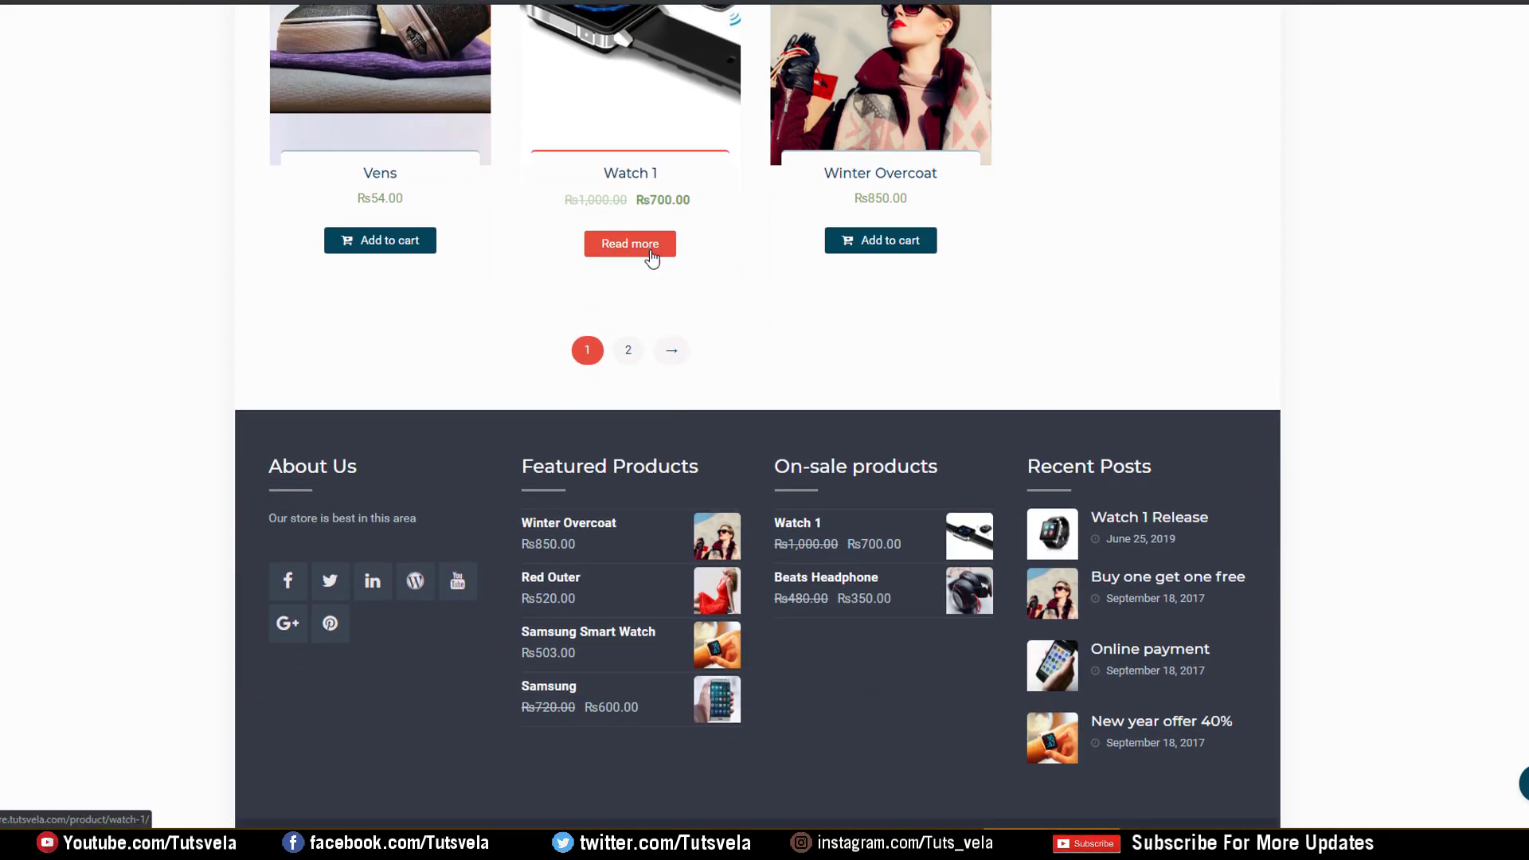
Add one Winter Overcoat (Rs850.00) from Featured Products to the cart and view the cart
click(655, 211)
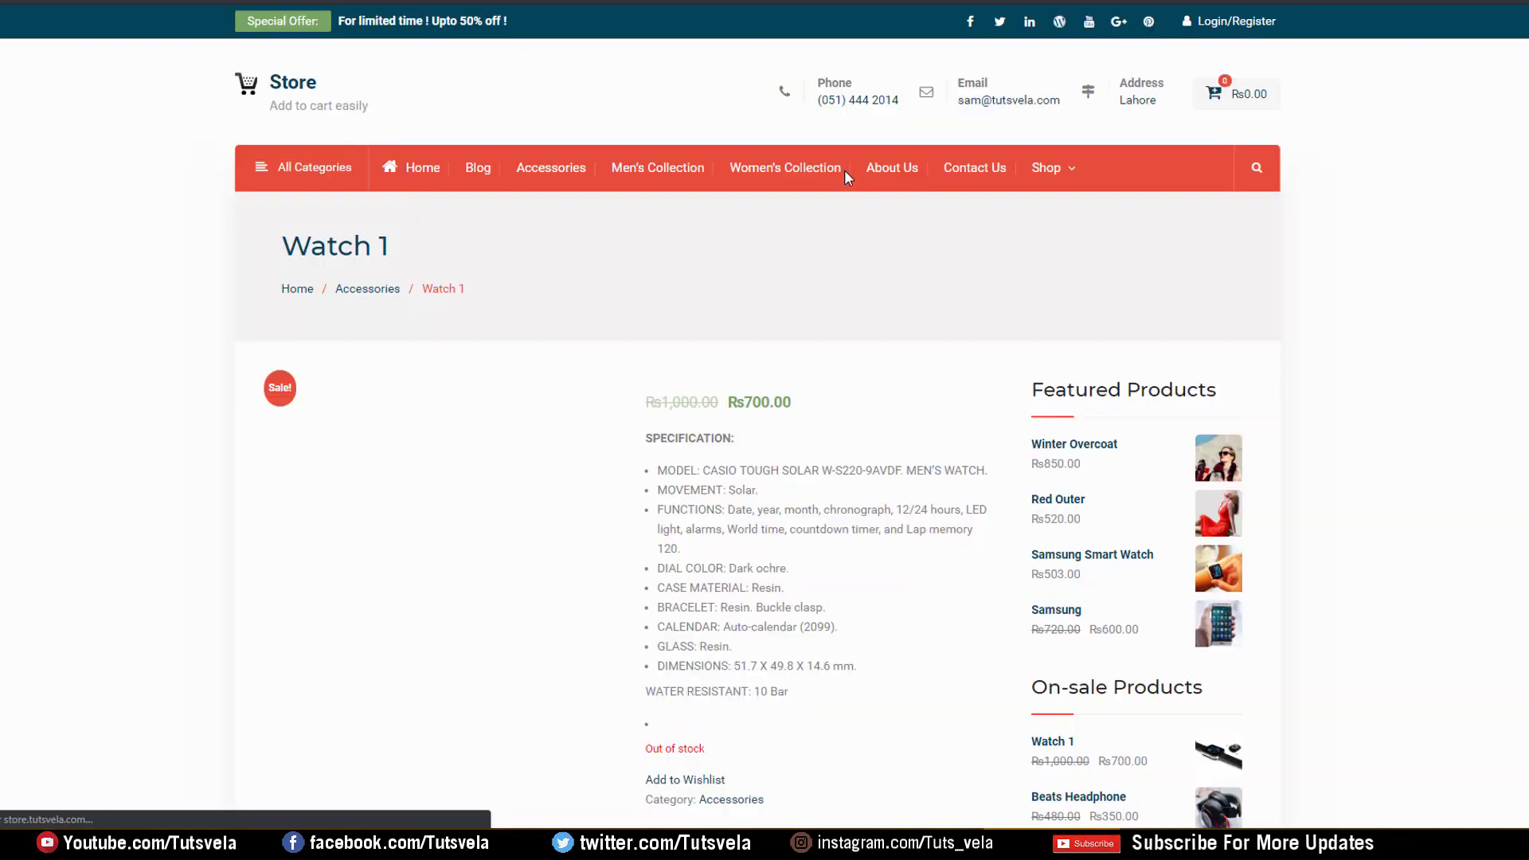
scroll(755, 379, down, 3)
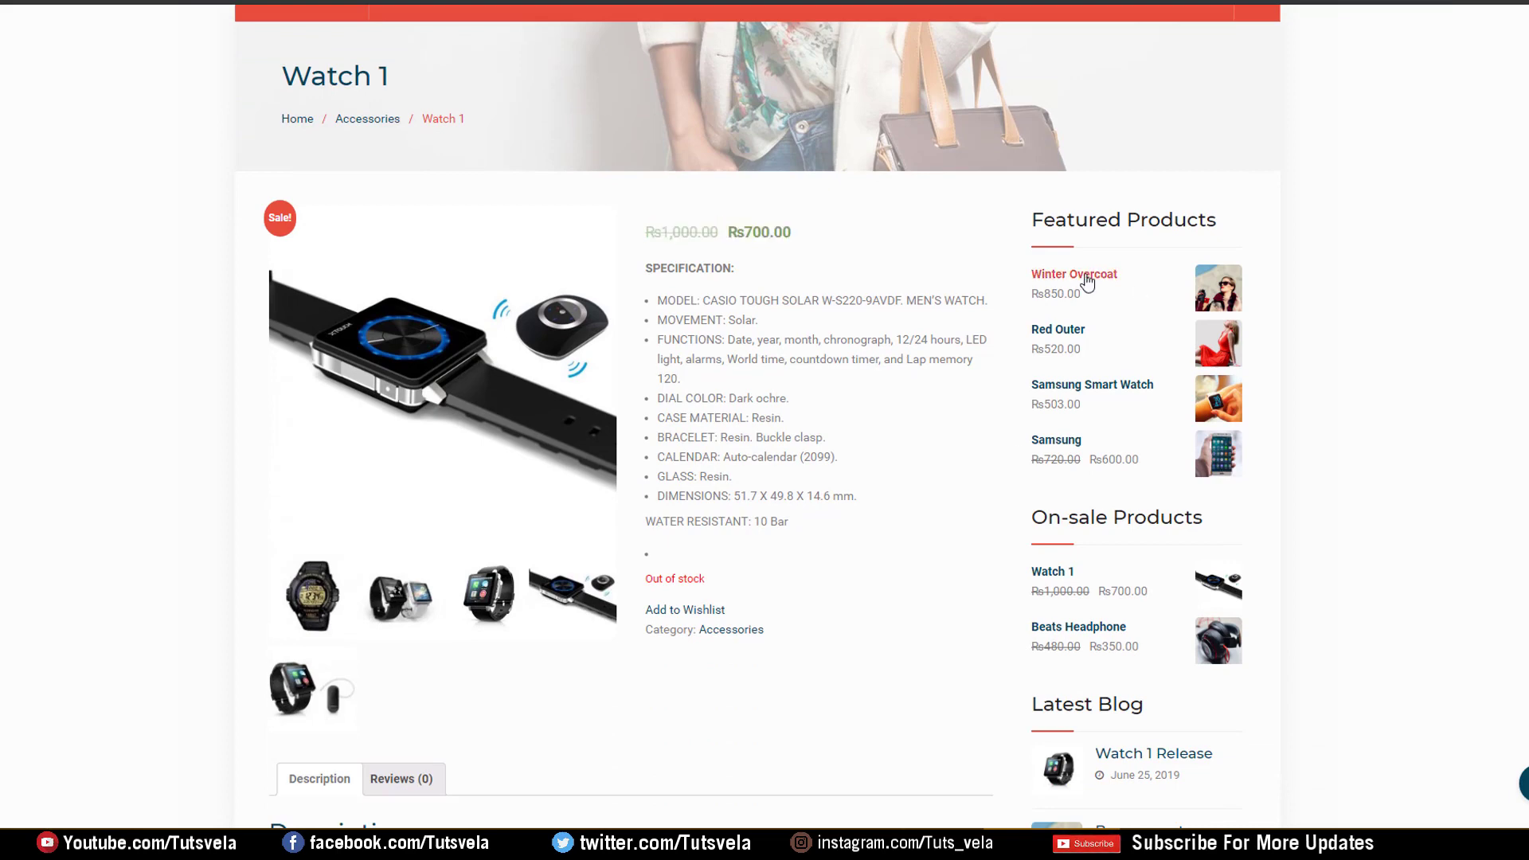
click(1087, 276)
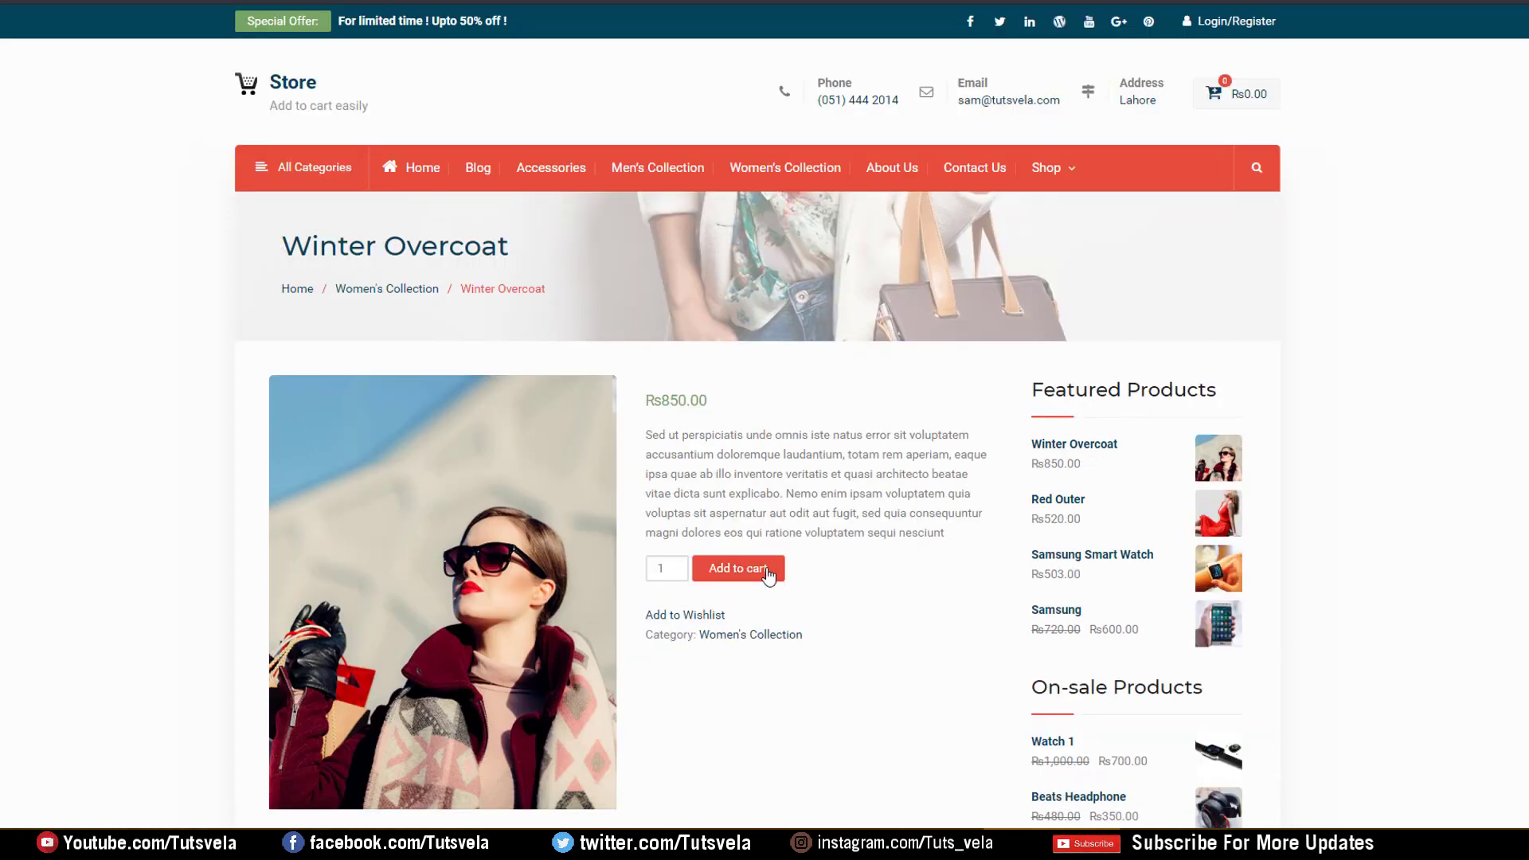
scroll(427, 290, down, 2)
drag(334, 229, 600, 223)
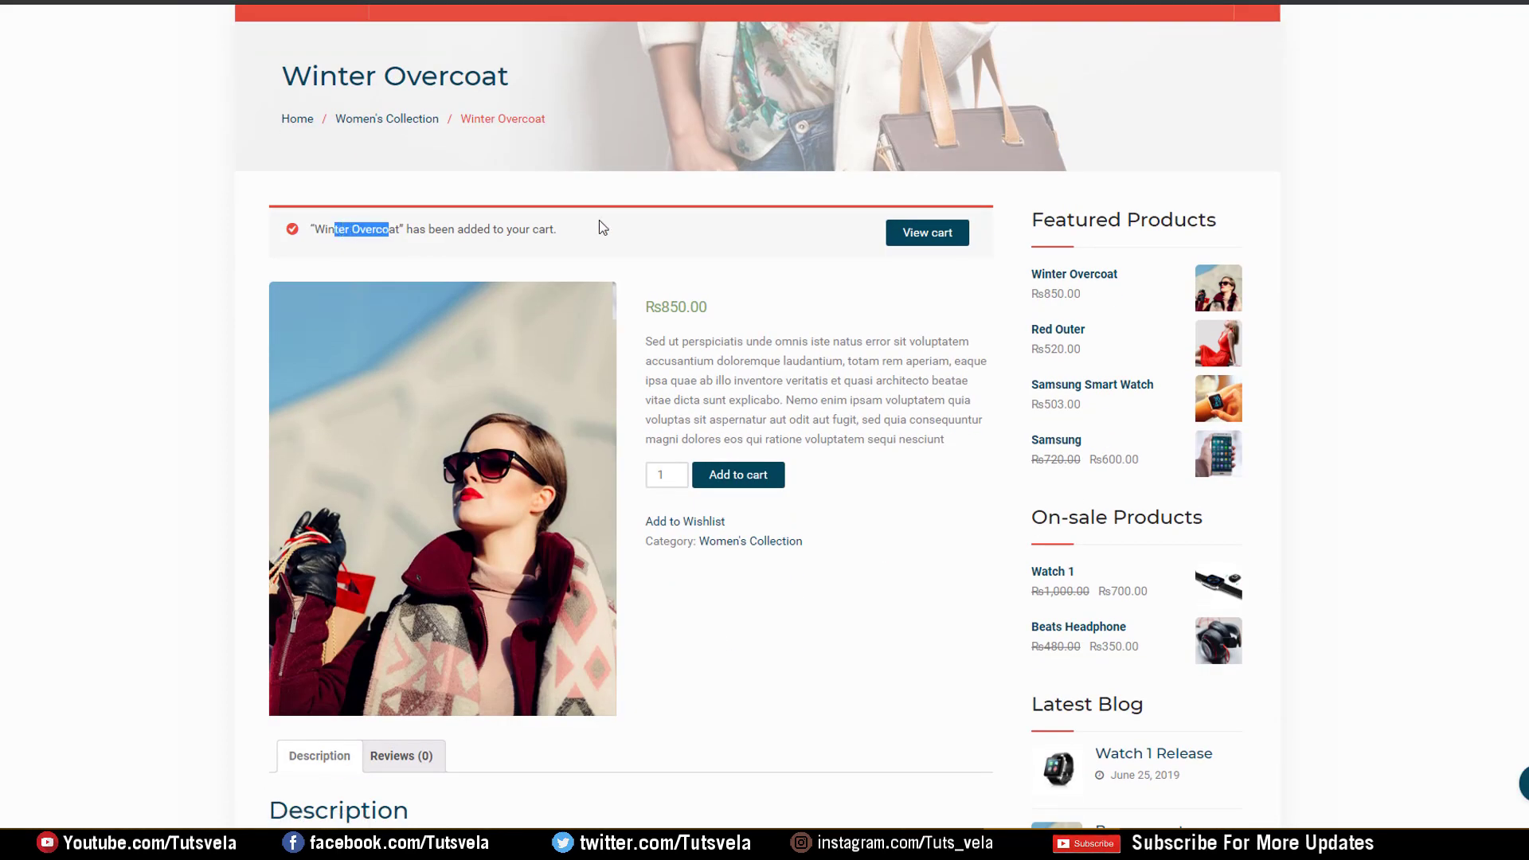
click(808, 456)
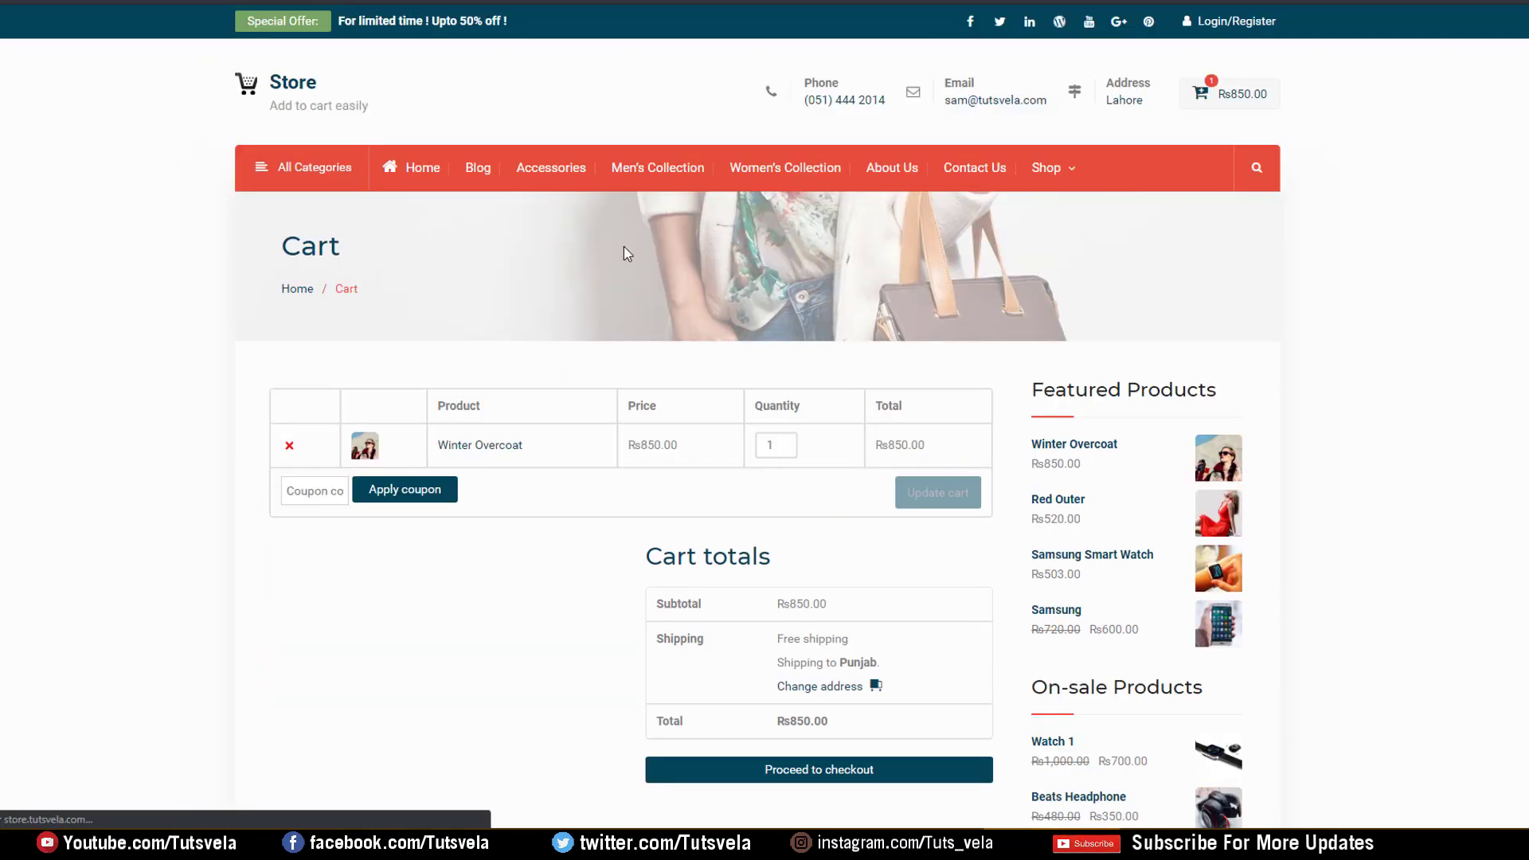
scroll(624, 246, down, 2)
scroll(459, 258, up, 1)
Apply the free2be coupon, taking Rs17.00 off the cart
click(317, 403)
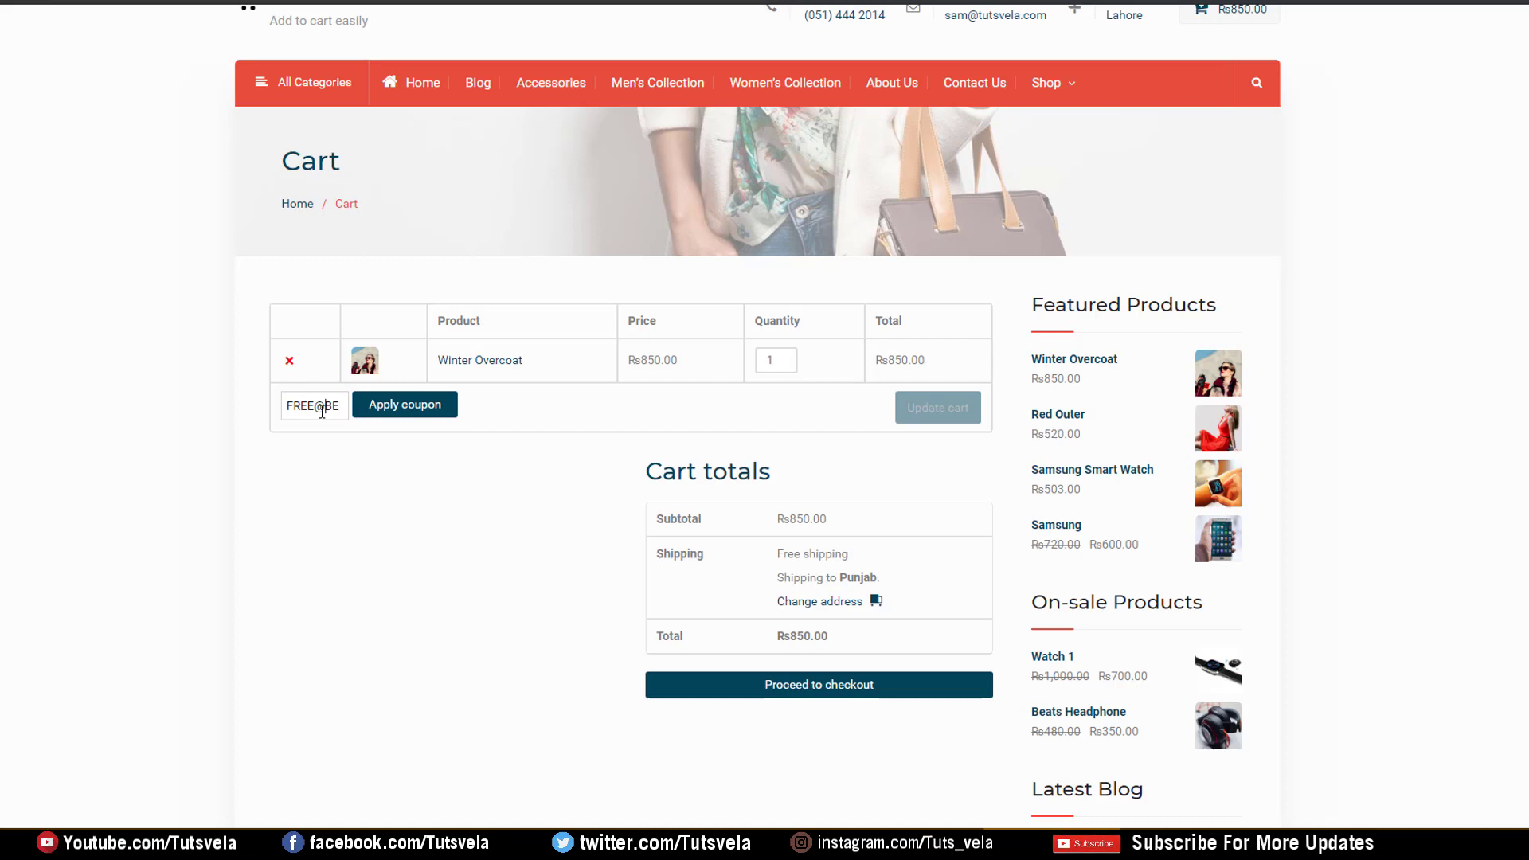
click(405, 404)
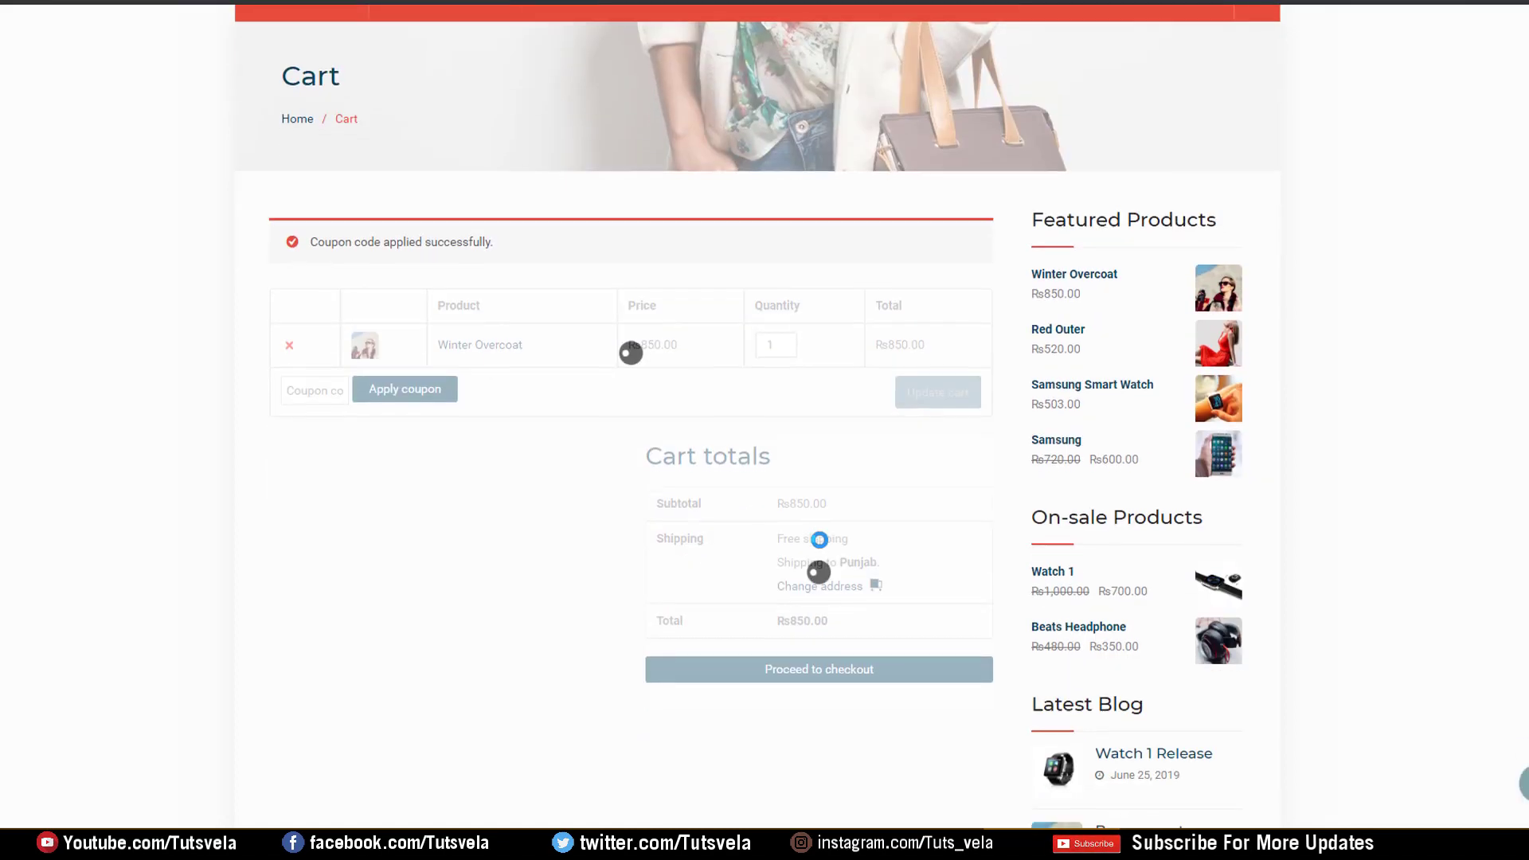
drag(779, 409, 817, 410)
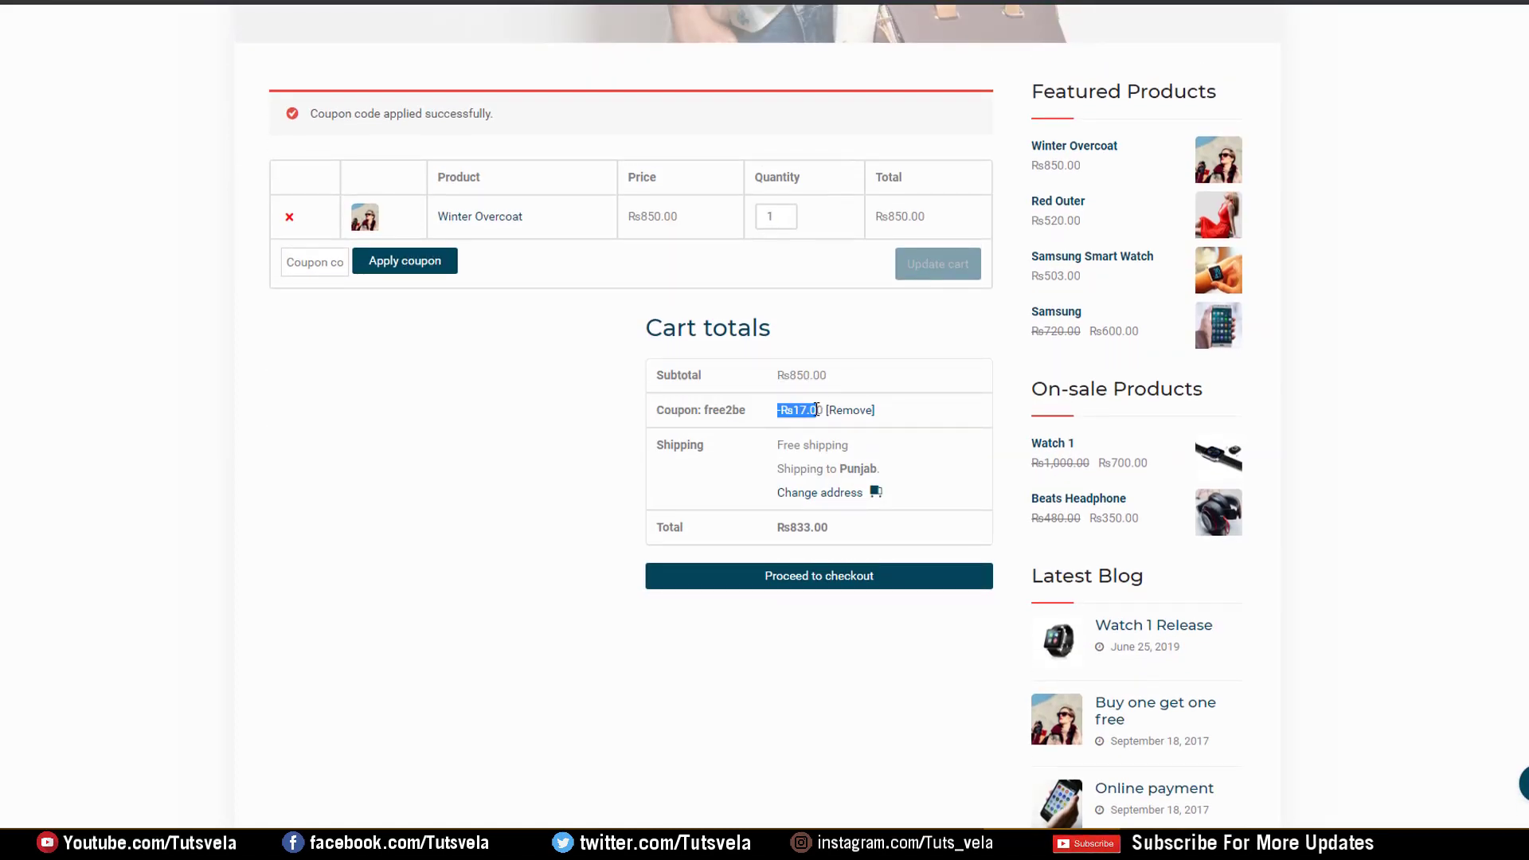
click(675, 420)
Proceed to checkout with the Rs833.00 total and try placing the order
scroll(675, 420, down, 3)
click(853, 328)
scroll(806, 357, up, 4)
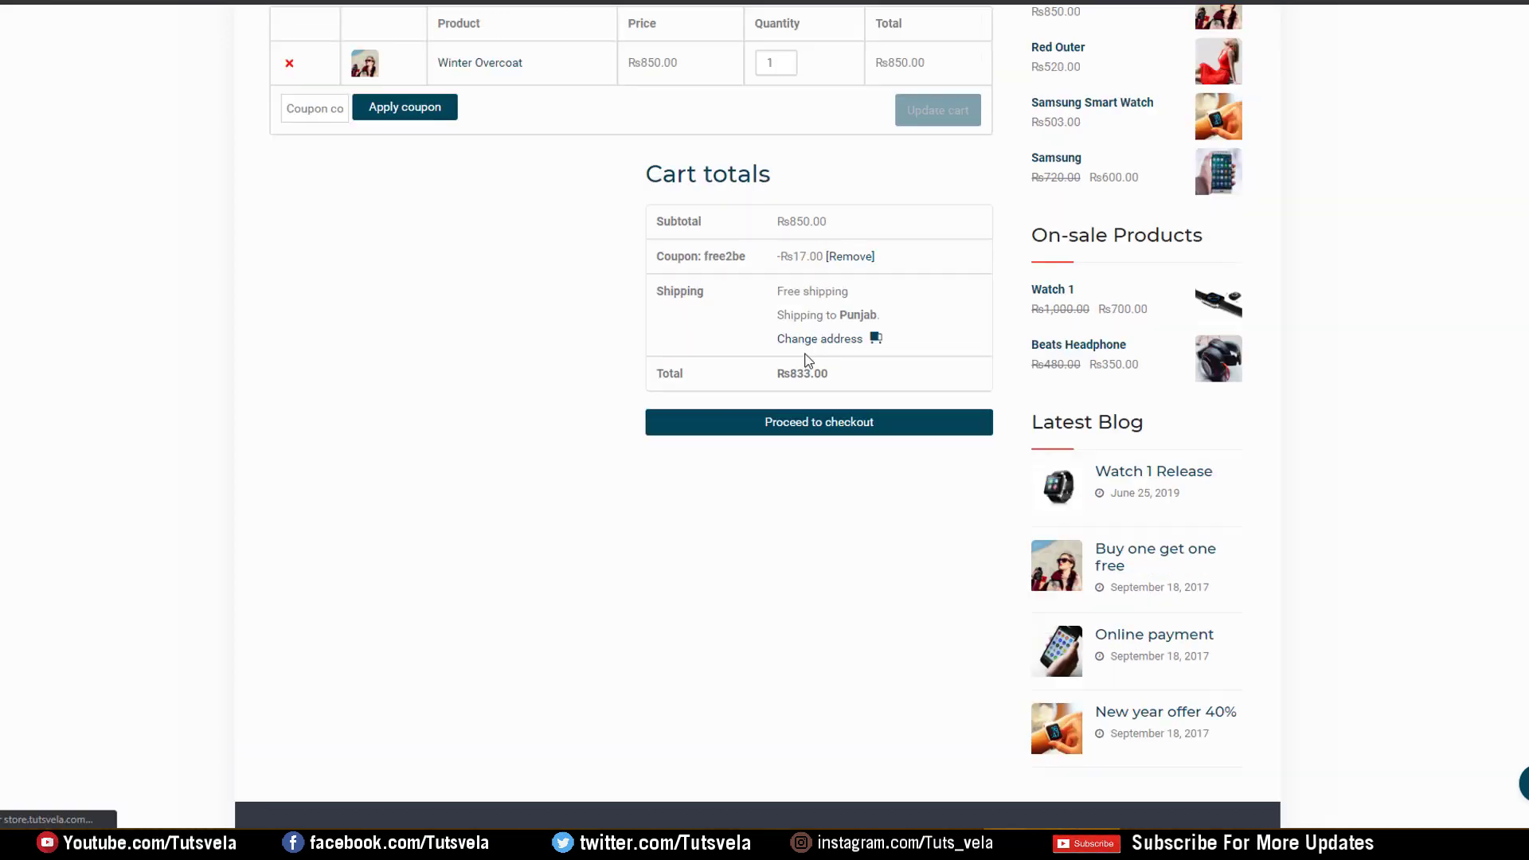
scroll(826, 409, down, 2)
click(352, 437)
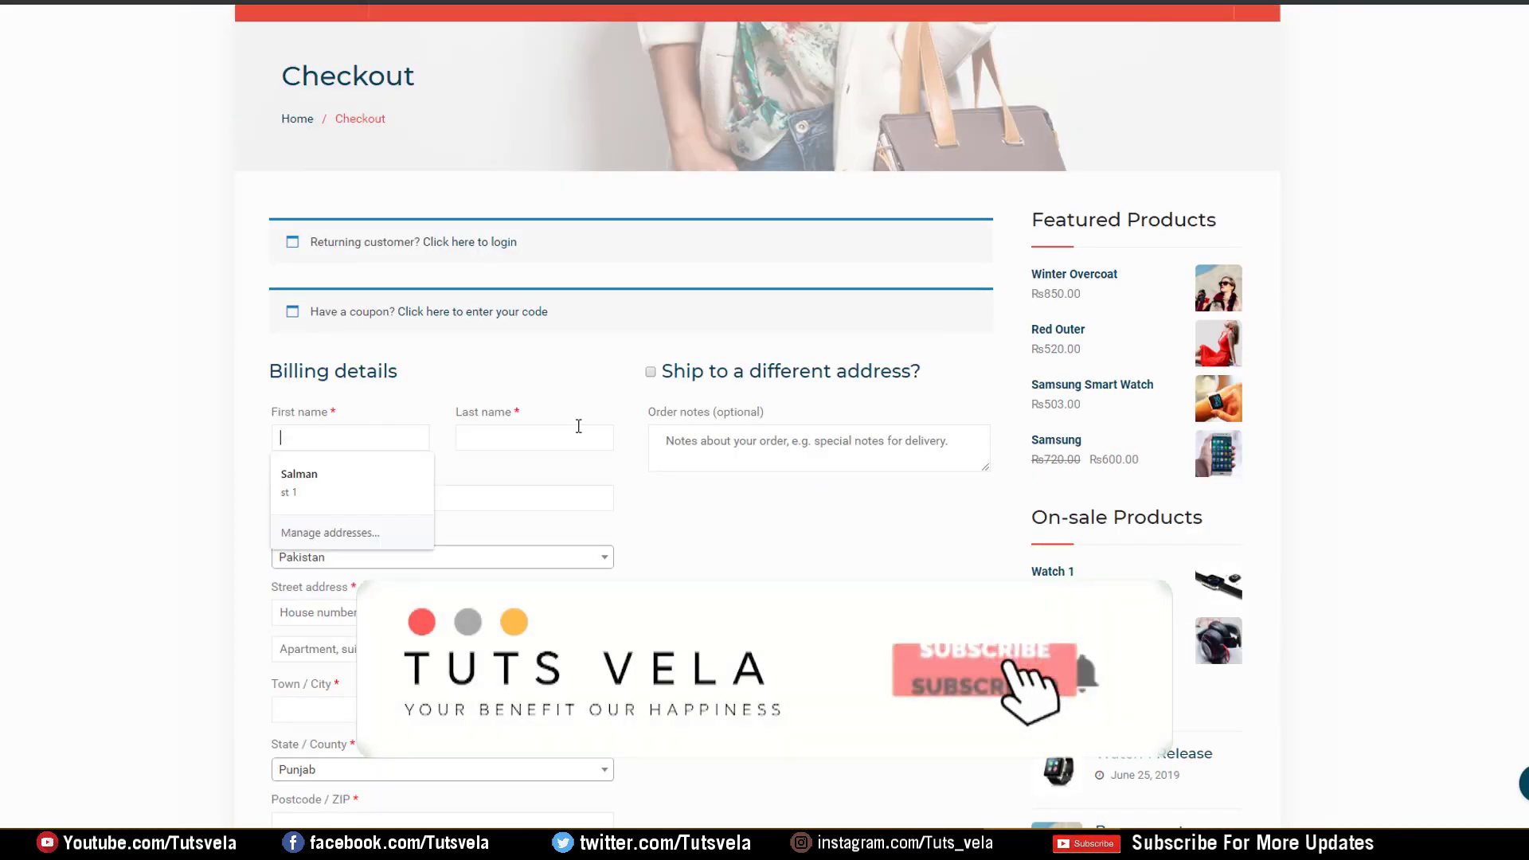
scroll(577, 427, down, 5)
scroll(316, 420, down, 5)
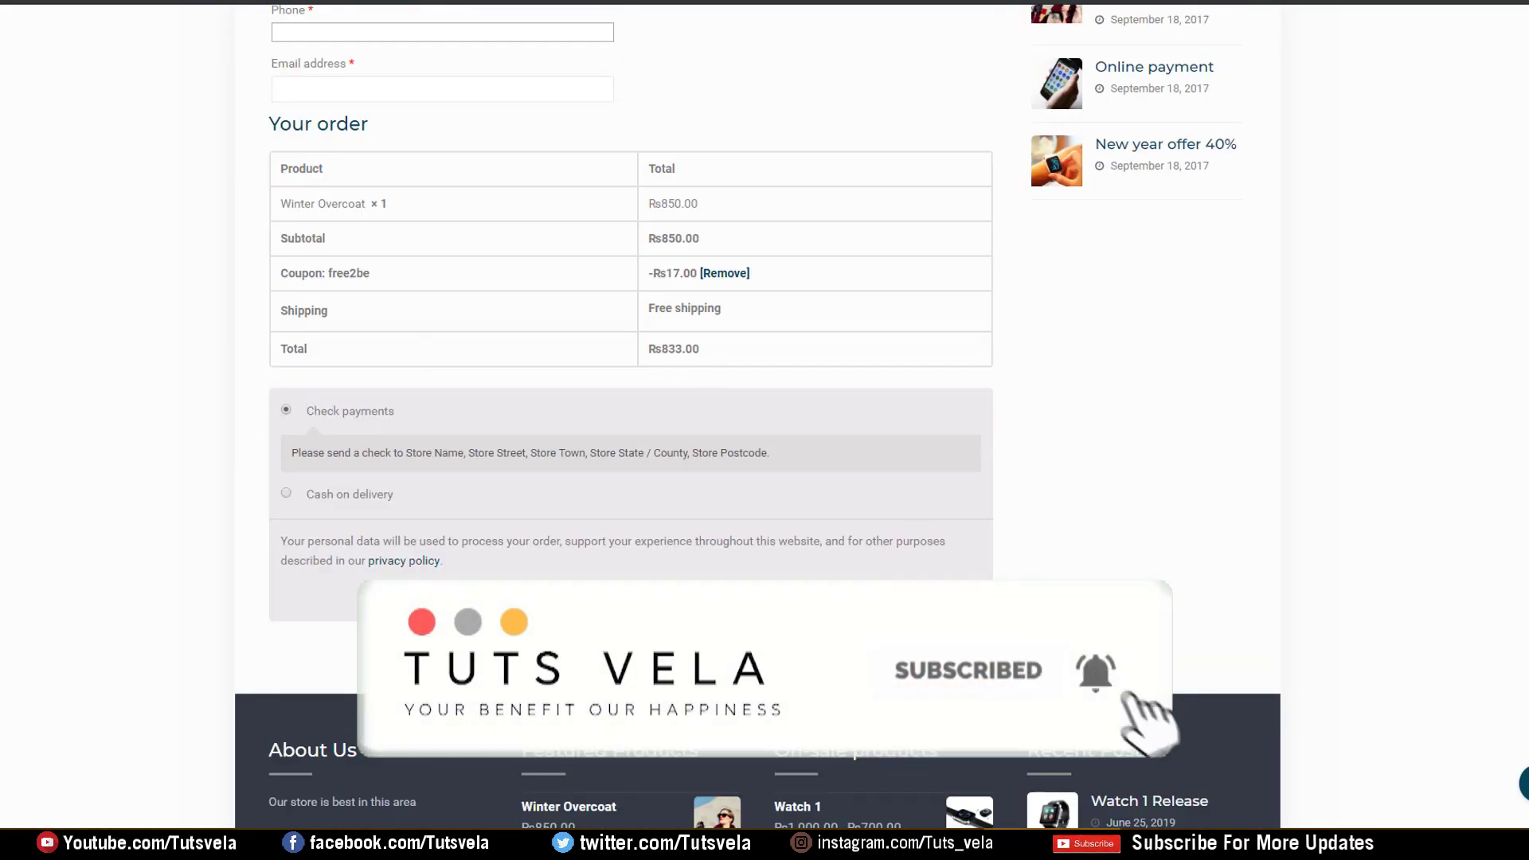
click(932, 595)
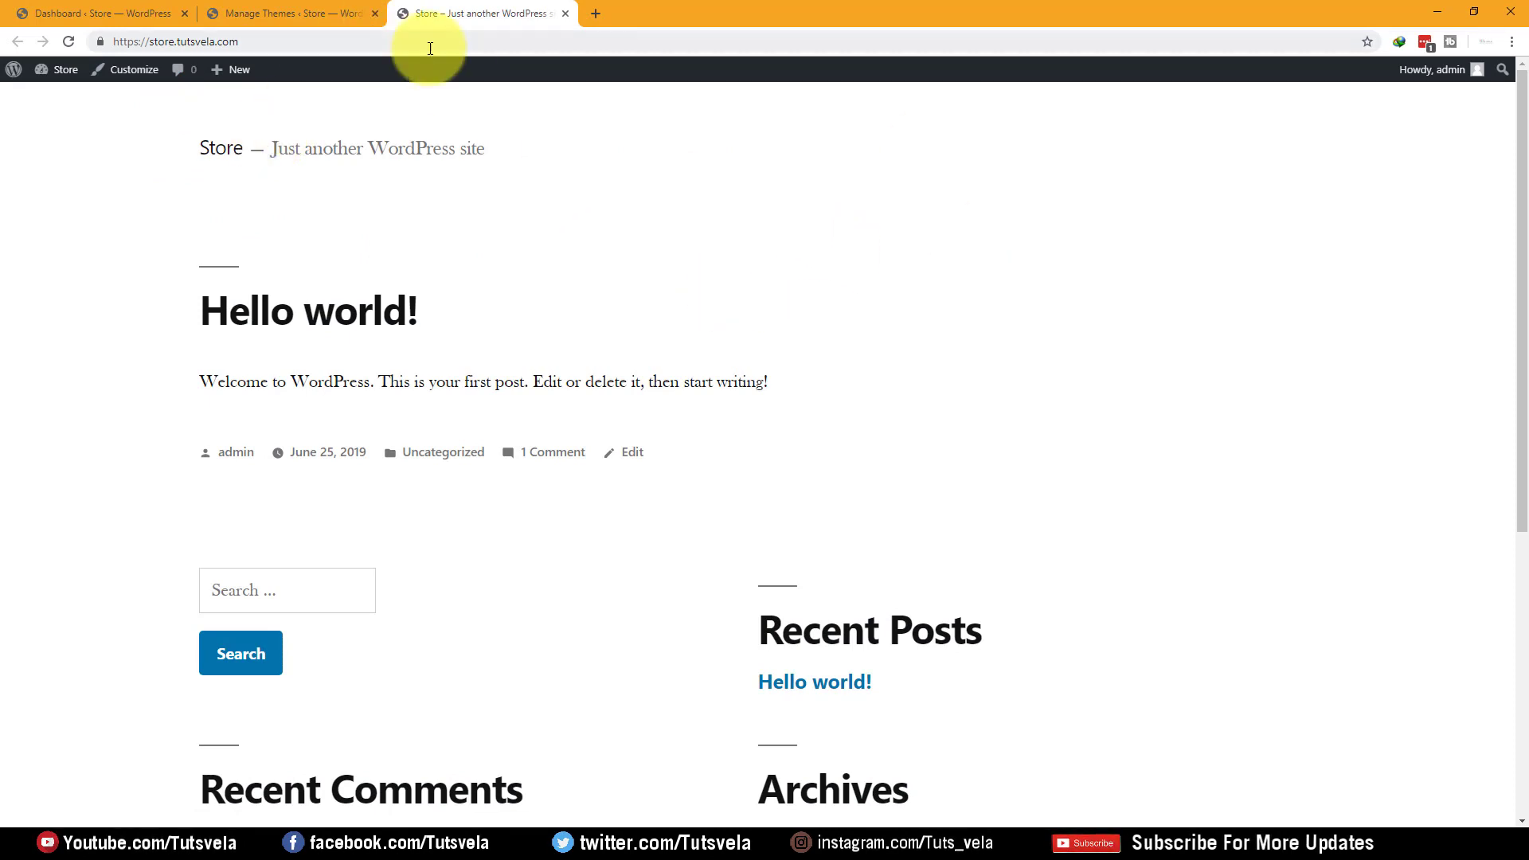
Review the installed themes under Appearance > Themes, then go to General Settings
click(291, 14)
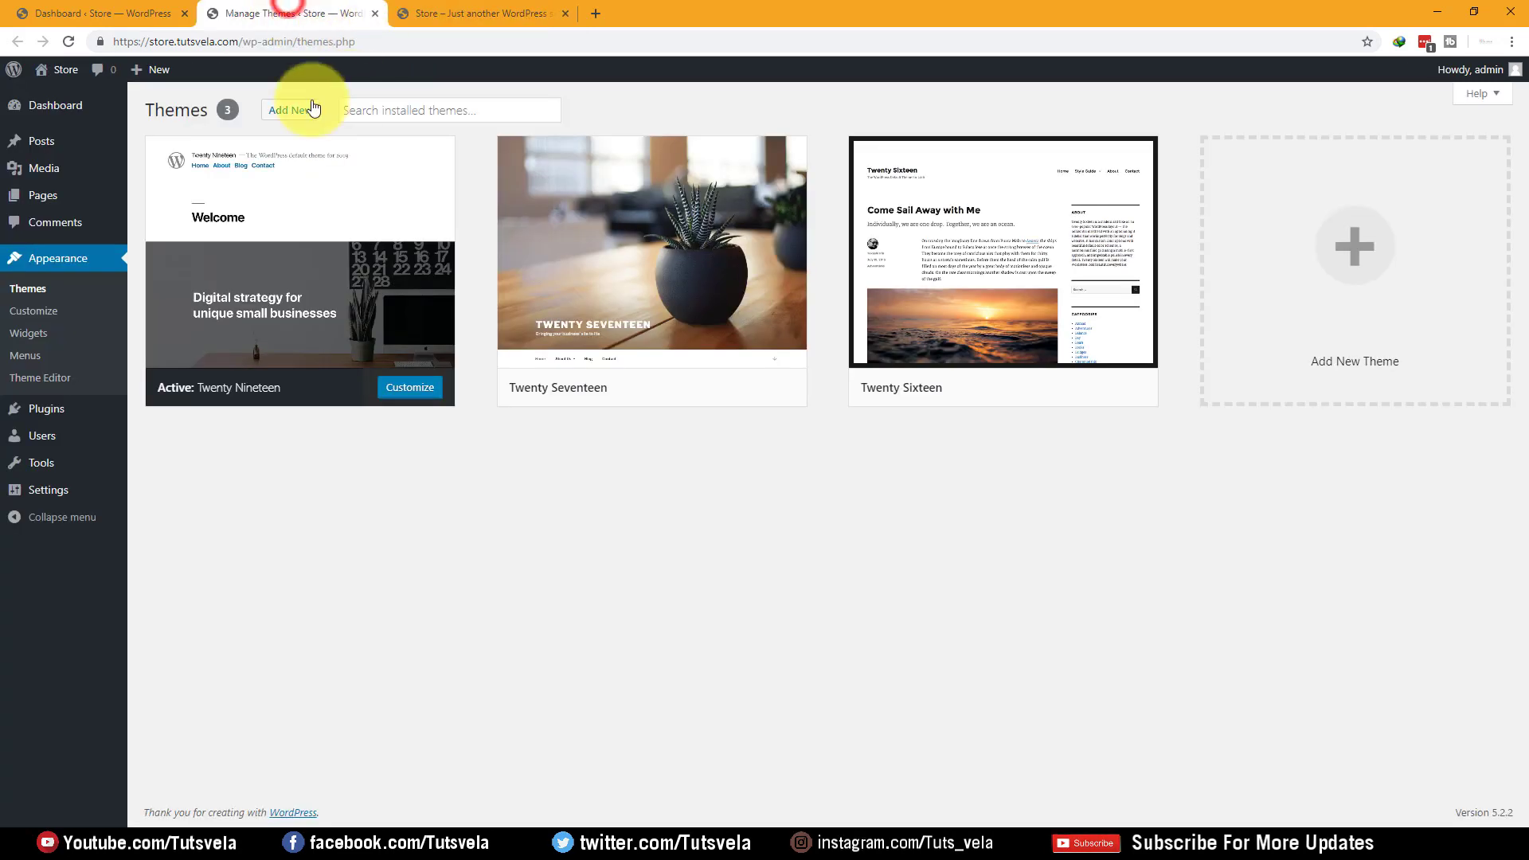
mouse_move(403, 232)
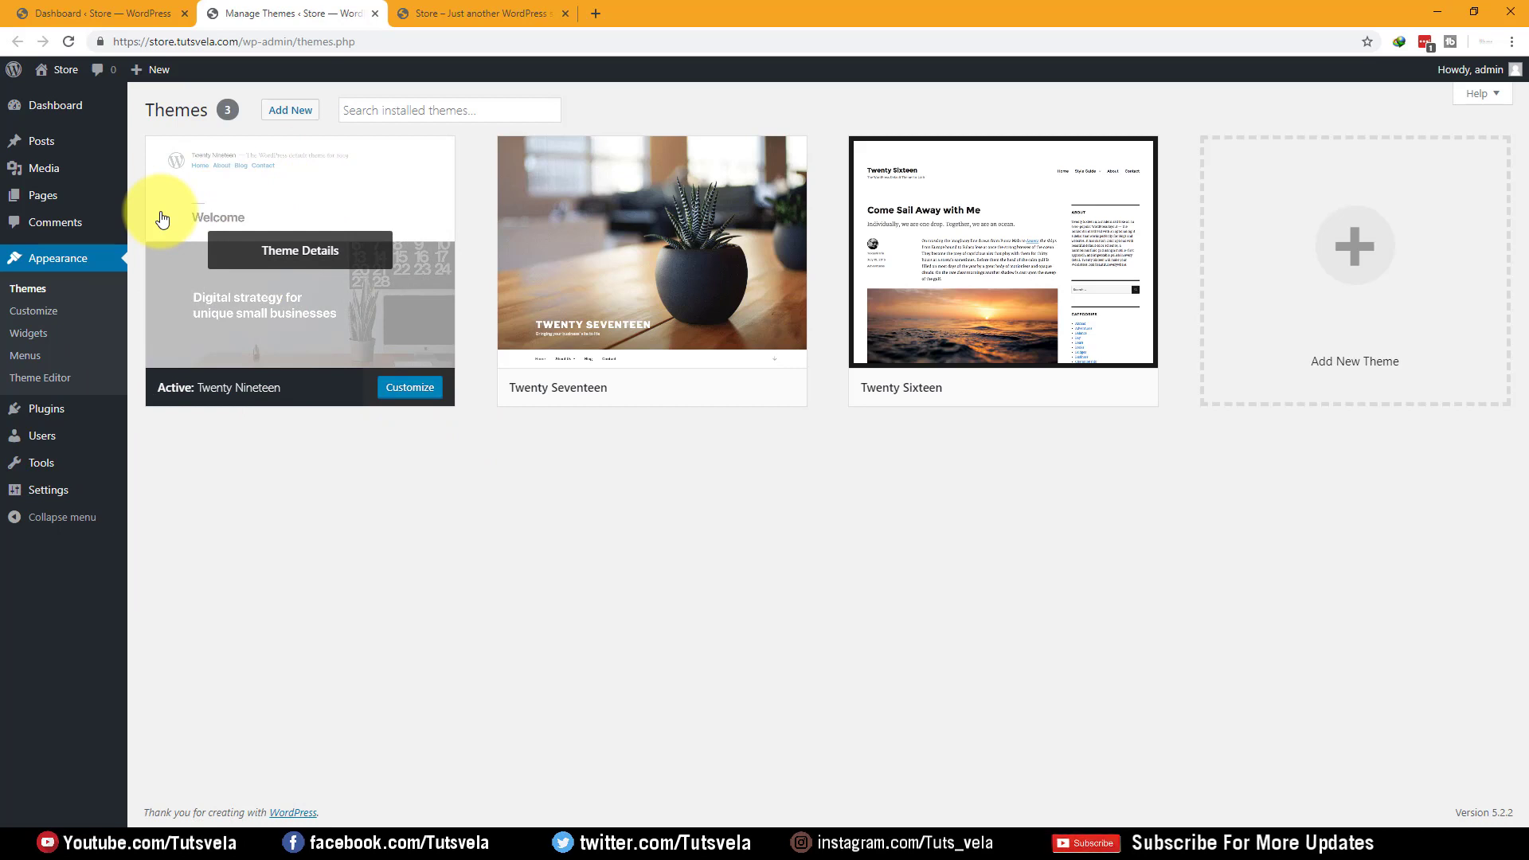
click(37, 491)
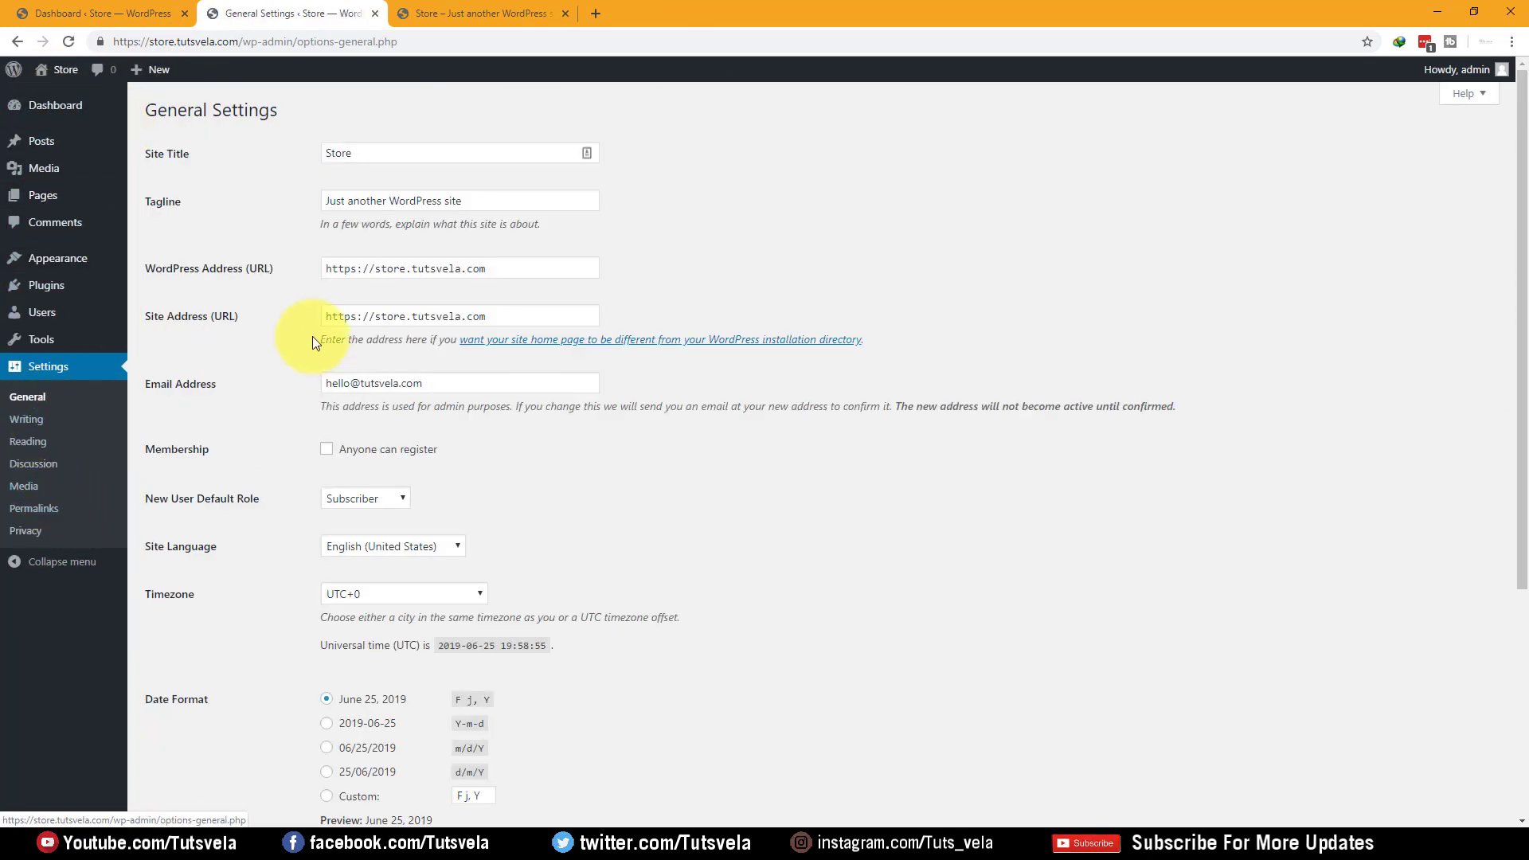
Replace the default tagline with 'Add to cart easily', fixing the 'card' typo, and save
triple_click(467, 203)
key(BackSpace)
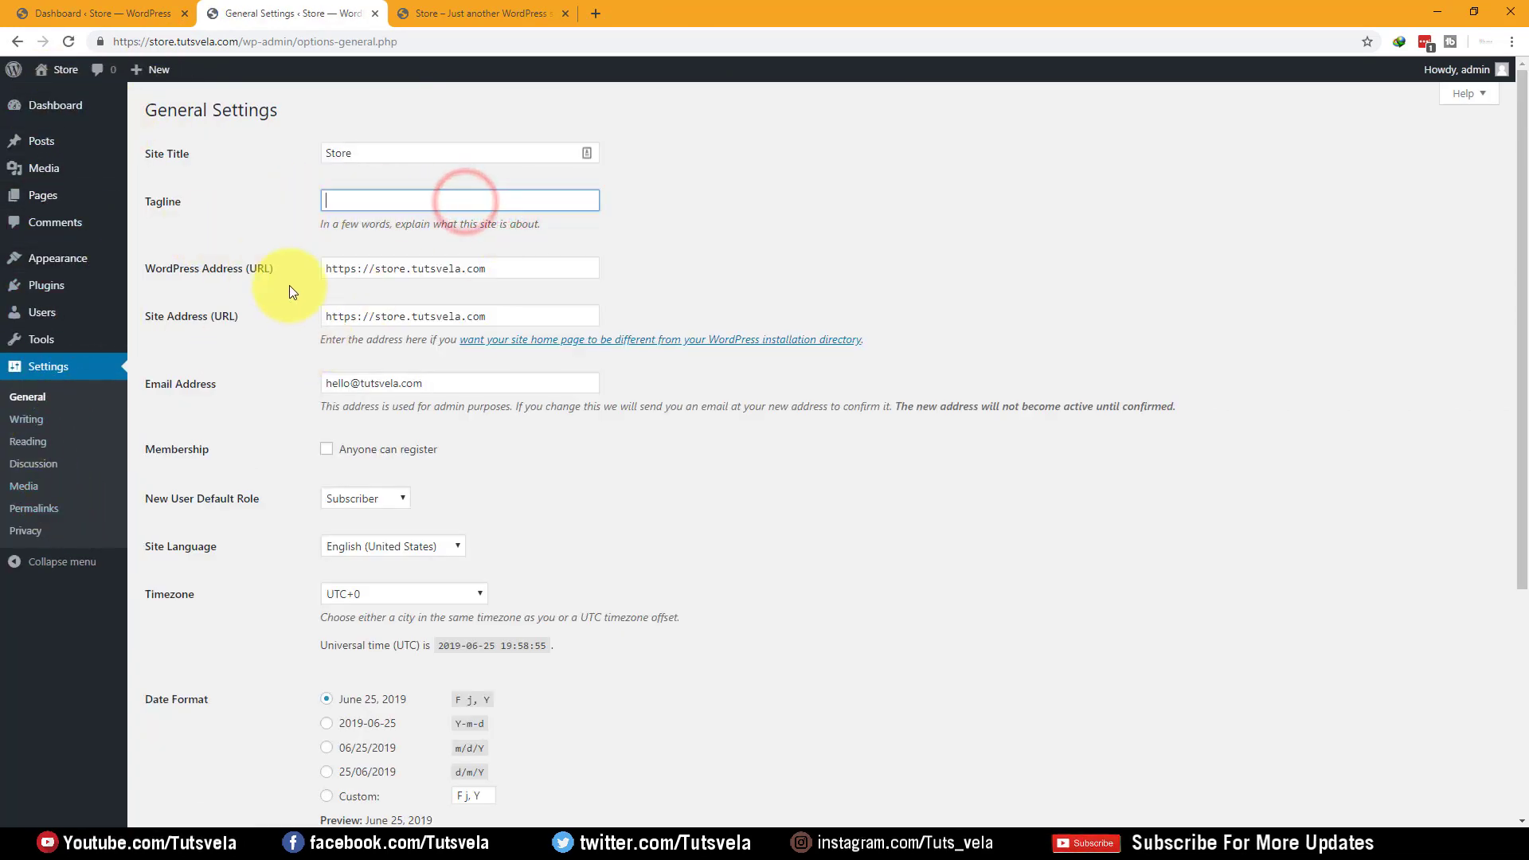
text(Ad)
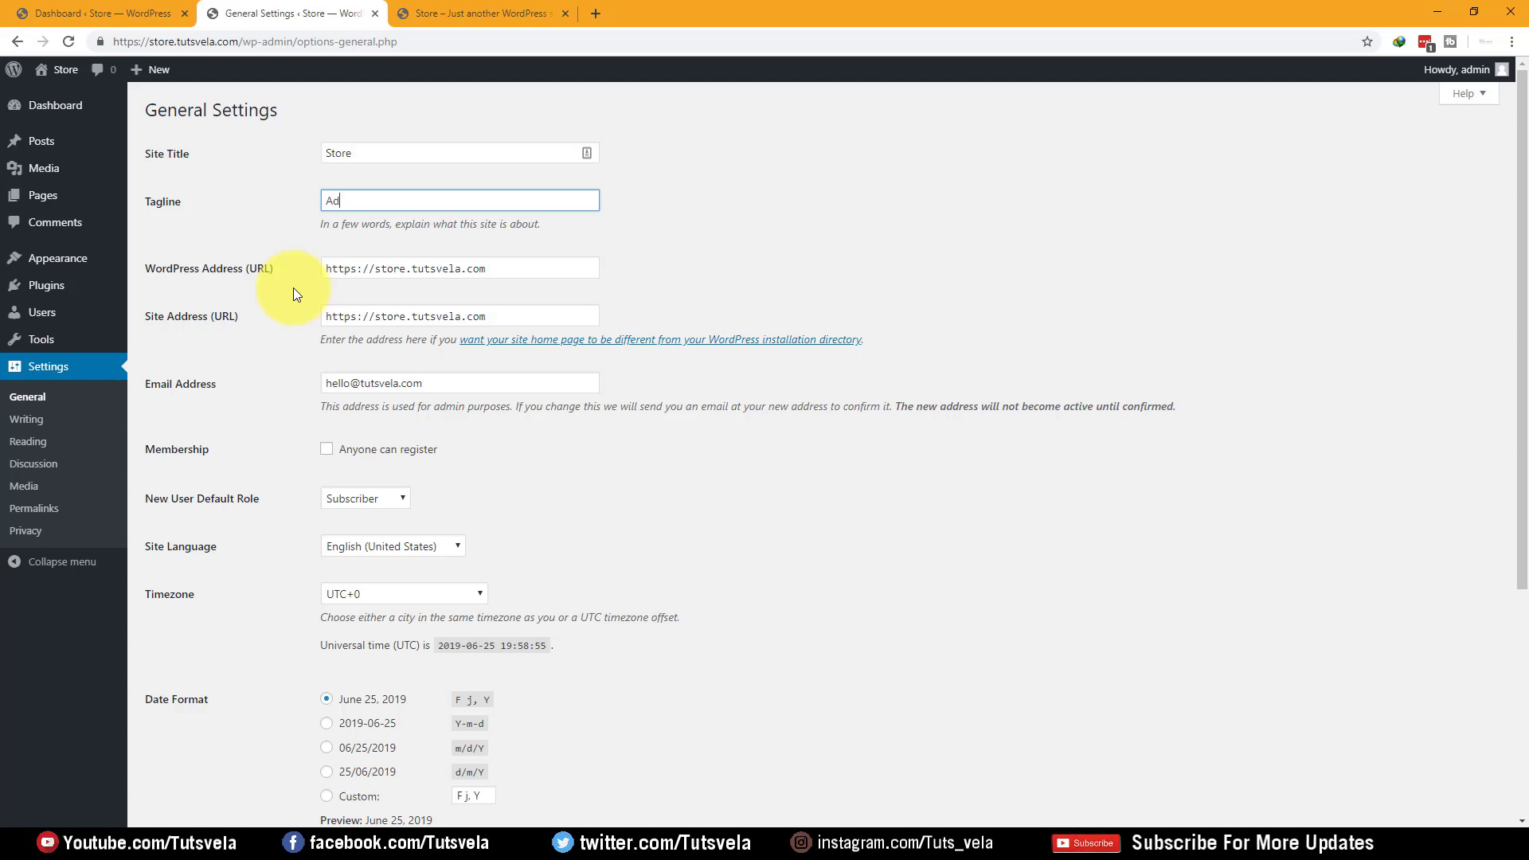
text(d to card easily)
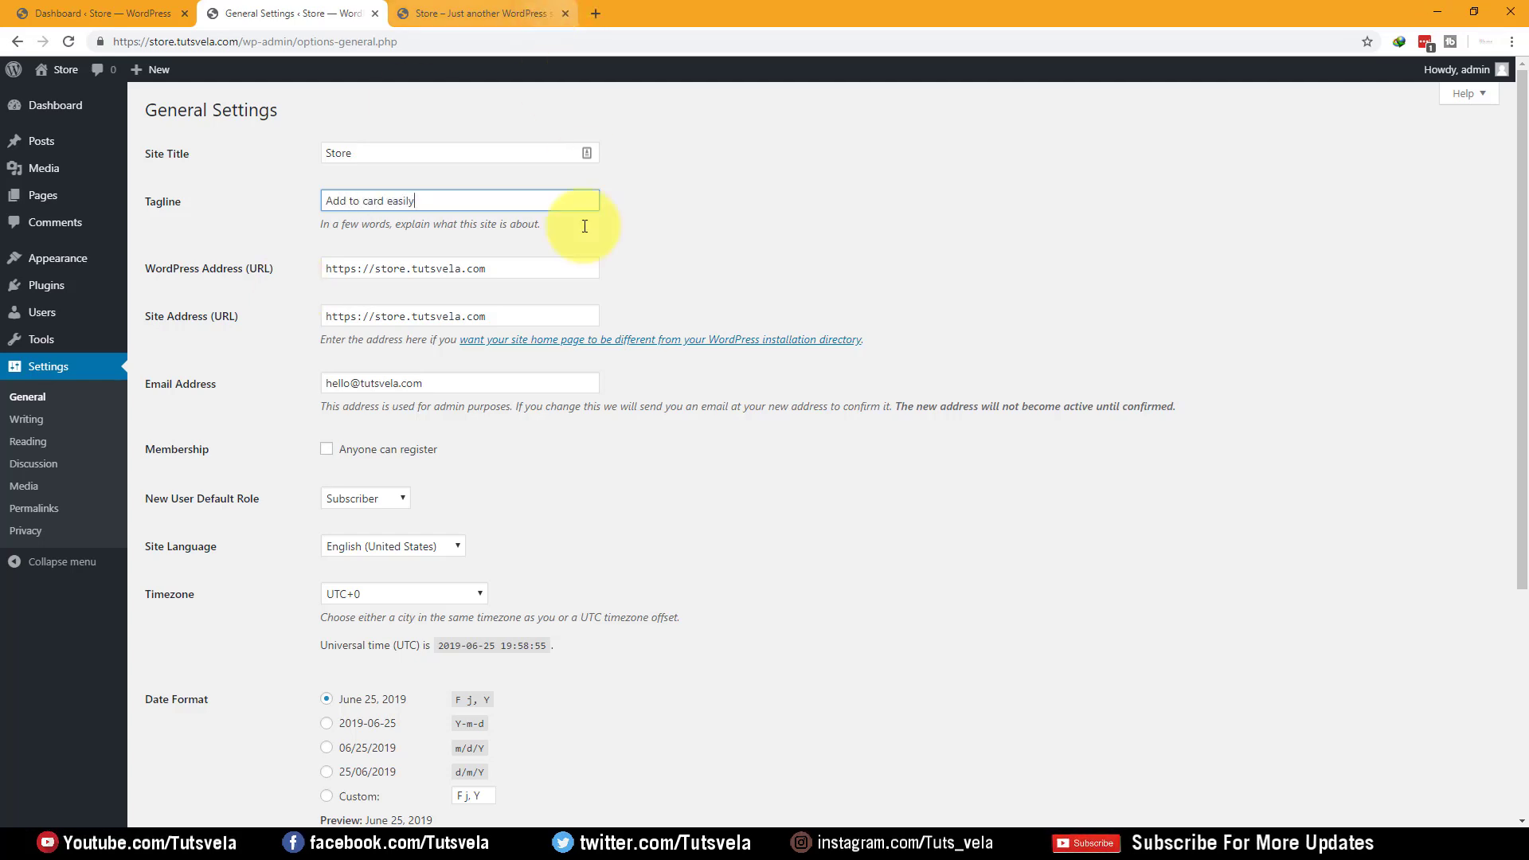
scroll(452, 279, down, 3)
scroll(429, 252, up, 2)
scroll(429, 251, up, 1)
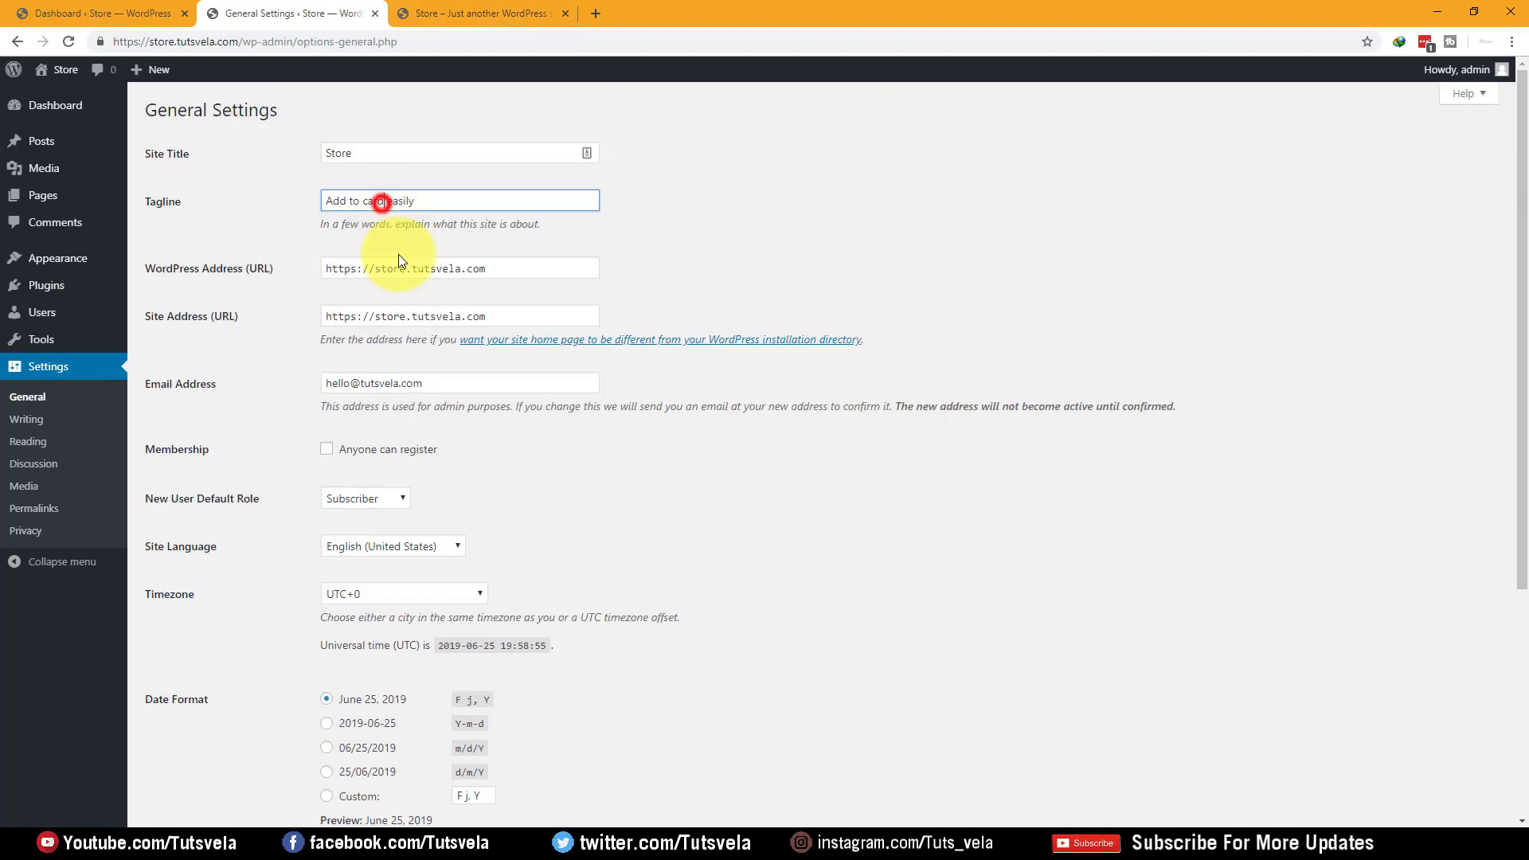
key(BackSpace)
text(t)
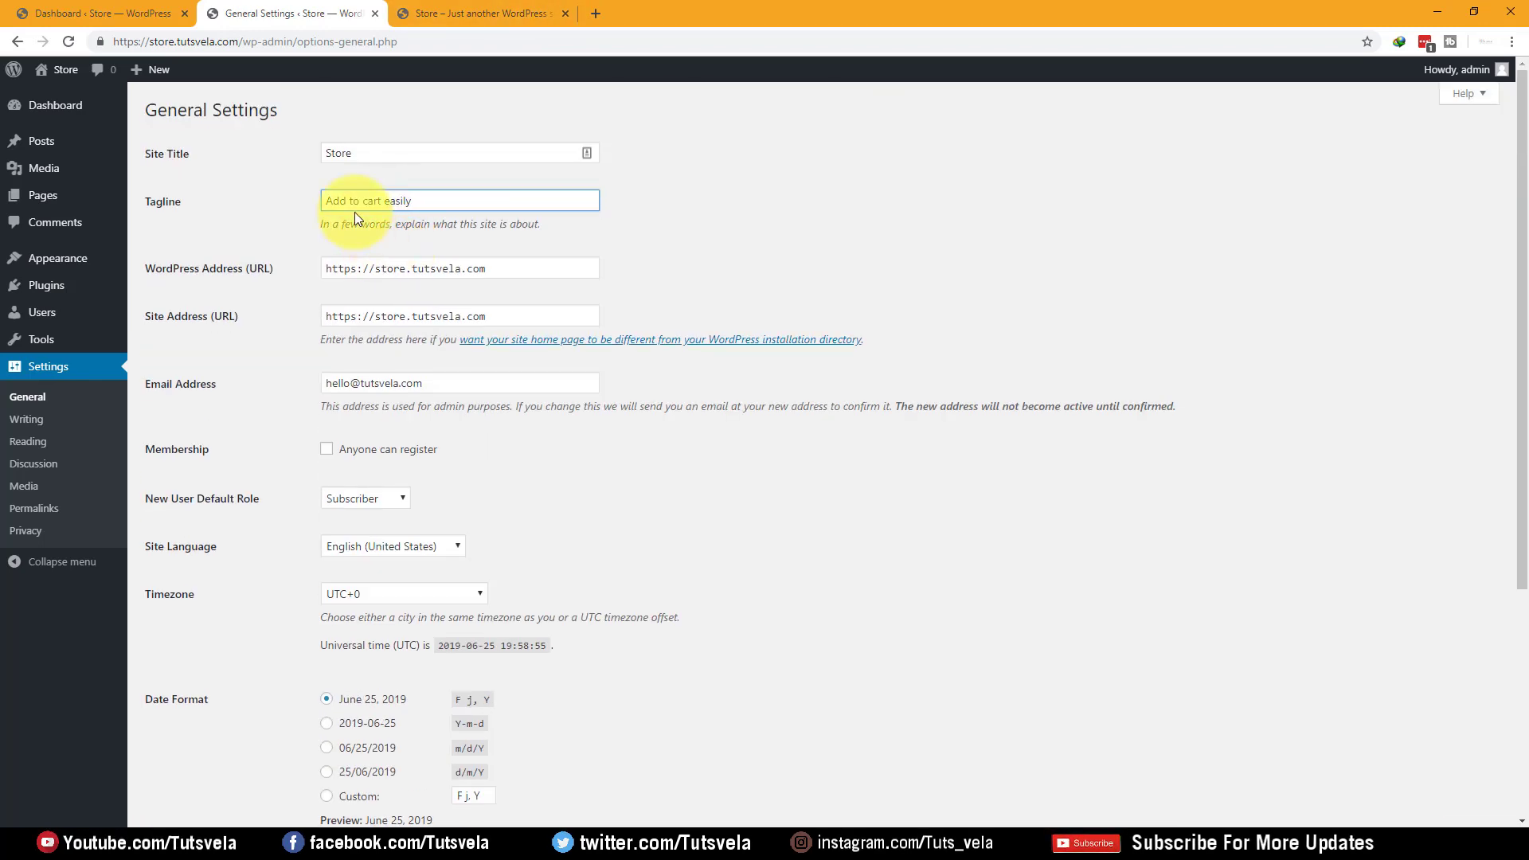
scroll(366, 274, down, 5)
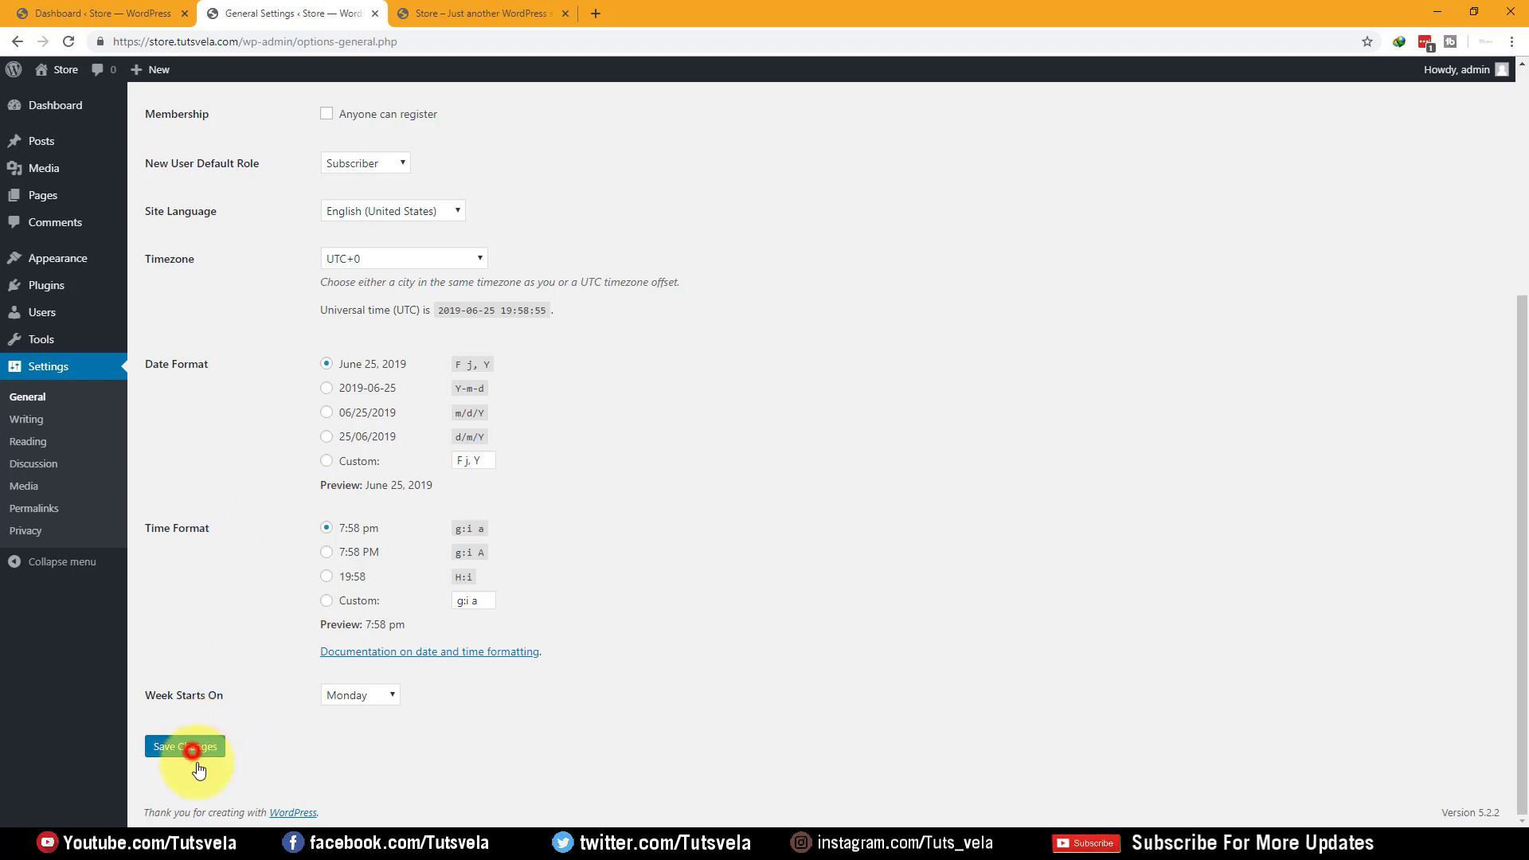
click(193, 751)
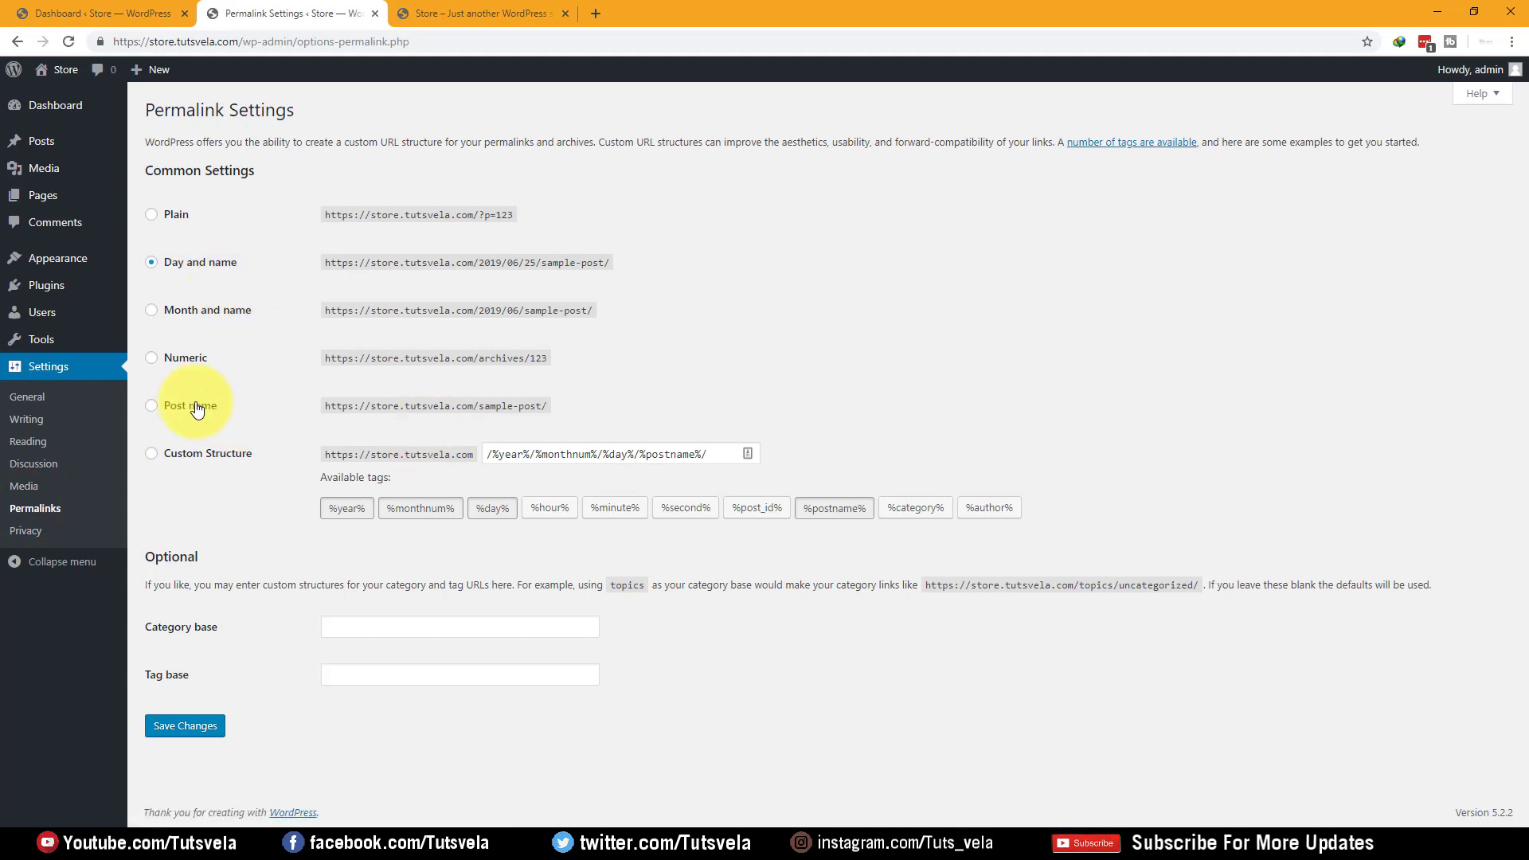
Save the Post name permalink structure and go to the Writing settings
click(191, 406)
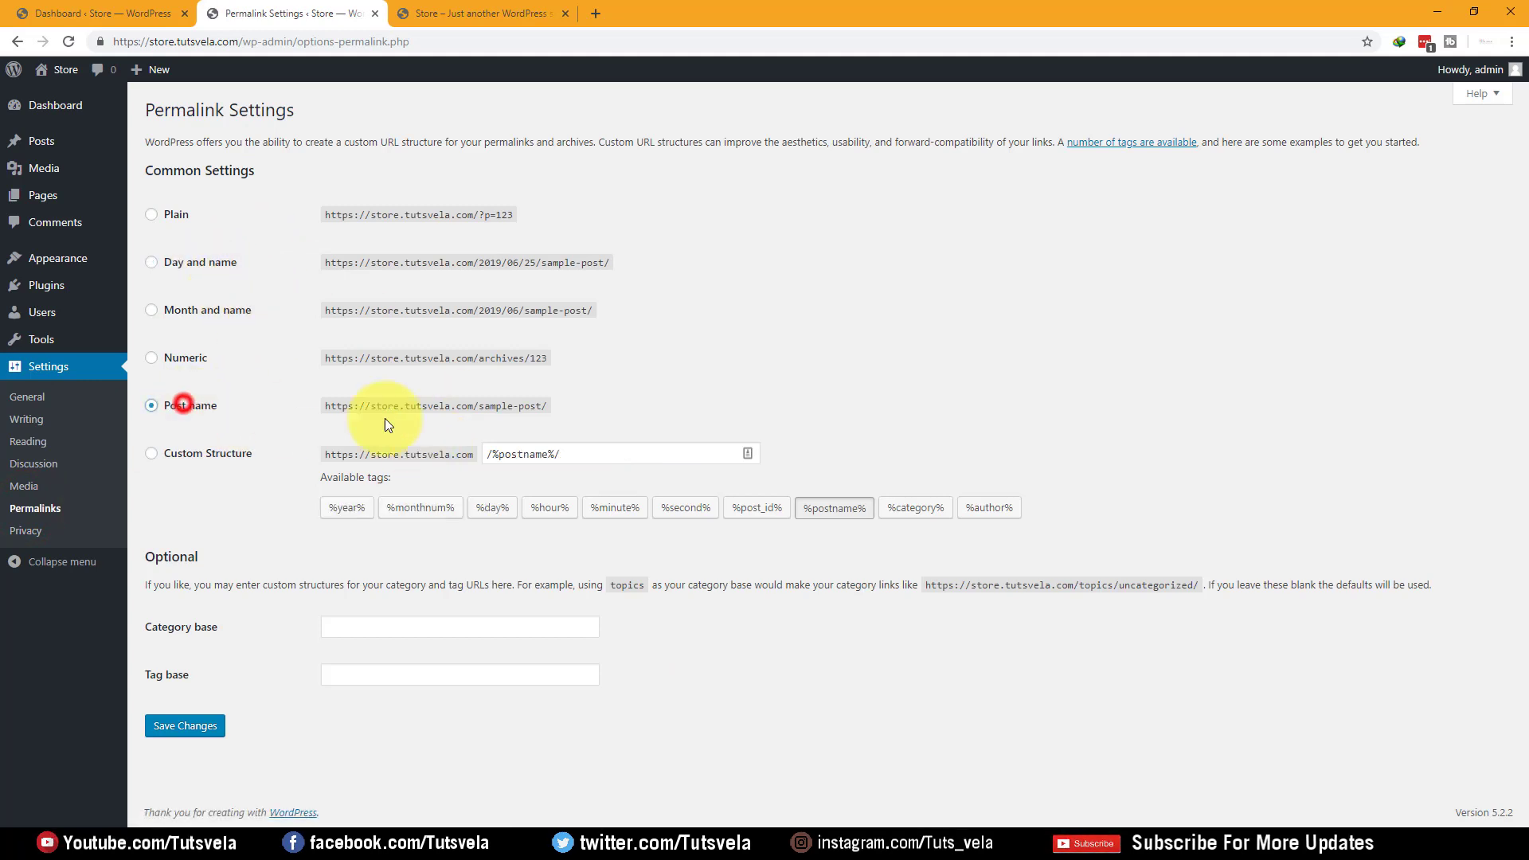
click(193, 727)
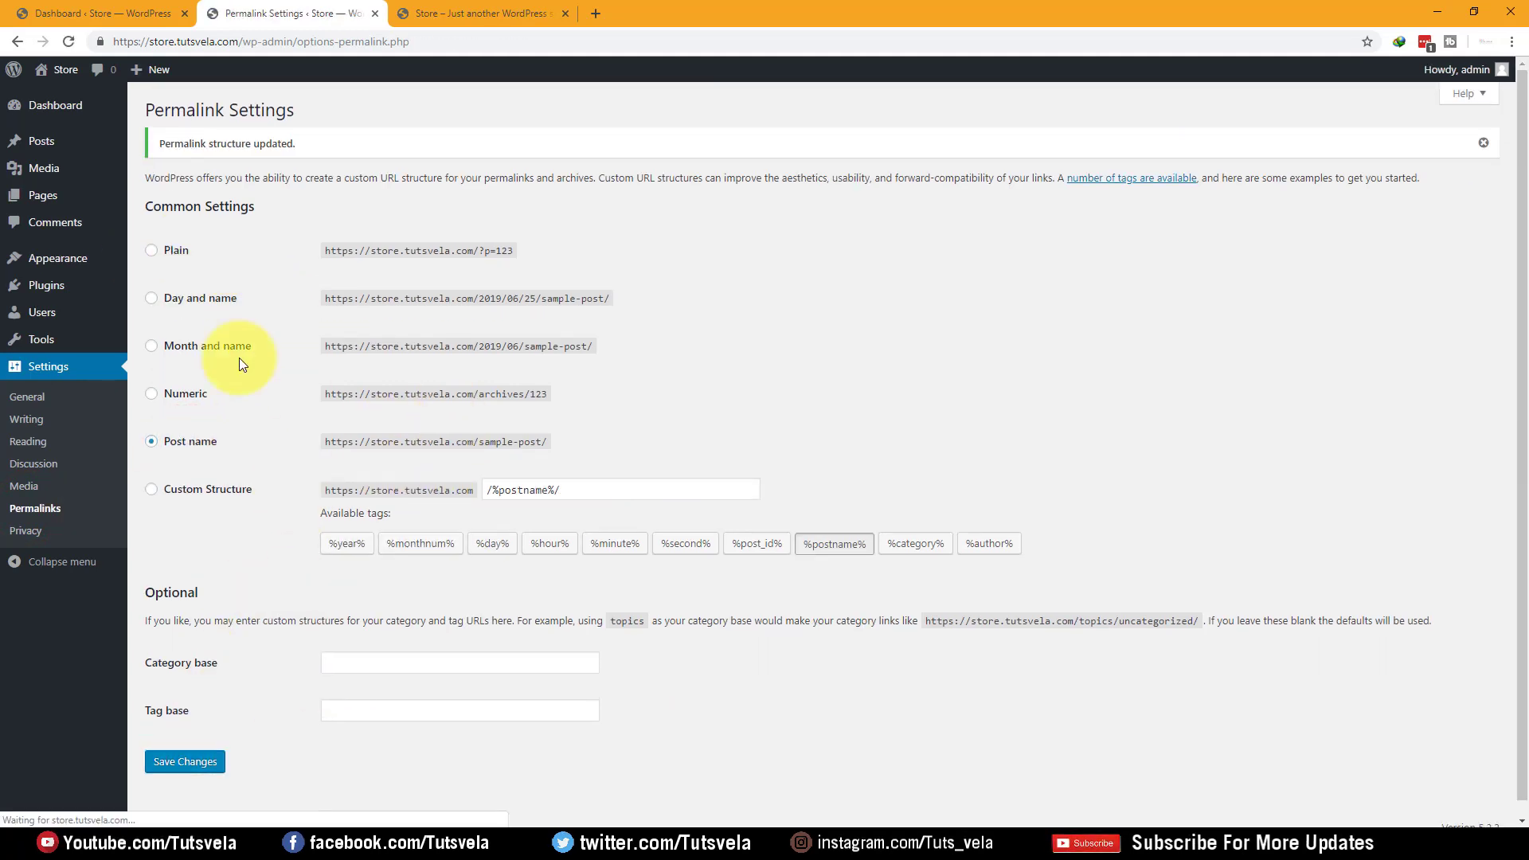
click(30, 486)
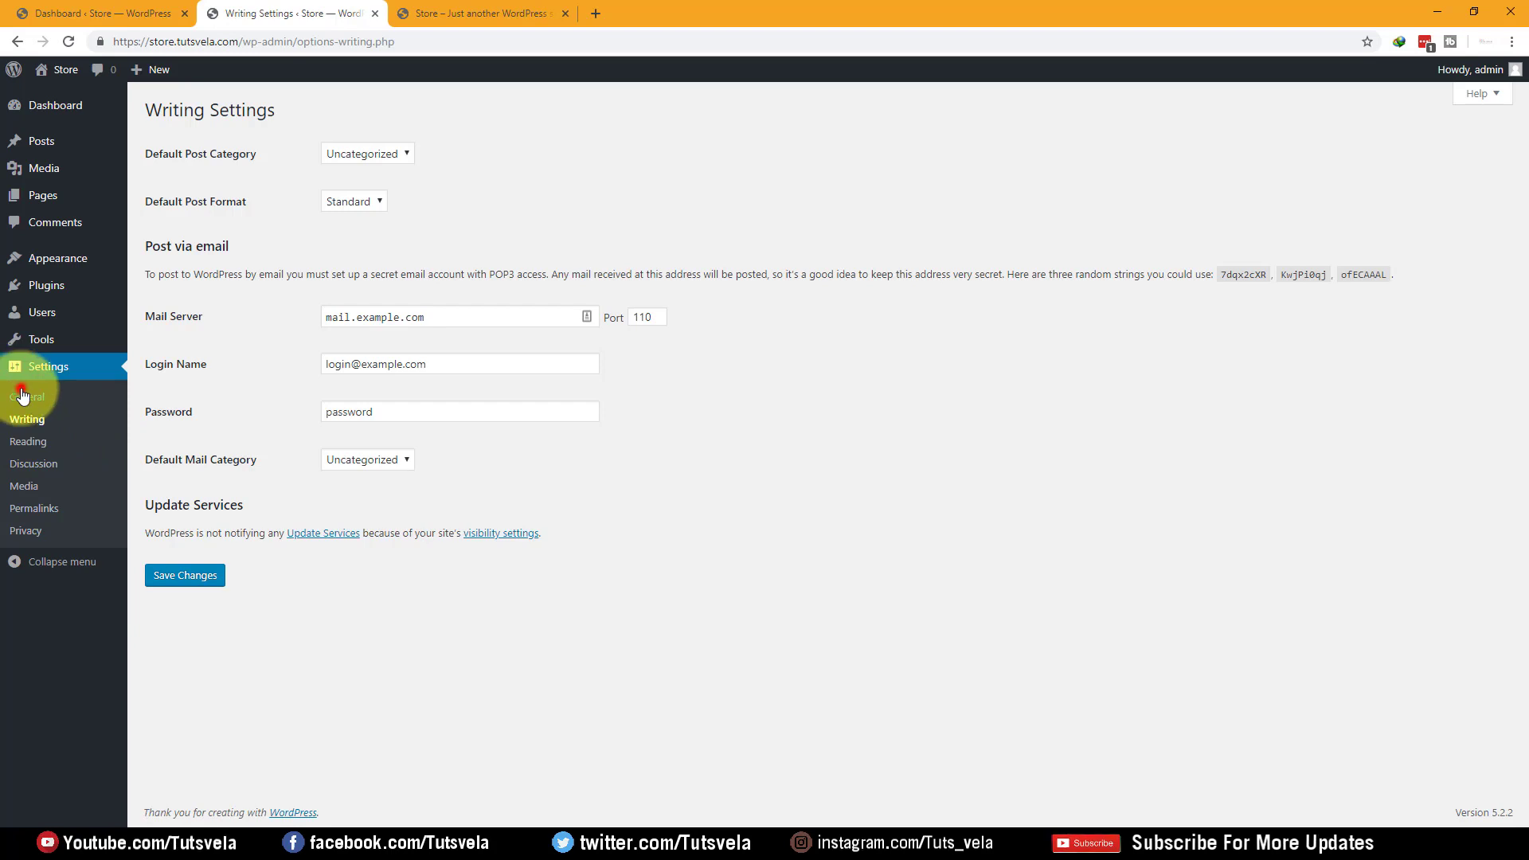
In General Settings, tick Anyone can register, save, then untick it again
click(23, 396)
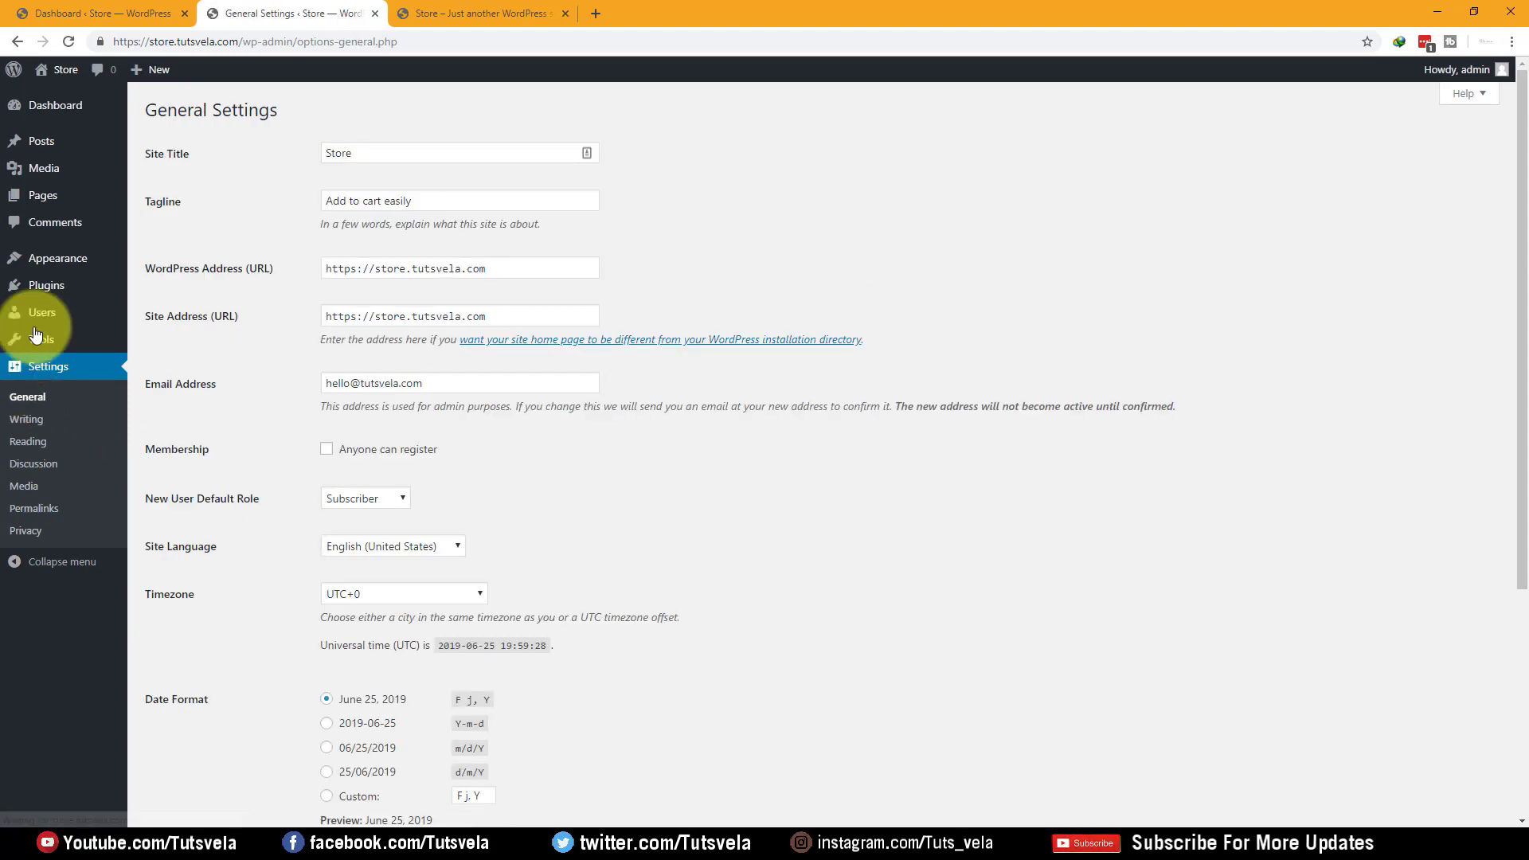
drag(465, 451, 342, 448)
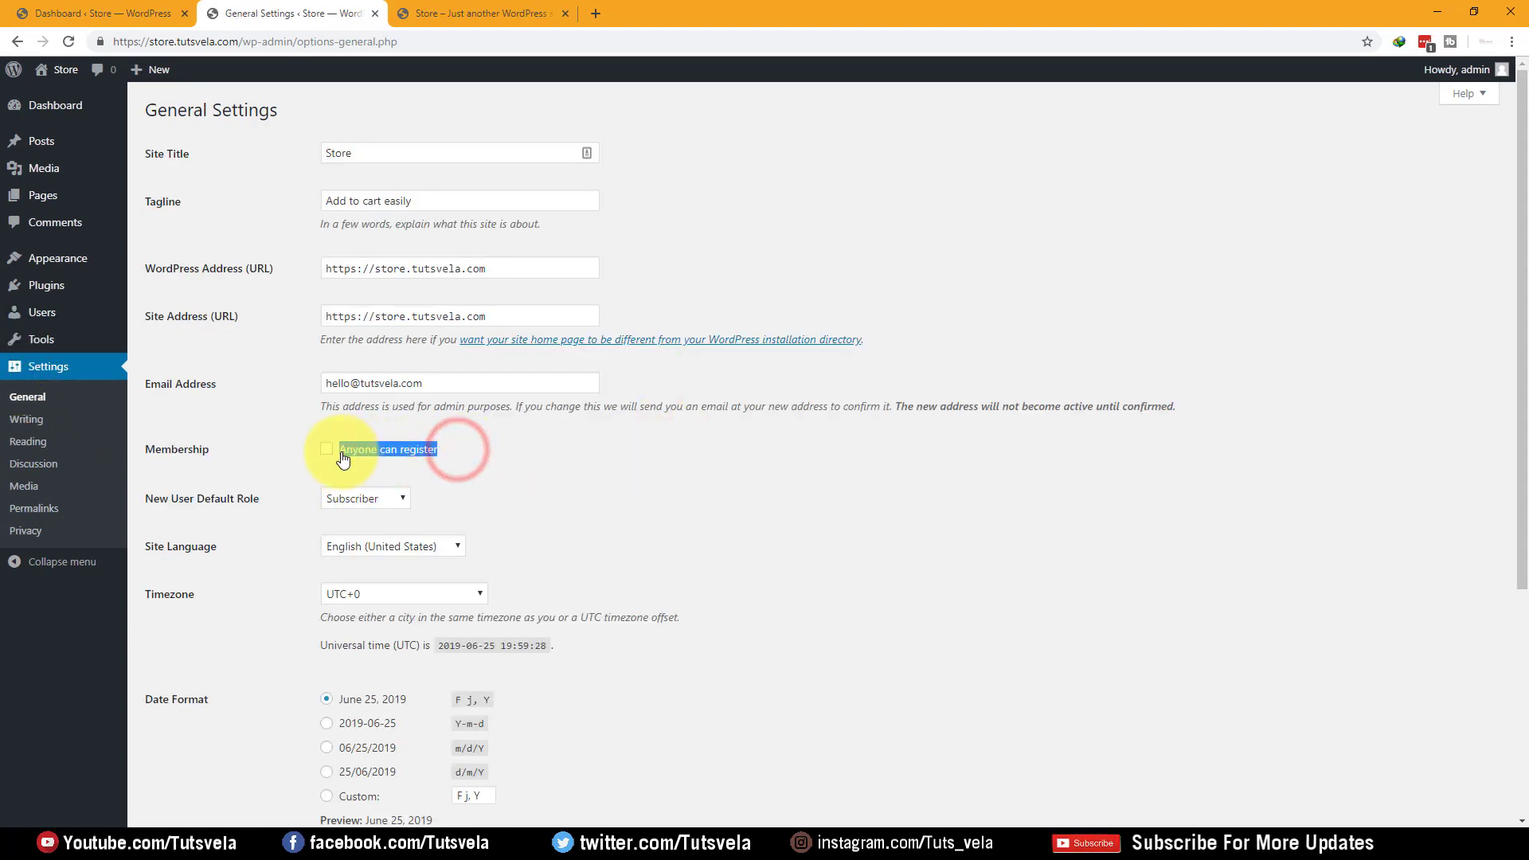
click(350, 444)
click(342, 450)
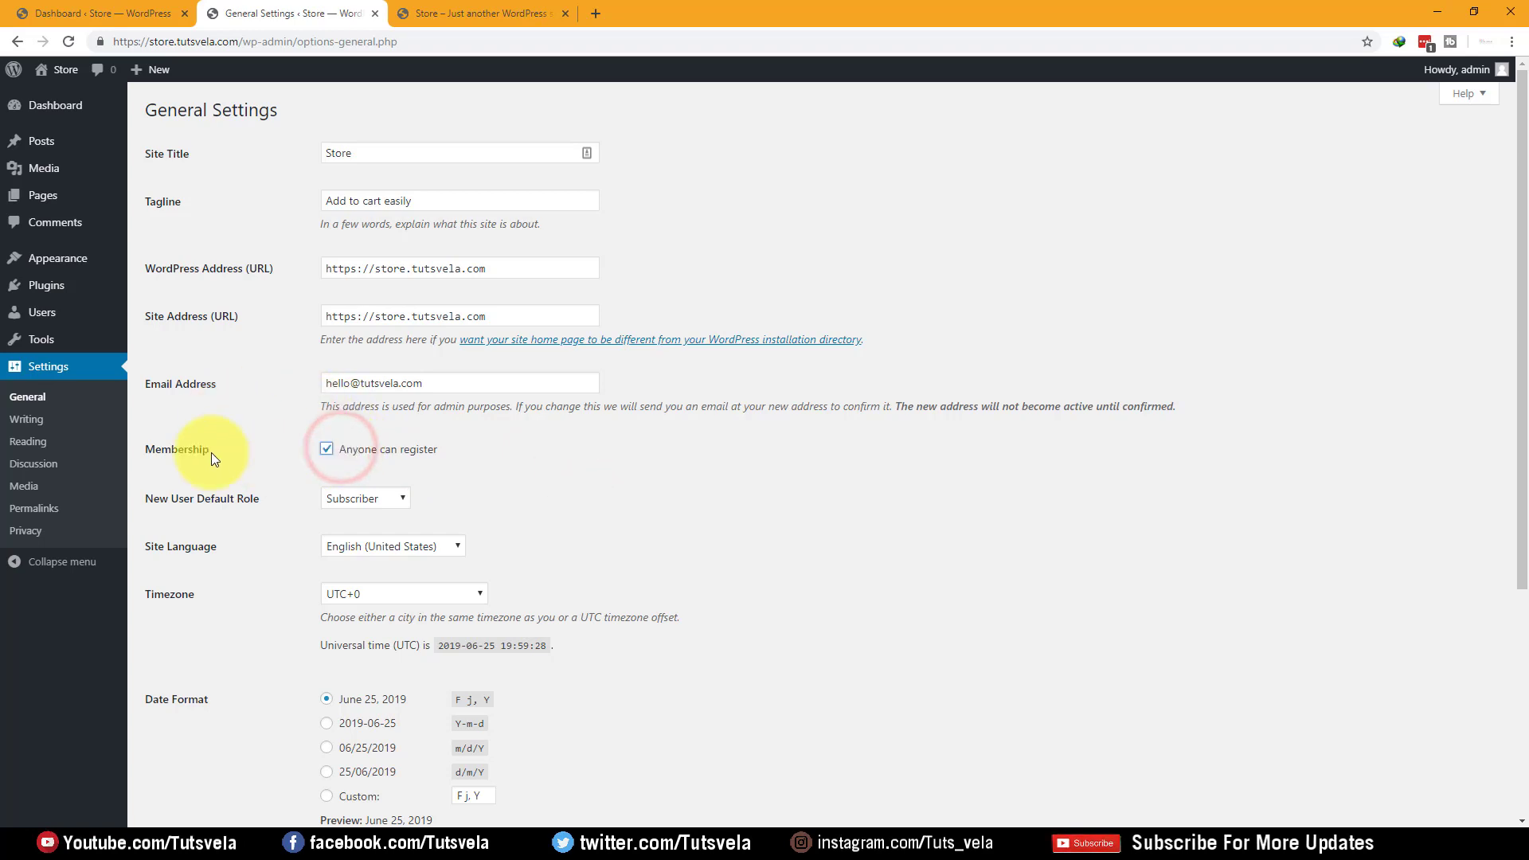
drag(208, 450, 143, 456)
click(245, 460)
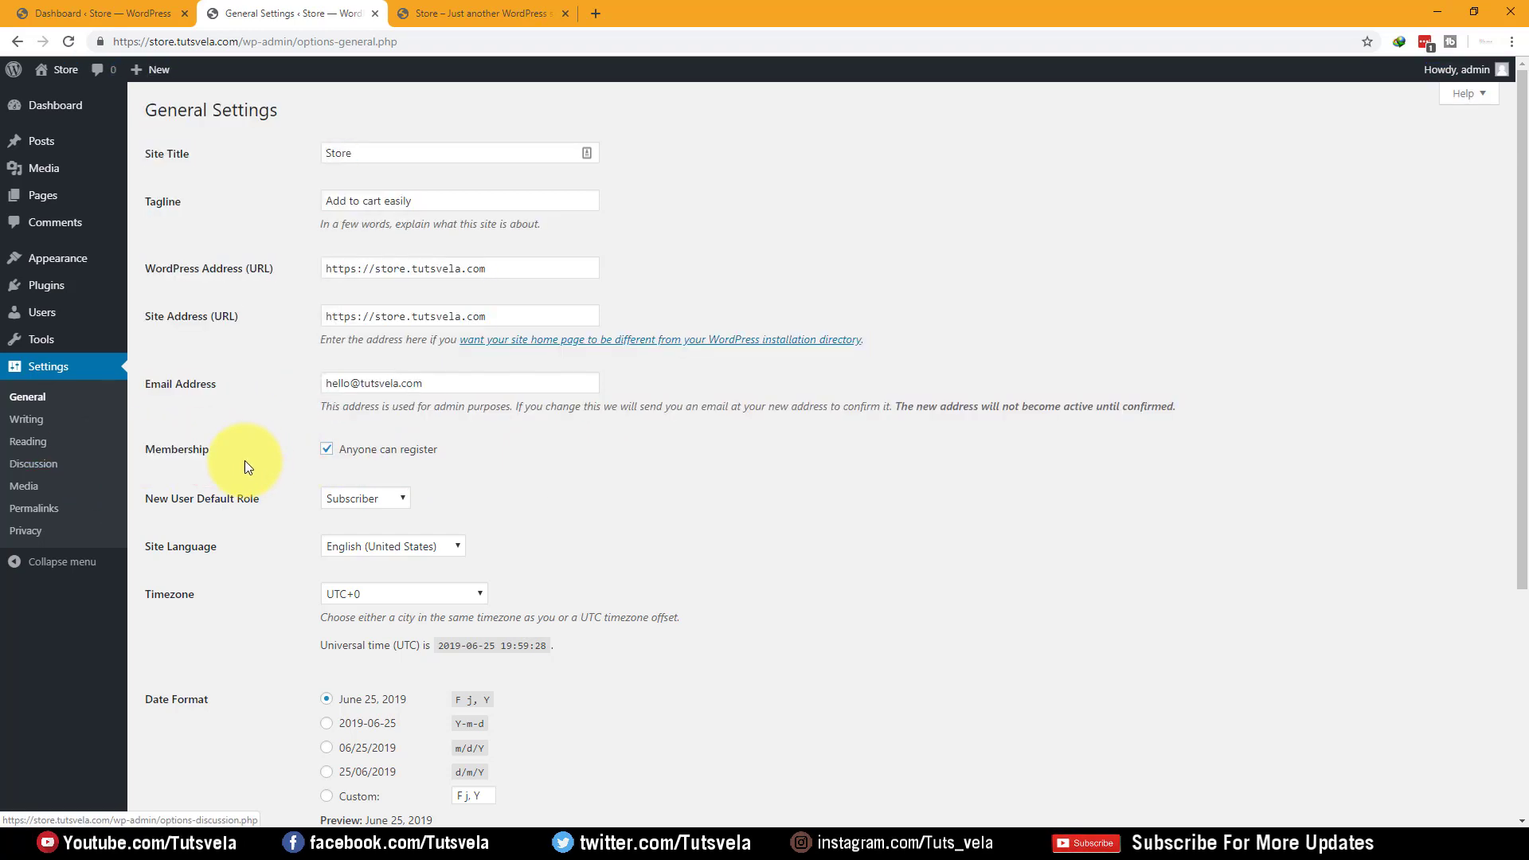
scroll(317, 472, down, 4)
click(180, 748)
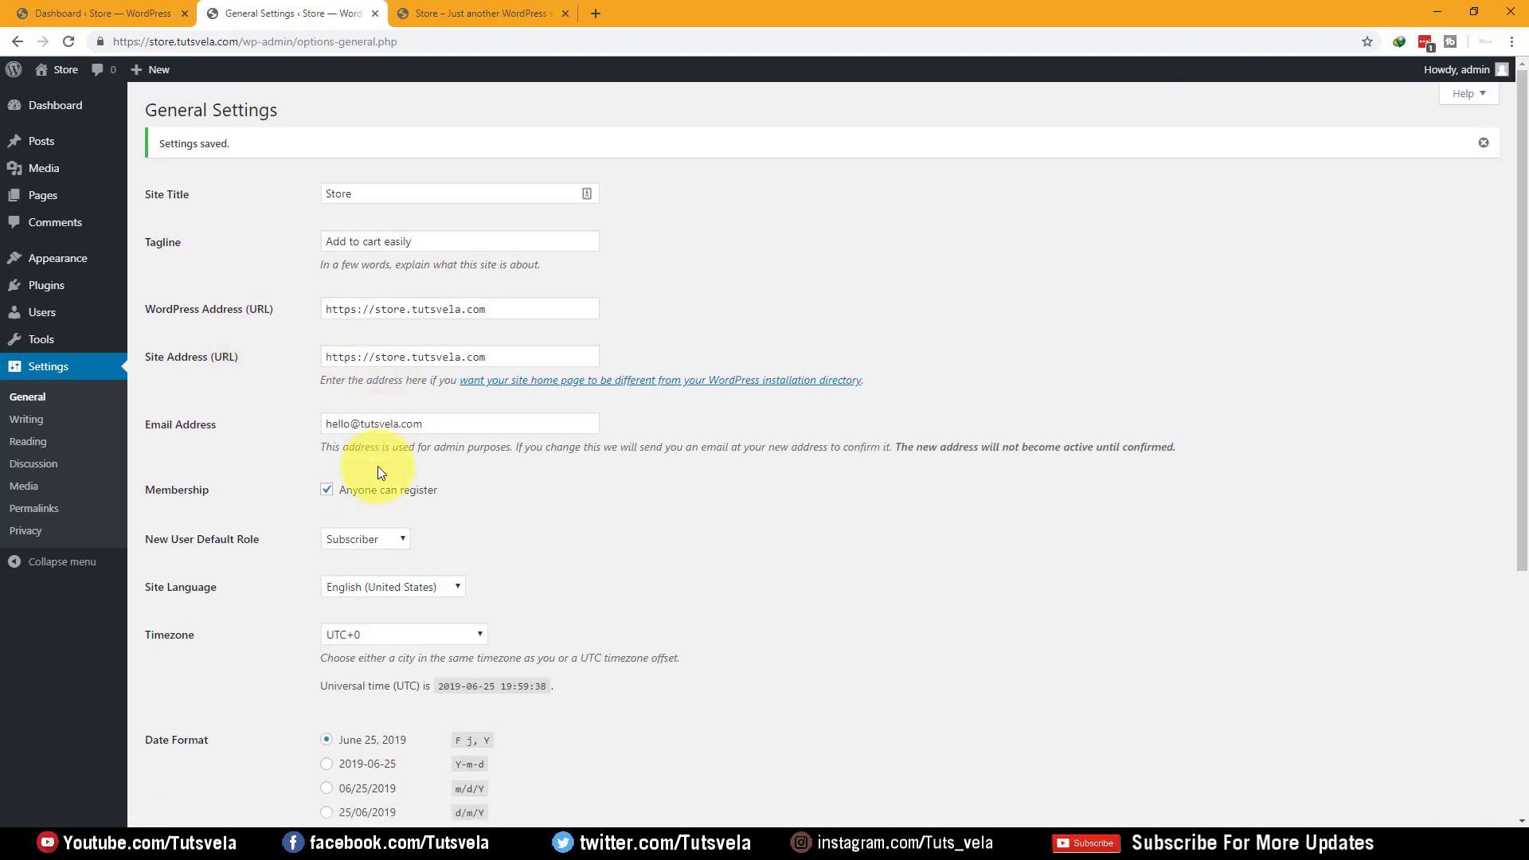
click(339, 494)
scroll(446, 470, down, 5)
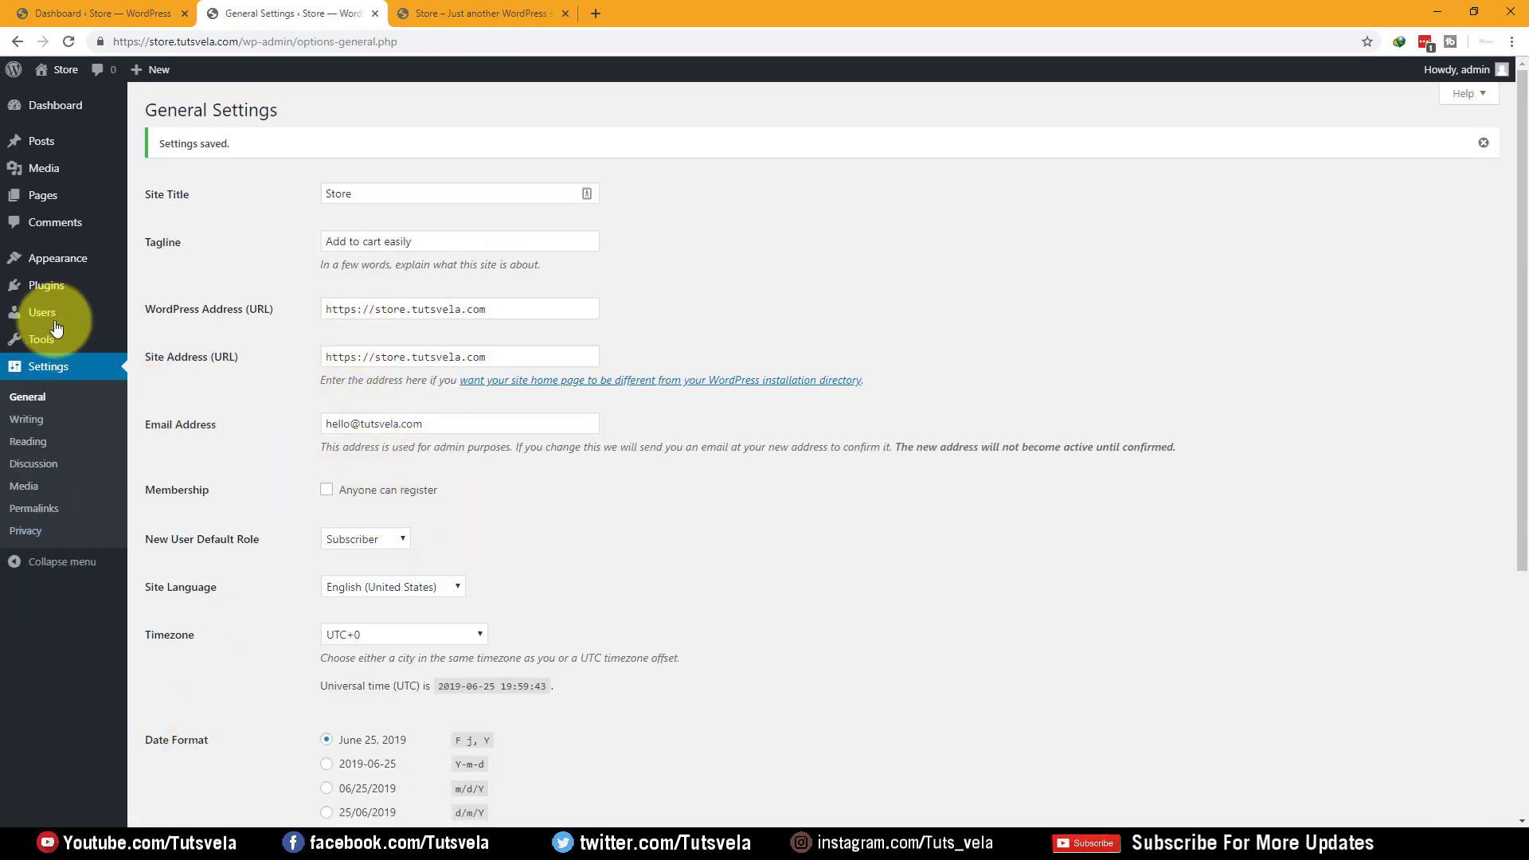
Go to Settings > Reading, where the homepage shows latest posts
click(45, 460)
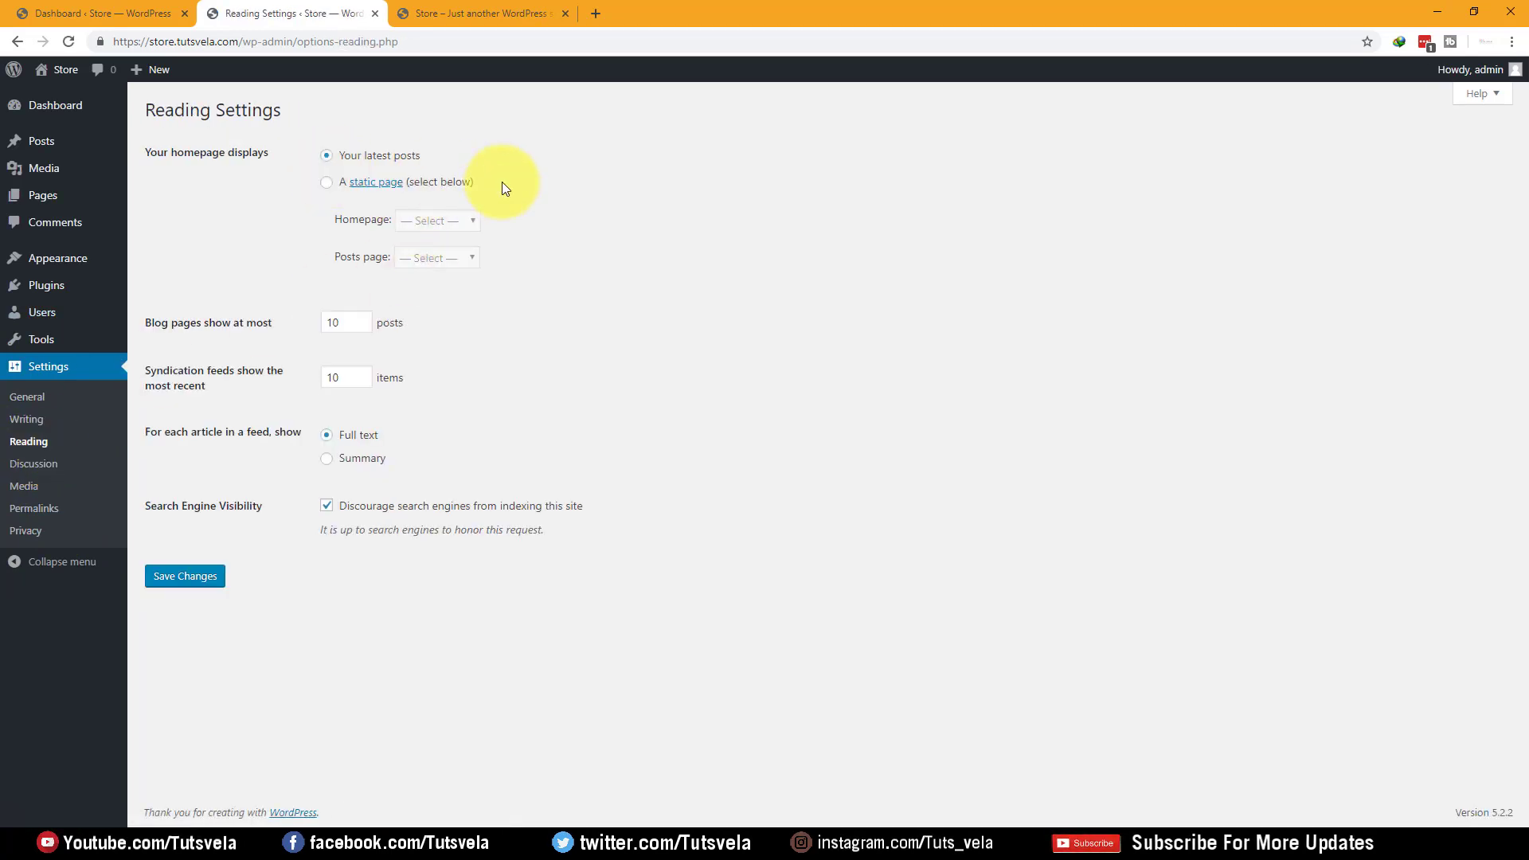
mouse_move(502, 182)
mouse_down()
mouse_move(338, 183)
mouse_move(507, 188)
mouse_up()
click(698, 258)
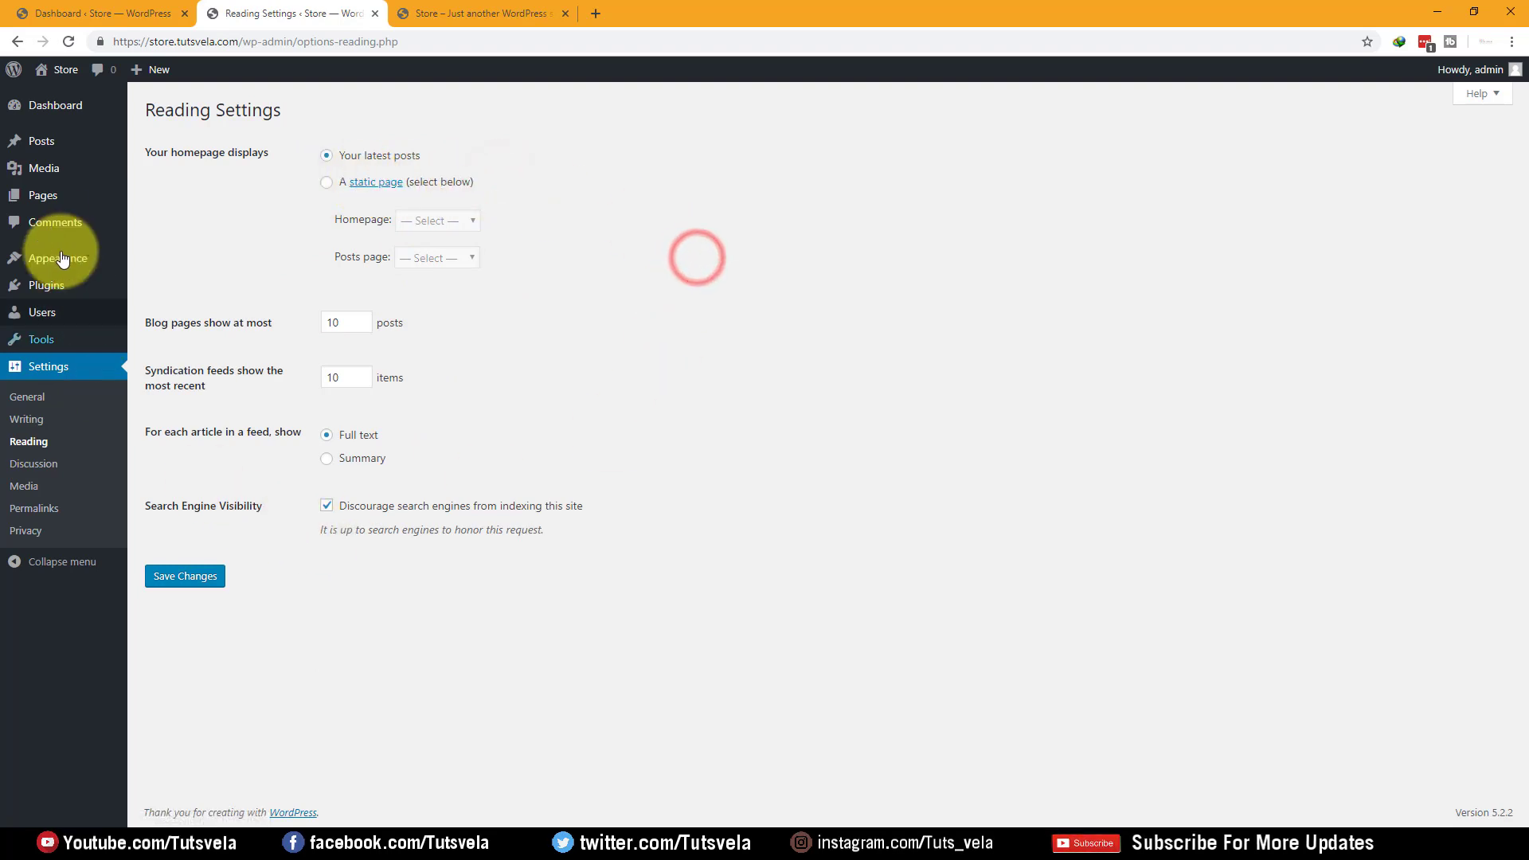
Go to the All Pages list and close a stray empty Notepad window
mouse_move(41, 195)
click(201, 197)
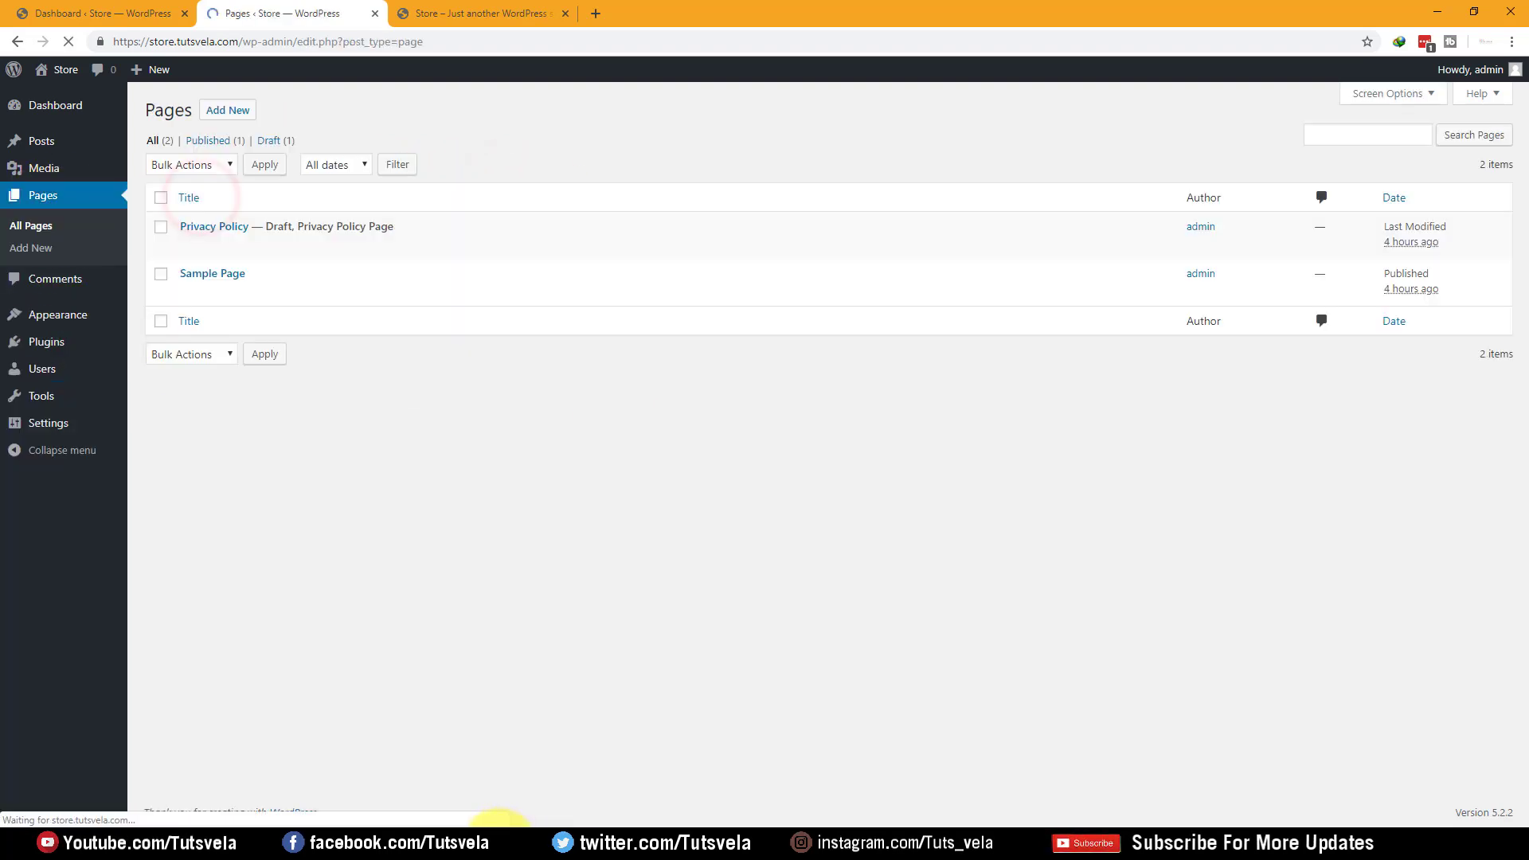
click(498, 842)
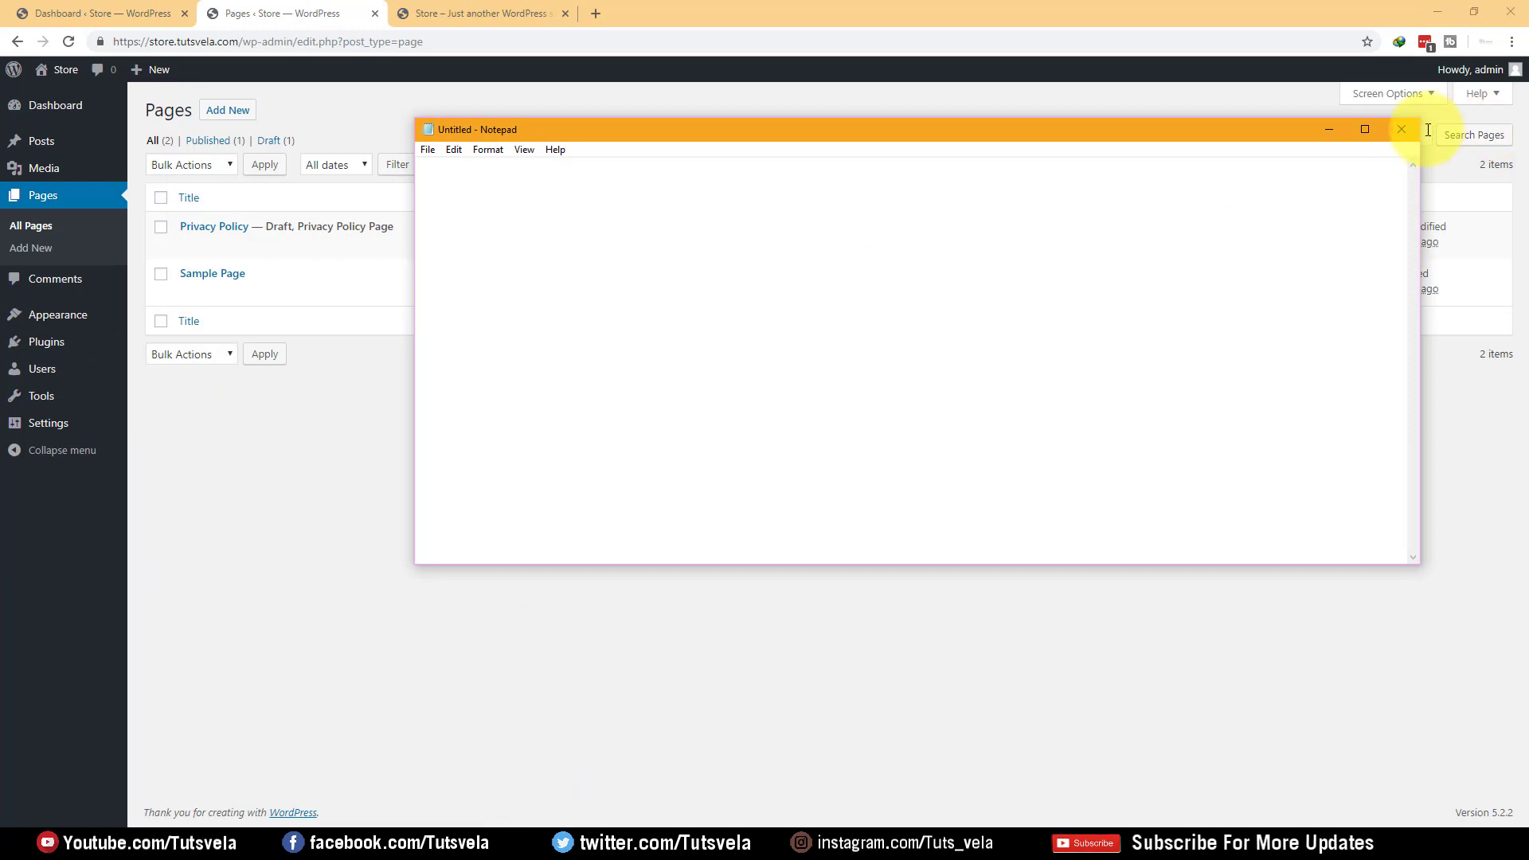
click(1419, 130)
Create a new page titled Home and publish it
click(228, 110)
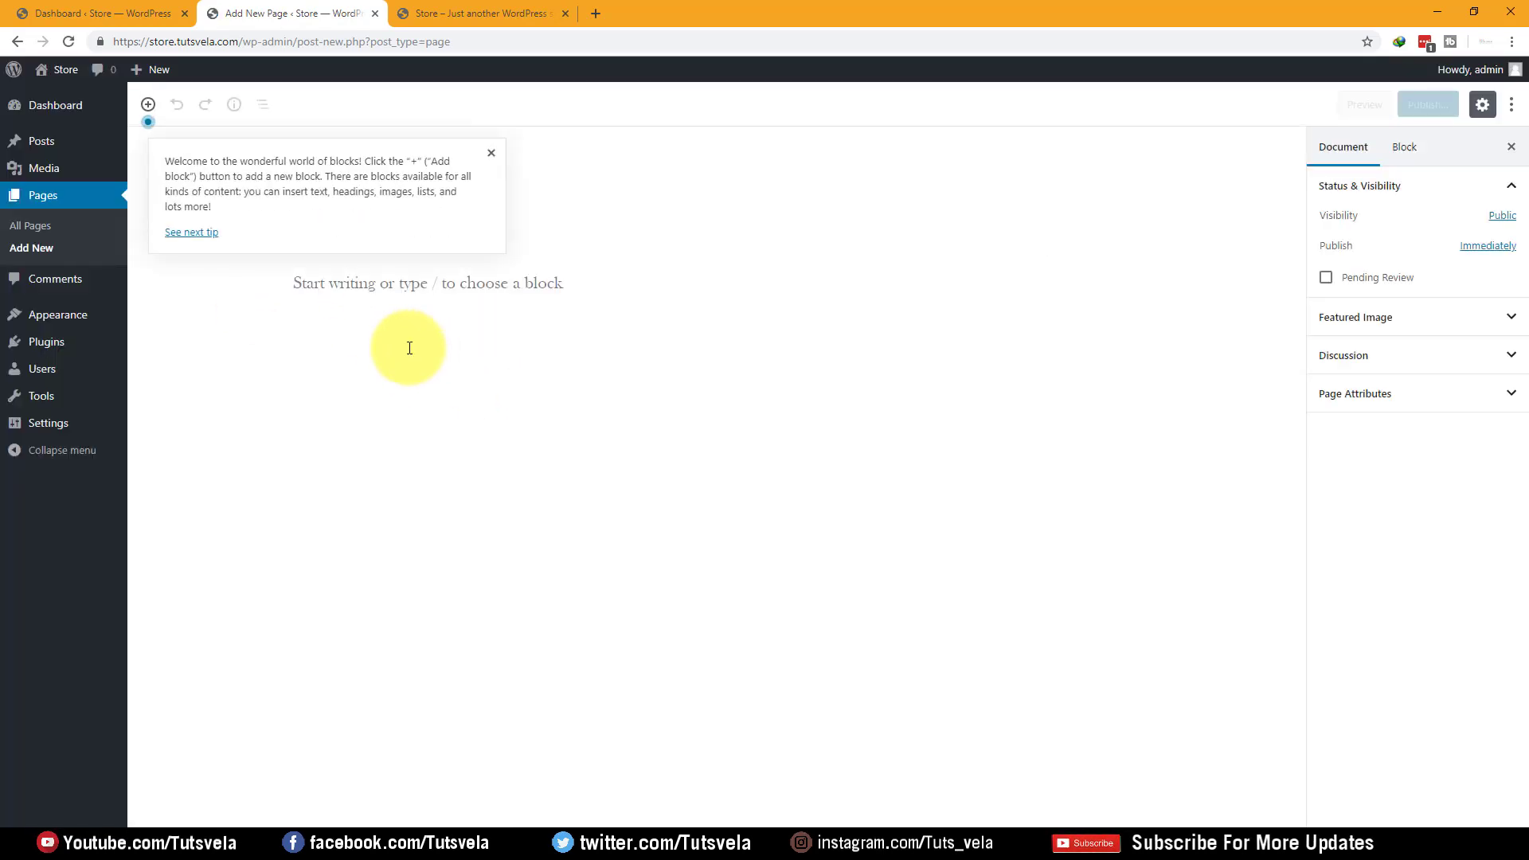
click(487, 160)
text(Home)
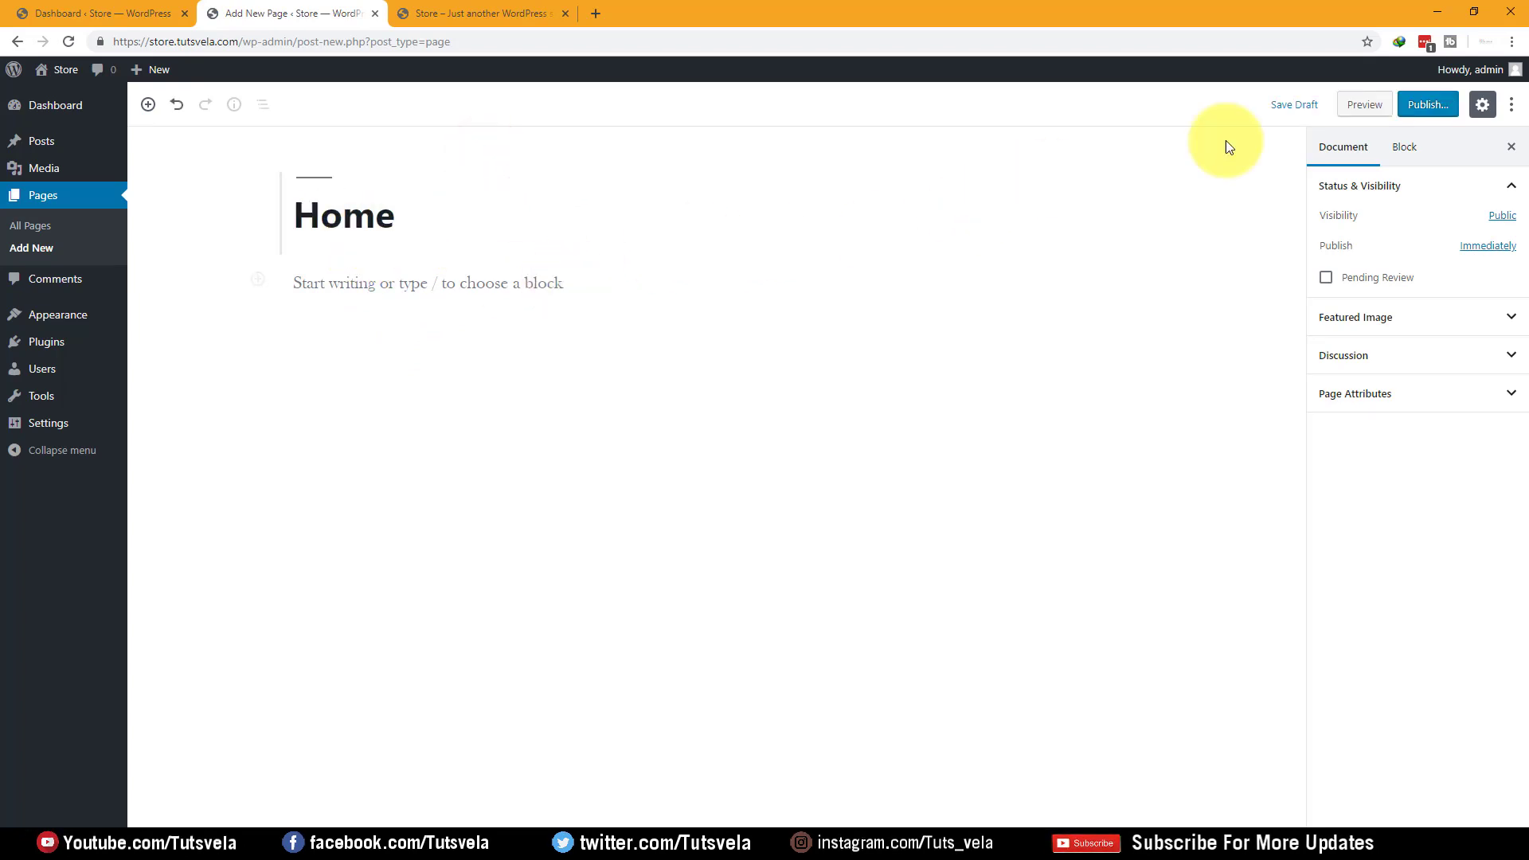
click(1428, 104)
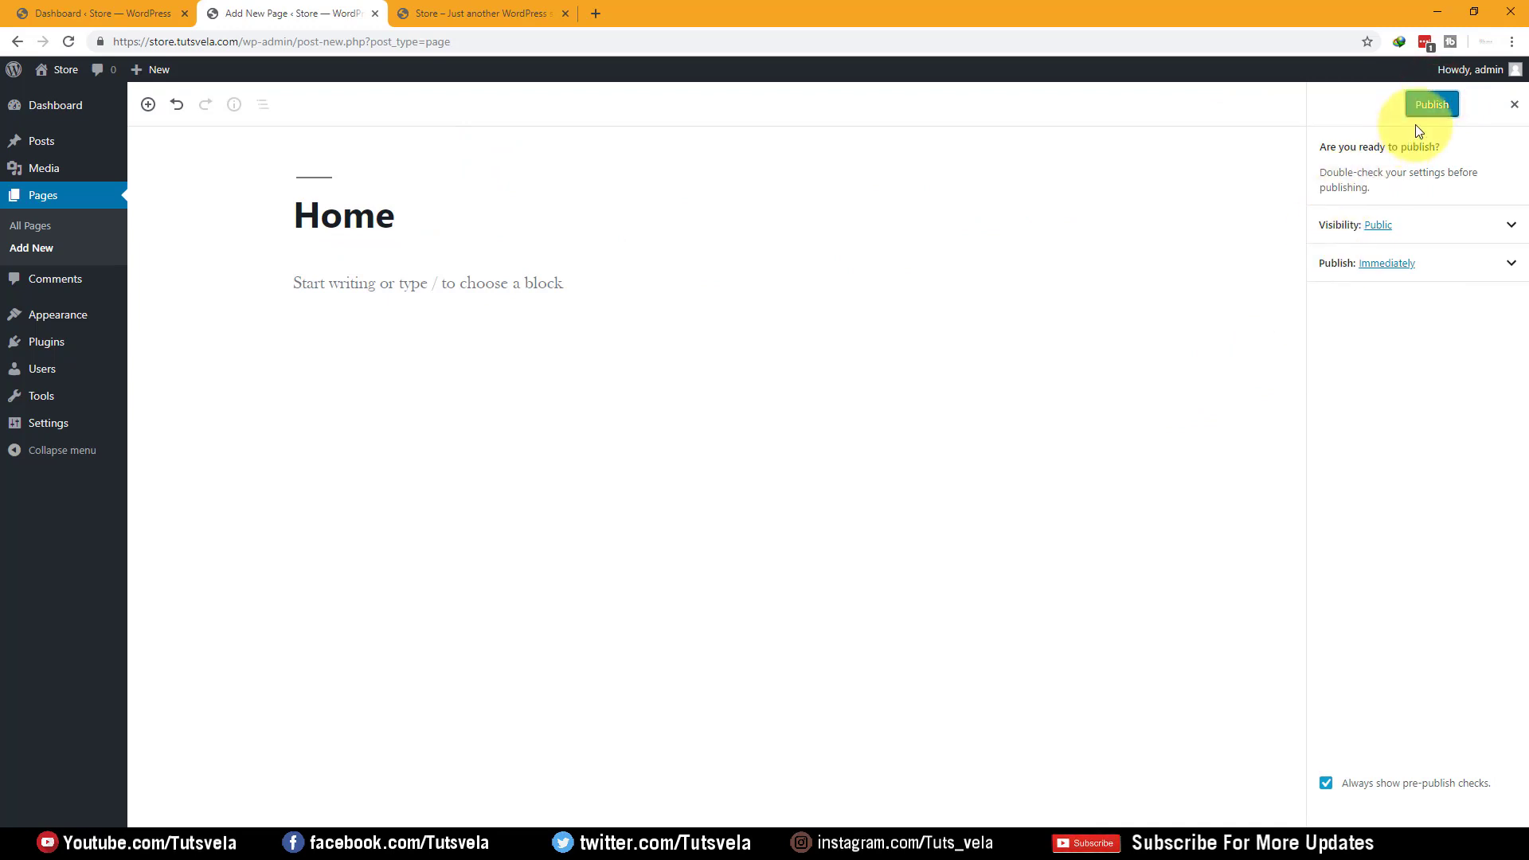
click(1431, 105)
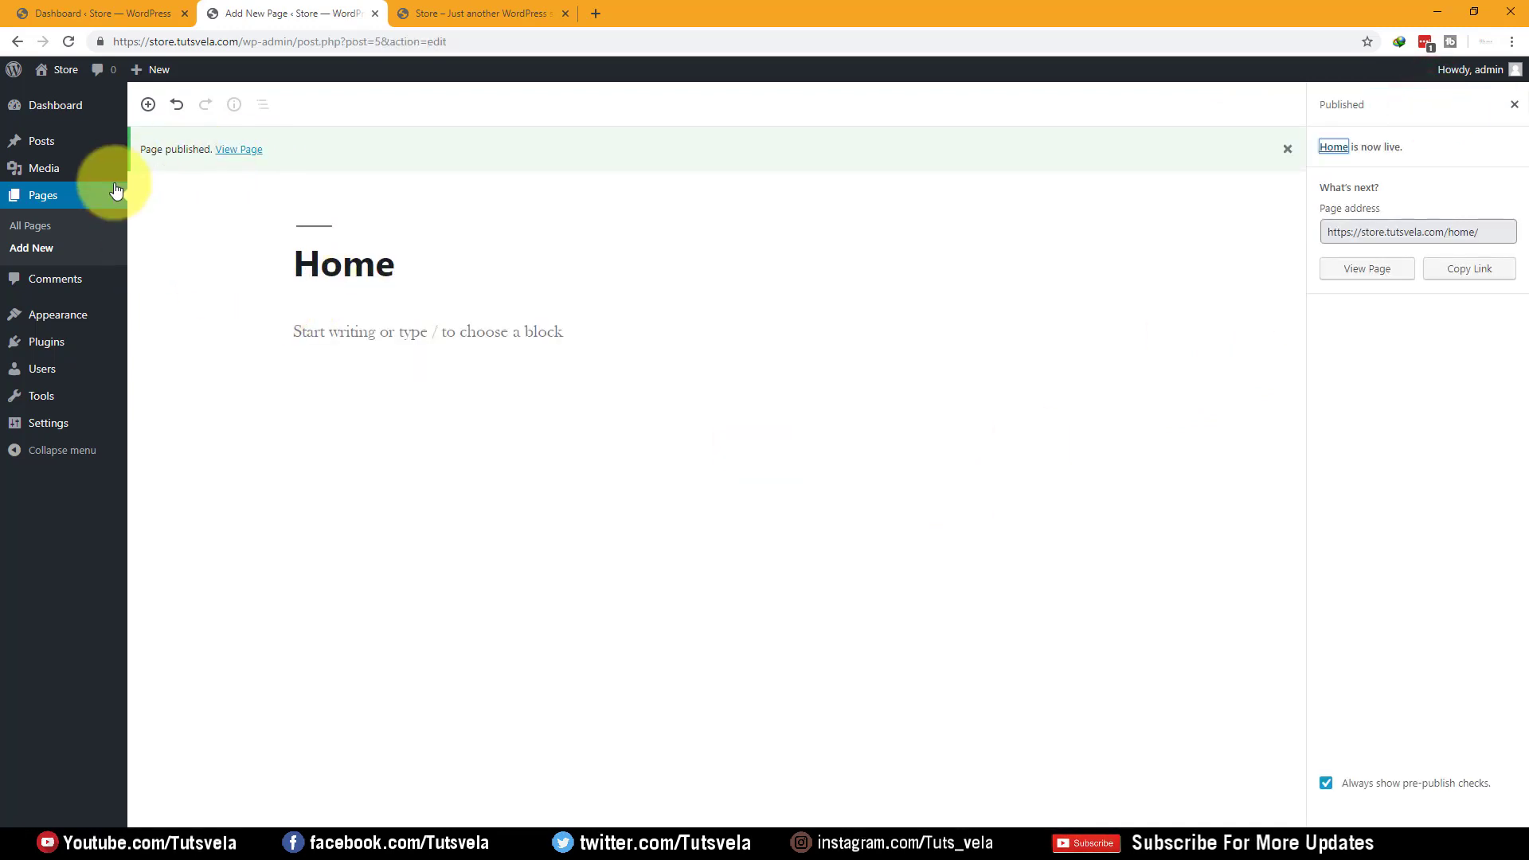
click(34, 248)
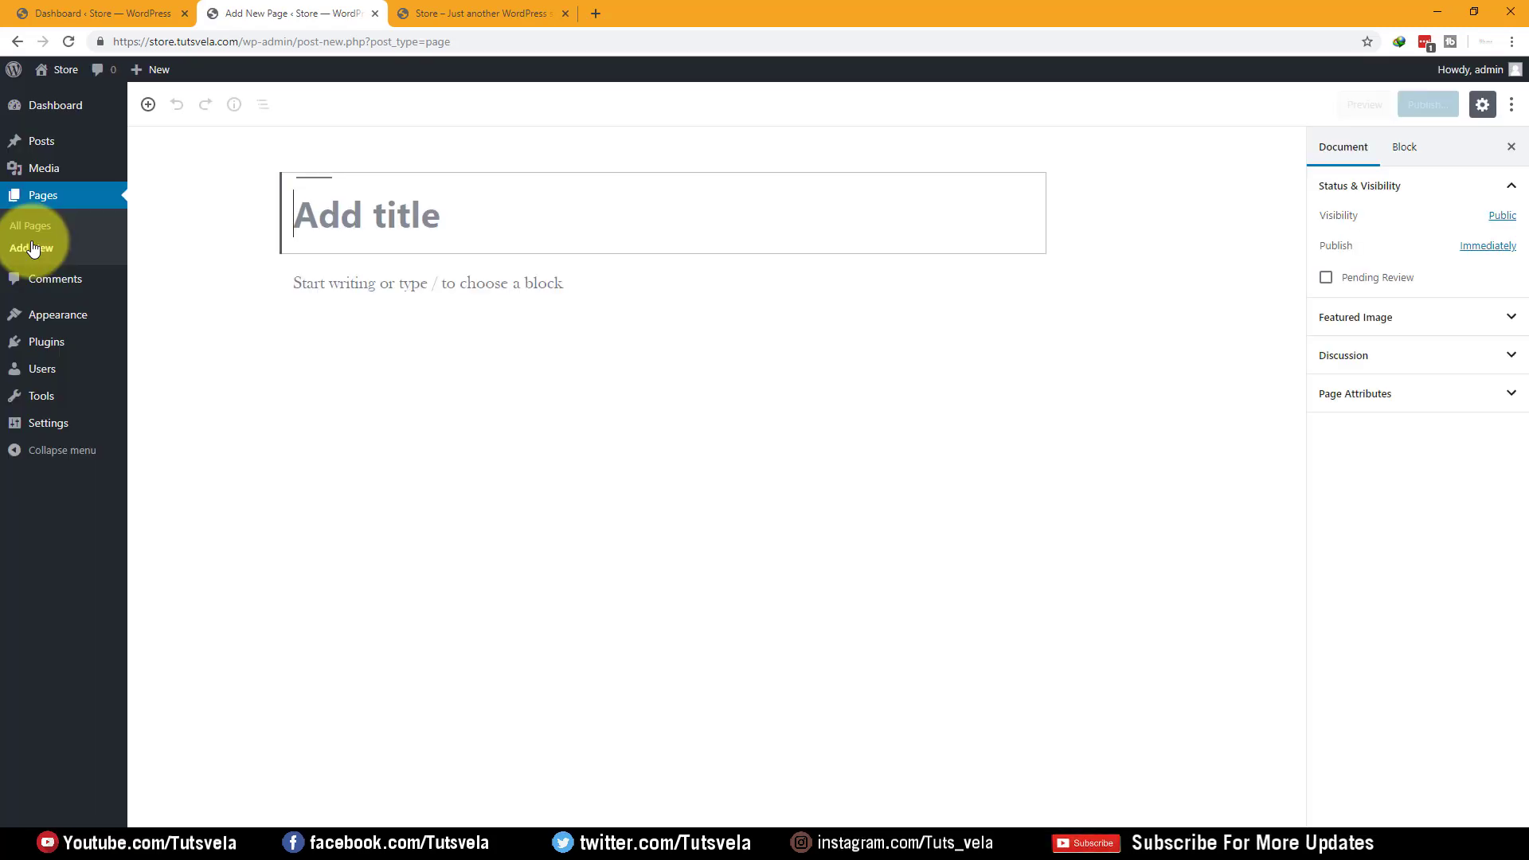
Title the page 'Blog' with a capital B and publish it at /blog/
text(blog)
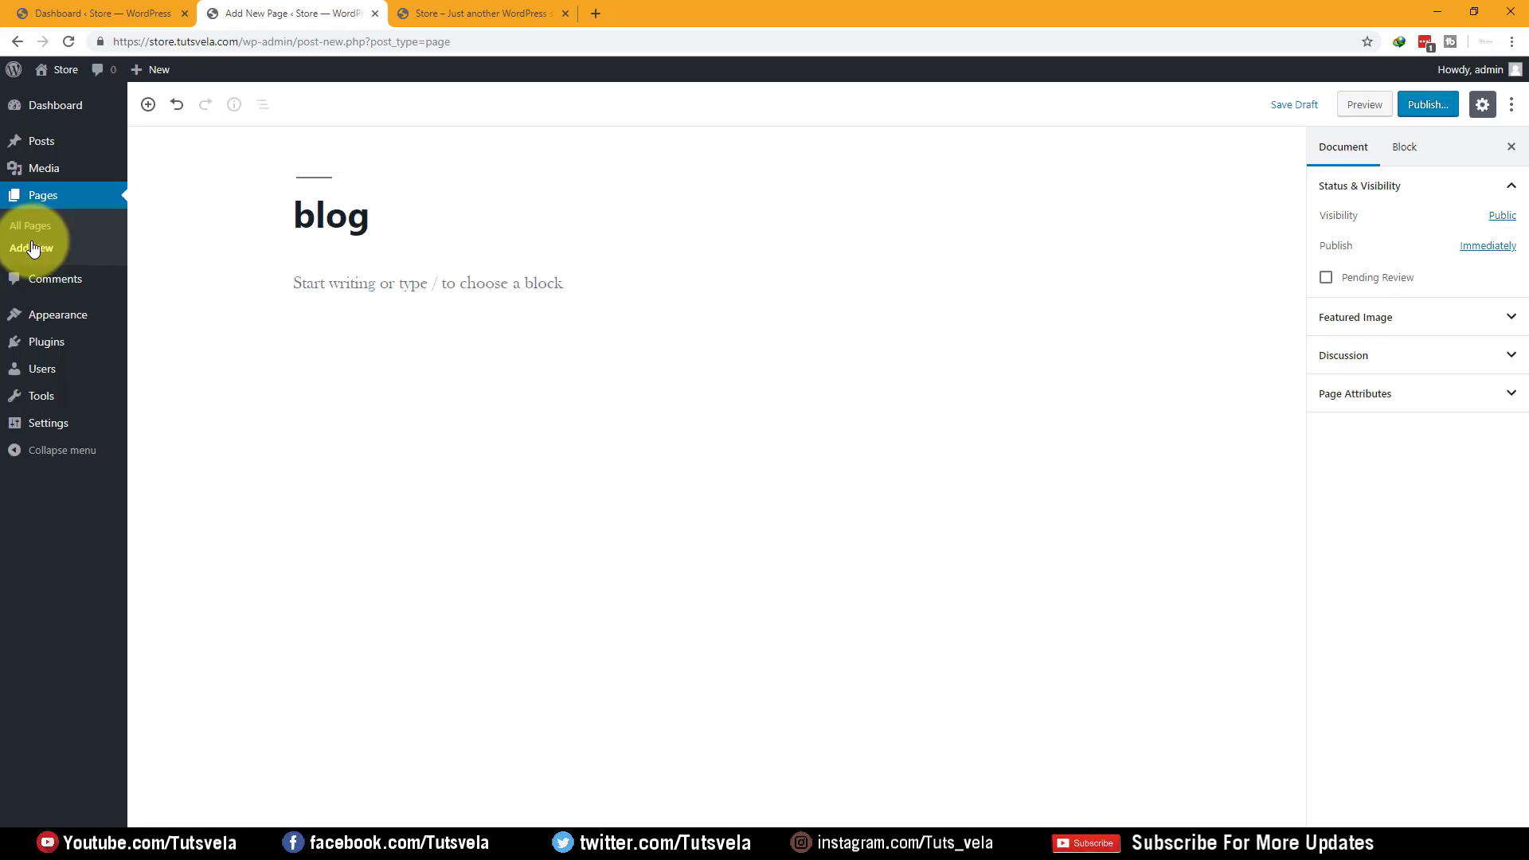
key(BackSpace)
text(B)
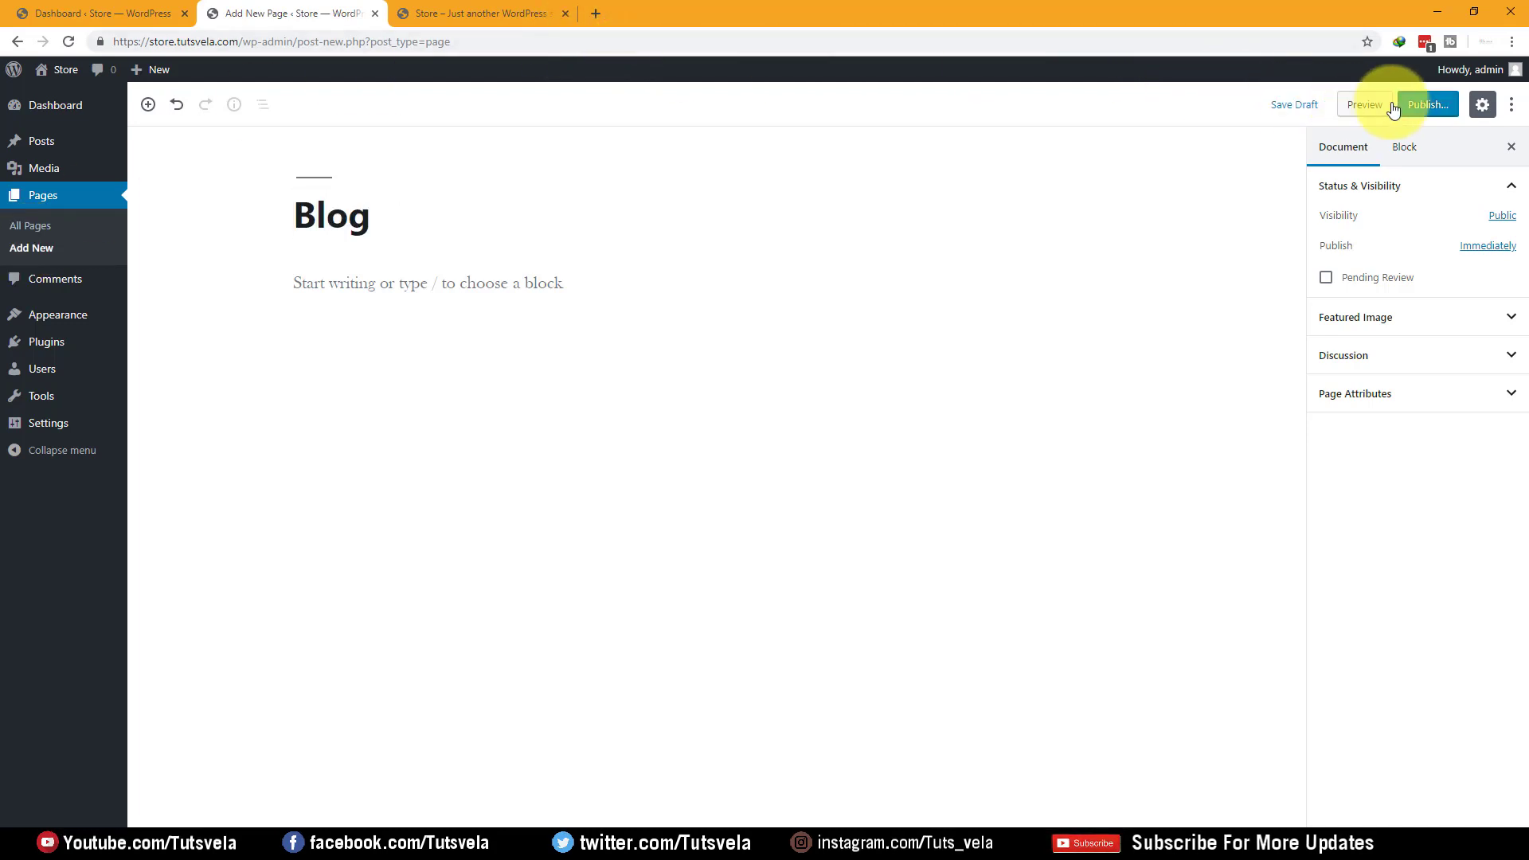
click(1421, 105)
click(1411, 107)
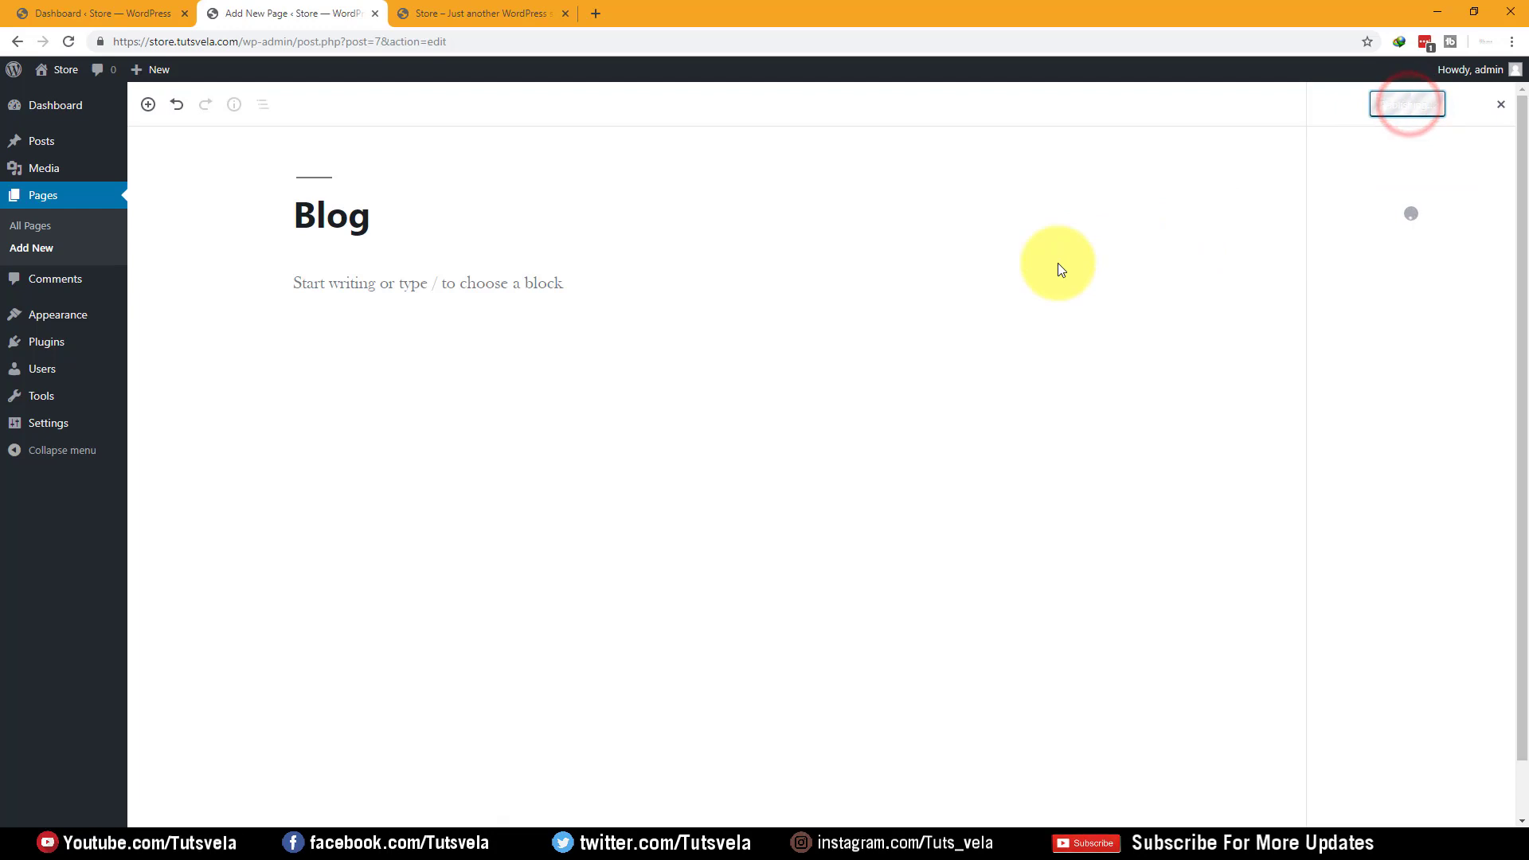
click(26, 253)
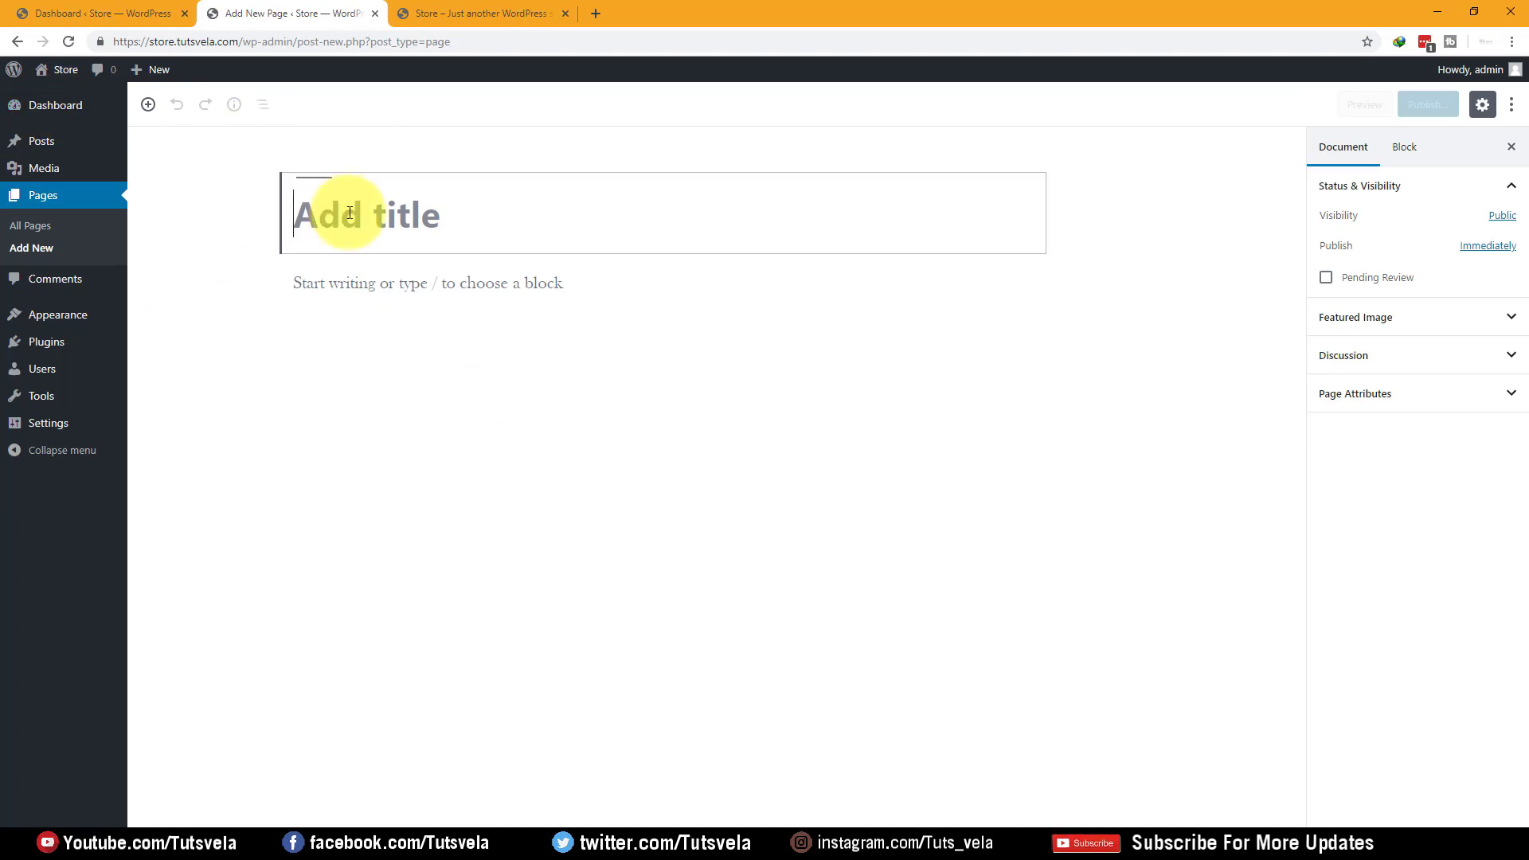
Title the third page 'About Store', cancel the pre-publish check, and show its Document settings
text(About Store)
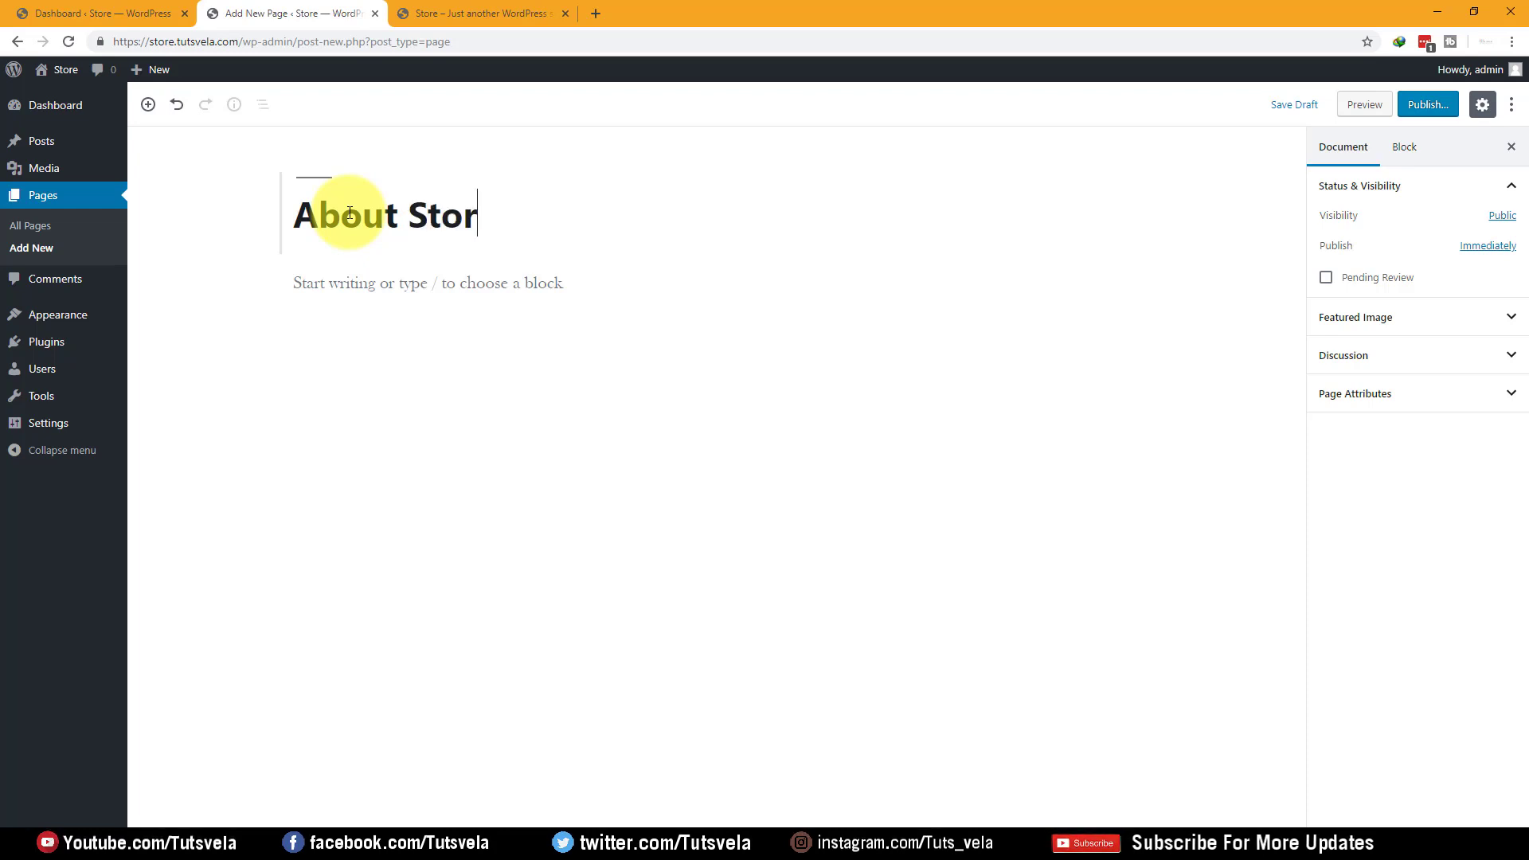
click(1430, 104)
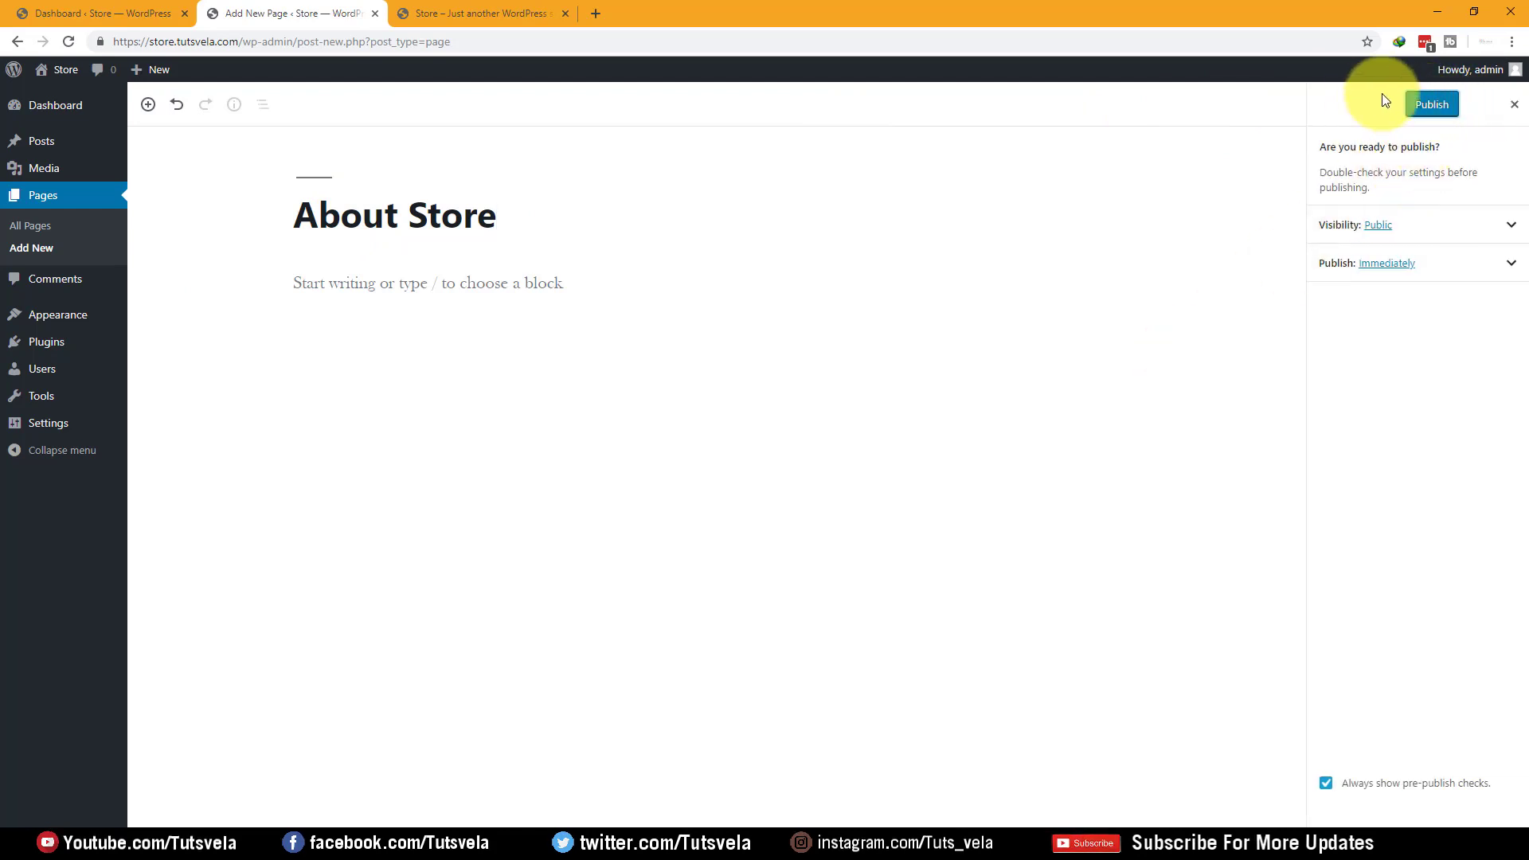
click(433, 438)
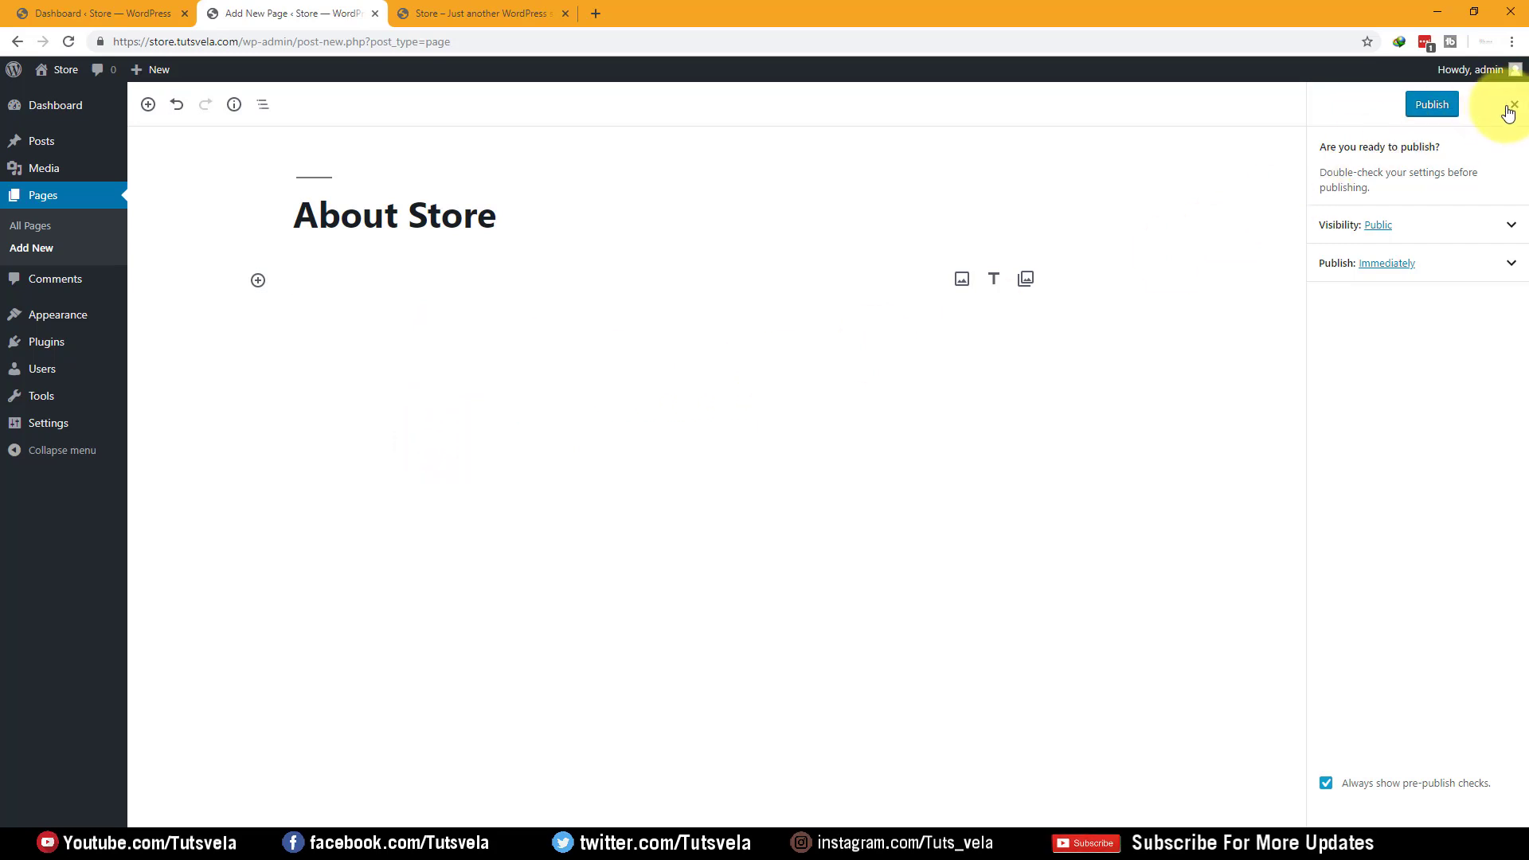
click(1511, 108)
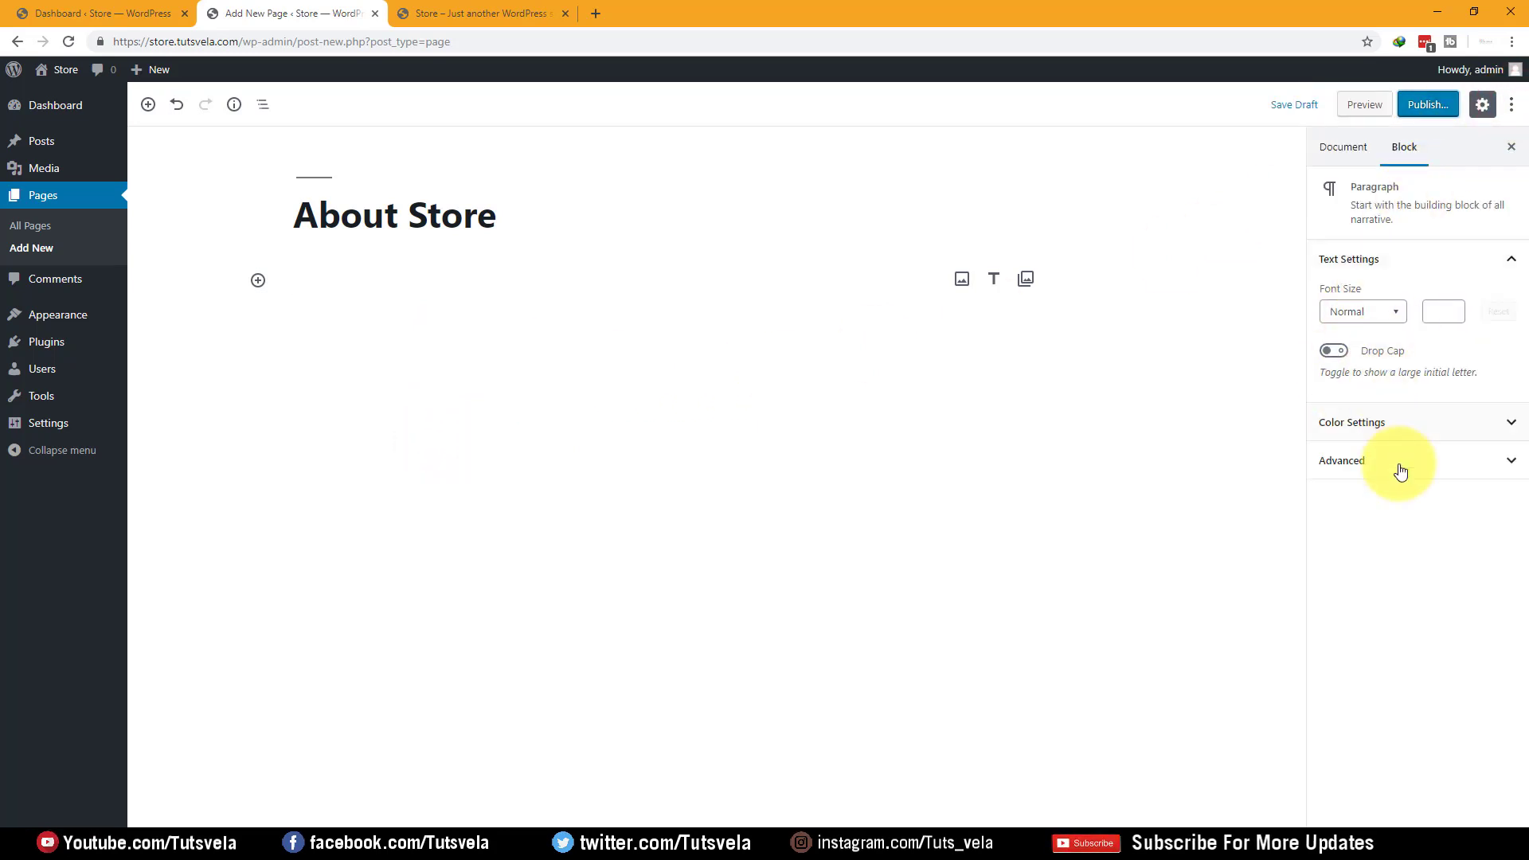
click(1350, 150)
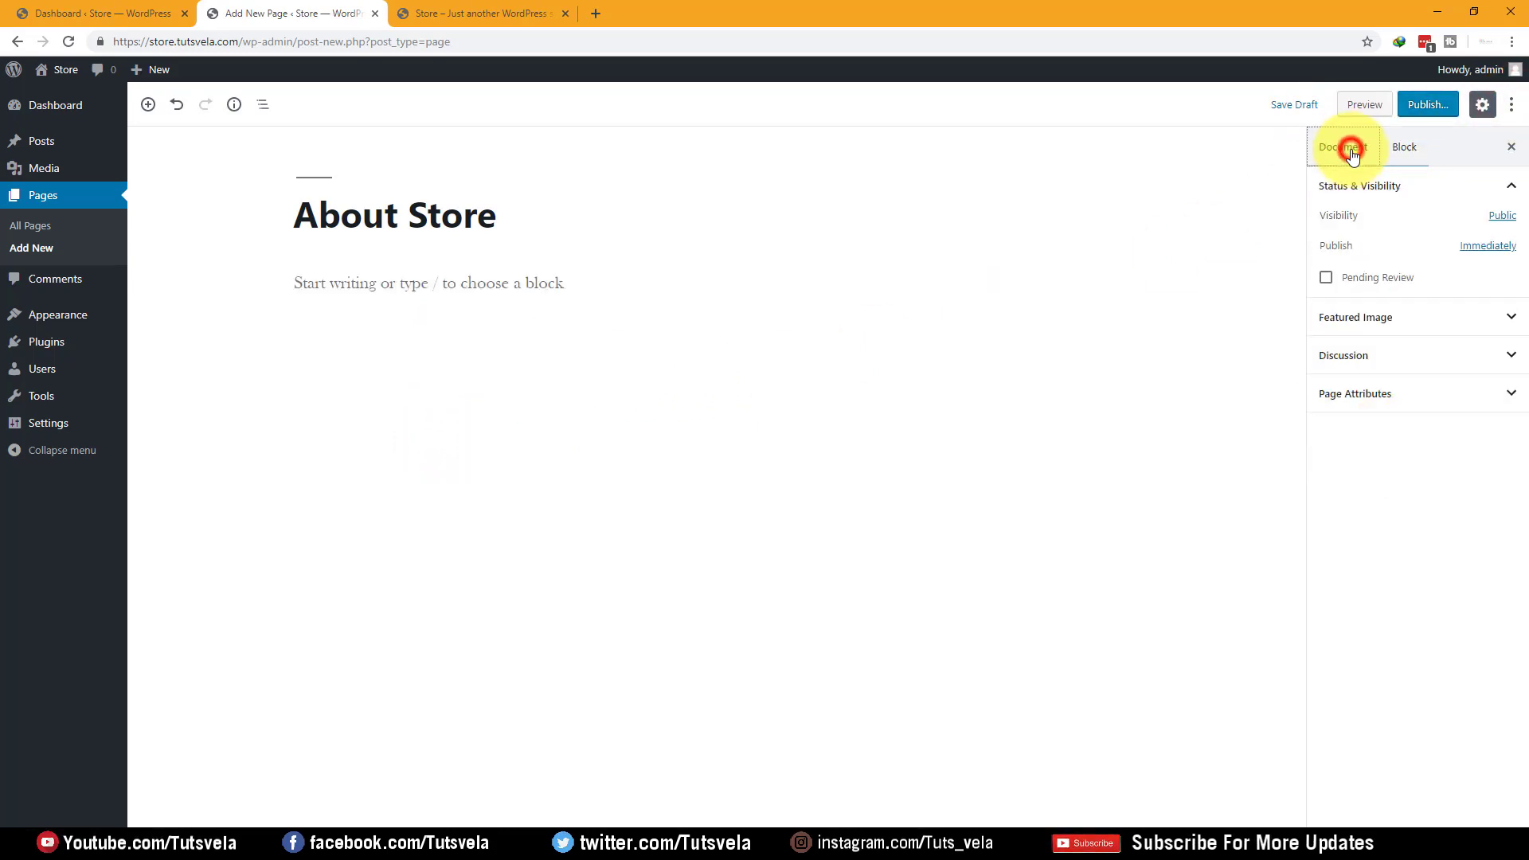
Expand the About Store page's Discussion, Page Attributes and Featured Image panels
click(1411, 360)
click(1393, 430)
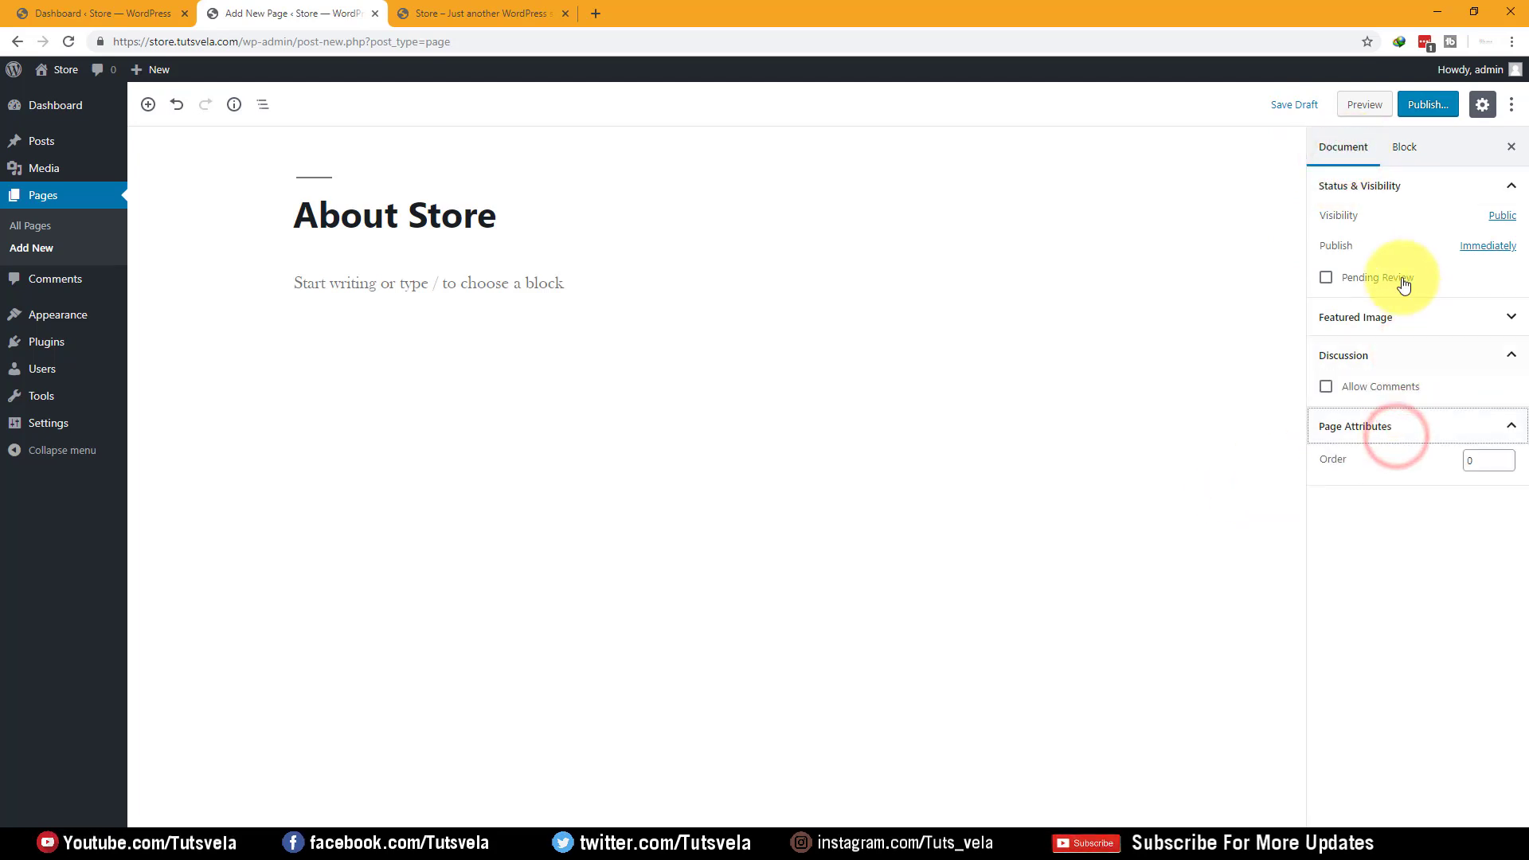
click(1454, 317)
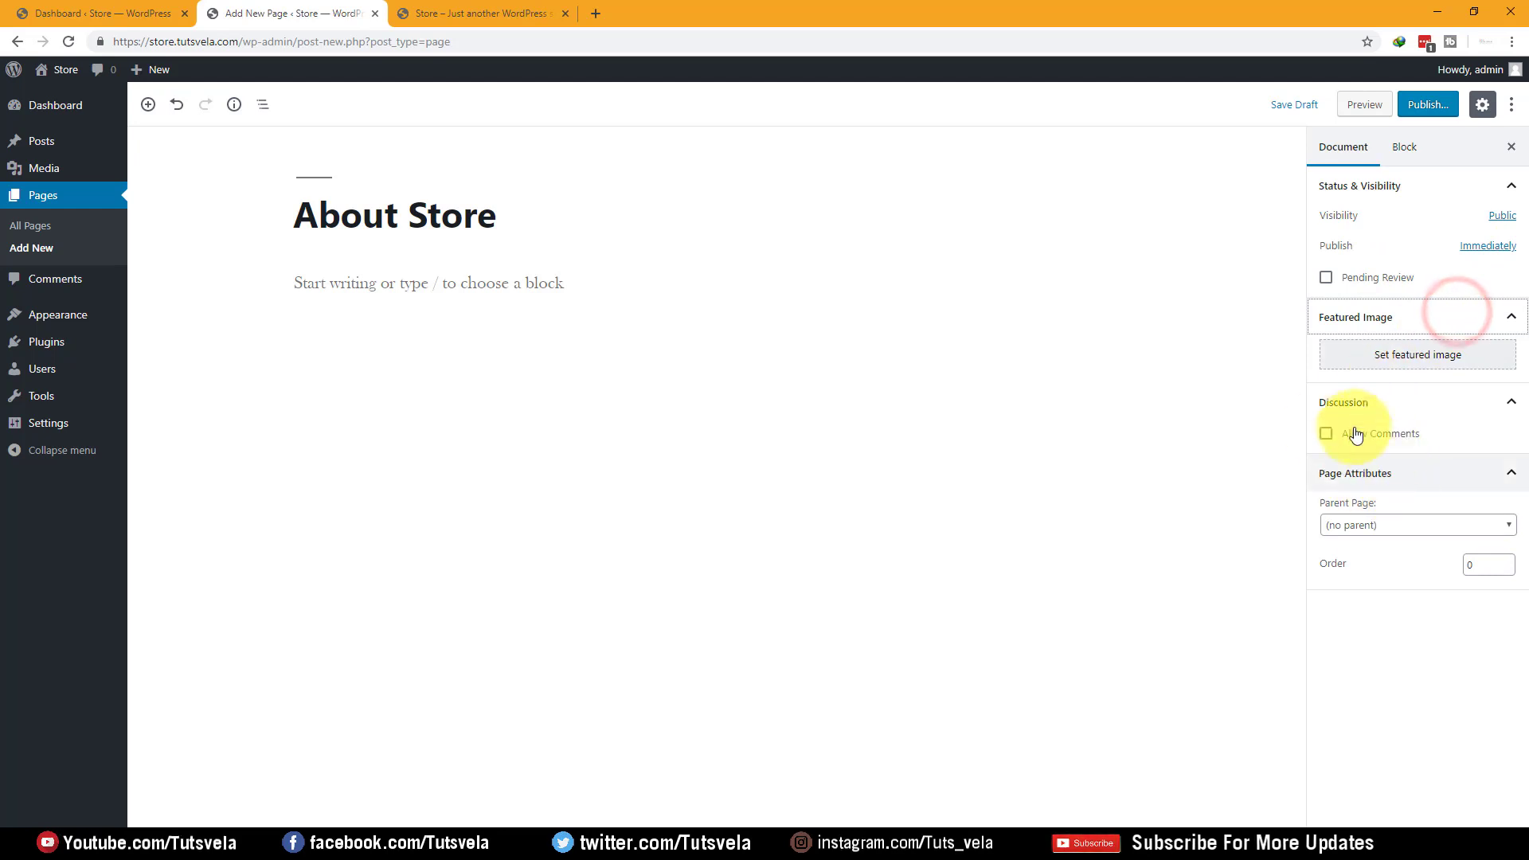
click(1168, 578)
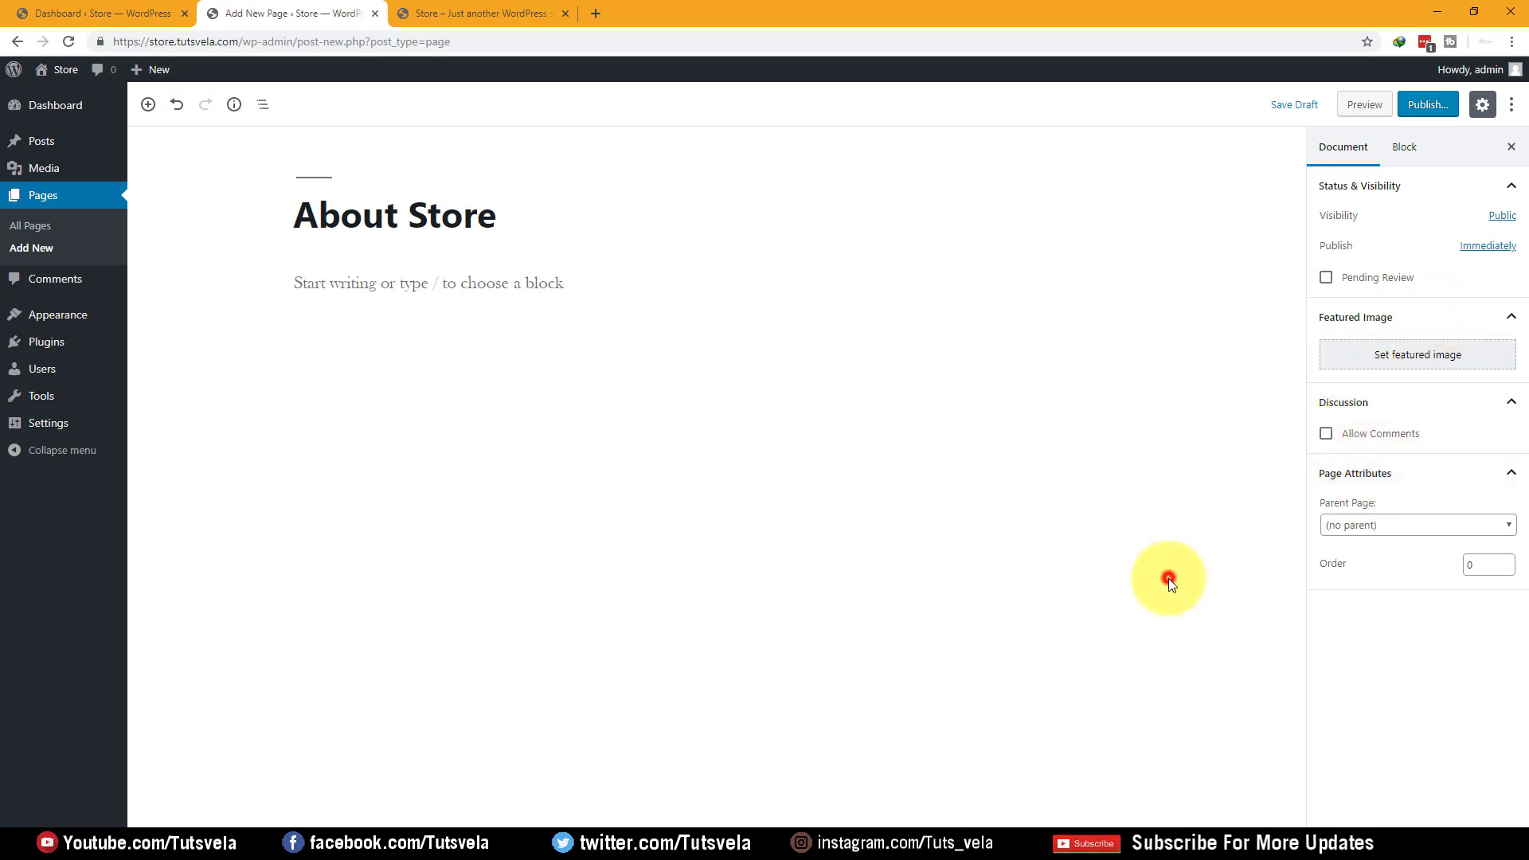
click(1402, 151)
click(1339, 144)
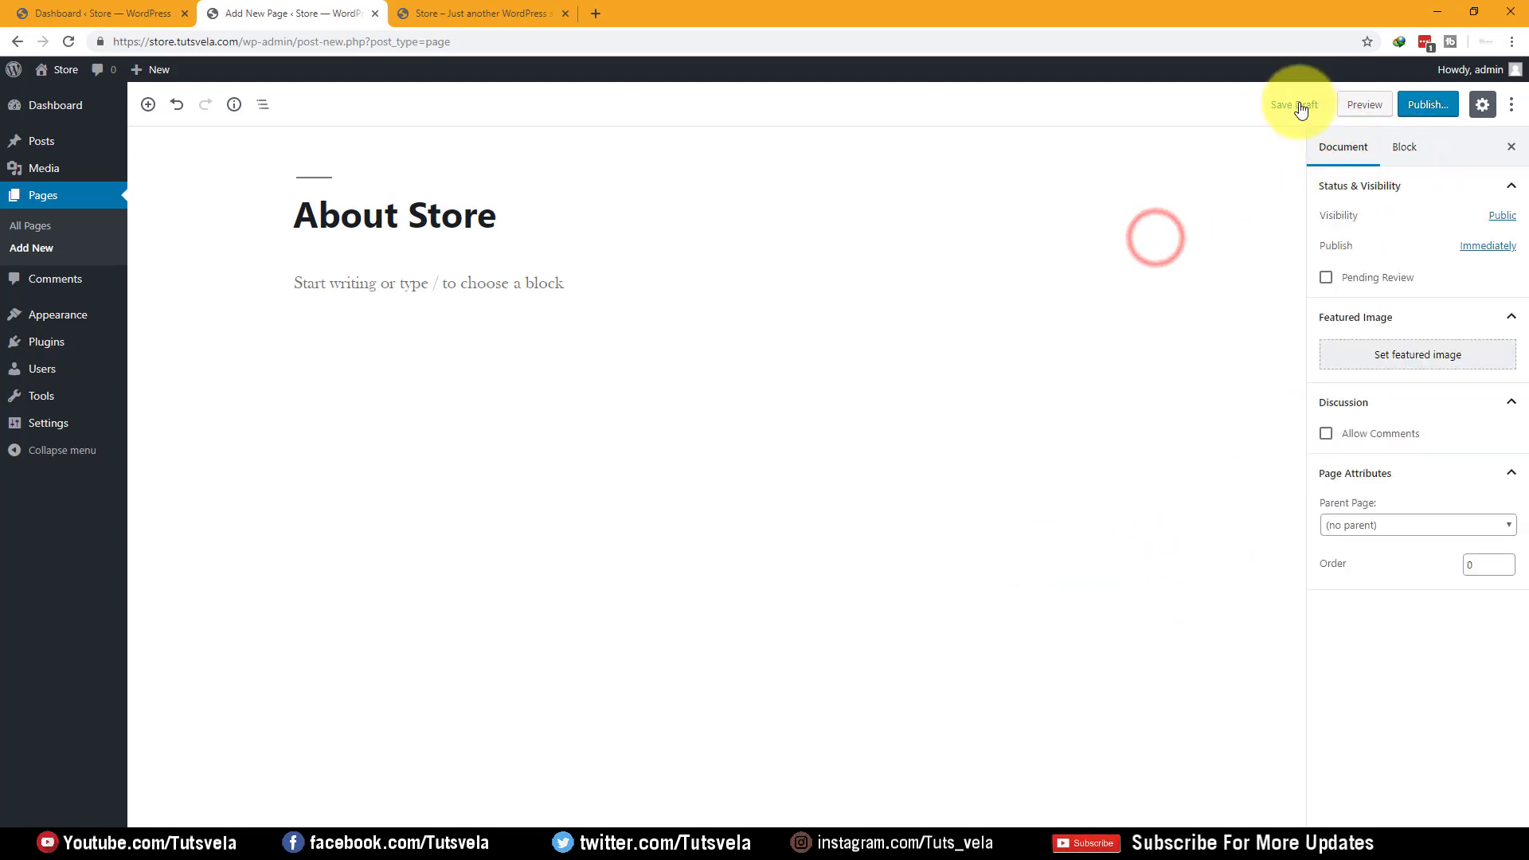
Review the panels list in the editor's Options/Preferences dialog, then close it
click(1514, 106)
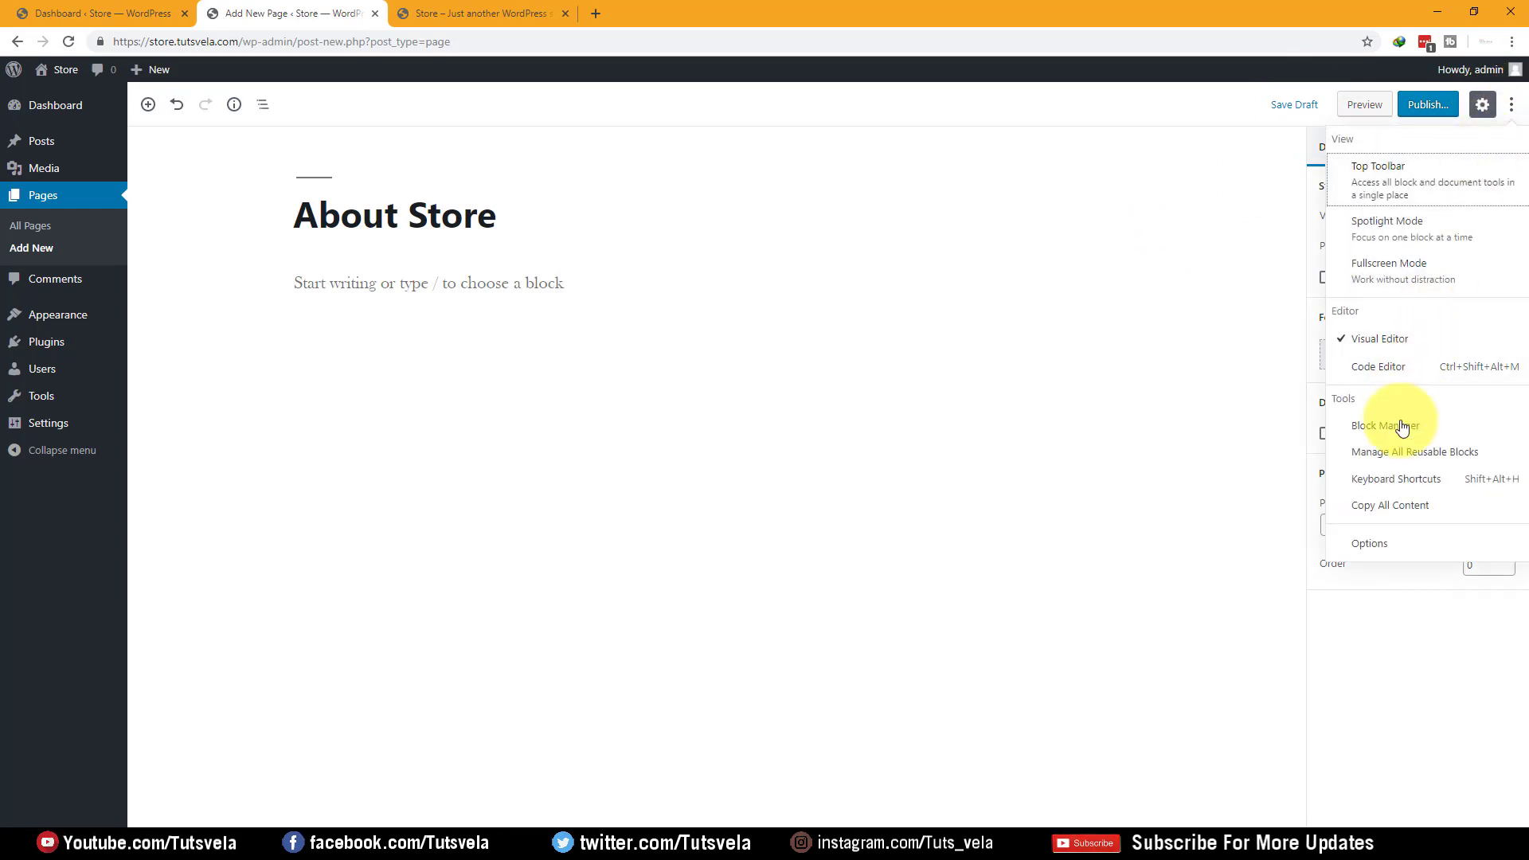
click(1245, 458)
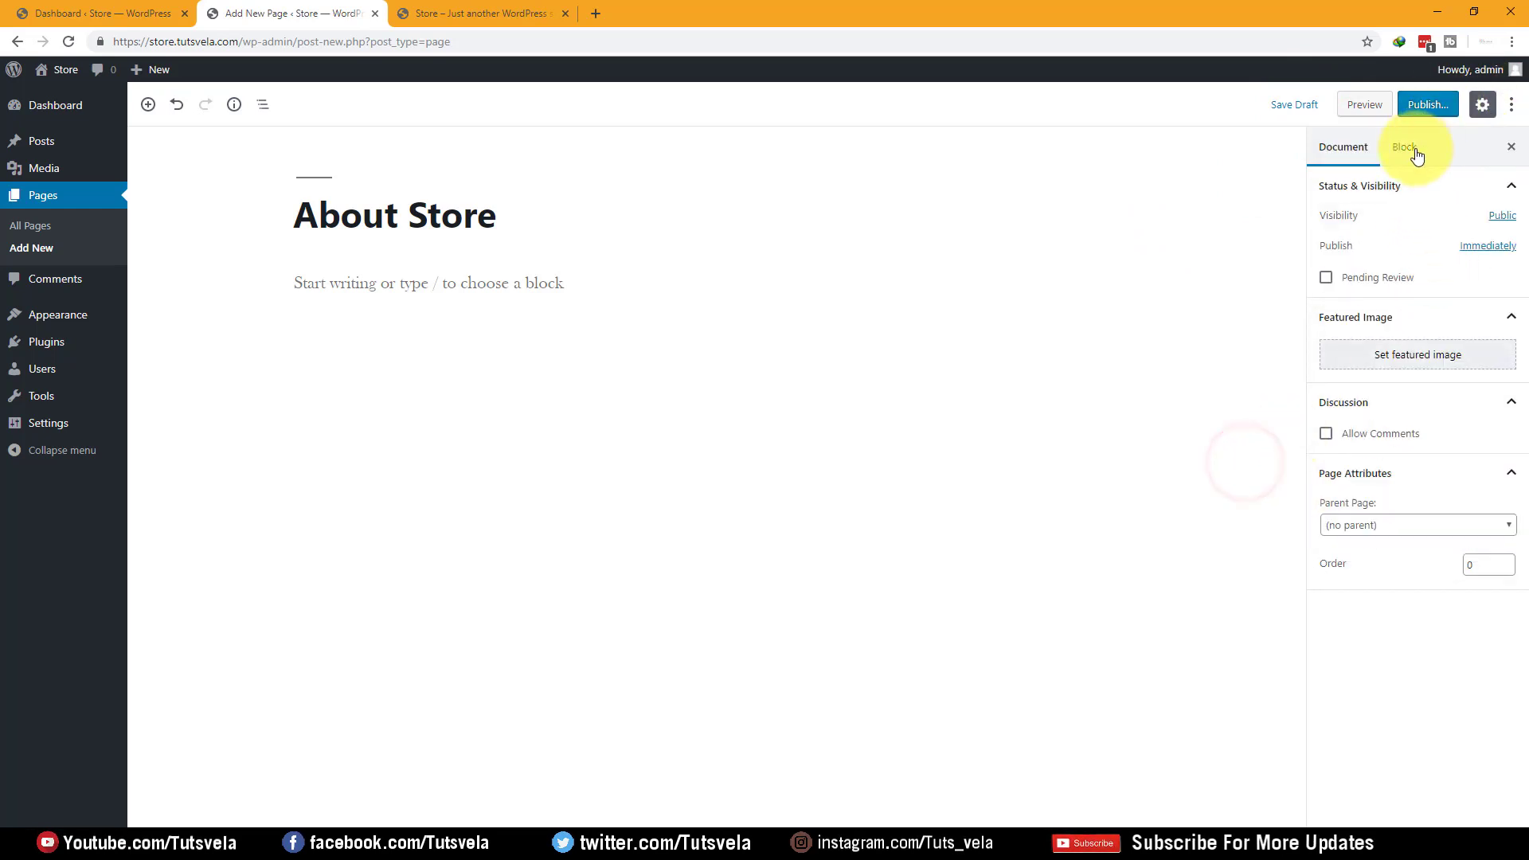
click(1511, 104)
click(1368, 541)
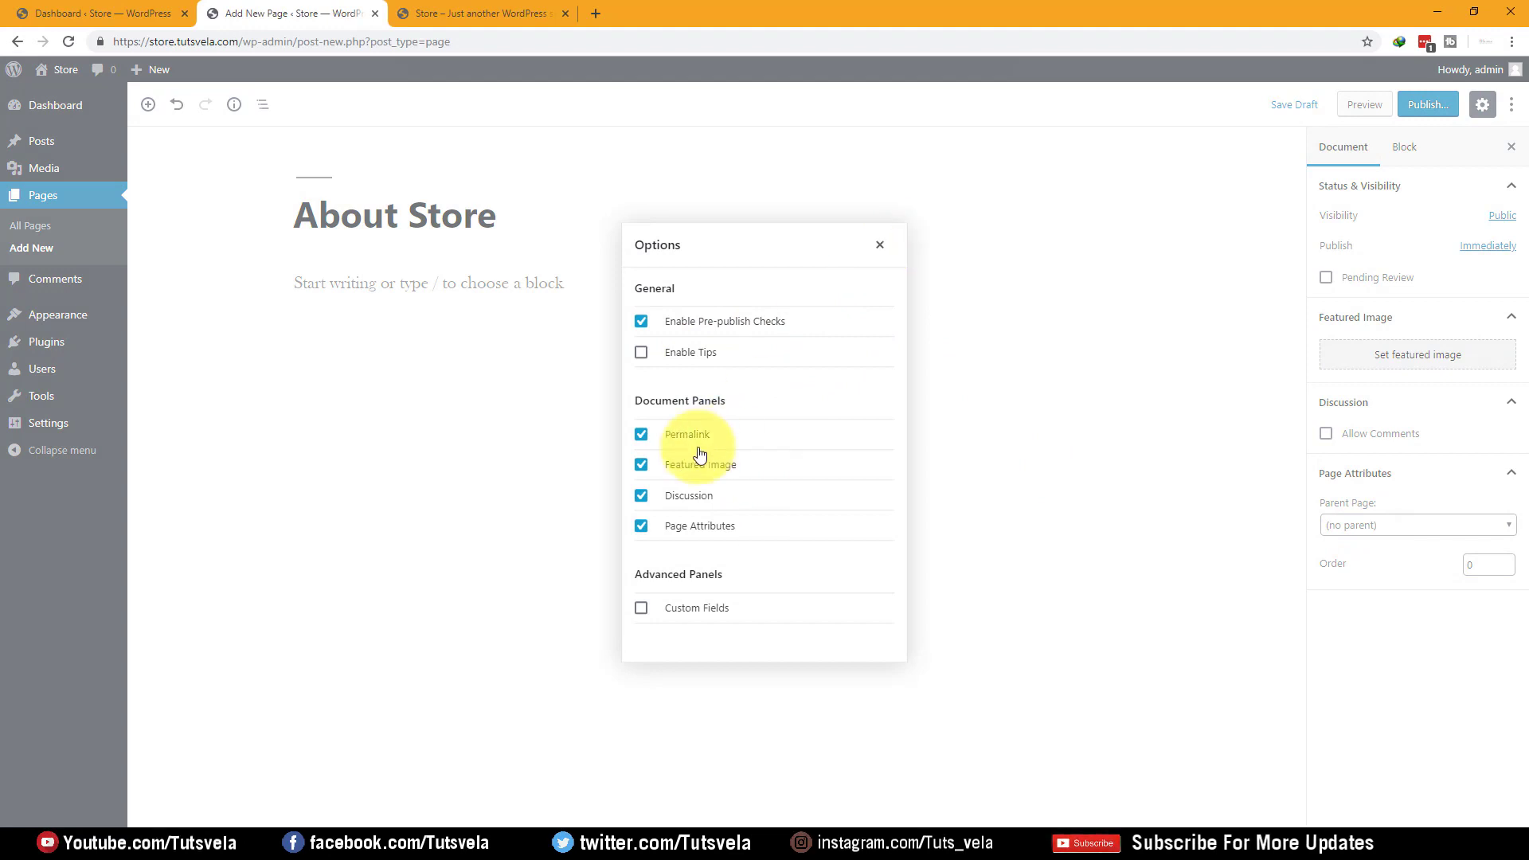
click(890, 245)
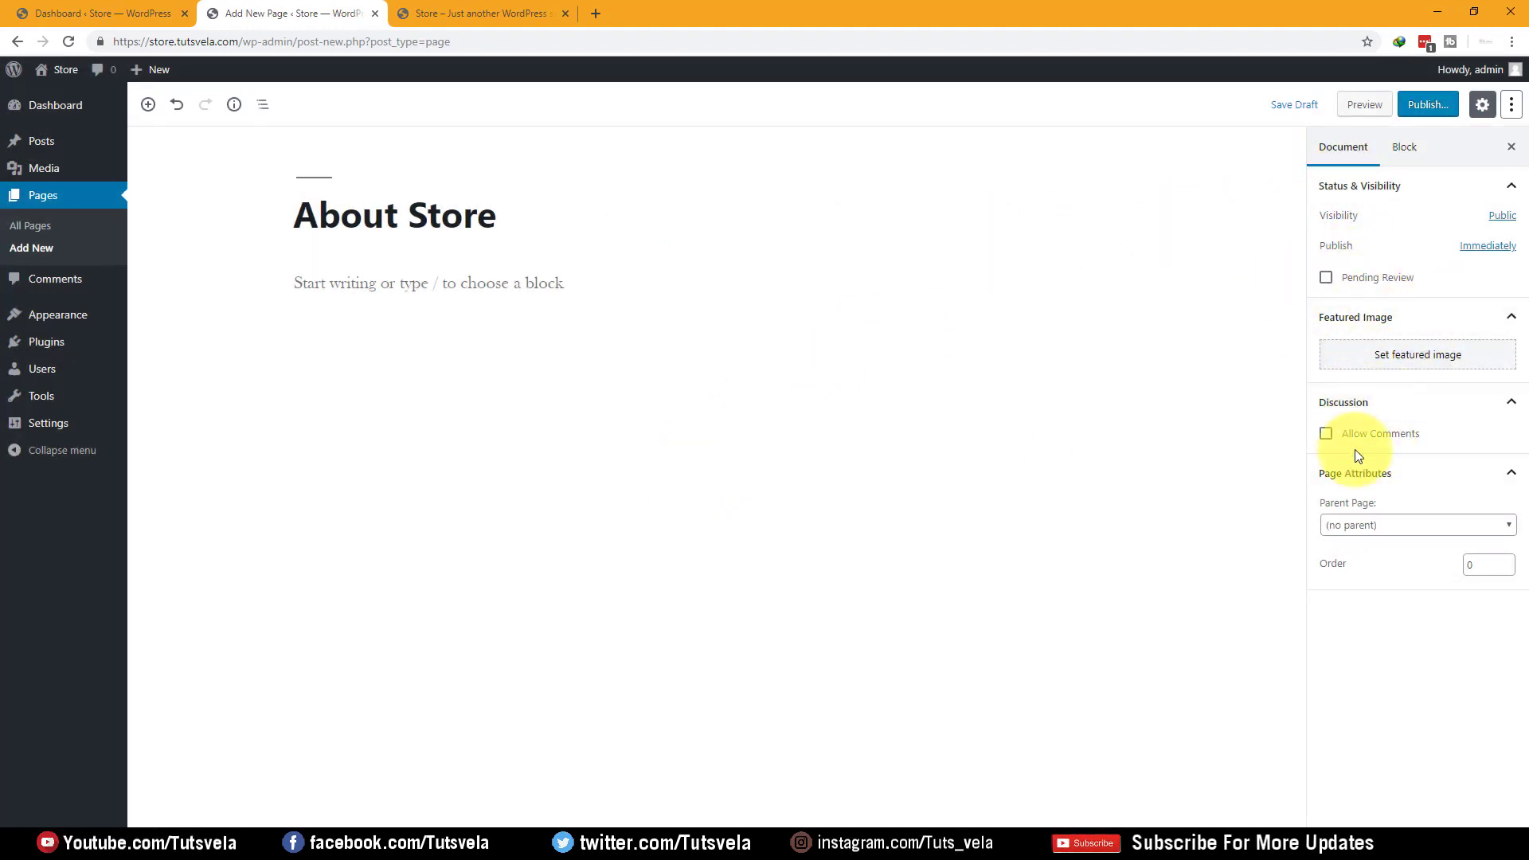
Check the page's publish date, visibility choices and word and block counts
click(1513, 247)
click(1511, 242)
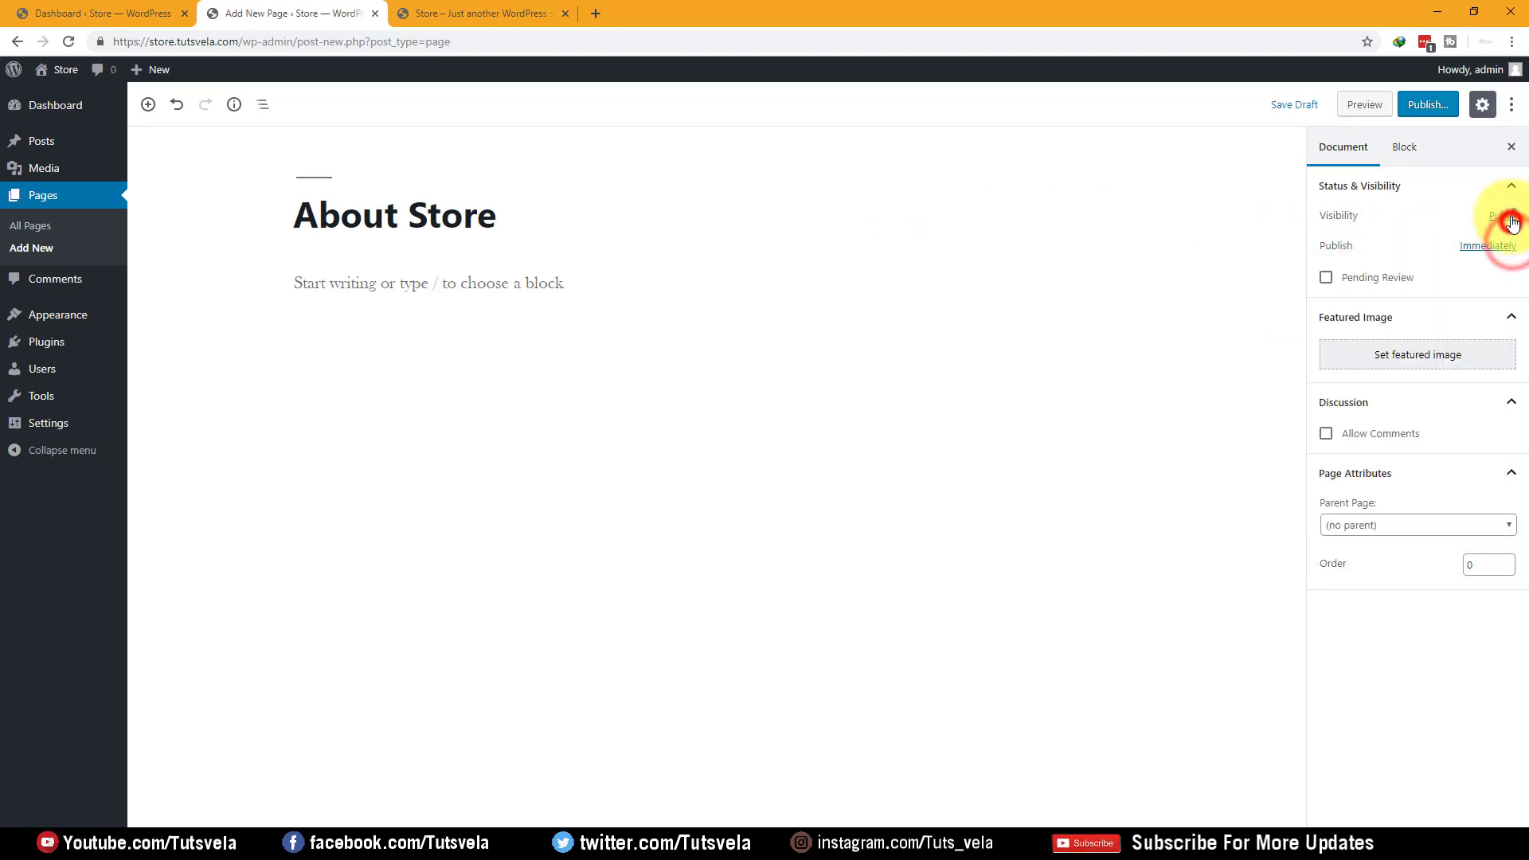
click(1511, 217)
click(852, 529)
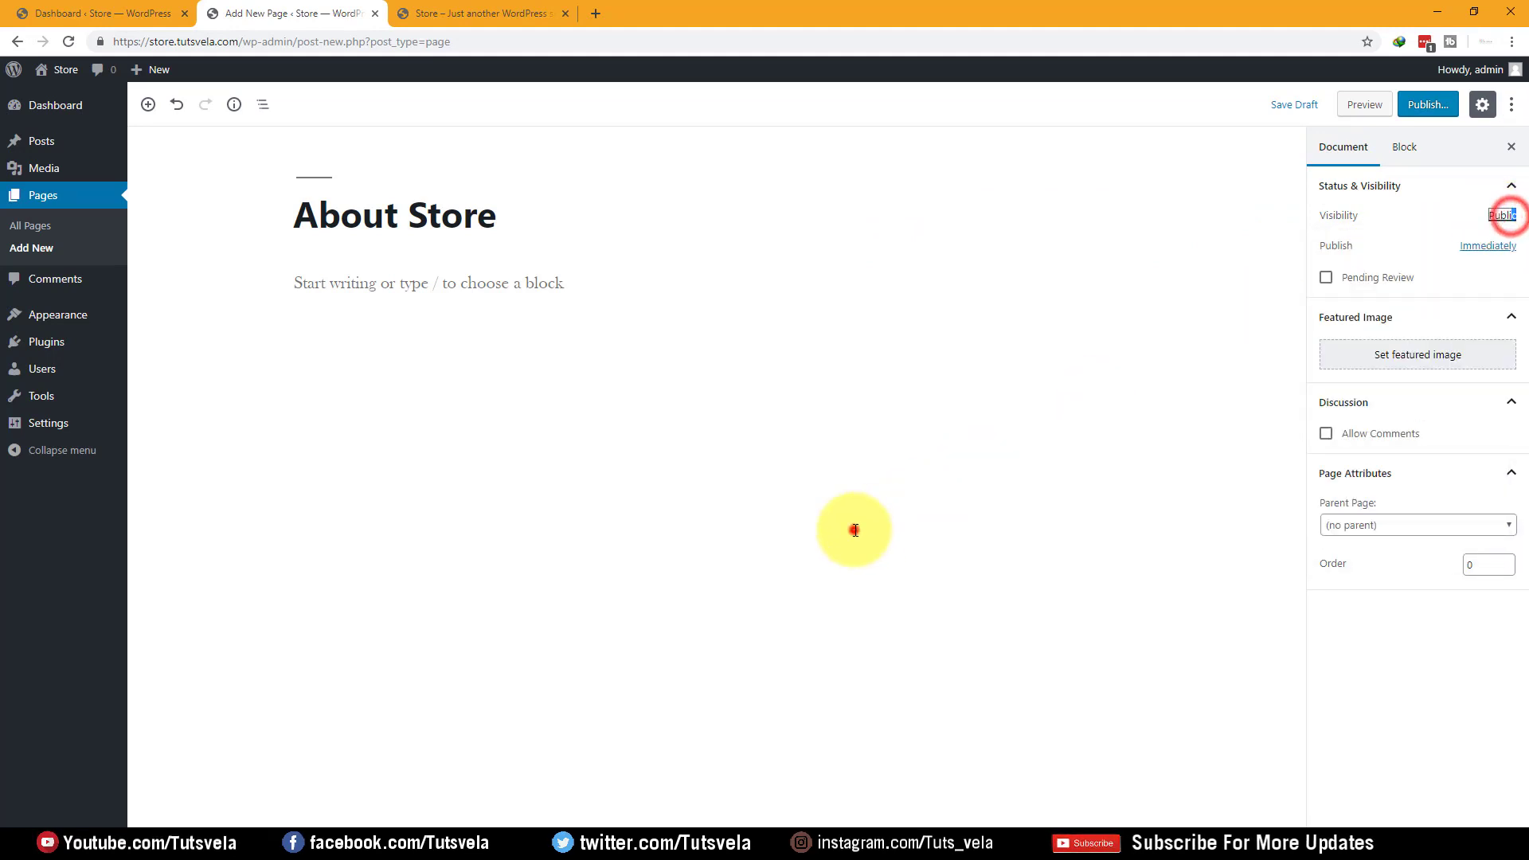
click(263, 112)
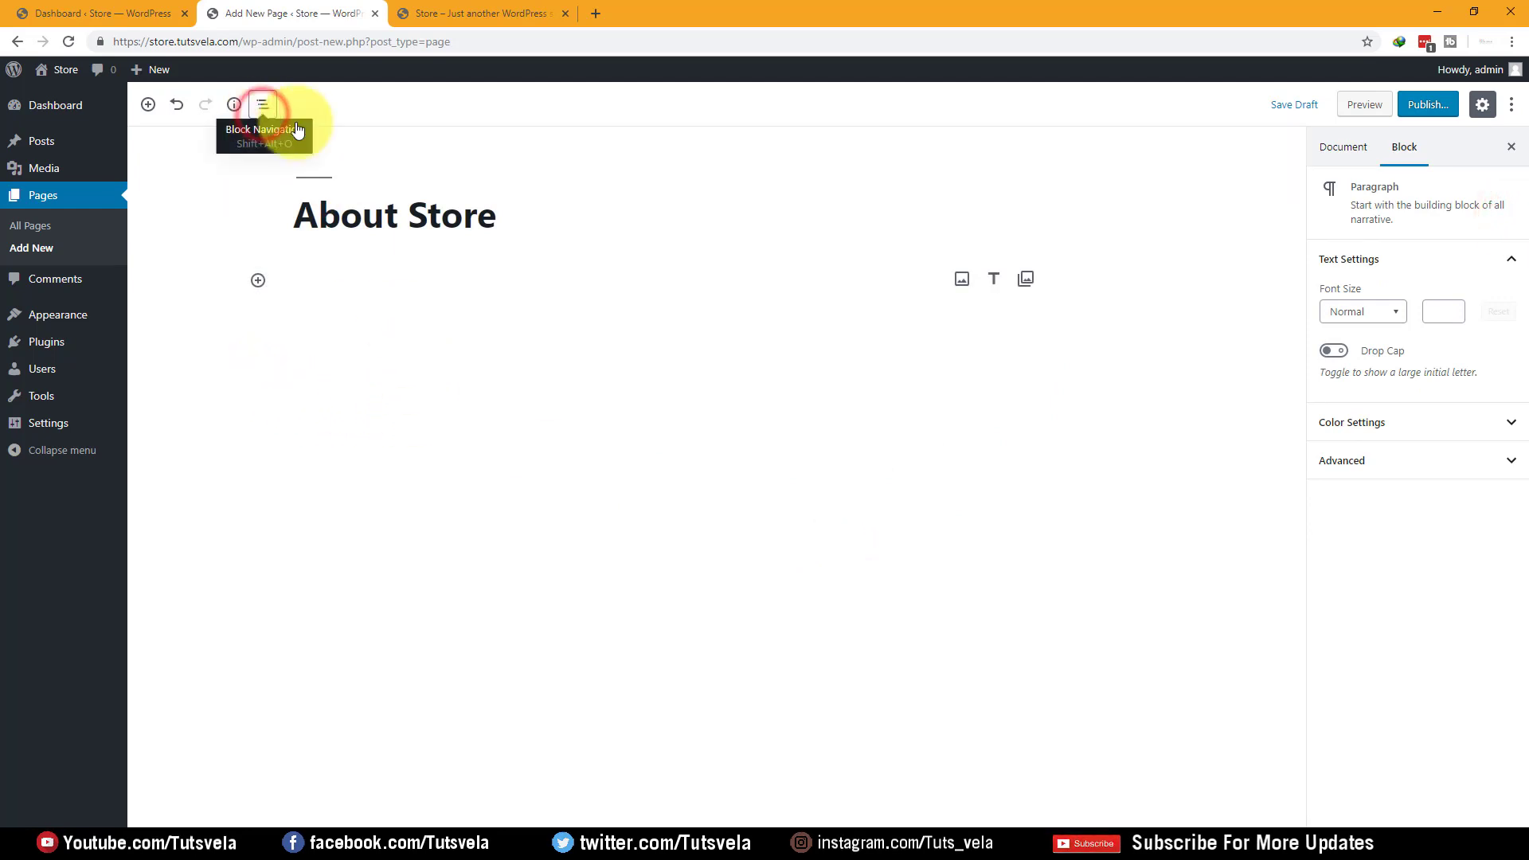
click(223, 108)
click(224, 108)
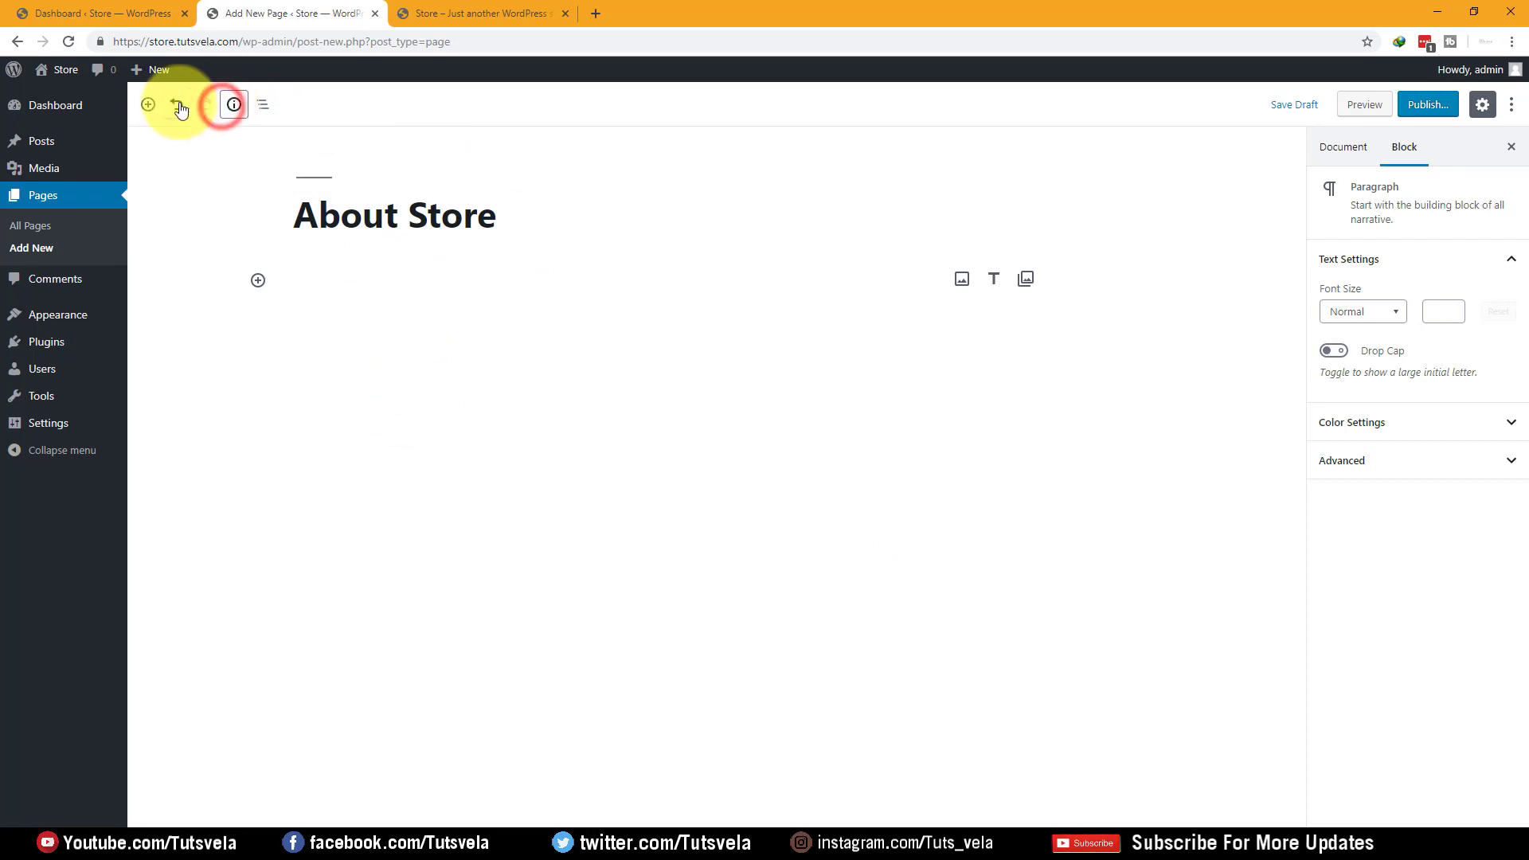
Save the About Store page as a draft and preview it in a new tab
click(396, 286)
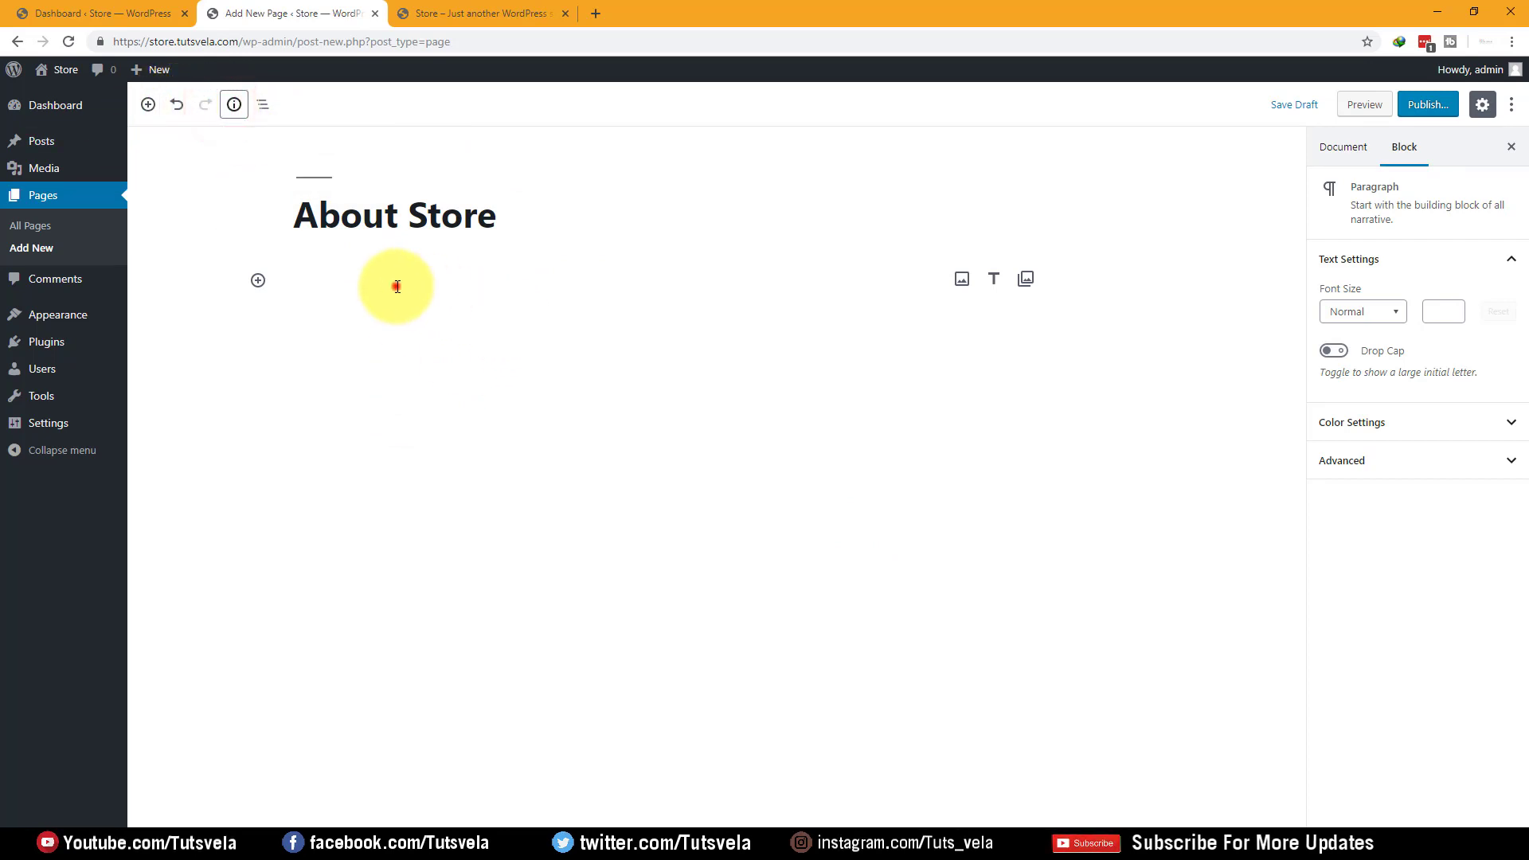
click(392, 432)
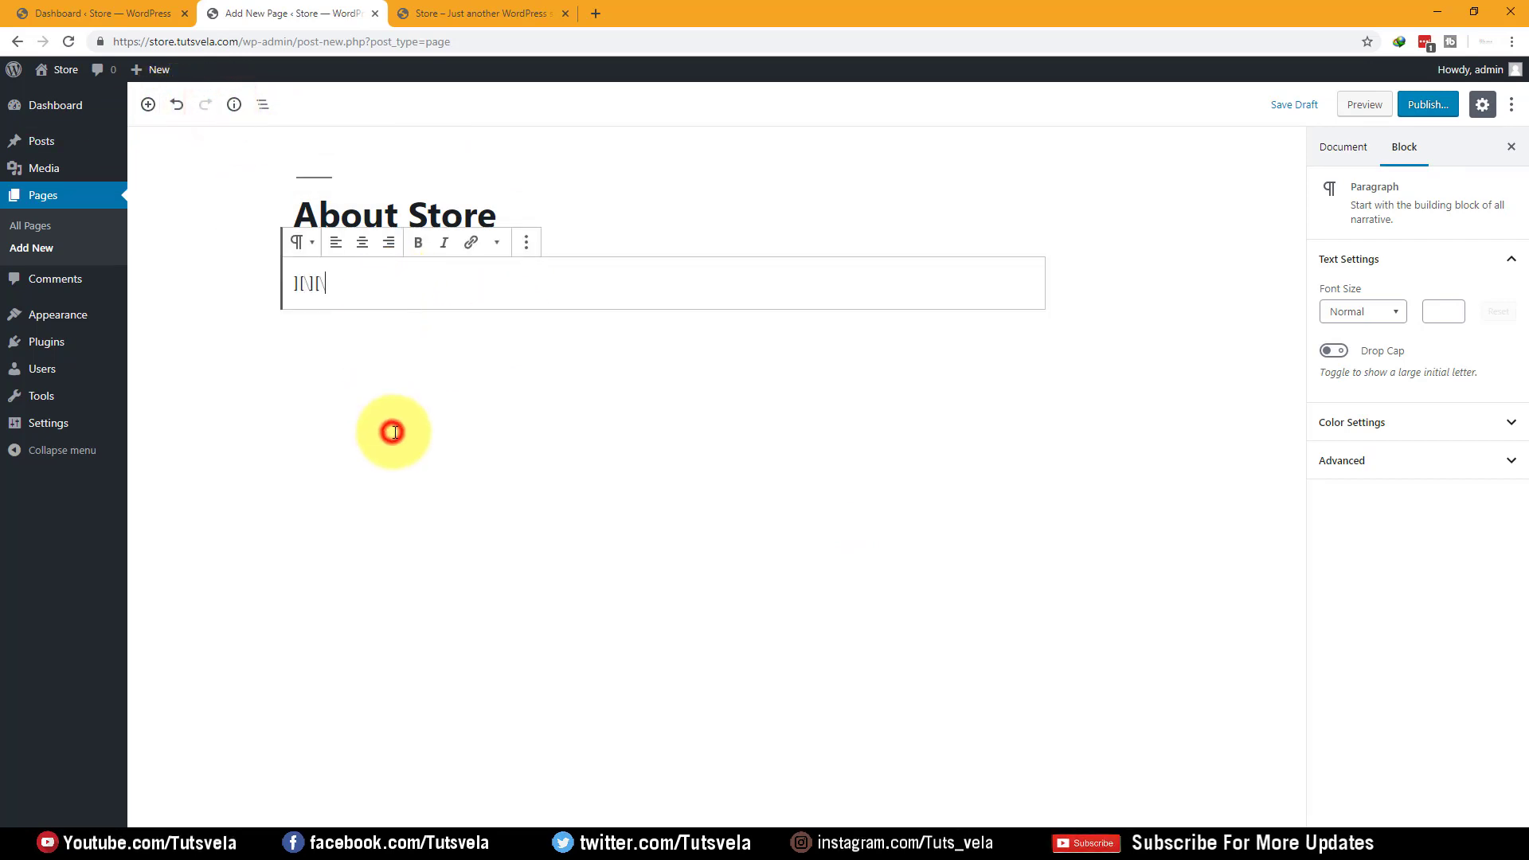
click(410, 570)
click(337, 283)
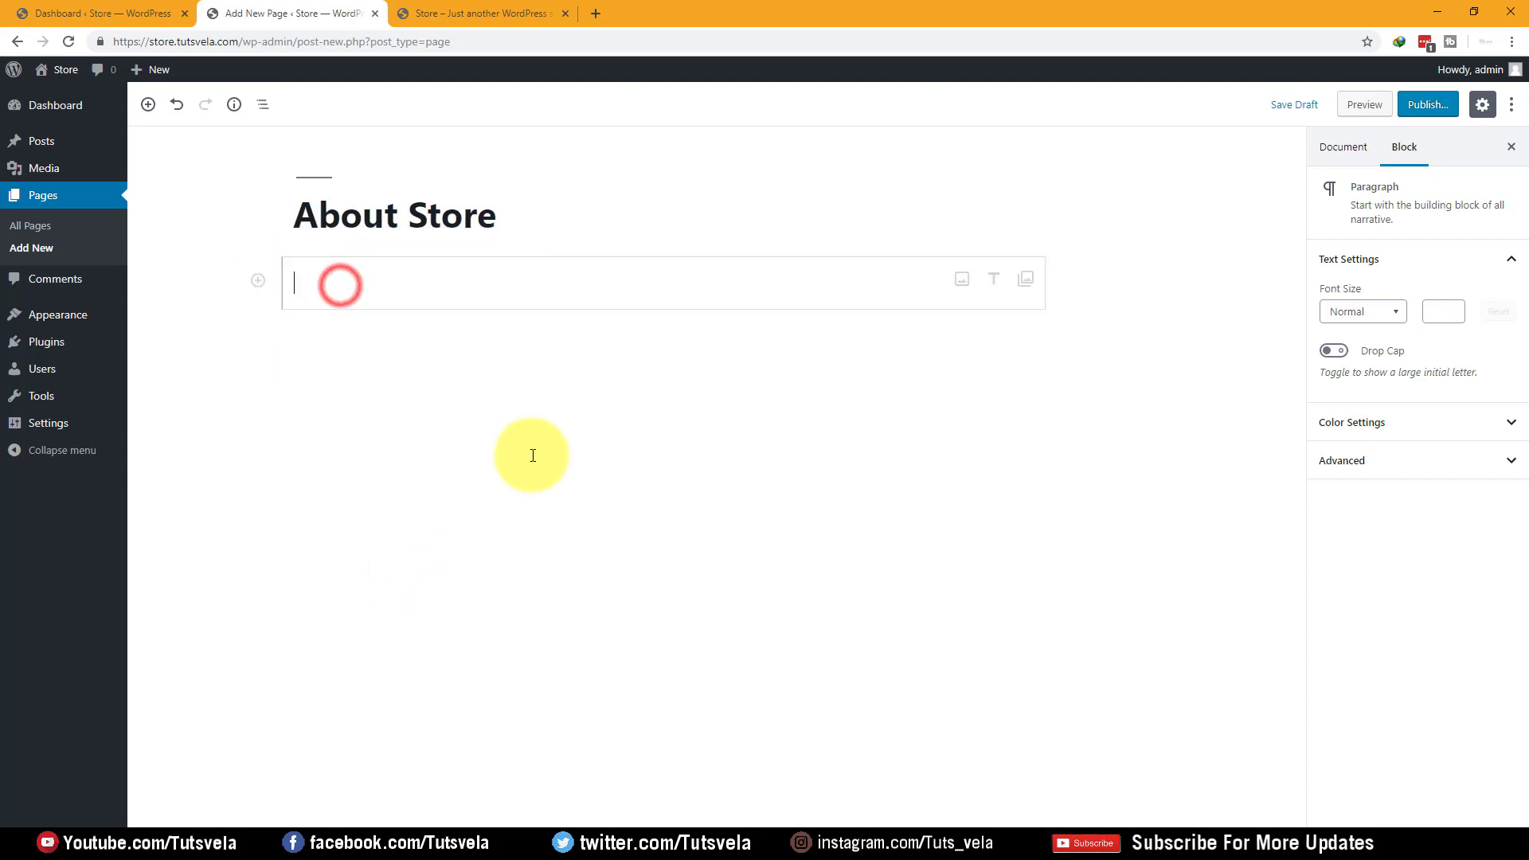
click(1362, 104)
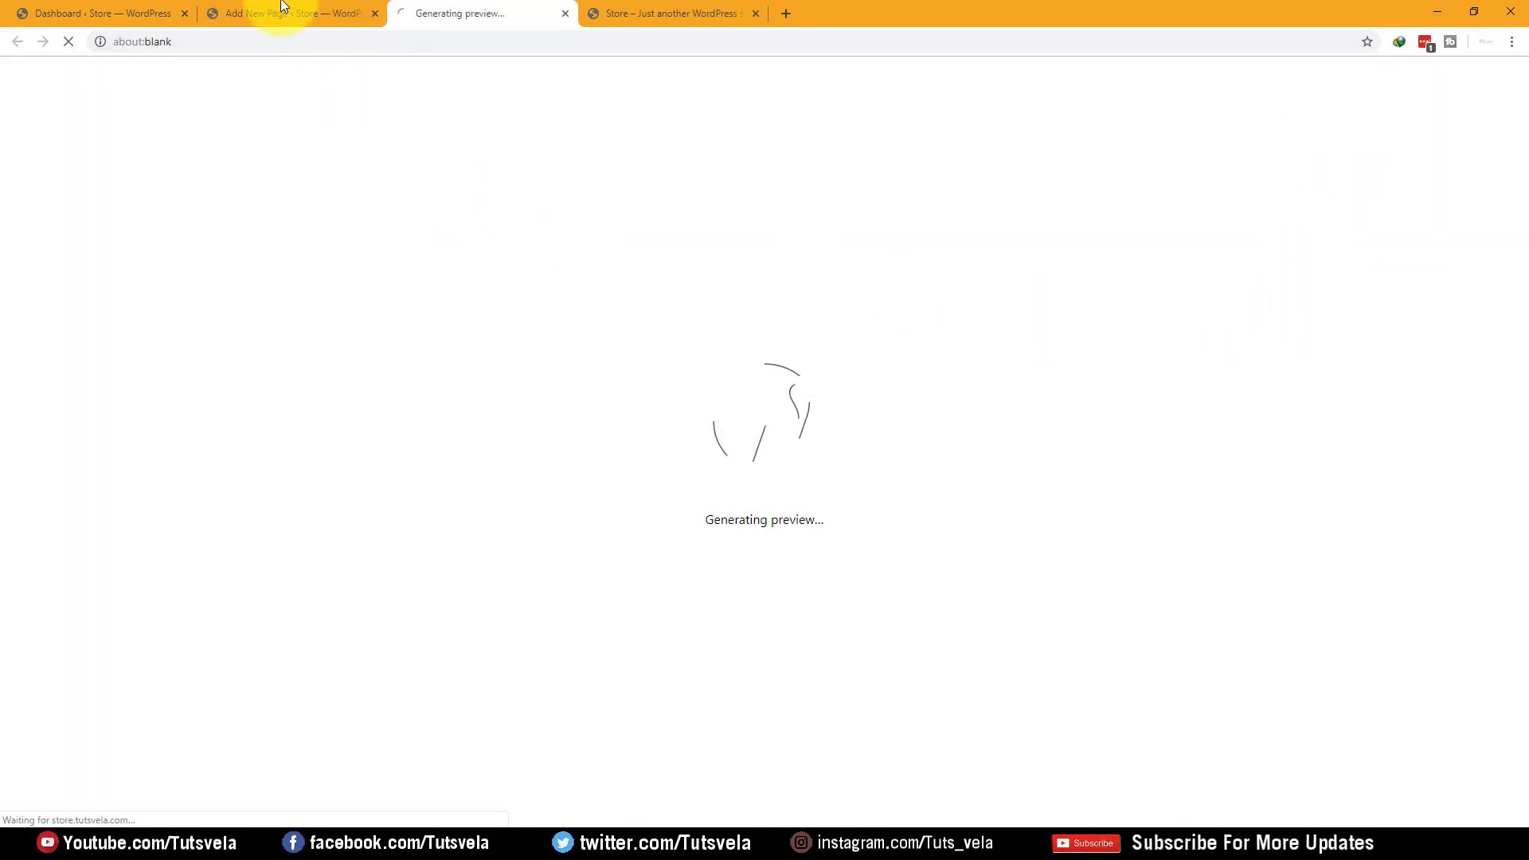
Back in the editor, expand the paragraph's Advanced and Color settings
click(283, 13)
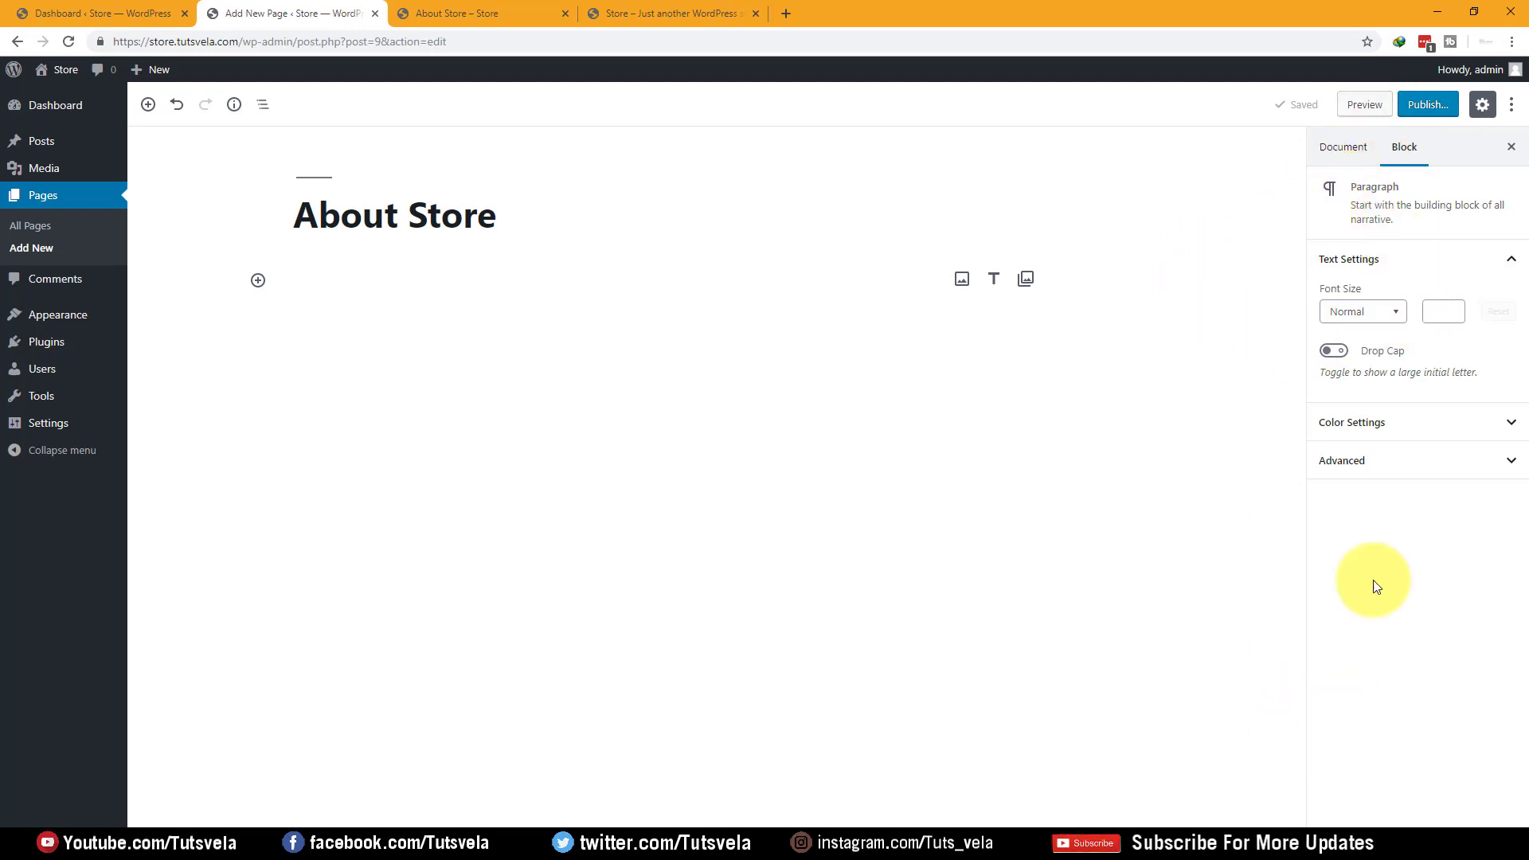
click(1374, 461)
click(1380, 424)
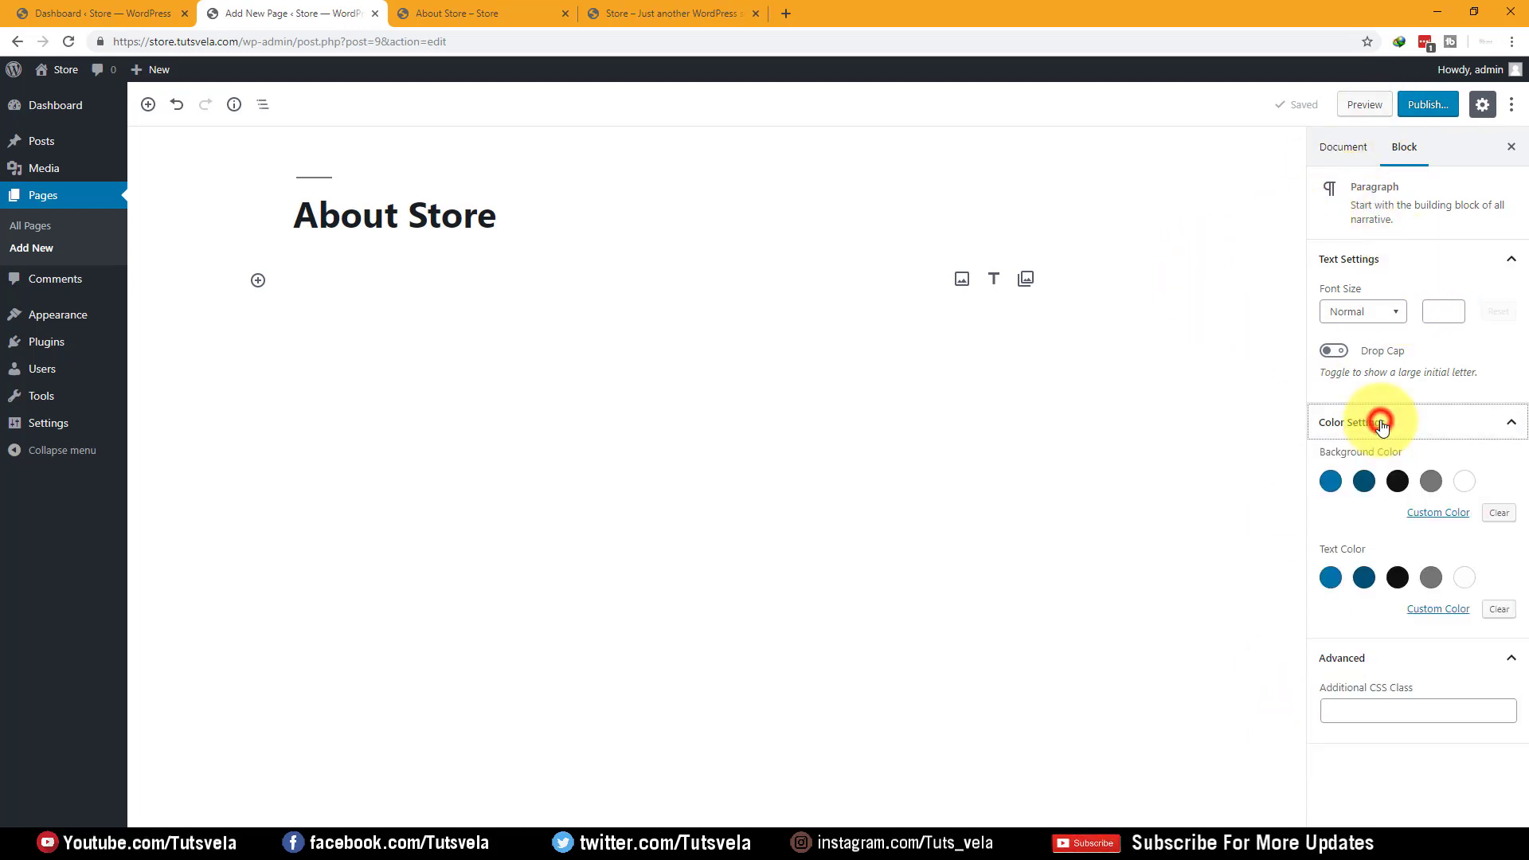
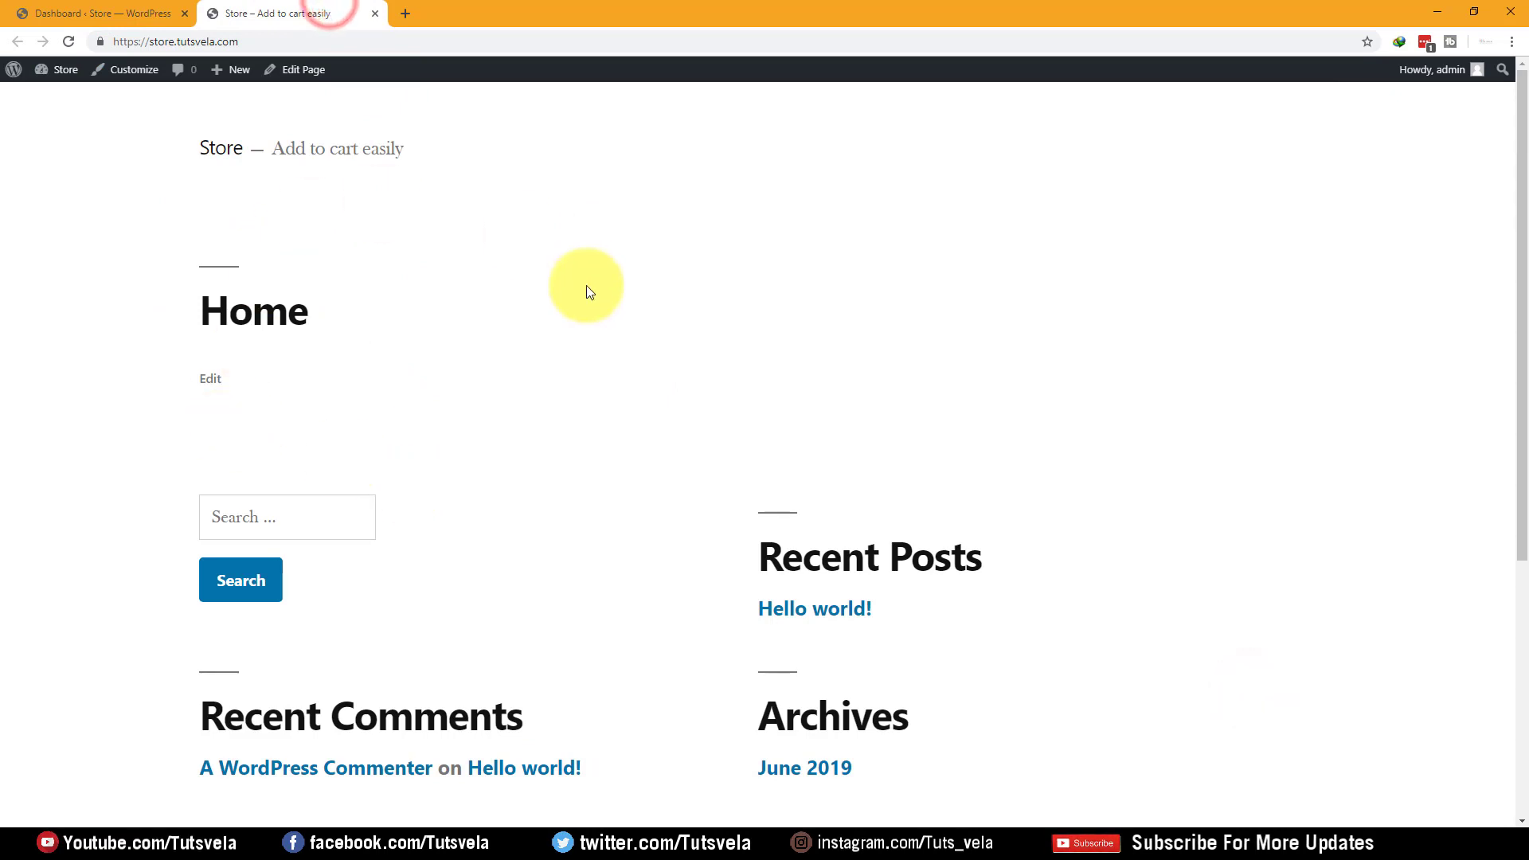
View the store's front-end Home page with its search, recent posts, comments and archives
drag(451, 155, 322, 155)
From the Dashboard, go to Appearance > Themes > Add New and show the Feature Filter options
click(853, 266)
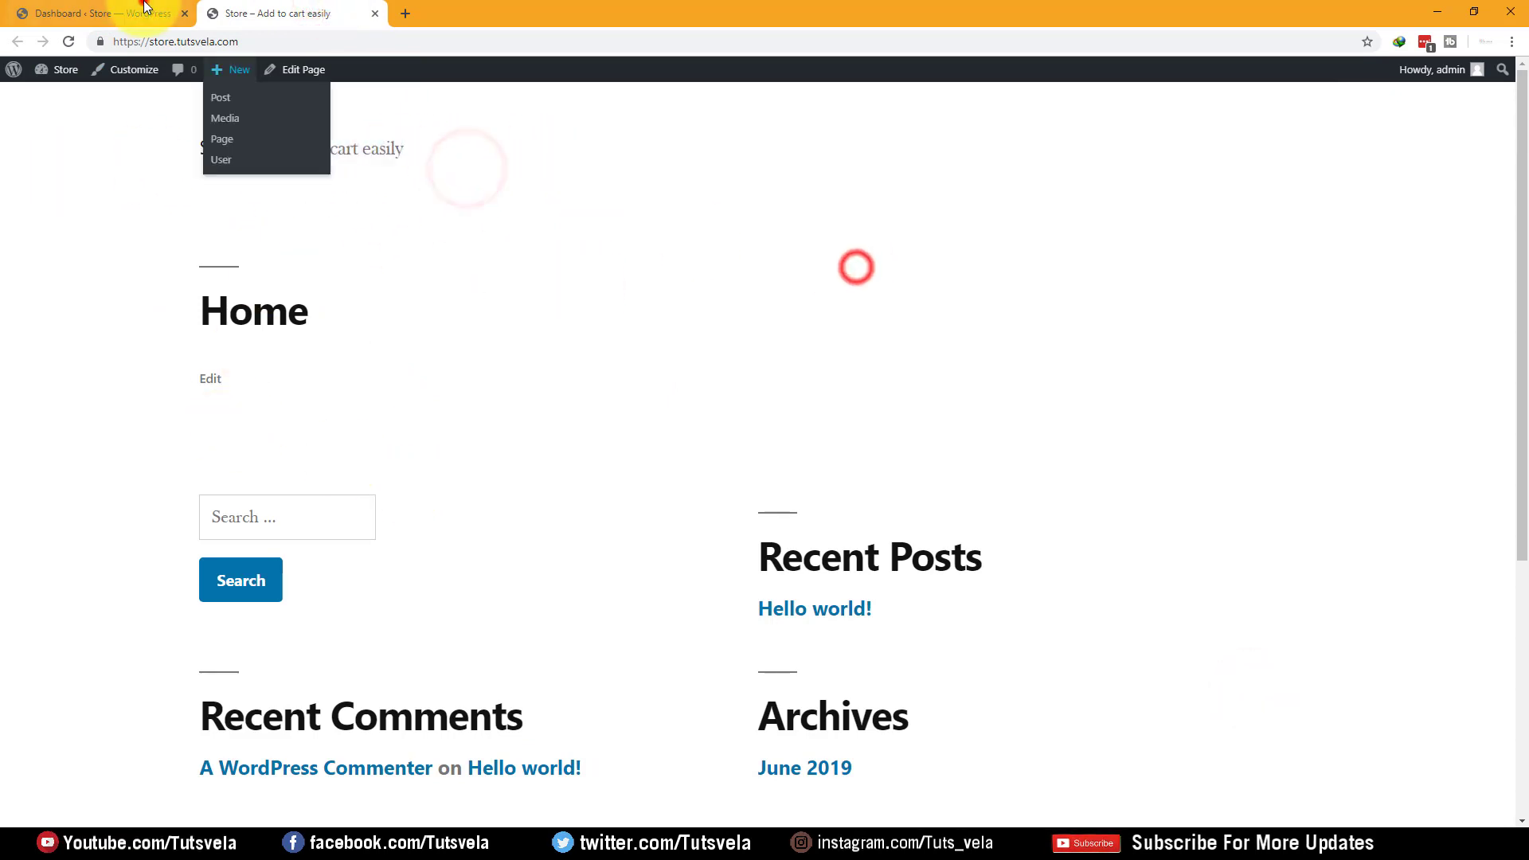
click(143, 11)
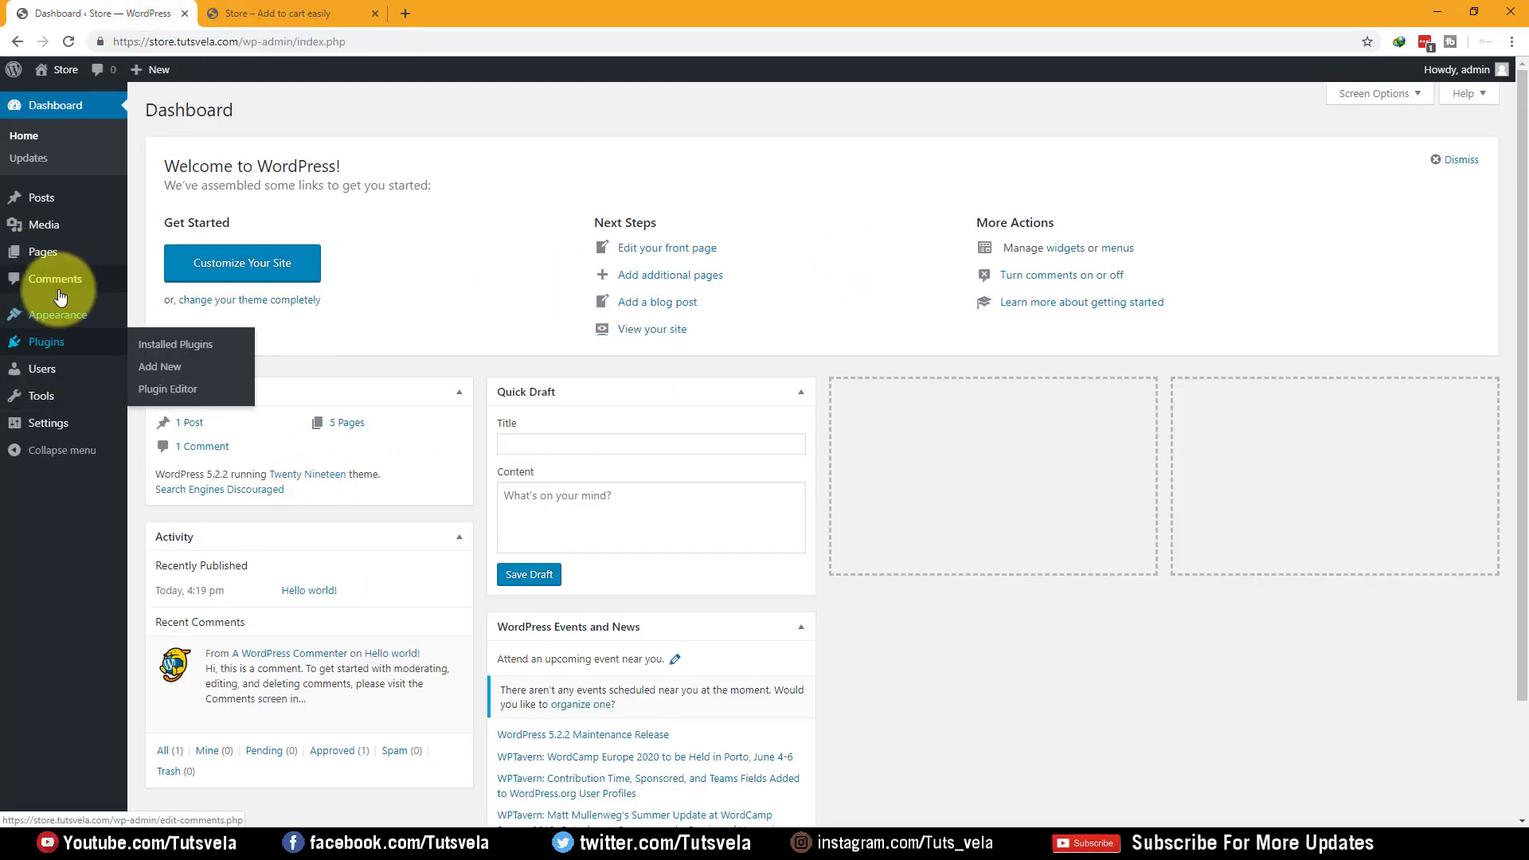
mouse_move(69, 313)
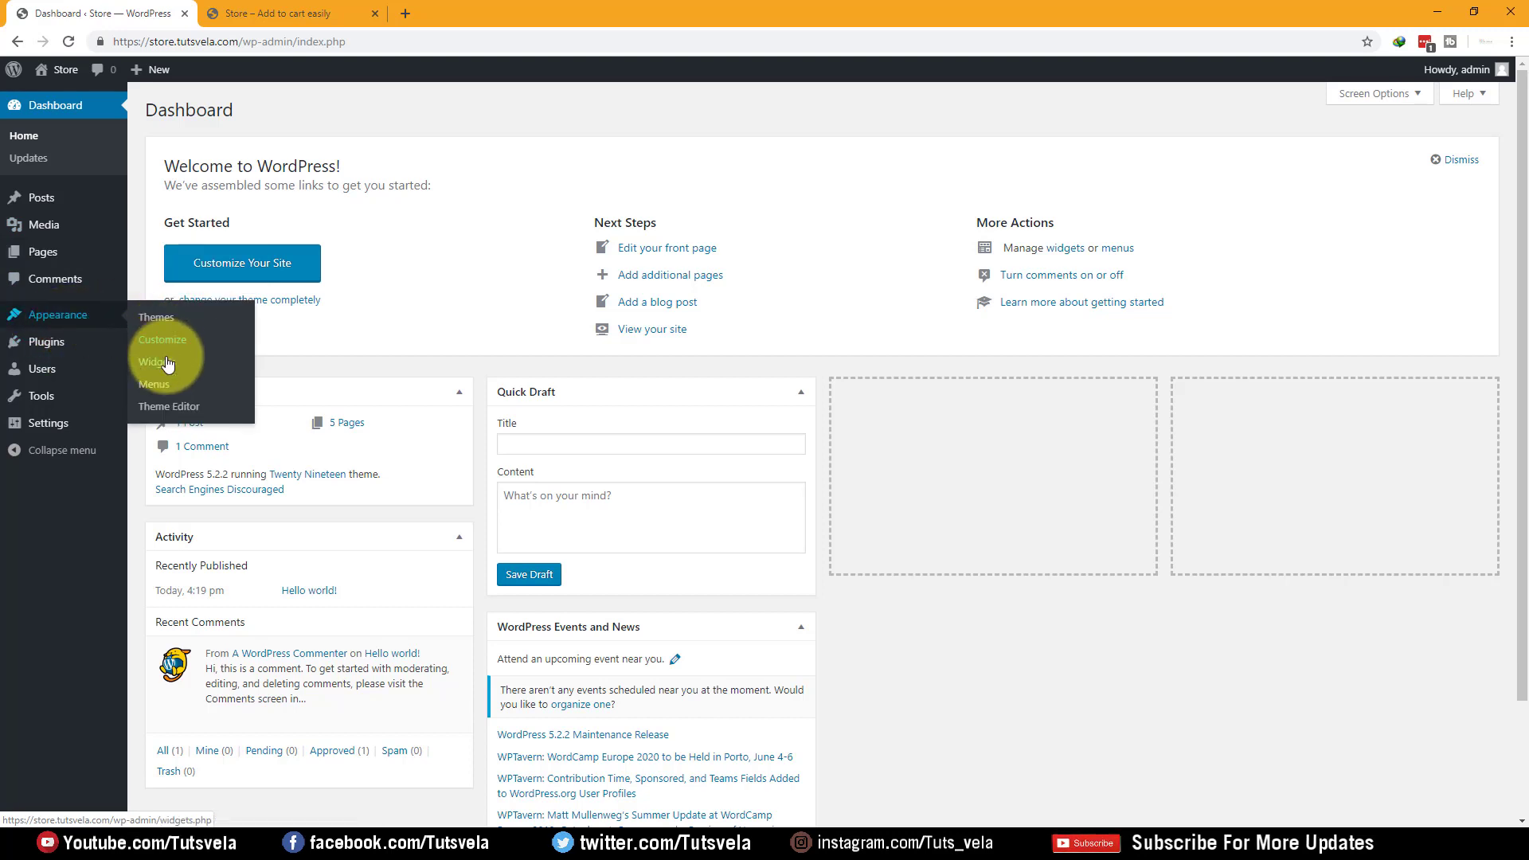
click(157, 317)
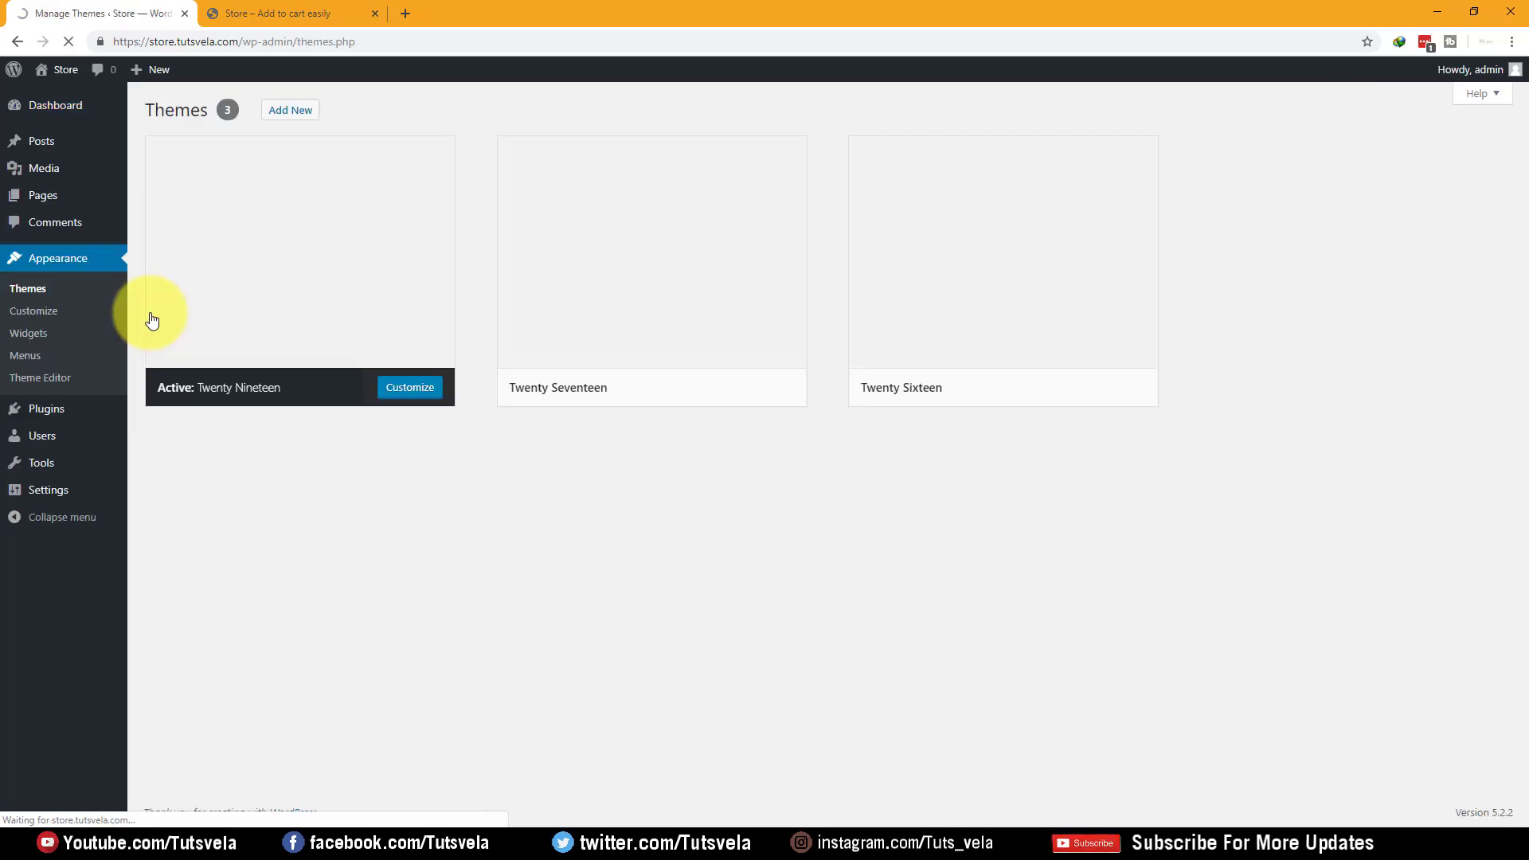
click(296, 112)
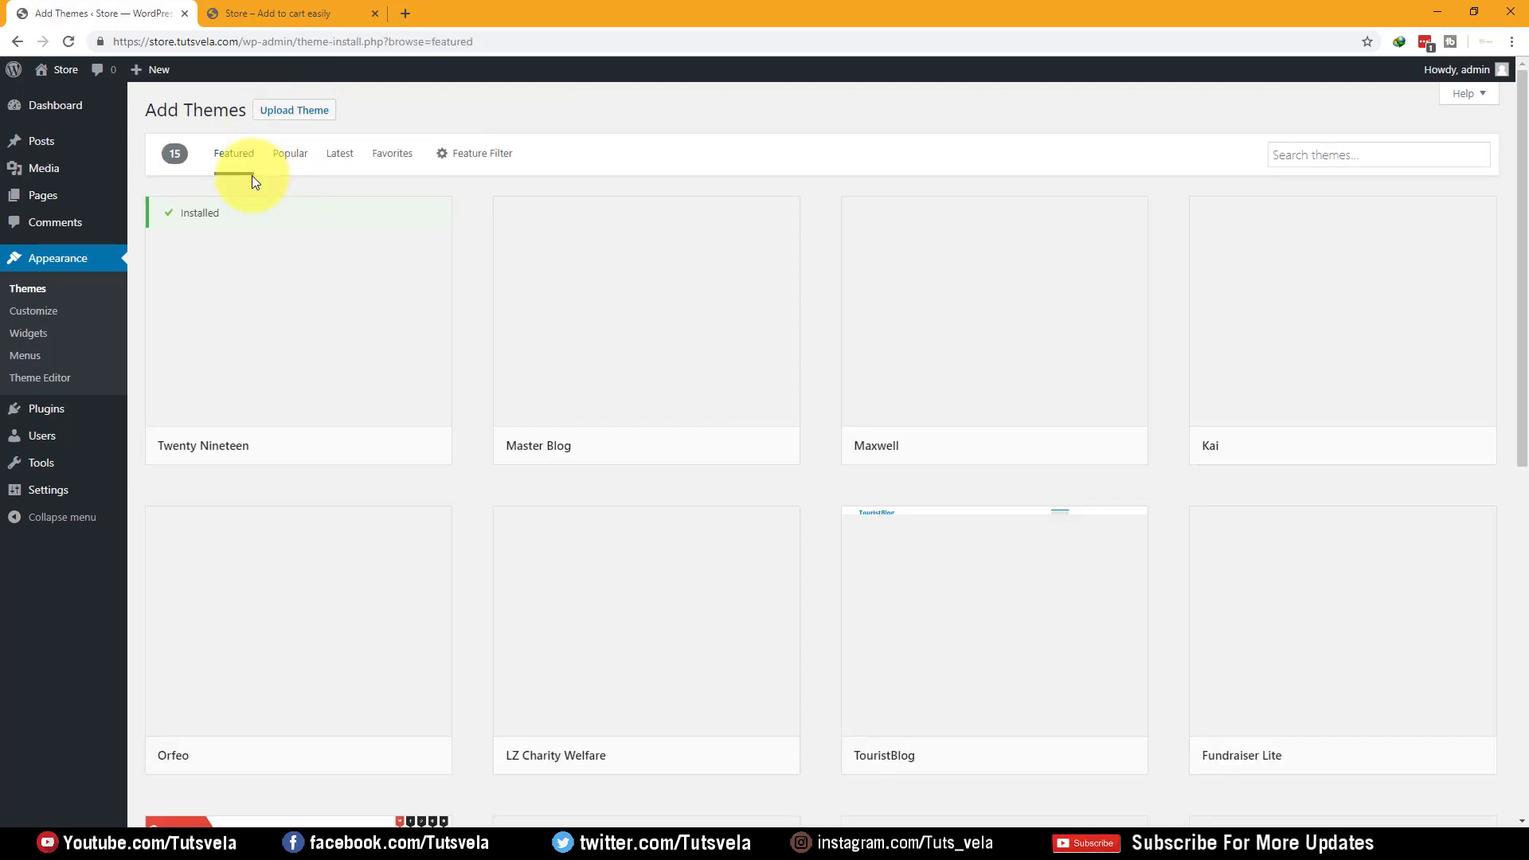
mouse_move(581, 293)
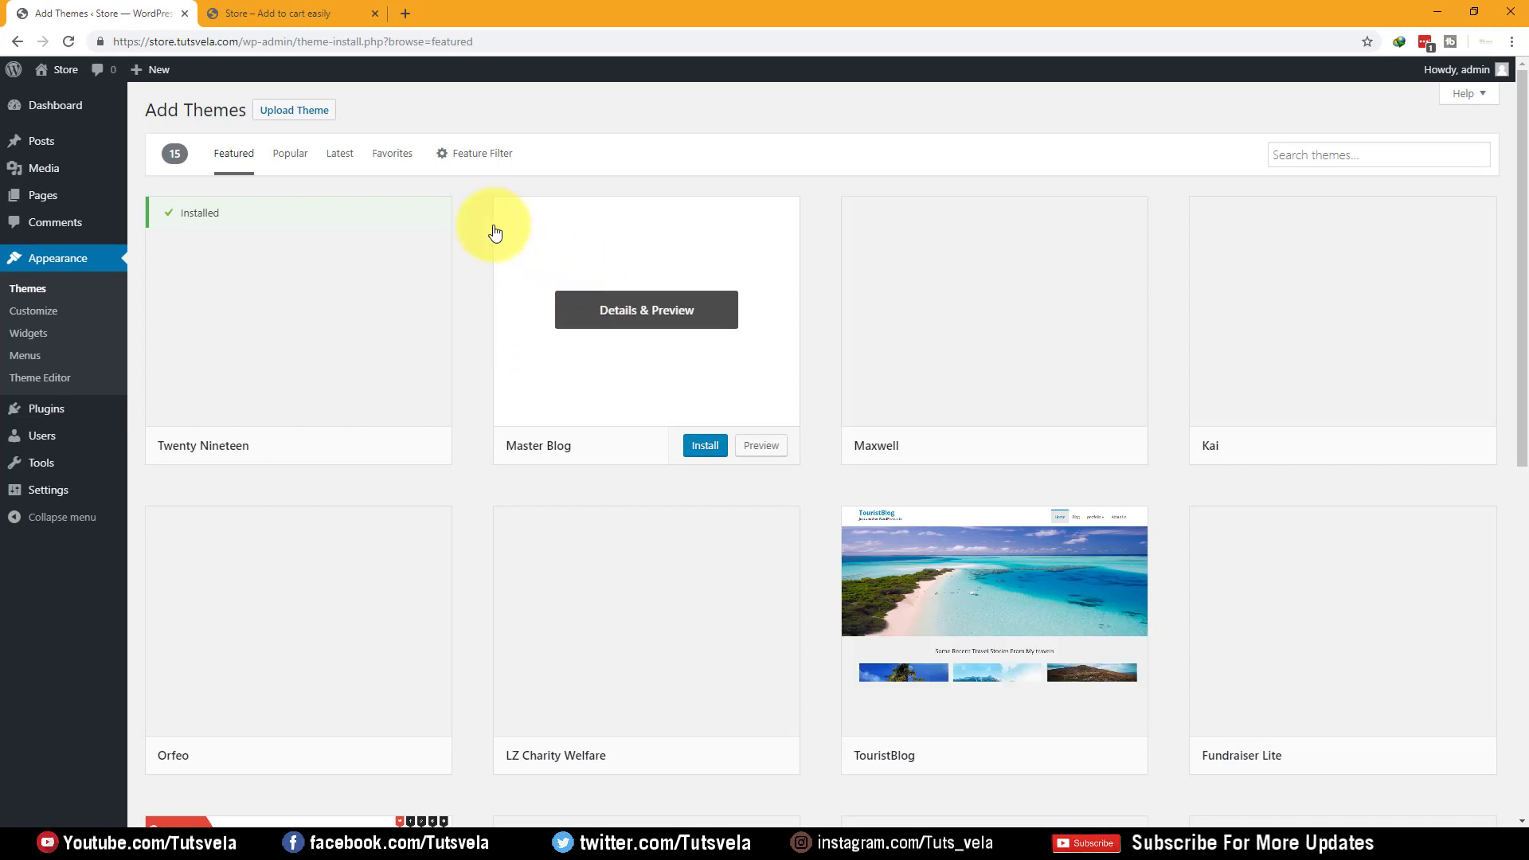
click(491, 157)
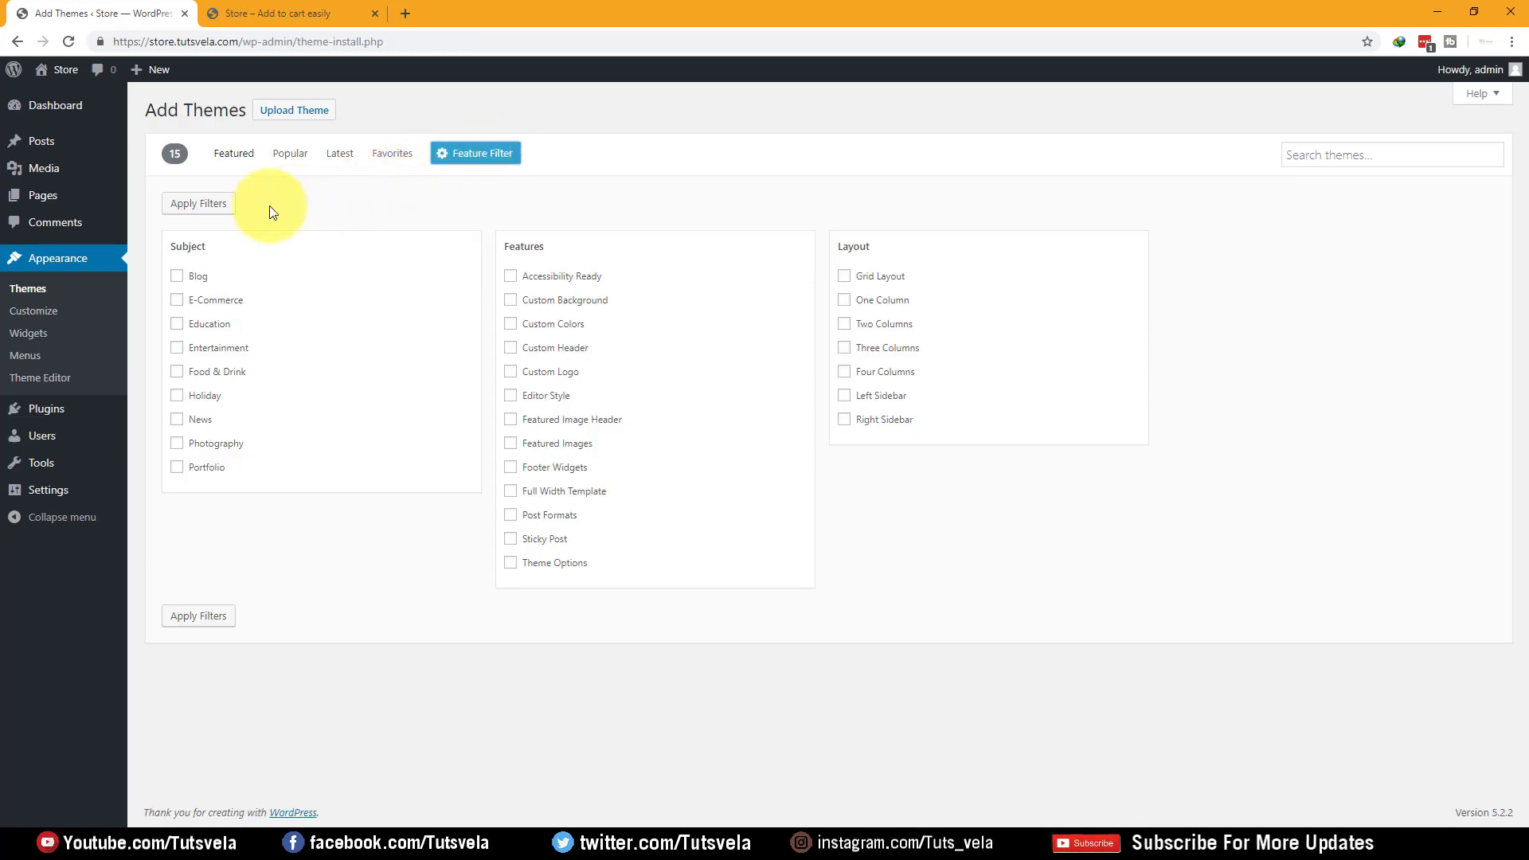
Filter the theme catalogue by the E-Commerce subject to list 1137 themes
drag(172, 243, 262, 246)
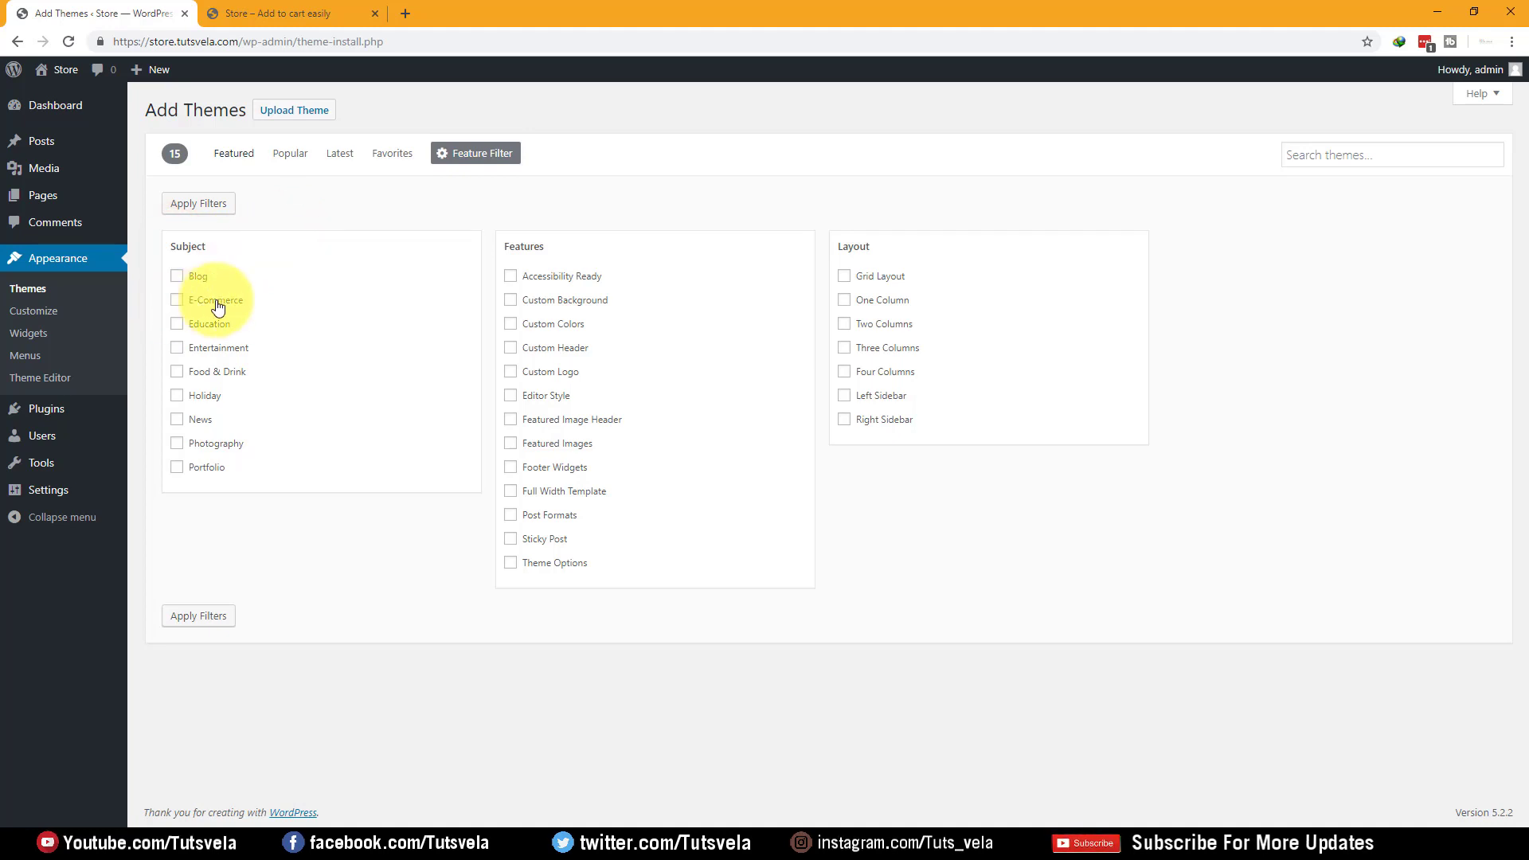
click(220, 616)
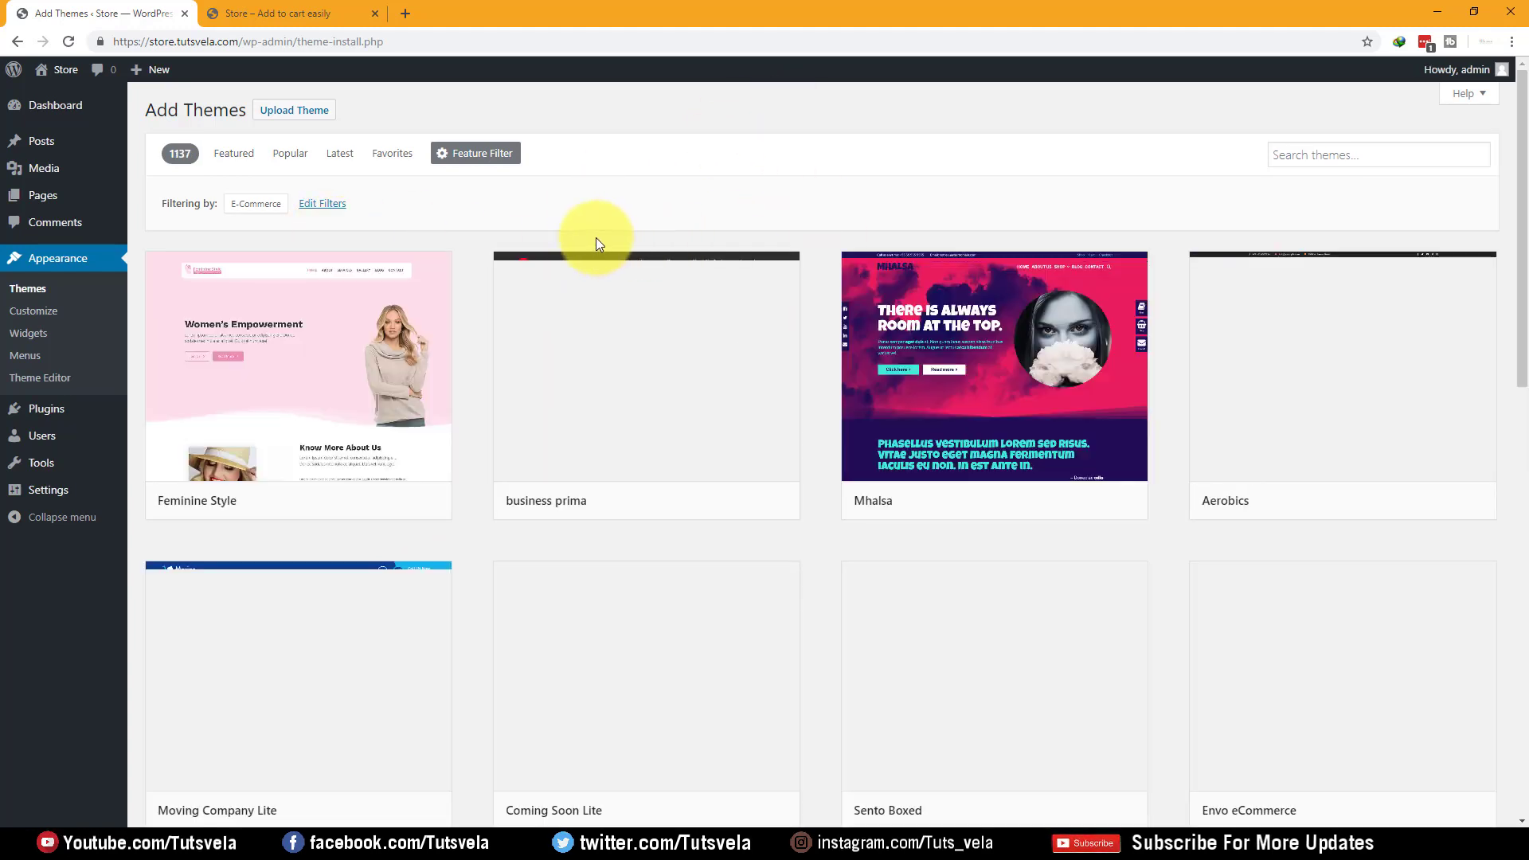
Browse the E-Commerce themes, then search themes for 'best commerce'
scroll(474, 237, down, 2)
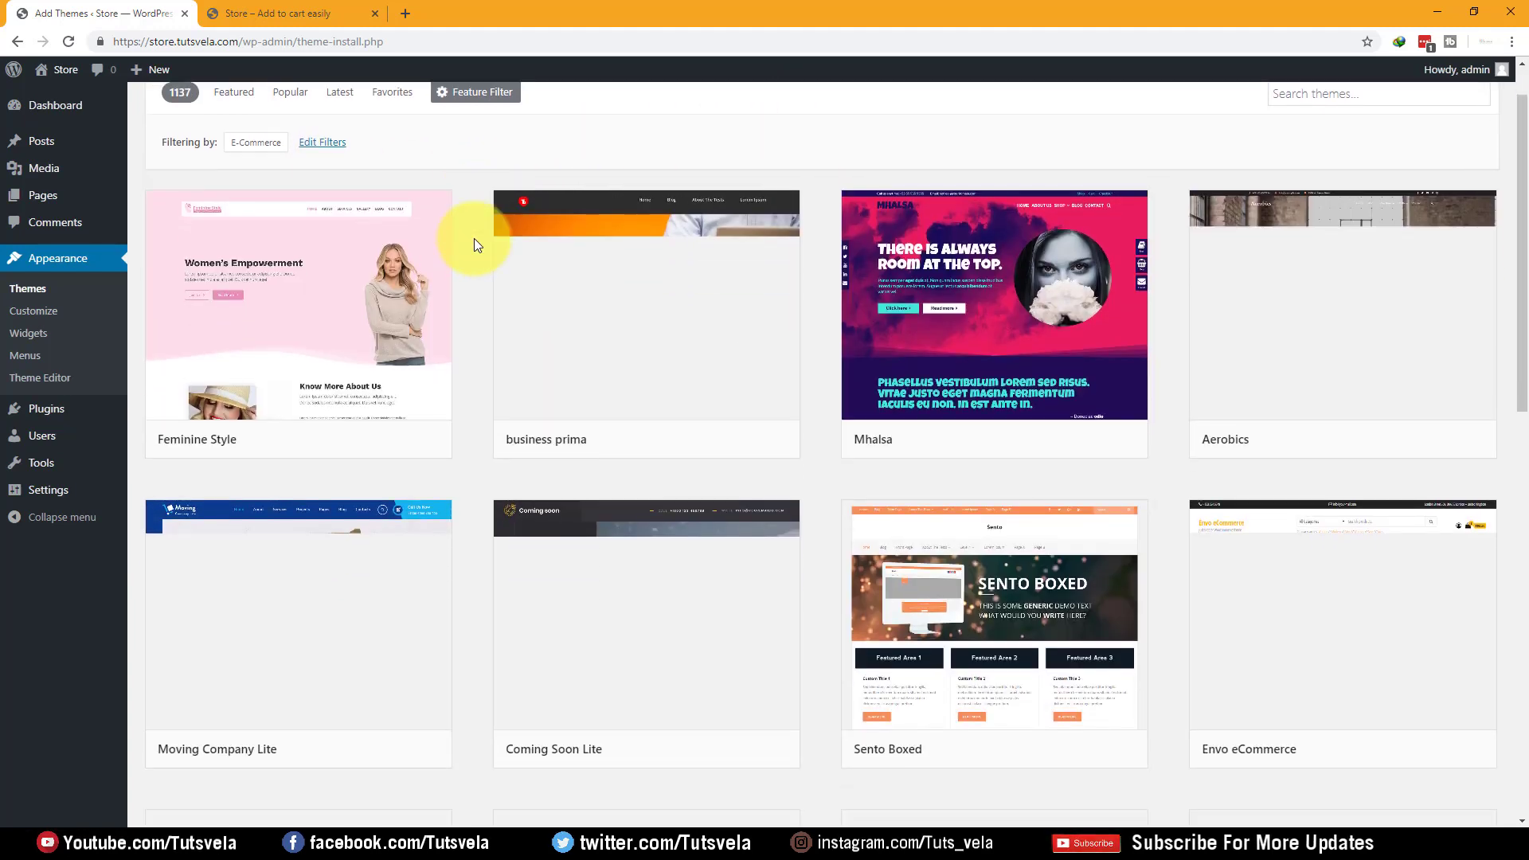
scroll(566, 226, down, 4)
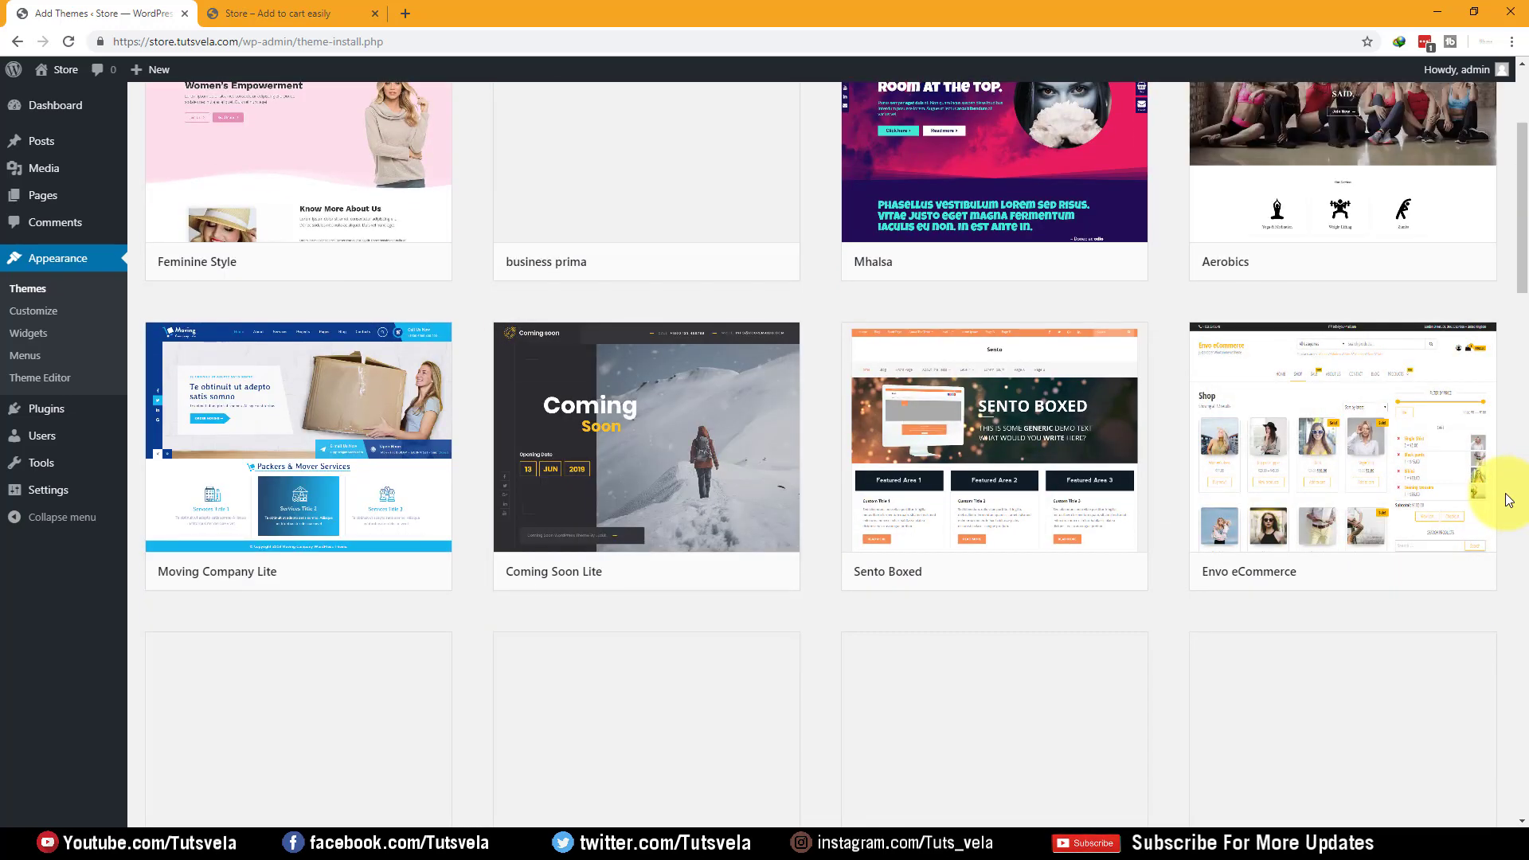
mouse_move(300, 428)
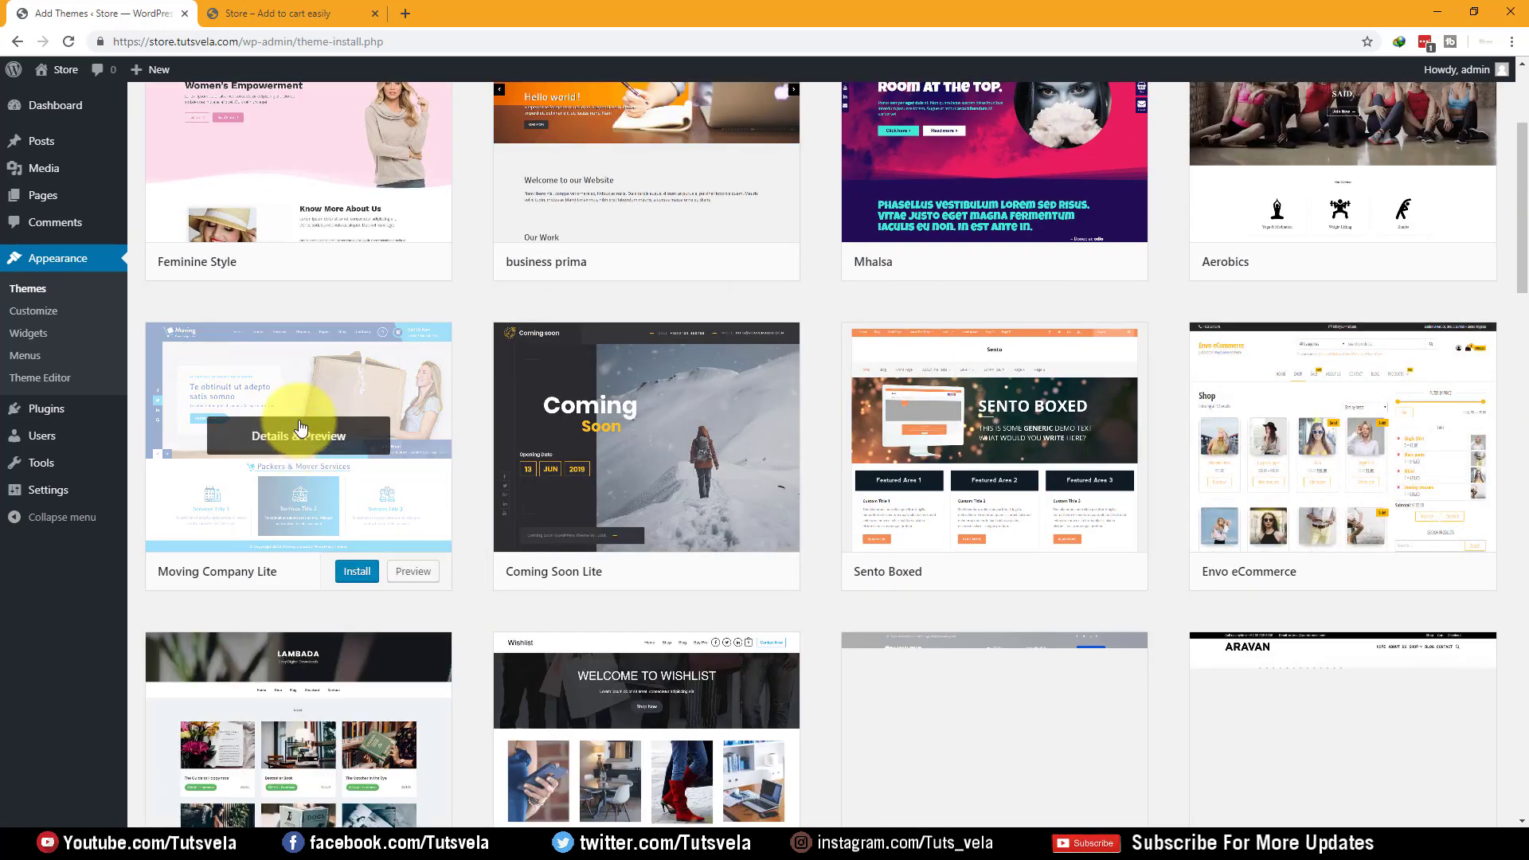
scroll(310, 414, down, 3)
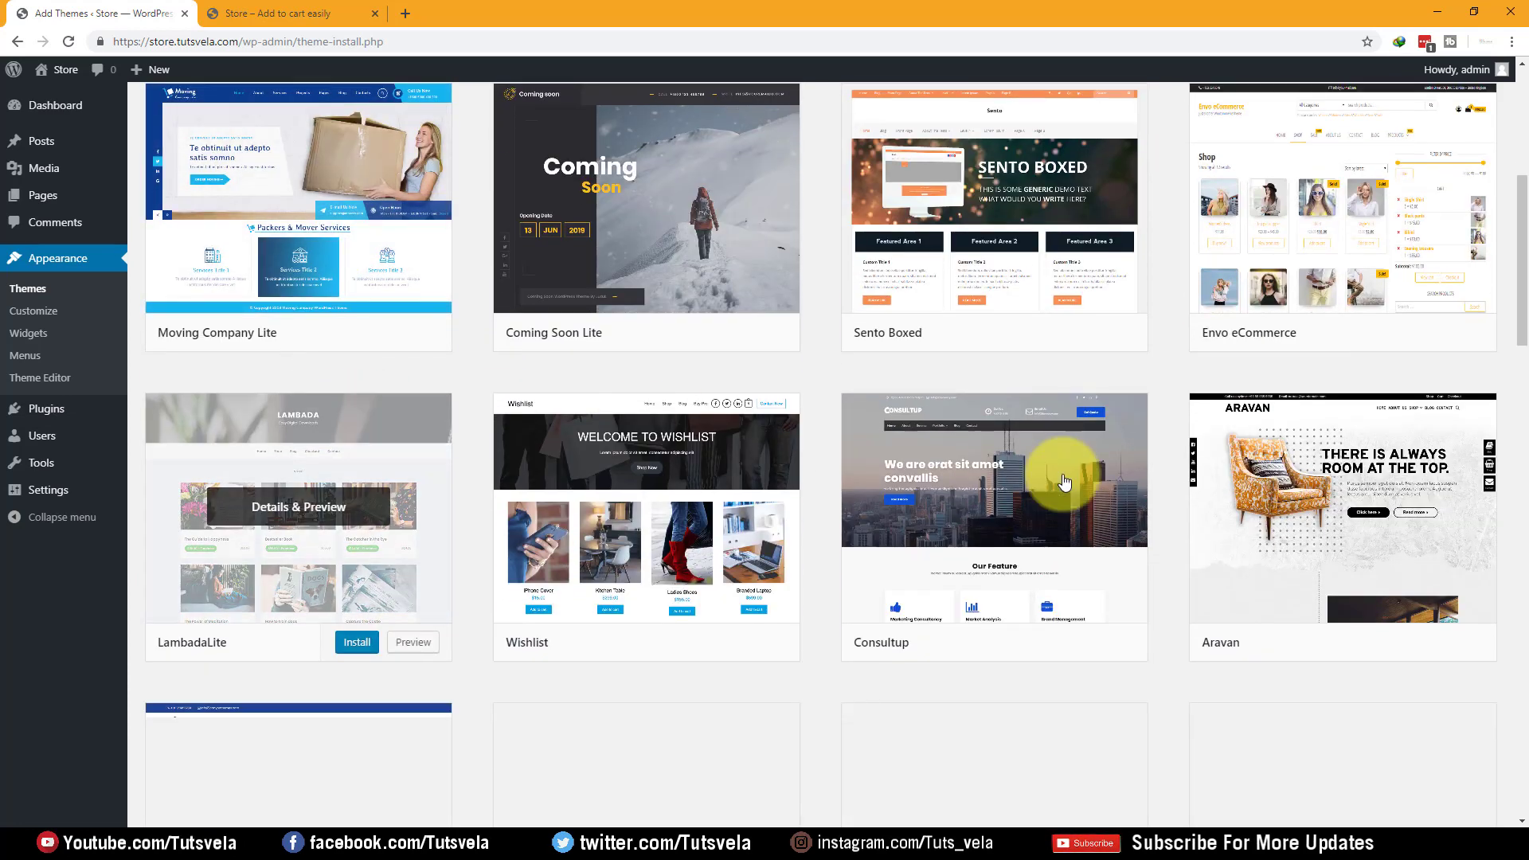
mouse_move(1107, 578)
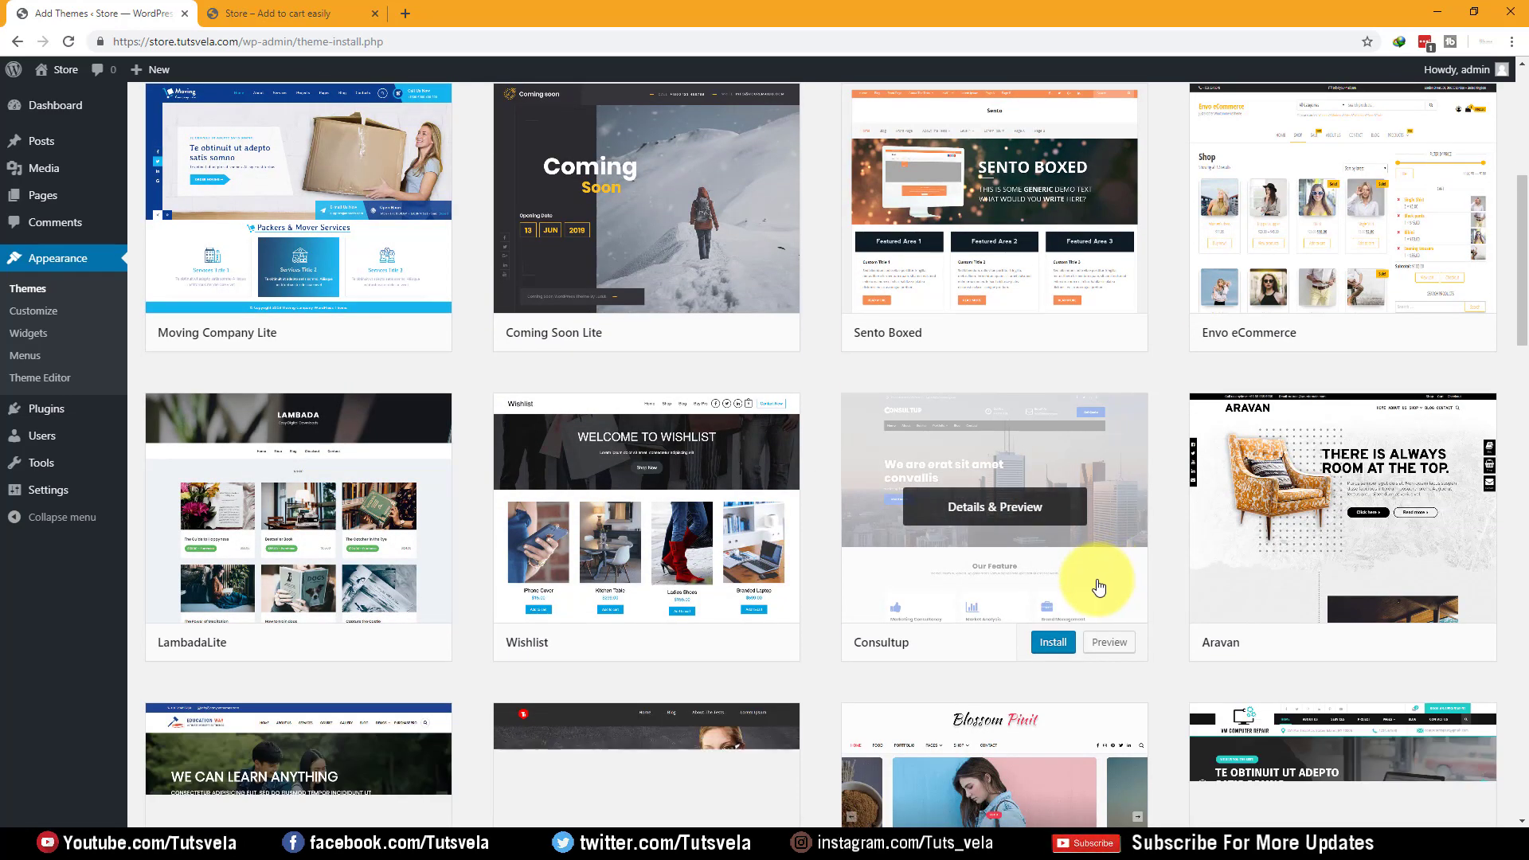
scroll(1044, 415, down, 1)
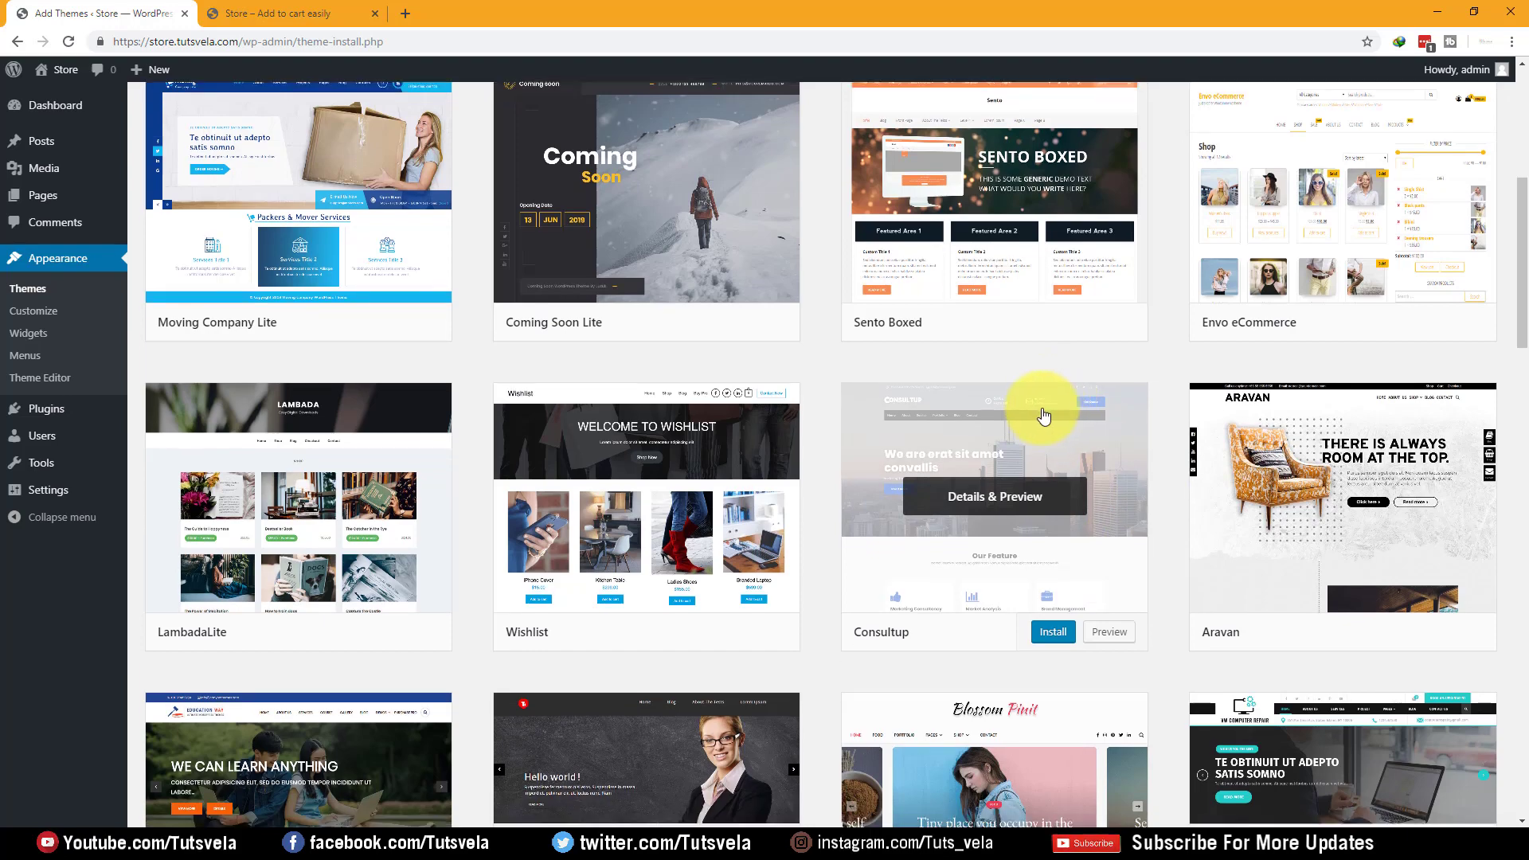
scroll(1043, 413, down, 2)
scroll(932, 419, down, 8)
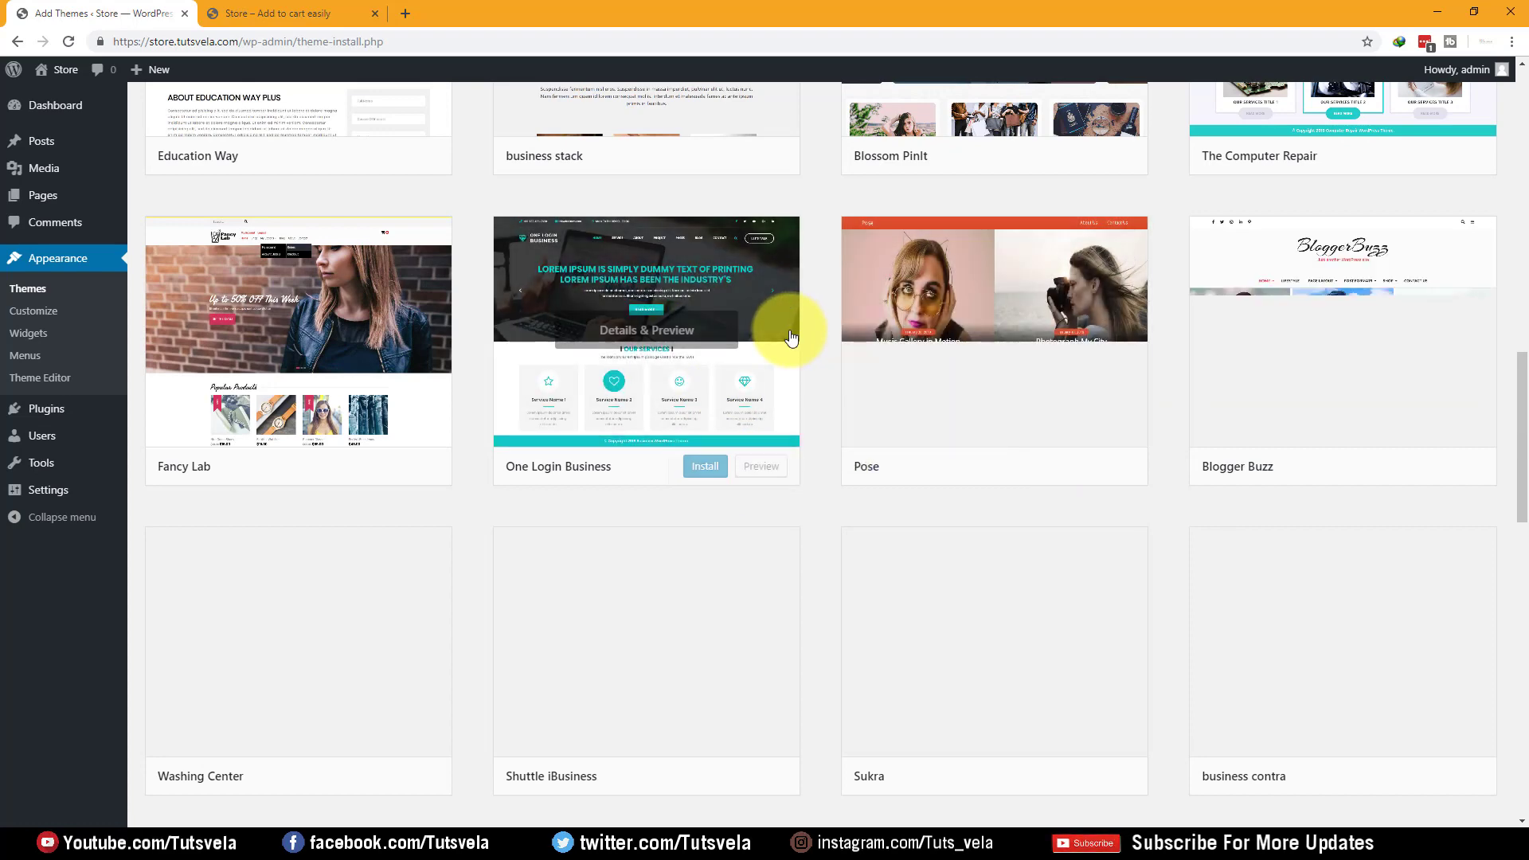
scroll(791, 338, up, 1)
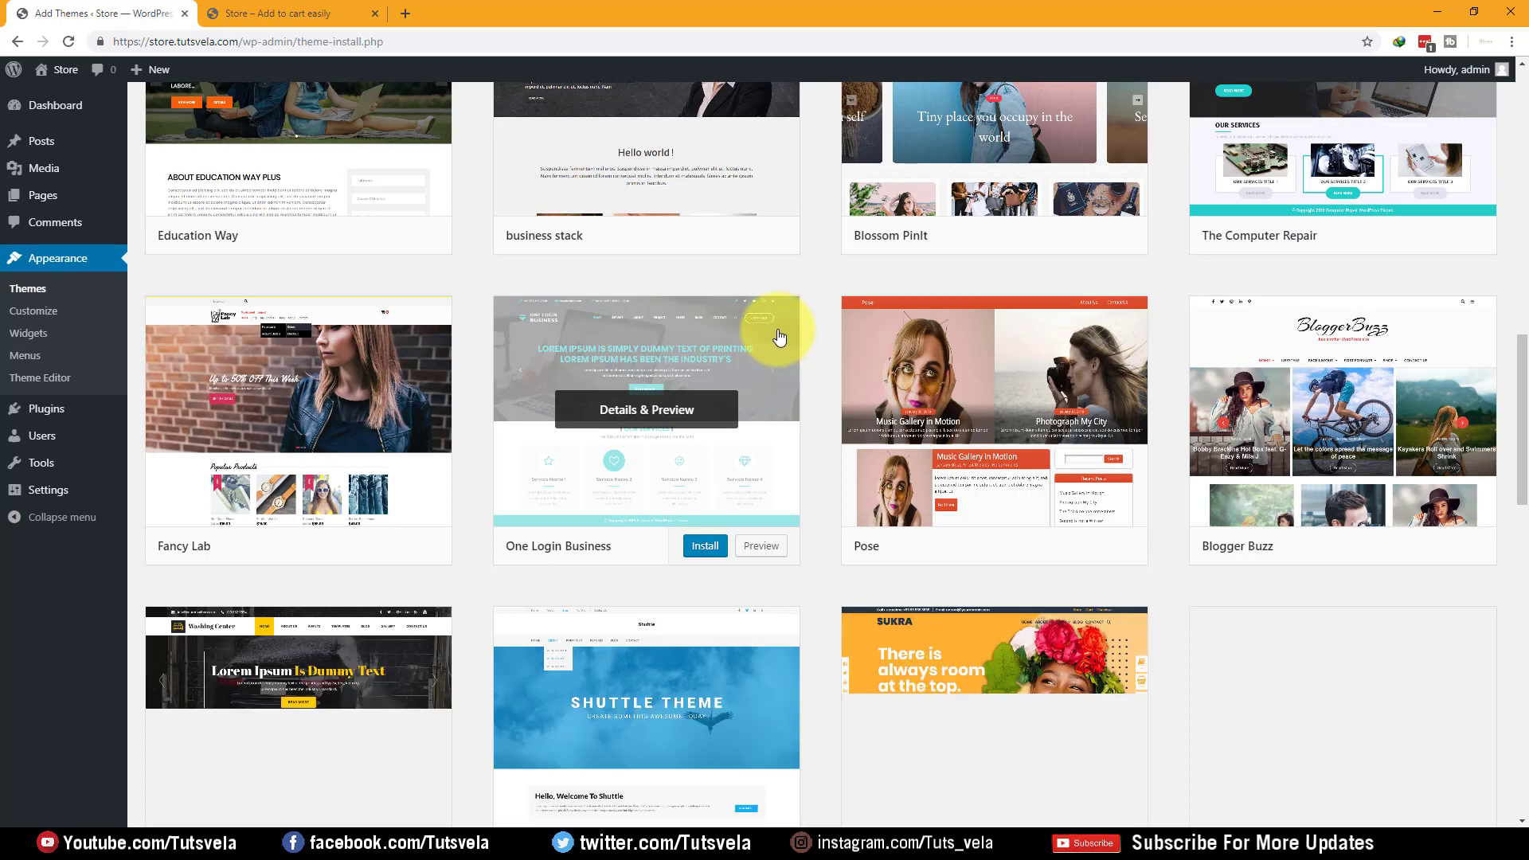
scroll(778, 338, down, 5)
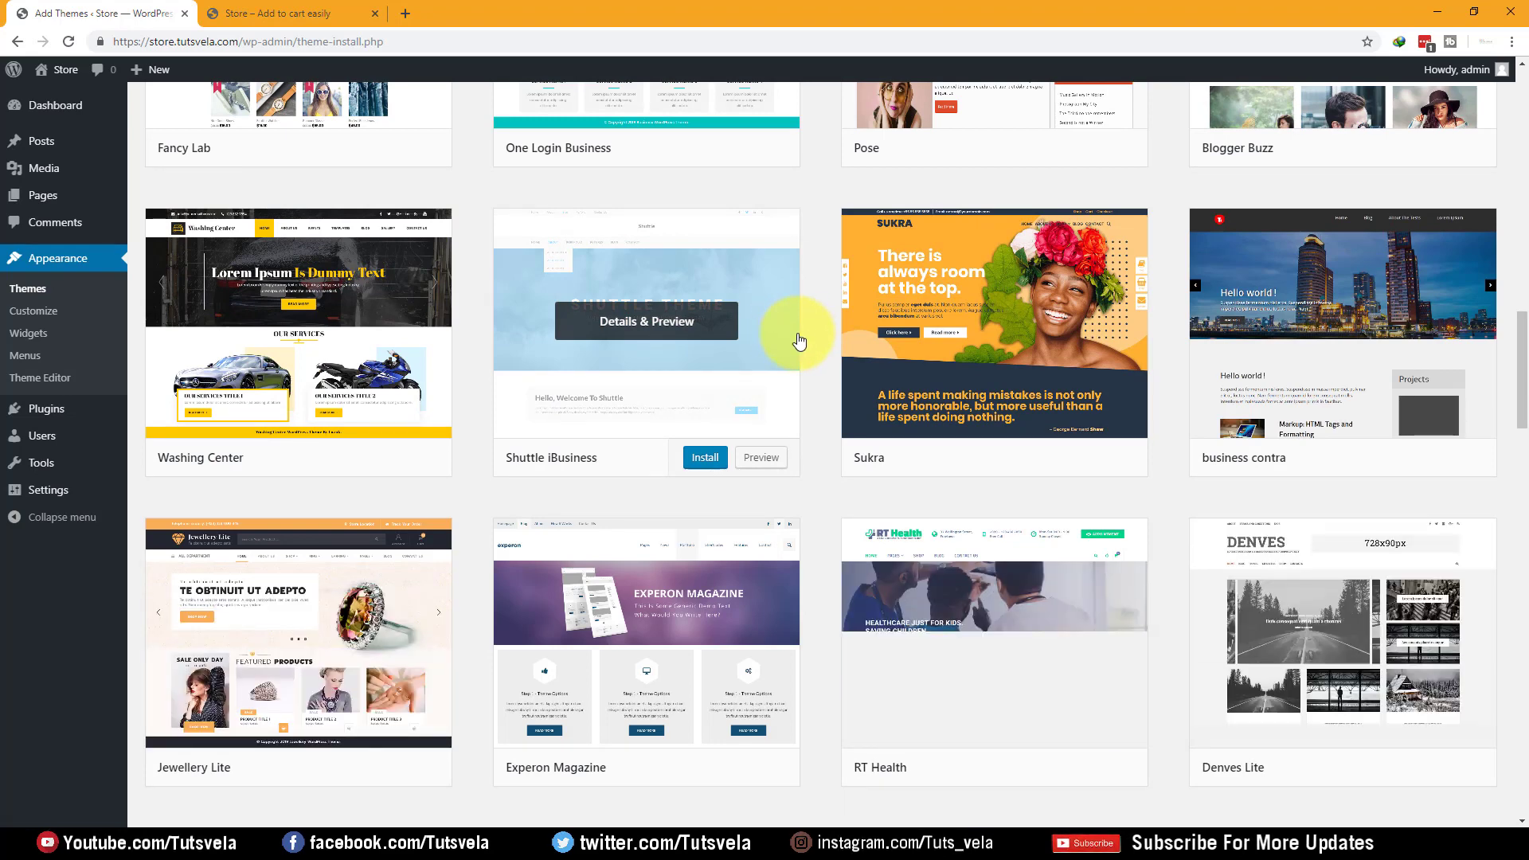
scroll(833, 349, down, 3)
scroll(832, 350, down, 2)
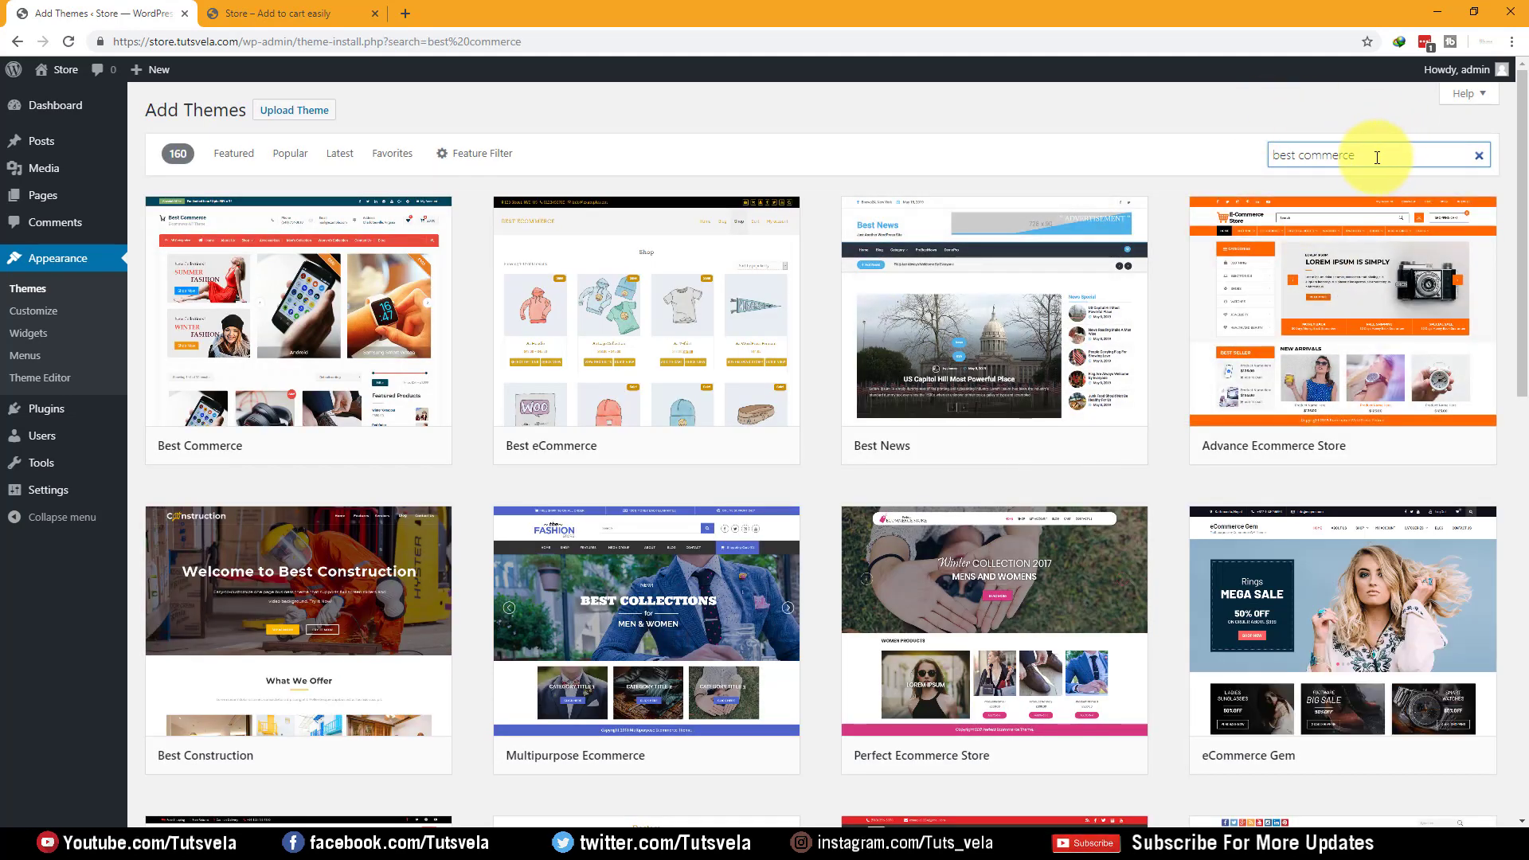
Install the Advance Ecommerce Store theme from the 'best commerce' search results
drag(1376, 156, 1223, 158)
click(1165, 176)
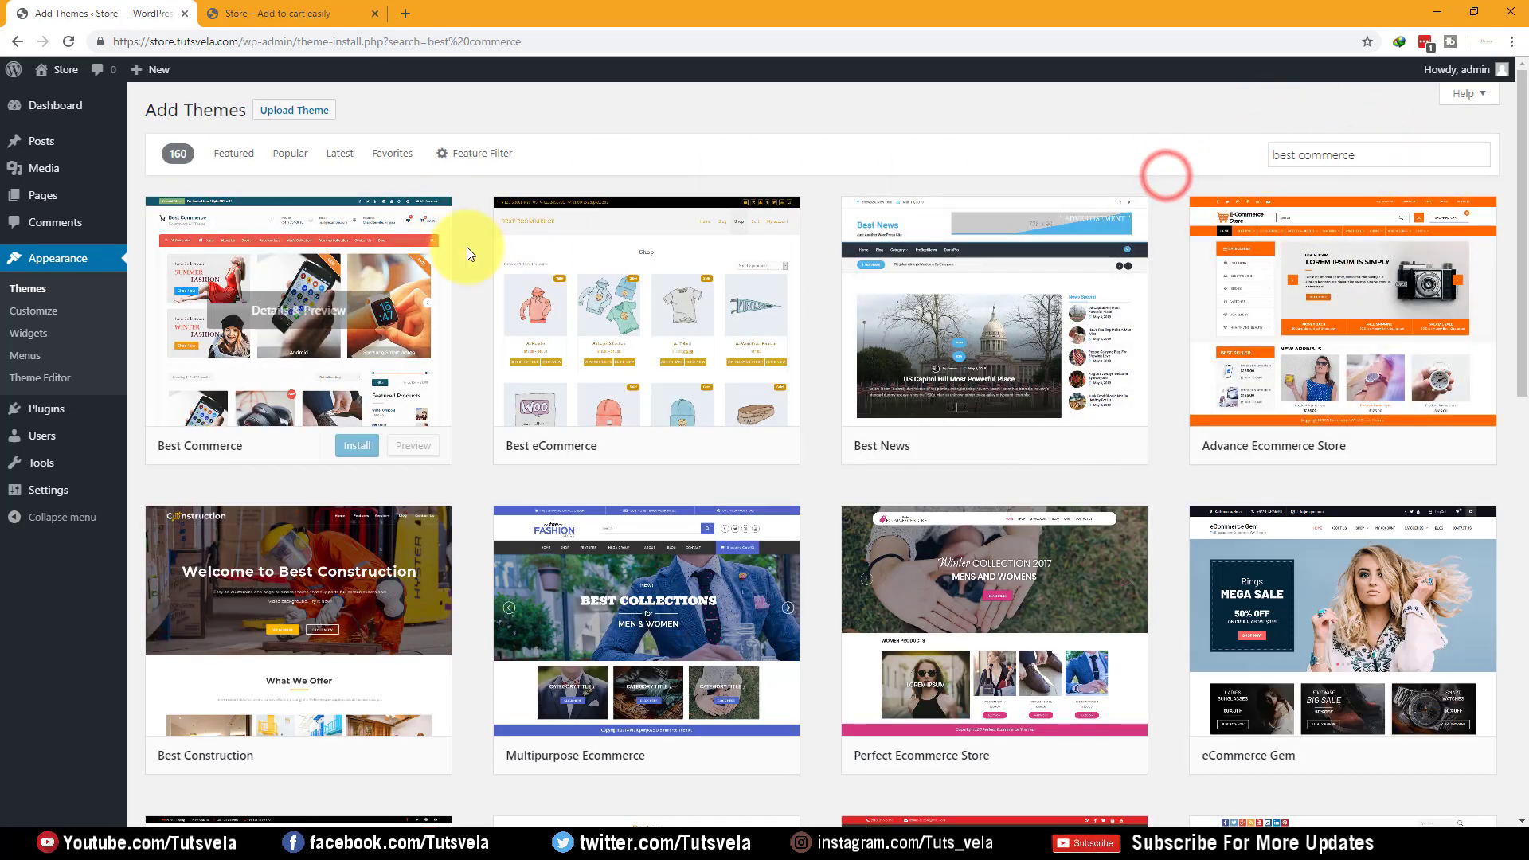
scroll(977, 343, down, 3)
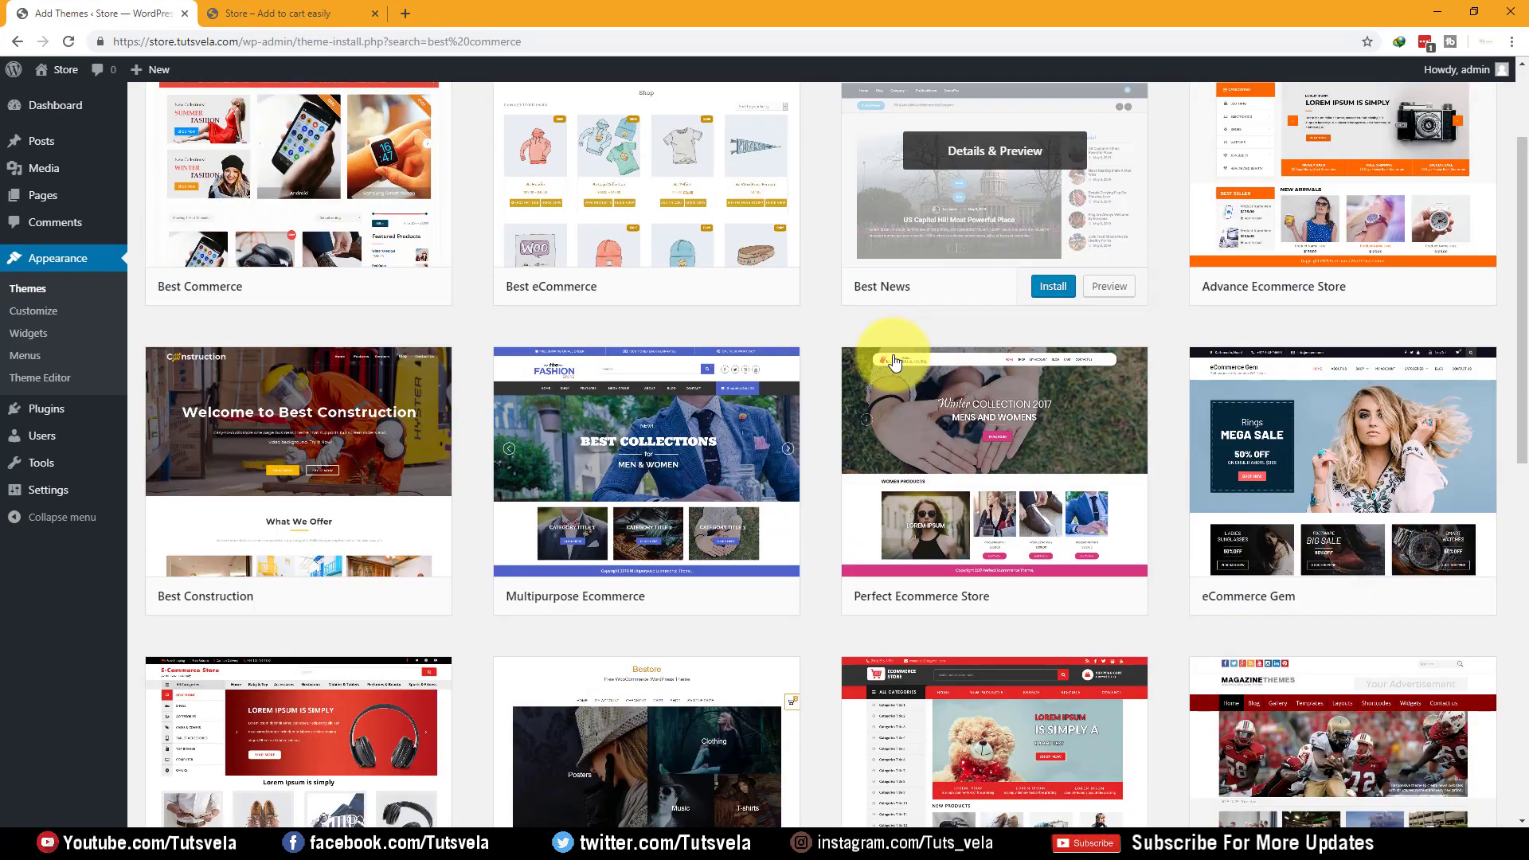
scroll(511, 355, up, 1)
scroll(512, 356, down, 3)
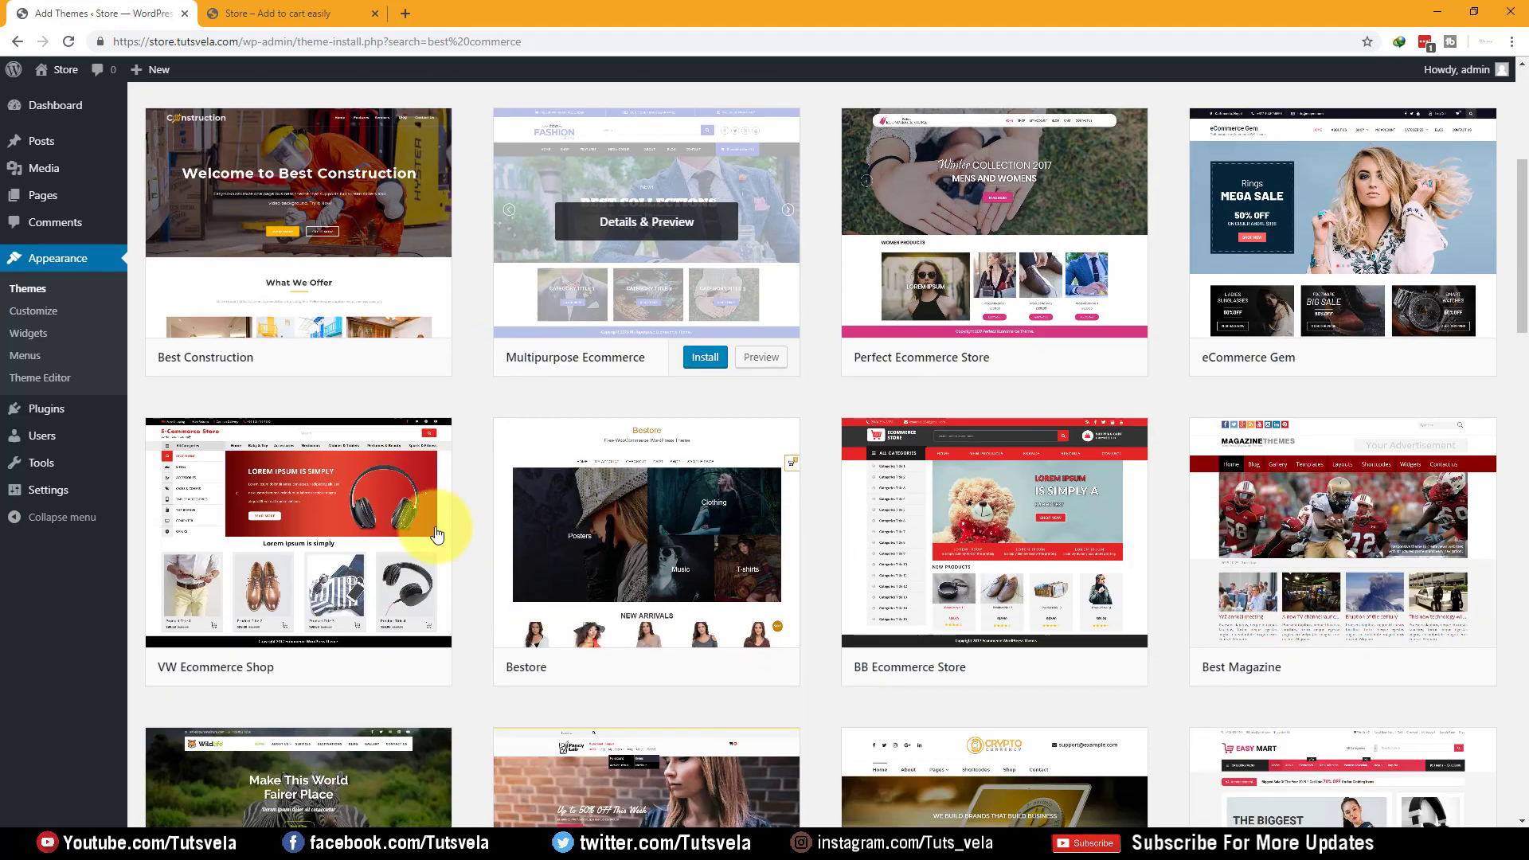
scroll(676, 502, up, 2)
scroll(1497, 358, up, 2)
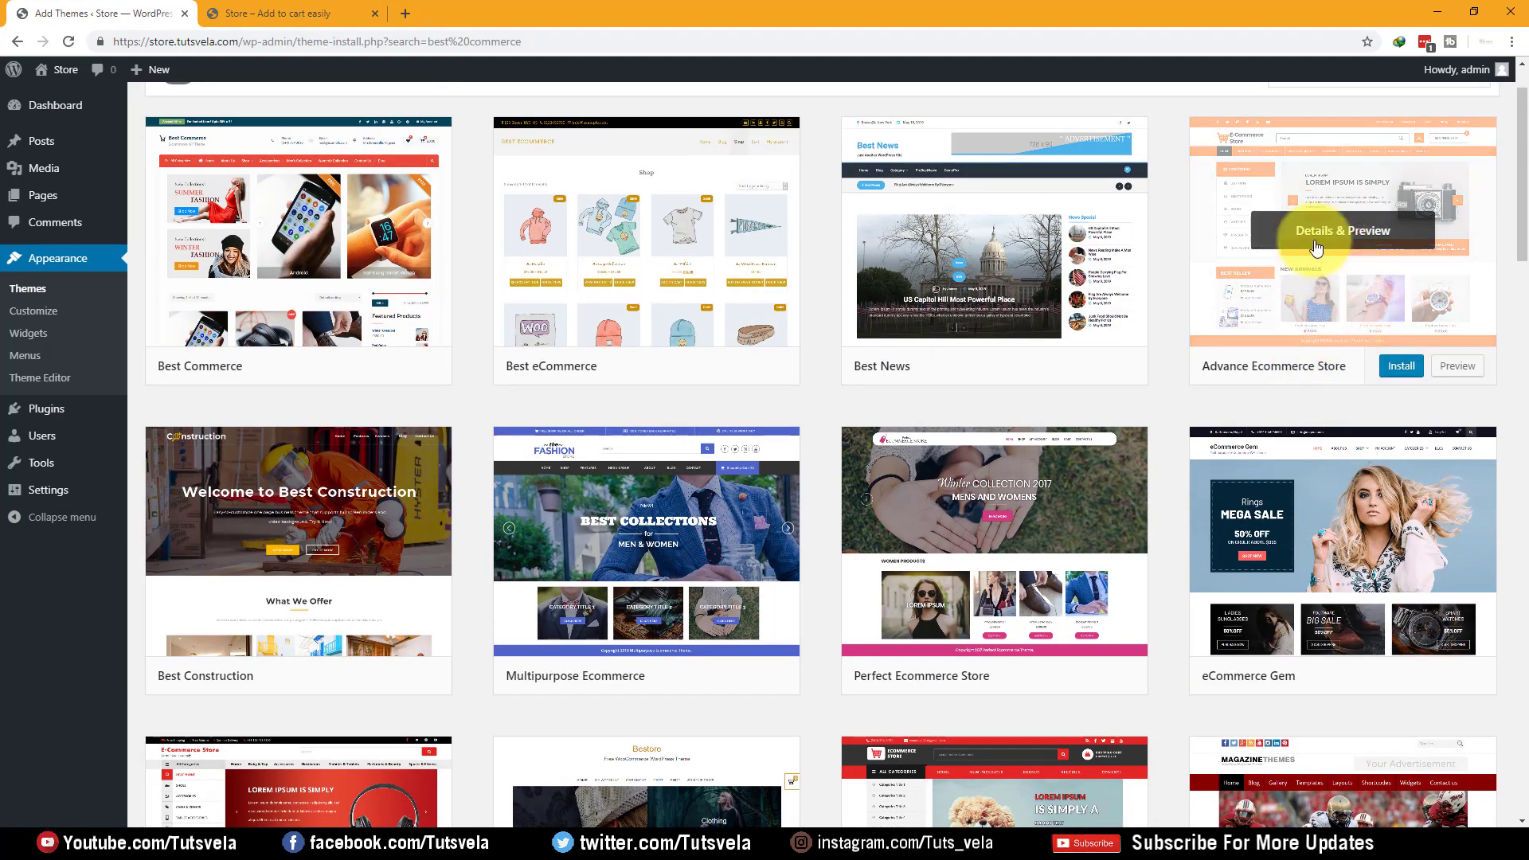
click(1403, 354)
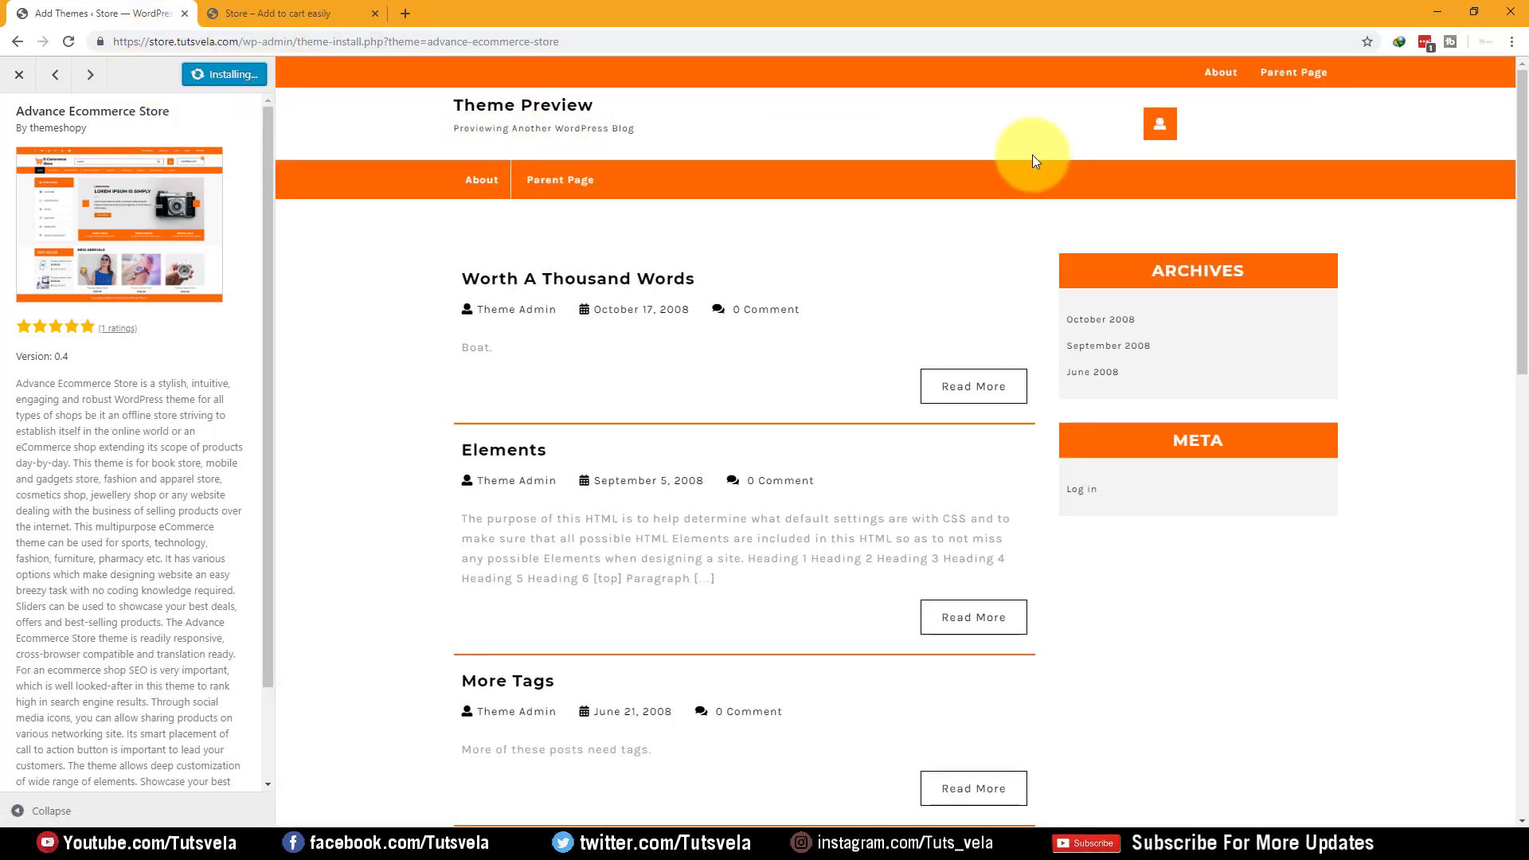
Let Advance Ecommerce Store finish installing in the preview and activate it
scroll(524, 154, down, 15)
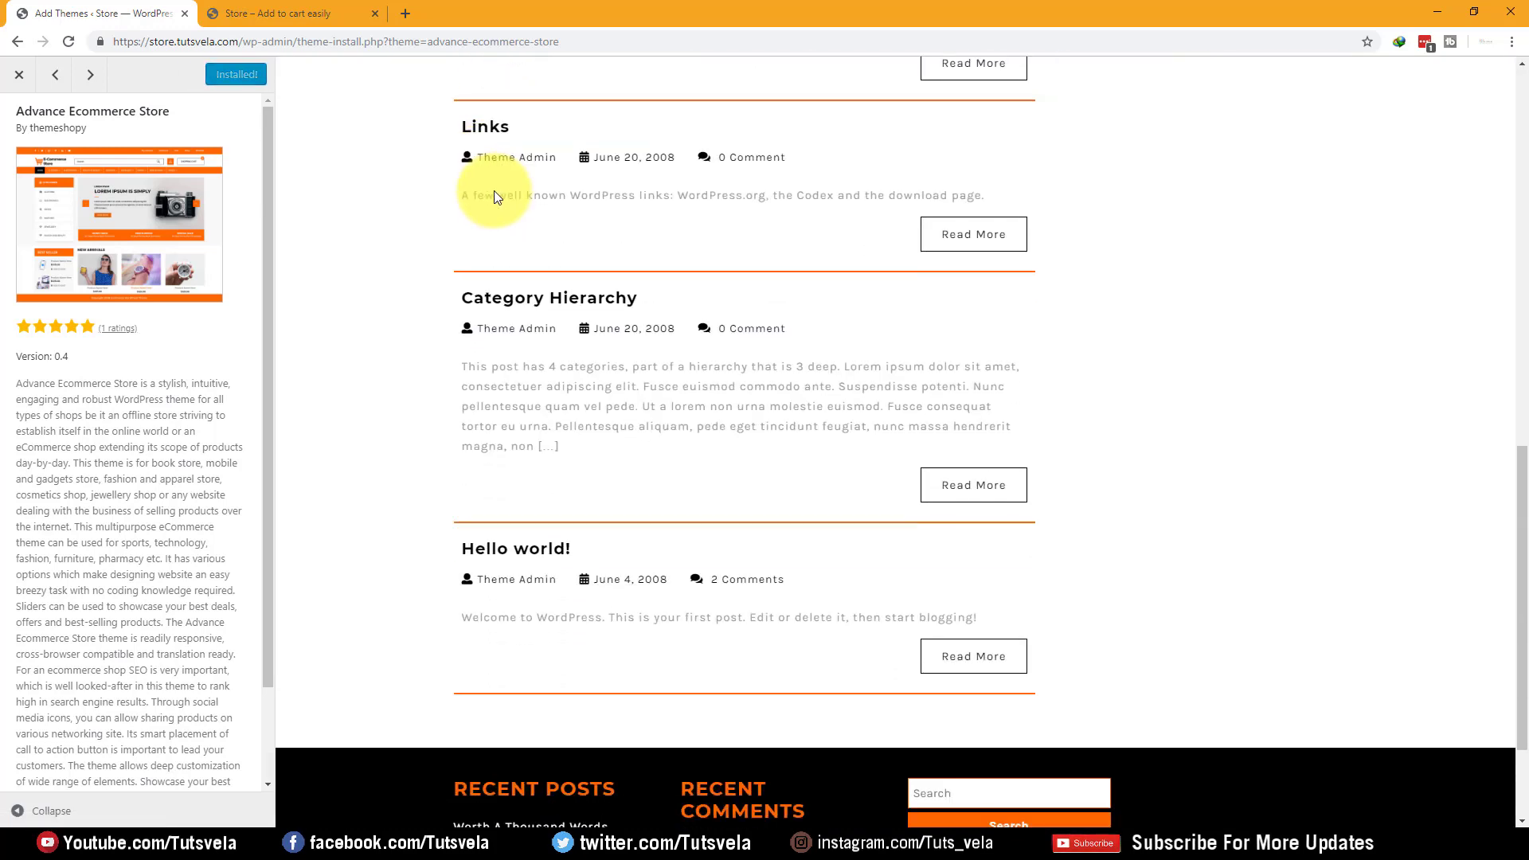
scroll(631, 512, up, 15)
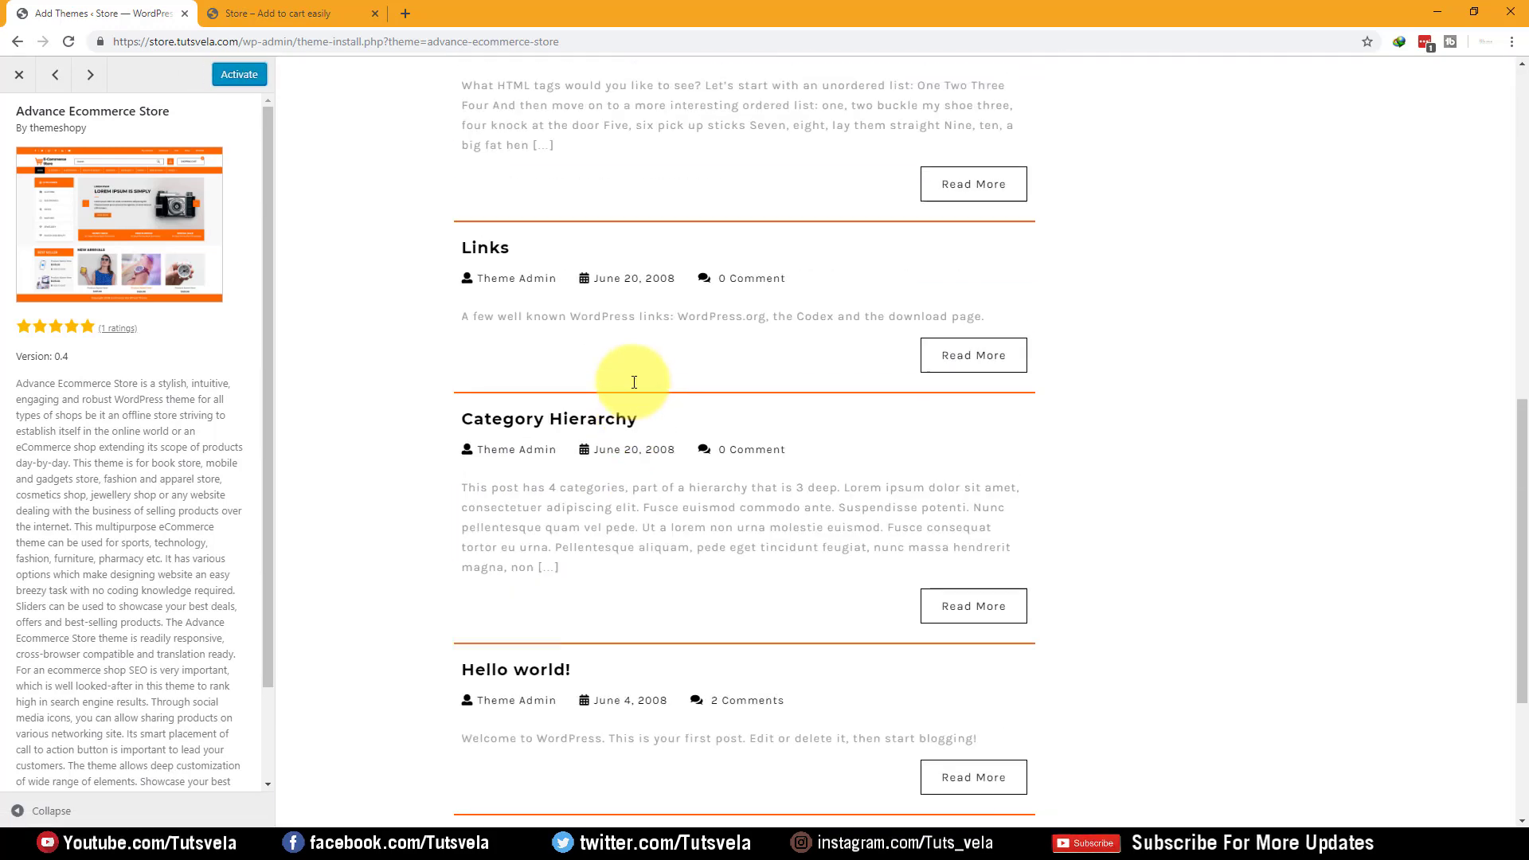
scroll(647, 331, up, 1)
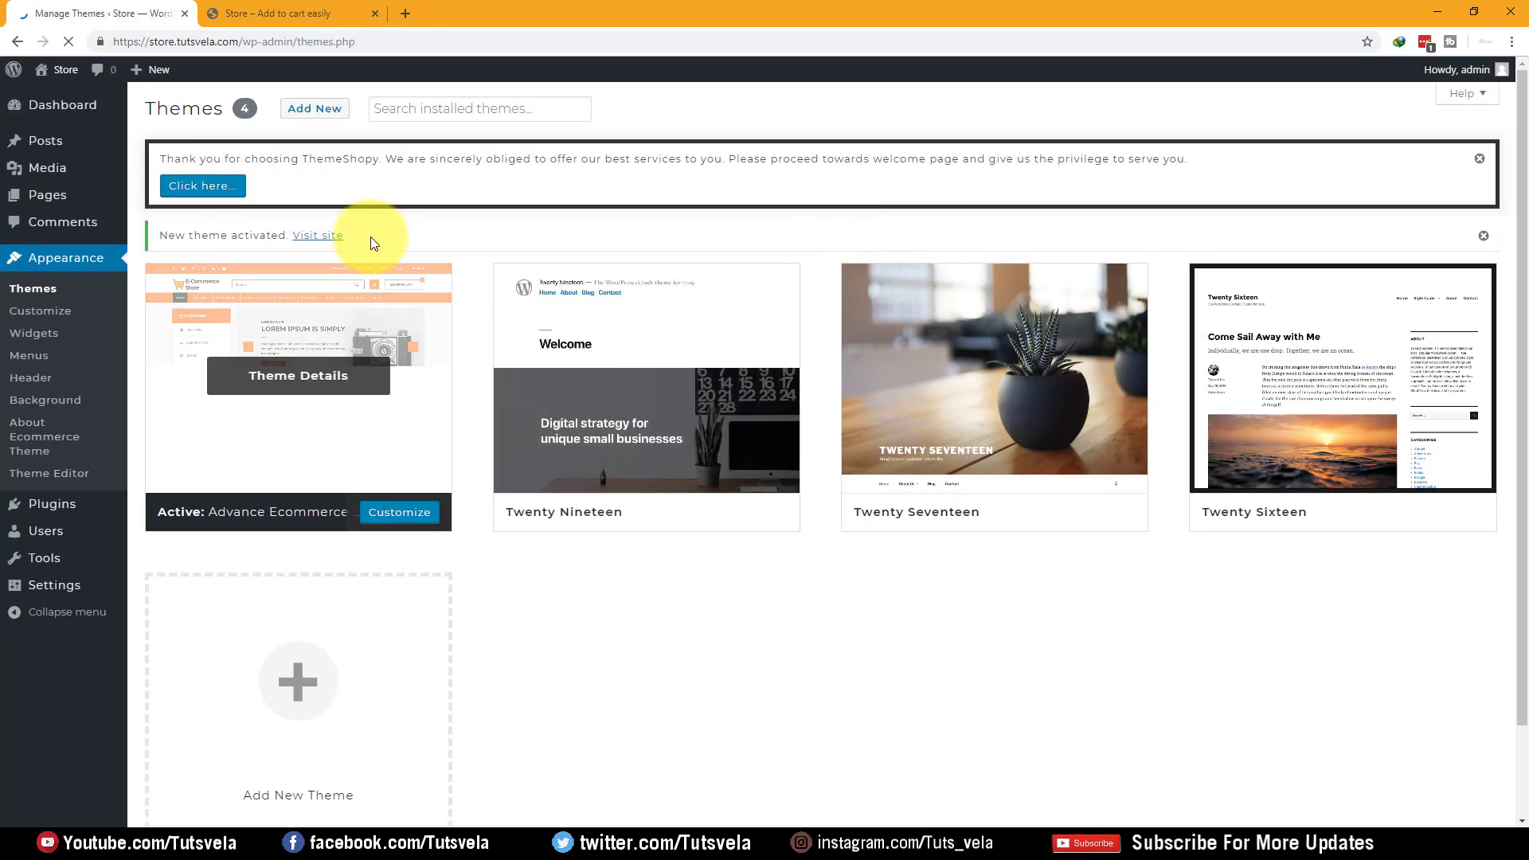
Read the ThemeShopy notice and open the About Ecommerce Theme welcome page
drag(170, 161, 1173, 161)
click(1068, 157)
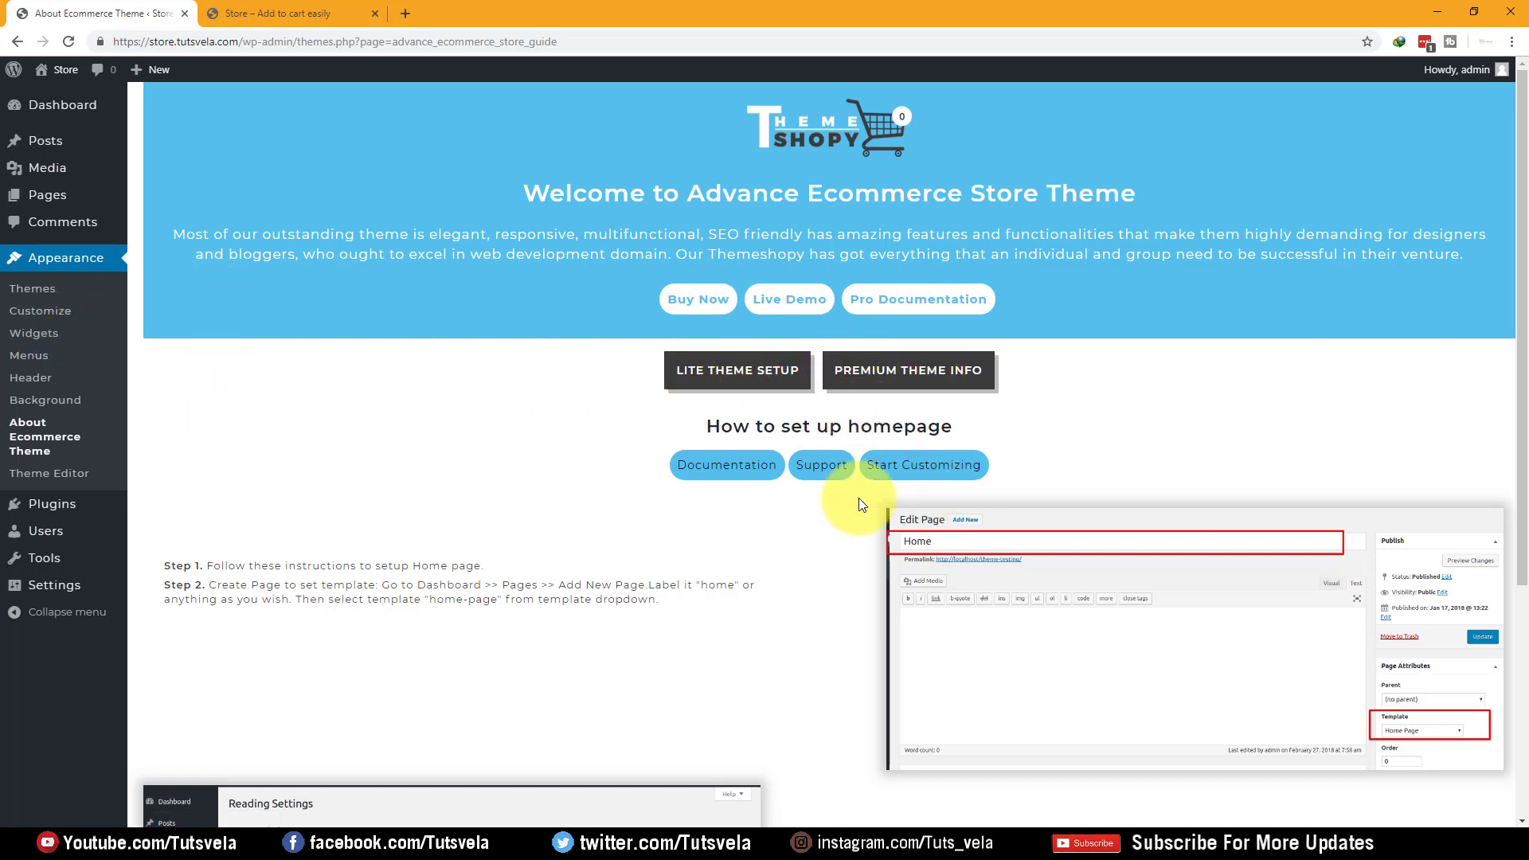
scroll(701, 480, down, 4)
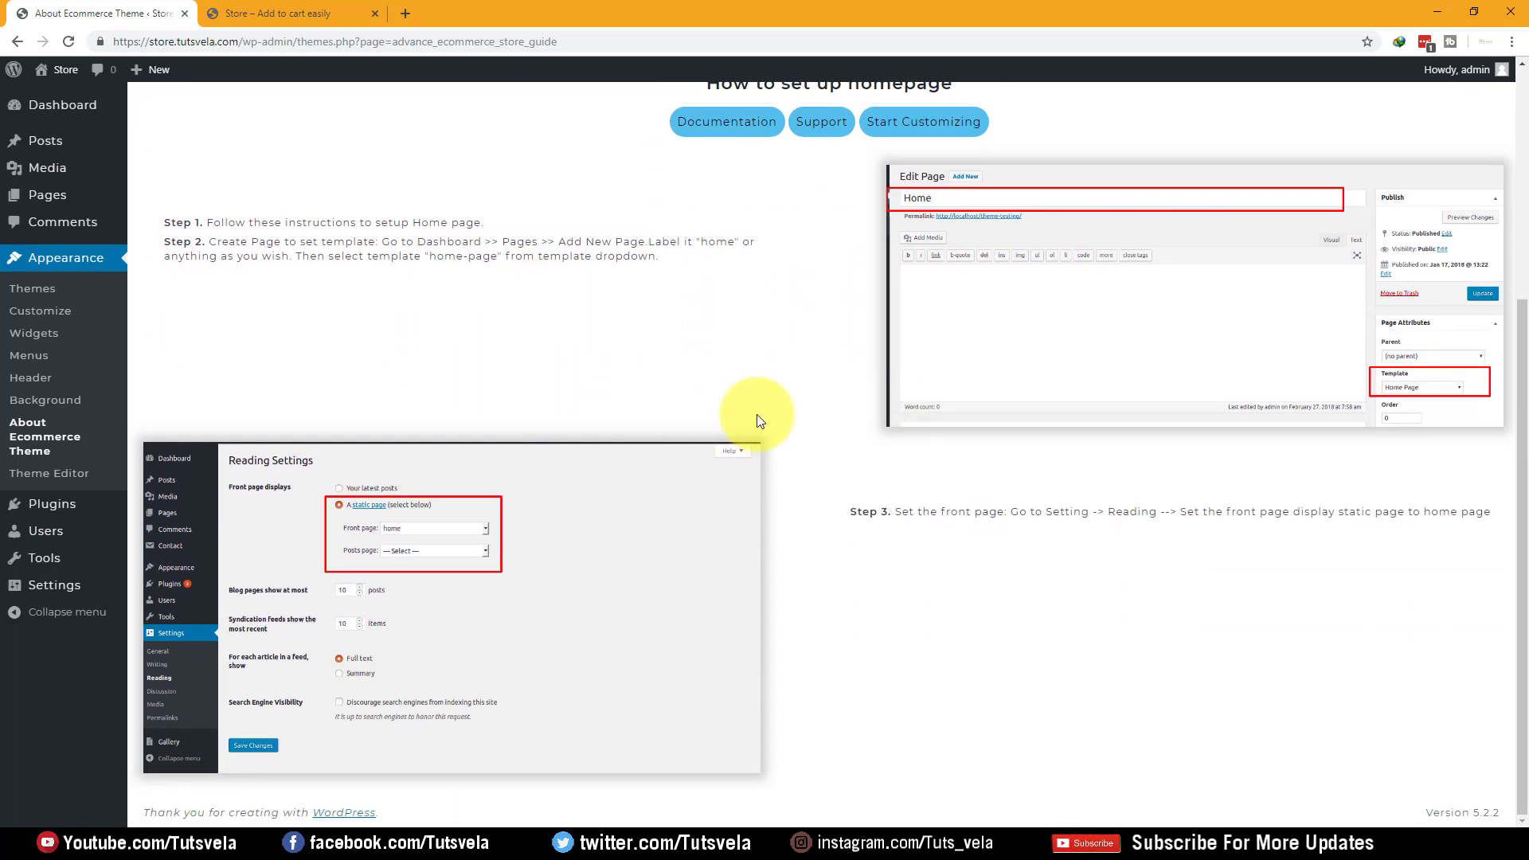
scroll(663, 534, up, 4)
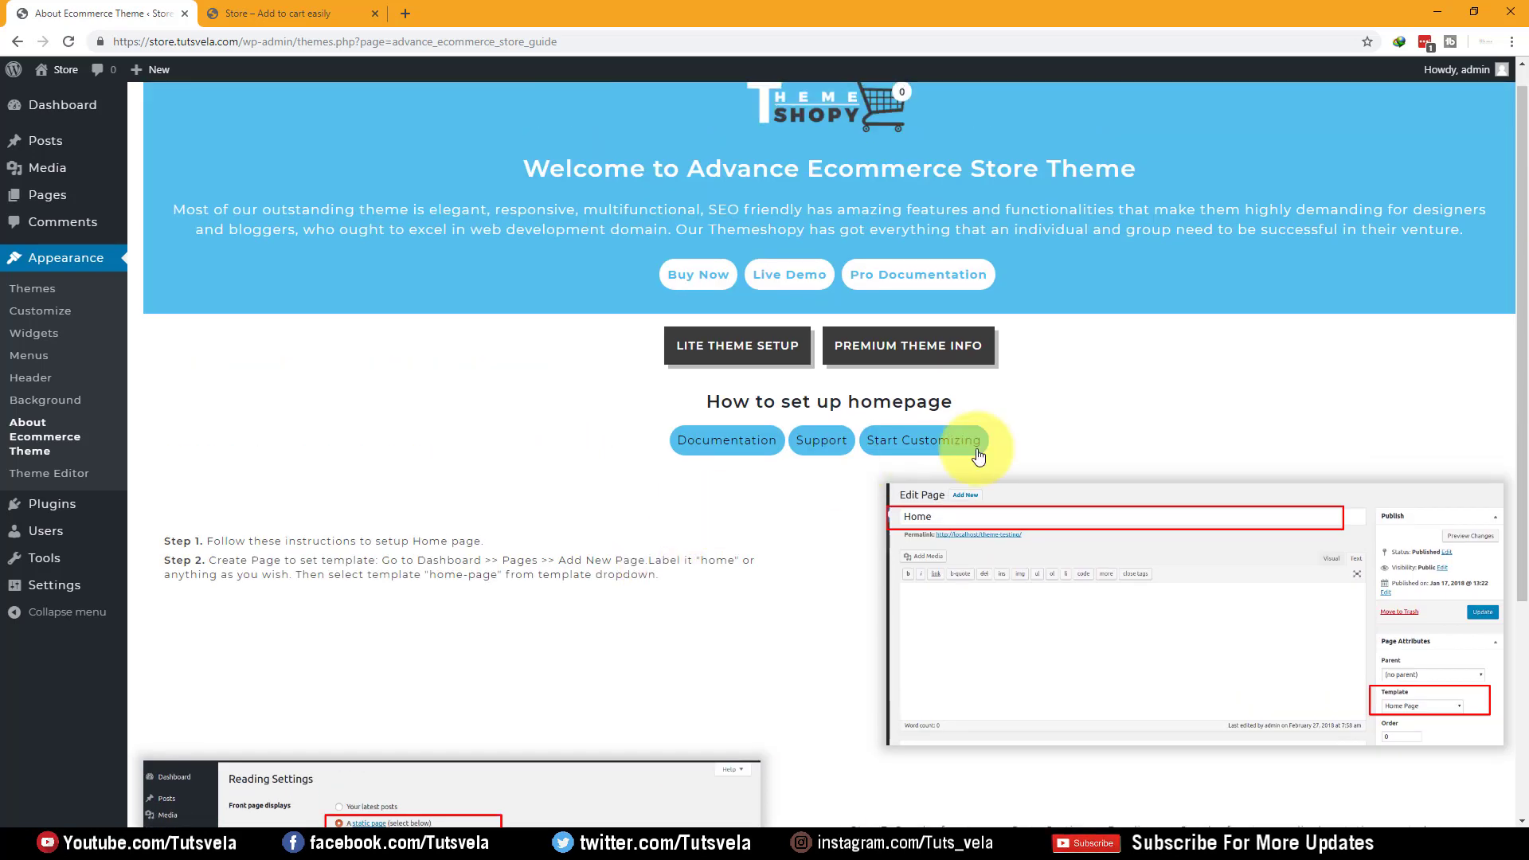
Read through the guide's Step 1 instructions for setting up the homepage
drag(227, 536, 497, 545)
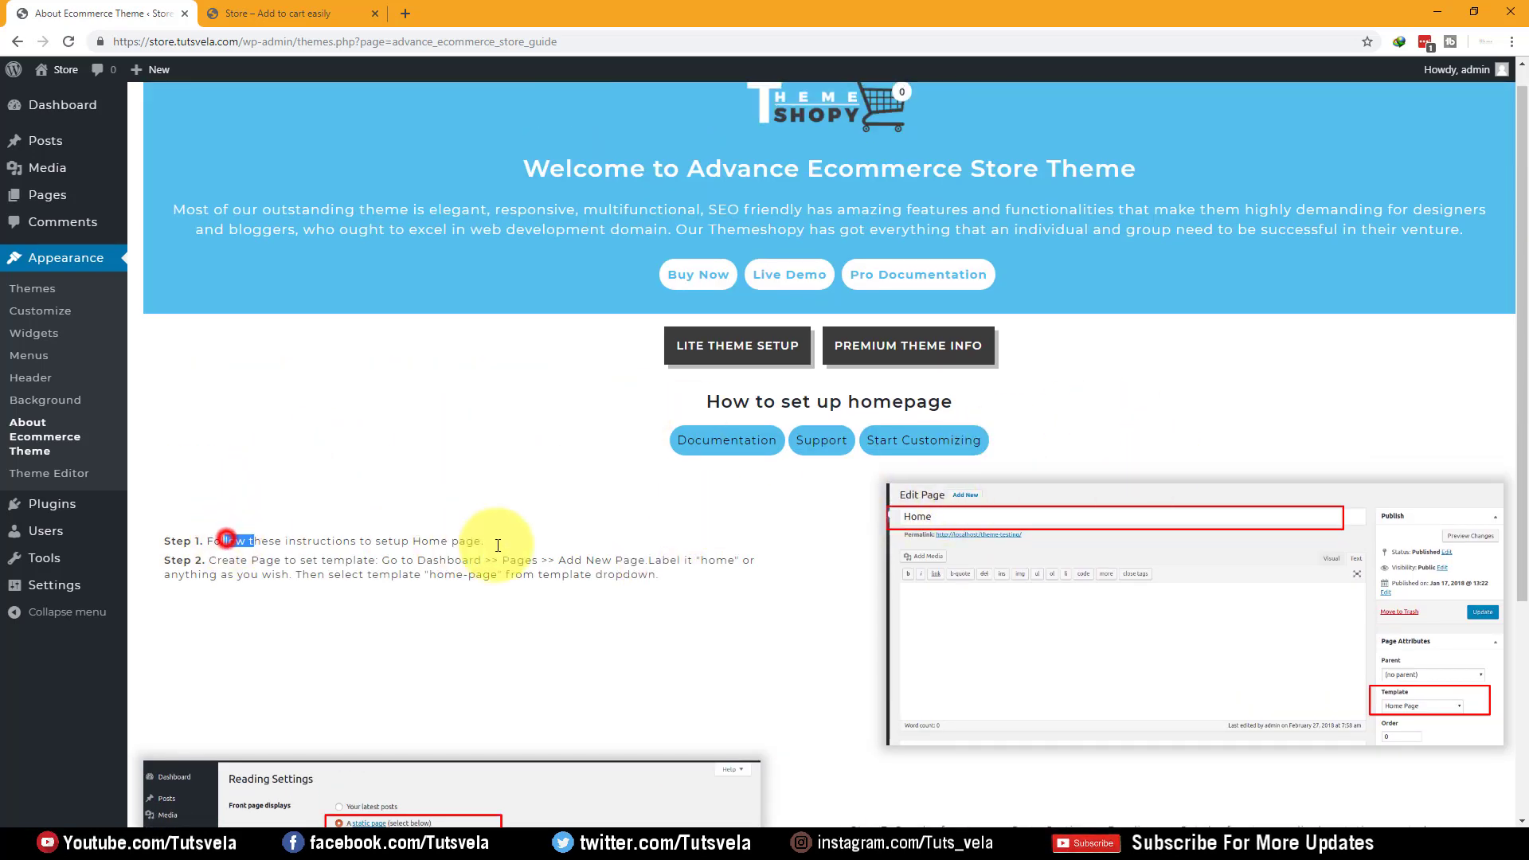
click(723, 629)
scroll(1408, 693, down, 1)
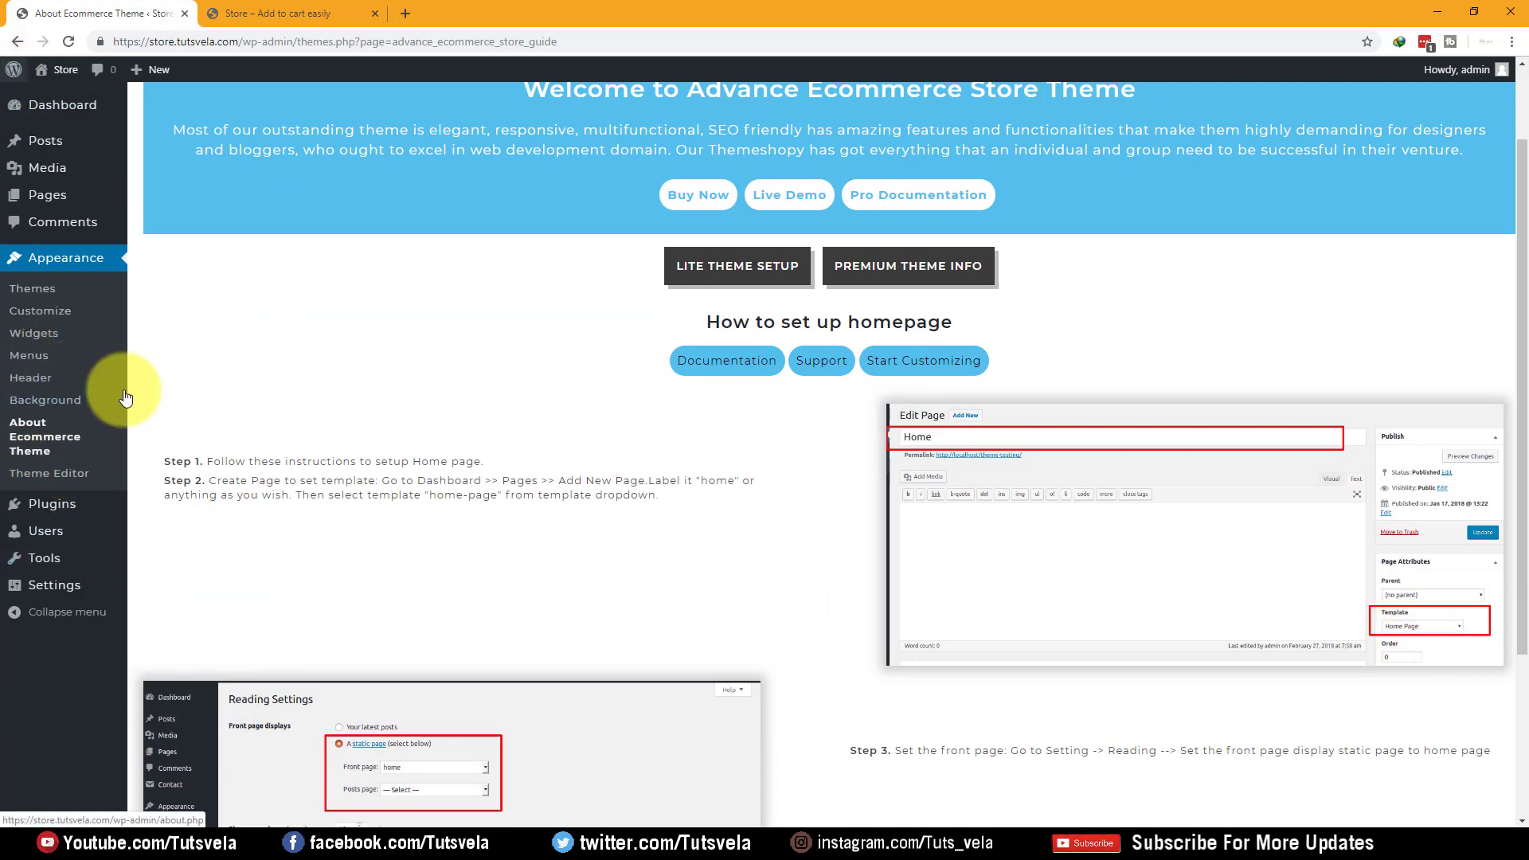
mouse_move(49, 150)
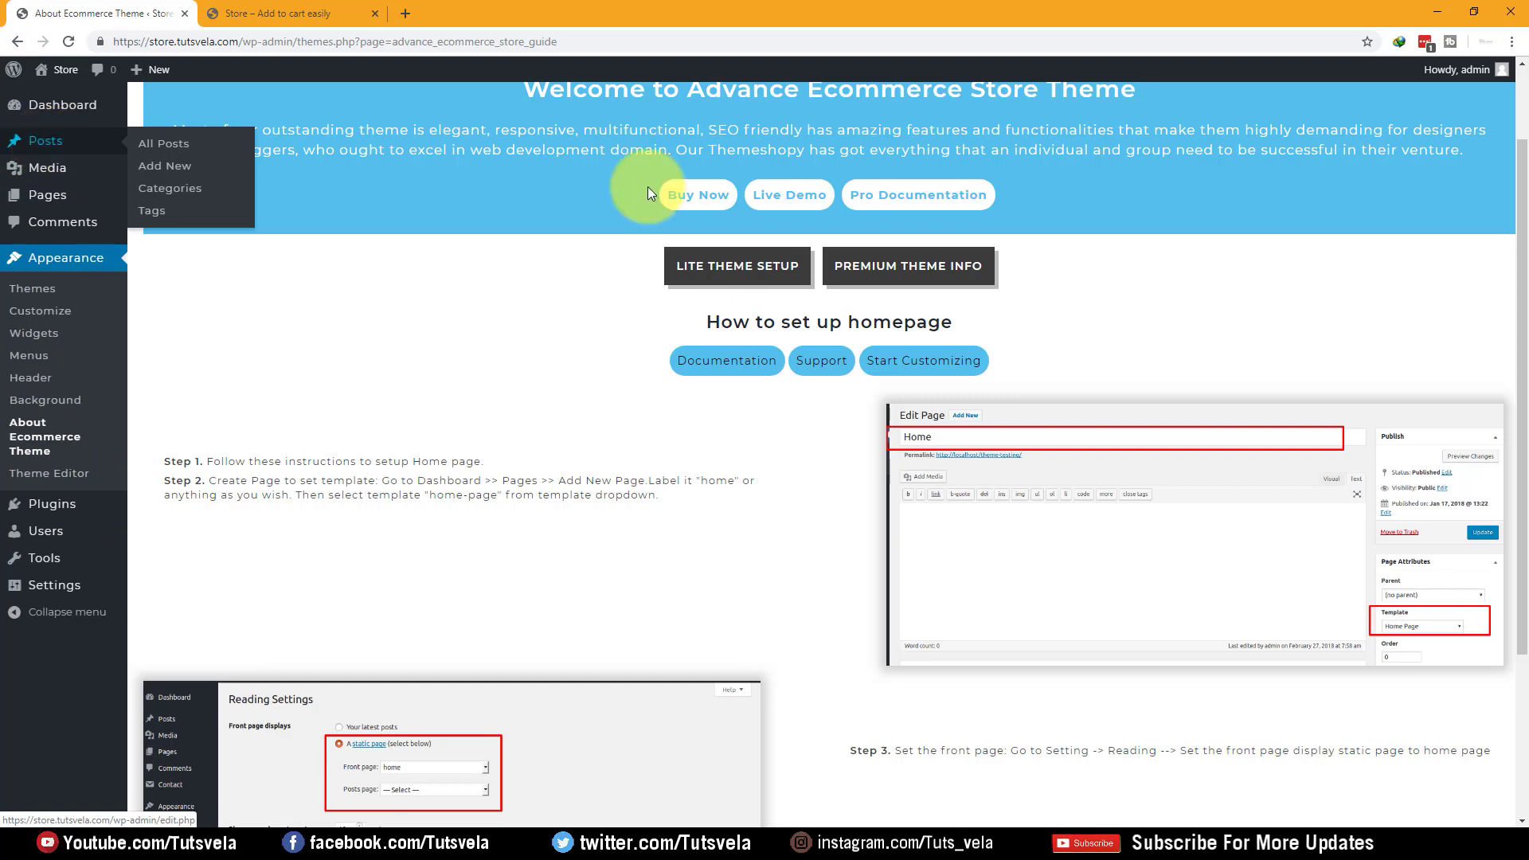
scroll(769, 348, down, 1)
scroll(945, 319, up, 2)
scroll(646, 268, down, 4)
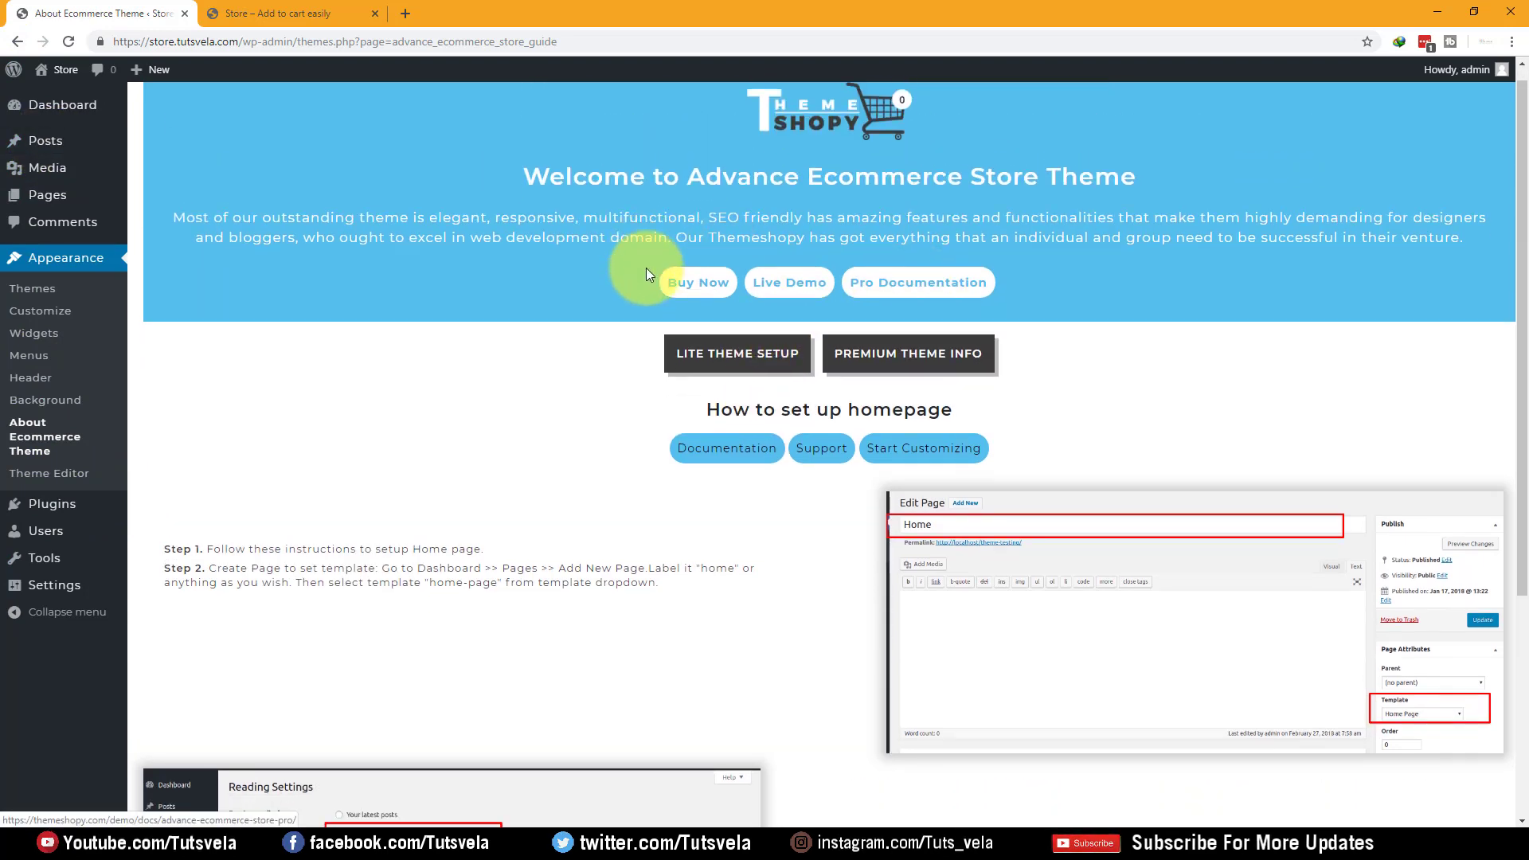
scroll(16, 313, up, 3)
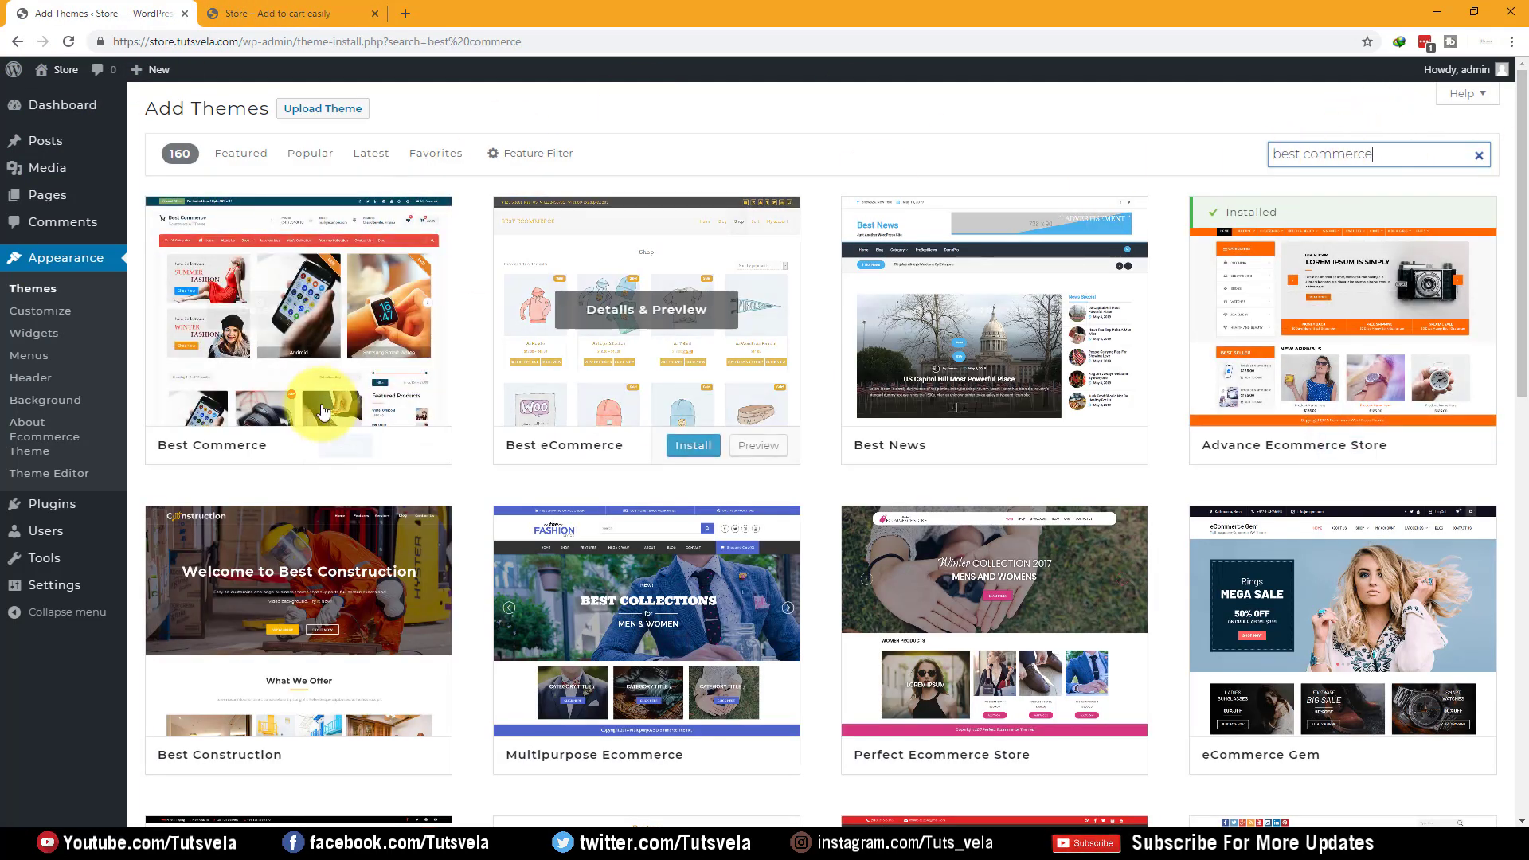
Install Best Commerce and activate it in place of Advance Ecommerce Store
mouse_move(338, 403)
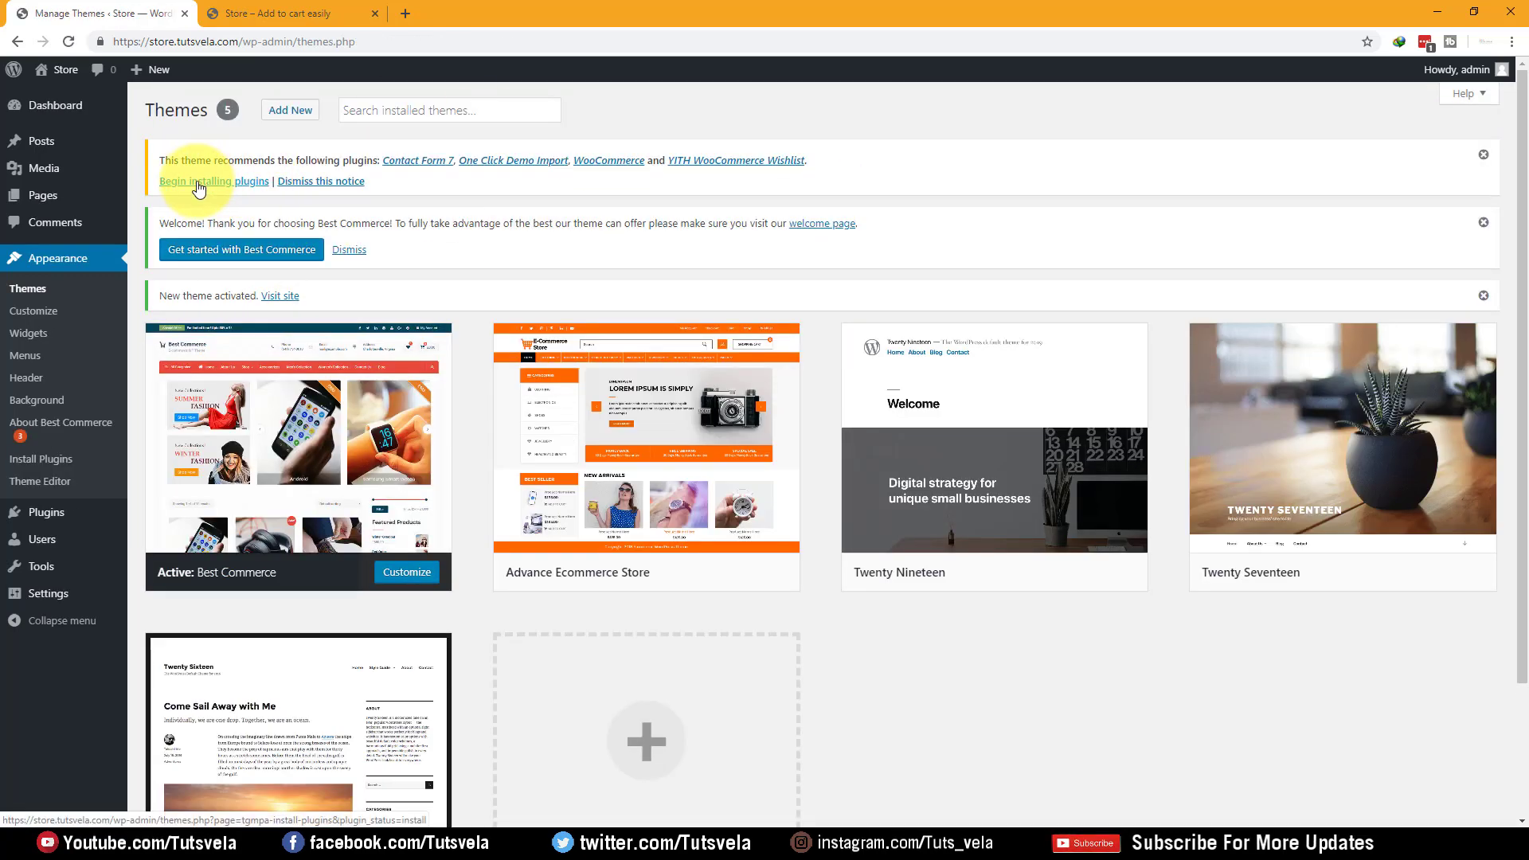
Delete the Advance Ecommerce Store theme and reload the storefront to show Best Commerce
mouse_move(691, 531)
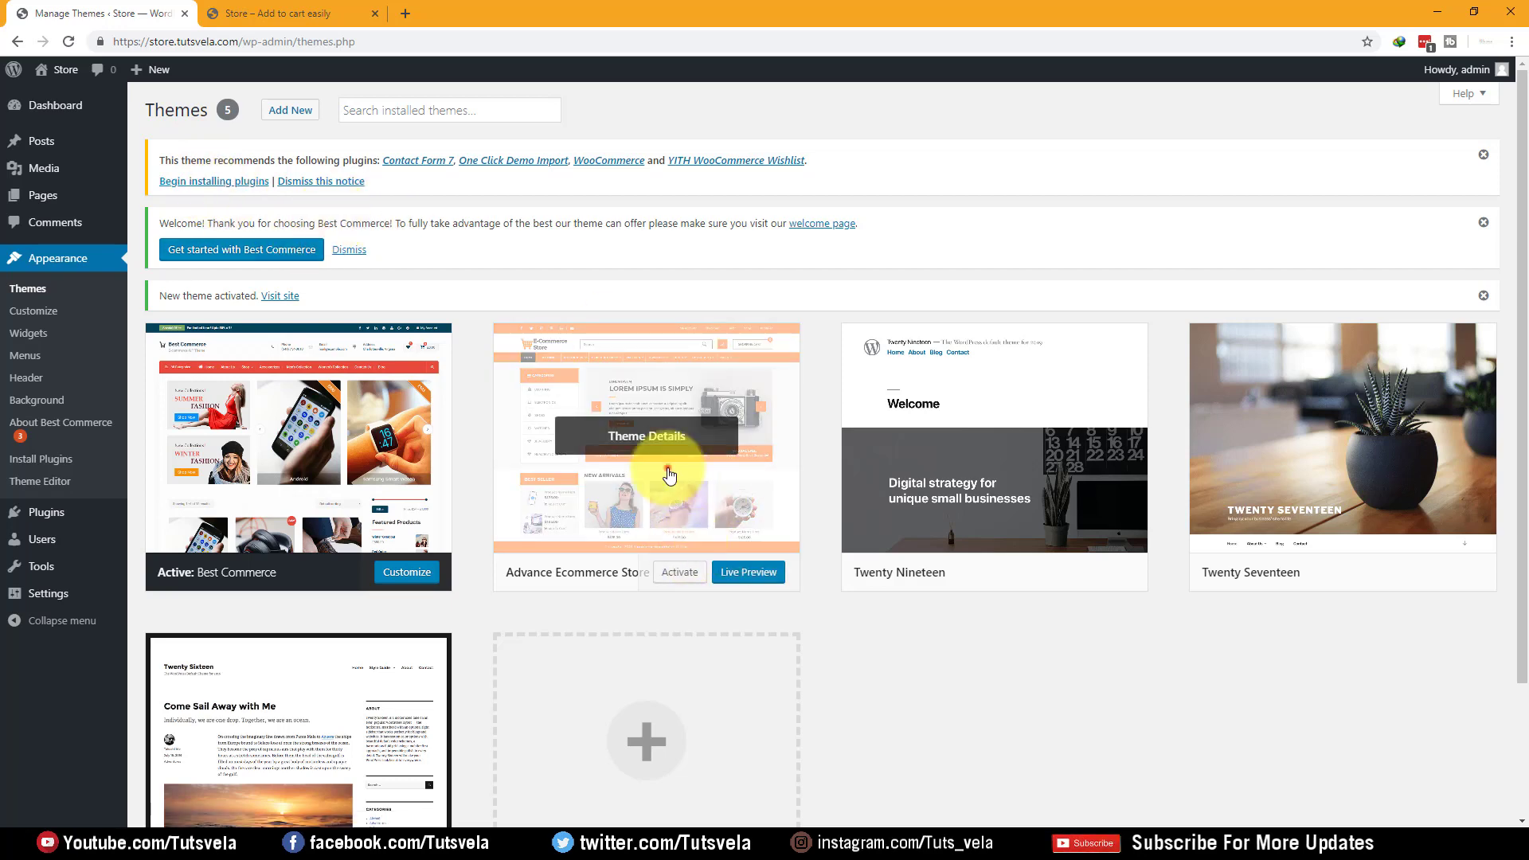
click(668, 475)
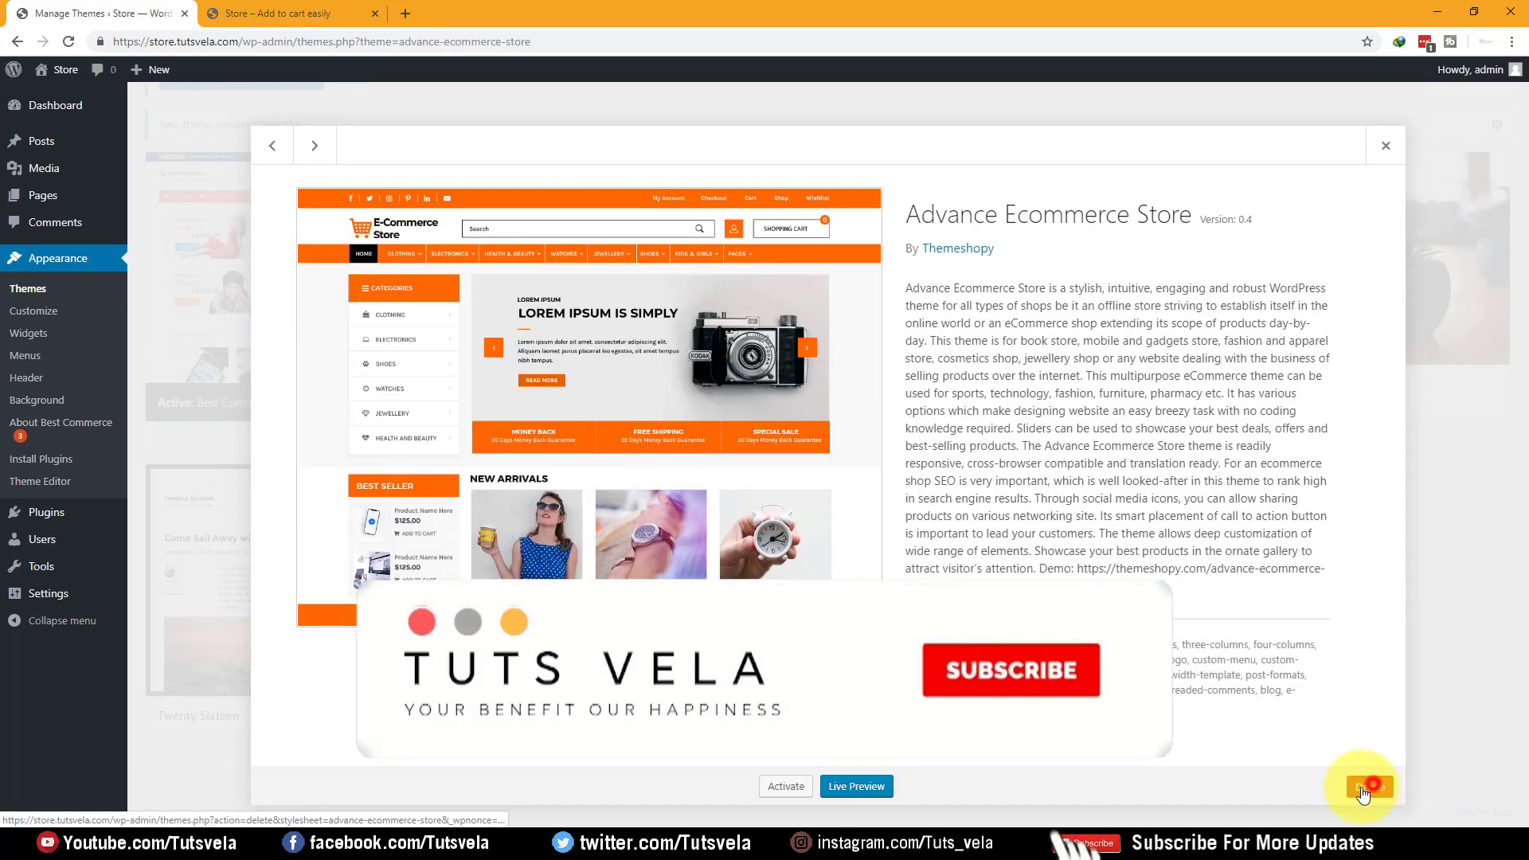
click(1363, 790)
click(839, 160)
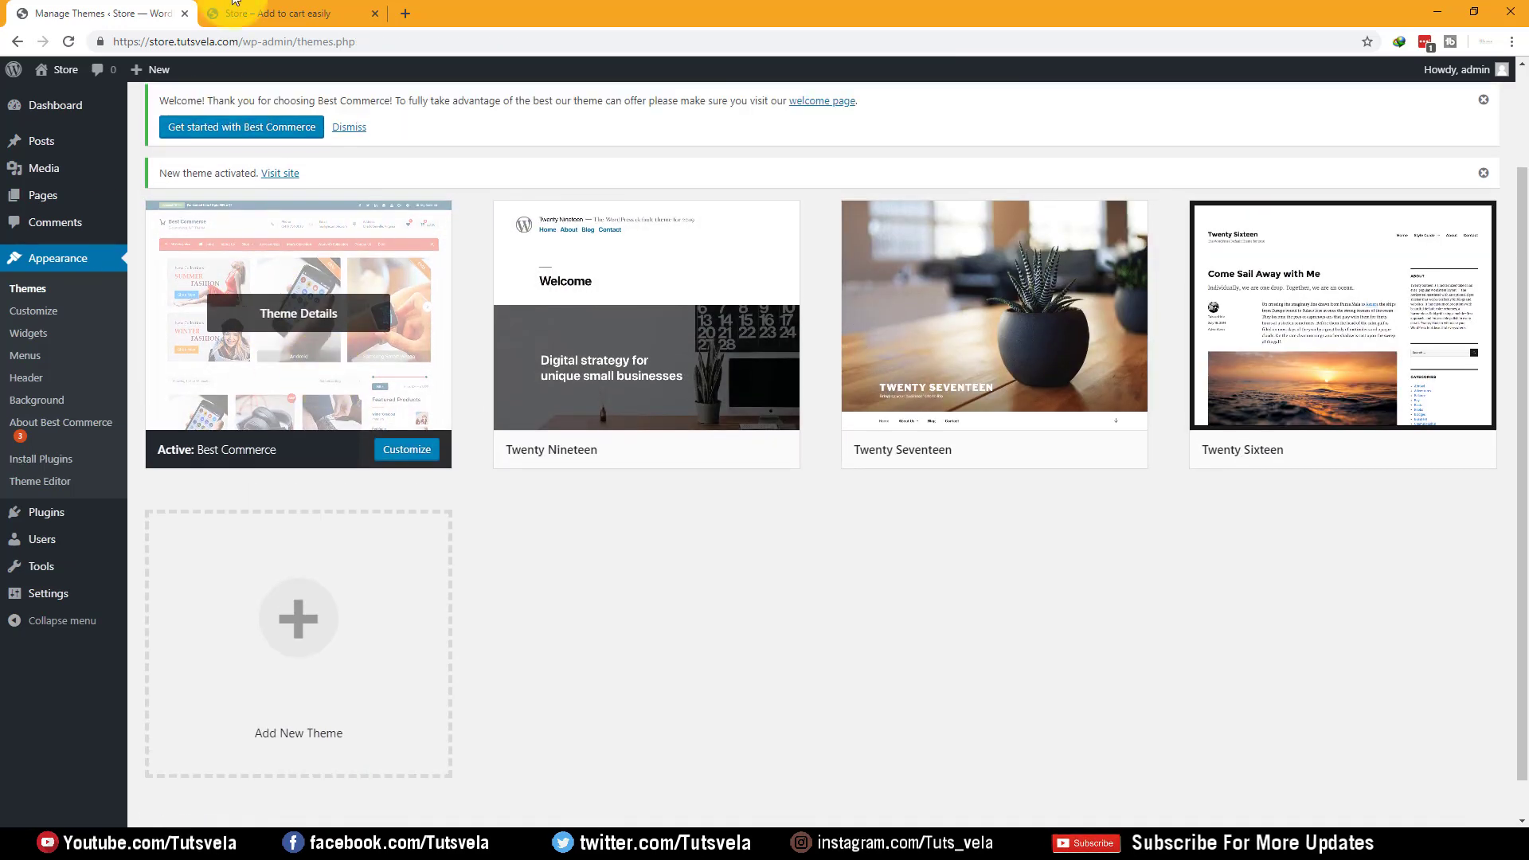
click(235, 4)
click(67, 41)
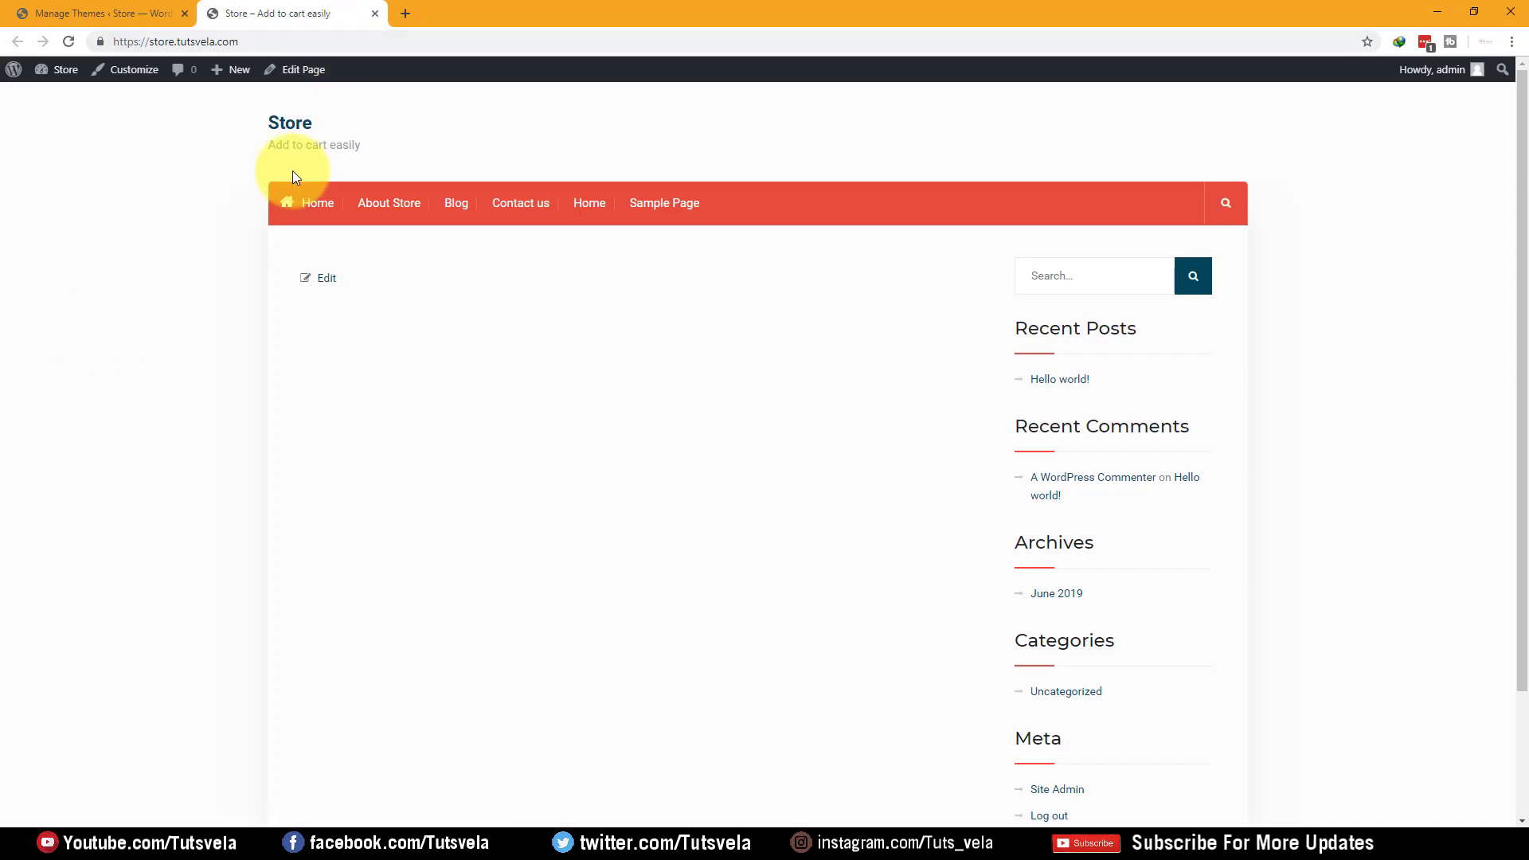
Scroll through the Best Commerce storefront, then return to the Themes admin tab
scroll(1048, 253, down, 2)
scroll(244, 274, up, 2)
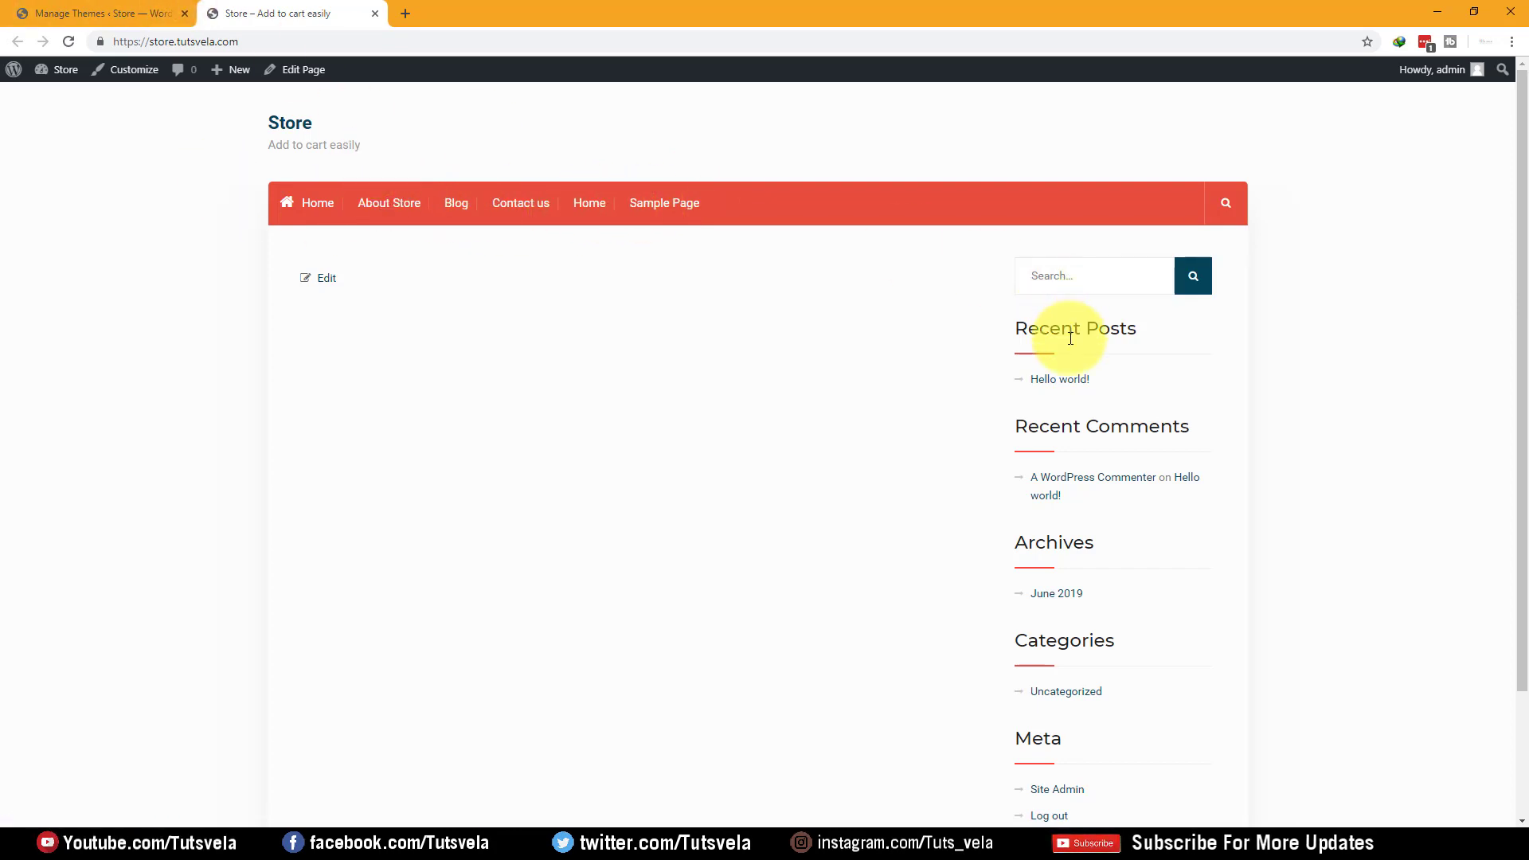
scroll(586, 318, down, 2)
scroll(430, 336, up, 2)
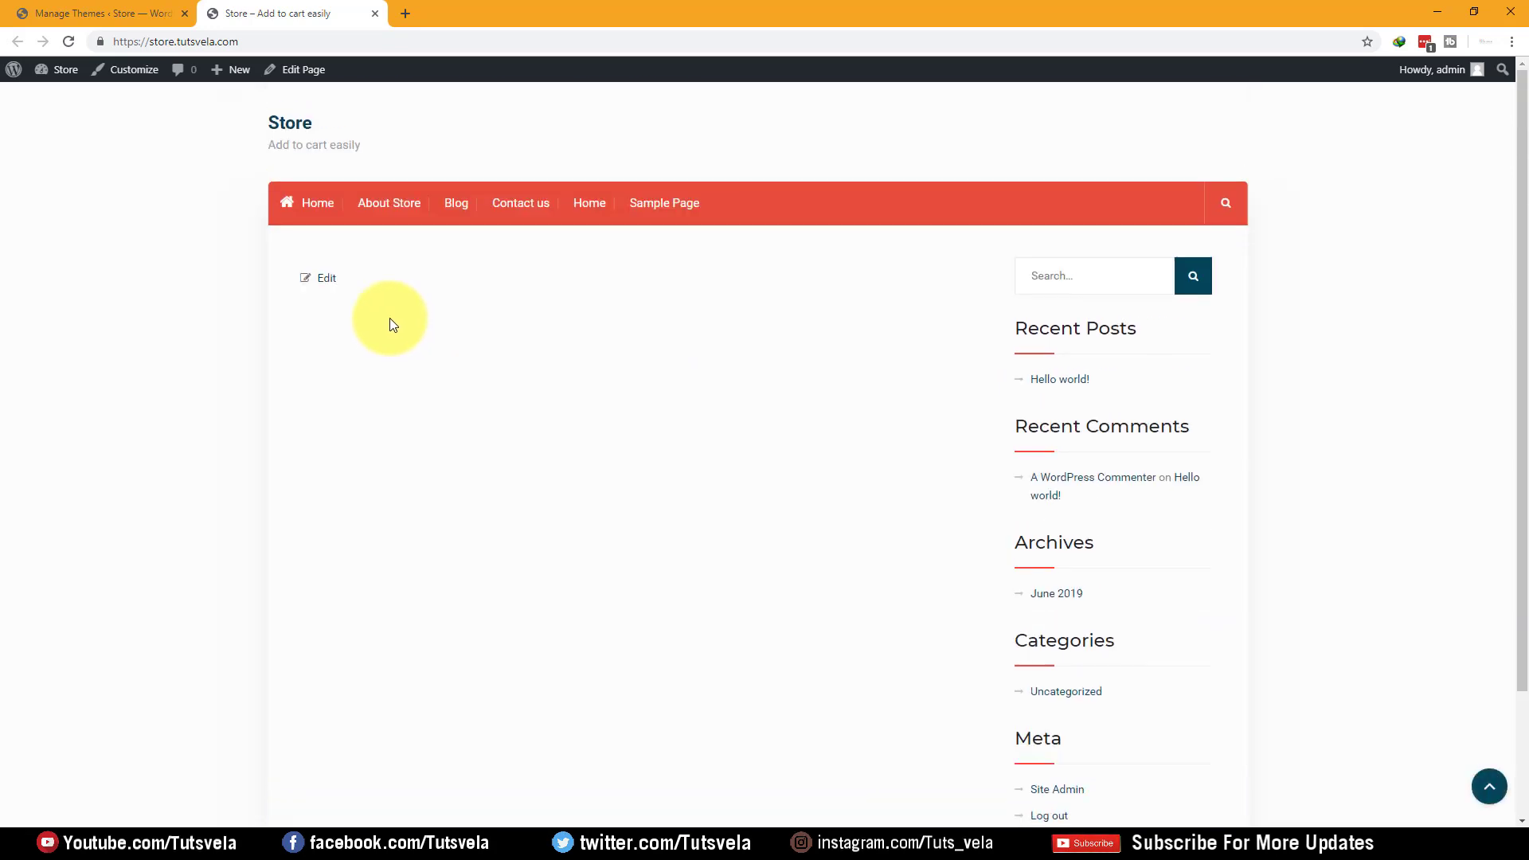
click(50, 11)
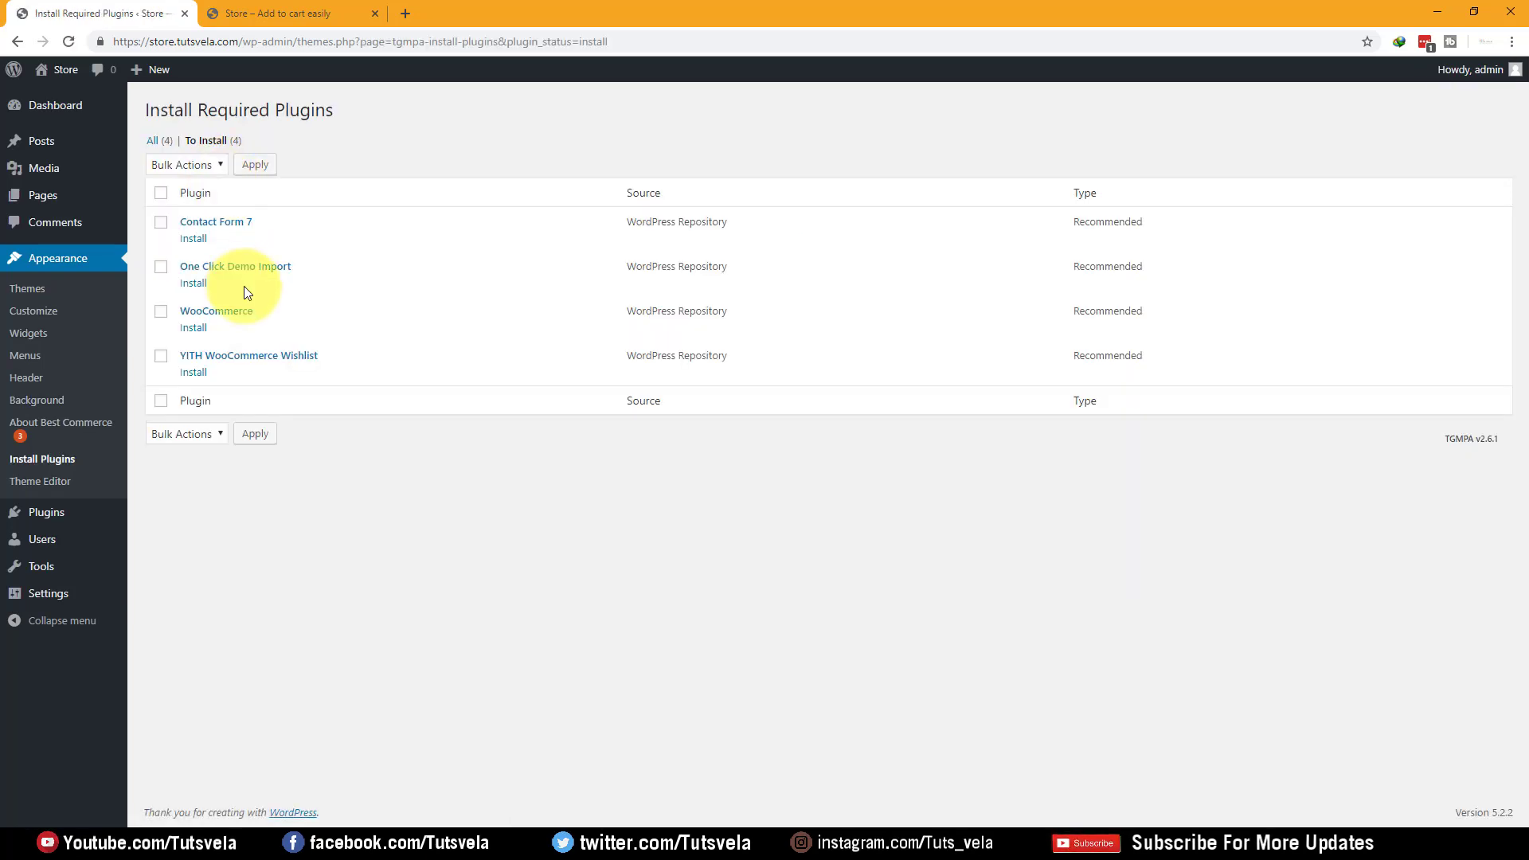
Select Contact Form 7, One Click Demo Import, WooCommerce and YITH WooCommerce Wishlist and apply the bulk Install action
click(161, 194)
click(185, 164)
click(179, 174)
click(255, 164)
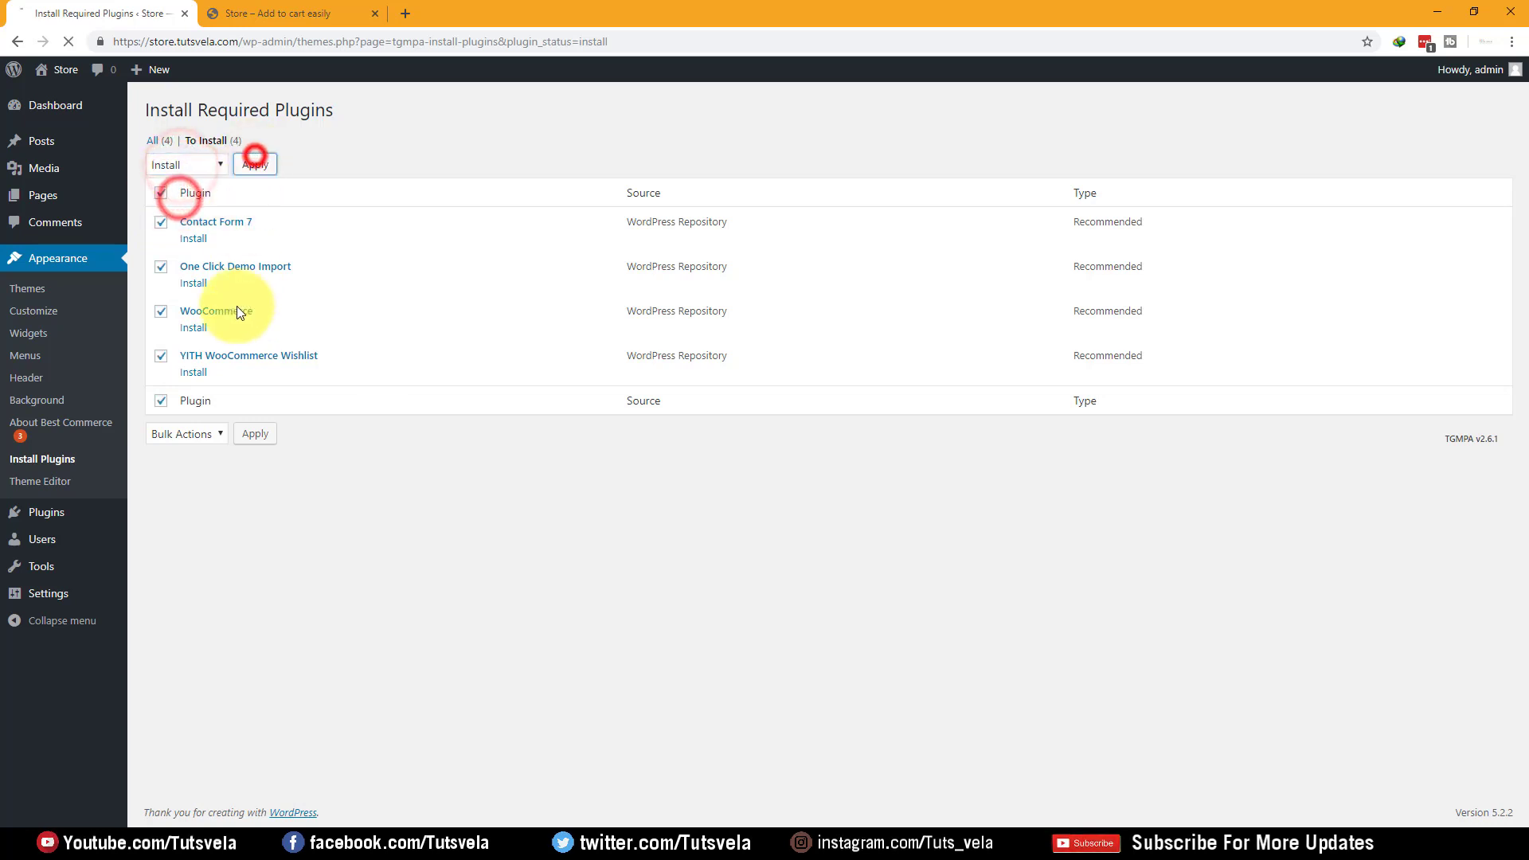
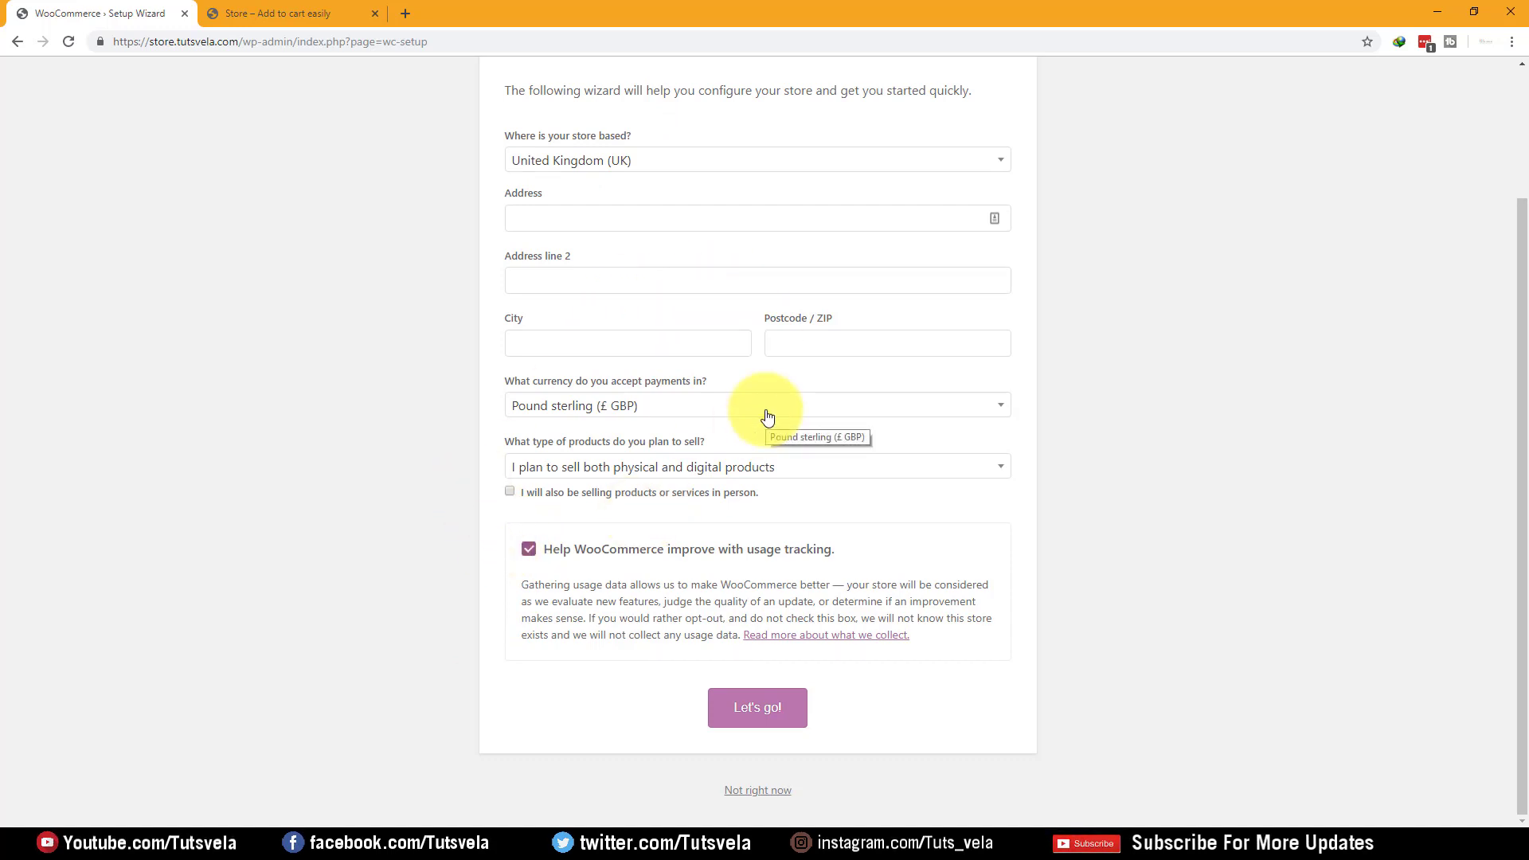
Choose Pakistan as the store country in the setup wizard
scroll(637, 414, up, 2)
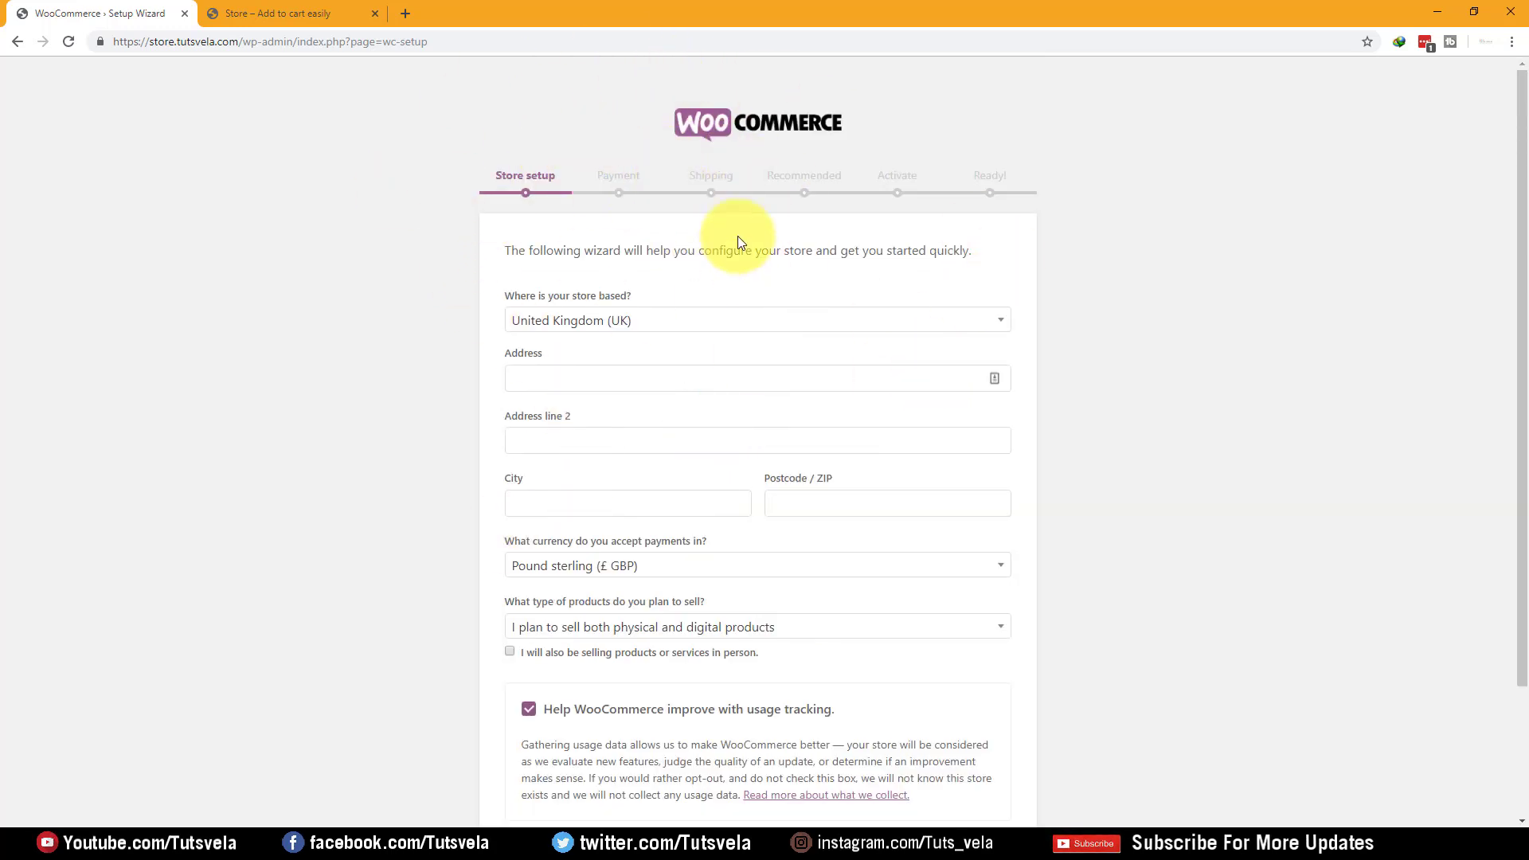
scroll(727, 246, down, 2)
scroll(589, 239, up, 2)
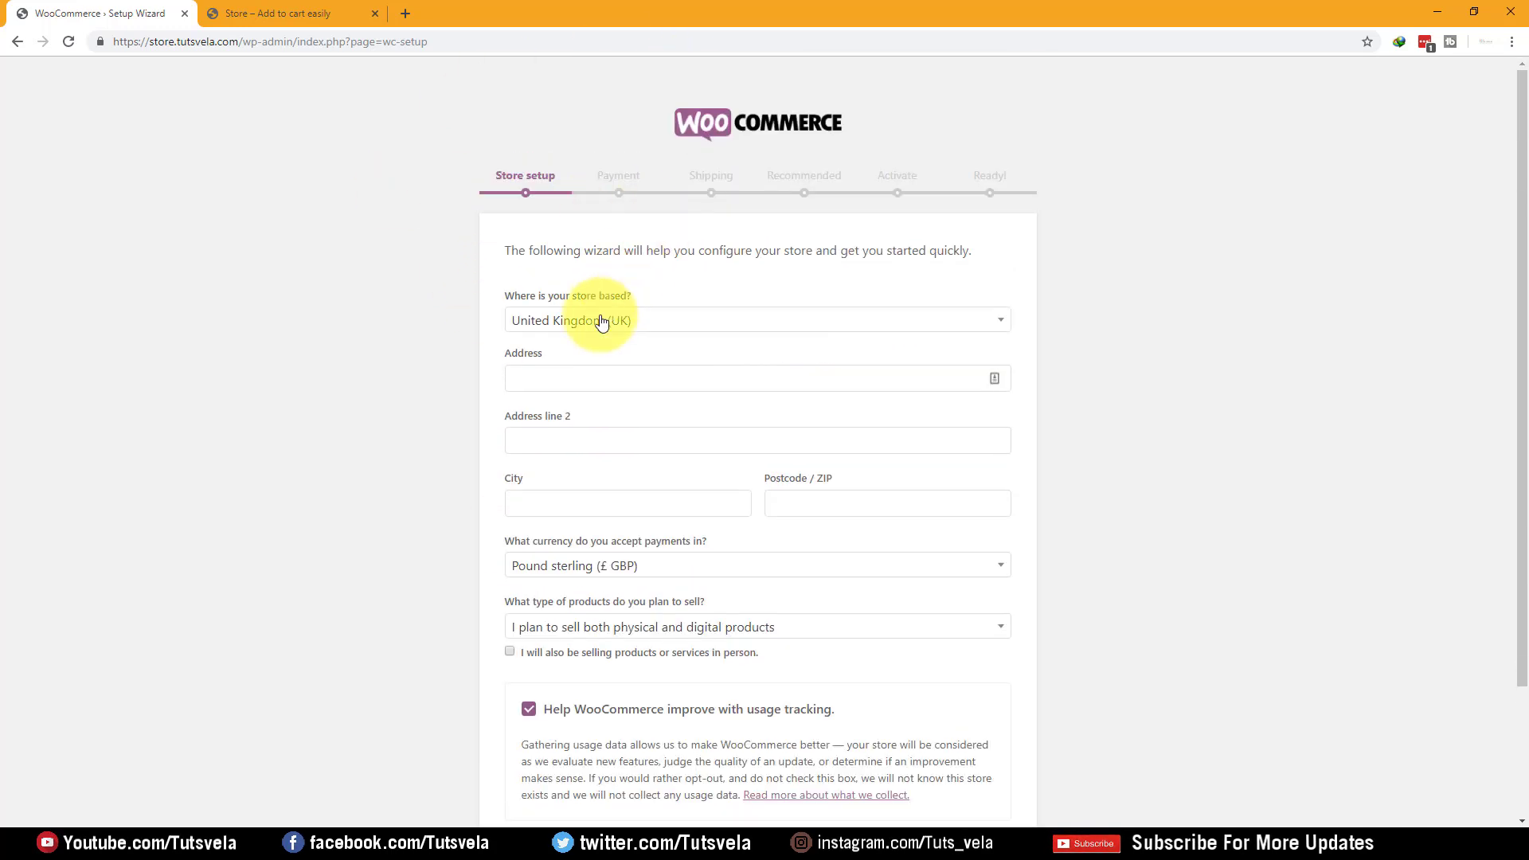
click(685, 328)
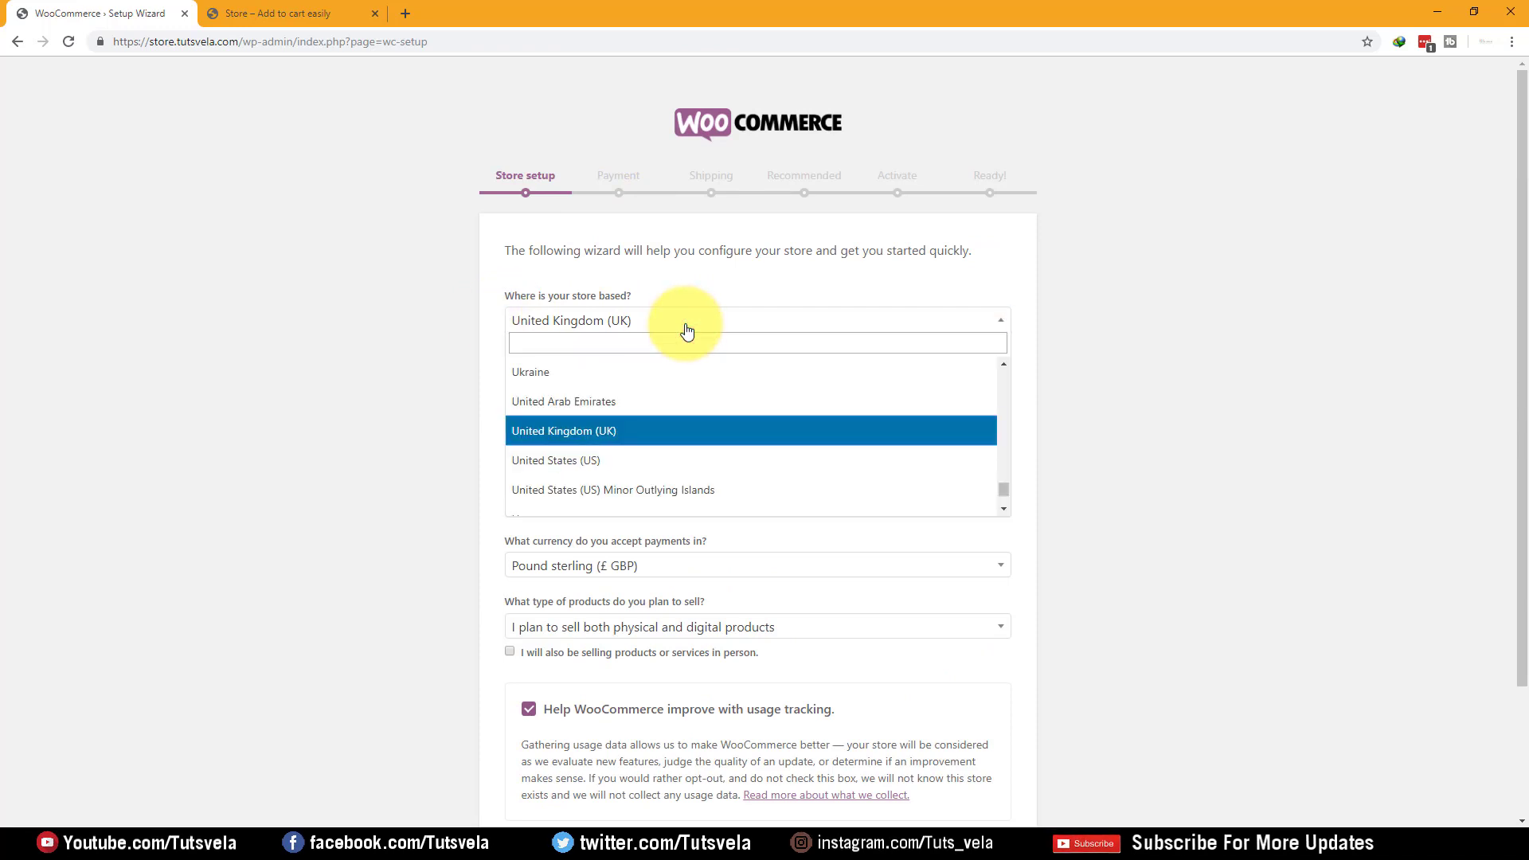
text(pak)
key(Return)
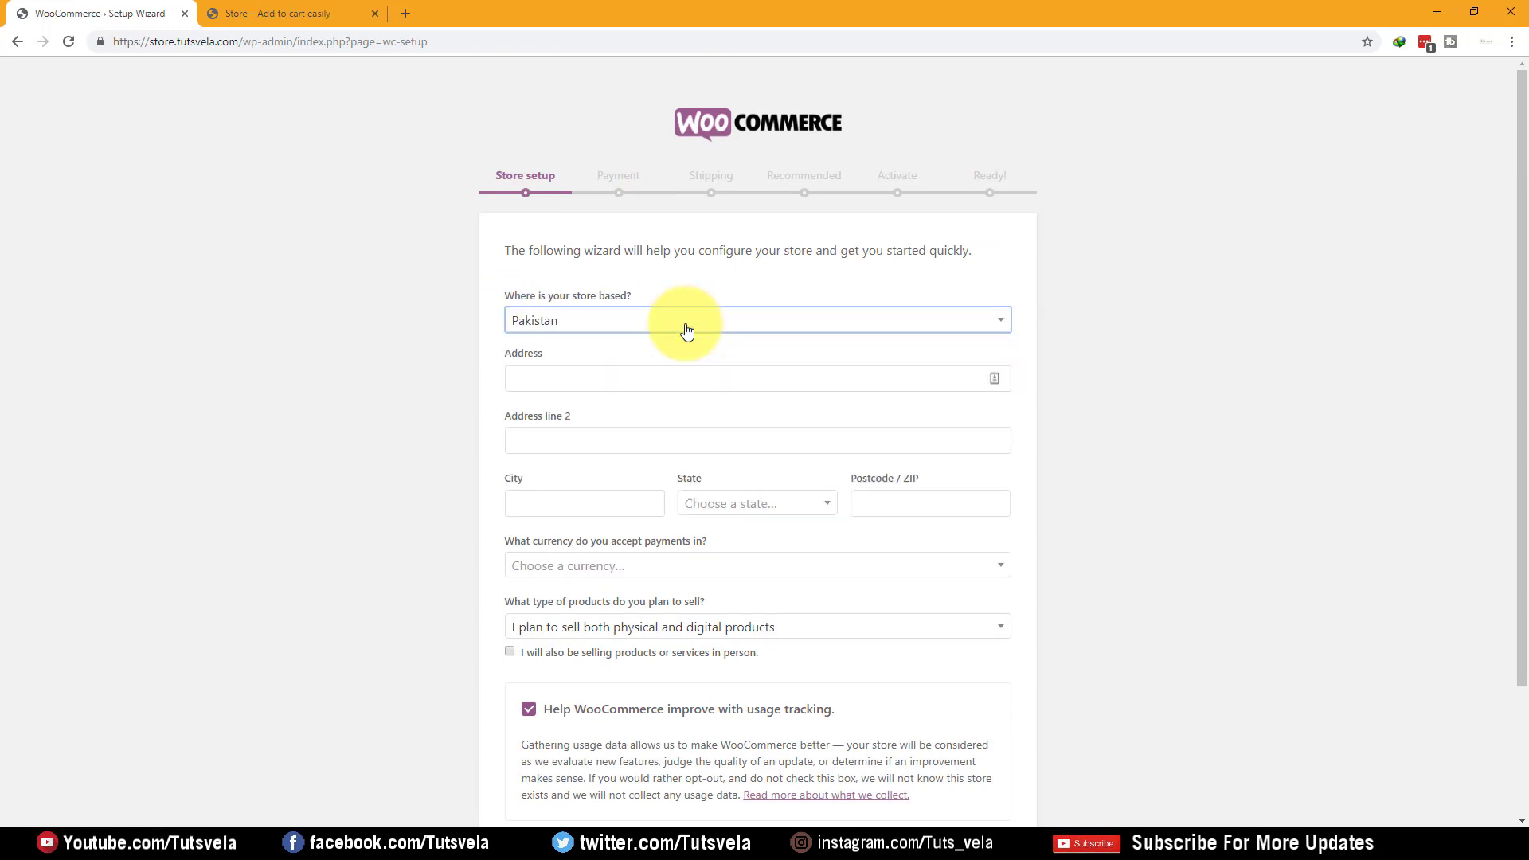
drag(635, 296, 484, 289)
click(451, 331)
Enter the street address and city, choose Punjab as the state, and enter postcode 54000
click(720, 390)
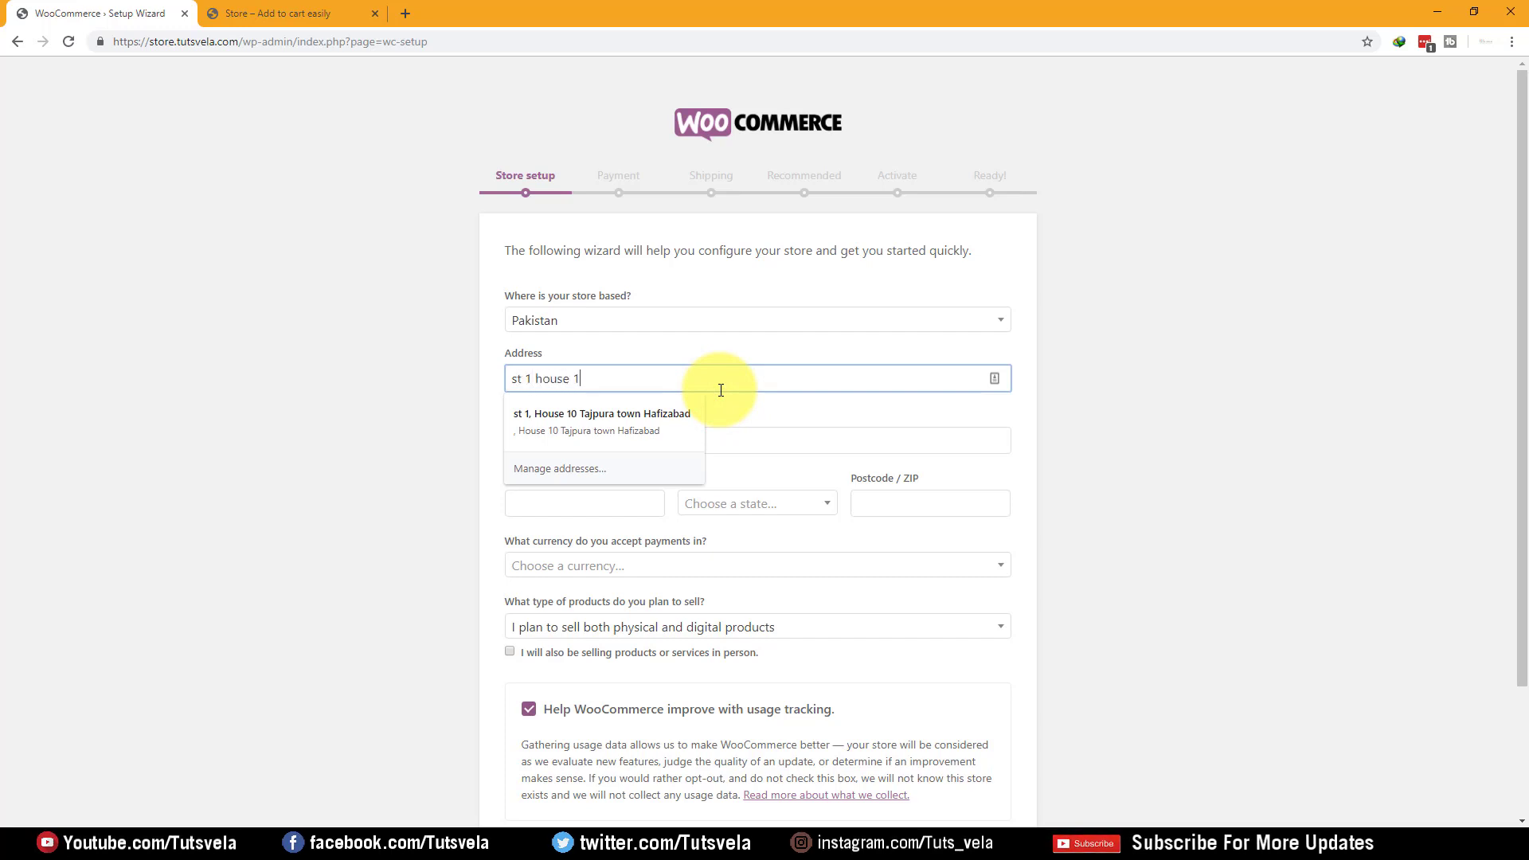
key(Tab)
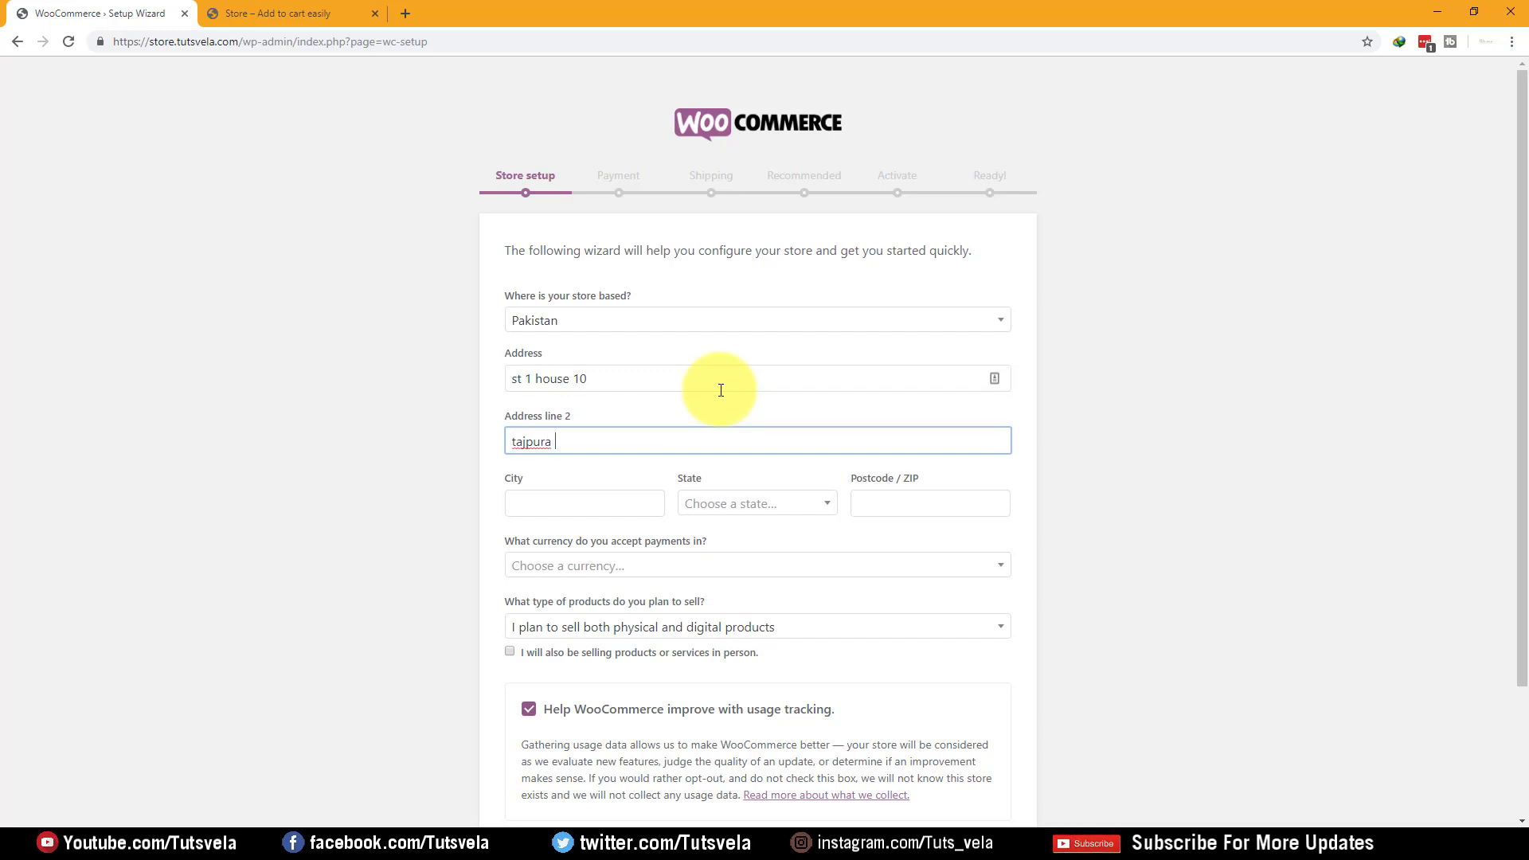
key(Tab)
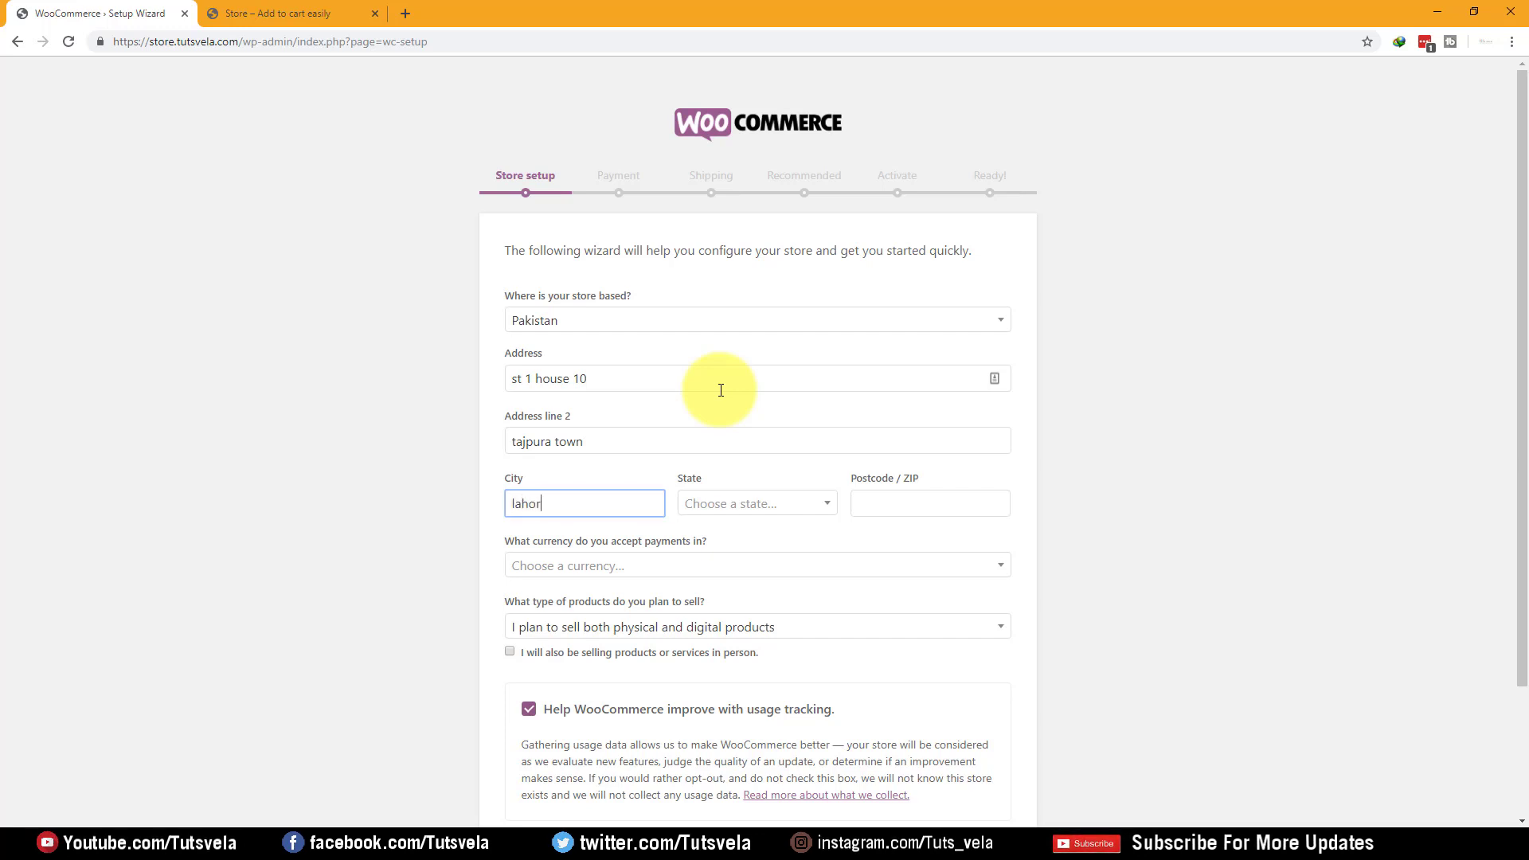
key(Tab)
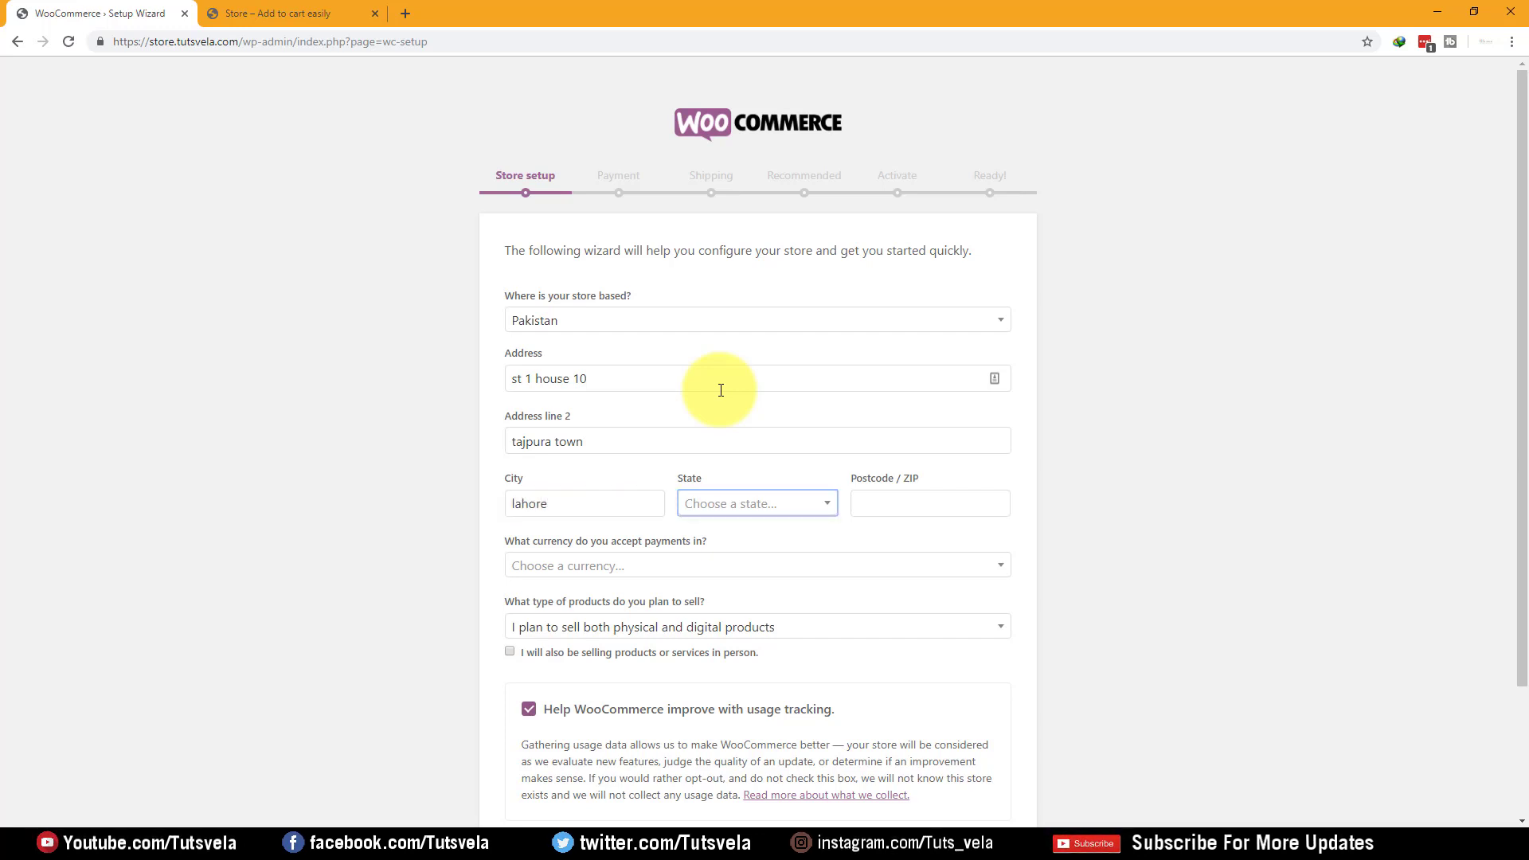
text(pun)
key(Return)
key(Tab)
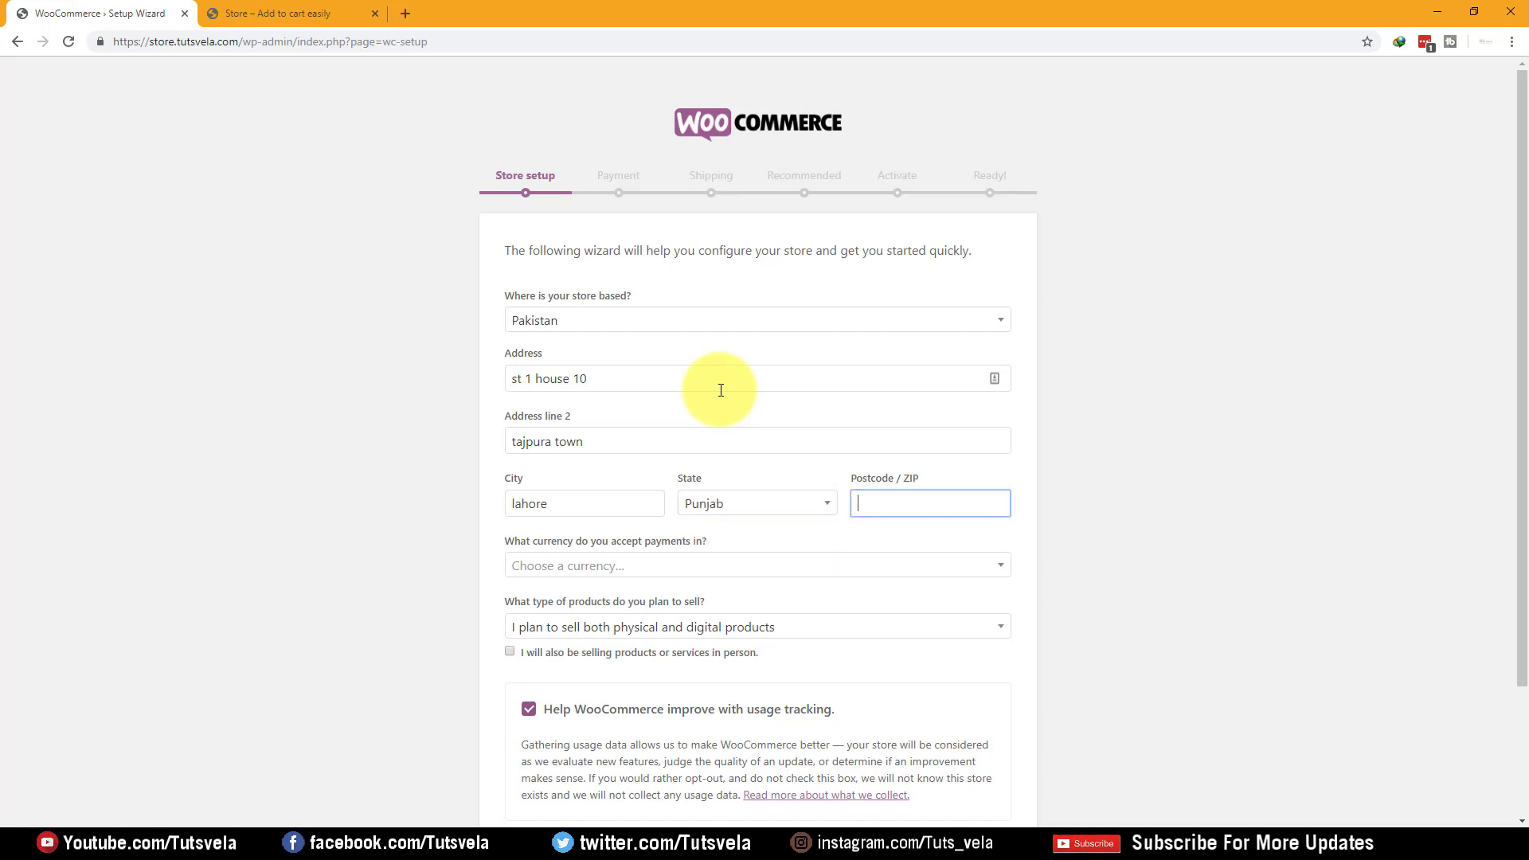
text(54000)
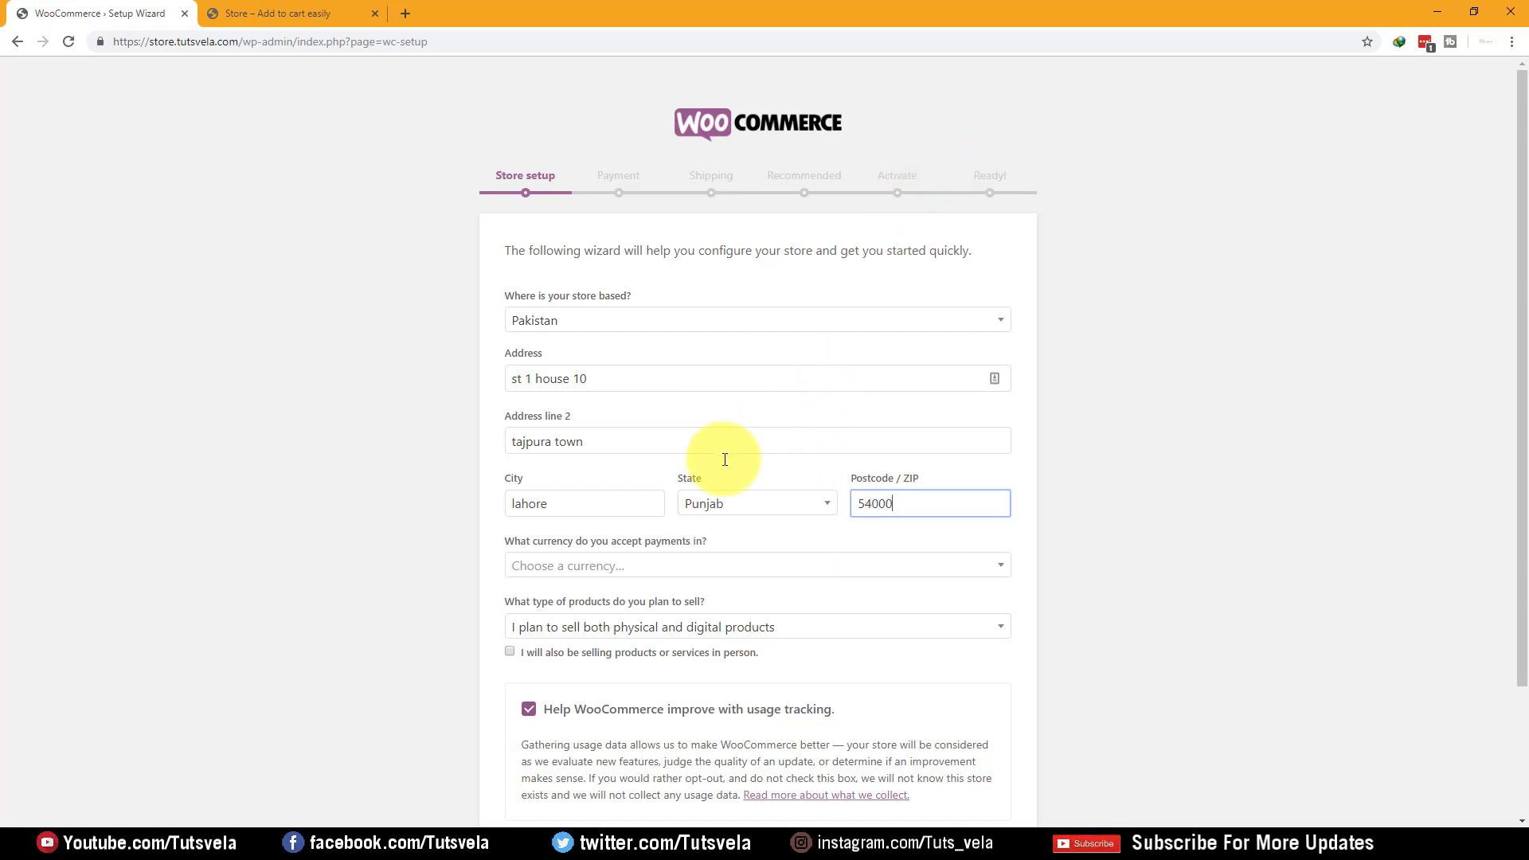
drag(504, 540, 663, 555)
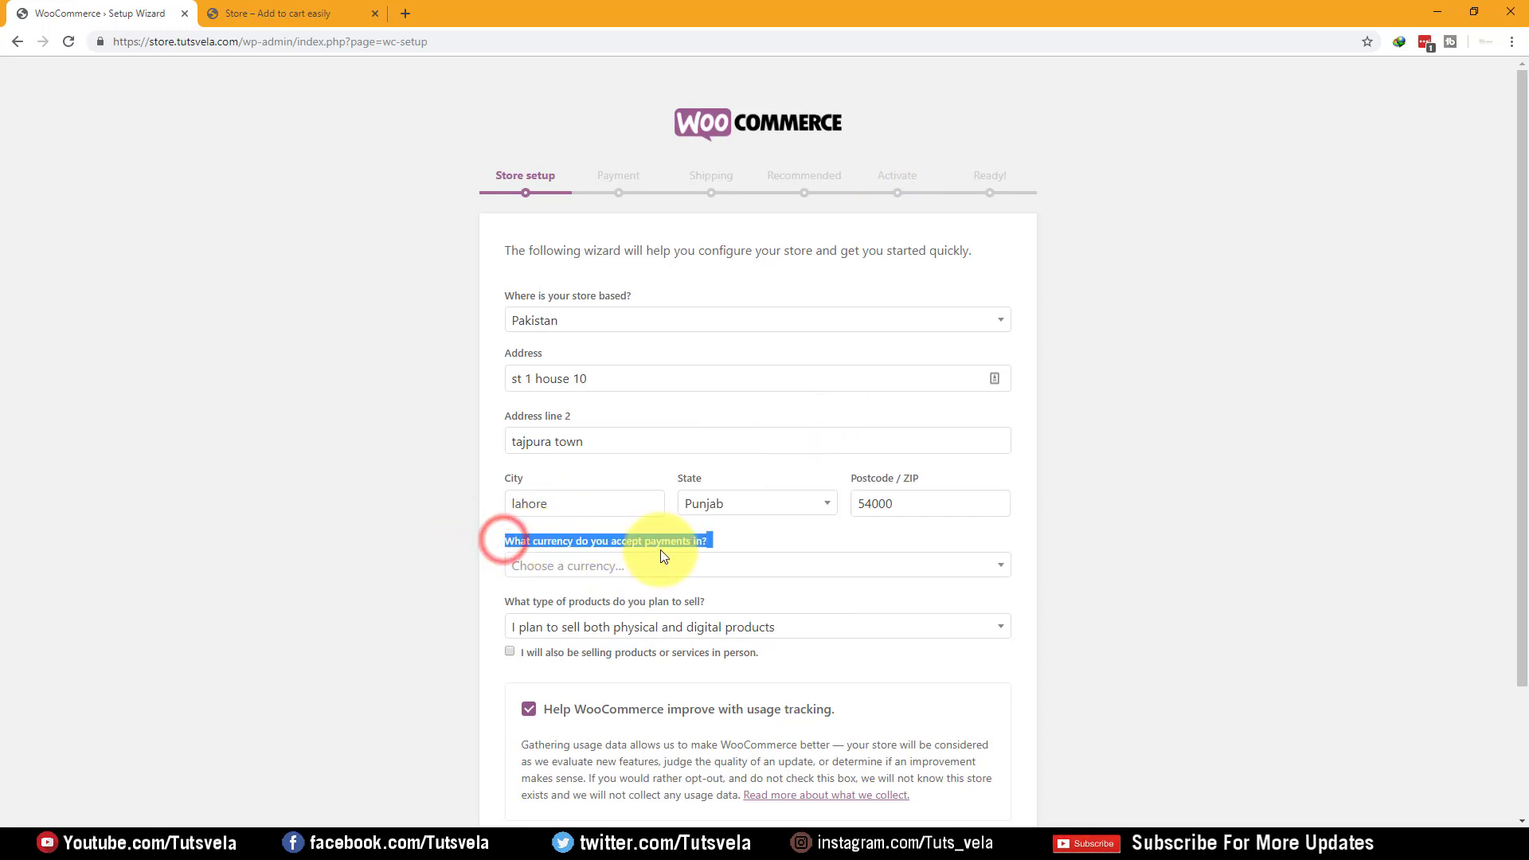
Select Pakistani rupee as the store currency
click(744, 565)
click(697, 592)
text(paki)
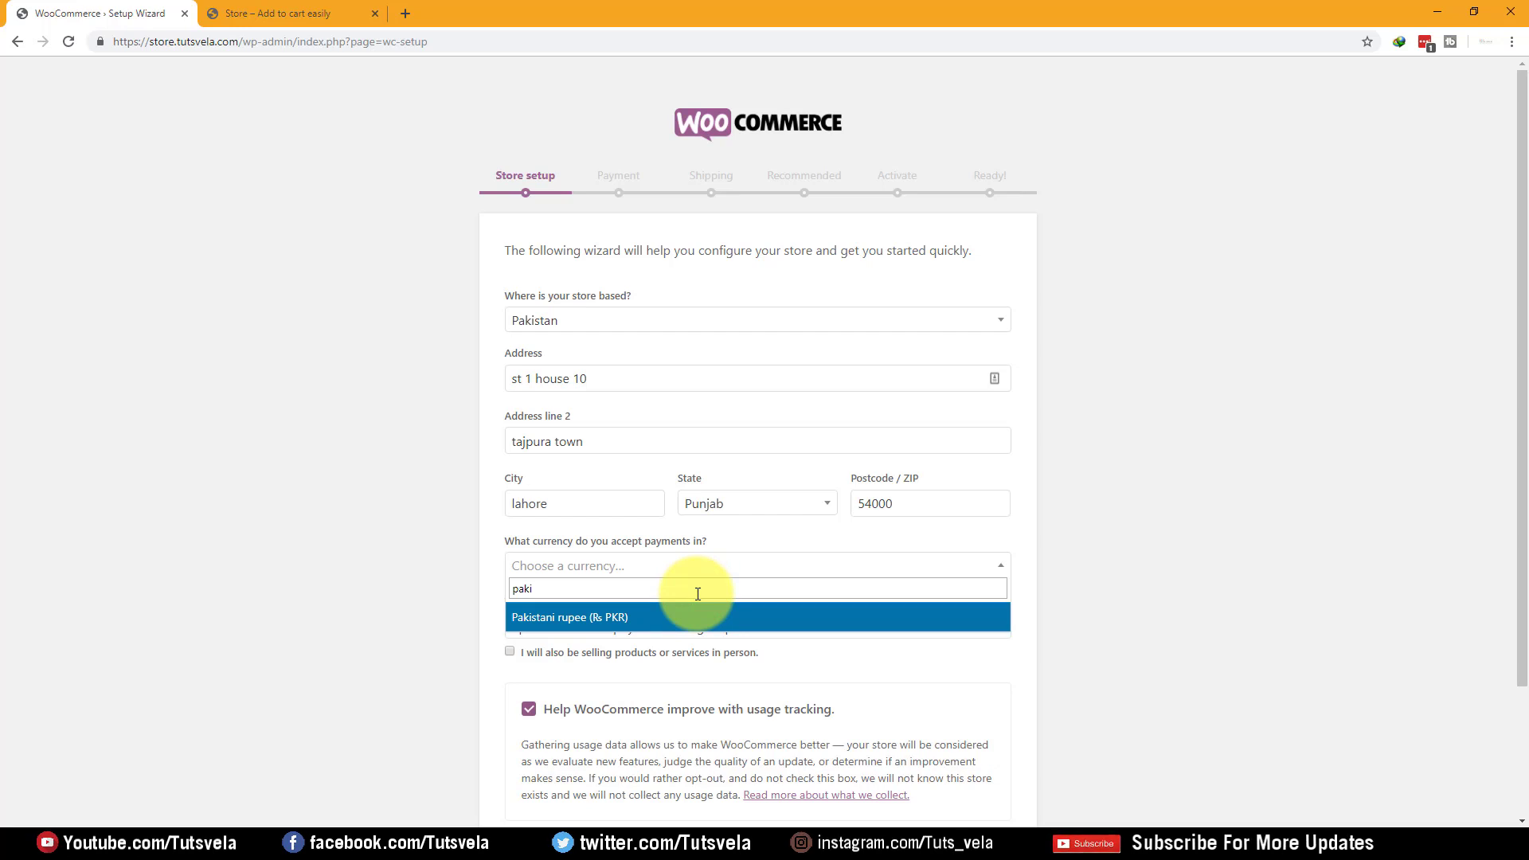
key(Return)
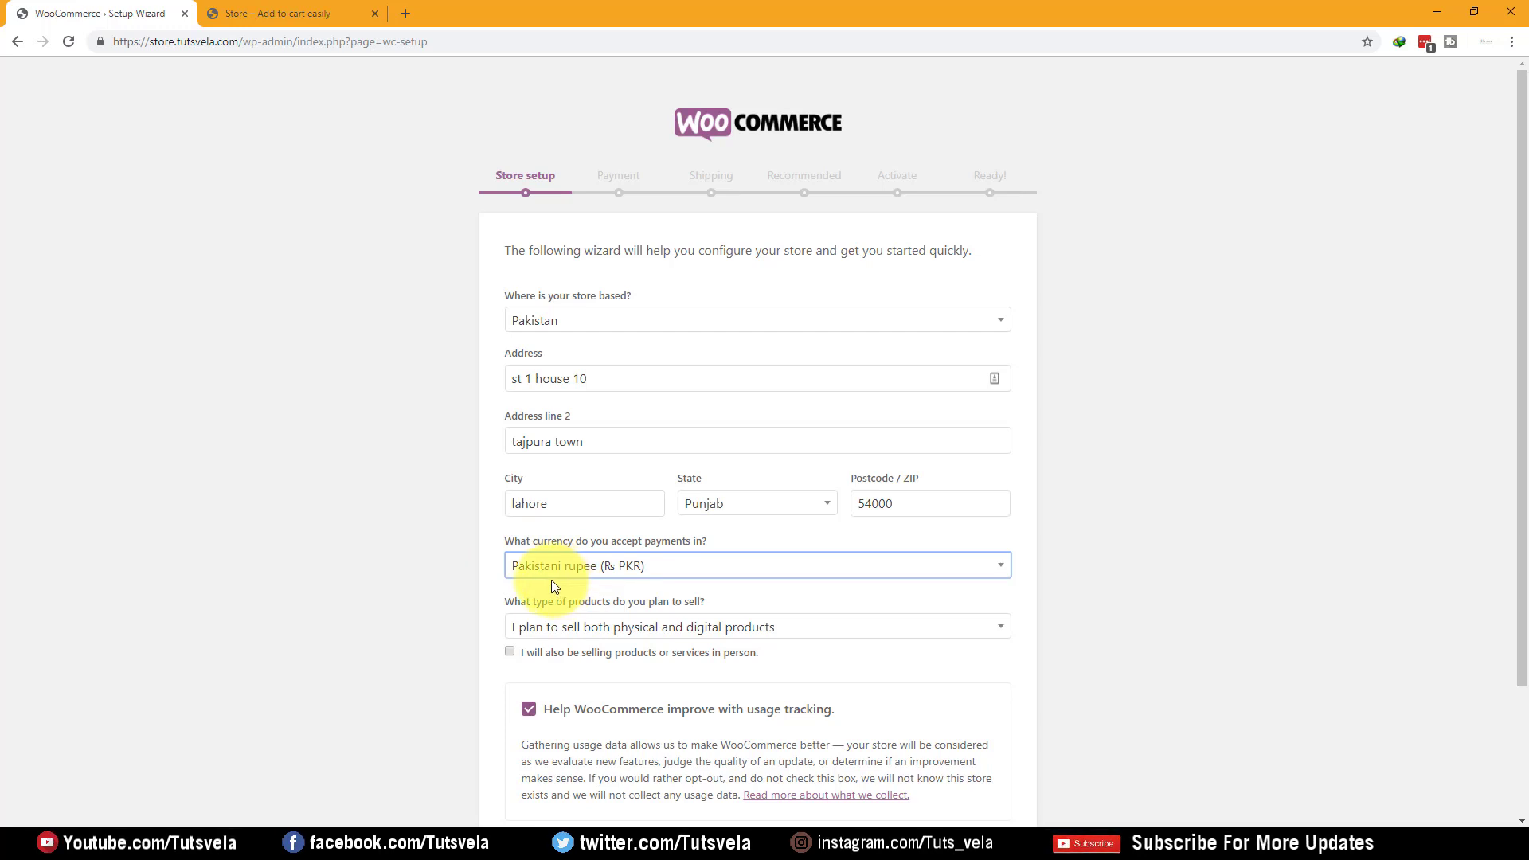
Keep both physical and digital products, leave in-person selling unticked, and submit store details
scroll(465, 550, down, 2)
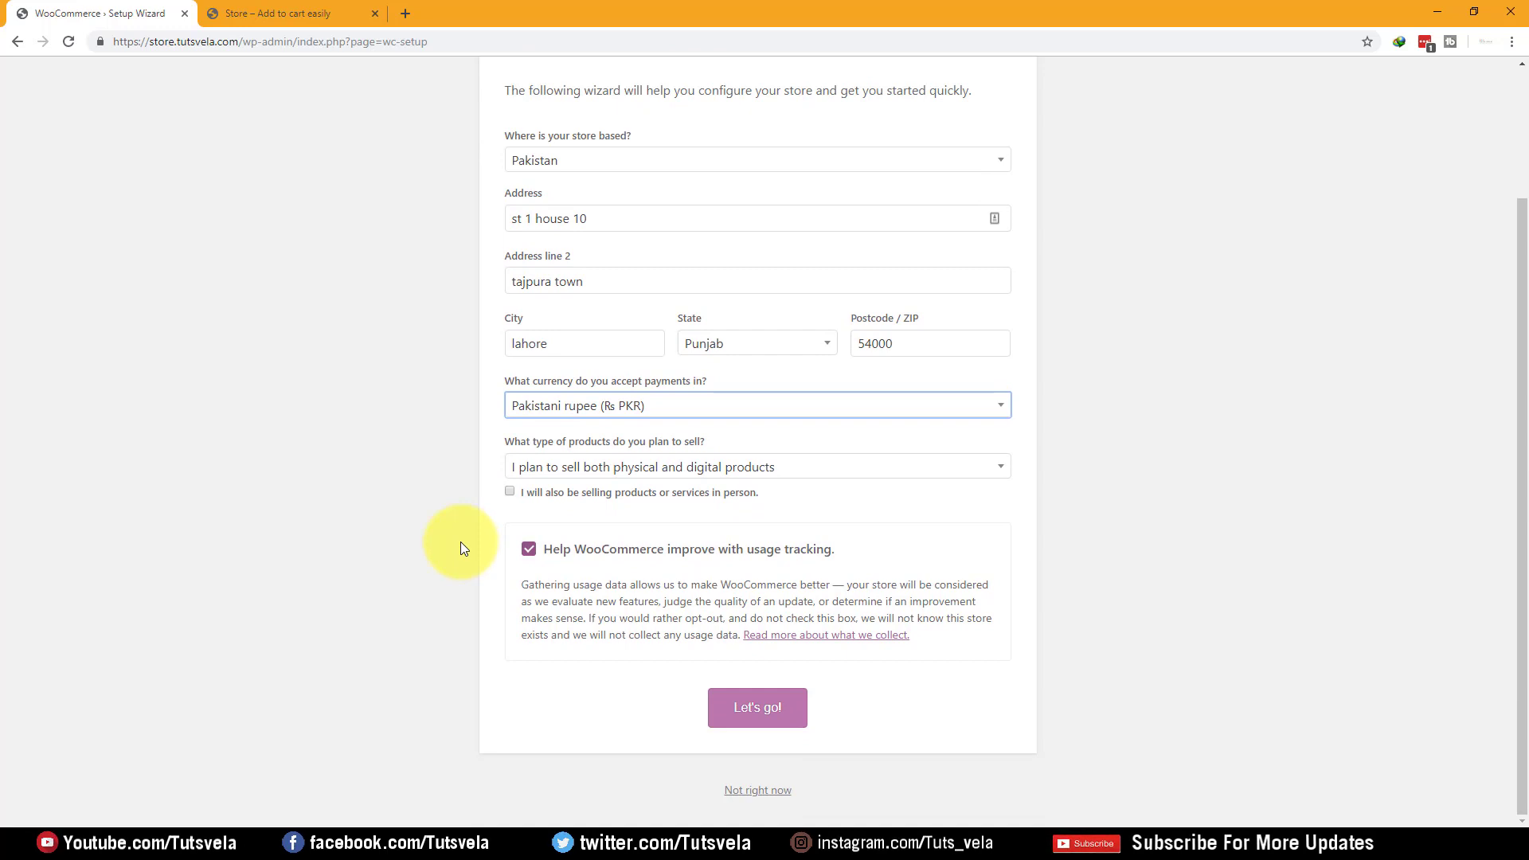
drag(503, 441, 741, 443)
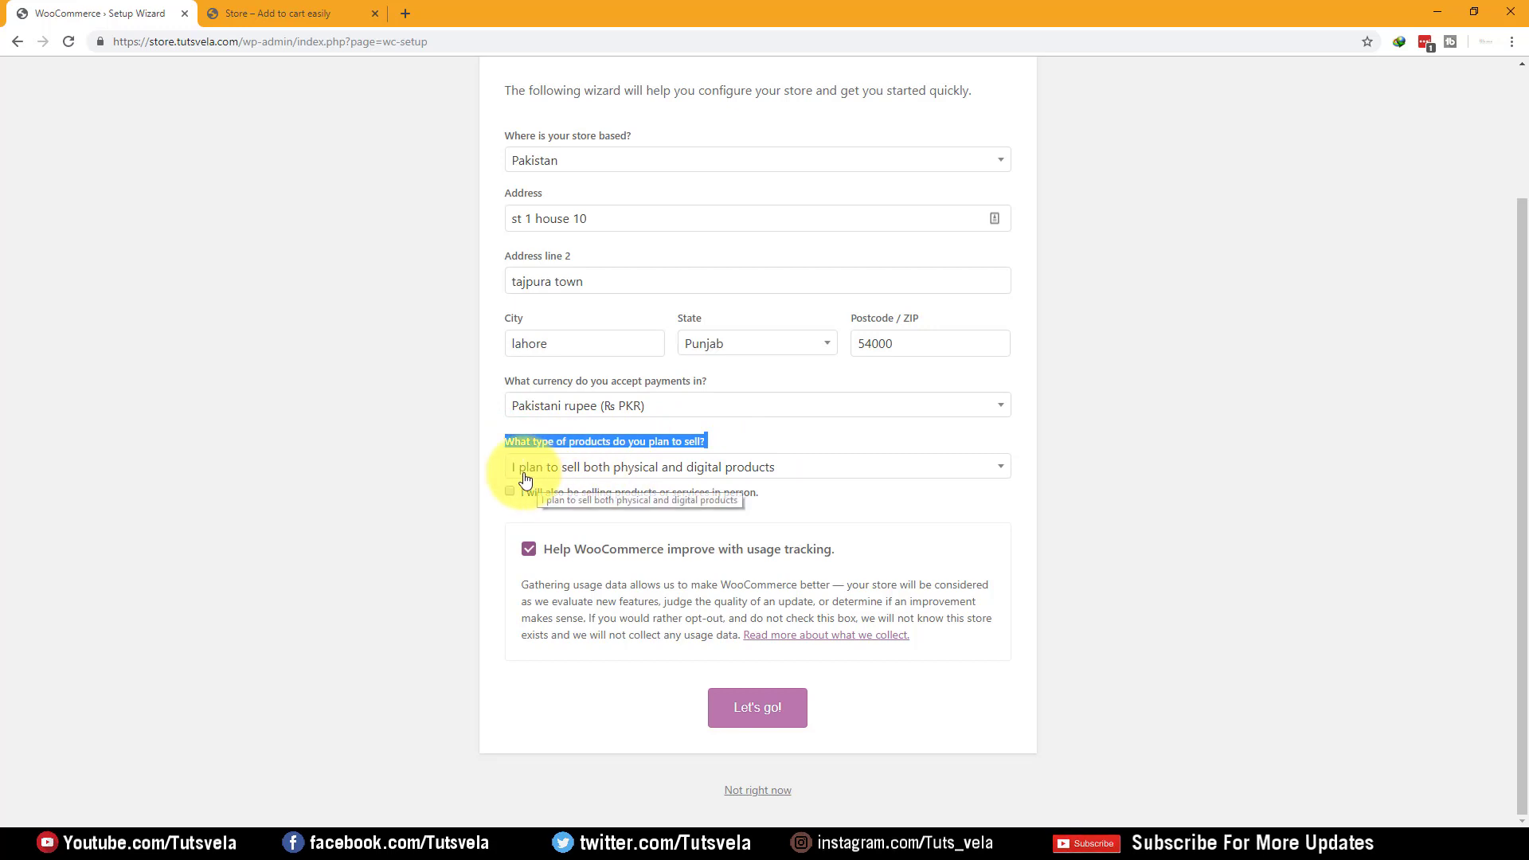
click(681, 476)
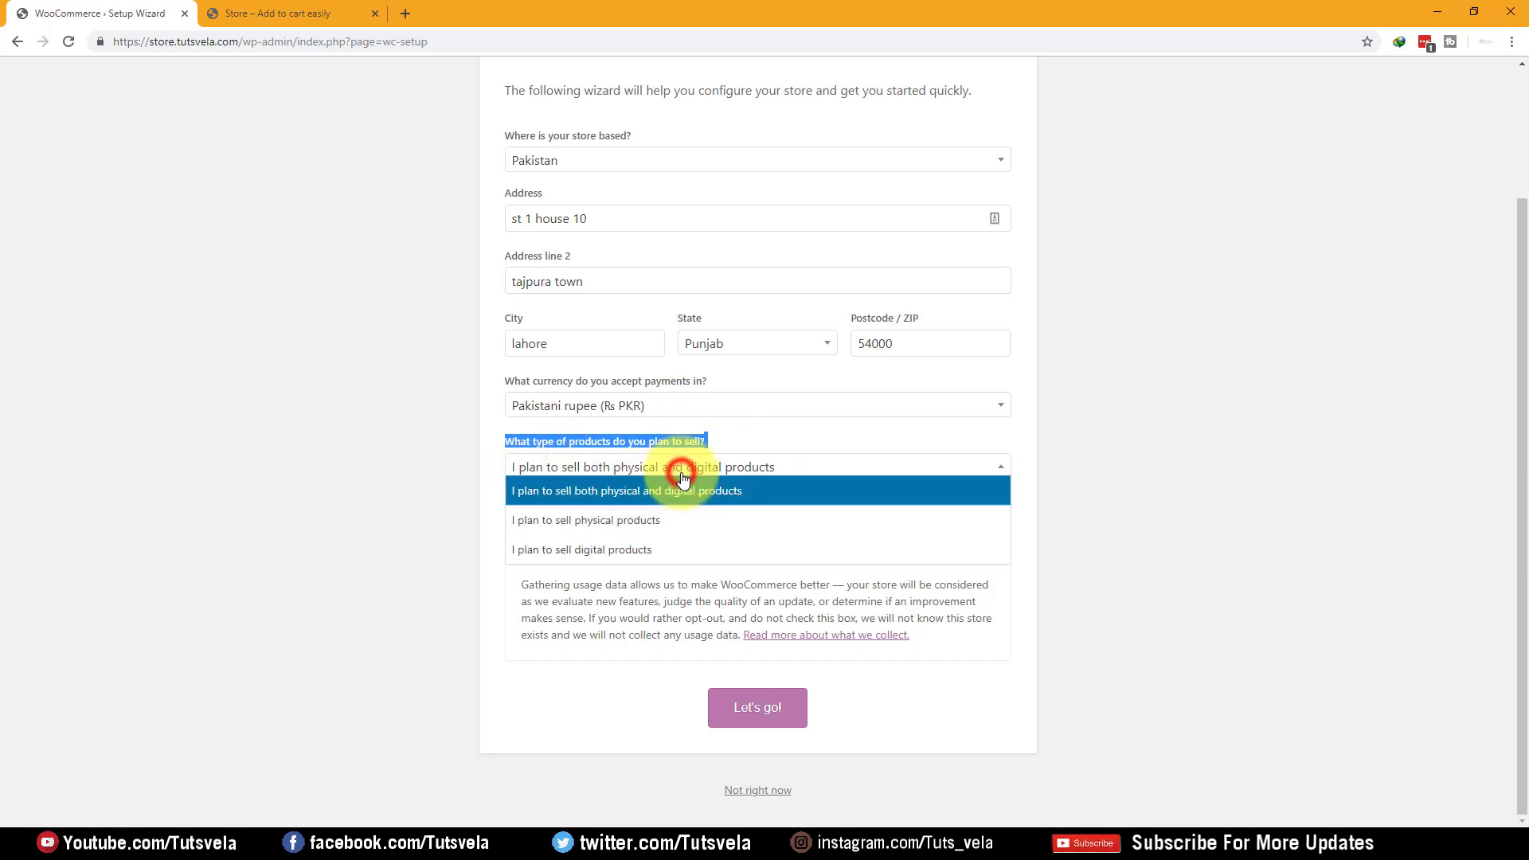
click(608, 488)
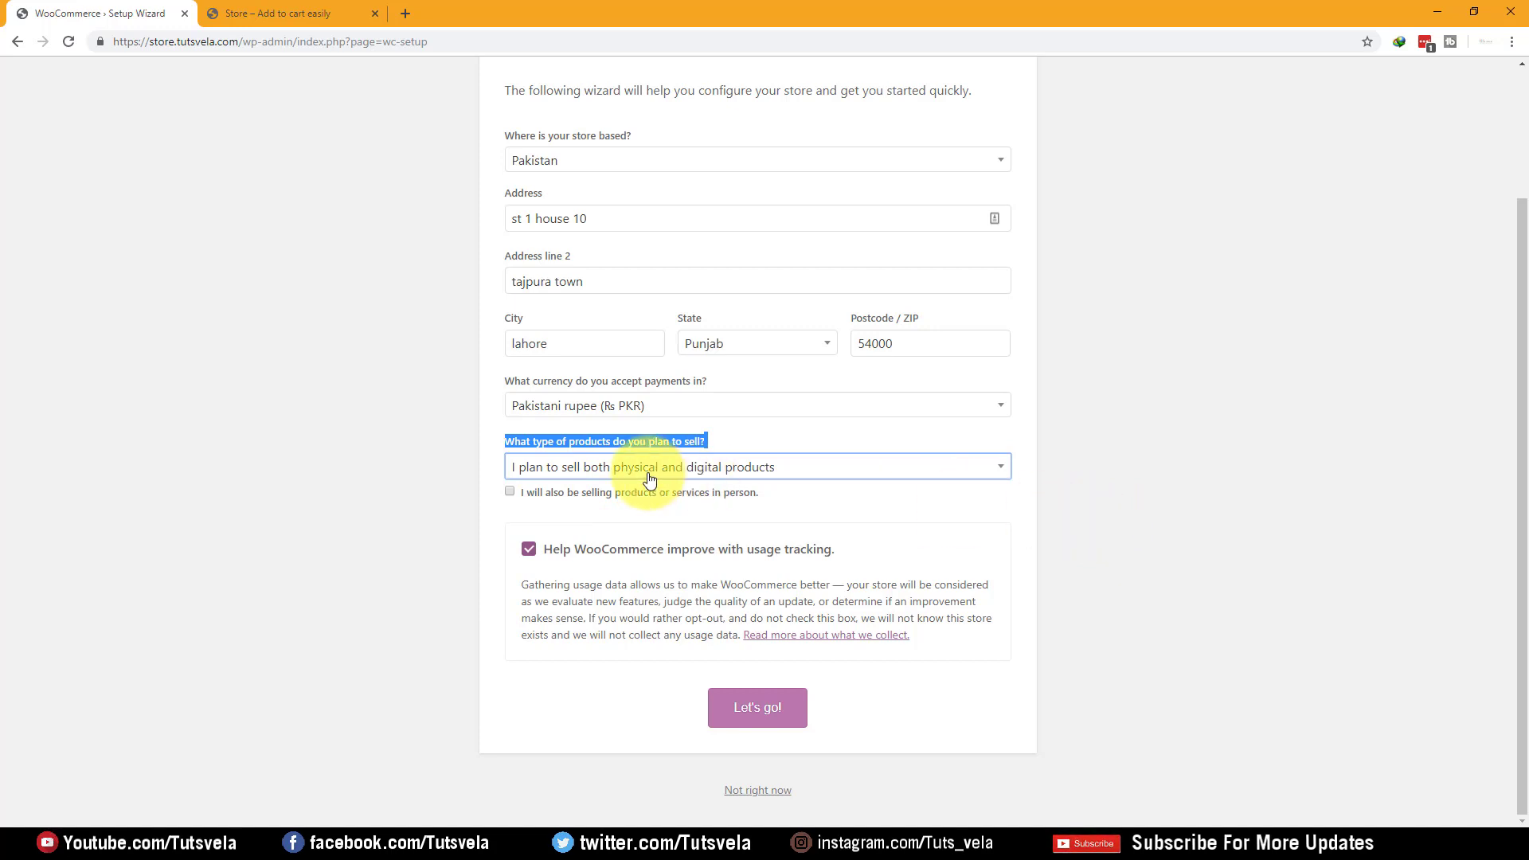
drag(525, 492, 794, 505)
click(793, 503)
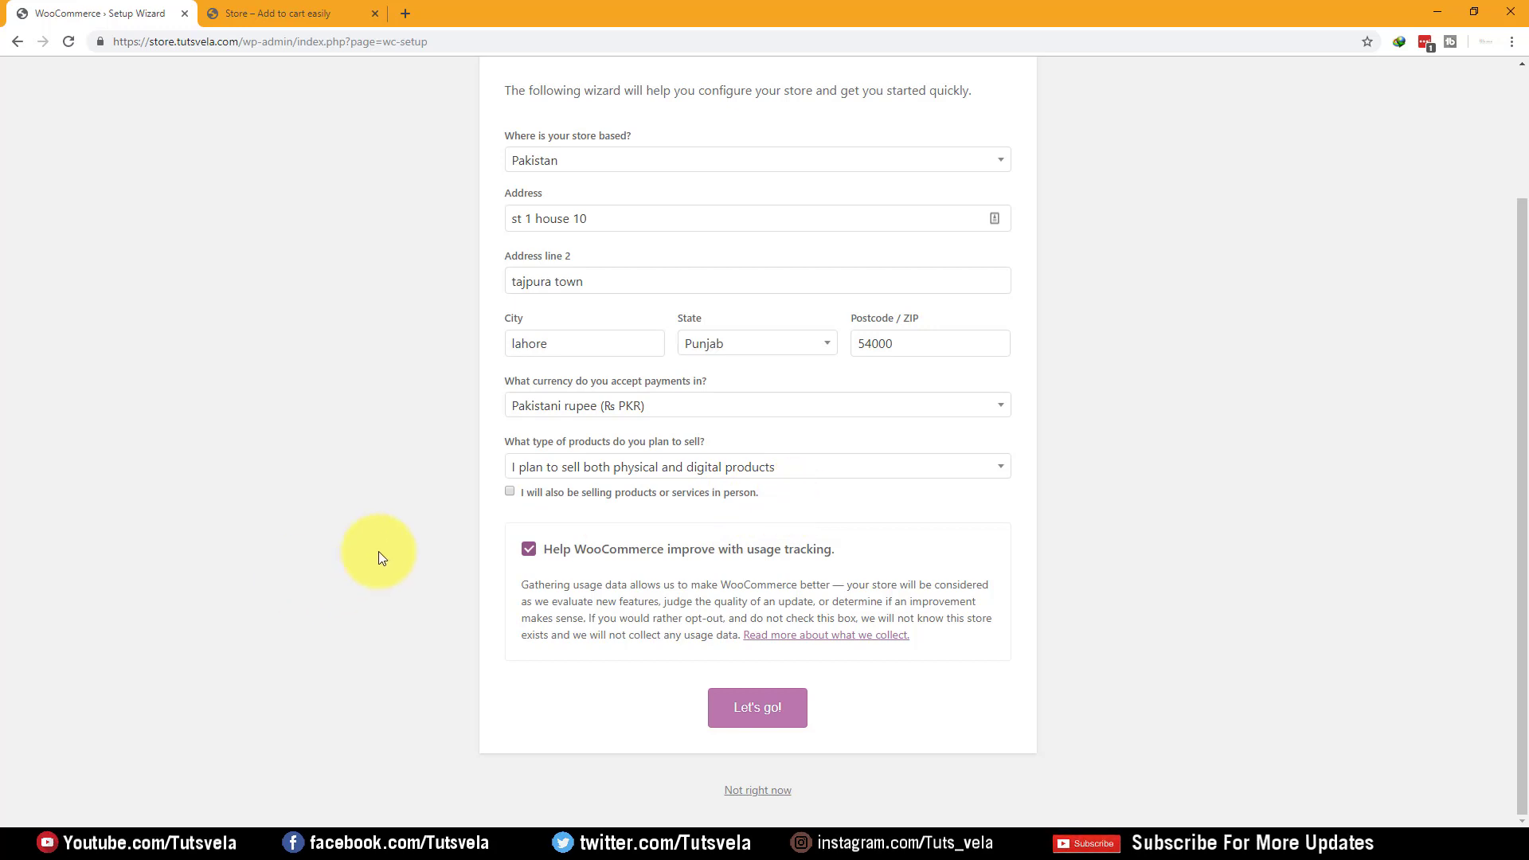
click(536, 495)
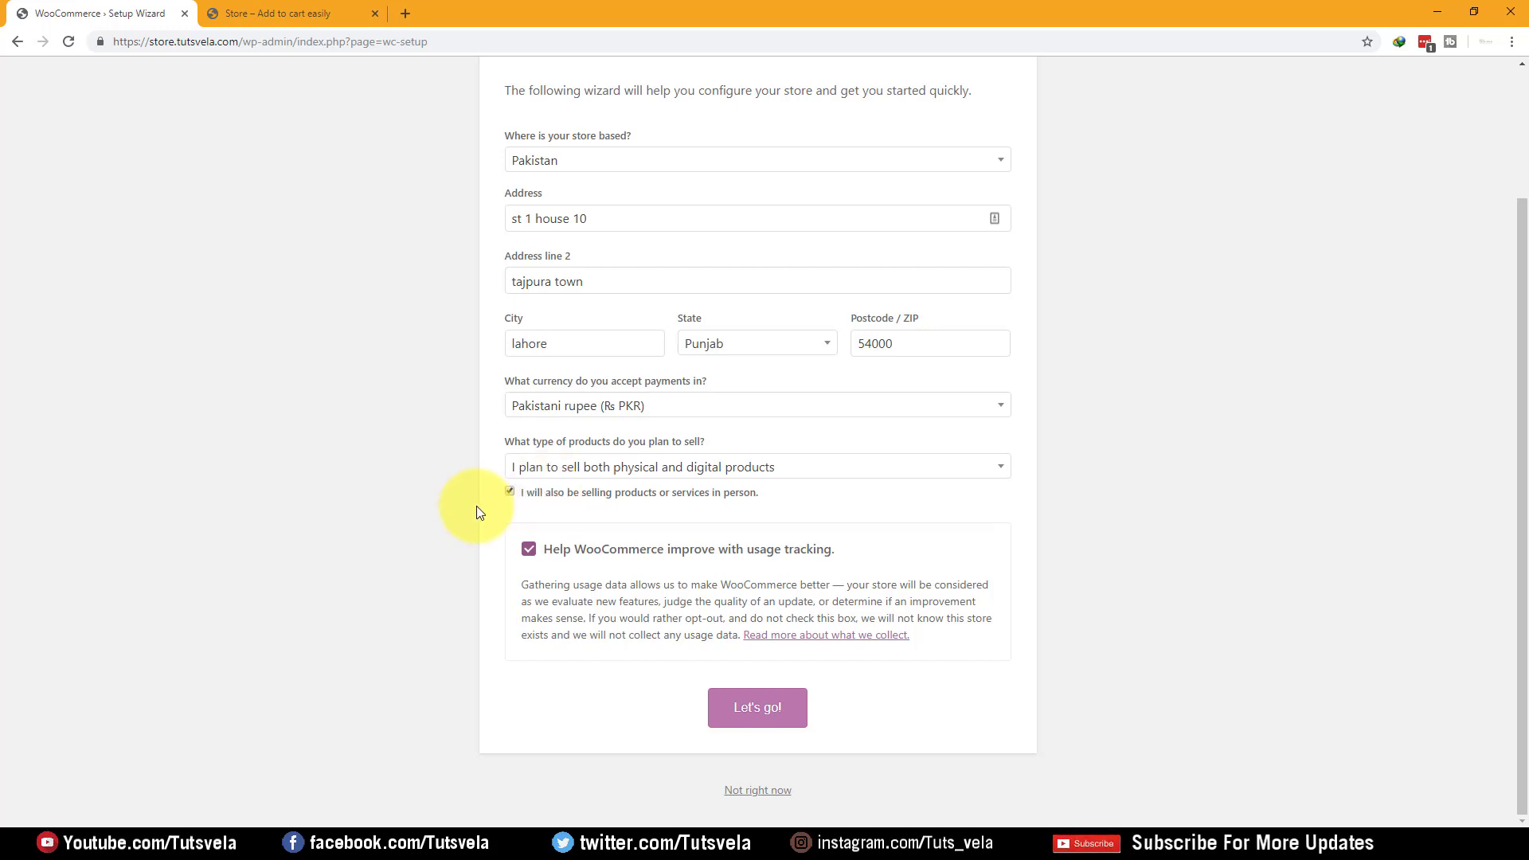
click(509, 491)
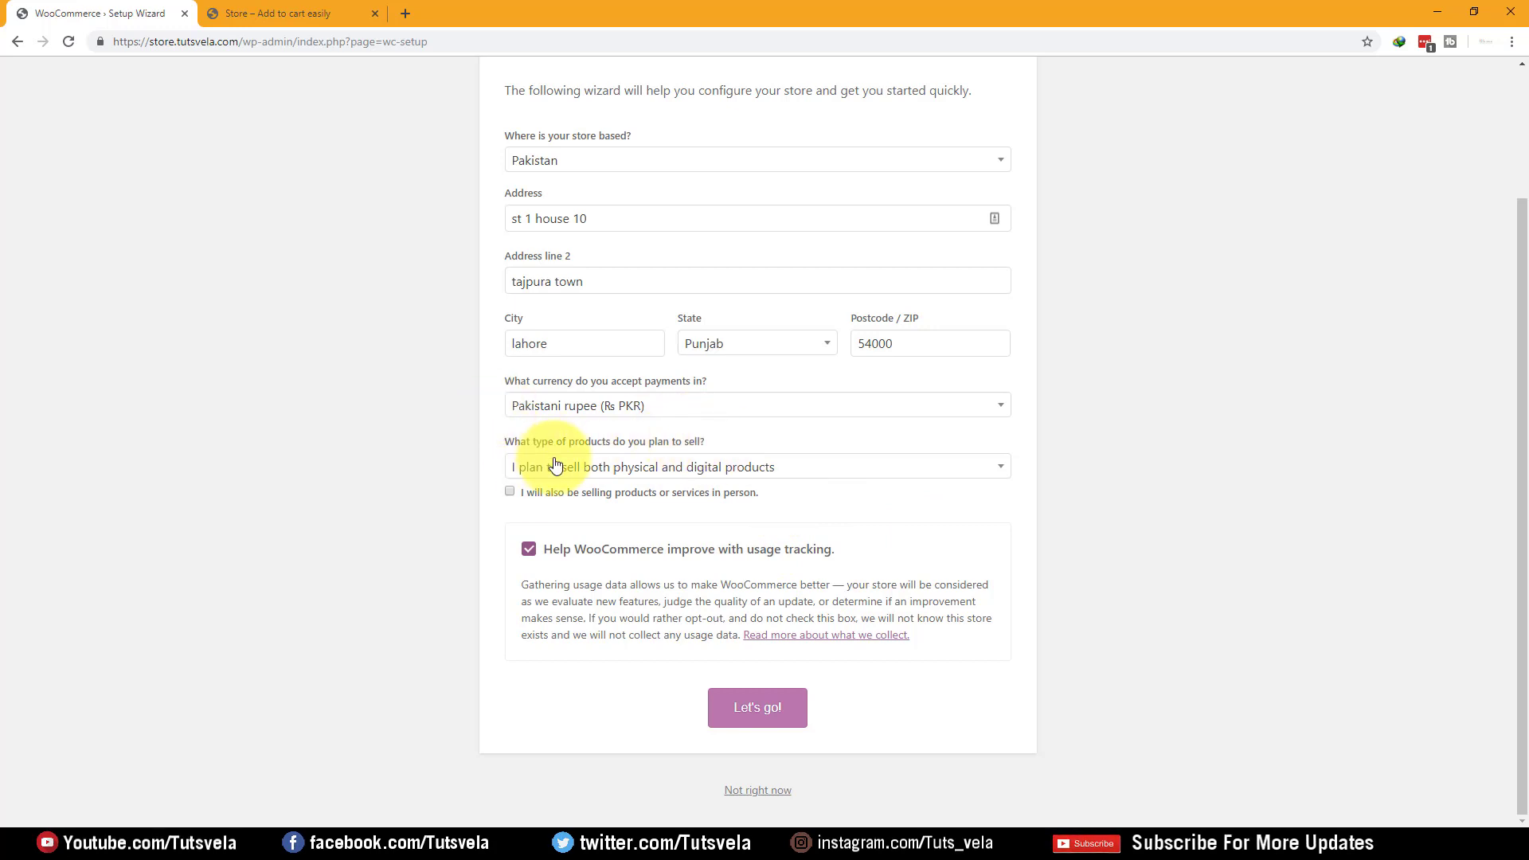
click(772, 728)
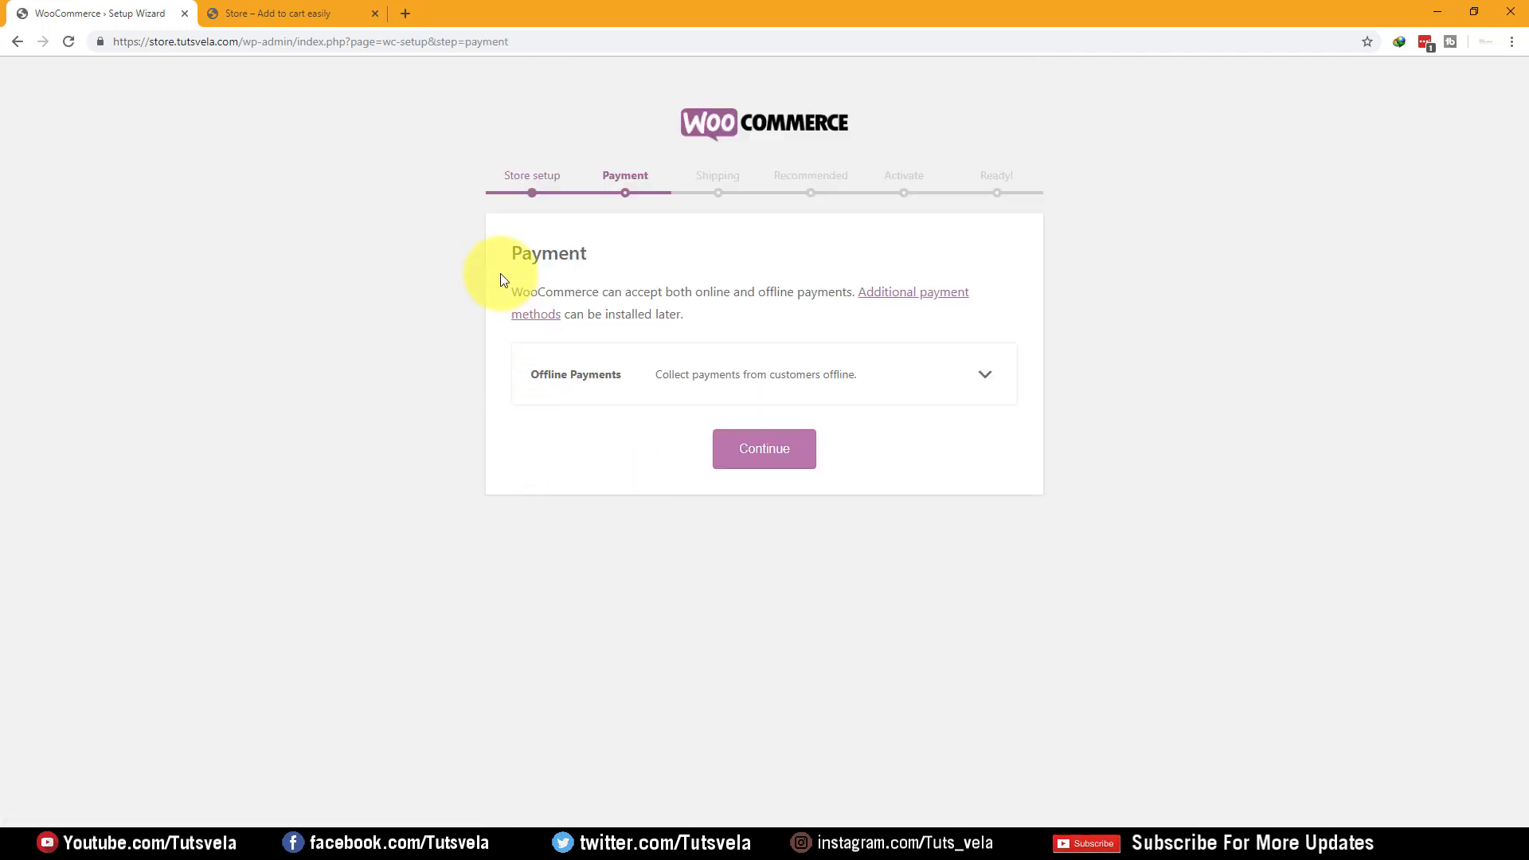
Expand the offline payment methods and enable check payments
drag(496, 248, 586, 246)
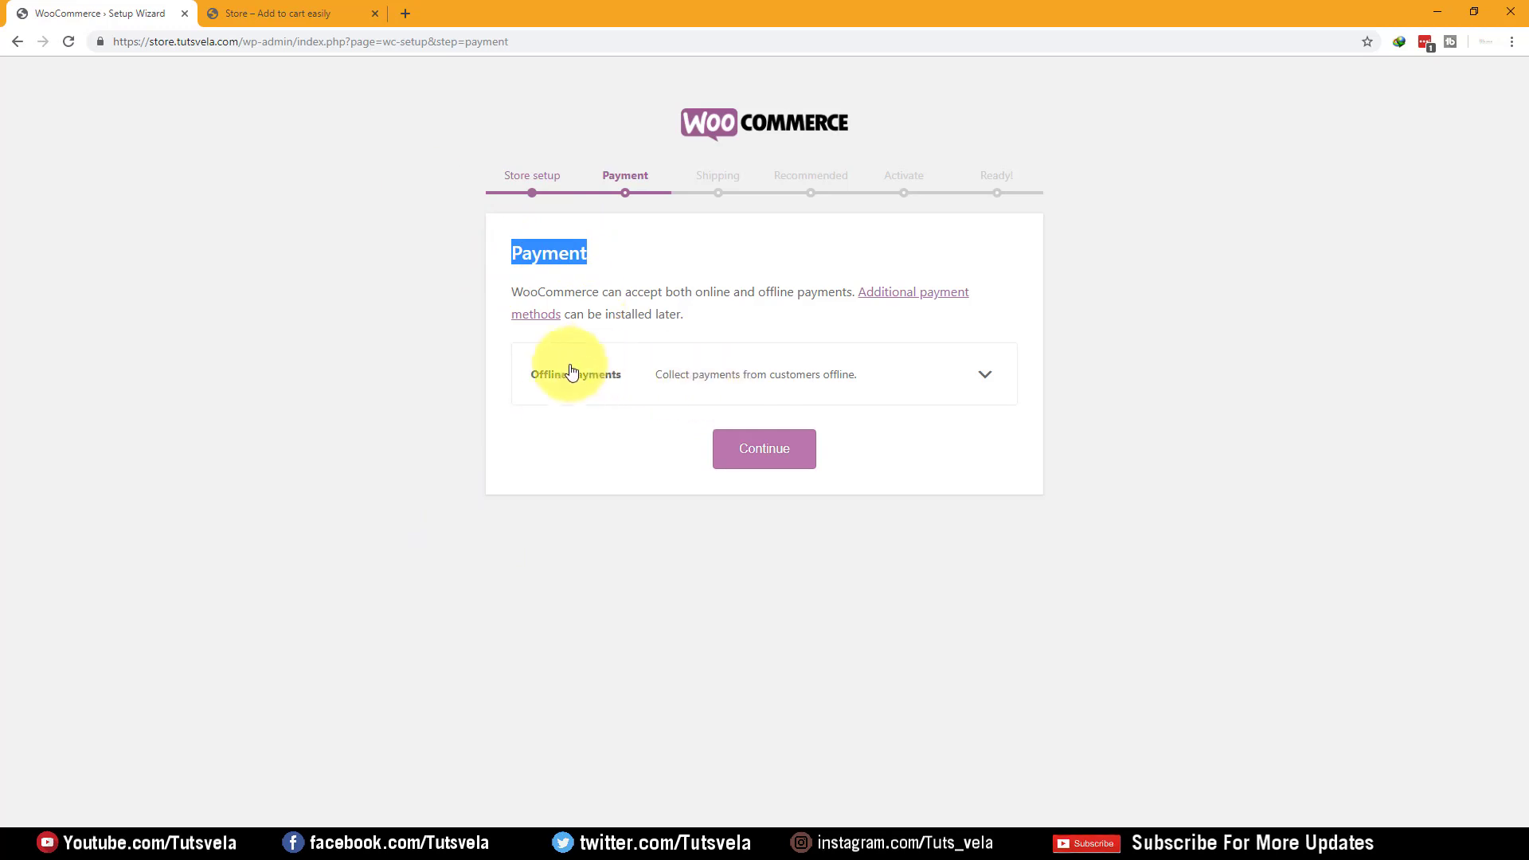
click(533, 432)
click(752, 371)
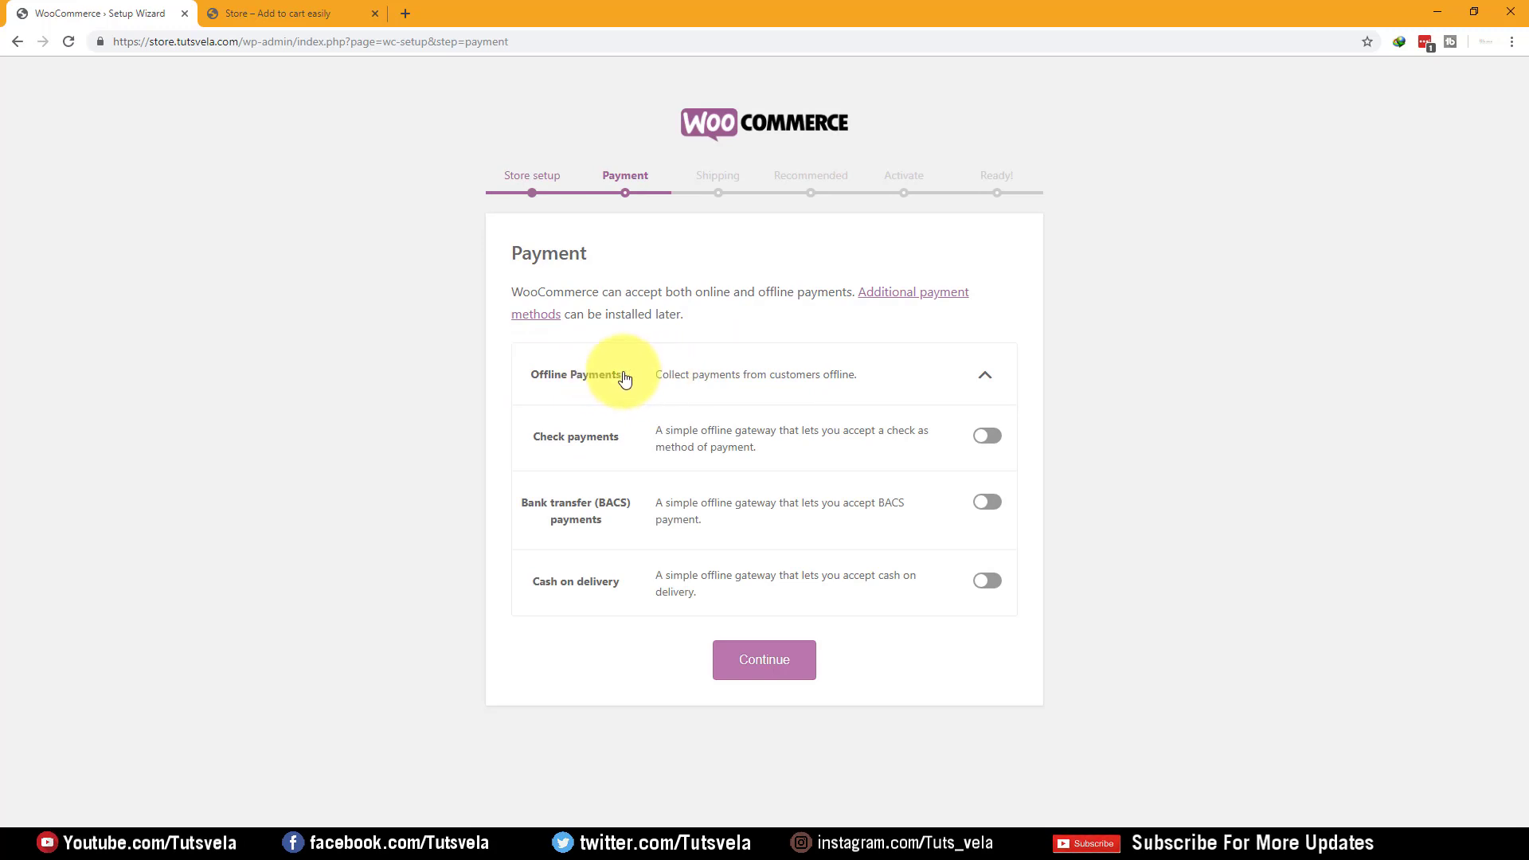
drag(661, 375, 860, 382)
click(1253, 424)
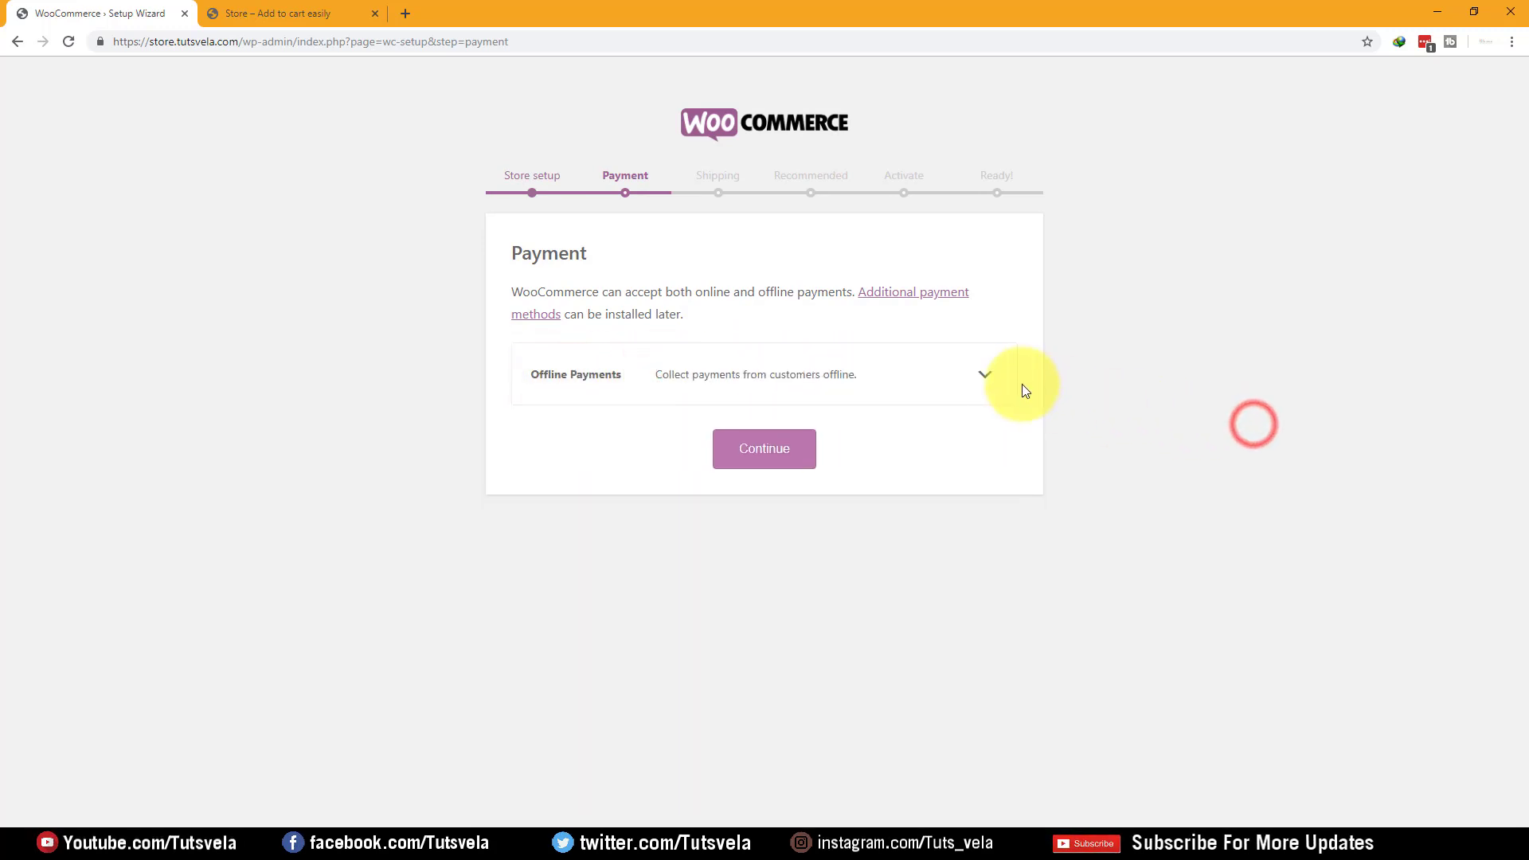
click(991, 384)
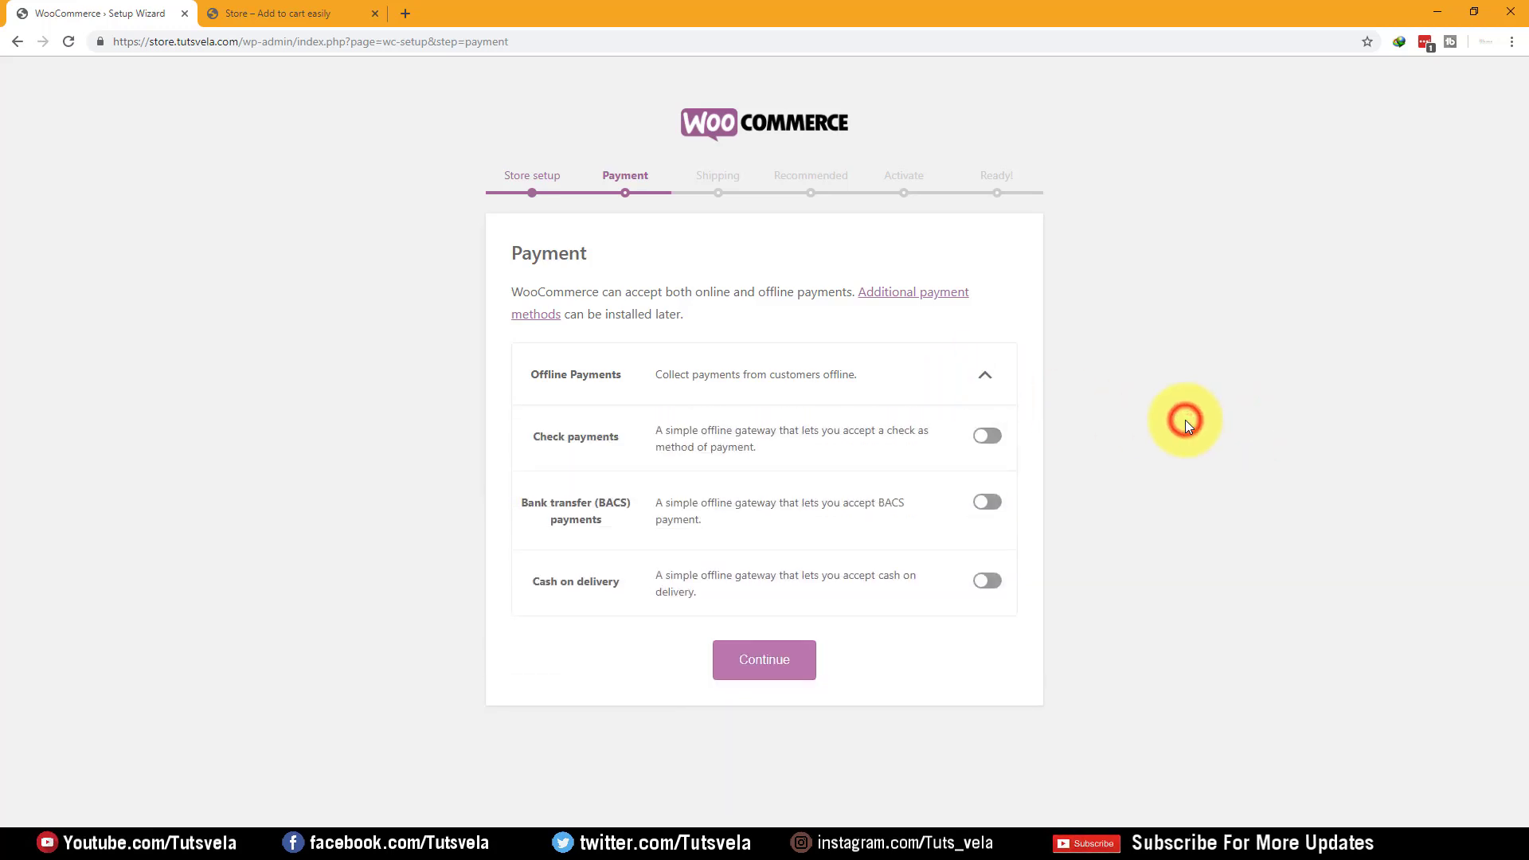
drag(541, 434, 604, 437)
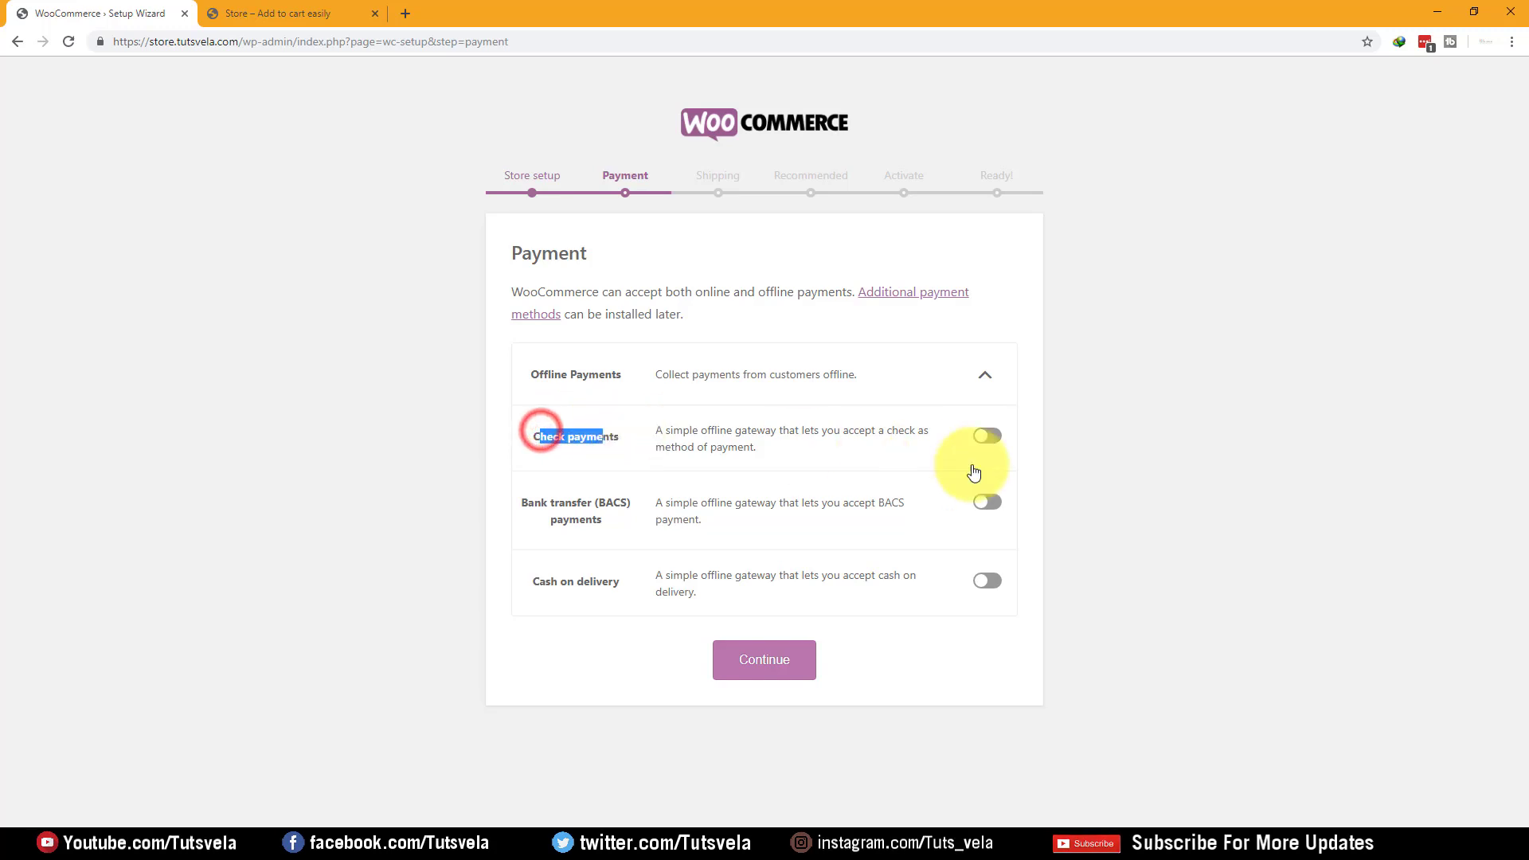
click(987, 436)
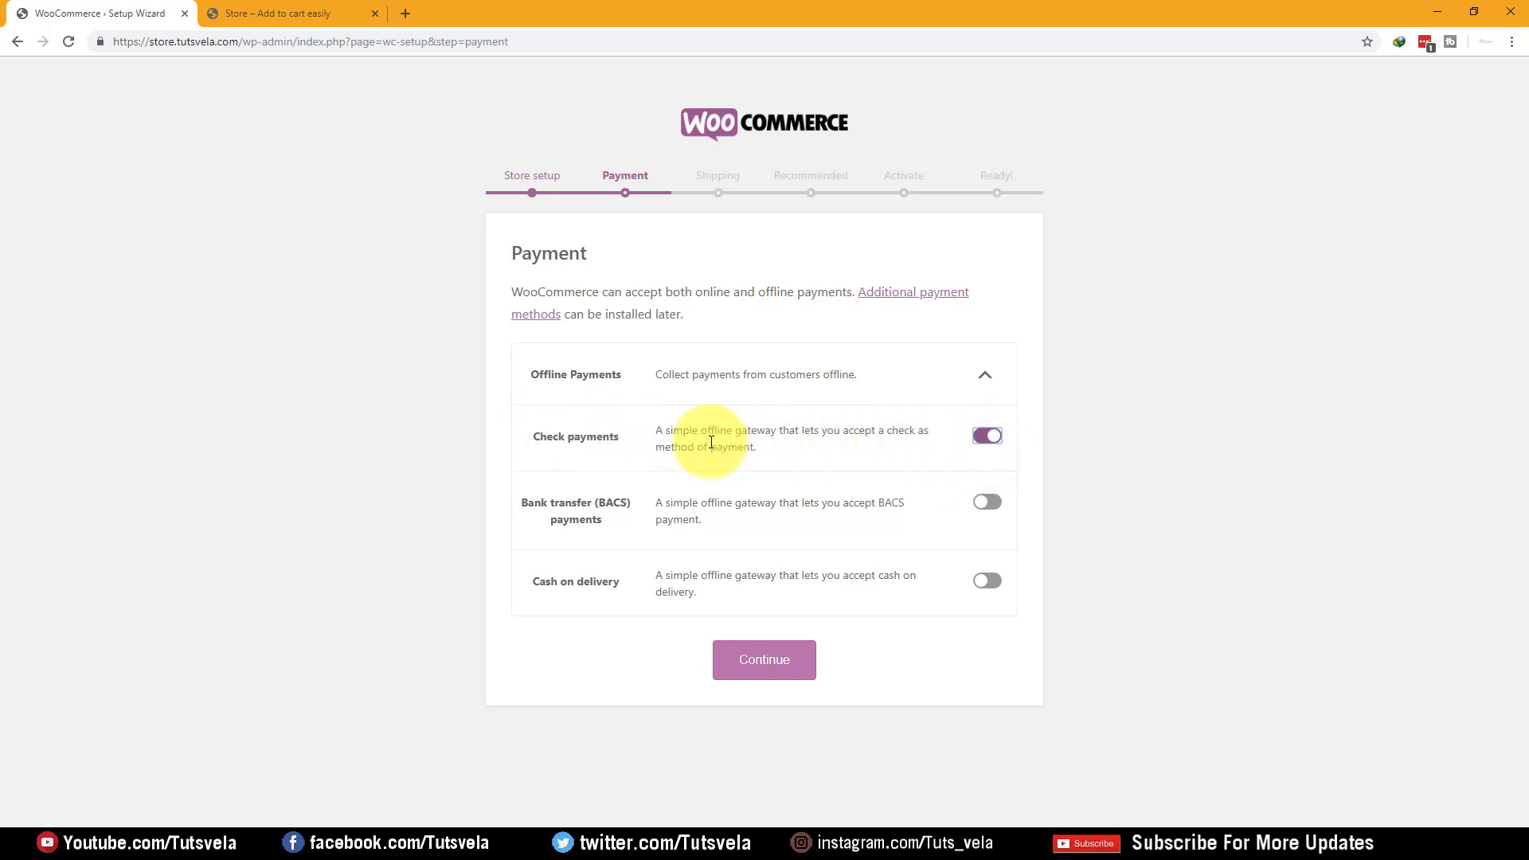
drag(651, 434, 769, 450)
click(1291, 503)
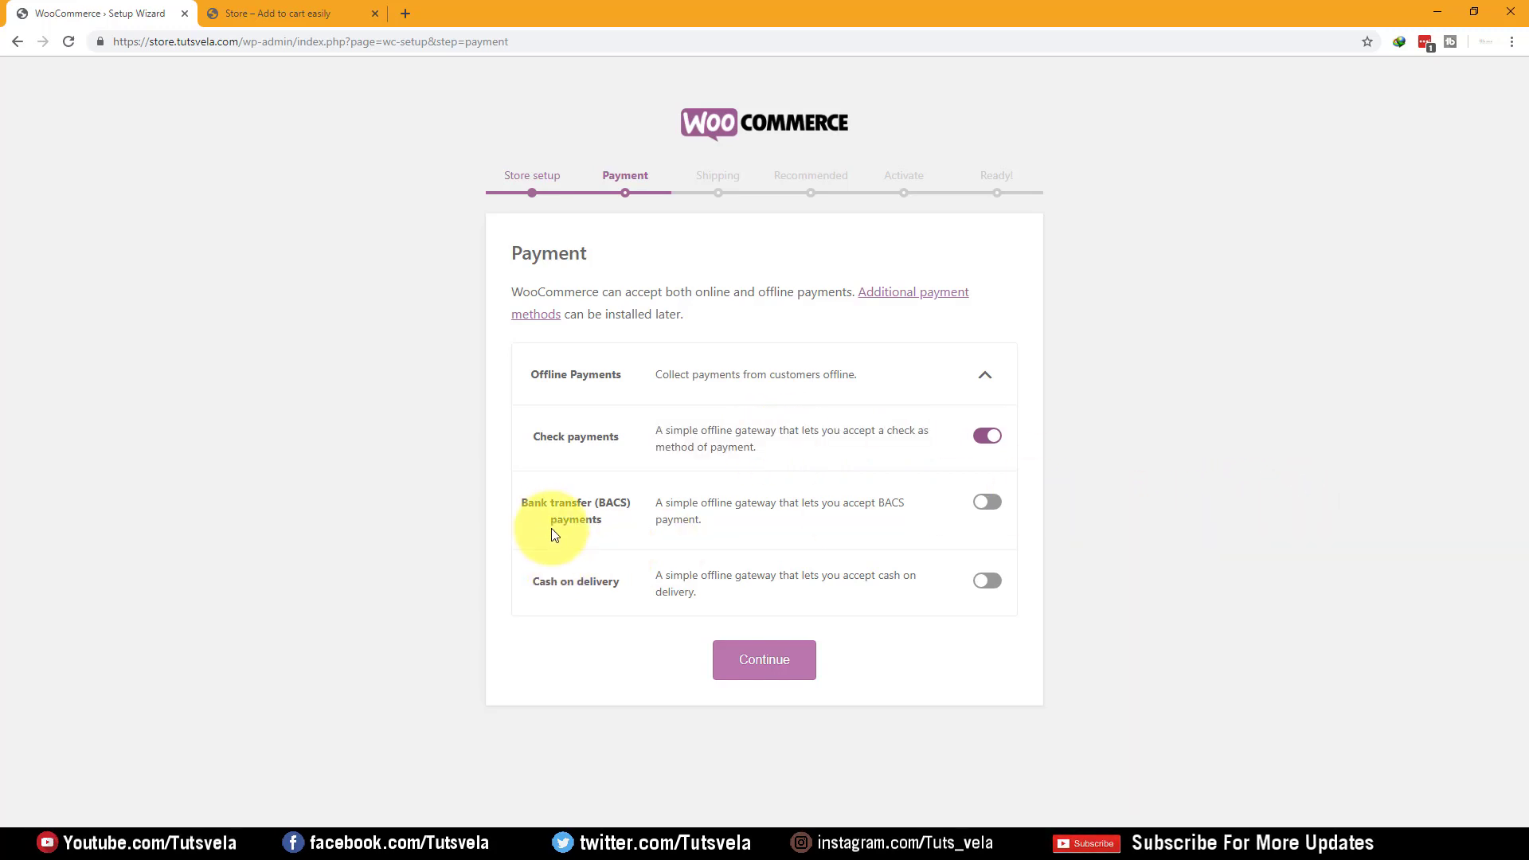
Turn on cash on delivery, leave bank transfer (BACS) off, and continue to Shipping
drag(523, 500, 614, 523)
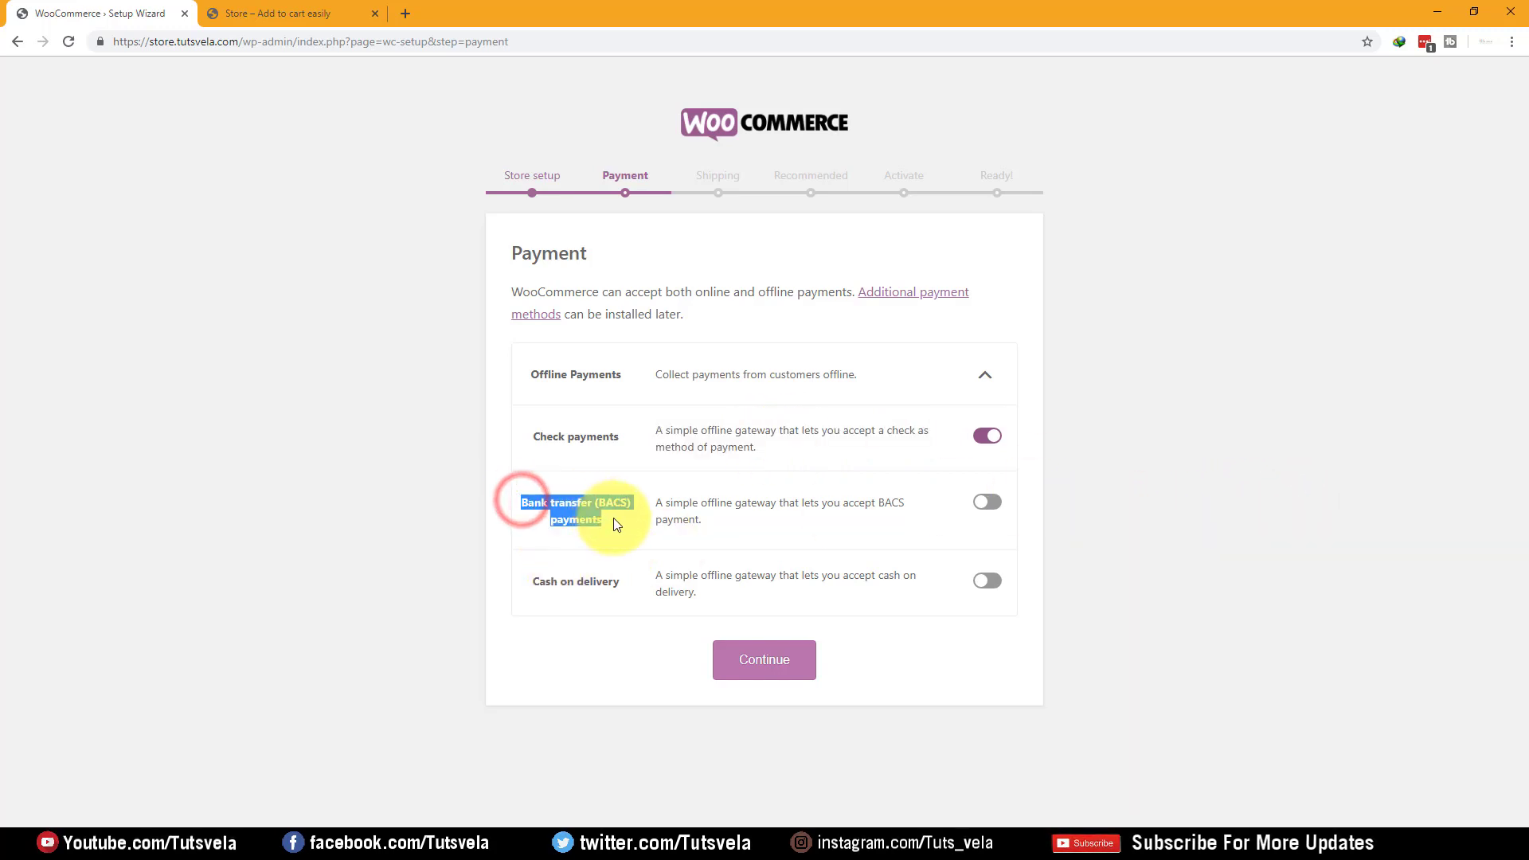
click(1169, 610)
click(1005, 512)
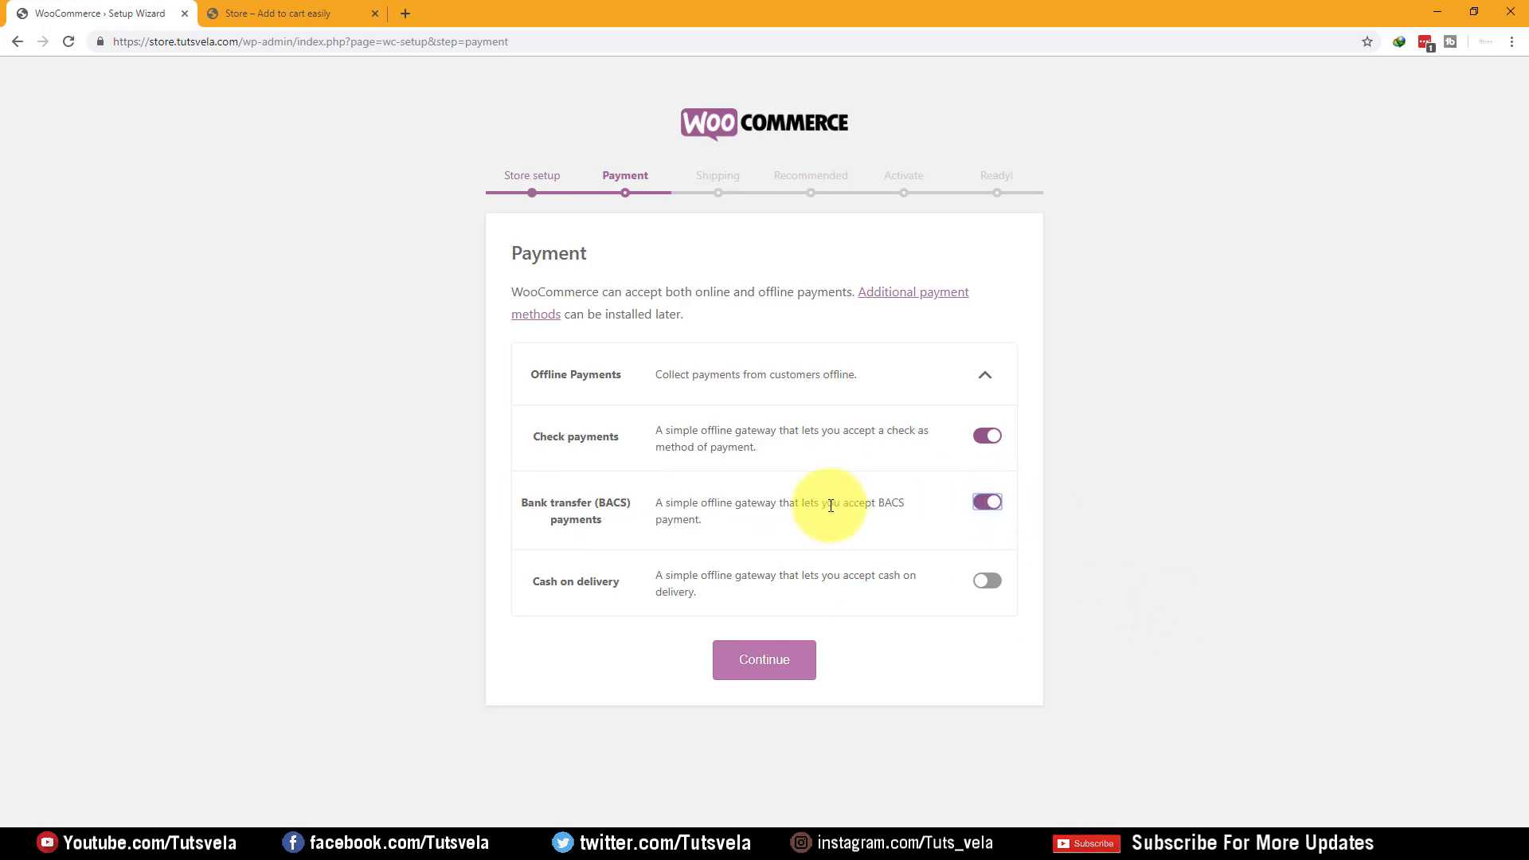
drag(673, 504, 707, 522)
click(779, 550)
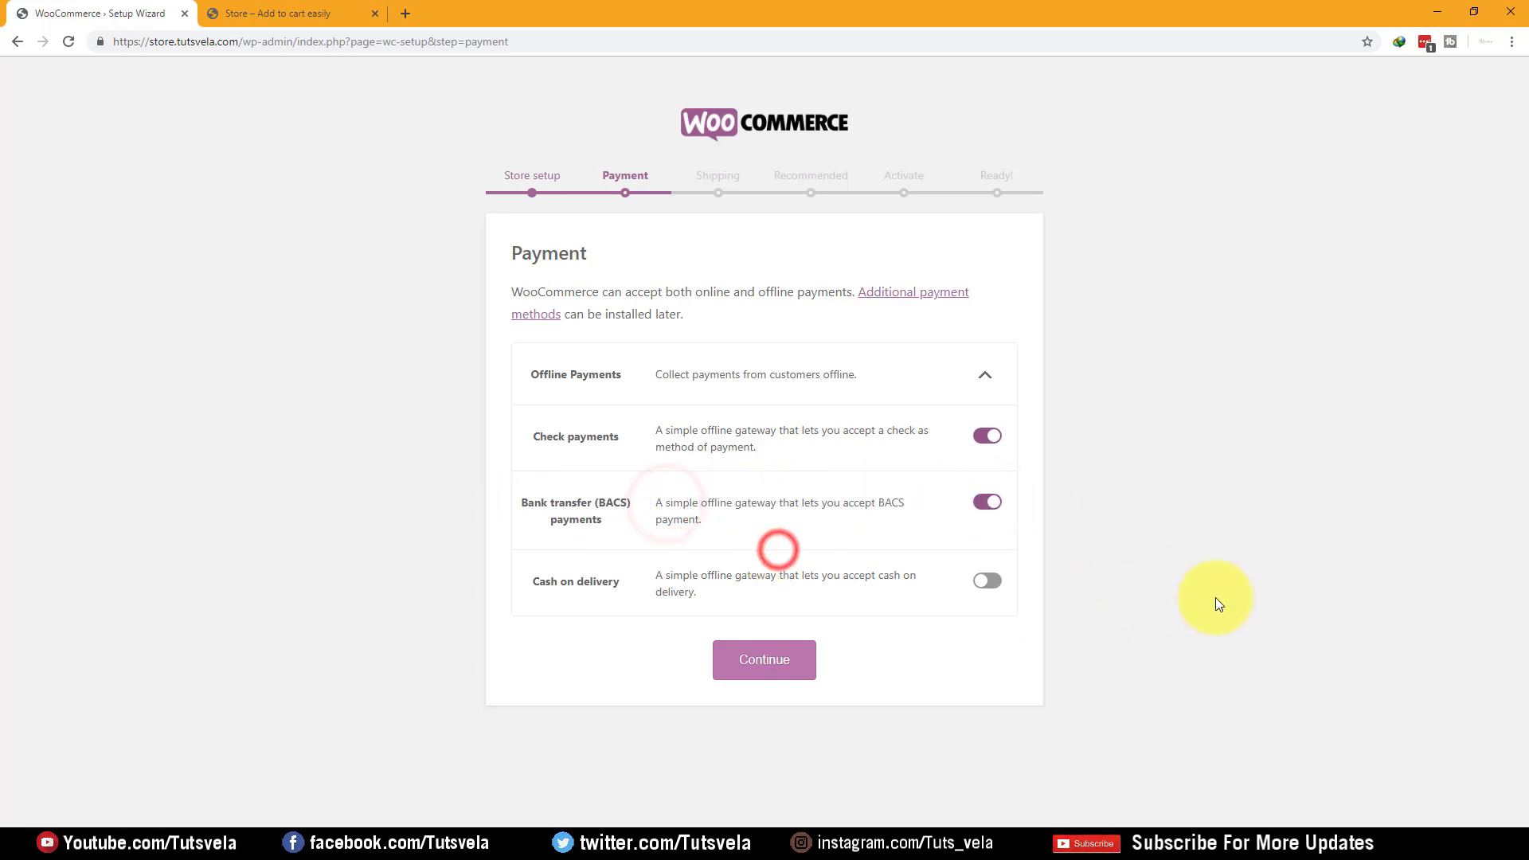
click(988, 580)
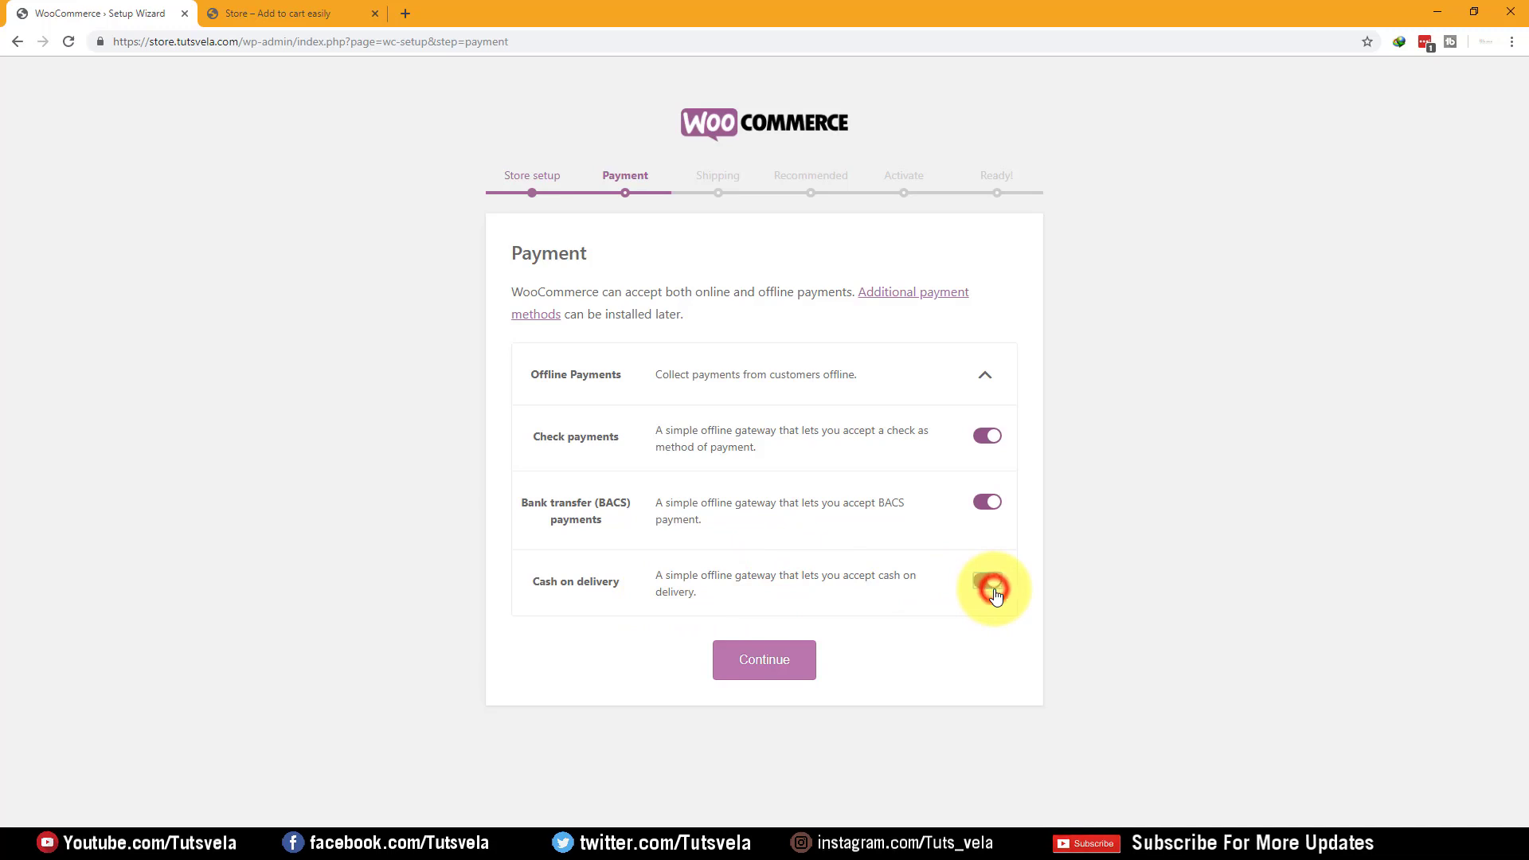
drag(622, 437, 525, 448)
click(1259, 589)
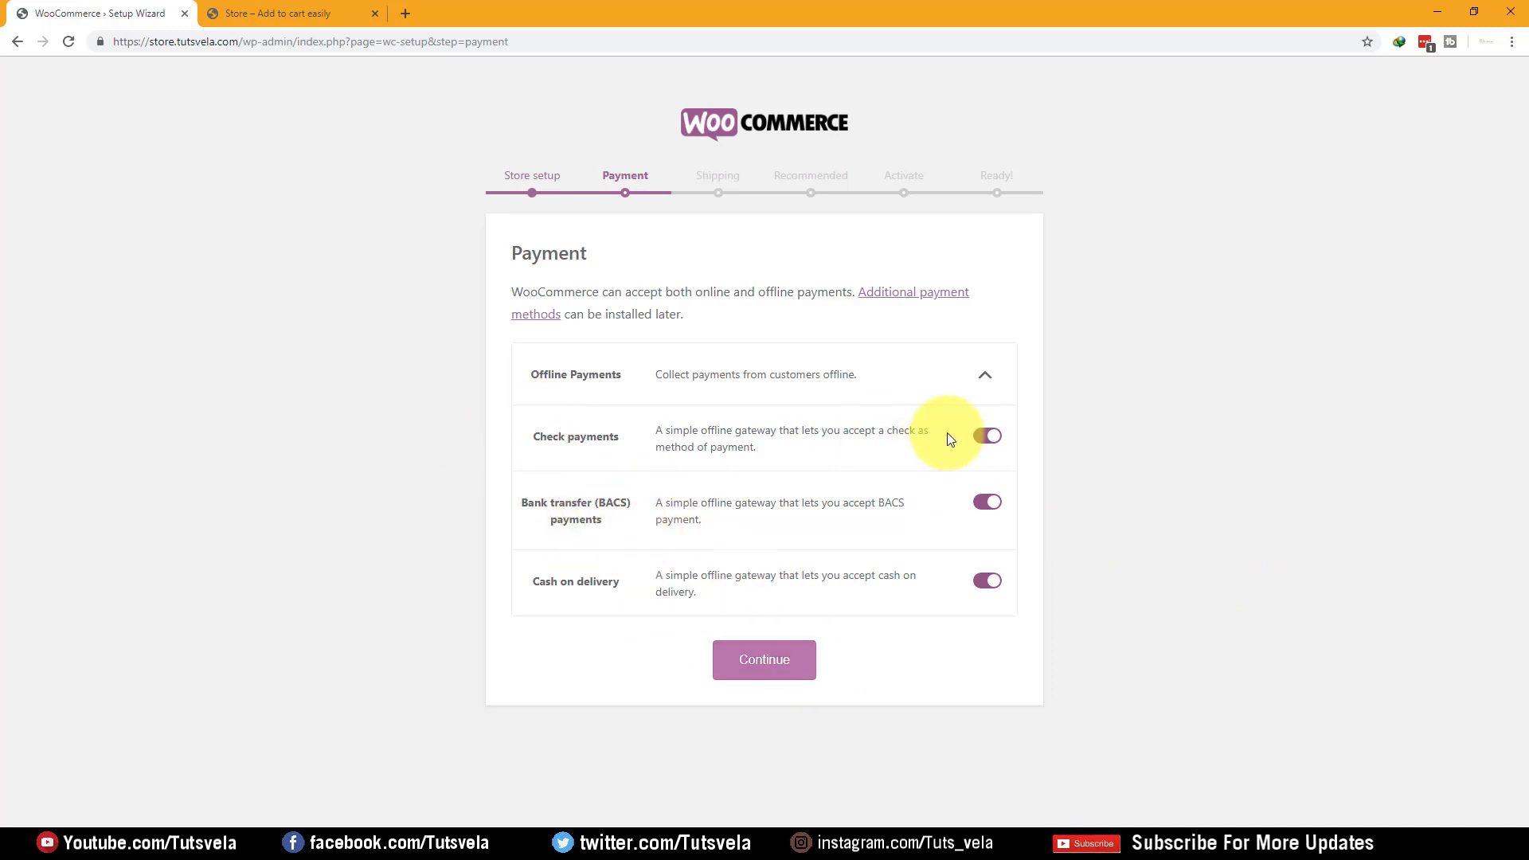
click(993, 509)
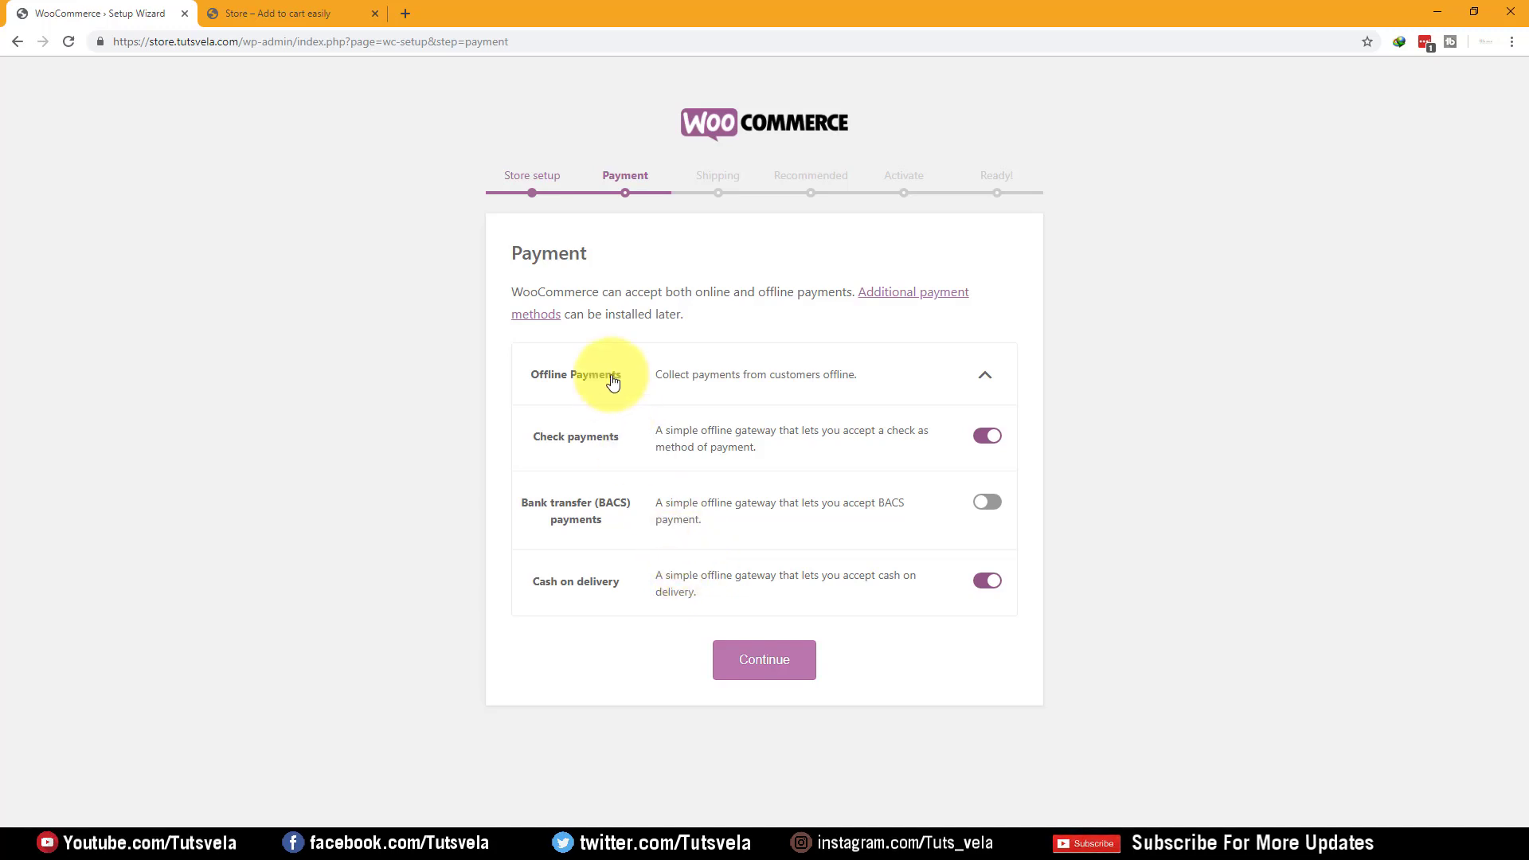
click(778, 659)
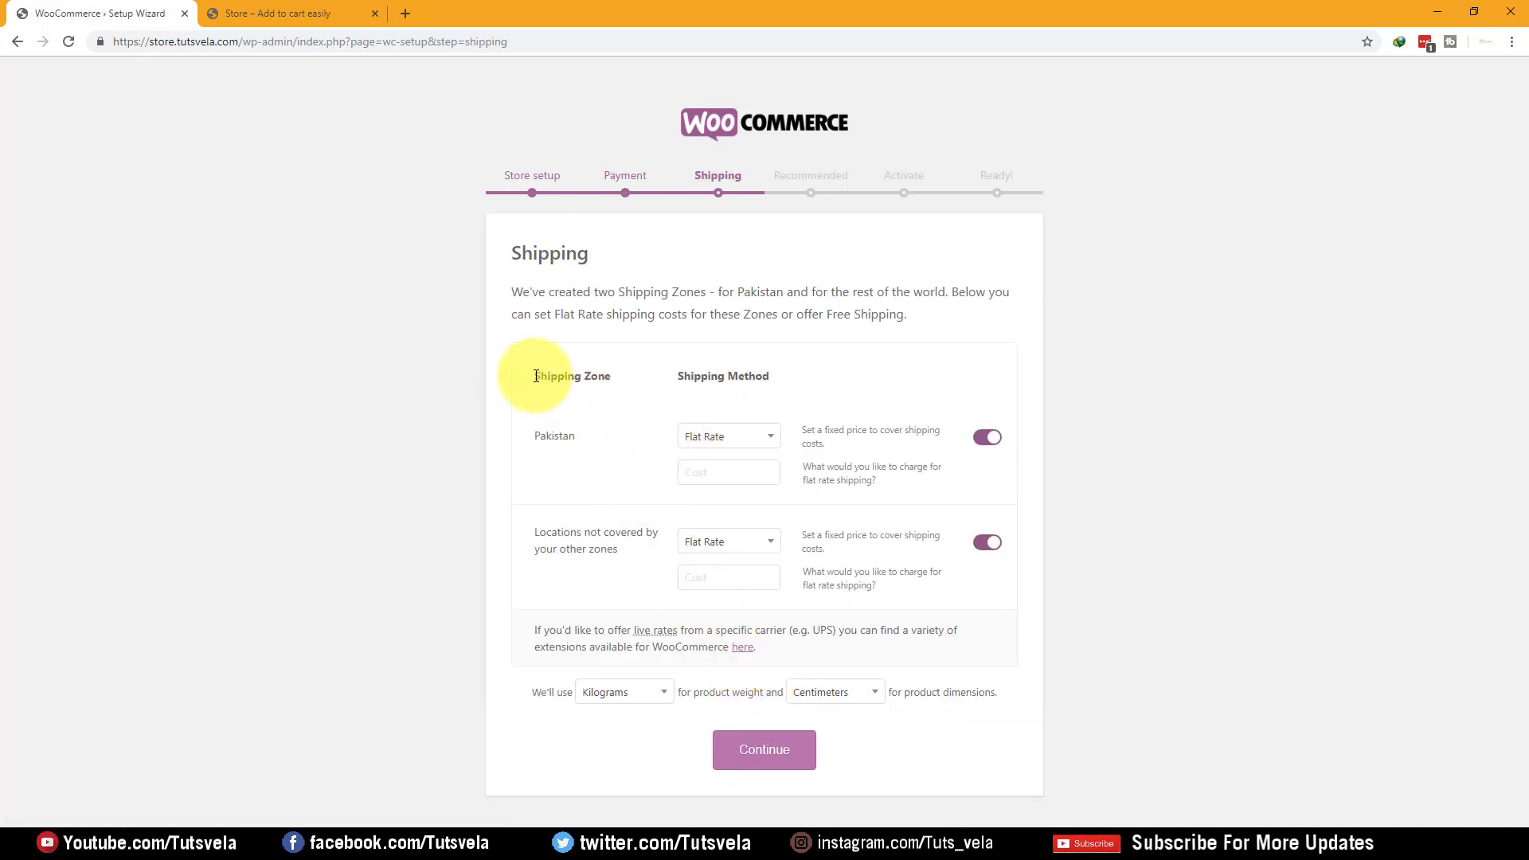
Set Pakistan's shipping method to Free Shipping
click(531, 373)
drag(615, 372, 533, 371)
click(833, 365)
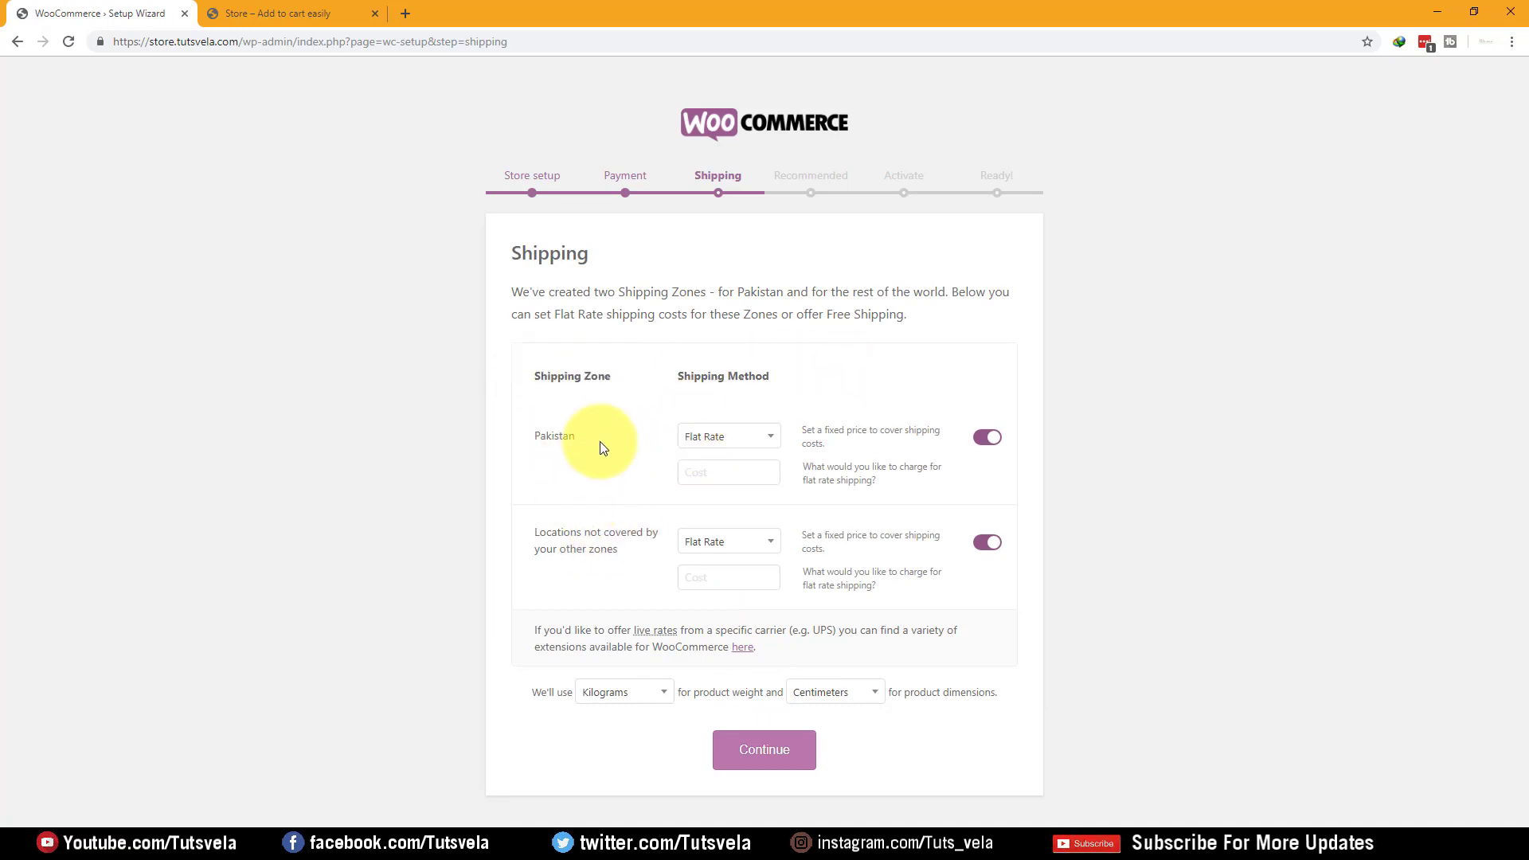
drag(676, 375, 771, 376)
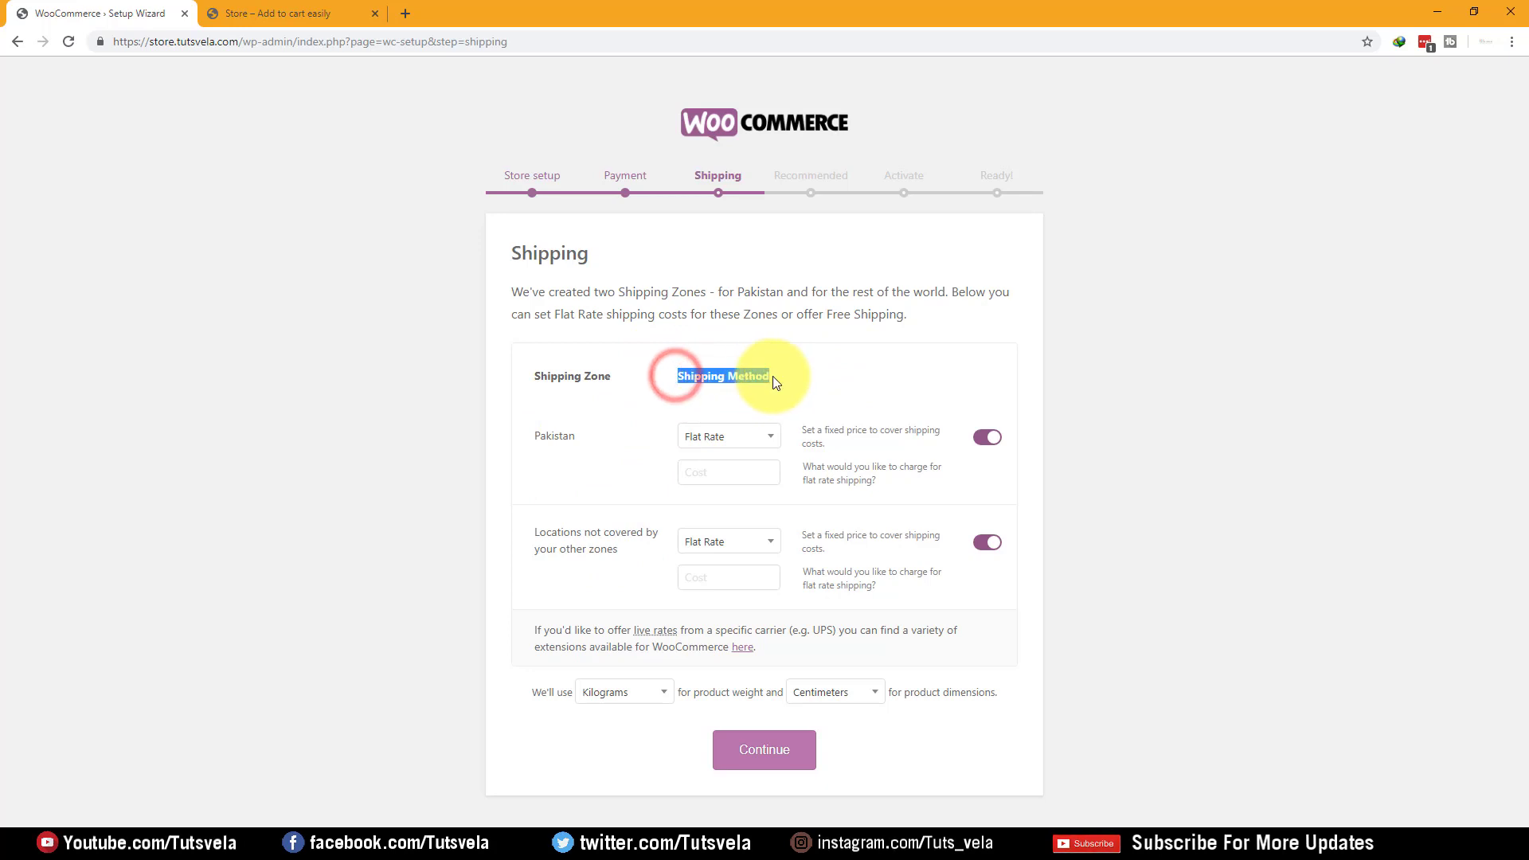
drag(634, 406, 533, 433)
click(579, 446)
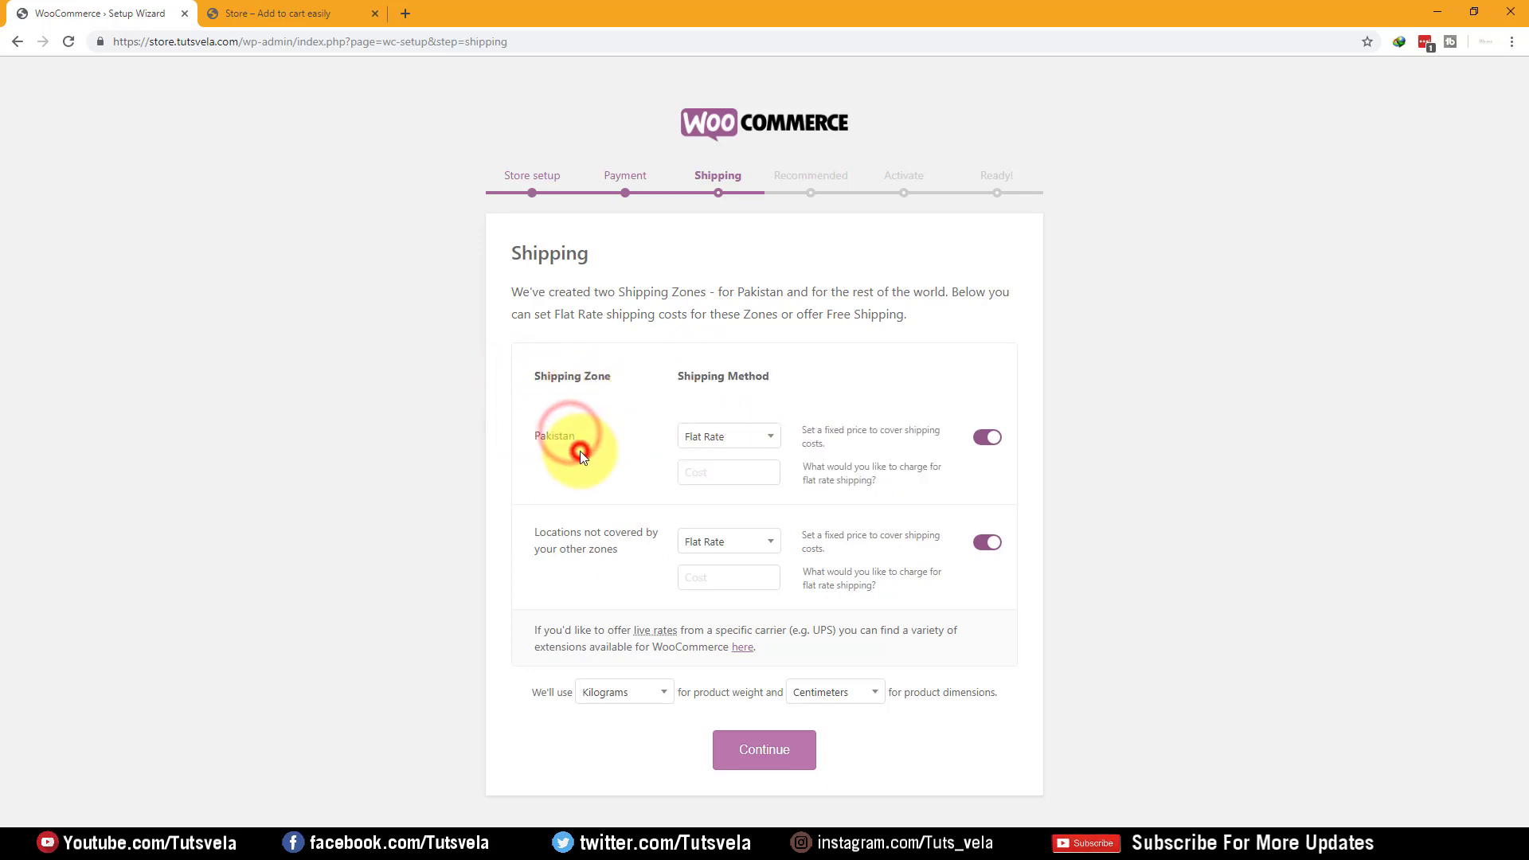
click(720, 438)
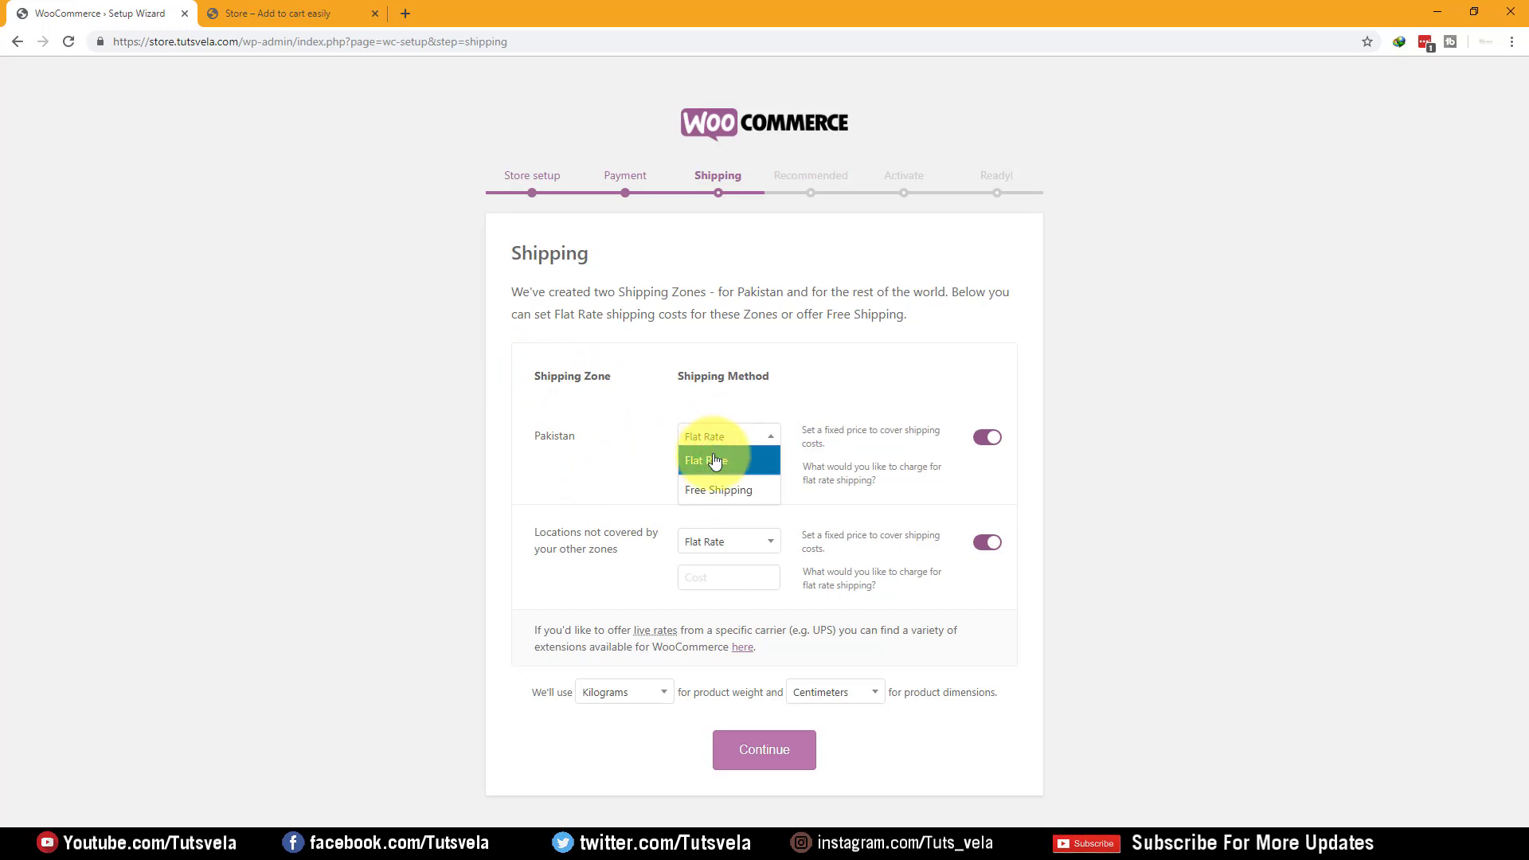
click(737, 437)
click(729, 489)
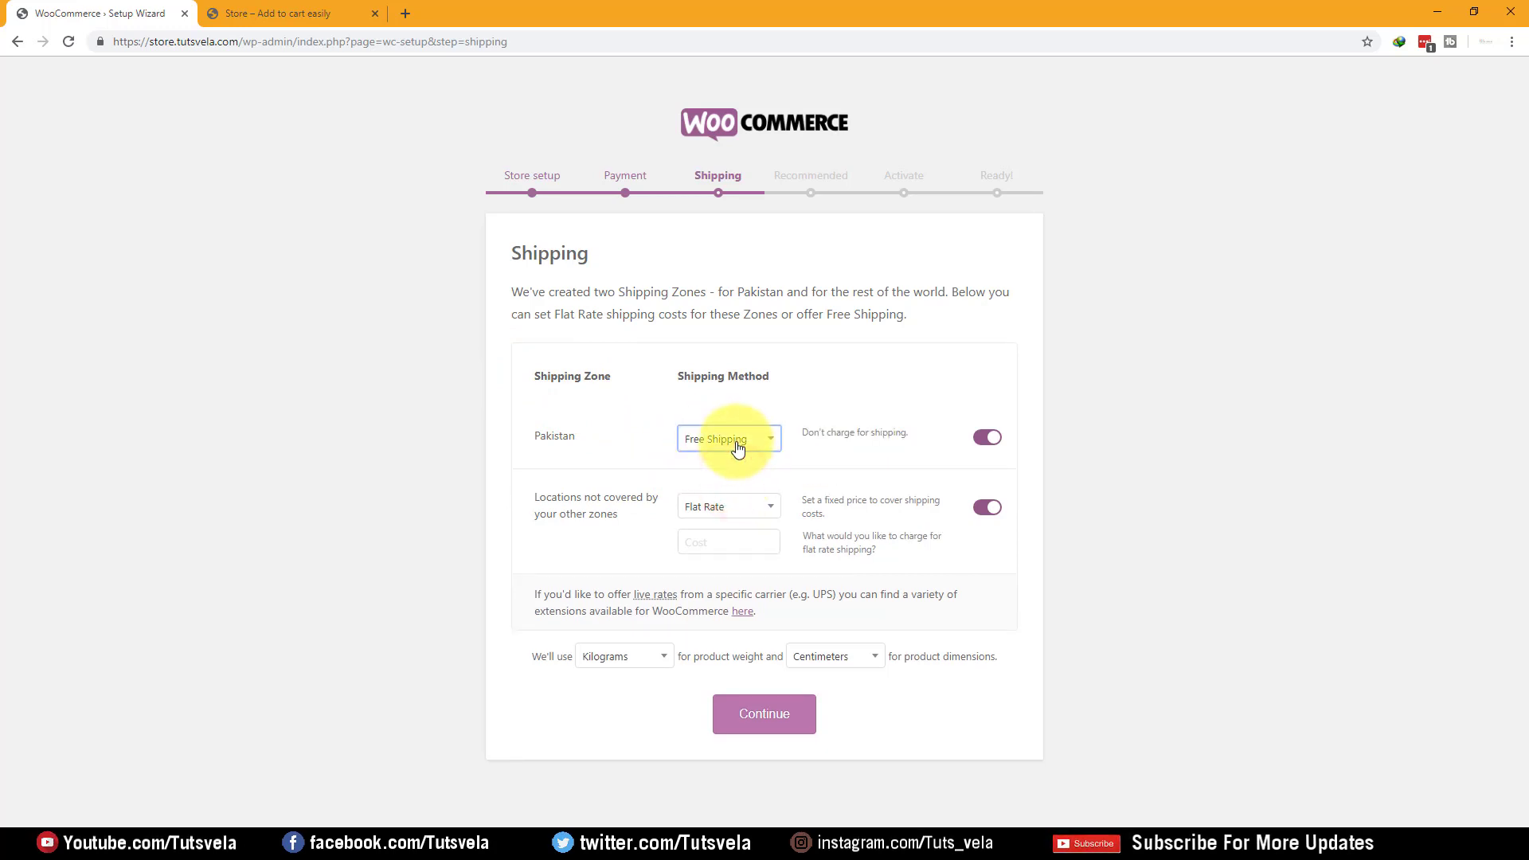
click(736, 438)
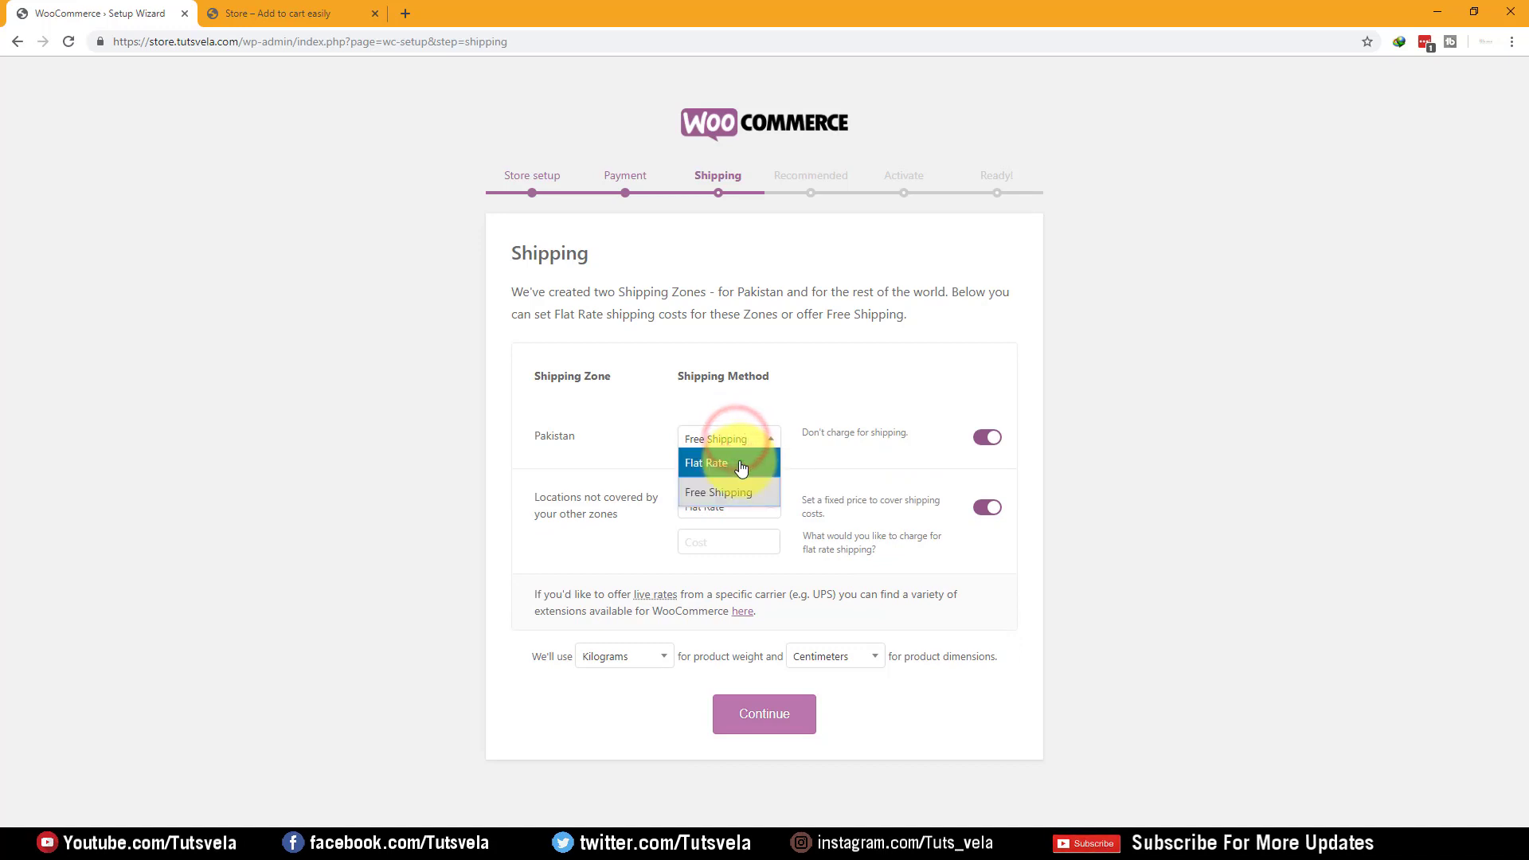
click(731, 484)
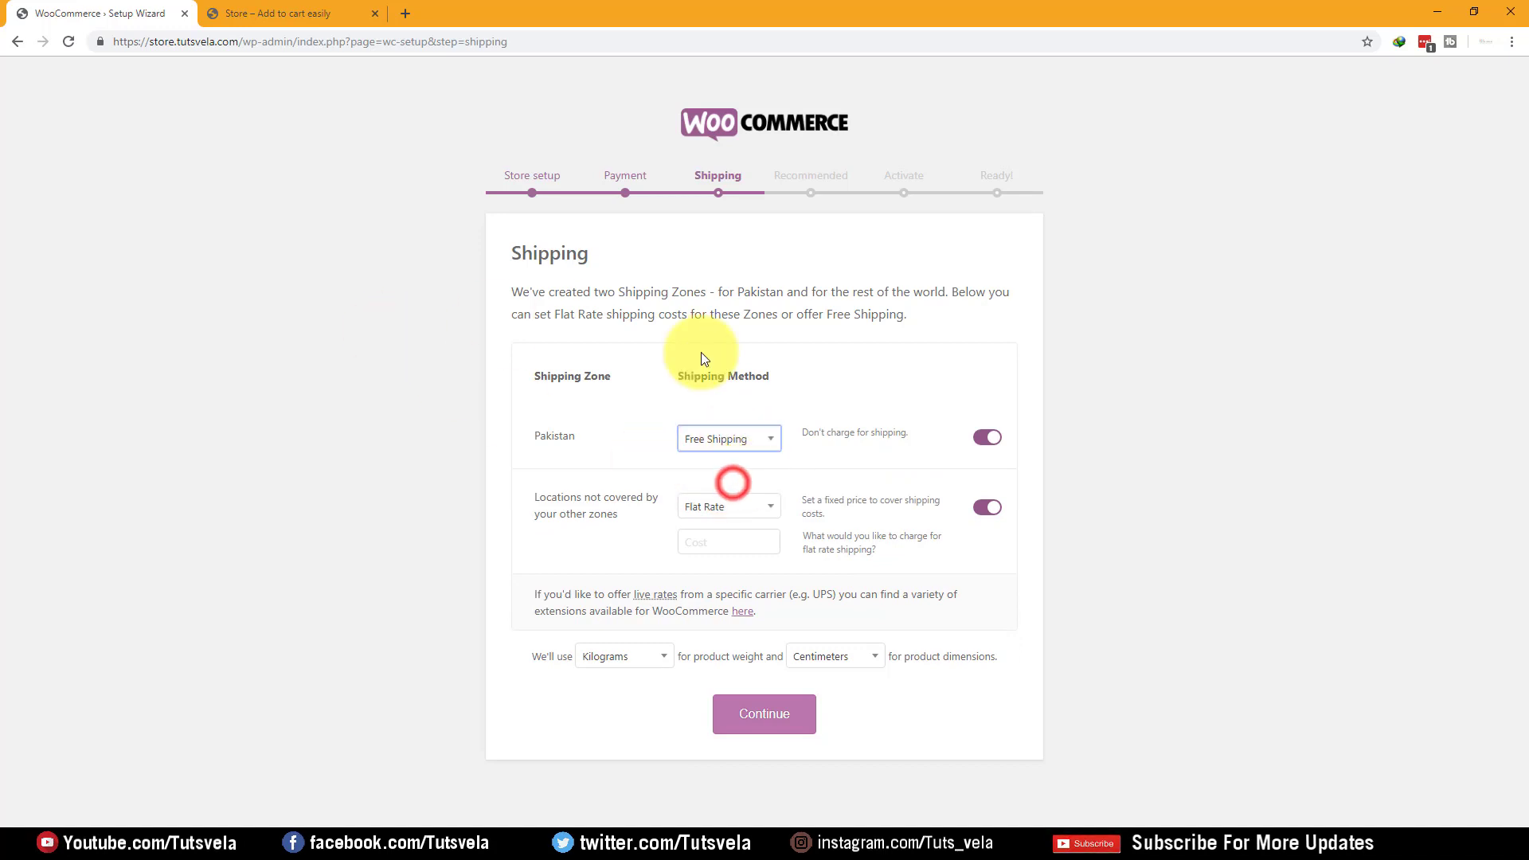
click(995, 504)
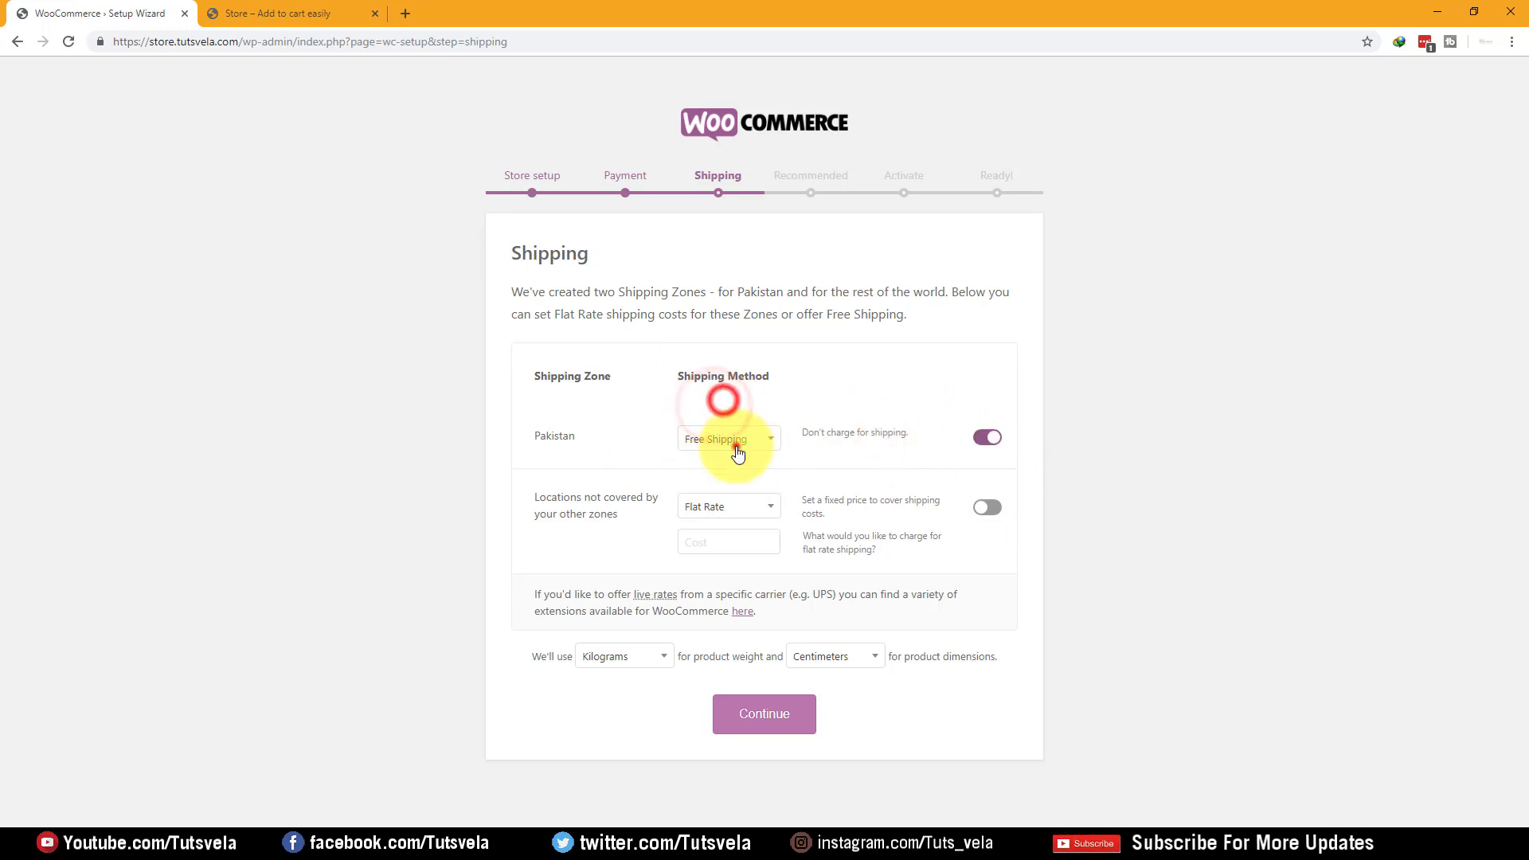
click(731, 439)
click(725, 468)
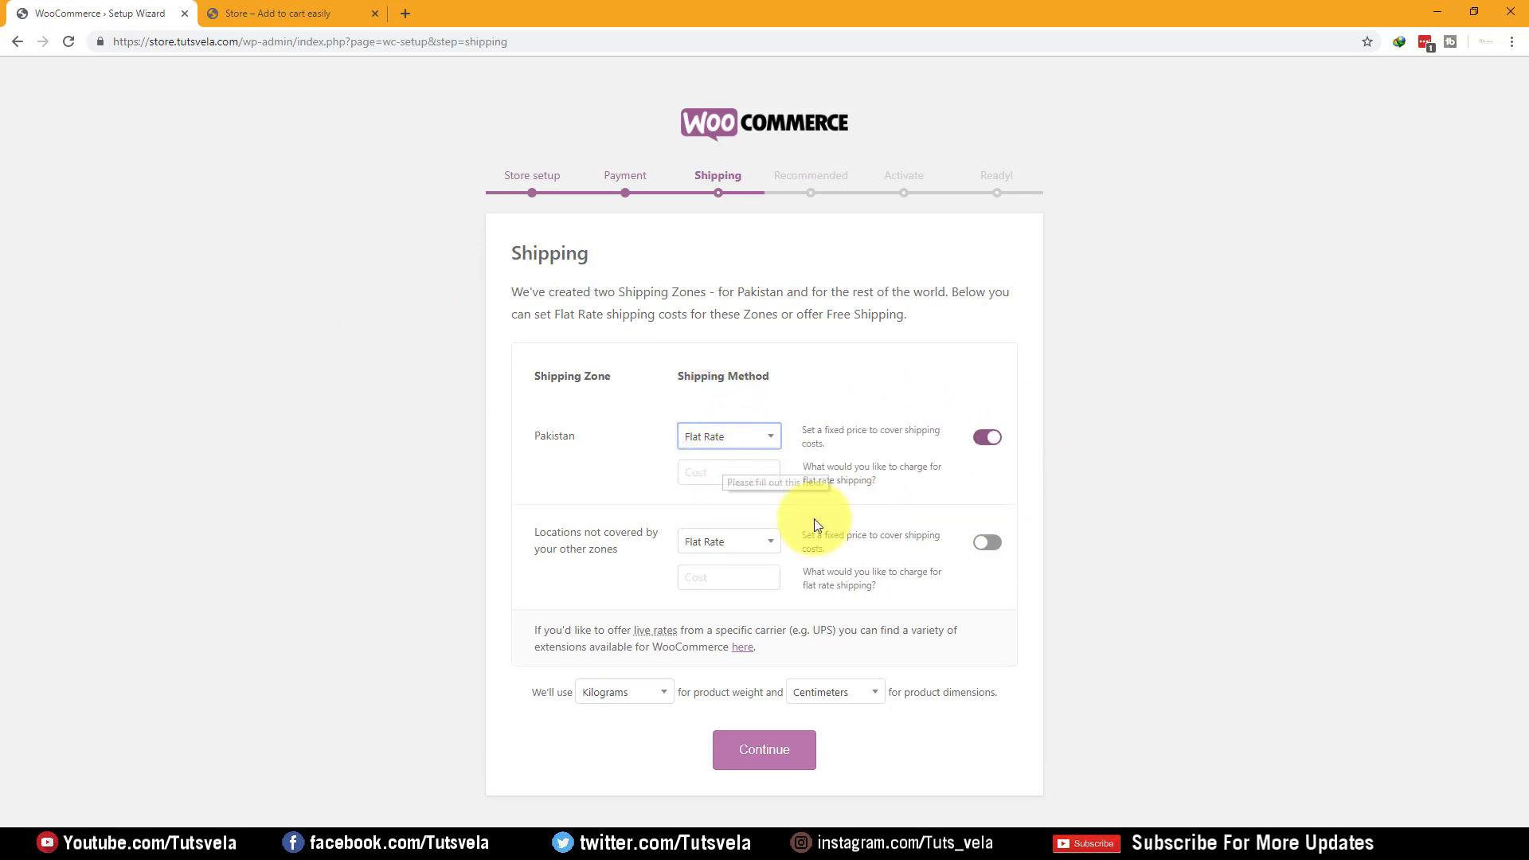
click(715, 422)
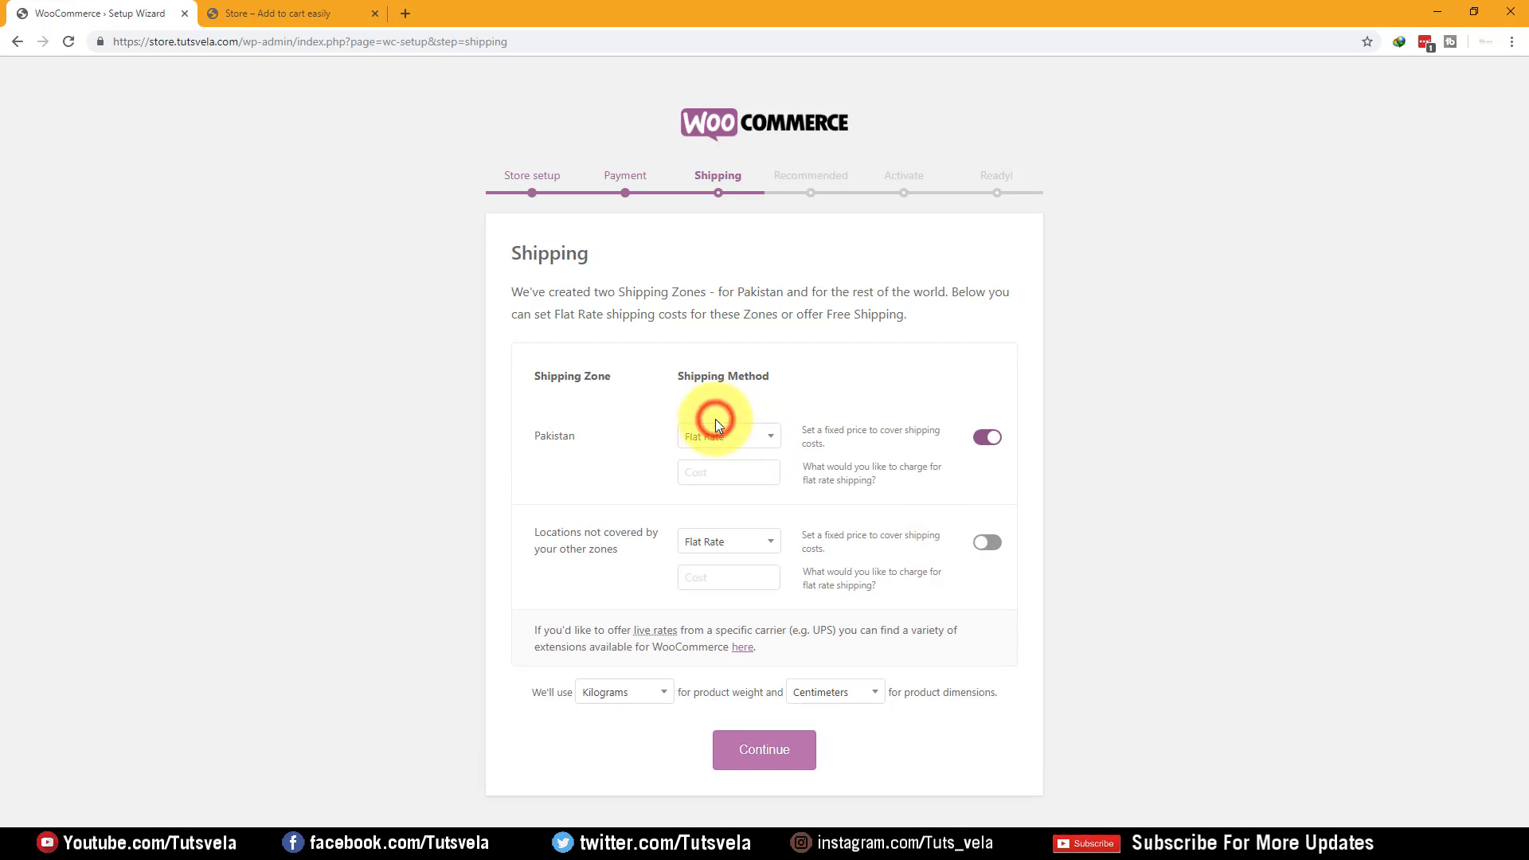
click(725, 484)
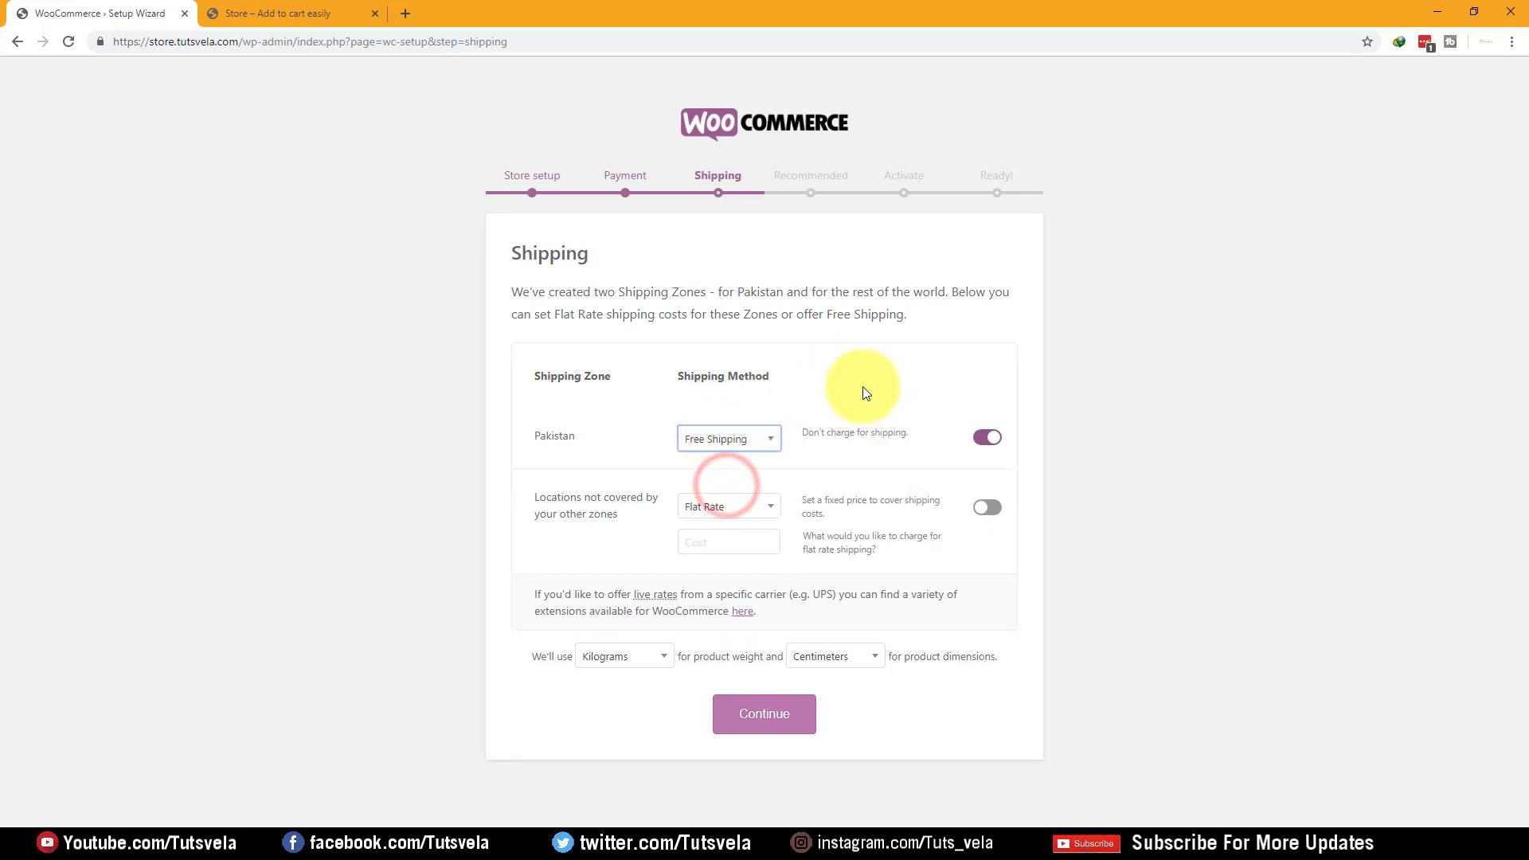
click(819, 434)
click(886, 437)
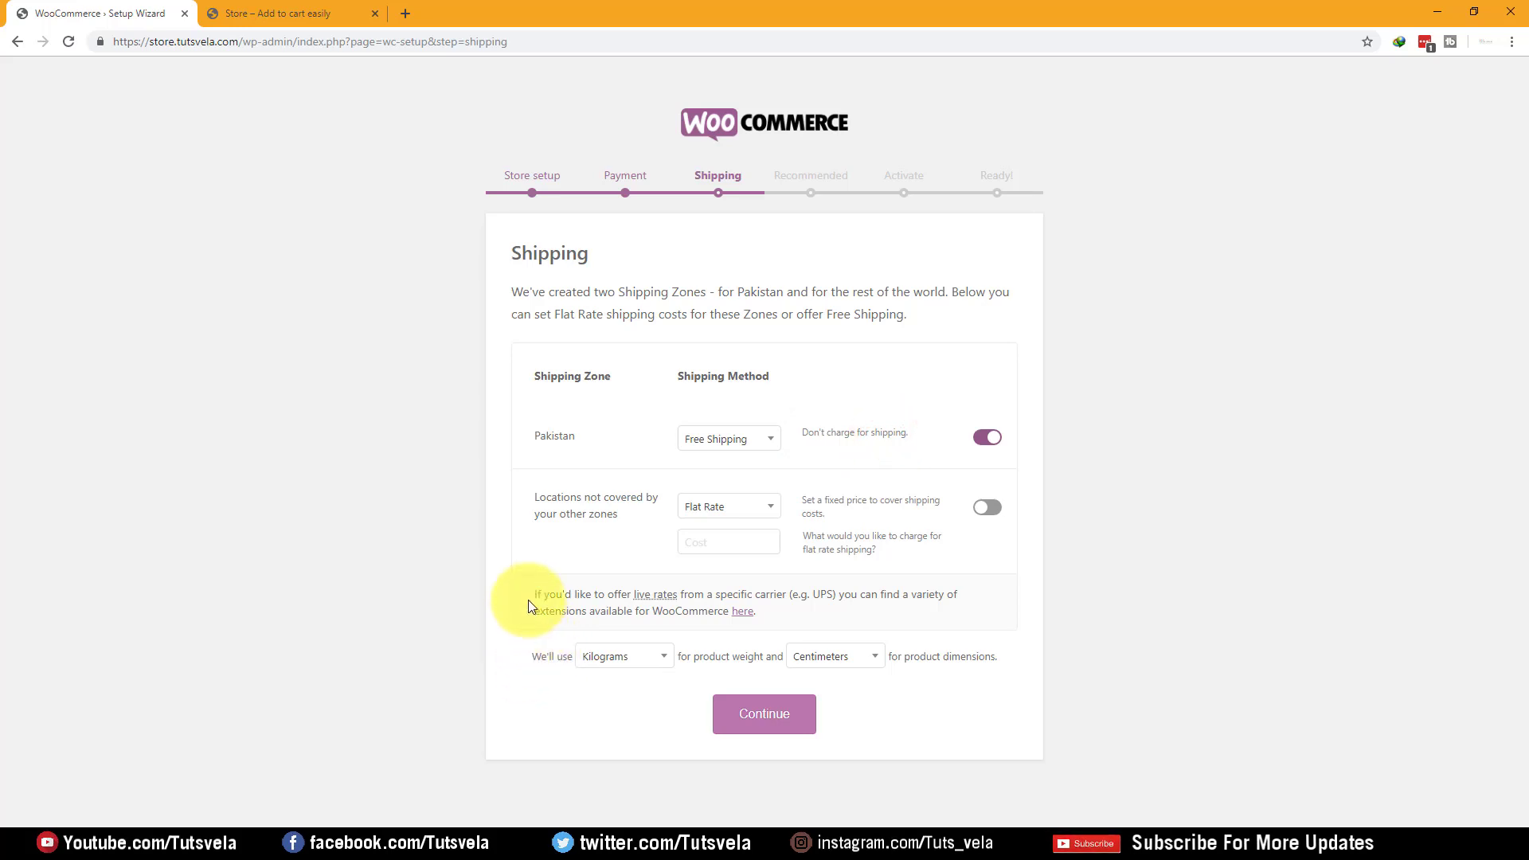
Keep Kilograms as the weight unit and Centimeters as the dimension unit
double_click(518, 660)
click(614, 656)
click(617, 657)
drag(694, 654, 774, 655)
click(856, 658)
click(856, 657)
drag(984, 656, 949, 656)
click(620, 658)
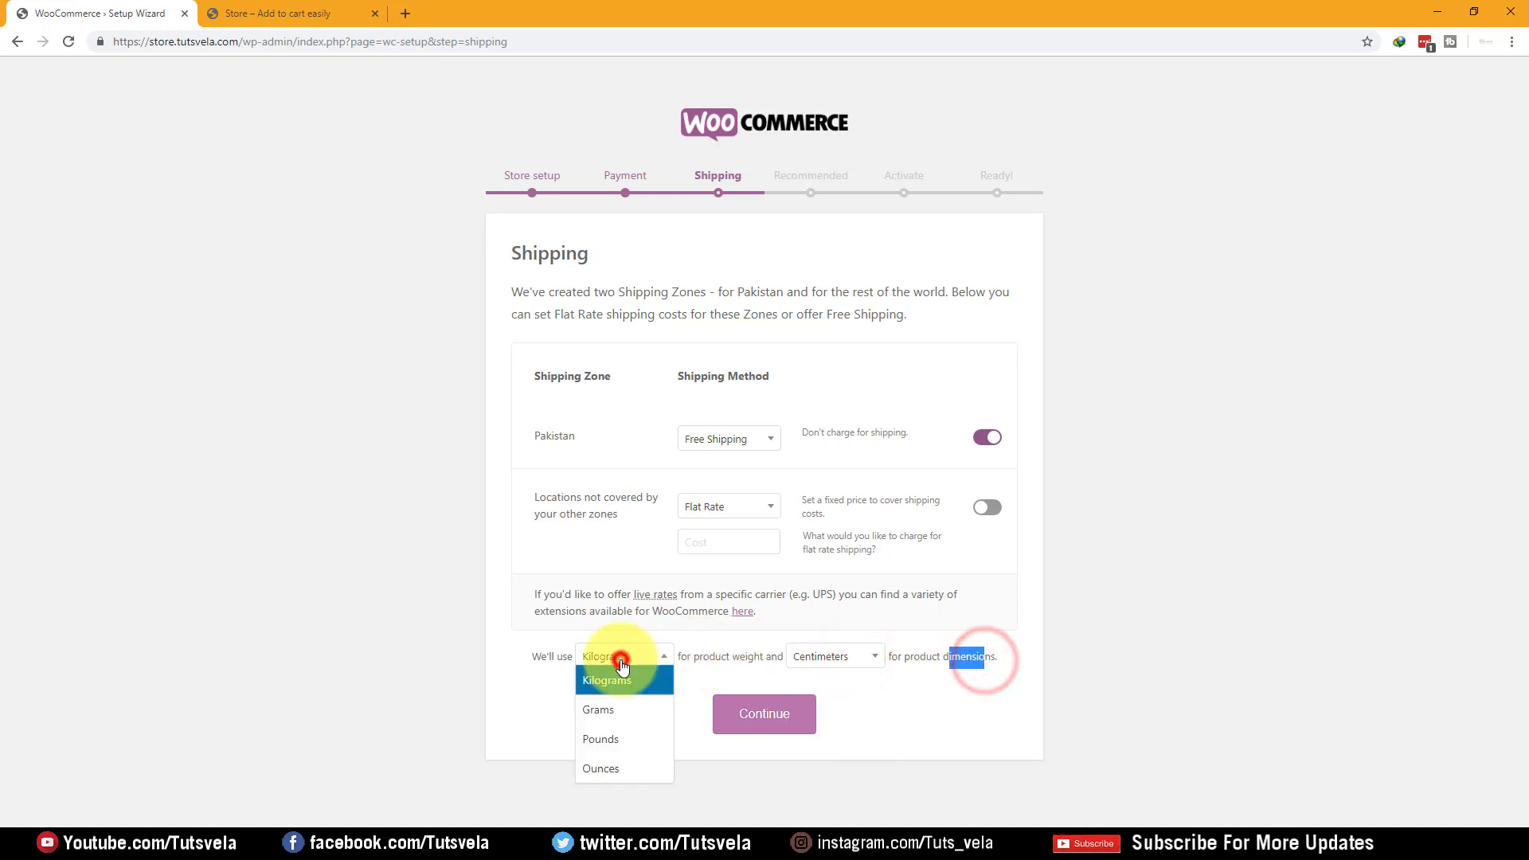
click(864, 766)
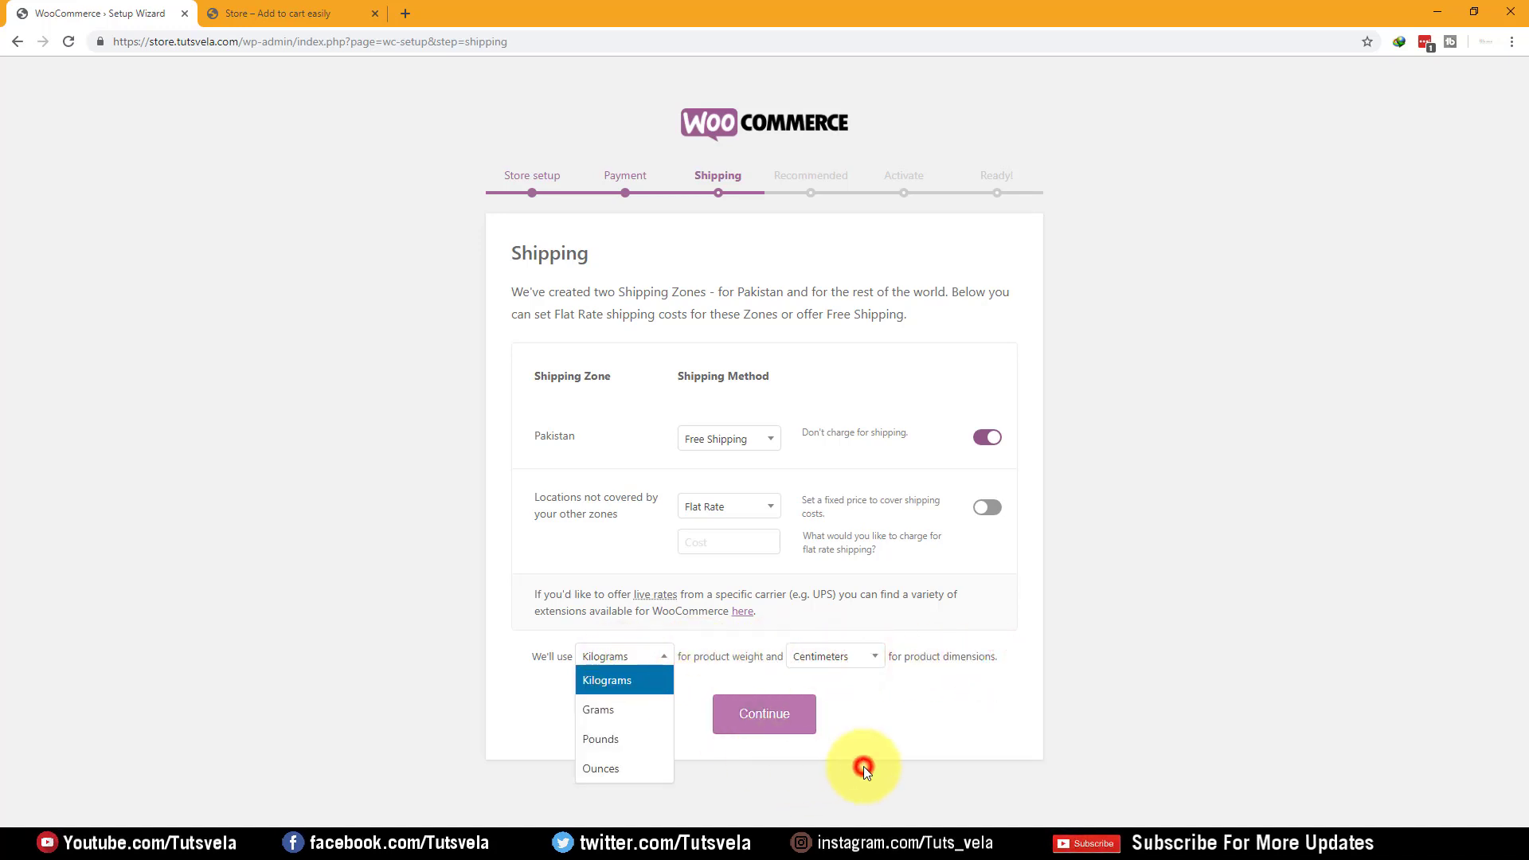
Confirm Free Shipping for Pakistan, give other locations a 100 flat rate, and continue
click(712, 440)
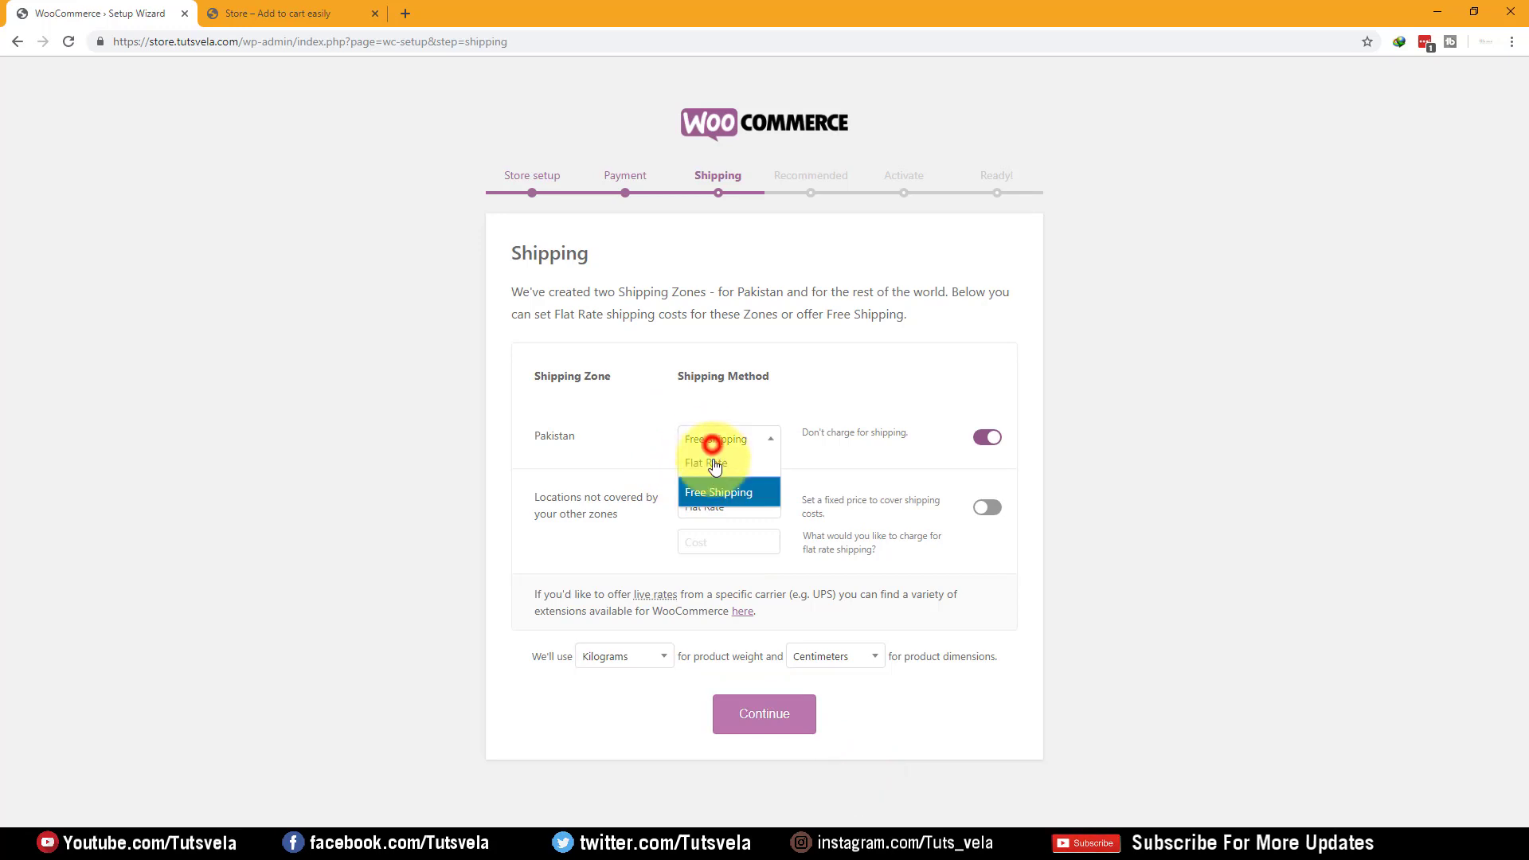
click(717, 494)
click(795, 706)
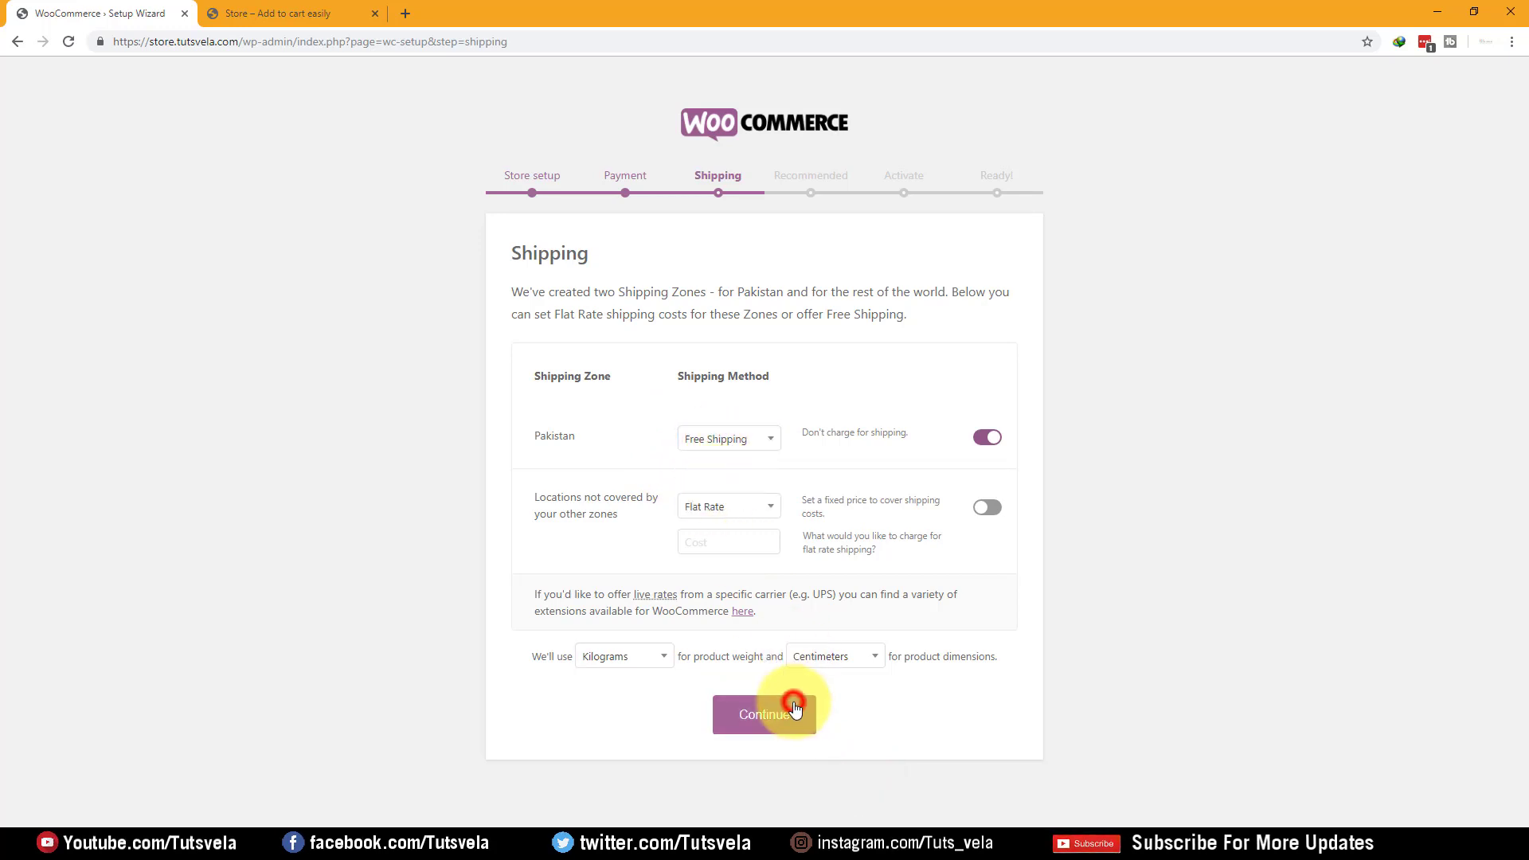
click(727, 533)
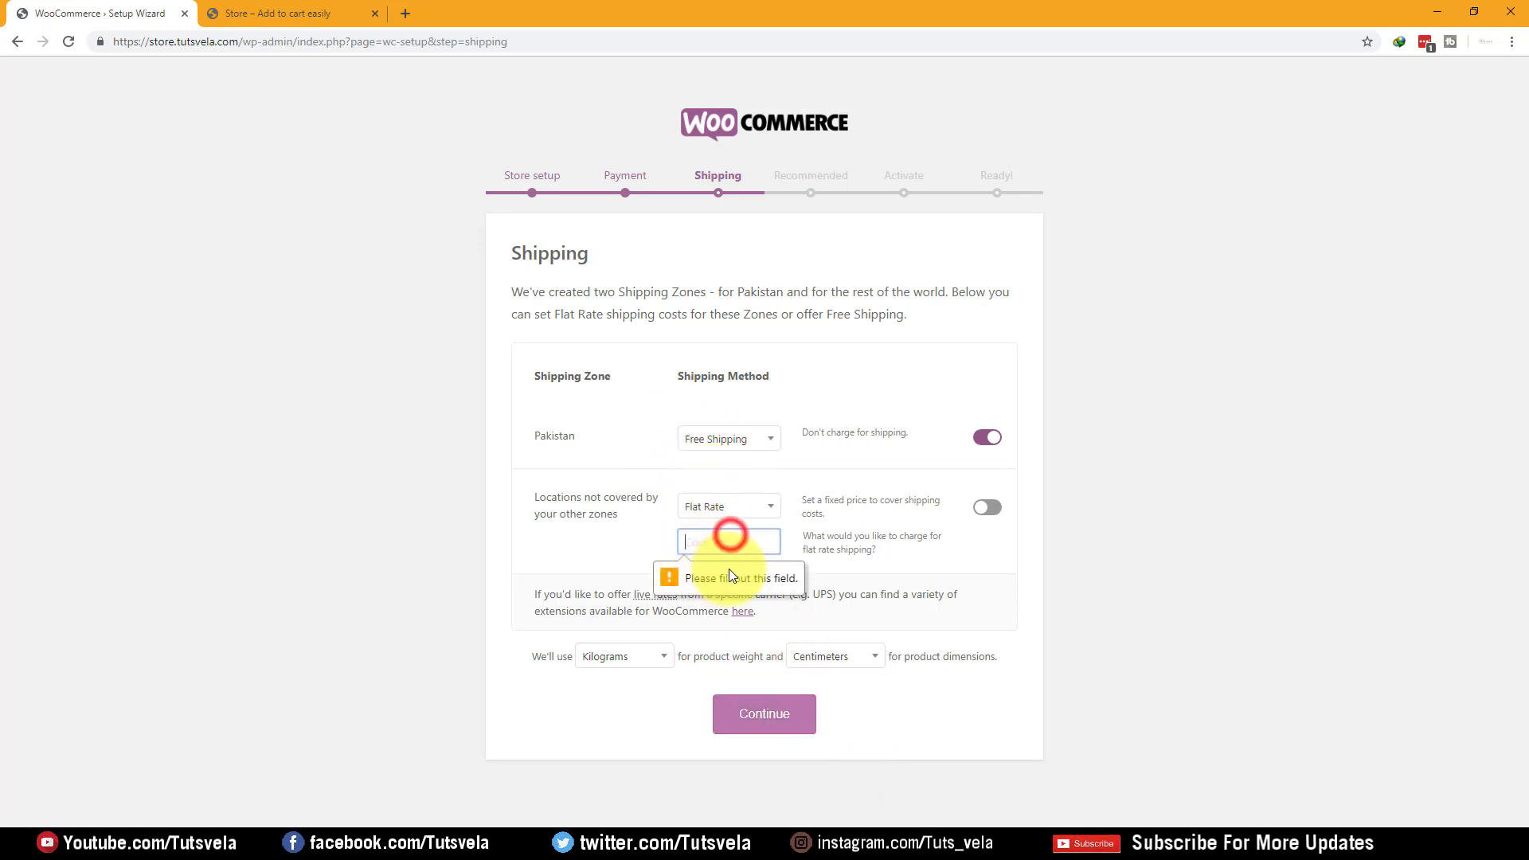
mouse_move(521, 500)
mouse_down()
mouse_move(587, 500)
mouse_move(672, 535)
mouse_move(488, 488)
mouse_move(543, 496)
mouse_move(529, 492)
mouse_up()
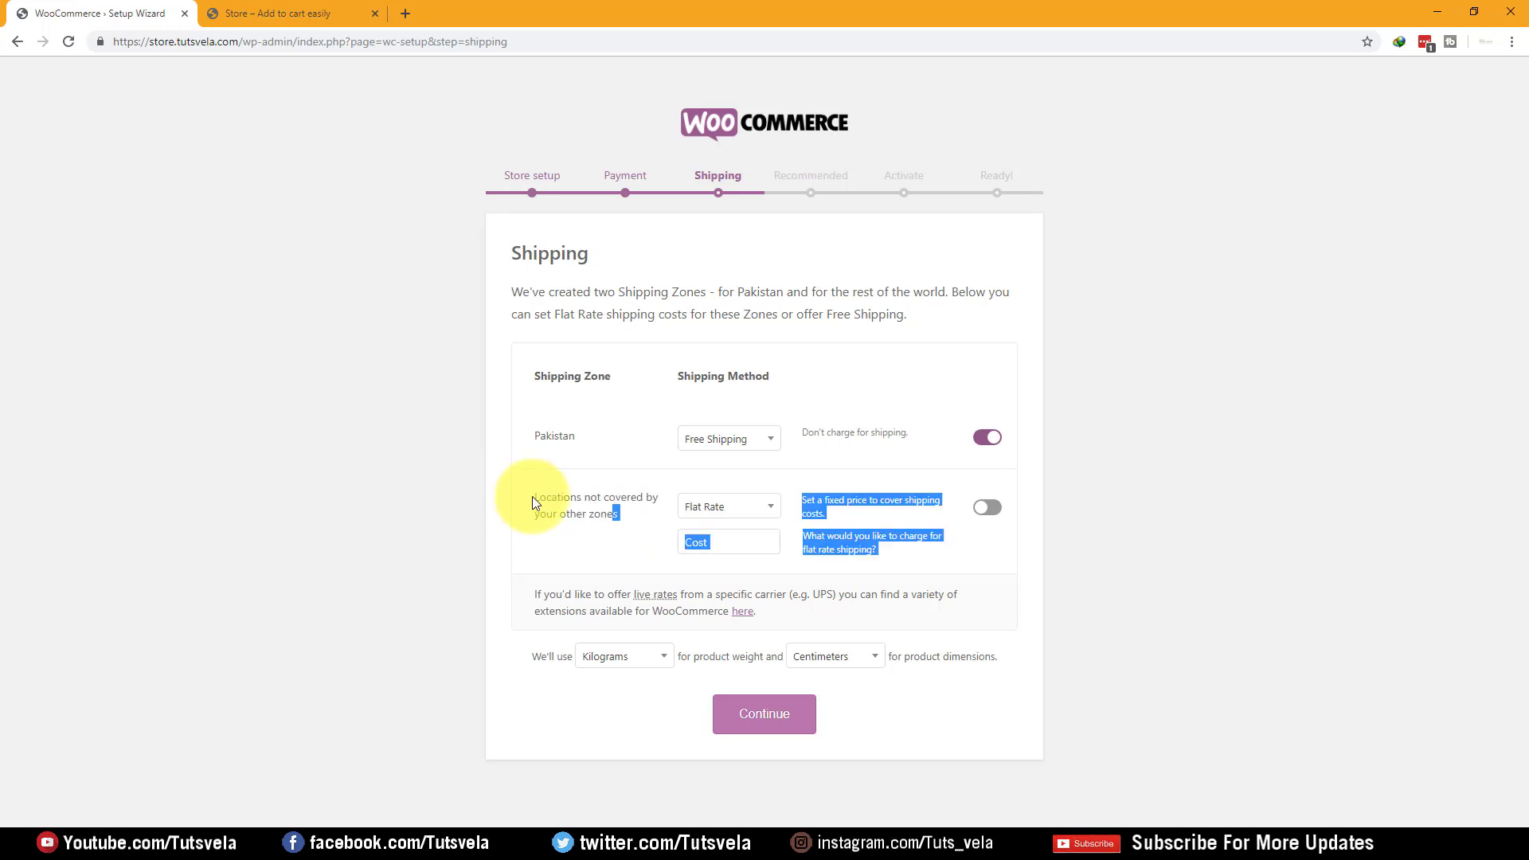
click(587, 548)
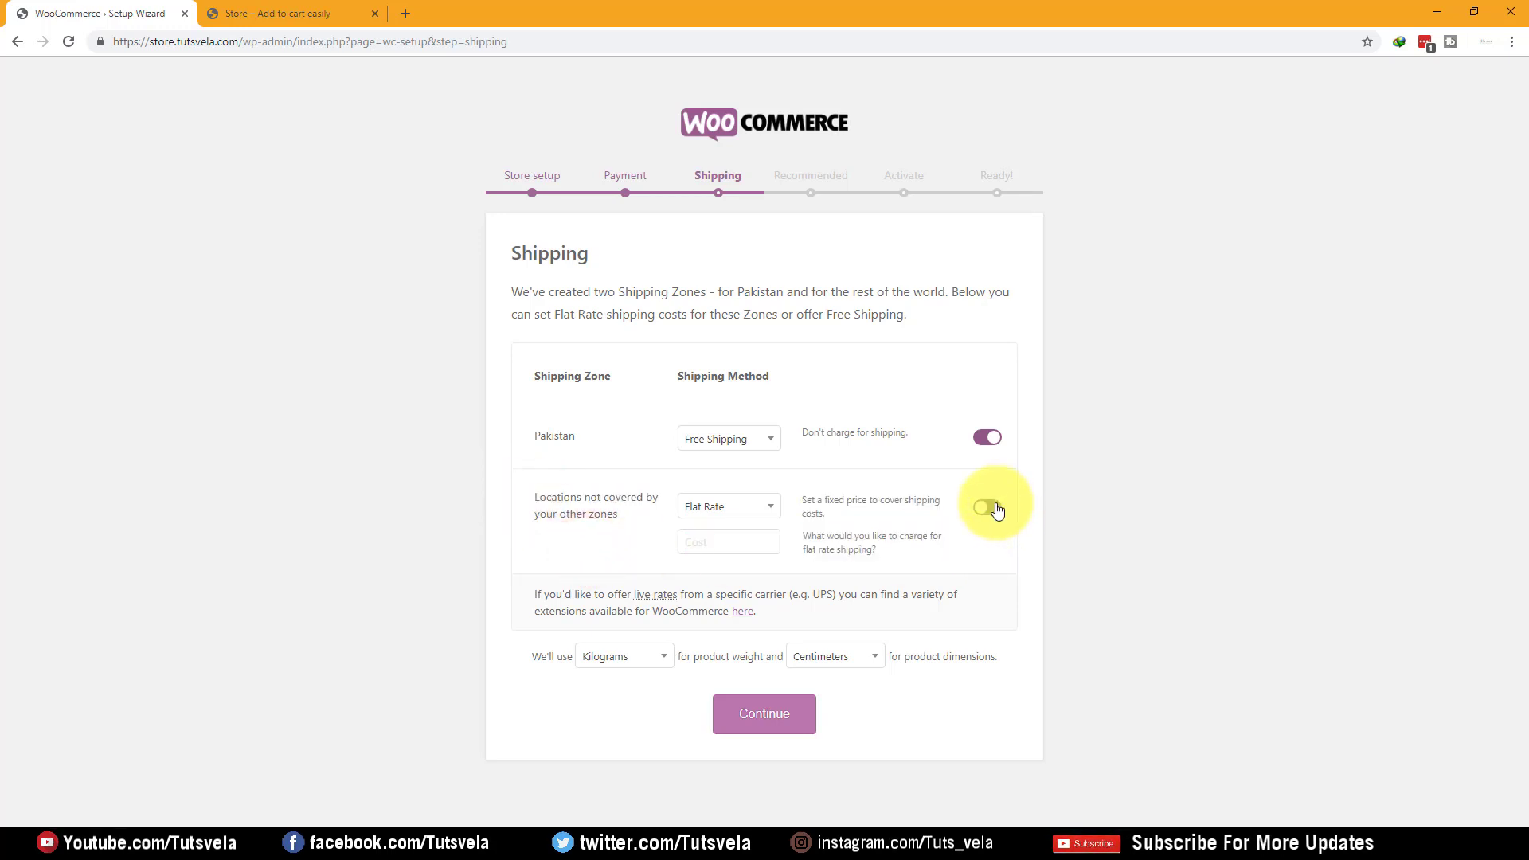
click(995, 508)
click(724, 550)
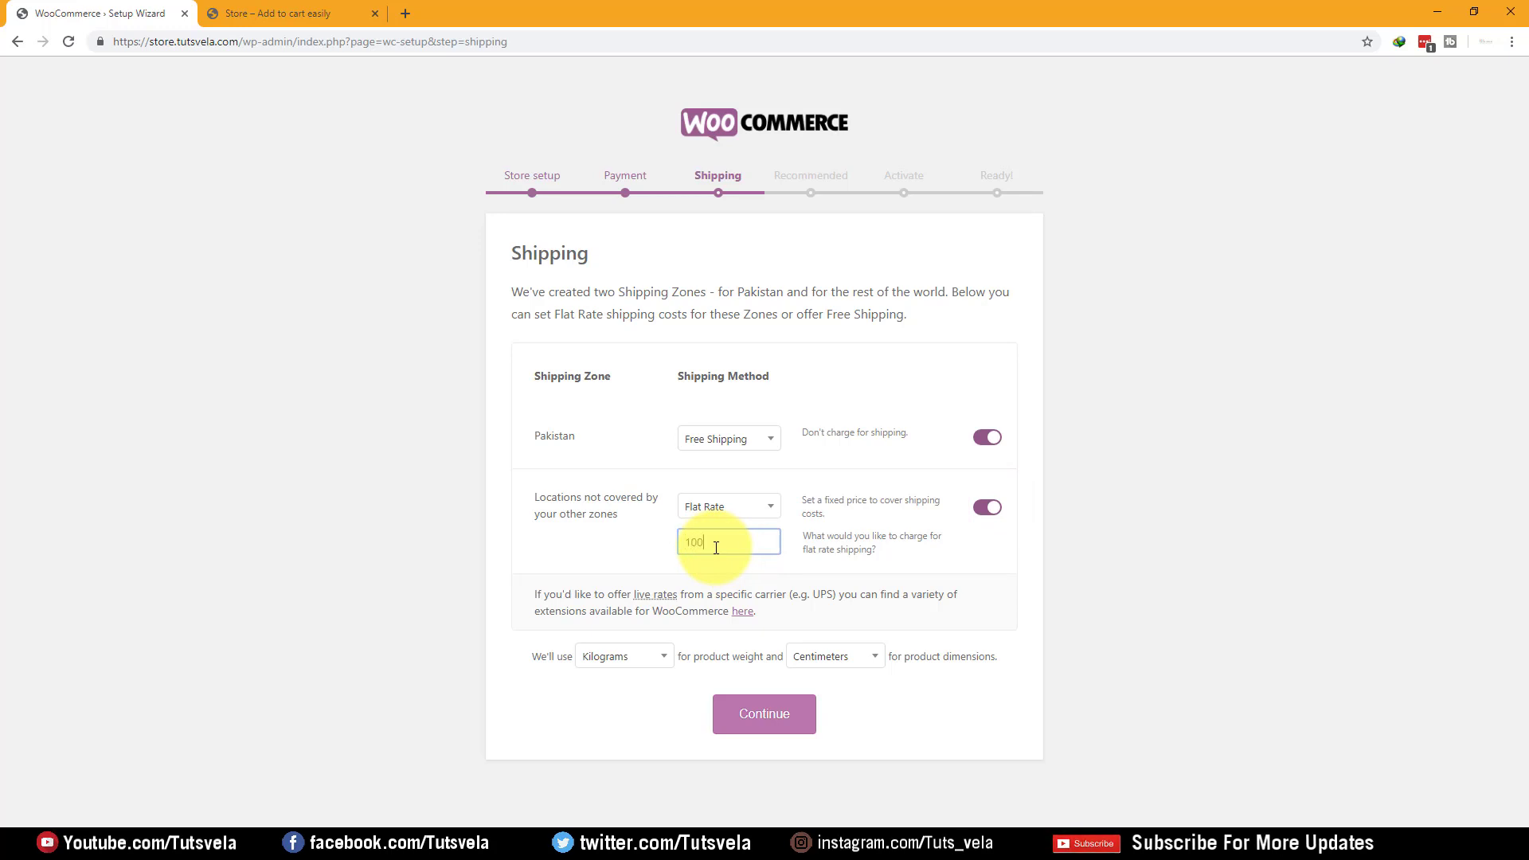
click(1160, 622)
drag(537, 497, 625, 511)
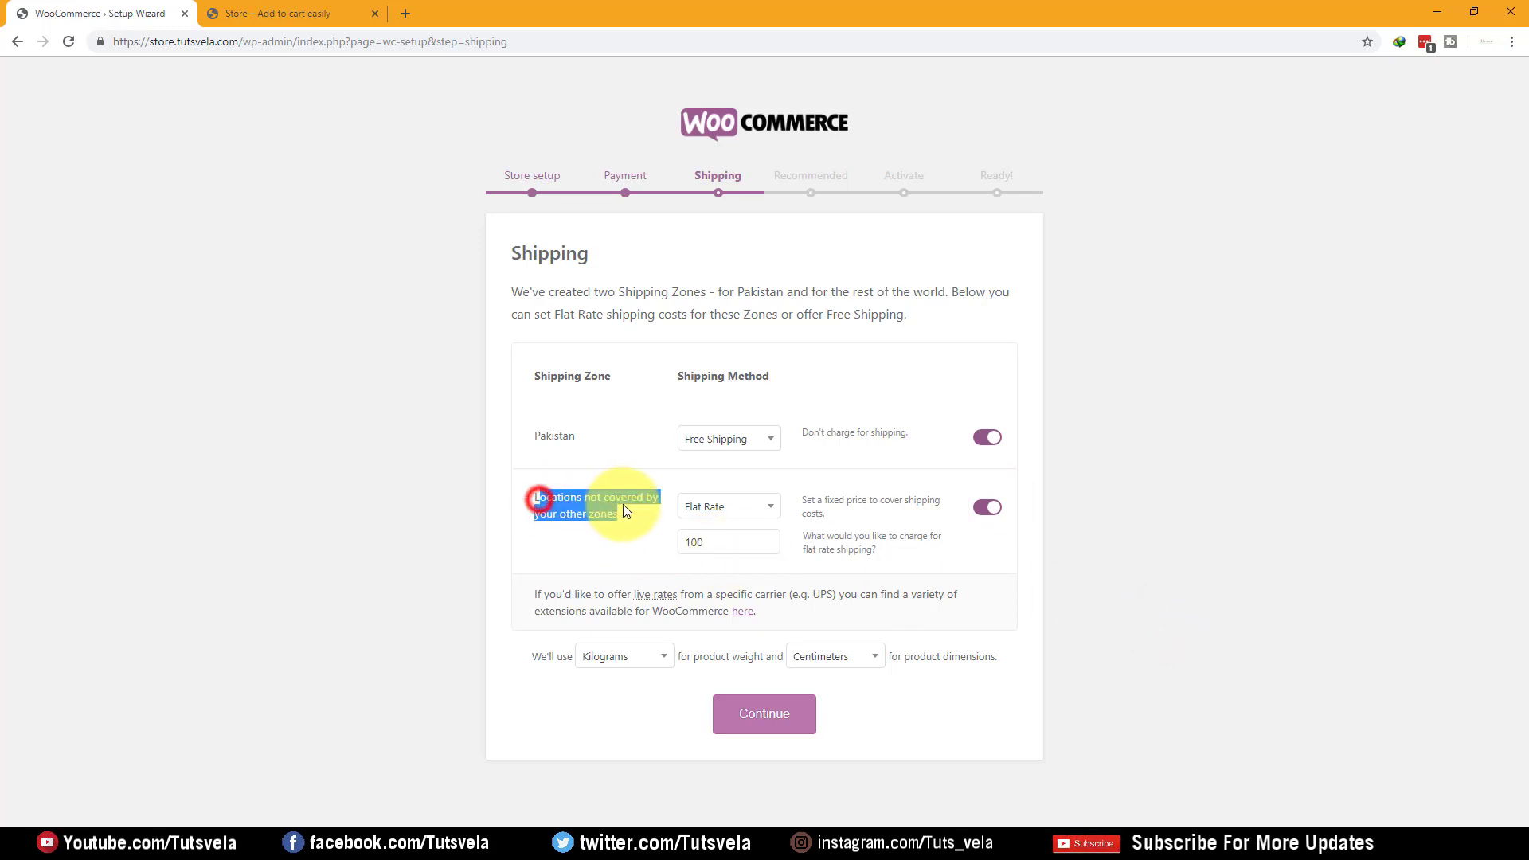
drag(532, 437, 569, 441)
click(638, 543)
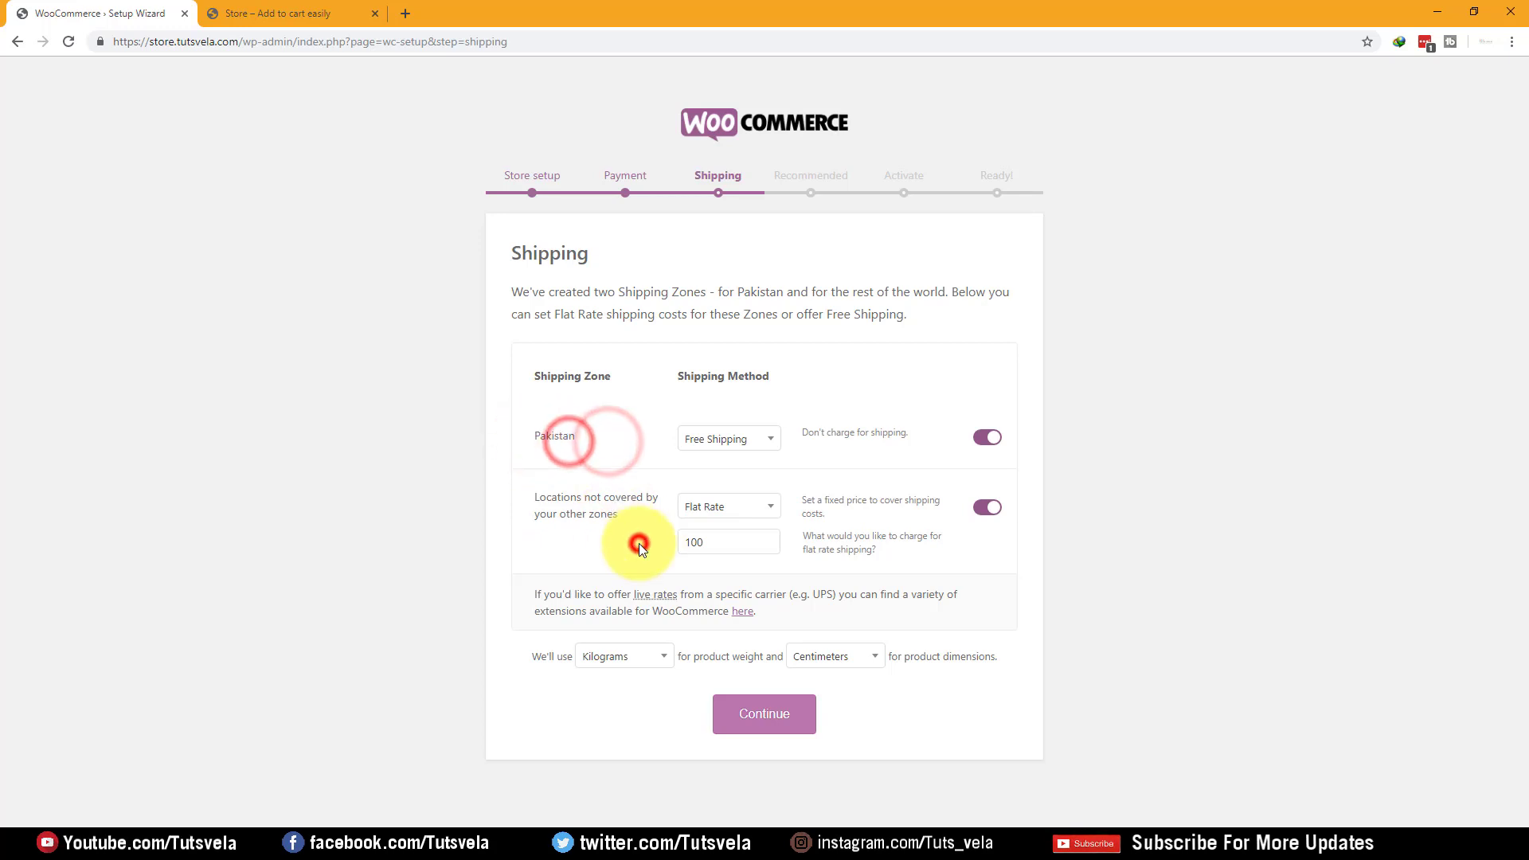
click(789, 722)
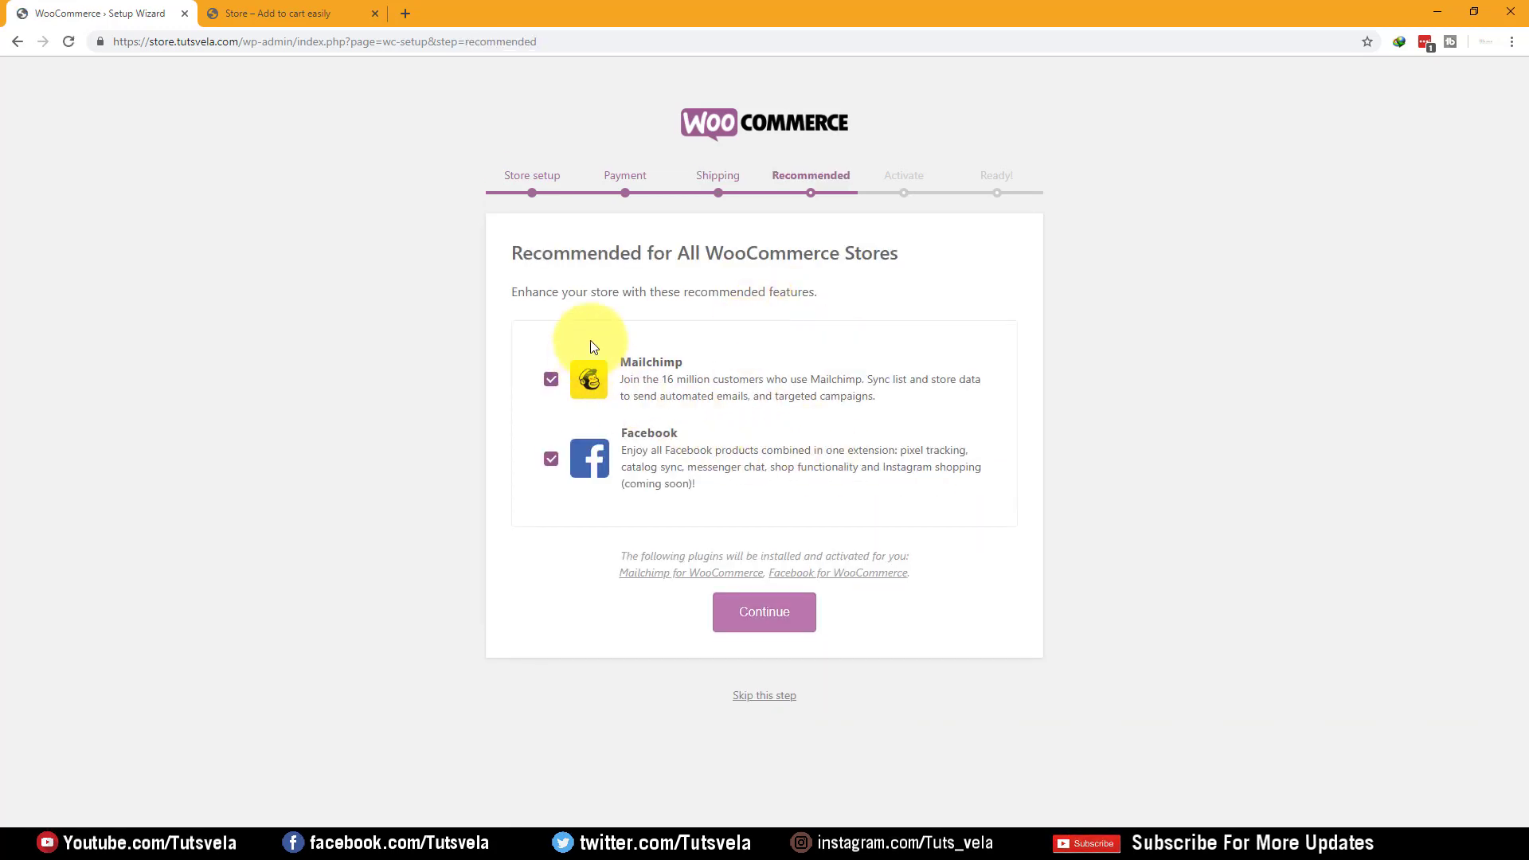
Leave both Mailchimp and Facebook unticked and continue without the recommended plugins
drag(518, 250, 883, 261)
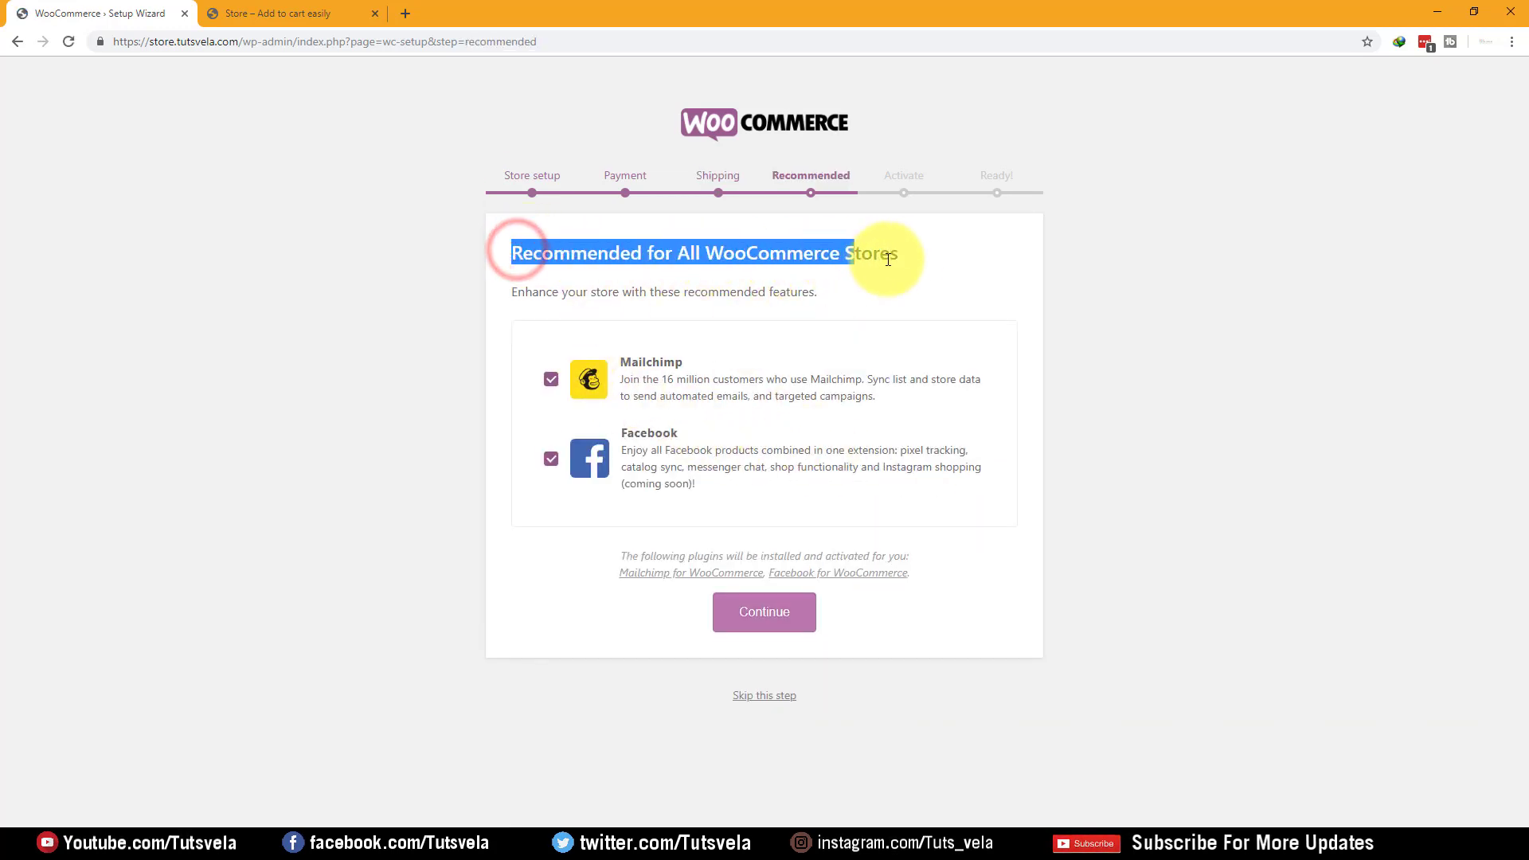
click(946, 268)
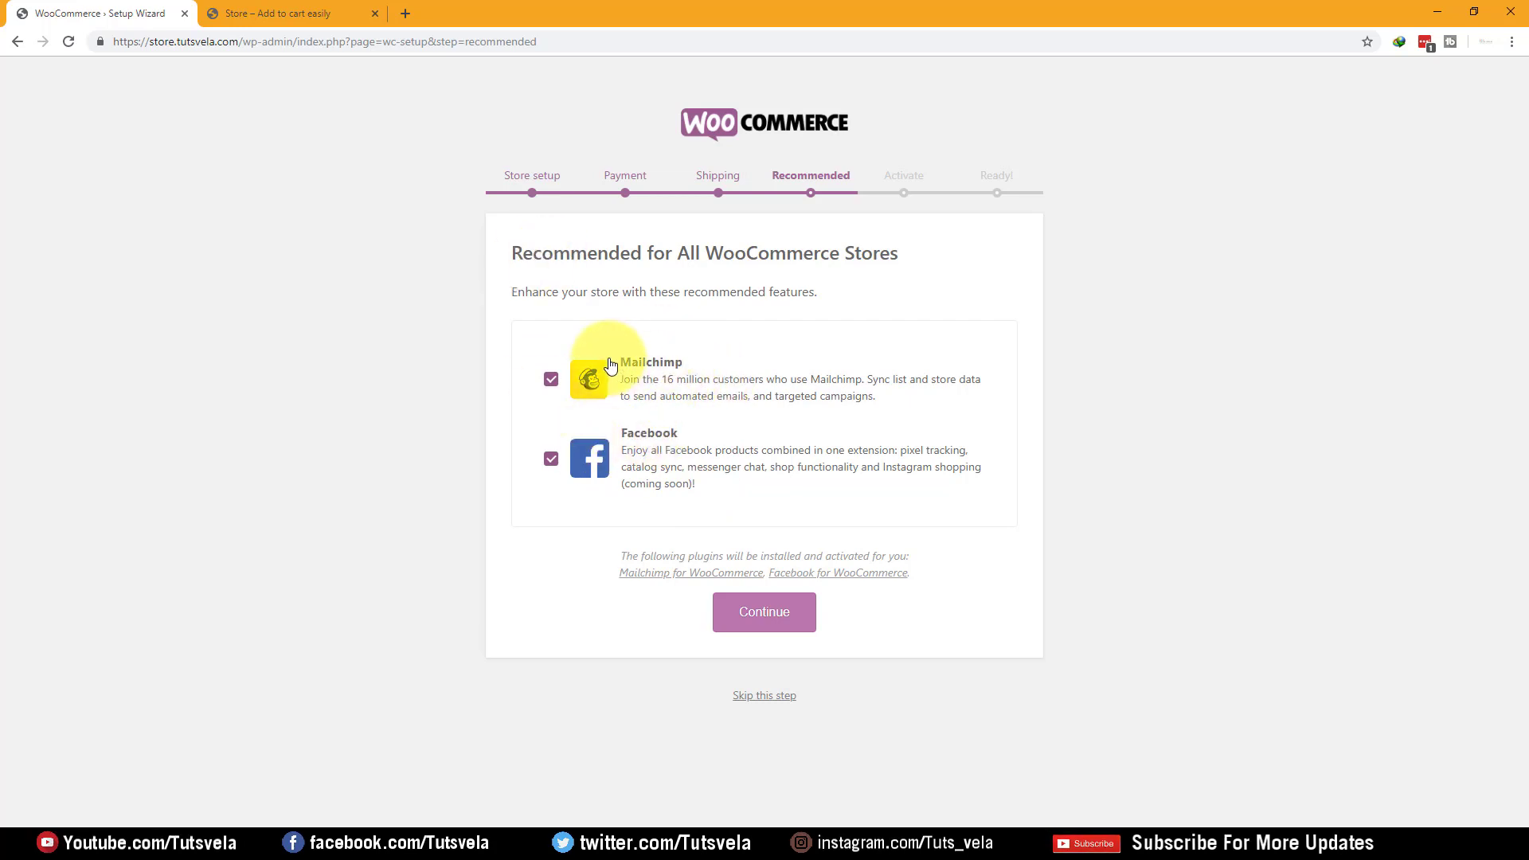
click(551, 379)
click(551, 461)
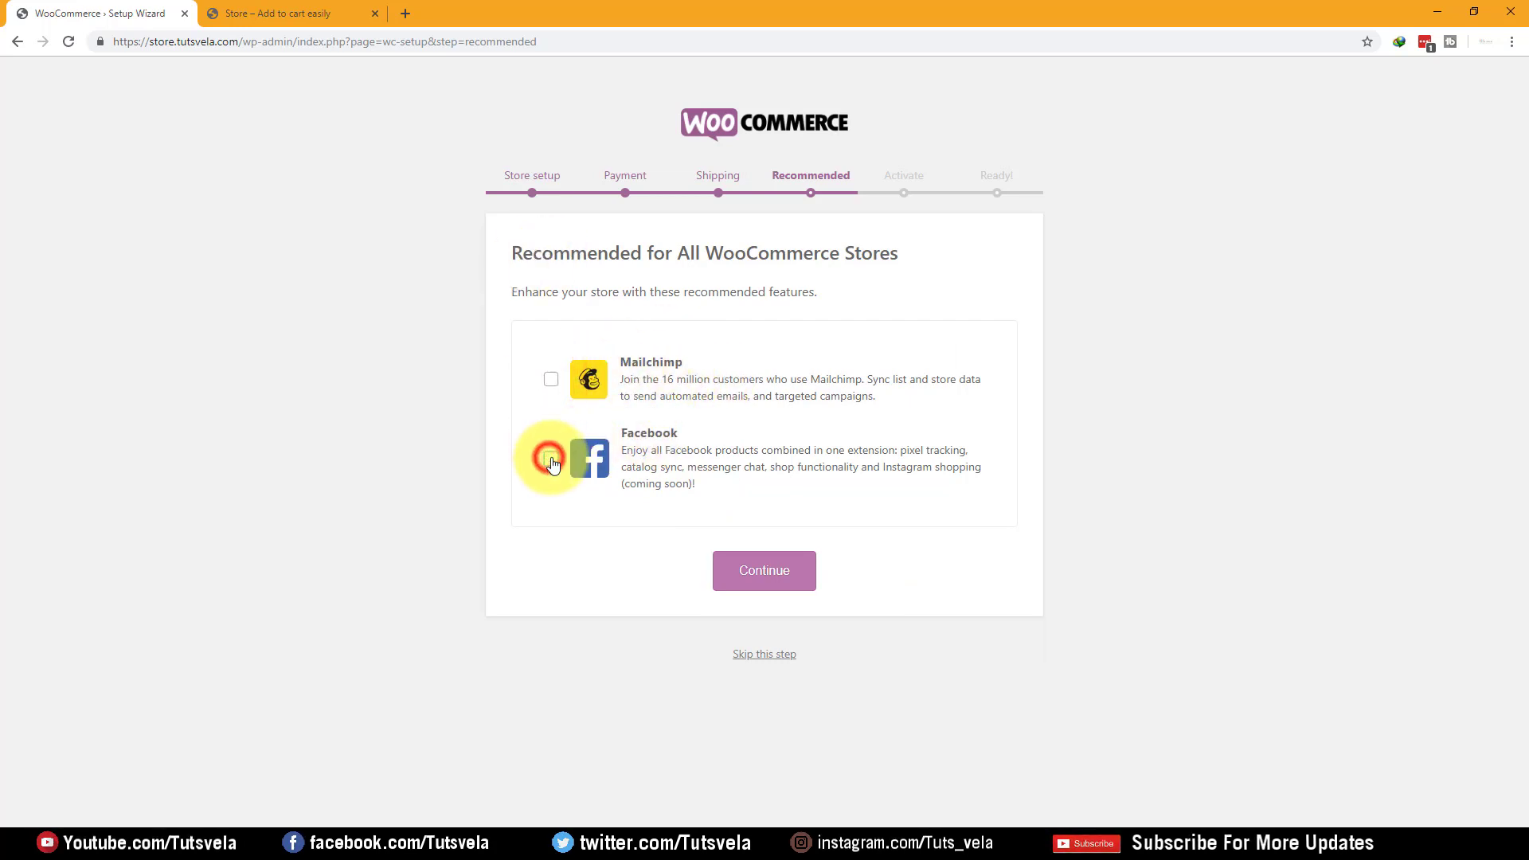
click(549, 376)
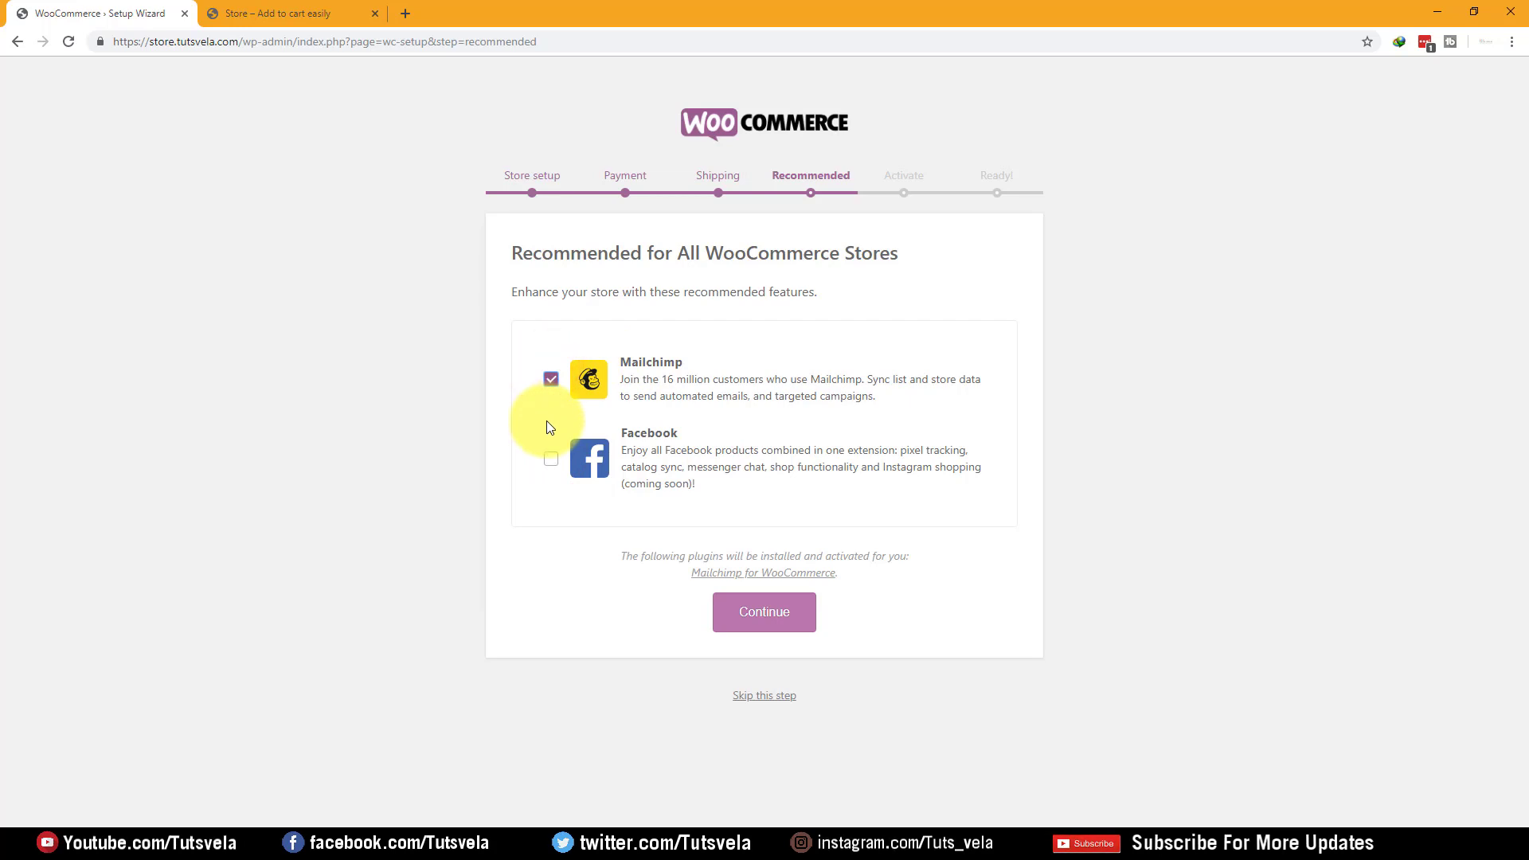
click(551, 460)
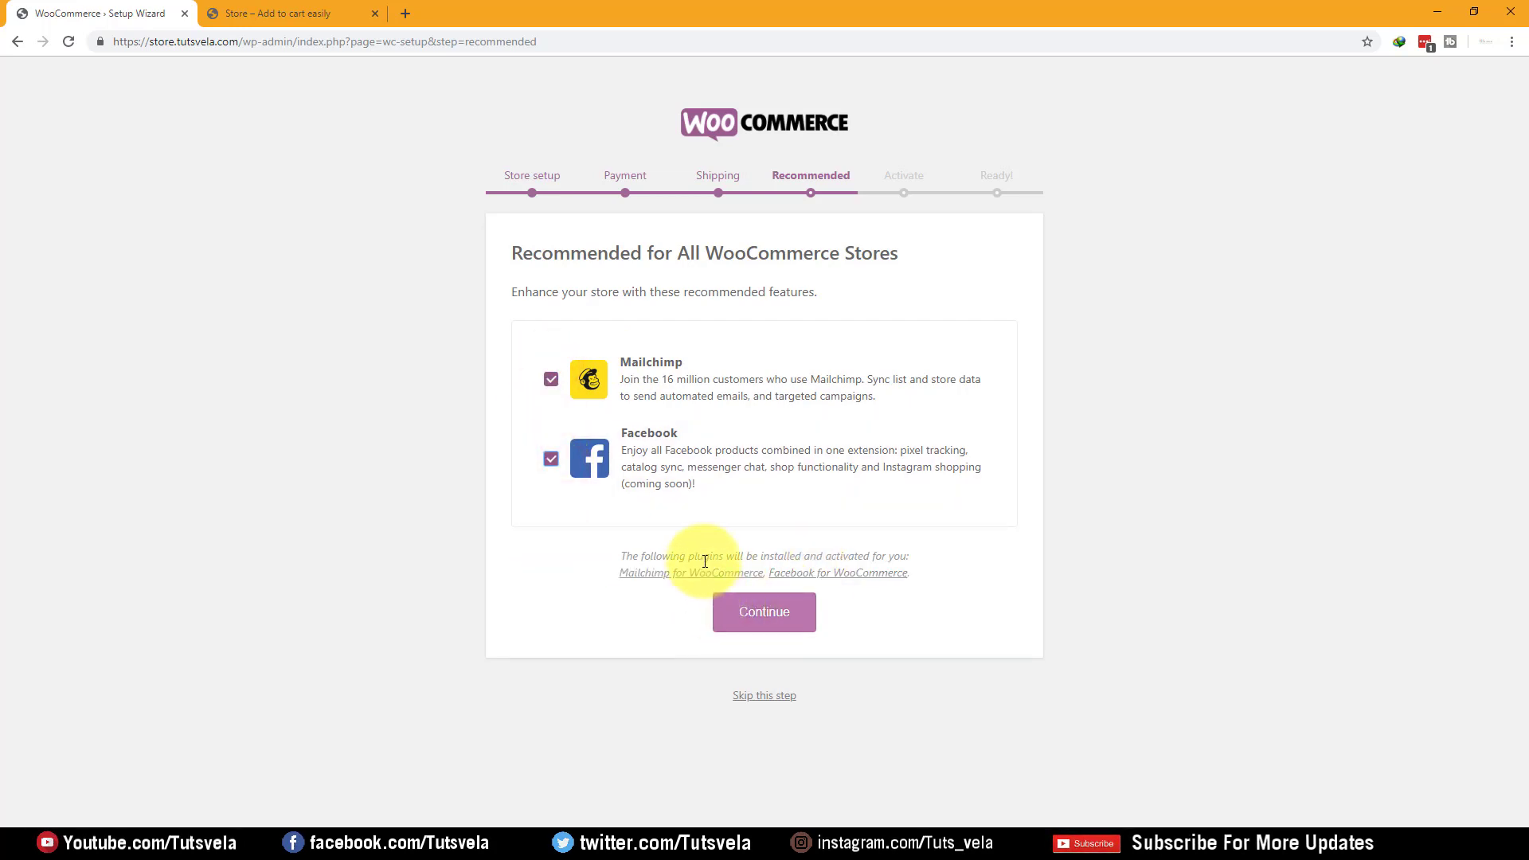
click(551, 459)
click(550, 379)
click(788, 589)
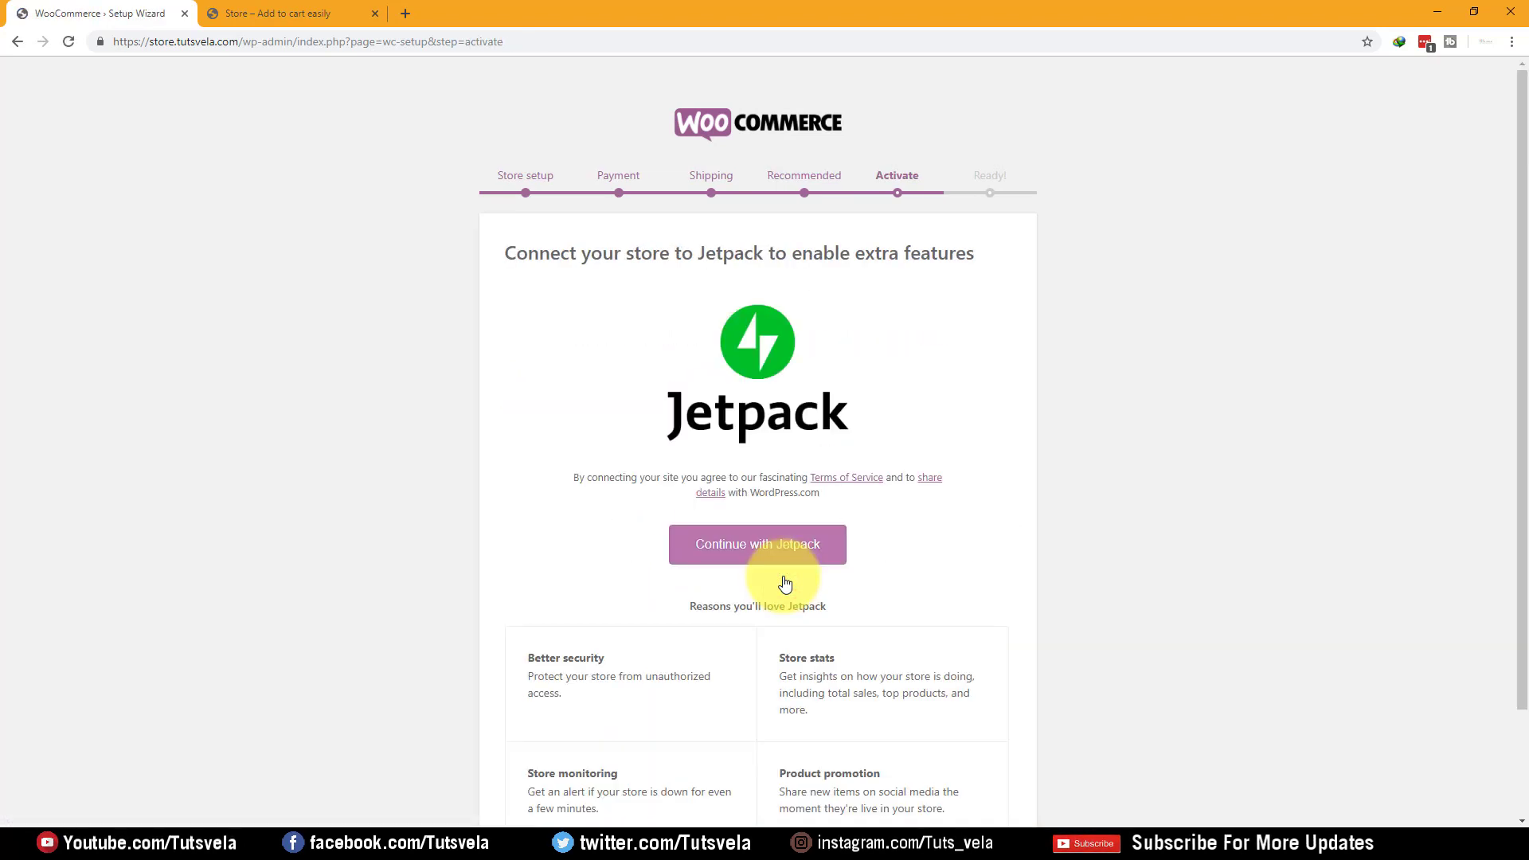
Continue with Jetpack to connect the store and reach the Ready! page
scroll(626, 343, down, 2)
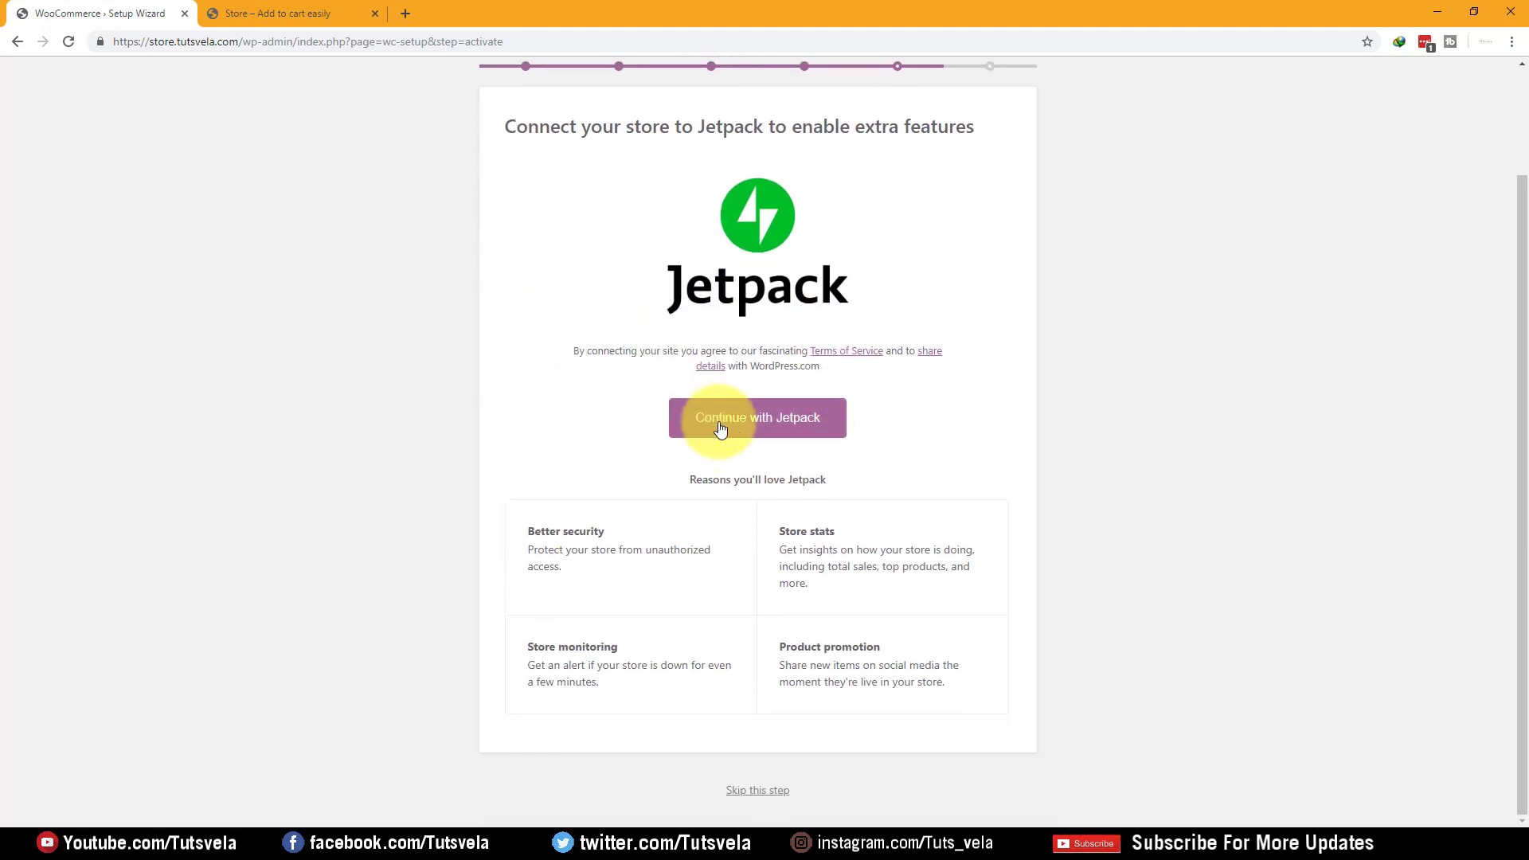
click(770, 425)
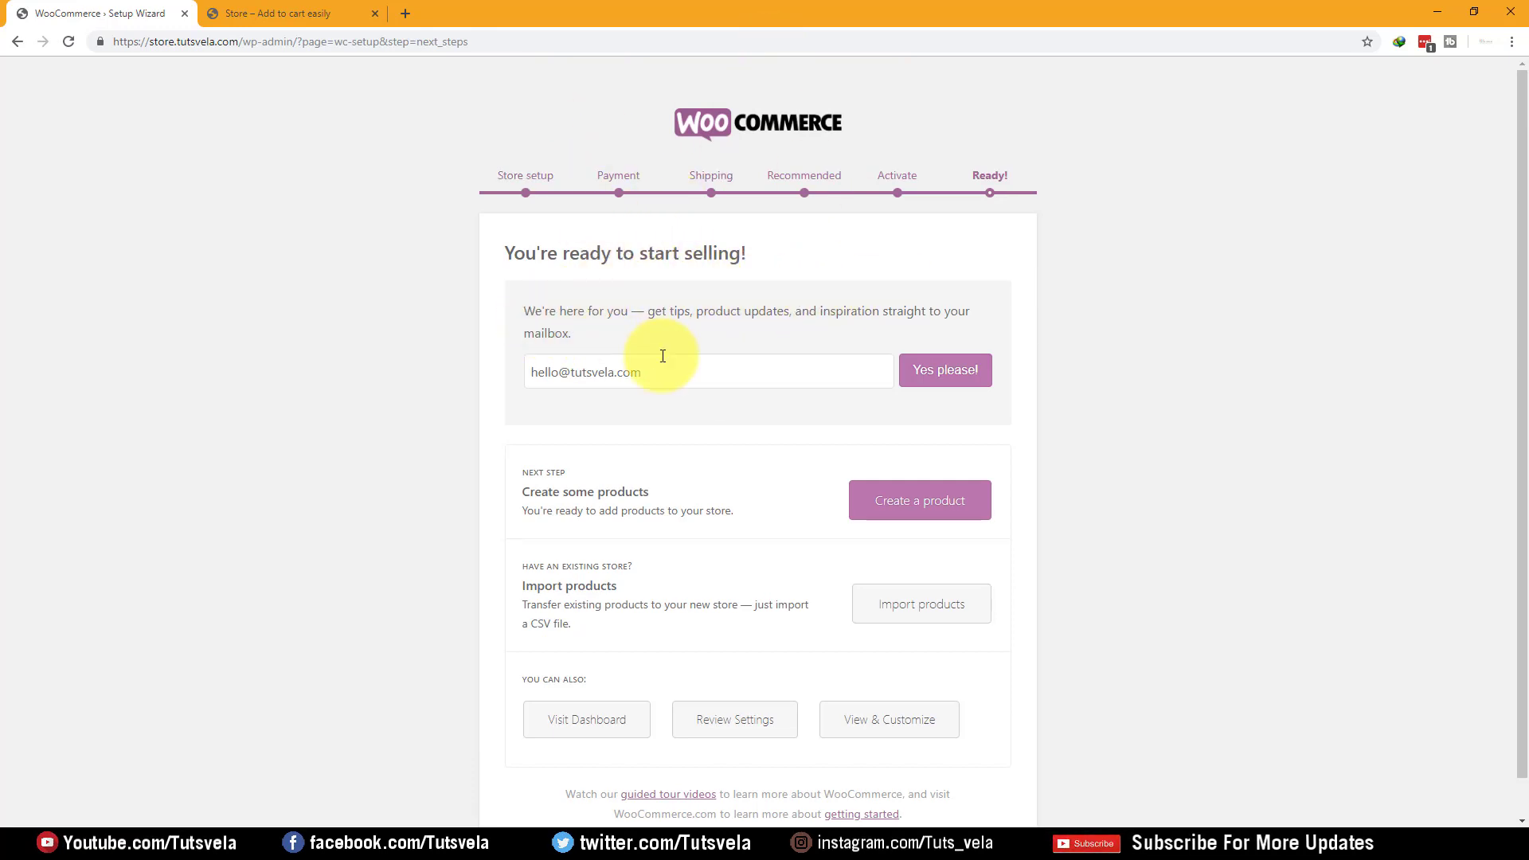
Leave the "You're ready to start selling!" page via Visit Dashboard
scroll(660, 350, down, 1)
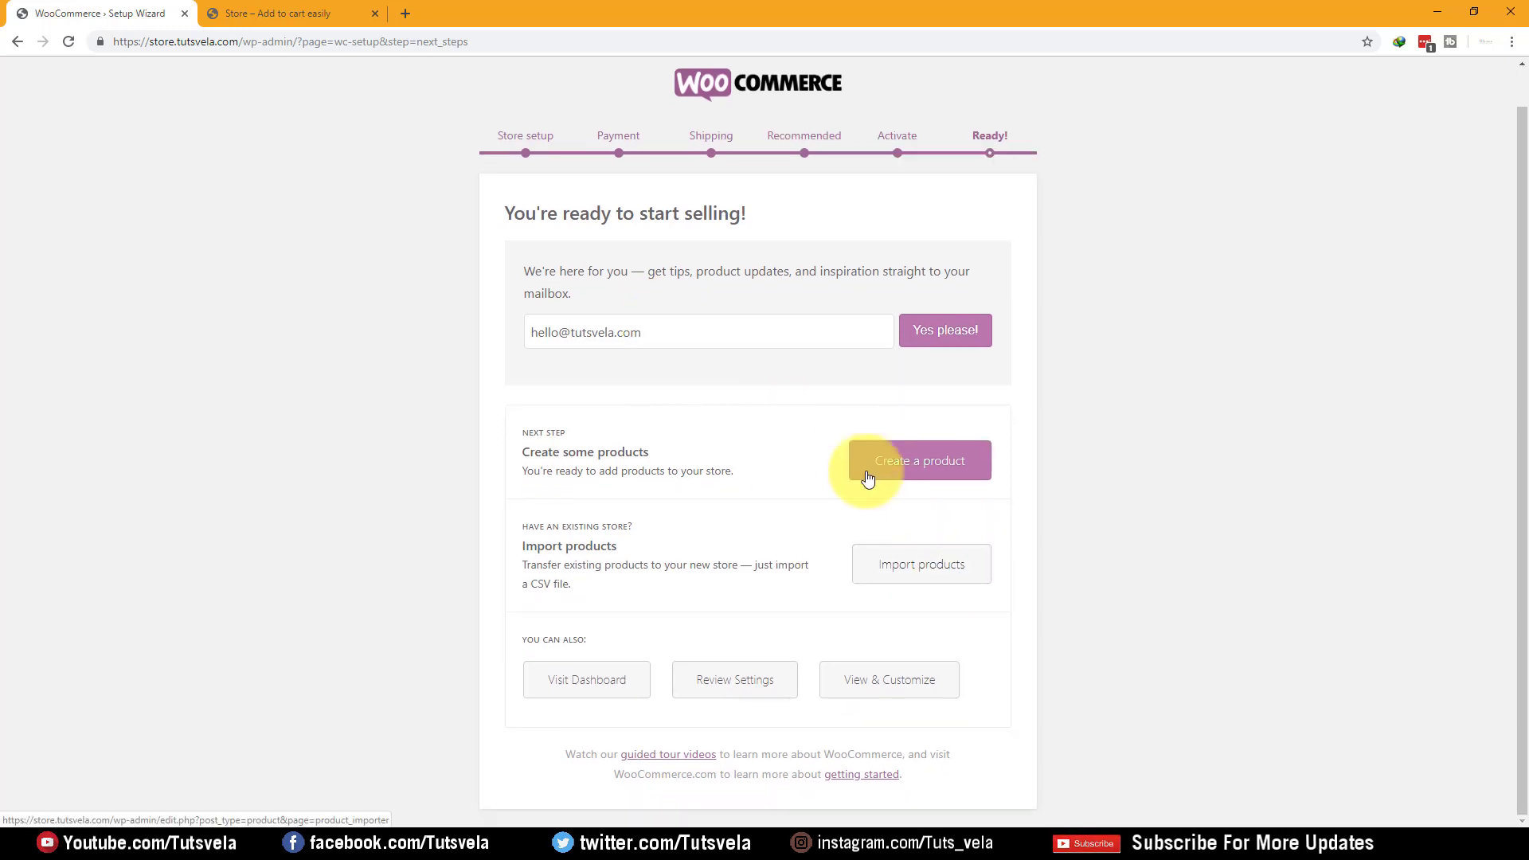
drag(510, 214, 792, 215)
click(796, 217)
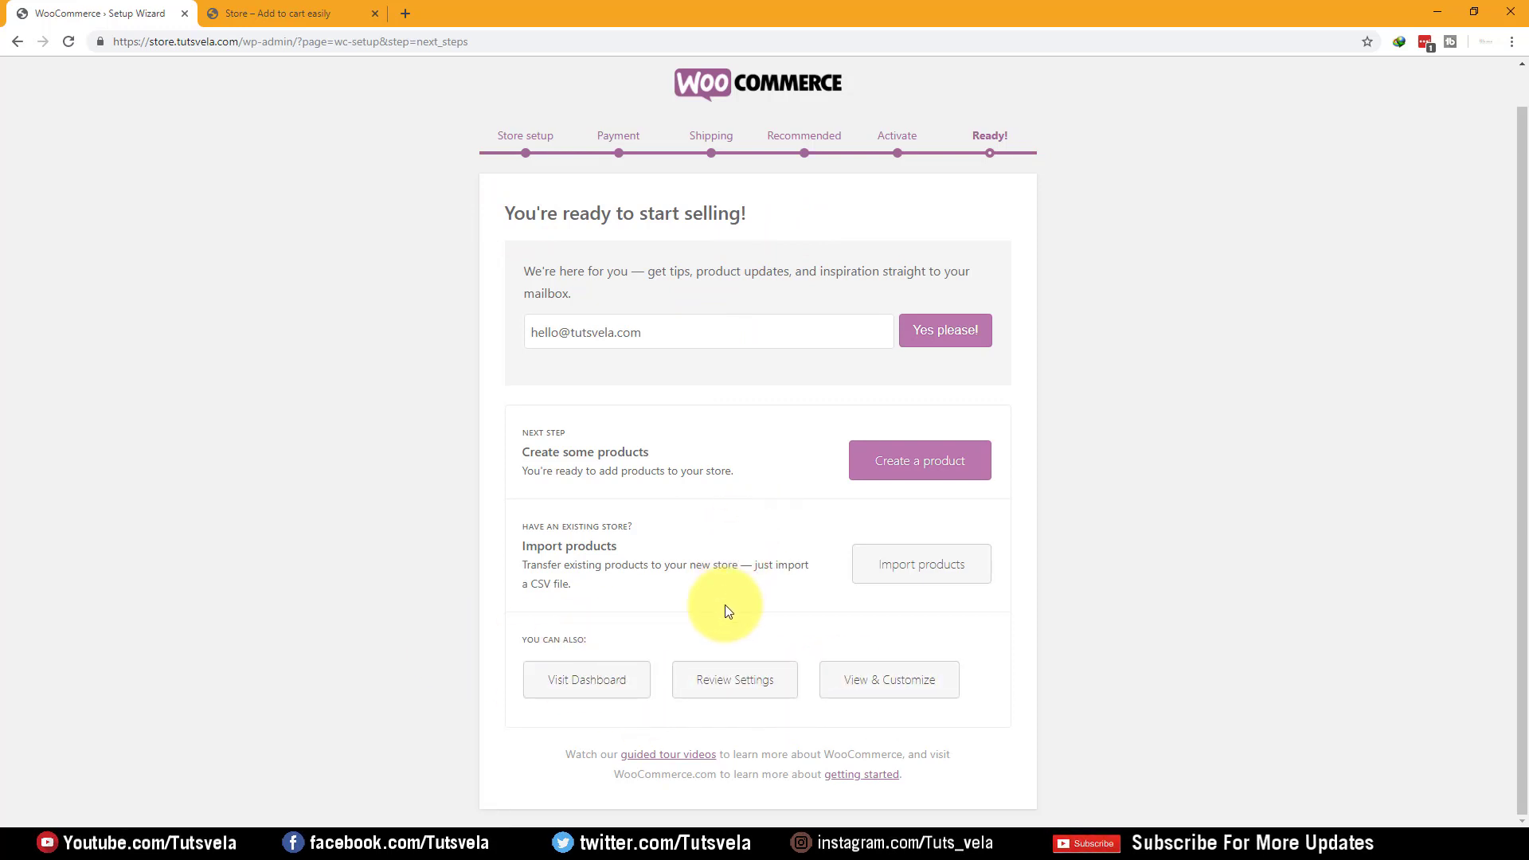
click(579, 685)
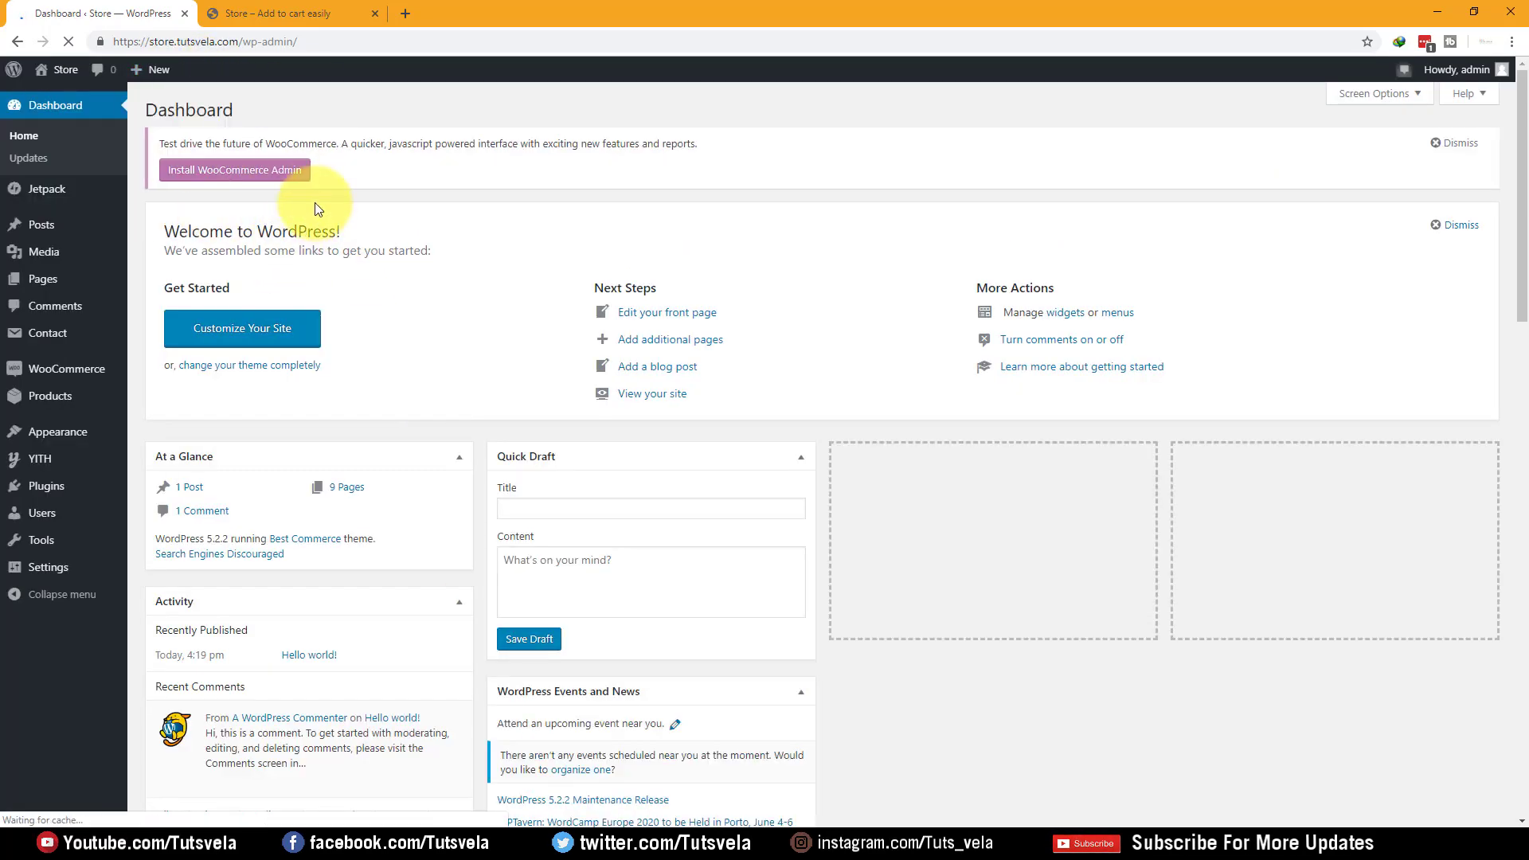
Open Appearance › Import Demo Data, then view the bare storefront in the other tab
scroll(321, 189, down, 5)
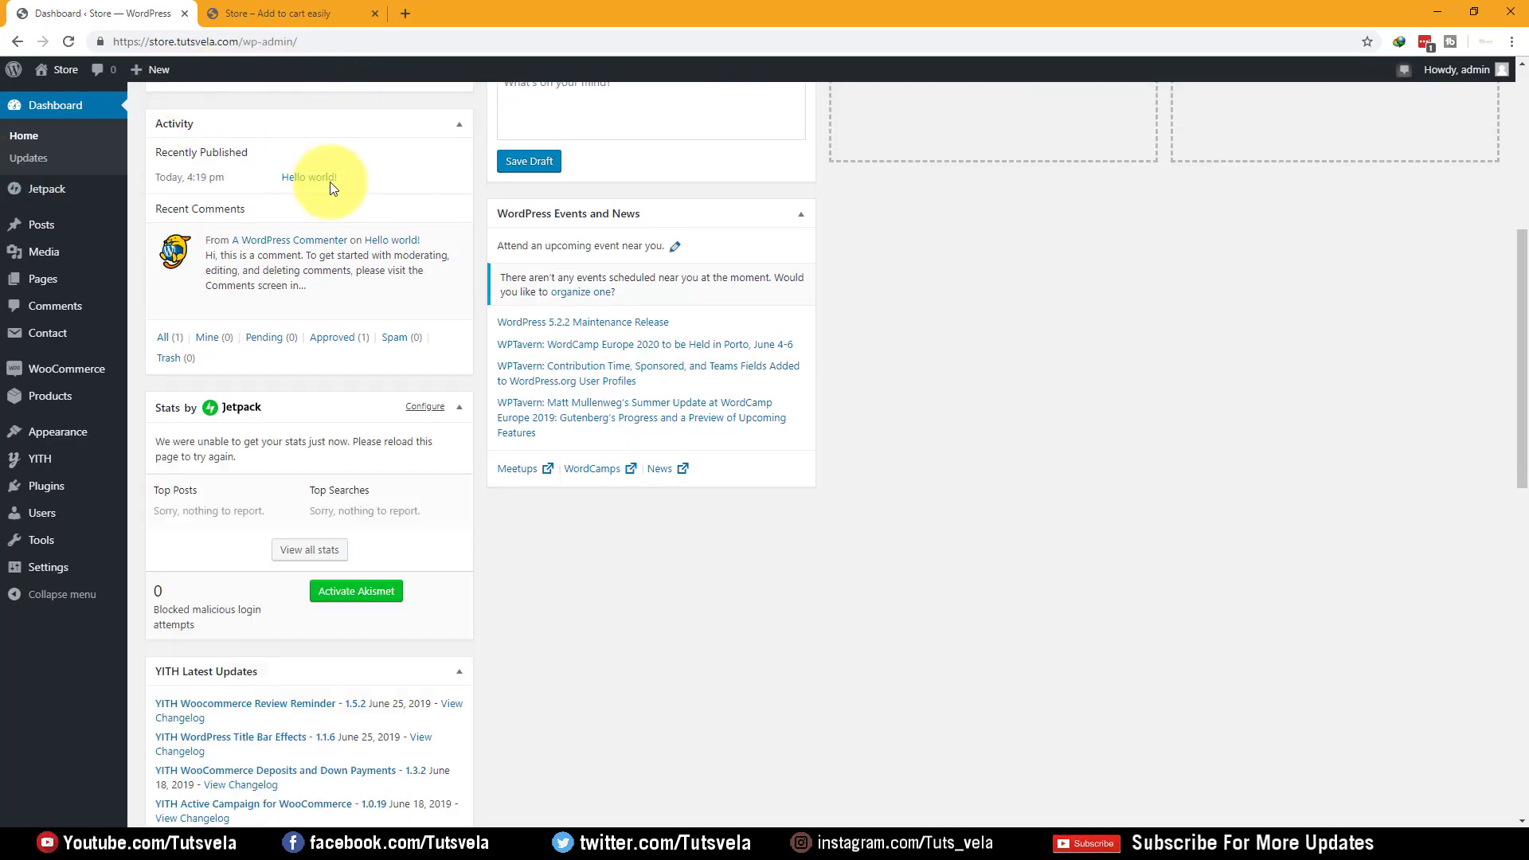
scroll(136, 211, down, 3)
mouse_move(88, 384)
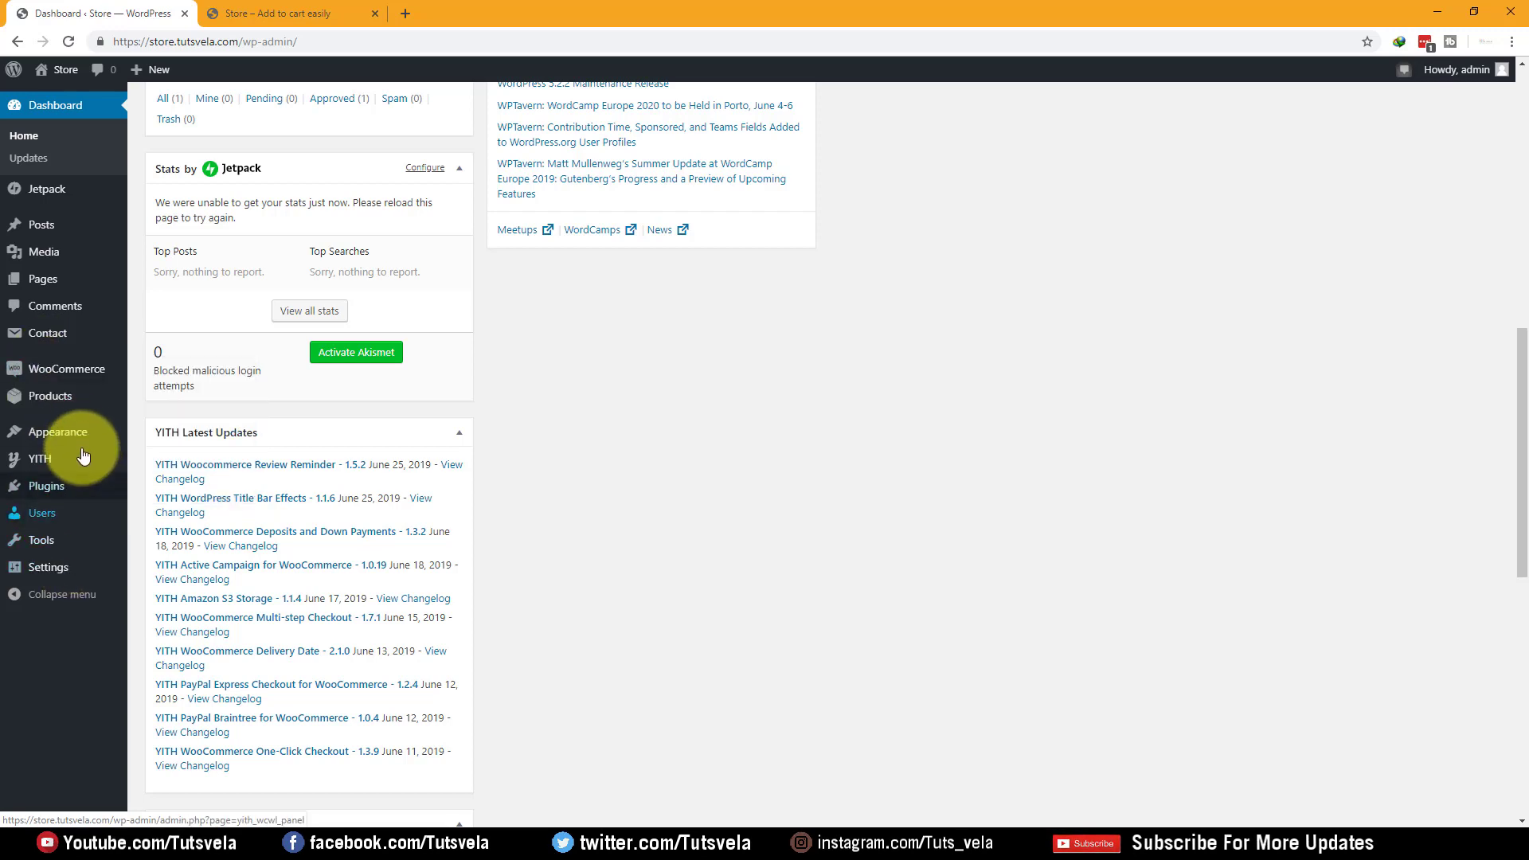
mouse_move(84, 439)
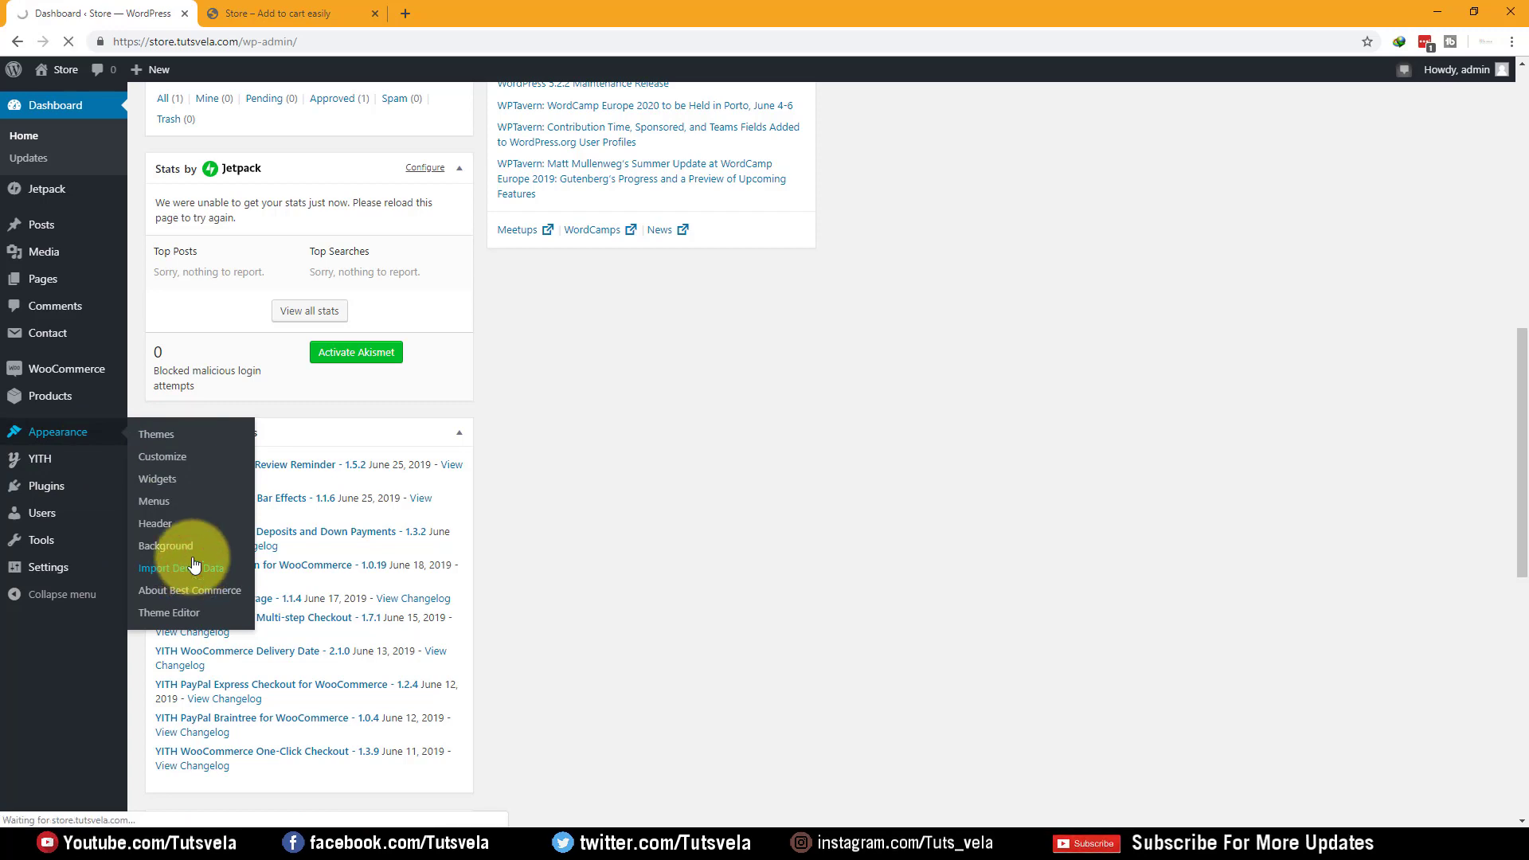
click(303, 12)
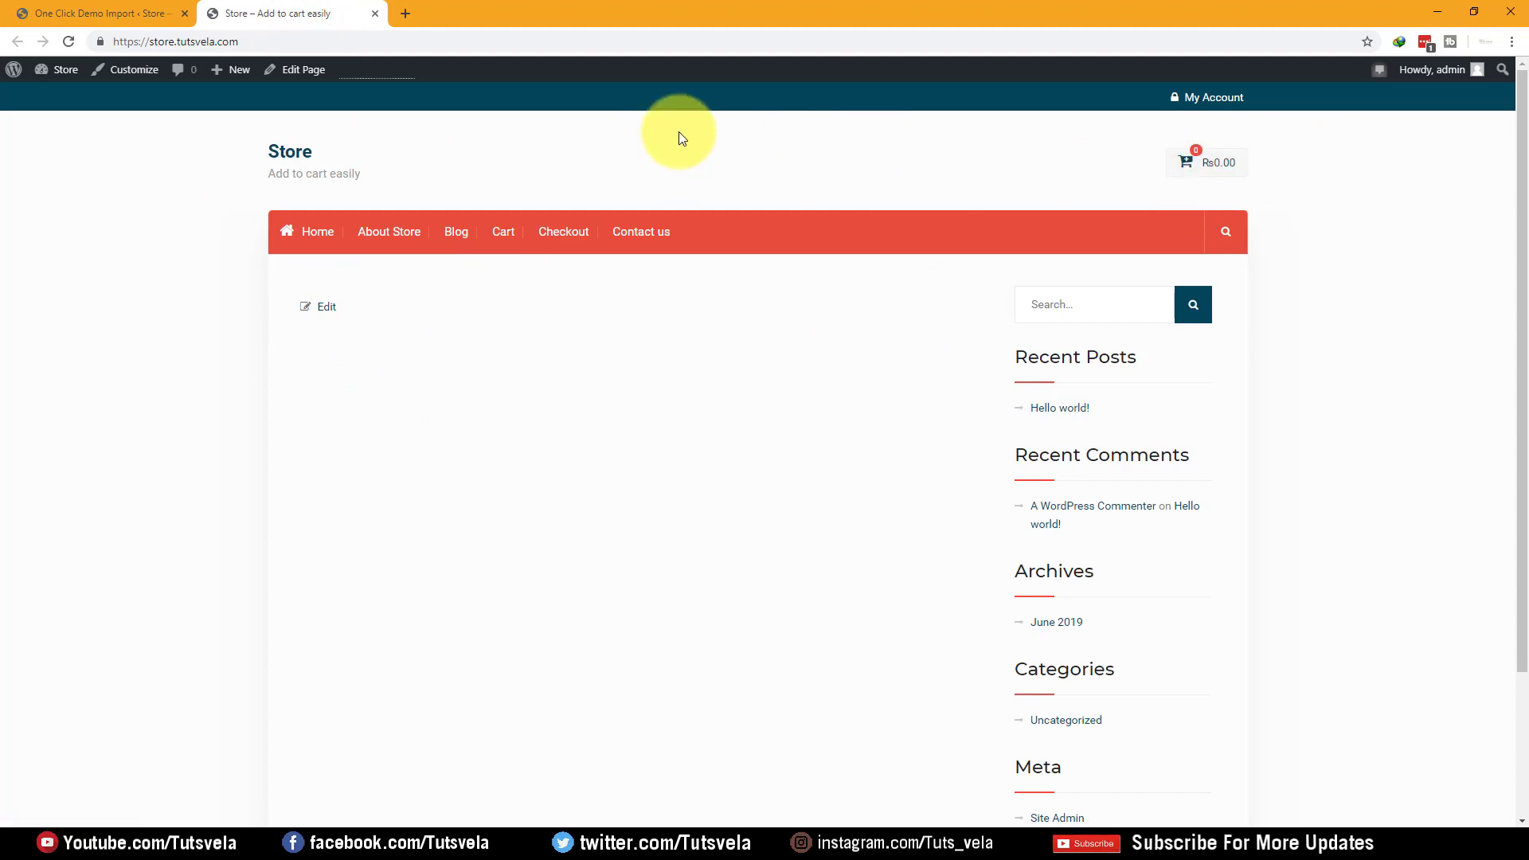
Run the One Click Demo Import until it reports all done, then view the Pages list
click(68, 12)
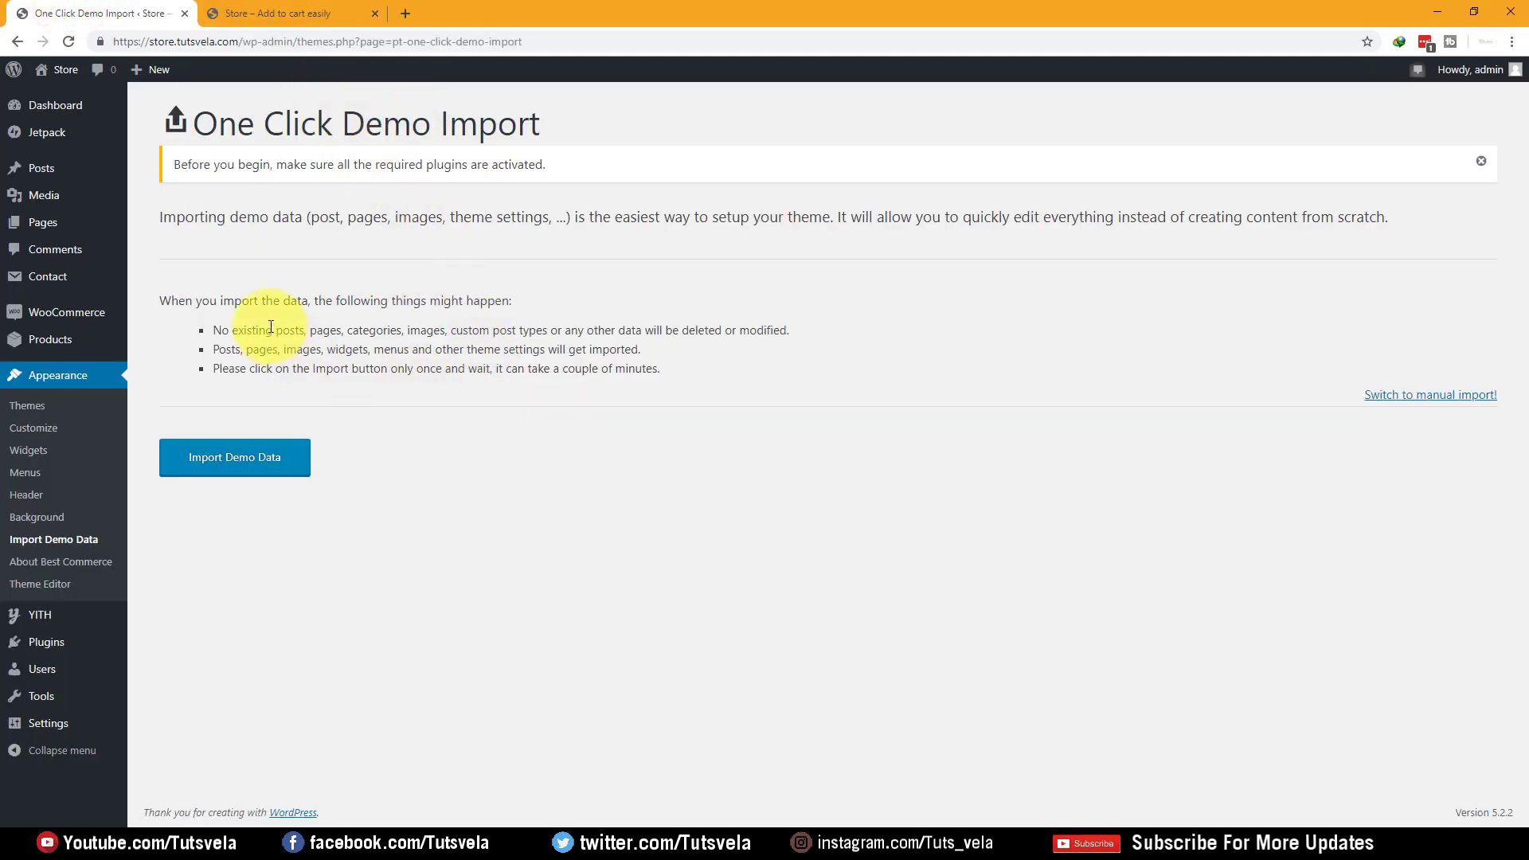
click(298, 11)
click(144, 13)
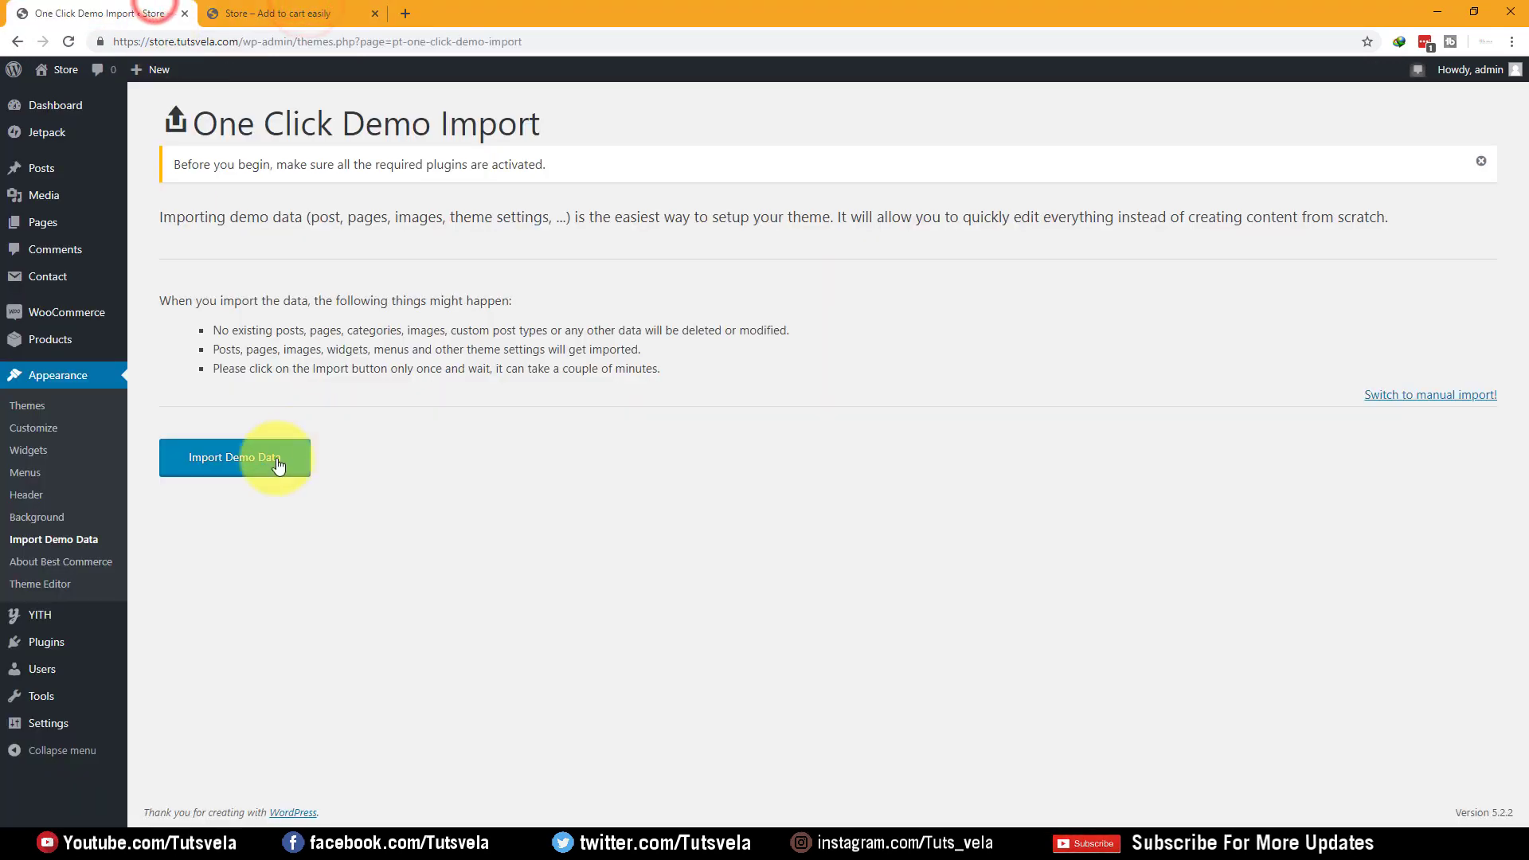
click(239, 13)
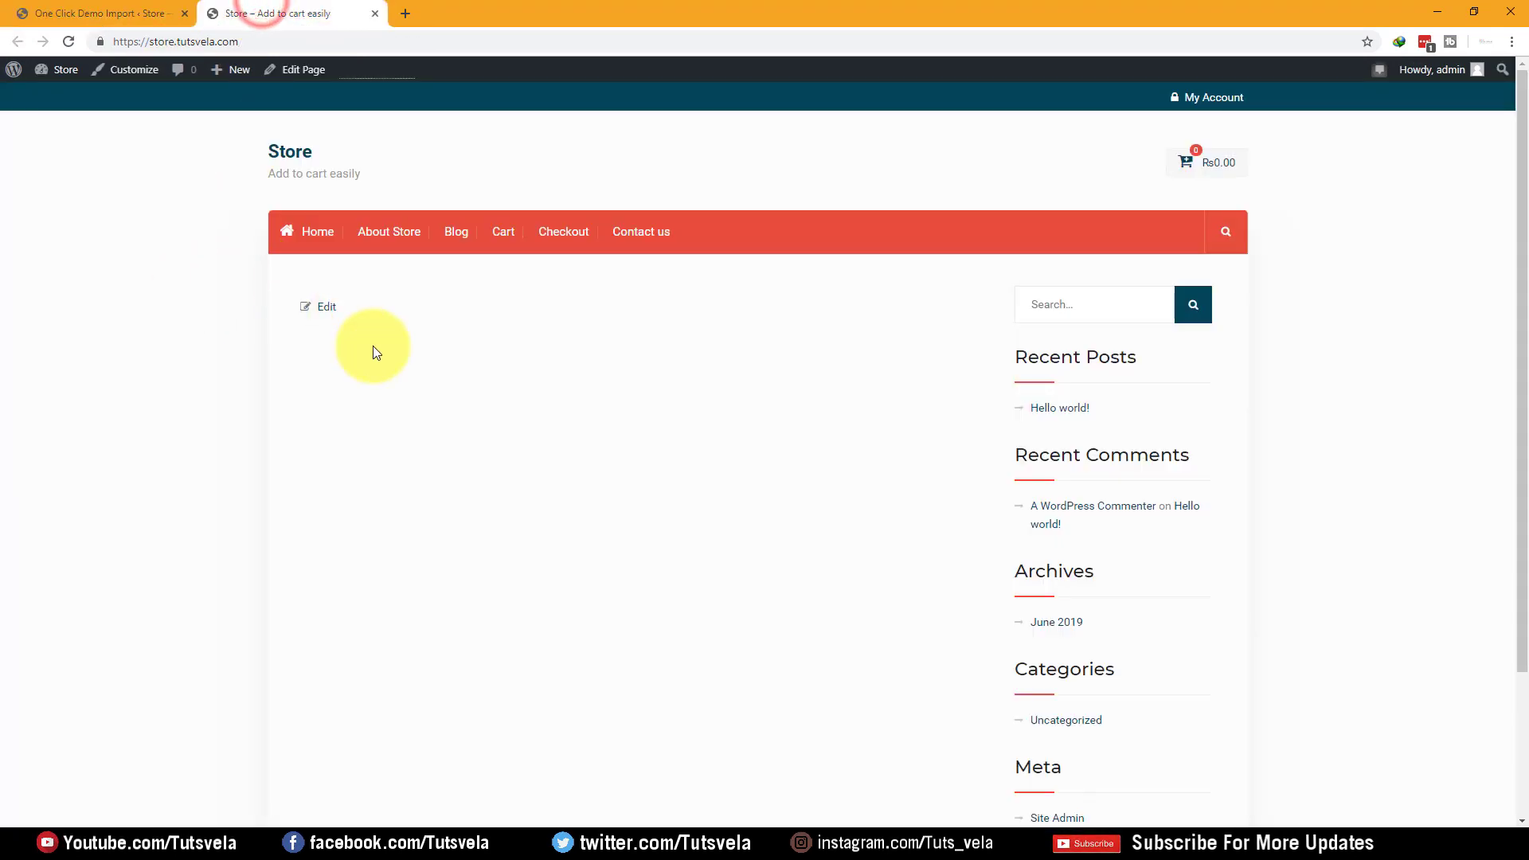
click(143, 13)
click(282, 457)
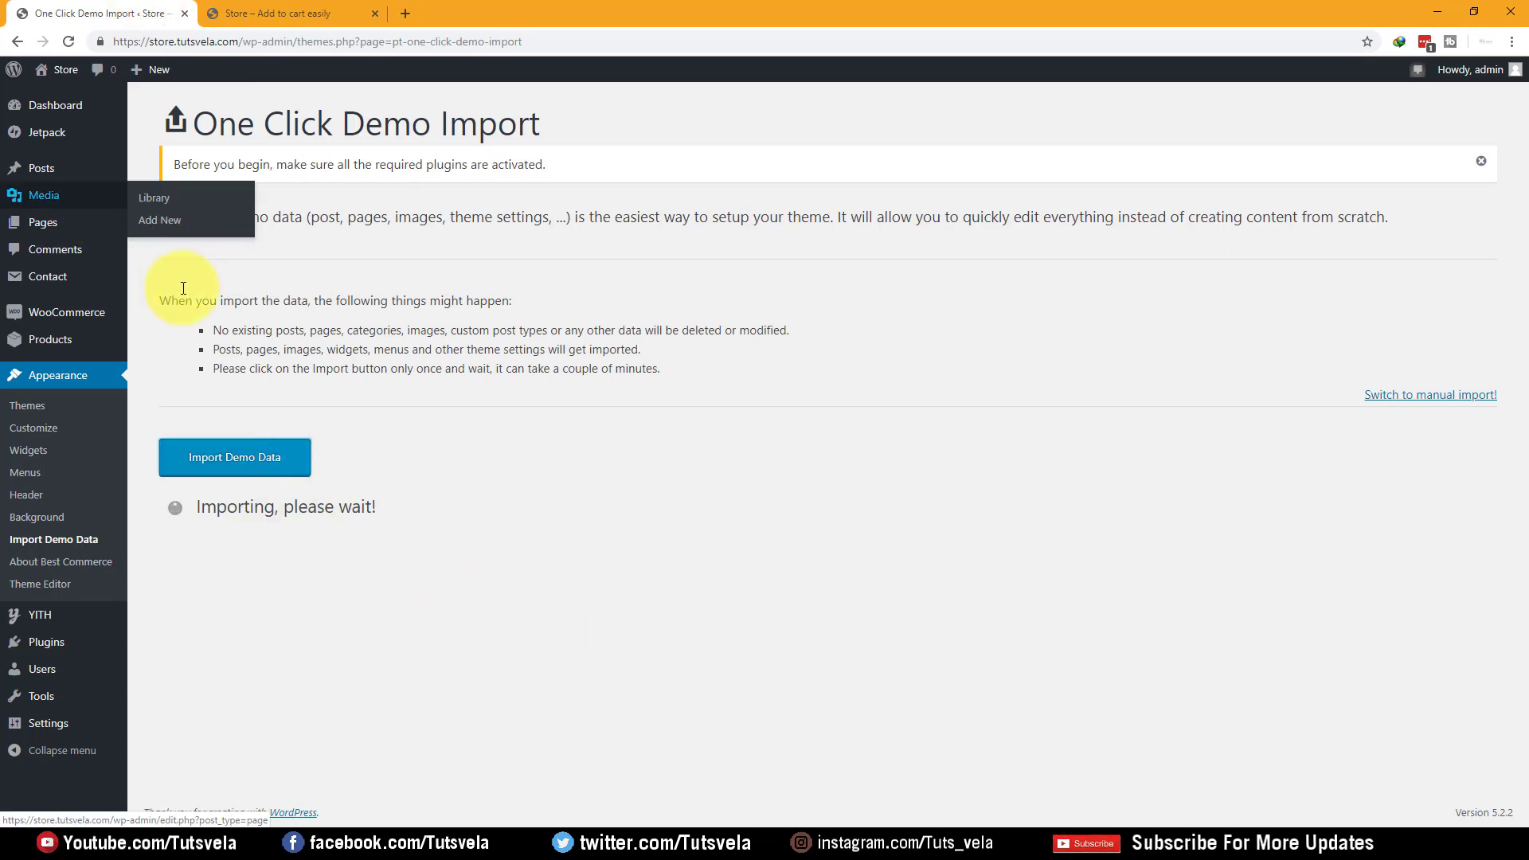
click(290, 13)
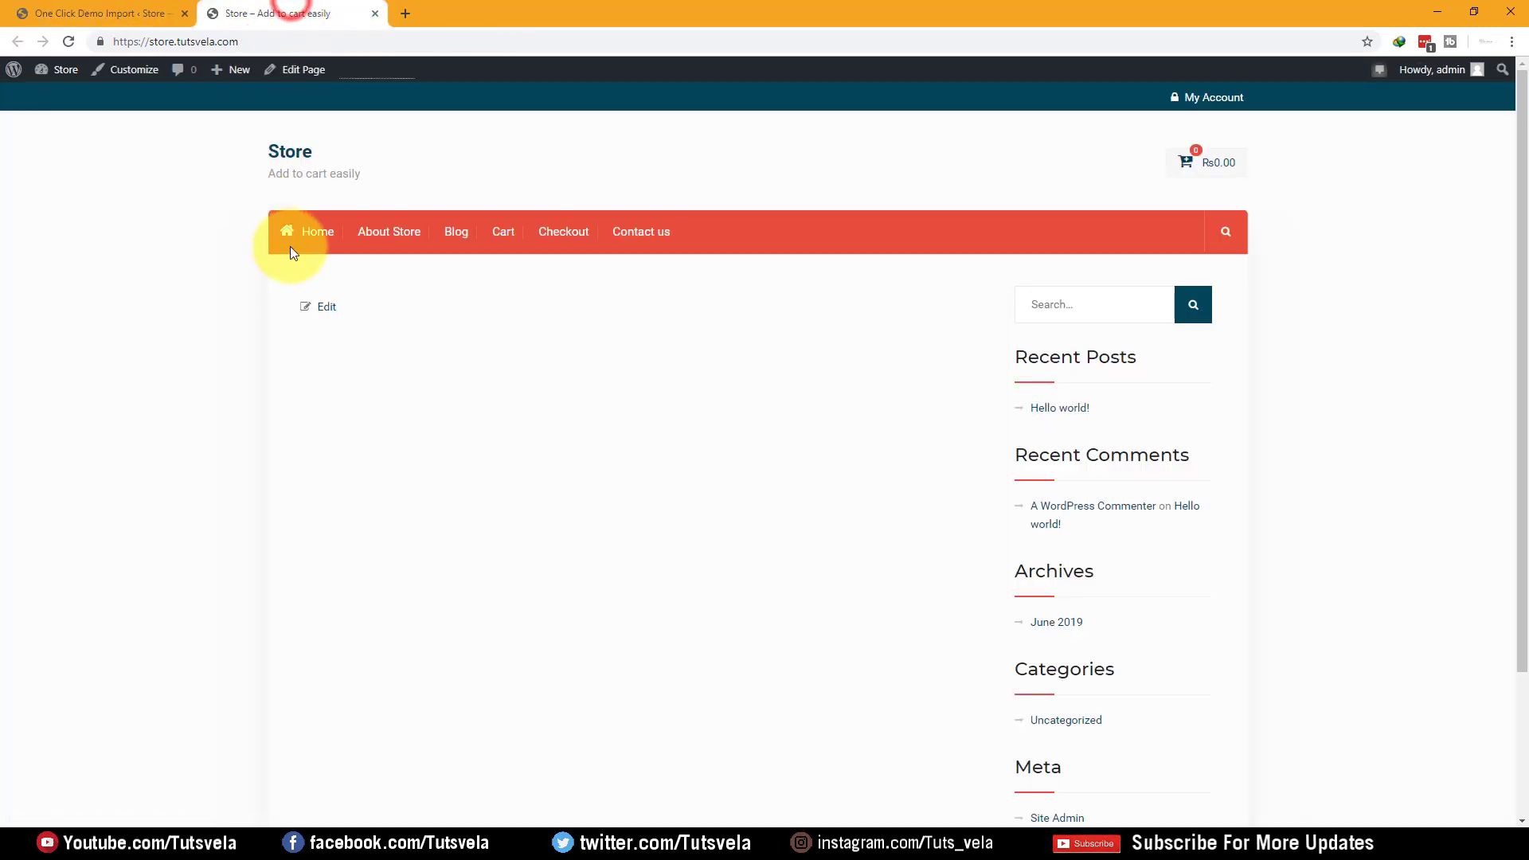
click(128, 13)
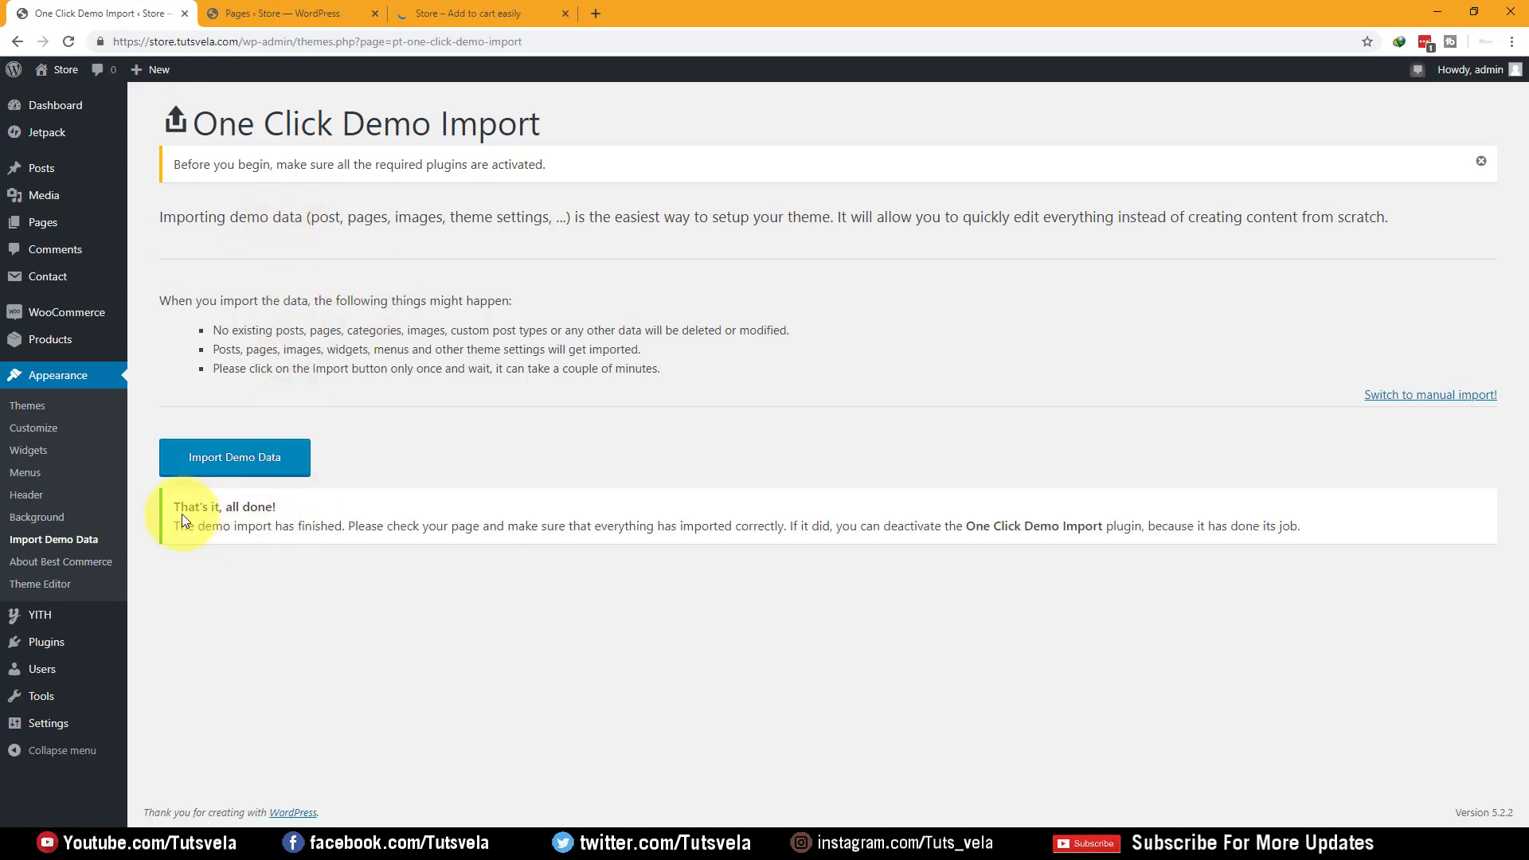
drag(170, 507, 280, 507)
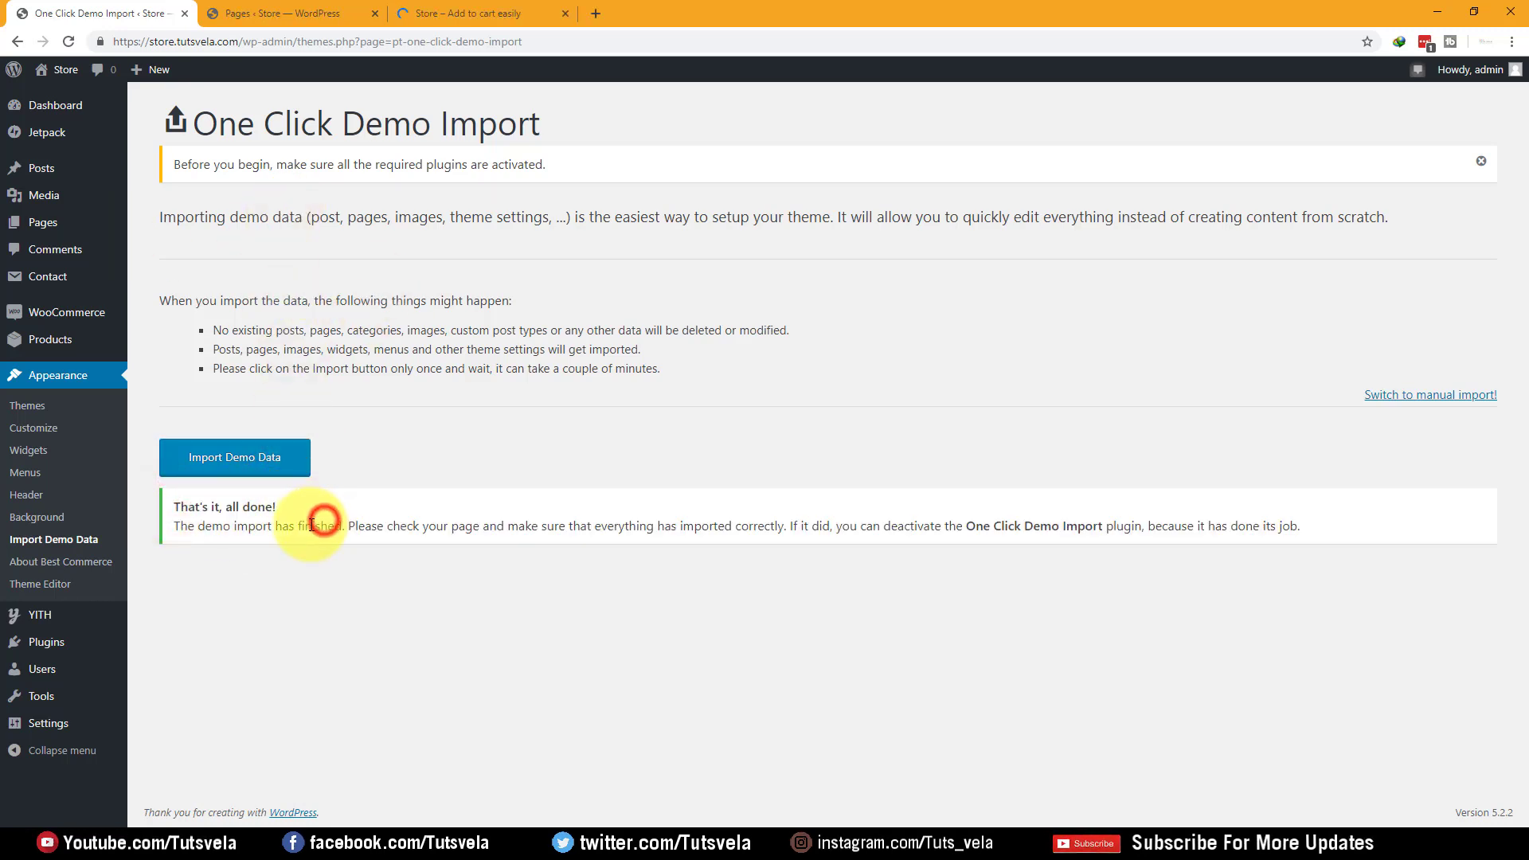
click(318, 14)
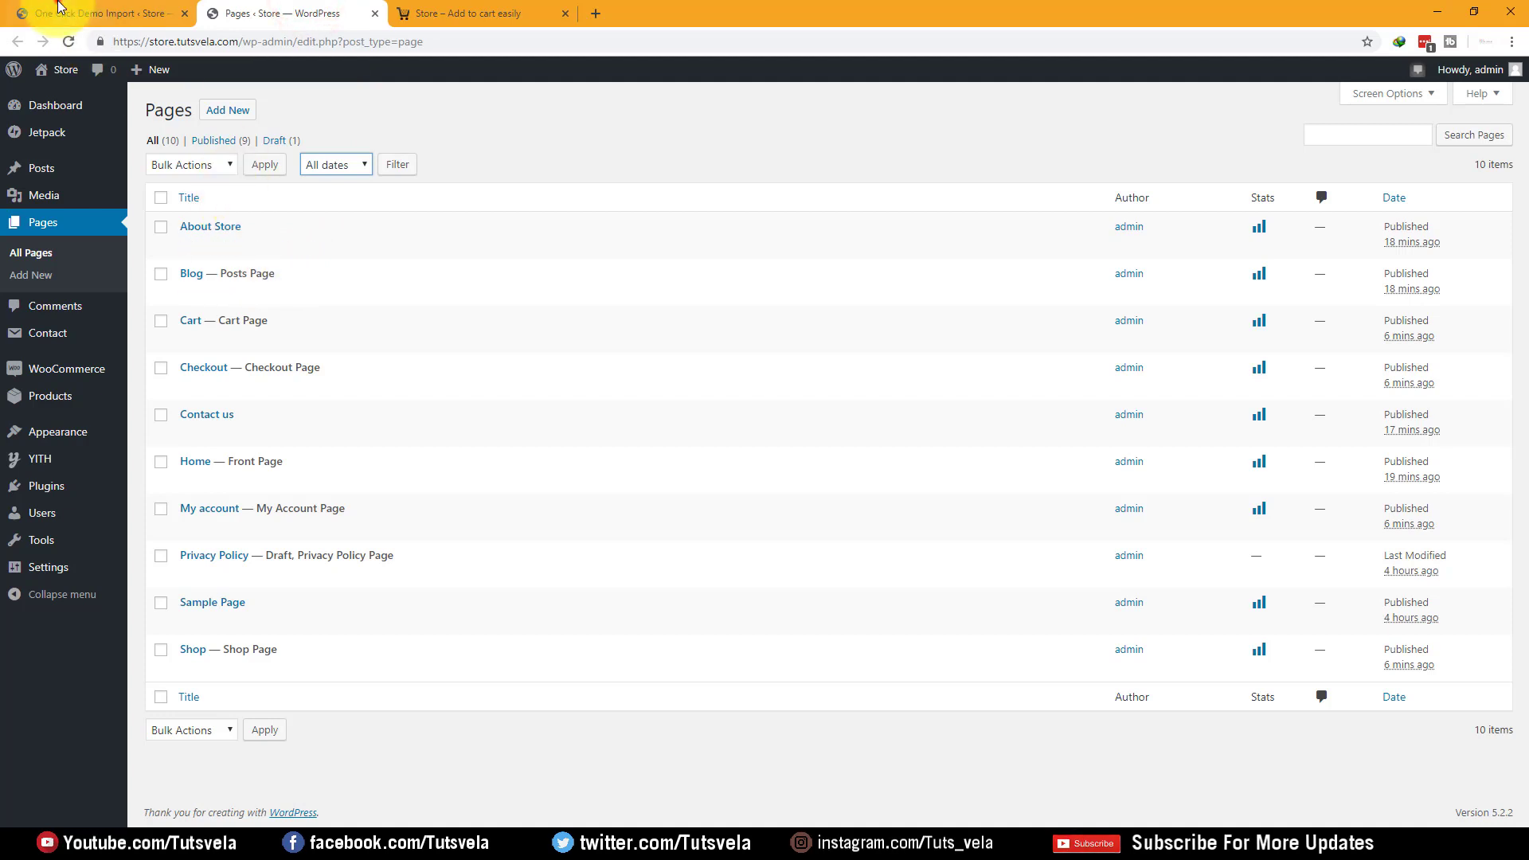
Close the Pages tab and show the storefront filled with the imported fashion demo
click(58, 13)
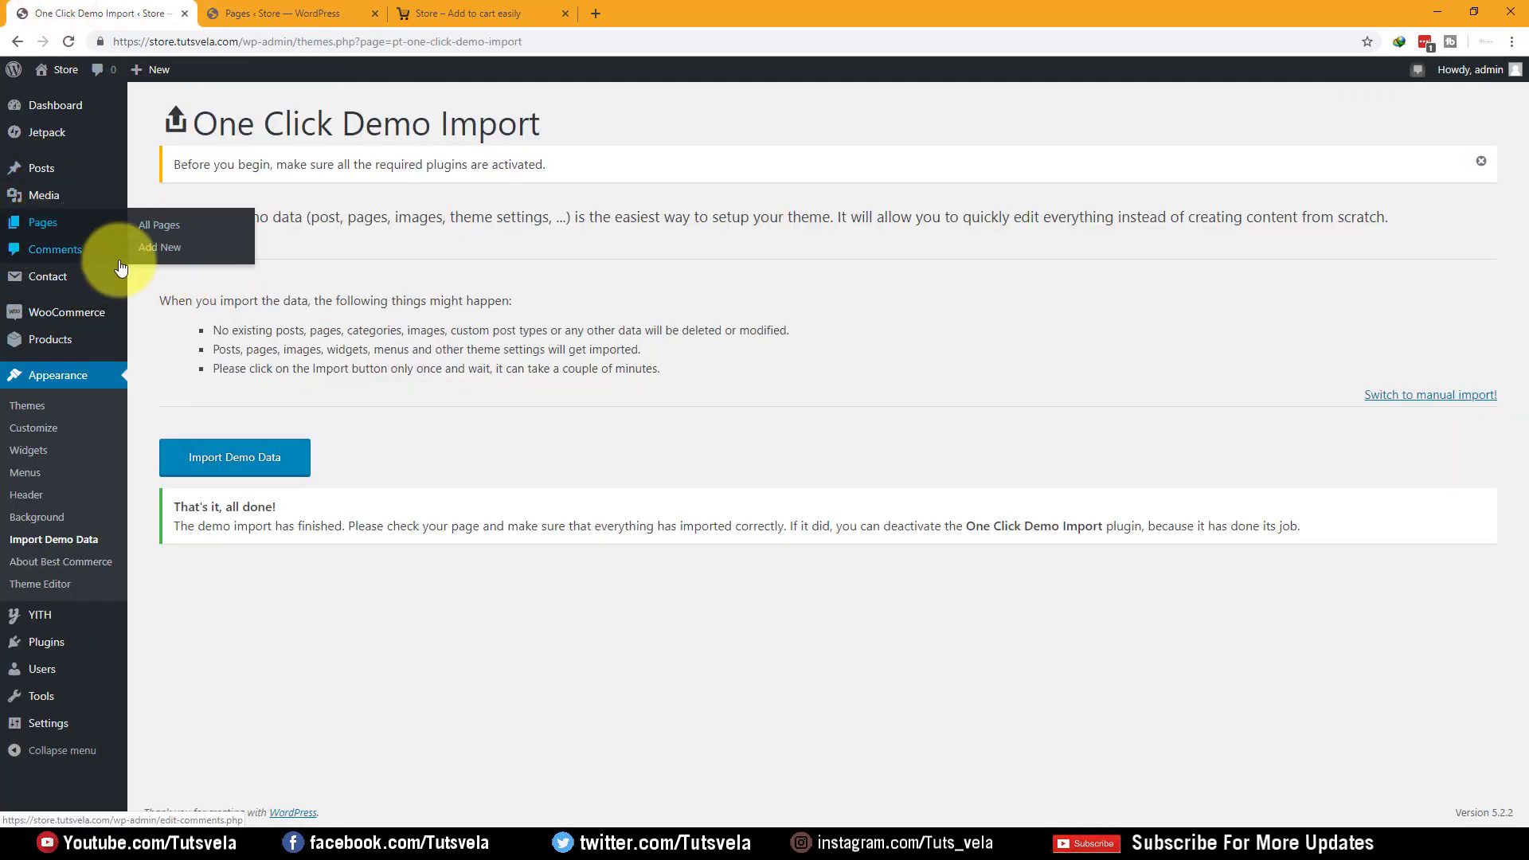
click(270, 14)
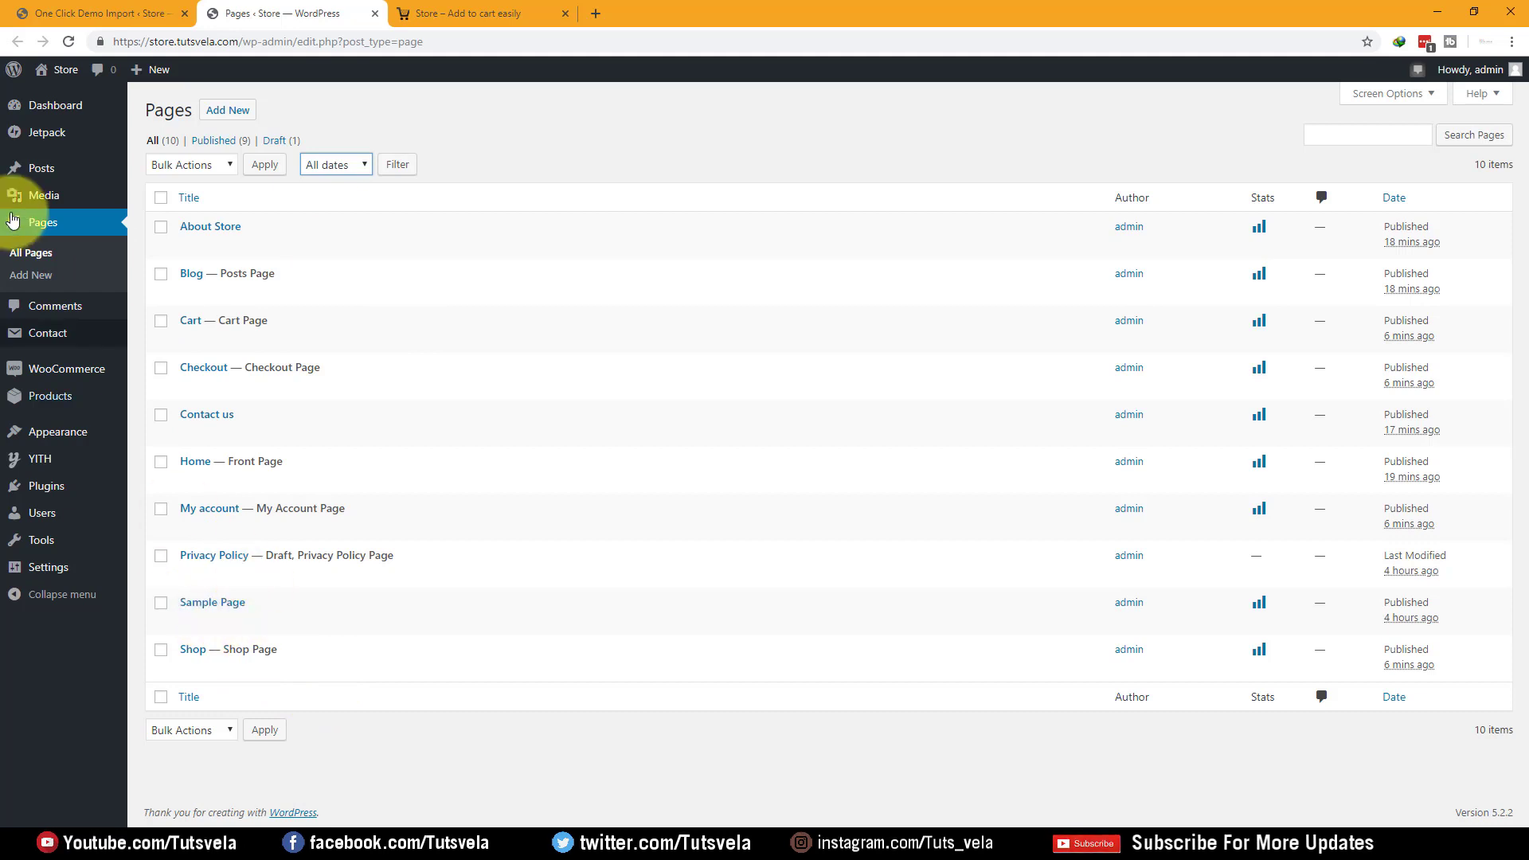
click(374, 15)
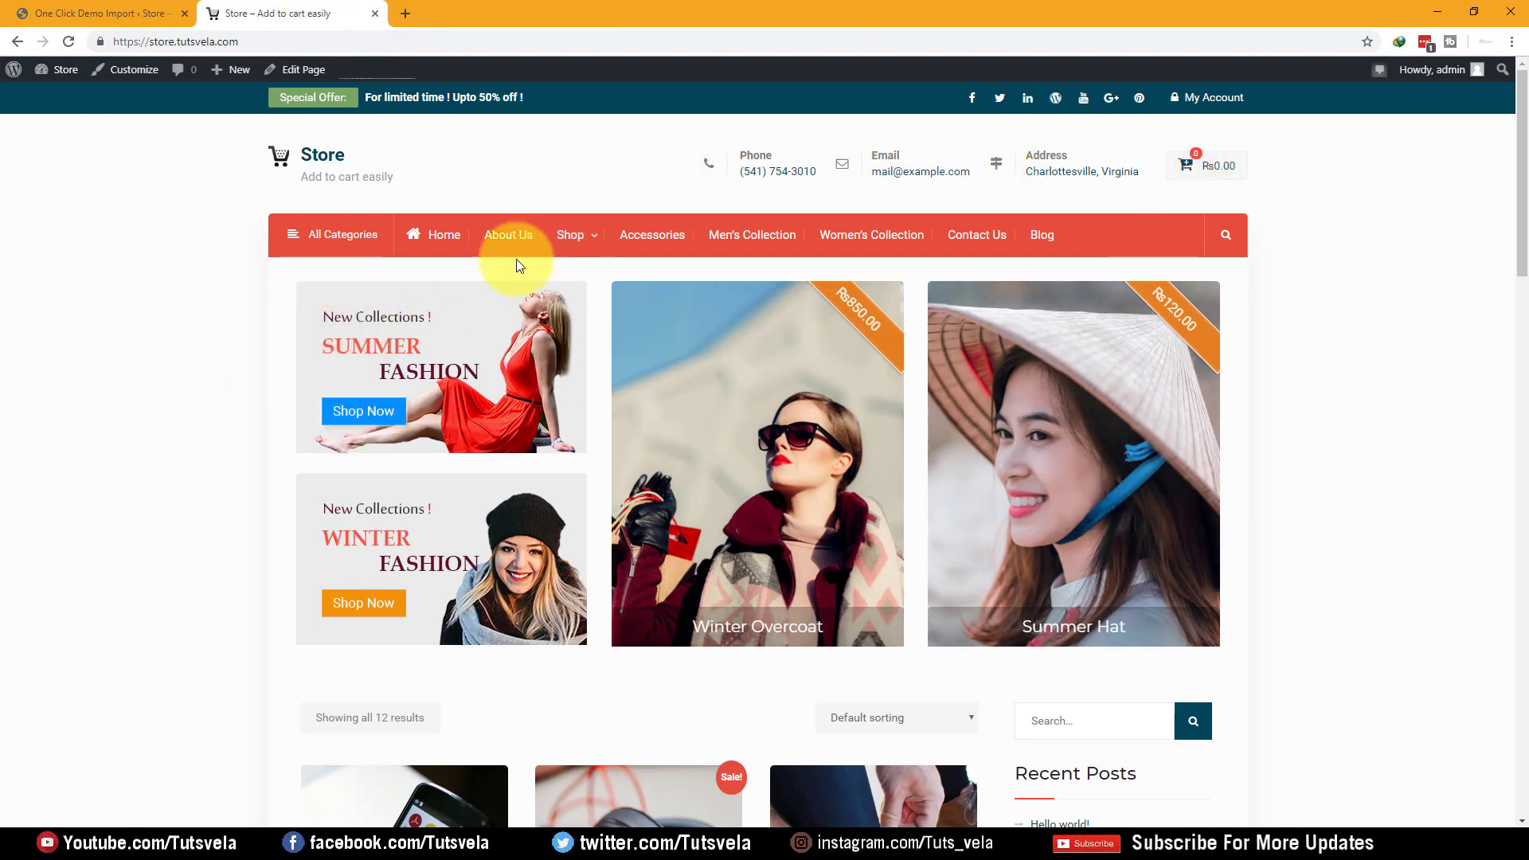
Scroll the storefront and step the product carousel back six slides to Pashmina Shawl
scroll(478, 280, down, 10)
scroll(478, 290, down, 5)
scroll(478, 290, up, 15)
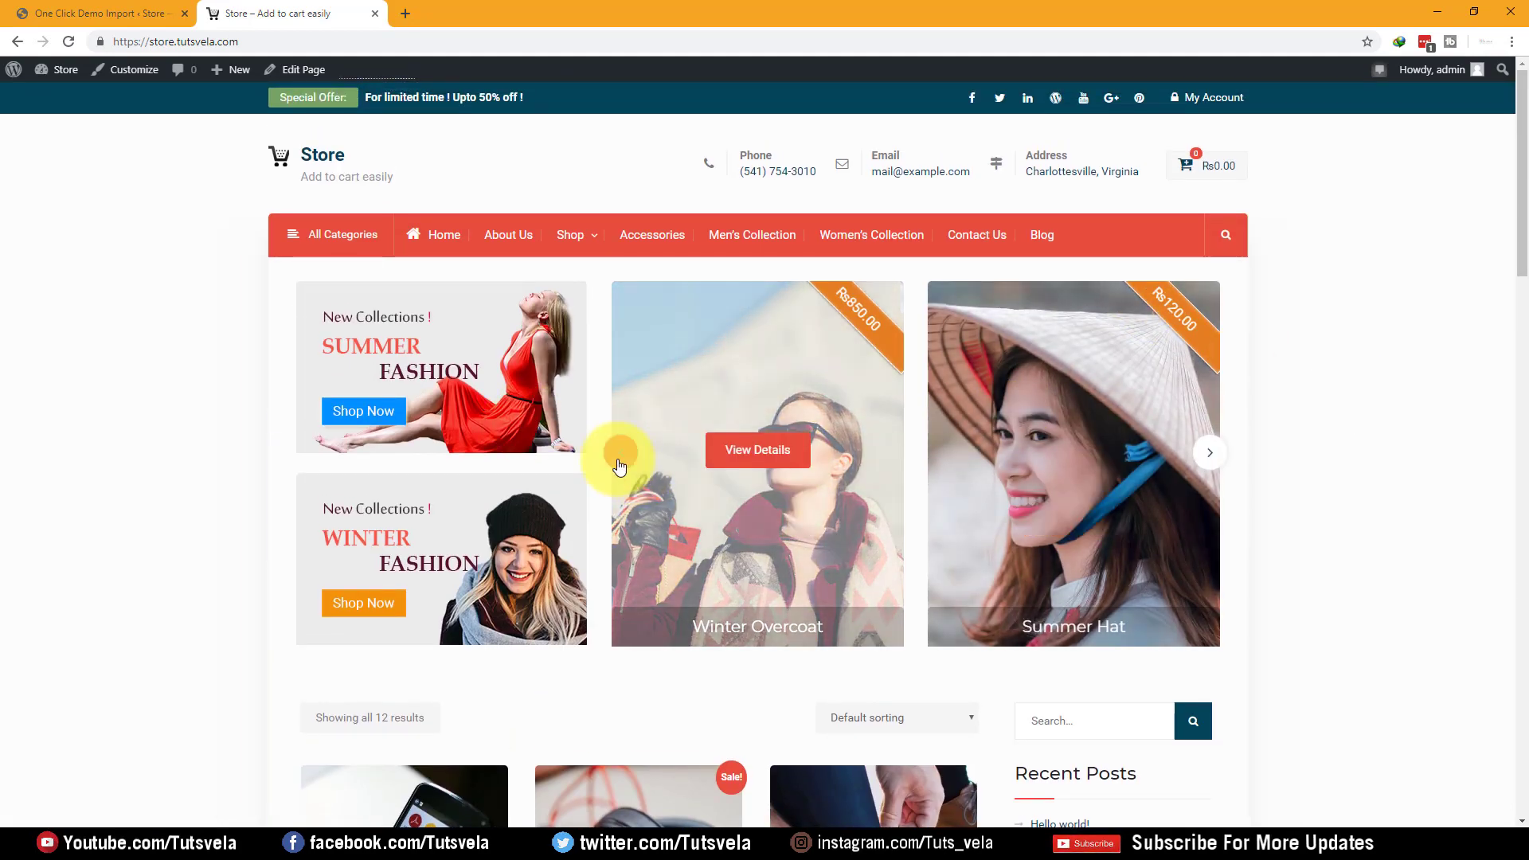
click(618, 460)
click(619, 460)
click(619, 461)
click(619, 460)
click(618, 460)
click(619, 460)
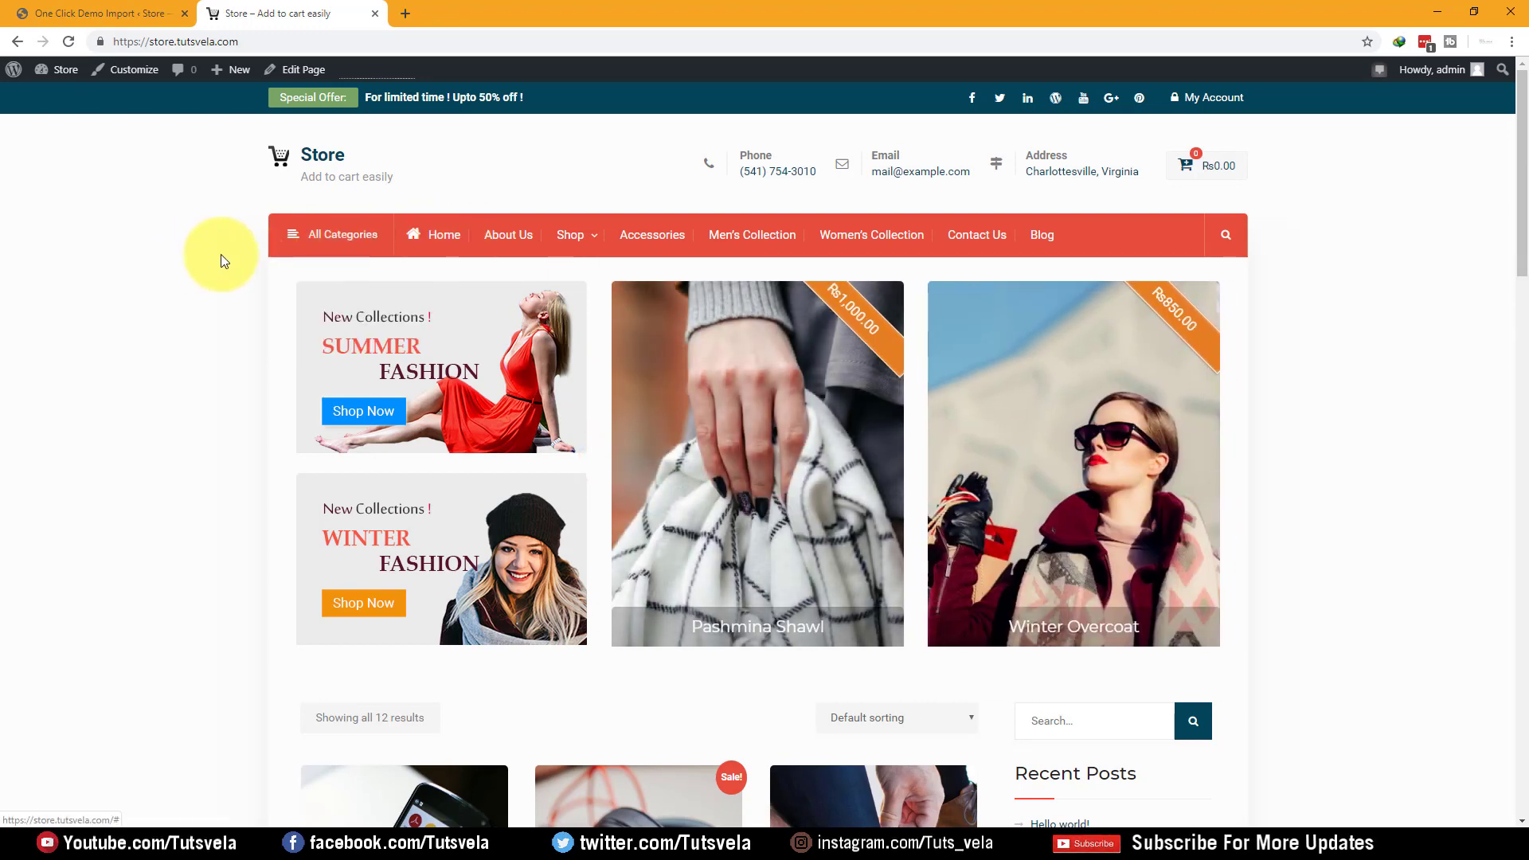
Look over the storefront menus, then return to the One Click Demo Import admin tab
mouse_move(308, 243)
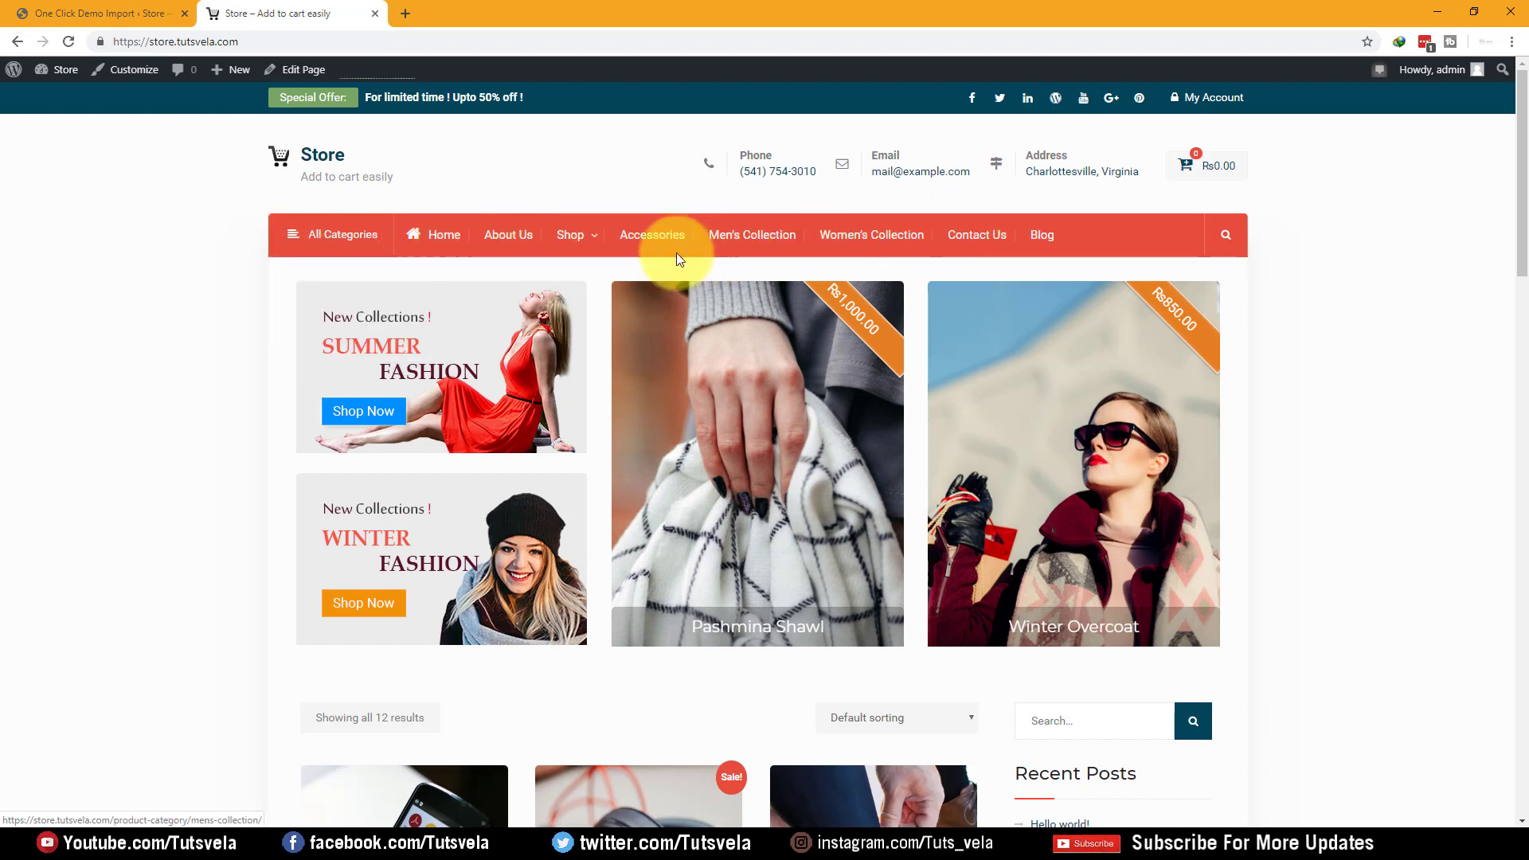
mouse_move(570, 243)
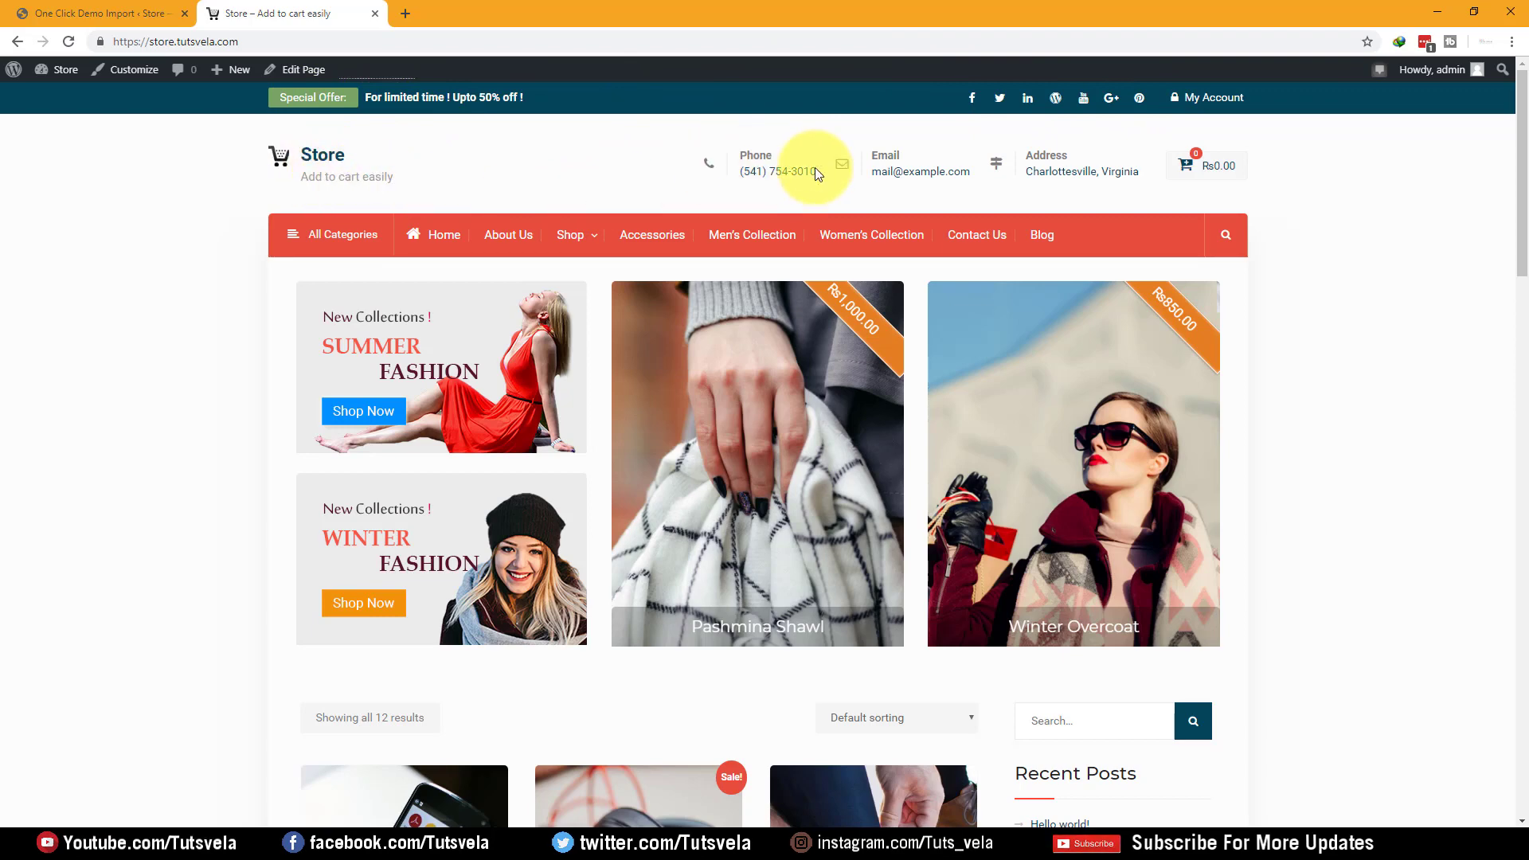
click(94, 13)
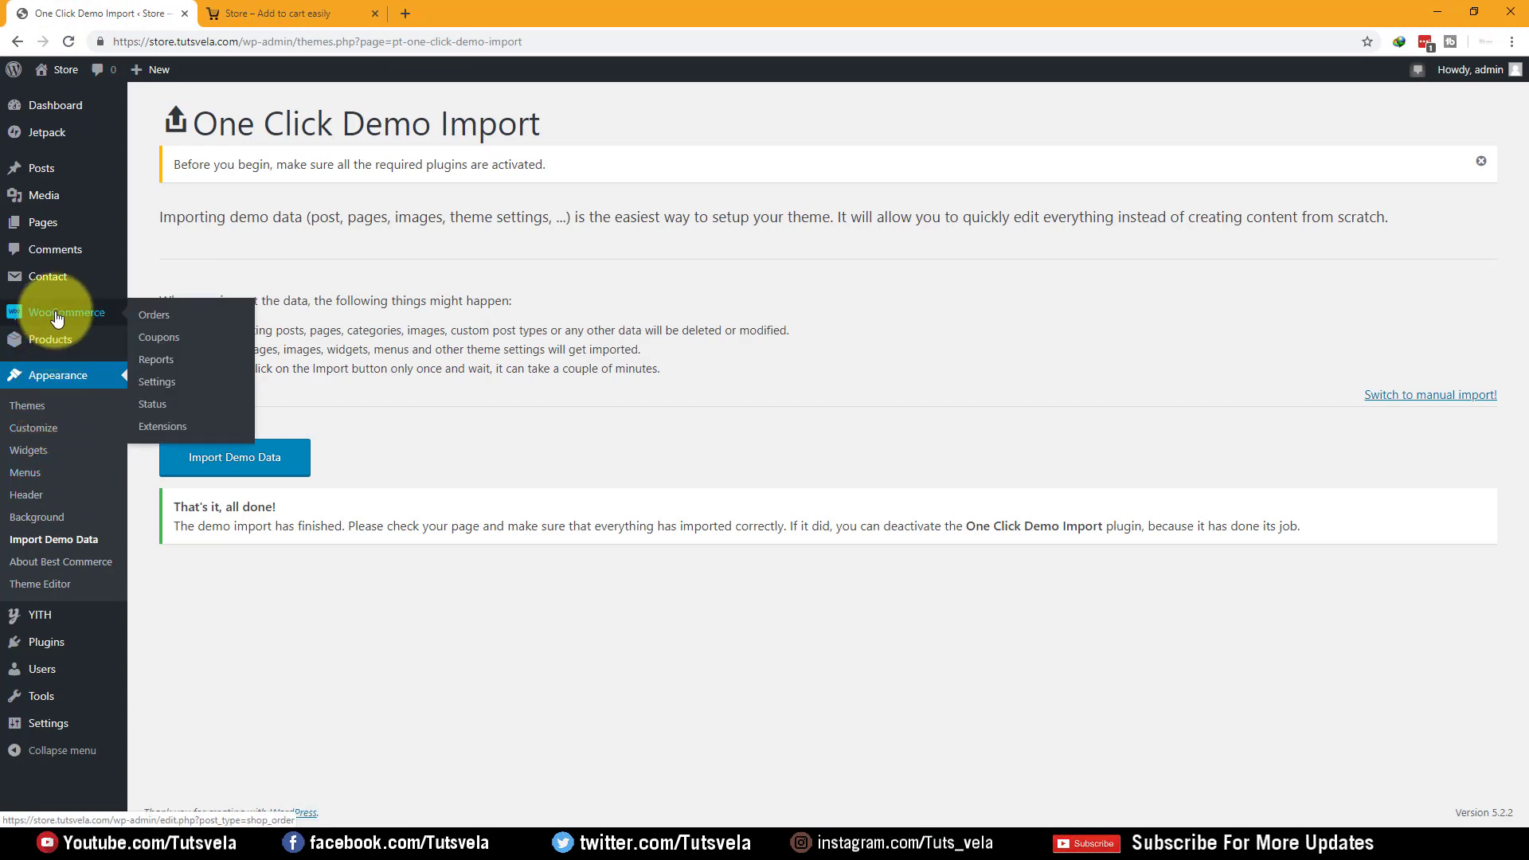
Open the Appearance > Menus page in a new tab beside the storefront
click(37, 429)
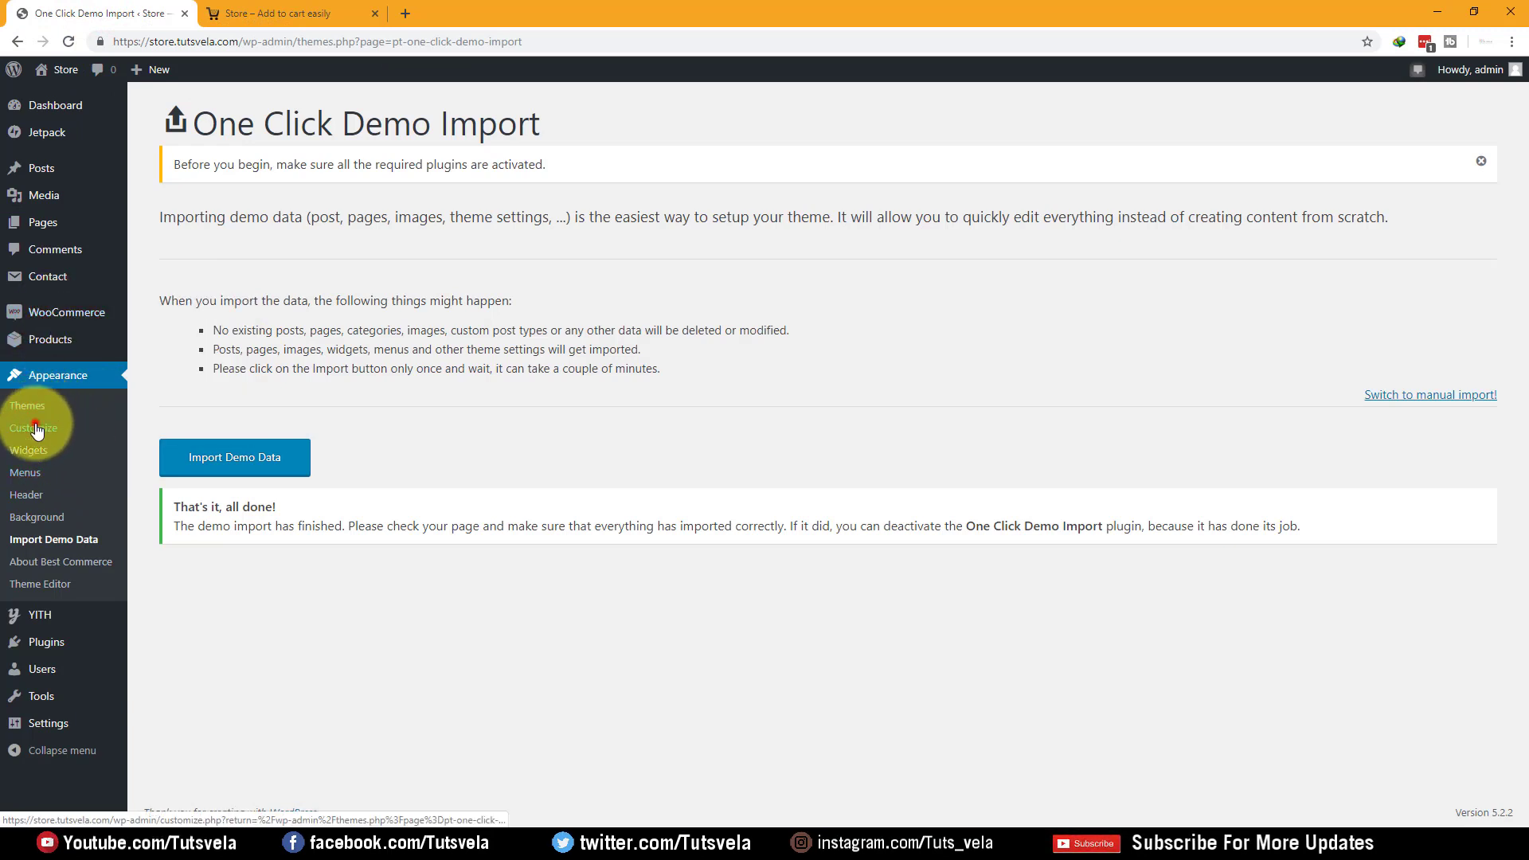
right_click(22, 484)
click(72, 488)
click(291, 11)
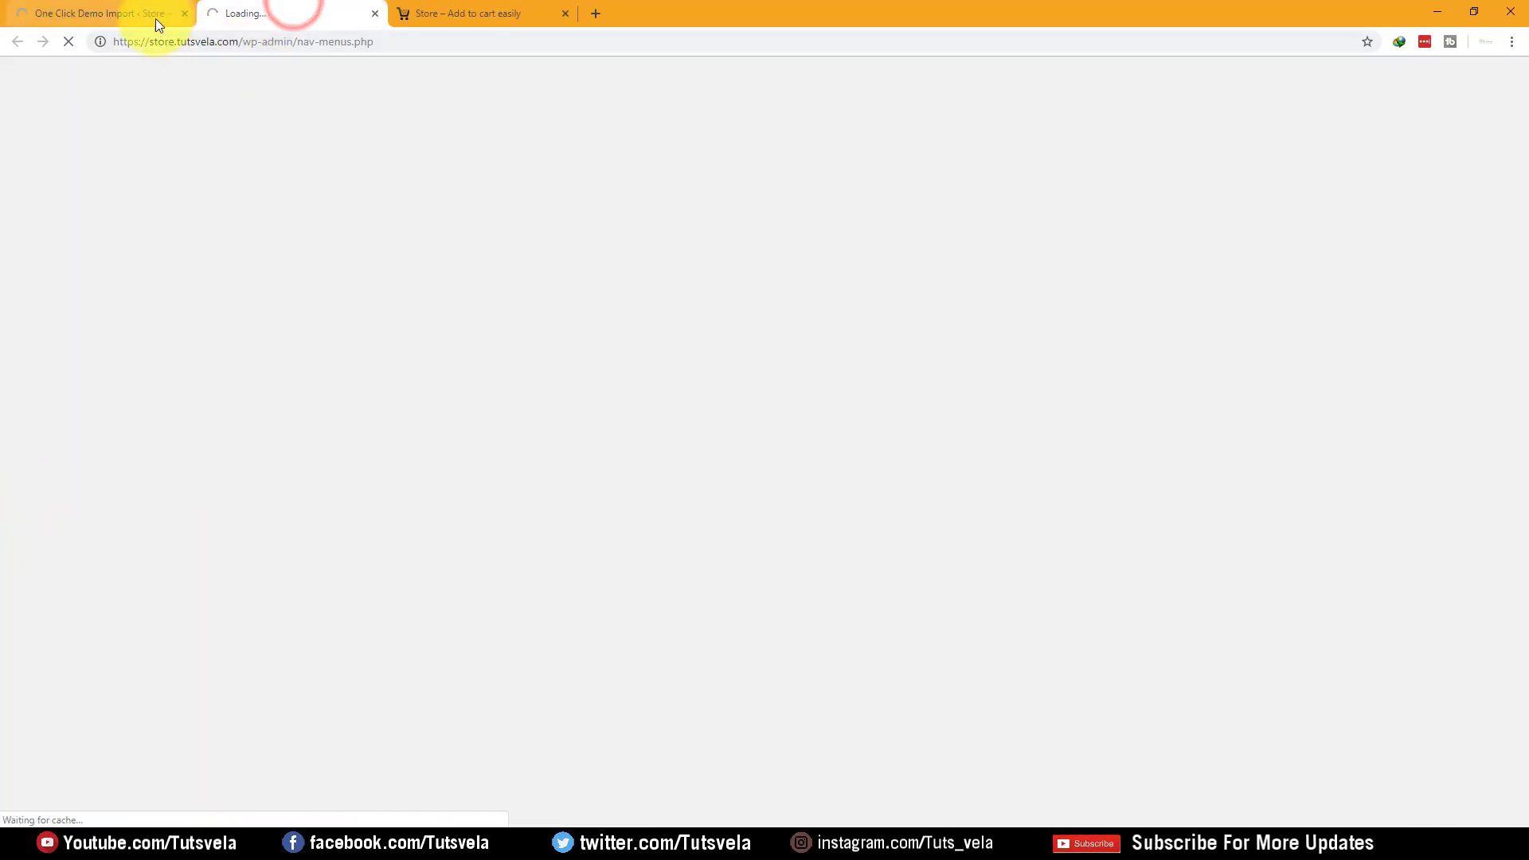
click(595, 13)
click(506, 13)
click(759, 13)
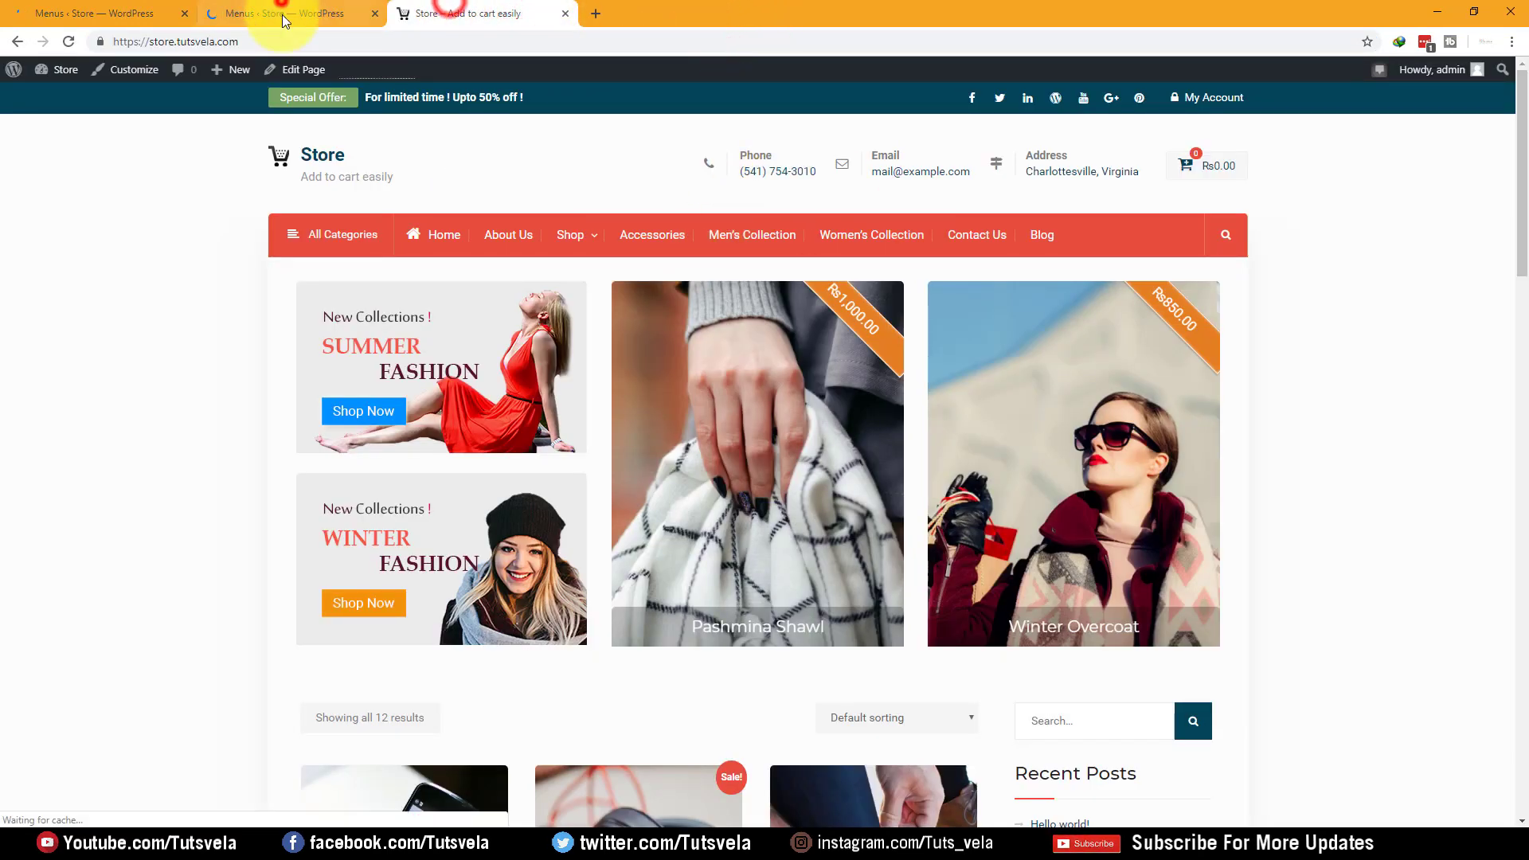
Compare the Main Menu's About Us item with the live storefront's About Us page
click(283, 10)
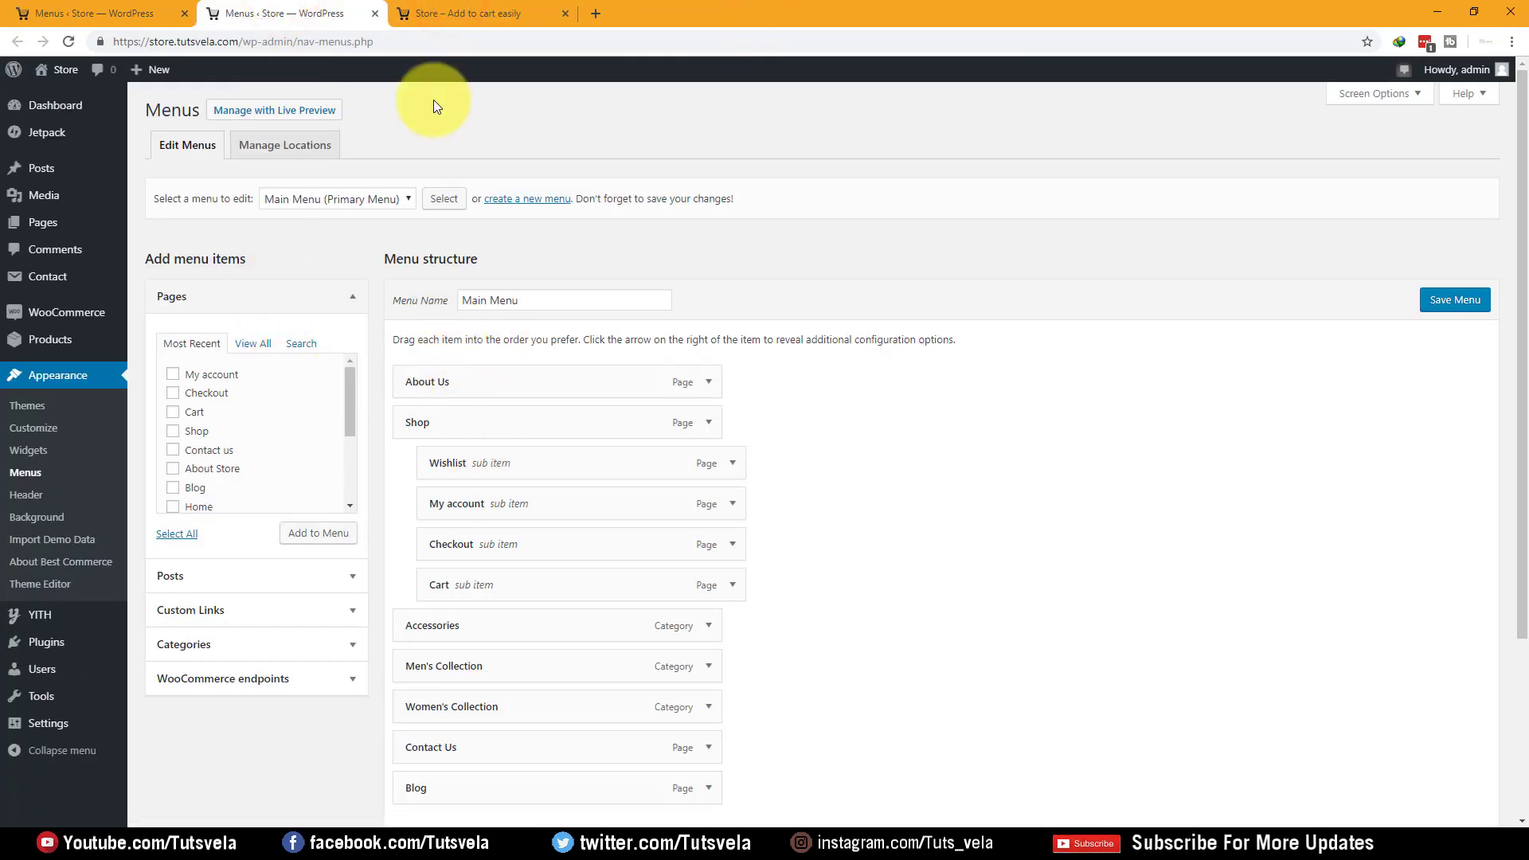
click(485, 14)
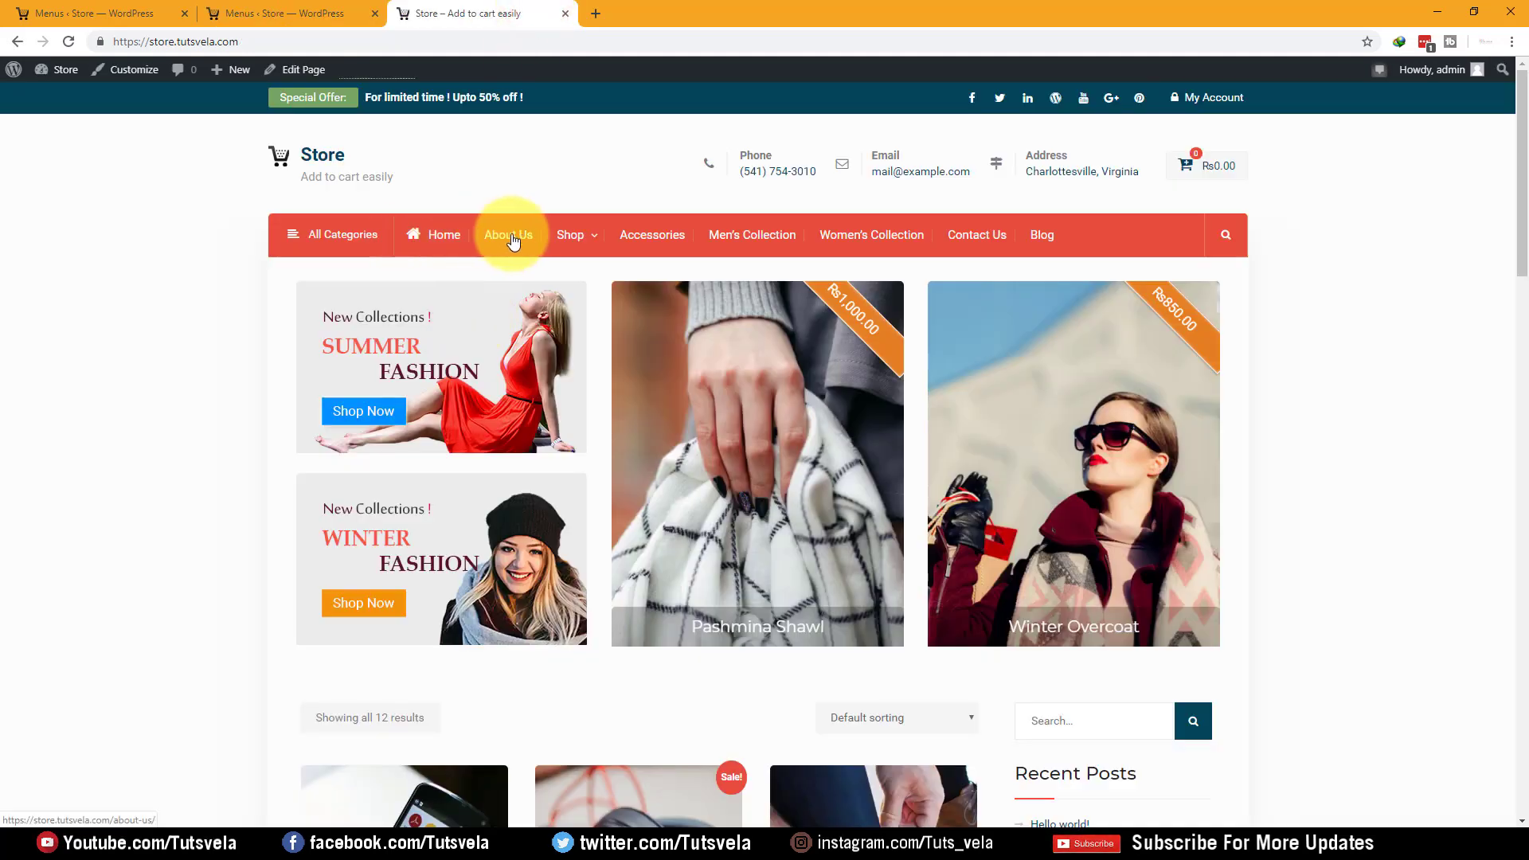
click(343, 12)
click(710, 381)
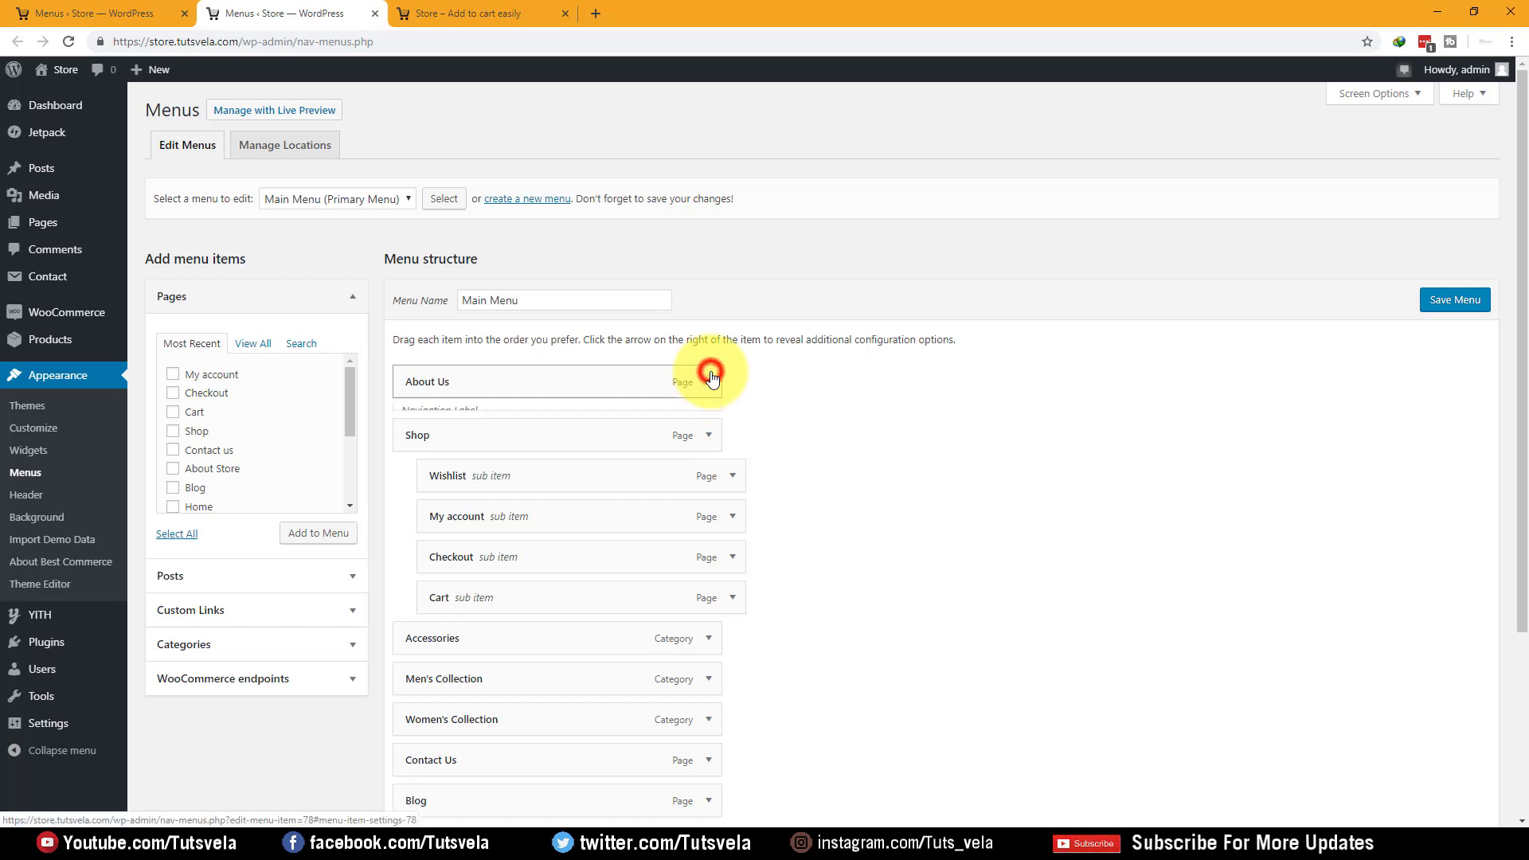
click(712, 379)
click(477, 12)
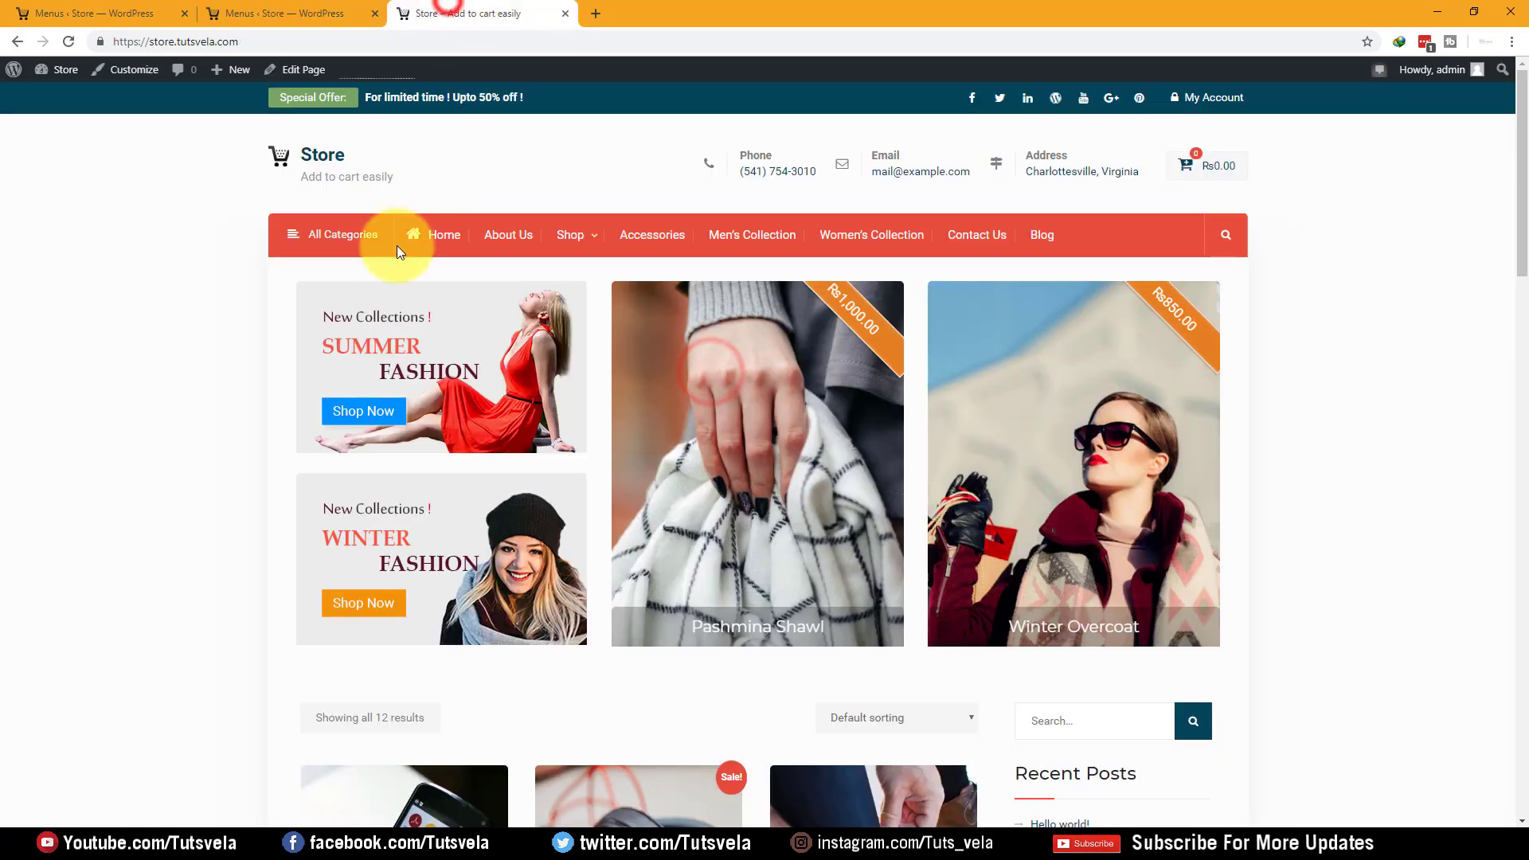
click(519, 235)
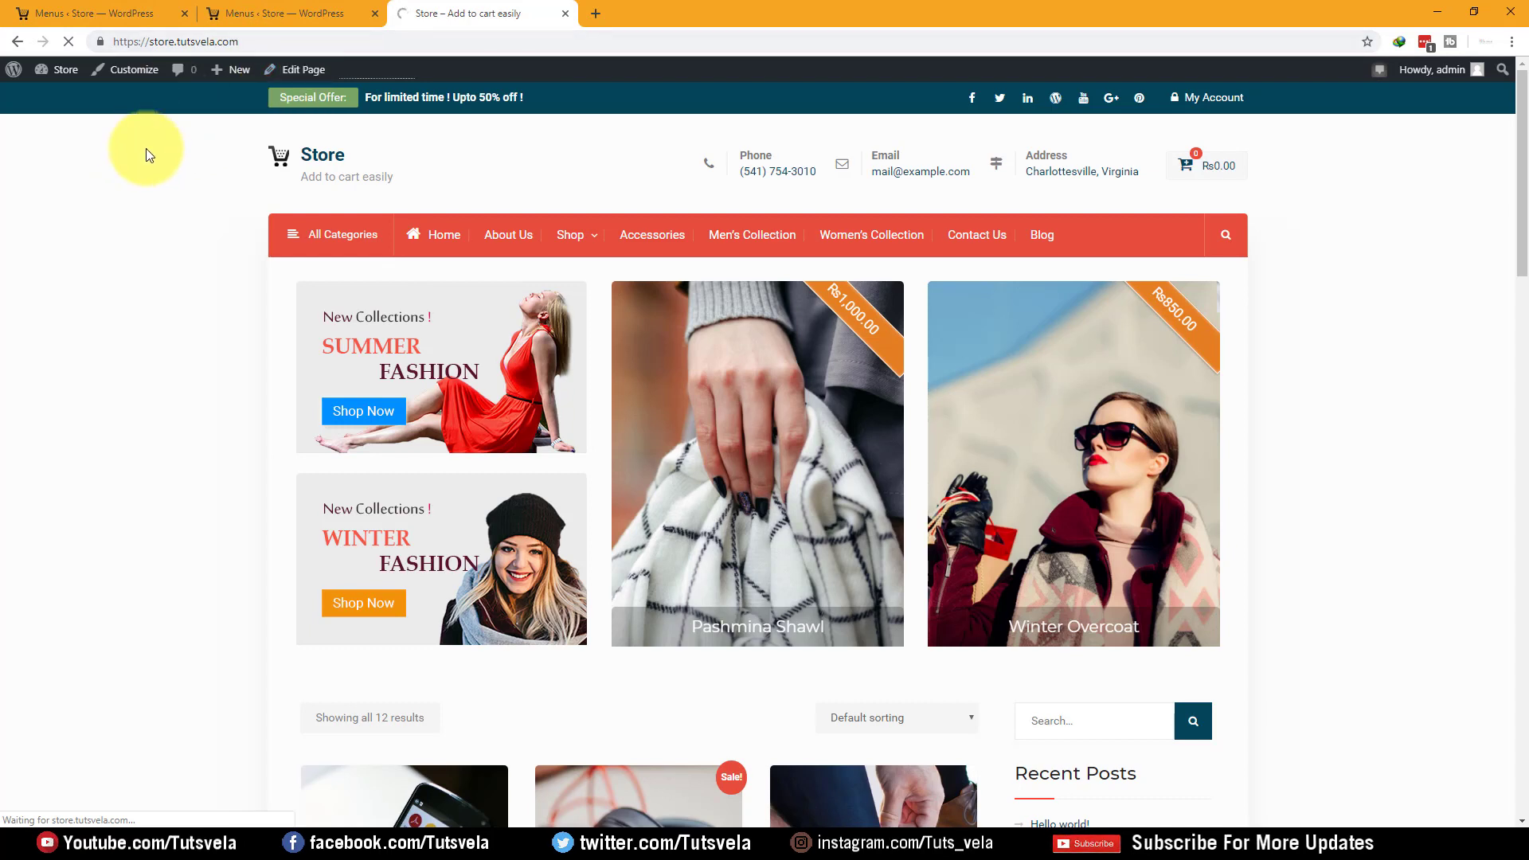
Open About Us in a new tab, then remove About Us from the Main Menu
right_click(511, 236)
click(549, 245)
click(658, 16)
click(503, 8)
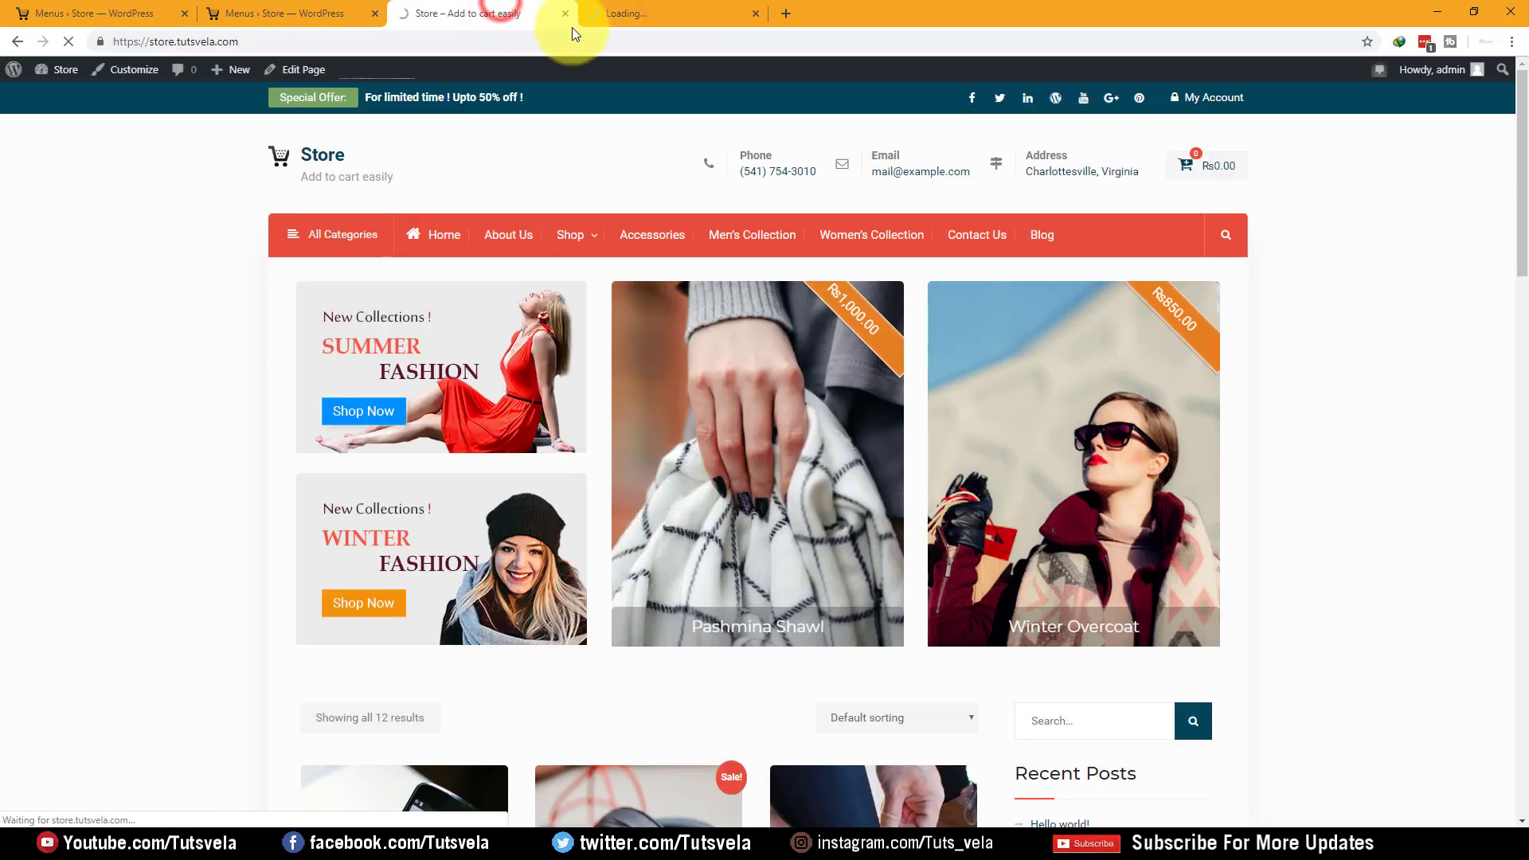
click(304, 11)
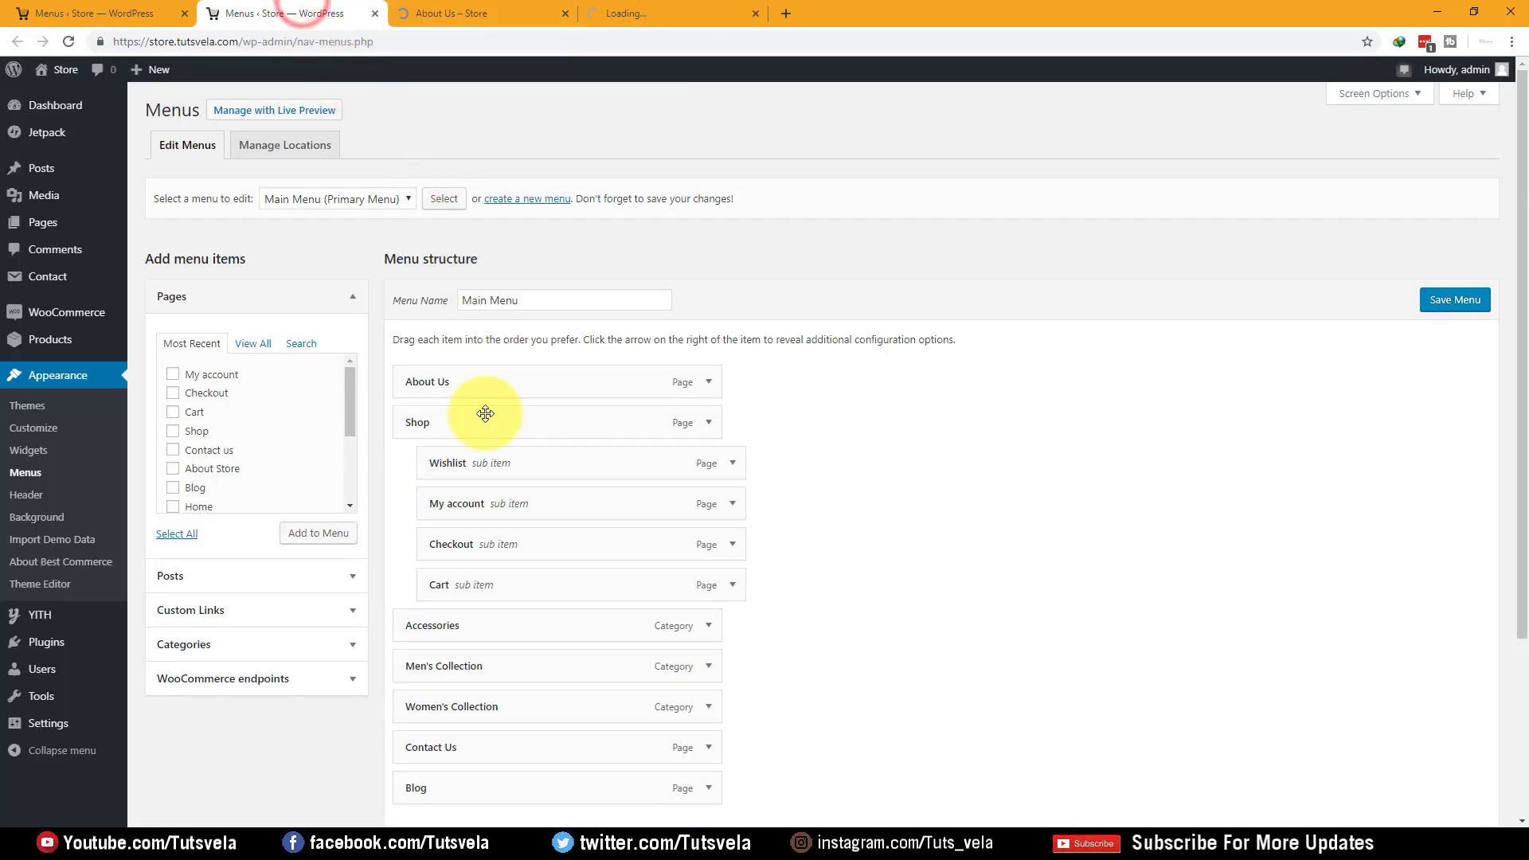
click(707, 385)
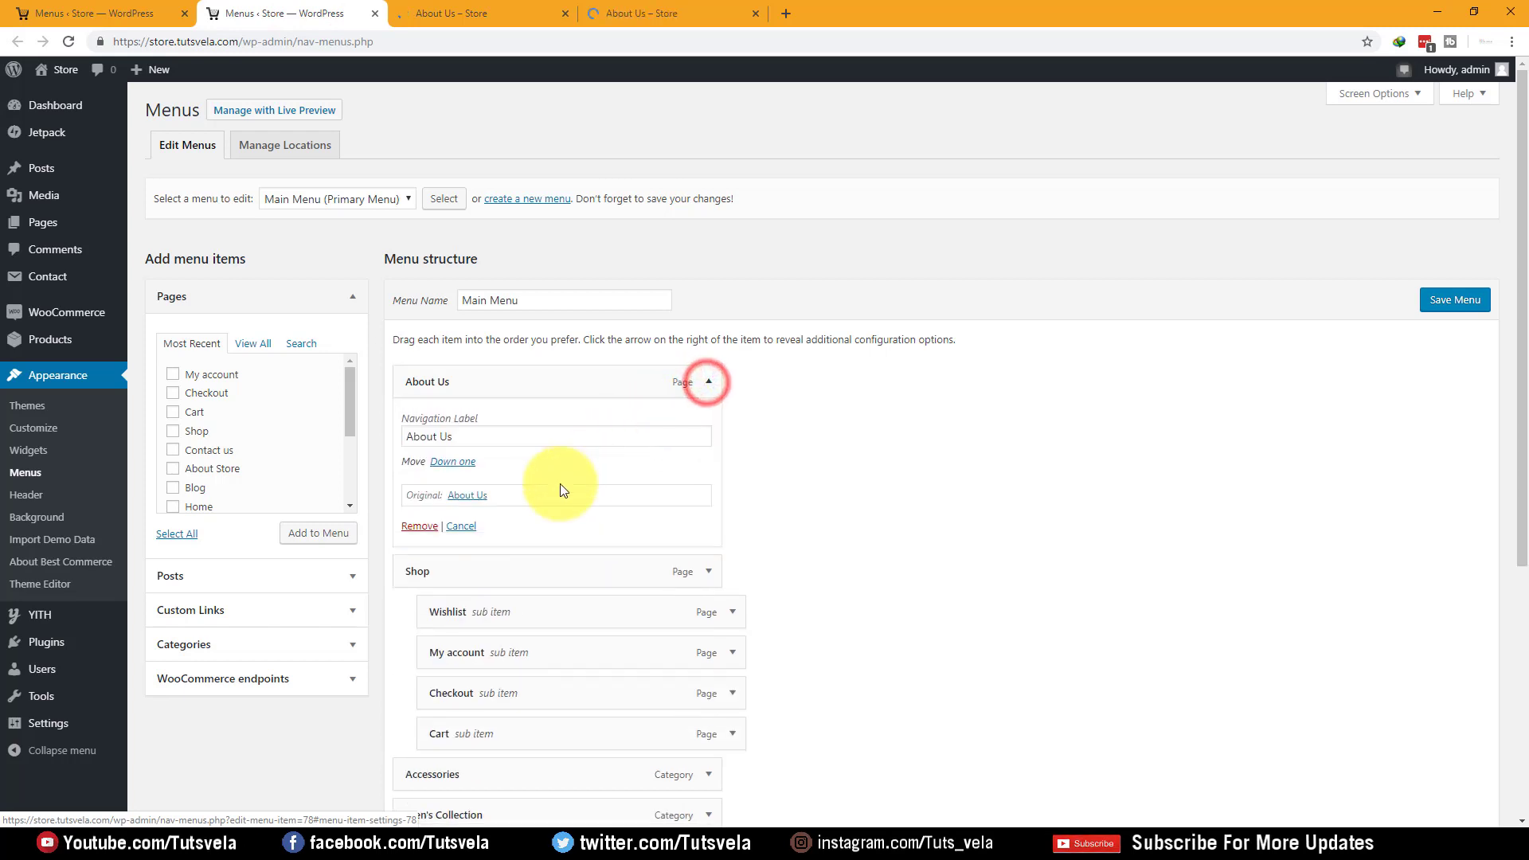
click(412, 527)
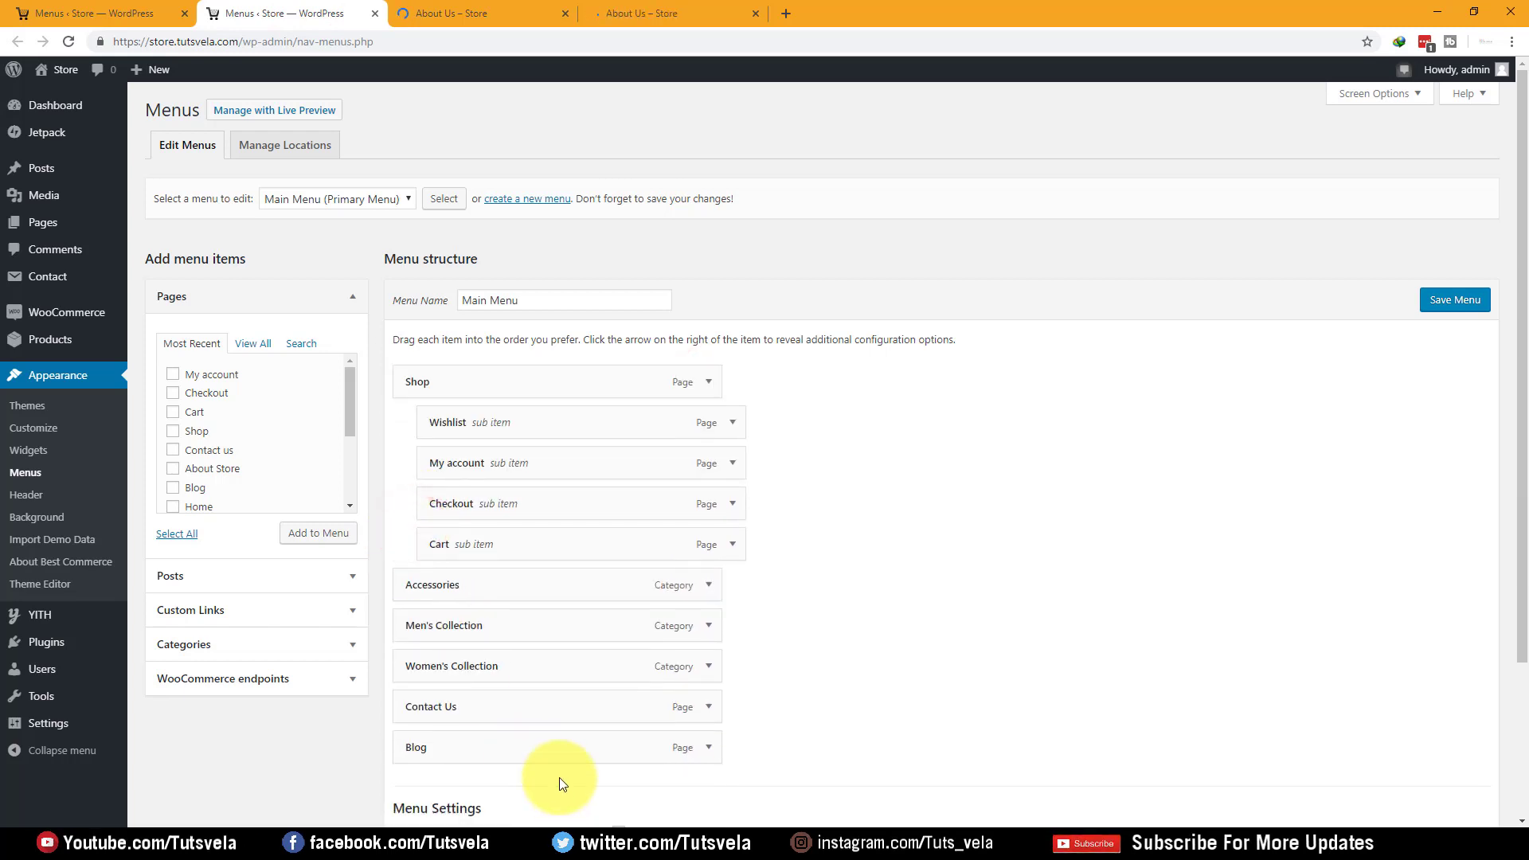
Read through the About Us page text, then close its tab
scroll(480, 632, down, 3)
scroll(480, 632, up, 3)
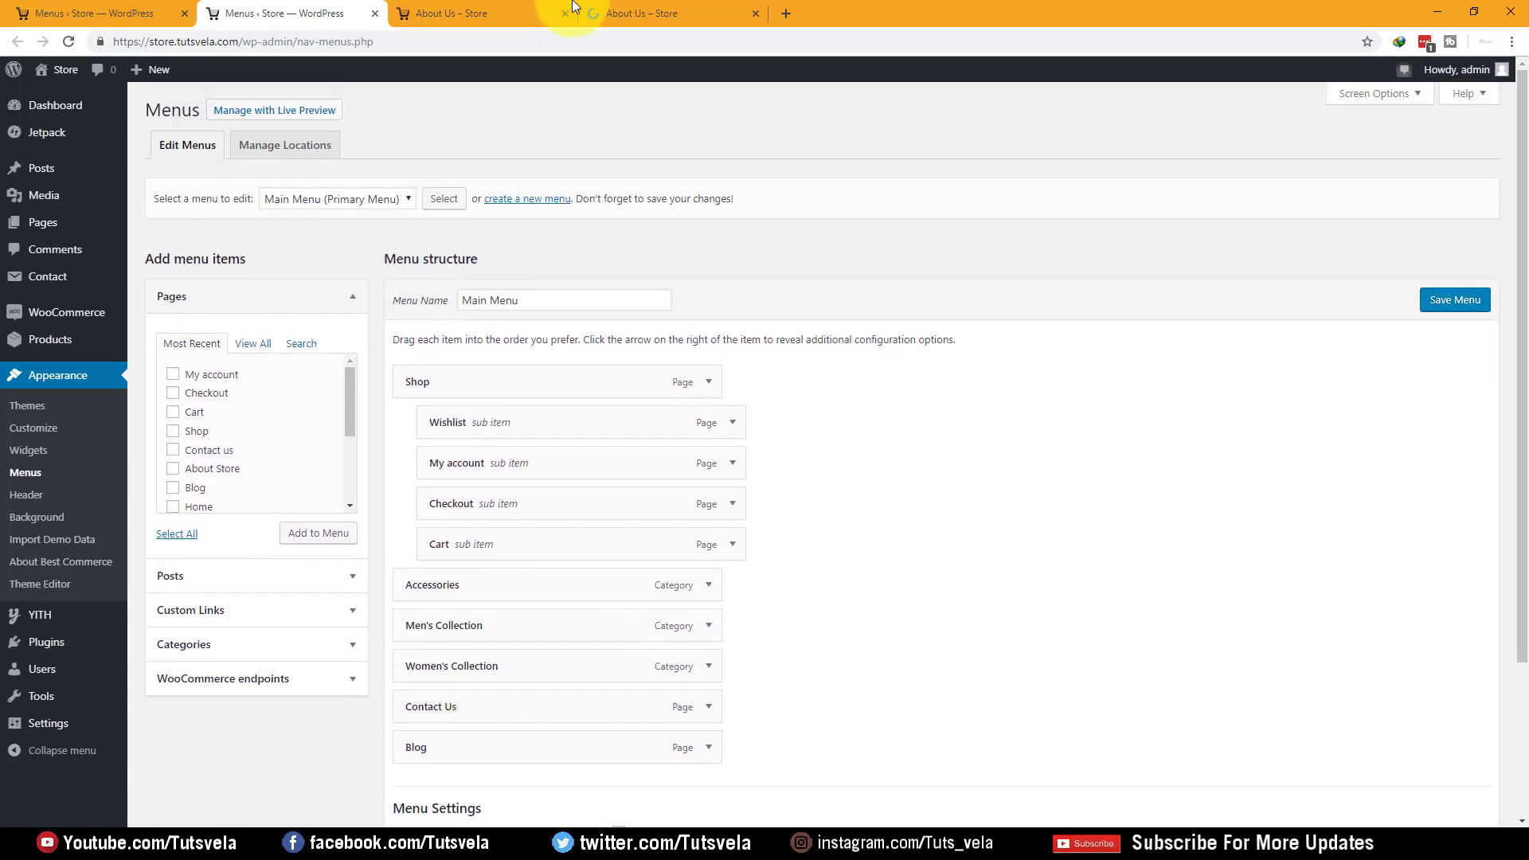
click(624, 7)
scroll(308, 263, down, 15)
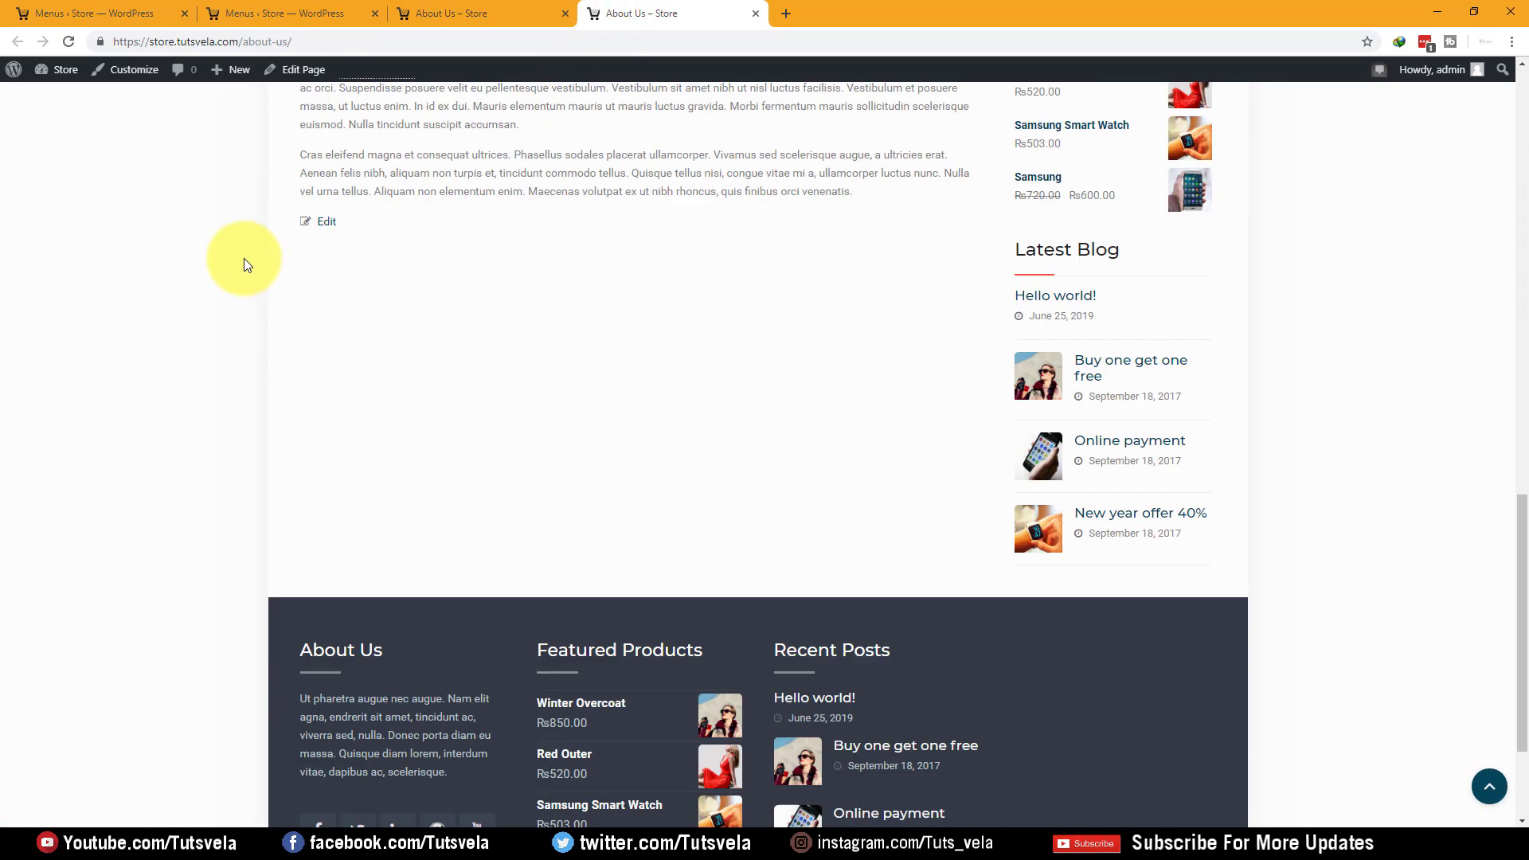
scroll(343, 280, up, 3)
drag(301, 300, 614, 403)
click(614, 403)
click(755, 15)
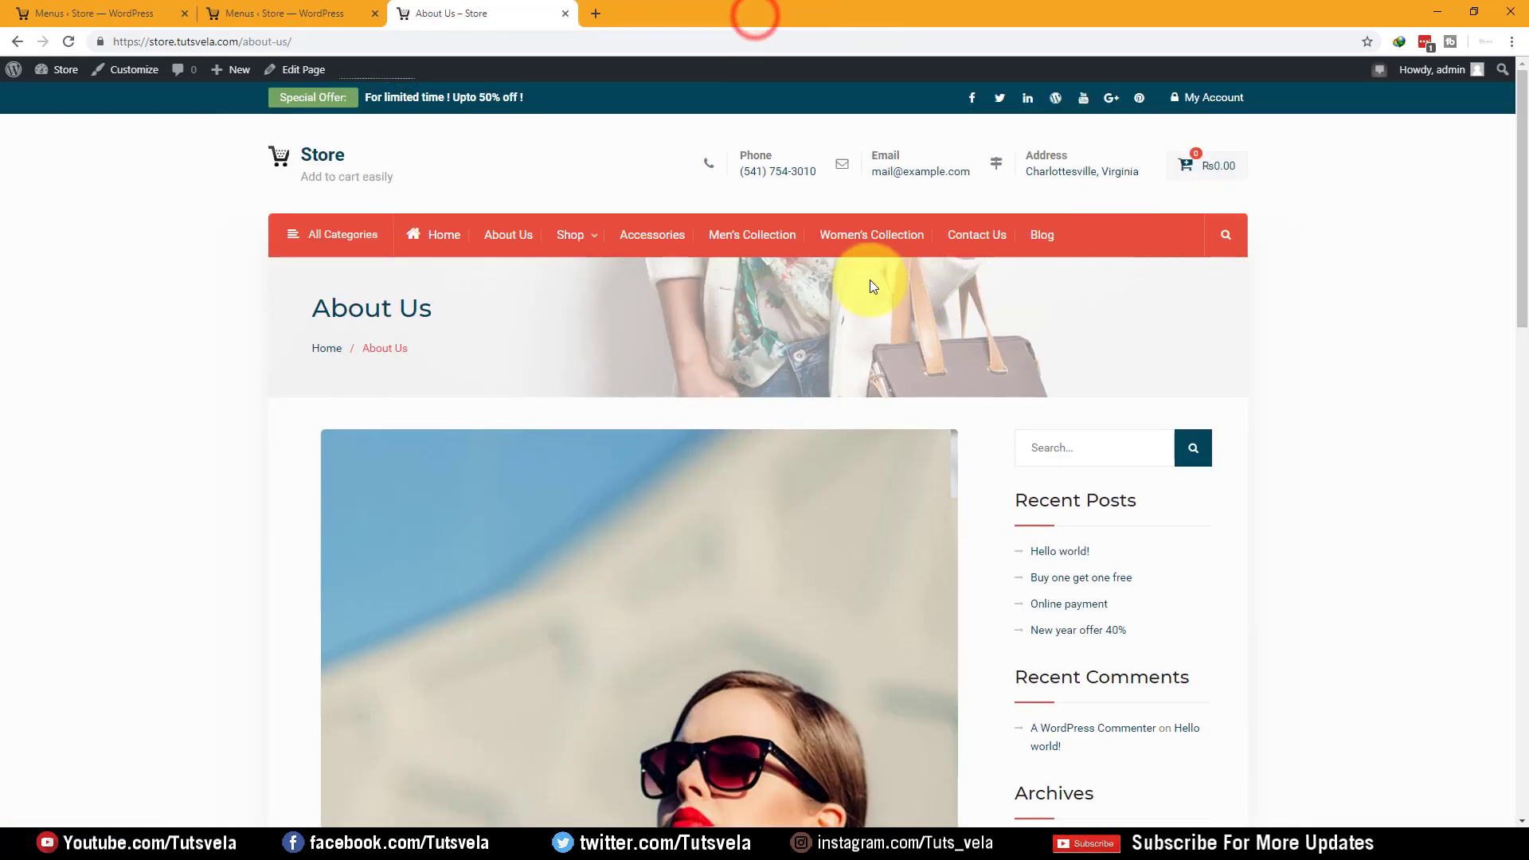
click(568, 15)
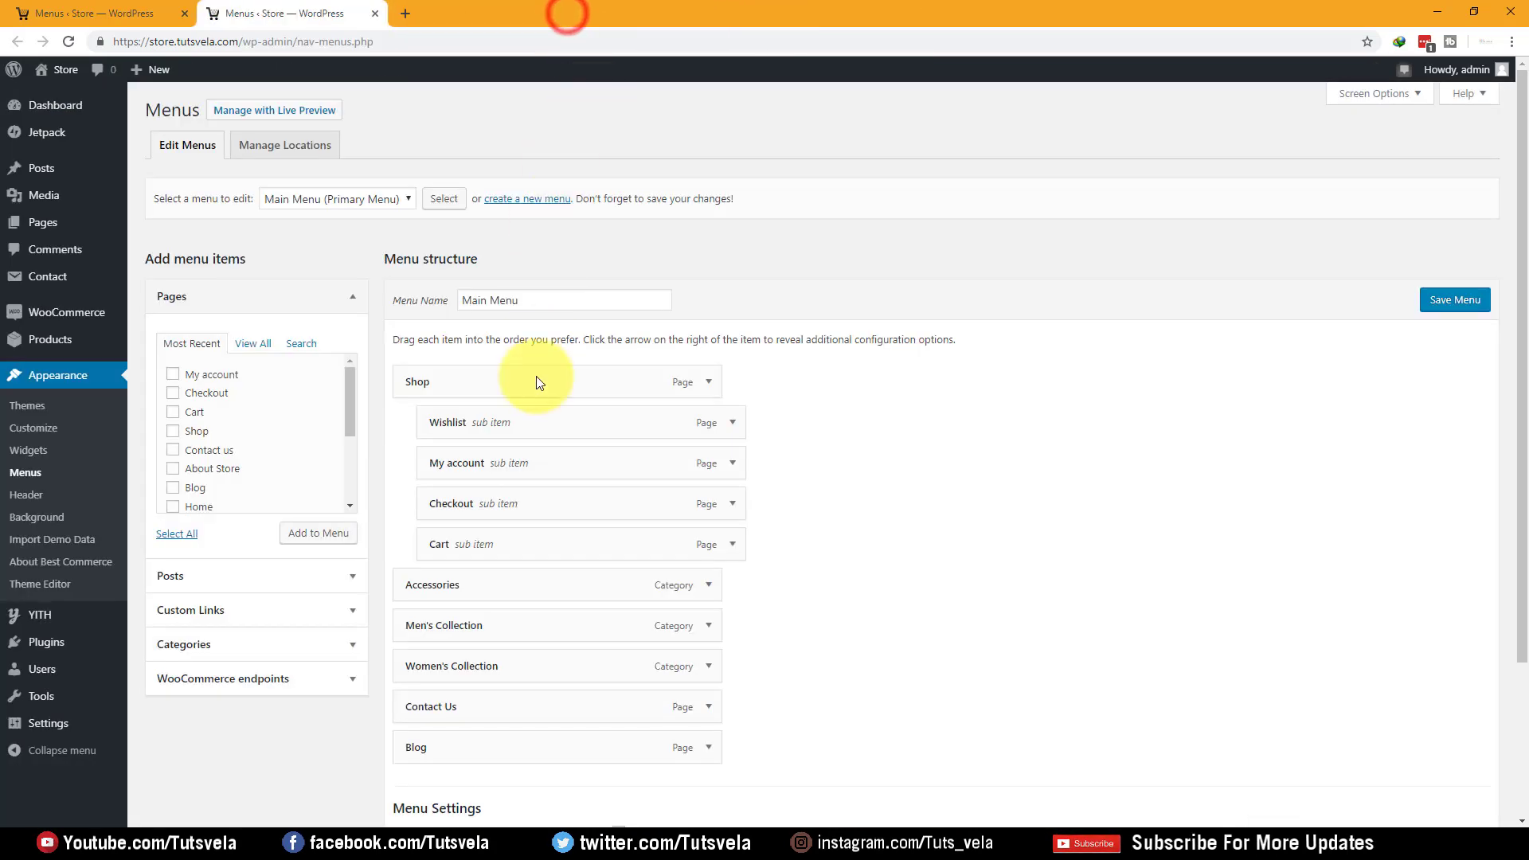
Open the storefront in a new tab and drag Blog above Shop to the menu's top
click(705, 587)
click(705, 588)
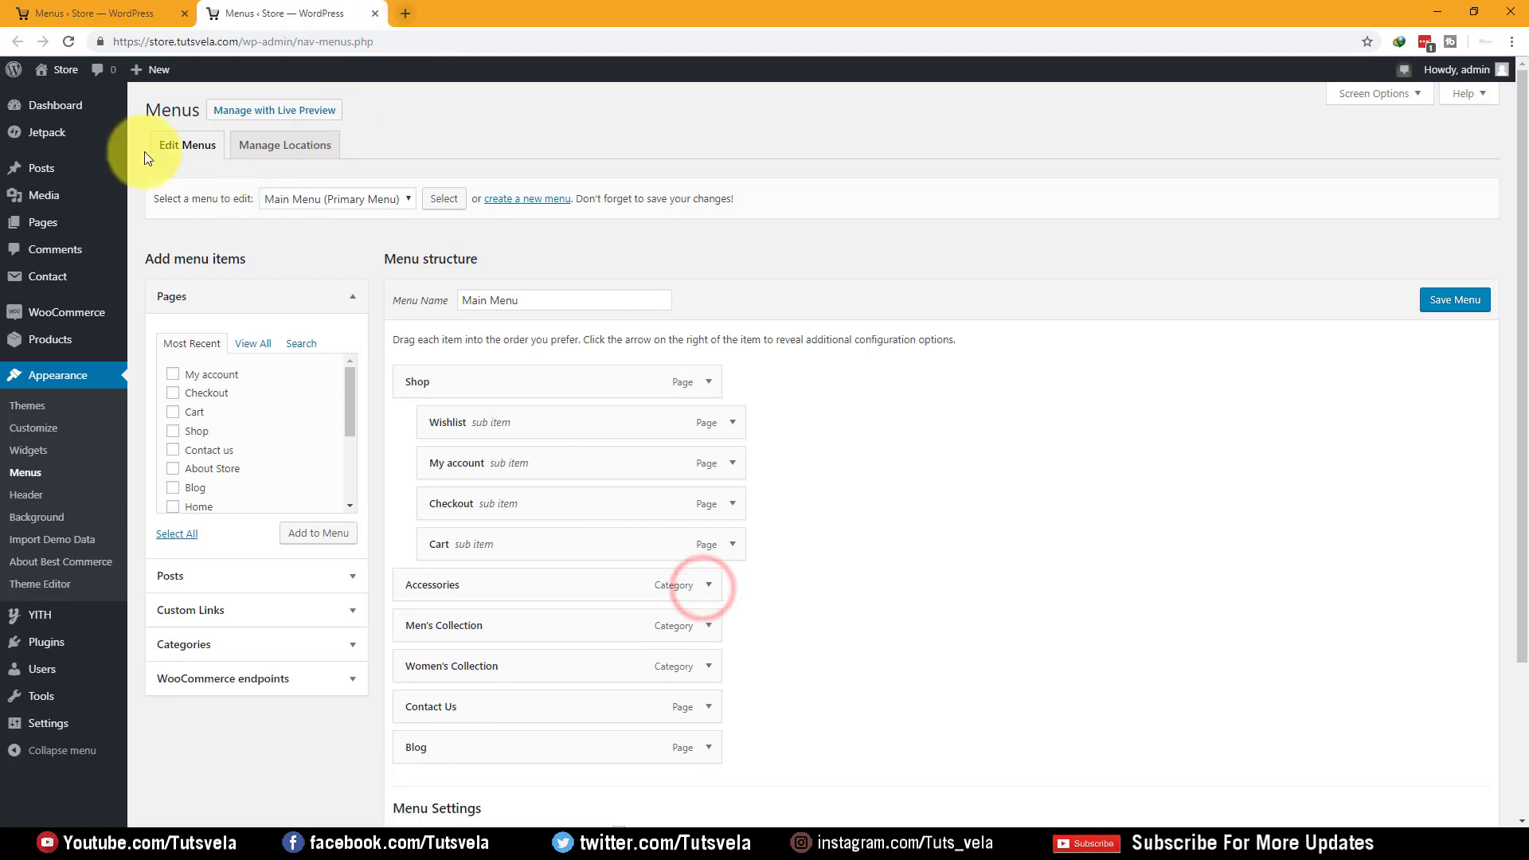
right_click(70, 97)
click(114, 117)
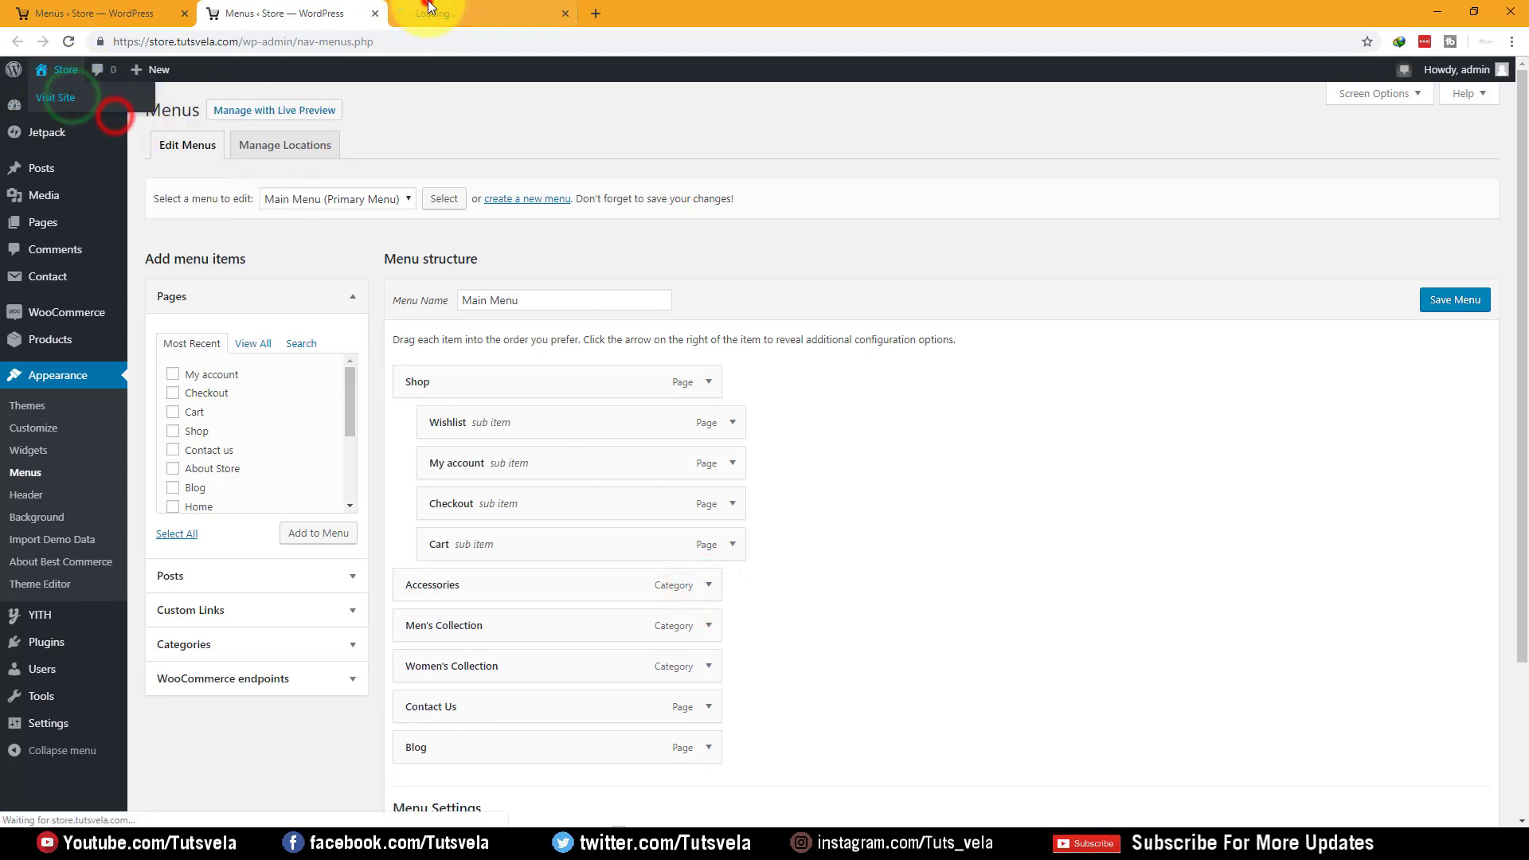
click(429, 9)
click(225, 10)
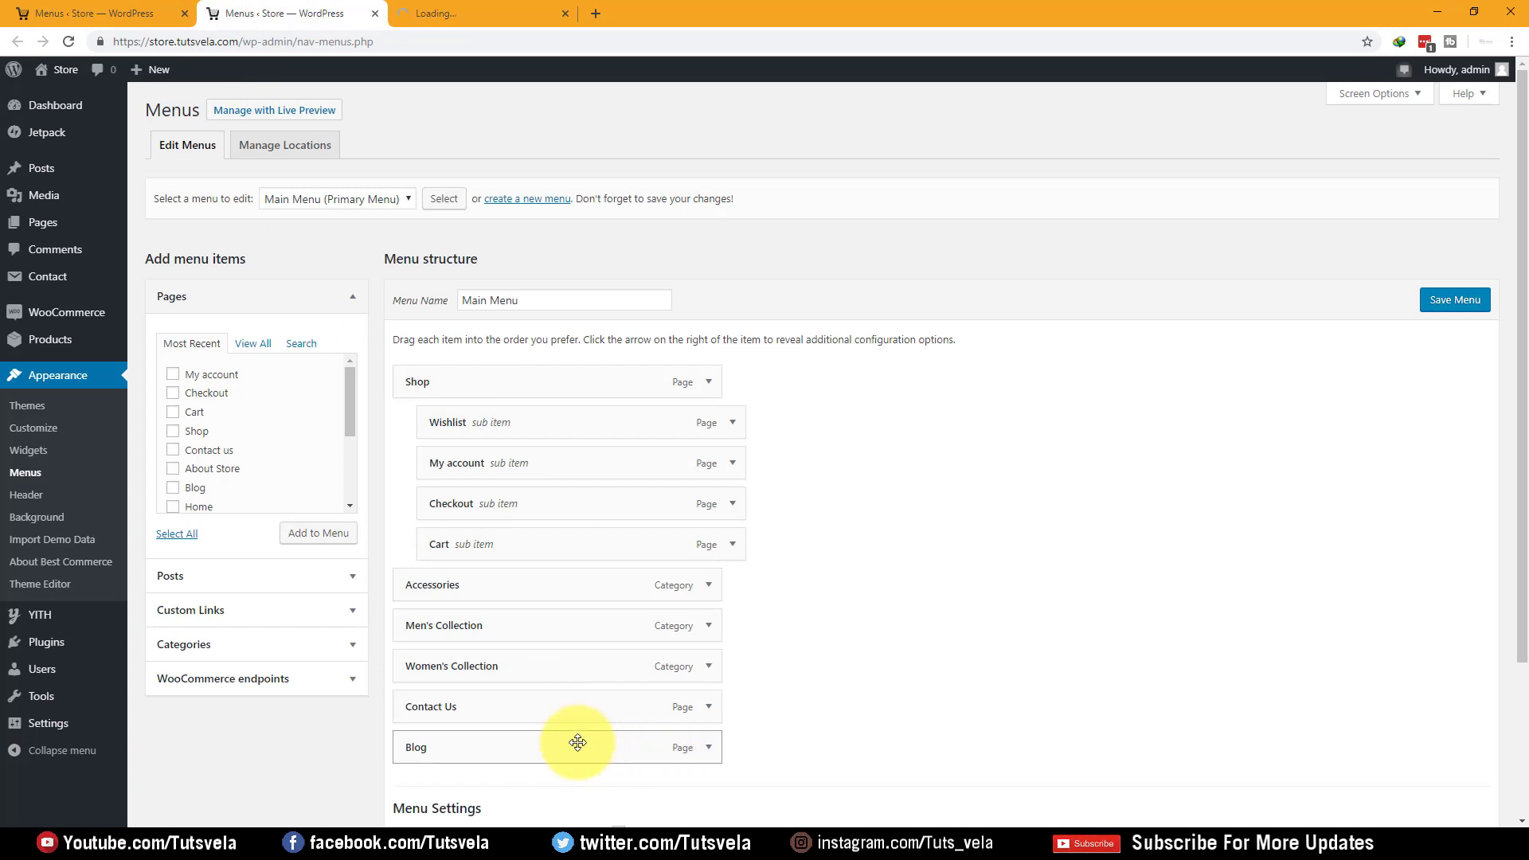
drag(483, 750, 455, 373)
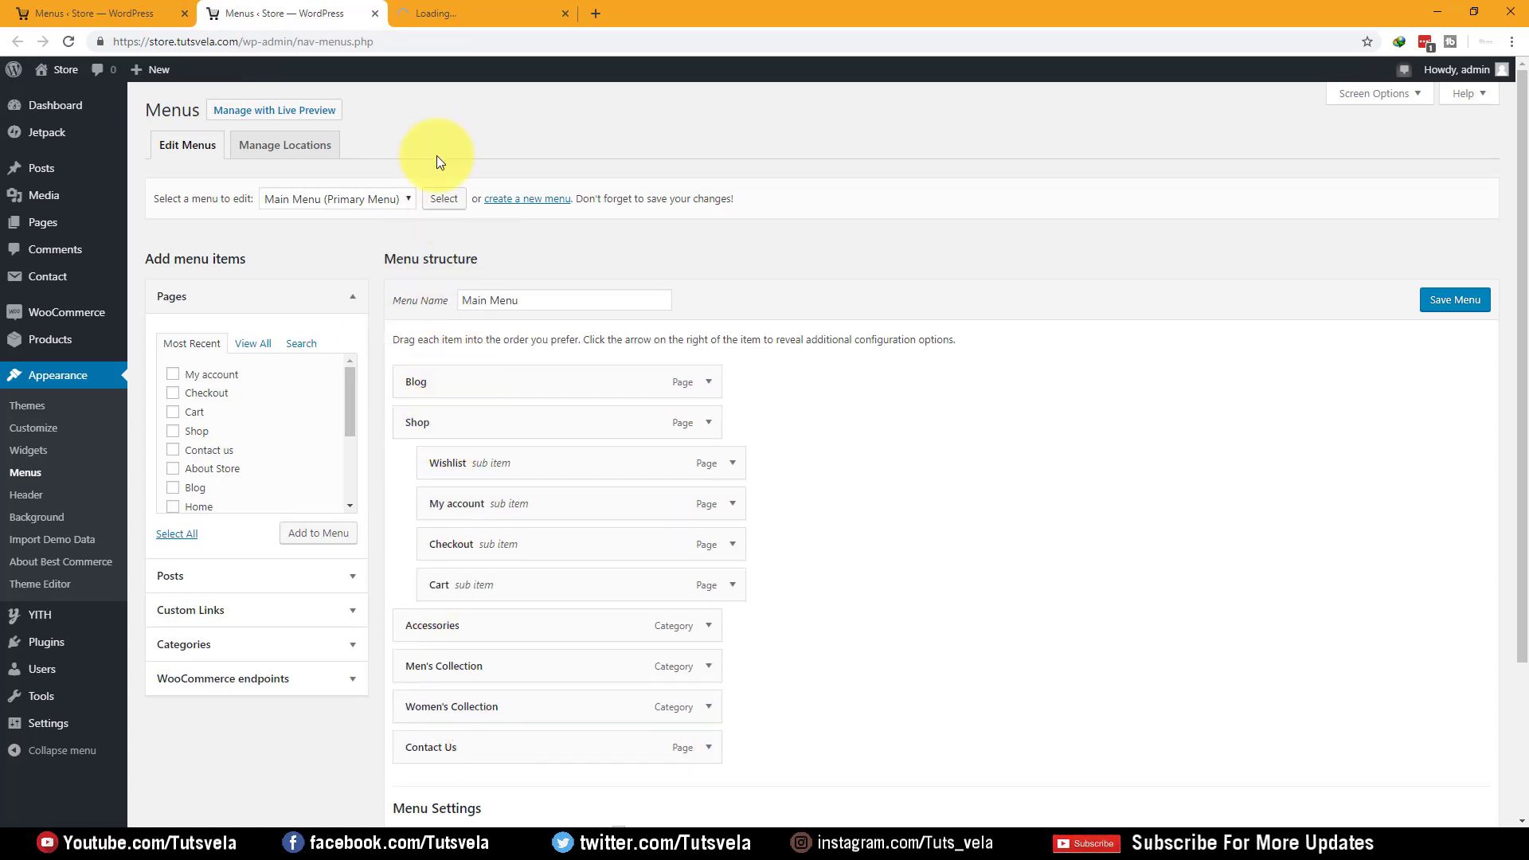
click(414, 13)
Review the Shop and Accessories items, then add the About Store page to the Main Menu
click(330, 12)
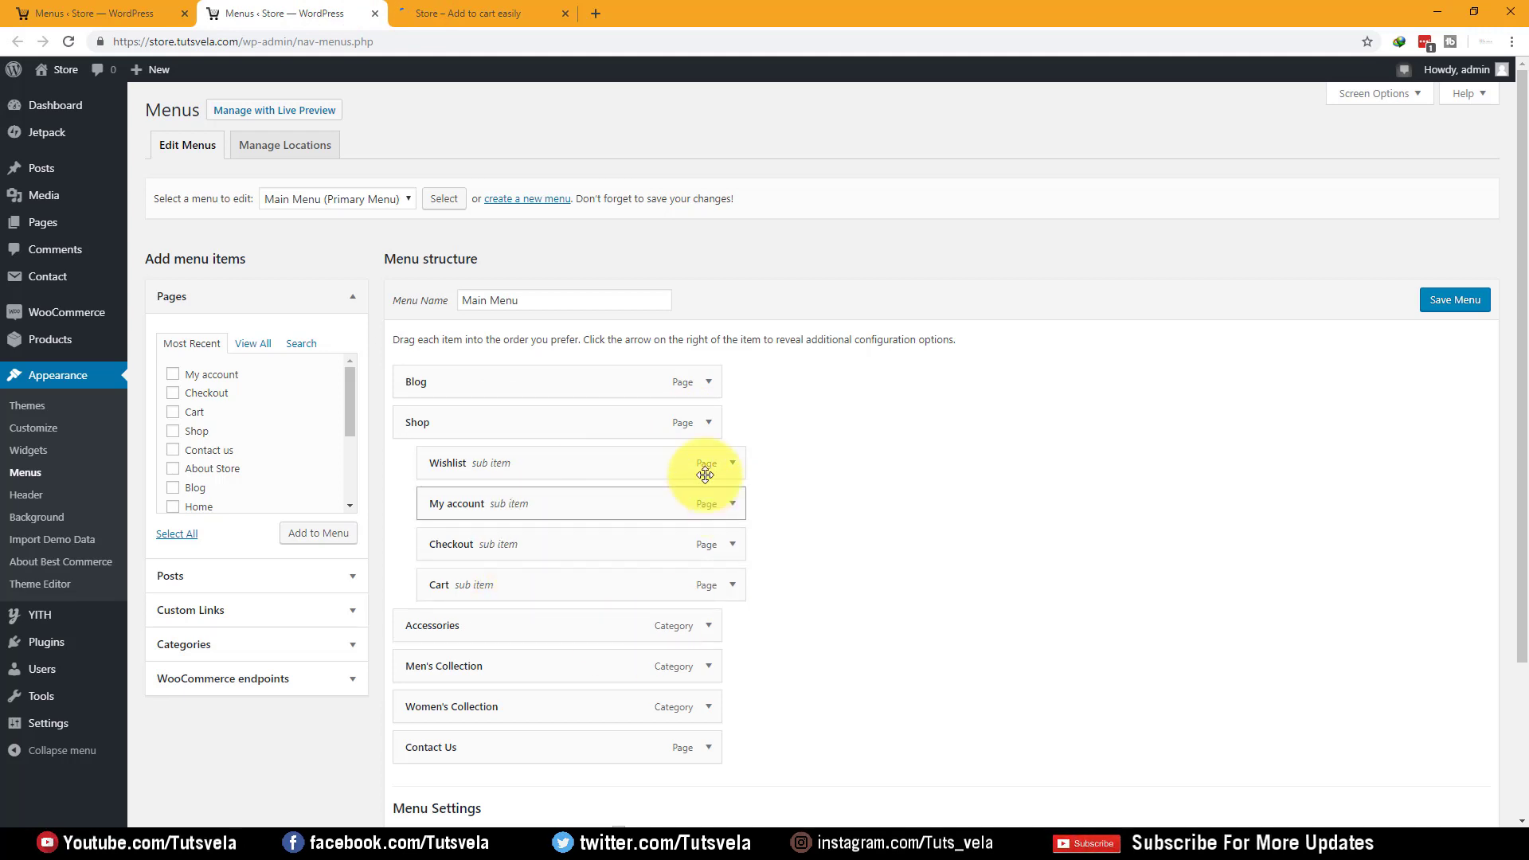
click(713, 422)
click(710, 420)
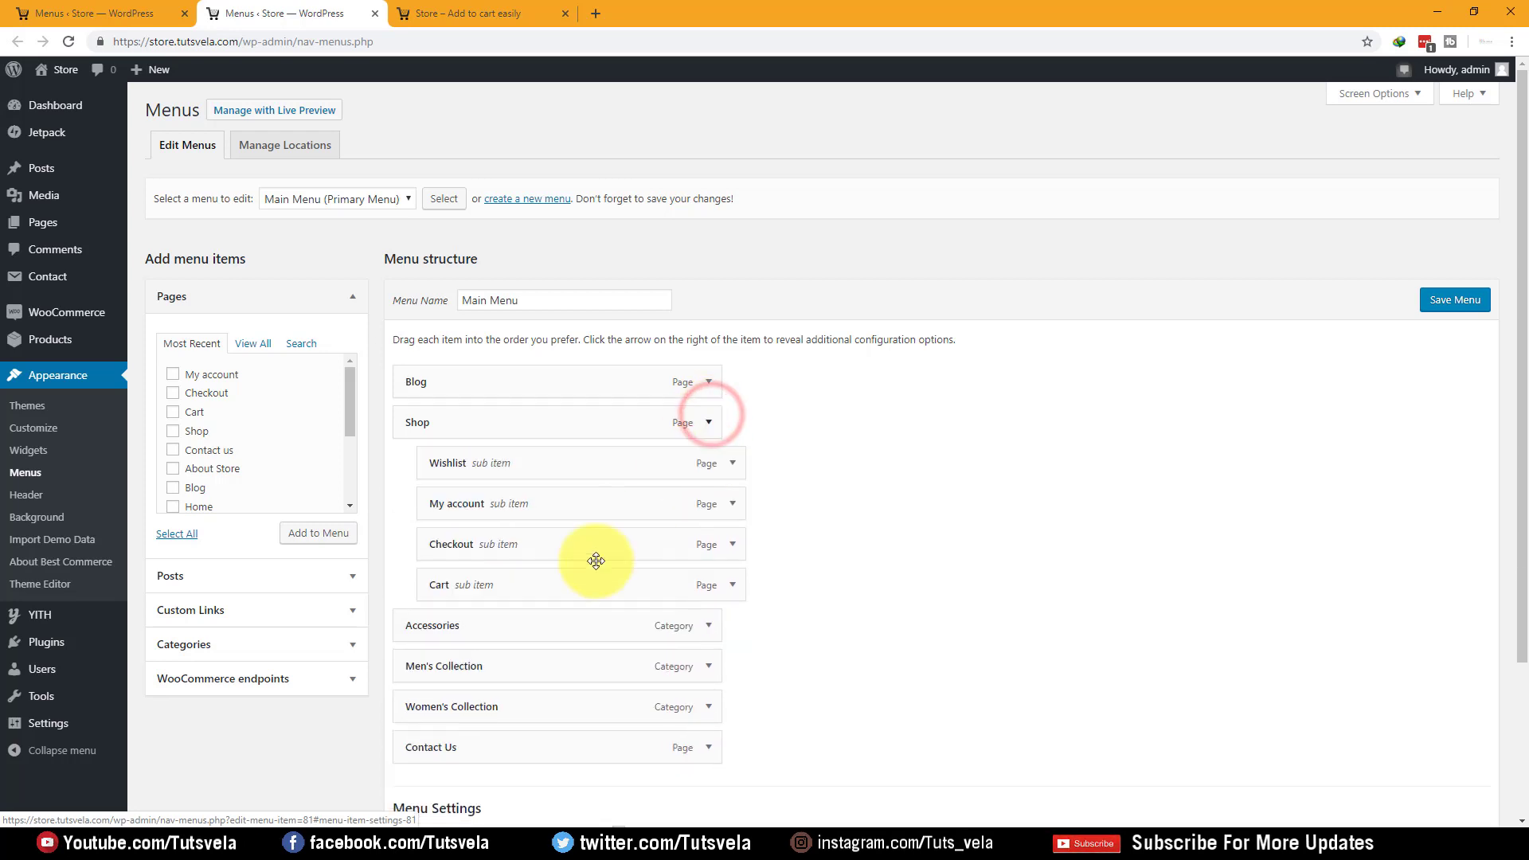
click(705, 626)
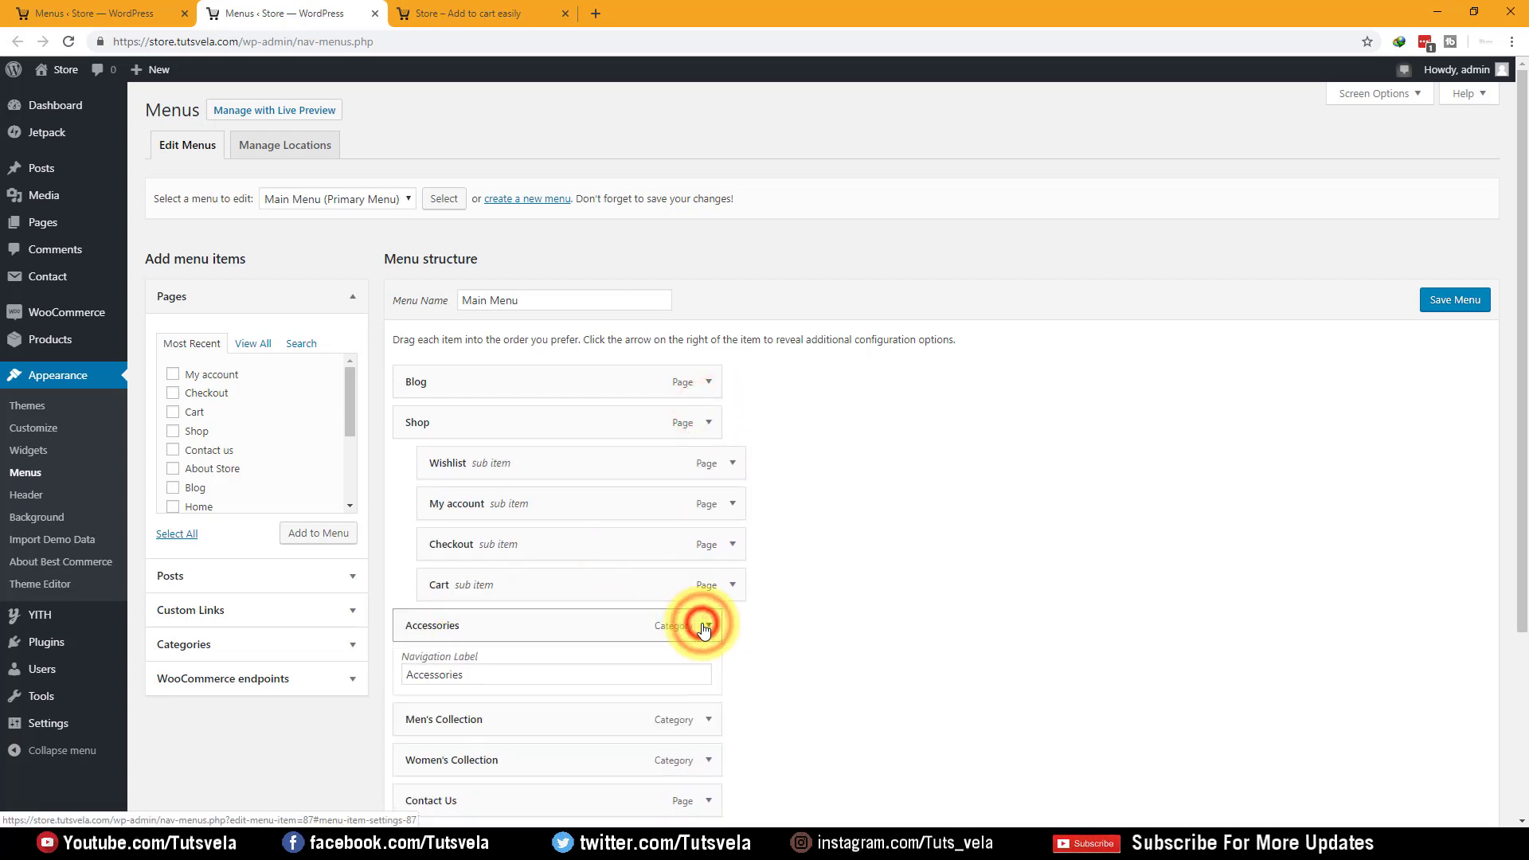
click(705, 625)
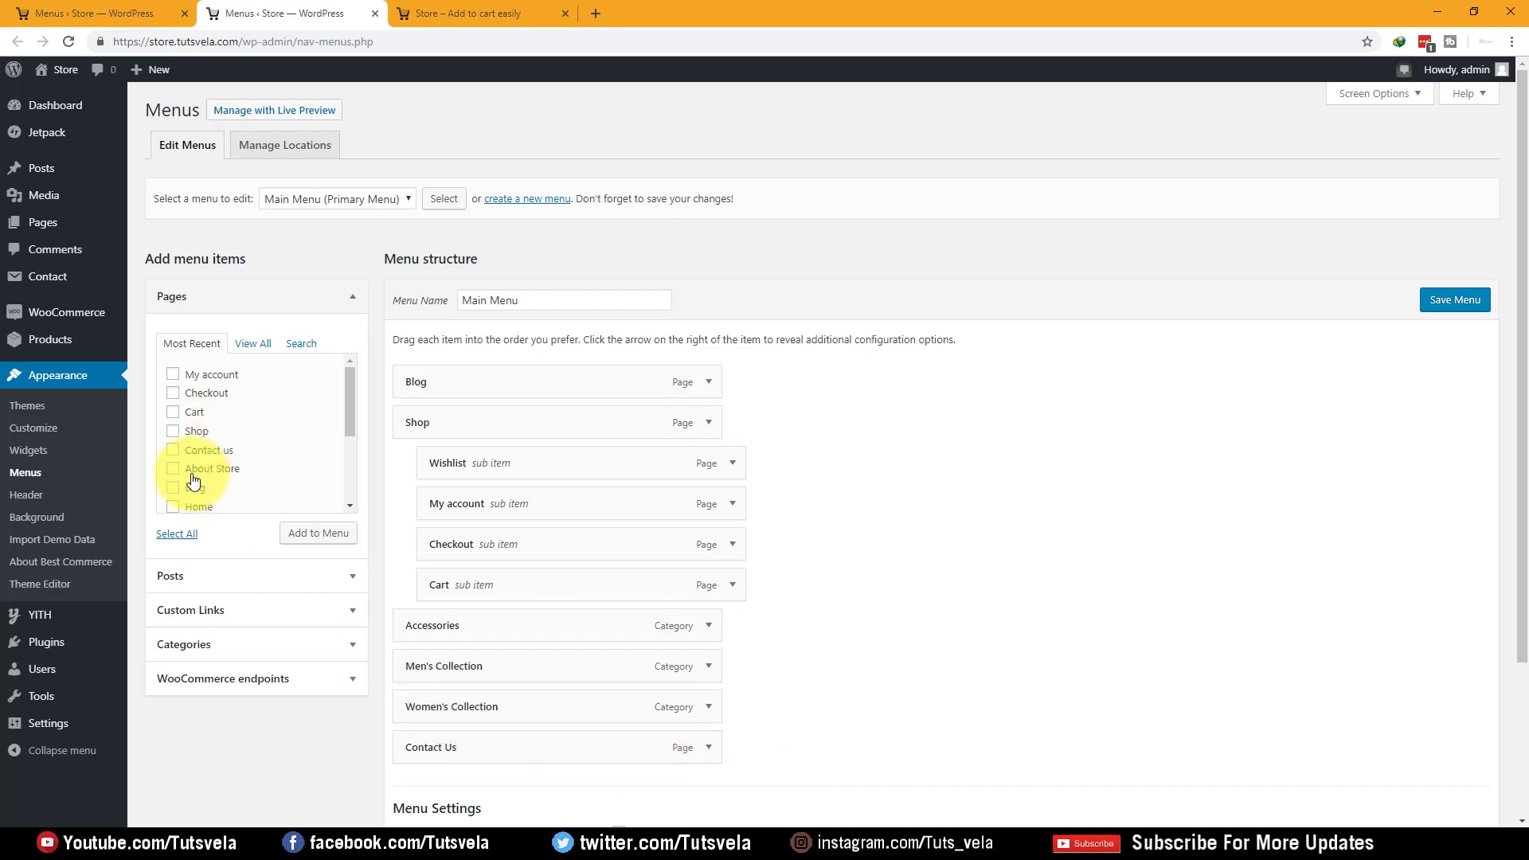
click(310, 531)
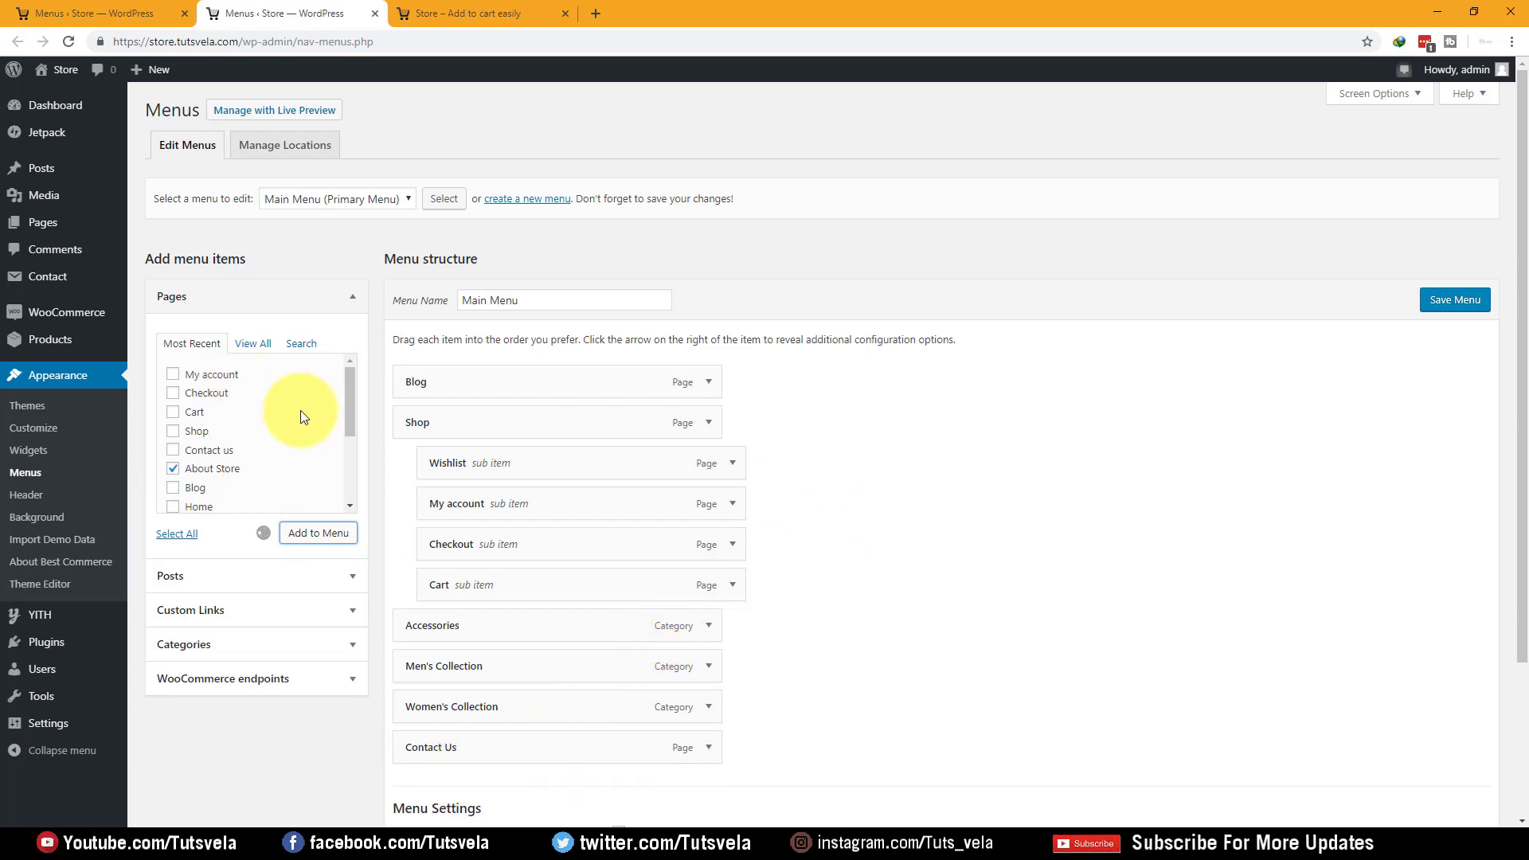
Move Contact Us after About Store, relabel it 'About Us', and save the menu
scroll(402, 374, down, 2)
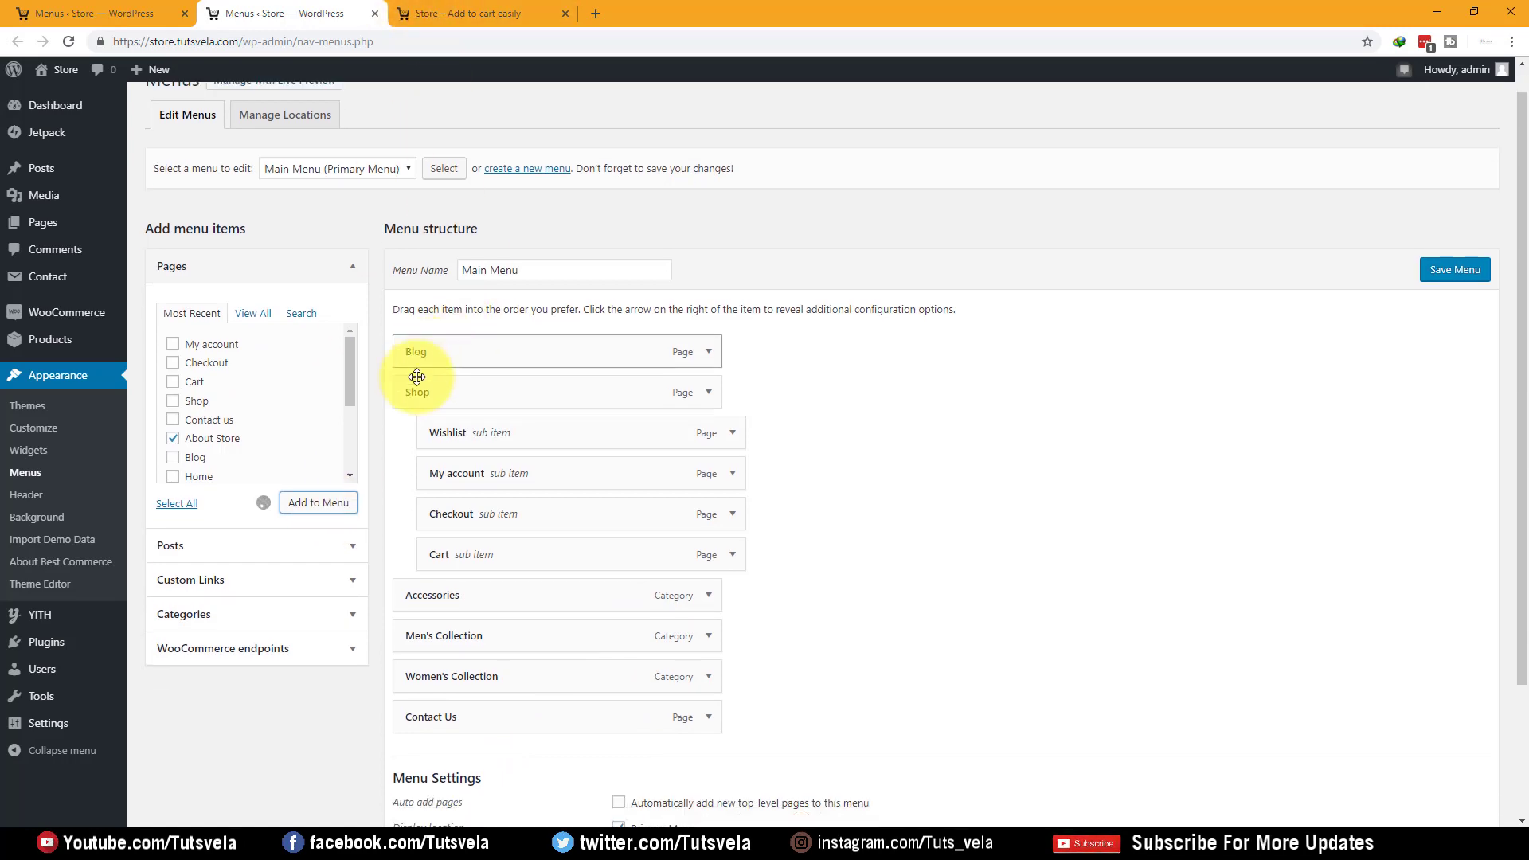
scroll(376, 390, up, 2)
scroll(376, 366, down, 2)
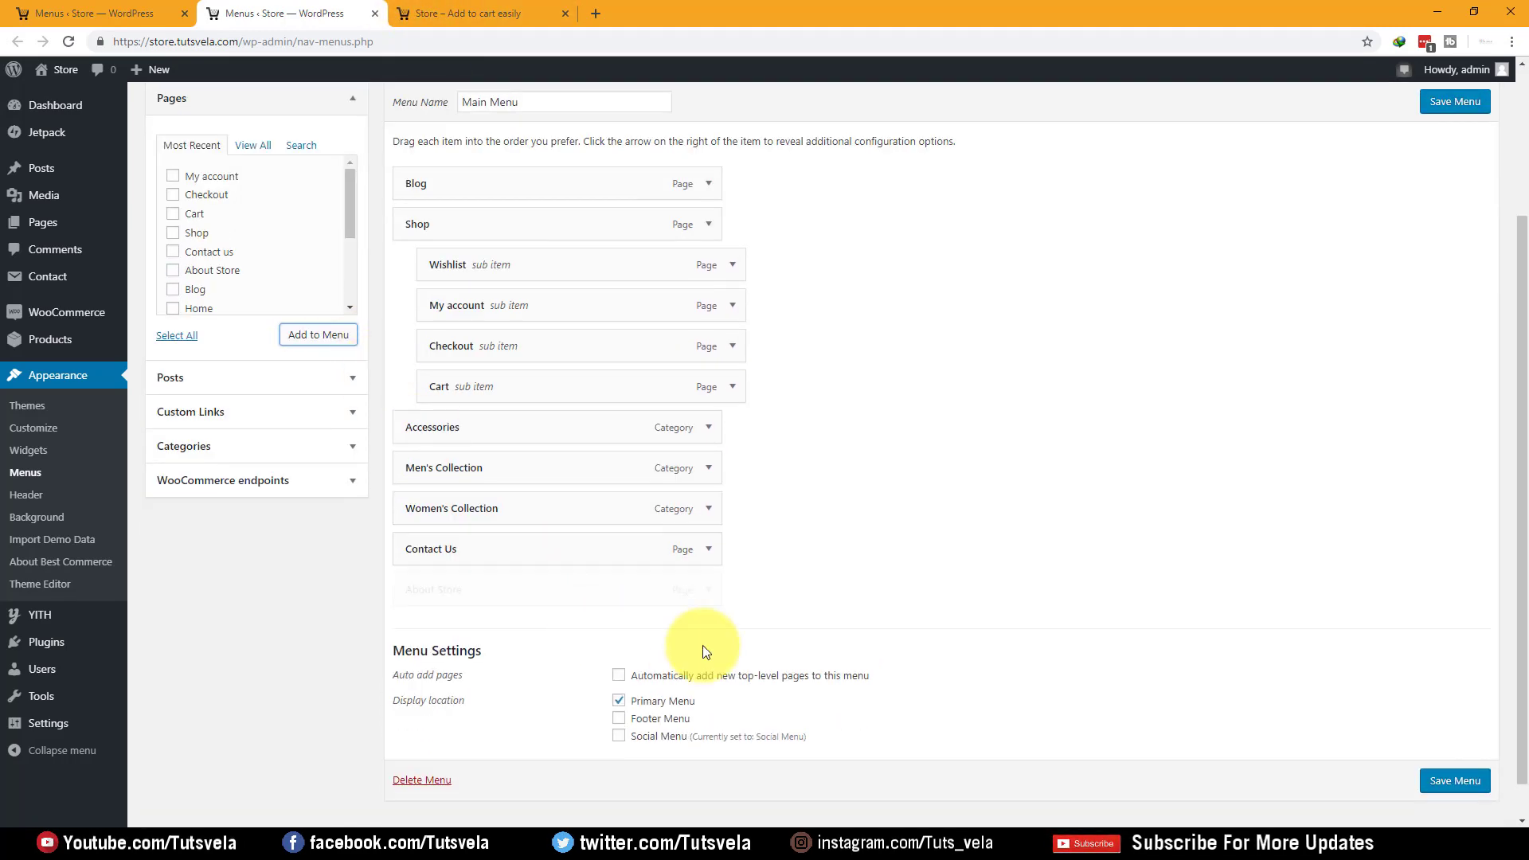
drag(445, 549, 441, 607)
click(714, 550)
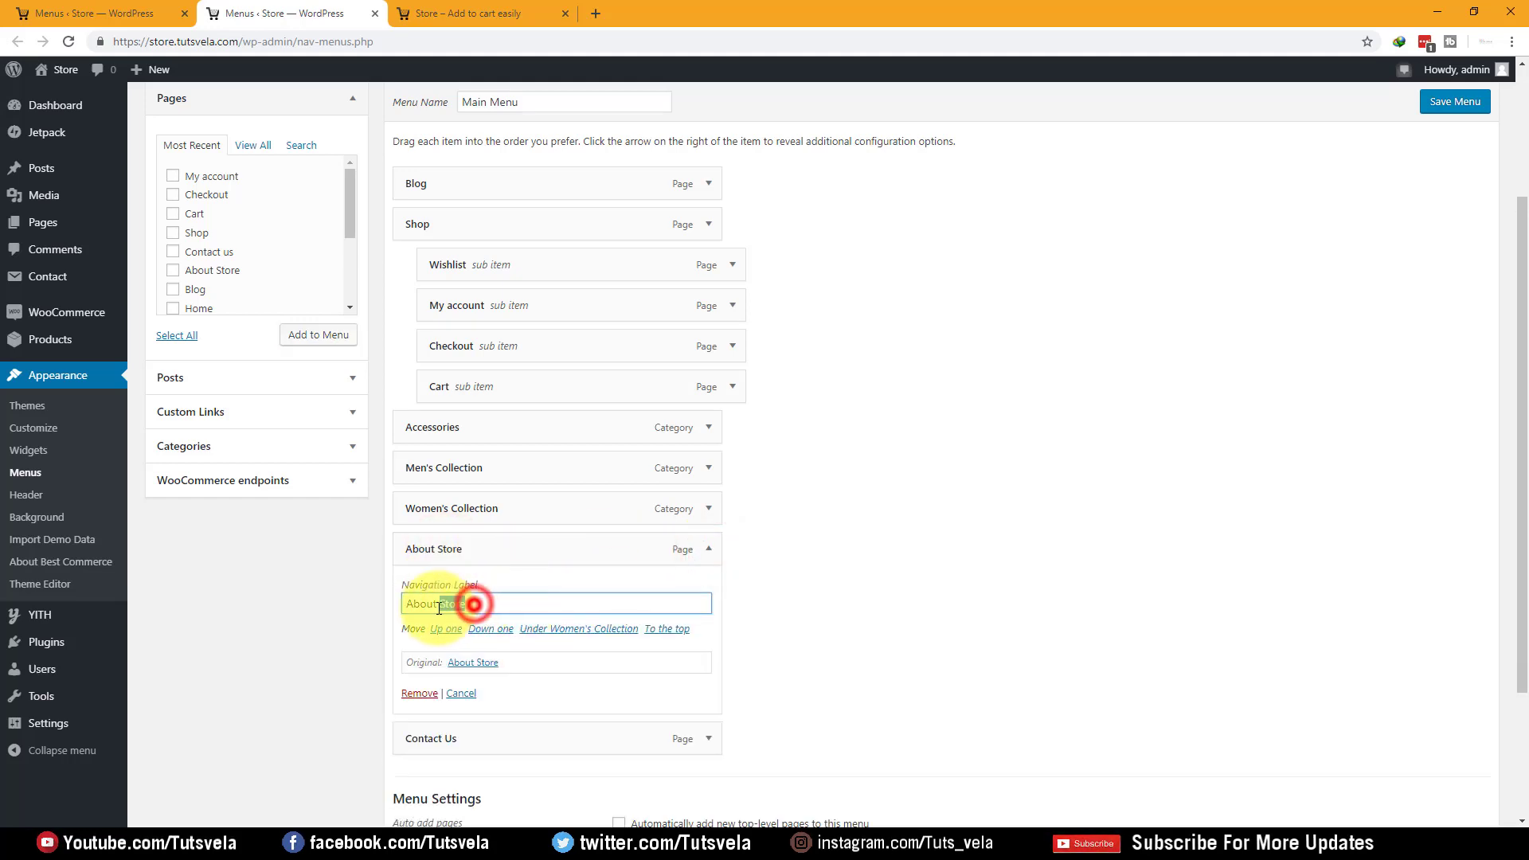
key(BackSpace)
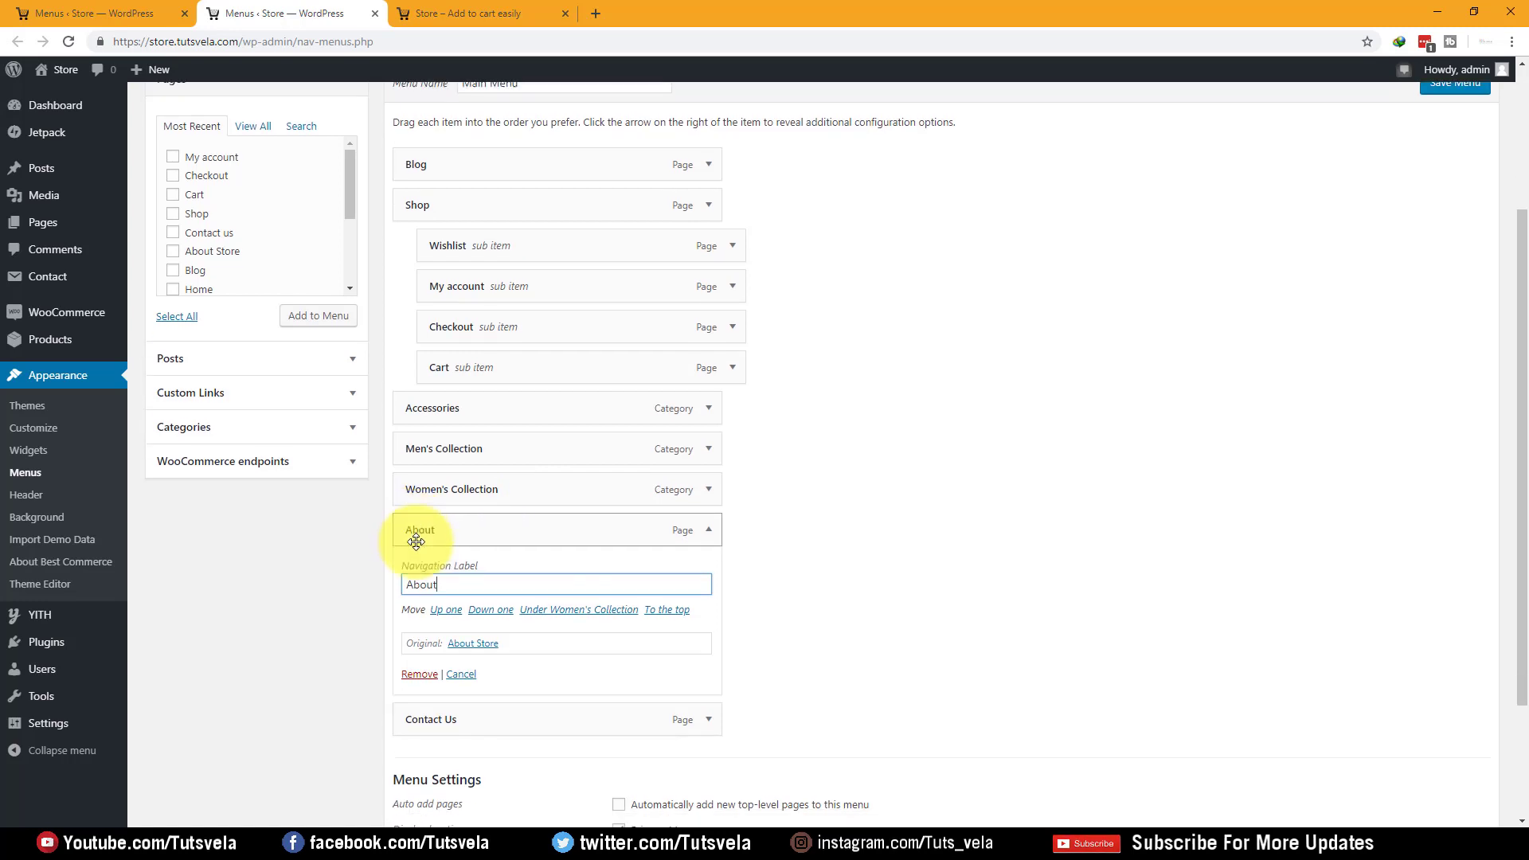
scroll(460, 476, down, 3)
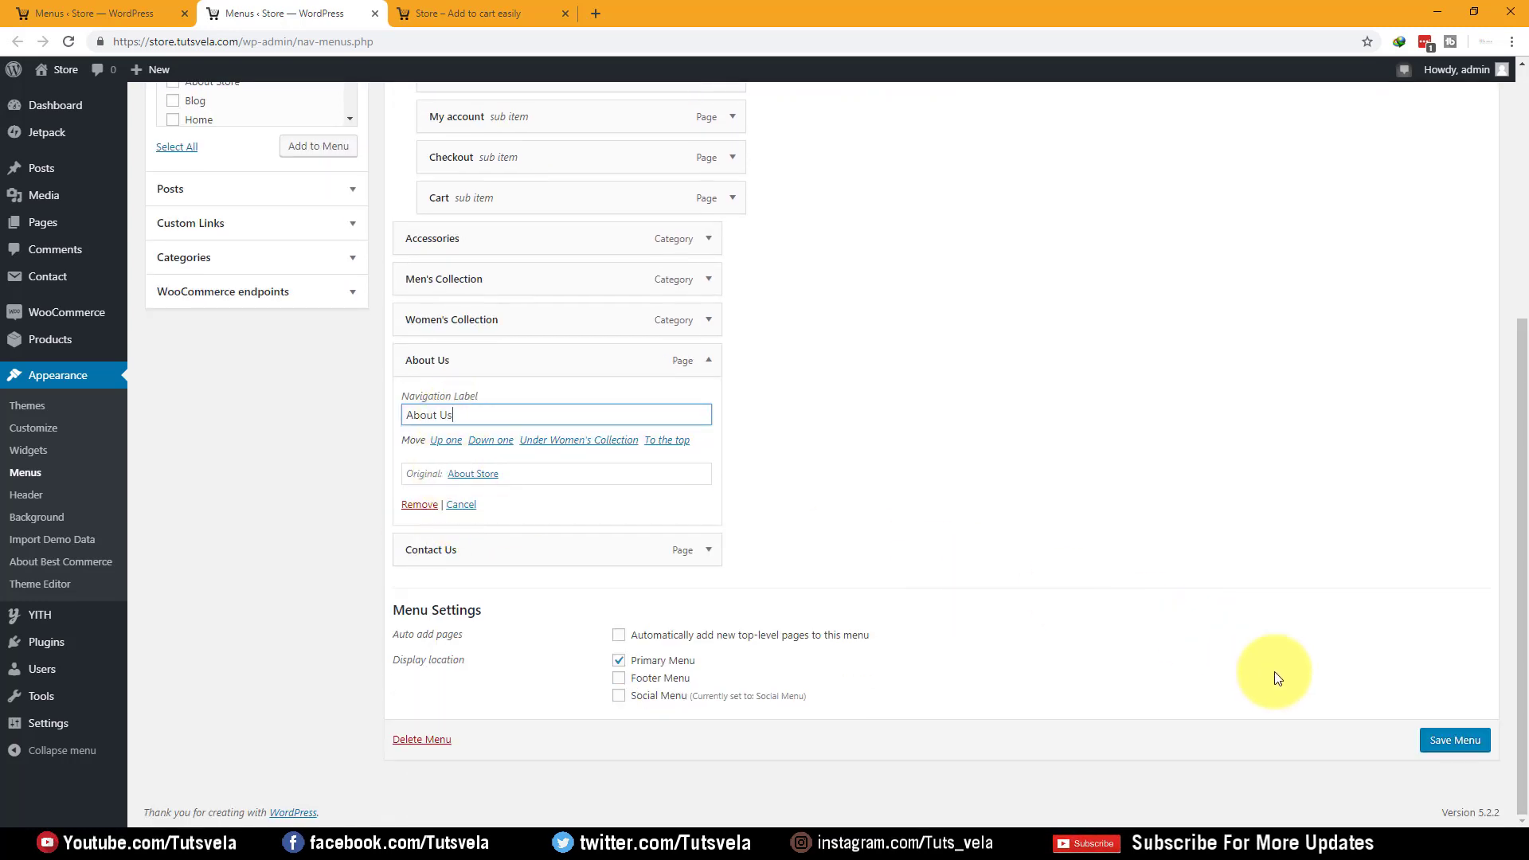
click(1428, 740)
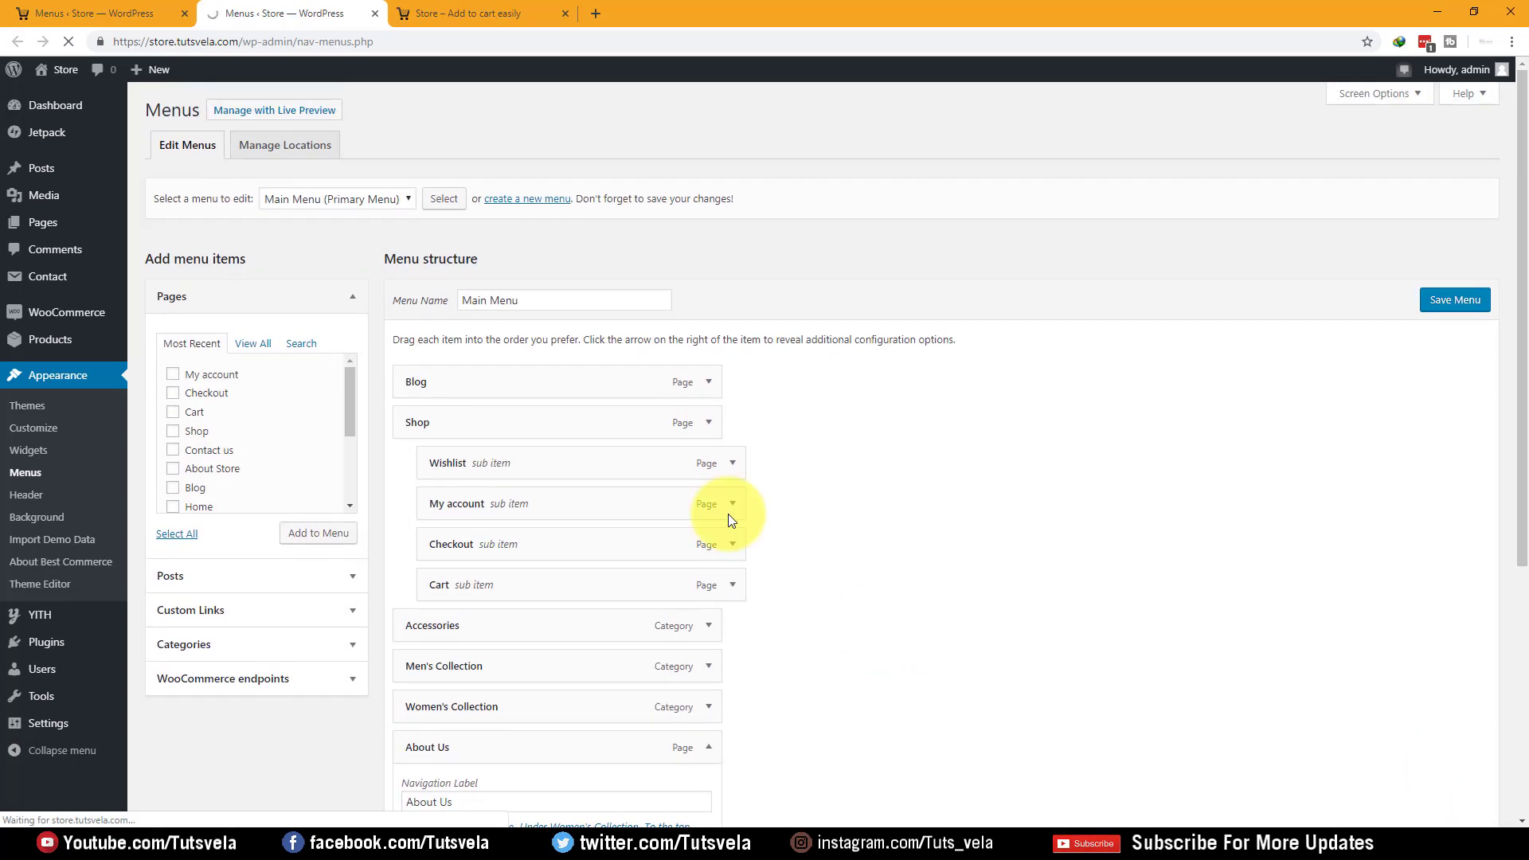
click(480, 7)
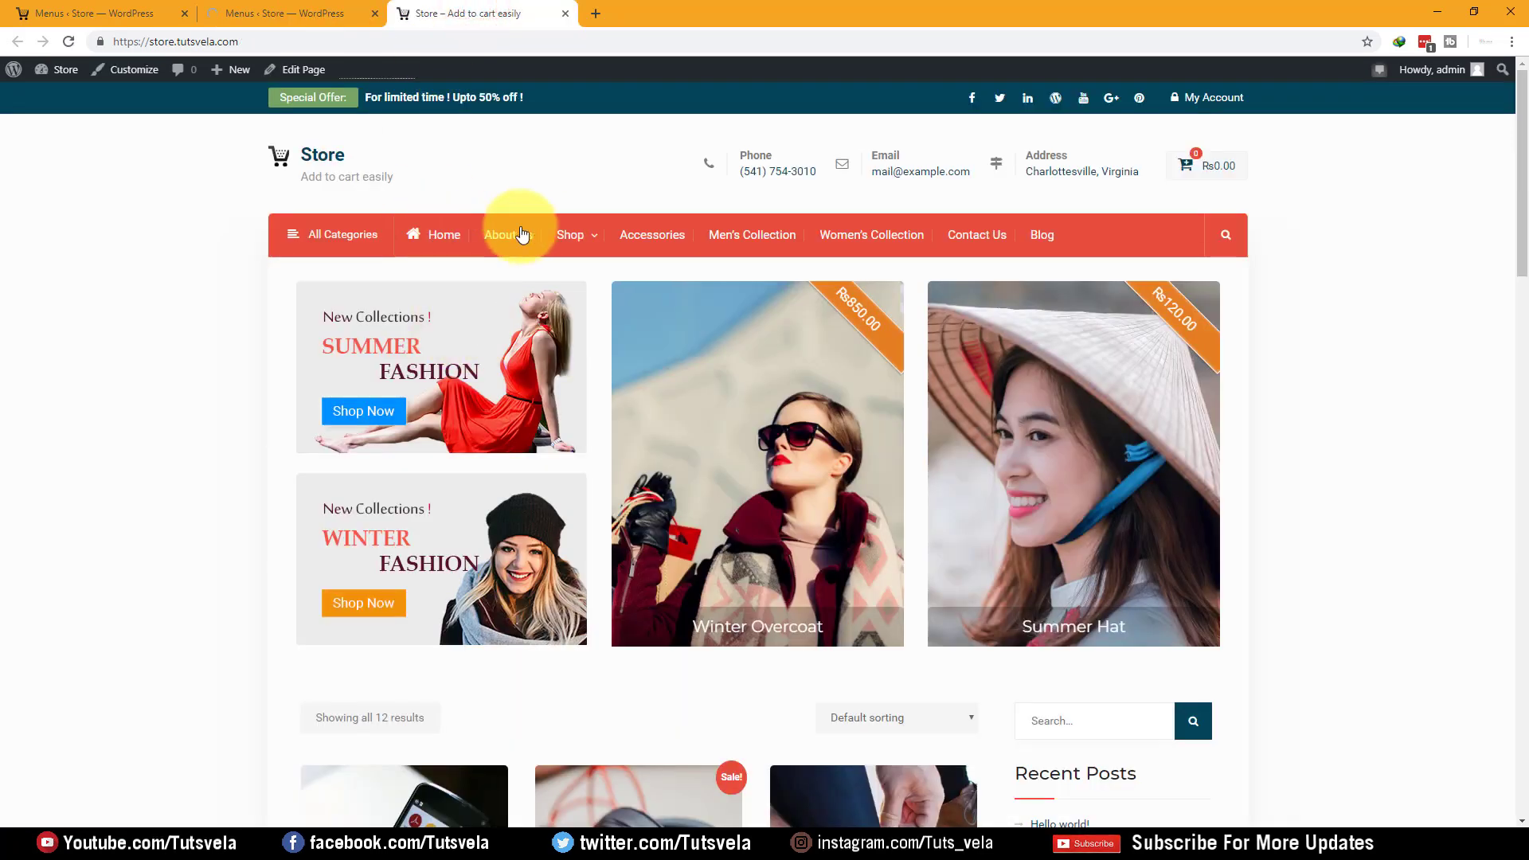
Reload the storefront to check the new Main Menu order
mouse_move(283, 247)
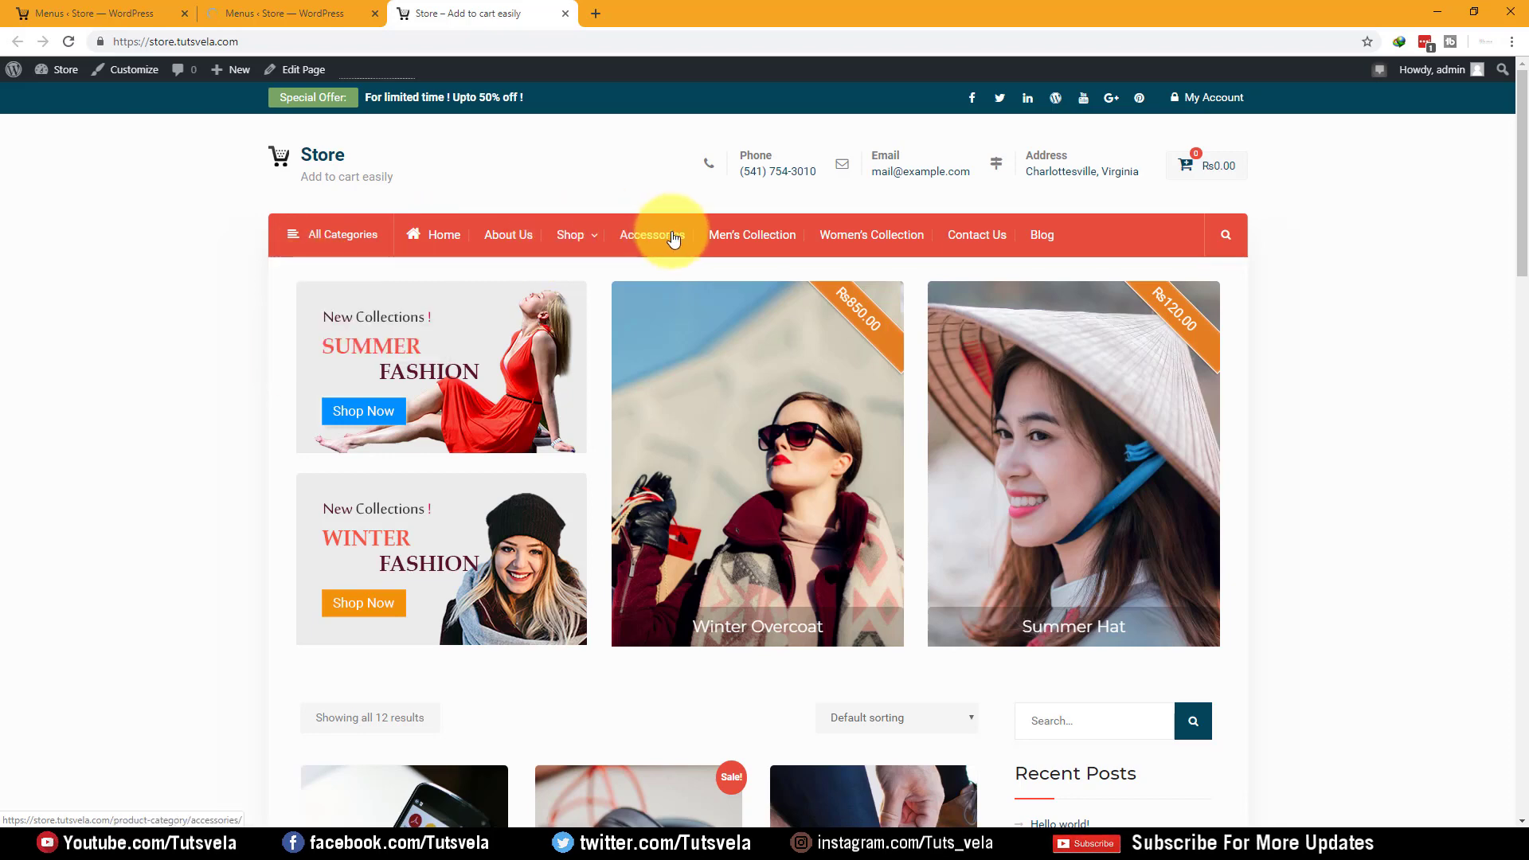
click(258, 13)
click(438, 7)
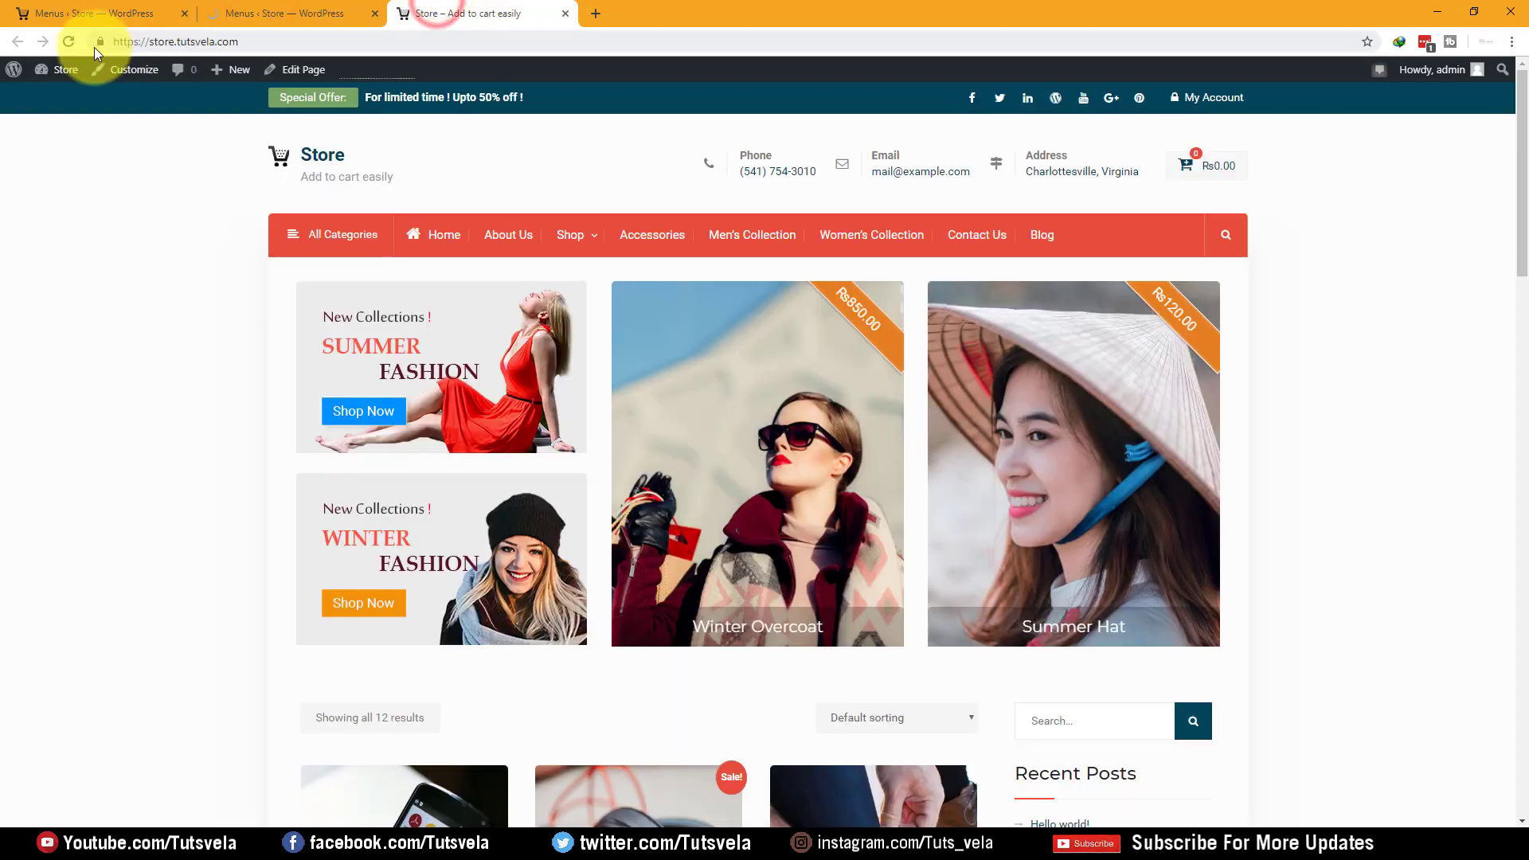
click(69, 42)
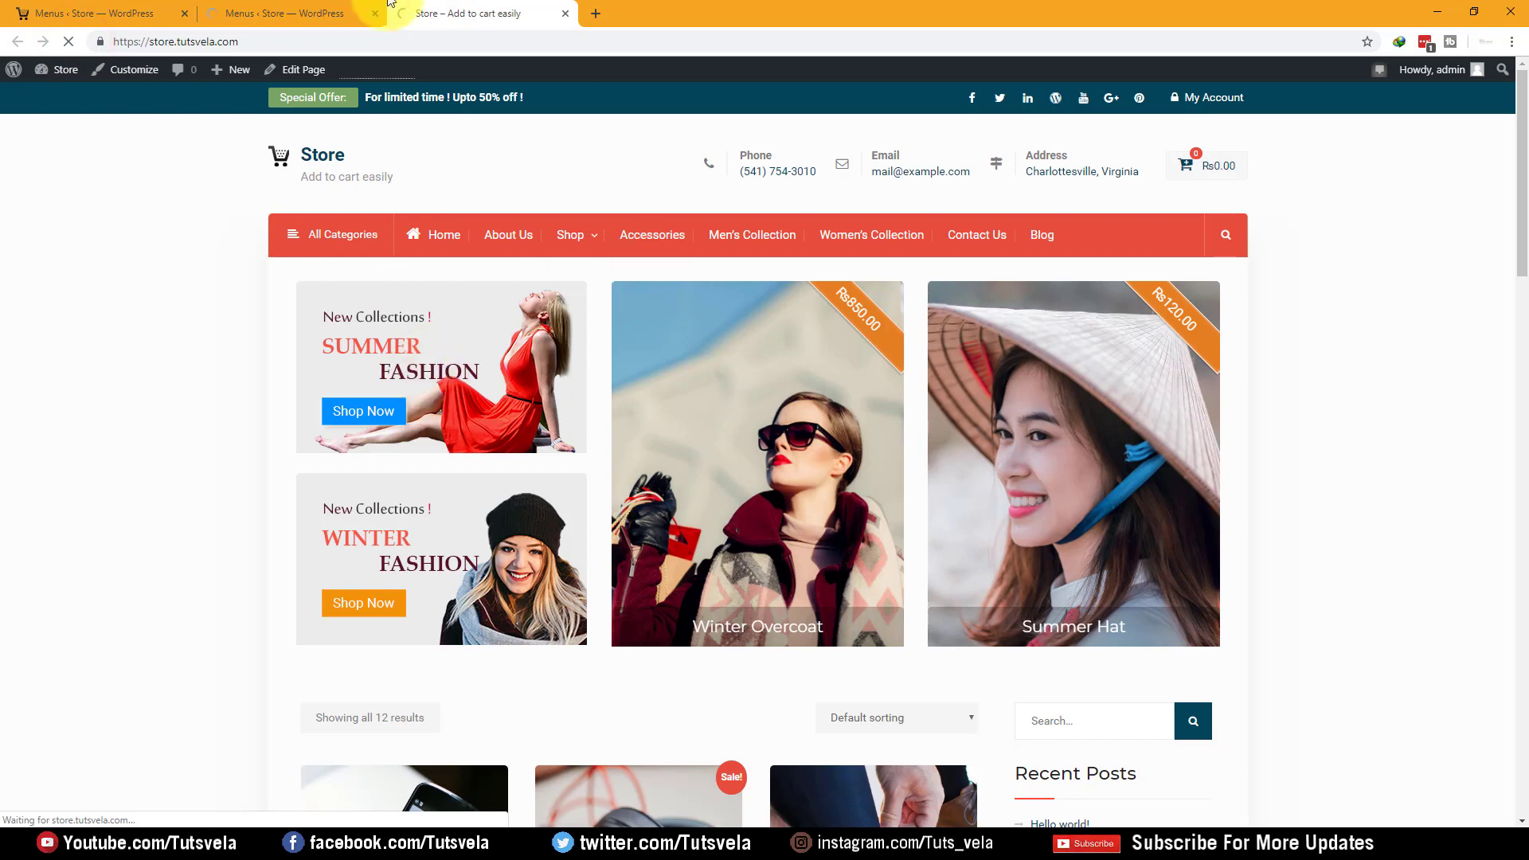
click(332, 7)
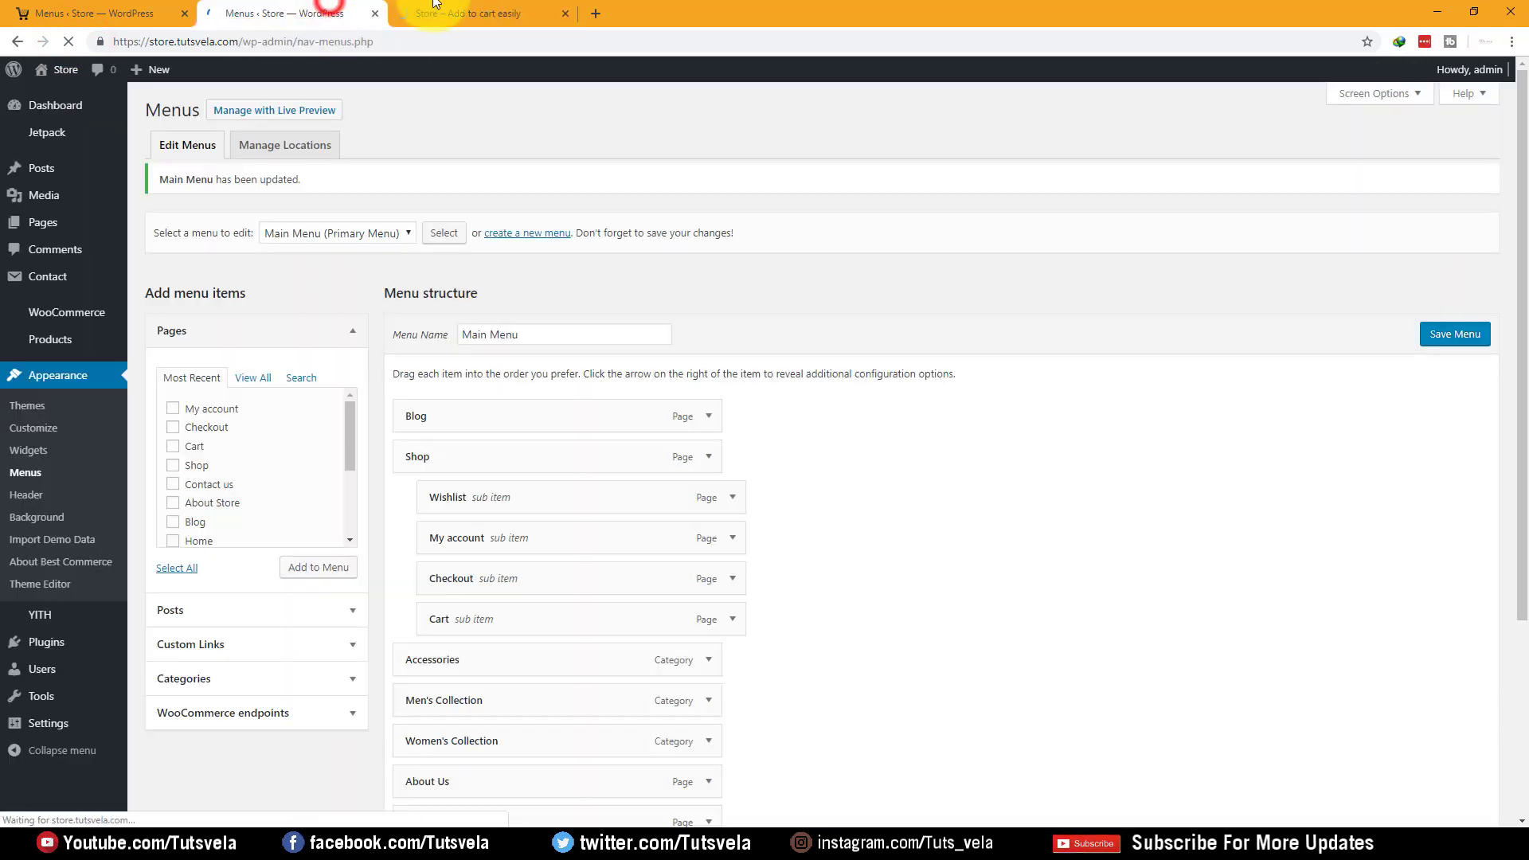
click(435, 12)
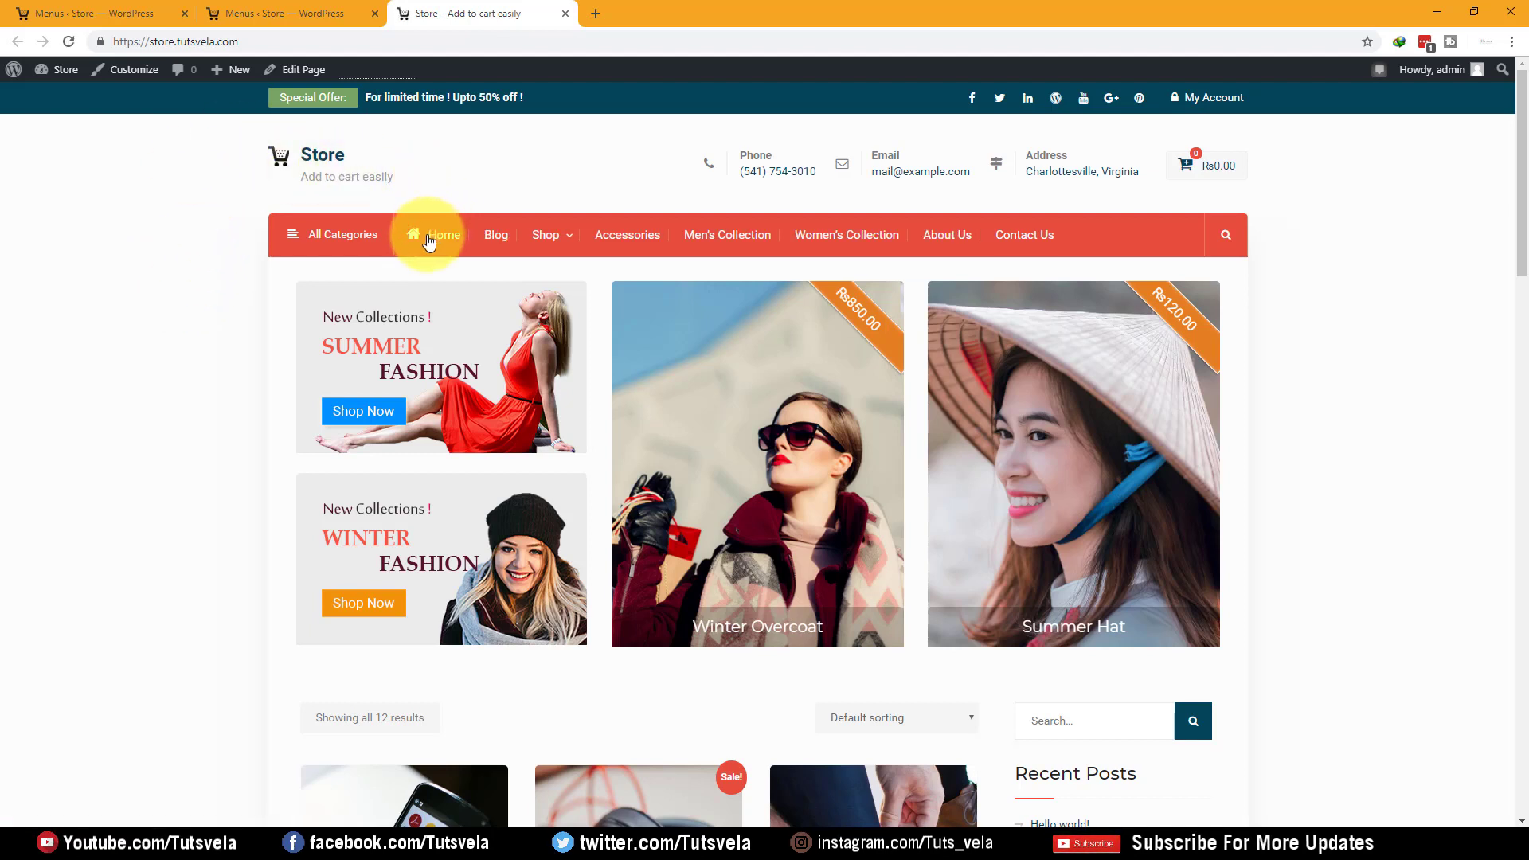
mouse_move(547, 234)
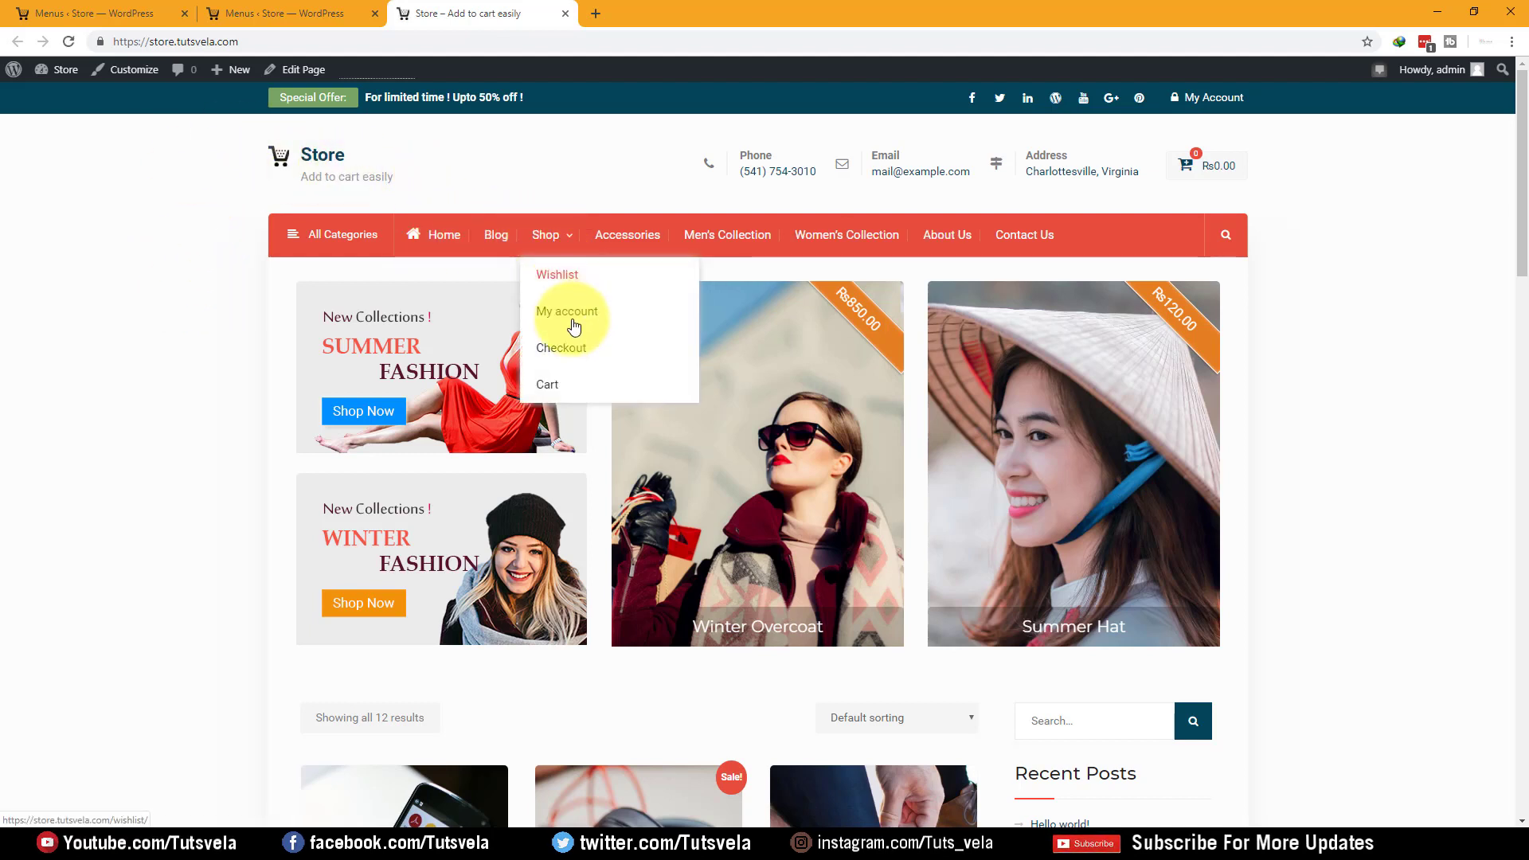
Drag Shop and its sub-items below Contact Us at the end of the Main Menu
click(308, 6)
drag(427, 470, 590, 409)
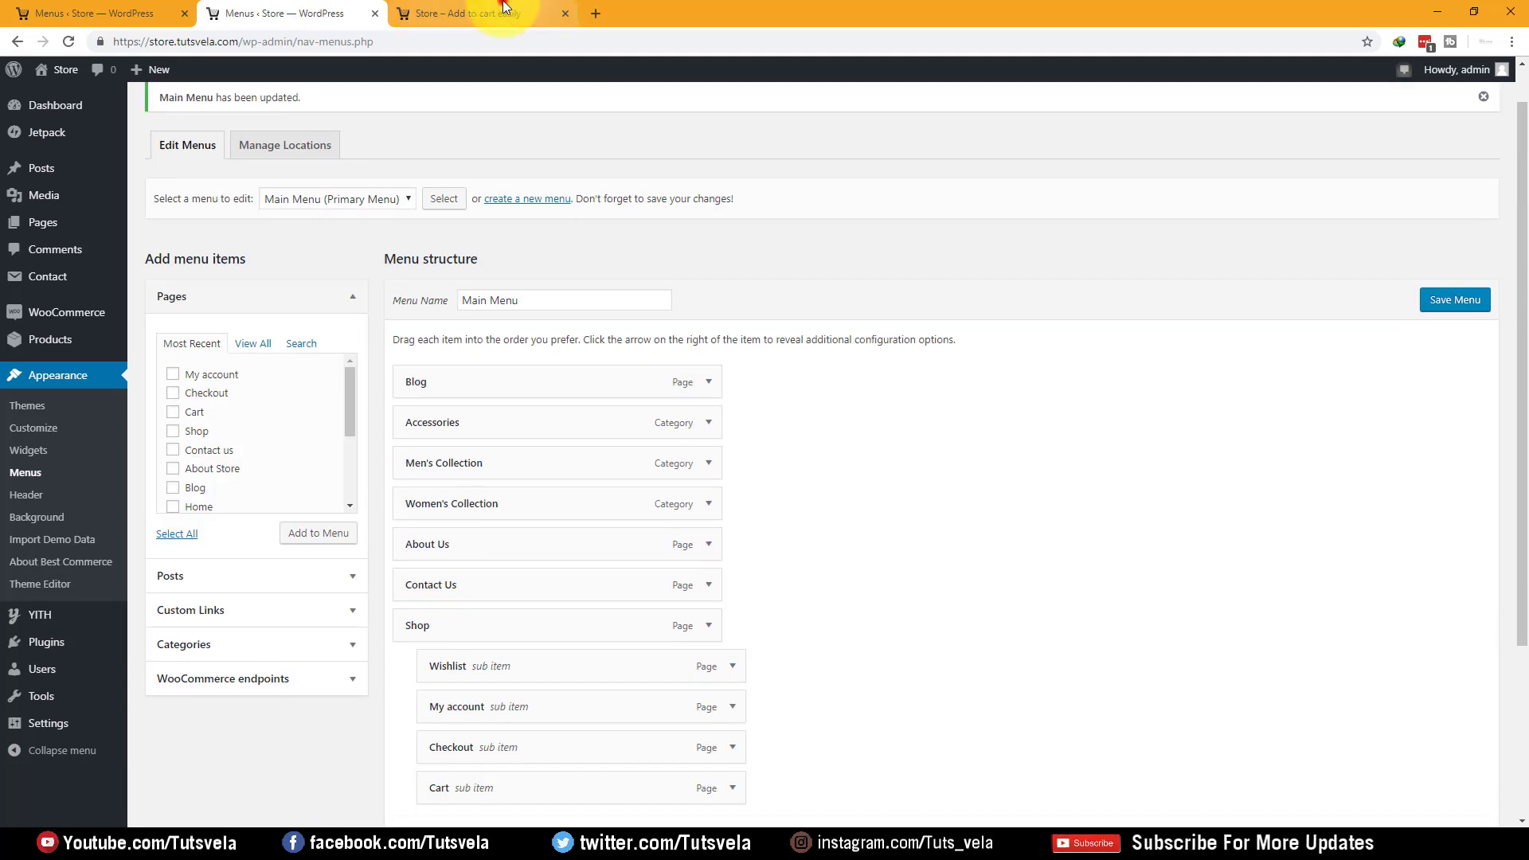
click(502, 11)
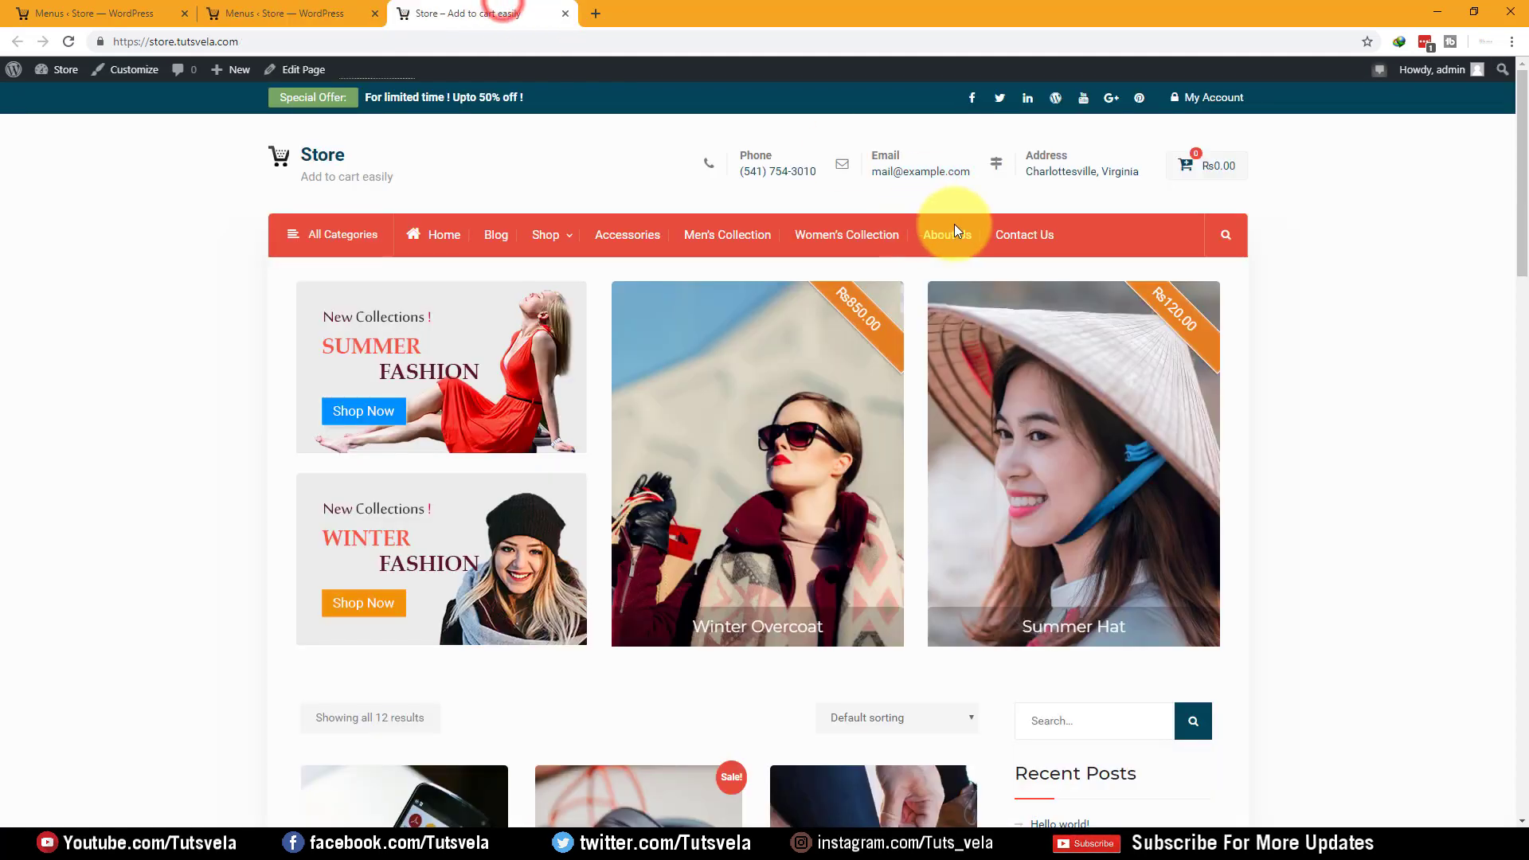
click(364, 11)
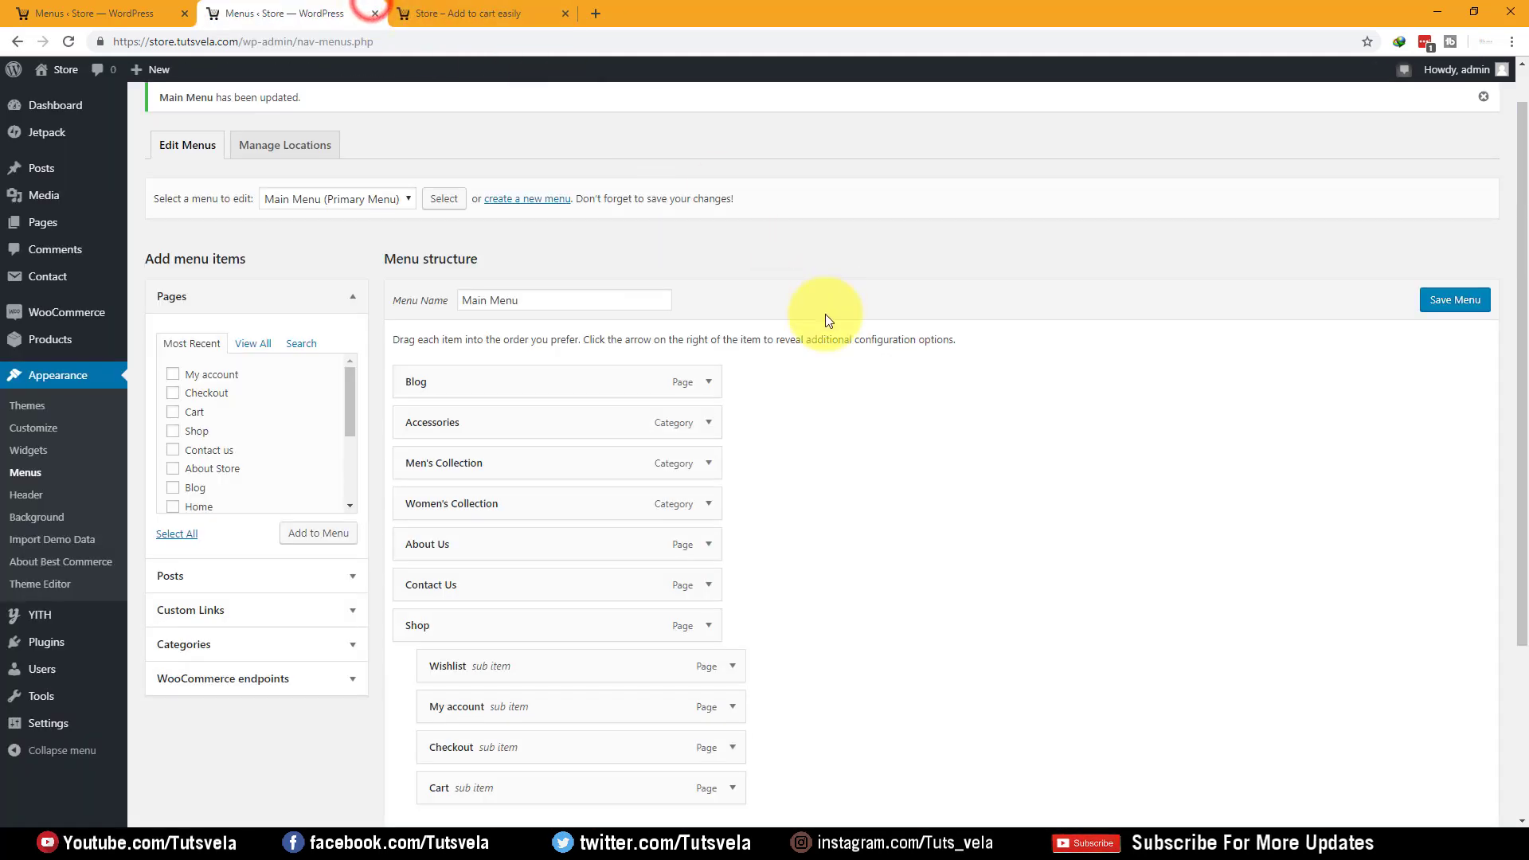
Save the reordered Main Menu and check it on the storefront
click(1465, 311)
click(327, 198)
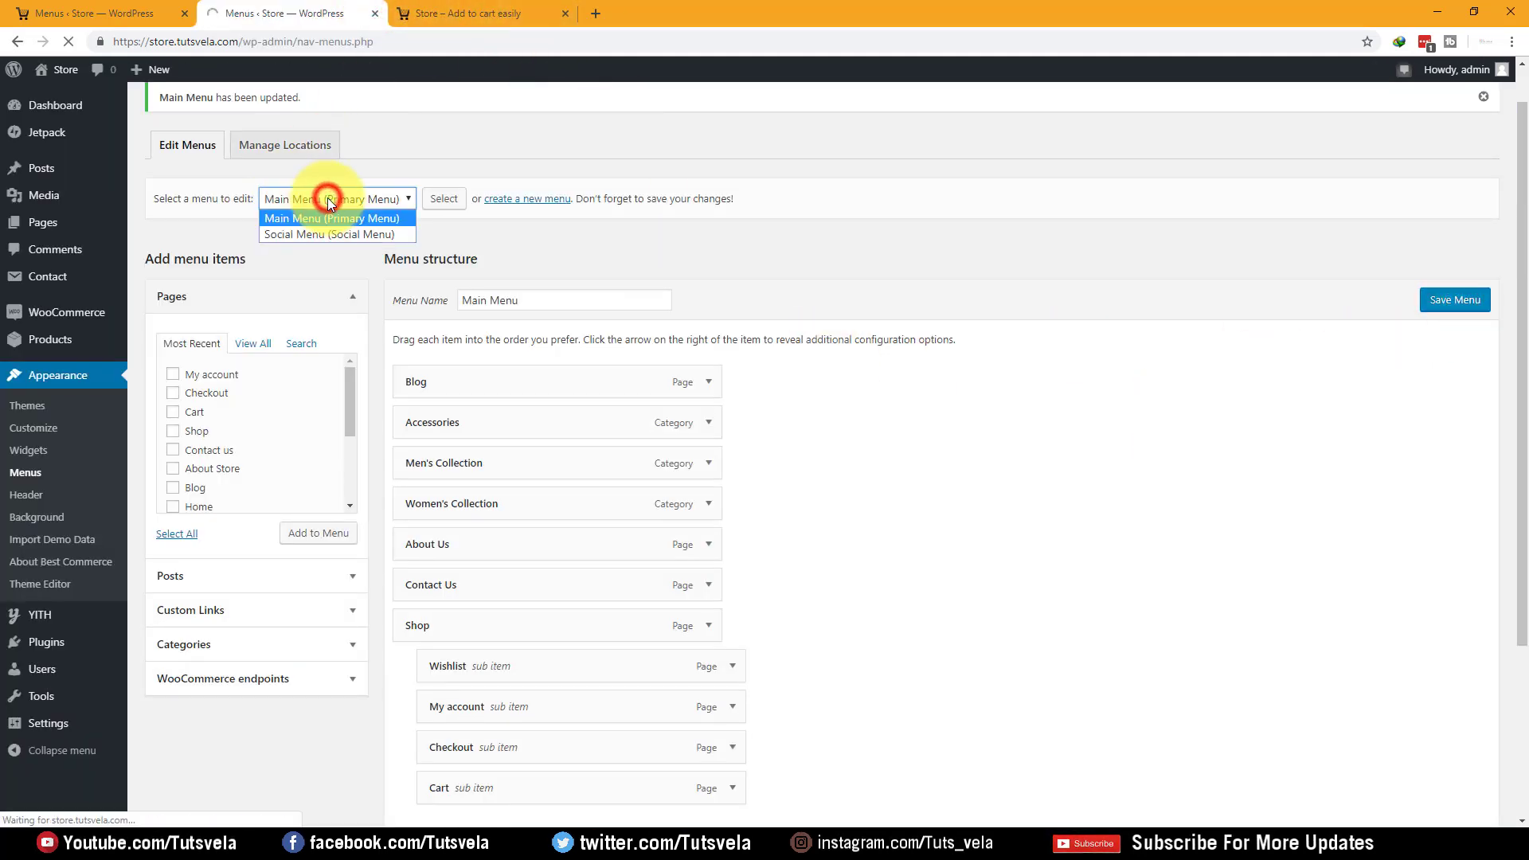
click(438, 11)
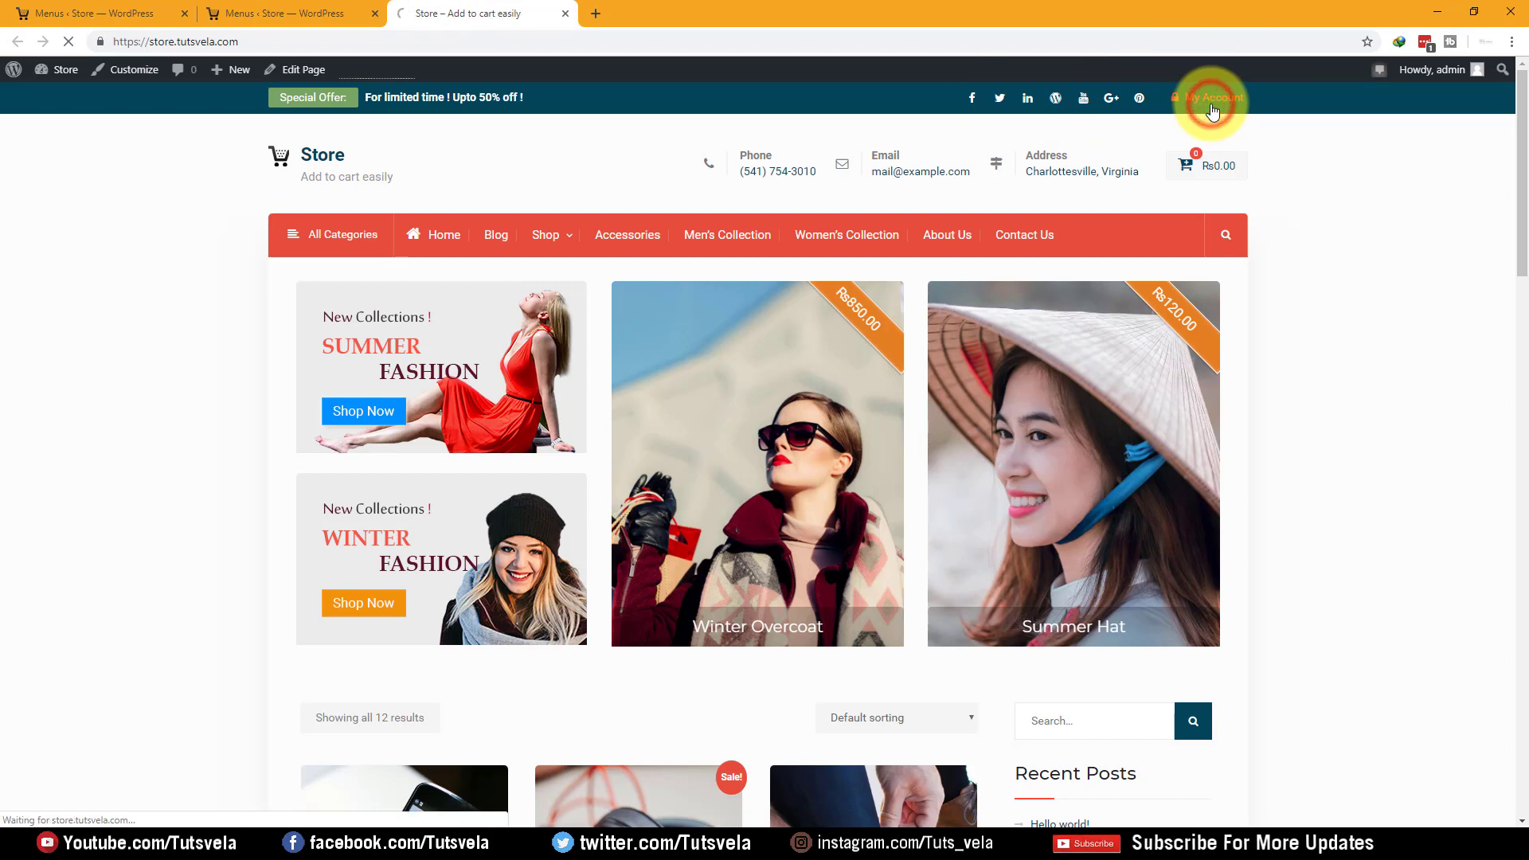
click(237, 7)
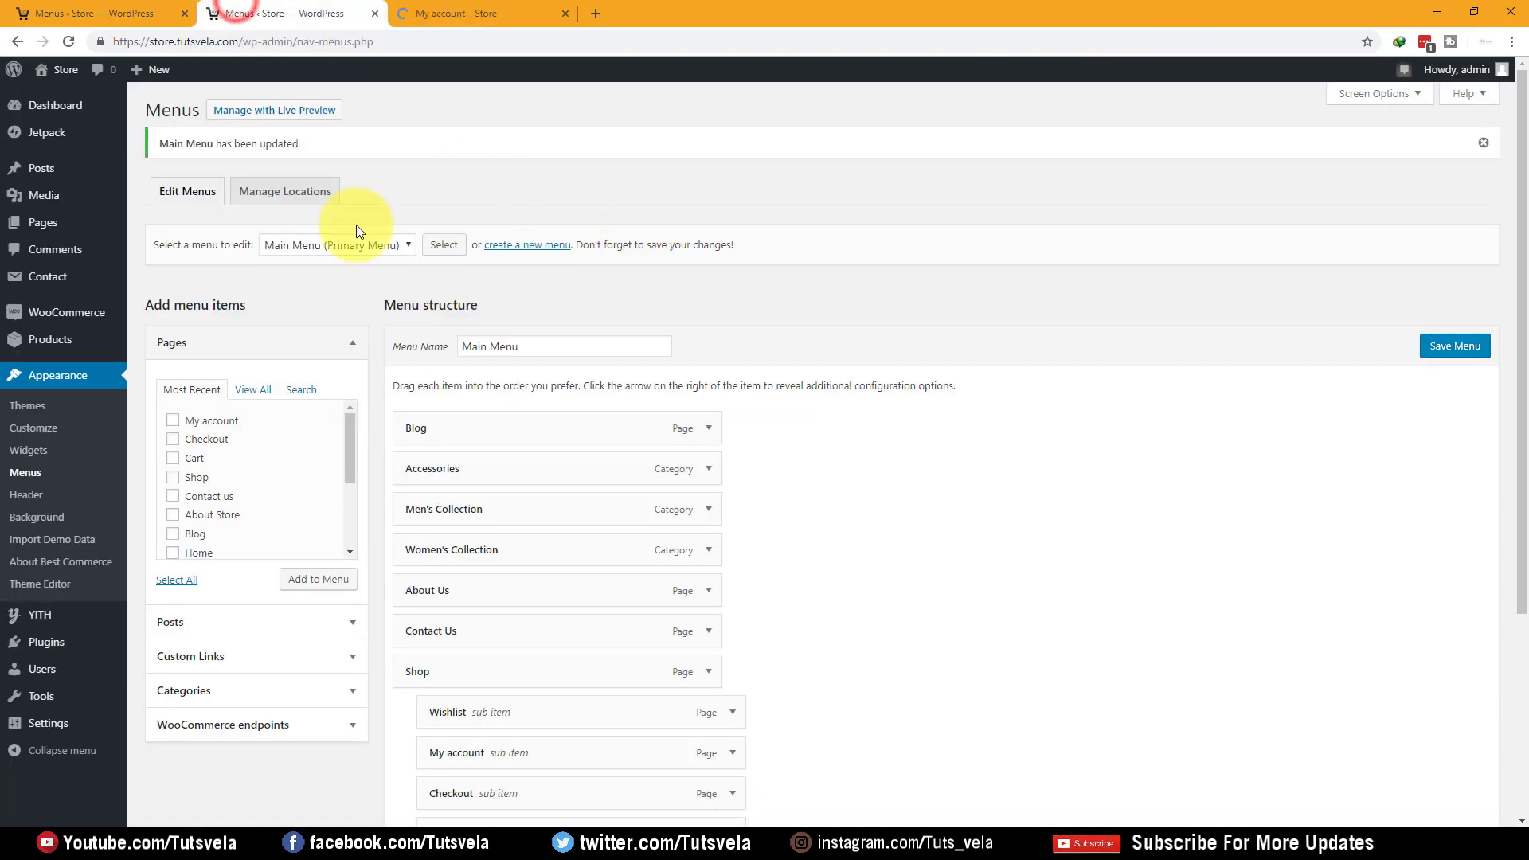
Select the Social Menu for editing and view the storefront's My account page
click(312, 279)
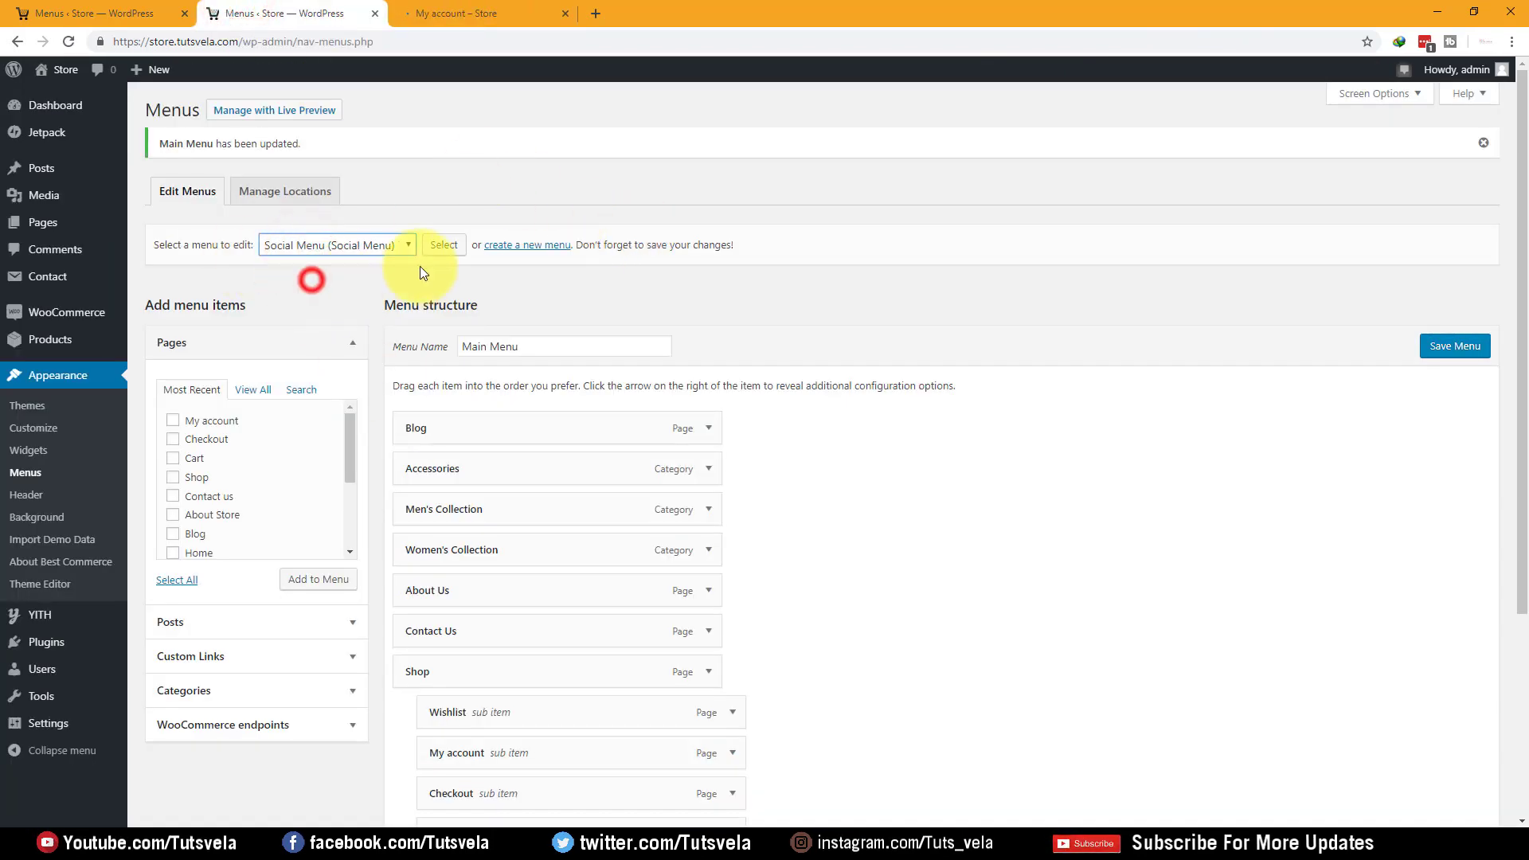
click(434, 251)
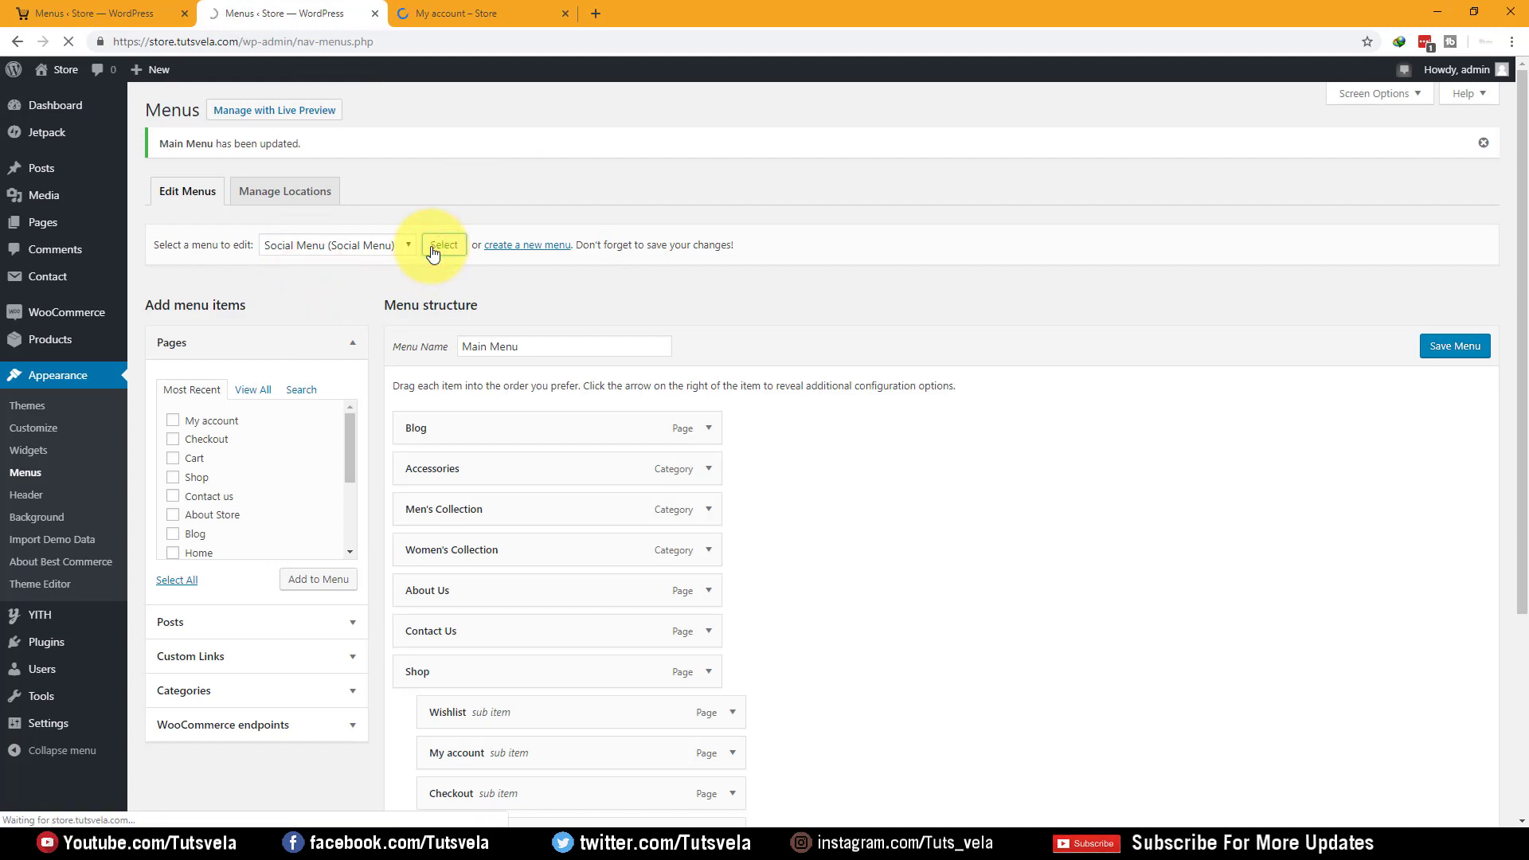
scroll(439, 231, down, 3)
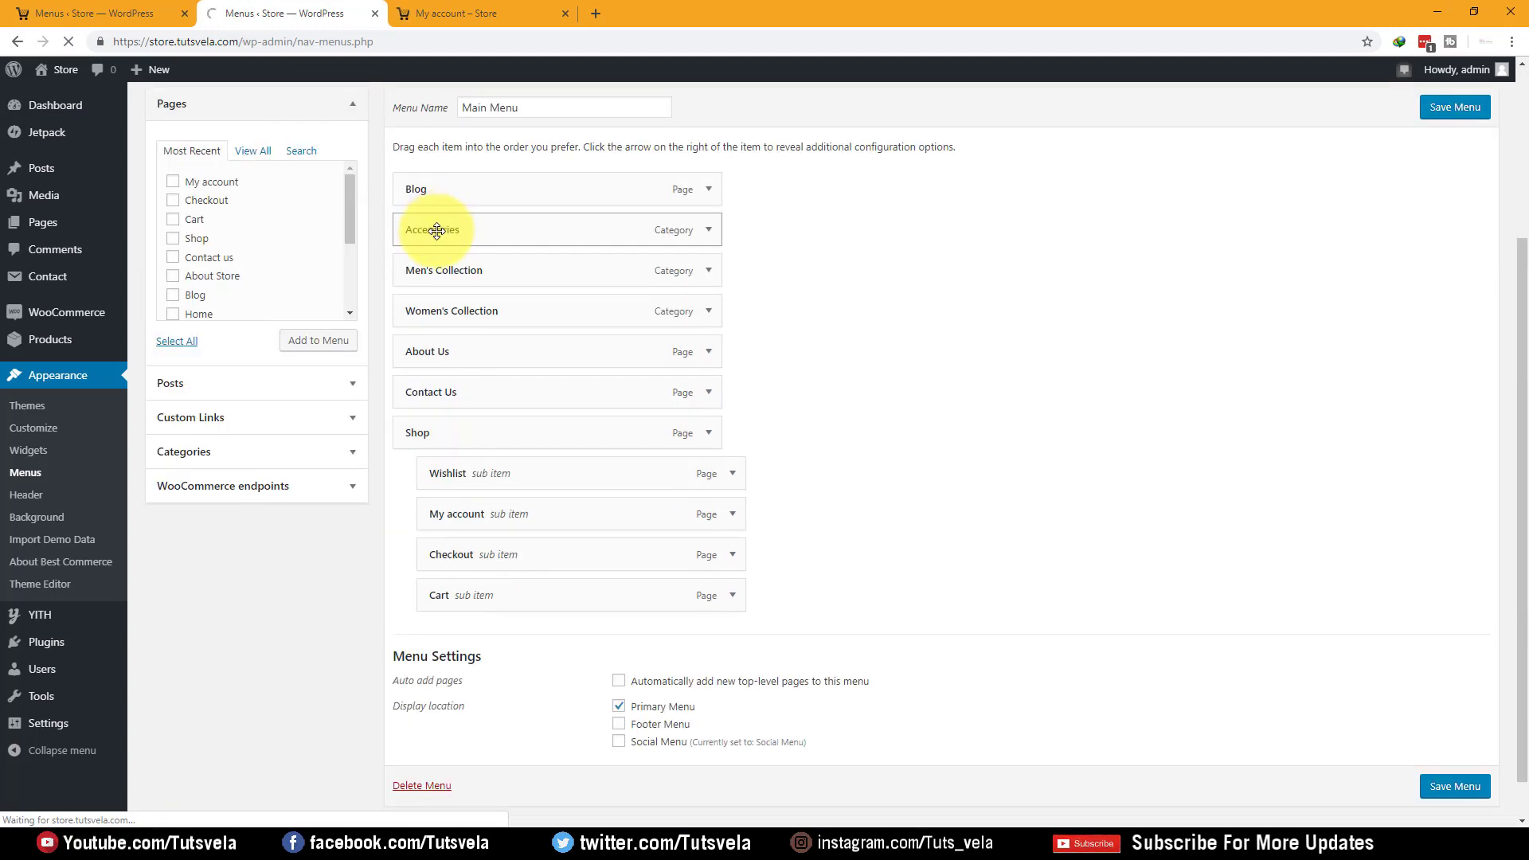
click(462, 8)
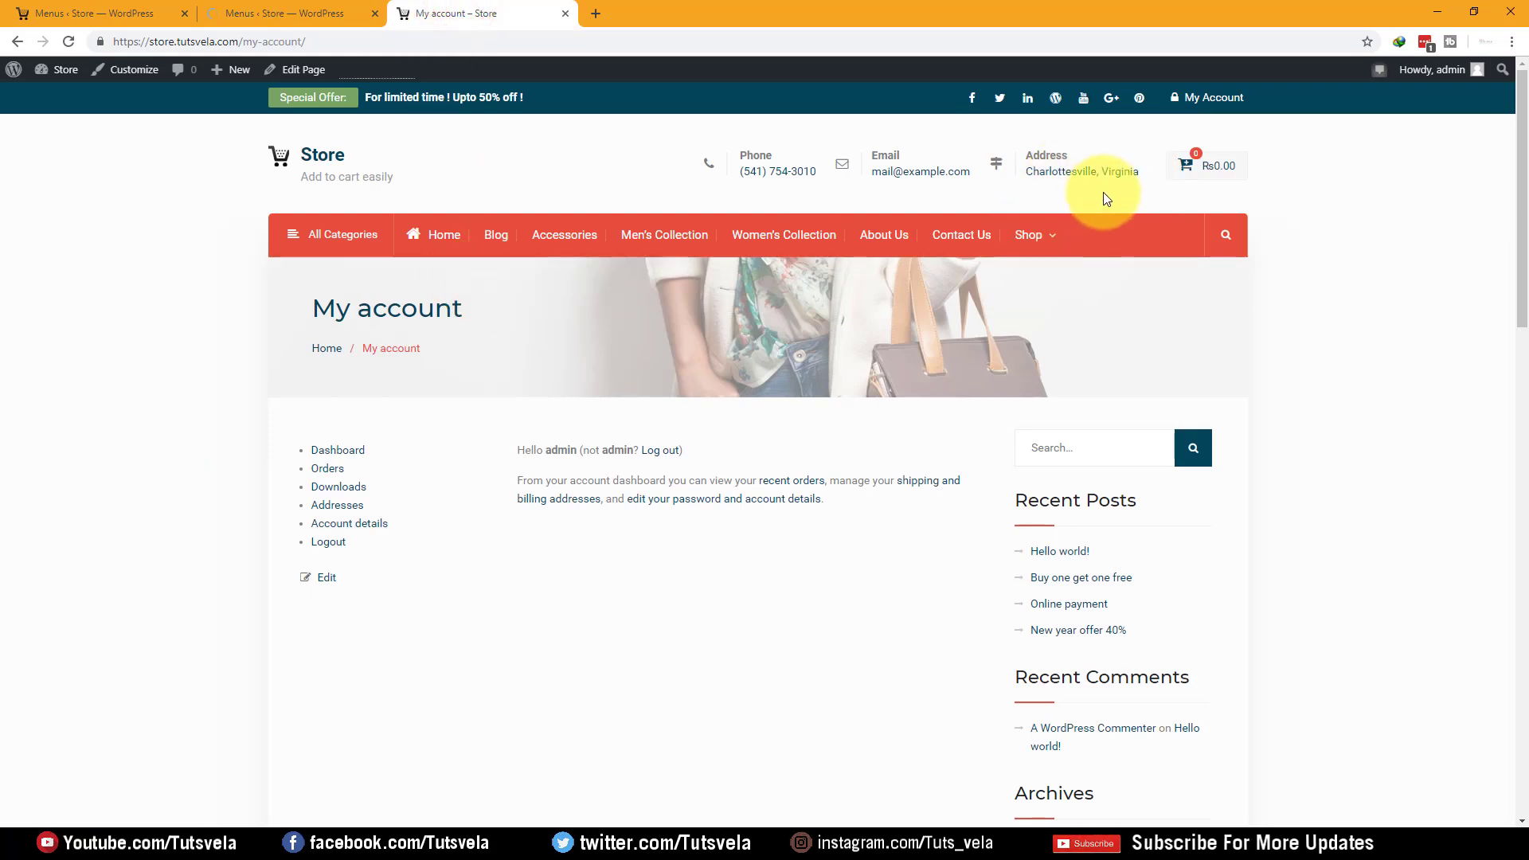
drag(522, 451, 562, 451)
click(575, 464)
double_click(516, 451)
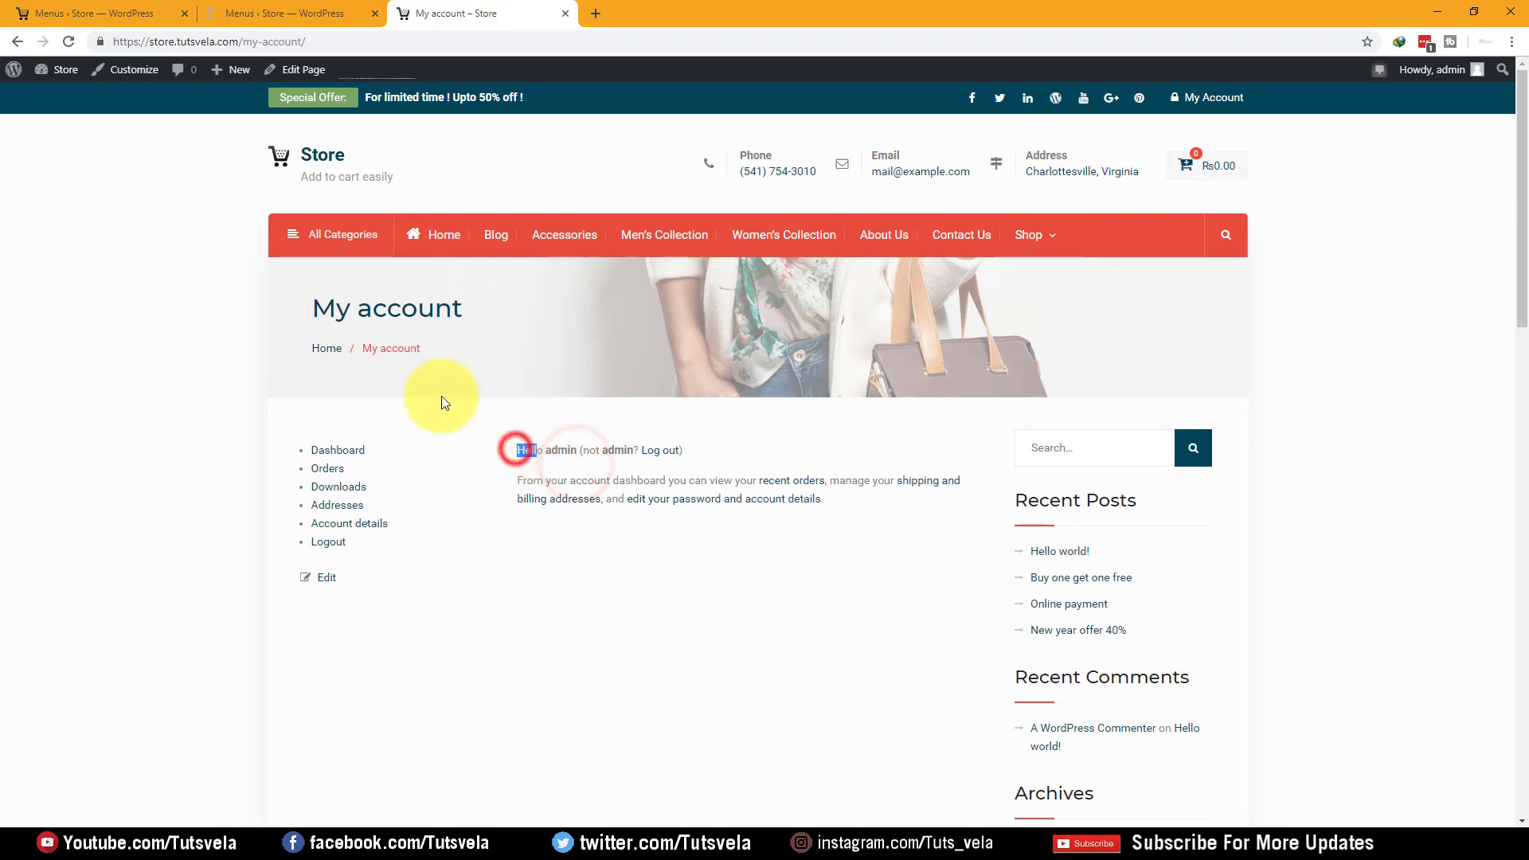
drag(321, 303, 535, 327)
click(535, 327)
scroll(478, 382, down, 1)
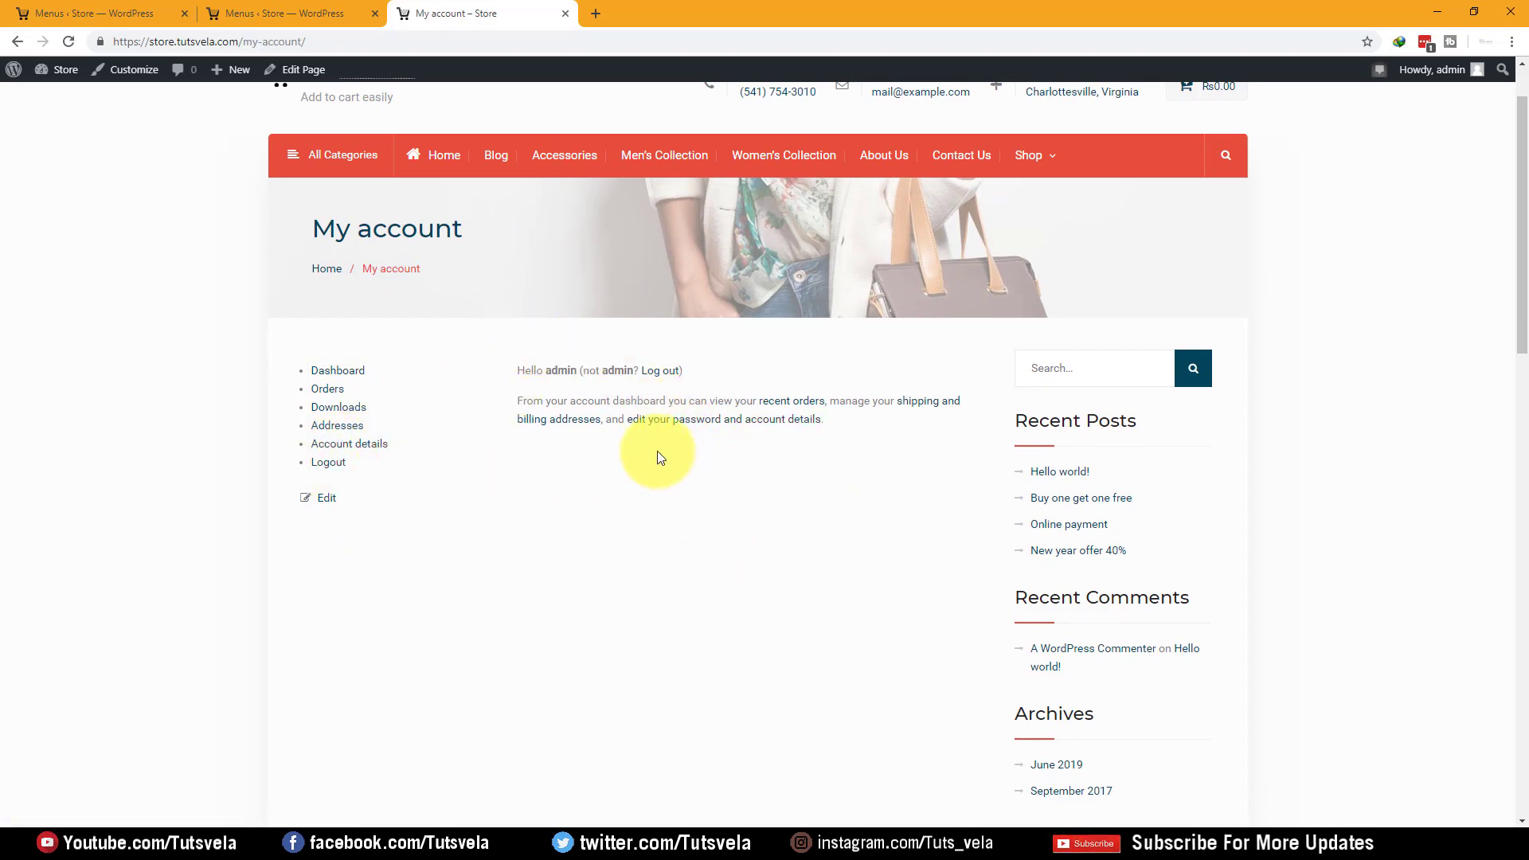
scroll(653, 450, down, 5)
scroll(649, 438, up, 6)
scroll(651, 422, down, 9)
scroll(641, 404, down, 9)
scroll(637, 403, up, 15)
scroll(1068, 348, up, 2)
scroll(1075, 413, down, 6)
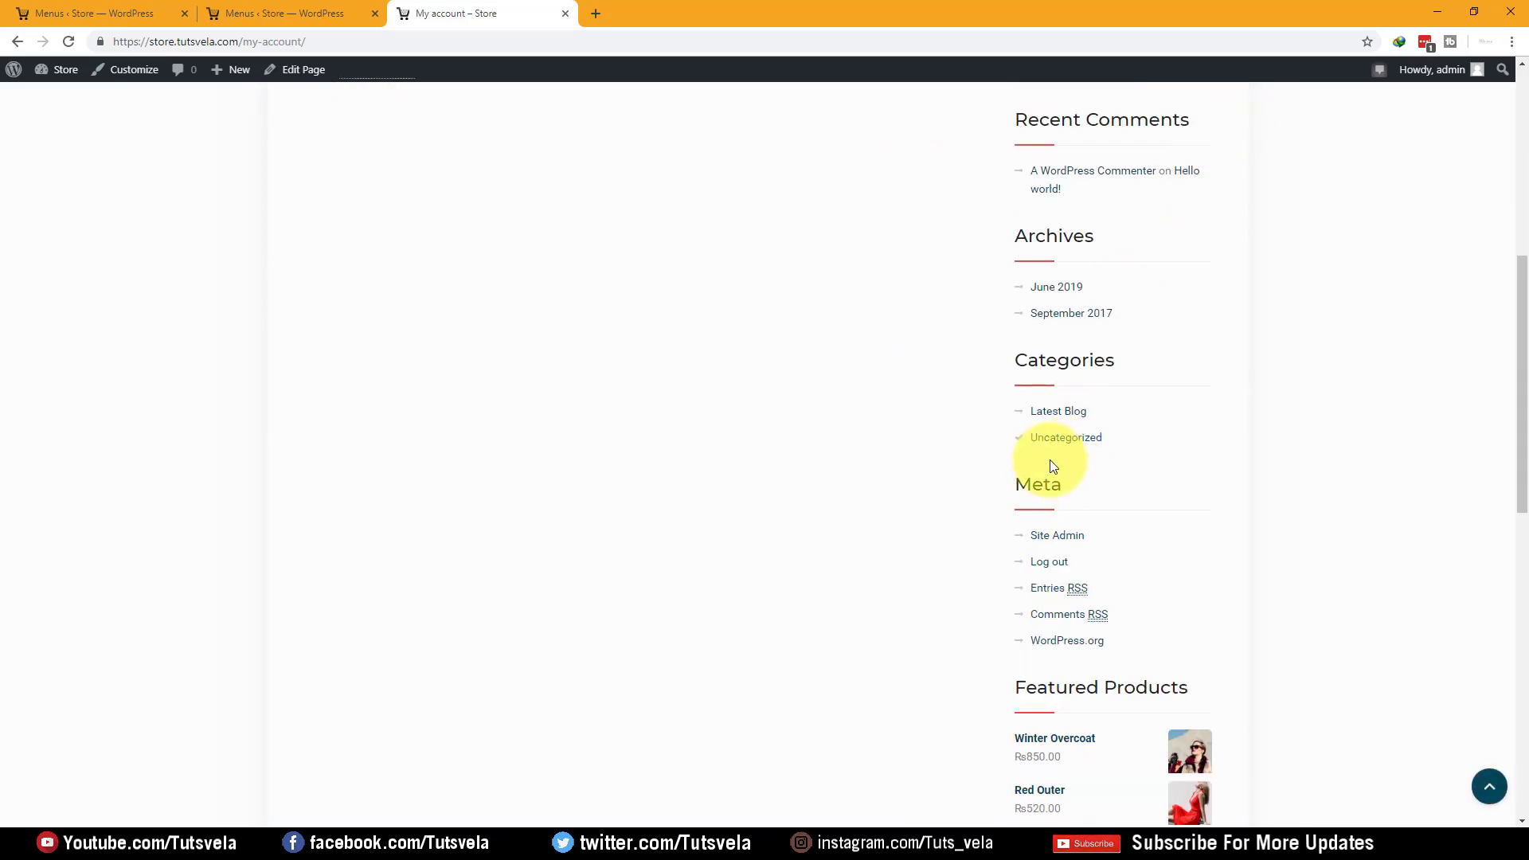
scroll(1053, 472, down, 10)
scroll(304, 472, up, 6)
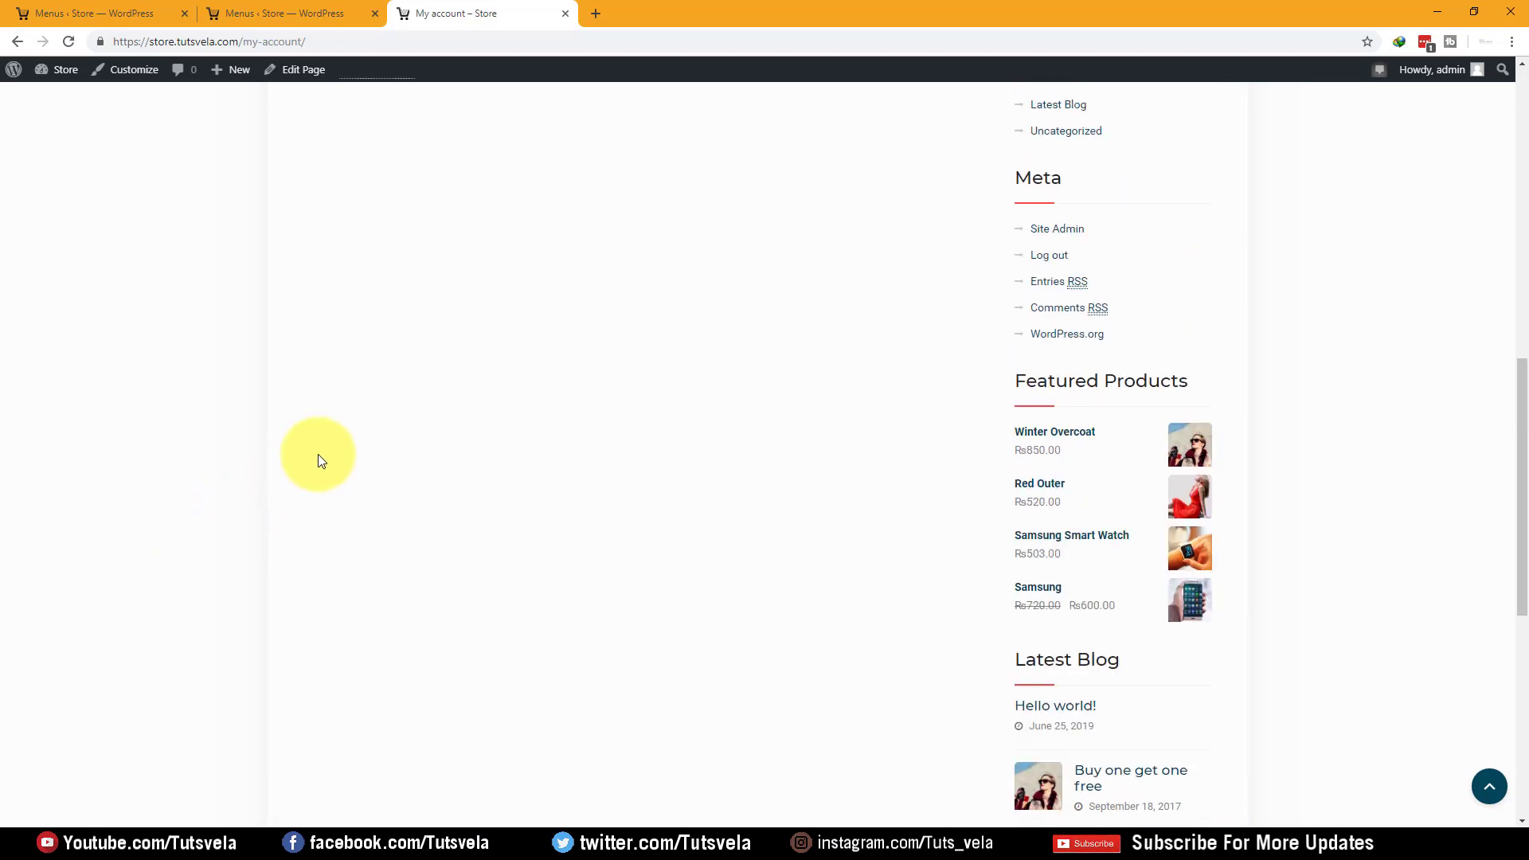
scroll(304, 472, up, 12)
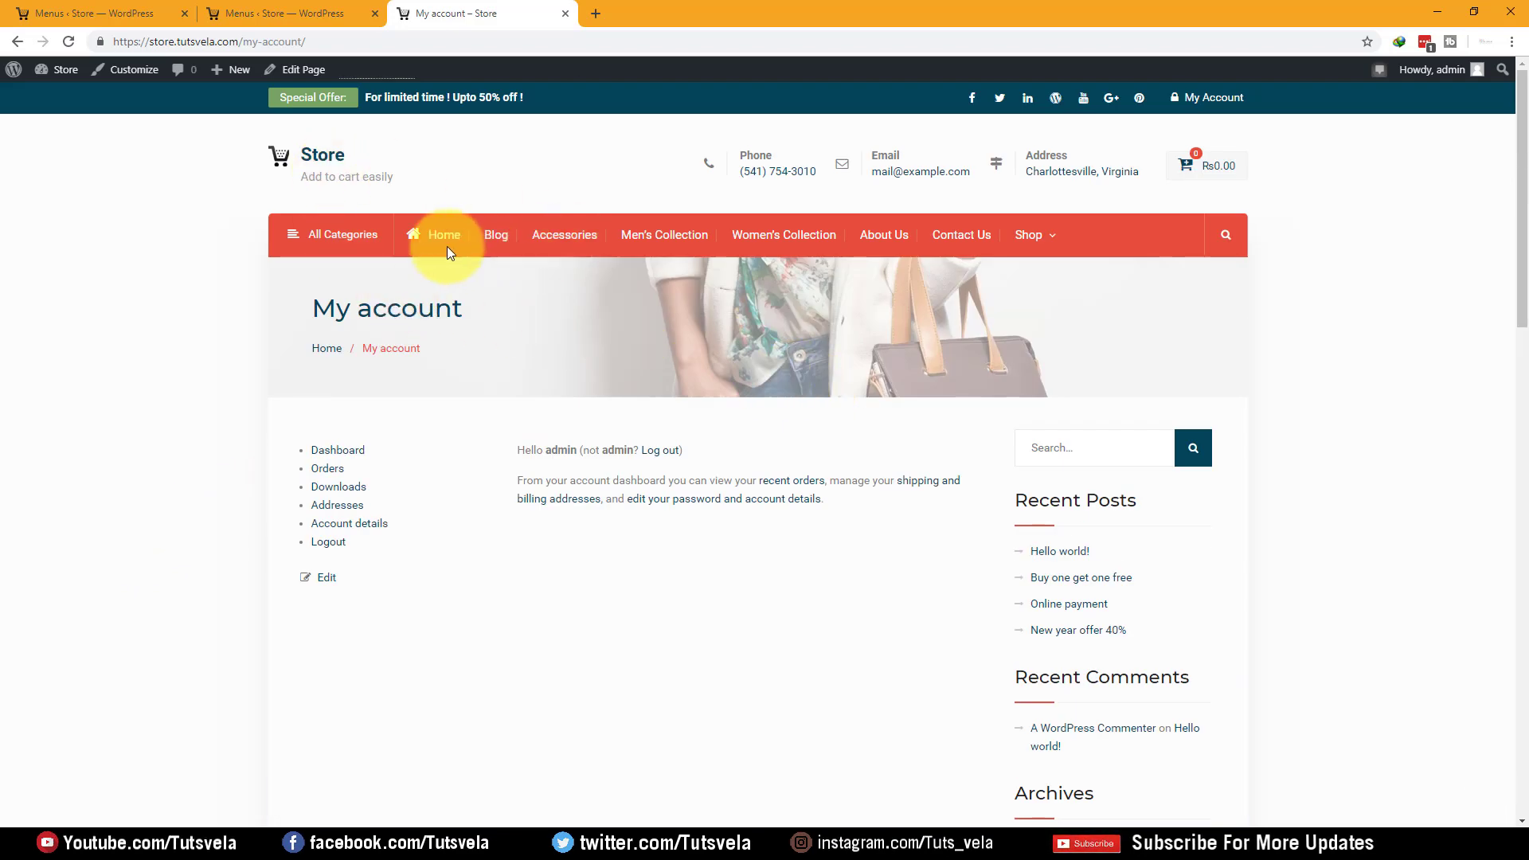
Compare the Social Menu editor with the storefront's My account page
click(227, 13)
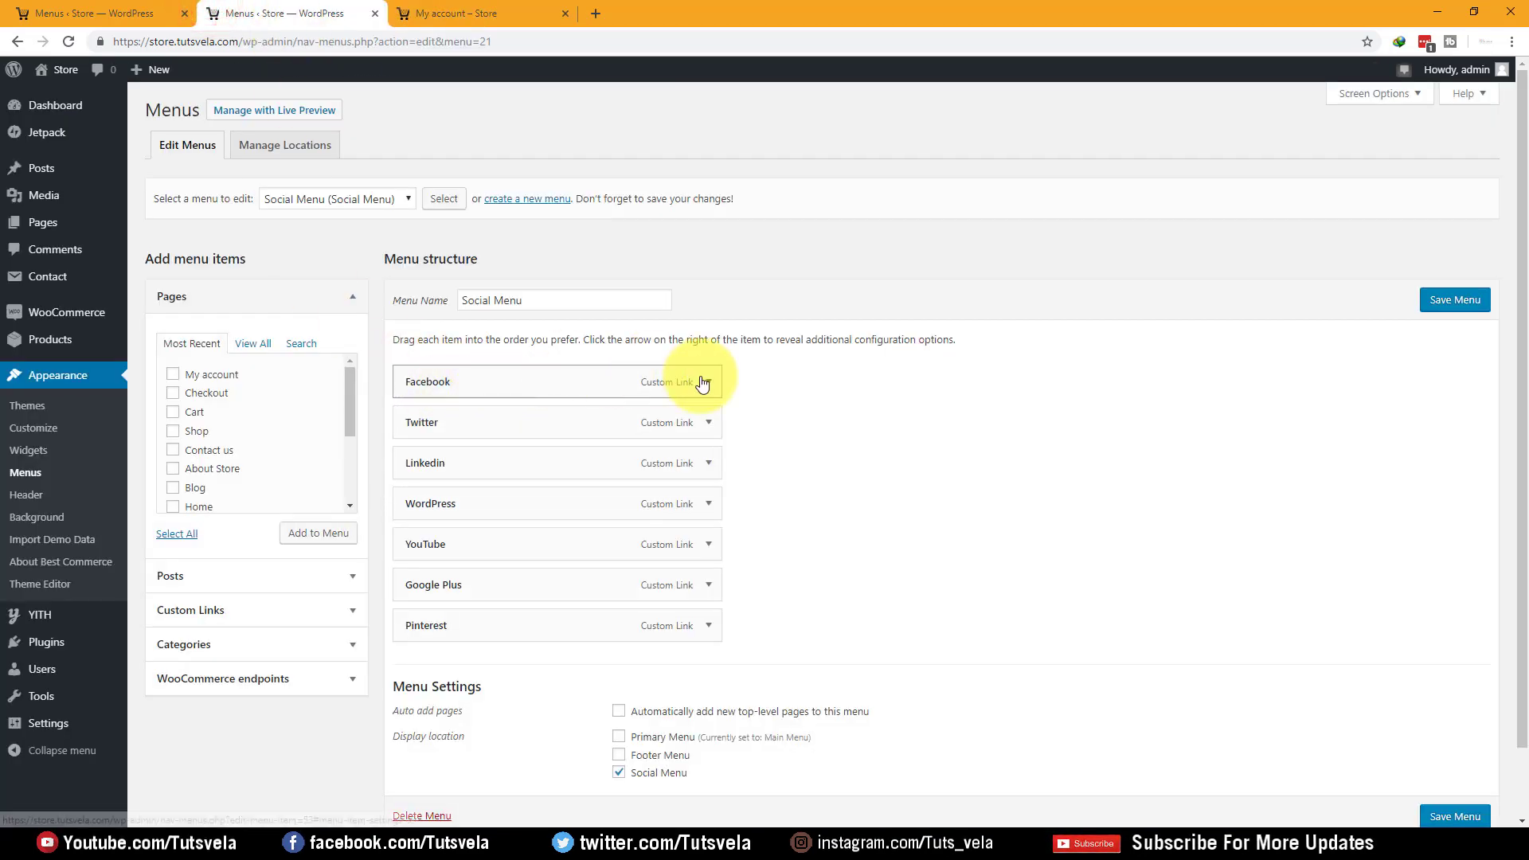
click(398, 8)
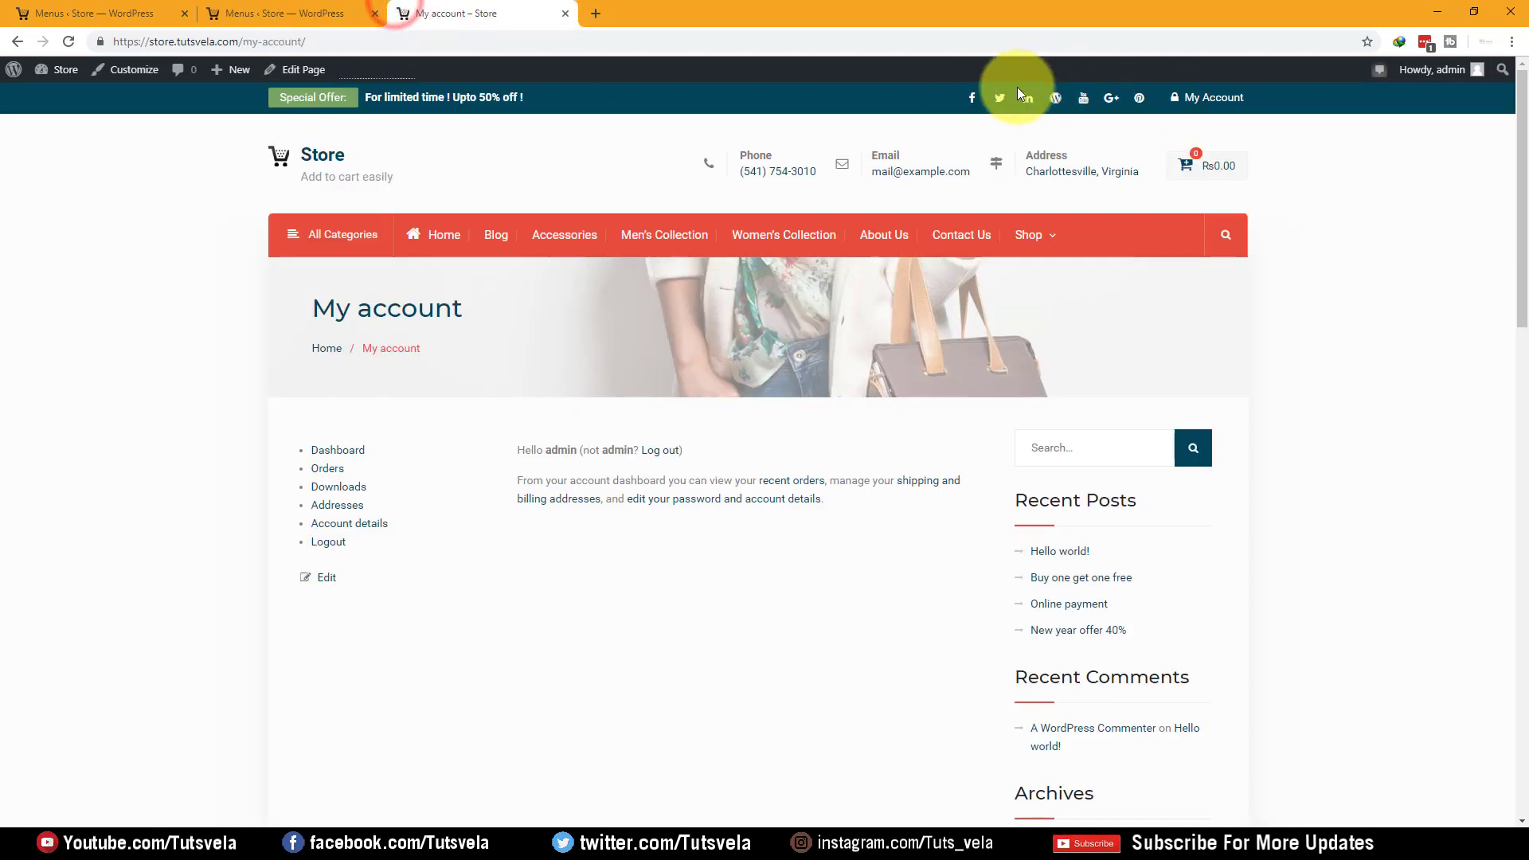
click(335, 14)
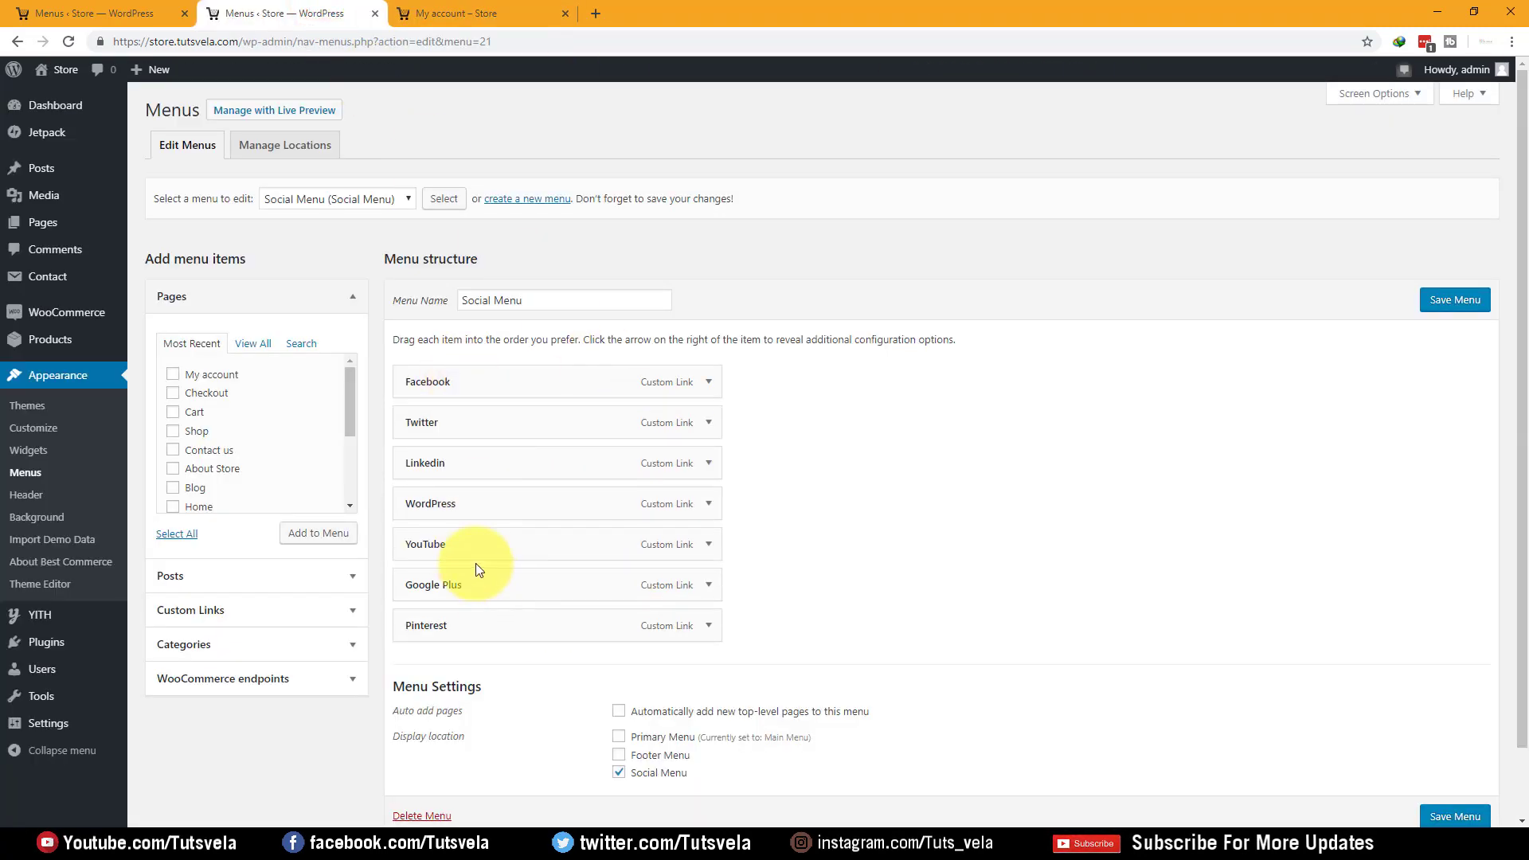
click(480, 11)
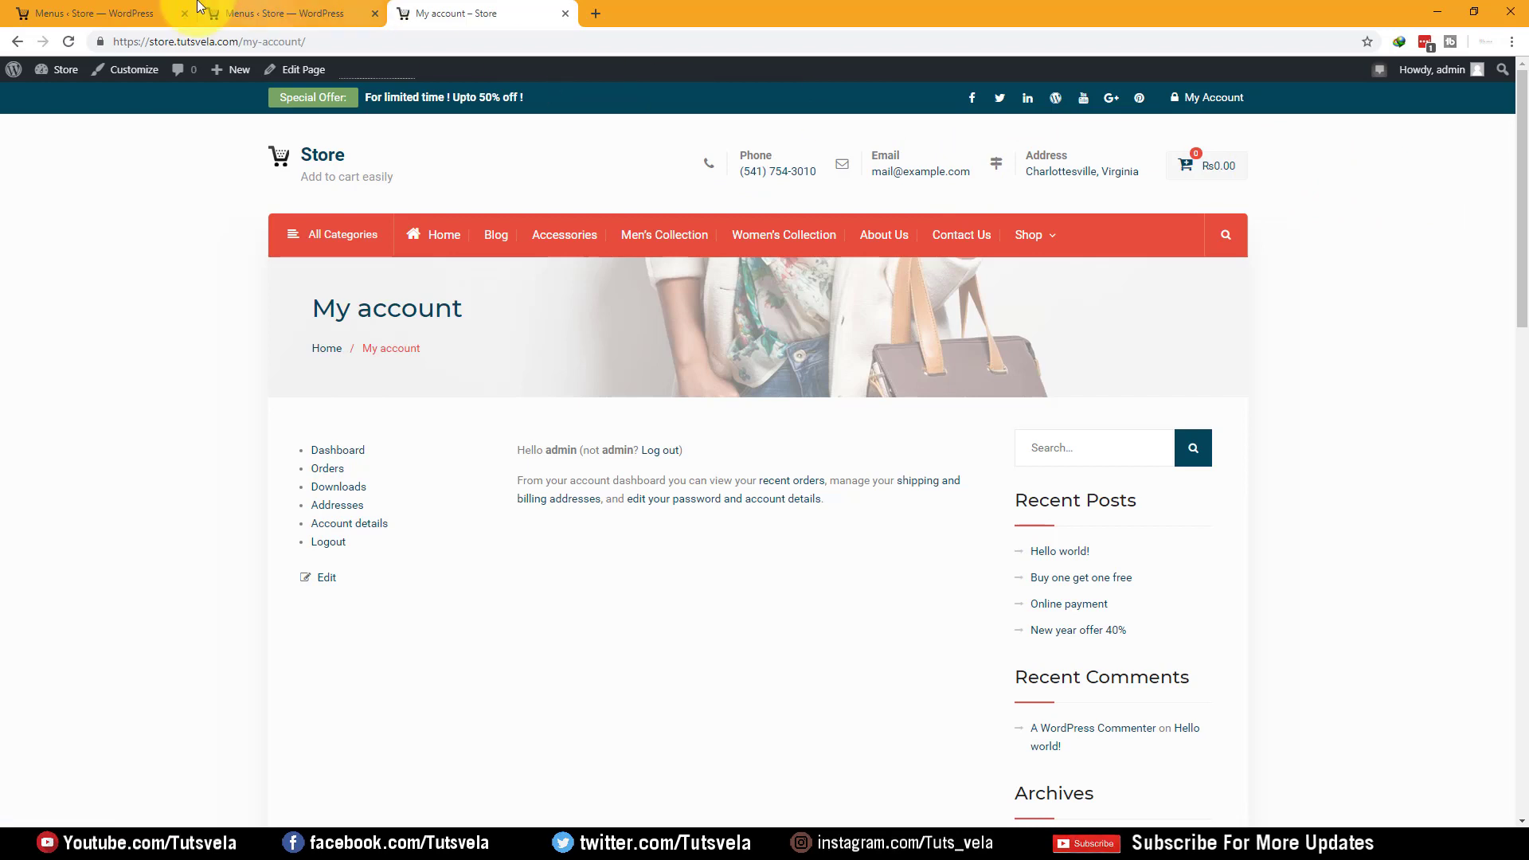
click(231, 14)
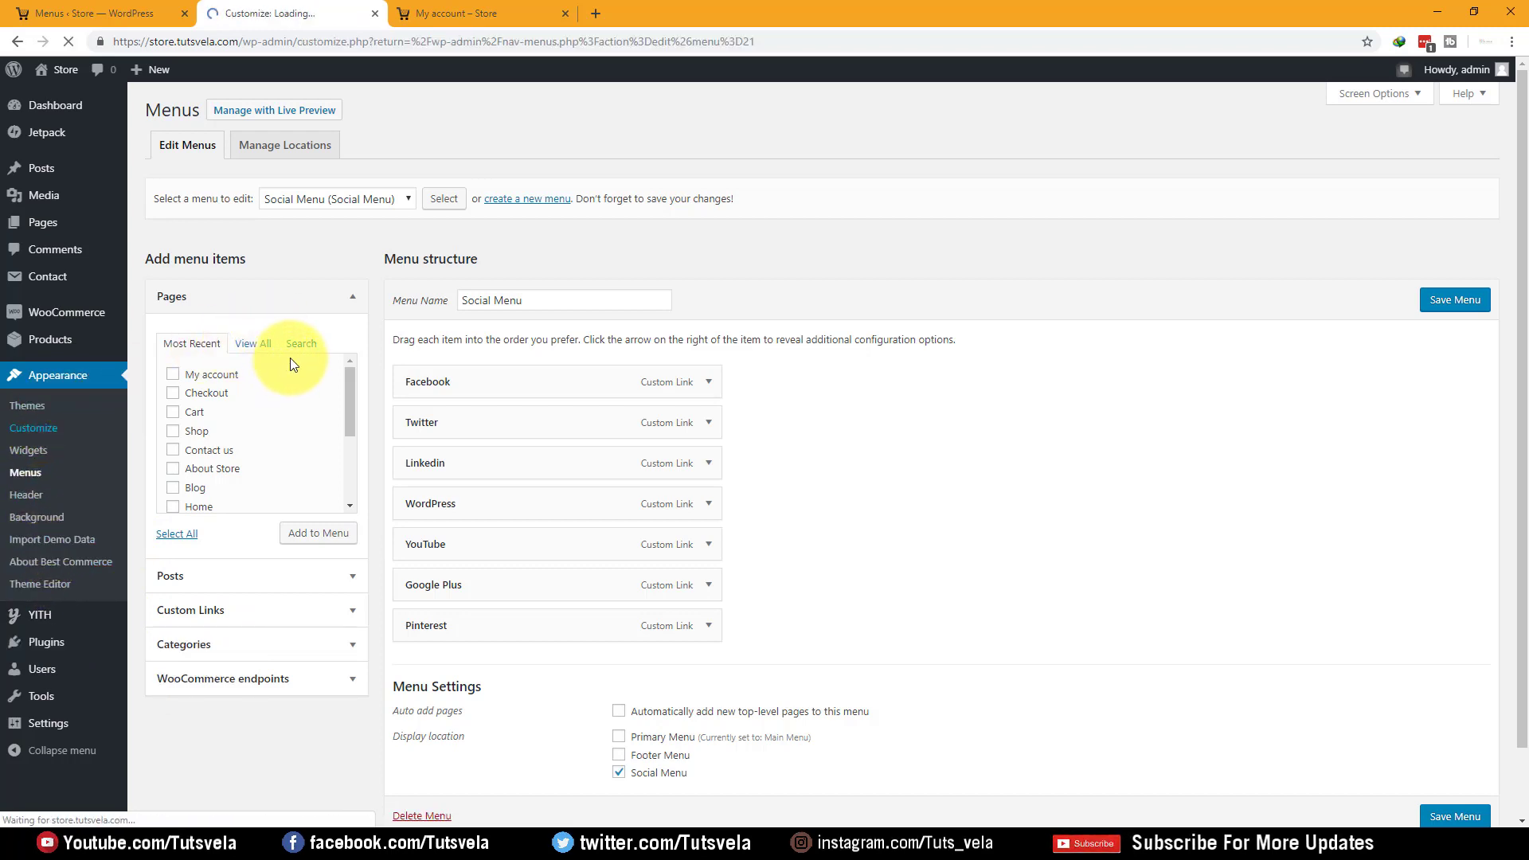
click(523, 9)
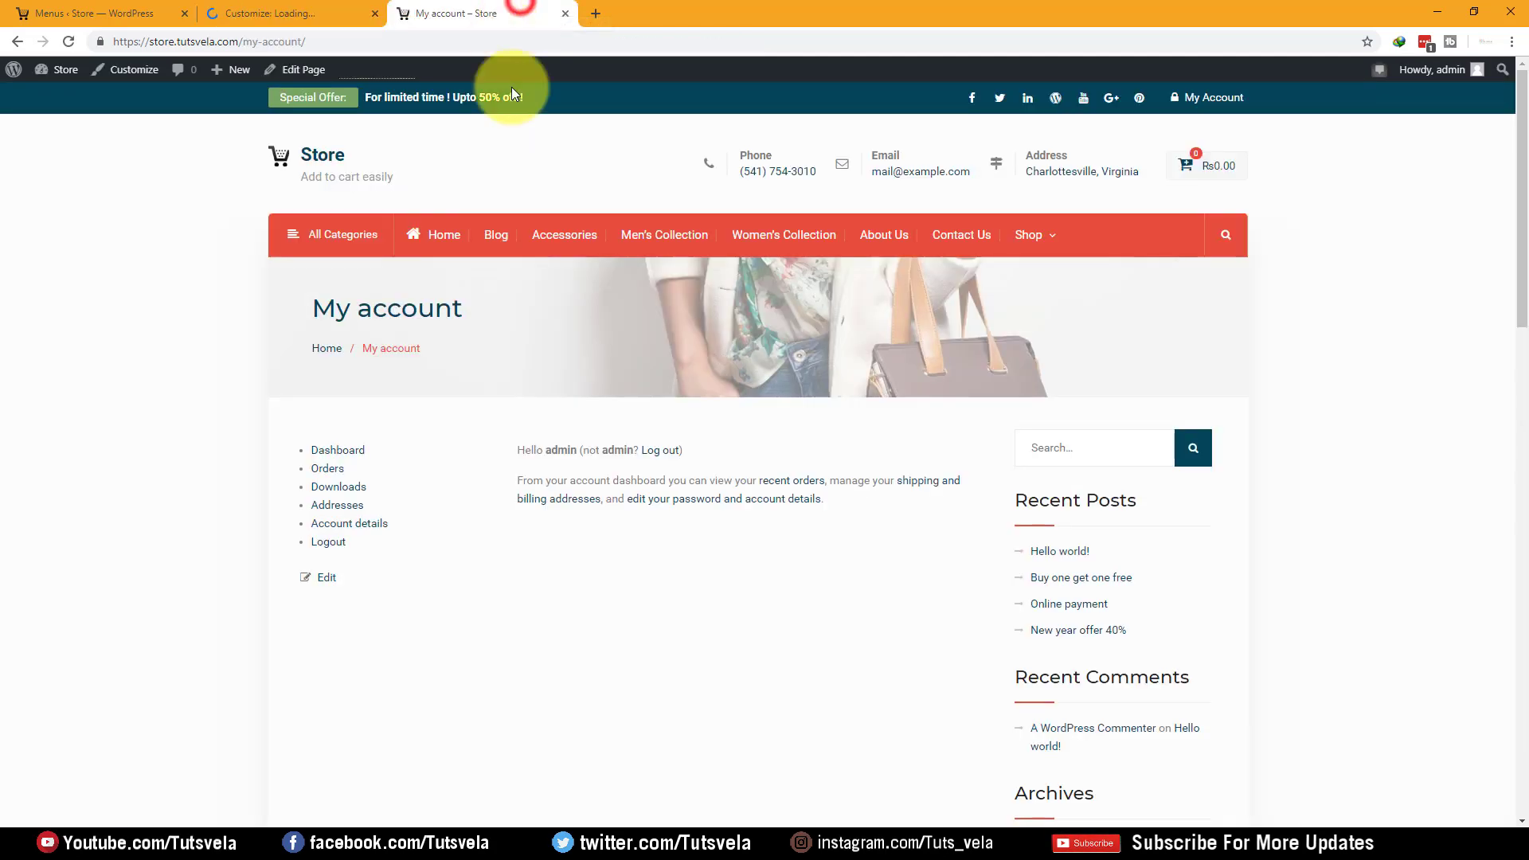
Switch to the Customizer, close the My account tab, and open Featured Carousel settings
click(354, 8)
click(564, 14)
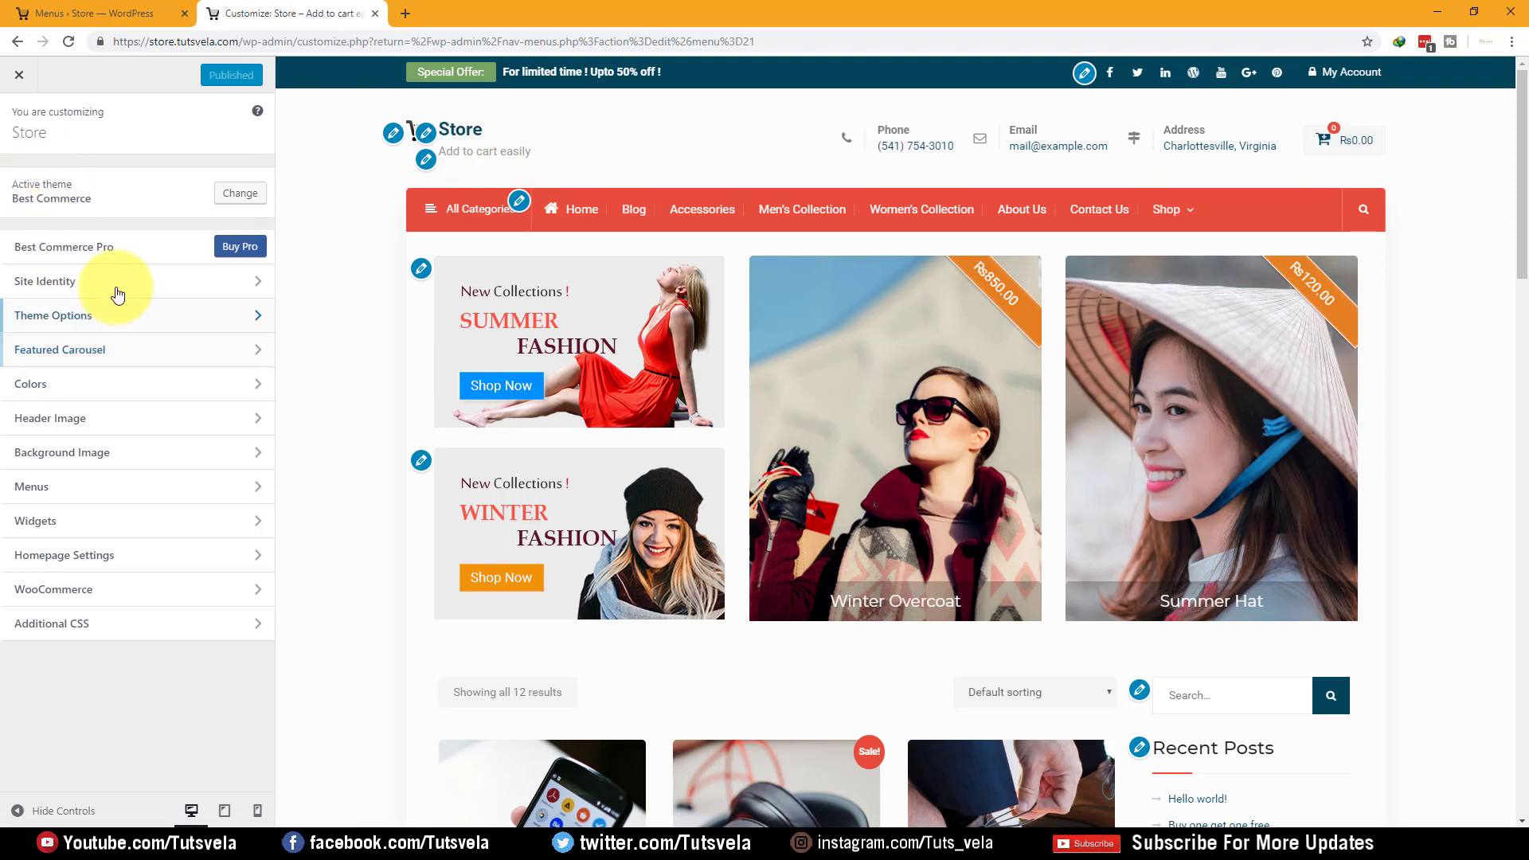
click(122, 351)
Open the Summer Fashion Image widget and browse the media library, keeping its current image
click(11, 135)
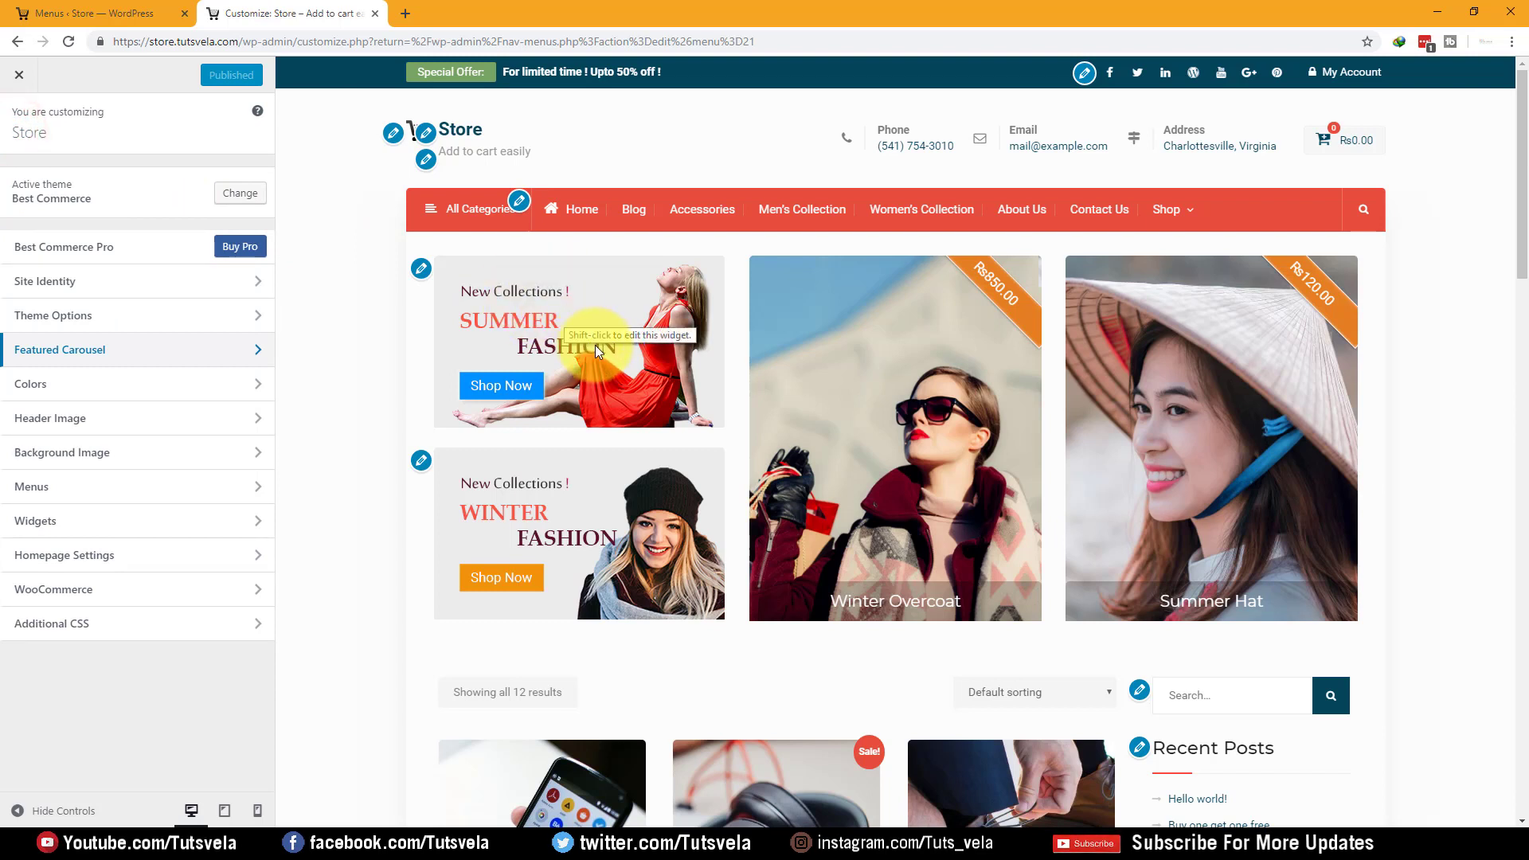
click(423, 269)
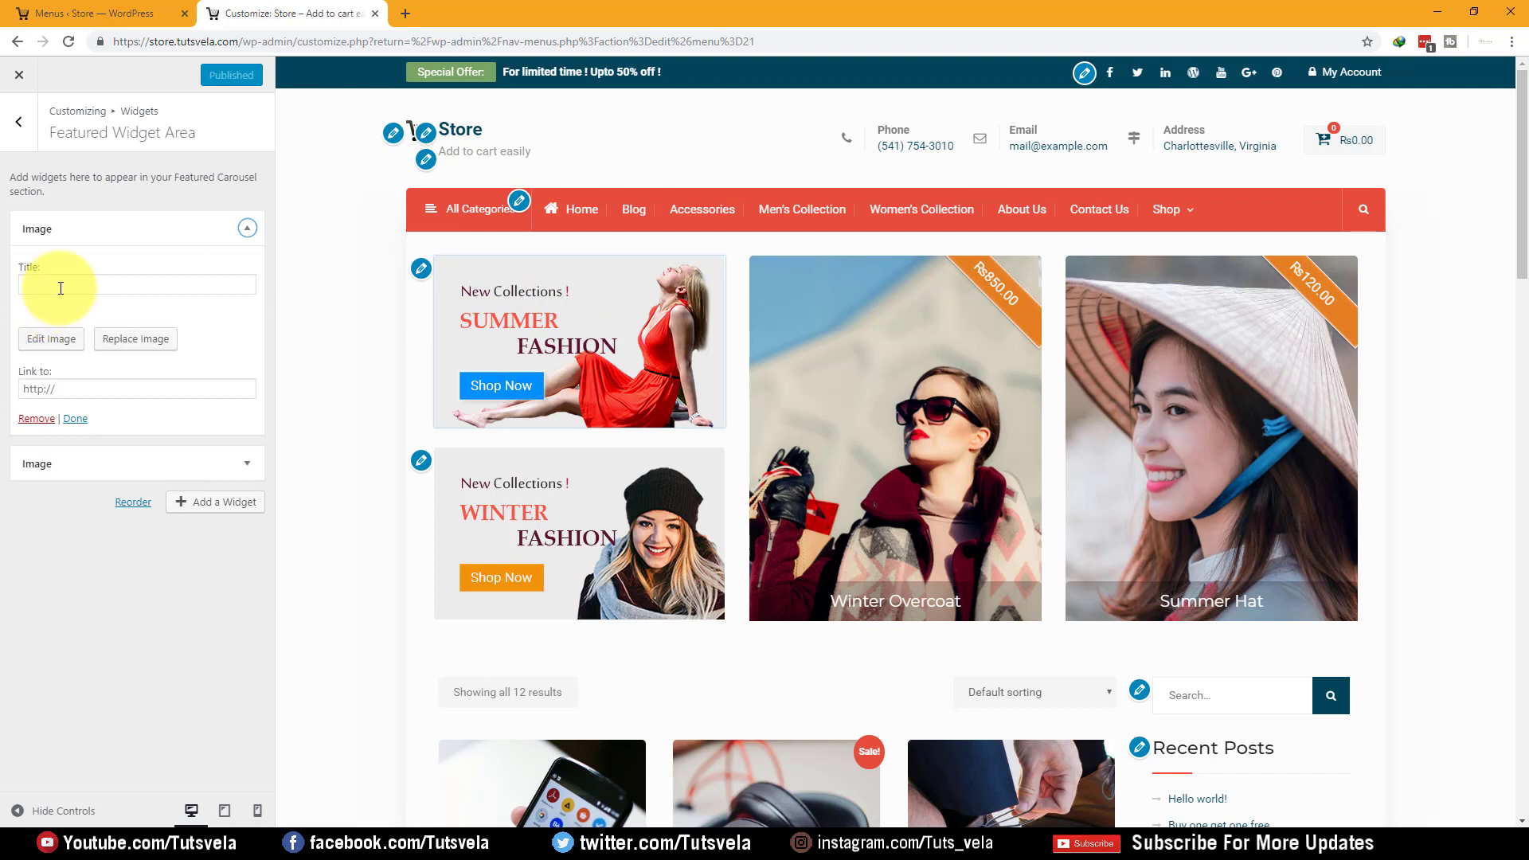
click(84, 389)
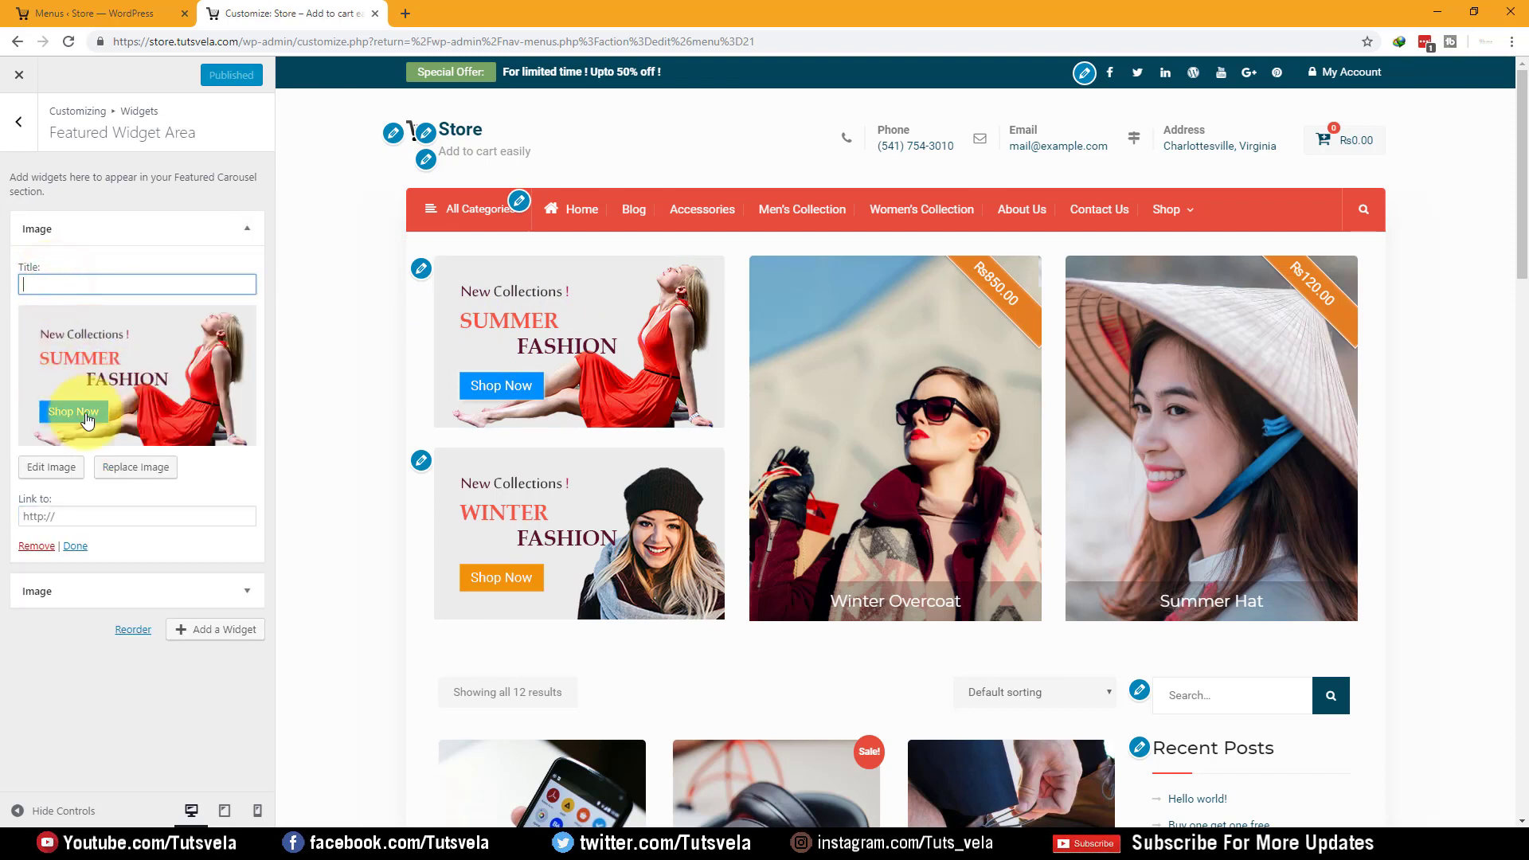
click(148, 470)
click(309, 137)
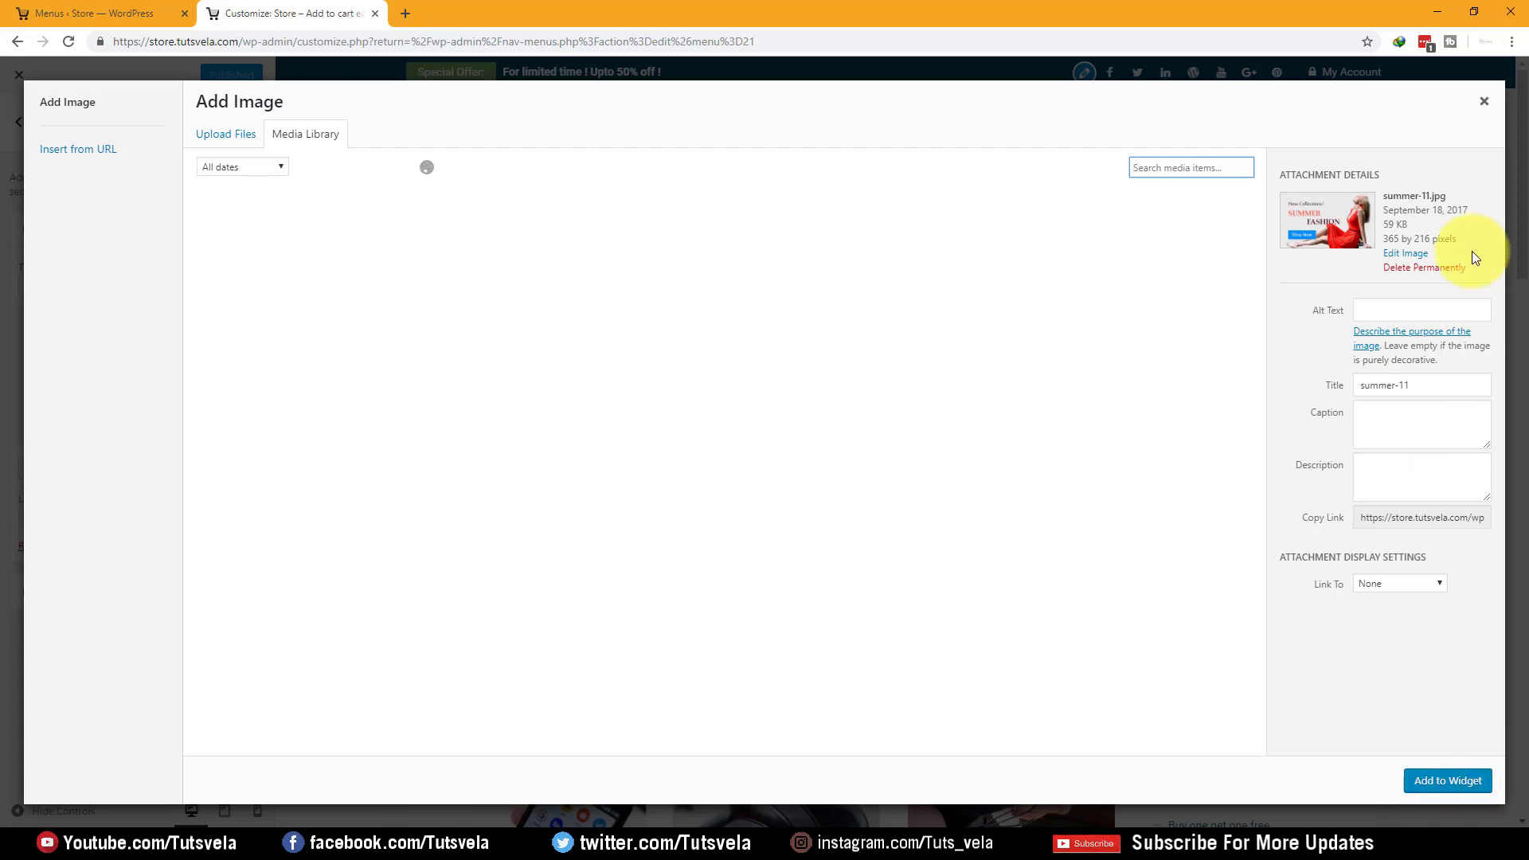
click(1488, 103)
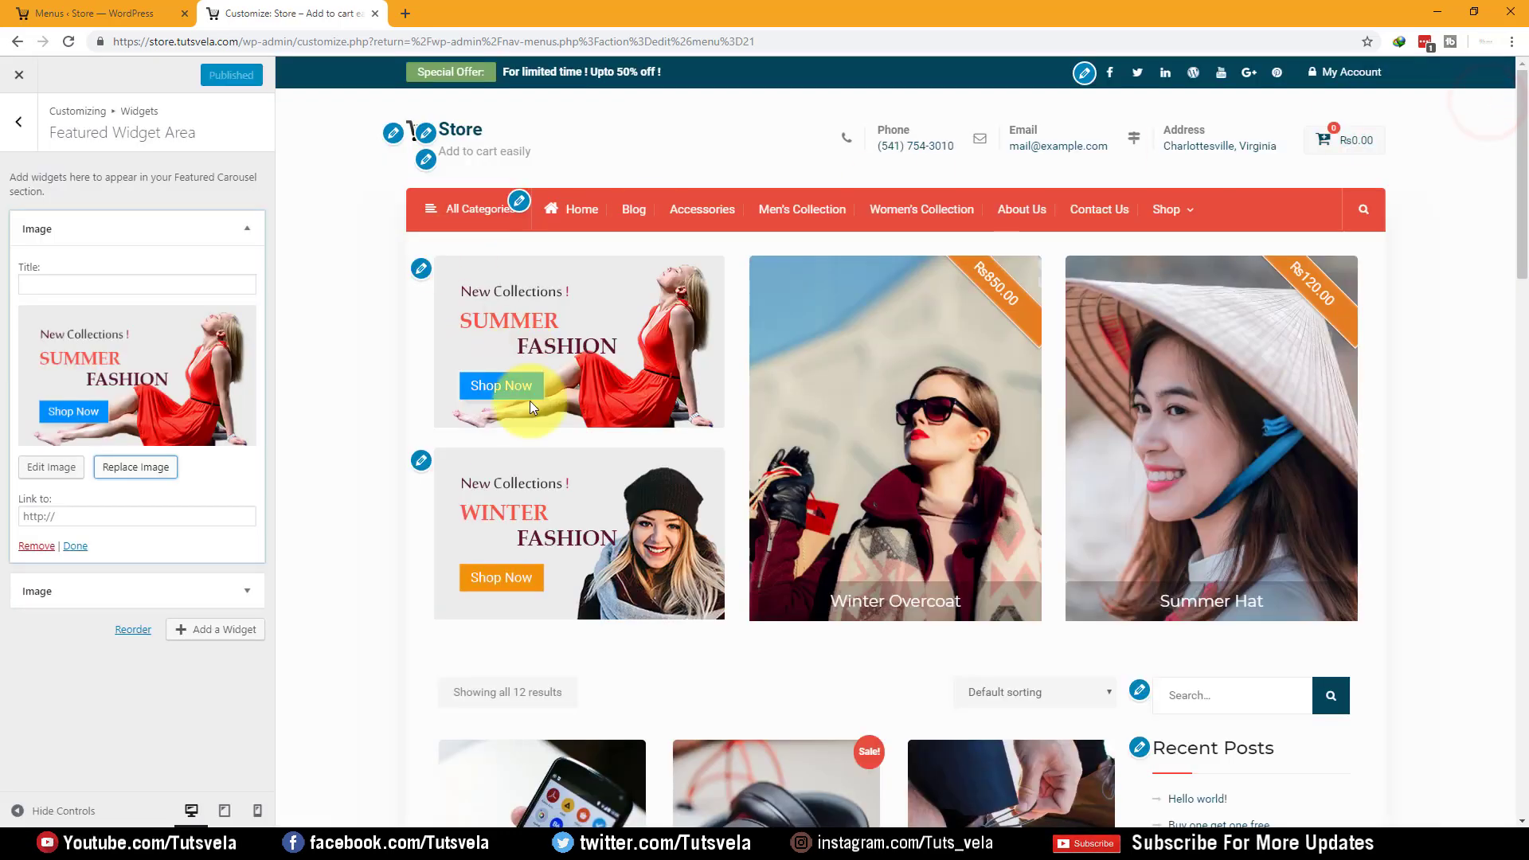
Copy the site address and paste it as the Summer Fashion banner's link
click(95, 508)
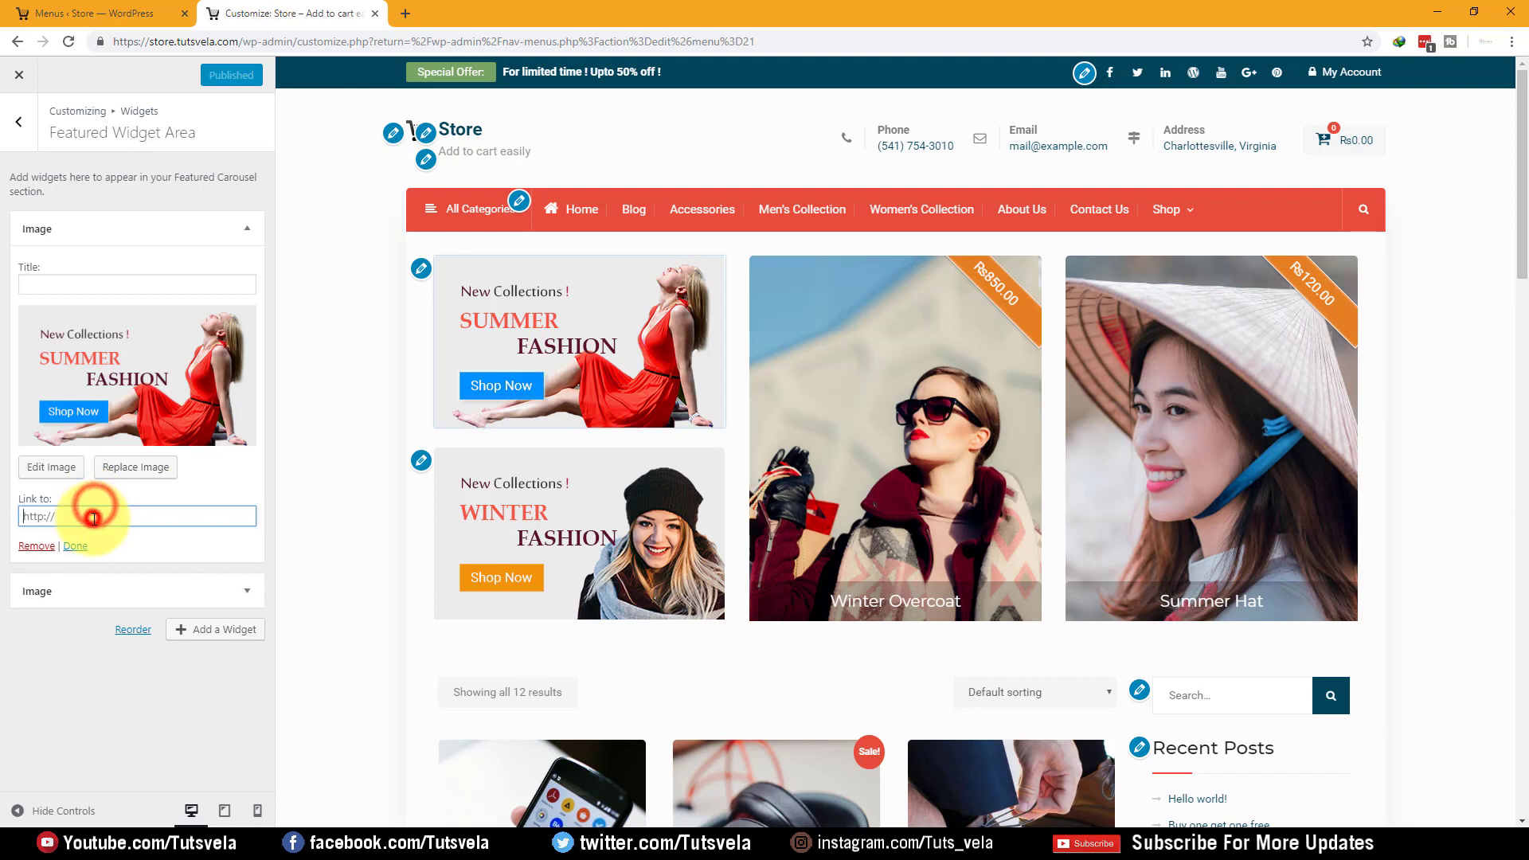
drag(237, 37, 181, 45)
key(ctrl+c)
click(78, 513)
key(ctrl+v)
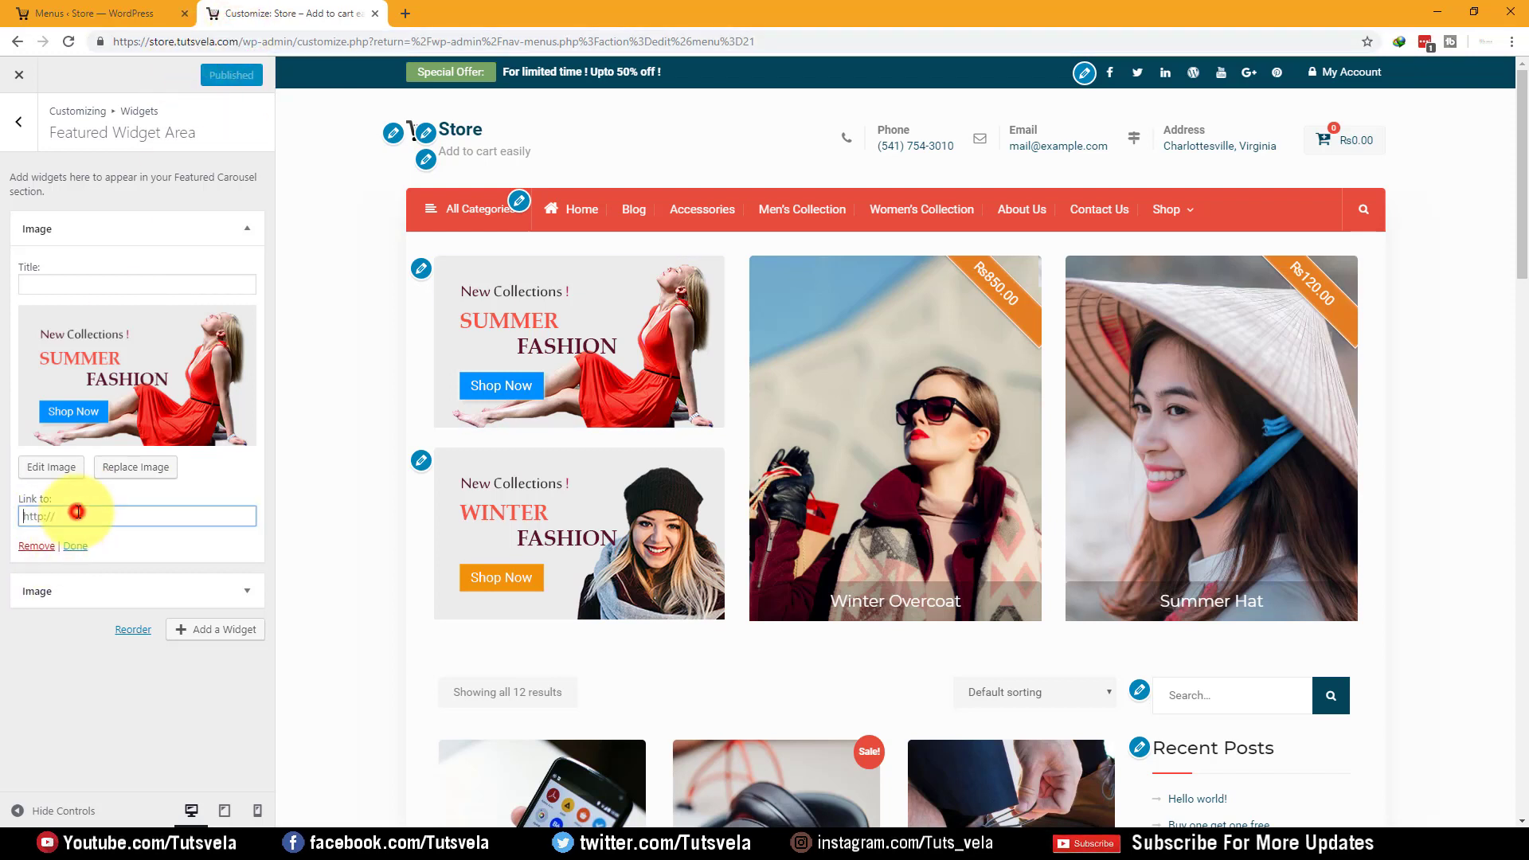
click(25, 517)
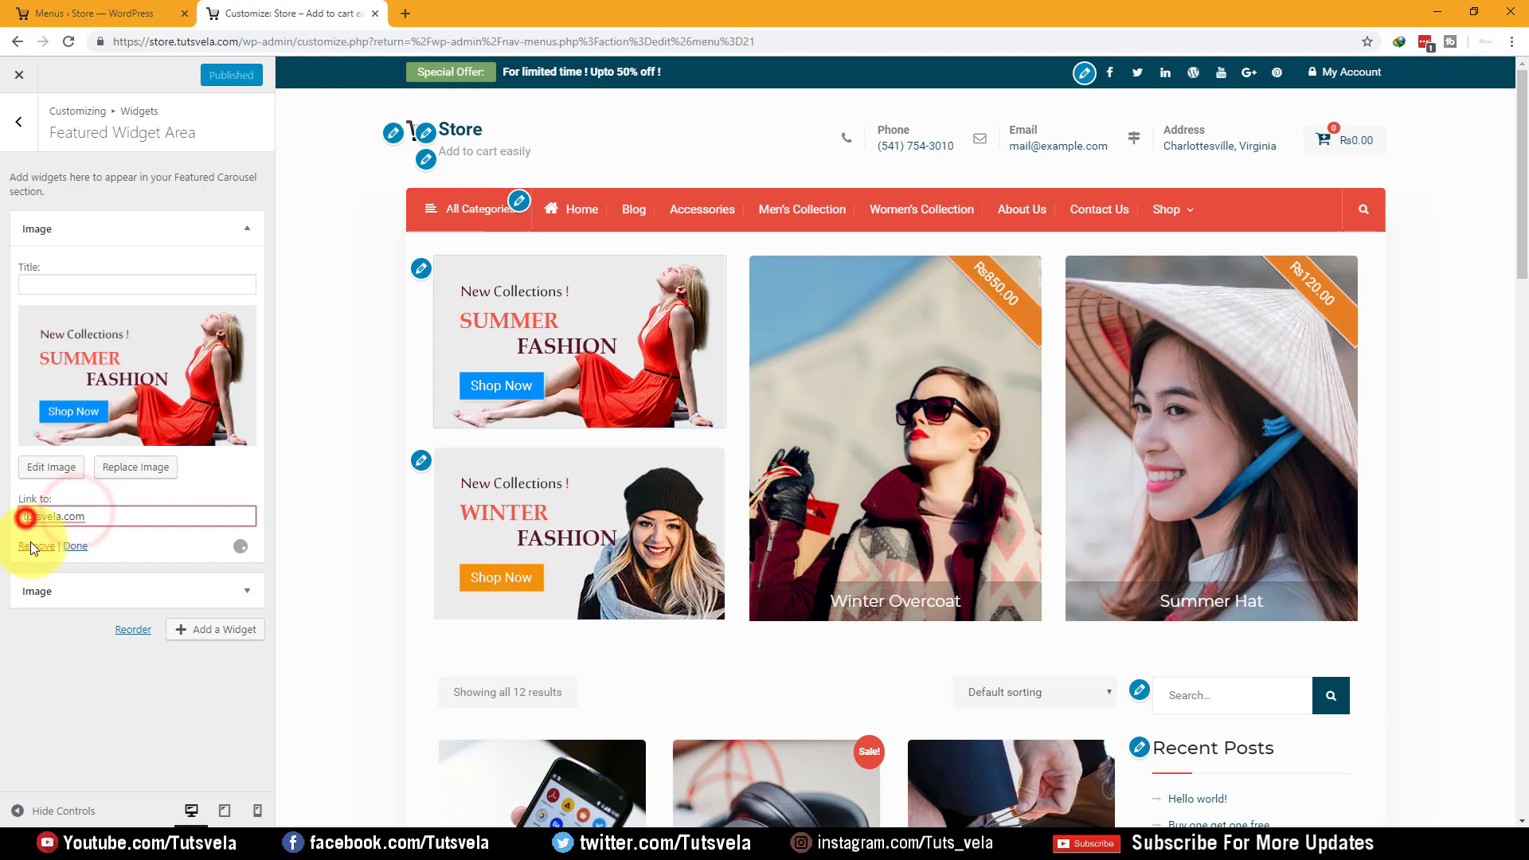
Replace the banner link with the full http site address, then finish both Image widgets
click(408, 11)
key(ctrl+v)
key(Return)
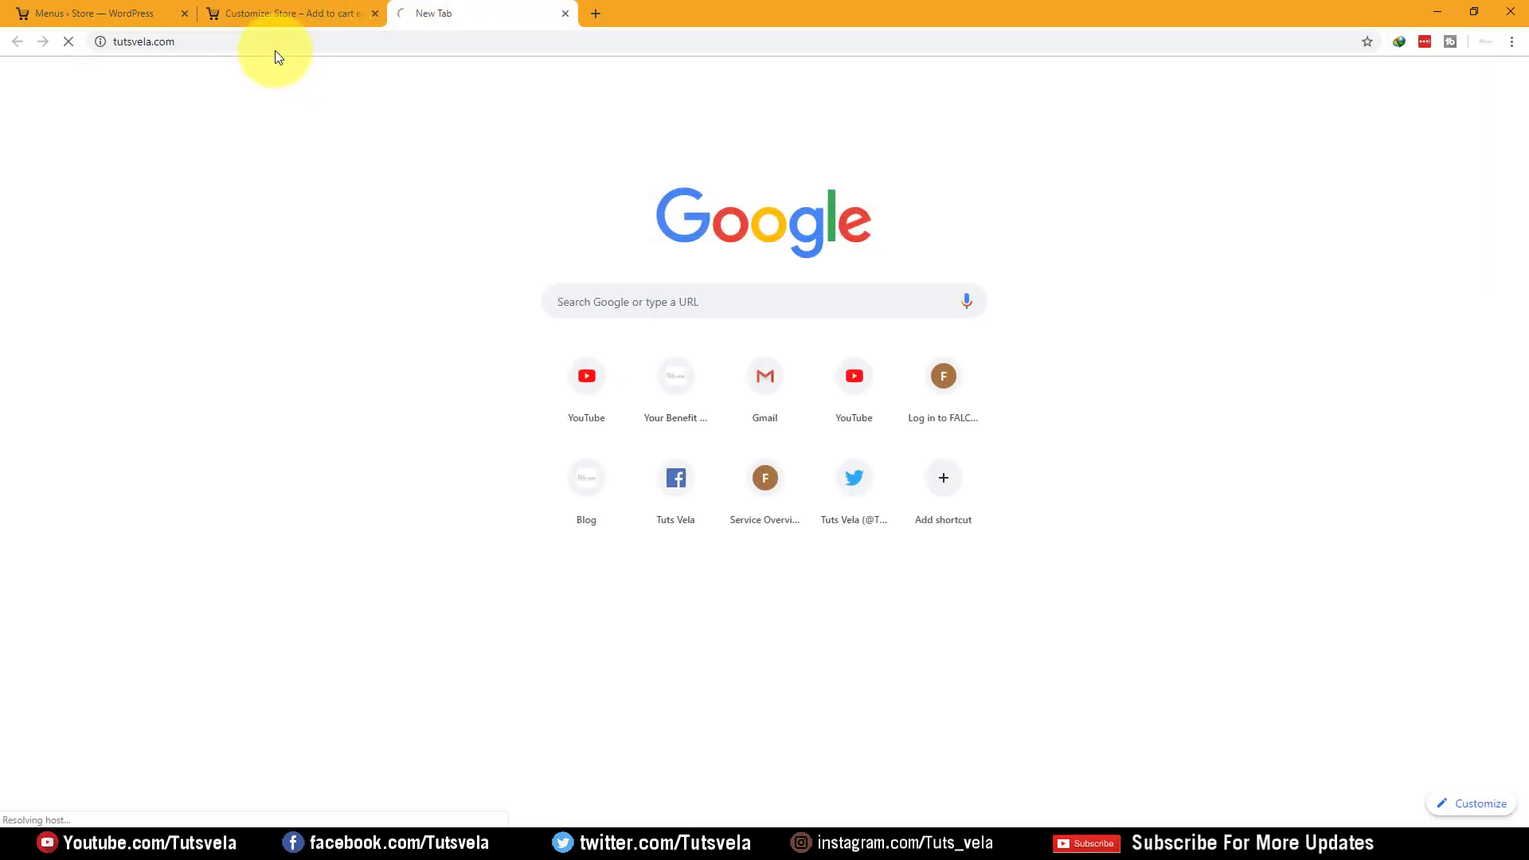
click(287, 42)
click(296, 13)
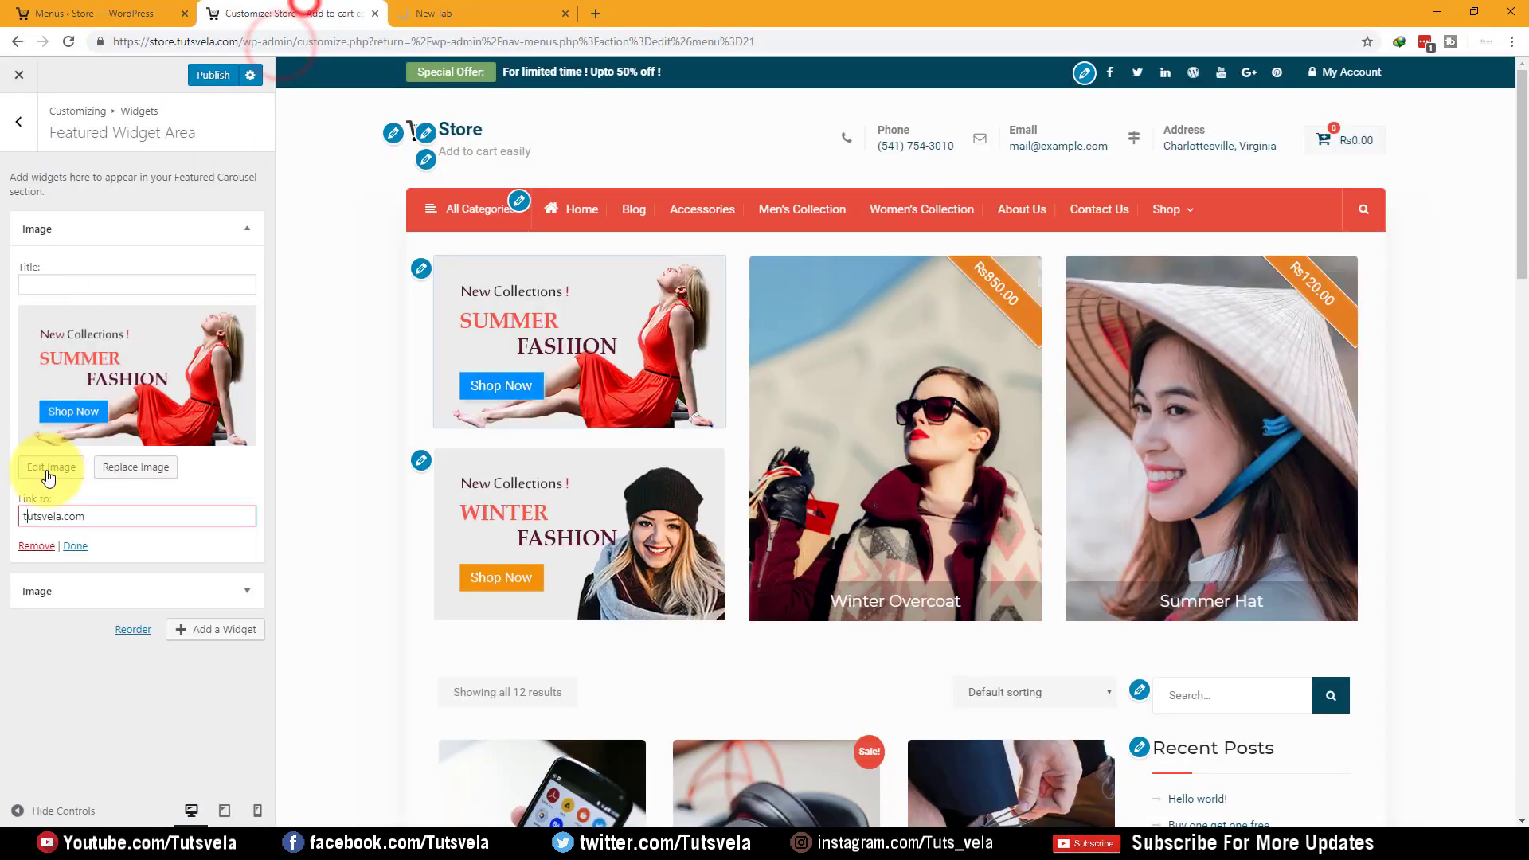
key(ctrl+v)
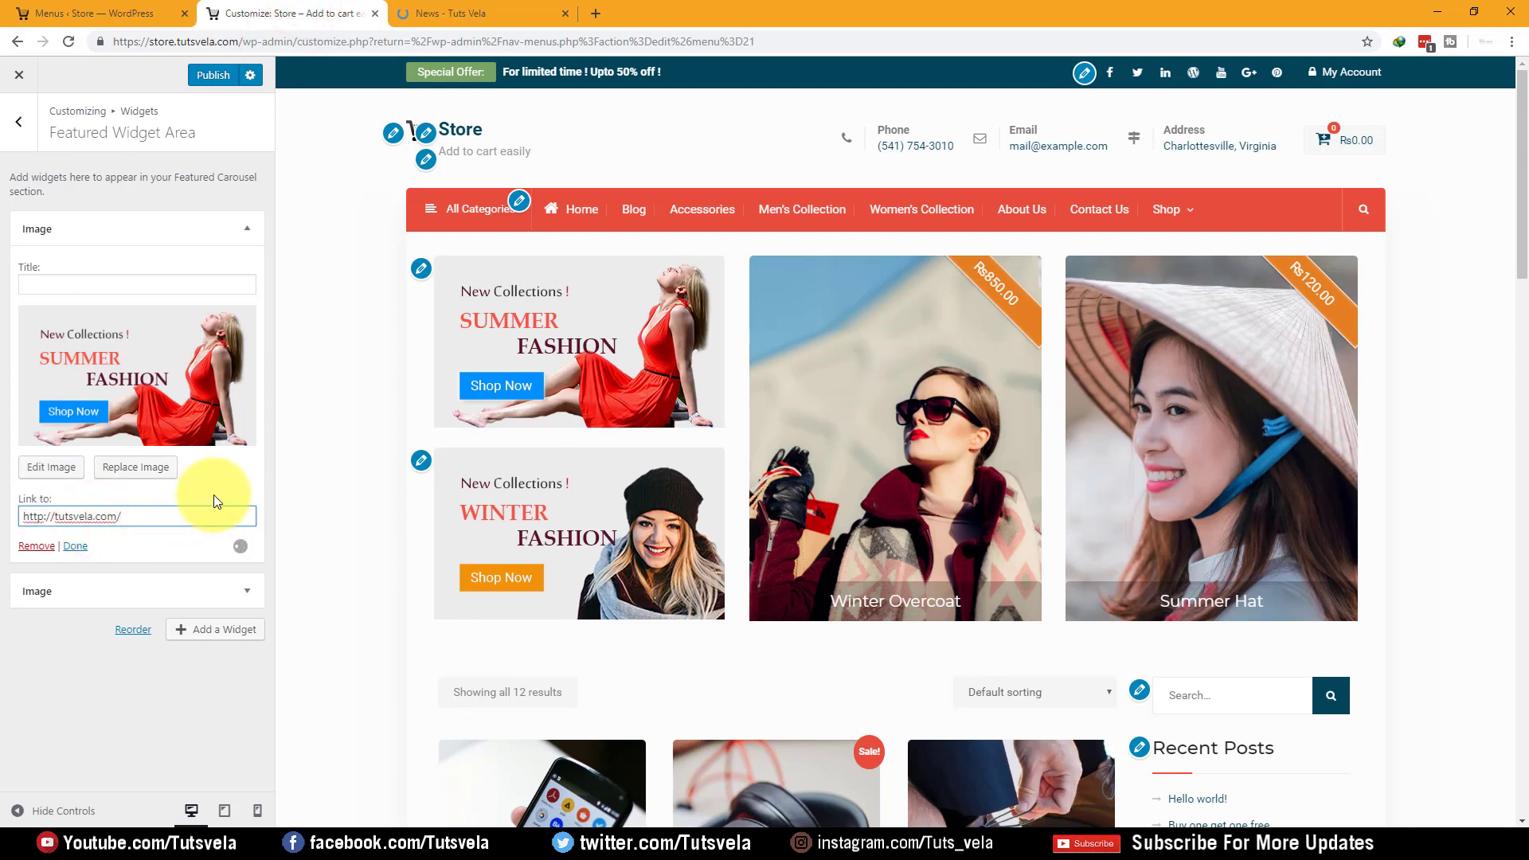
click(78, 546)
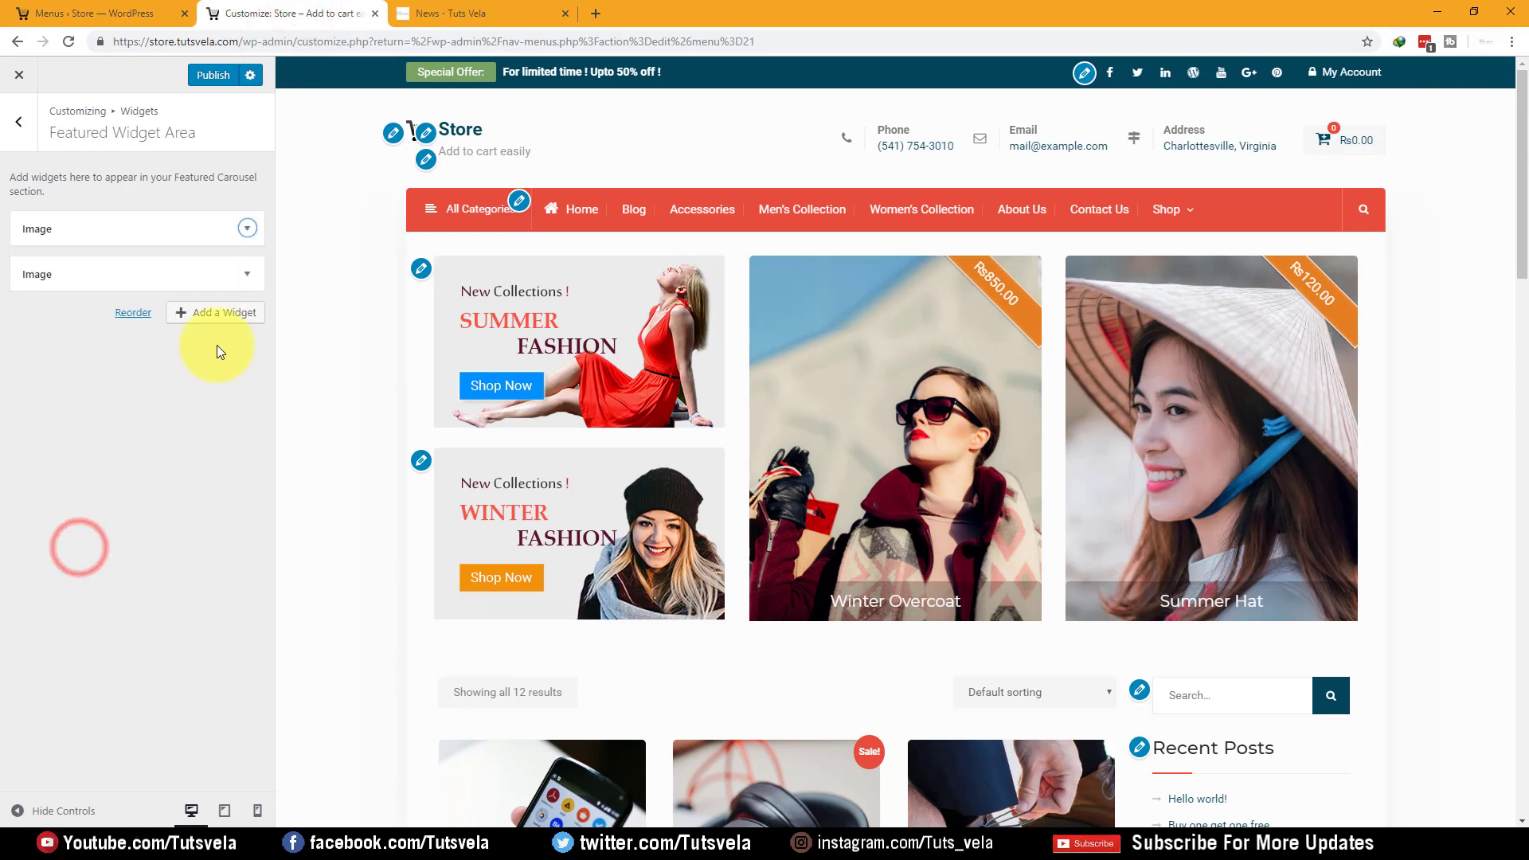
click(247, 274)
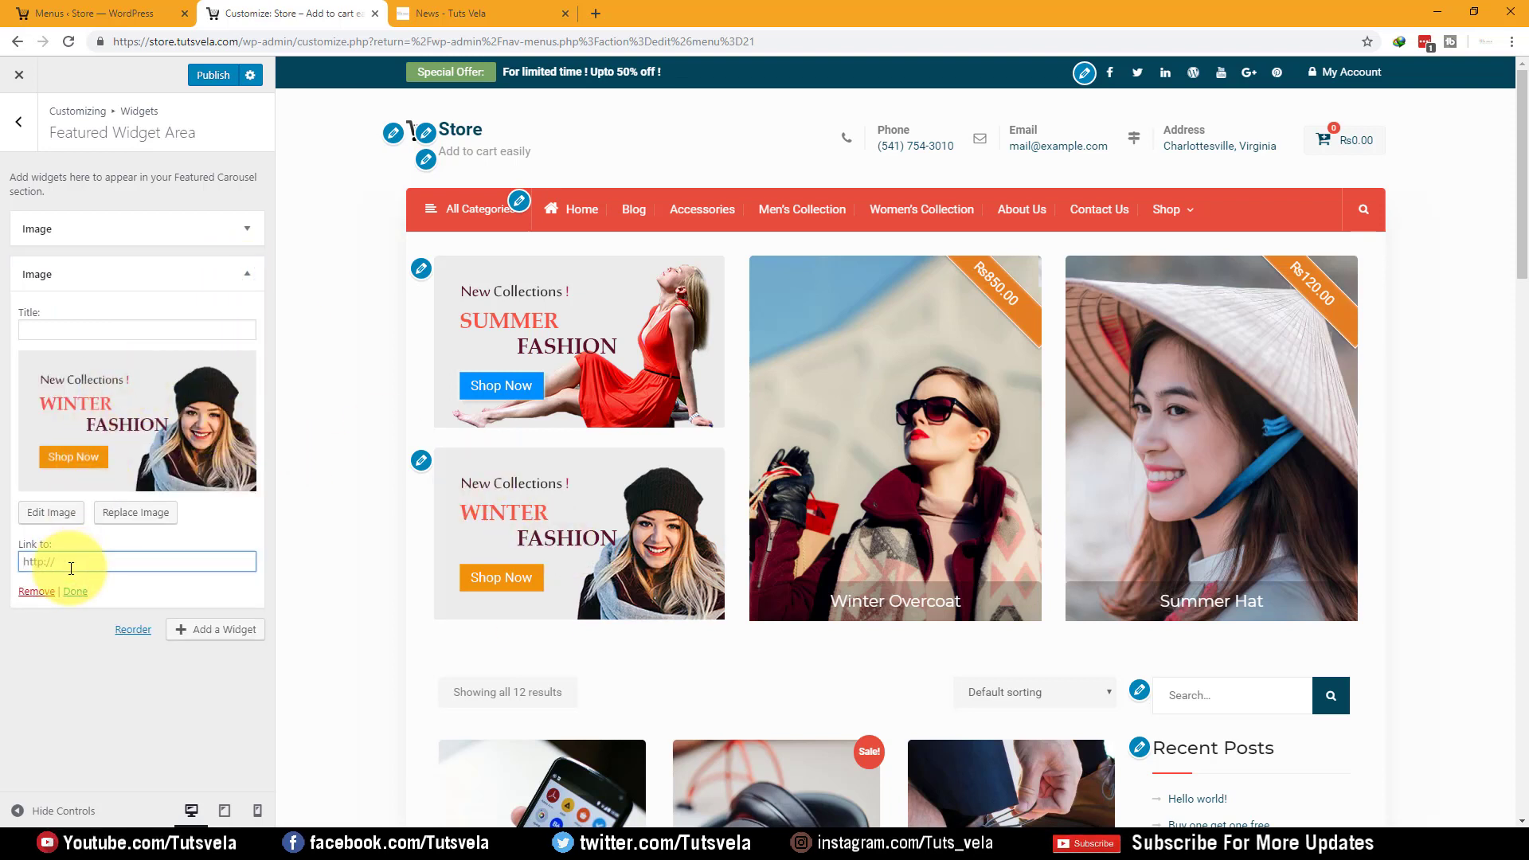
click(77, 594)
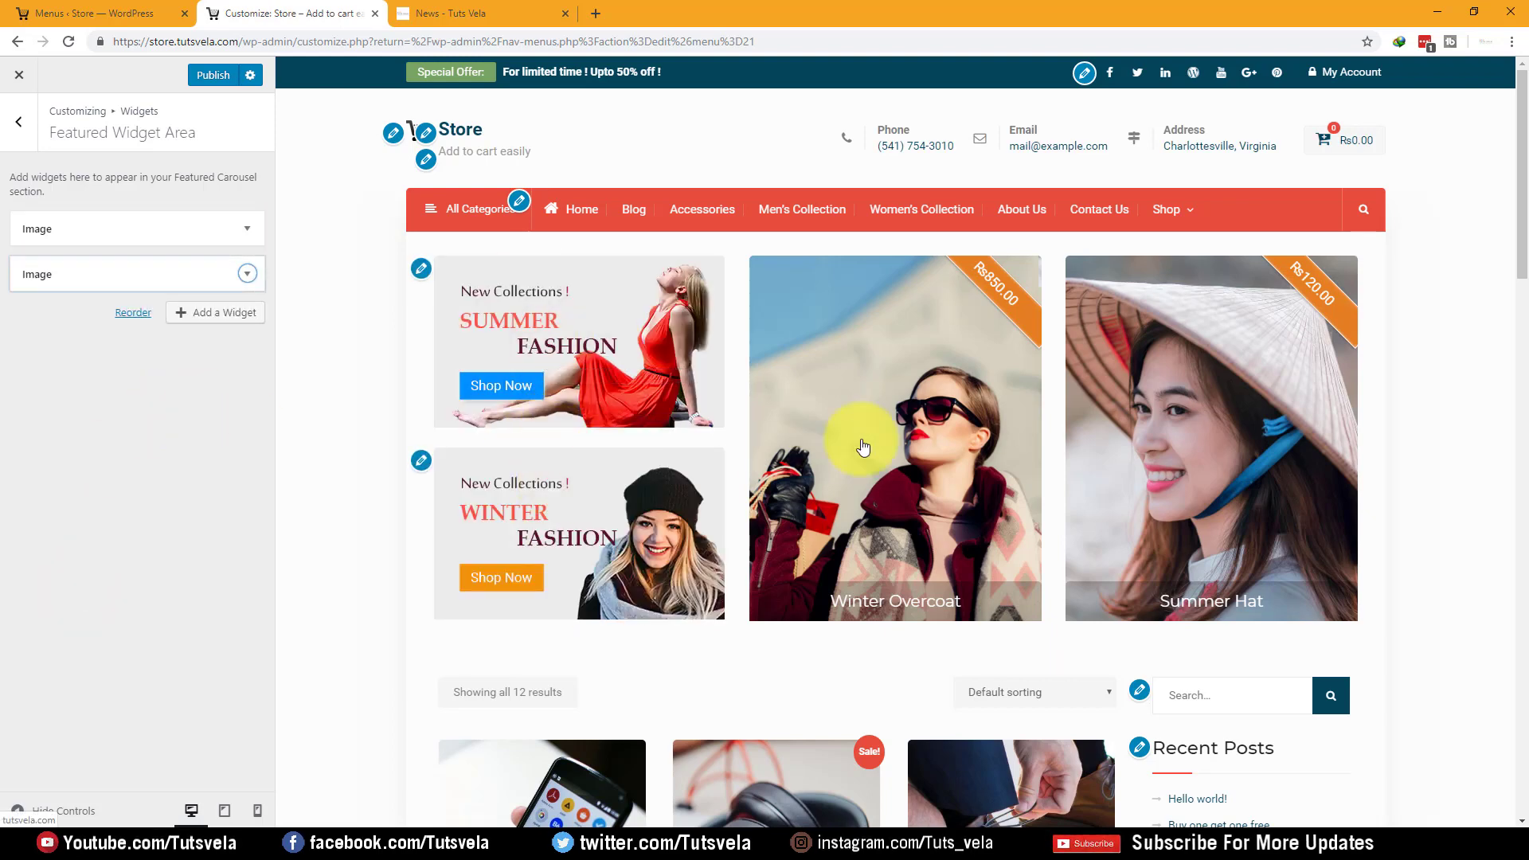
Open the Footer 1 widget area in the Customizer
click(26, 121)
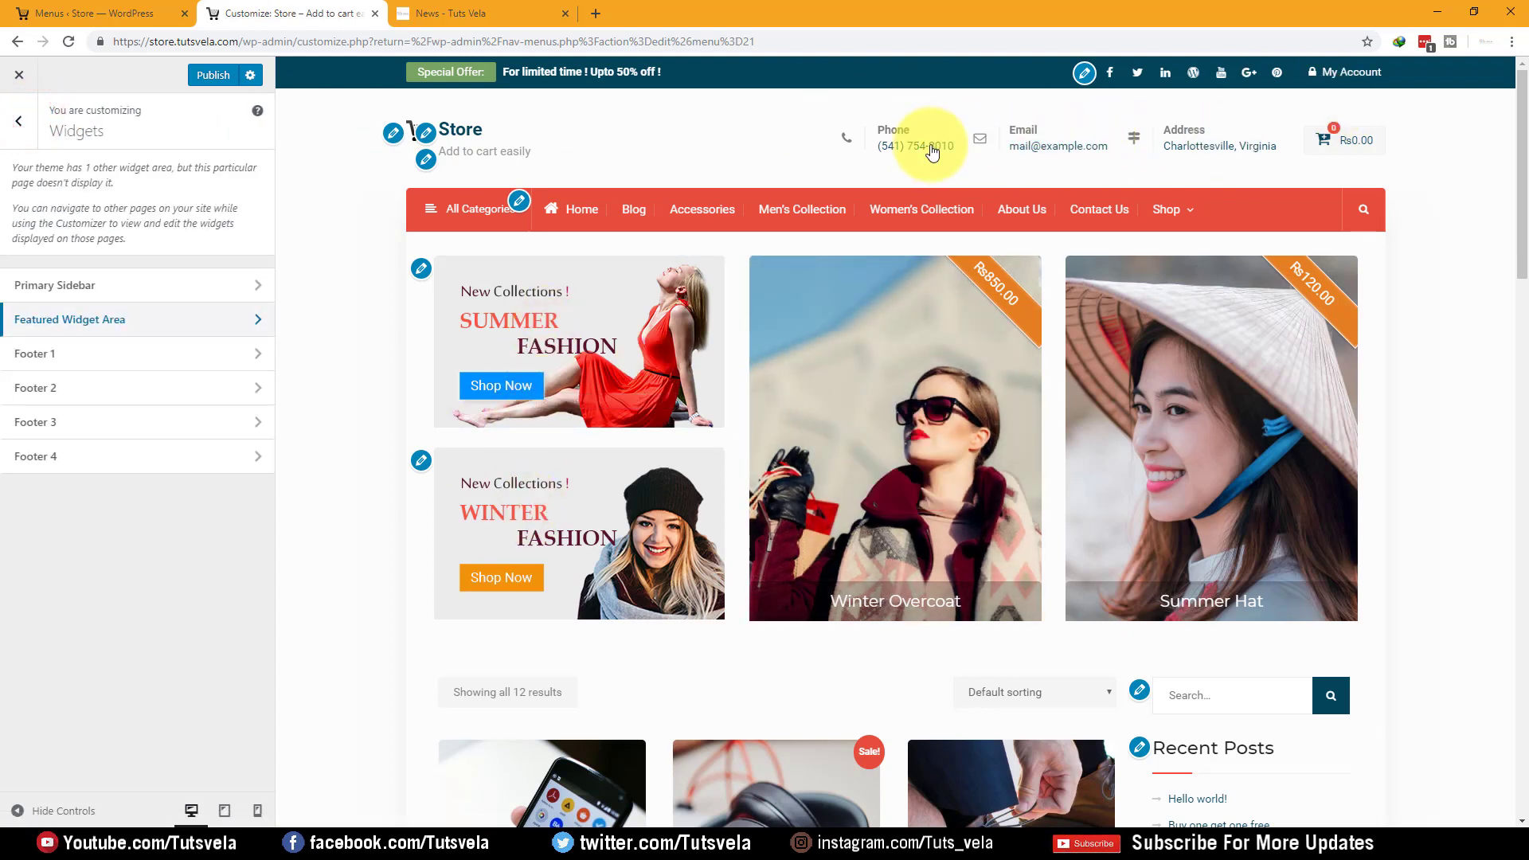
click(137, 354)
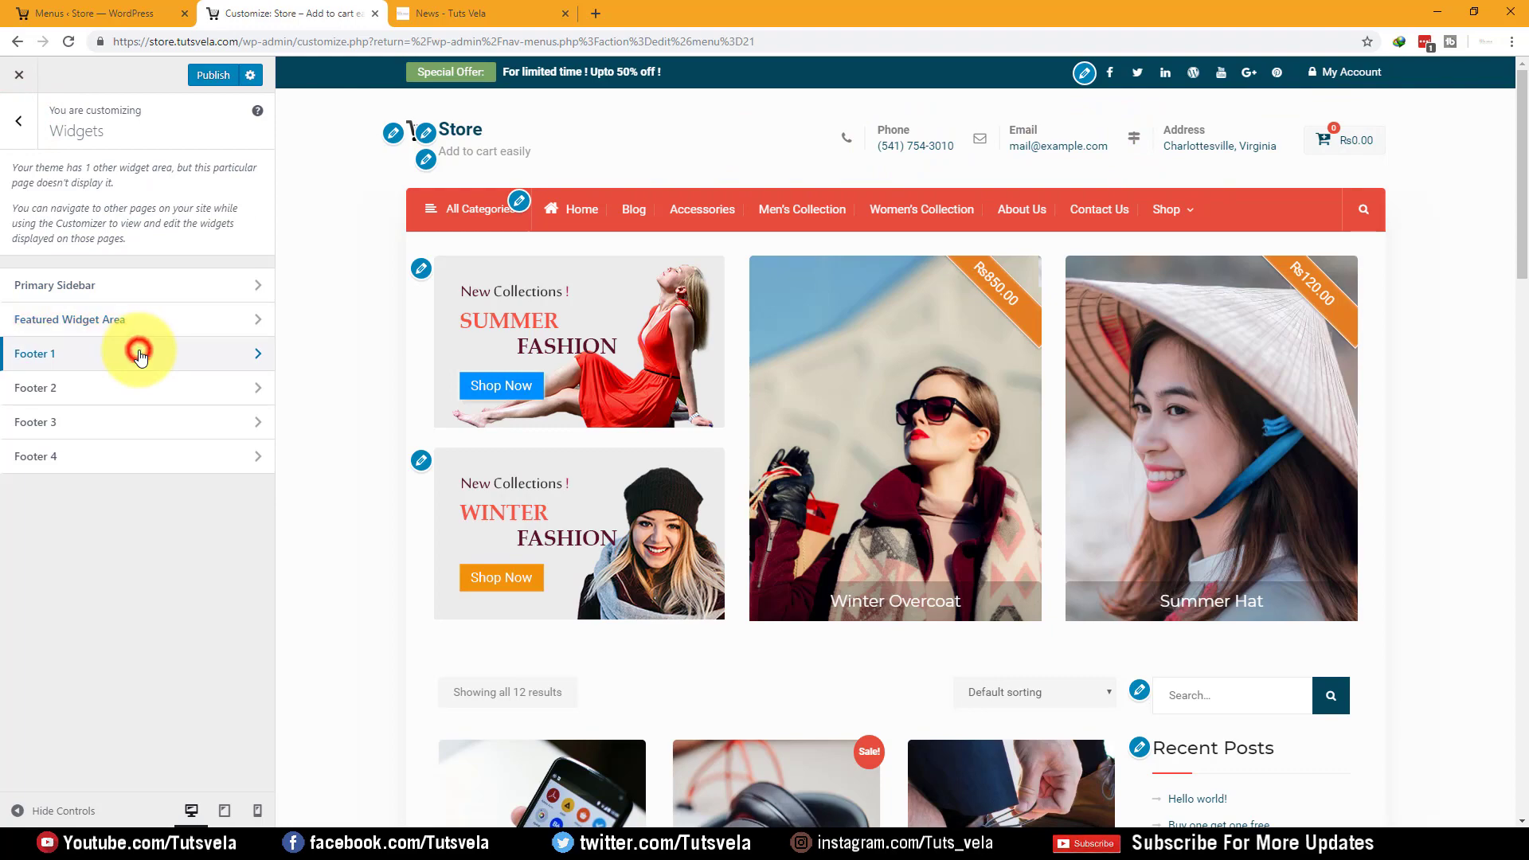
scroll(398, 289, down, 10)
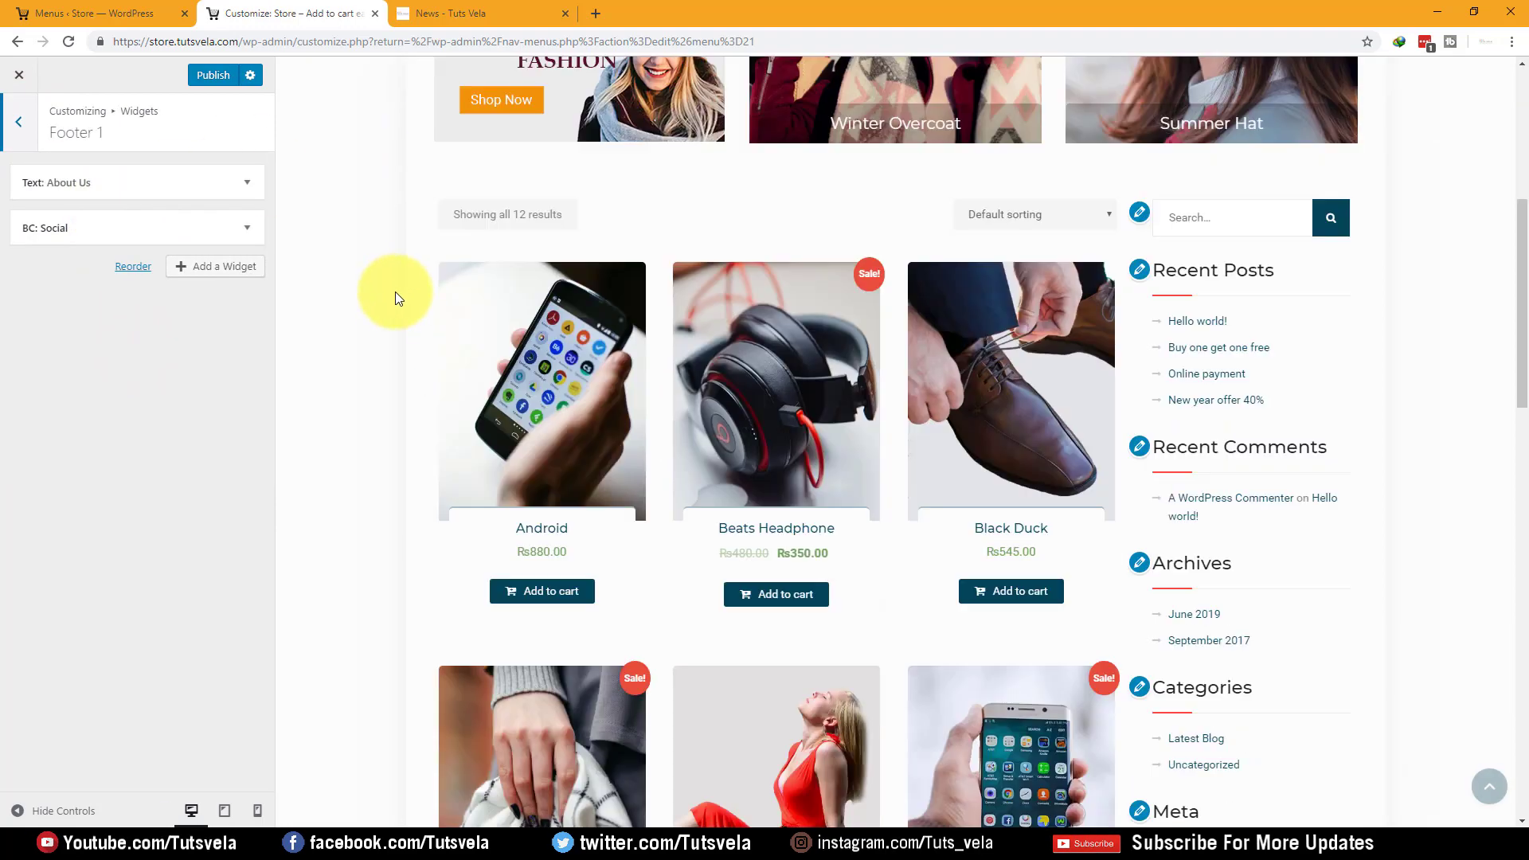
scroll(372, 300, down, 10)
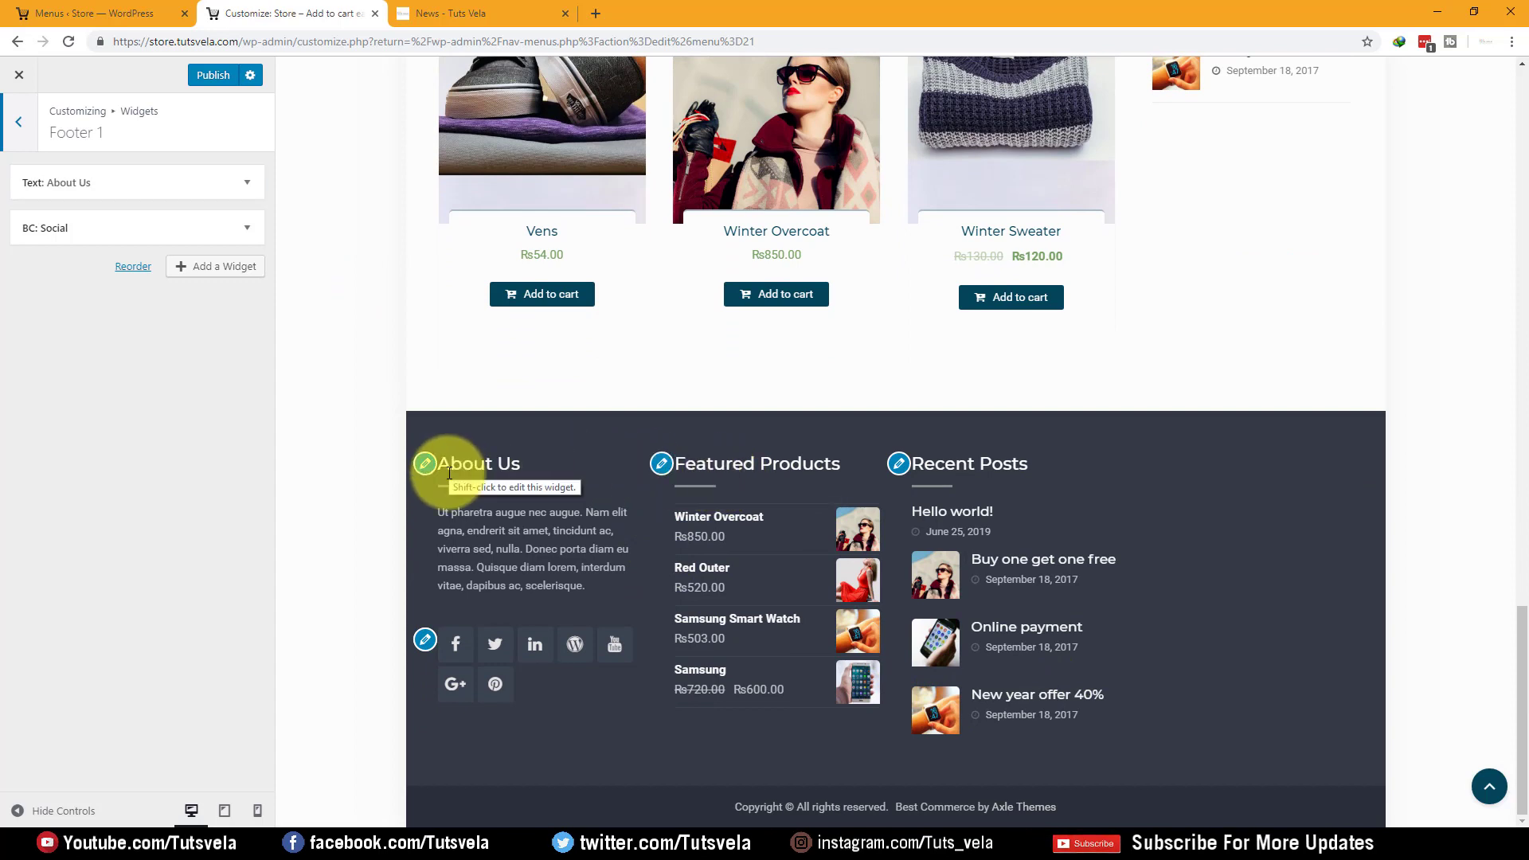
Replace the About Us text with 'Our store is best in this area', then edit the social icons menu
click(247, 181)
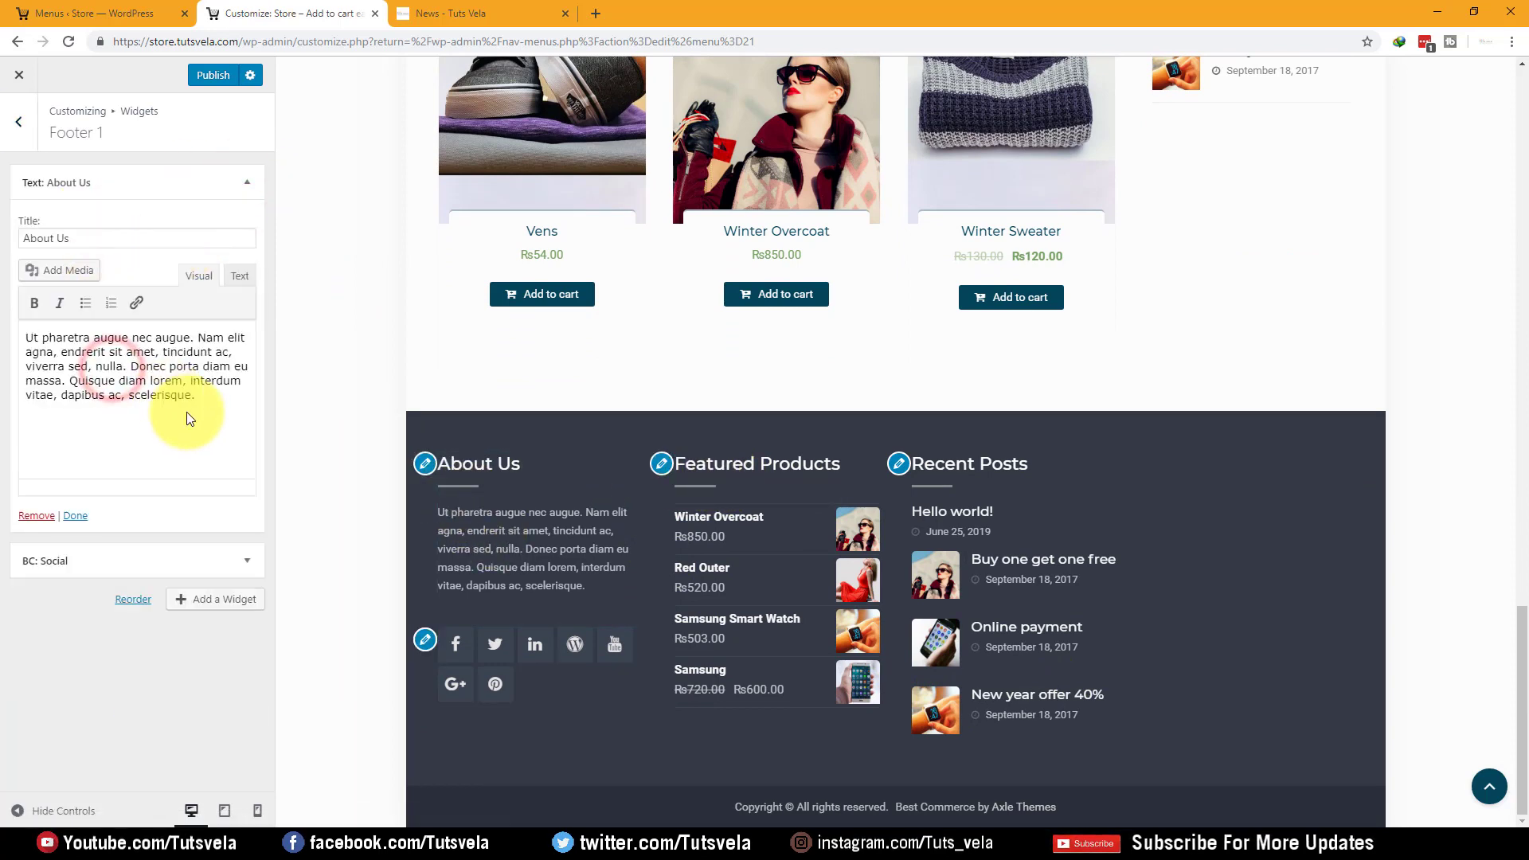
click(190, 416)
drag(225, 424, 3, 346)
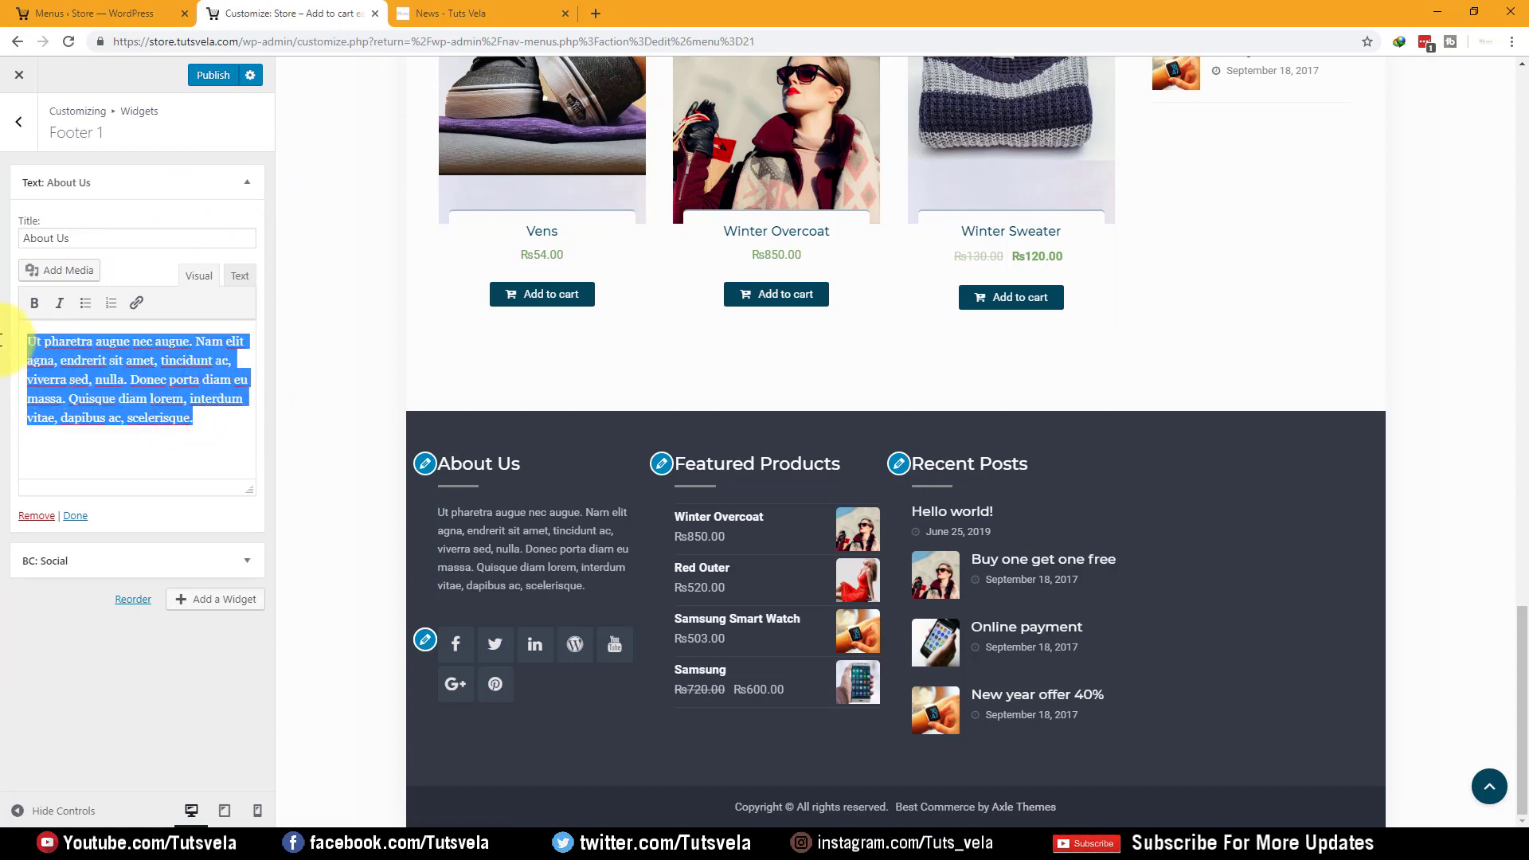
text(Our store is best in this area)
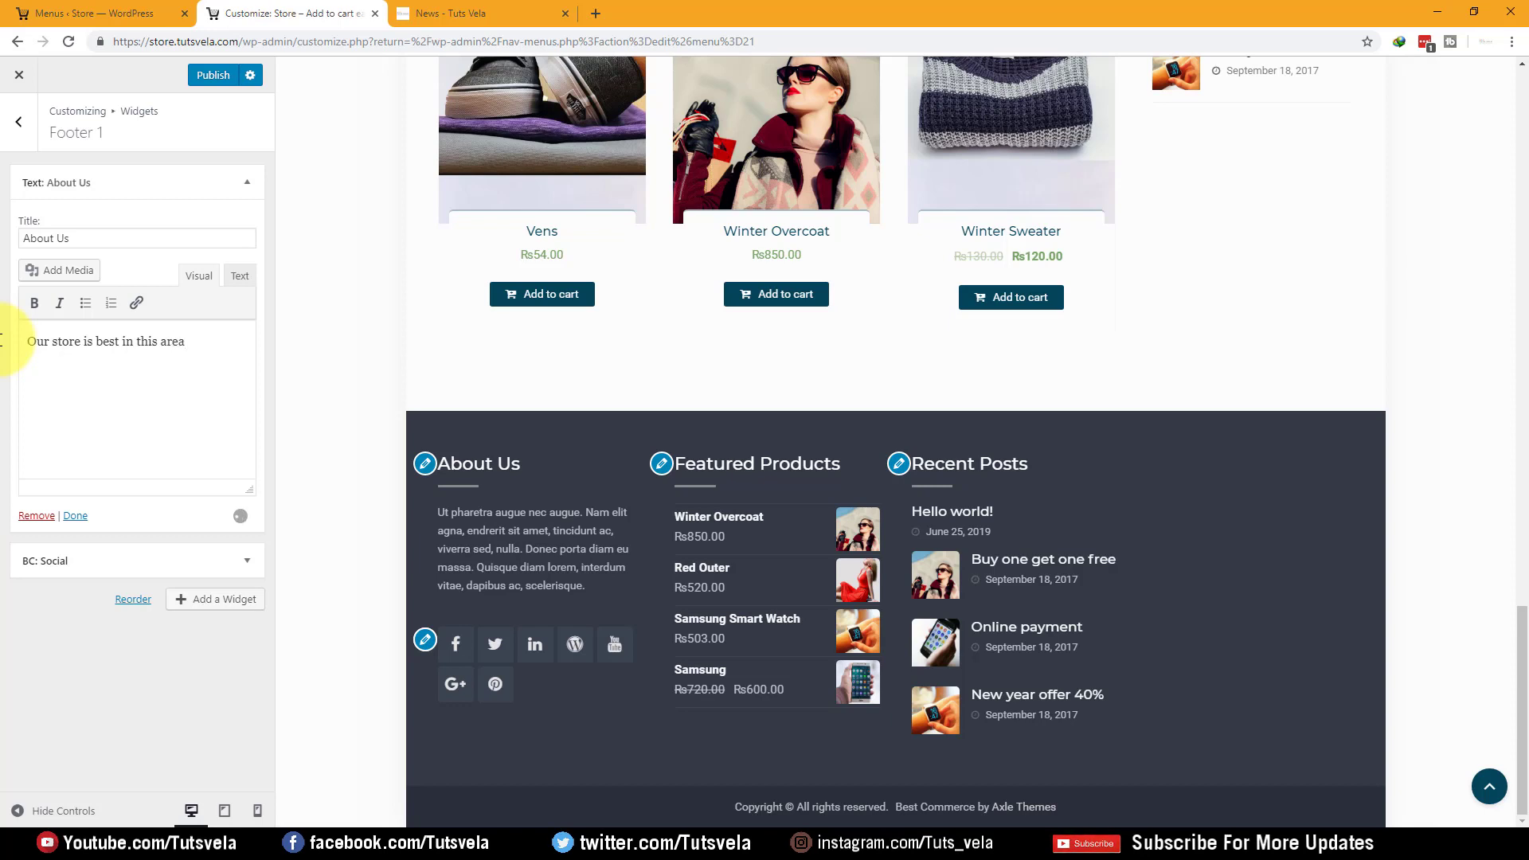
click(239, 558)
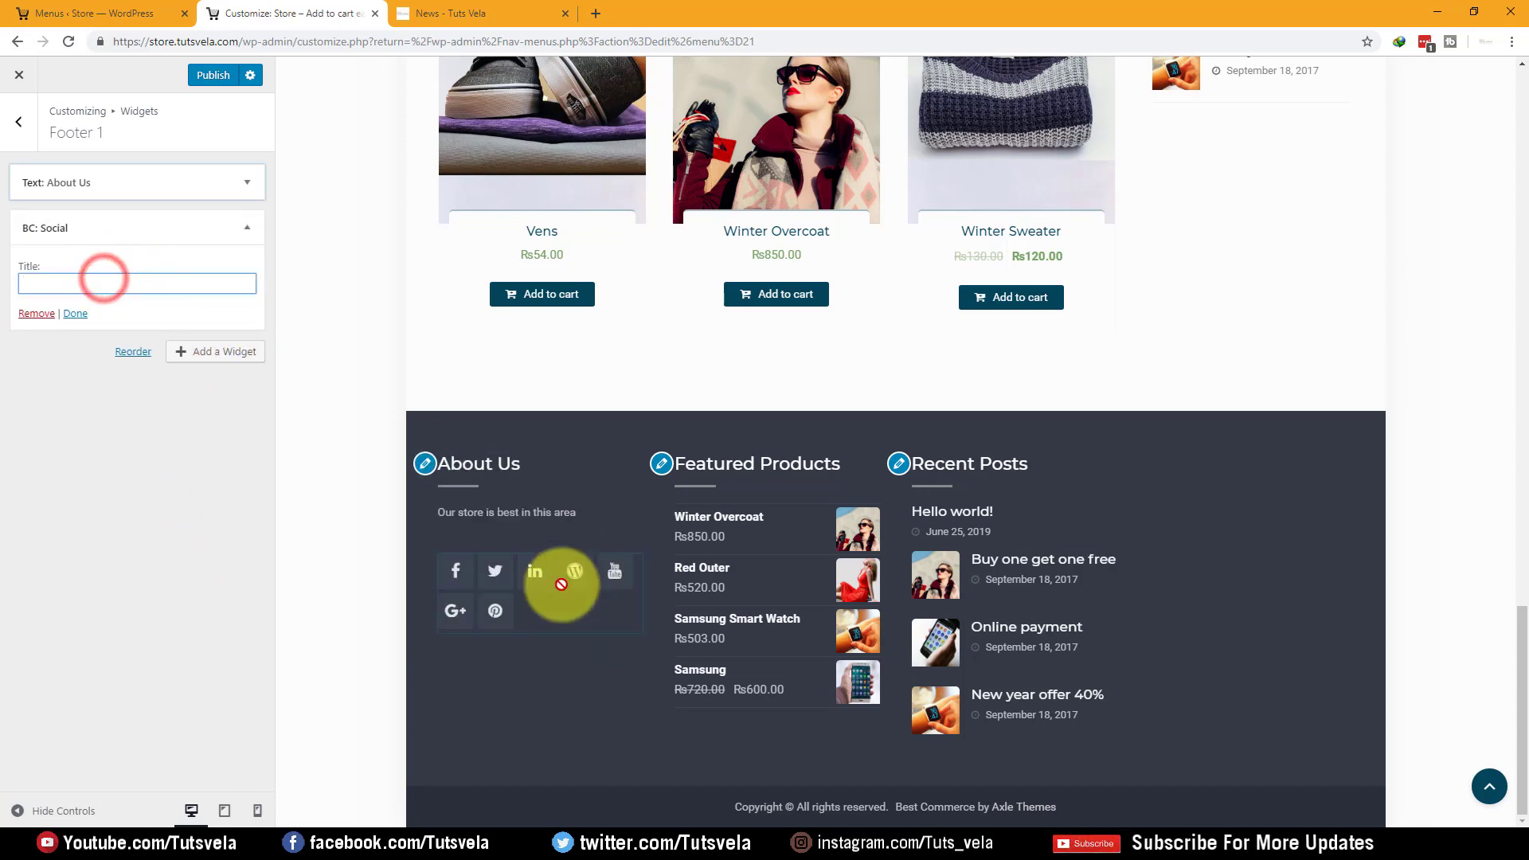
click(426, 567)
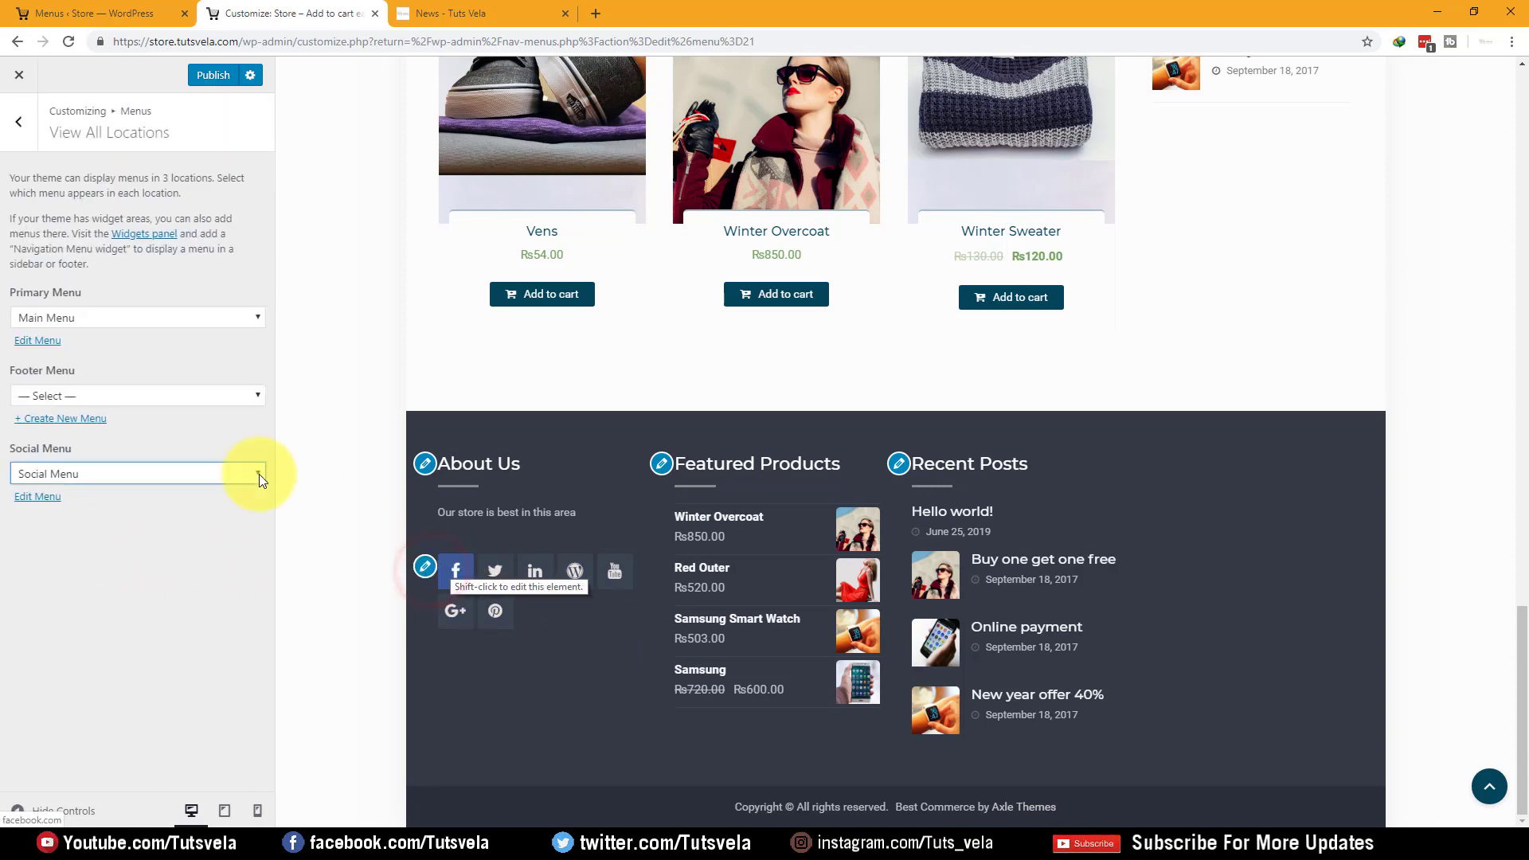
Keep Social Menu assigned to the Social Menu location
click(156, 474)
click(155, 474)
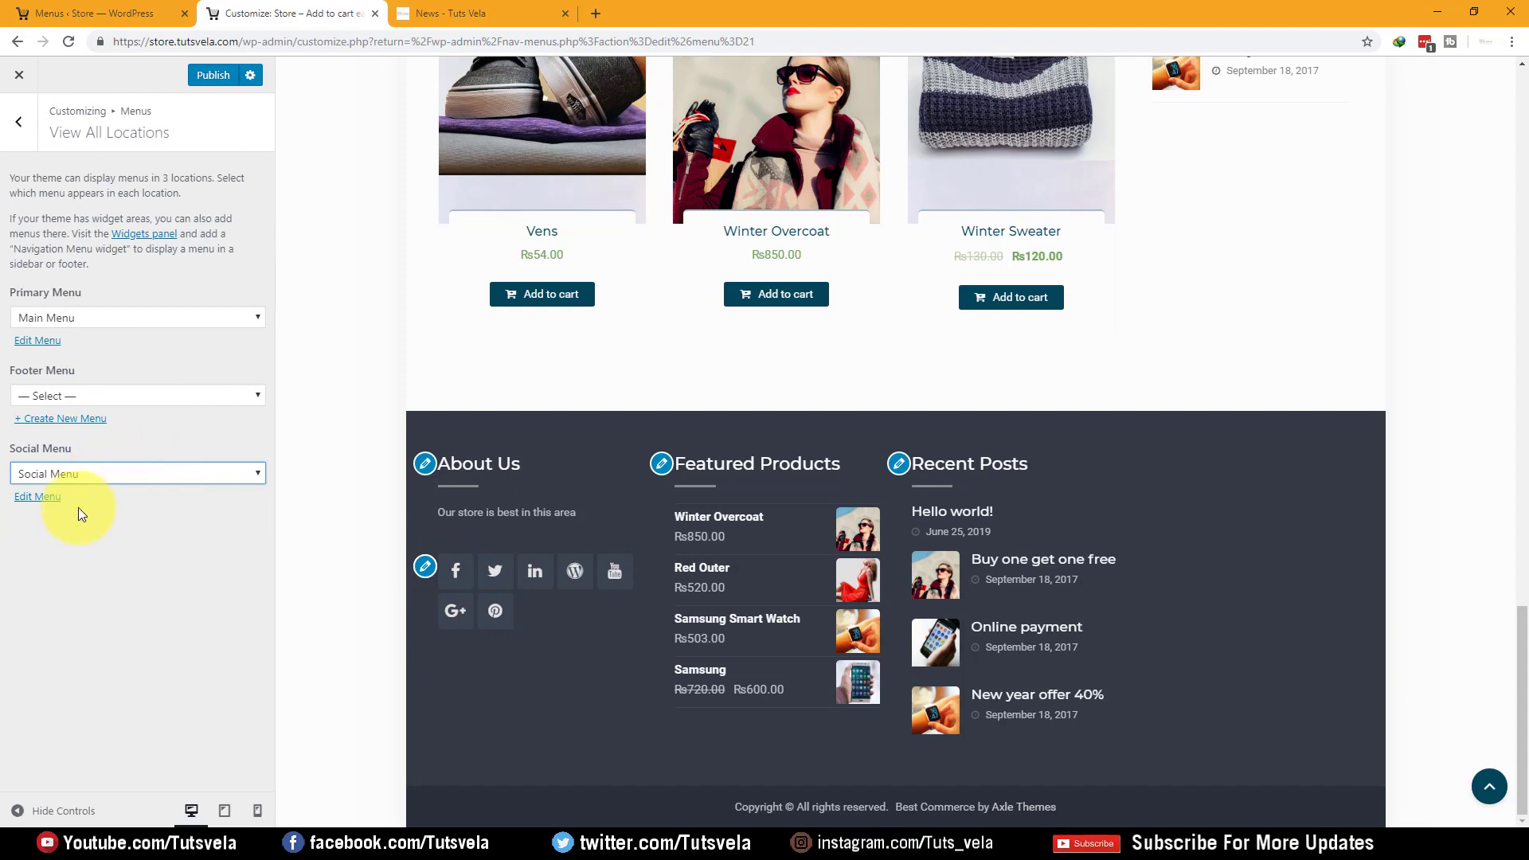
scroll(701, 279, up, 12)
scroll(984, 177, up, 10)
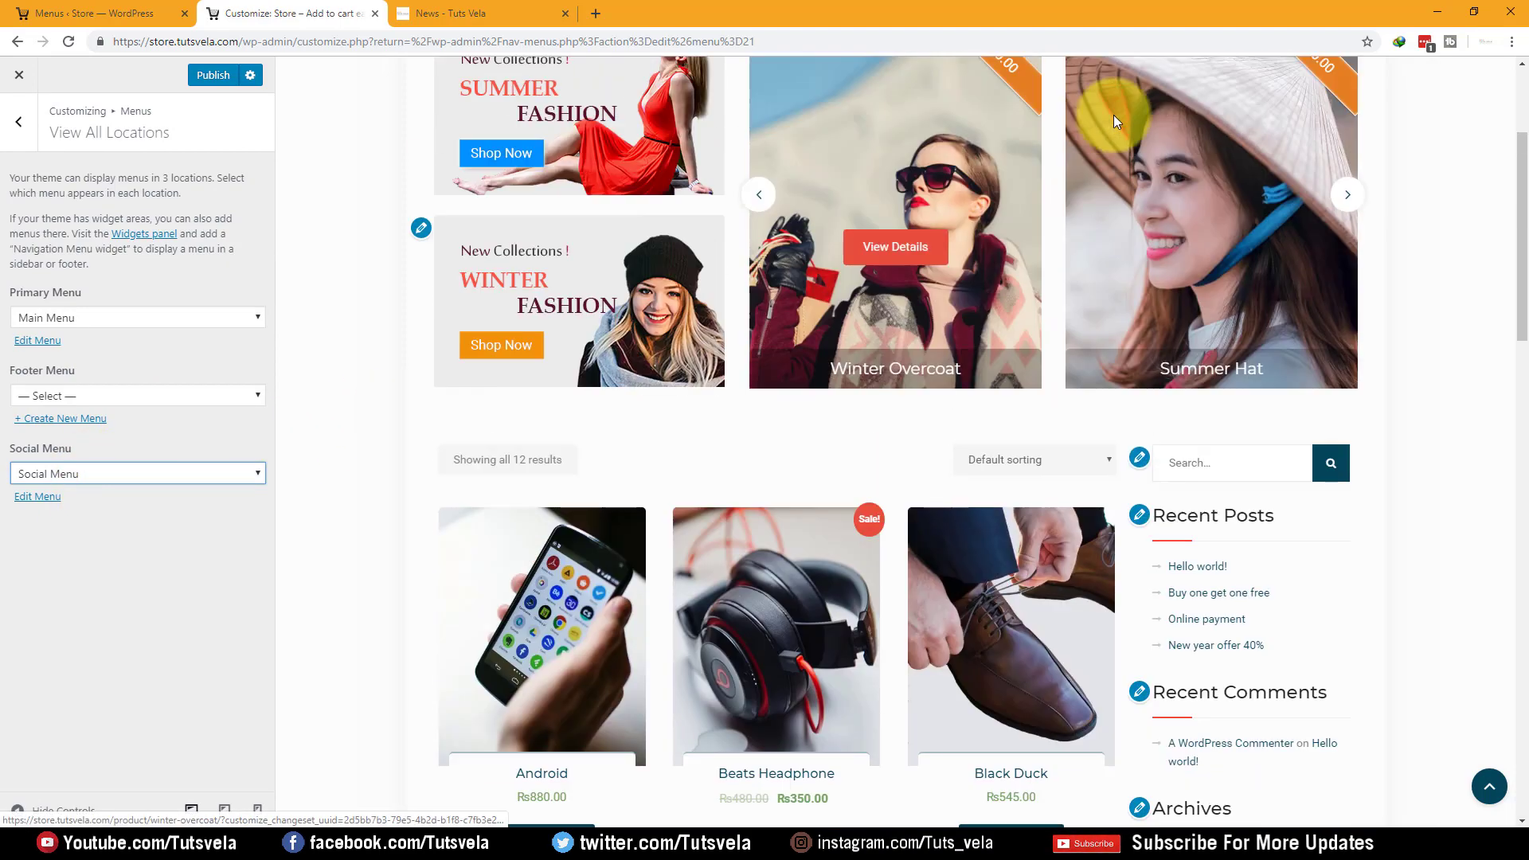
scroll(590, 500, down, 1)
scroll(590, 500, down, 20)
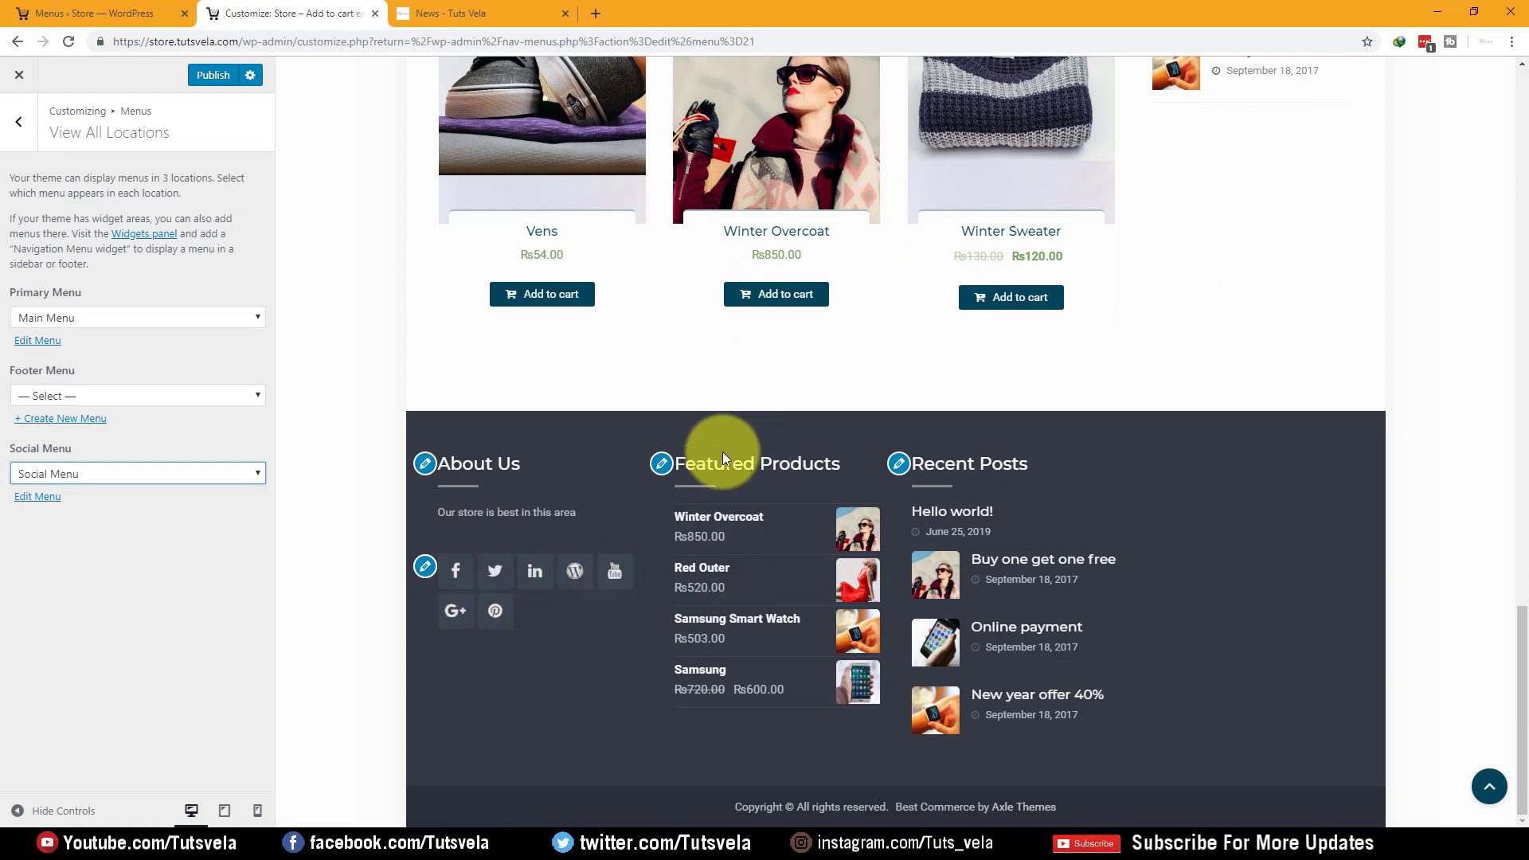
Inspect the footer's Featured Products and Recent Posts widgets, then go back to the widget areas
click(662, 465)
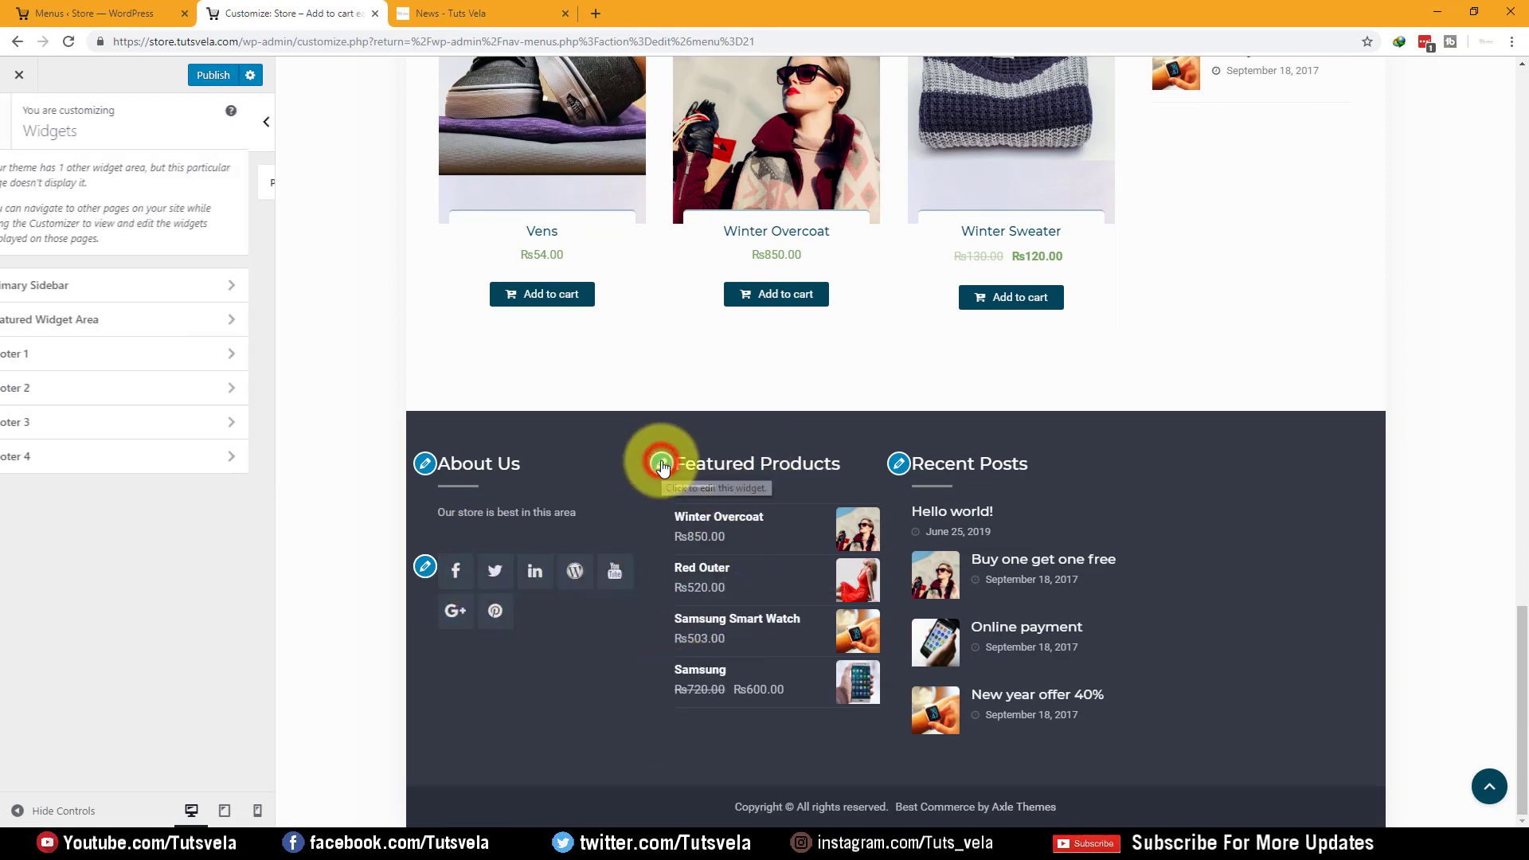
click(900, 465)
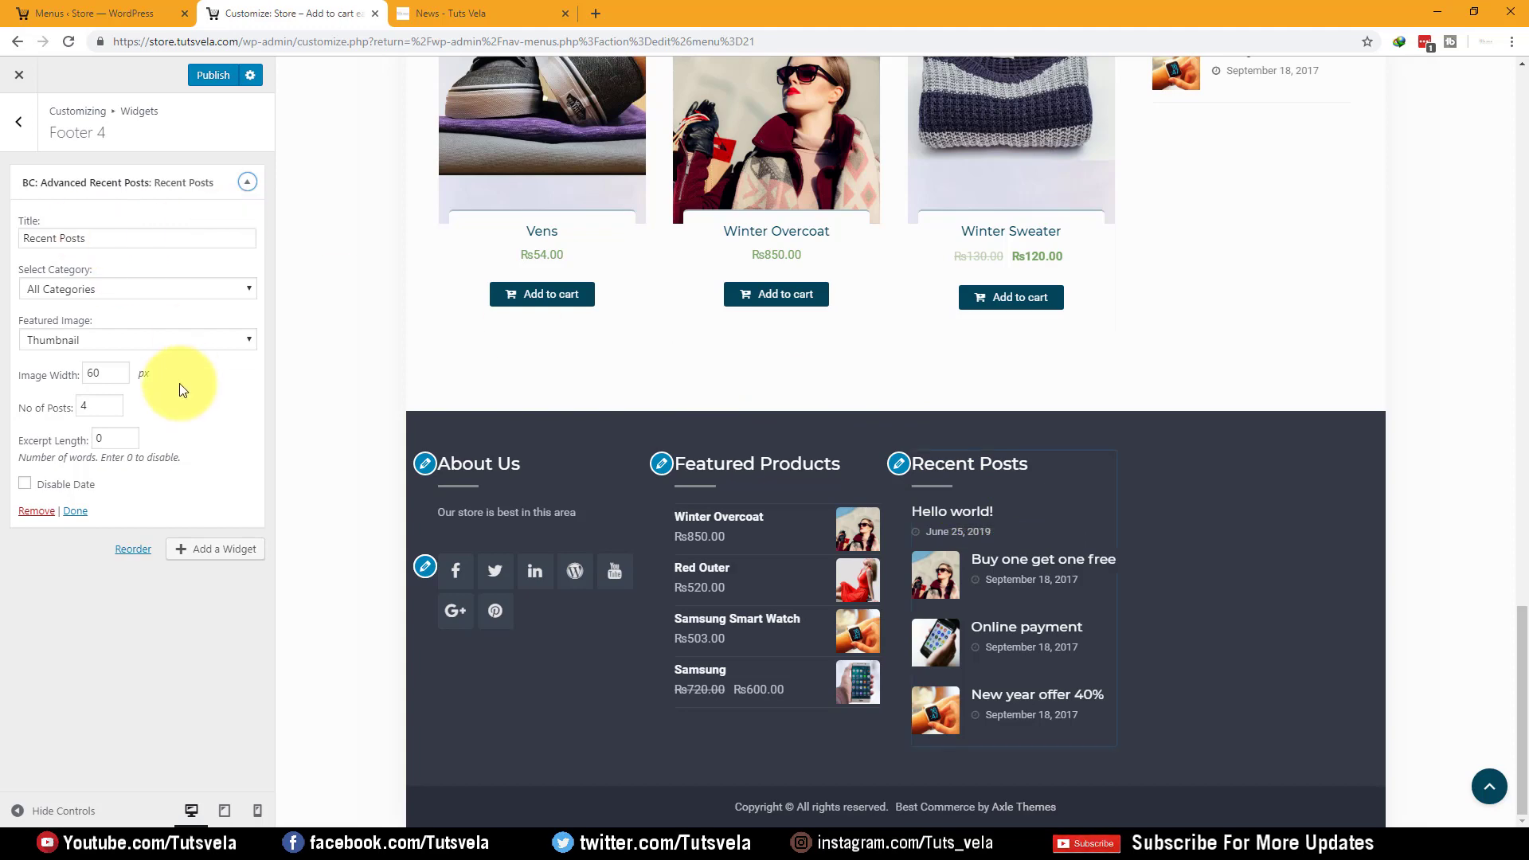
click(18, 121)
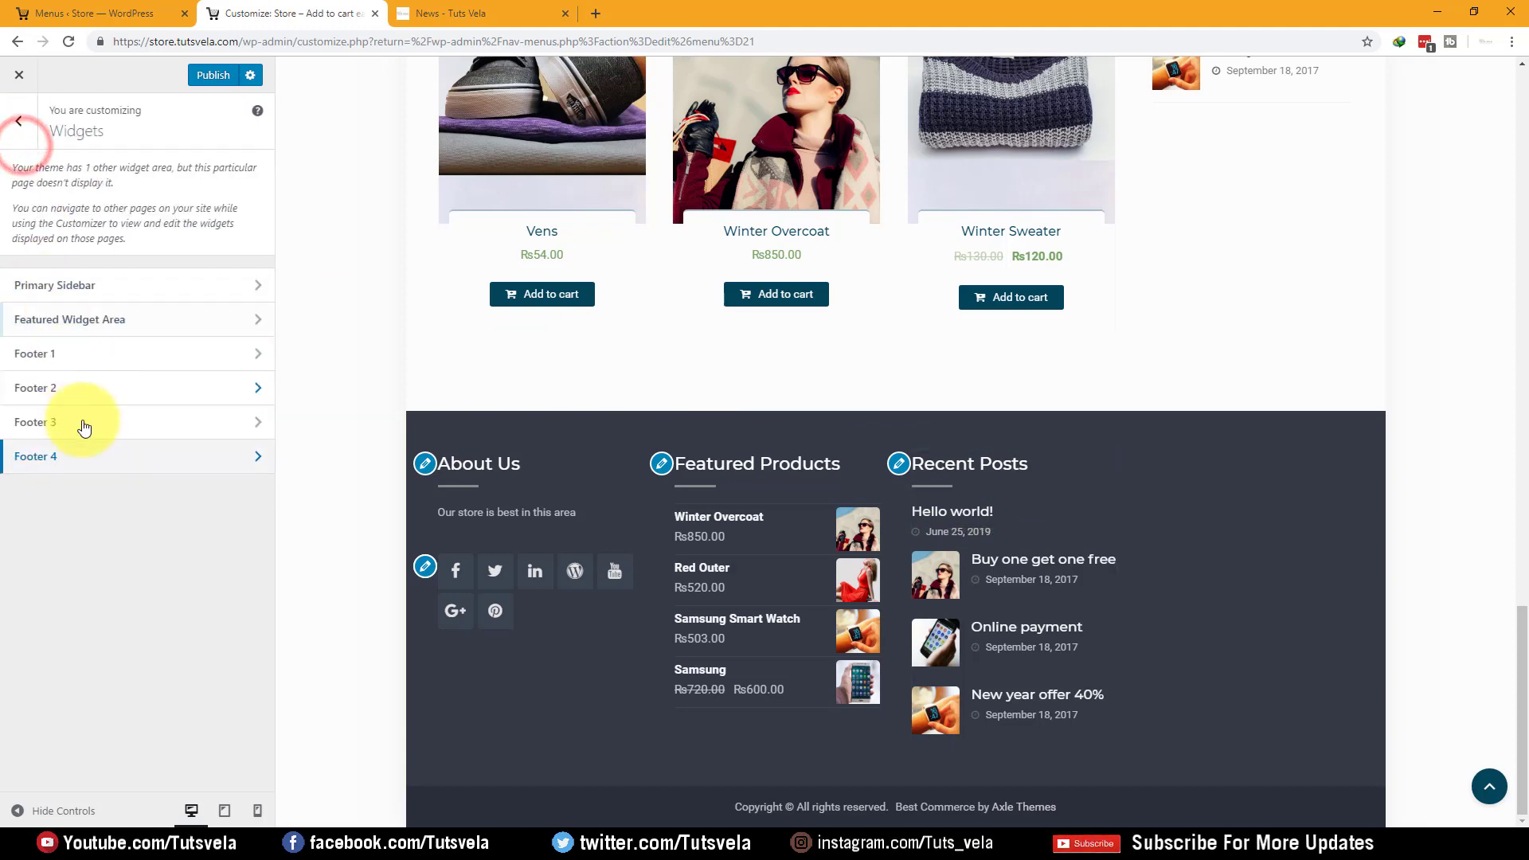
scroll(727, 387, up, 15)
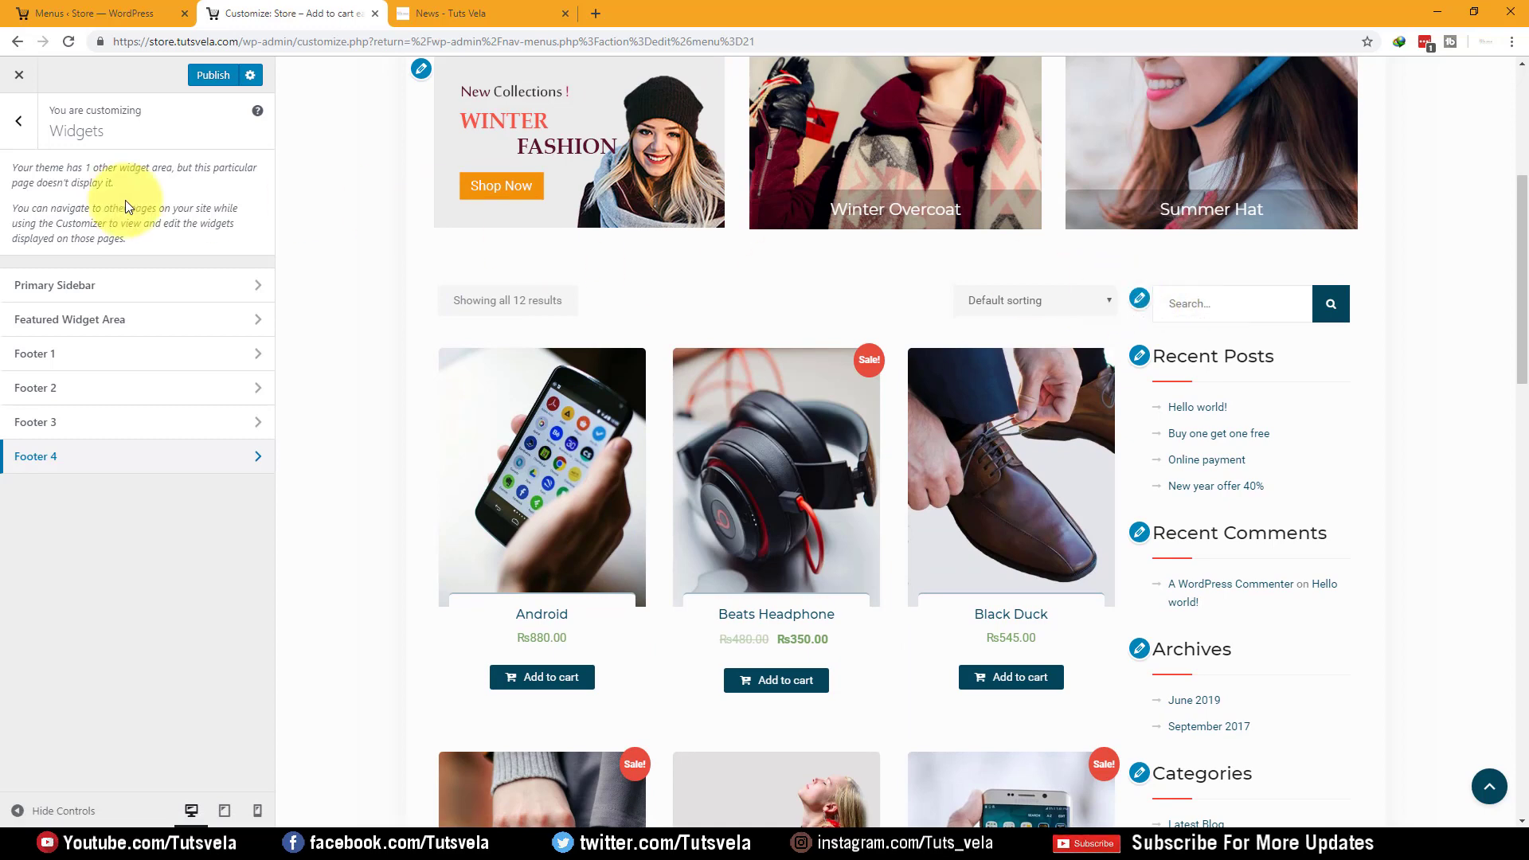
scroll(897, 358, up, 3)
scroll(897, 357, up, 2)
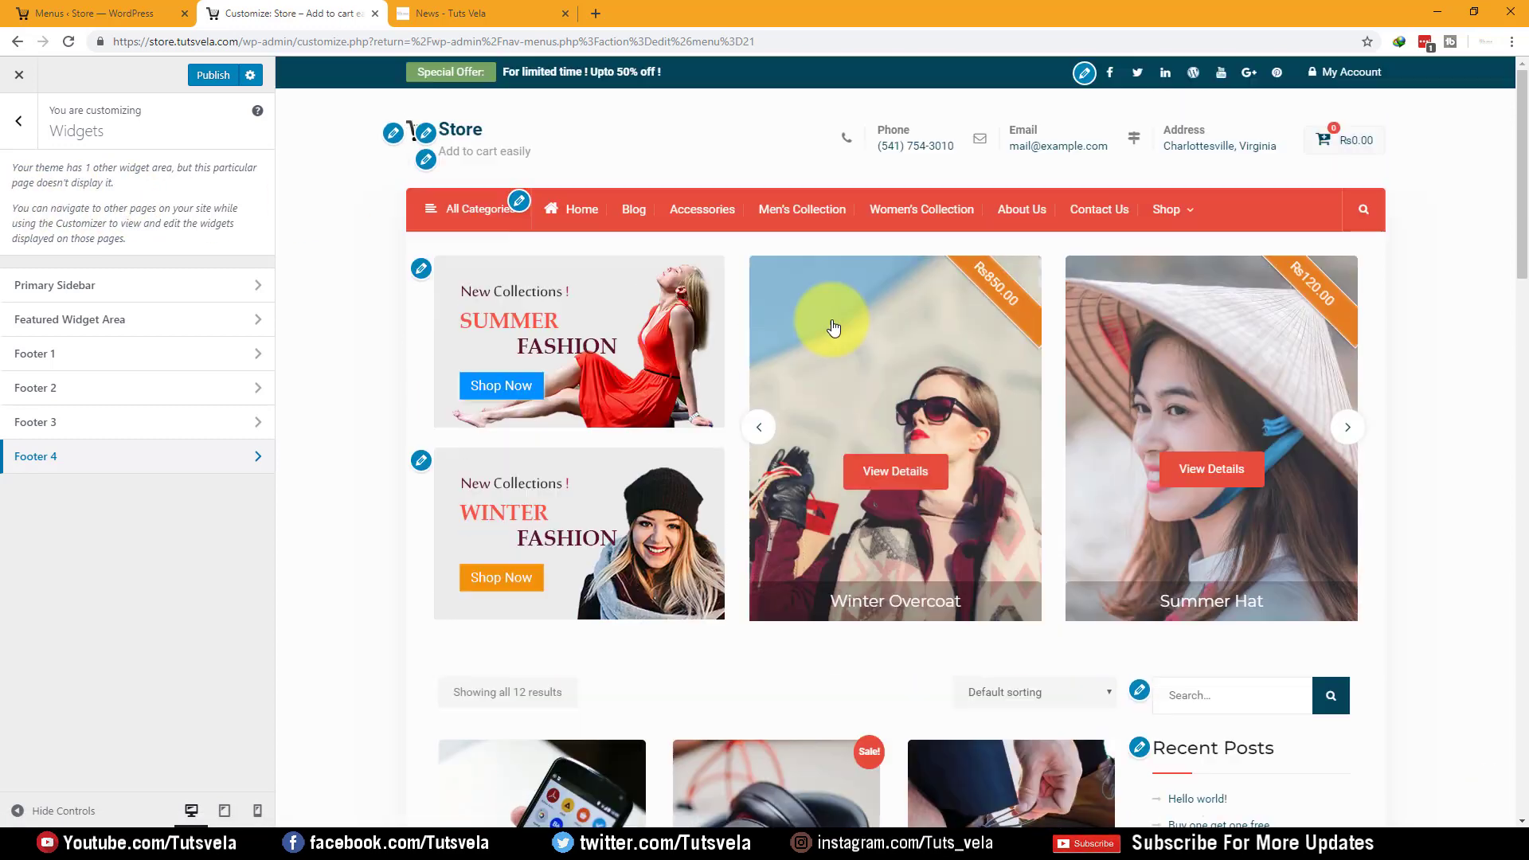
Confirm that Homepage Settings still has the Shop page as the homepage
click(19, 121)
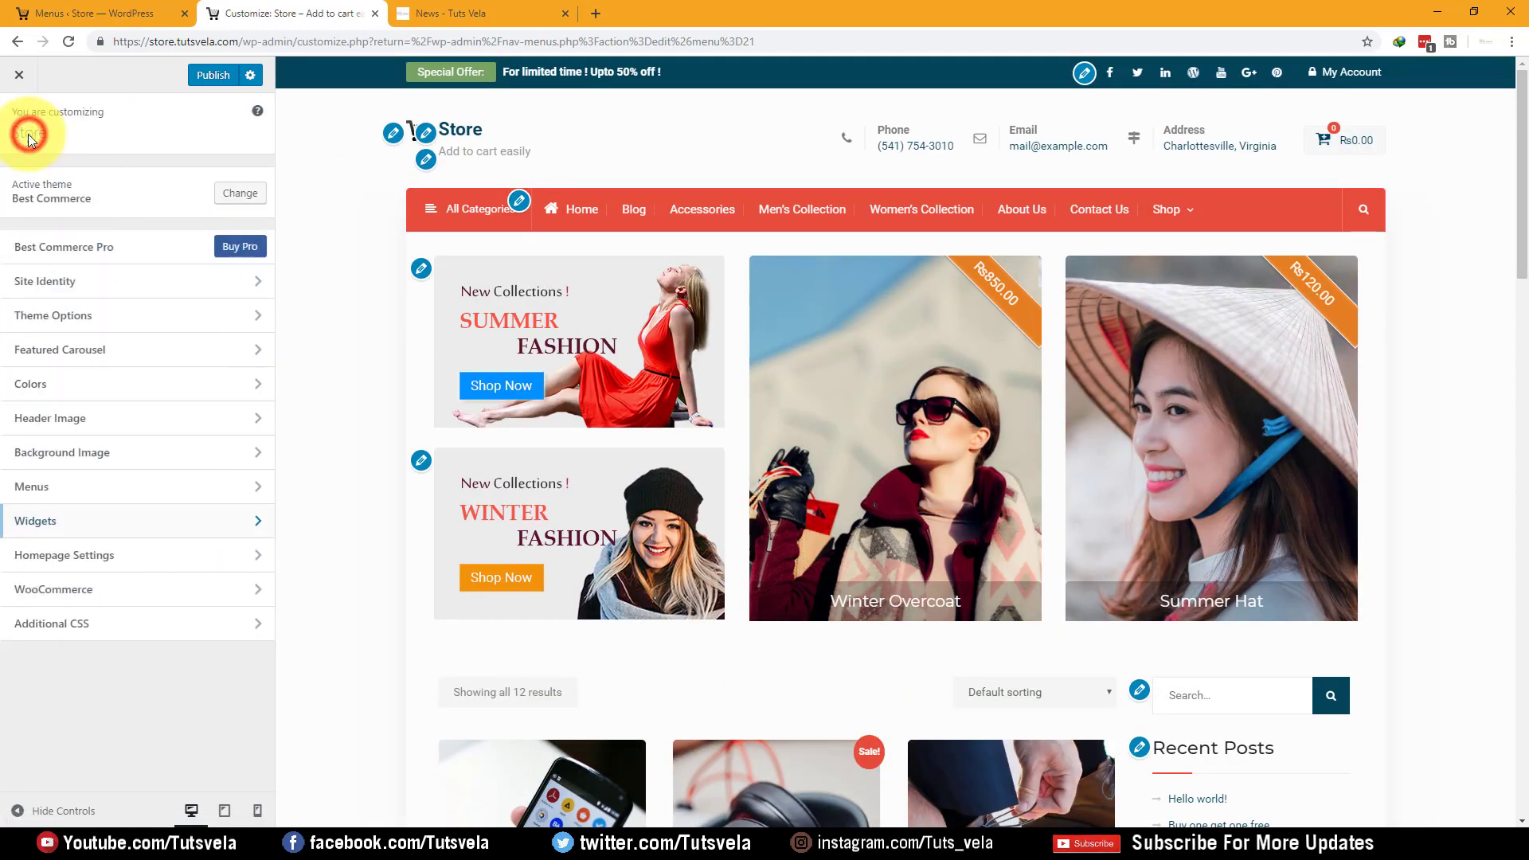
click(183, 564)
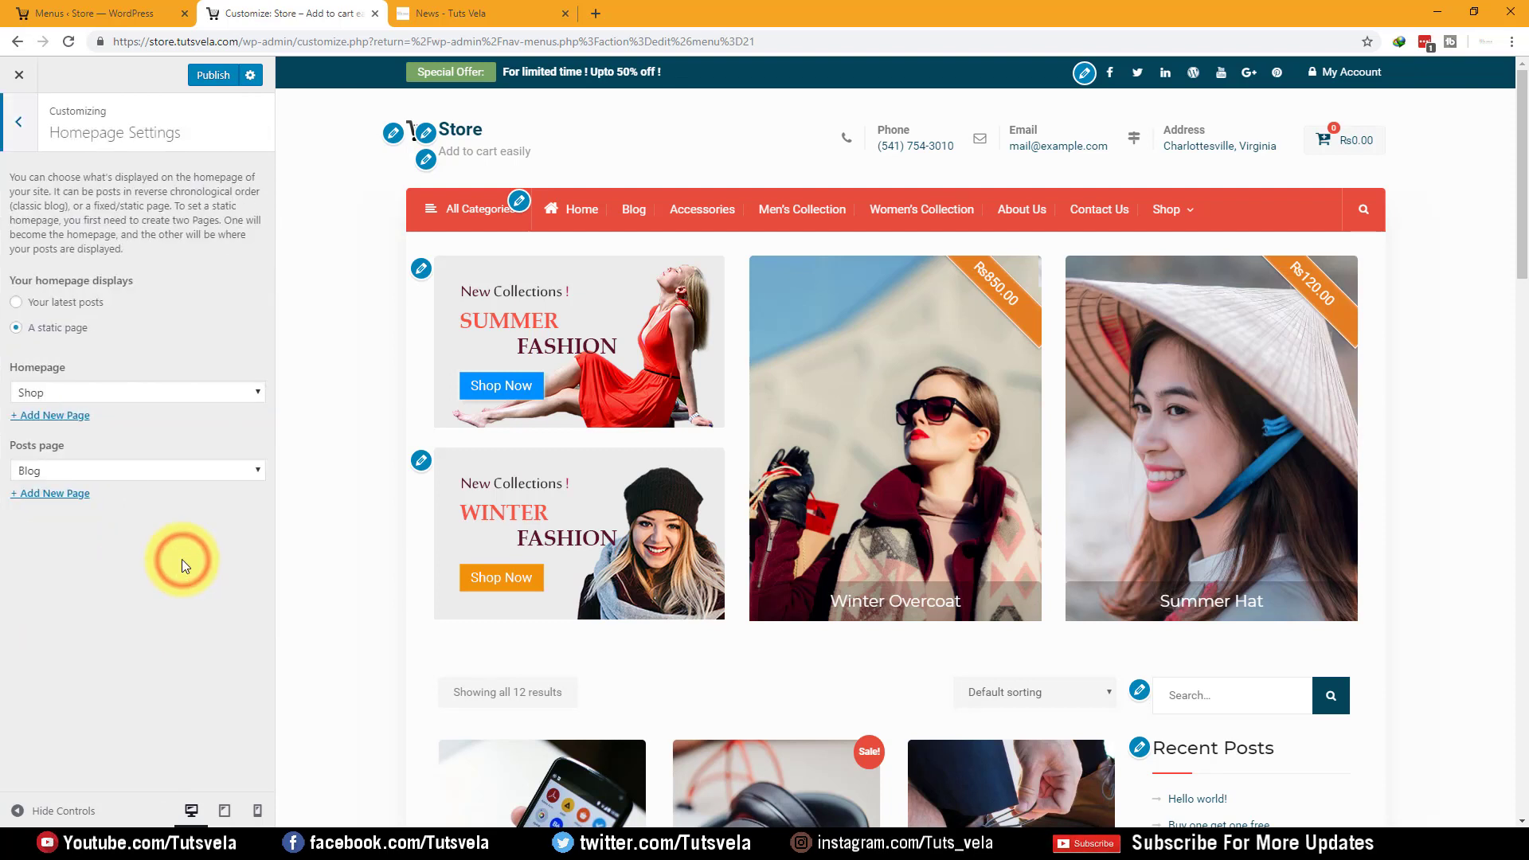
drag(3, 372, 133, 369)
click(133, 369)
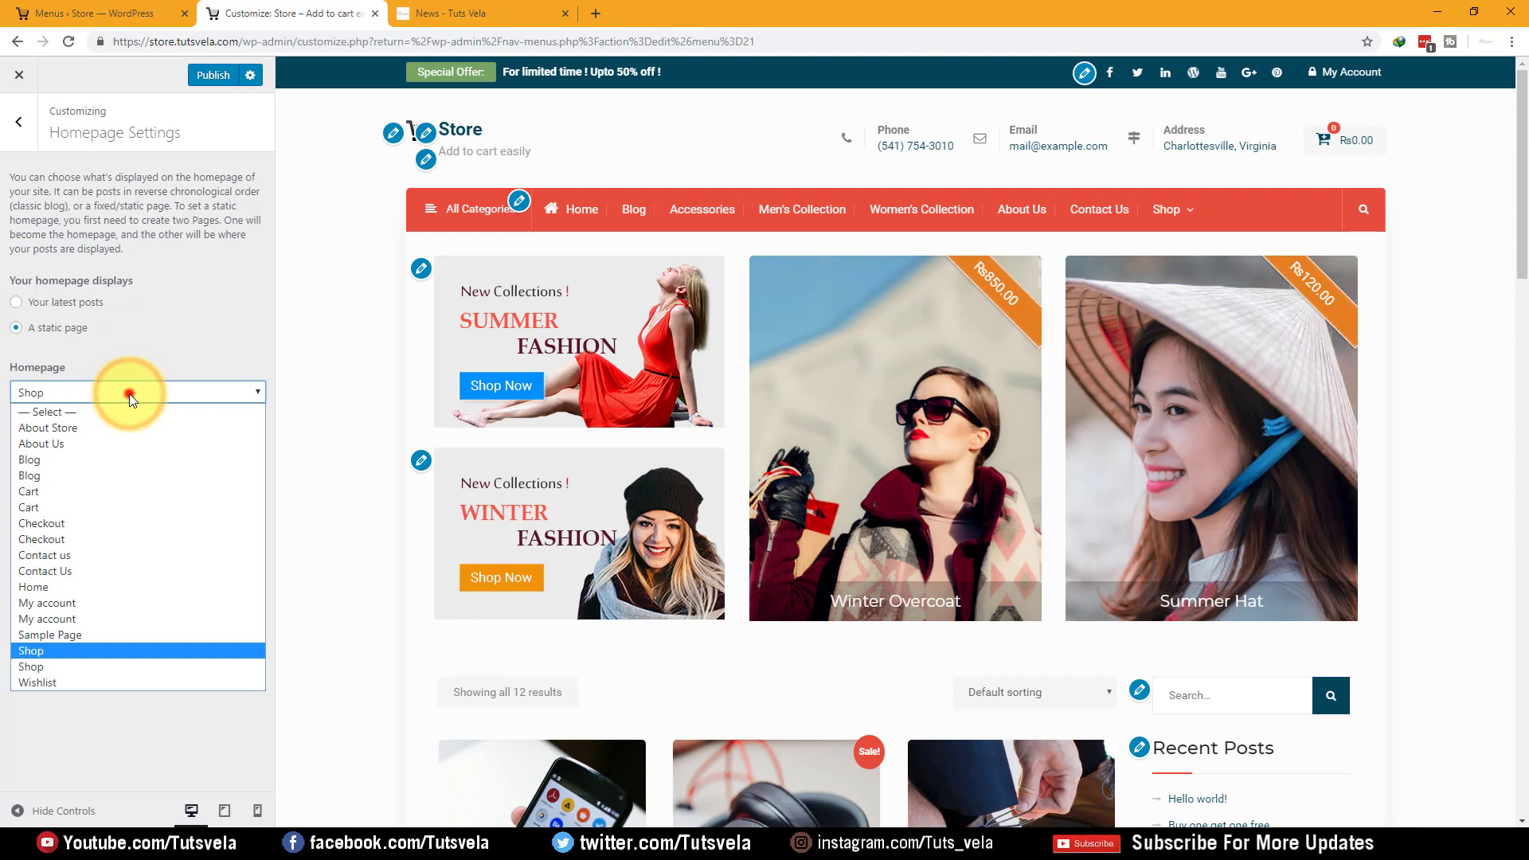
click(129, 394)
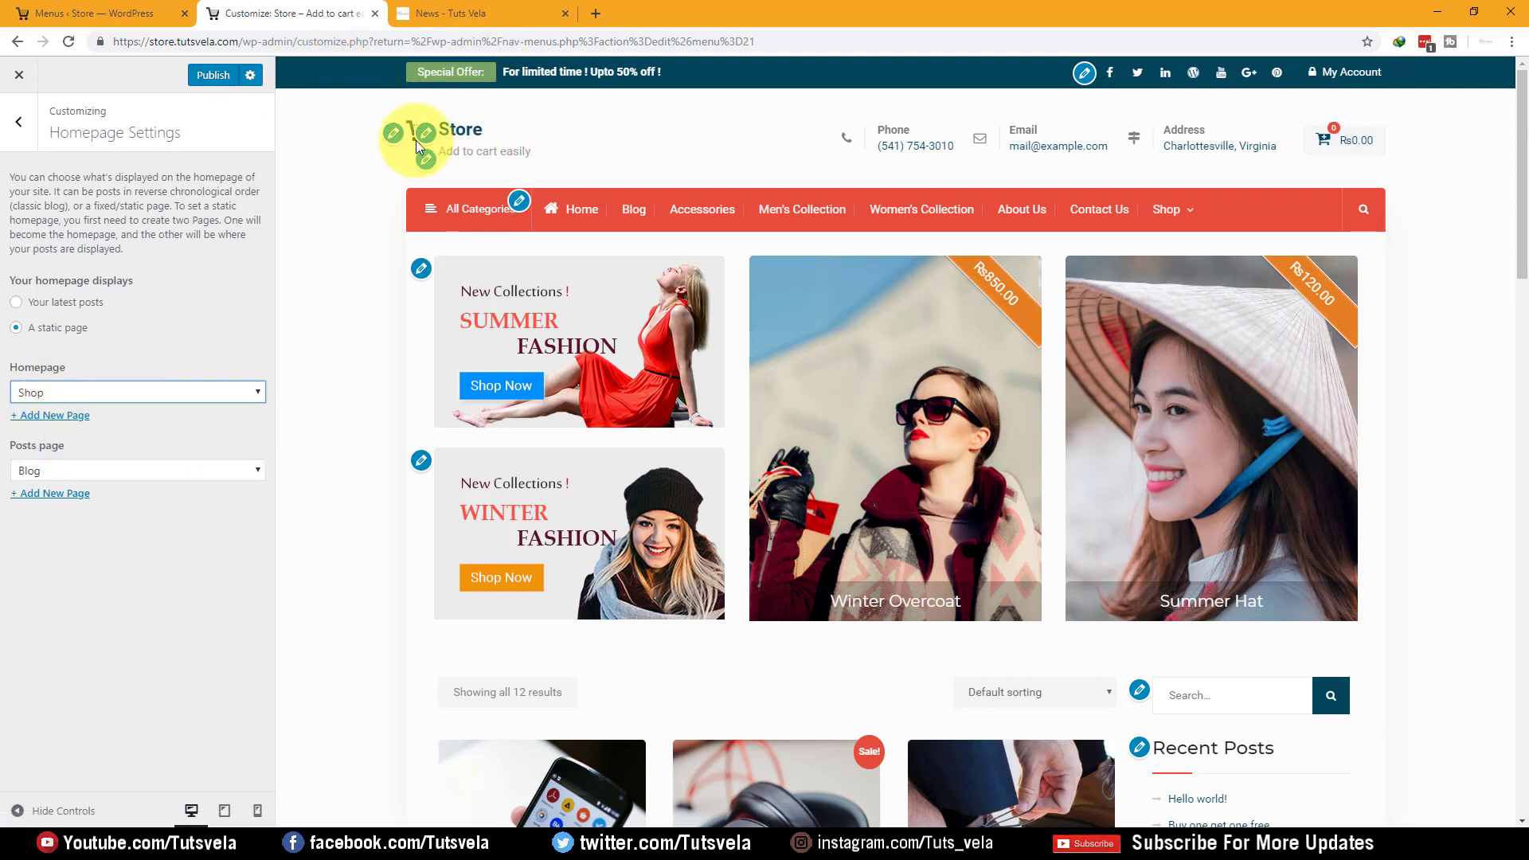
click(145, 395)
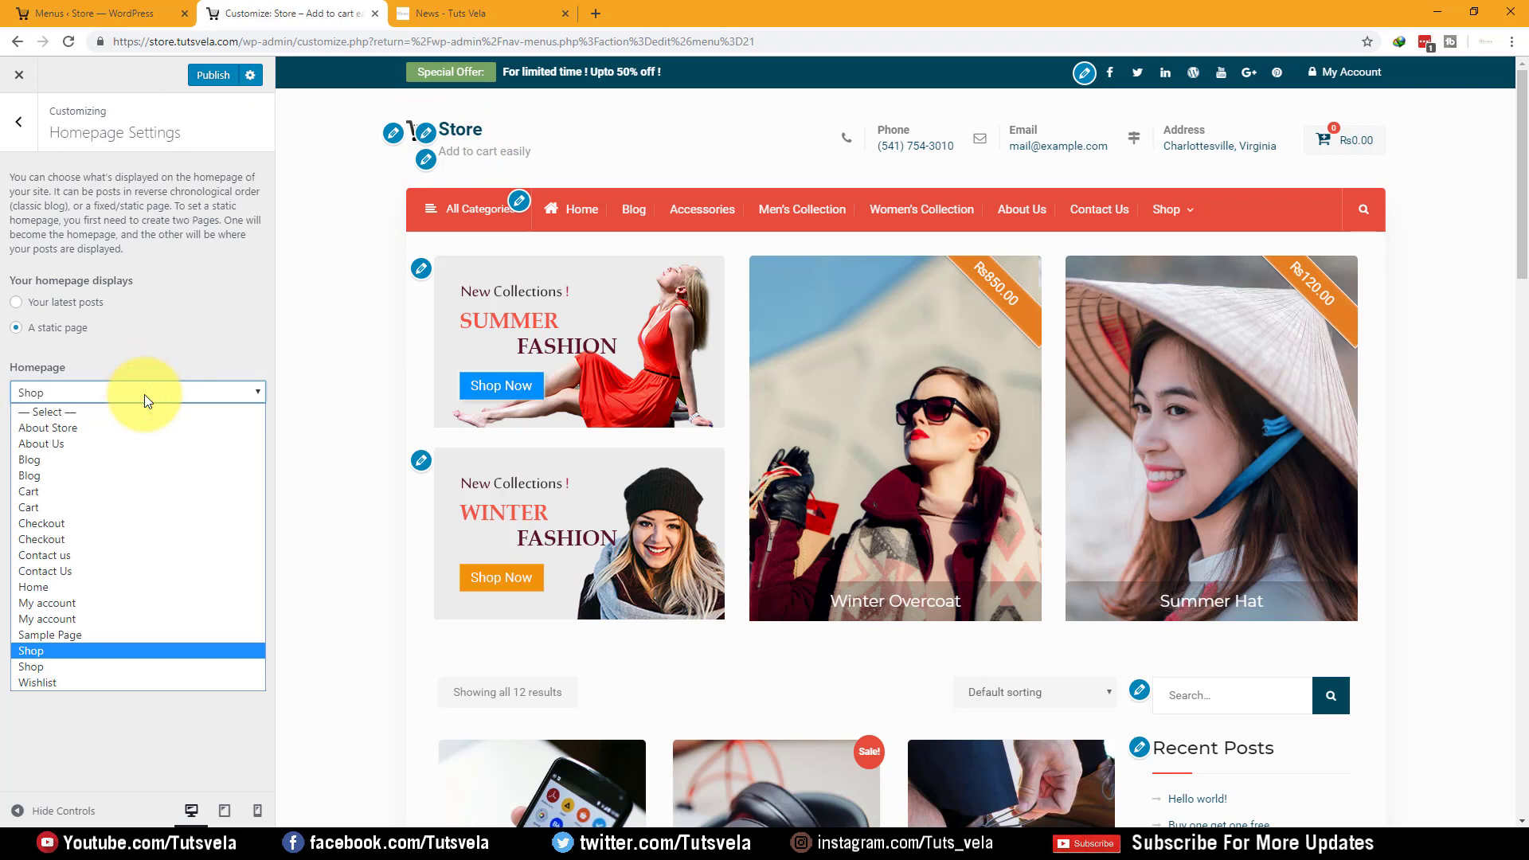
click(144, 394)
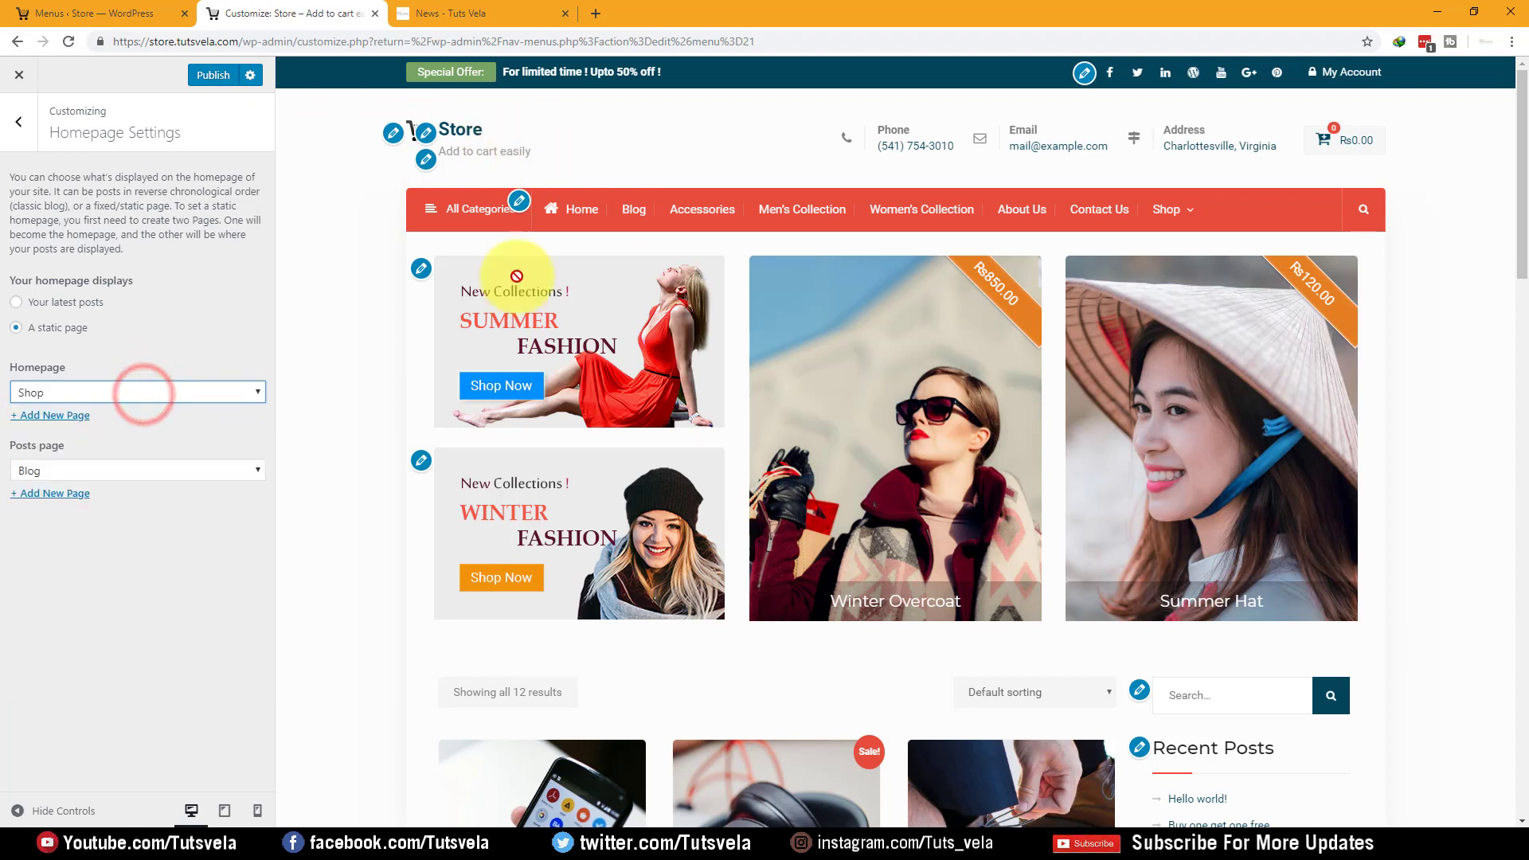
Go to the WooCommerce Store Notice section of the Customizer
click(19, 121)
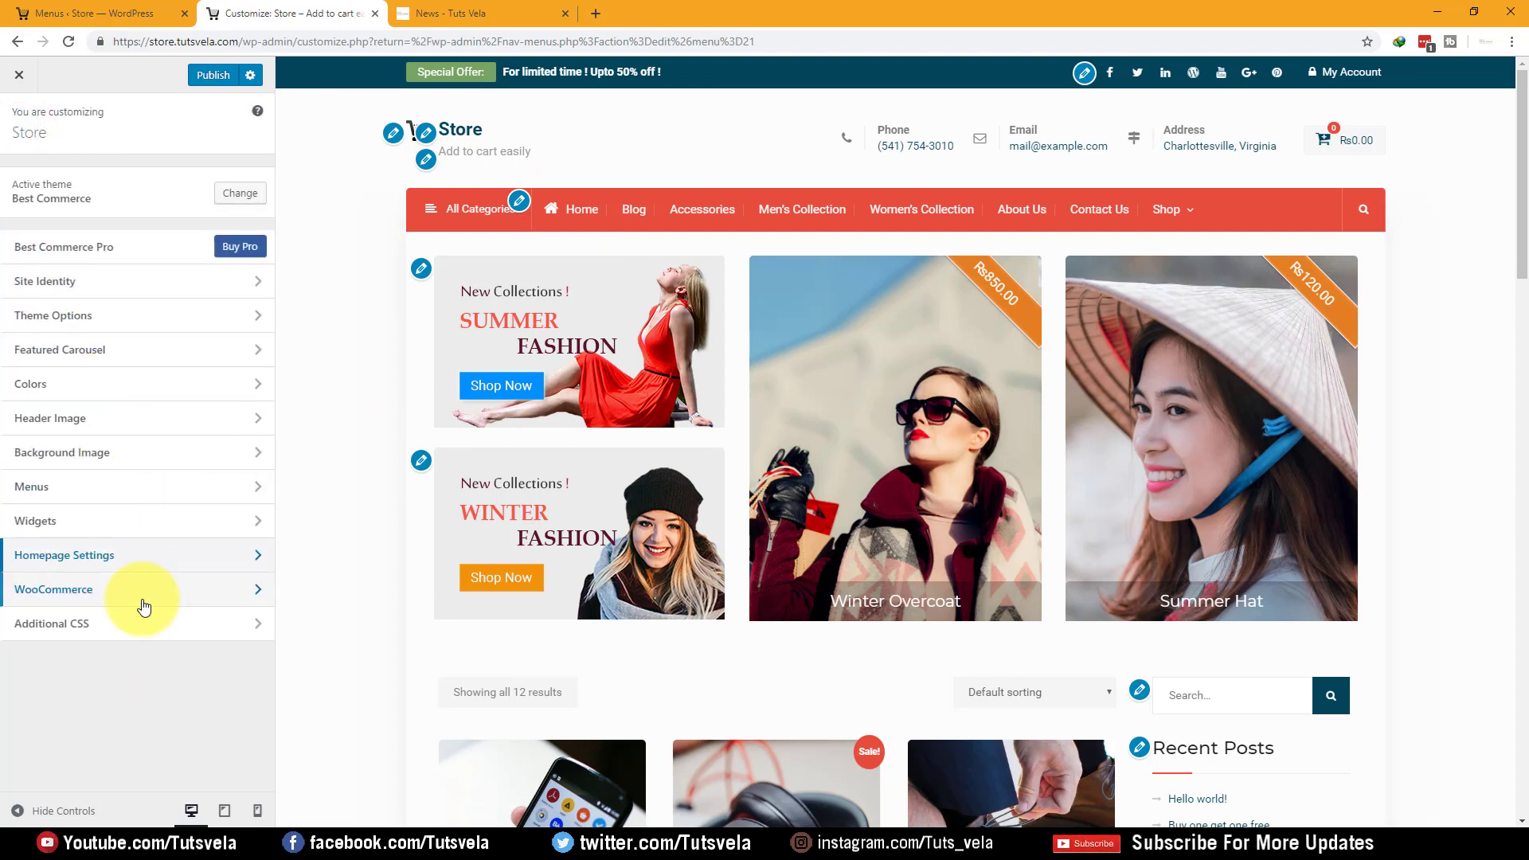
click(143, 605)
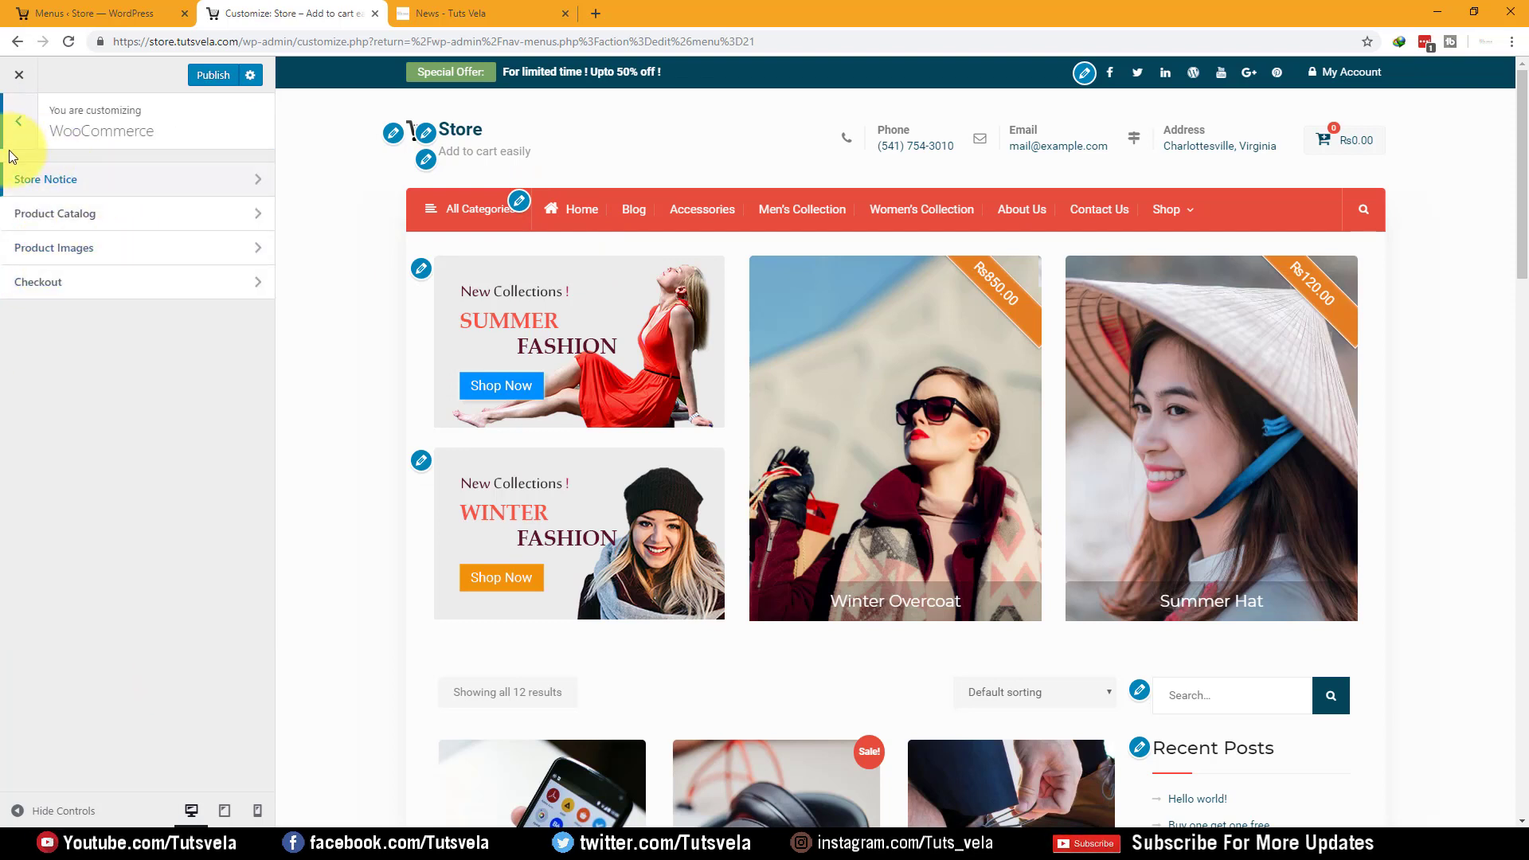
click(57, 173)
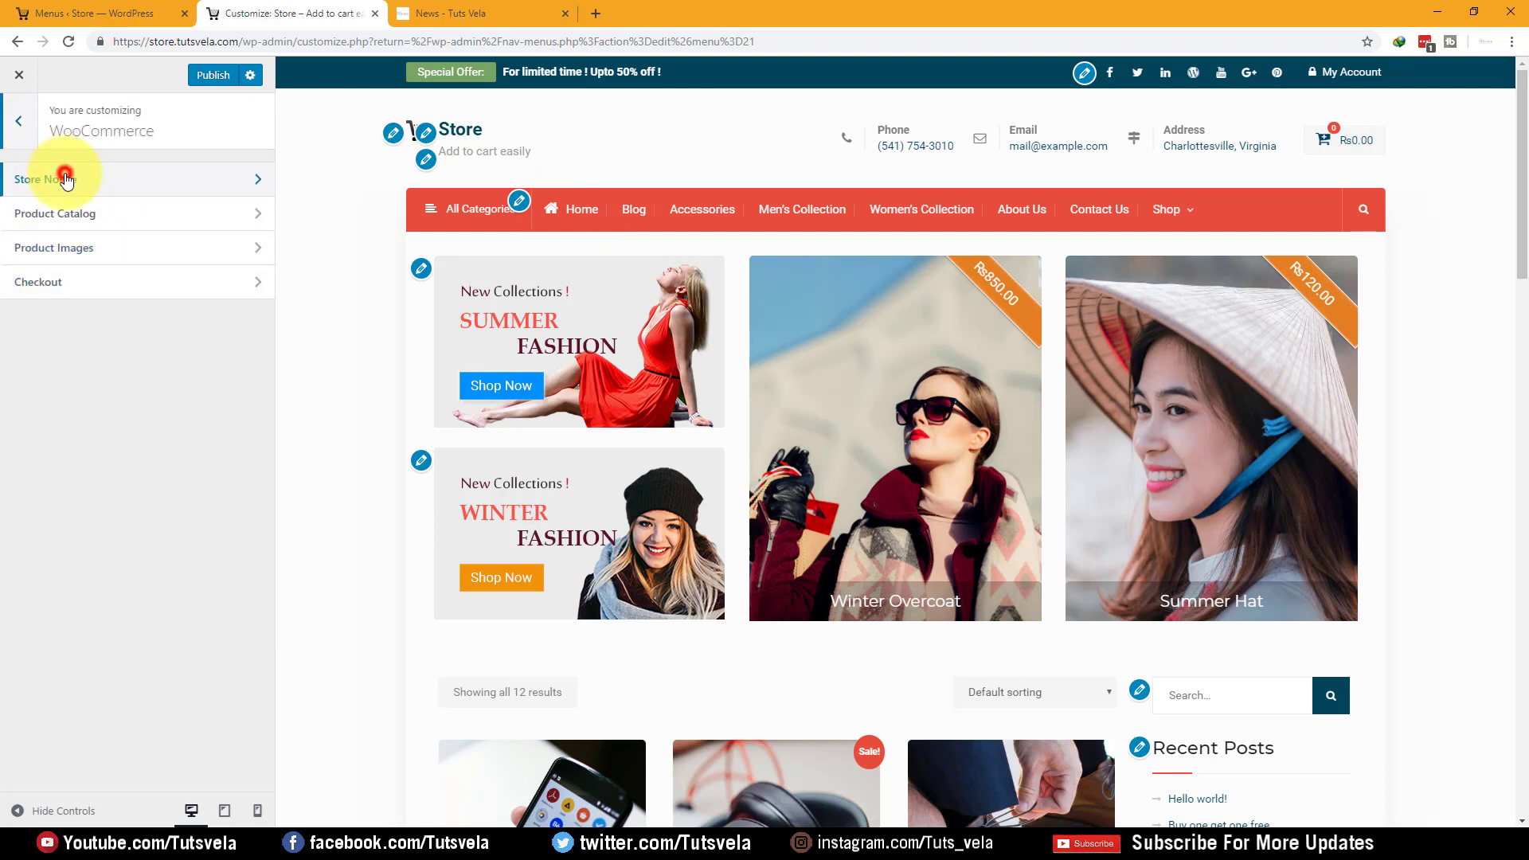
Look over the Header Image and Colors settings, including the background colour picker, without changing them
click(30, 143)
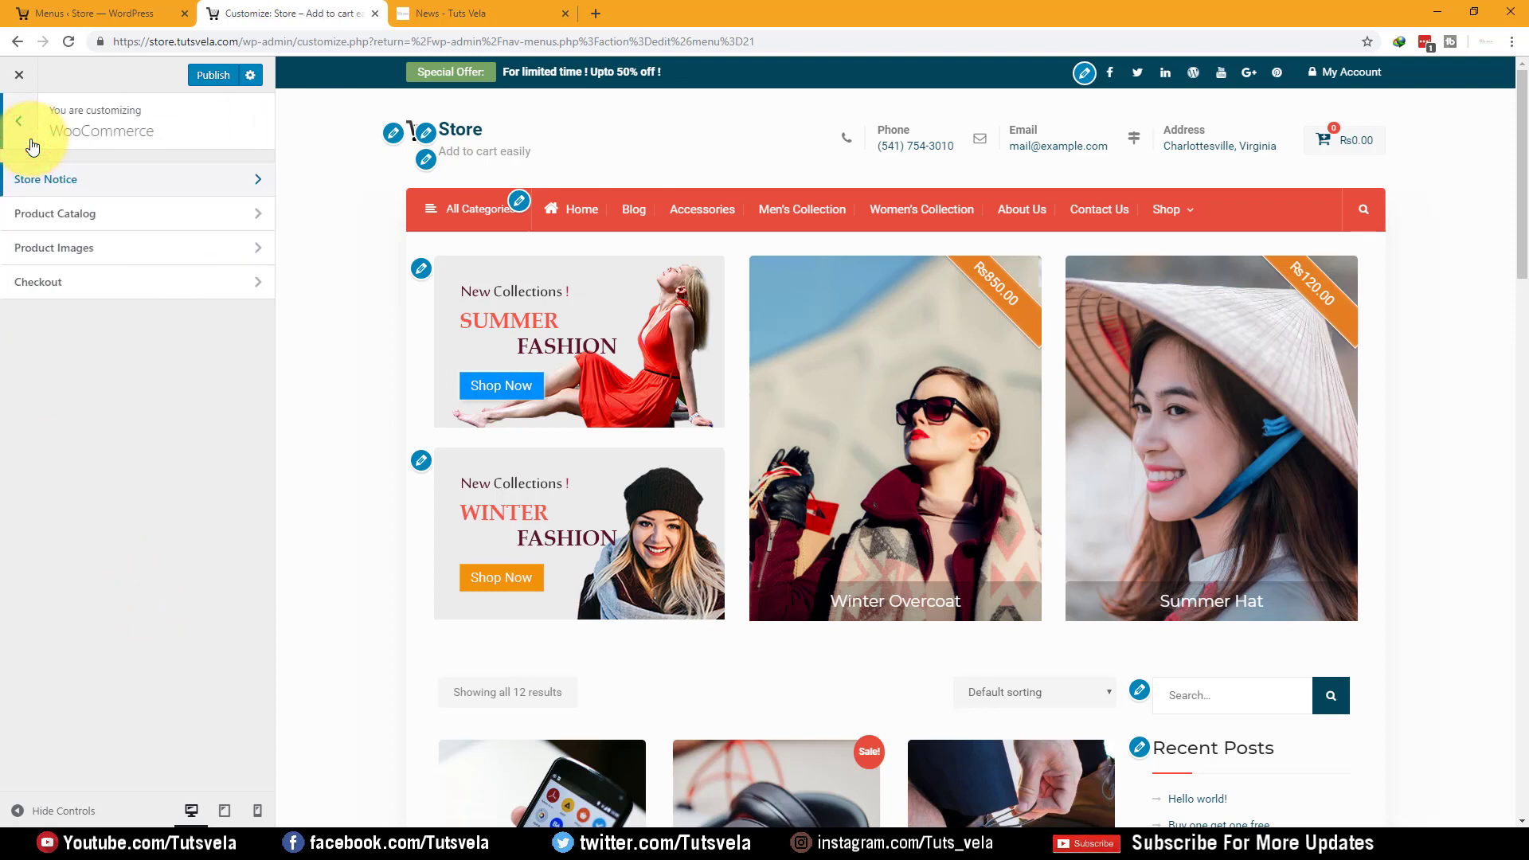
click(30, 143)
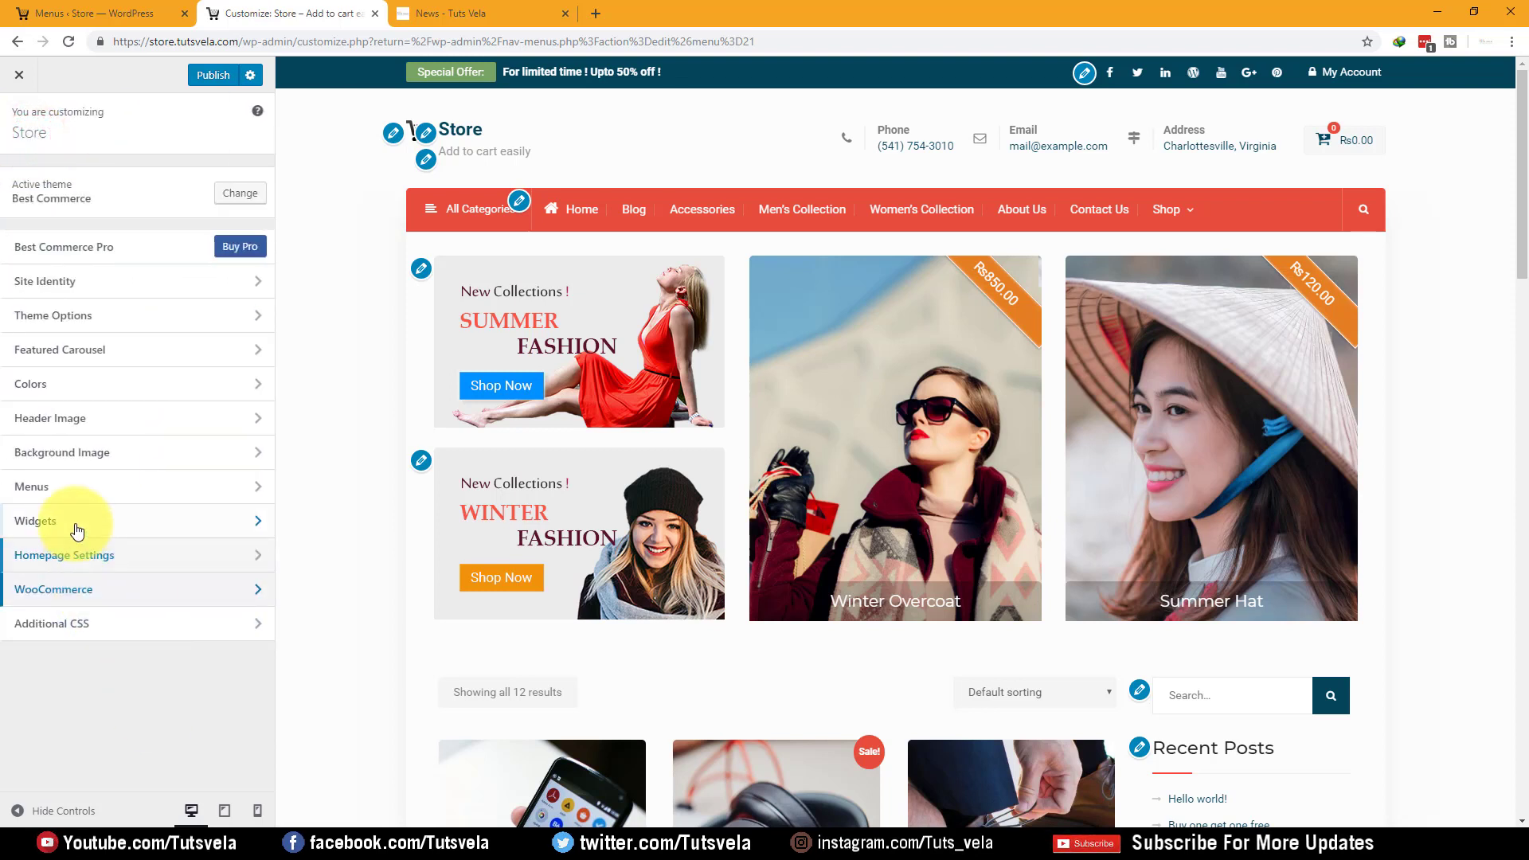
click(88, 419)
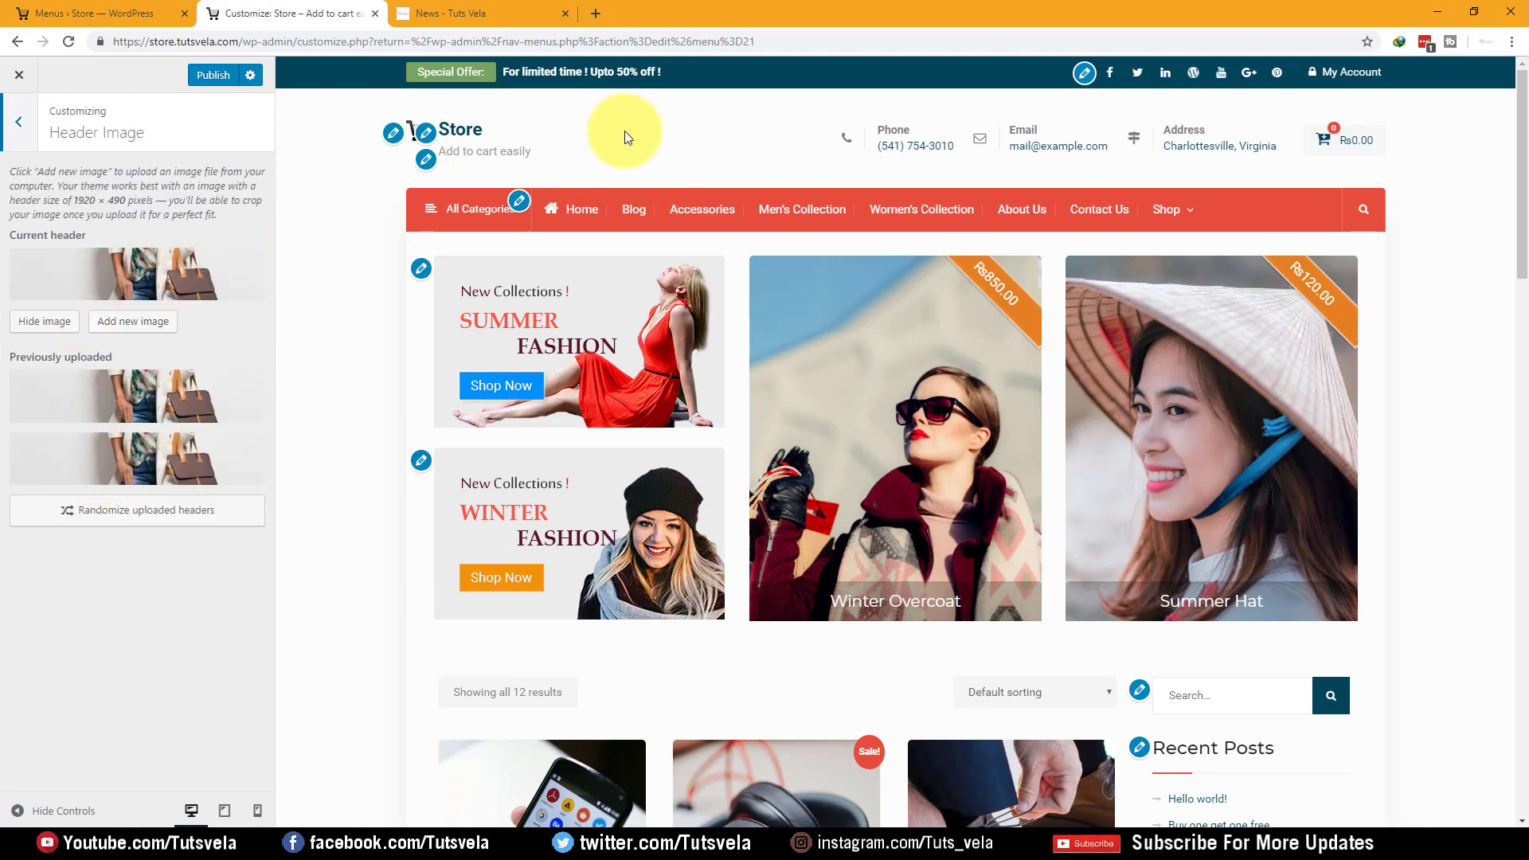
click(14, 137)
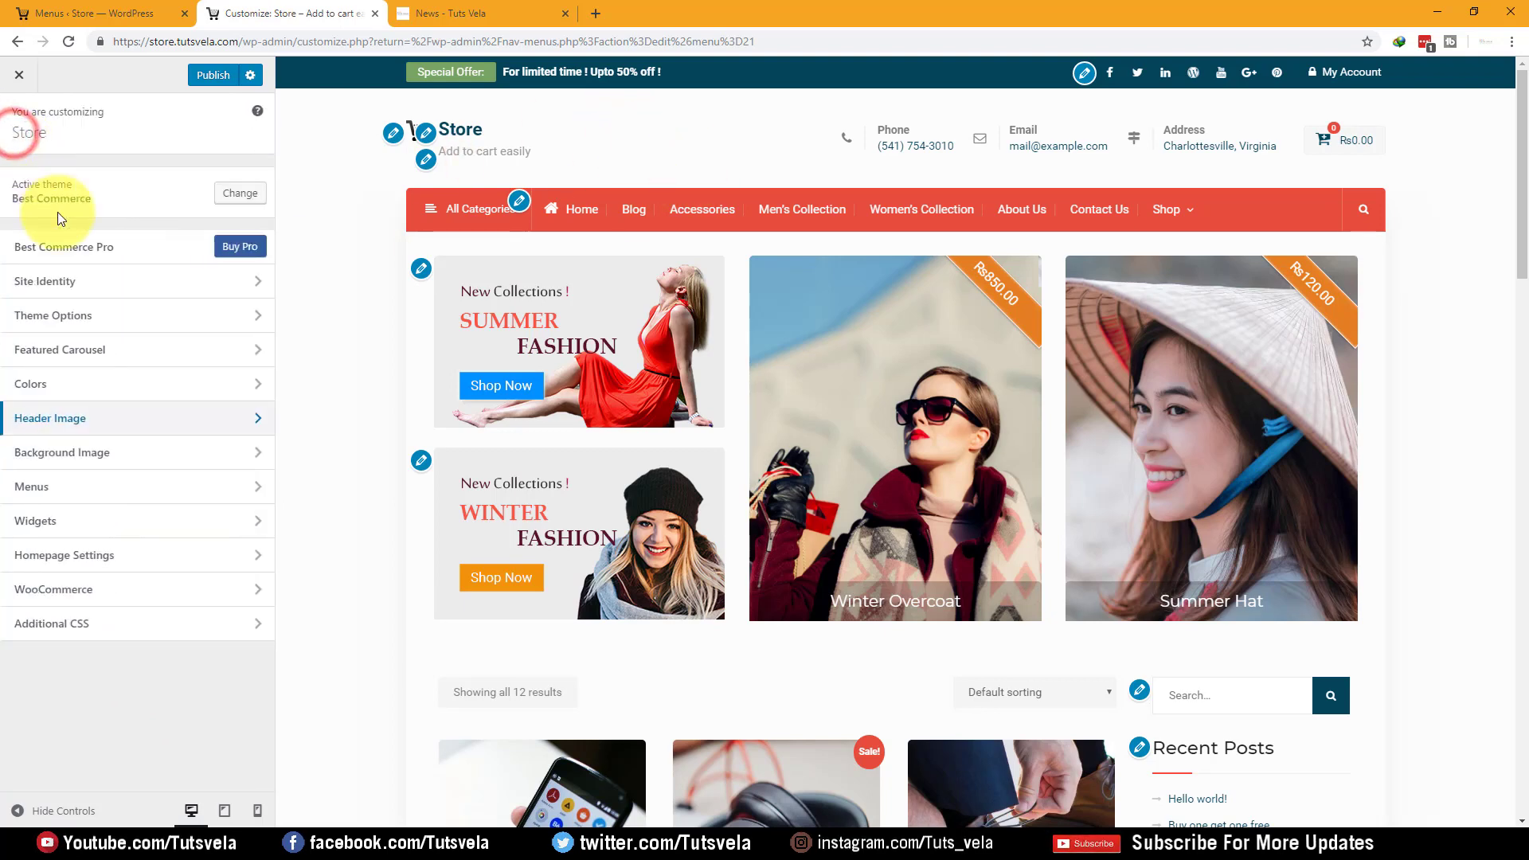
click(104, 375)
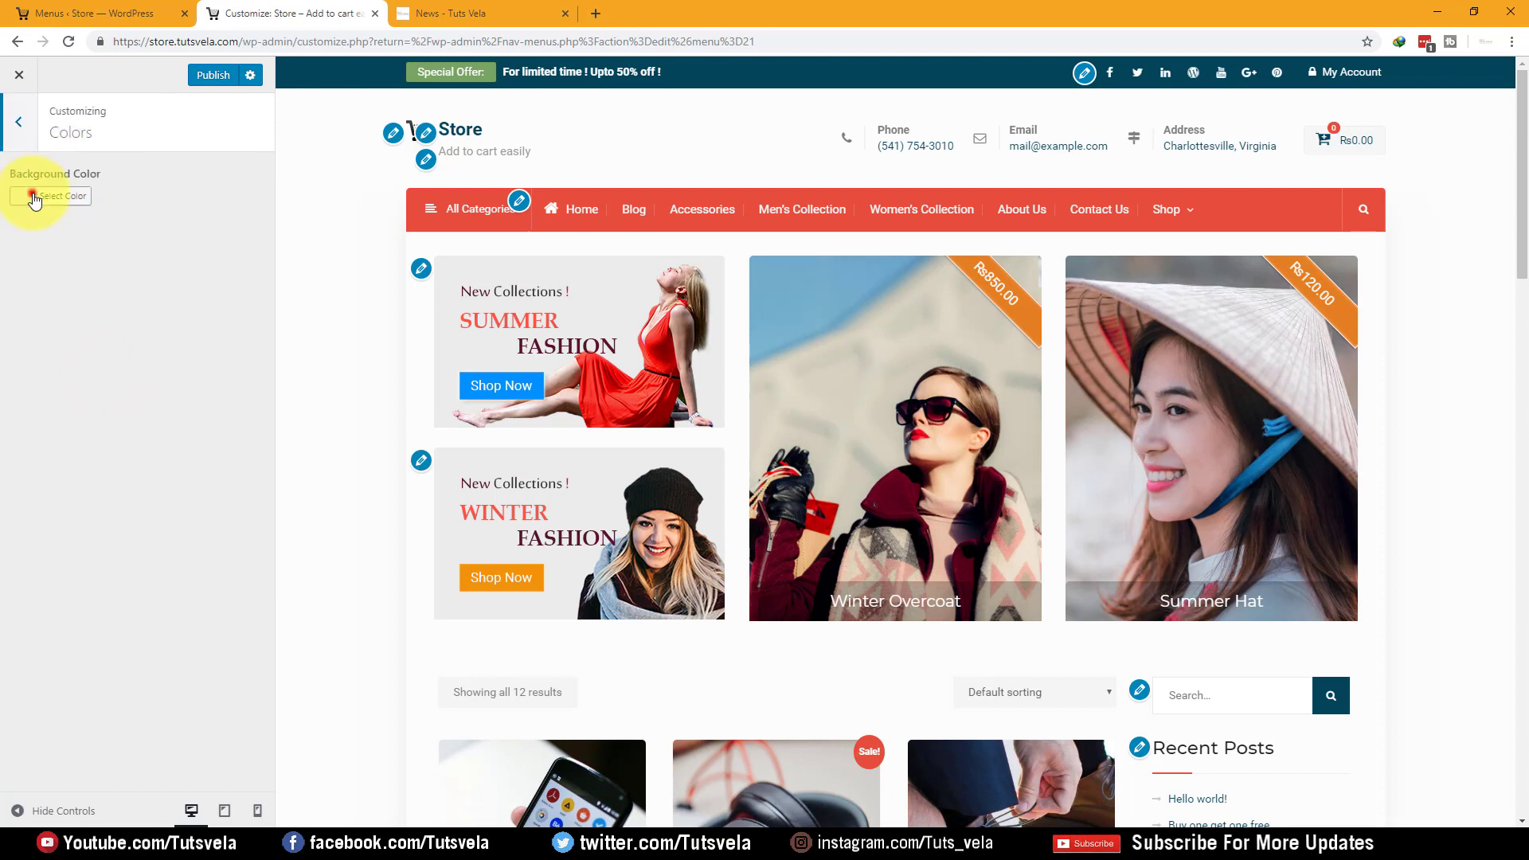
click(26, 195)
click(31, 195)
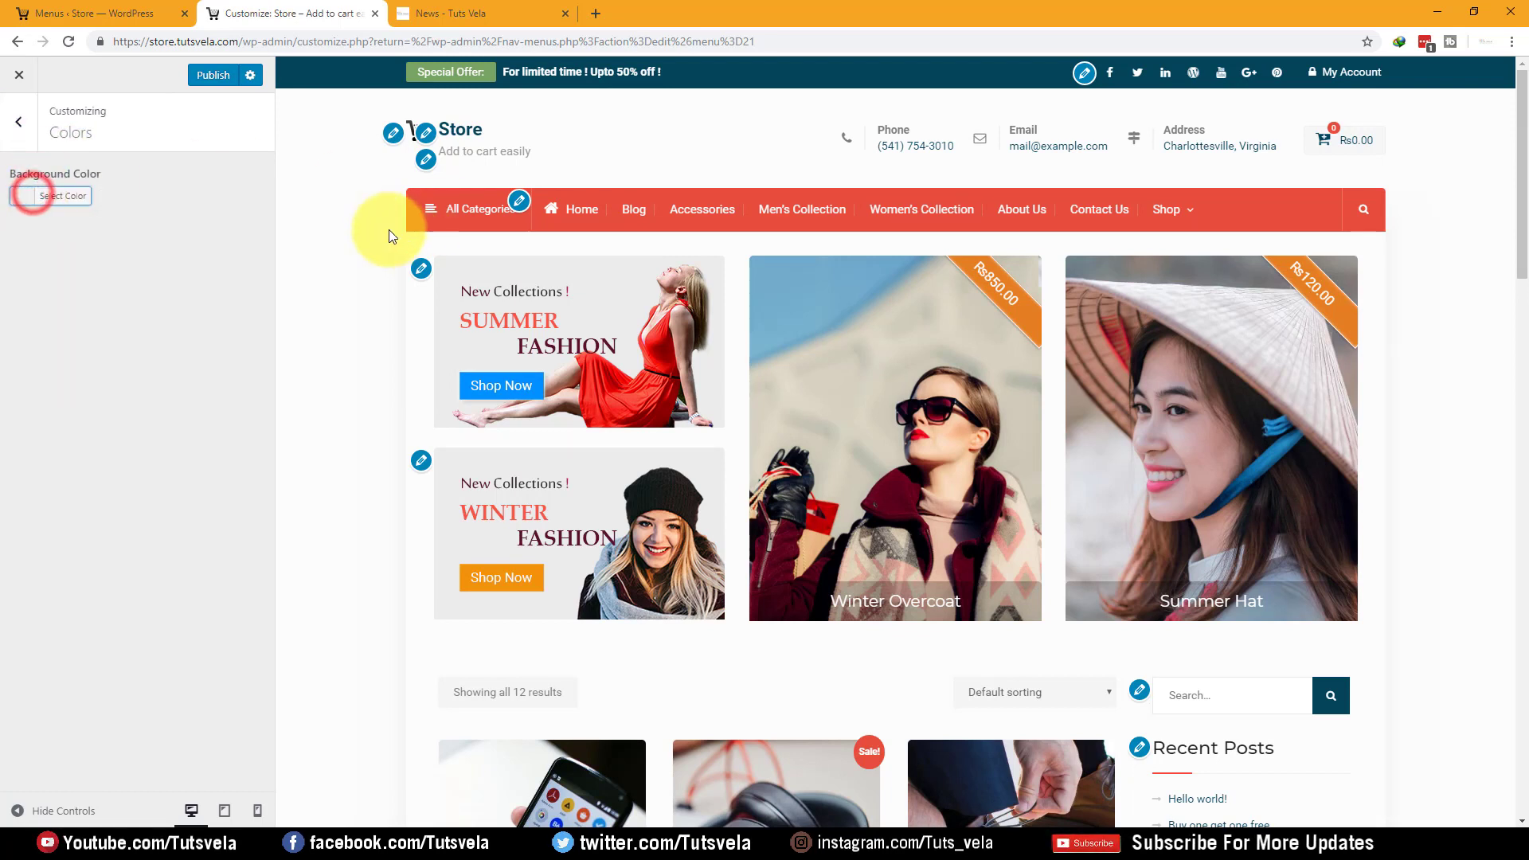
click(18, 121)
Try Accessories, Men's Collection and Women's Collection for the Featured Carousel, then reset to — Select —
click(161, 357)
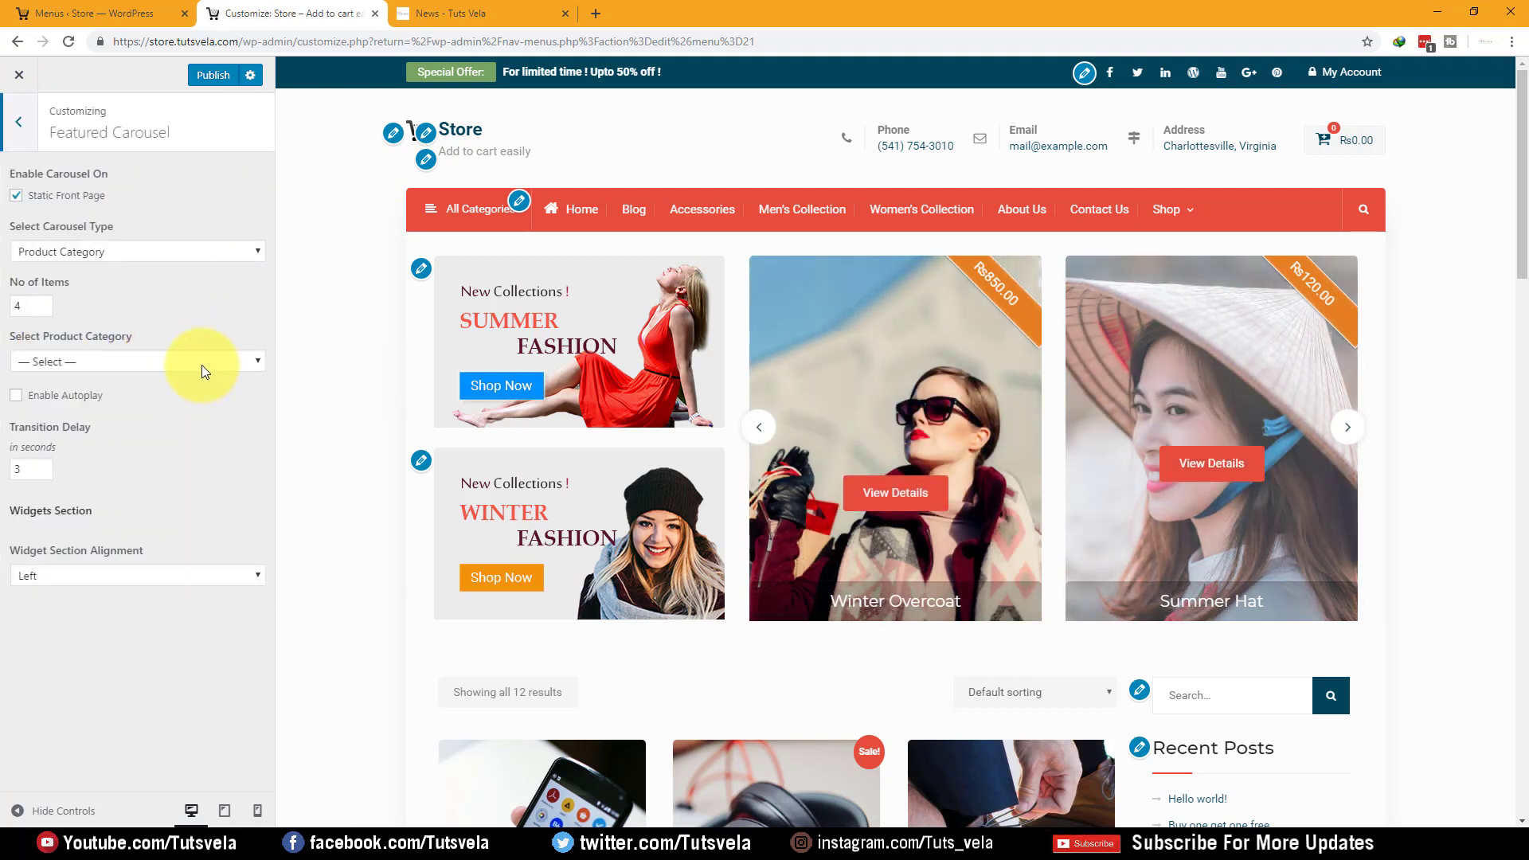
click(203, 363)
click(179, 396)
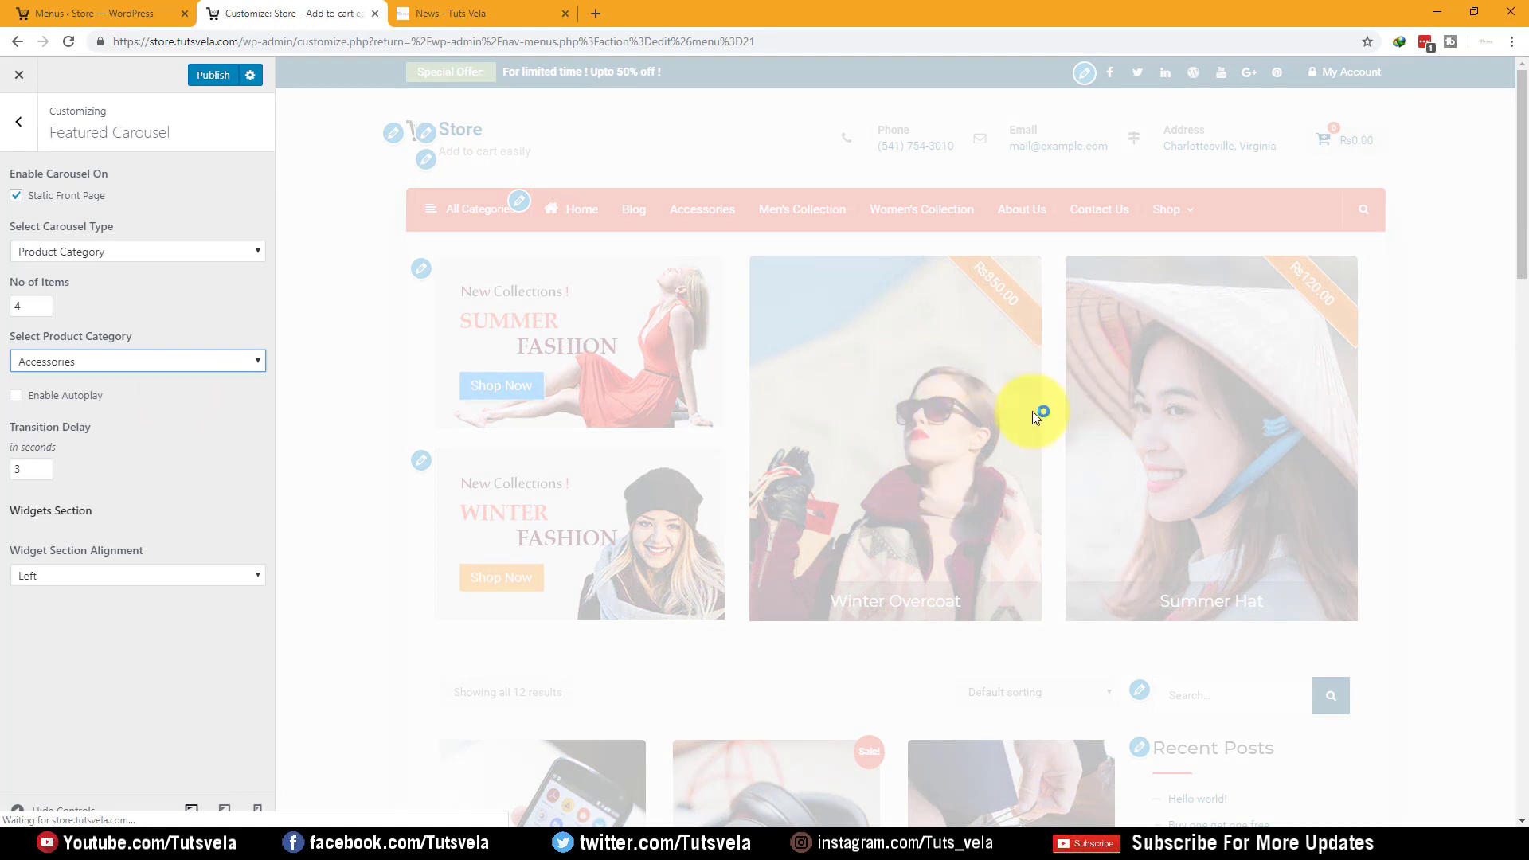
click(157, 365)
click(140, 410)
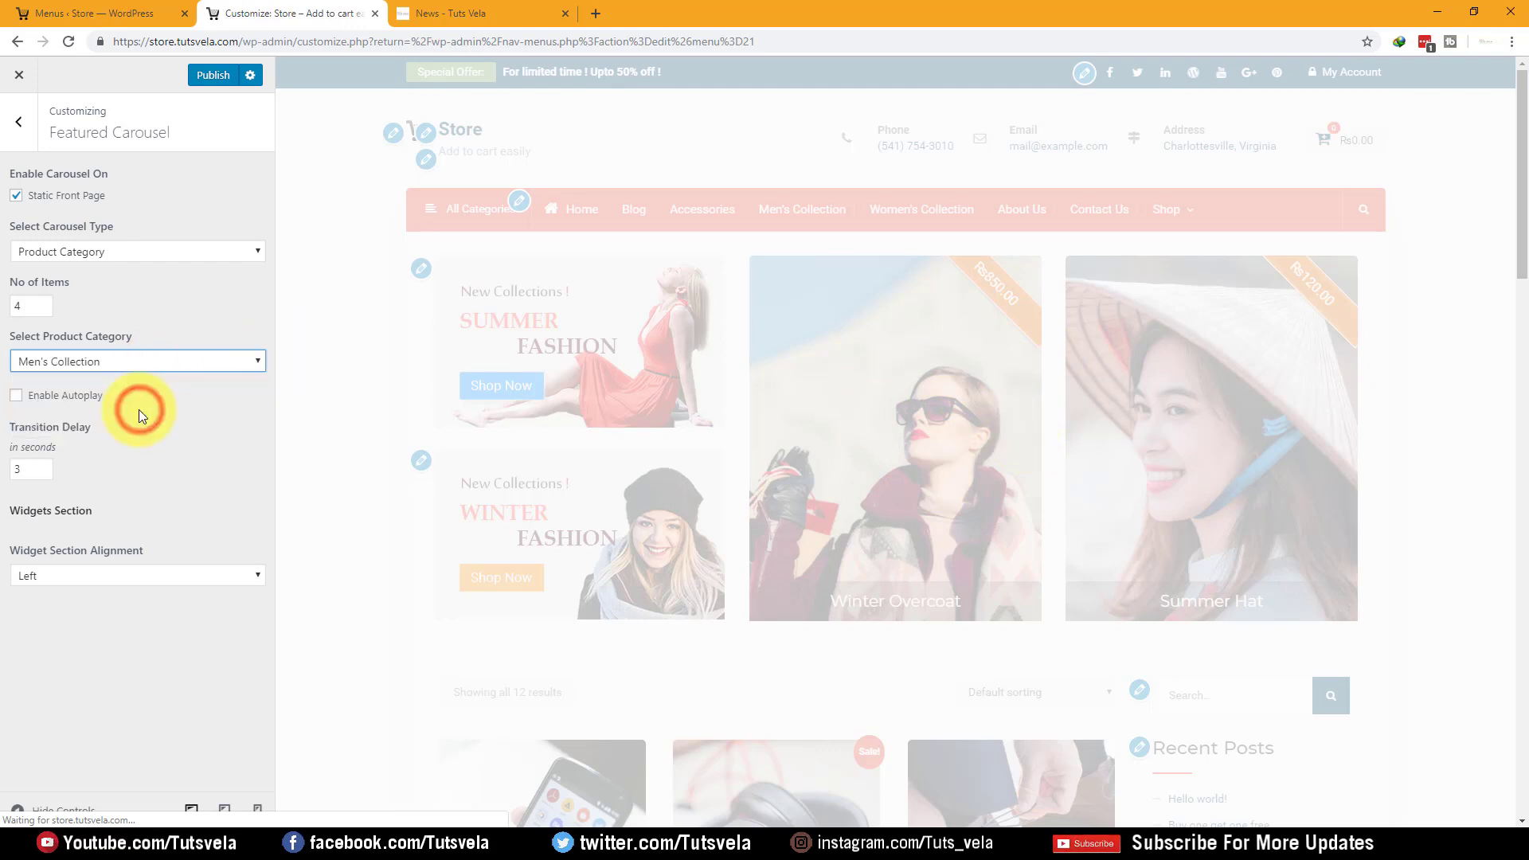
scroll(714, 309, down, 9)
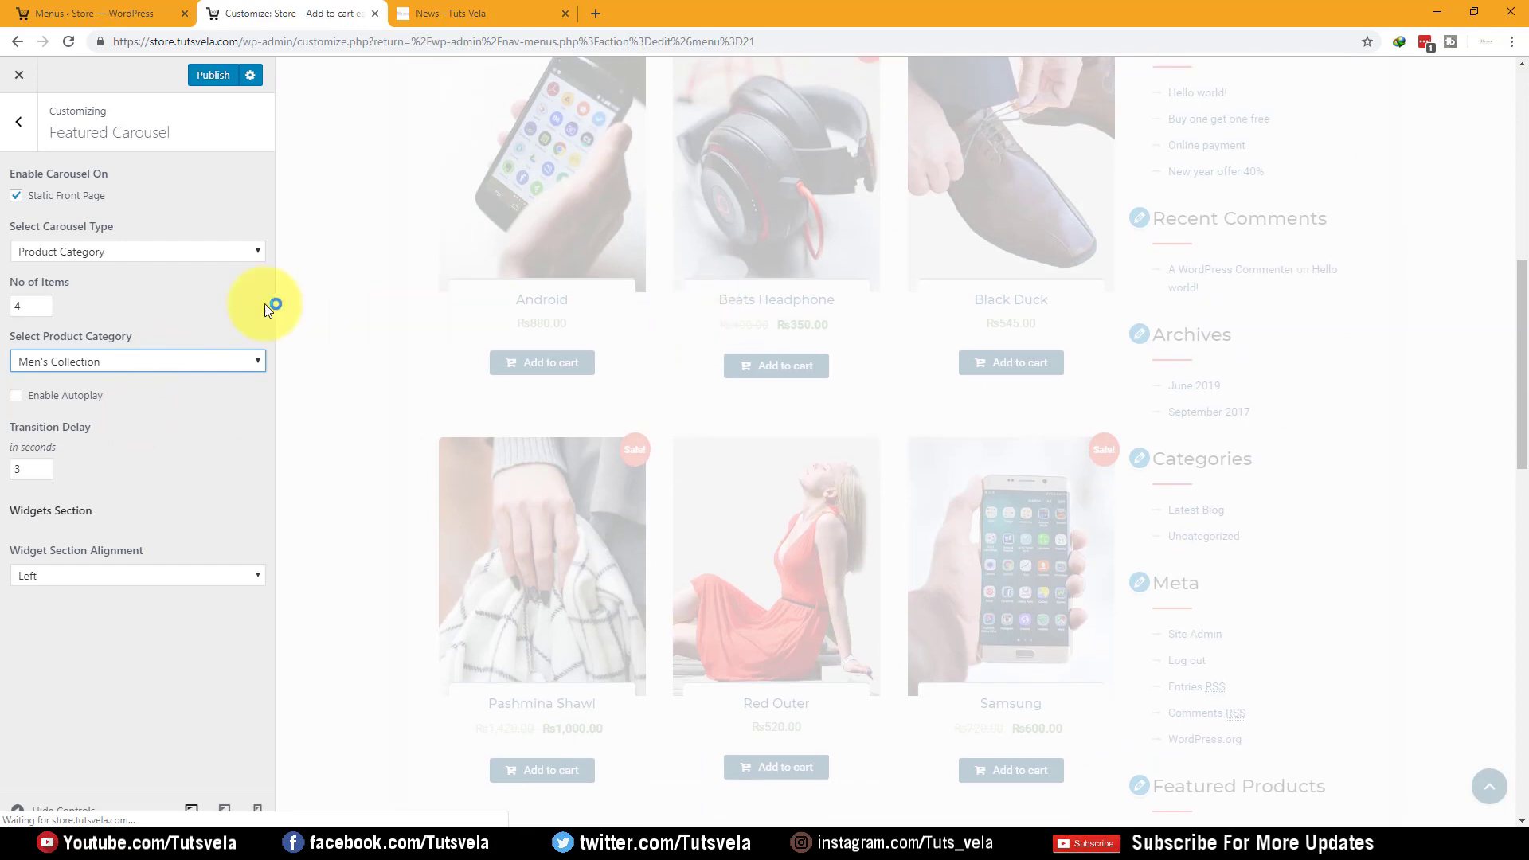
click(85, 360)
click(77, 427)
click(88, 363)
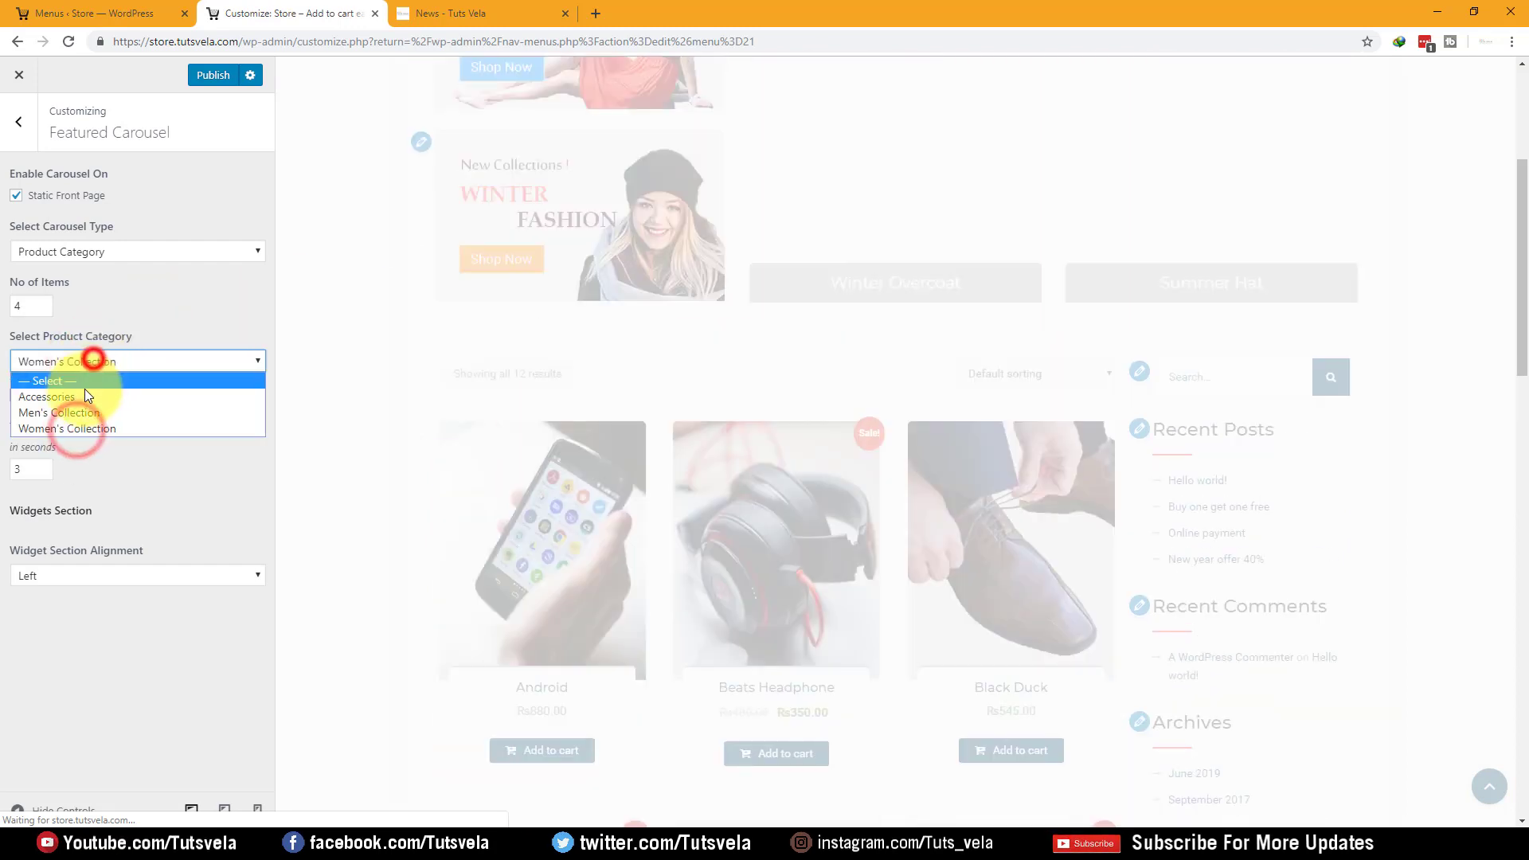
click(79, 384)
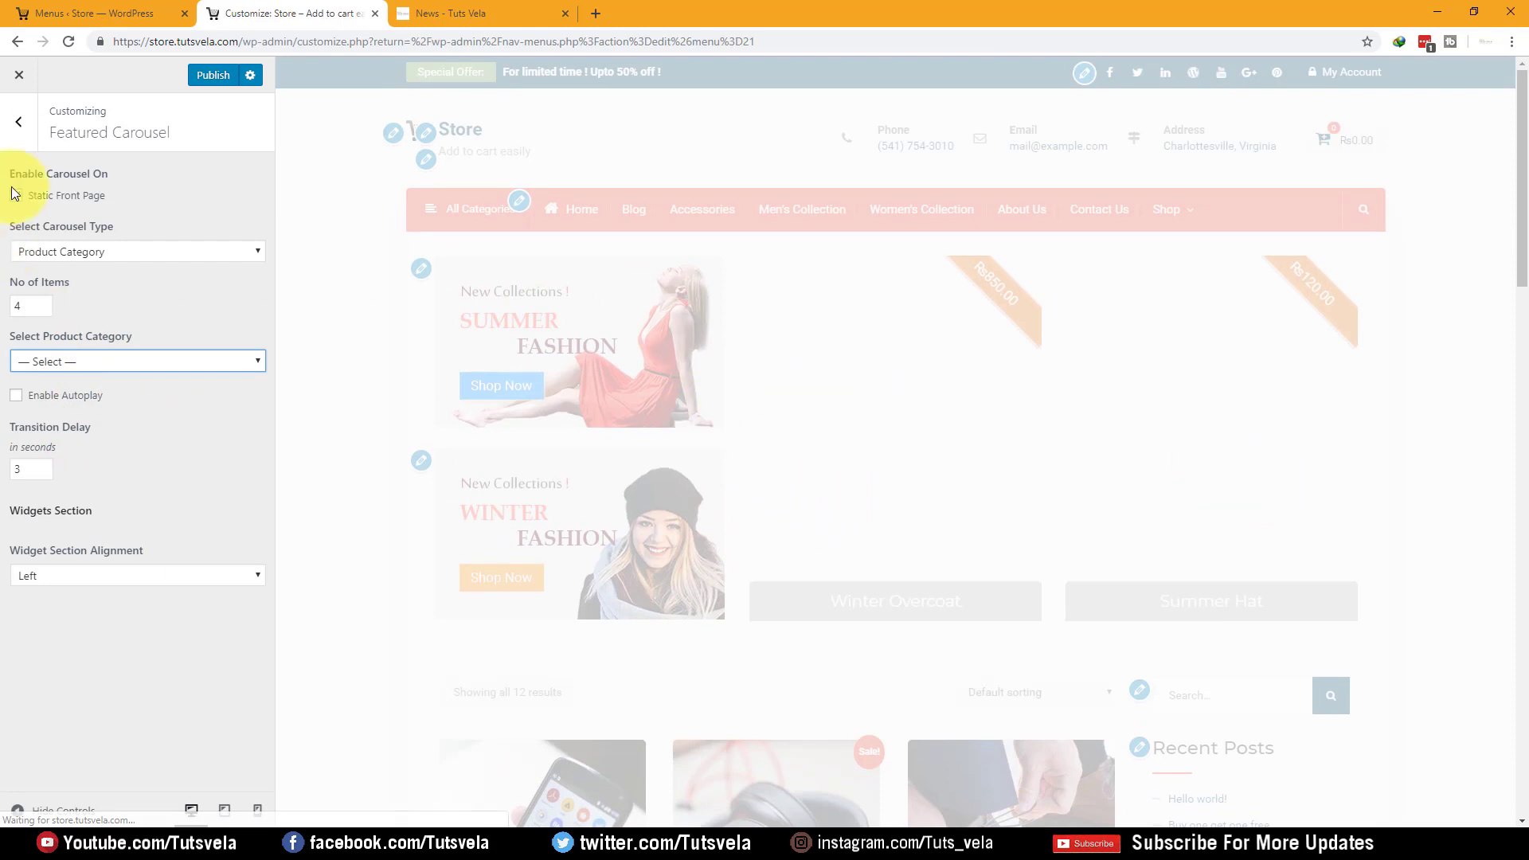
click(17, 121)
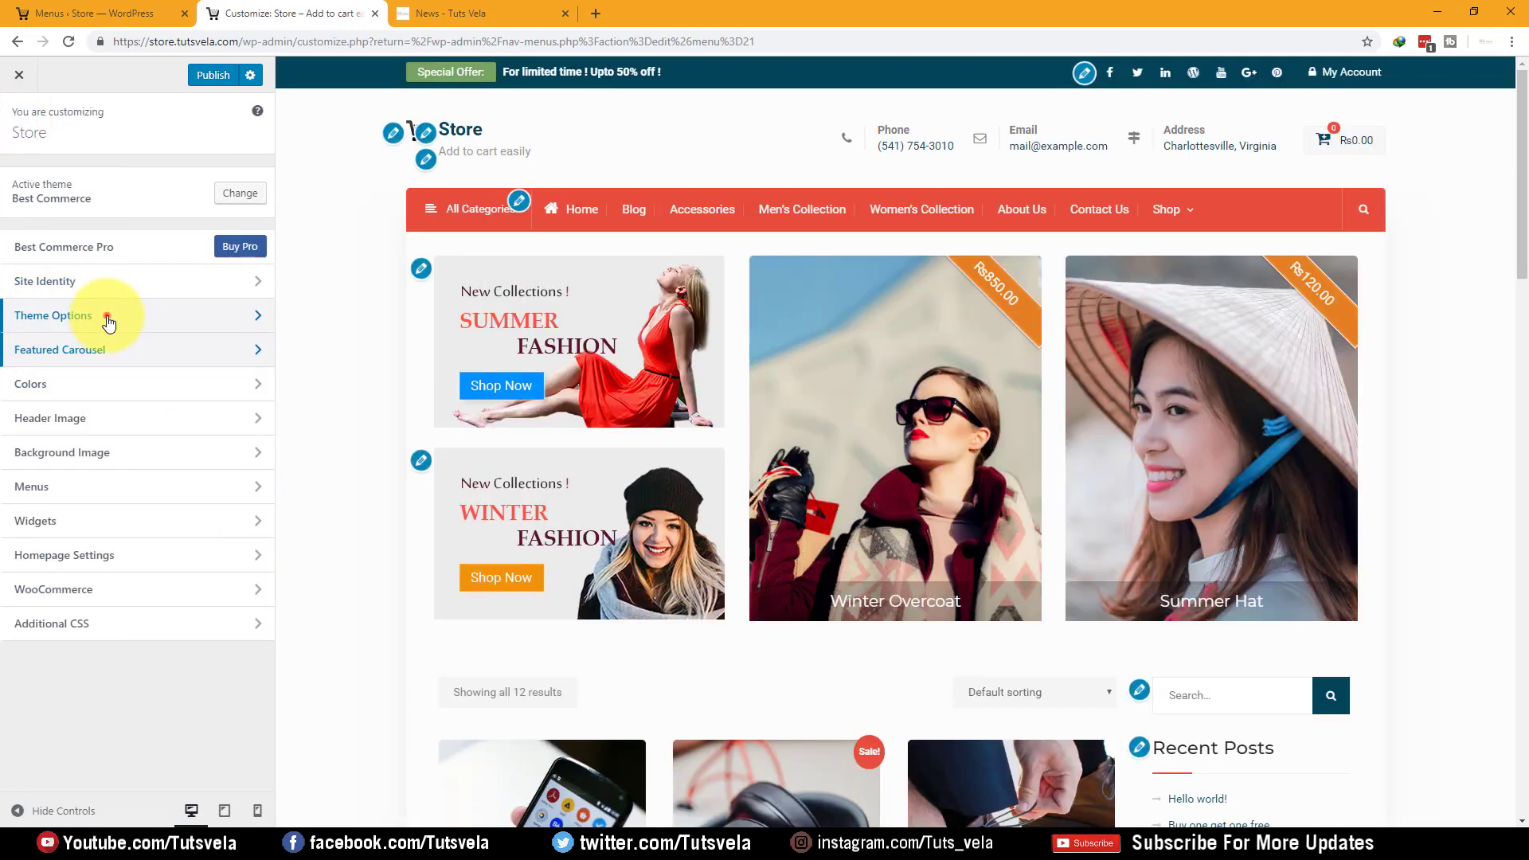
In Theme Options > Header Options, review the offer link and enable Quick Contact
click(108, 317)
click(100, 178)
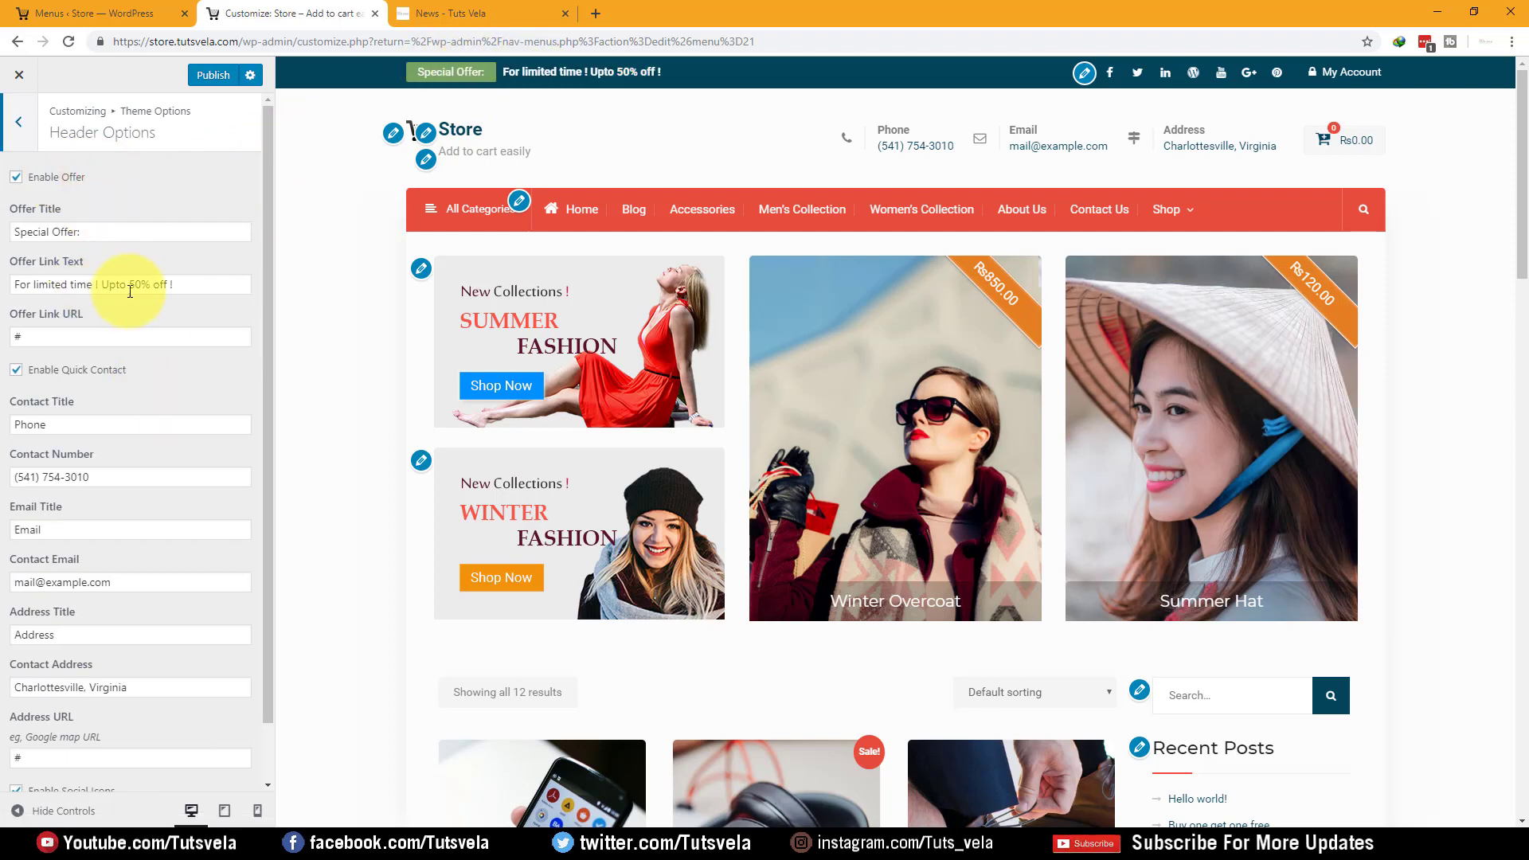
triple_click(184, 290)
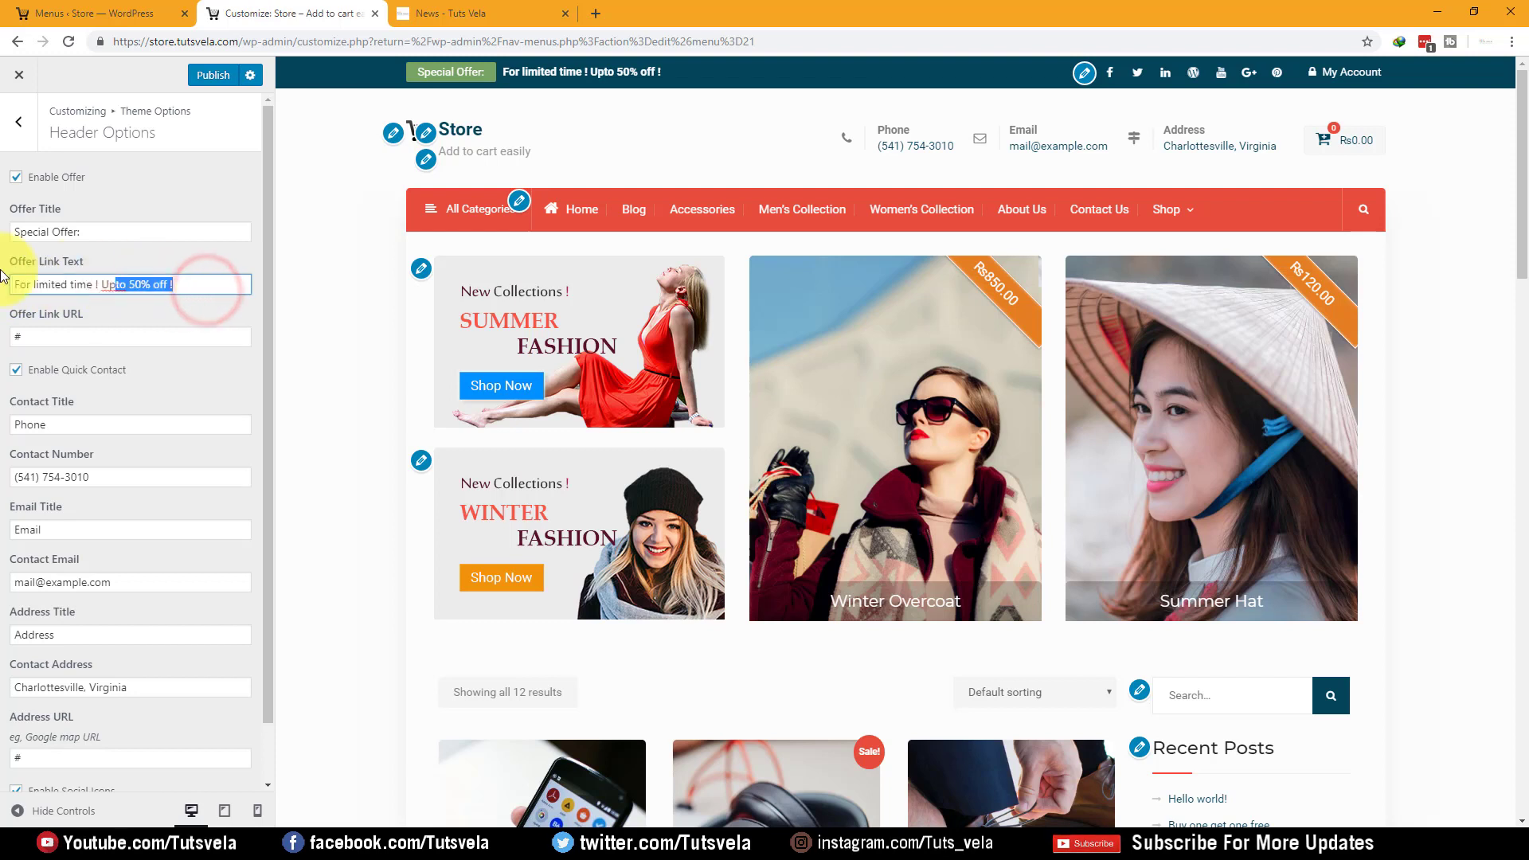
click(205, 287)
drag(106, 333, 2, 339)
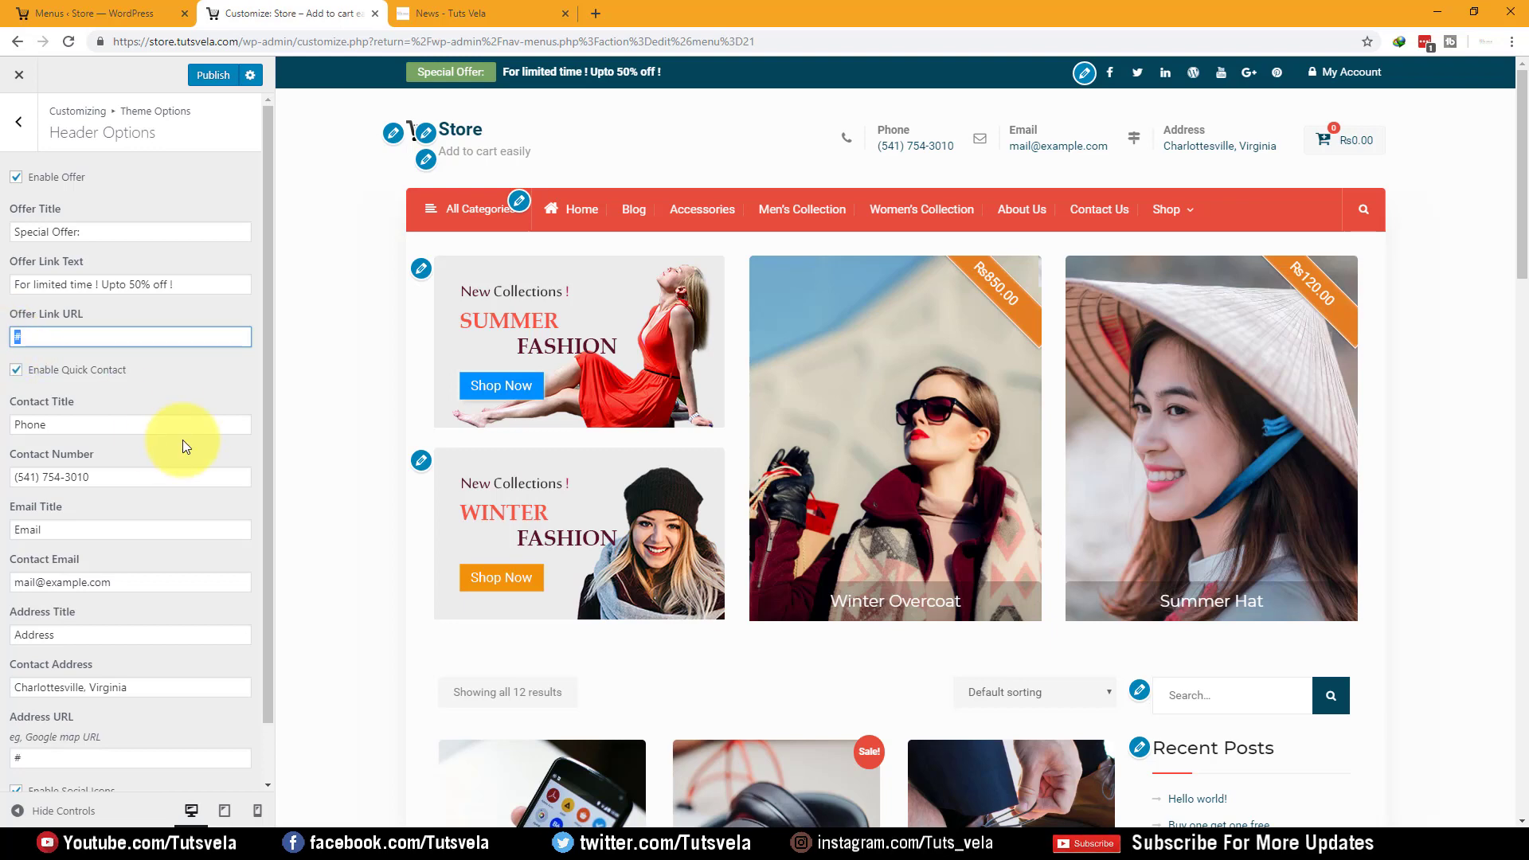
click(85, 373)
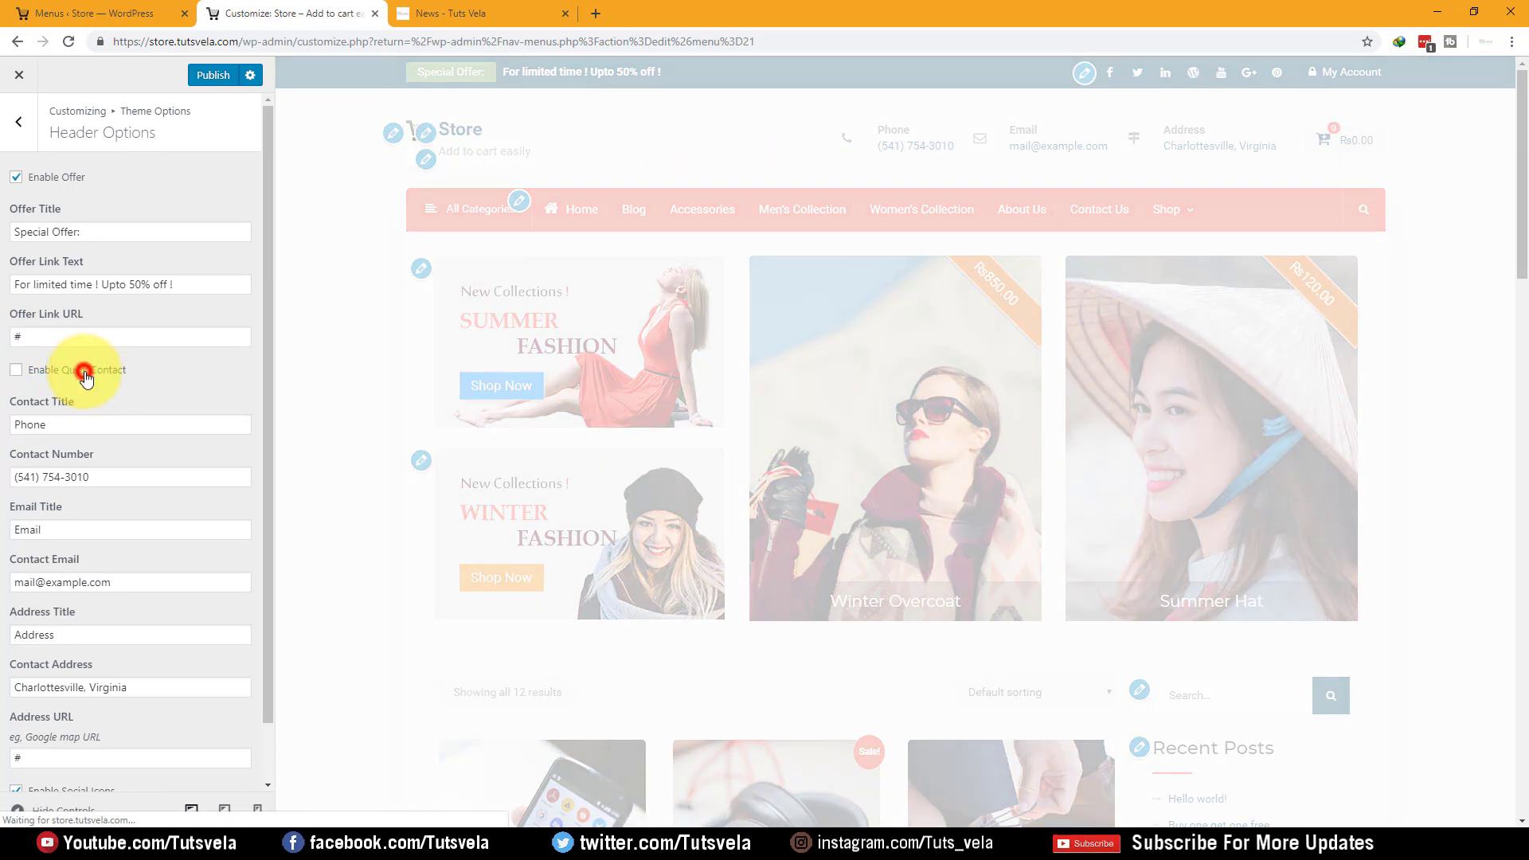
Replace the header contact number and e-mail, and set the contact address to Lahore
drag(106, 481, 4, 475)
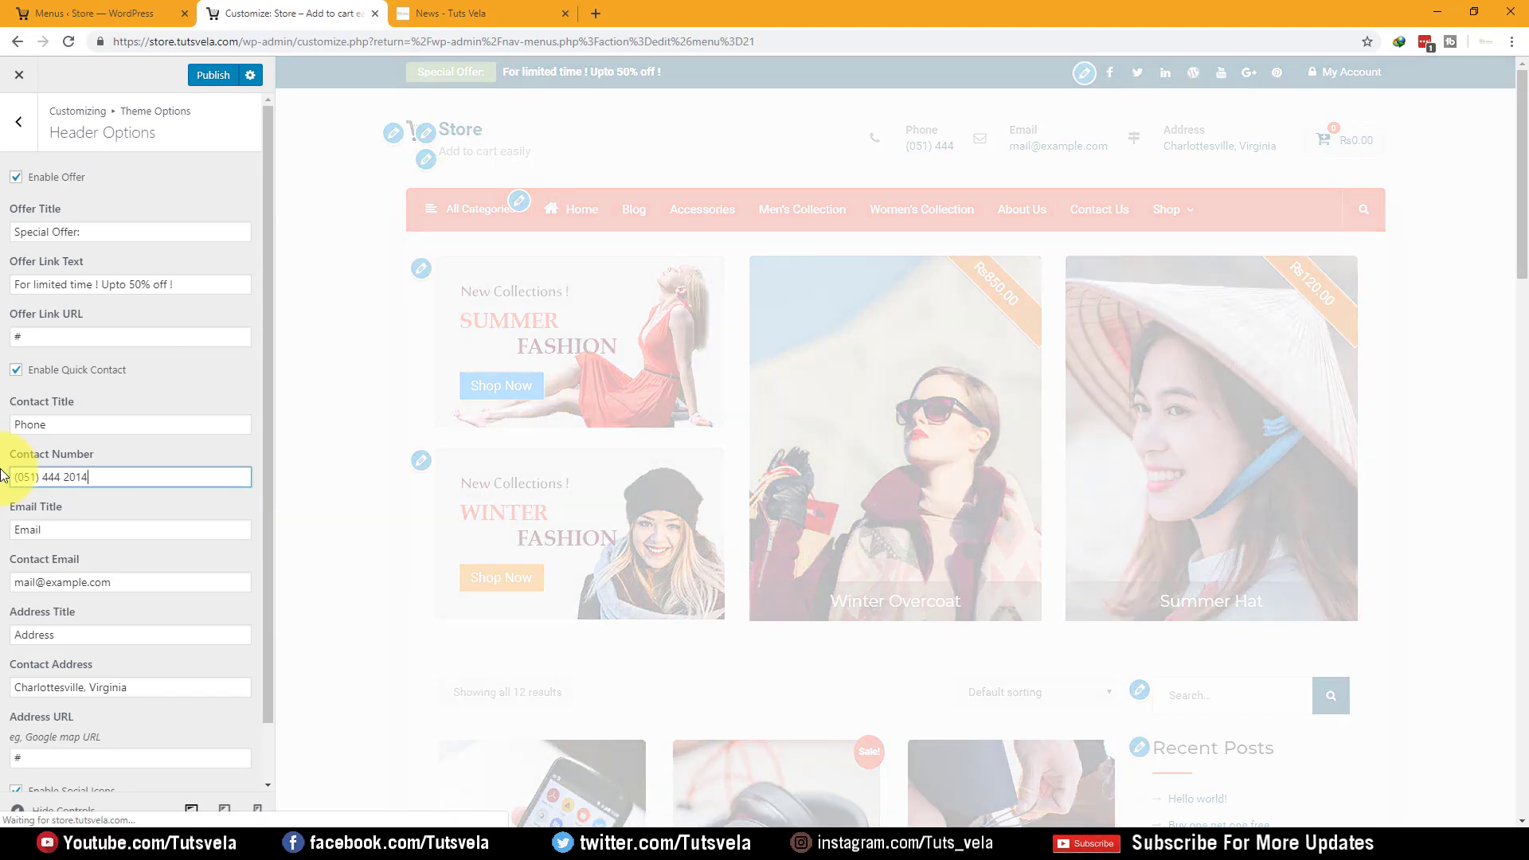
triple_click(125, 478)
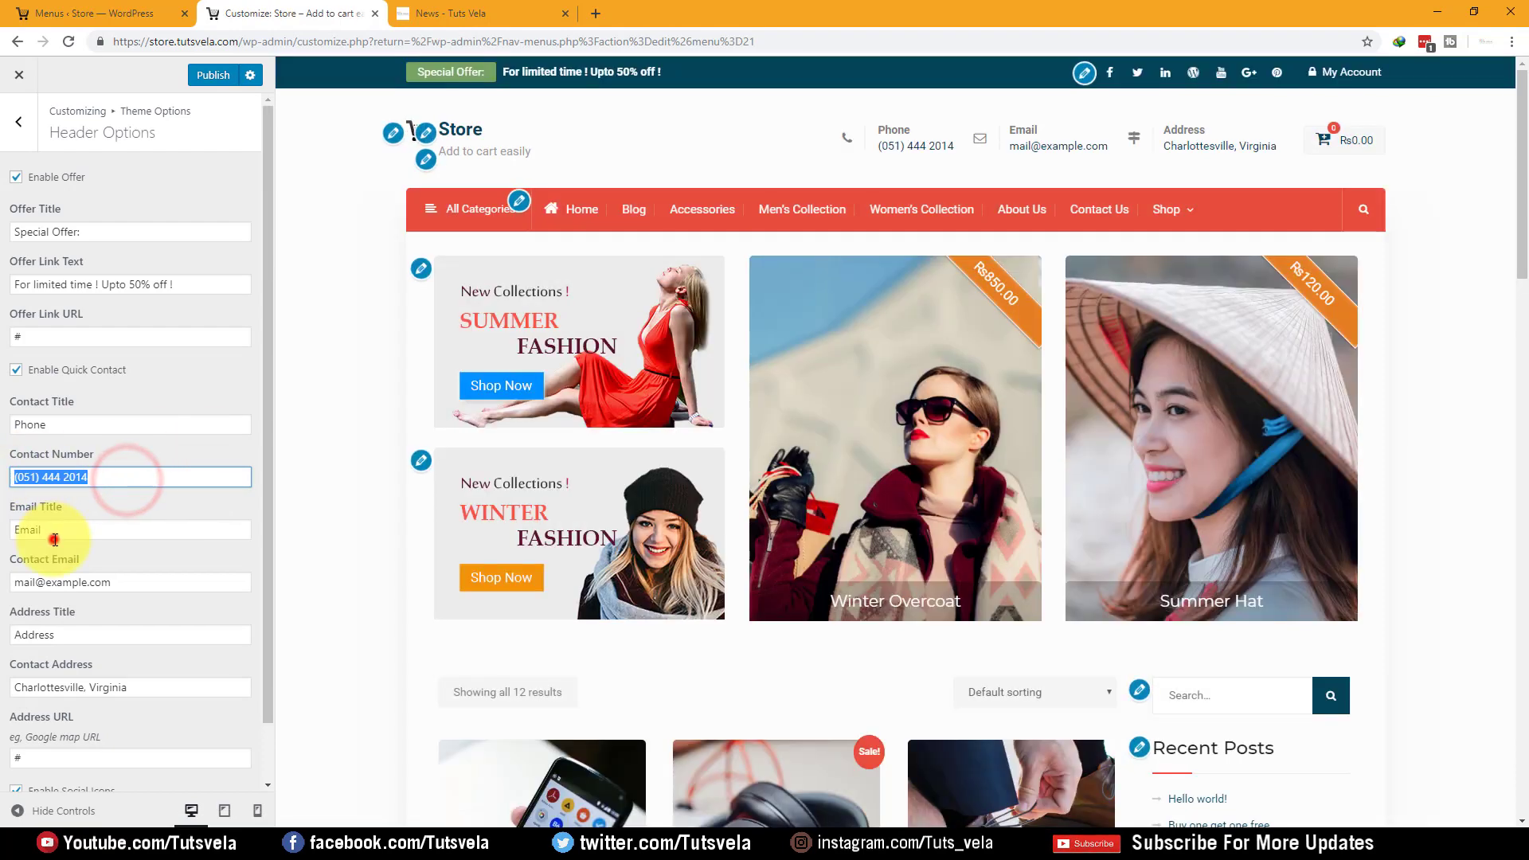
triple_click(122, 582)
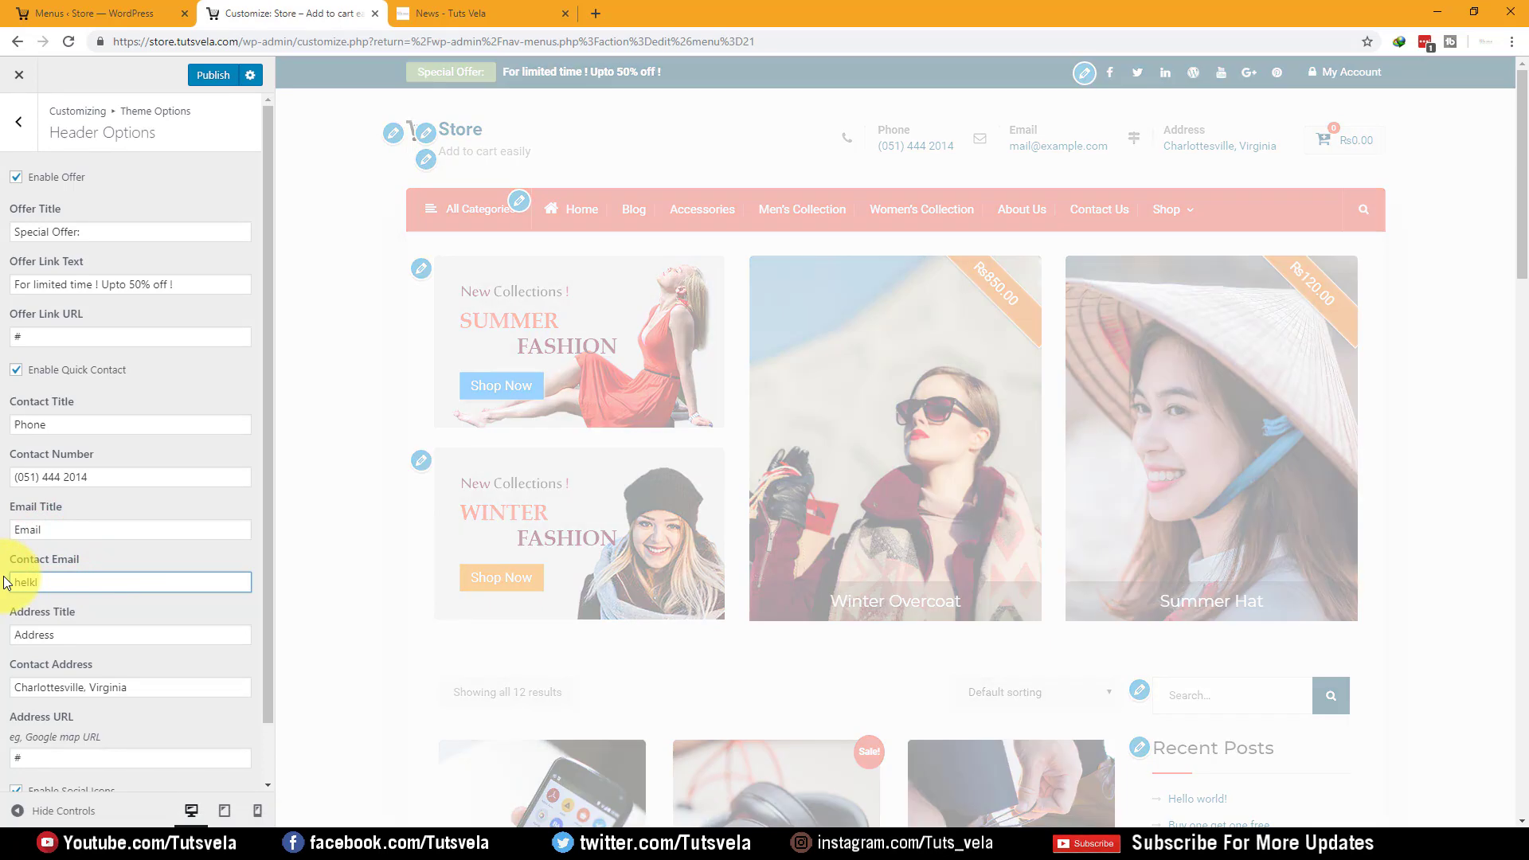
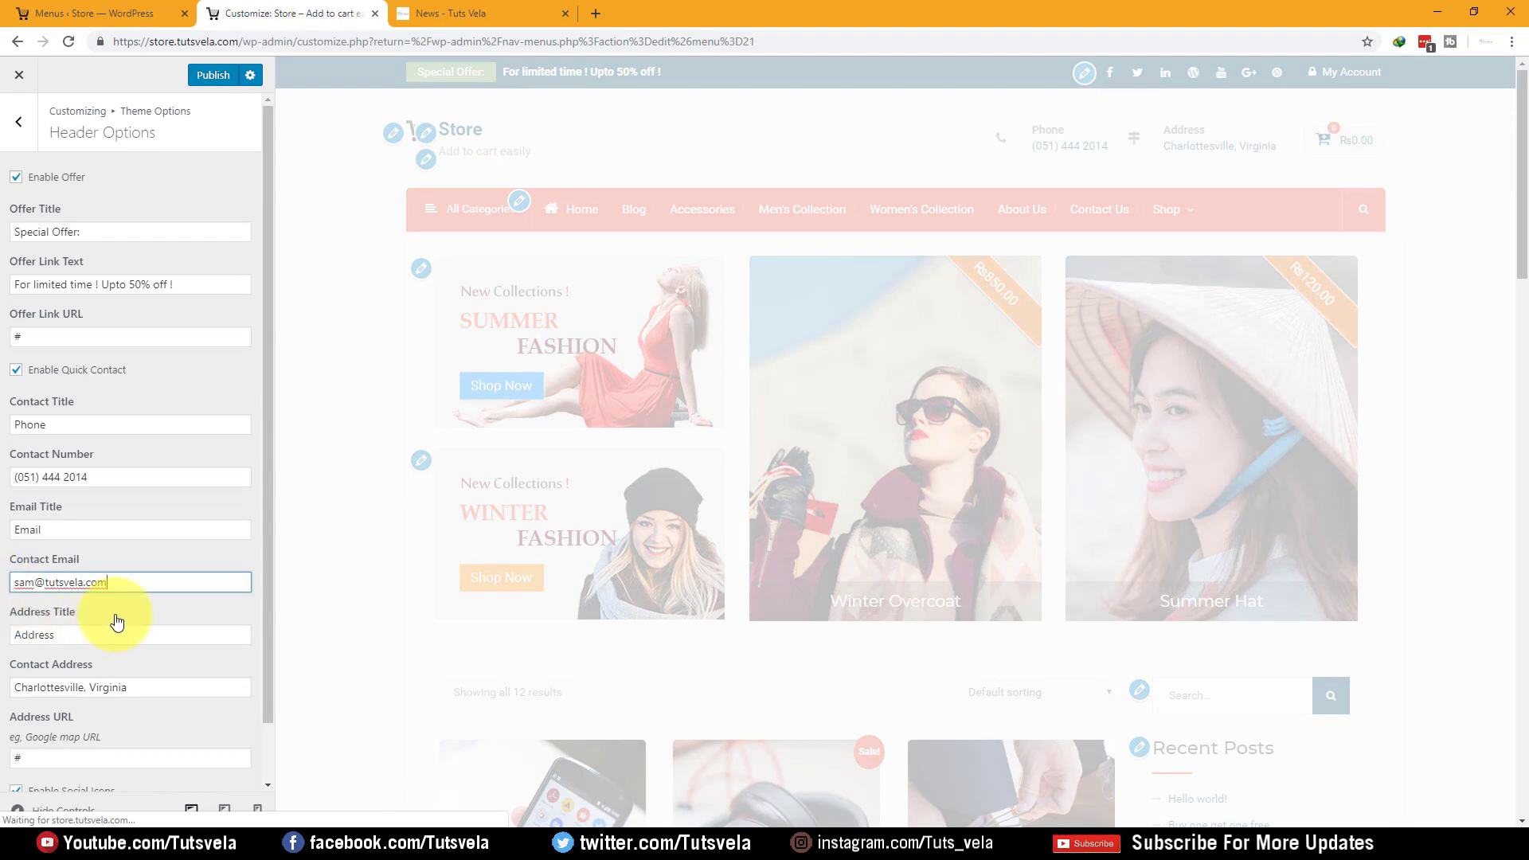
drag(131, 687, 3, 689)
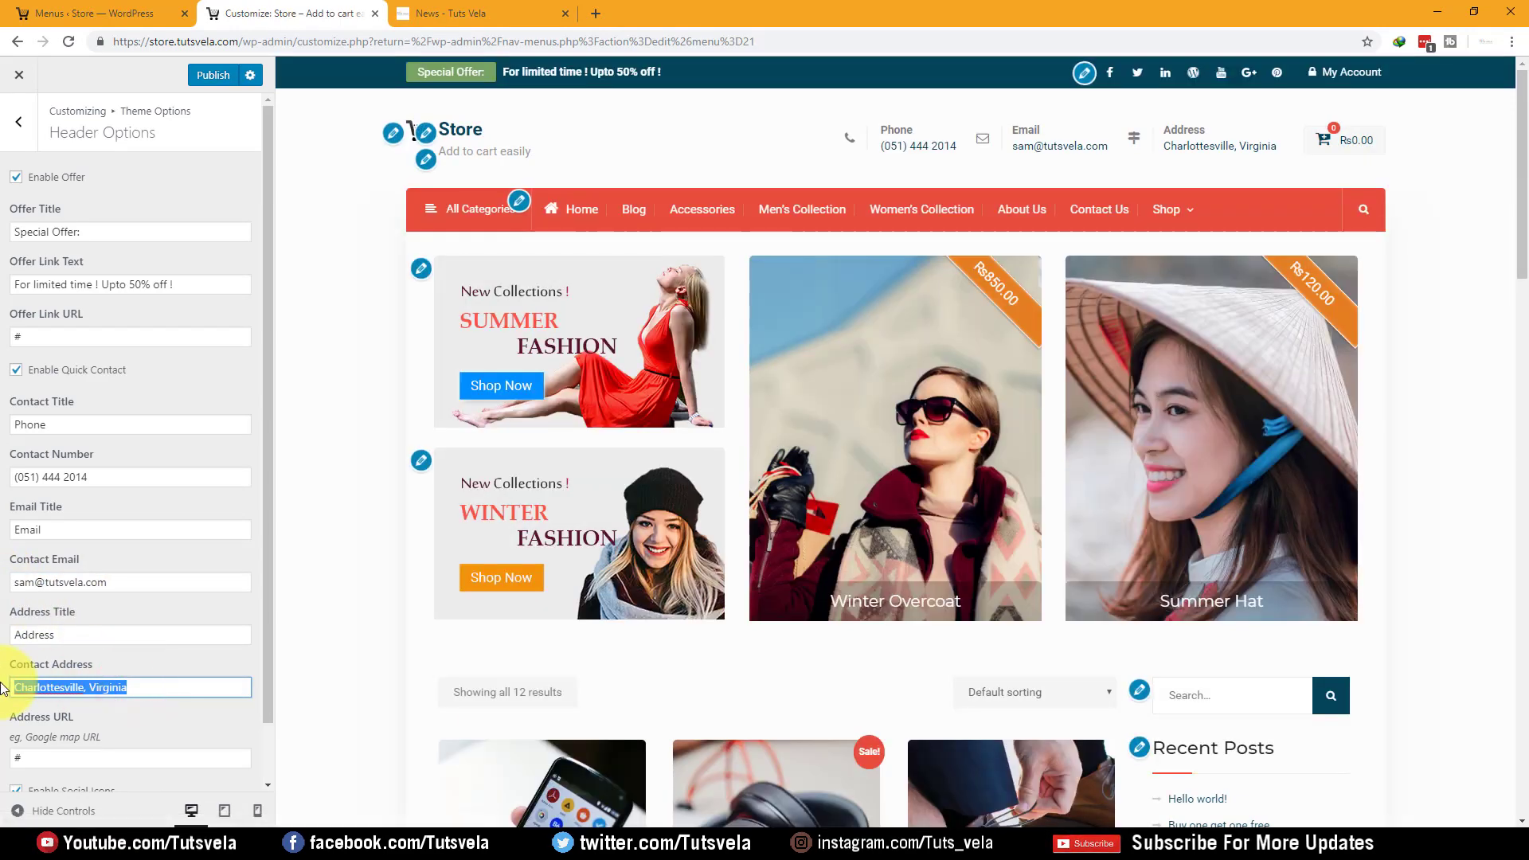
text(Laho)
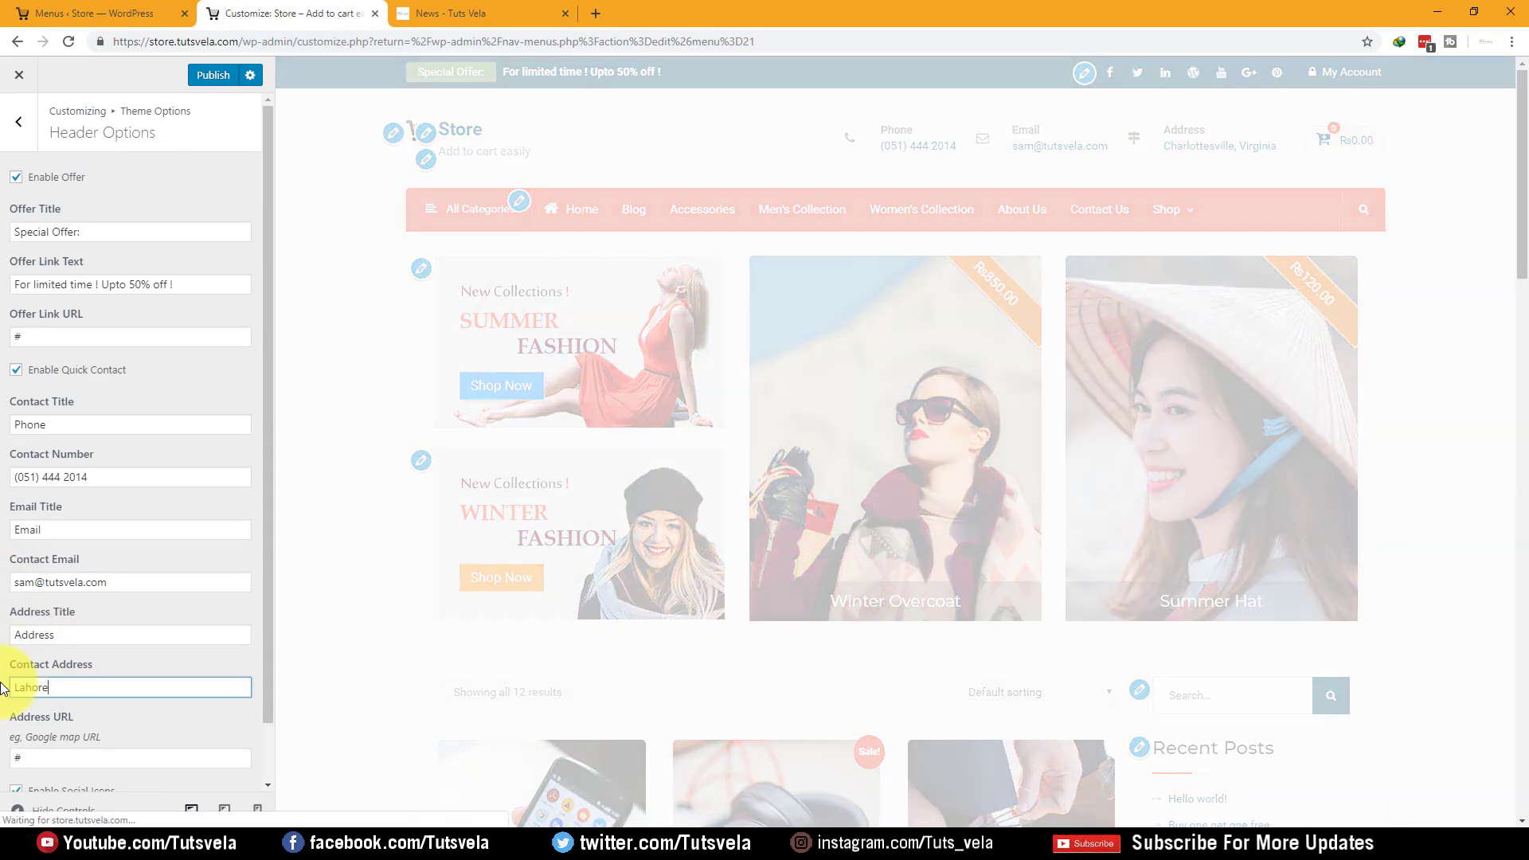
text(re)
scroll(144, 607, down, 1)
drag(83, 693, 3, 699)
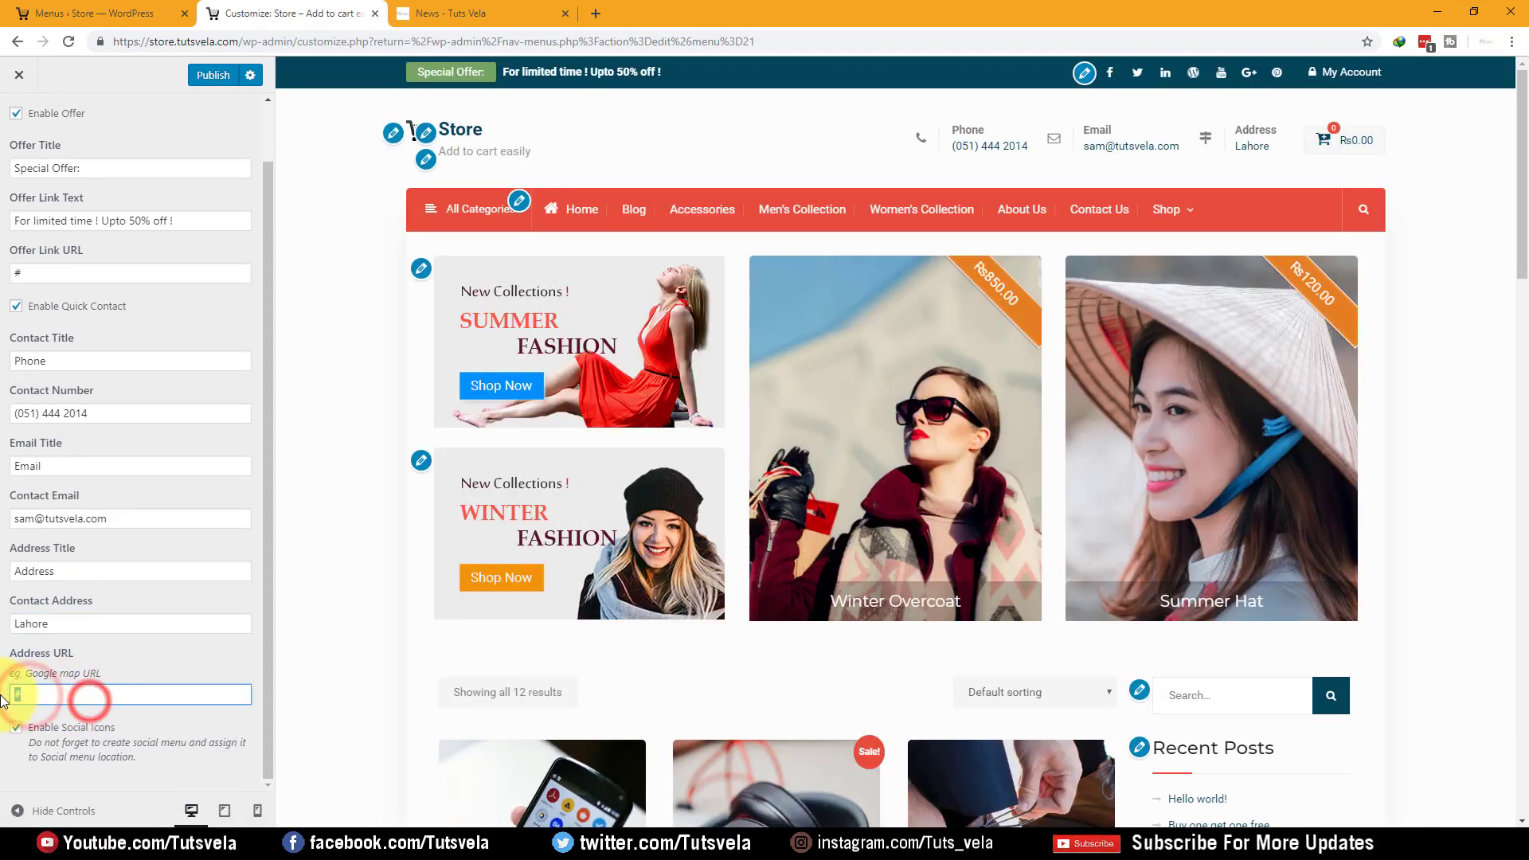
click(107, 693)
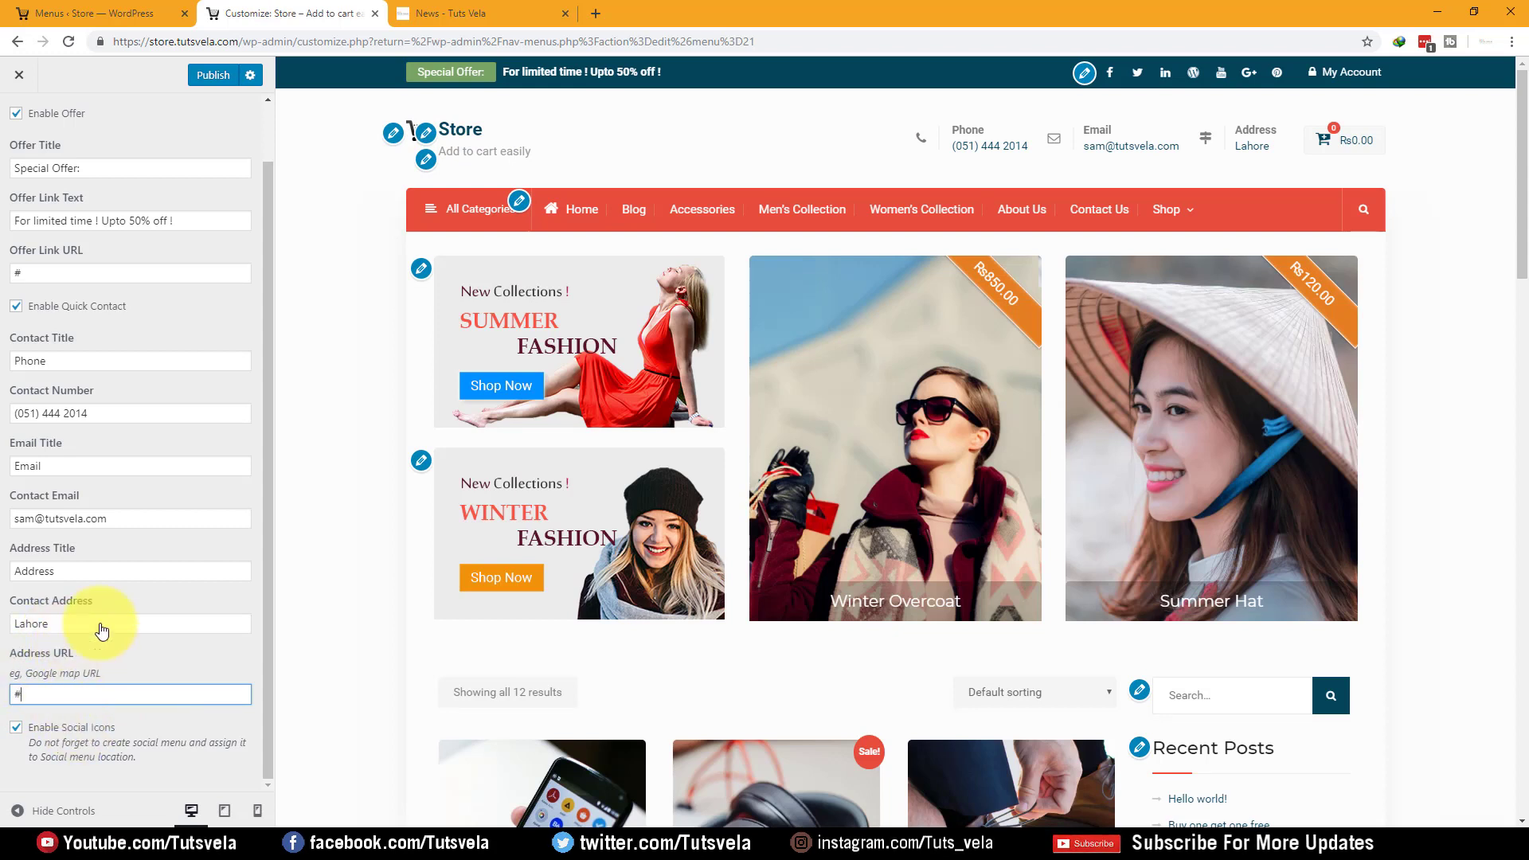
scroll(64, 199, up, 1)
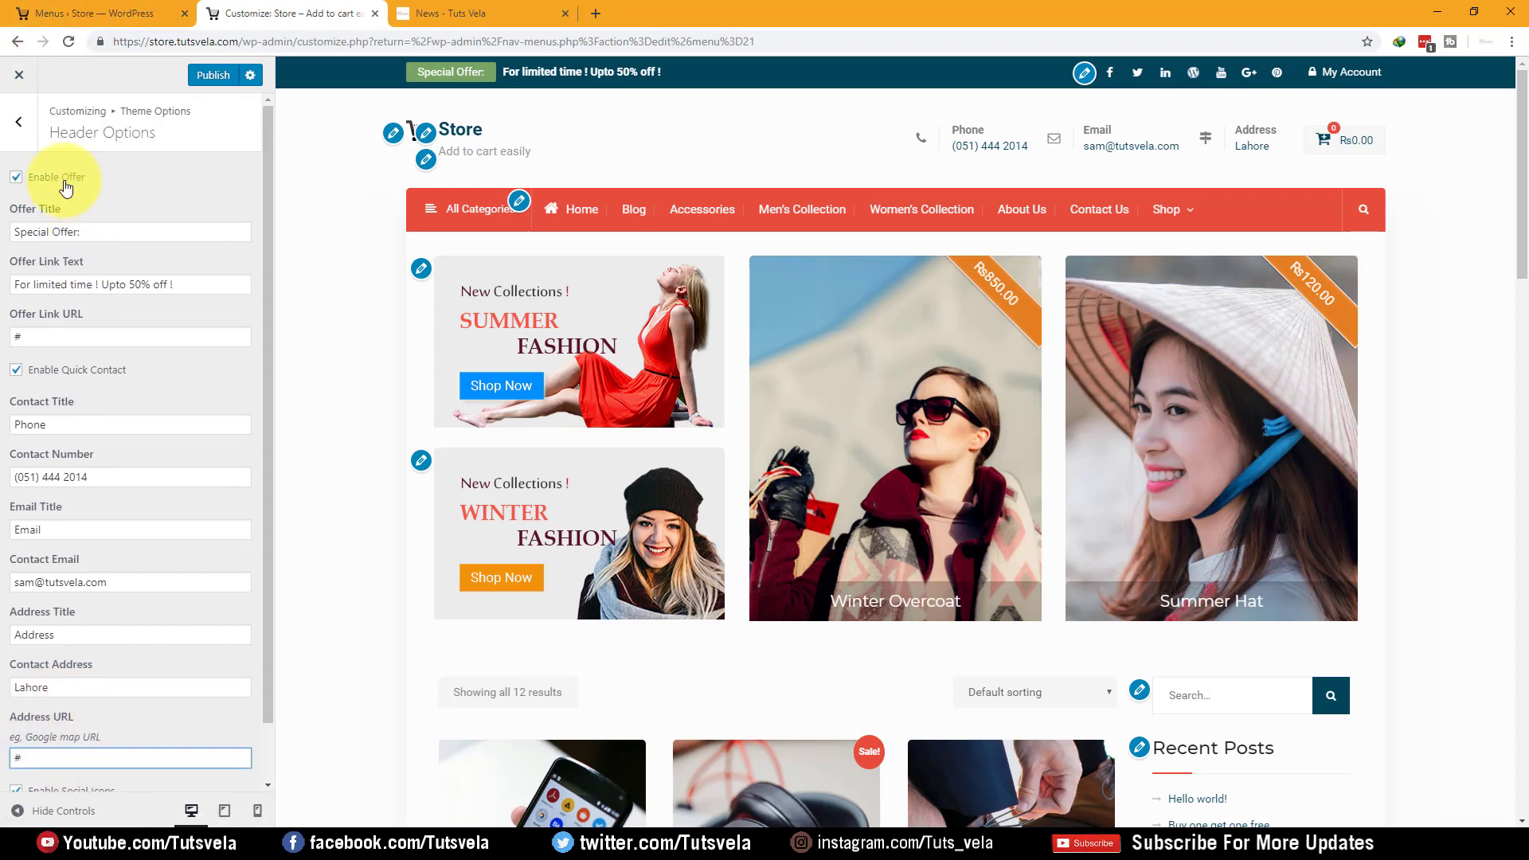
click(16, 142)
Keep Product Categories as the category menu type in Menu Options
click(164, 213)
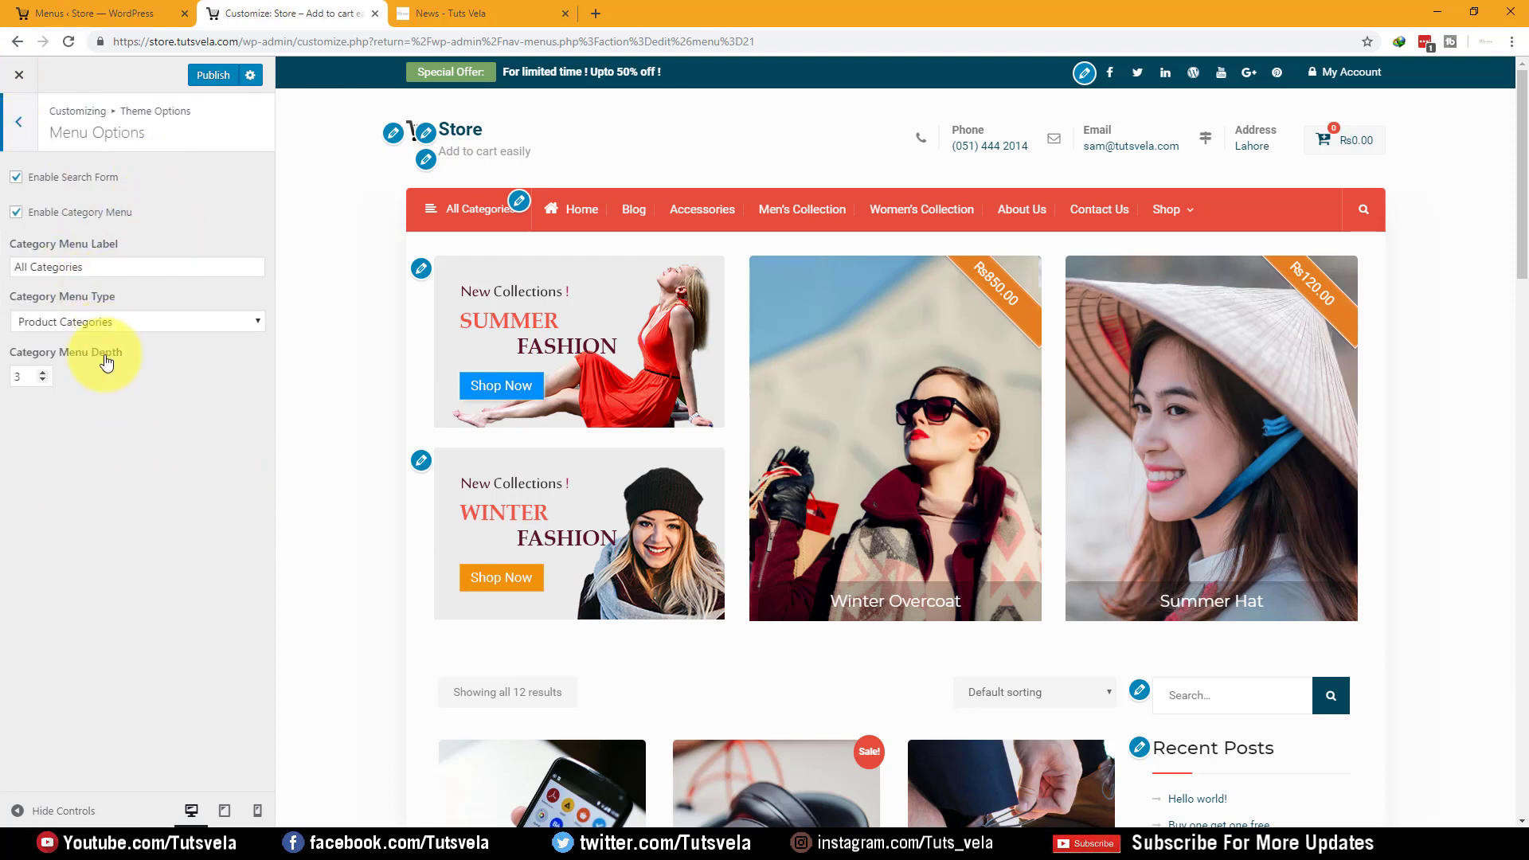
click(88, 321)
click(83, 319)
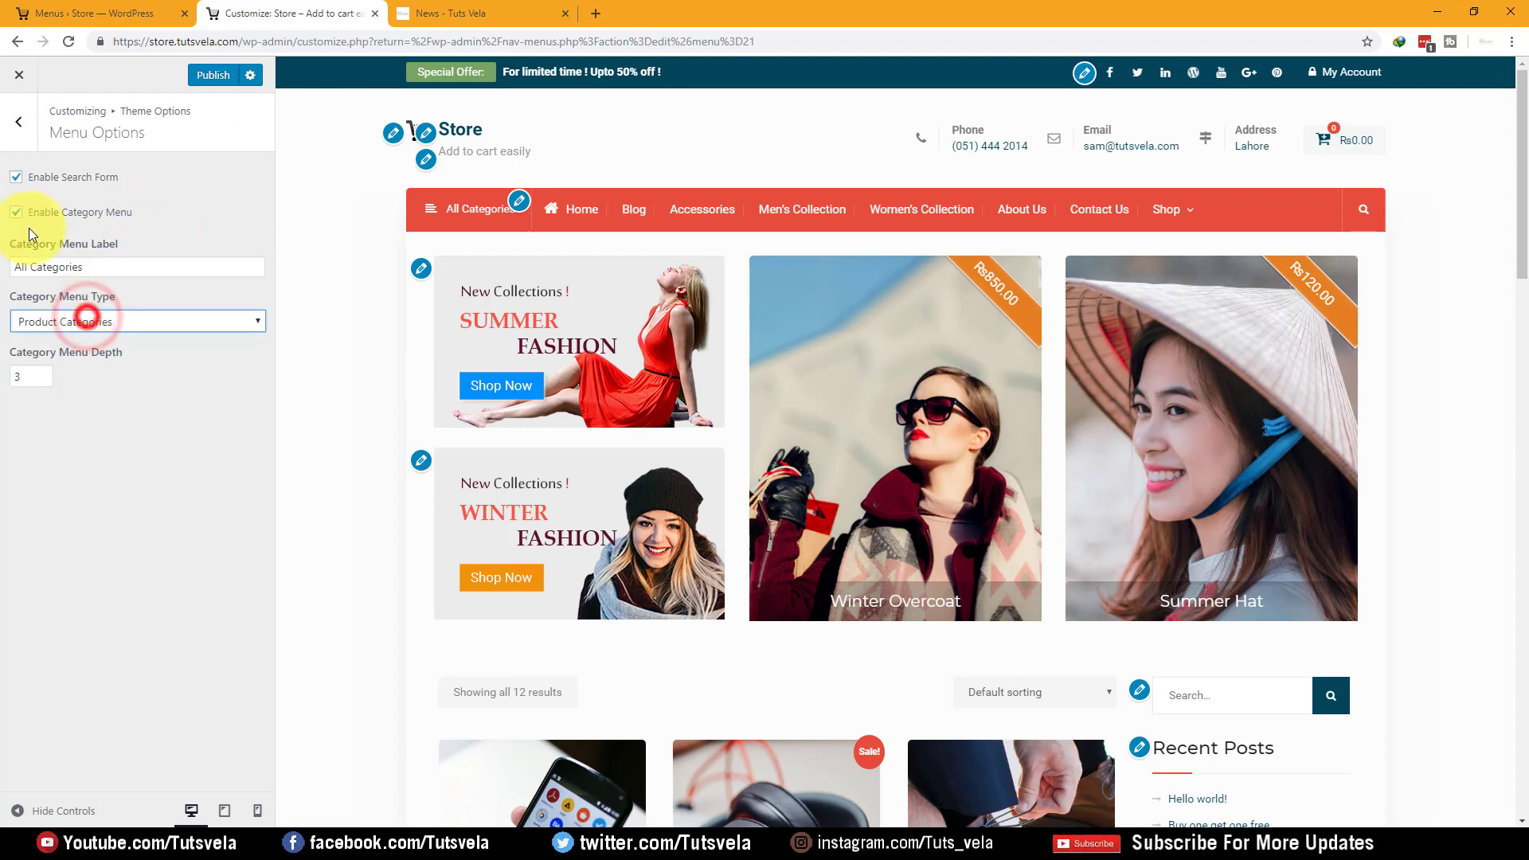
click(8, 124)
Keep Content - Primary Sidebar as global layout and Post Excerpt as archive layout
click(102, 246)
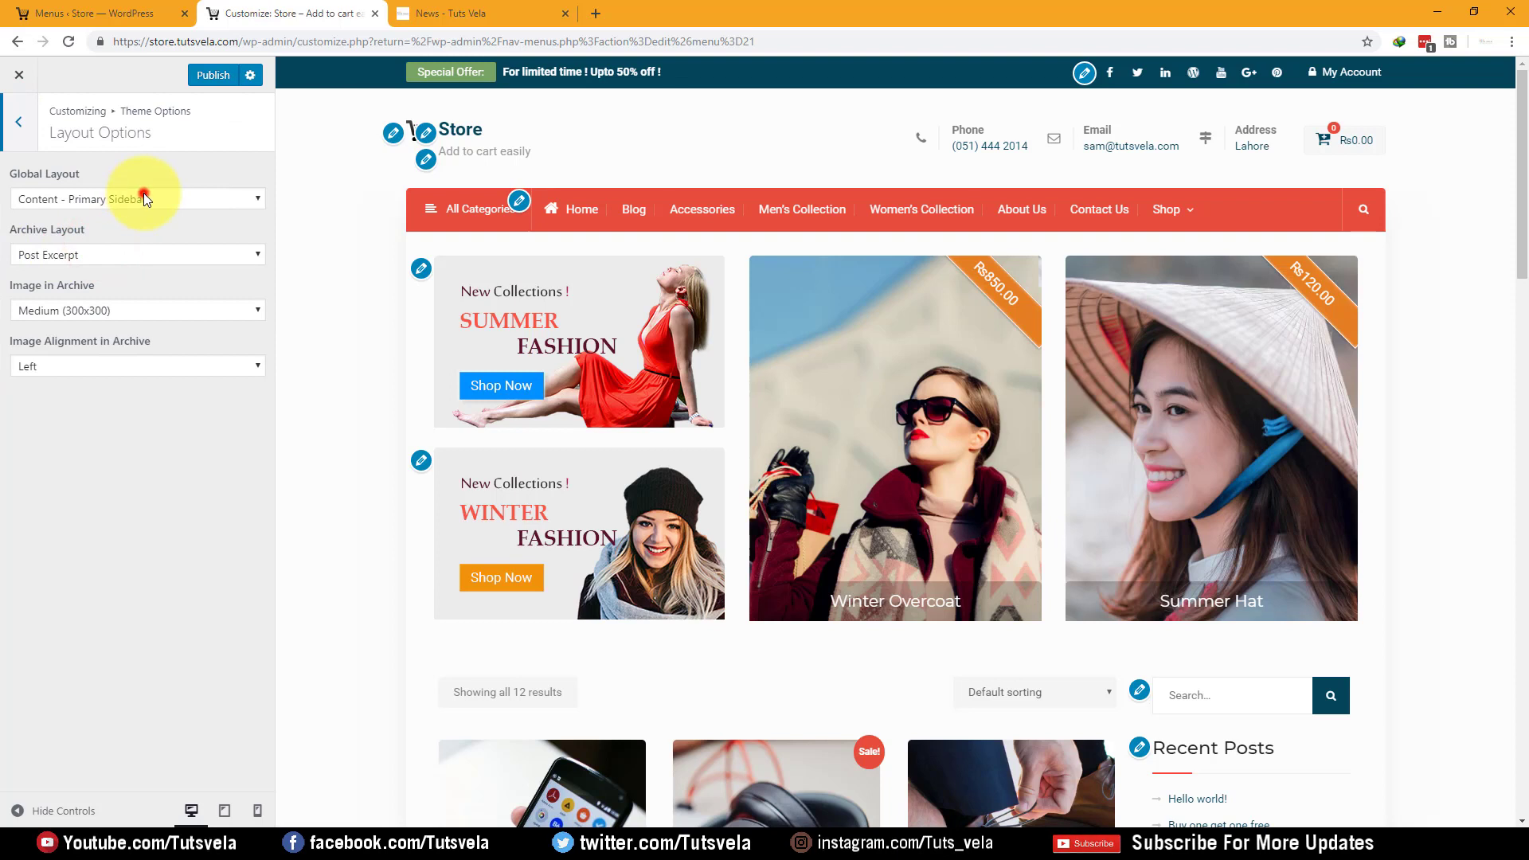
click(143, 193)
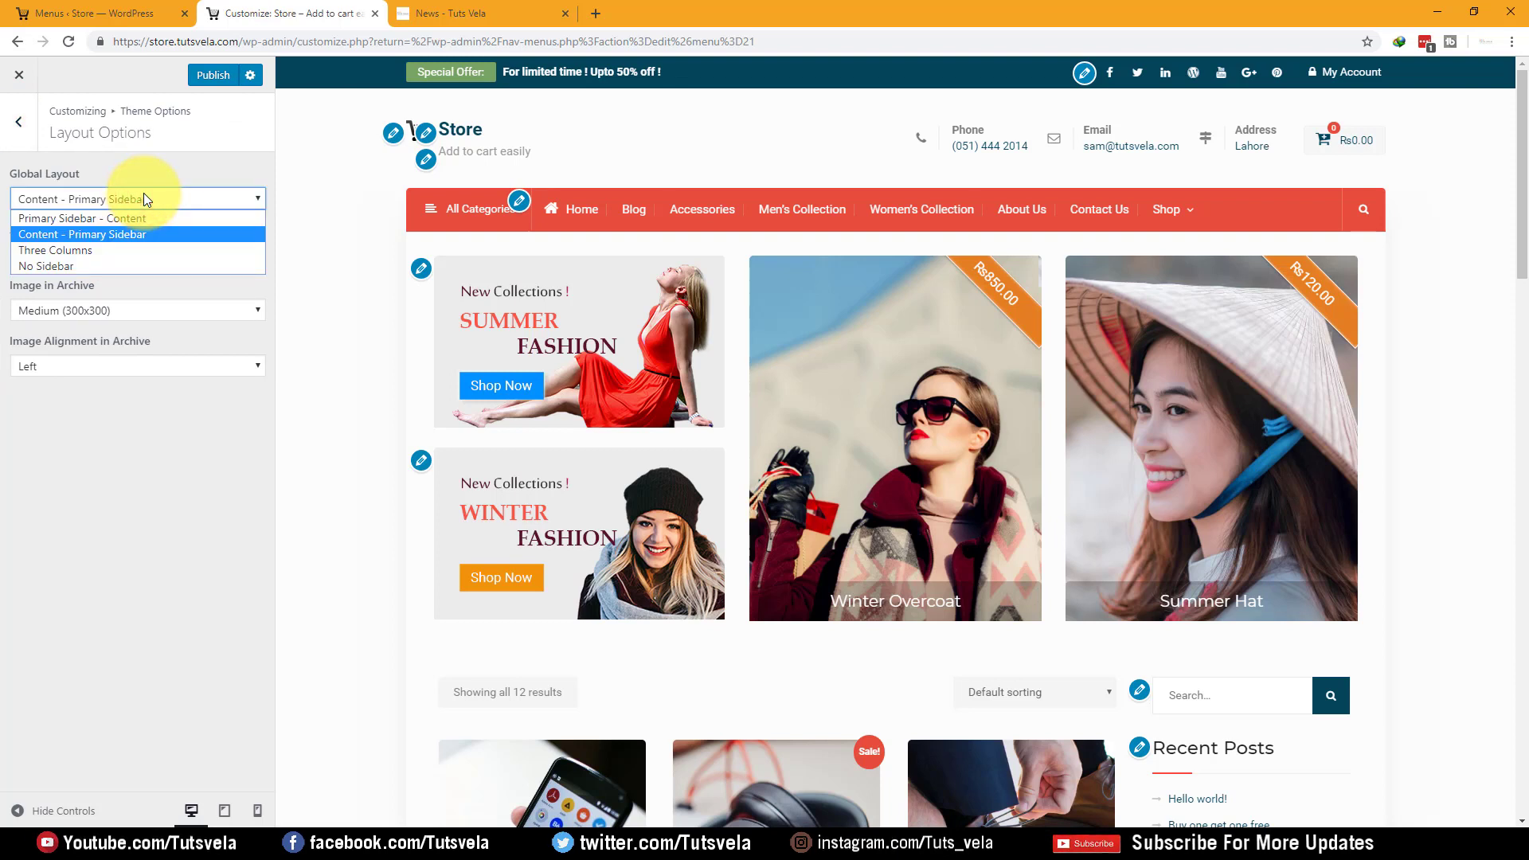
click(145, 193)
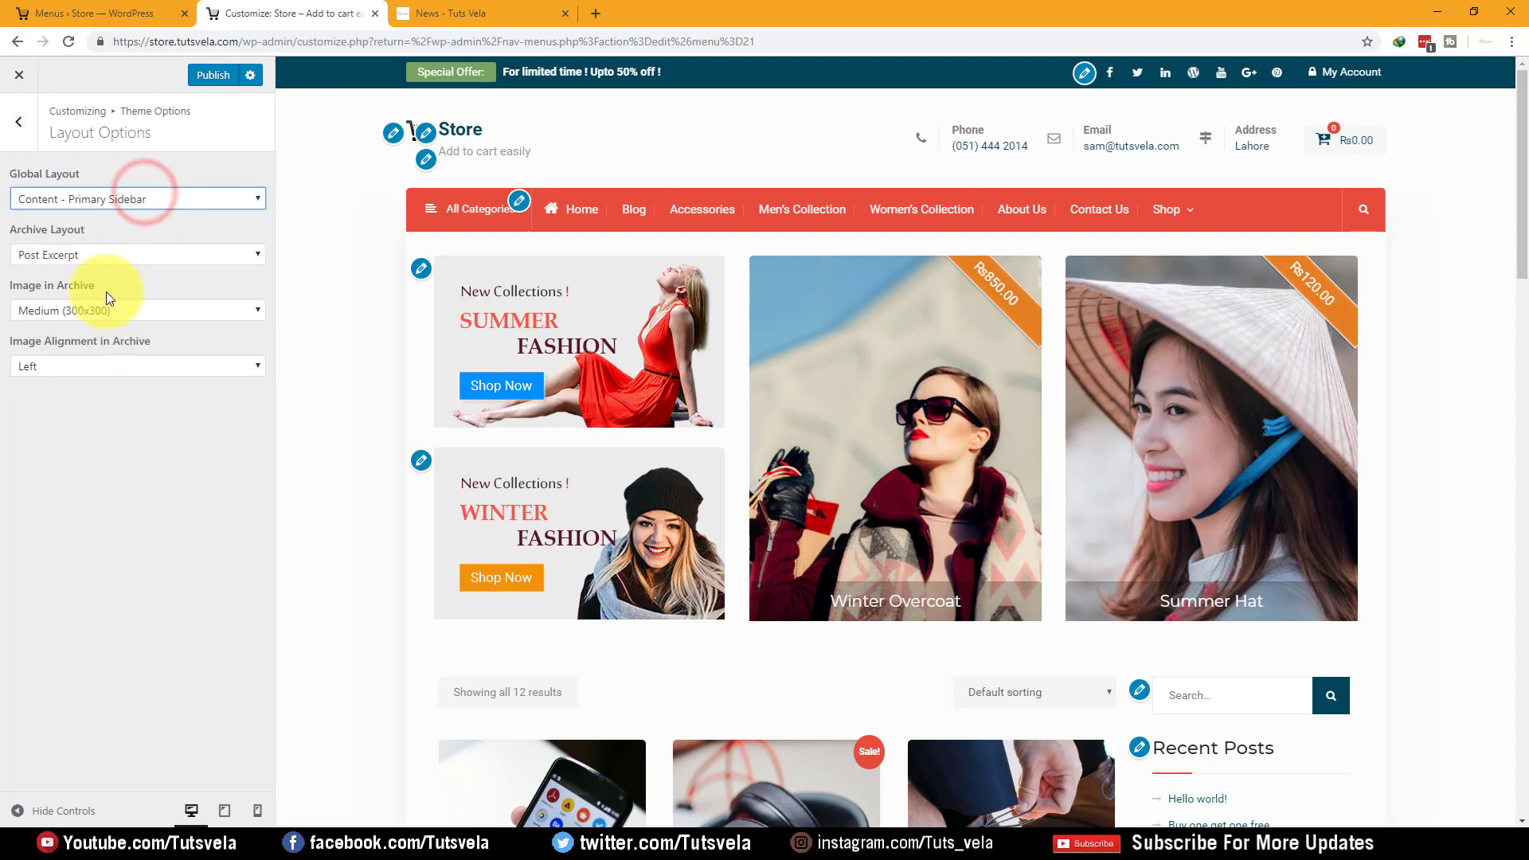
click(103, 254)
click(106, 251)
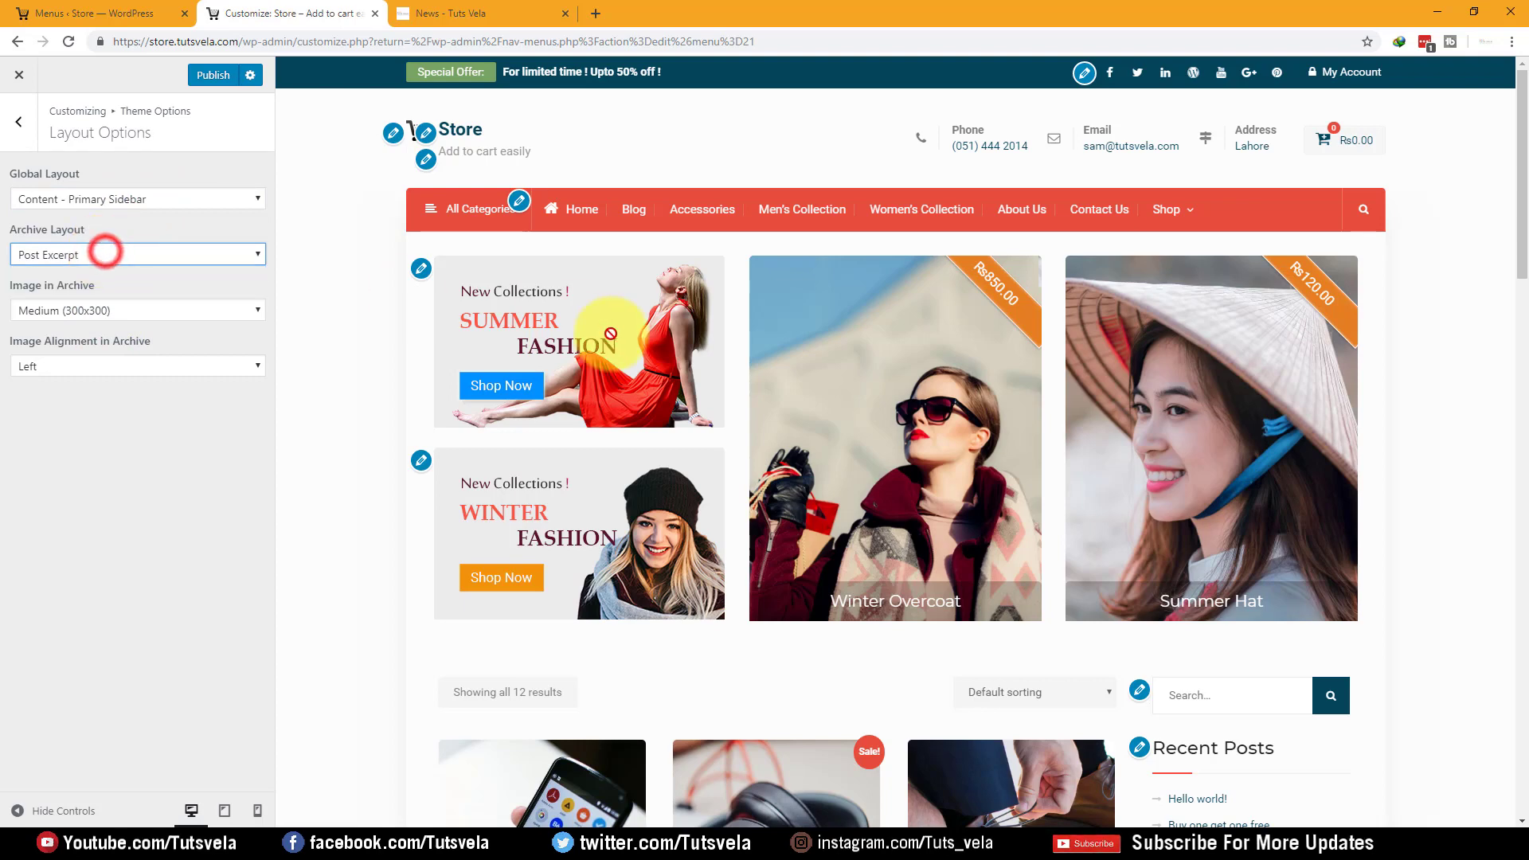
click(18, 121)
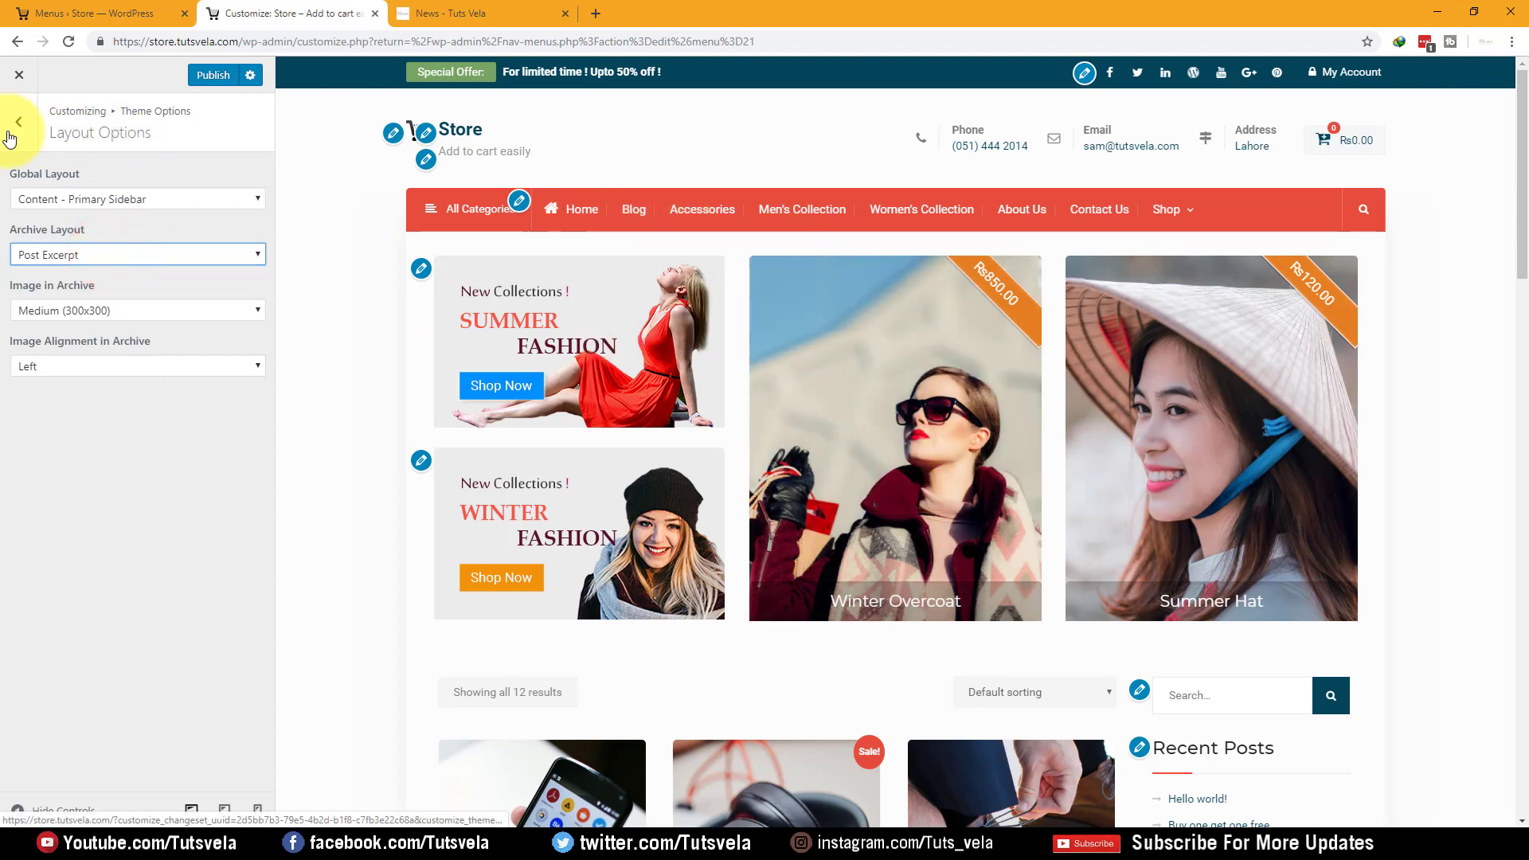
Review the Footer Options, then the Blog Options
click(94, 285)
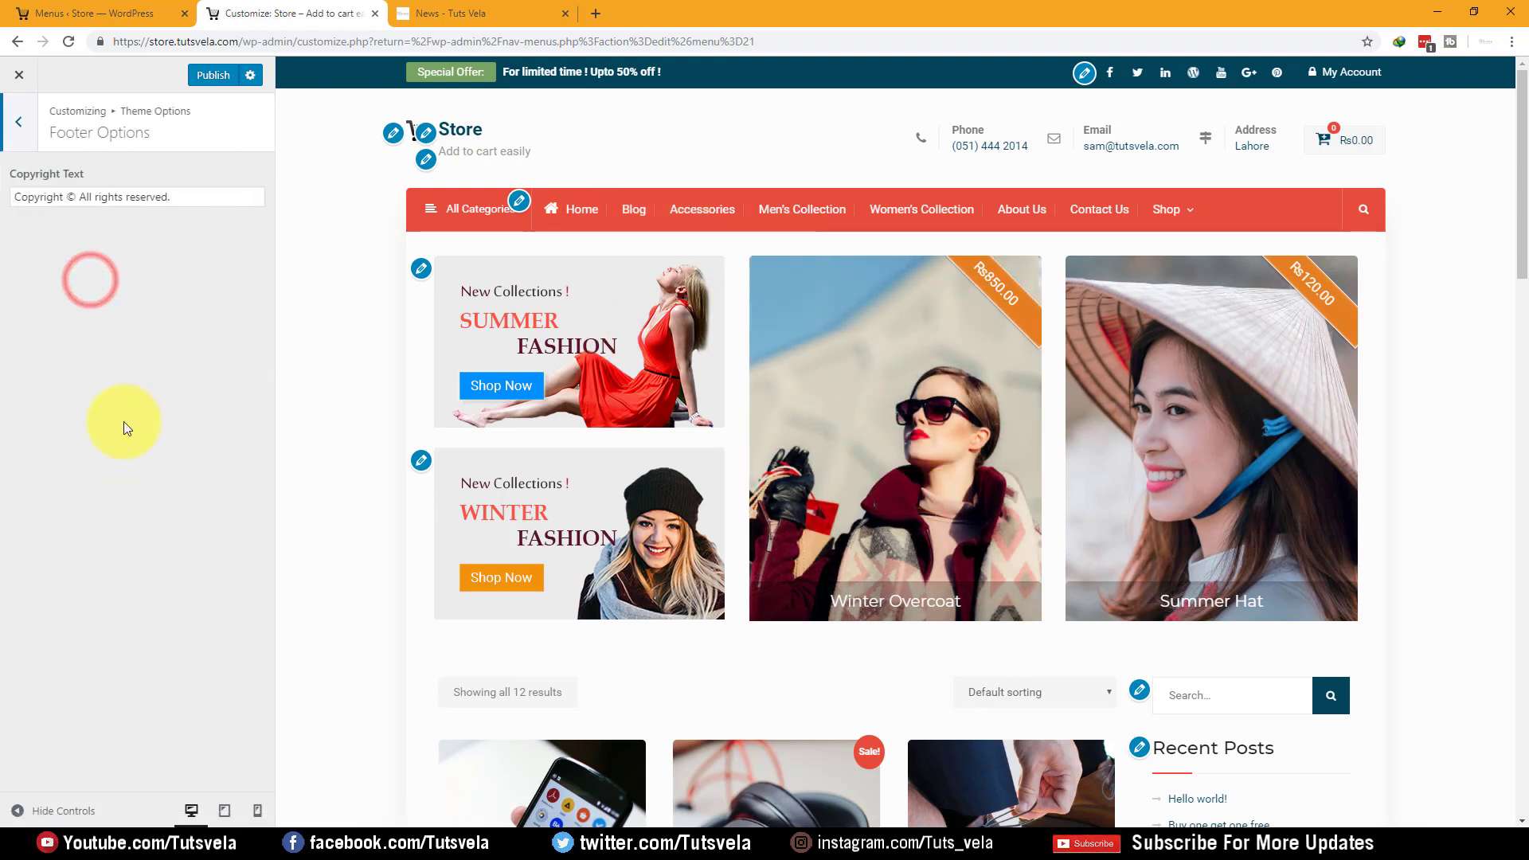
scroll(376, 347, down, 20)
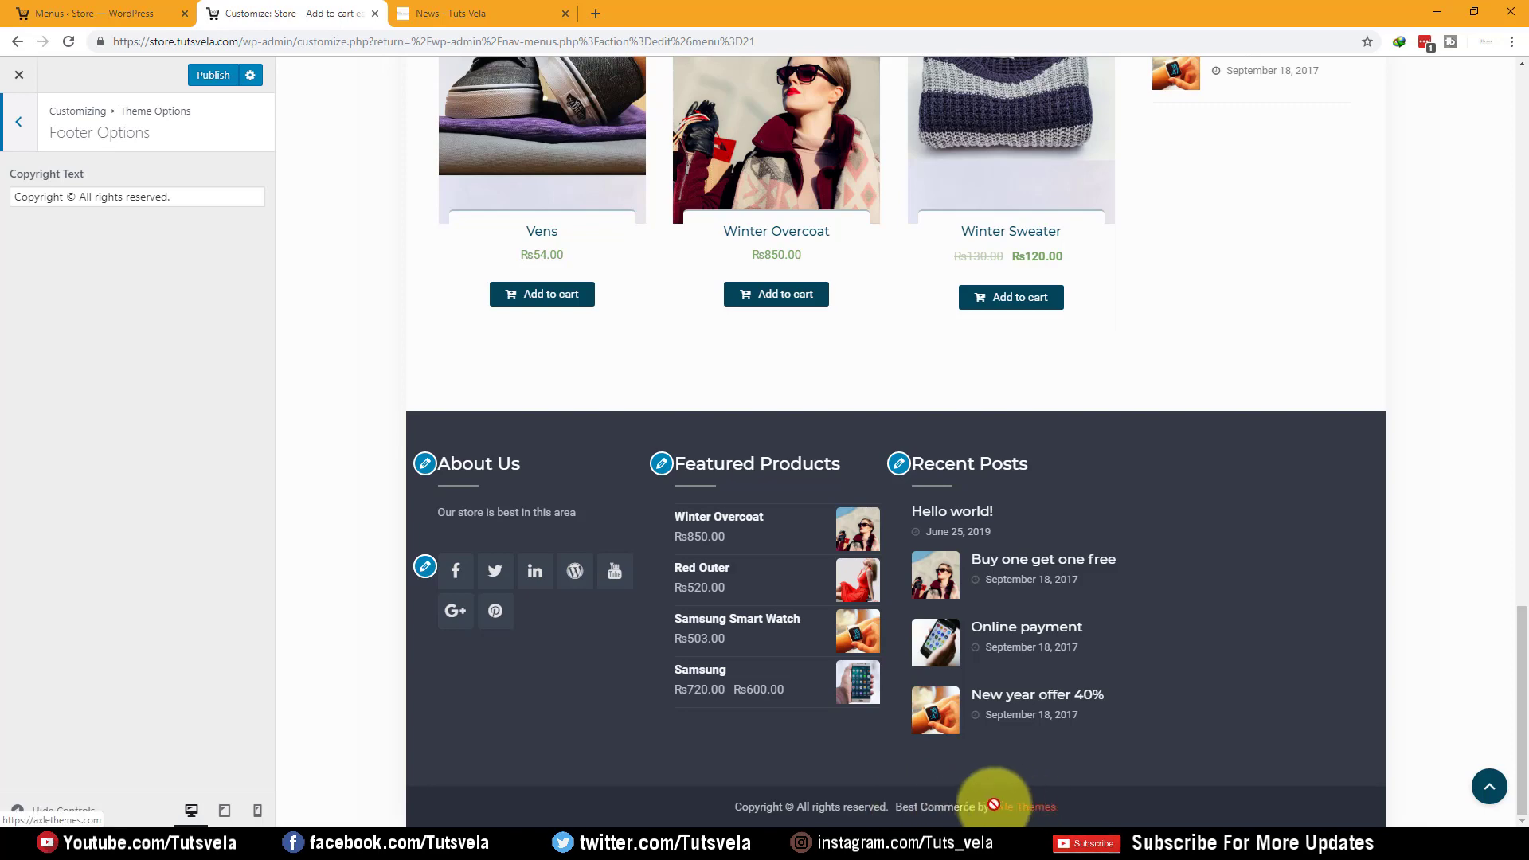
click(18, 121)
click(109, 320)
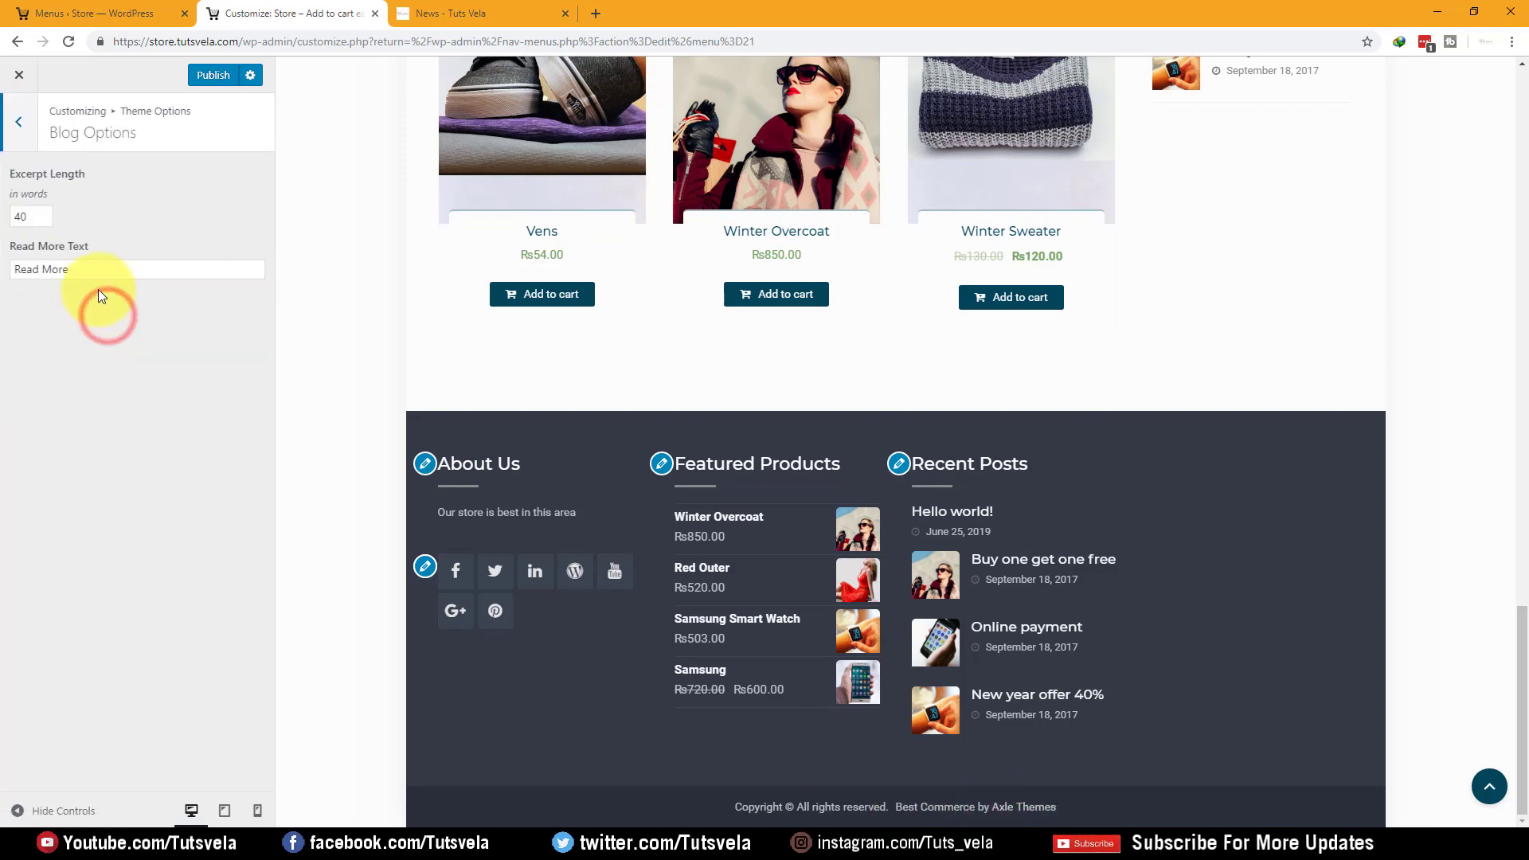
scroll(368, 319, up, 9)
scroll(368, 318, up, 10)
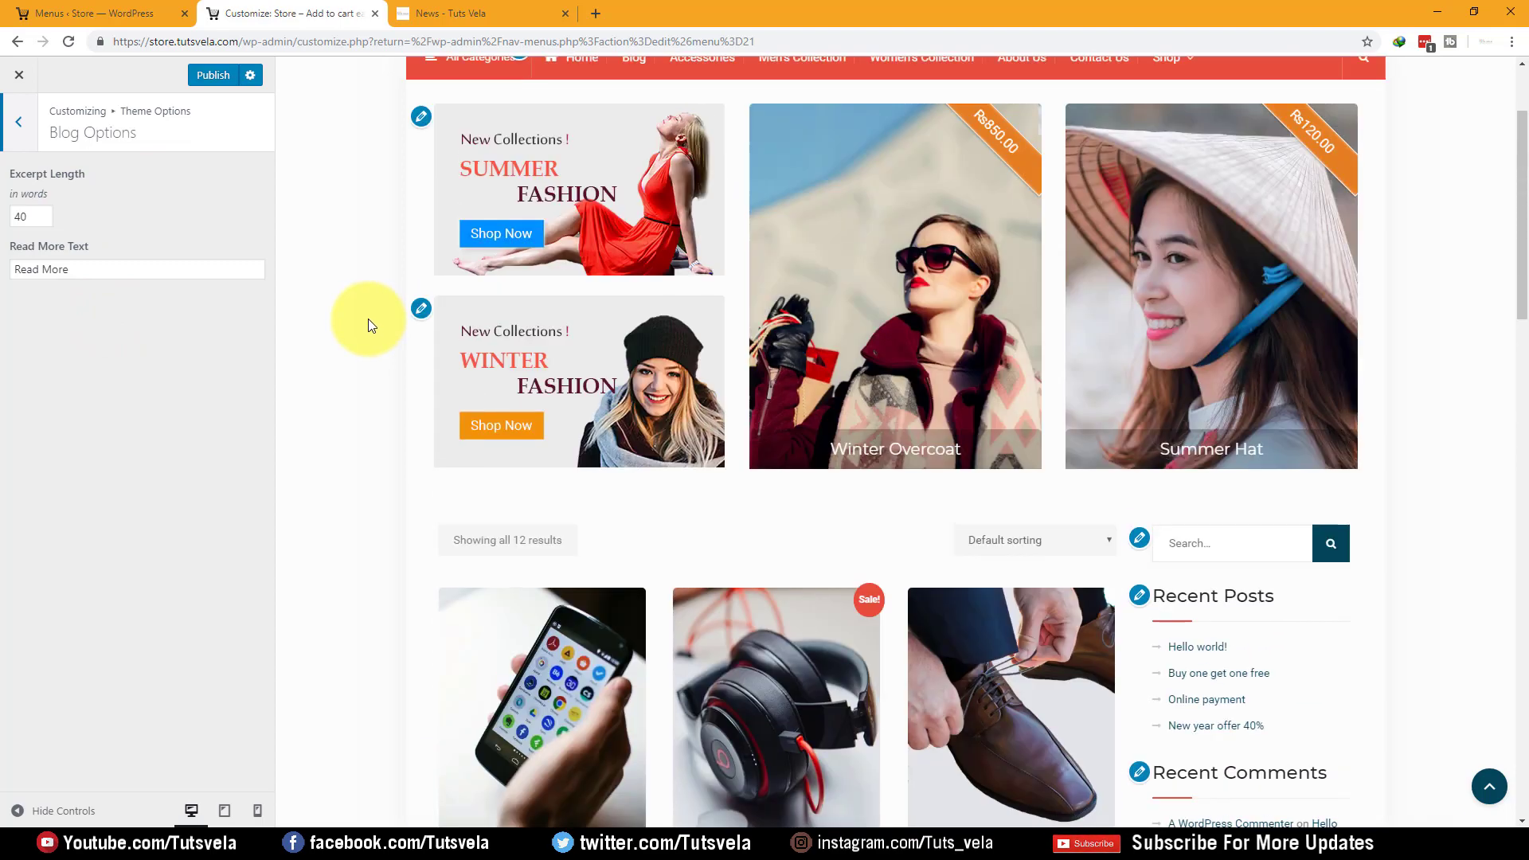
Show the Blog page in the preview, check the Read More label, and glance at WooCommerce Options
click(628, 211)
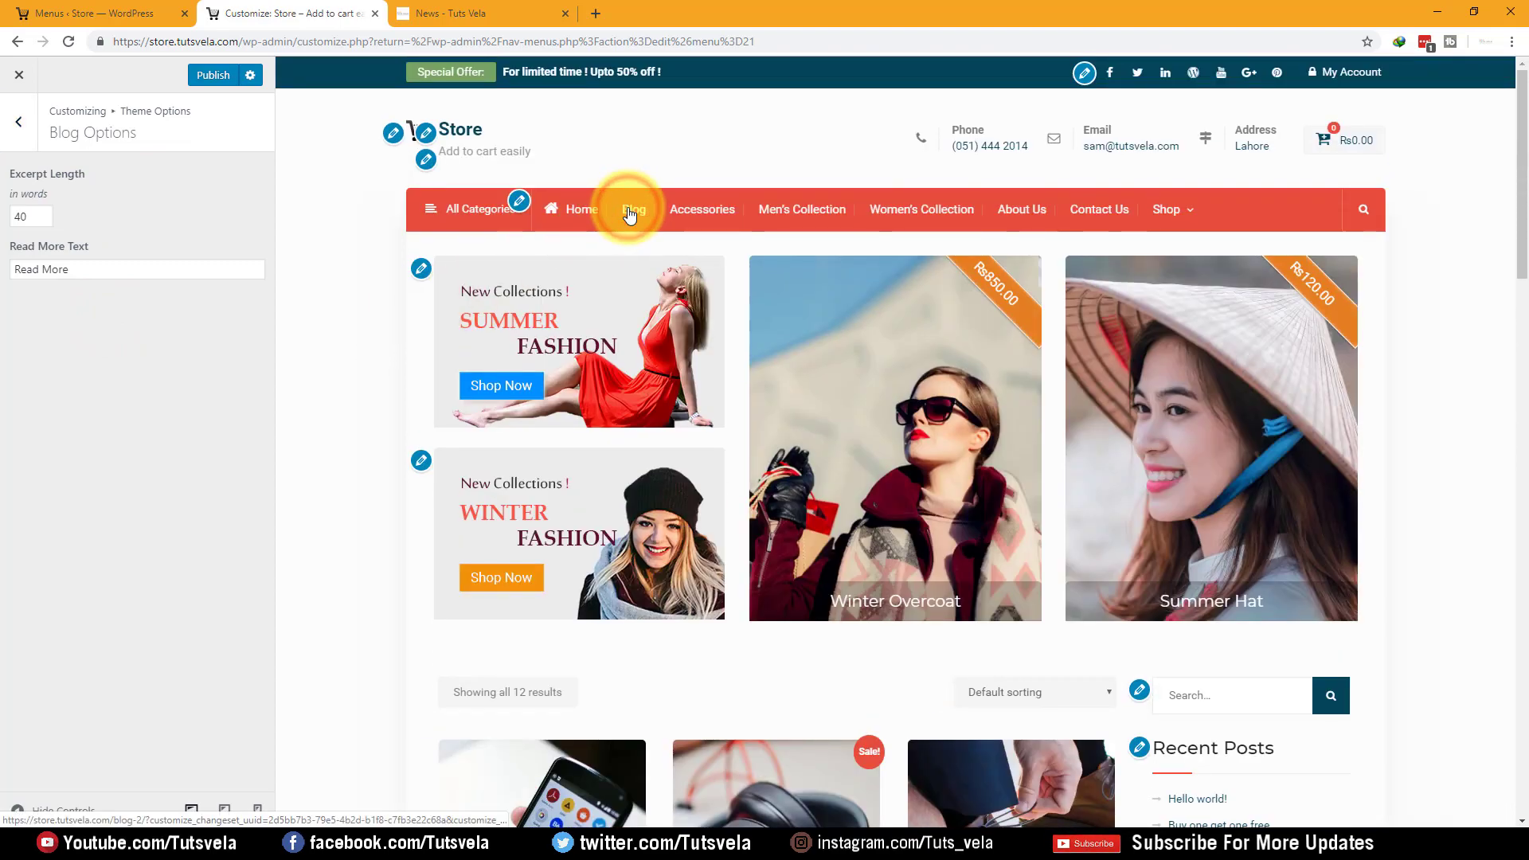
click(634, 206)
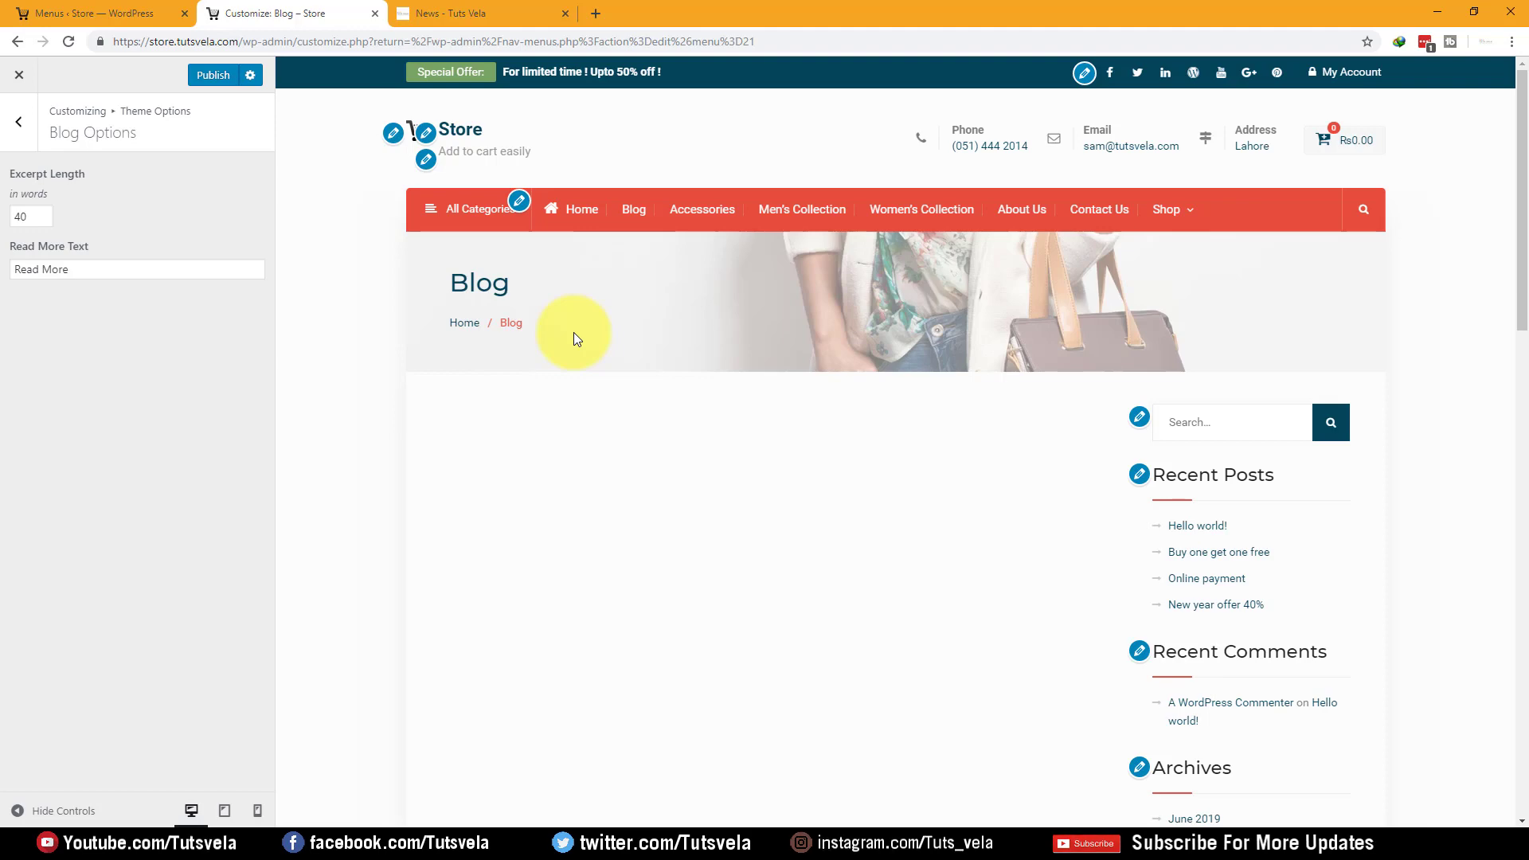
scroll(578, 413, down, 15)
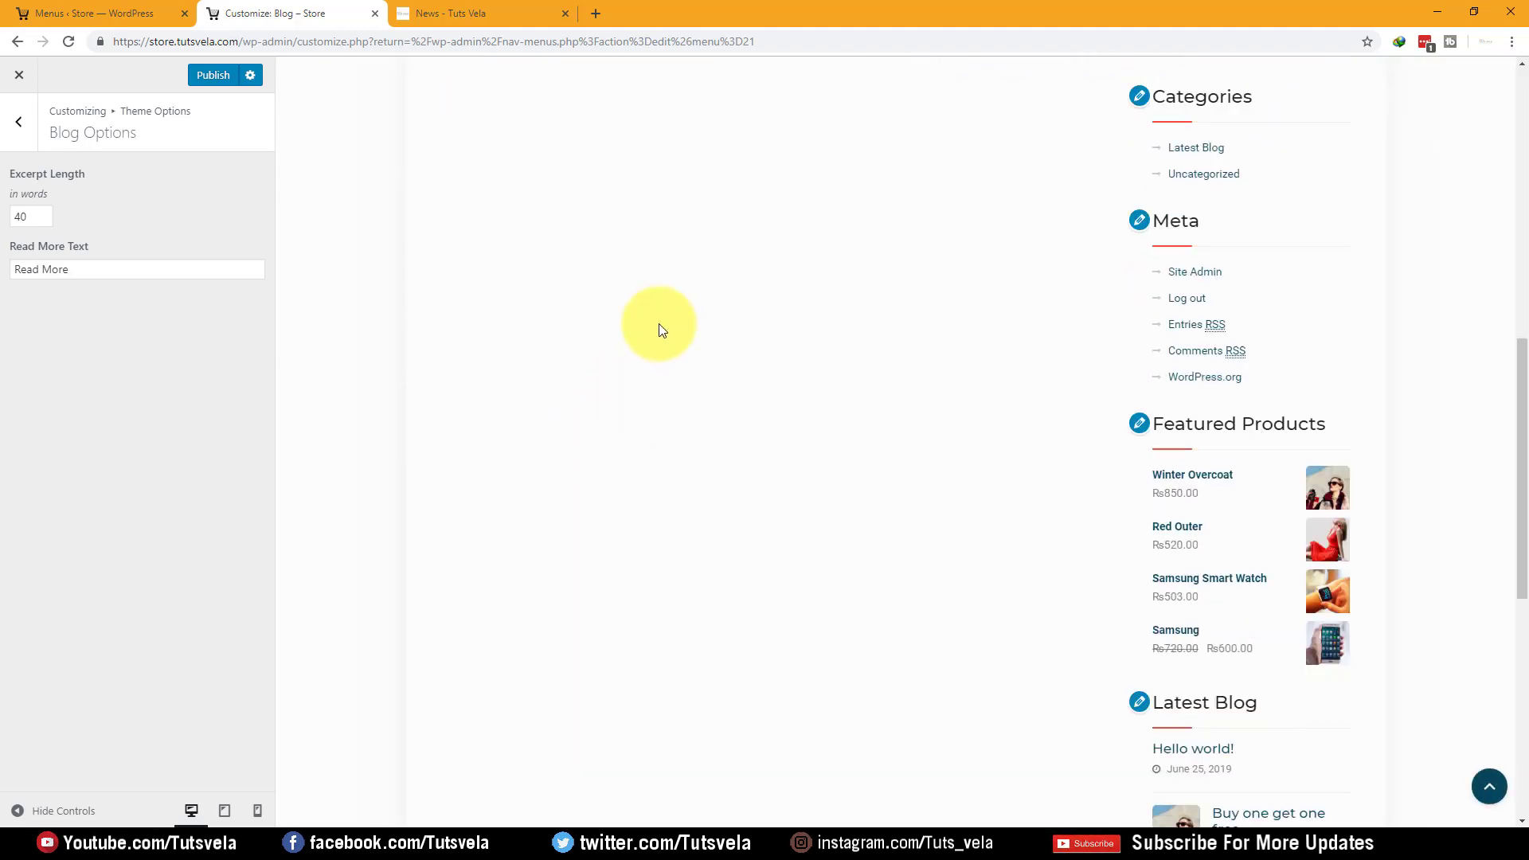
scroll(704, 227, down, 2)
scroll(1040, 707, up, 1)
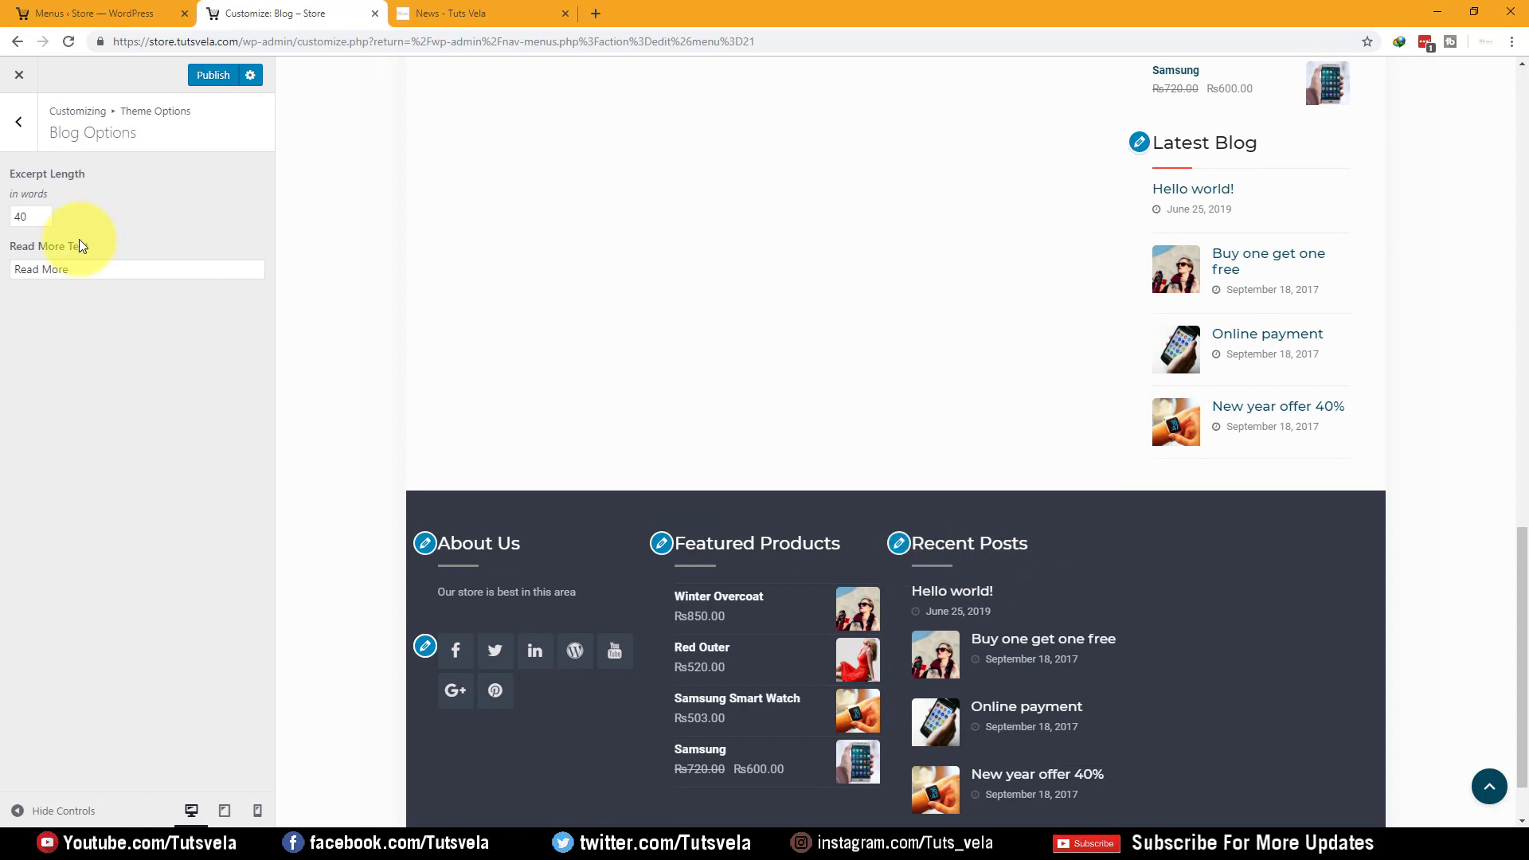
drag(83, 266, 6, 208)
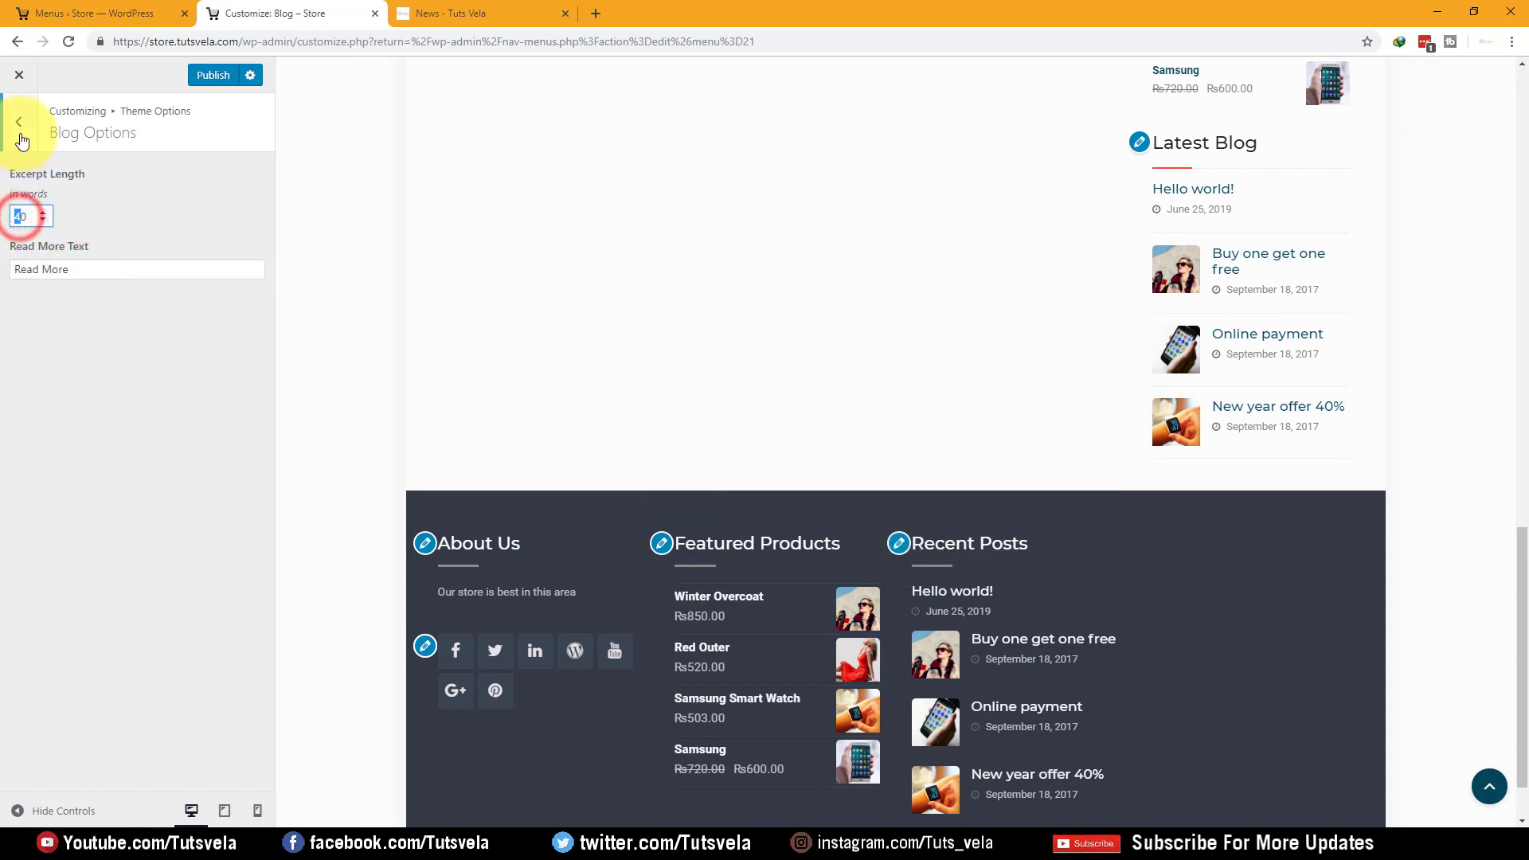
drag(75, 270, 17, 205)
click(18, 131)
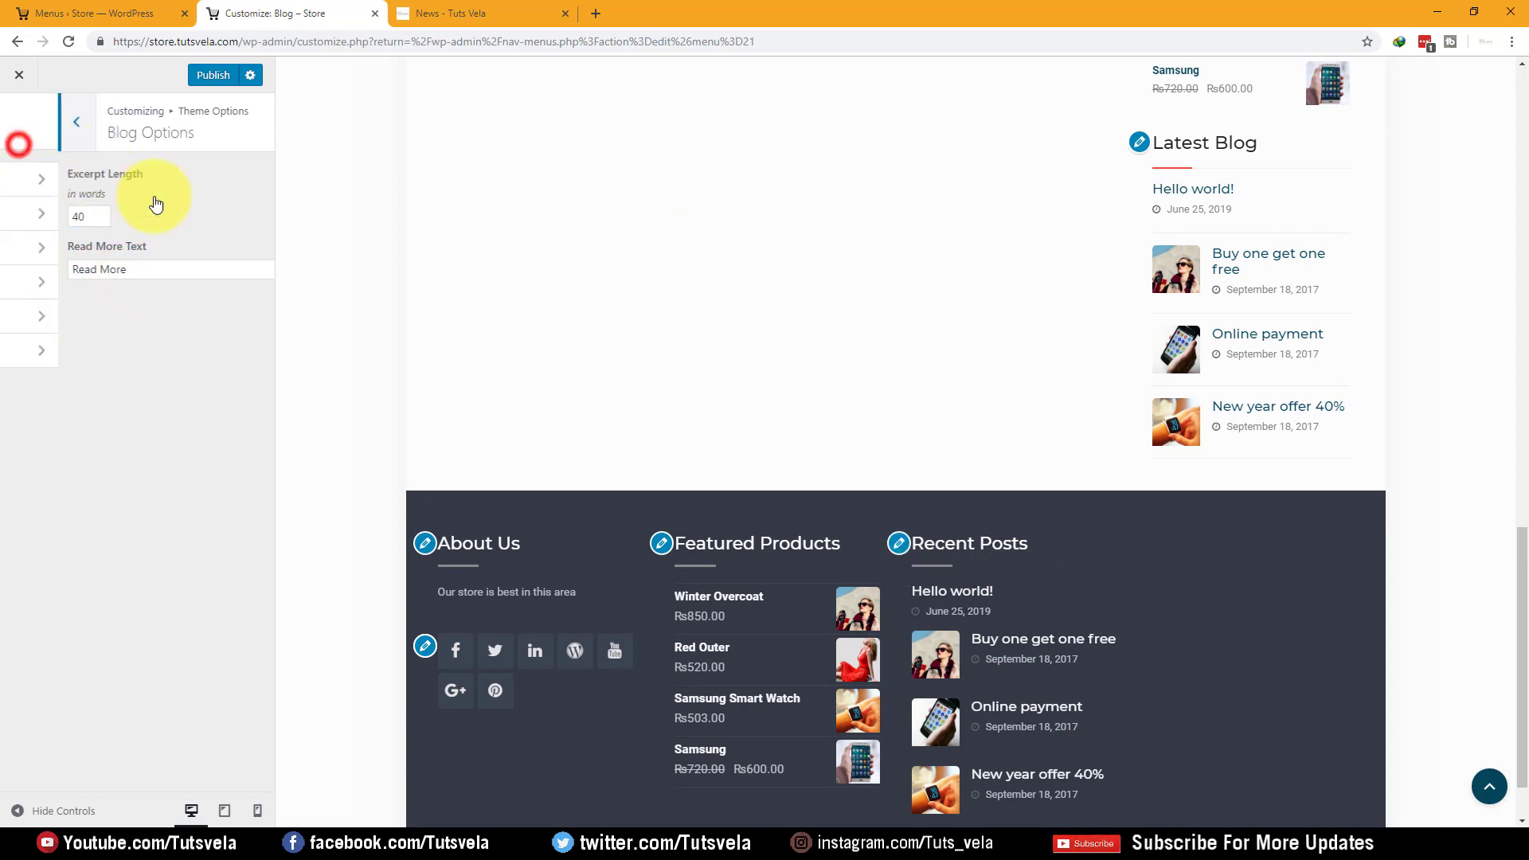
click(161, 360)
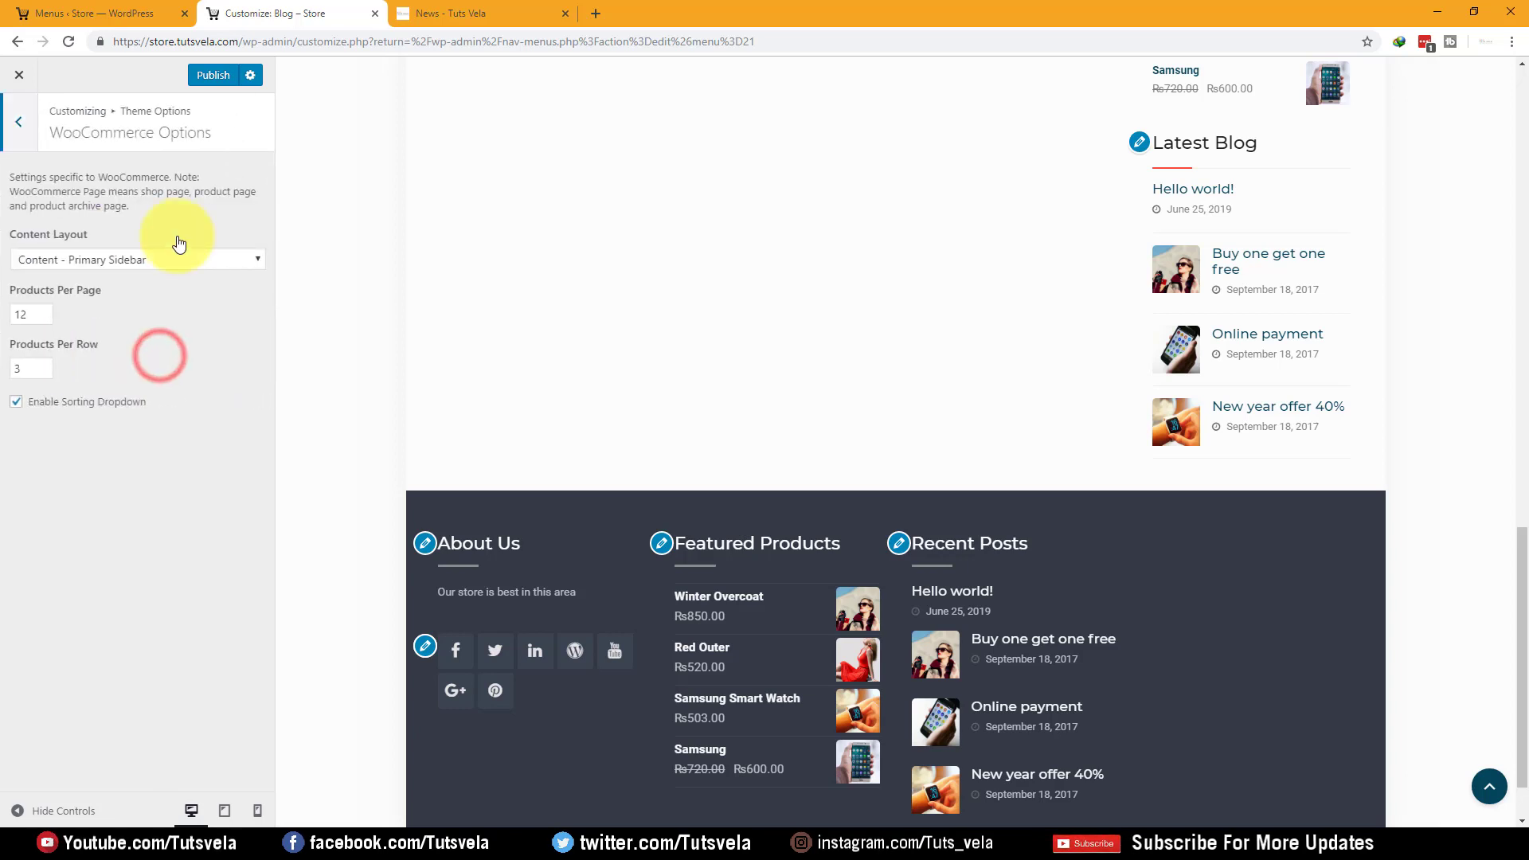
click(5, 119)
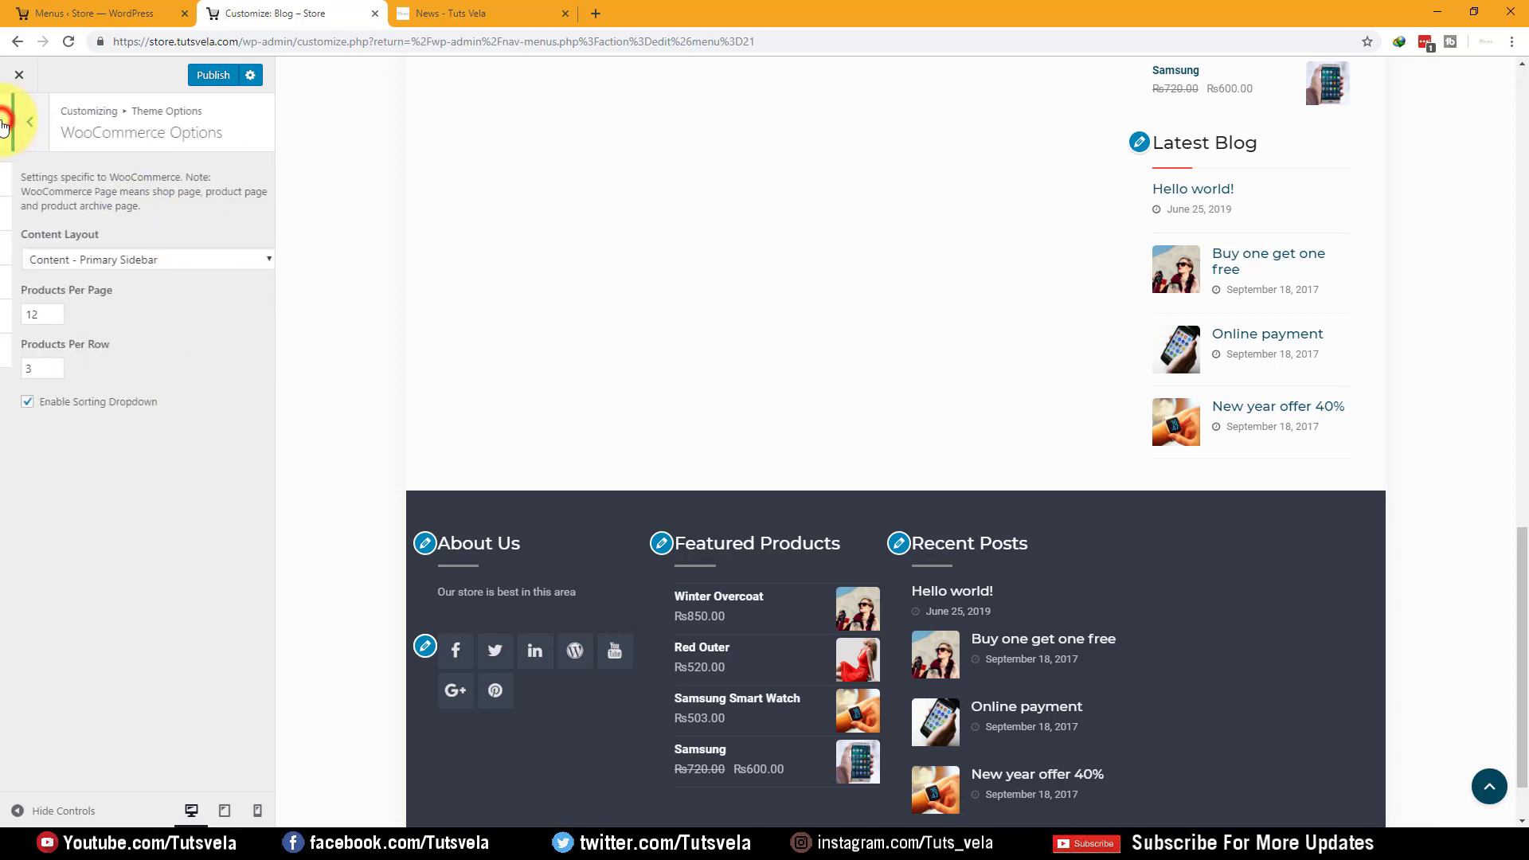
Publish the Customizer changes and close the News - Tuts Vela tab
click(198, 77)
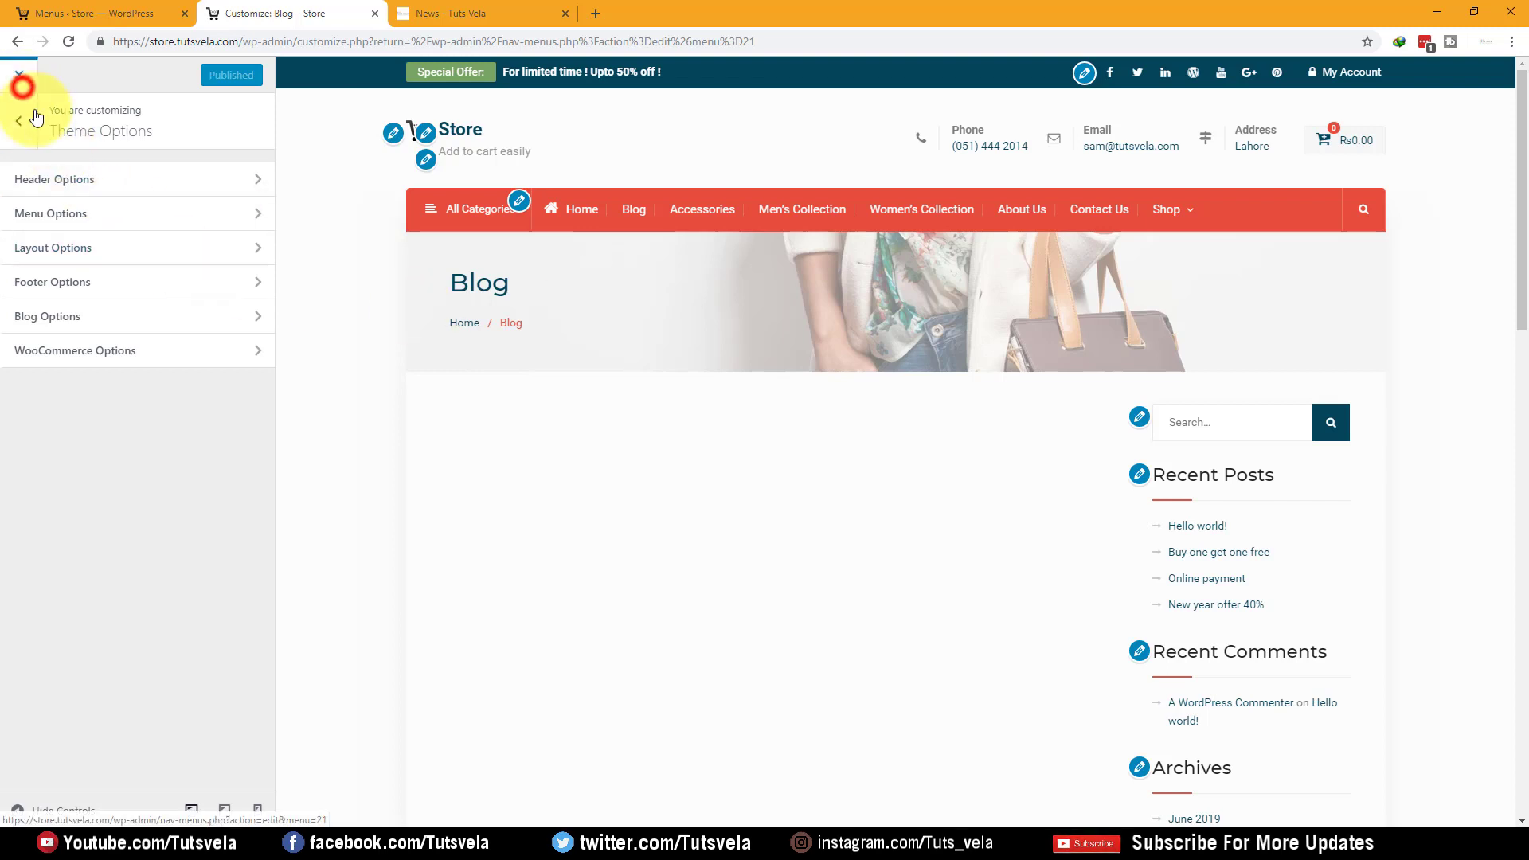
click(458, 12)
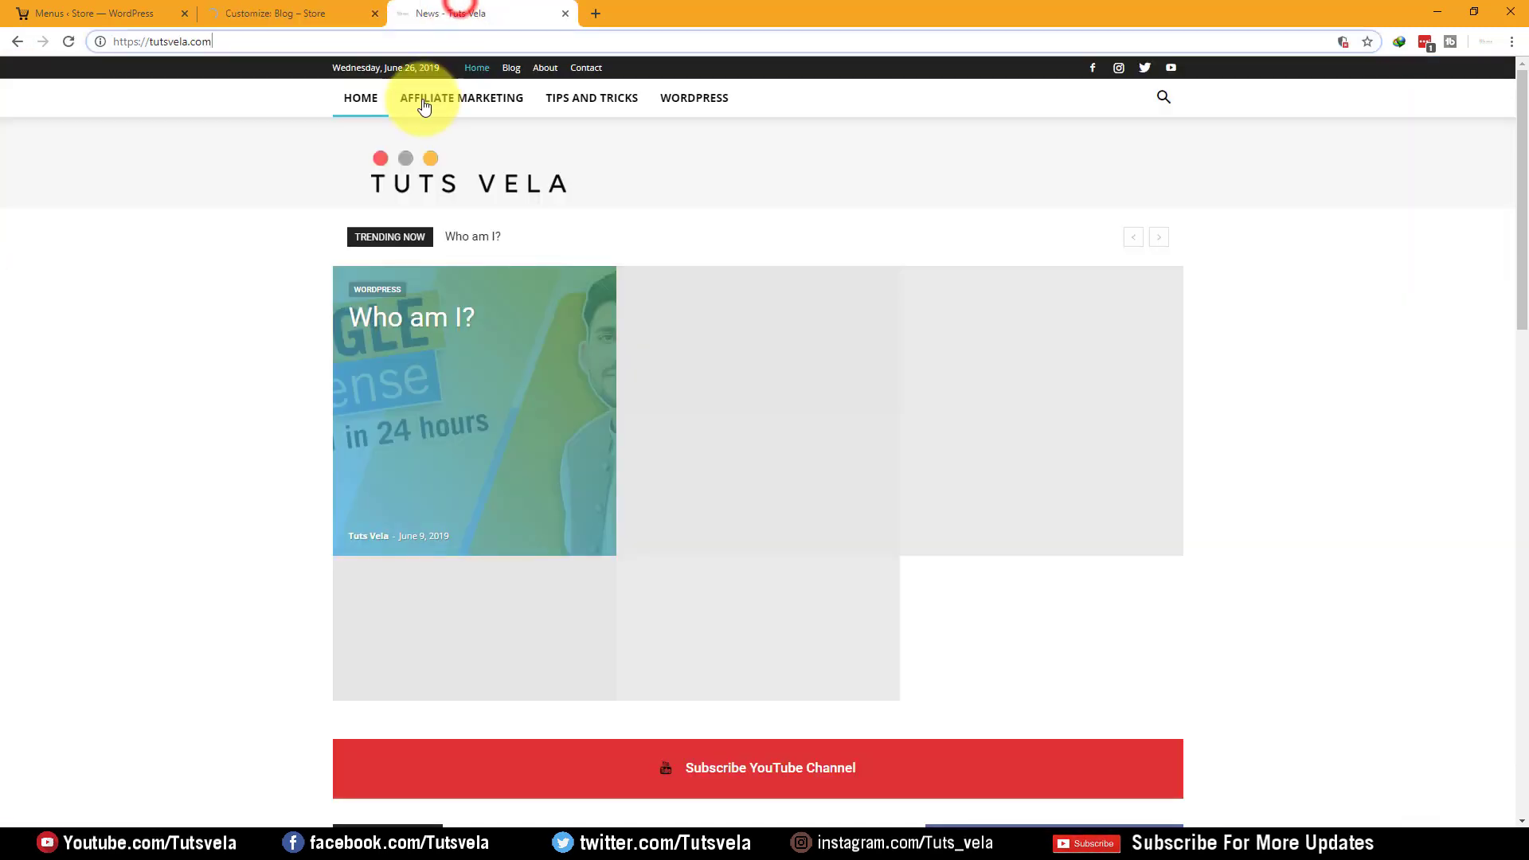
click(565, 13)
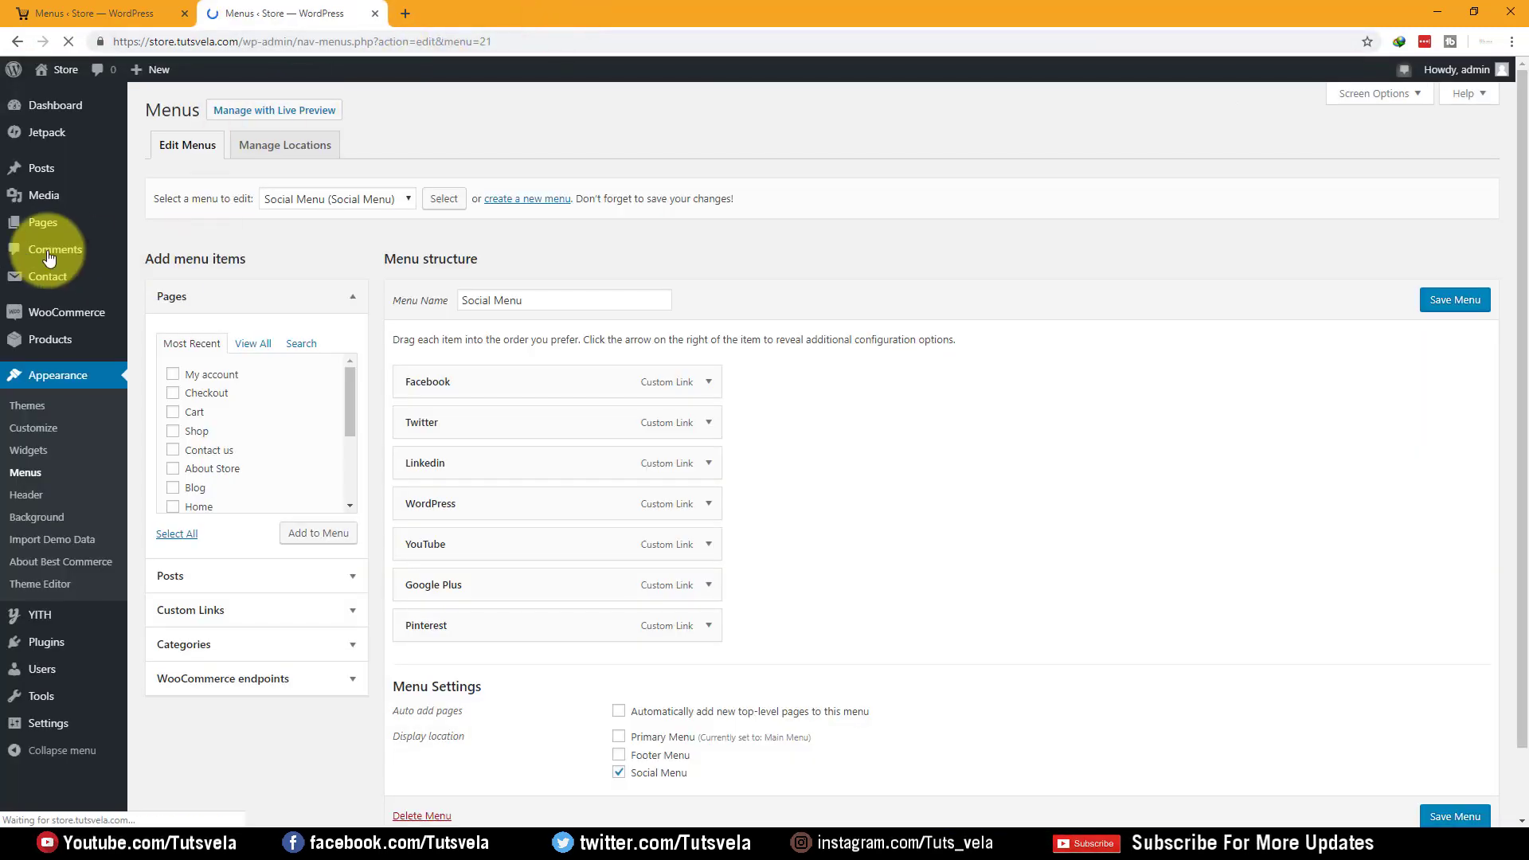
Go to Appearance > Widgets and open the live storefront in a new tab
click(40, 454)
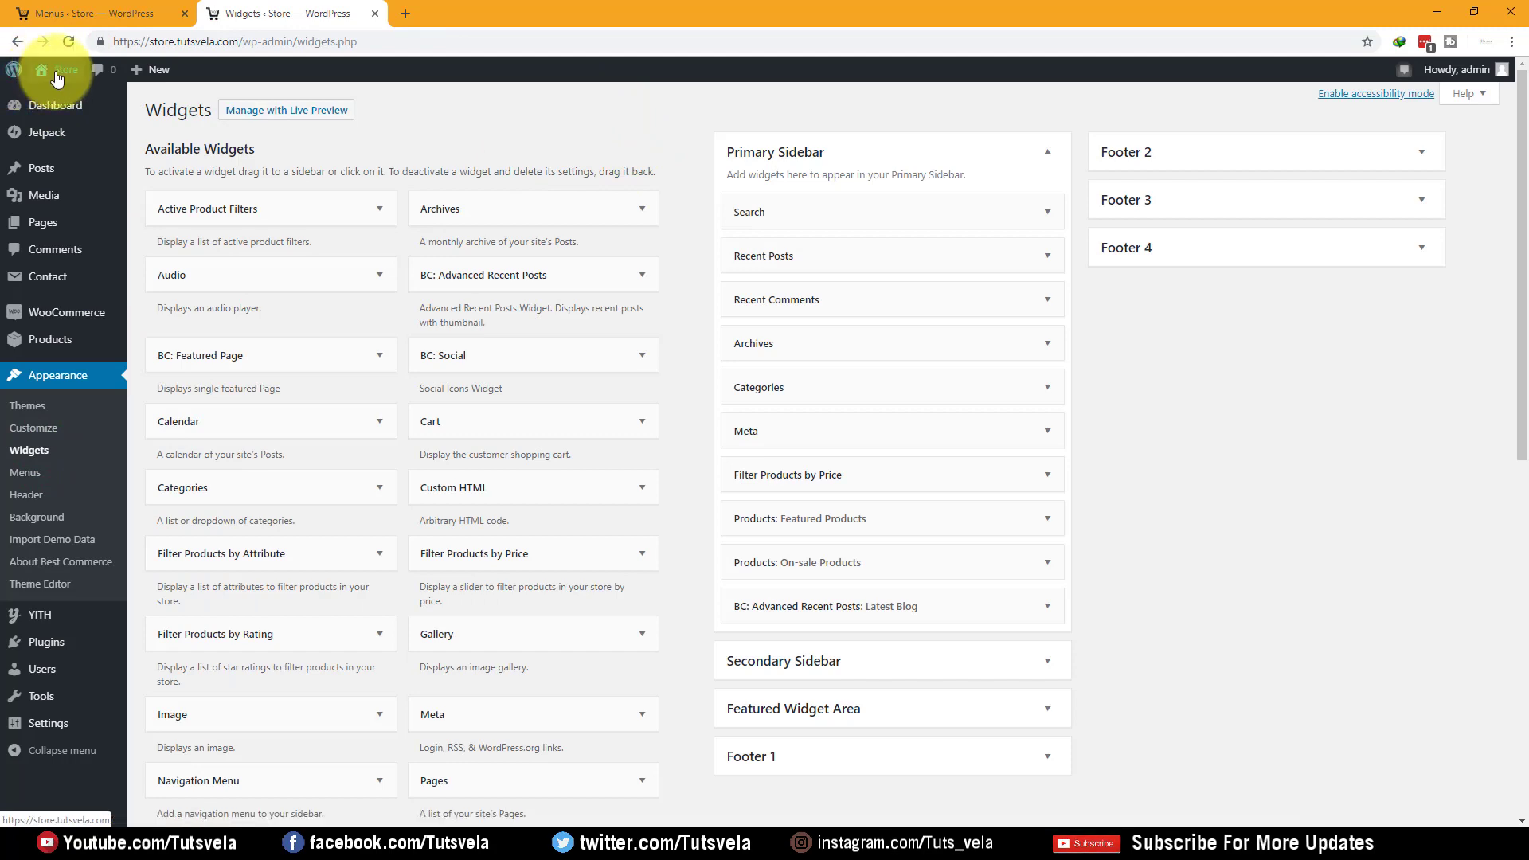
right_click(57, 107)
click(65, 113)
click(477, 14)
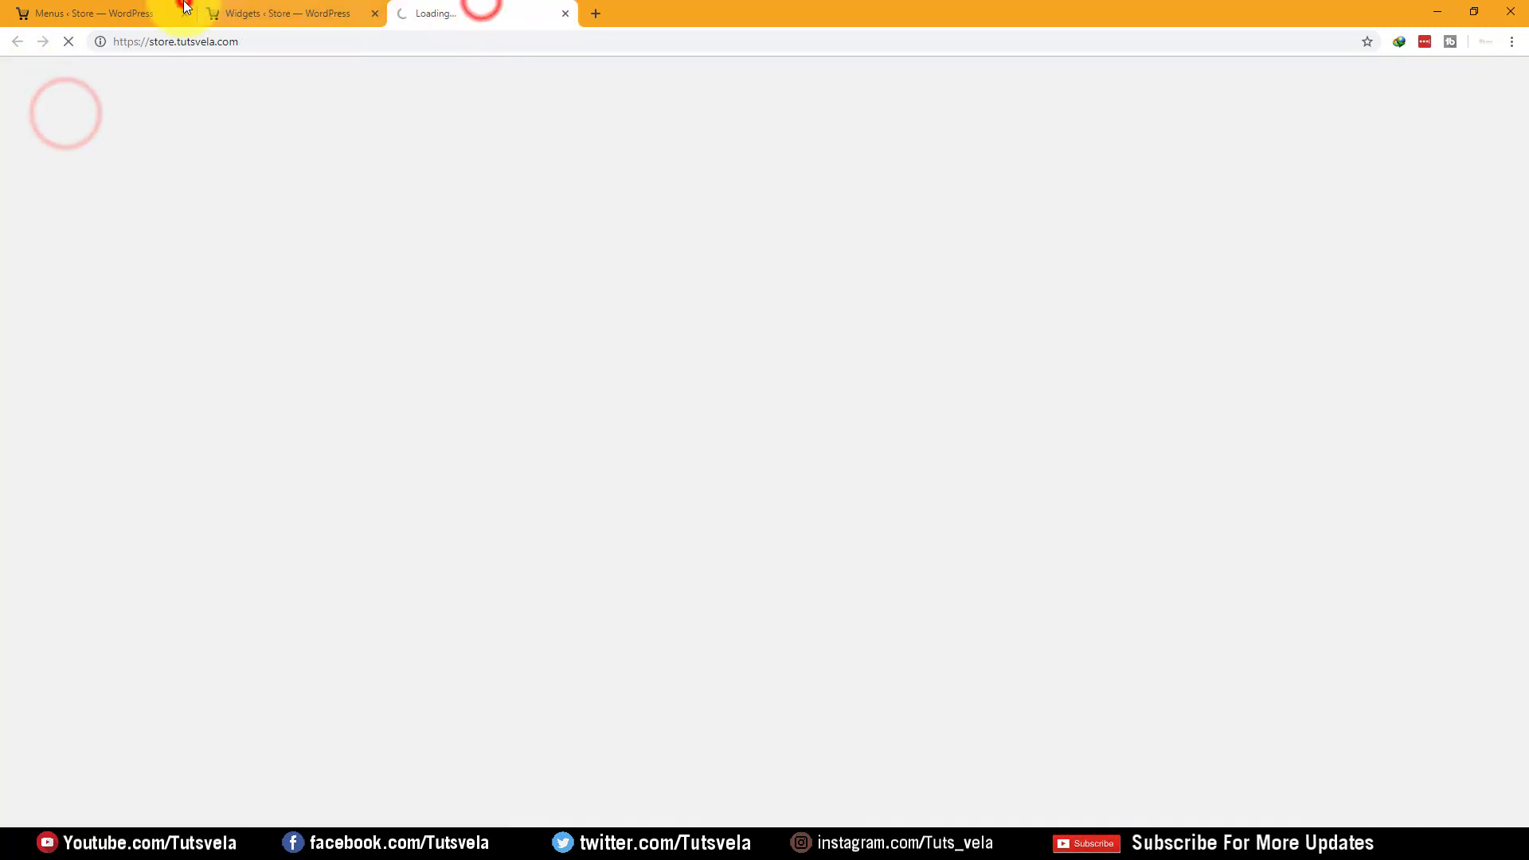
click(174, 14)
click(249, 18)
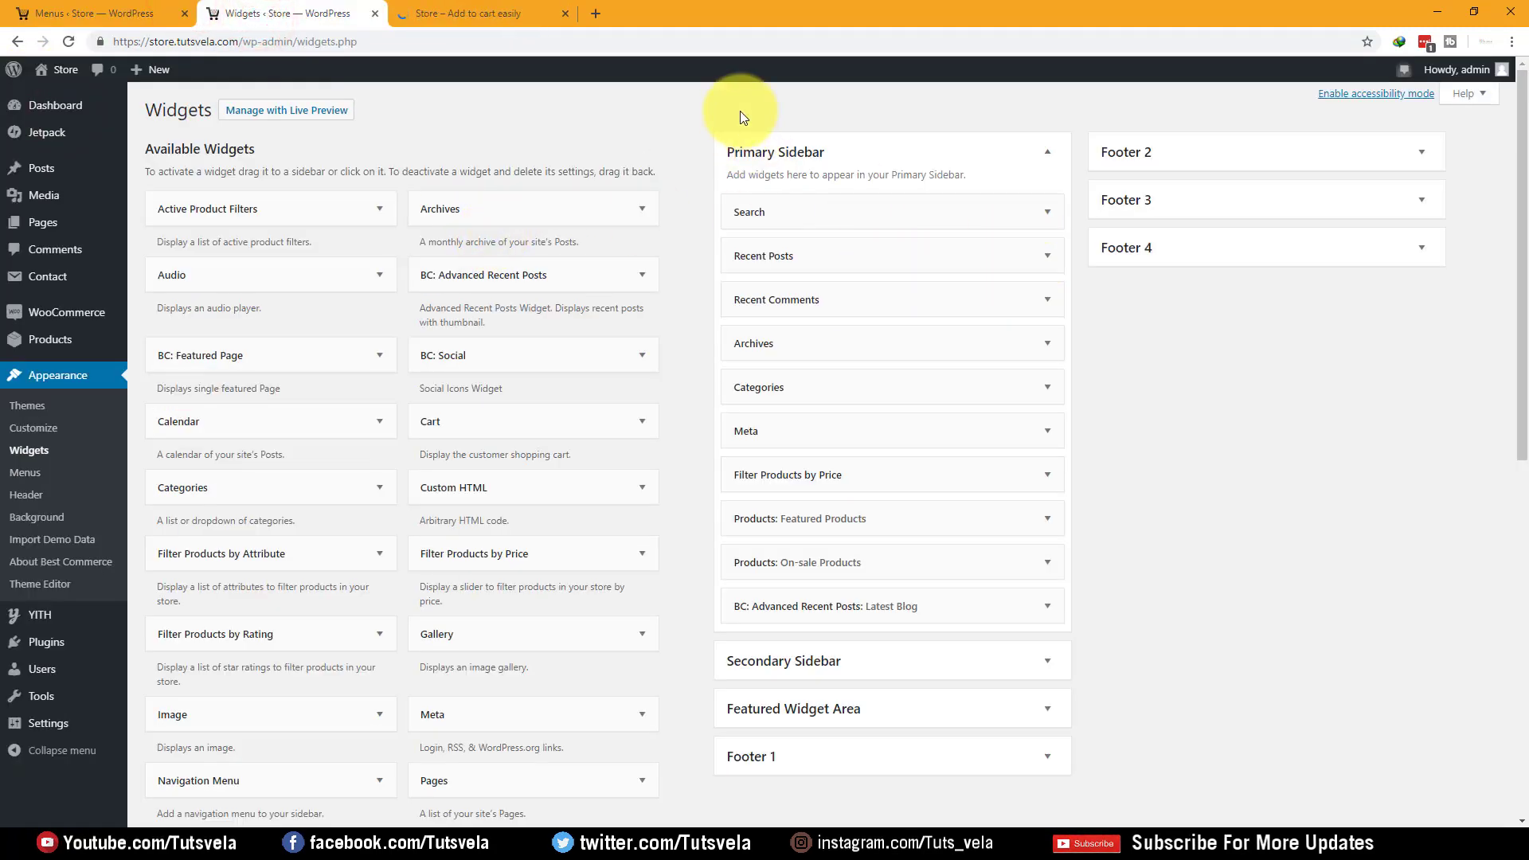
Look over the storefront, then expand the Primary Sidebar widget list on the Widgets screen
drag(727, 152, 855, 154)
click(444, 5)
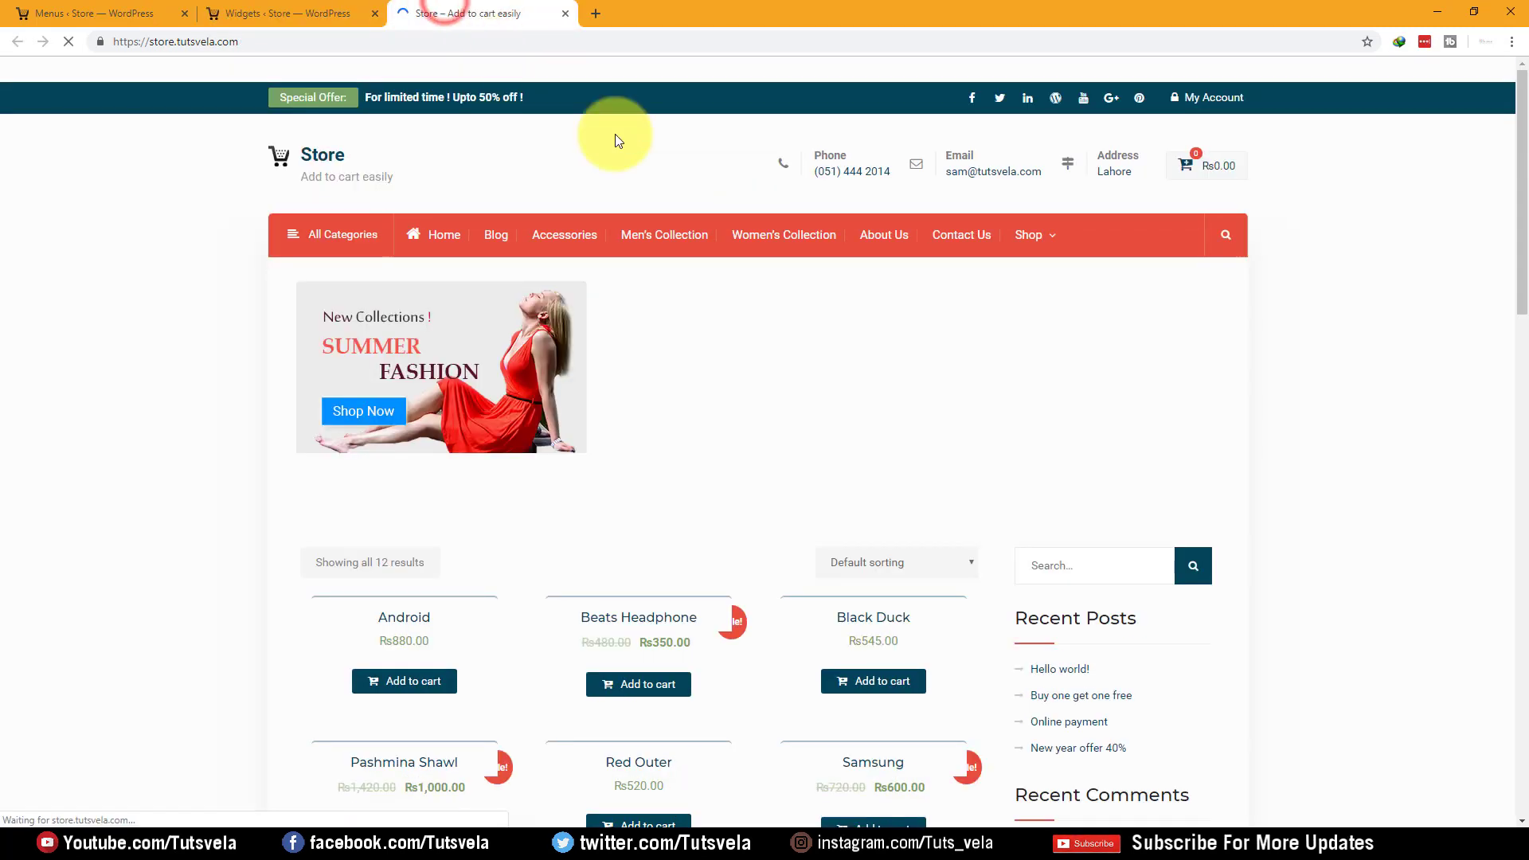
scroll(1099, 402, down, 5)
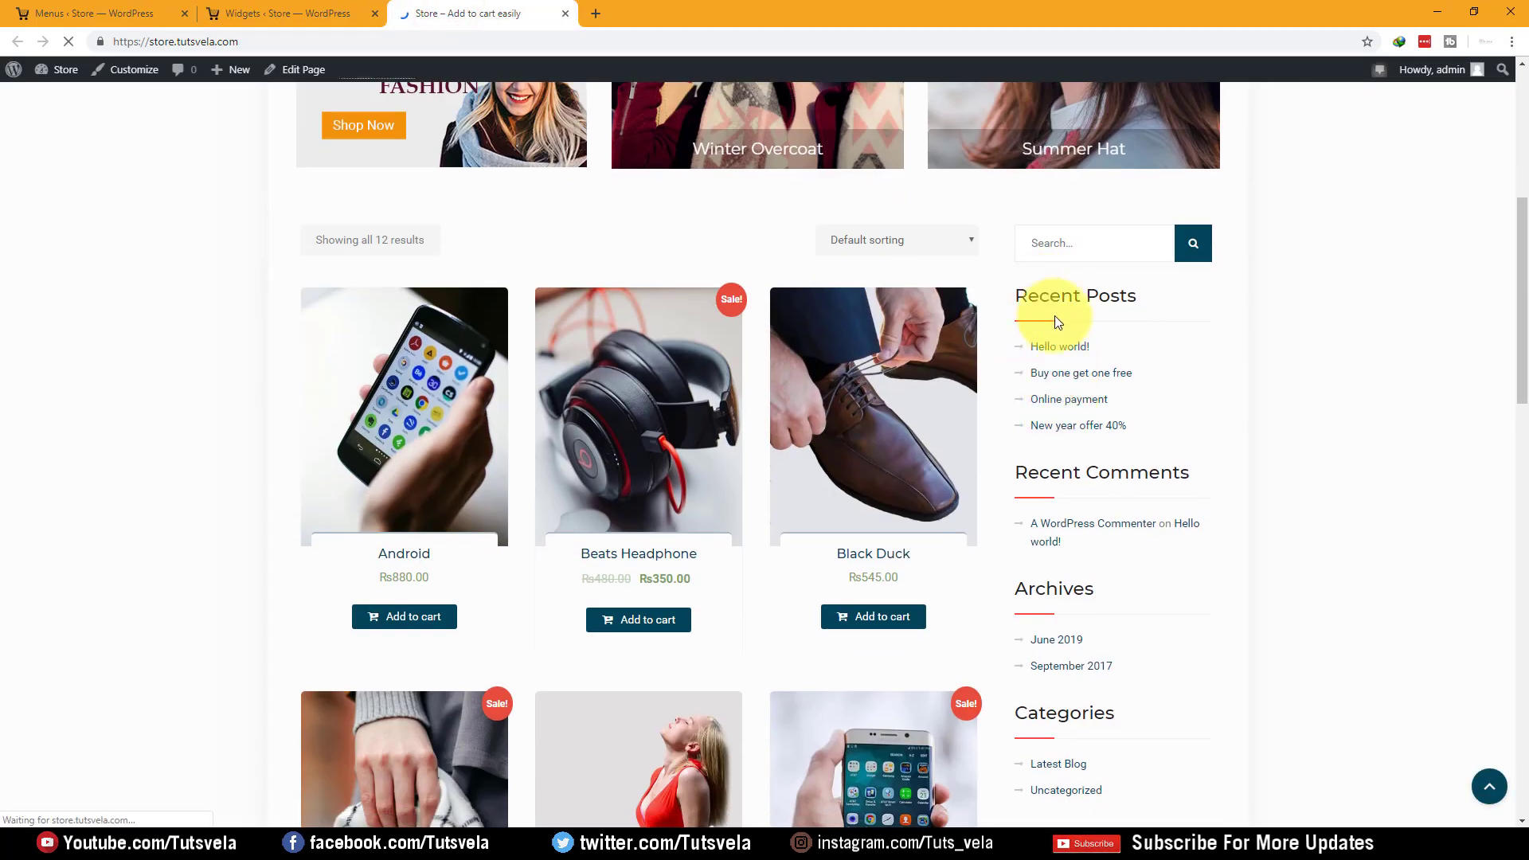
click(283, 12)
click(1048, 151)
Delete the Search, Categories, Archives, Recent Comments and Recent Posts widgets, then expand Meta
click(1047, 212)
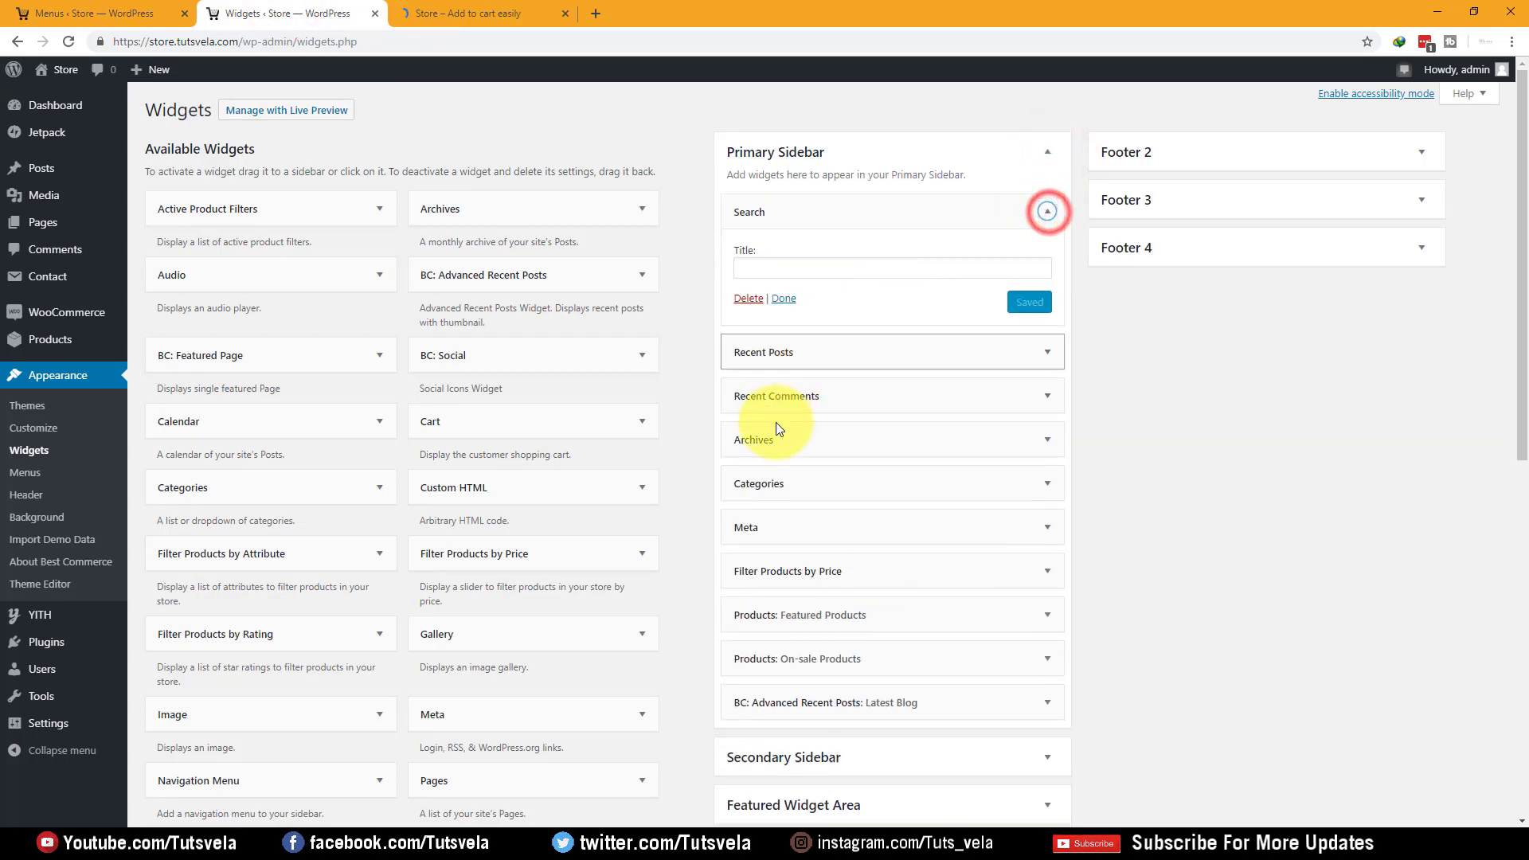
click(748, 298)
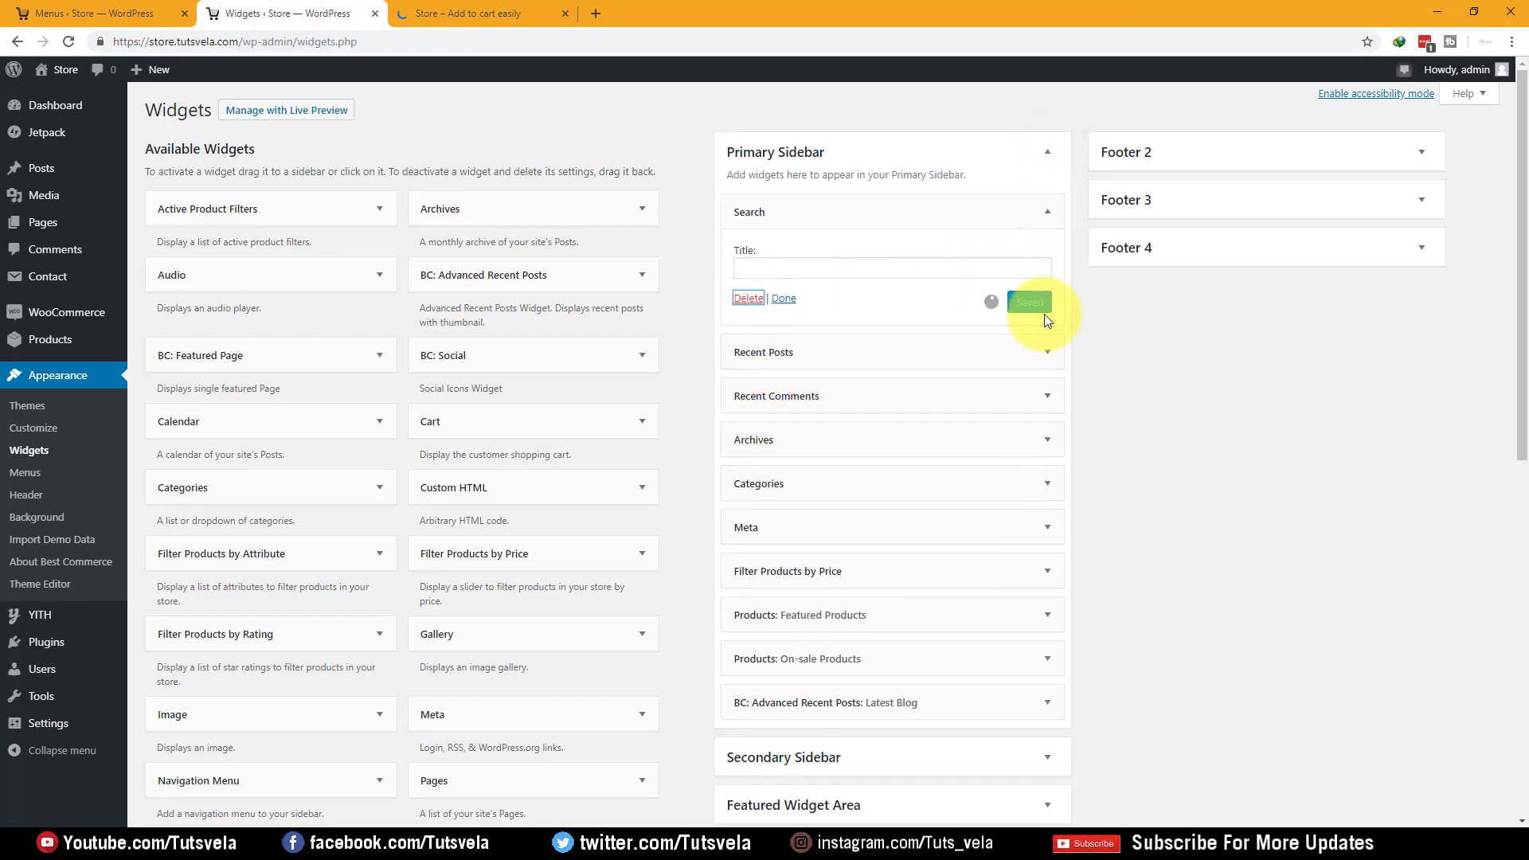
click(1046, 342)
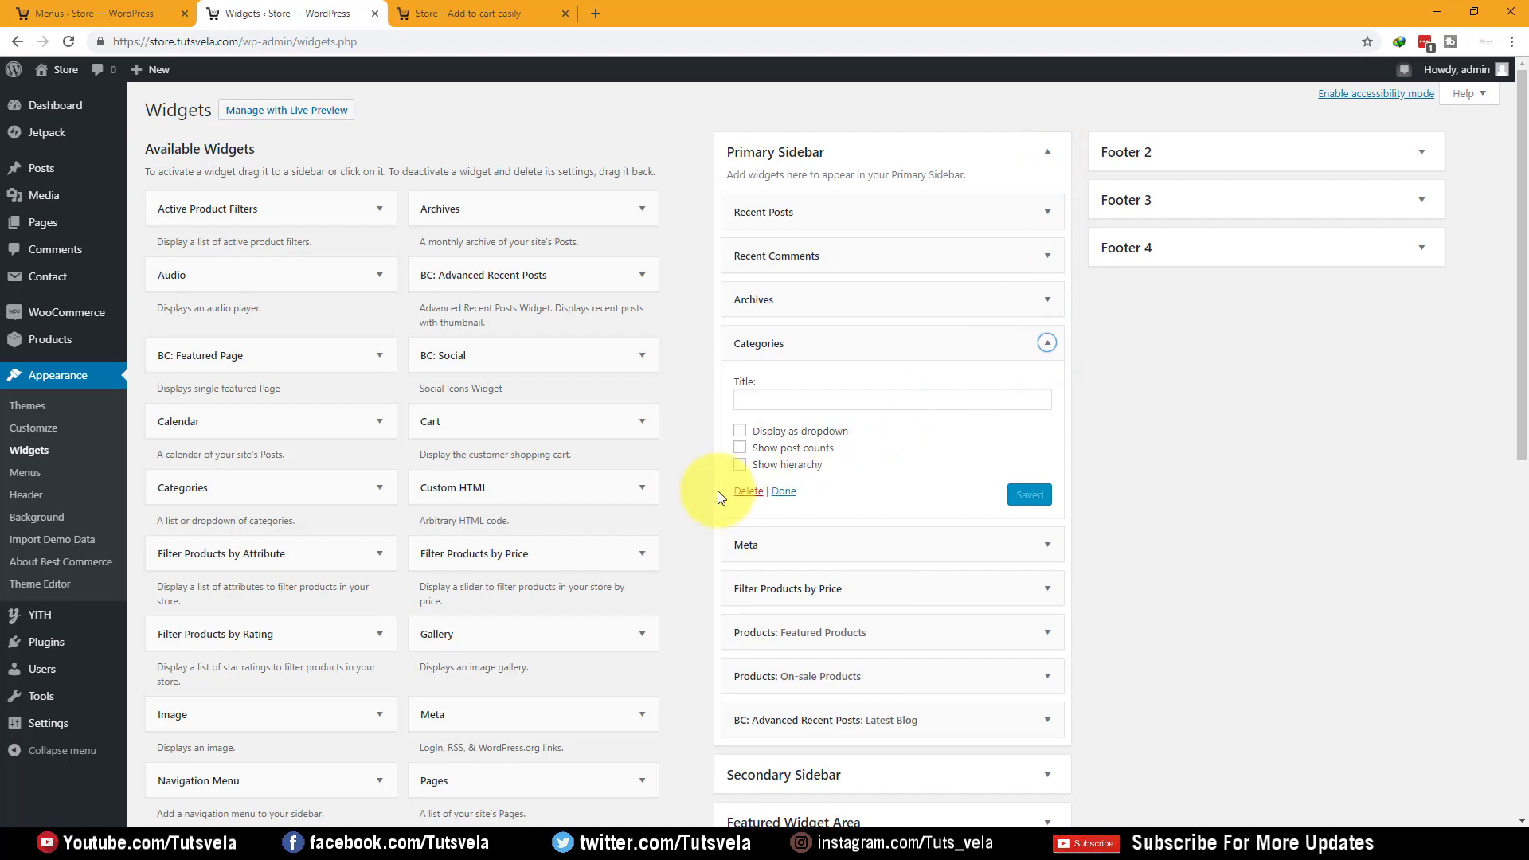
click(747, 493)
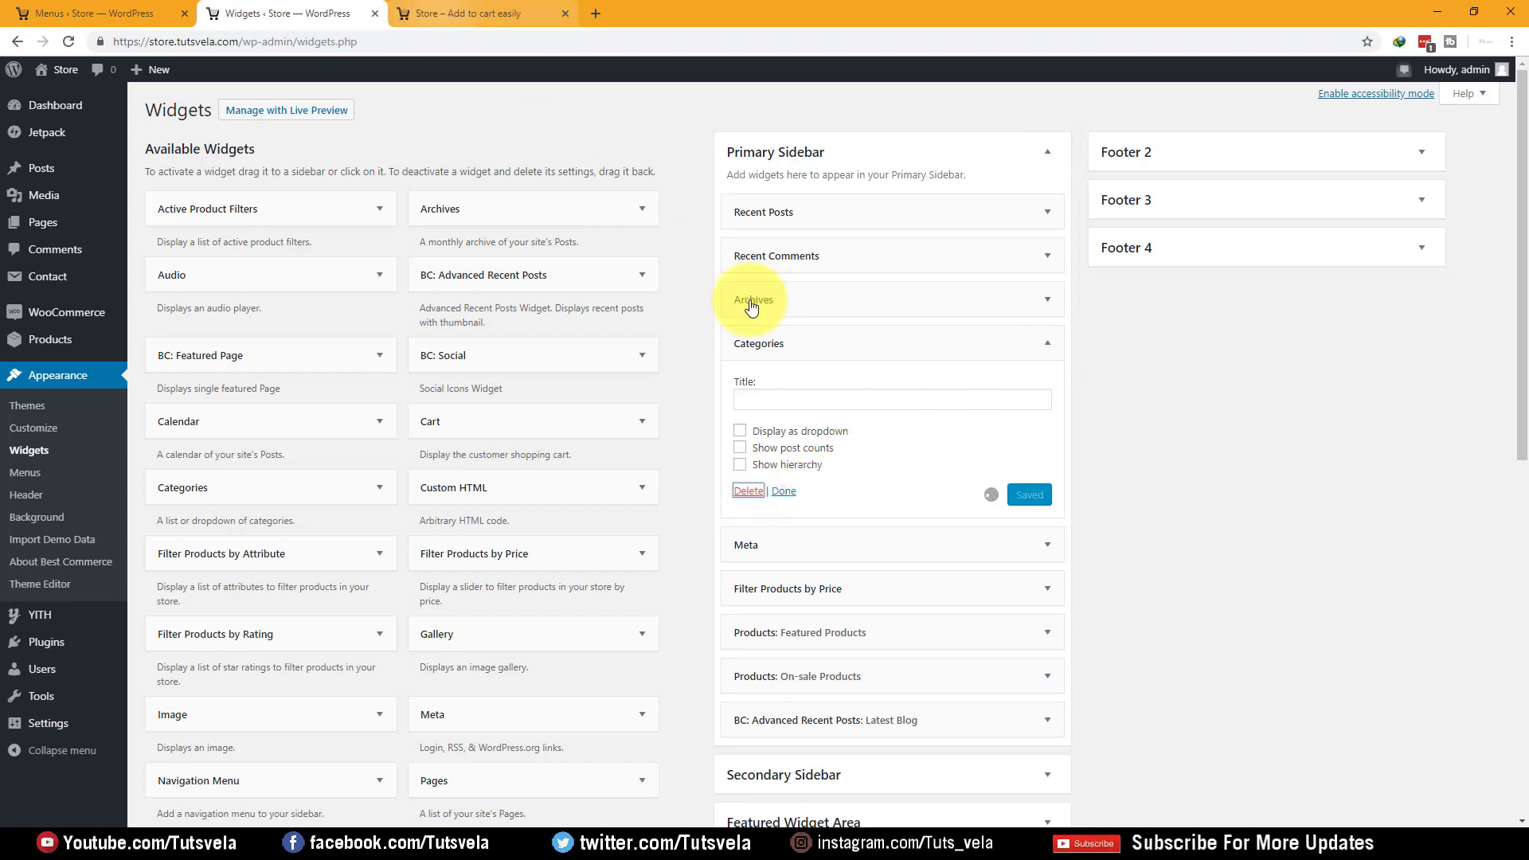
click(1045, 301)
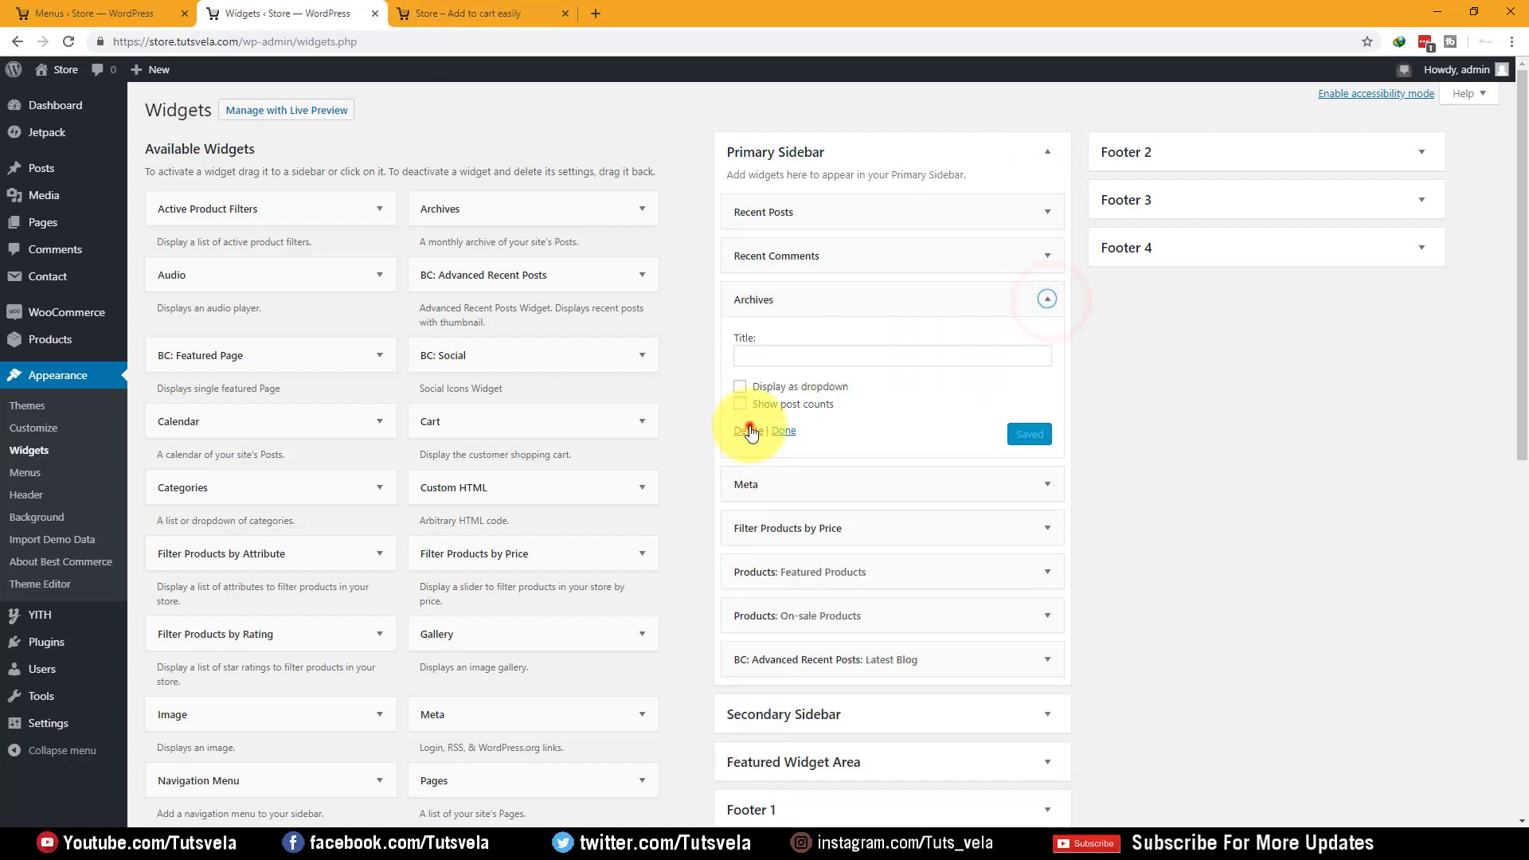
click(748, 430)
click(1045, 261)
click(747, 376)
click(1047, 213)
click(747, 360)
click(1047, 410)
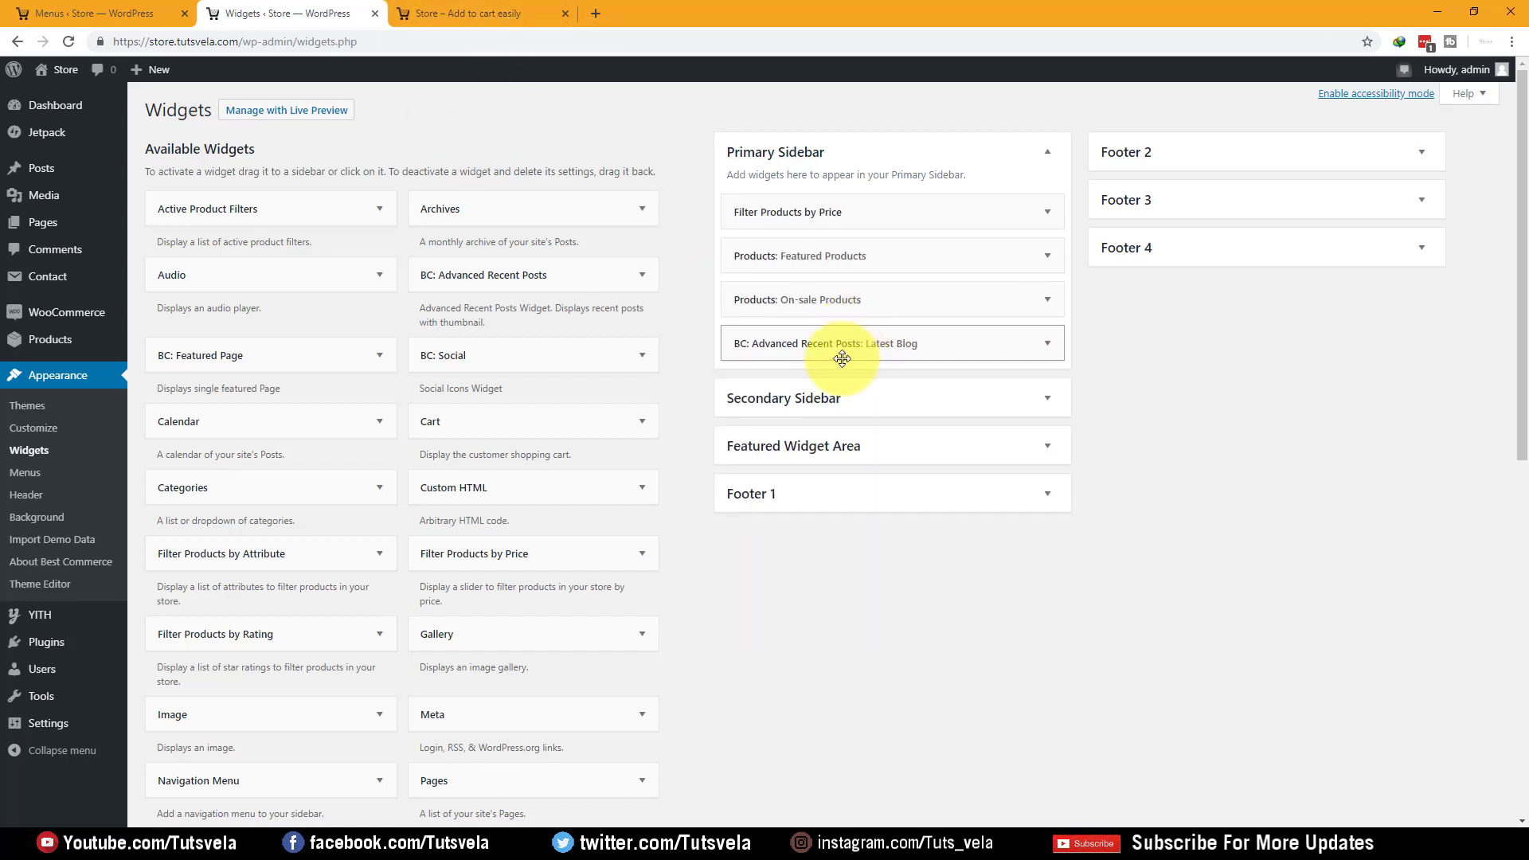
Check the storefront, then expand the Secondary Sidebar and Featured Widget Area
click(468, 14)
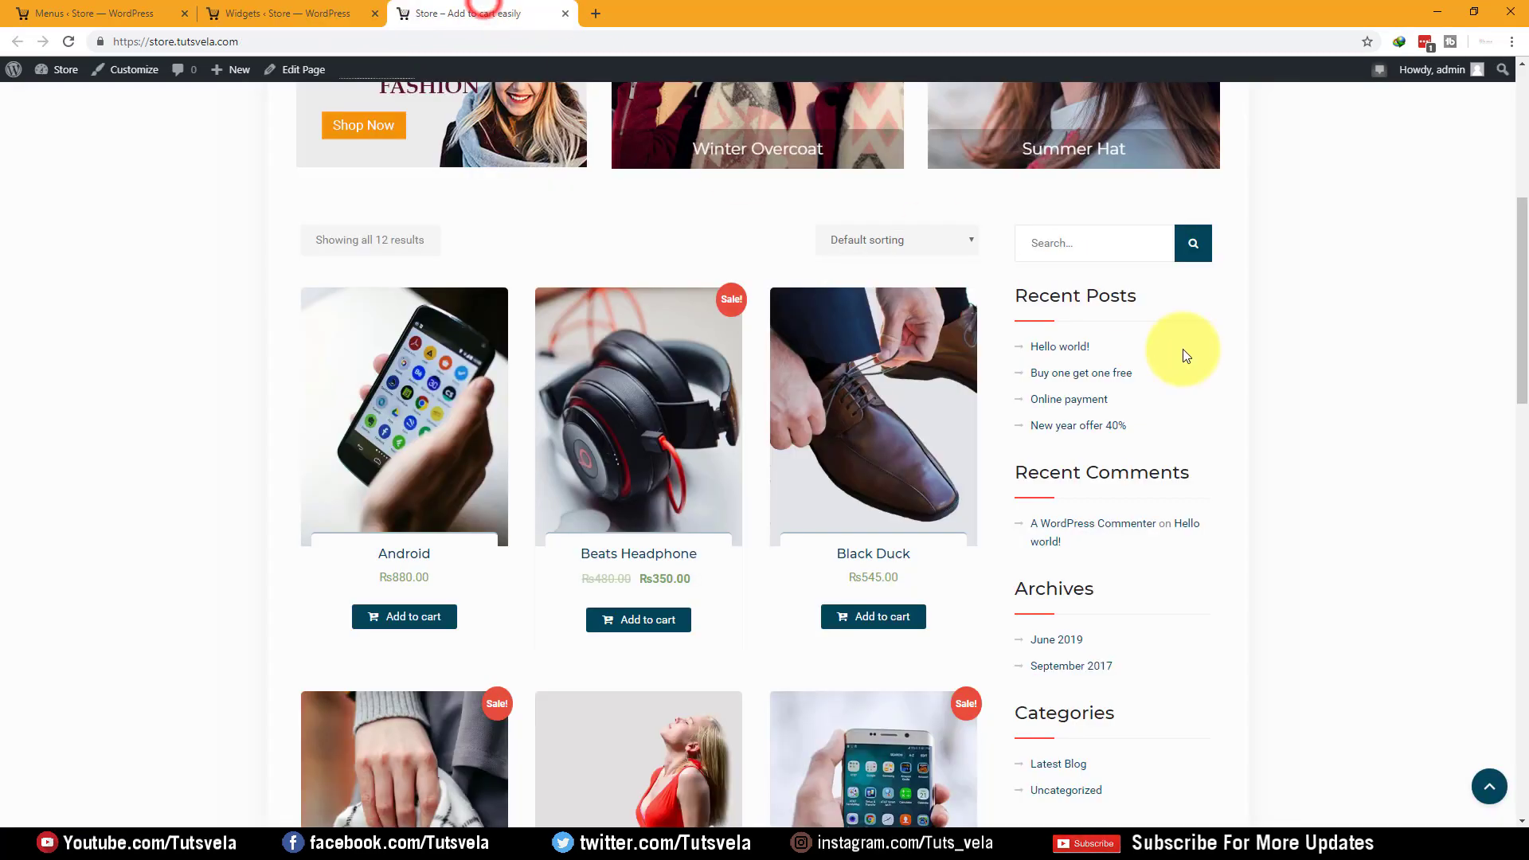
scroll(1185, 338, down, 6)
click(323, 12)
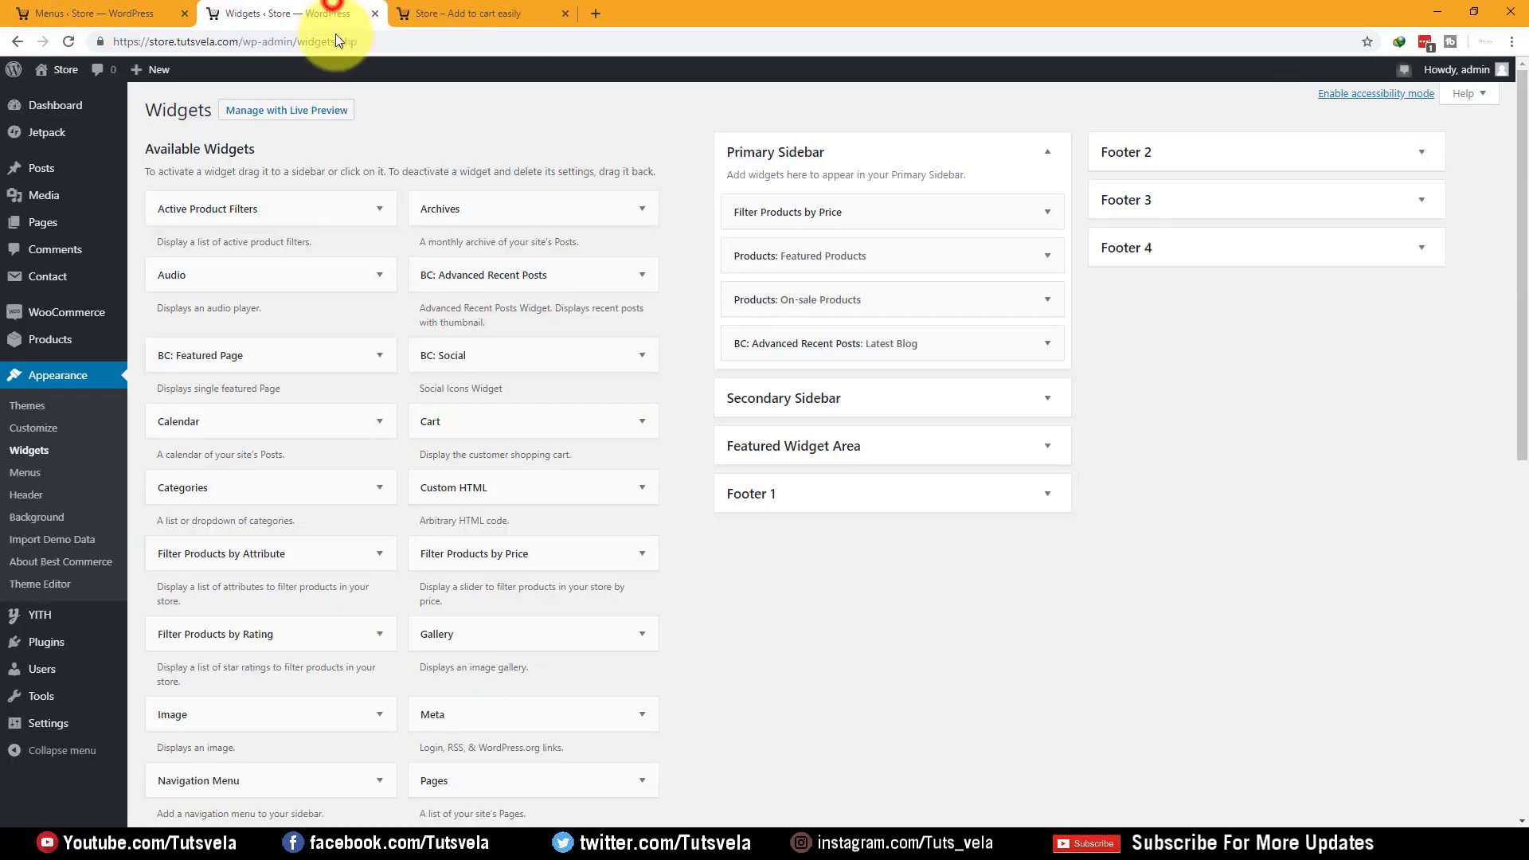
click(1012, 397)
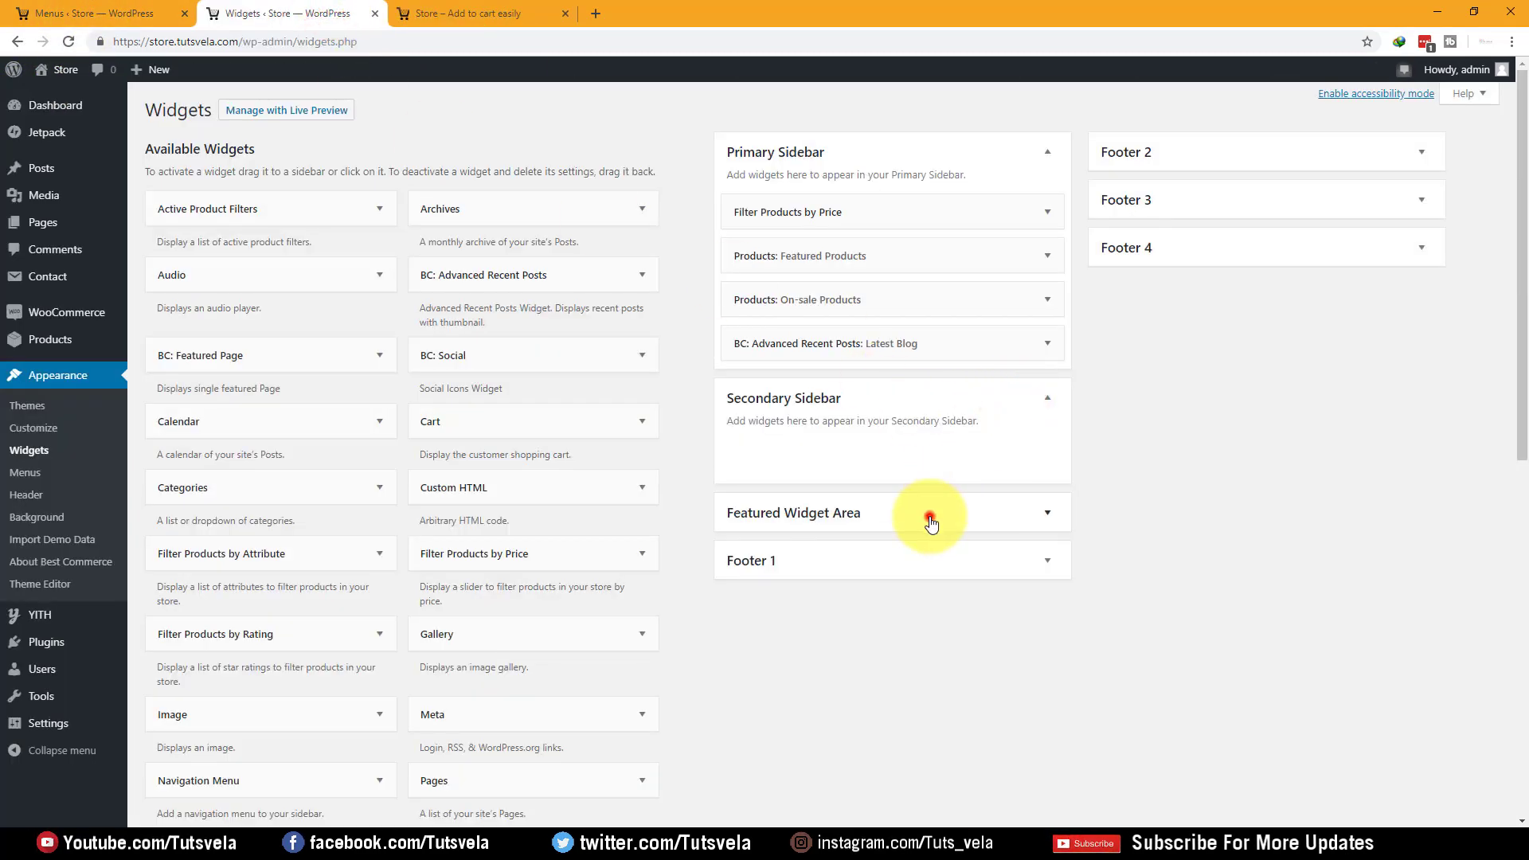
click(930, 523)
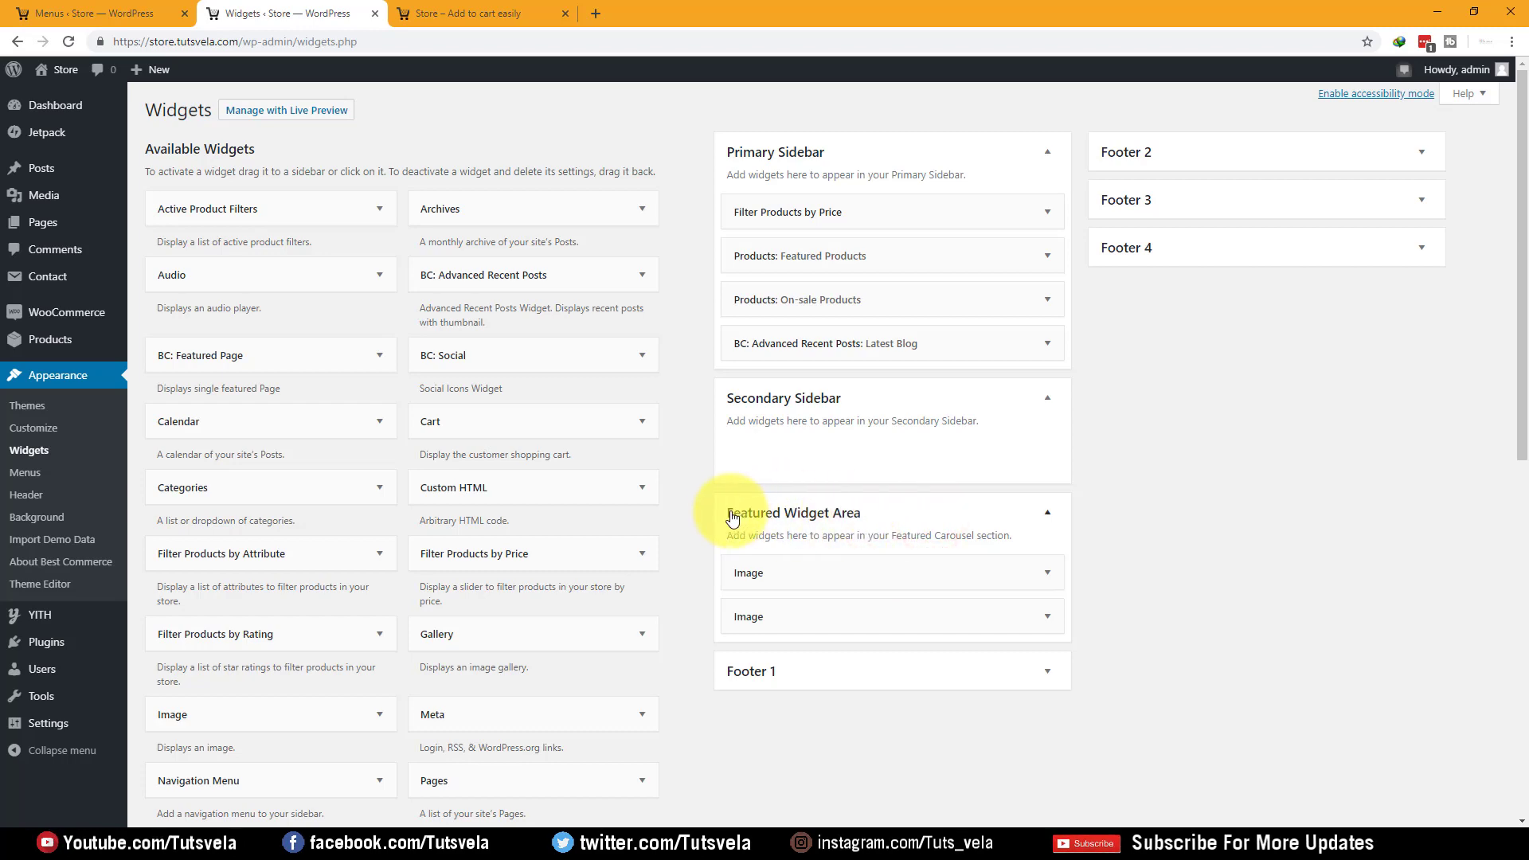
Compare the storefront with the first Image widget in the Featured Widget Area
click(400, 13)
scroll(415, 239, up, 5)
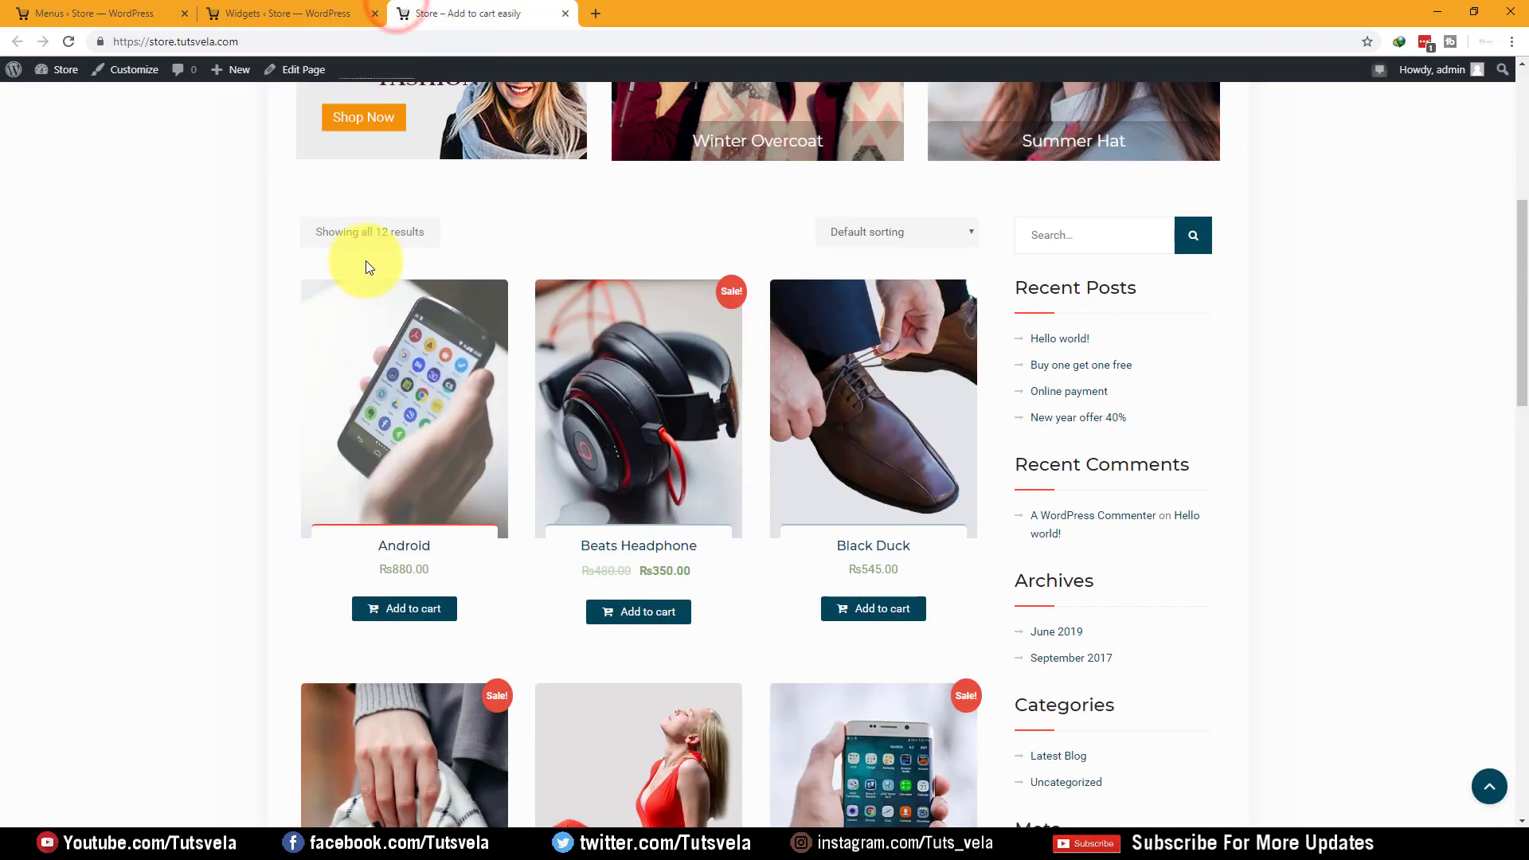
scroll(367, 267, up, 6)
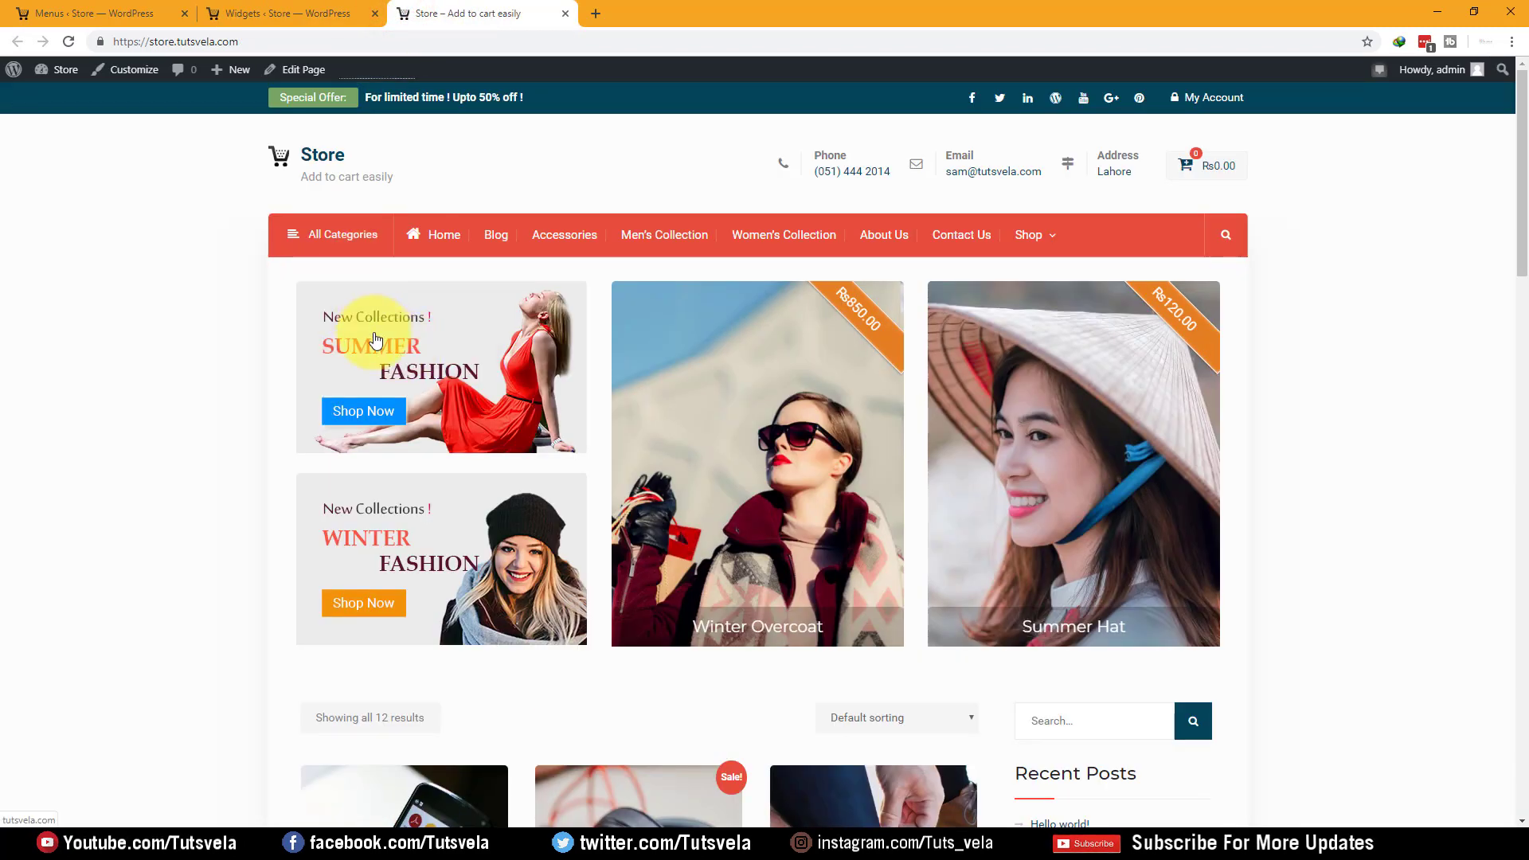
mouse_move(247, 252)
mouse_down()
mouse_move(597, 624)
mouse_move(605, 656)
mouse_up()
click(271, 14)
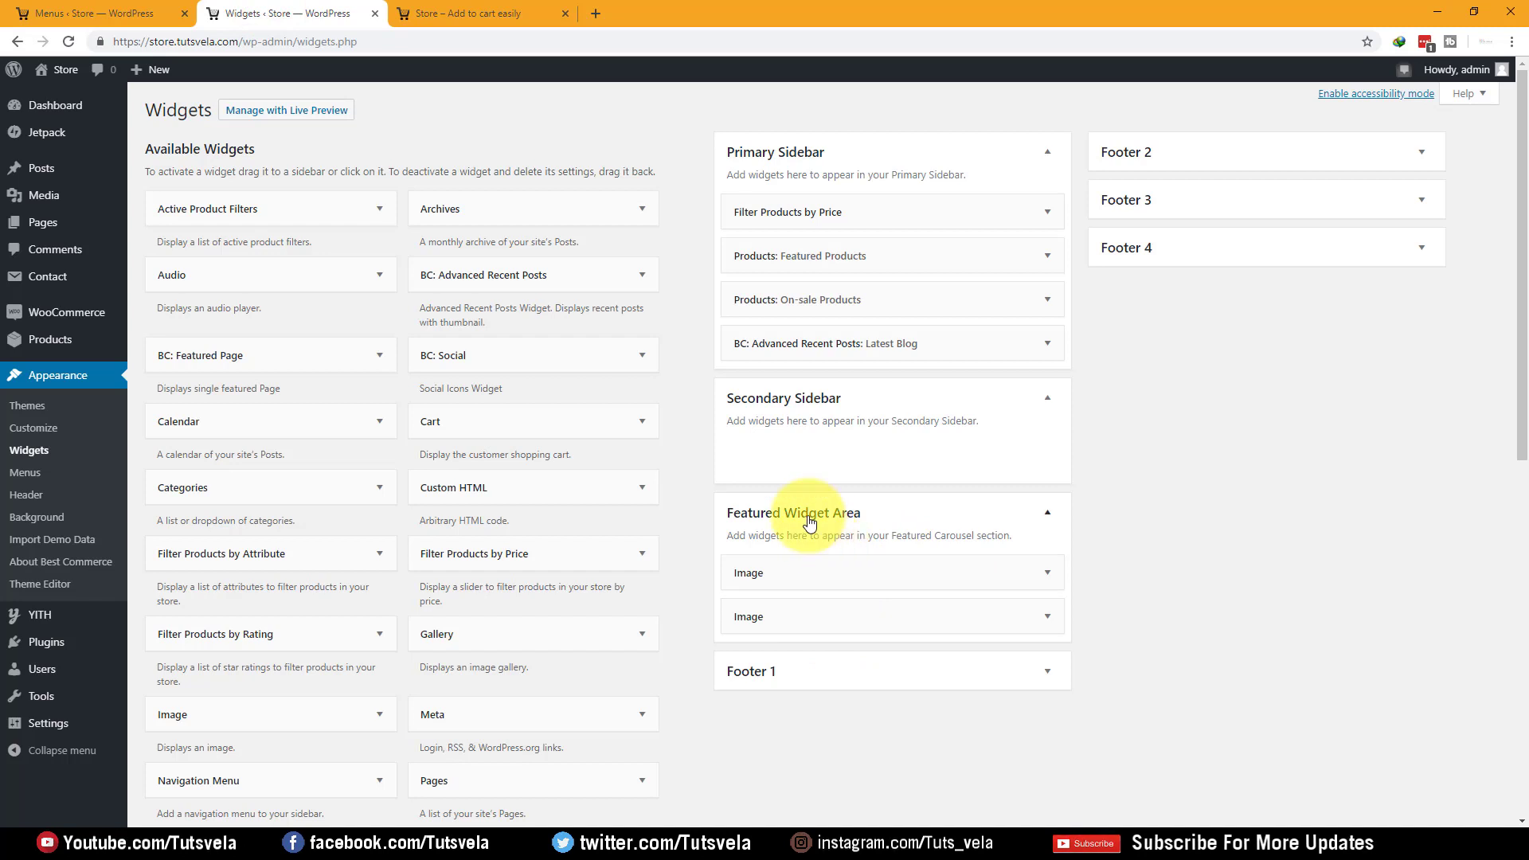
click(1046, 574)
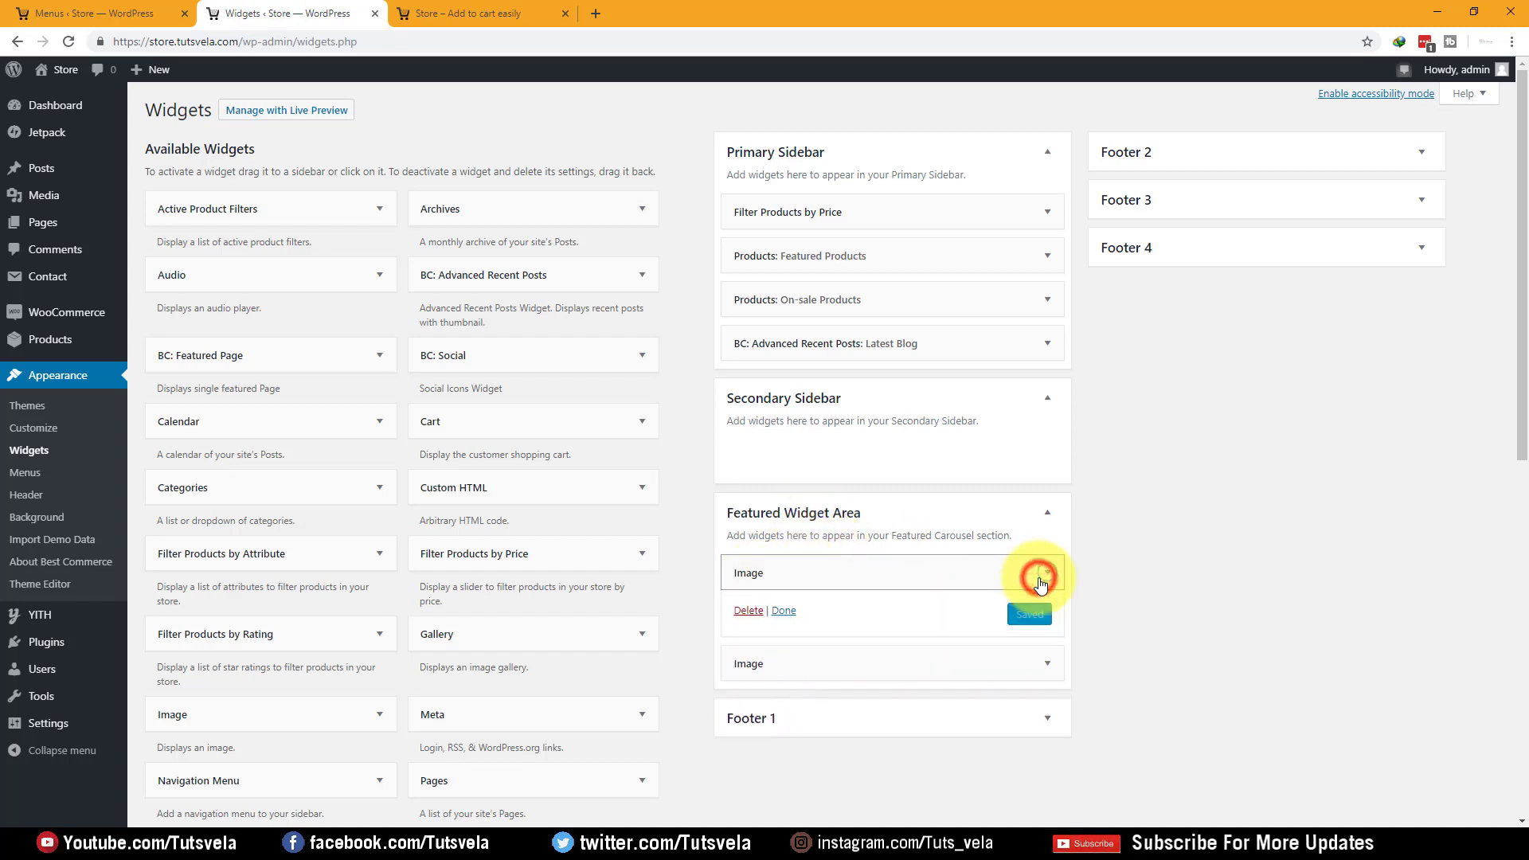
click(1041, 579)
Expand the Footer 1, Footer 2, Footer 3 and Footer 4 widget areas
scroll(996, 593, down, 2)
click(1060, 512)
scroll(1055, 423, up, 2)
click(1419, 151)
click(1402, 253)
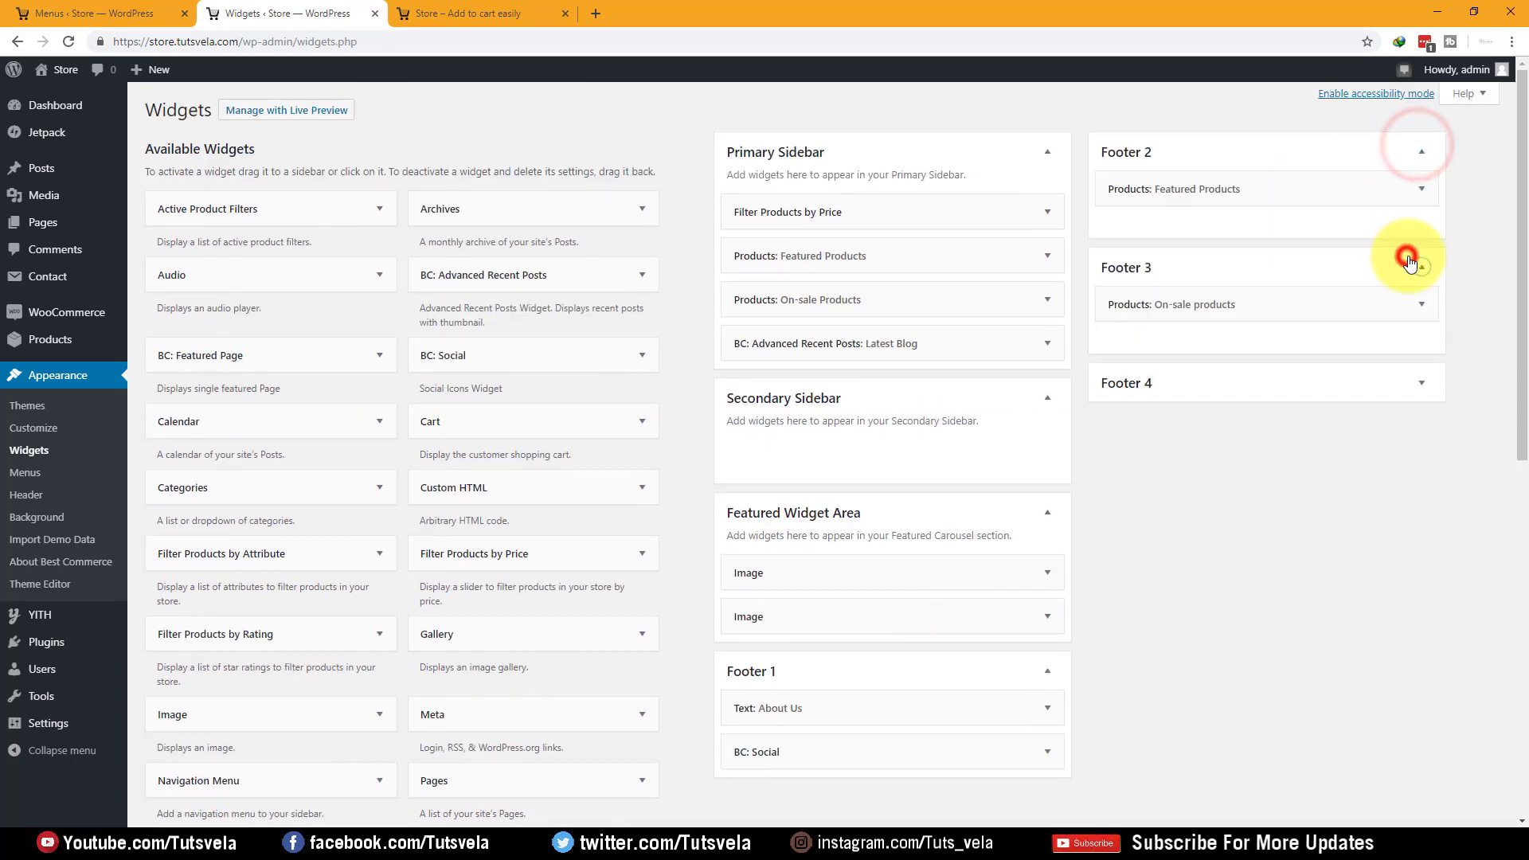
click(1395, 376)
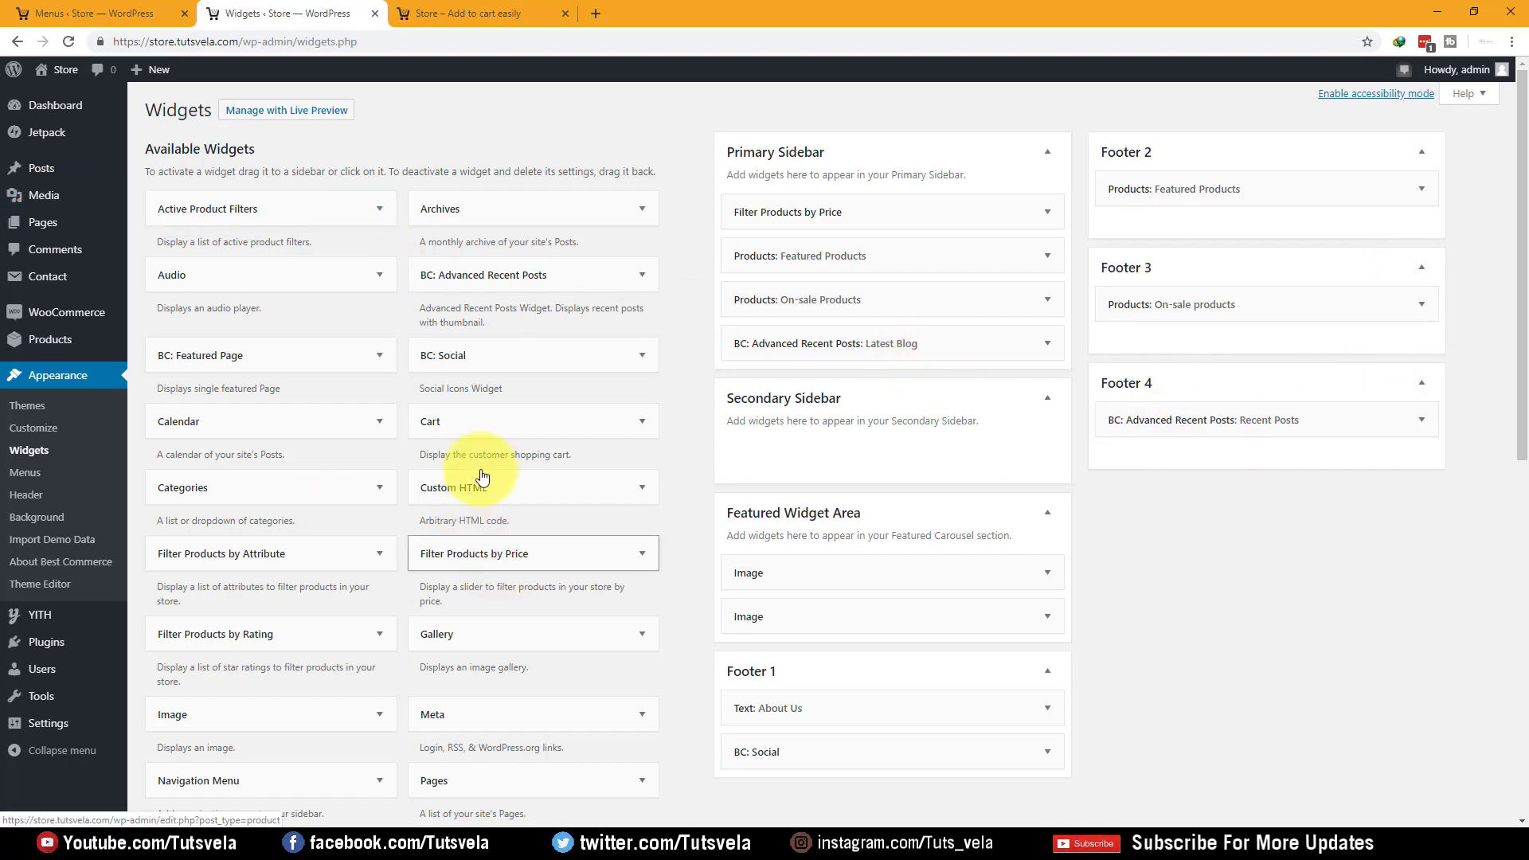
Reload the storefront and scroll to check Featured Products in its sidebar and footer
click(478, 13)
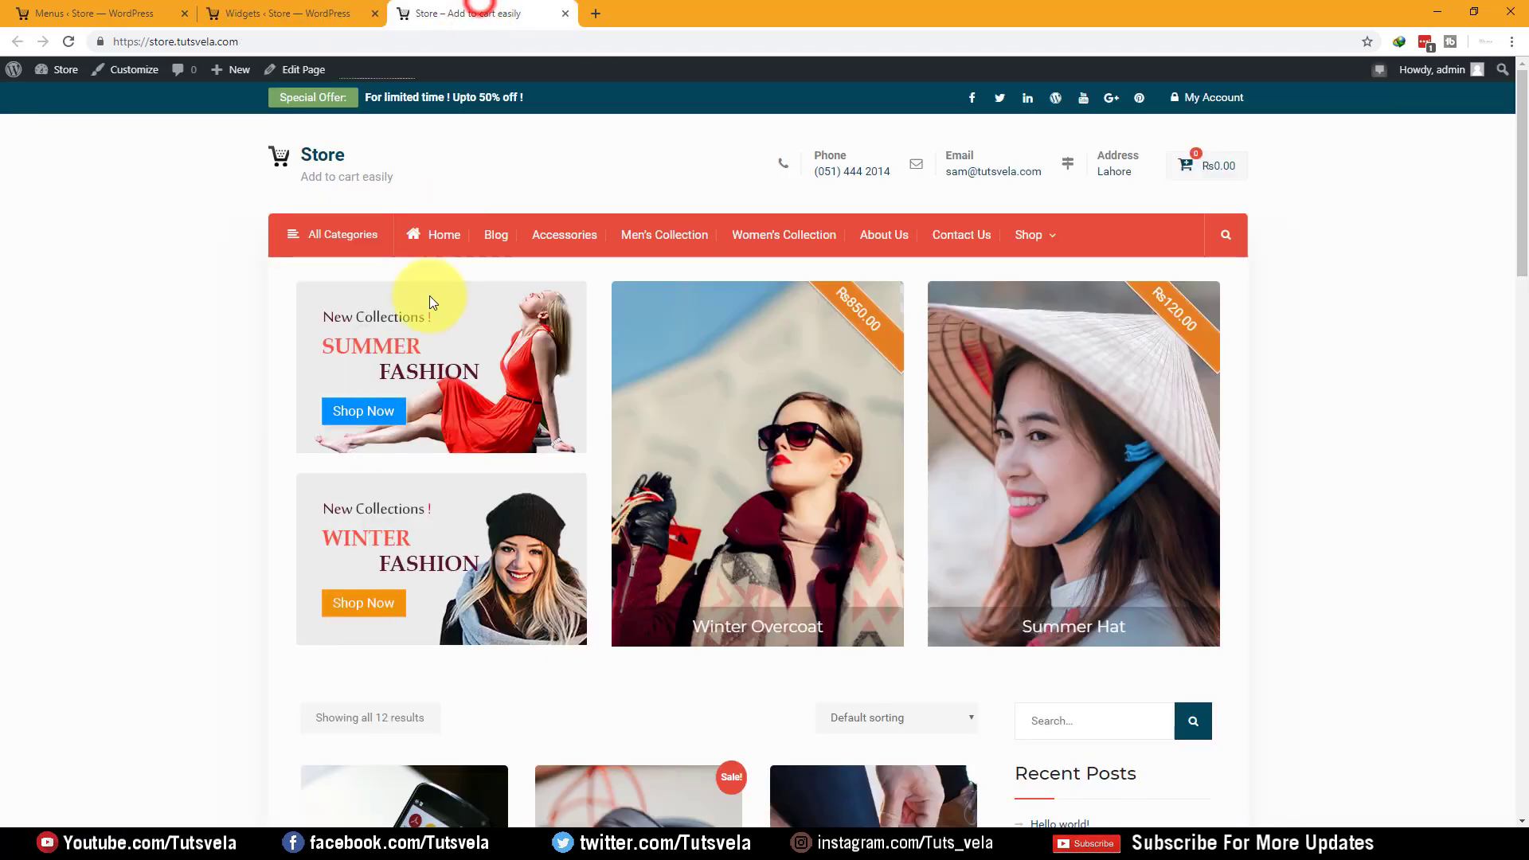
scroll(189, 383, down, 5)
scroll(189, 386, down, 10)
scroll(119, 318, up, 4)
click(317, 13)
click(426, 8)
click(70, 41)
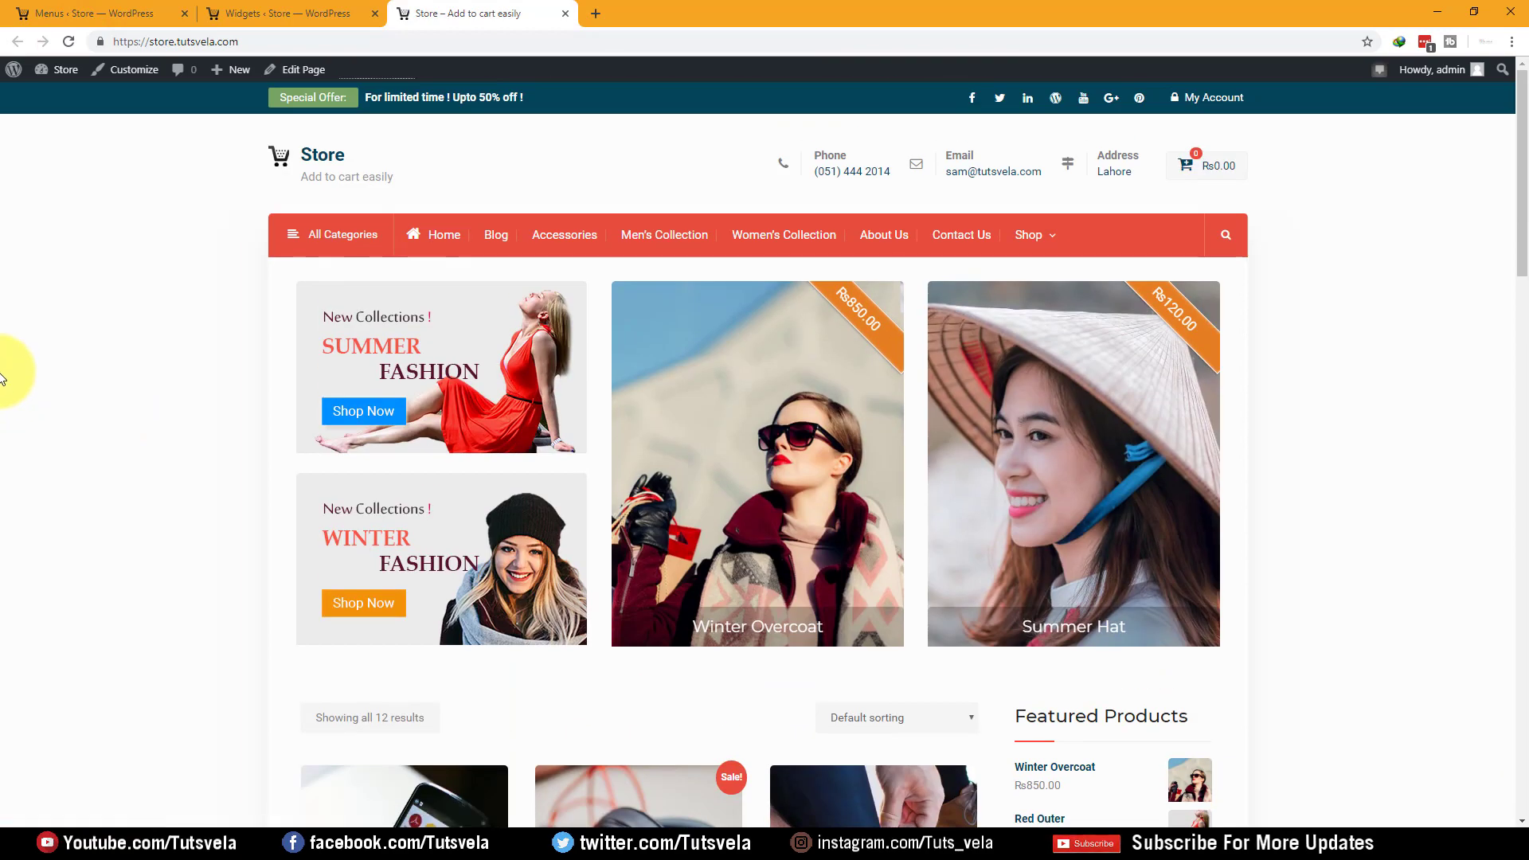
drag(1524, 105, 1460, 674)
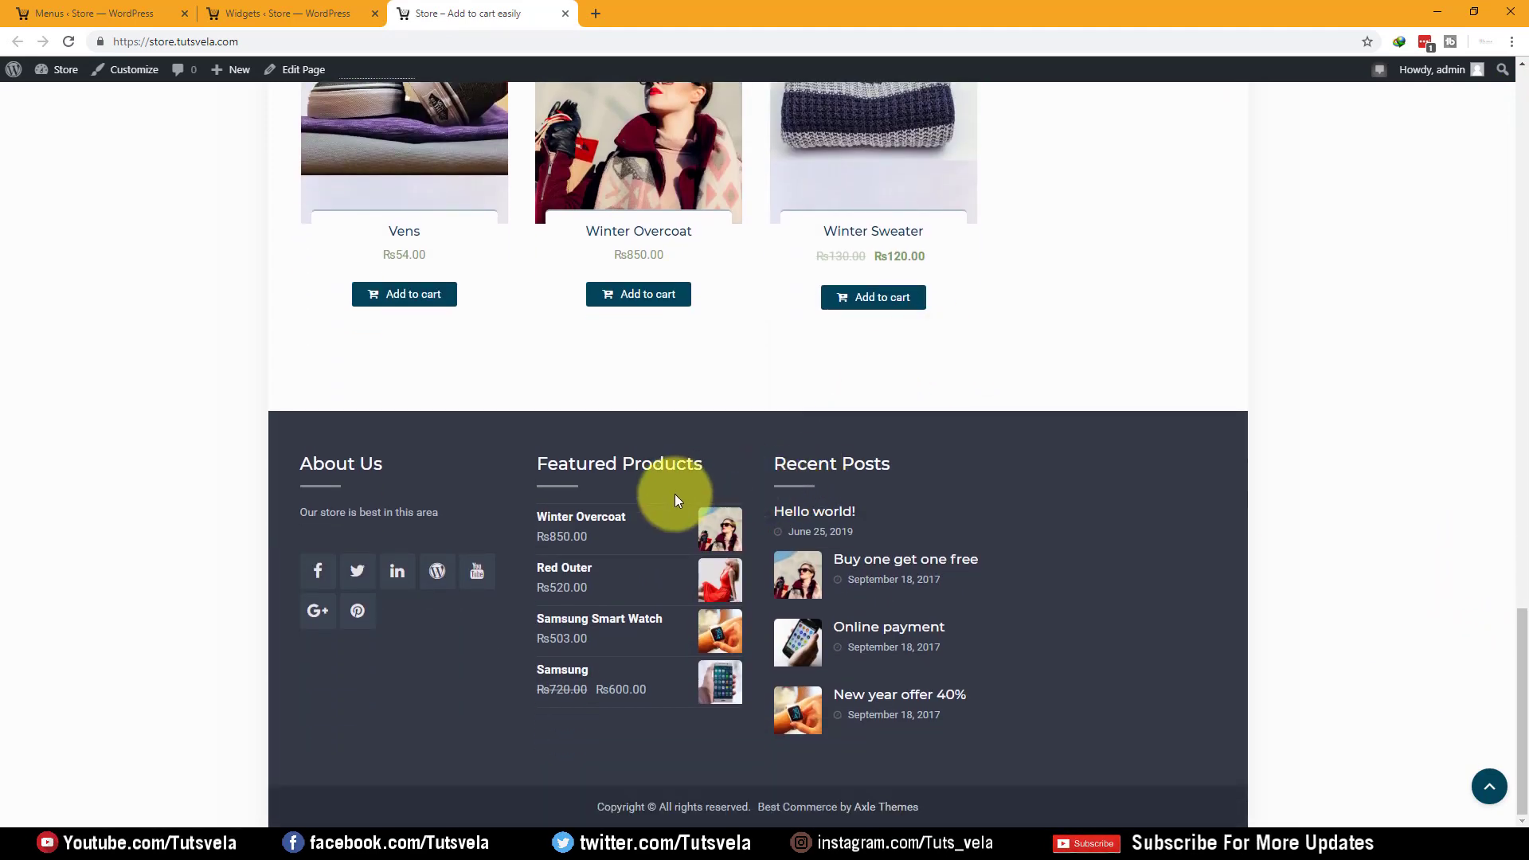
click(121, 10)
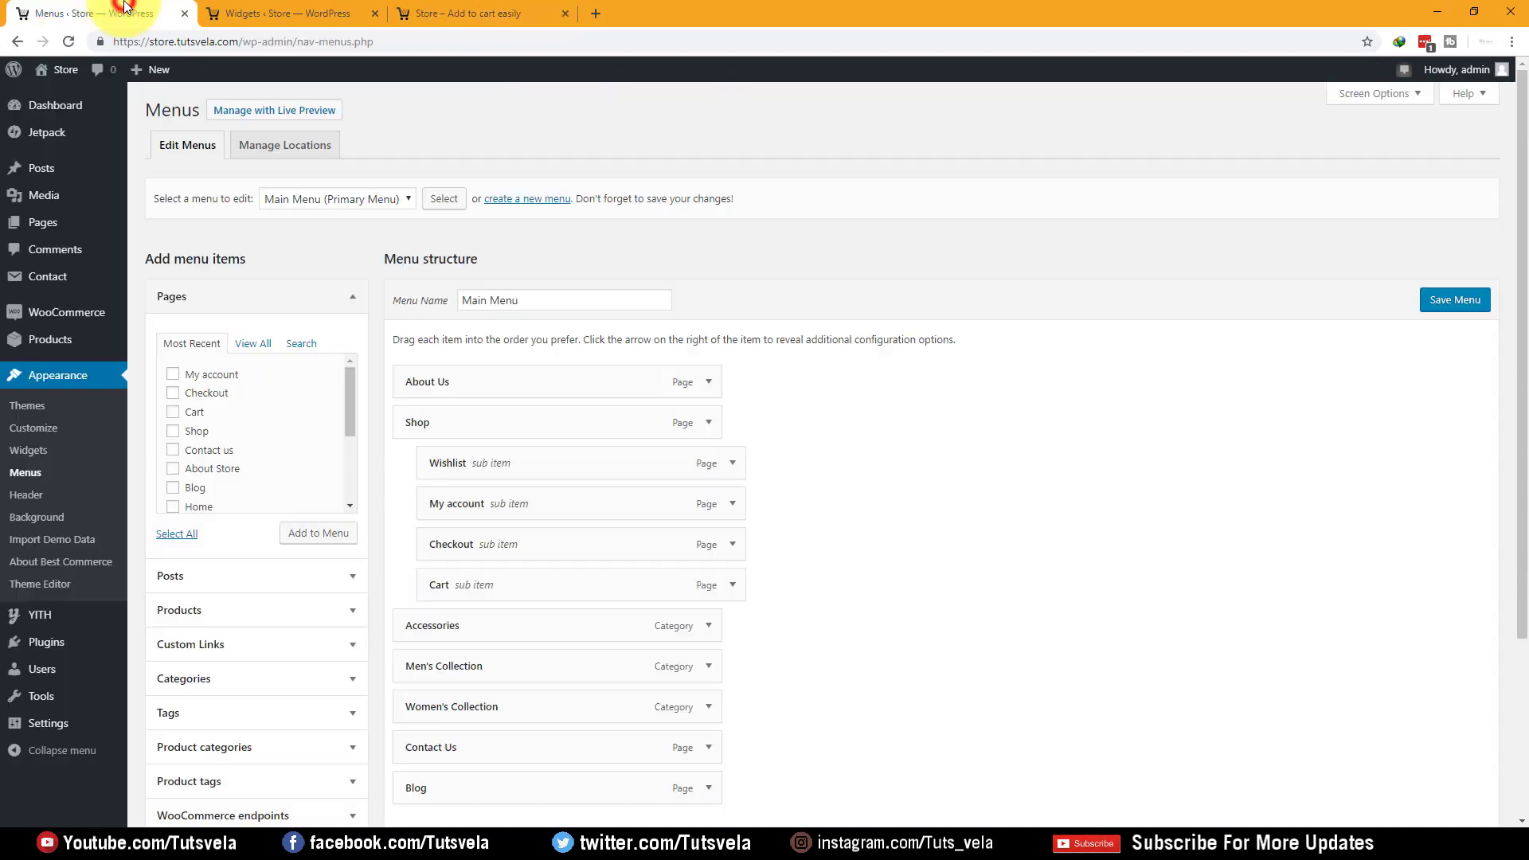
click(446, 13)
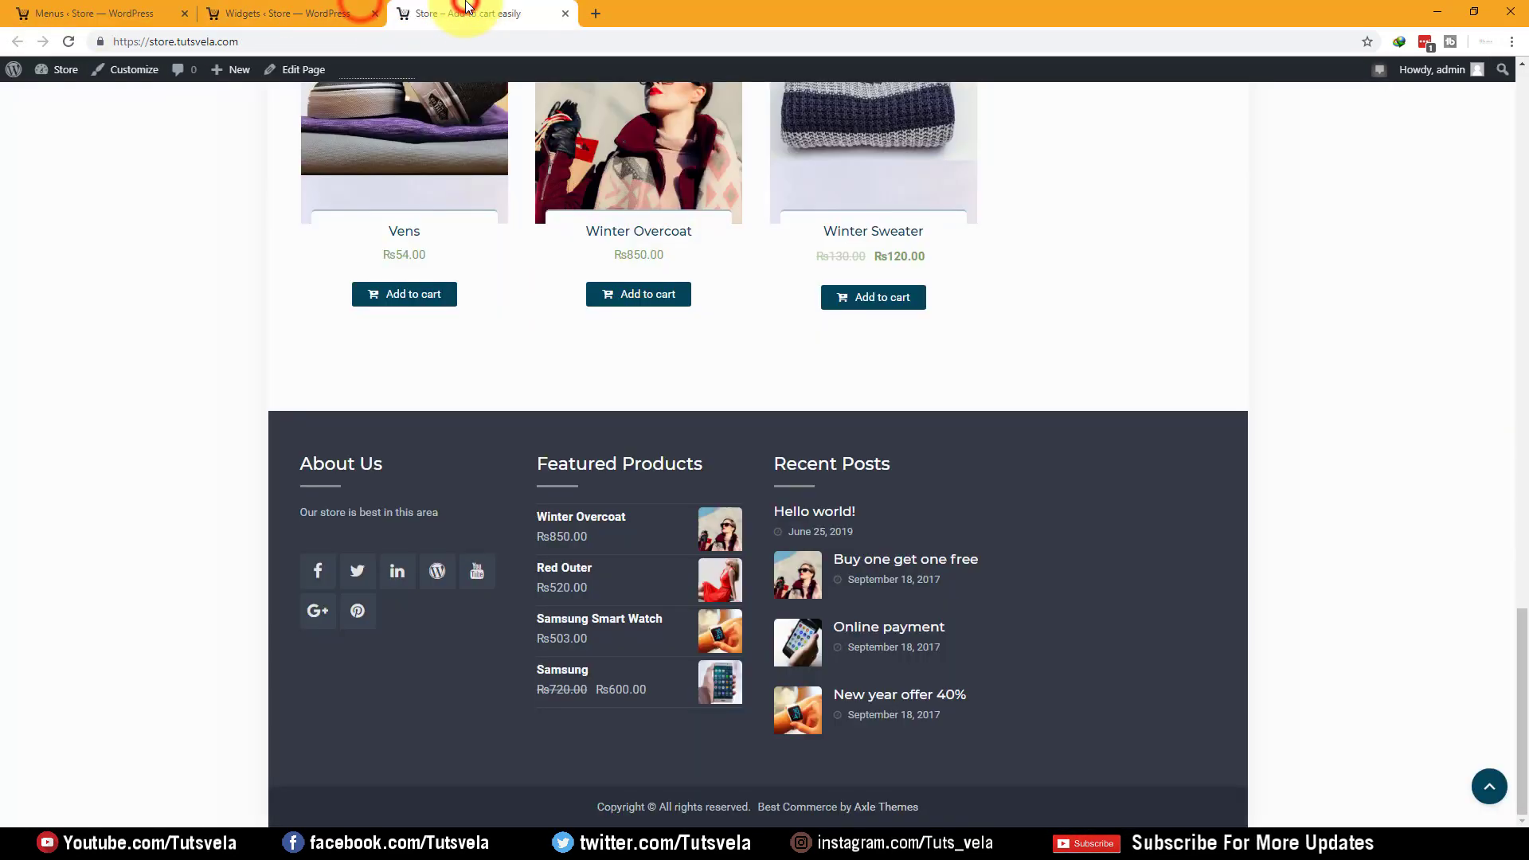
scroll(617, 364, up, 4)
scroll(614, 370, up, 18)
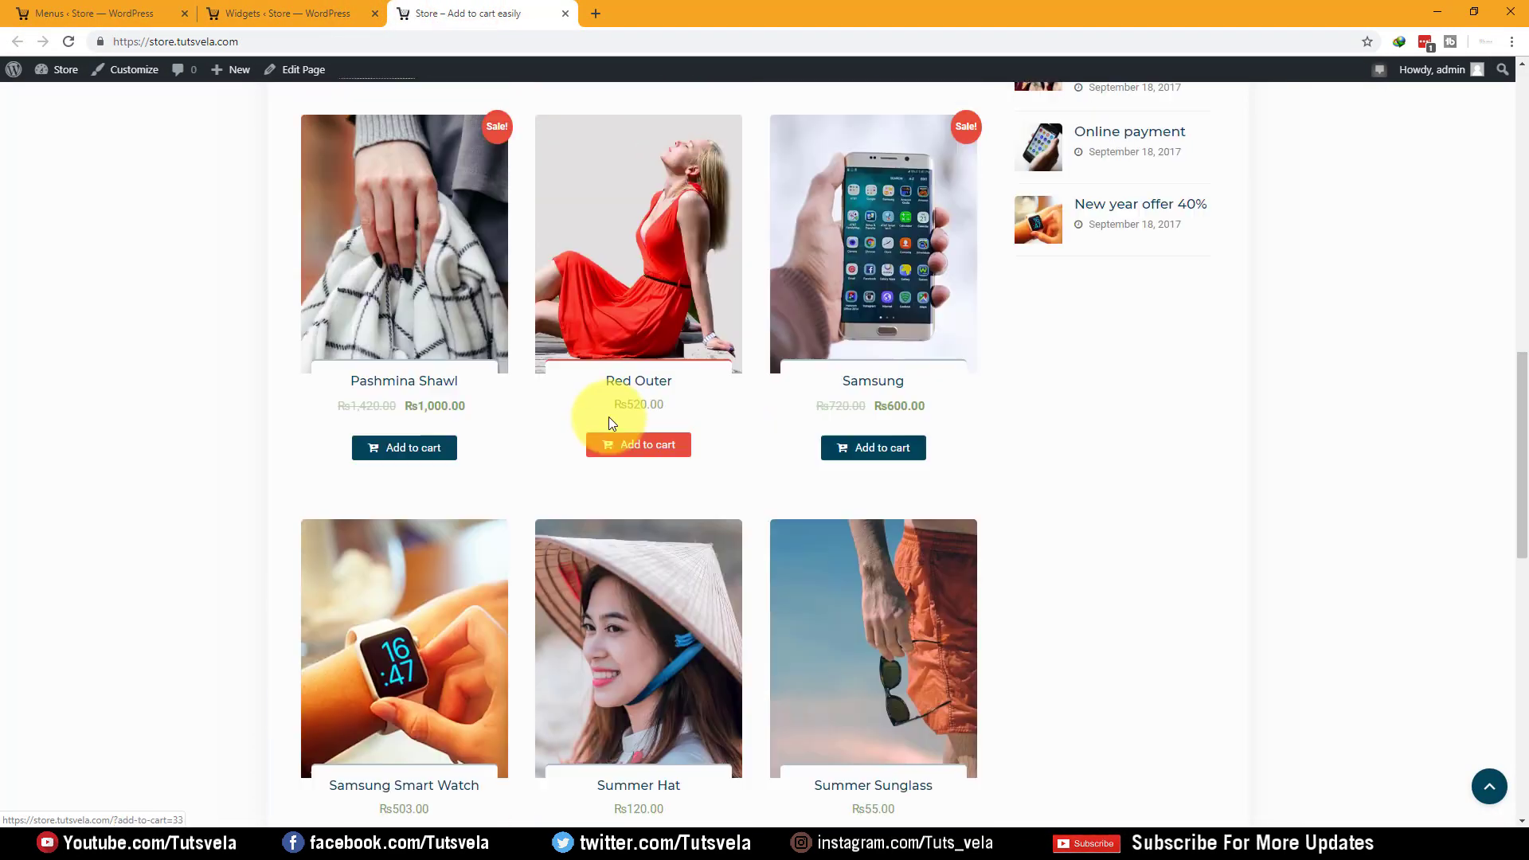
scroll(607, 417, up, 2)
scroll(403, 614, down, 5)
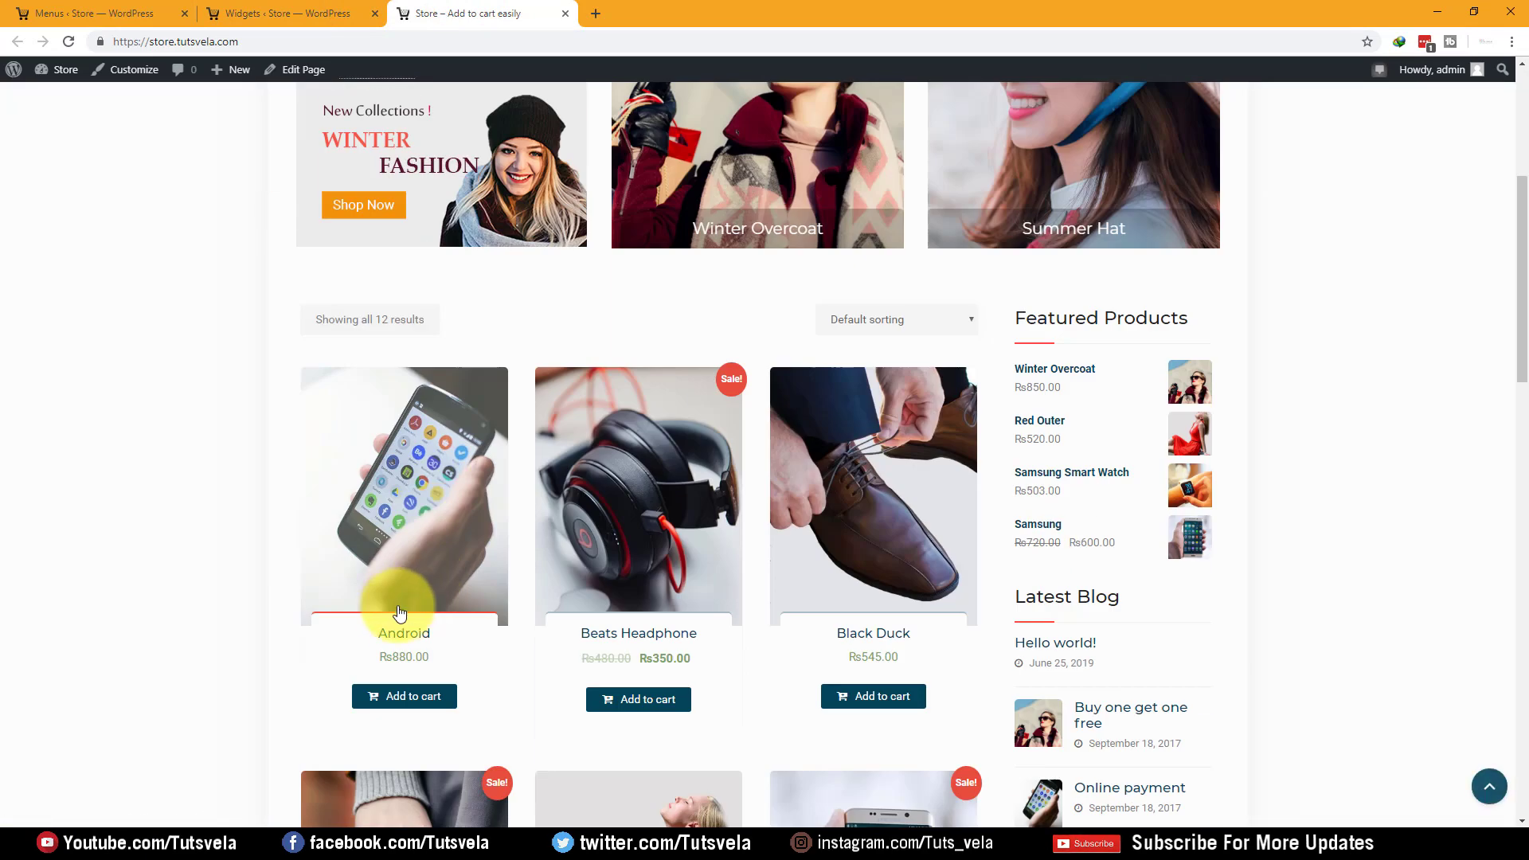
click(395, 643)
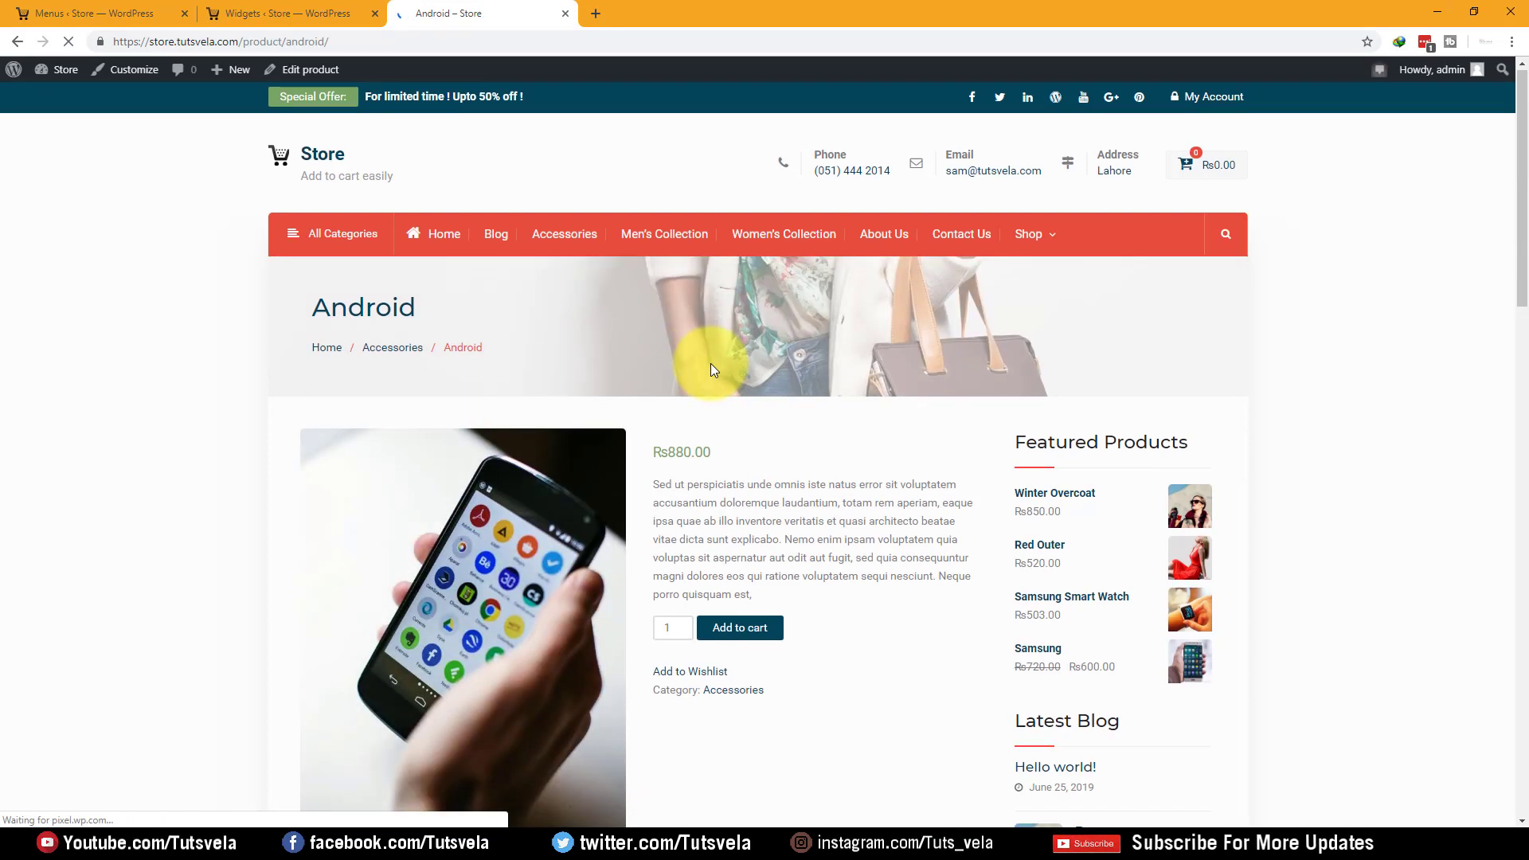
scroll(710, 363, down, 3)
drag(666, 246, 916, 299)
click(915, 299)
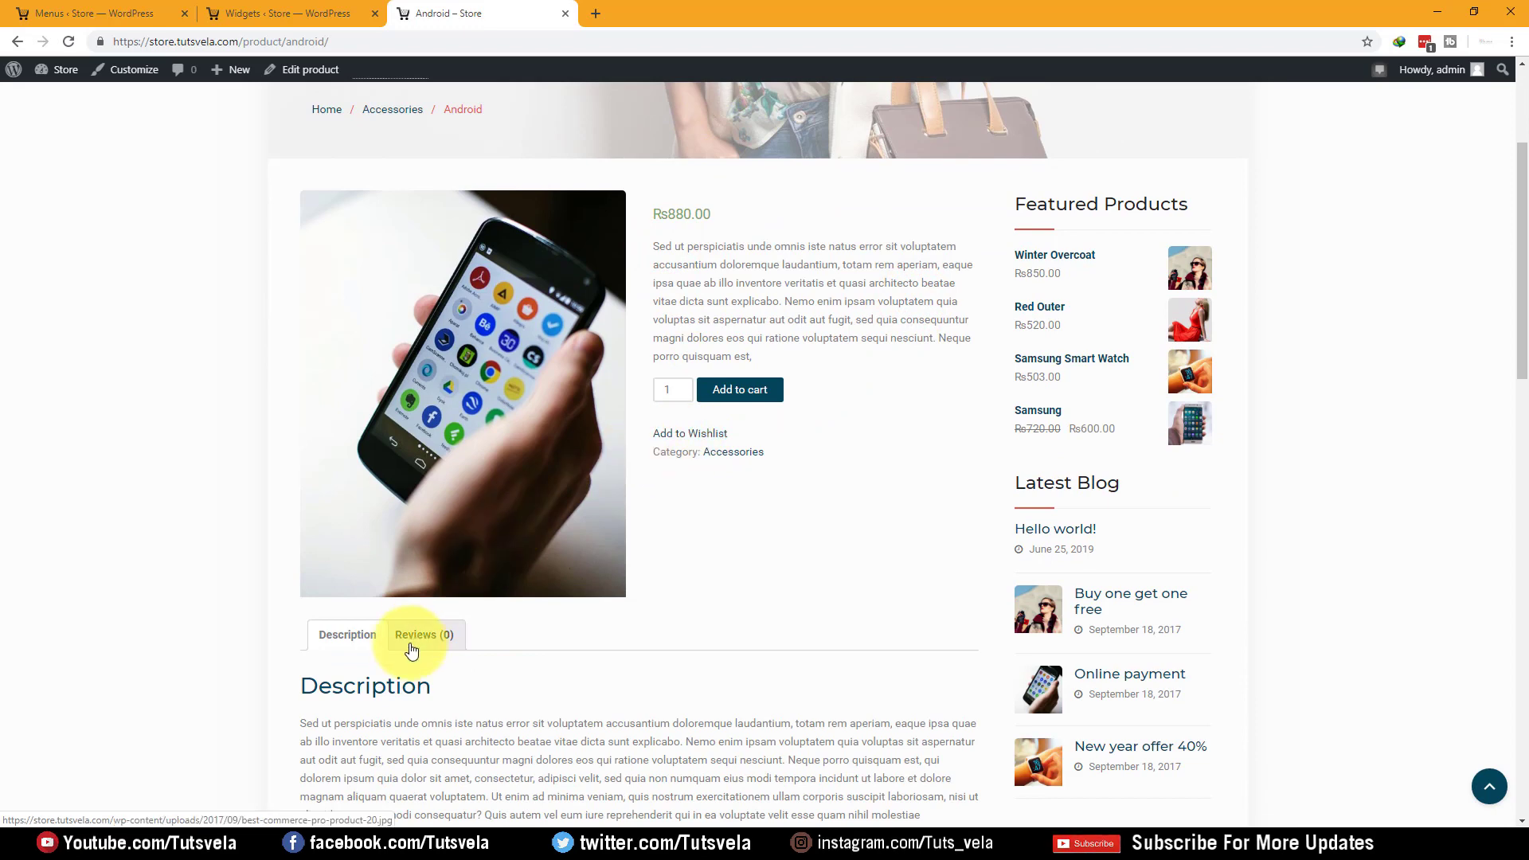
scroll(410, 651, down, 8)
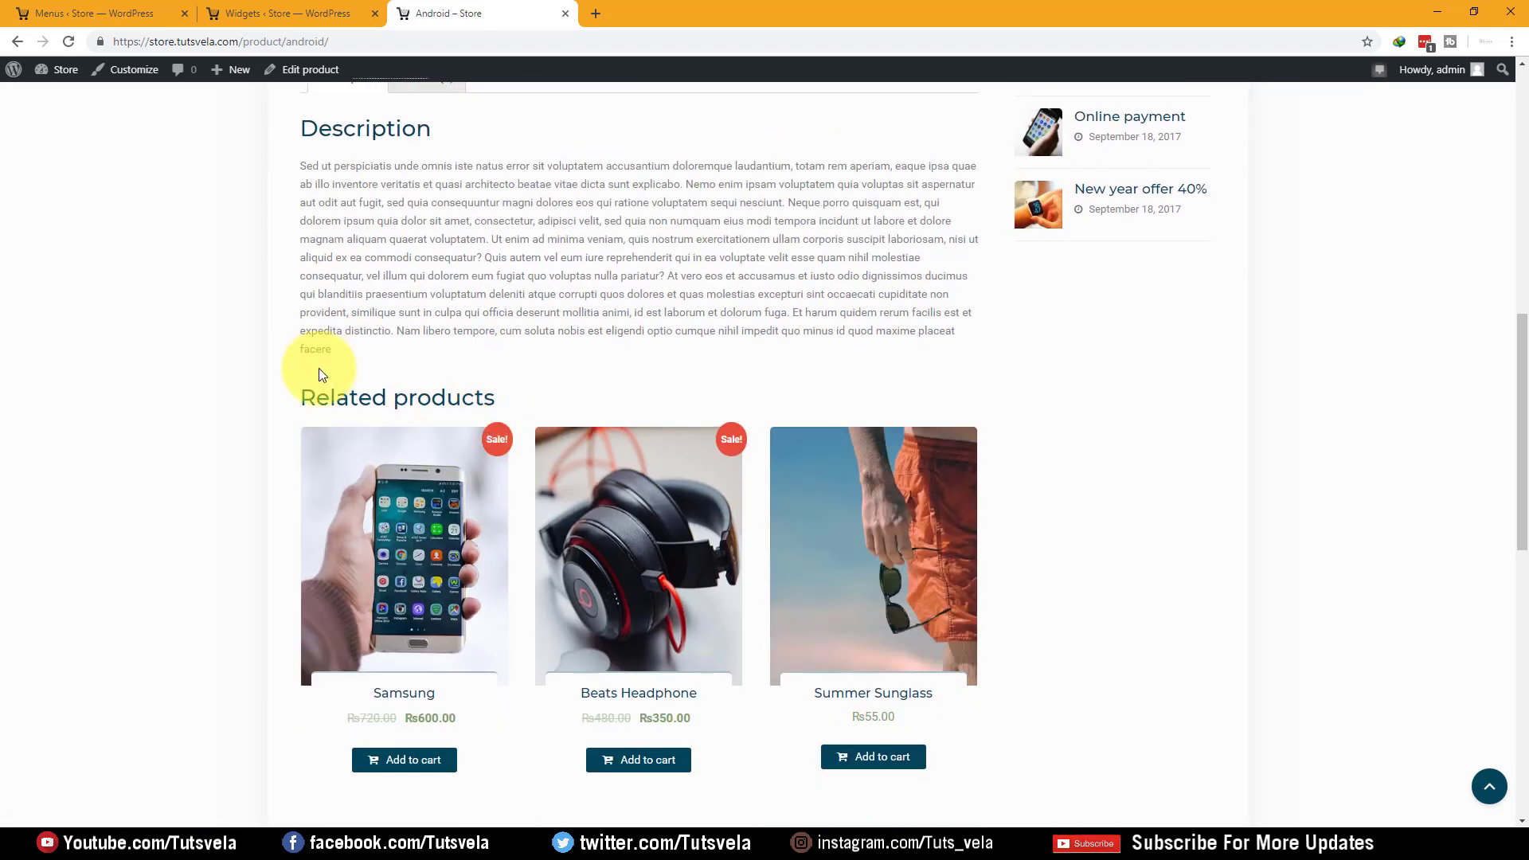
scroll(587, 392, down, 7)
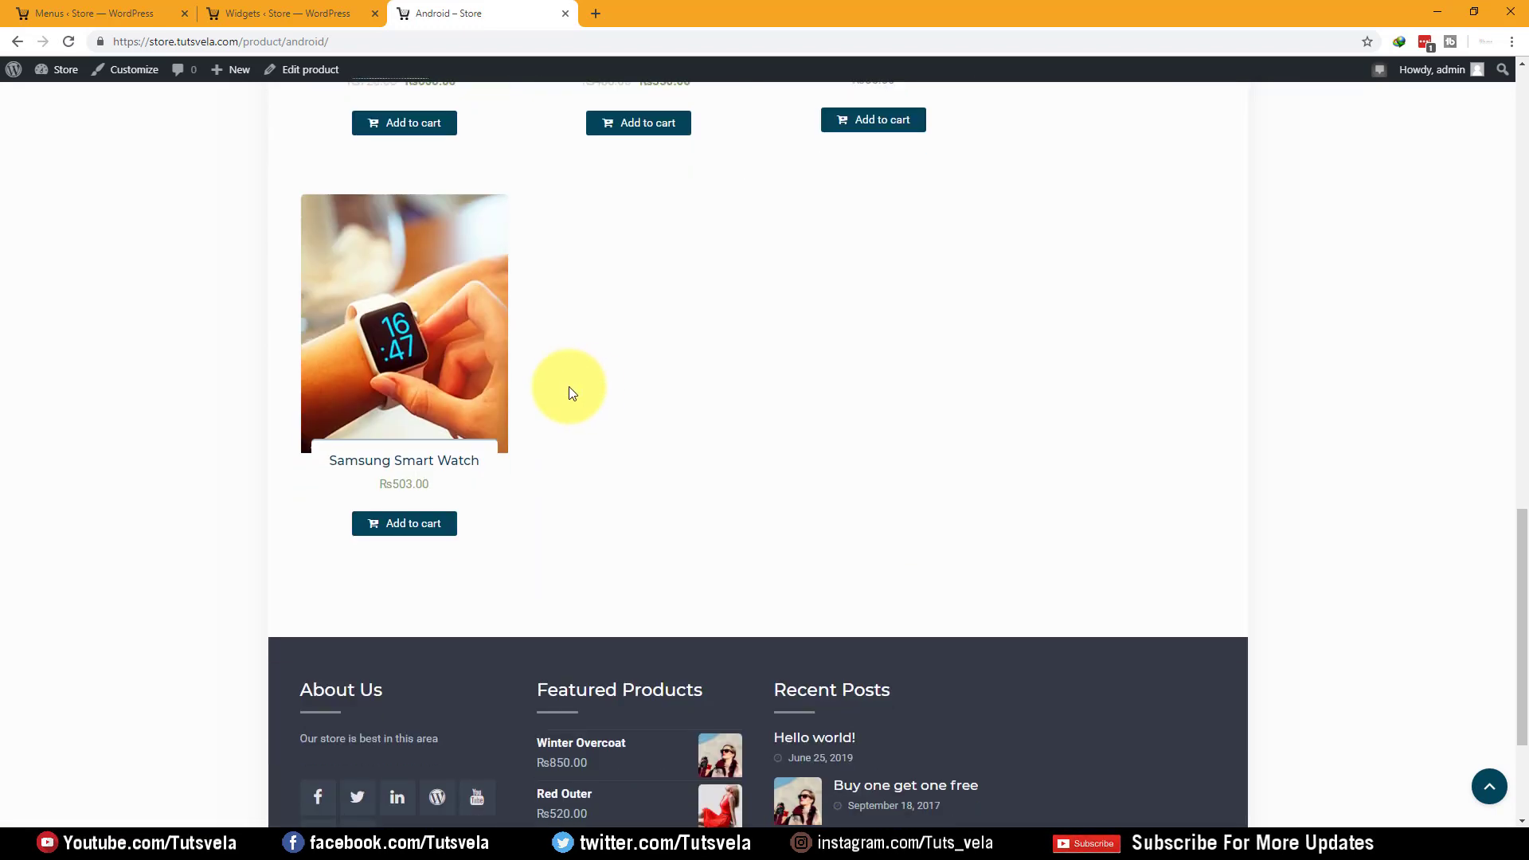
scroll(417, 546, up, 11)
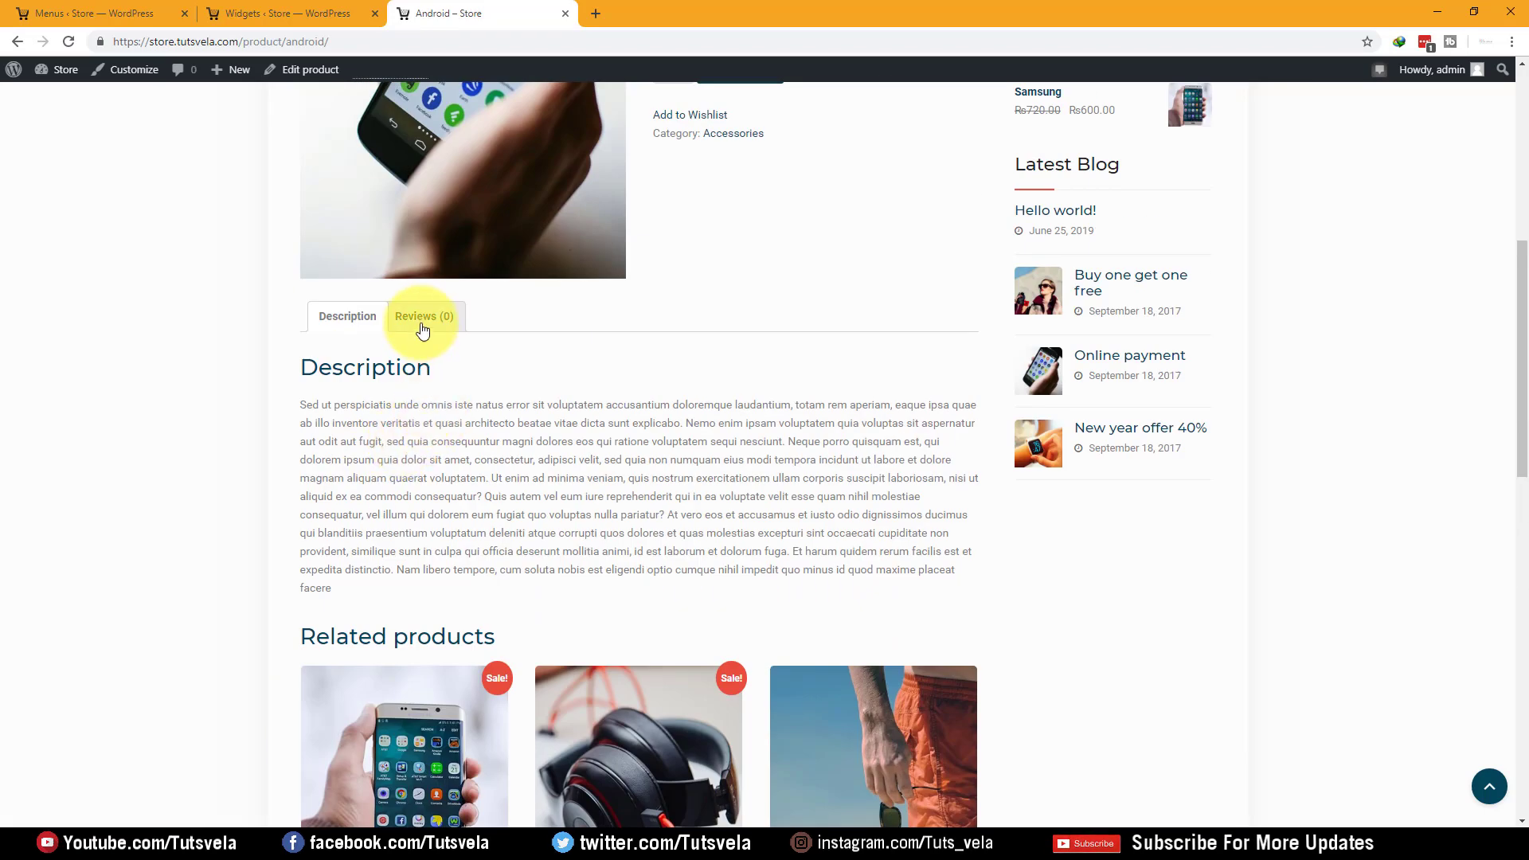
click(422, 334)
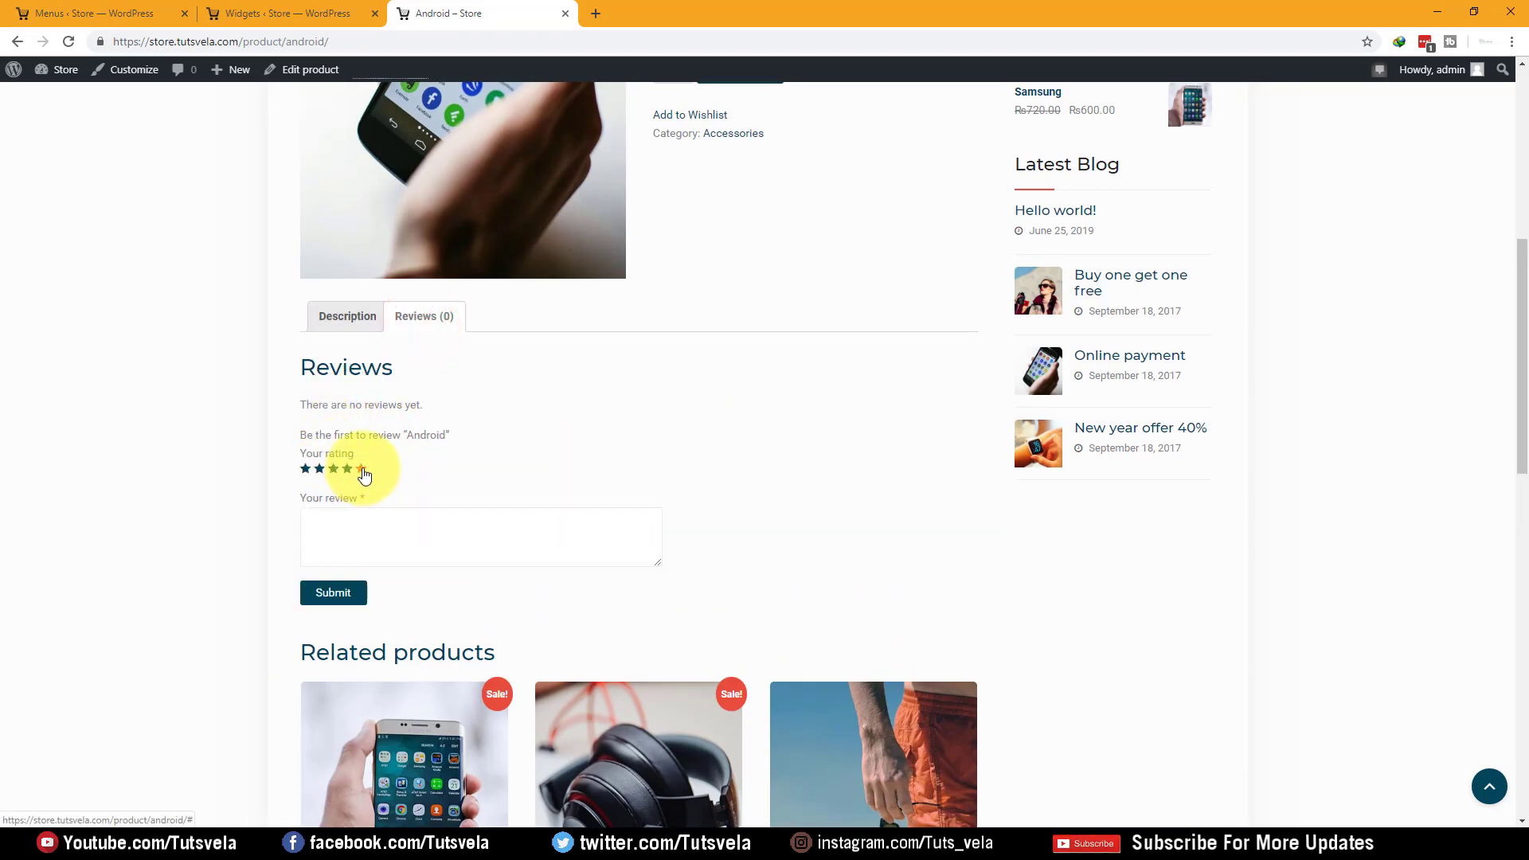
click(373, 546)
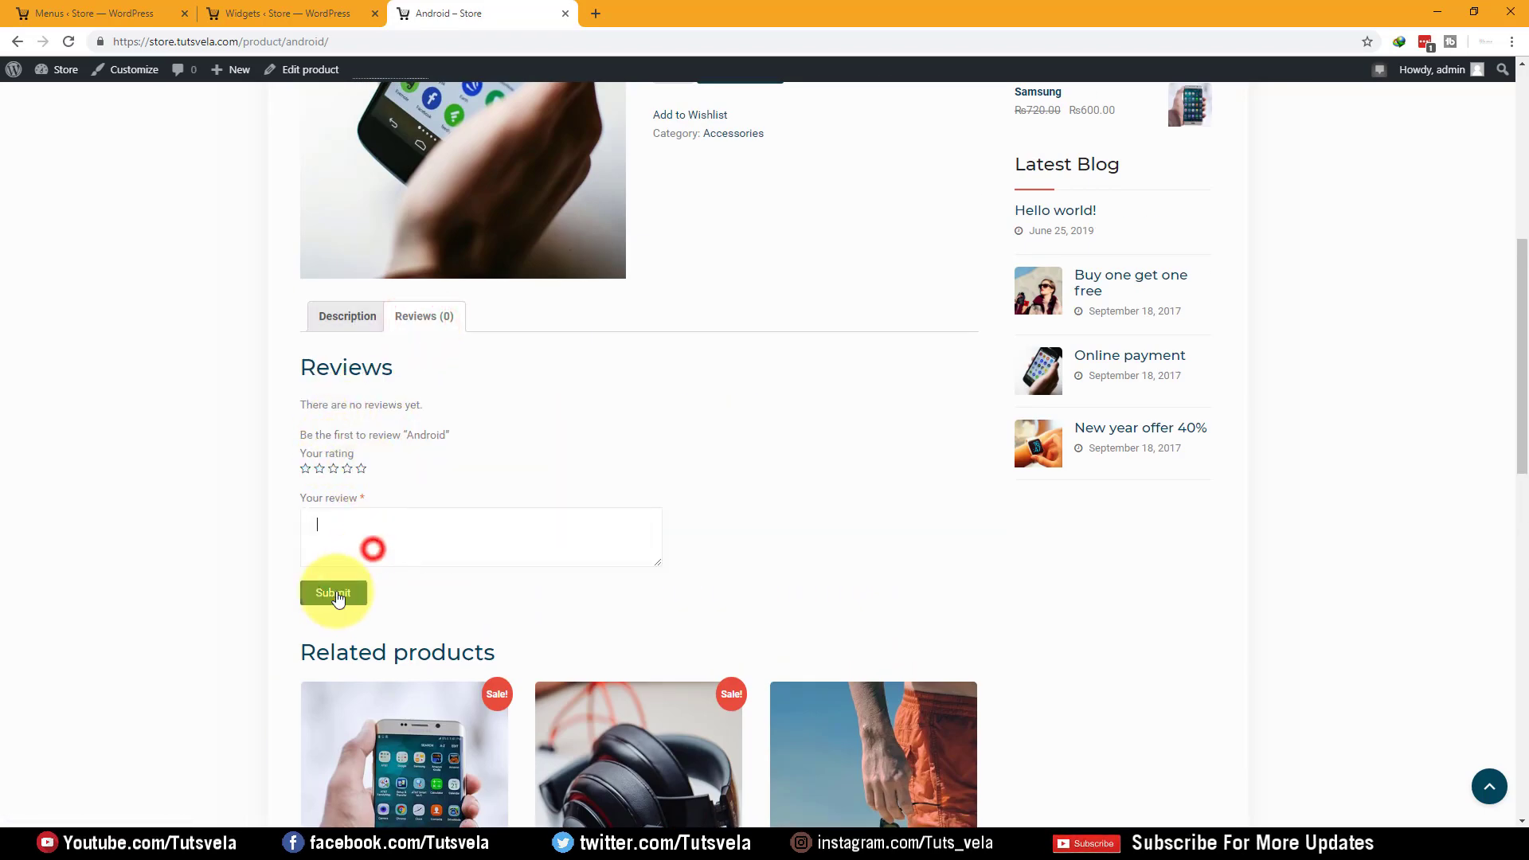
scroll(883, 404, up, 6)
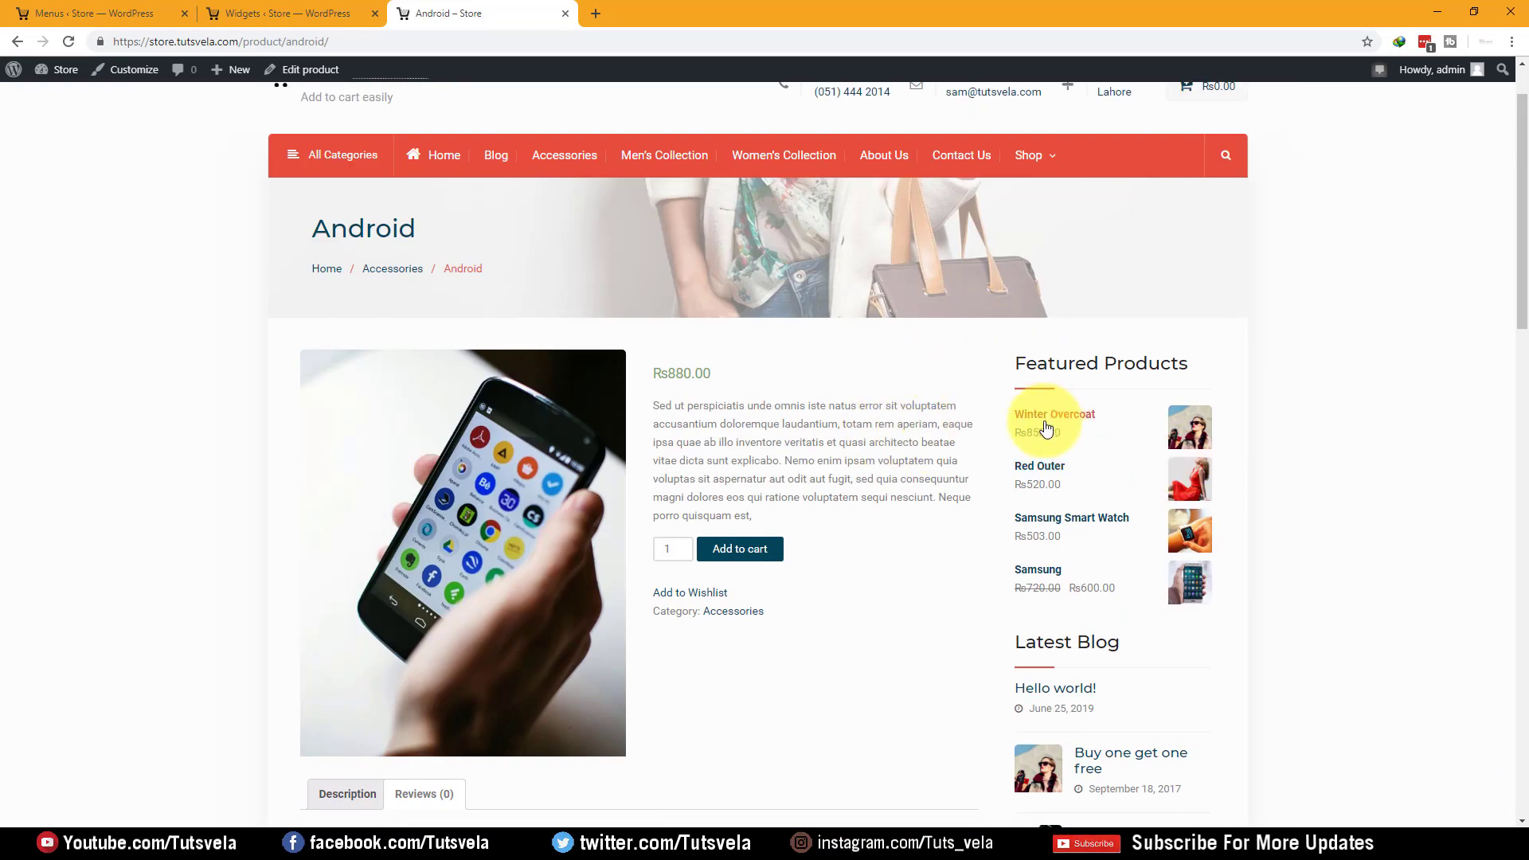
drag(703, 372, 672, 363)
click(838, 403)
scroll(788, 509, up, 1)
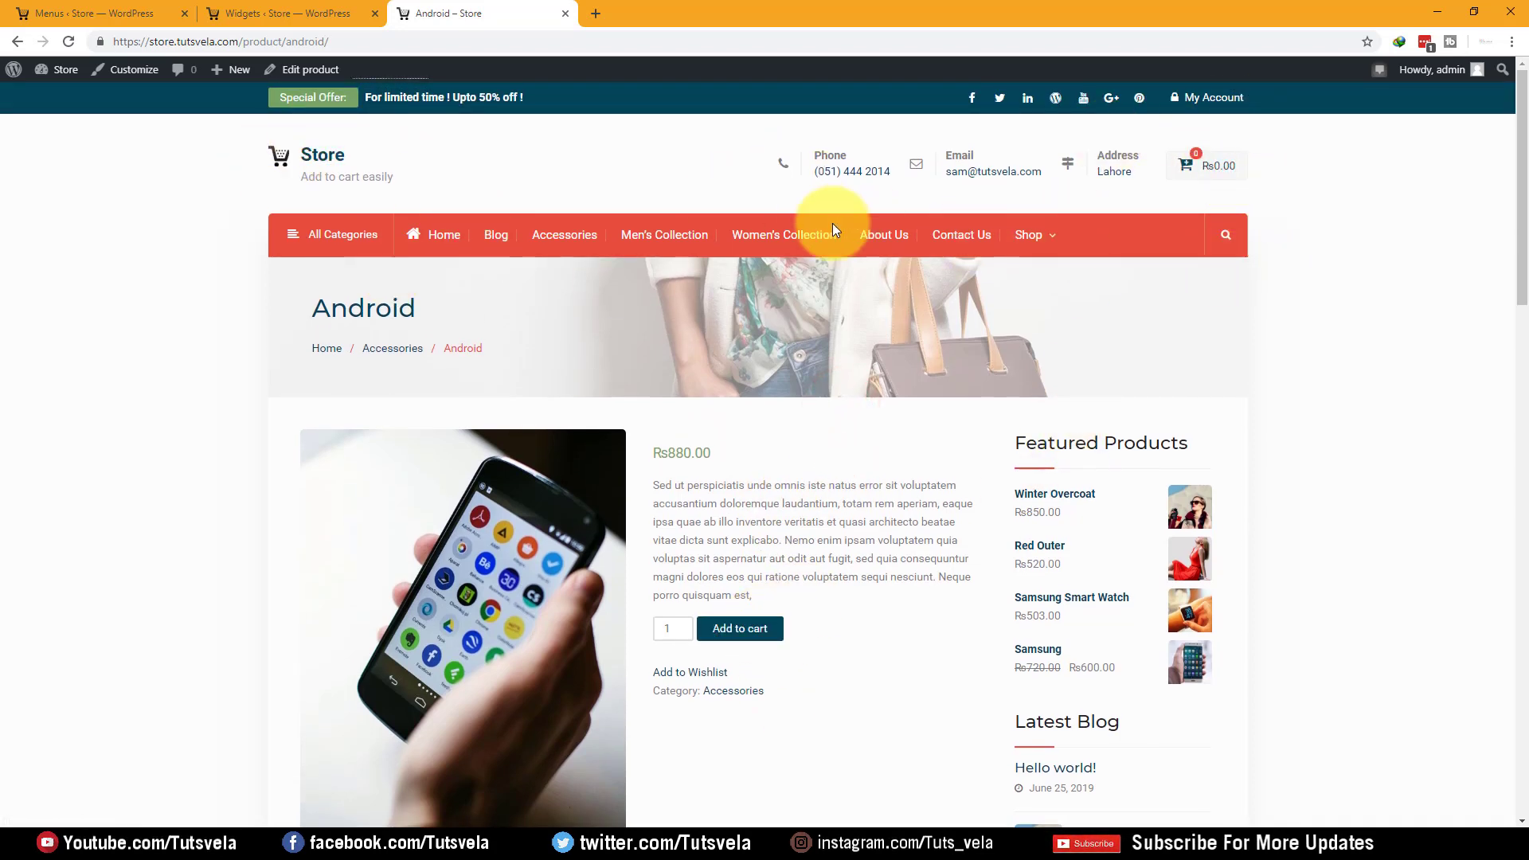
click(264, 3)
click(147, 4)
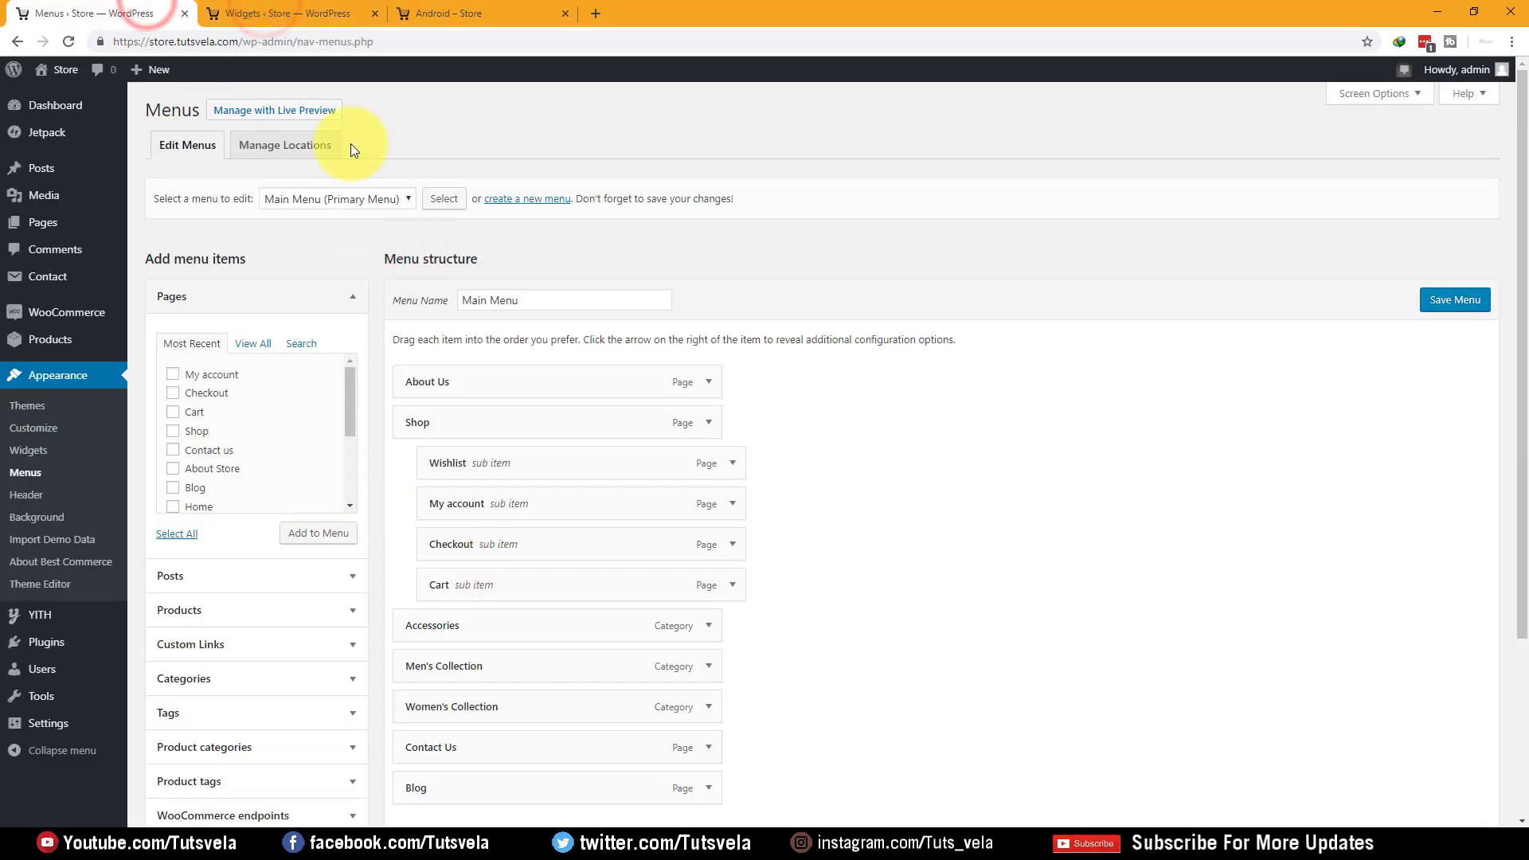
Close the Widgets and Android product tabs and bring up WooCommerce General settings
click(375, 14)
click(375, 14)
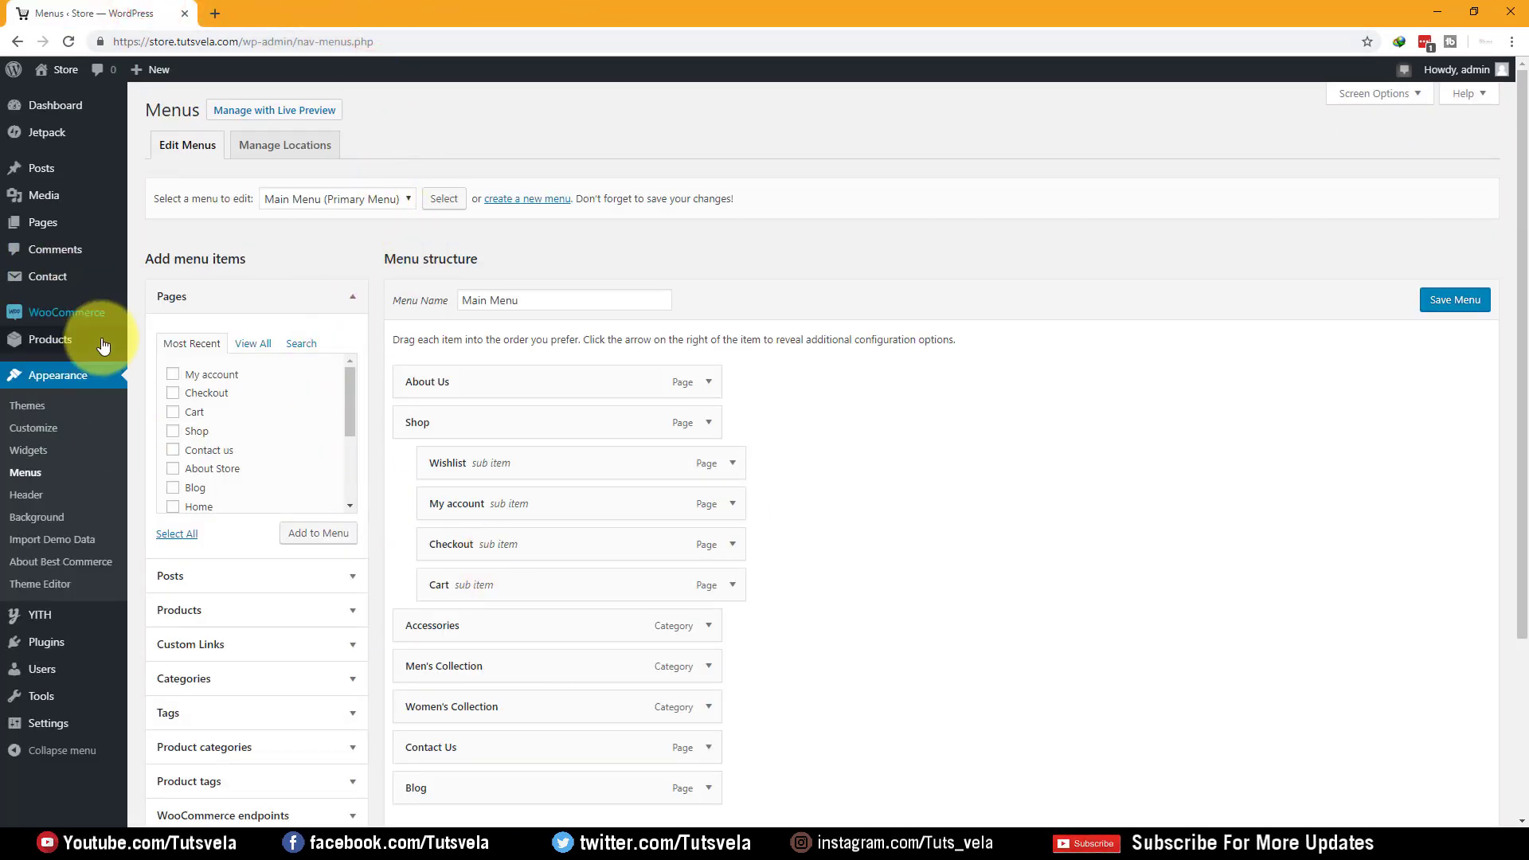
mouse_move(38, 316)
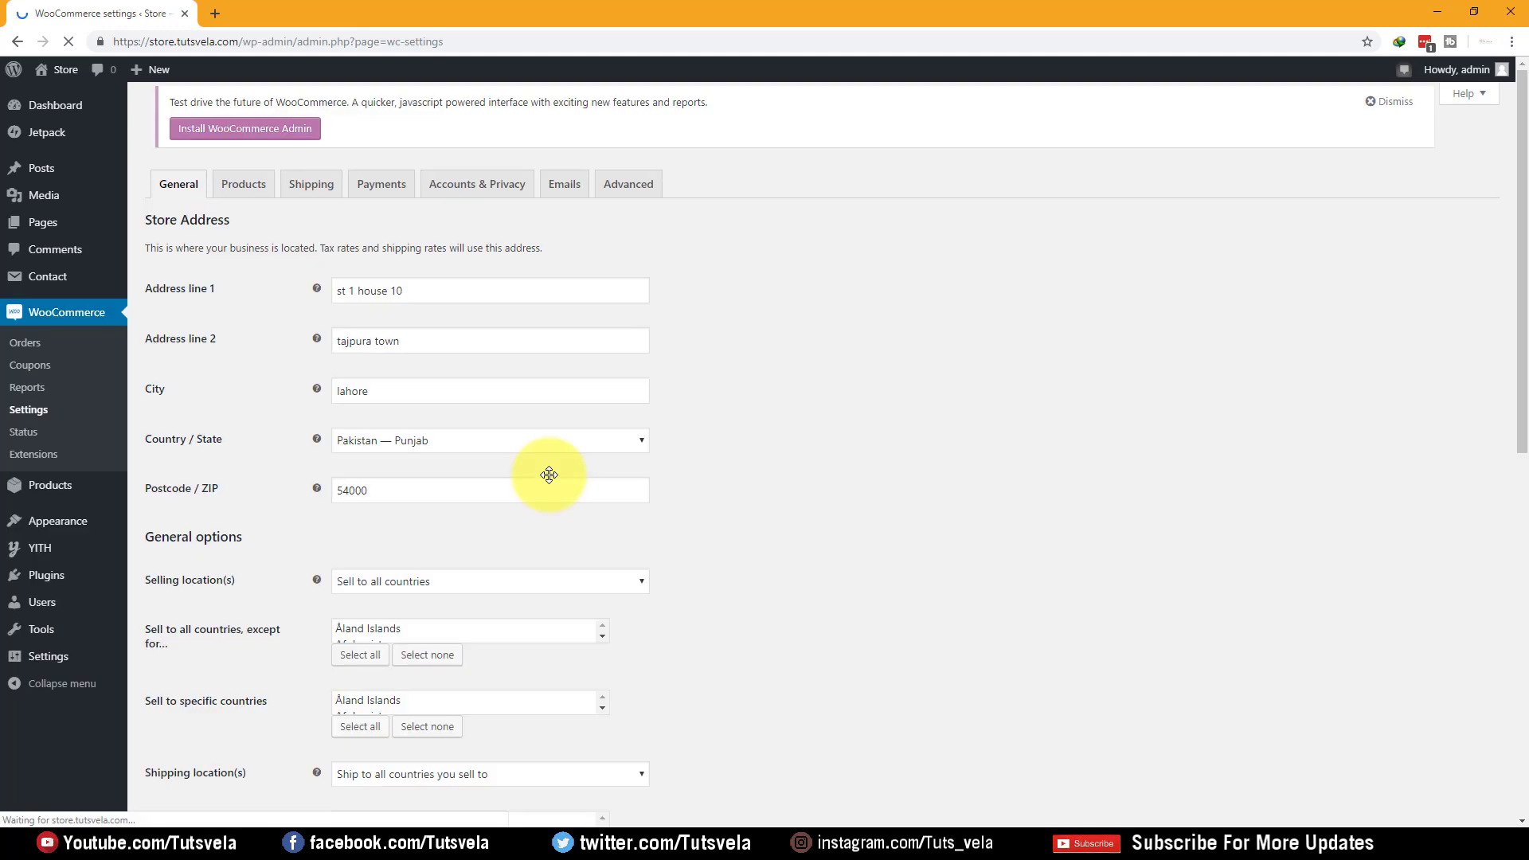
scroll(261, 399, down, 5)
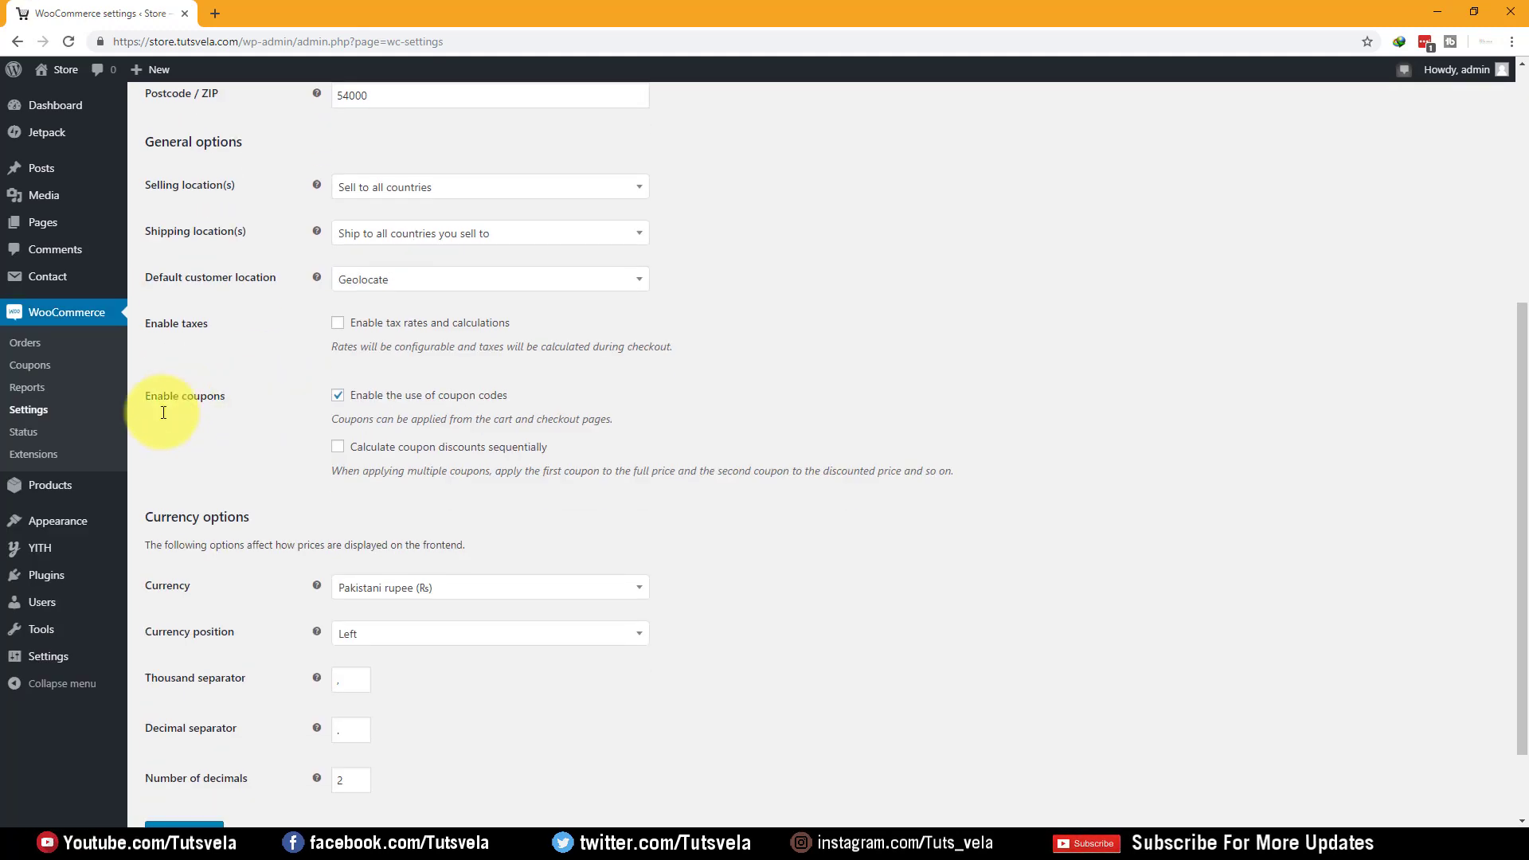
Tick 'Enable tax rates and calculations' in the WooCommerce General options
drag(132, 277, 263, 279)
click(832, 290)
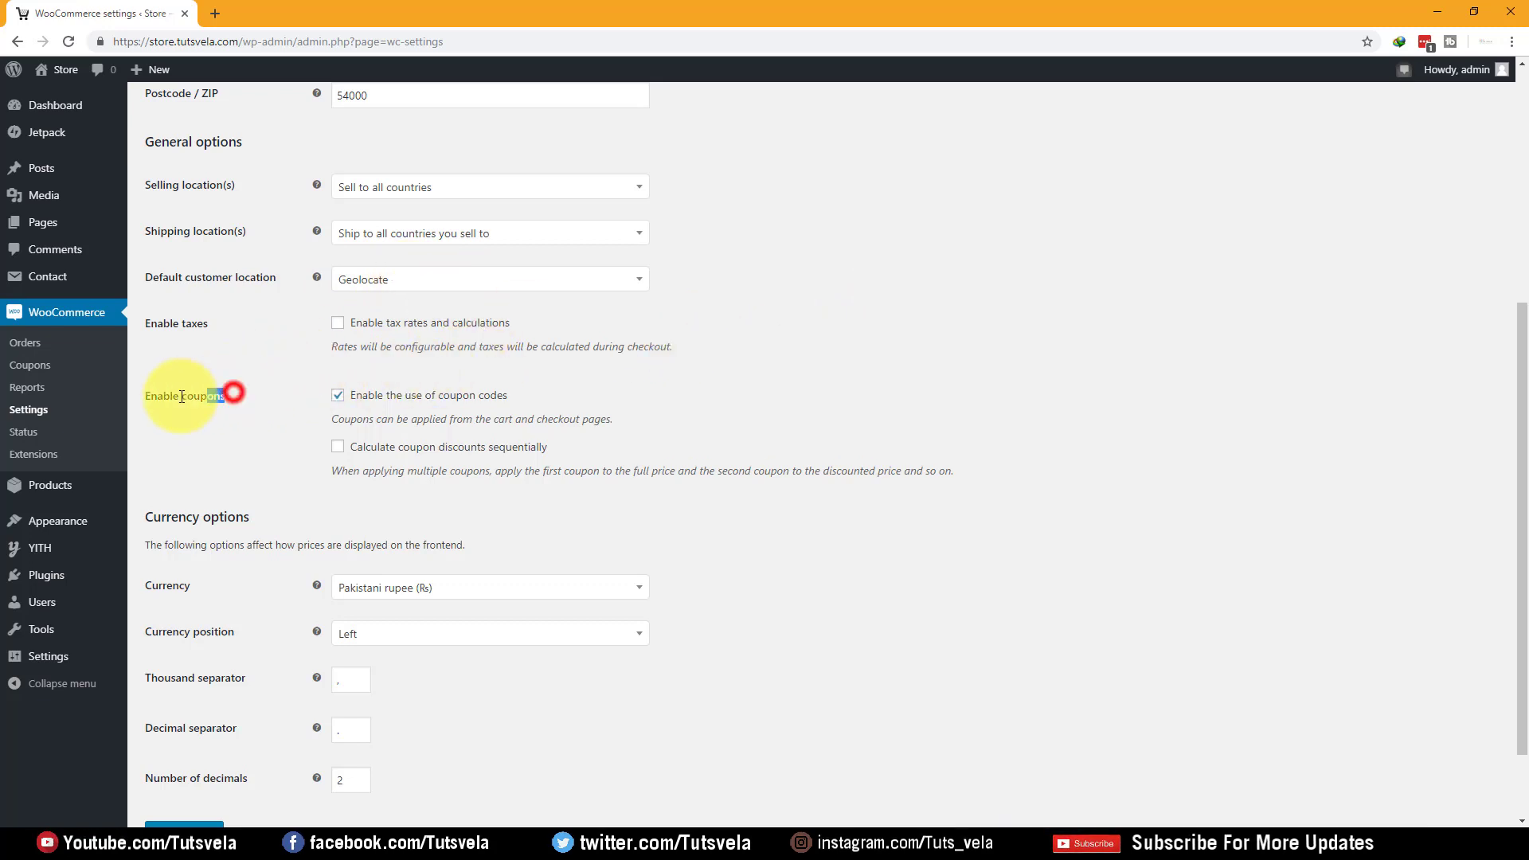
drag(190, 396, 137, 395)
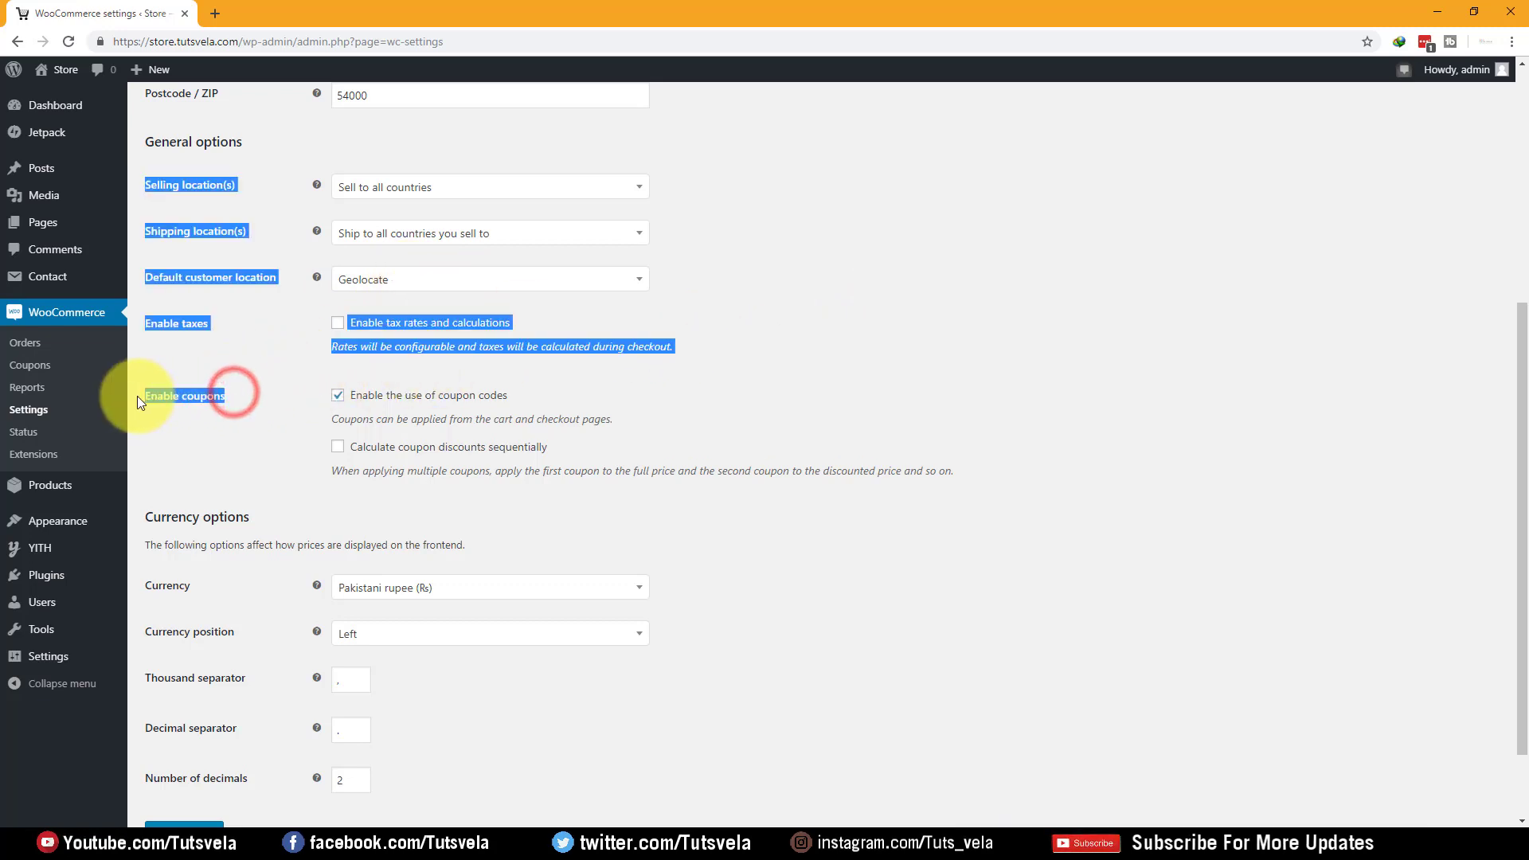
click(957, 393)
drag(220, 322, 171, 321)
click(341, 321)
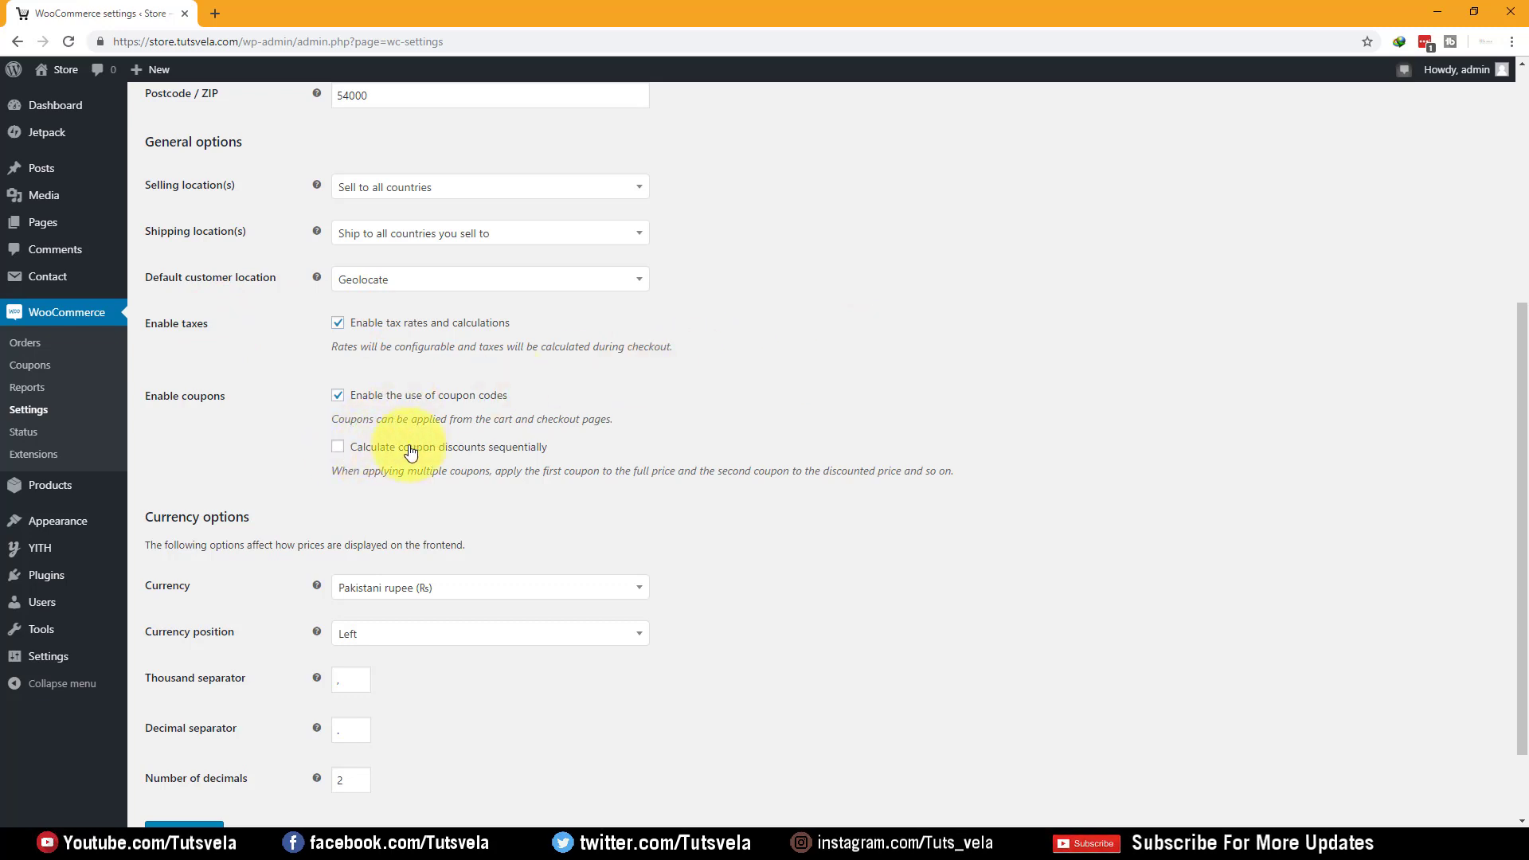
drag(333, 472, 273, 444)
click(603, 476)
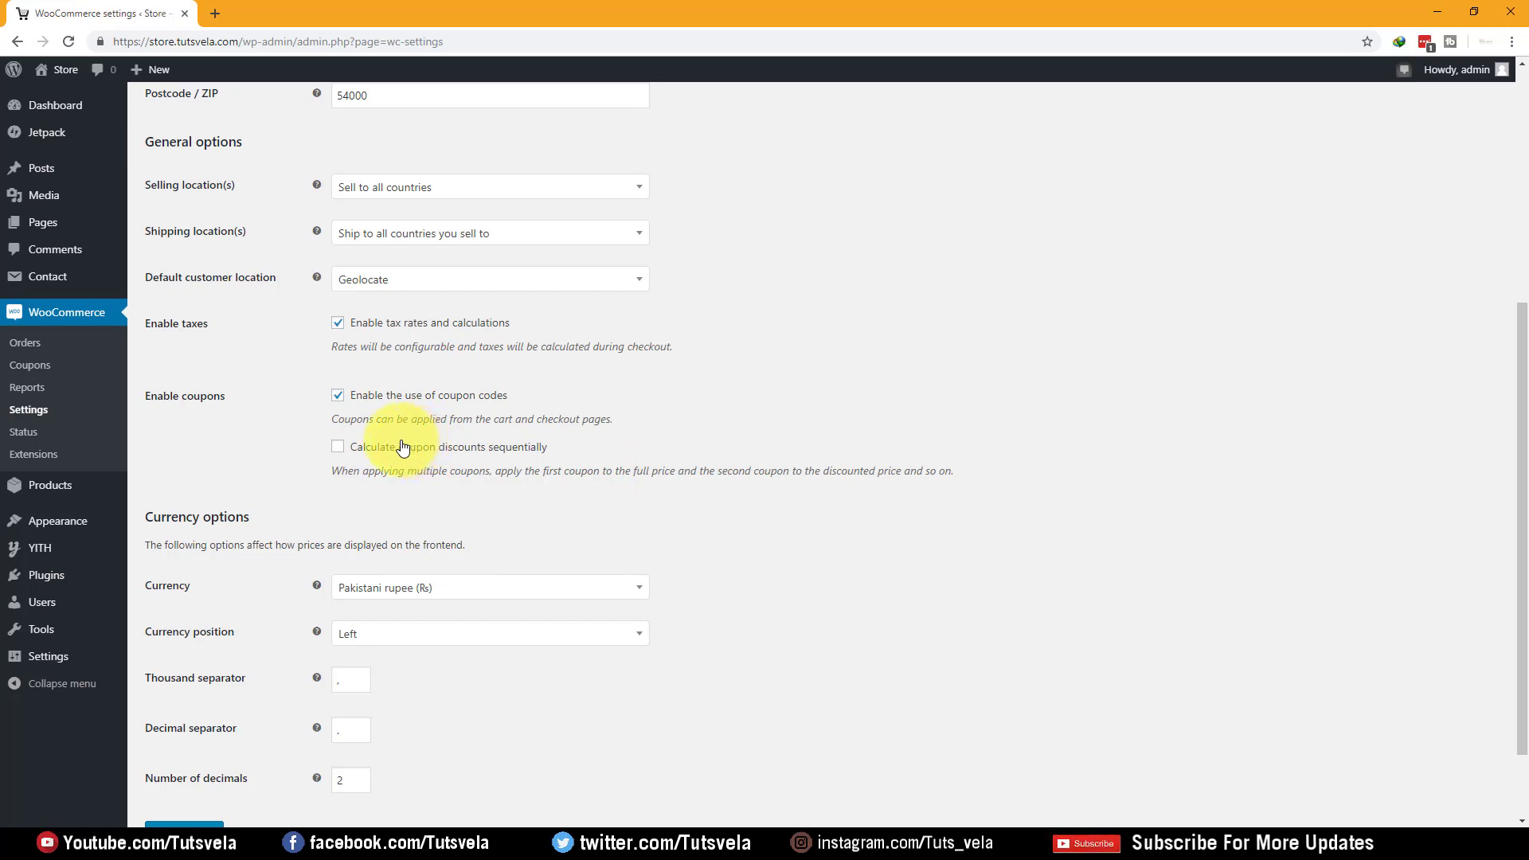
Untick 'Enable tax rates and calculations' and save the WooCommerce General settings
click(436, 324)
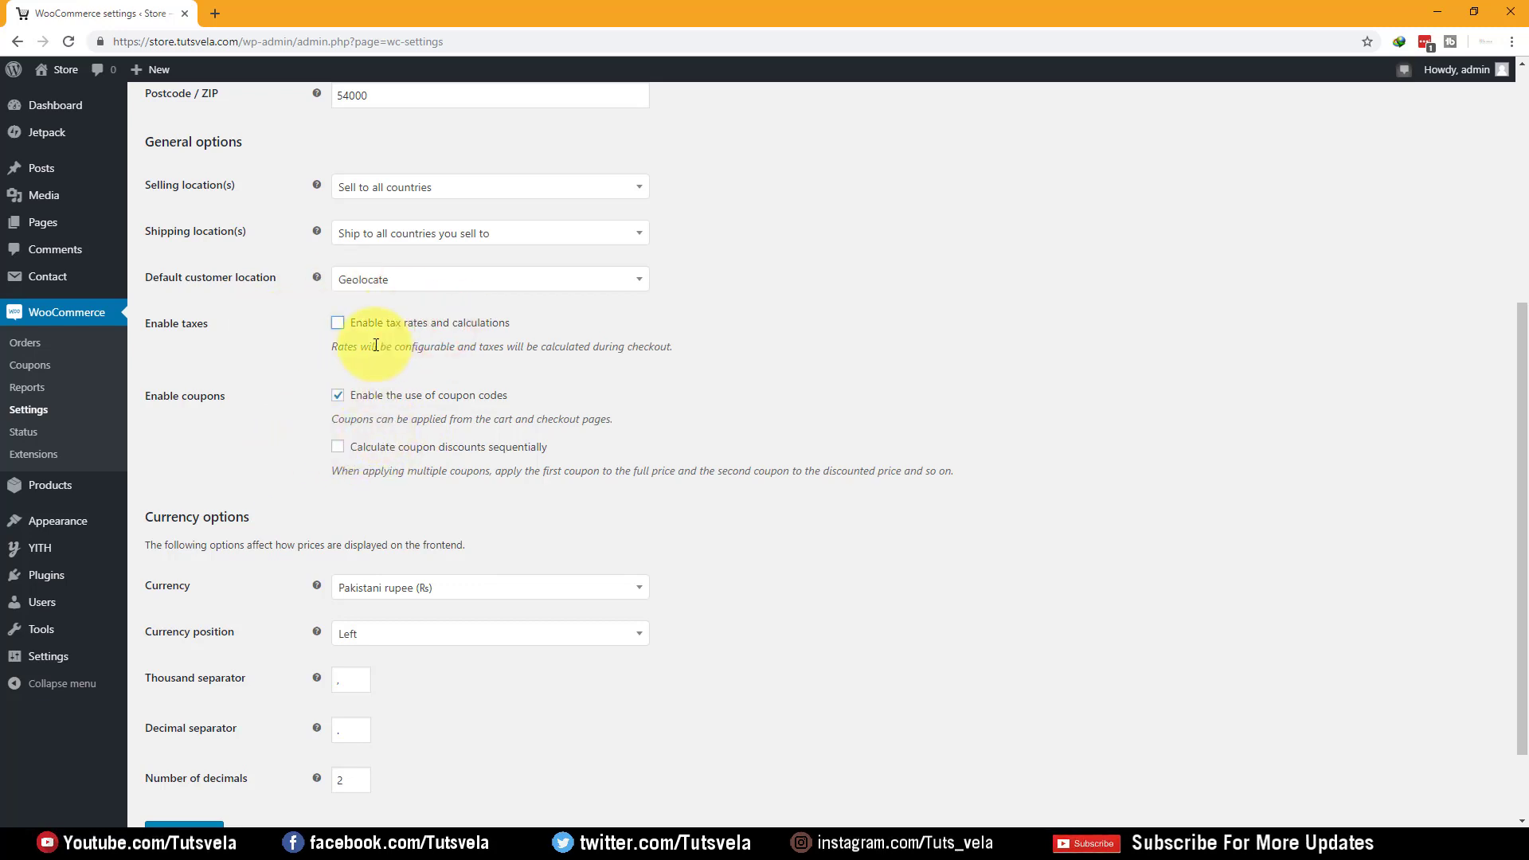
scroll(275, 514, down, 2)
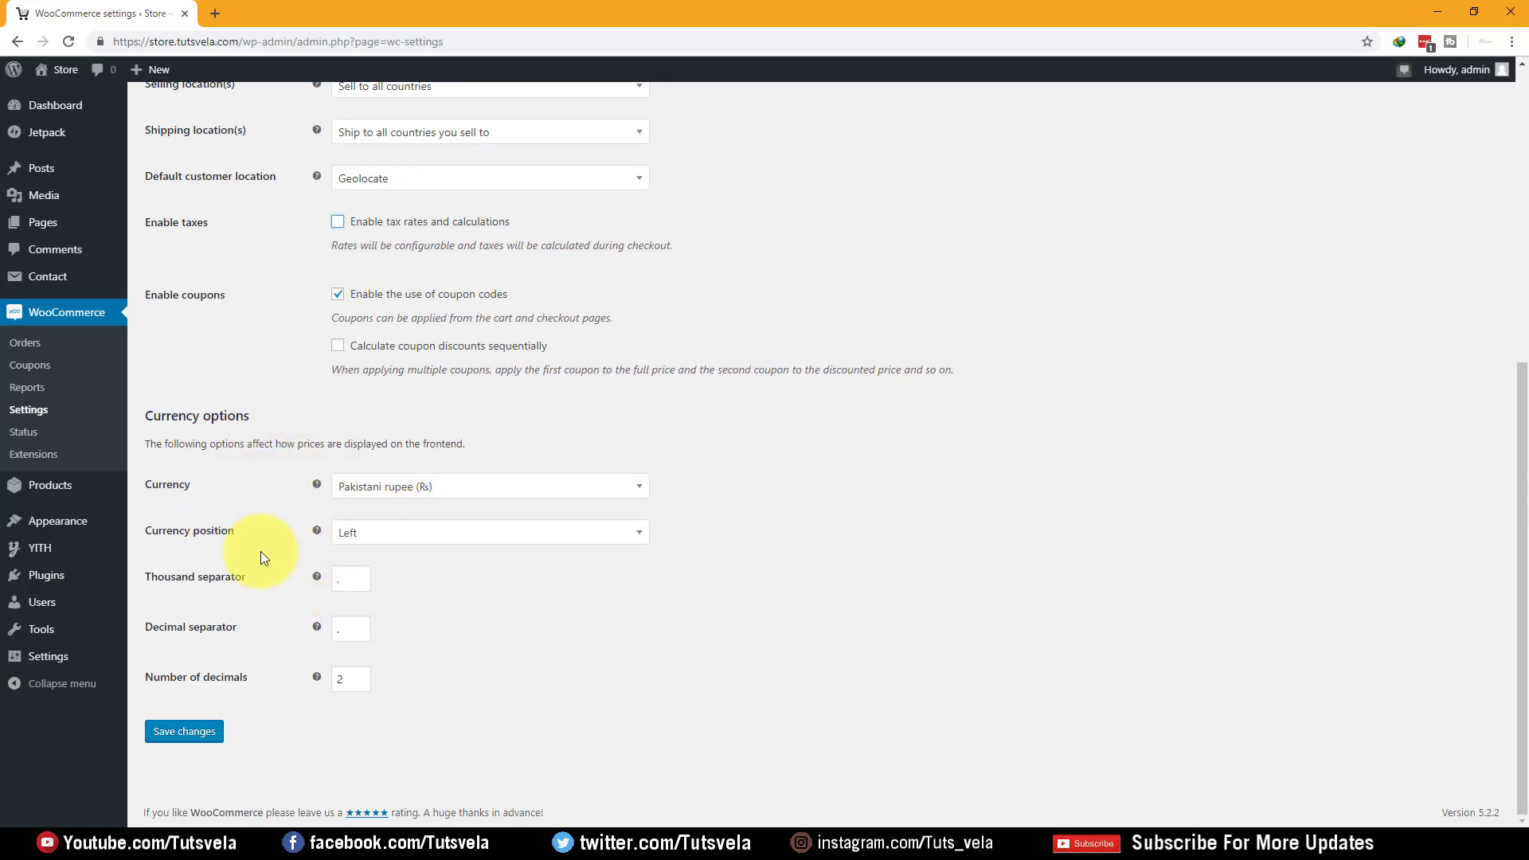
scroll(258, 565, up, 6)
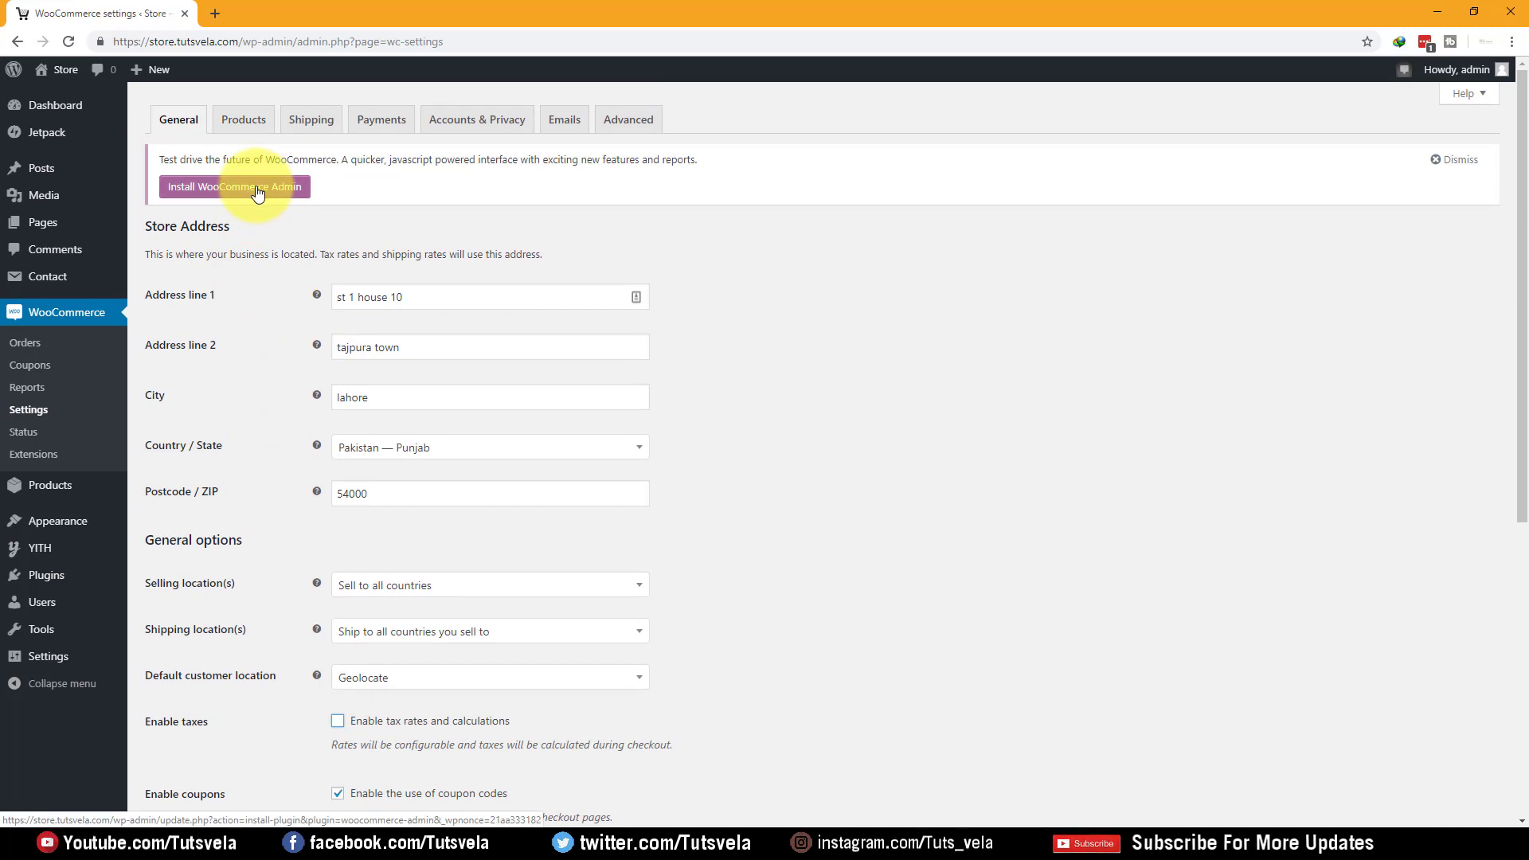
scroll(223, 541, down, 6)
click(171, 755)
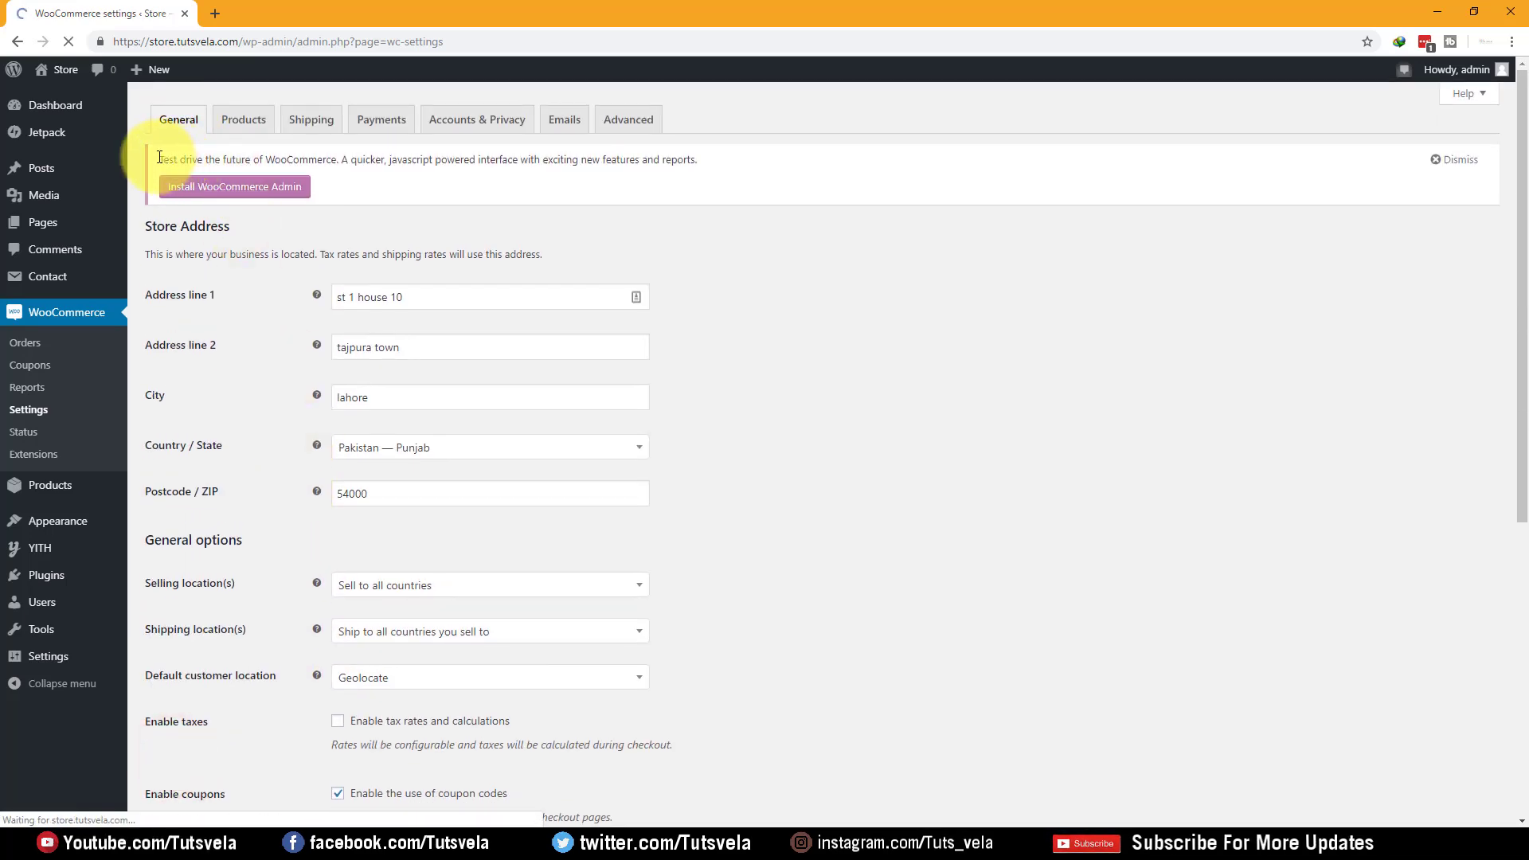
drag(168, 160, 279, 159)
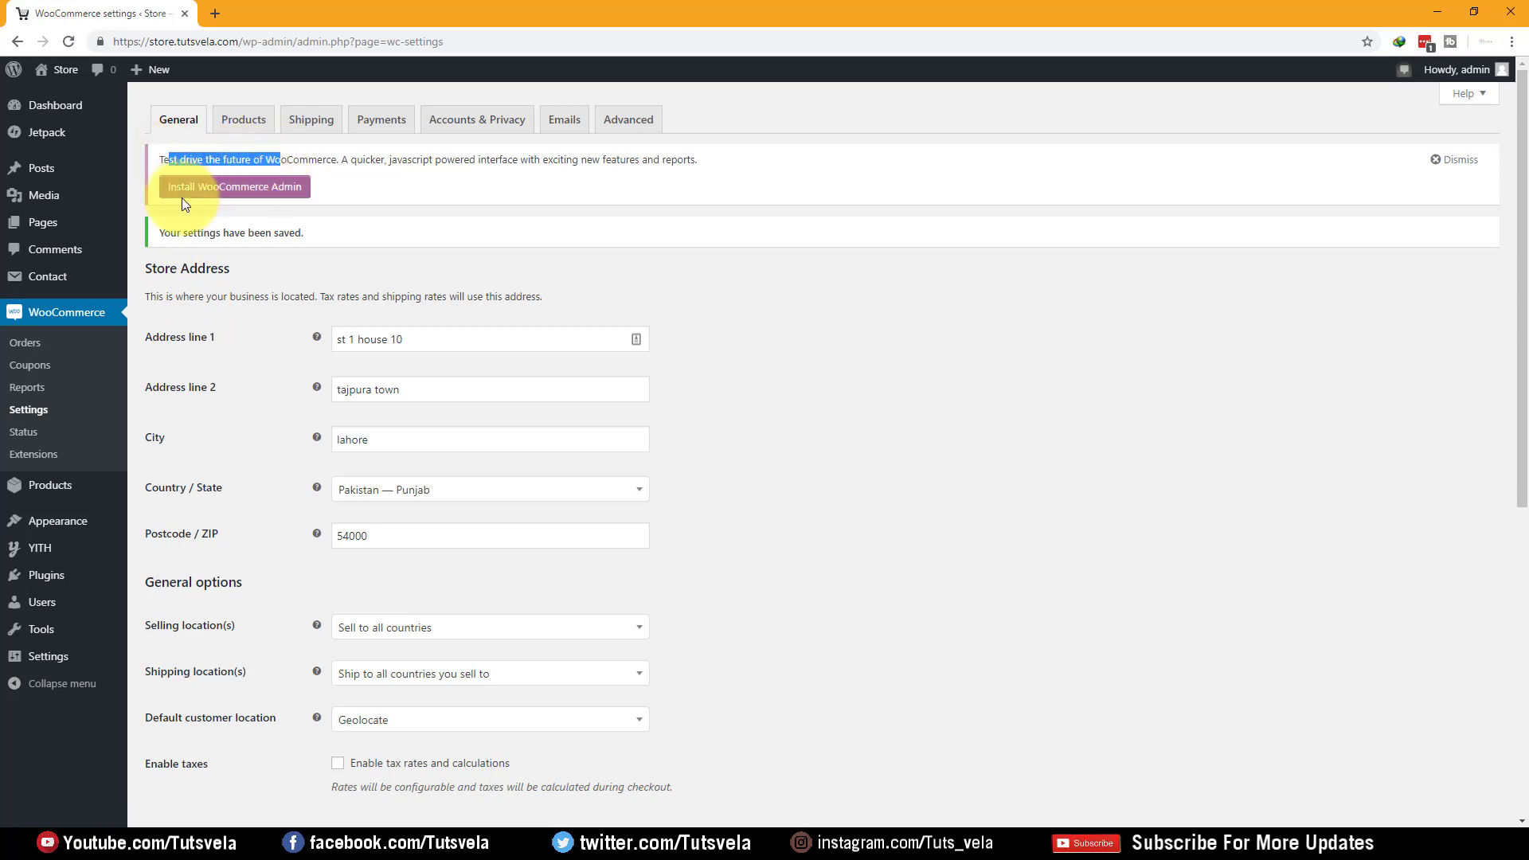
Install the WooCommerce Admin plugin from the notice and activate it
click(263, 191)
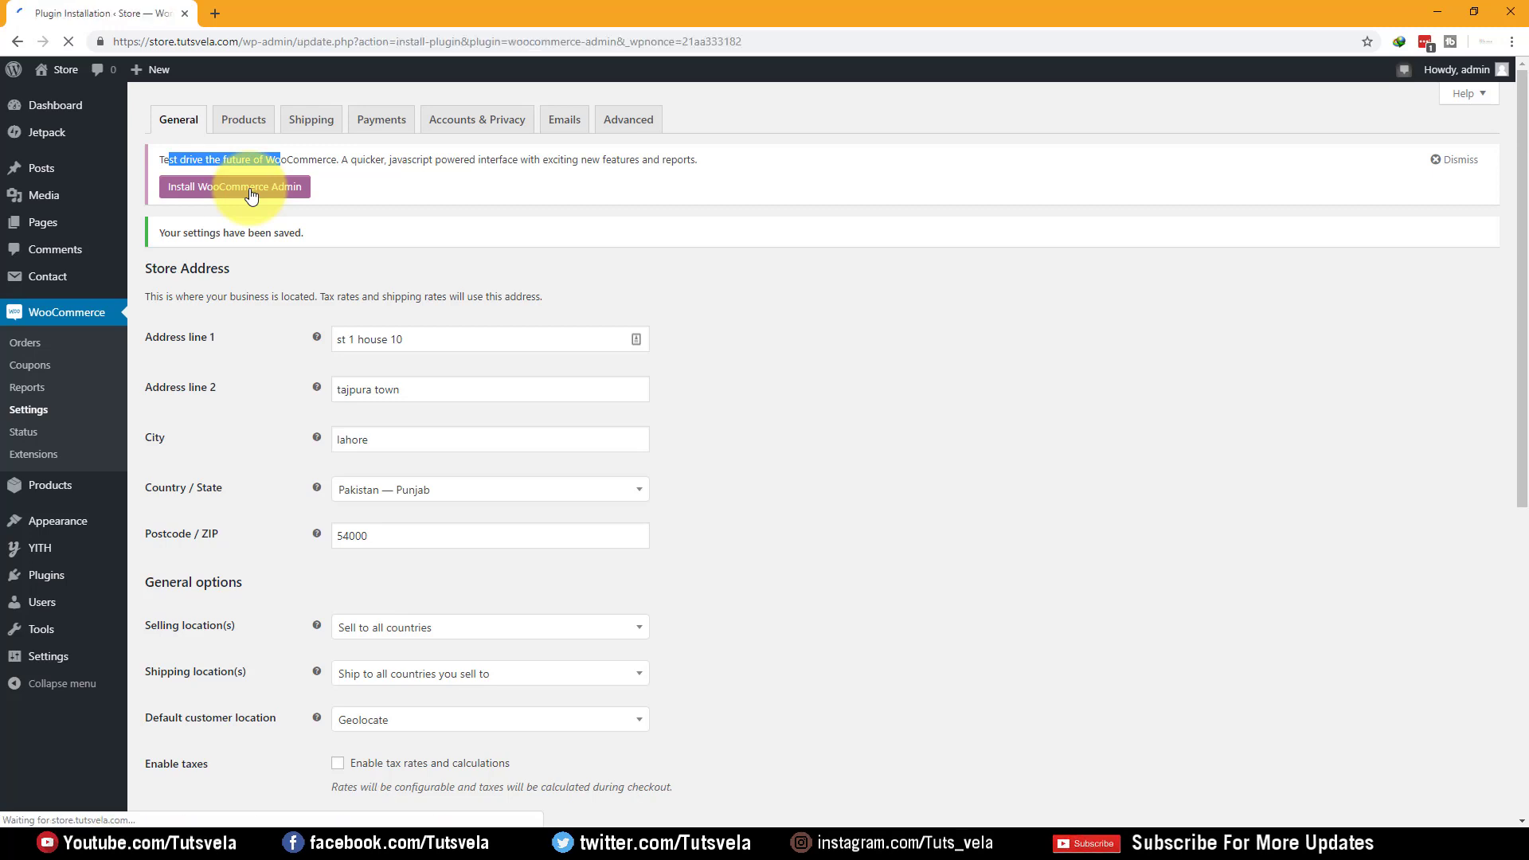
click(173, 248)
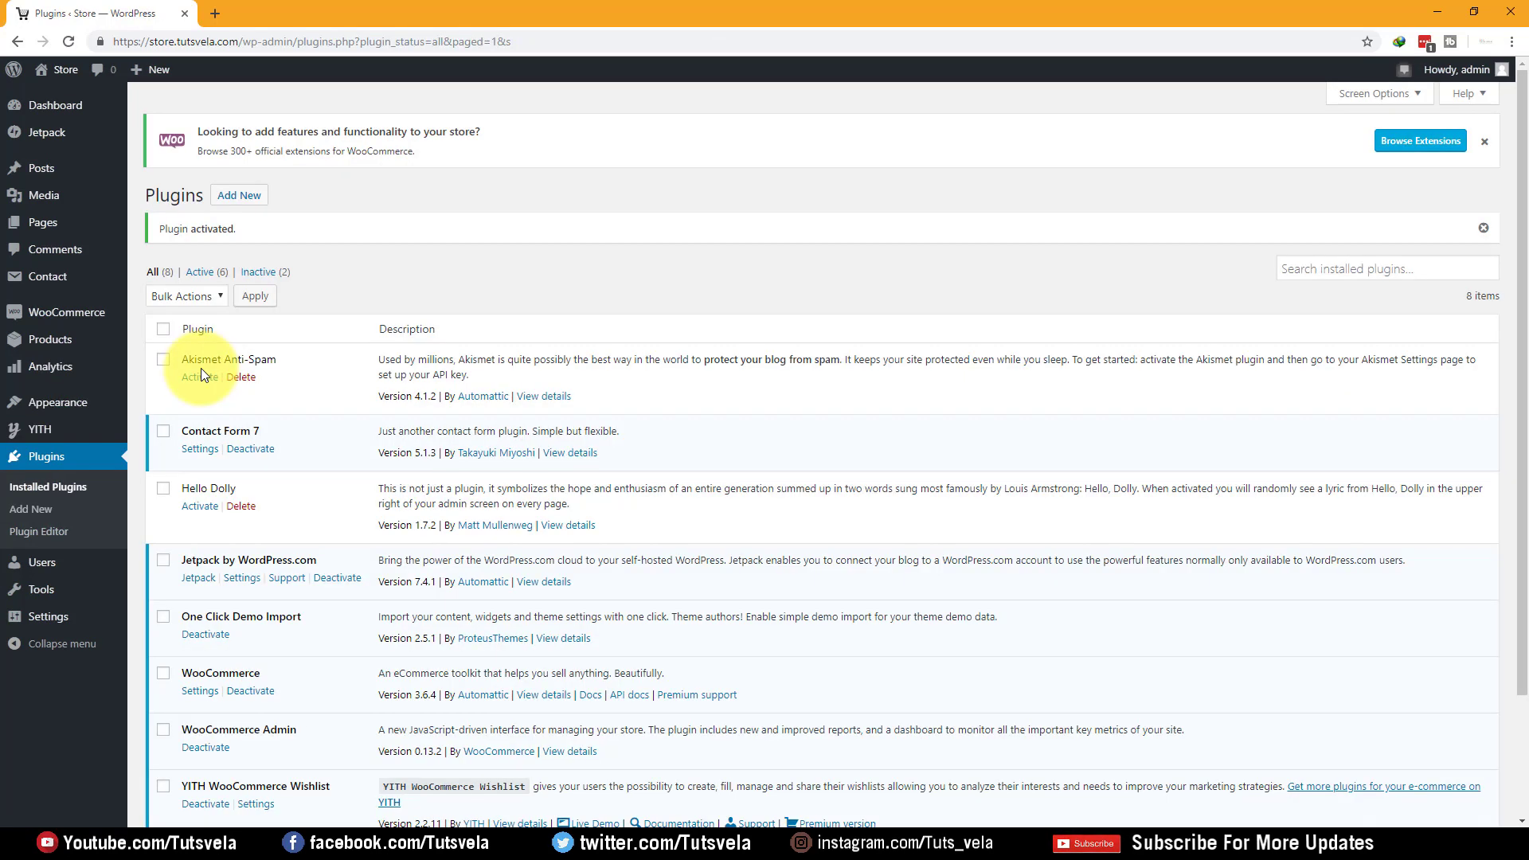
mouse_move(62, 374)
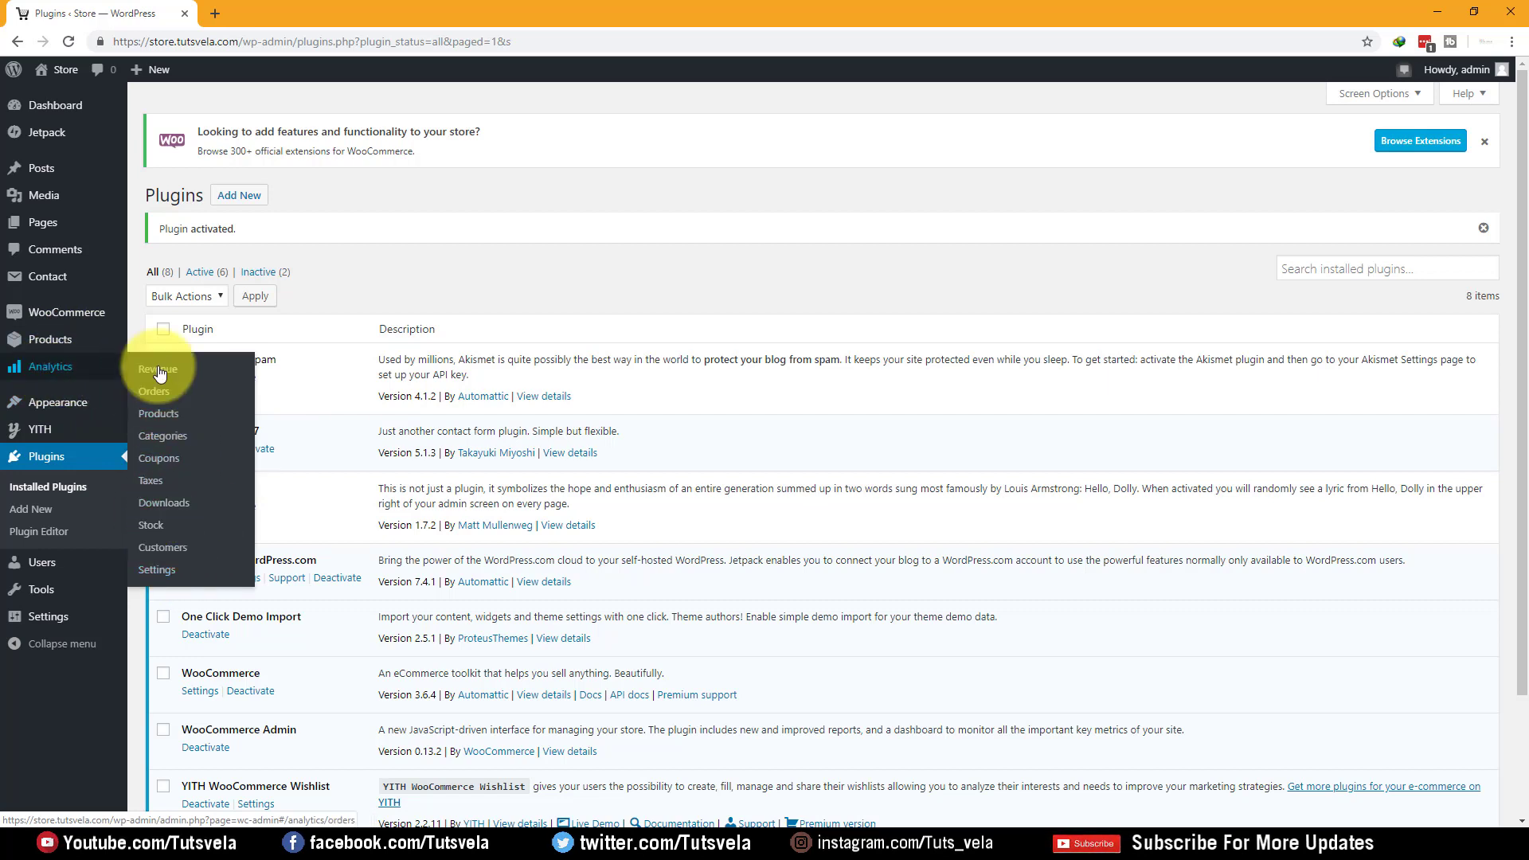
Open WooCommerce Settings, glance over General, and settle on the Products tab
mouse_move(119, 312)
click(158, 416)
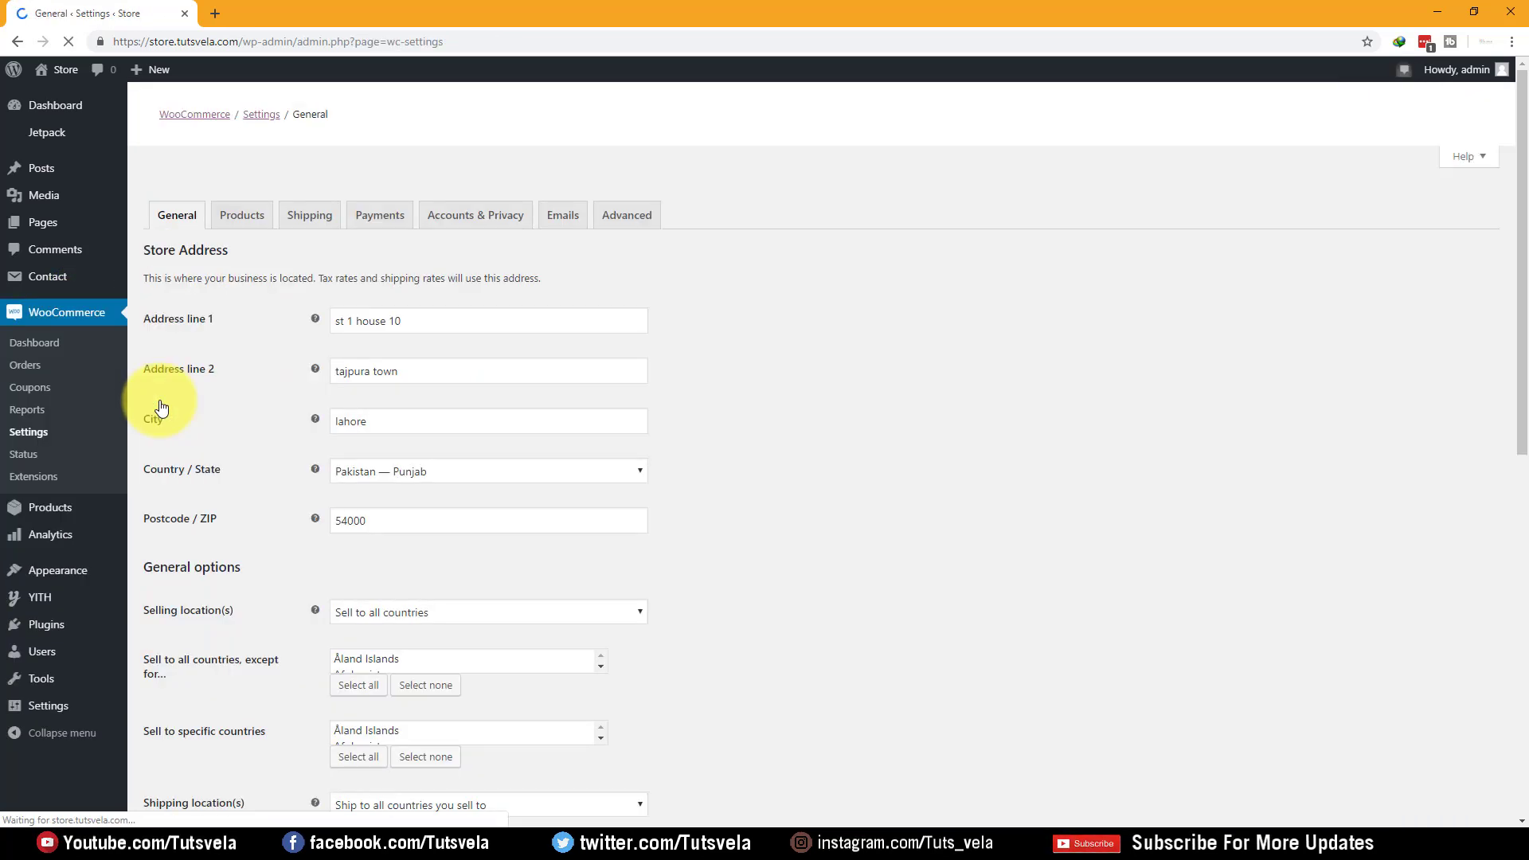
click(256, 232)
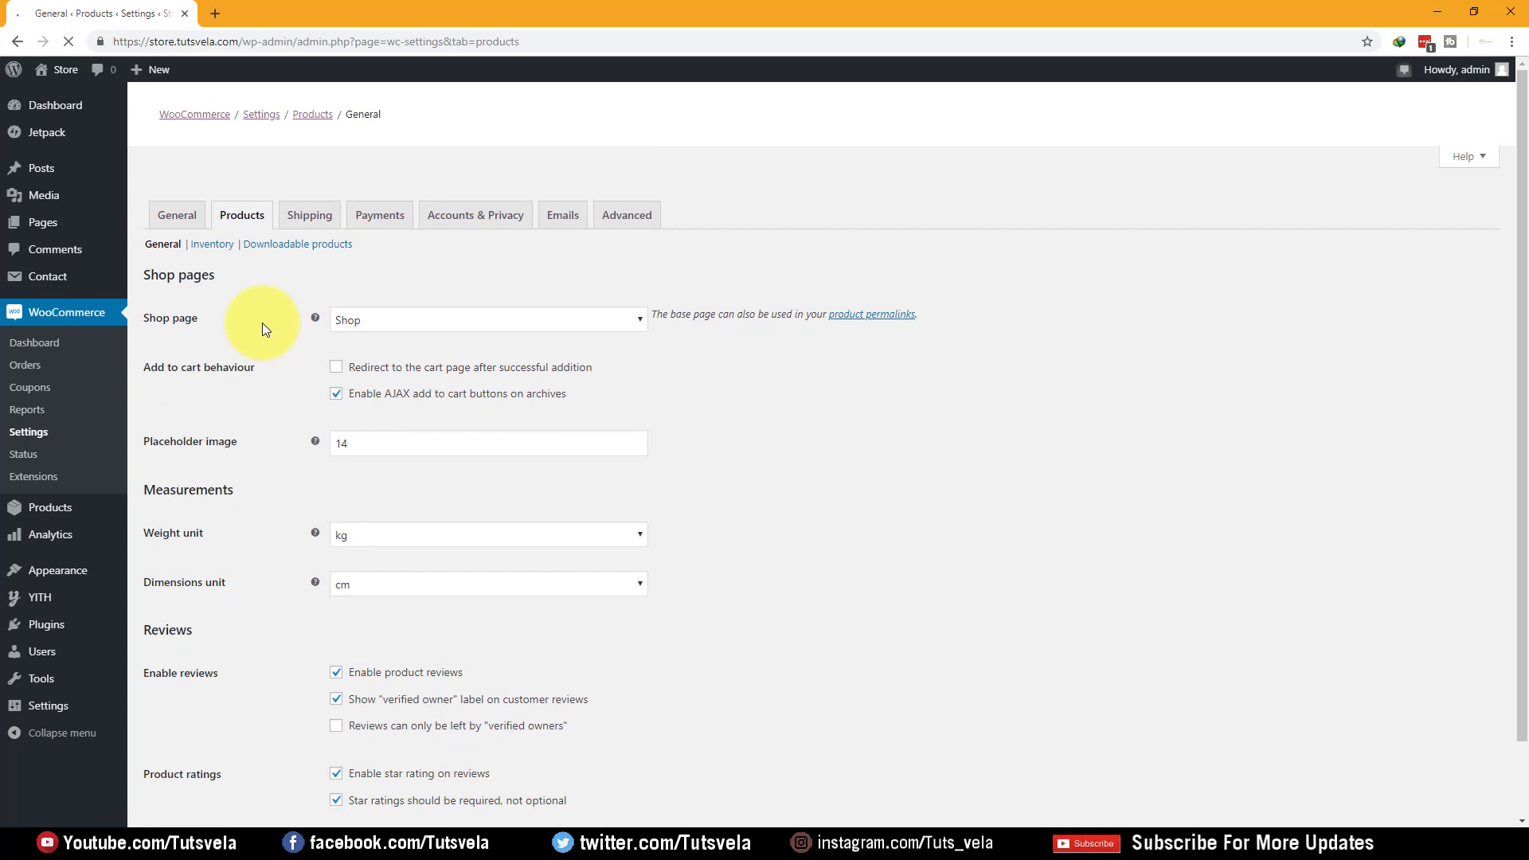
click(184, 217)
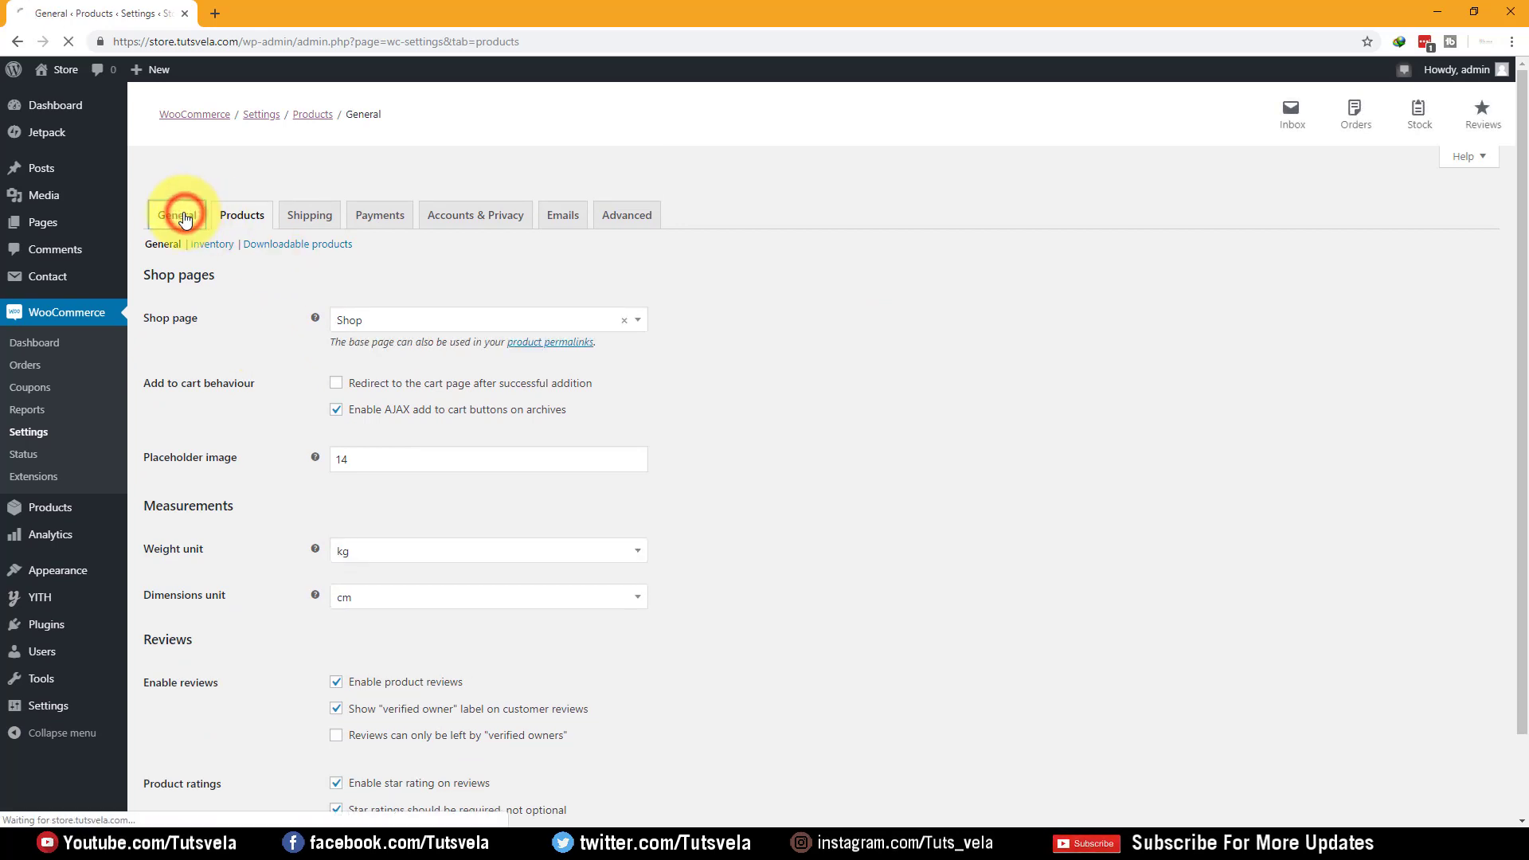
scroll(356, 400, down, 3)
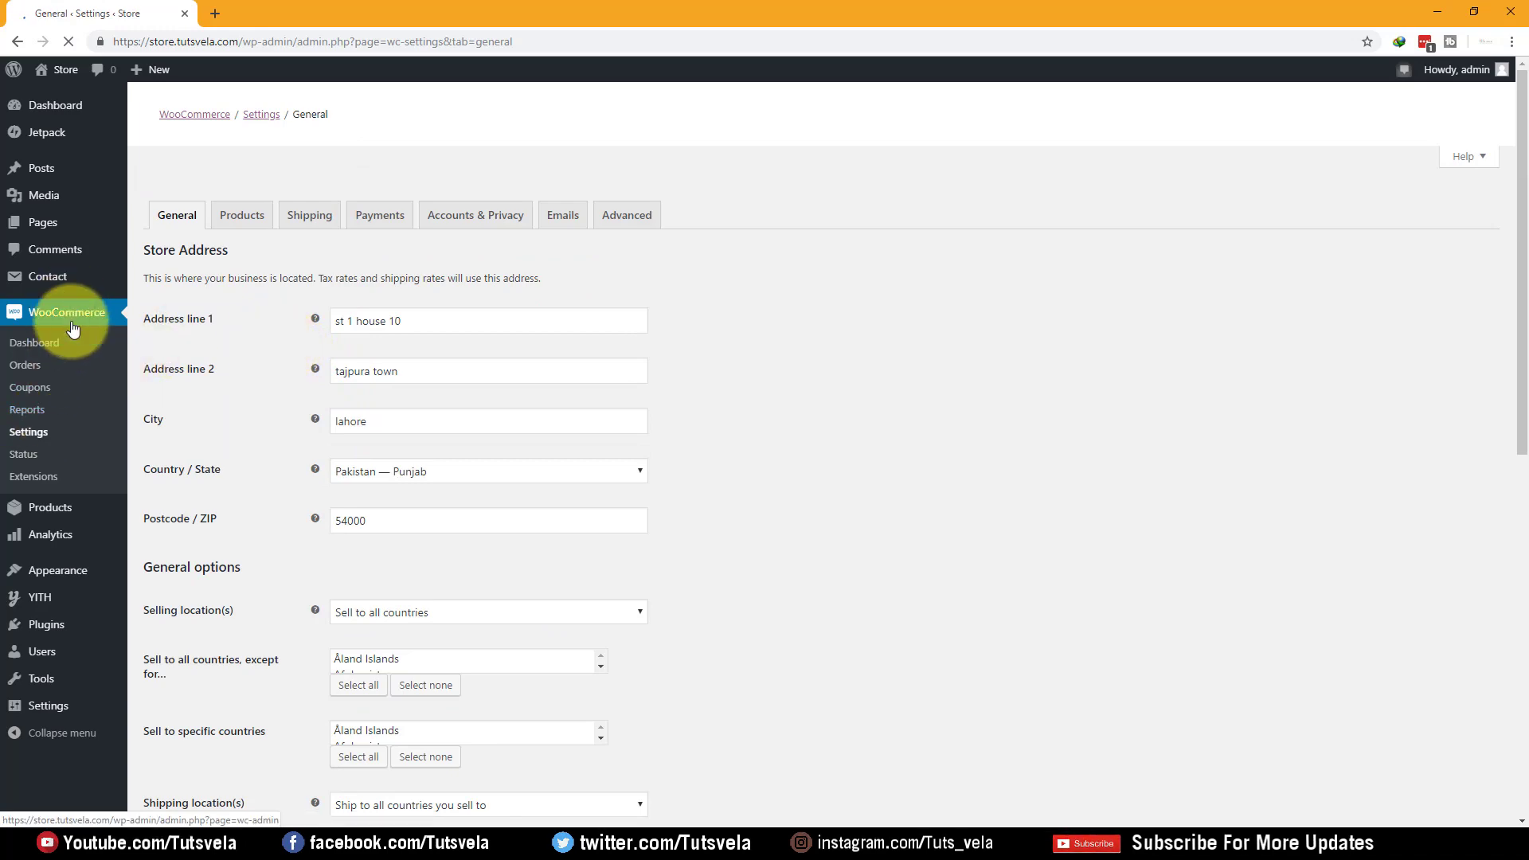
scroll(270, 364, down, 6)
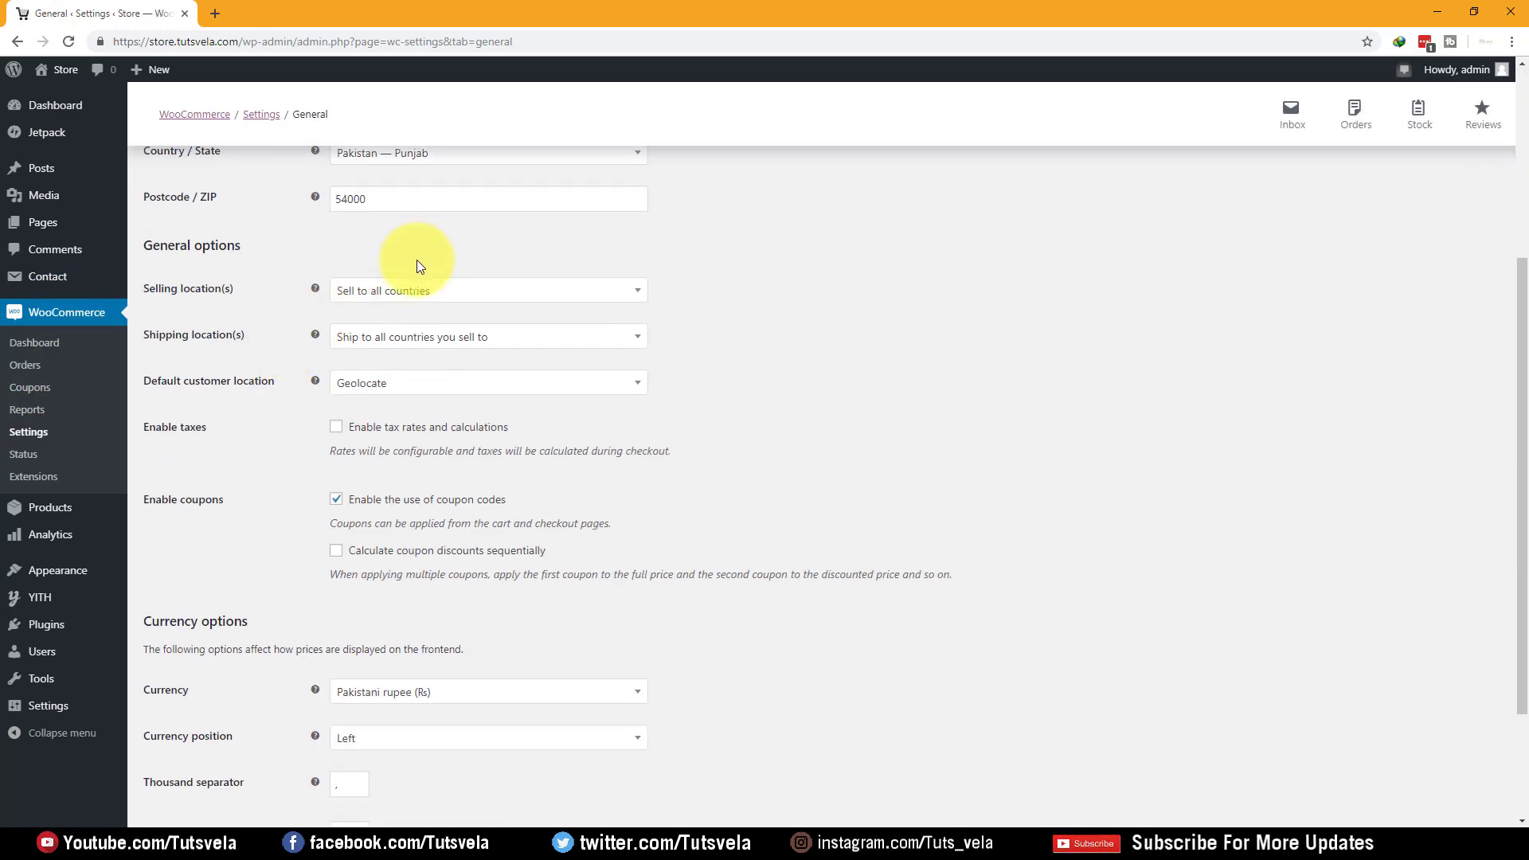
scroll(448, 581, up, 6)
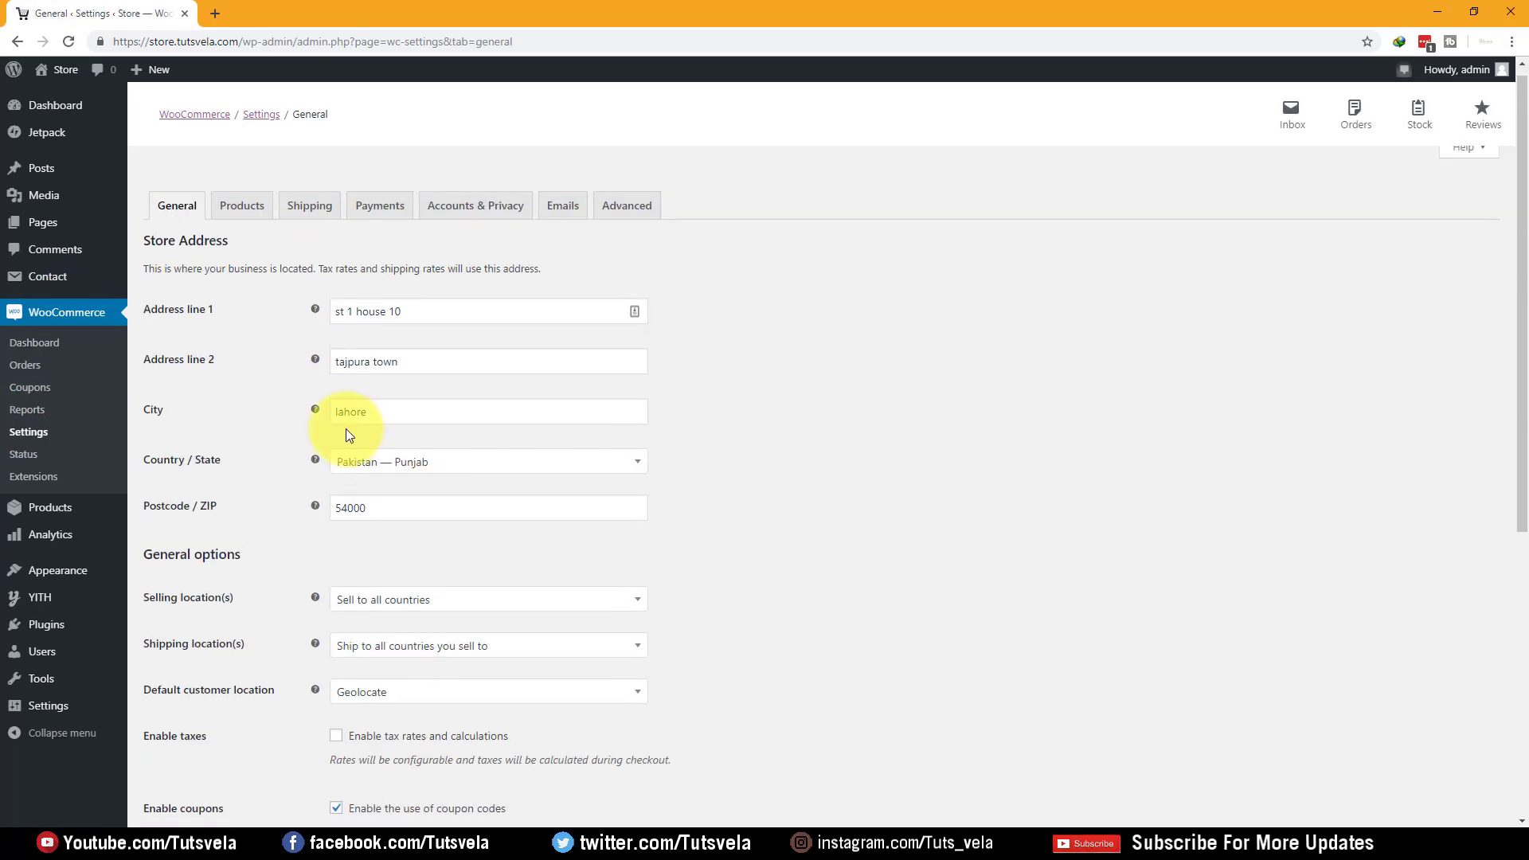
click(242, 229)
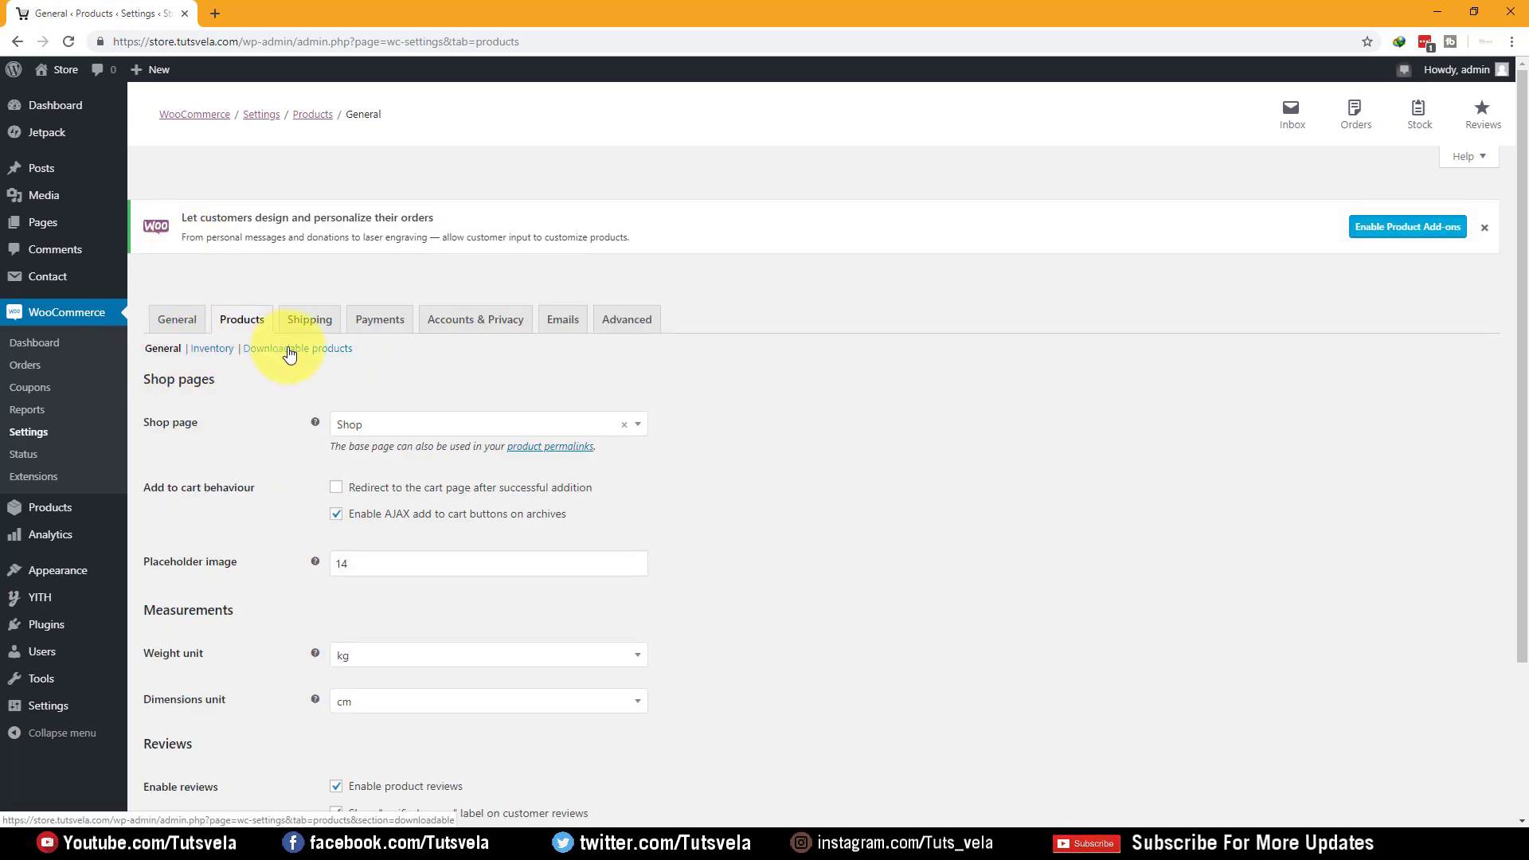
Keep Shop as the shop page and review the Add to cart behaviour option
scroll(416, 363, down, 2)
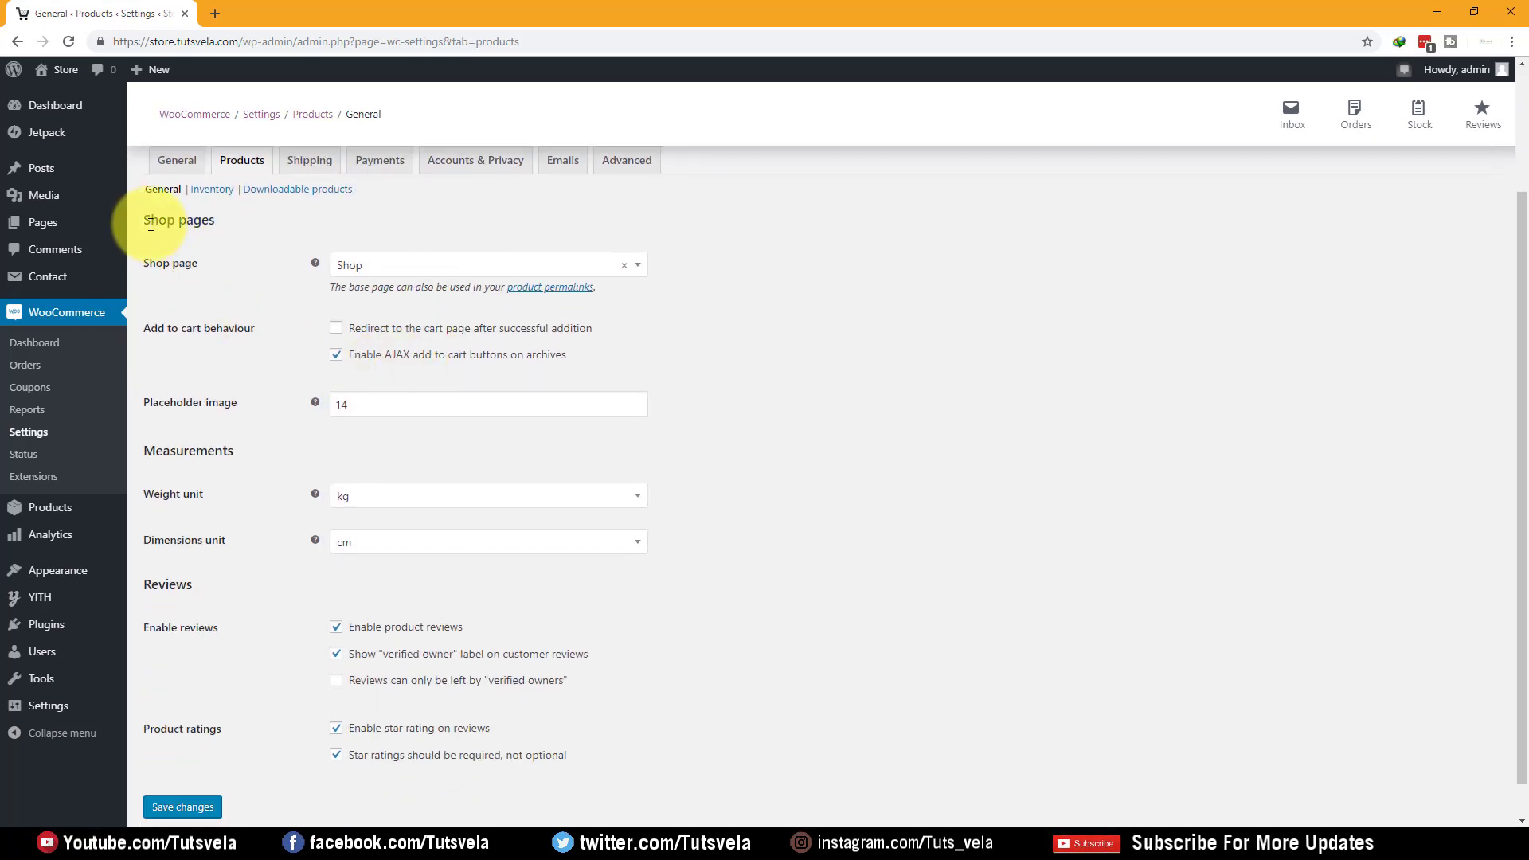
click(504, 265)
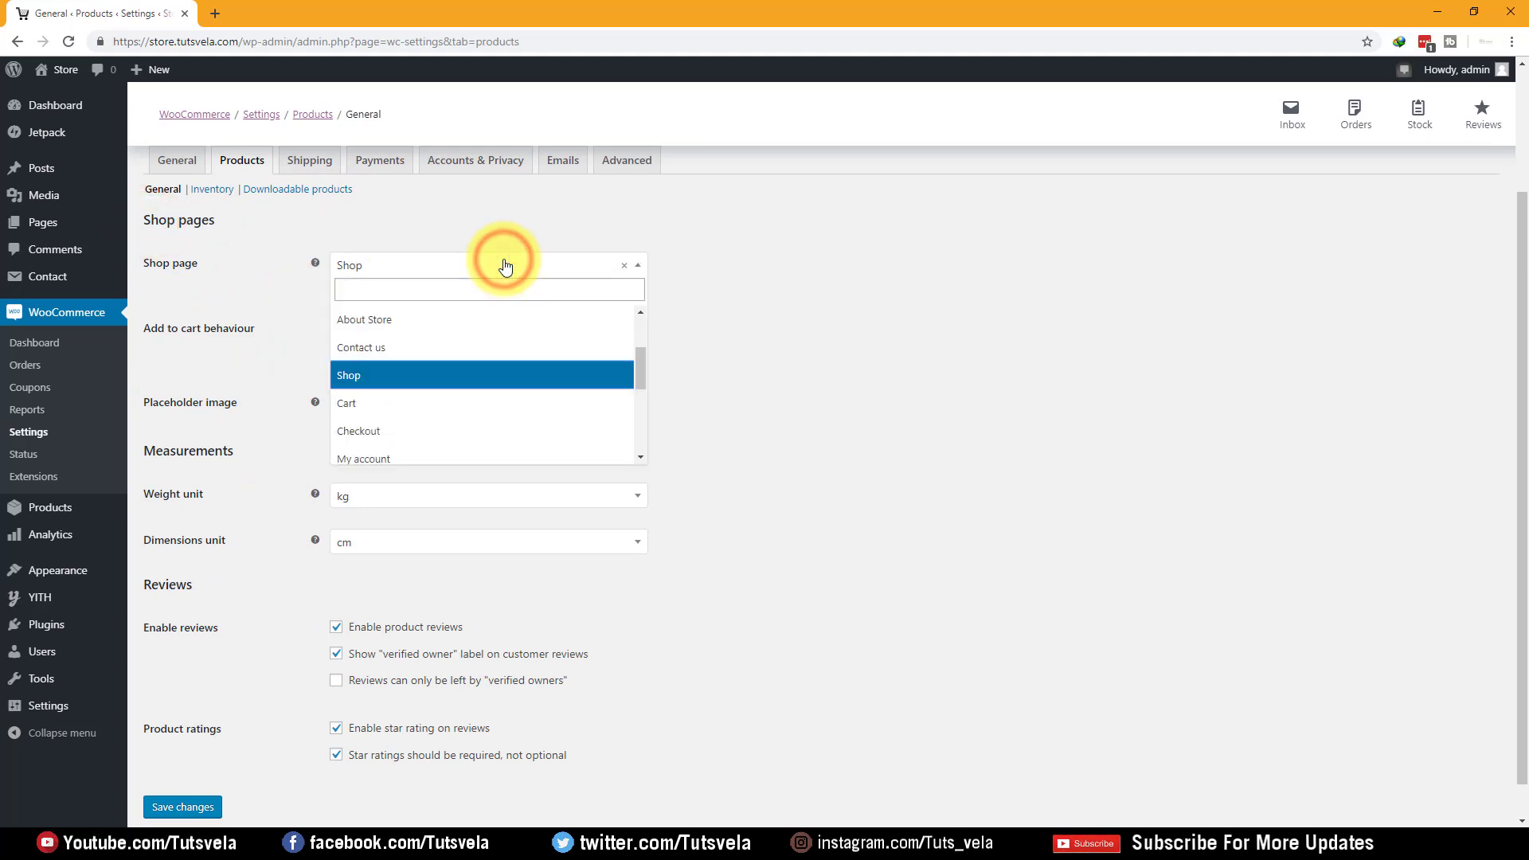
click(459, 375)
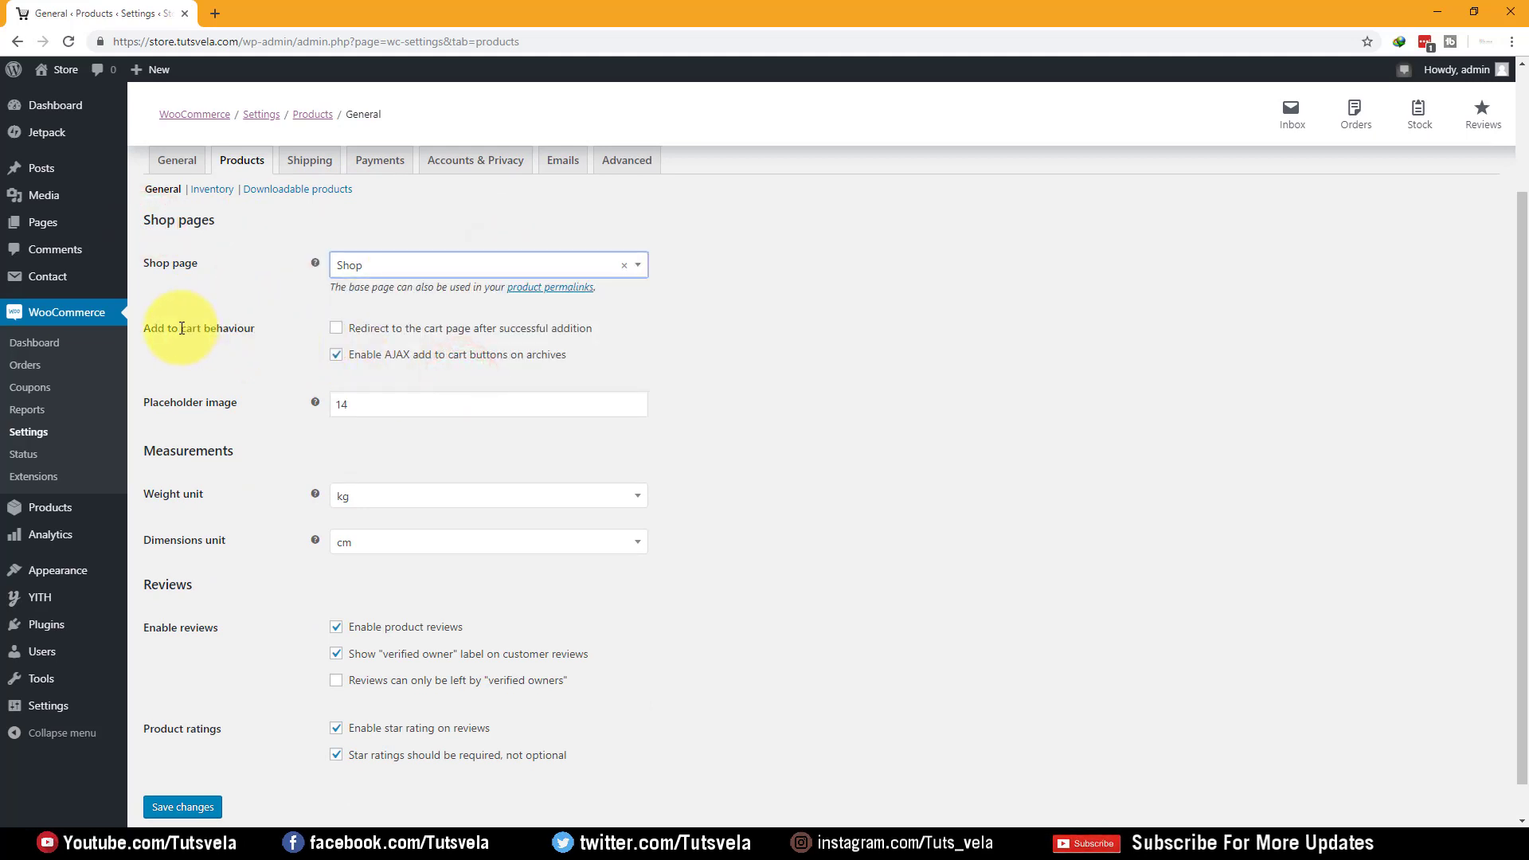
drag(153, 325, 286, 327)
click(287, 327)
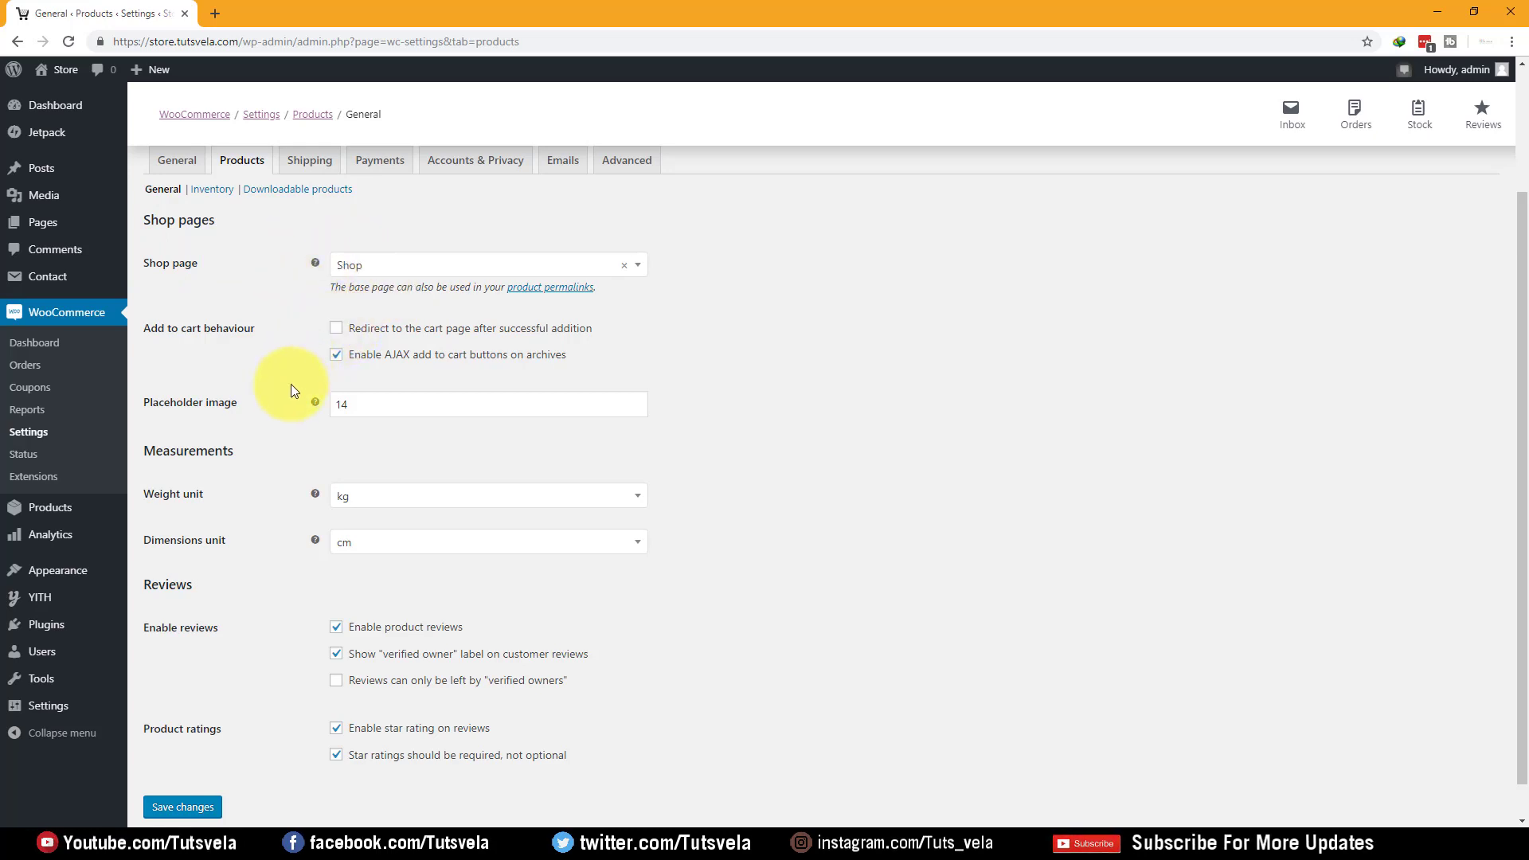
Review the placeholder image value 14 and Enable reviews, then go to Inventory settings
drag(249, 403, 165, 395)
click(297, 431)
drag(423, 407, 318, 408)
click(238, 420)
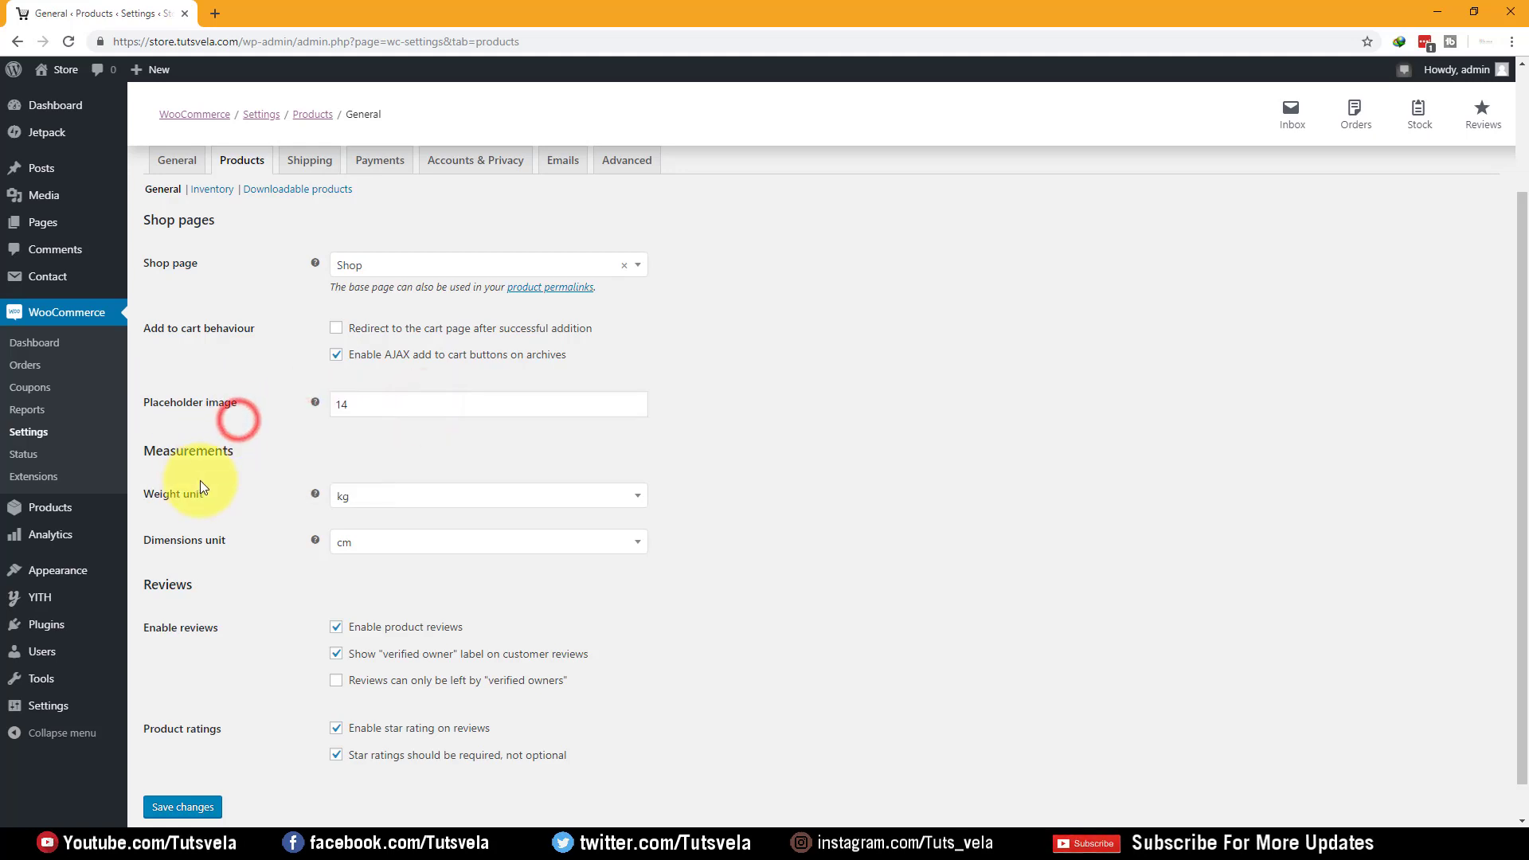
scroll(227, 473, down, 1)
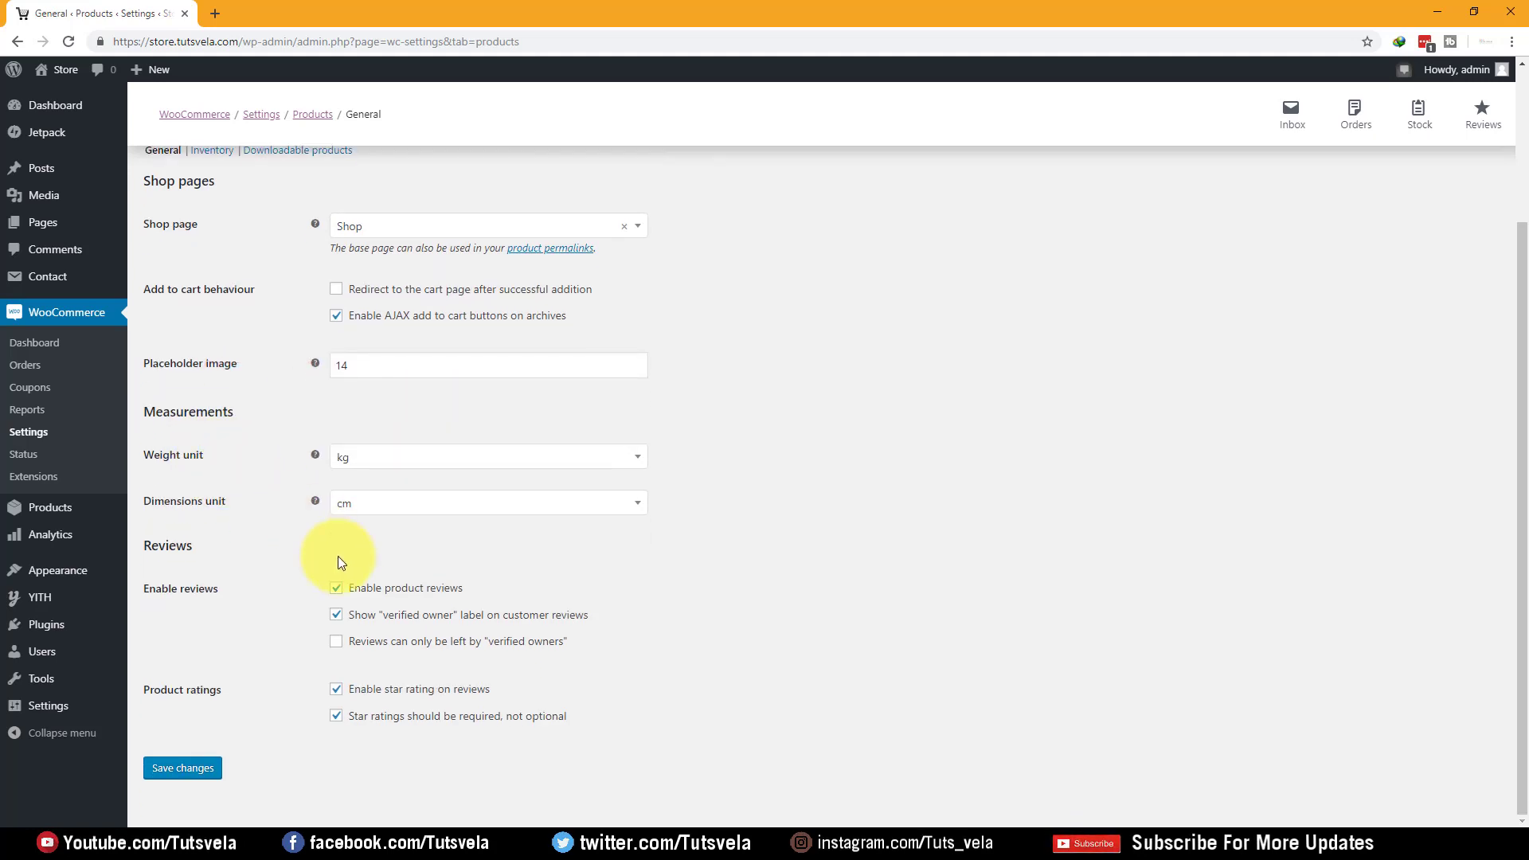
drag(206, 591, 231, 594)
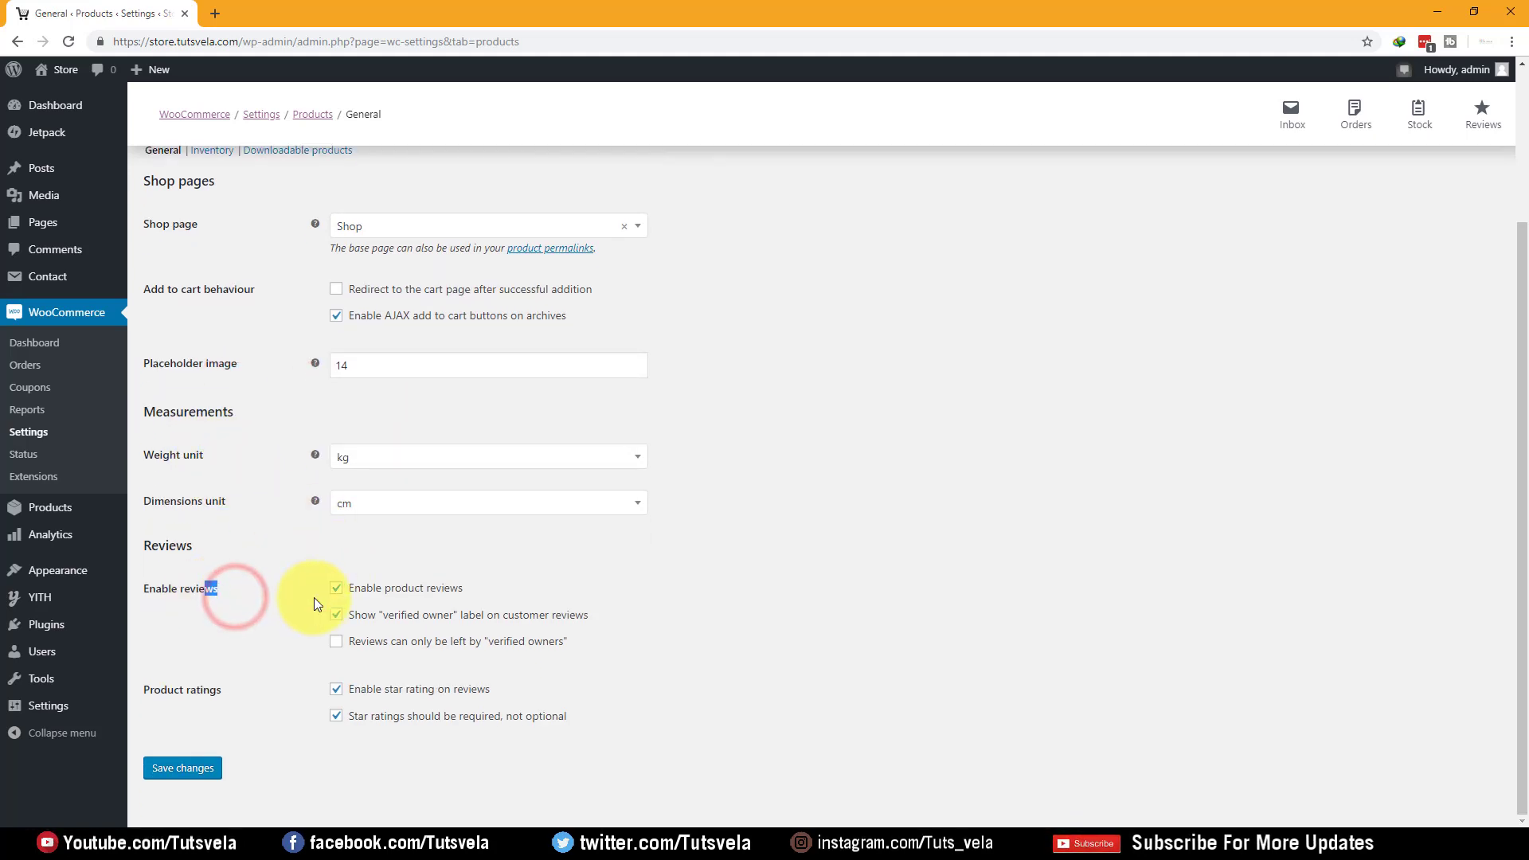
click(748, 670)
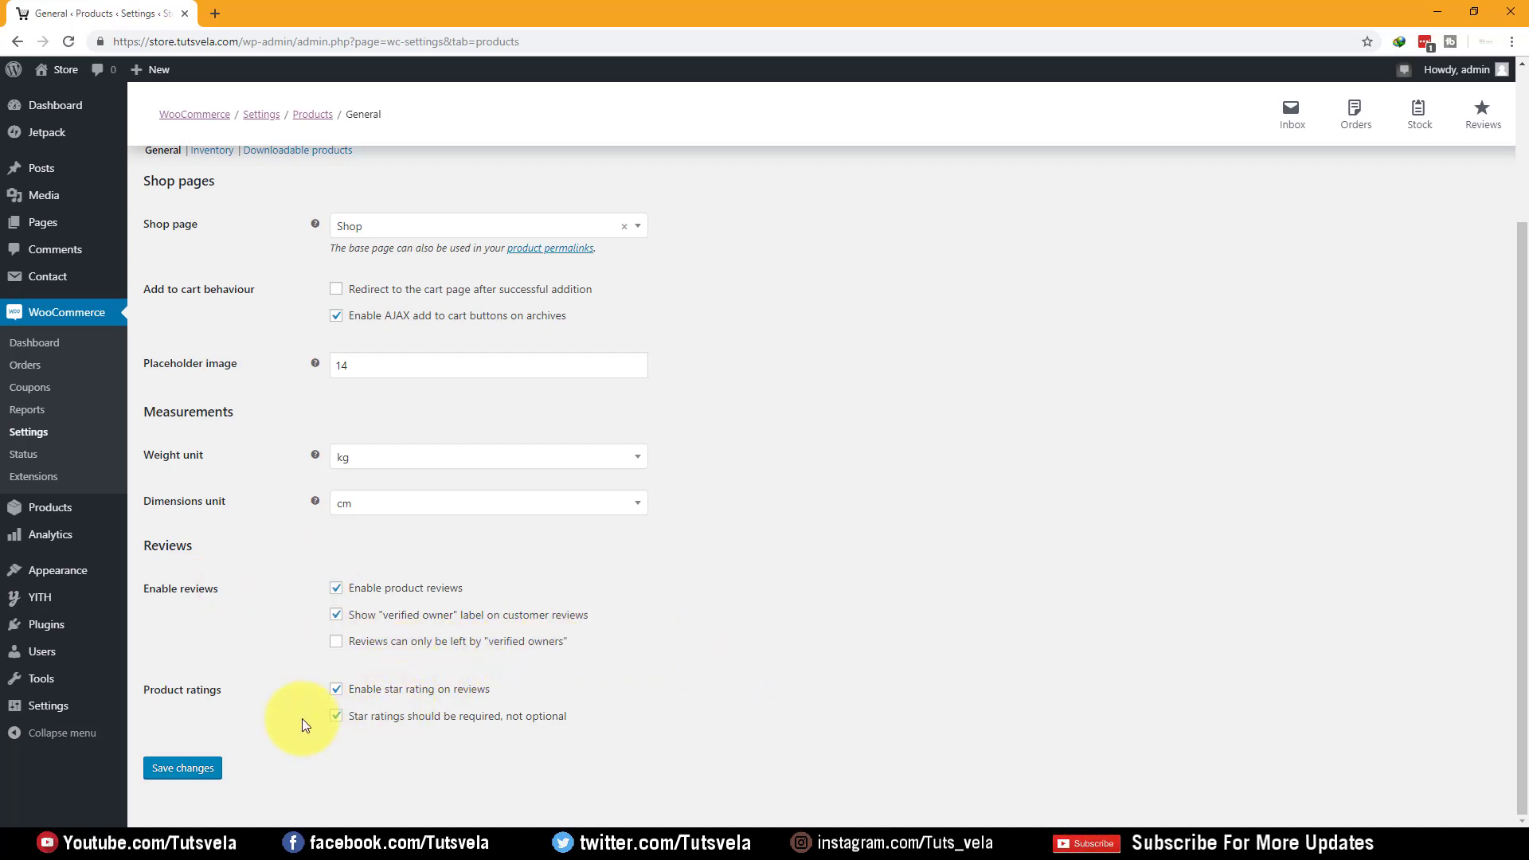
scroll(275, 478, up, 3)
click(224, 350)
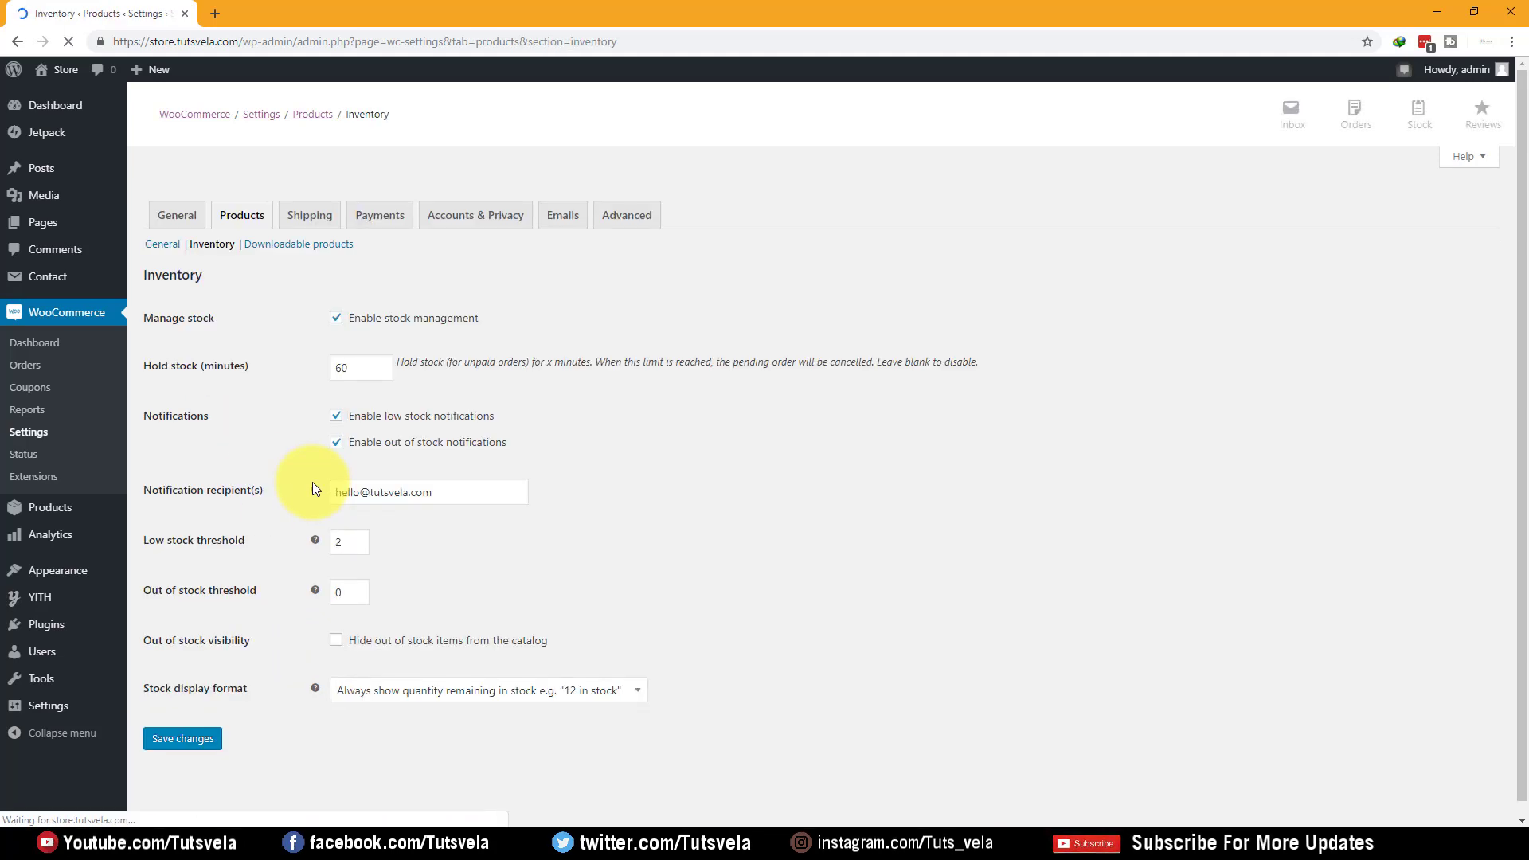
Review the enabled stock management and the 60-minute Hold stock setting
drag(208, 318, 215, 319)
drag(545, 313, 447, 362)
drag(528, 407, 389, 423)
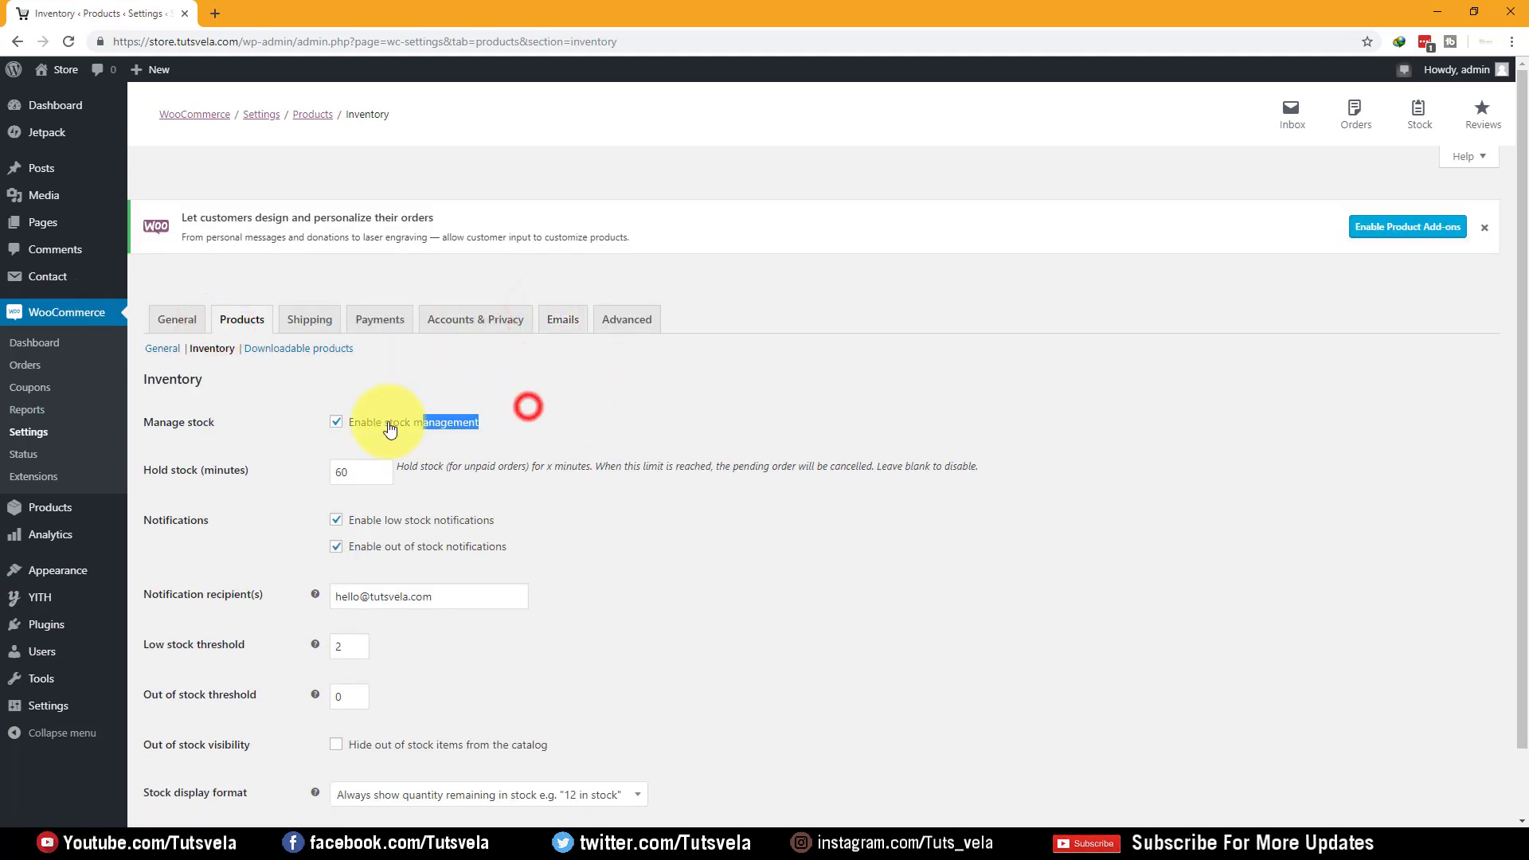
click(603, 477)
drag(246, 474, 159, 477)
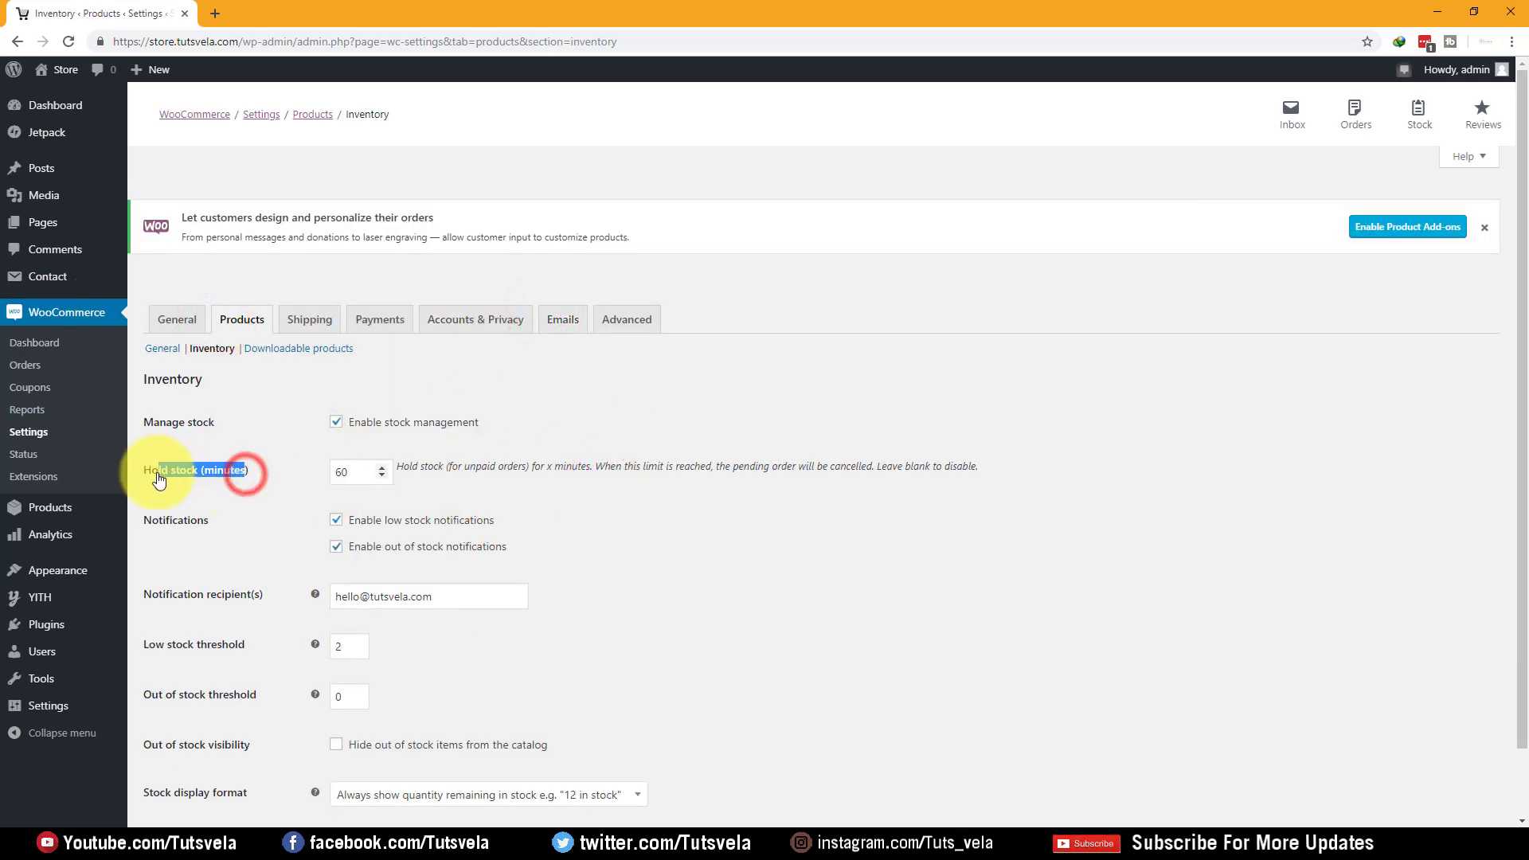
click(356, 472)
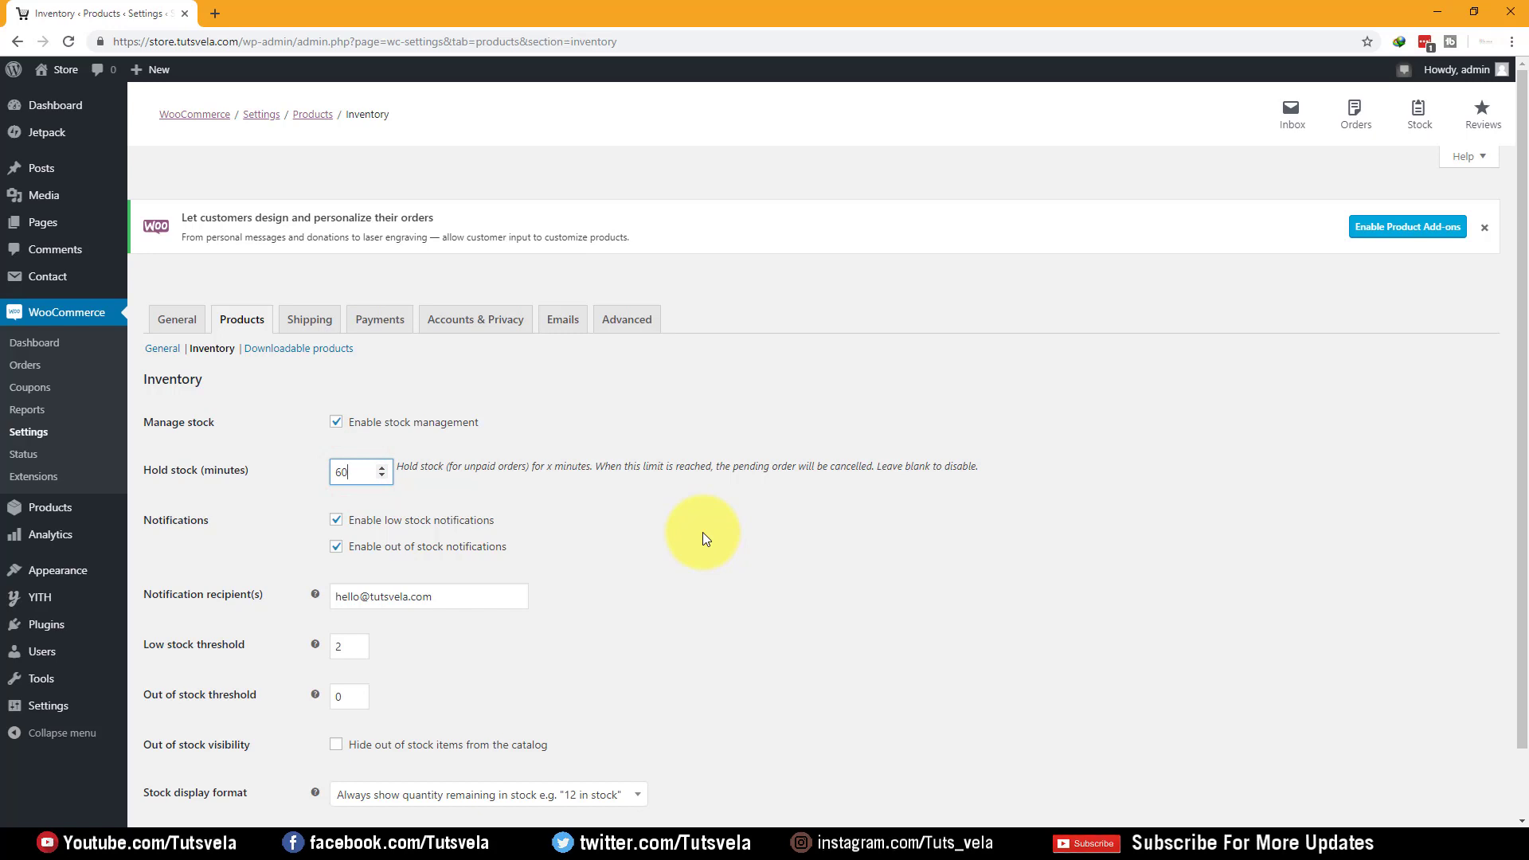
Review the notification recipient address and the low stock threshold of 2
scroll(494, 484, down, 1)
drag(253, 523, 143, 522)
drag(474, 519, 328, 516)
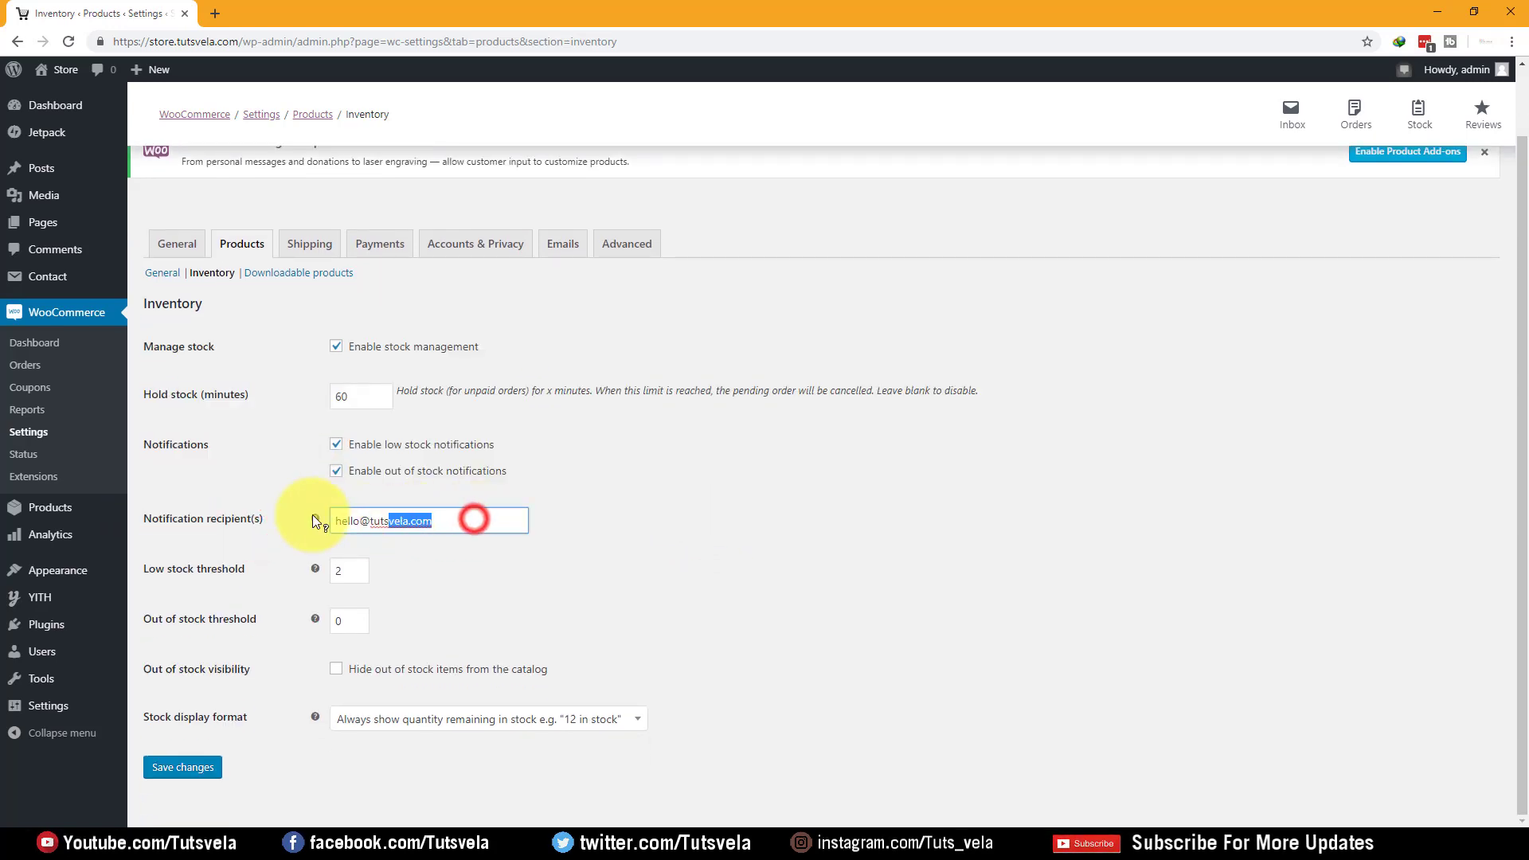
click(876, 550)
click(249, 578)
click(342, 573)
click(507, 599)
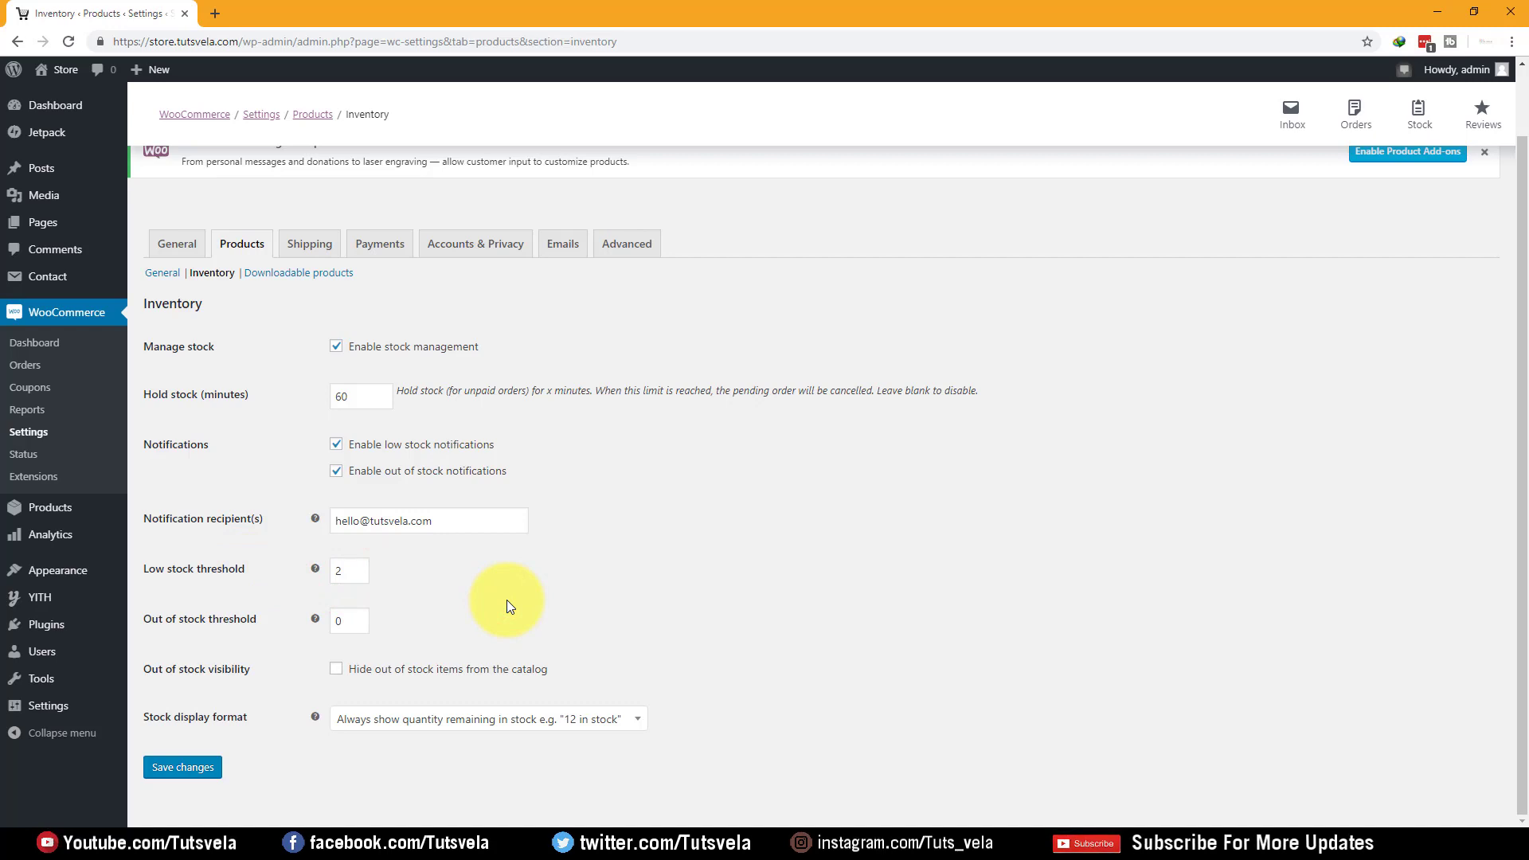
click(341, 572)
click(517, 590)
drag(437, 520, 339, 548)
click(677, 601)
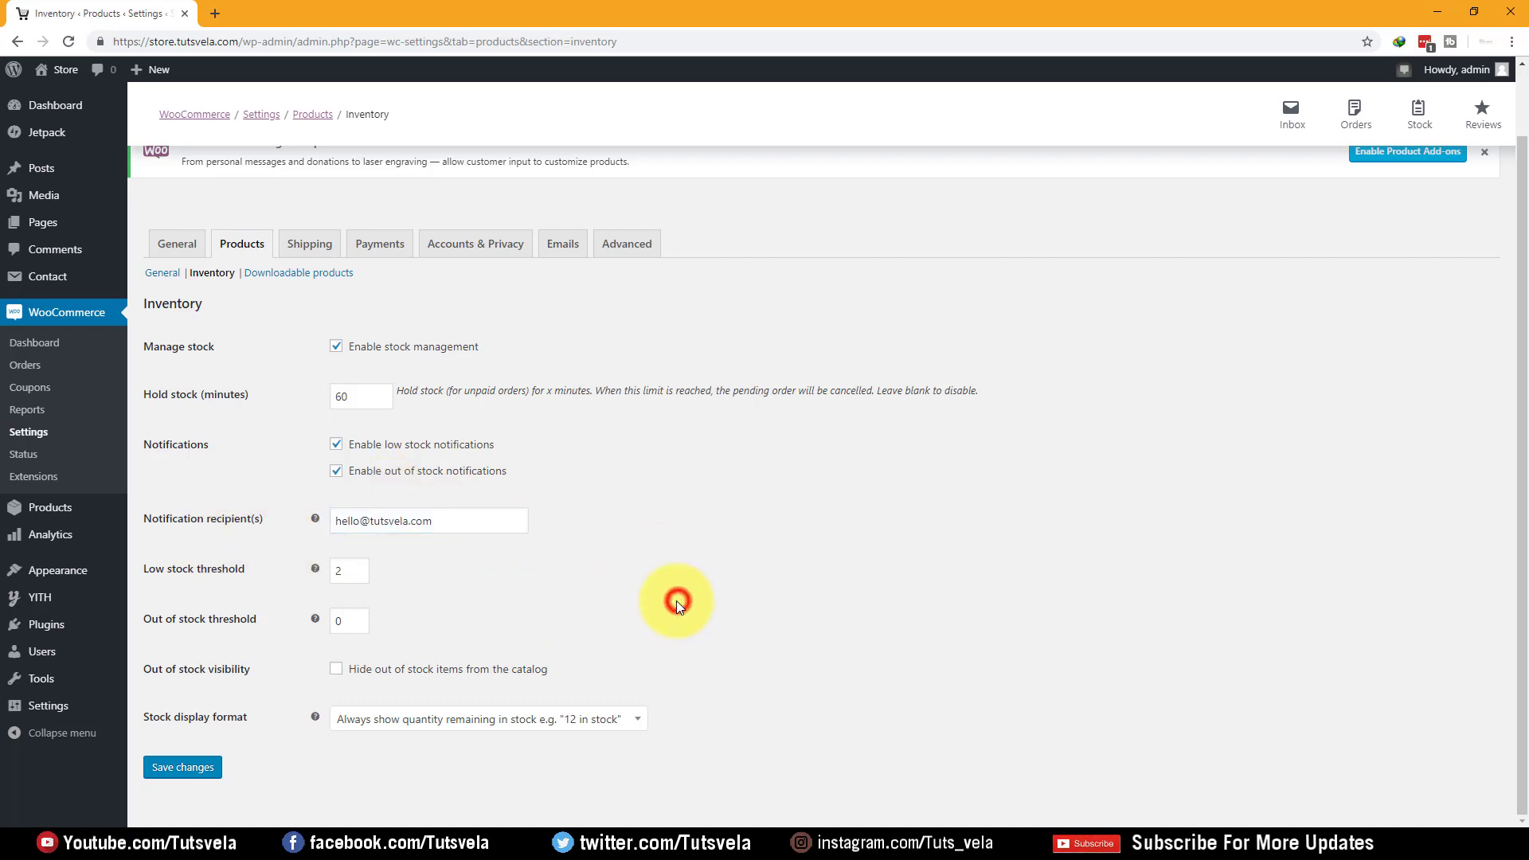
Leave the stock display format unchanged and open the Downloadable products settings
click(342, 718)
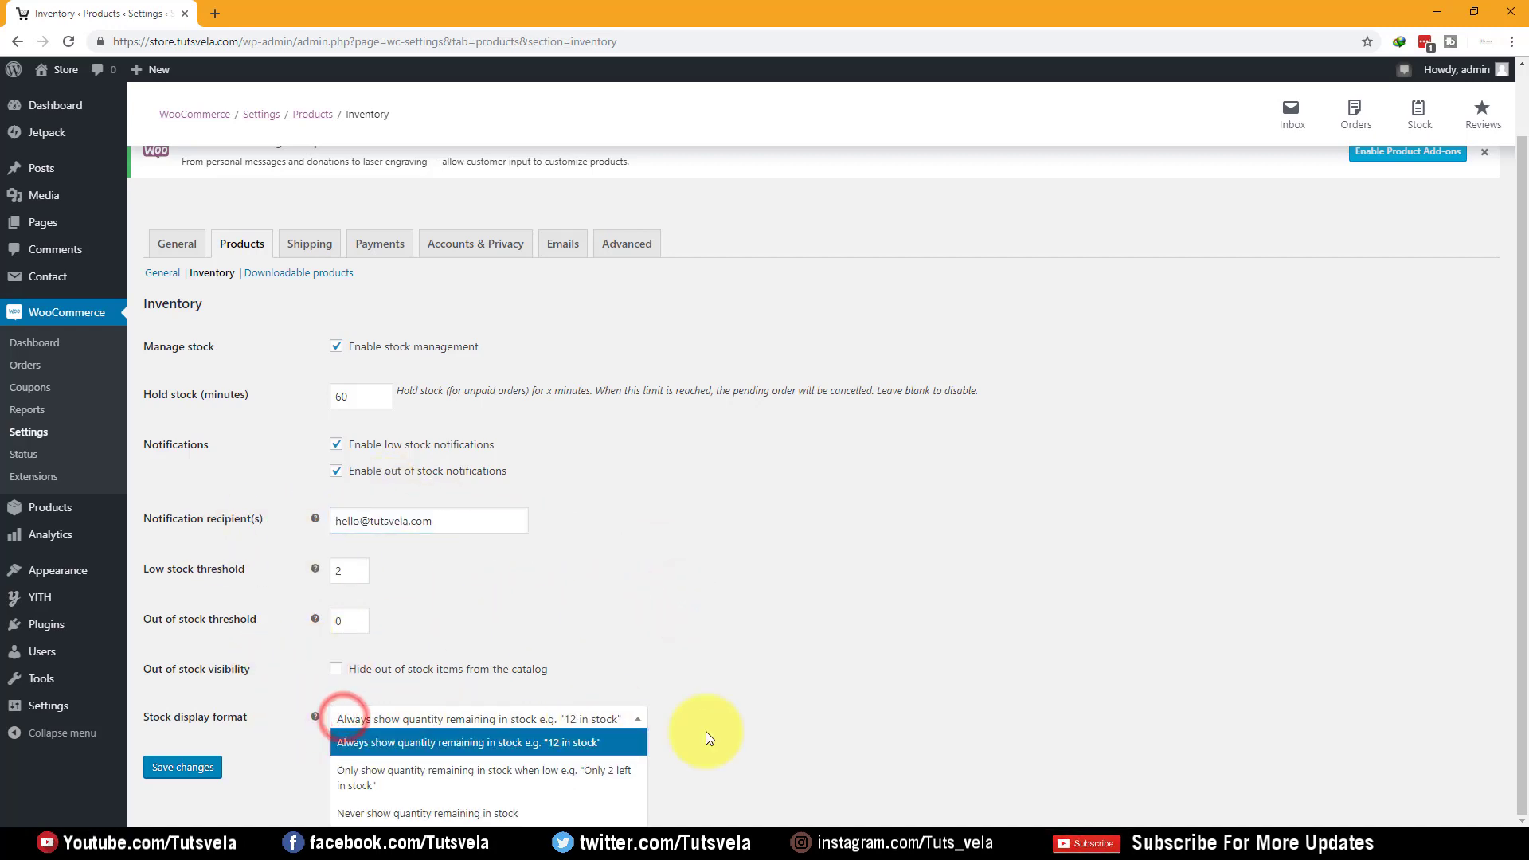
click(843, 733)
scroll(477, 606, up, 1)
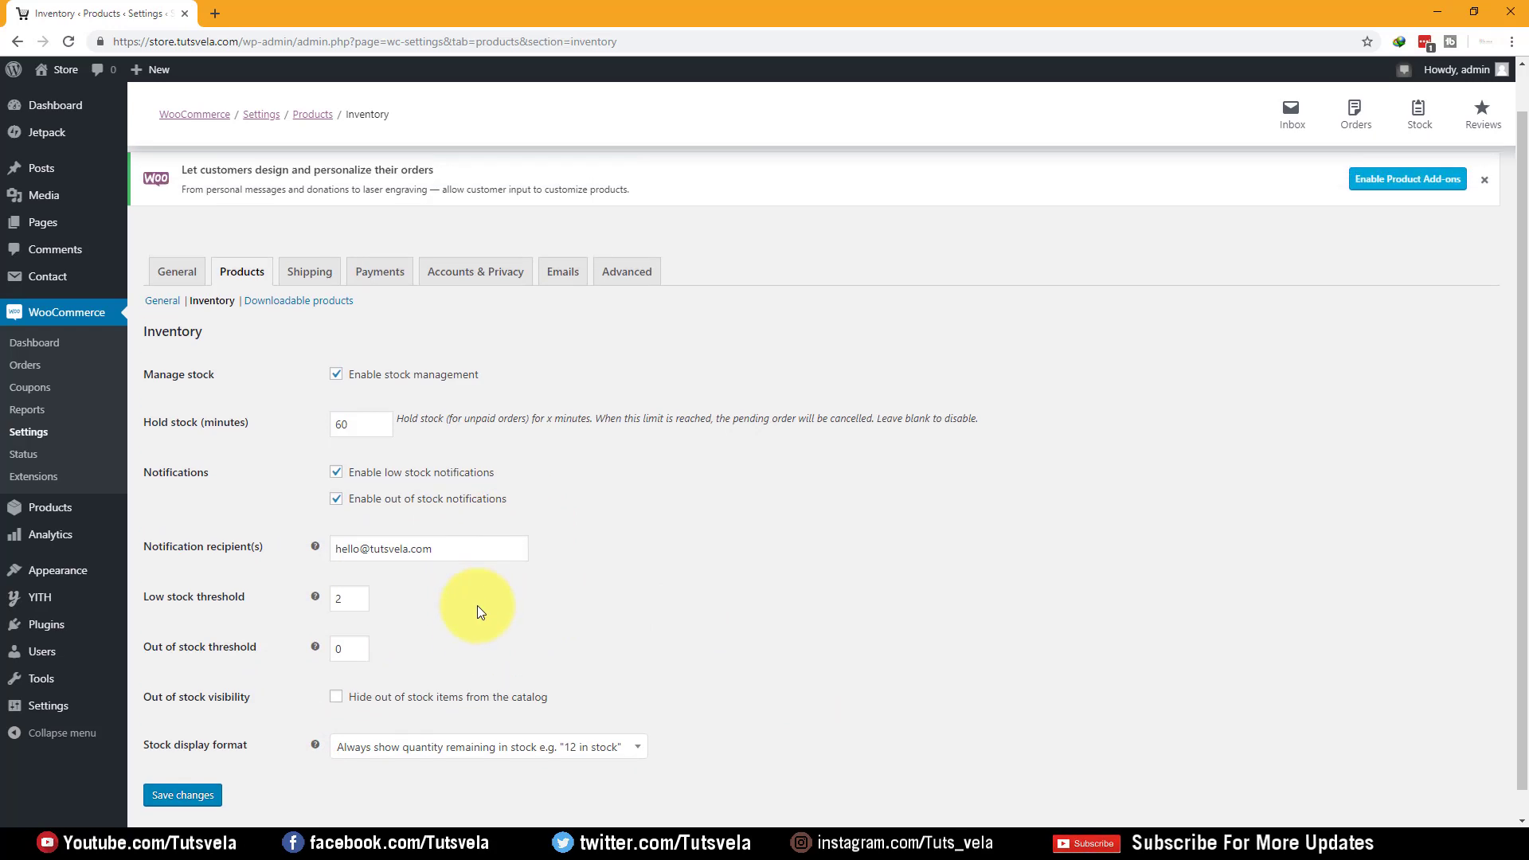
click(293, 354)
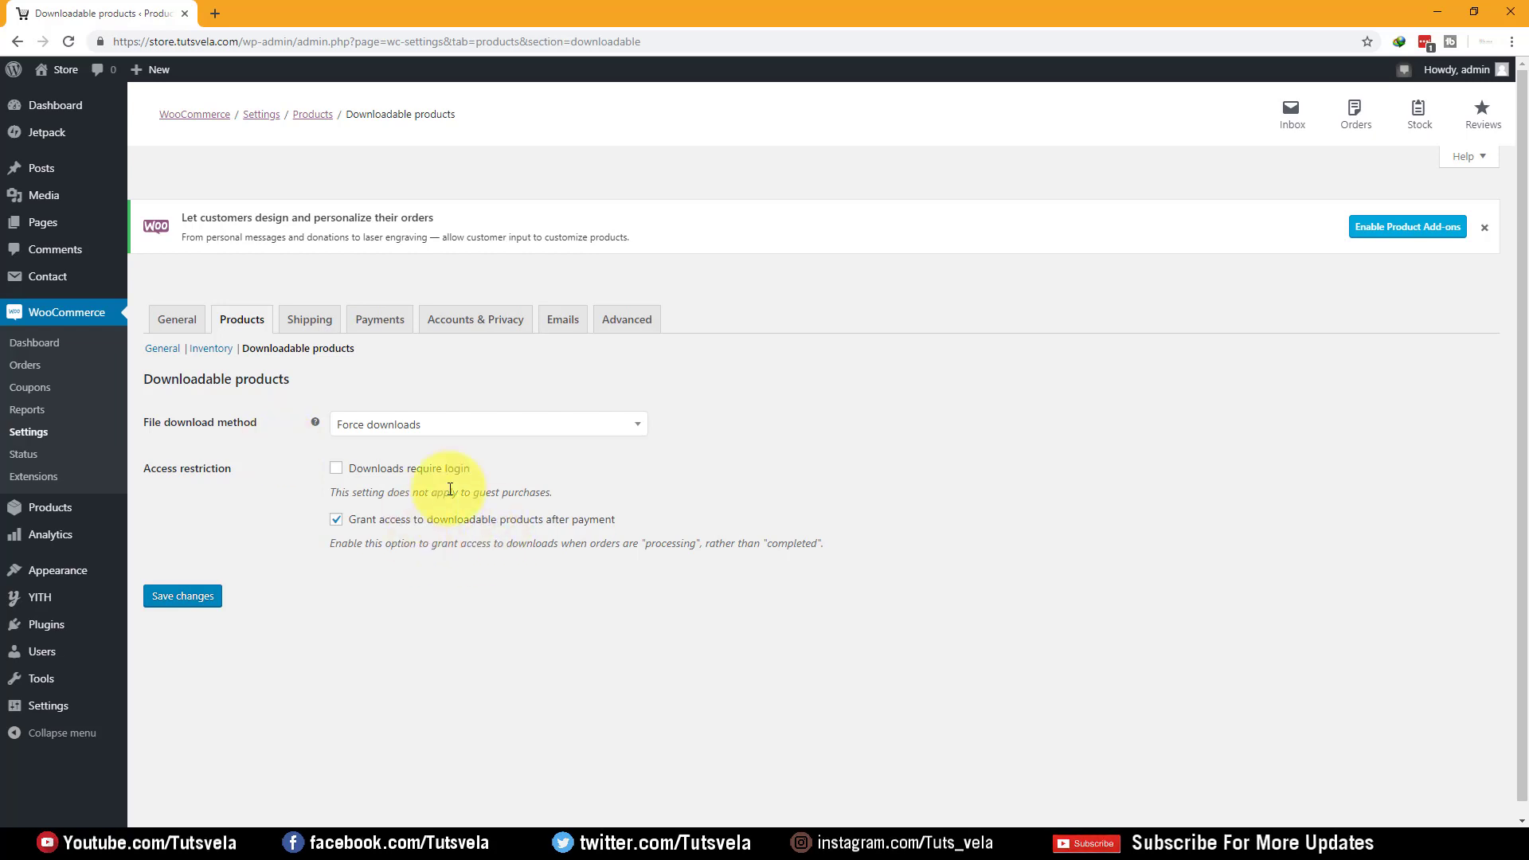
Keep Force downloads as the download method and review the grant-access-after-payment option
drag(270, 421, 137, 422)
click(468, 430)
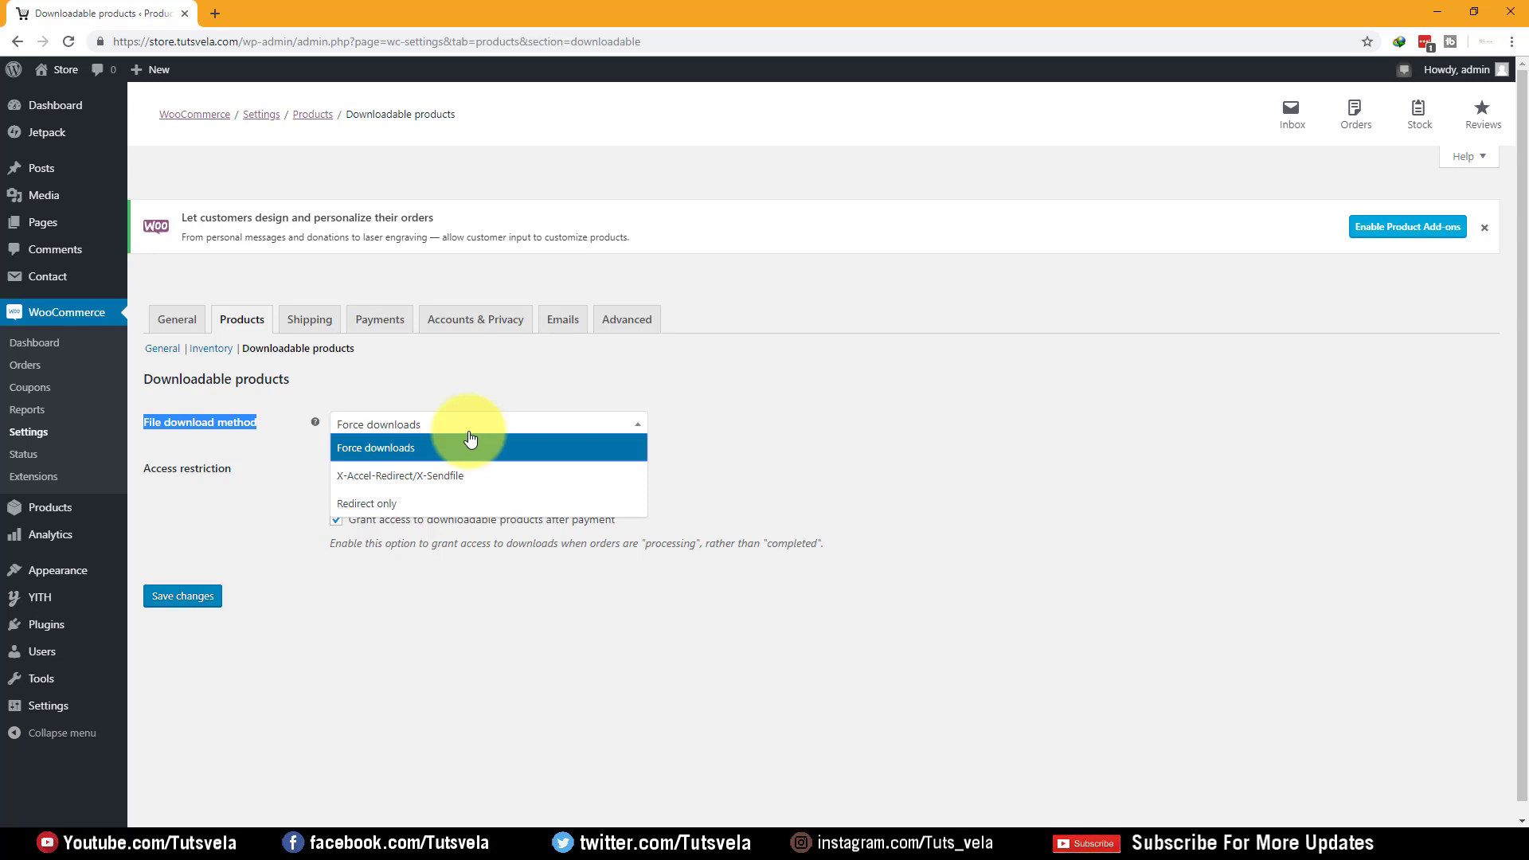
click(402, 446)
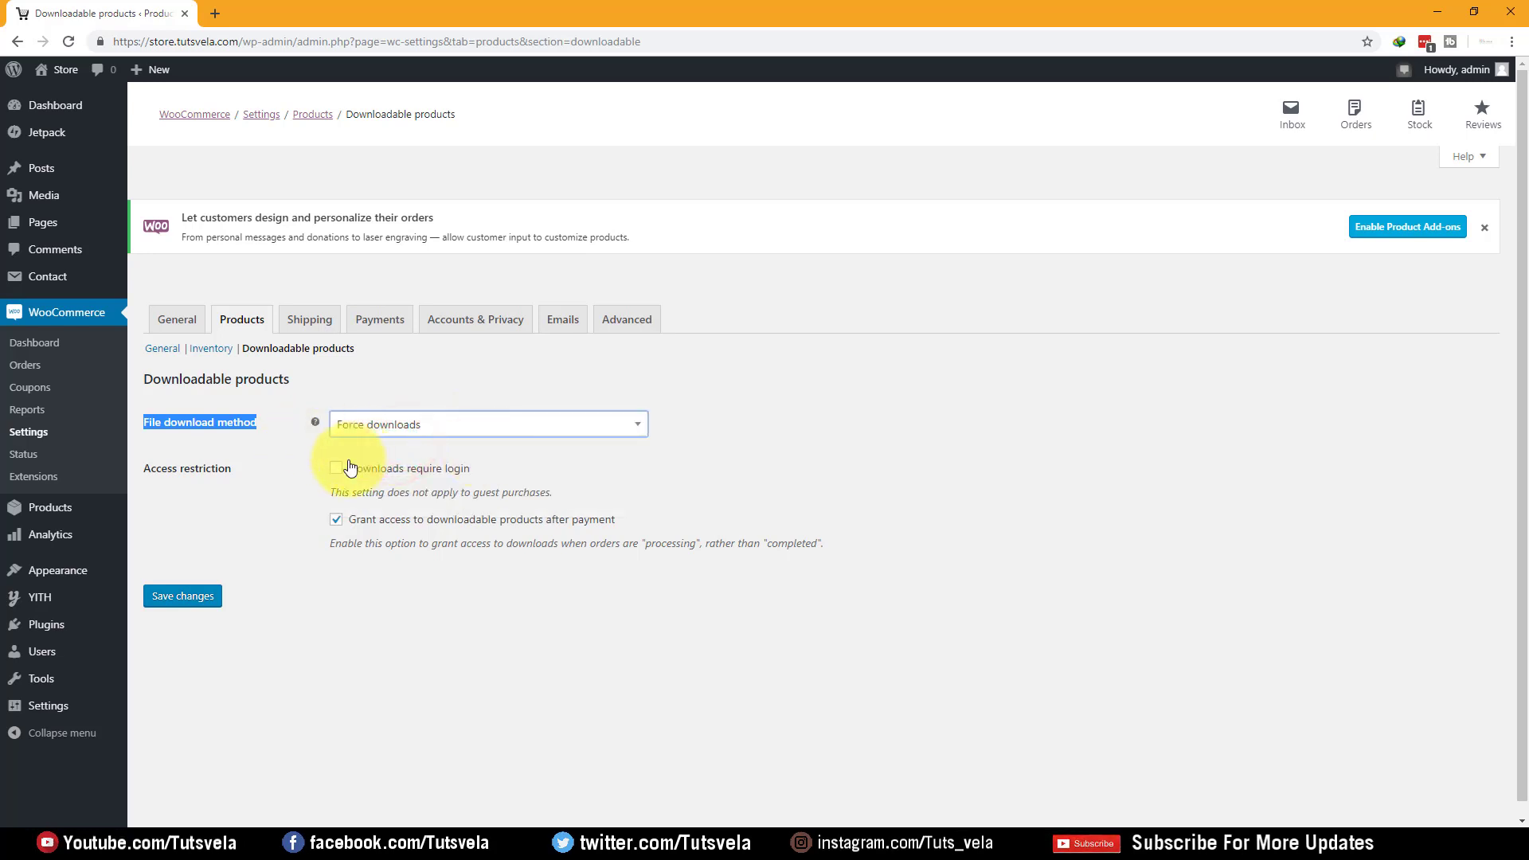
drag(249, 466, 135, 465)
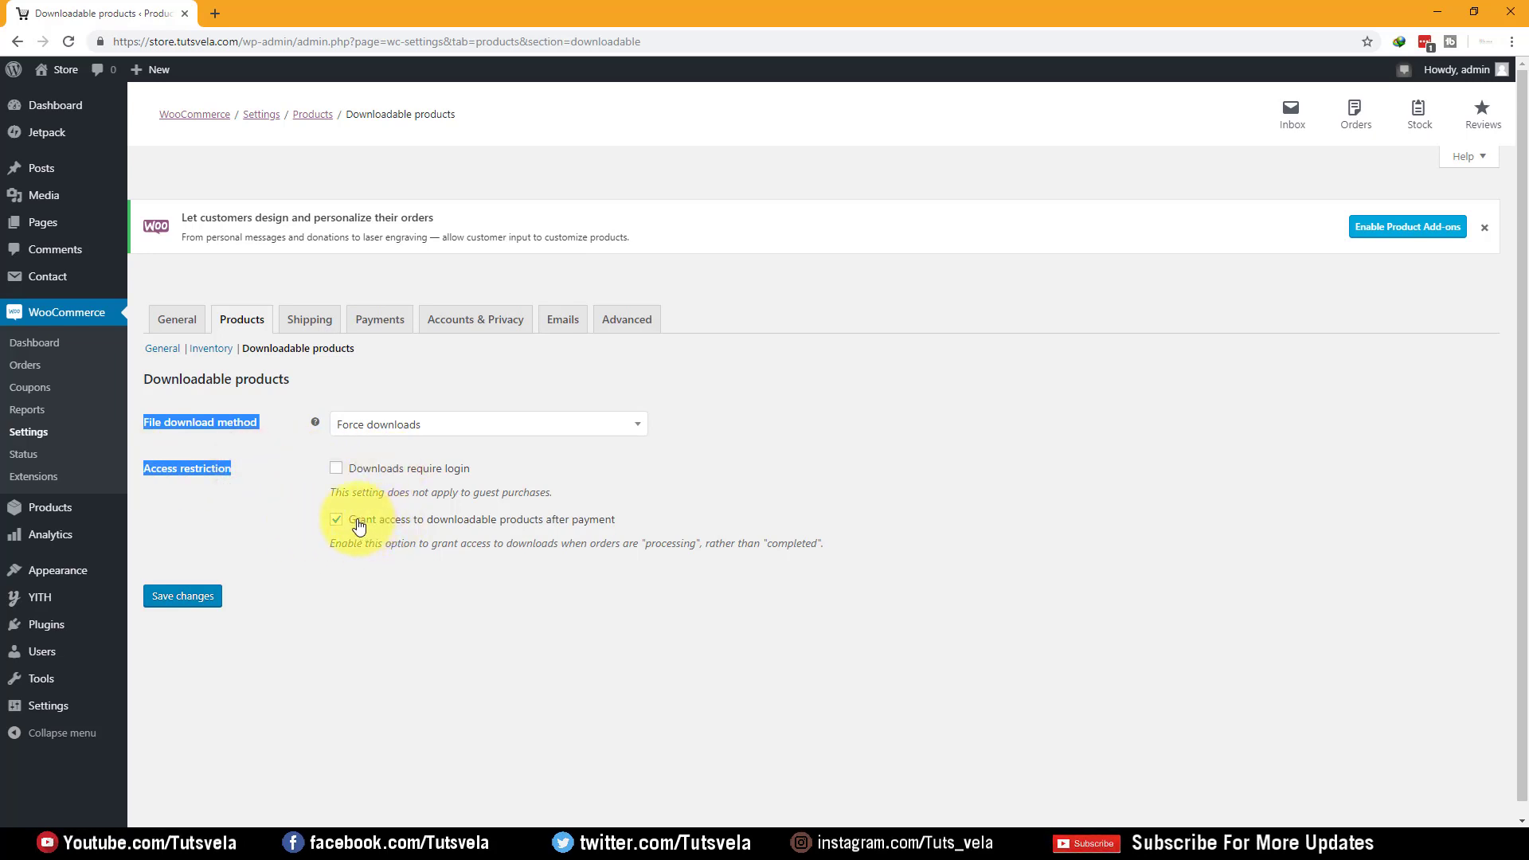
drag(667, 531, 352, 529)
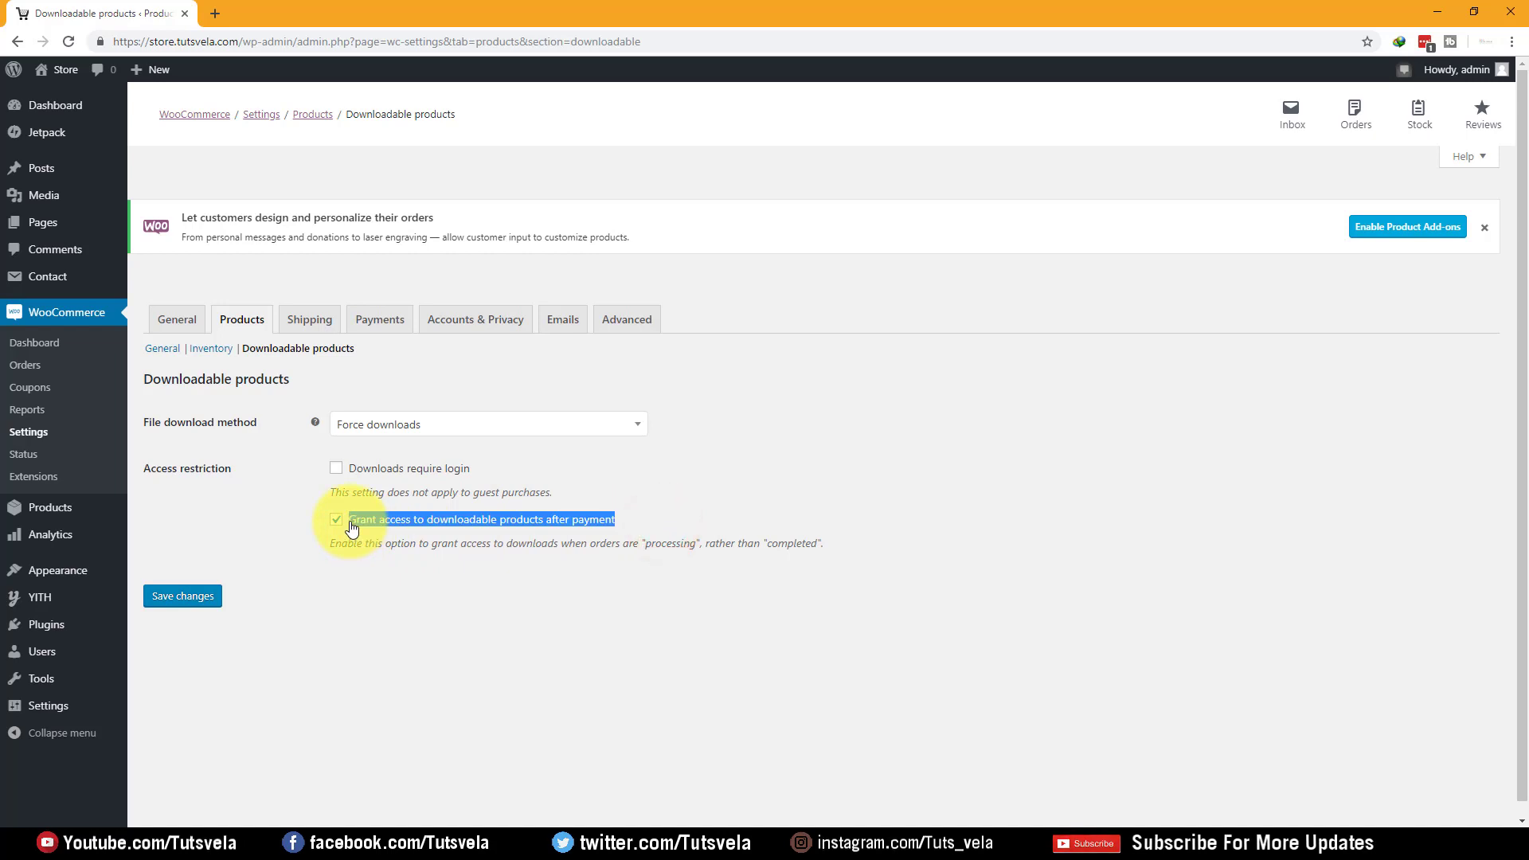
click(717, 523)
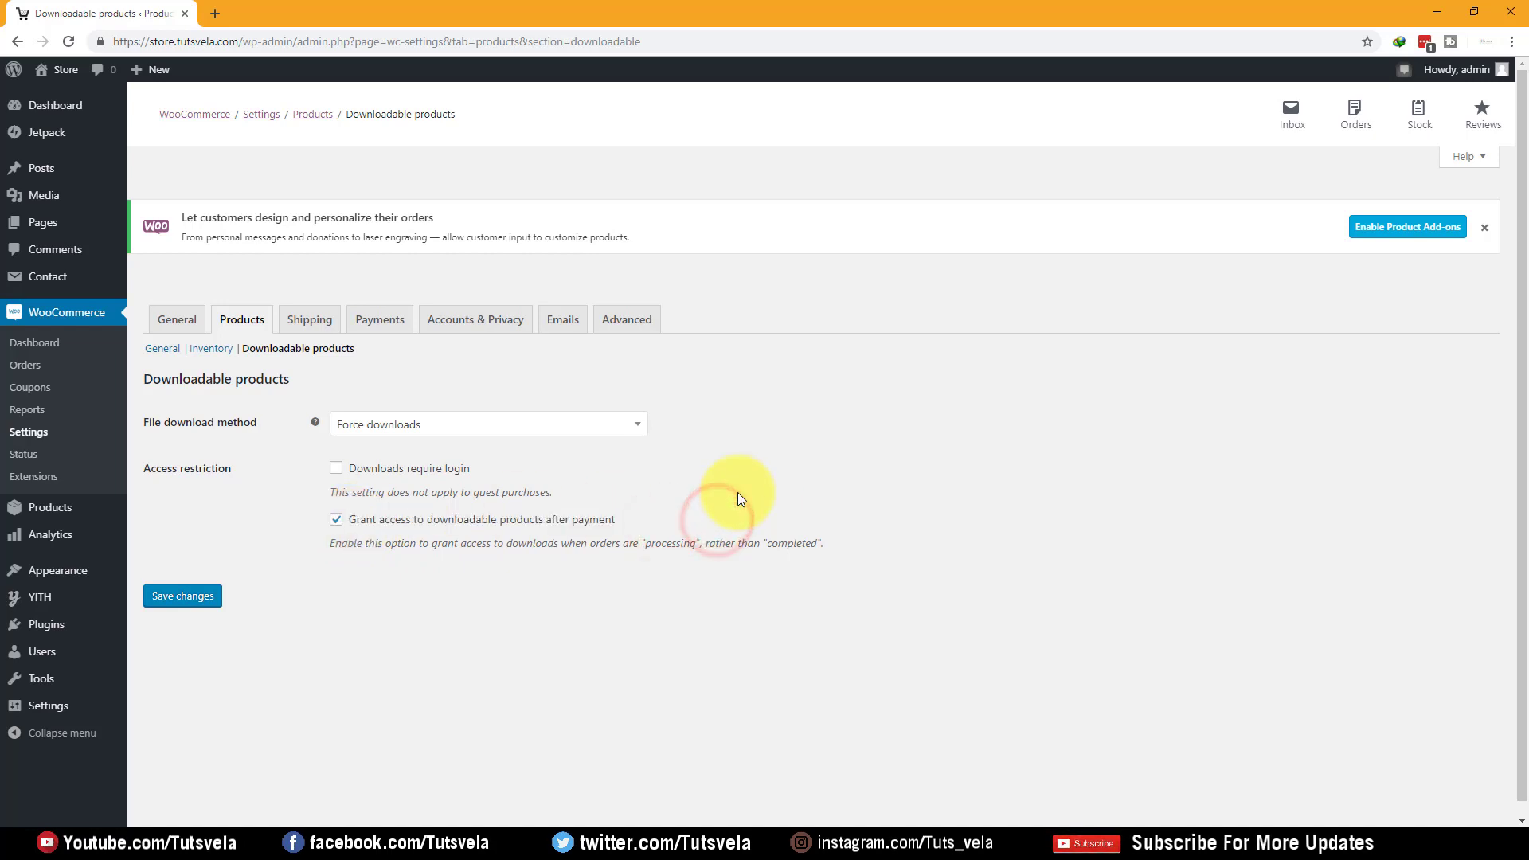
triple_click(635, 519)
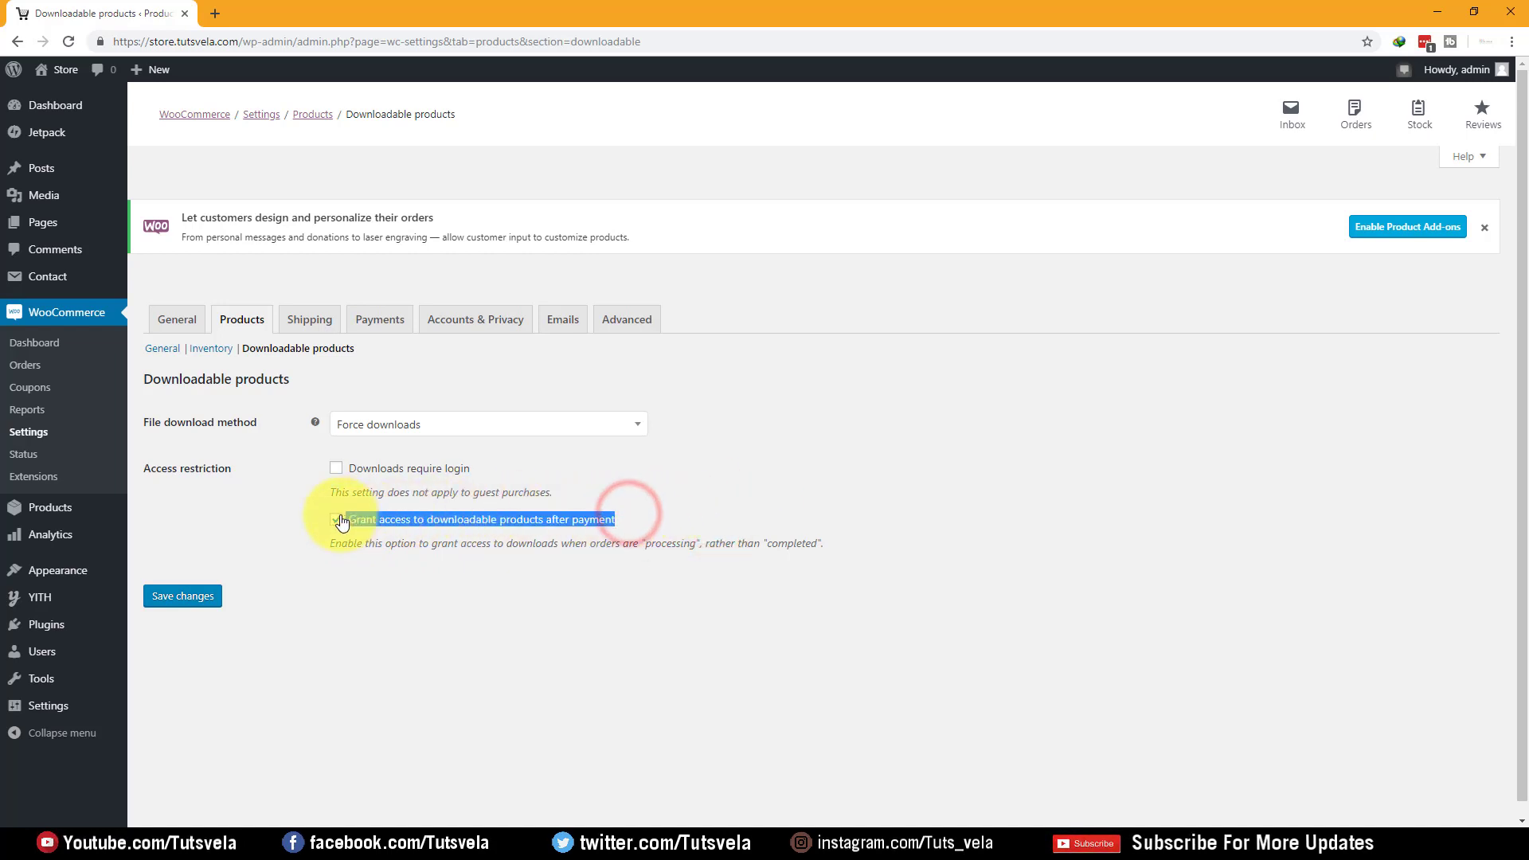
click(650, 581)
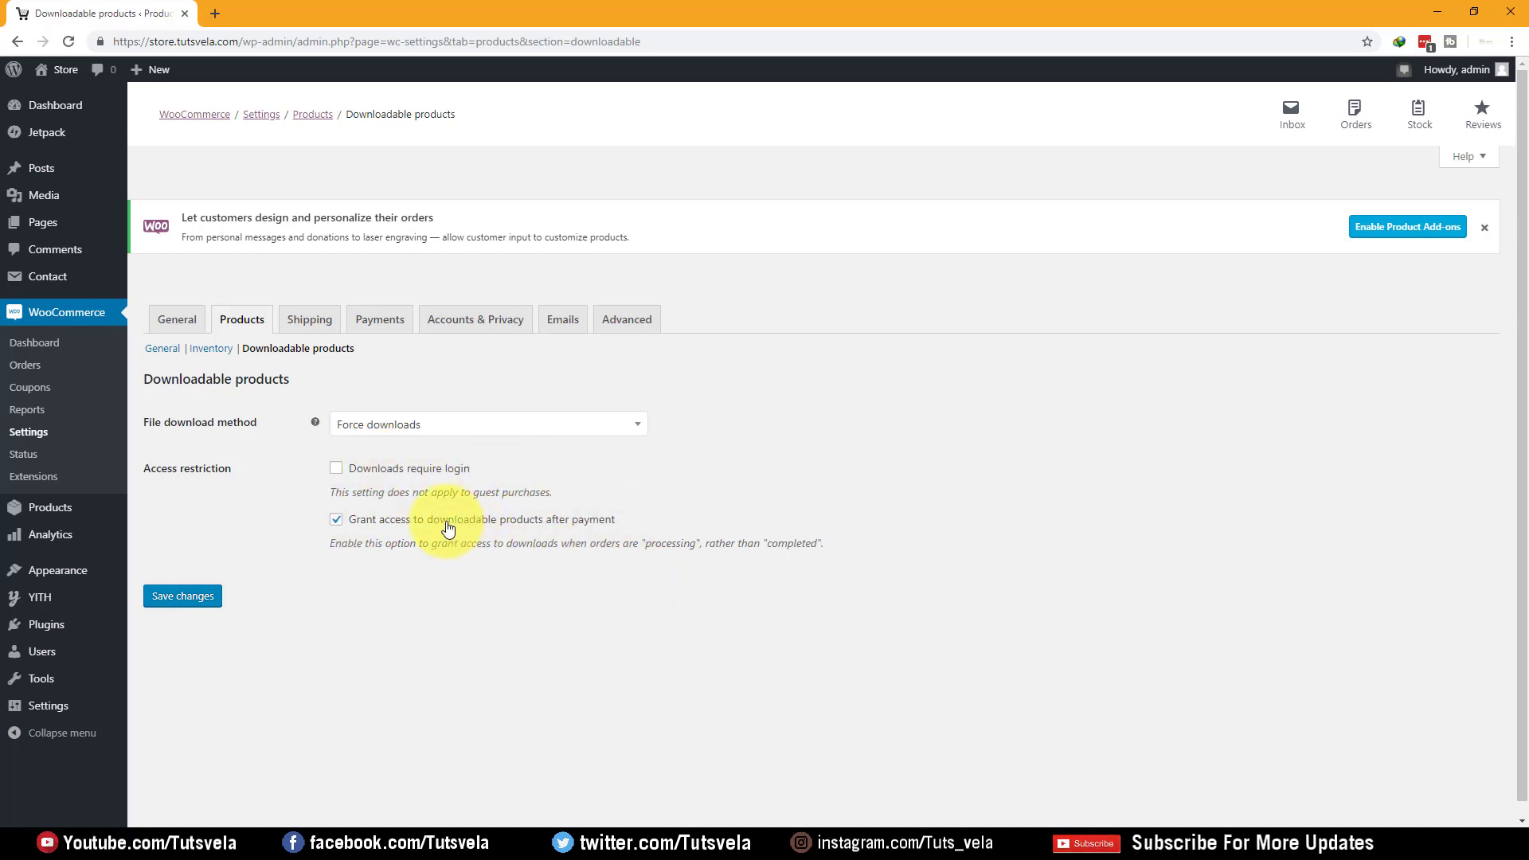
Leave 'Downloads require login' off and go to Shipping without saving
click(365, 475)
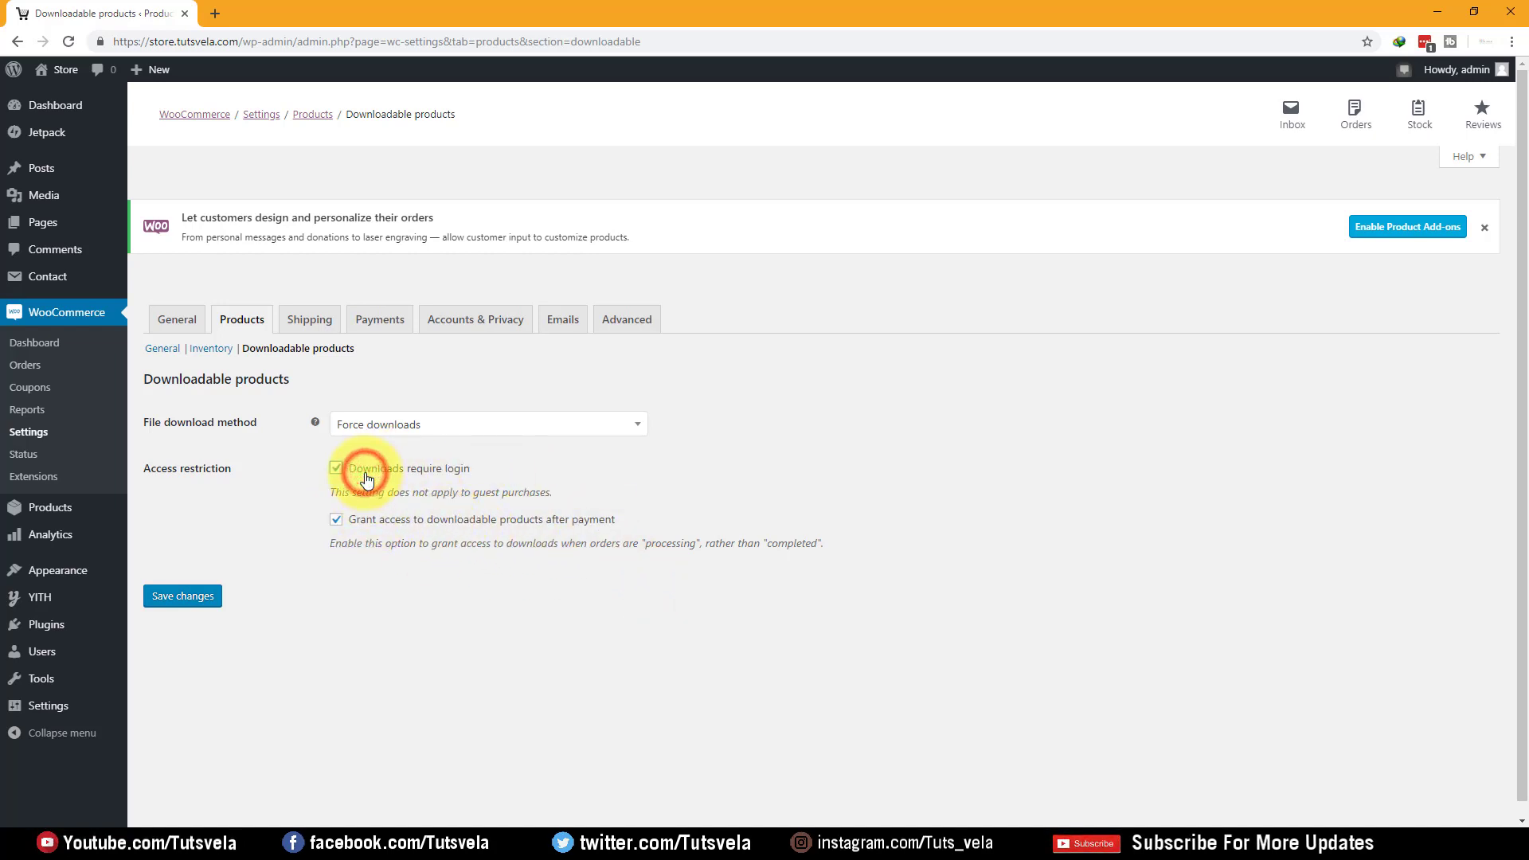
click(365, 476)
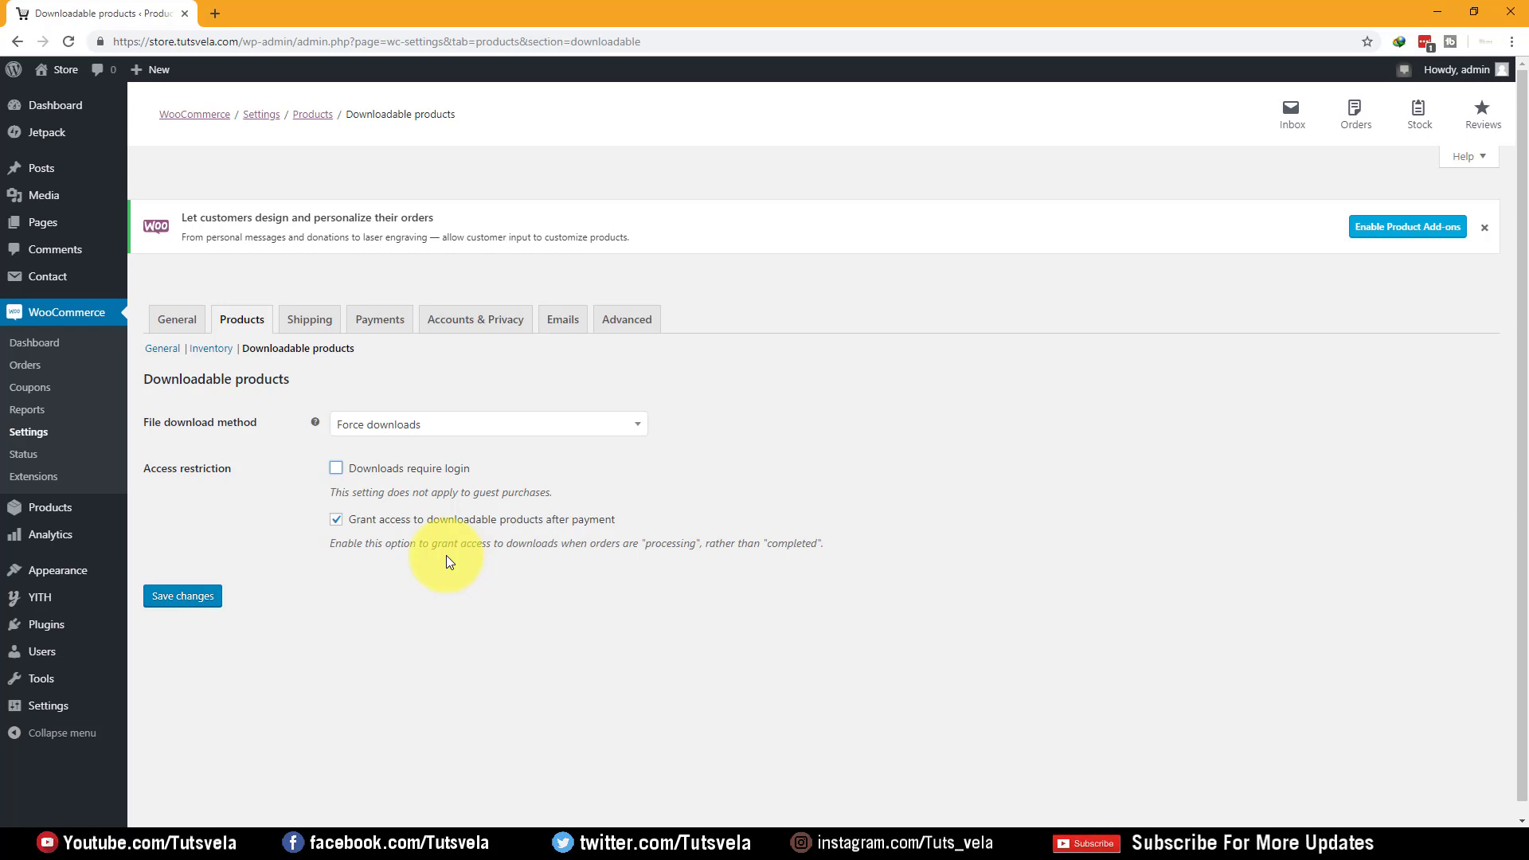
click(310, 312)
click(840, 131)
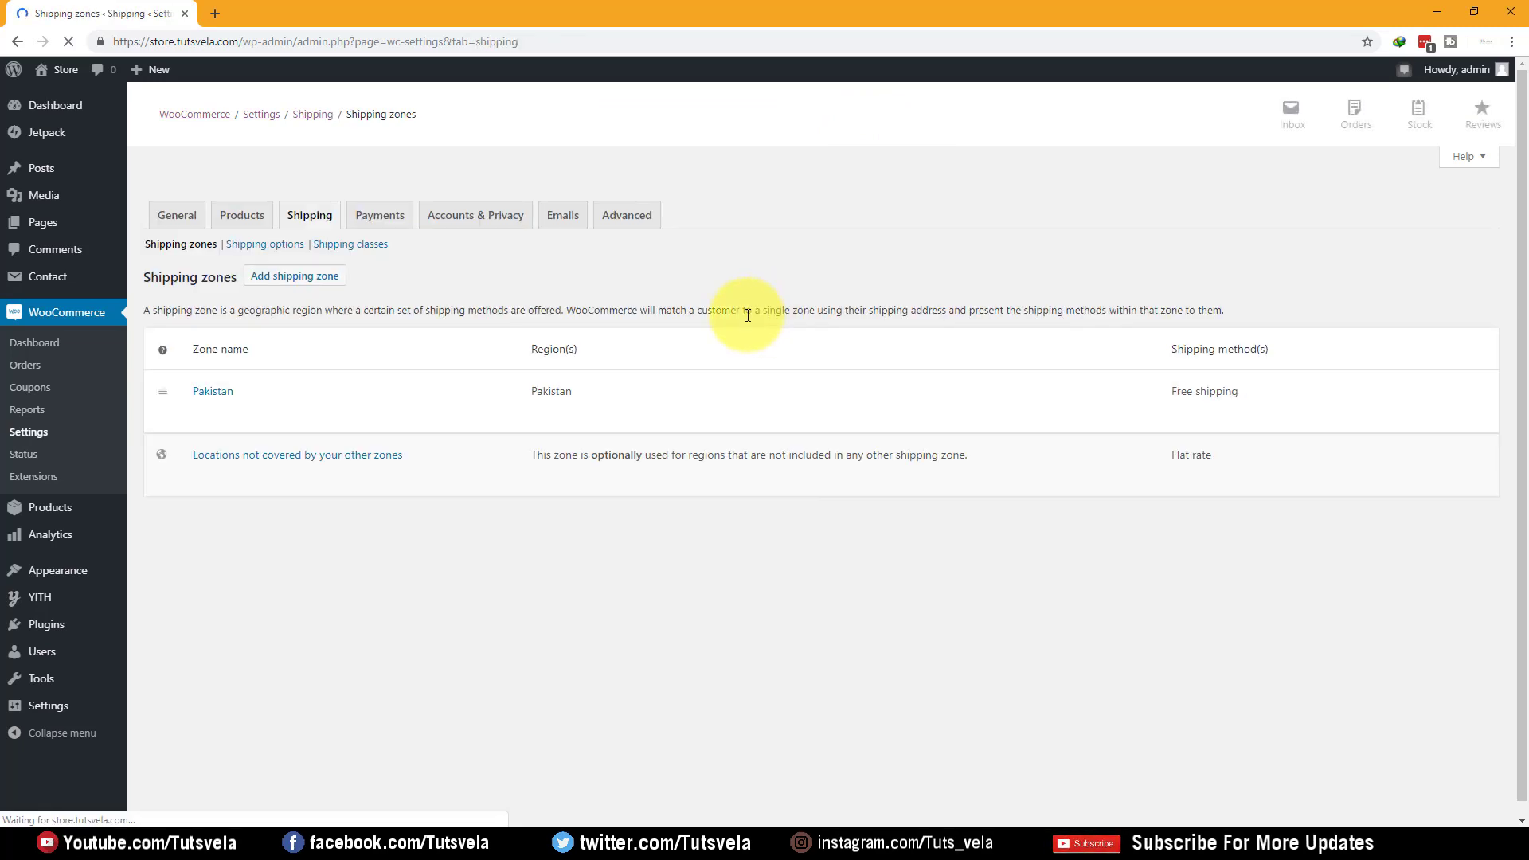
Look over the Pakistan shipping zone, the shipping options and the shipping classes list
scroll(685, 342, down, 1)
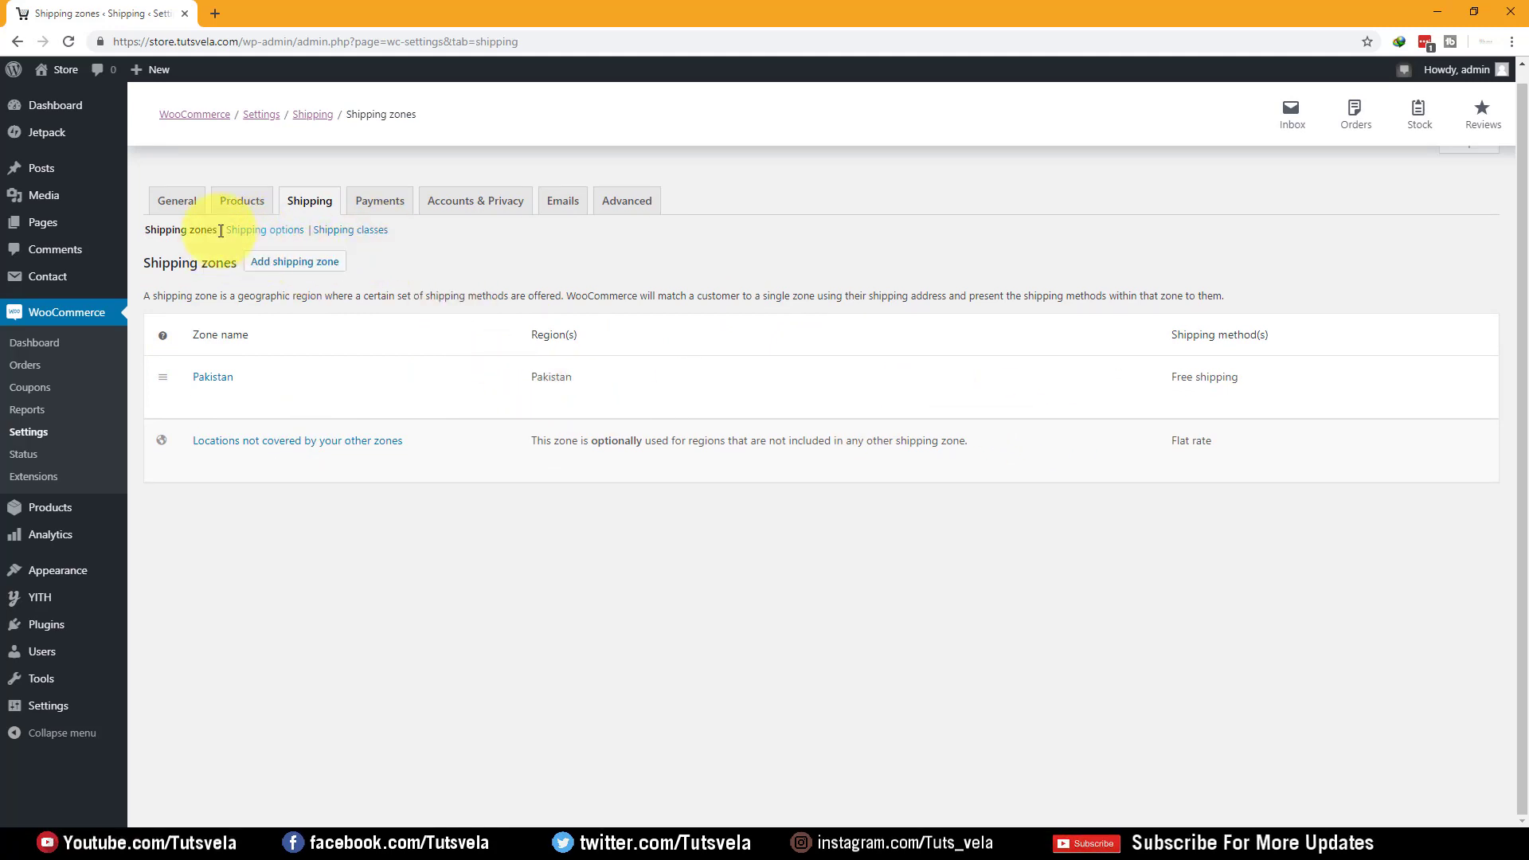
click(286, 237)
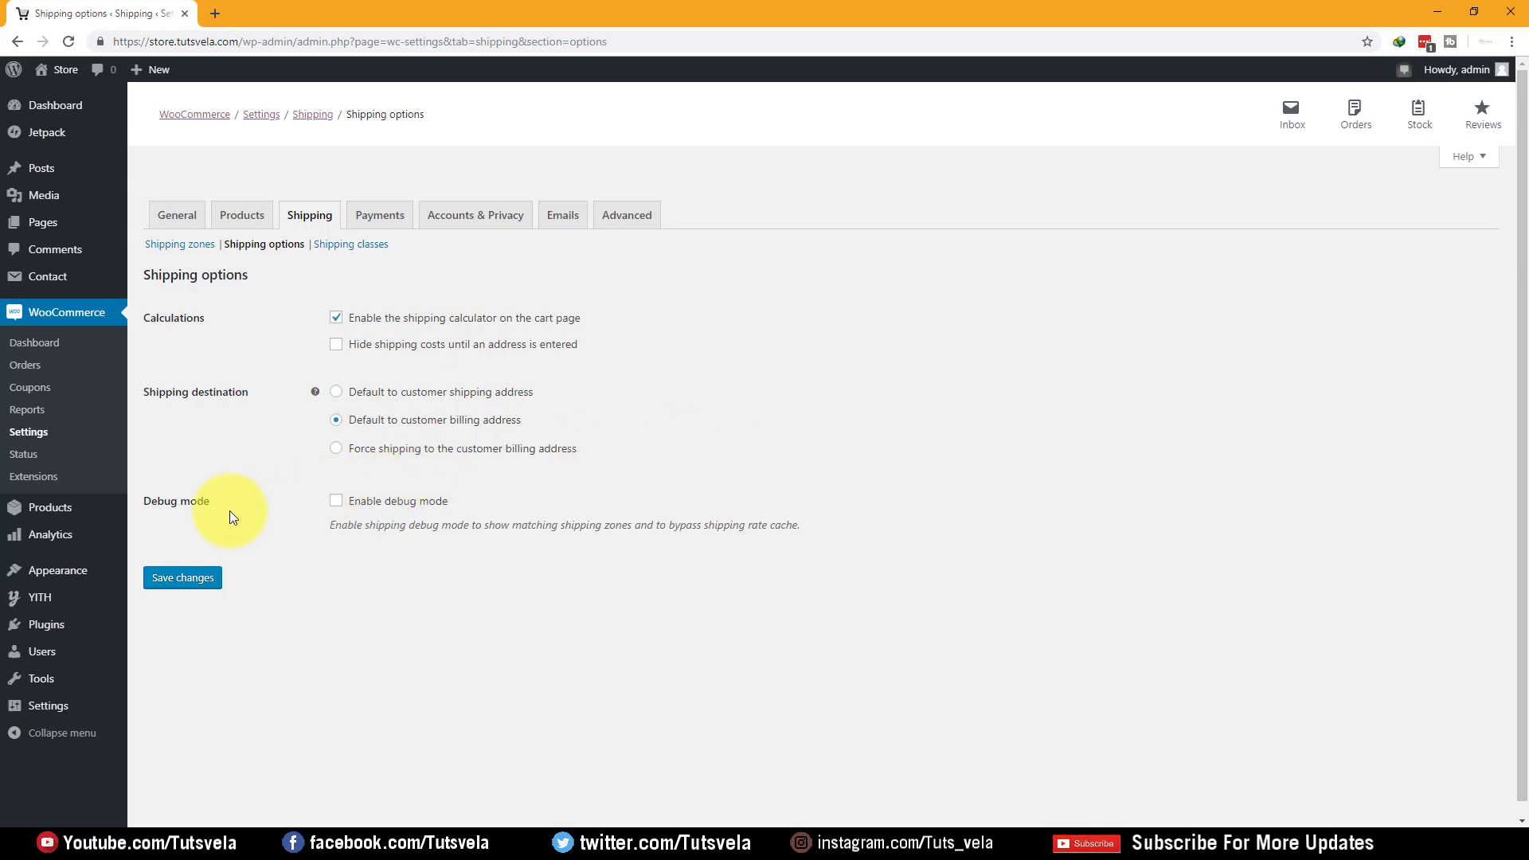
click(378, 224)
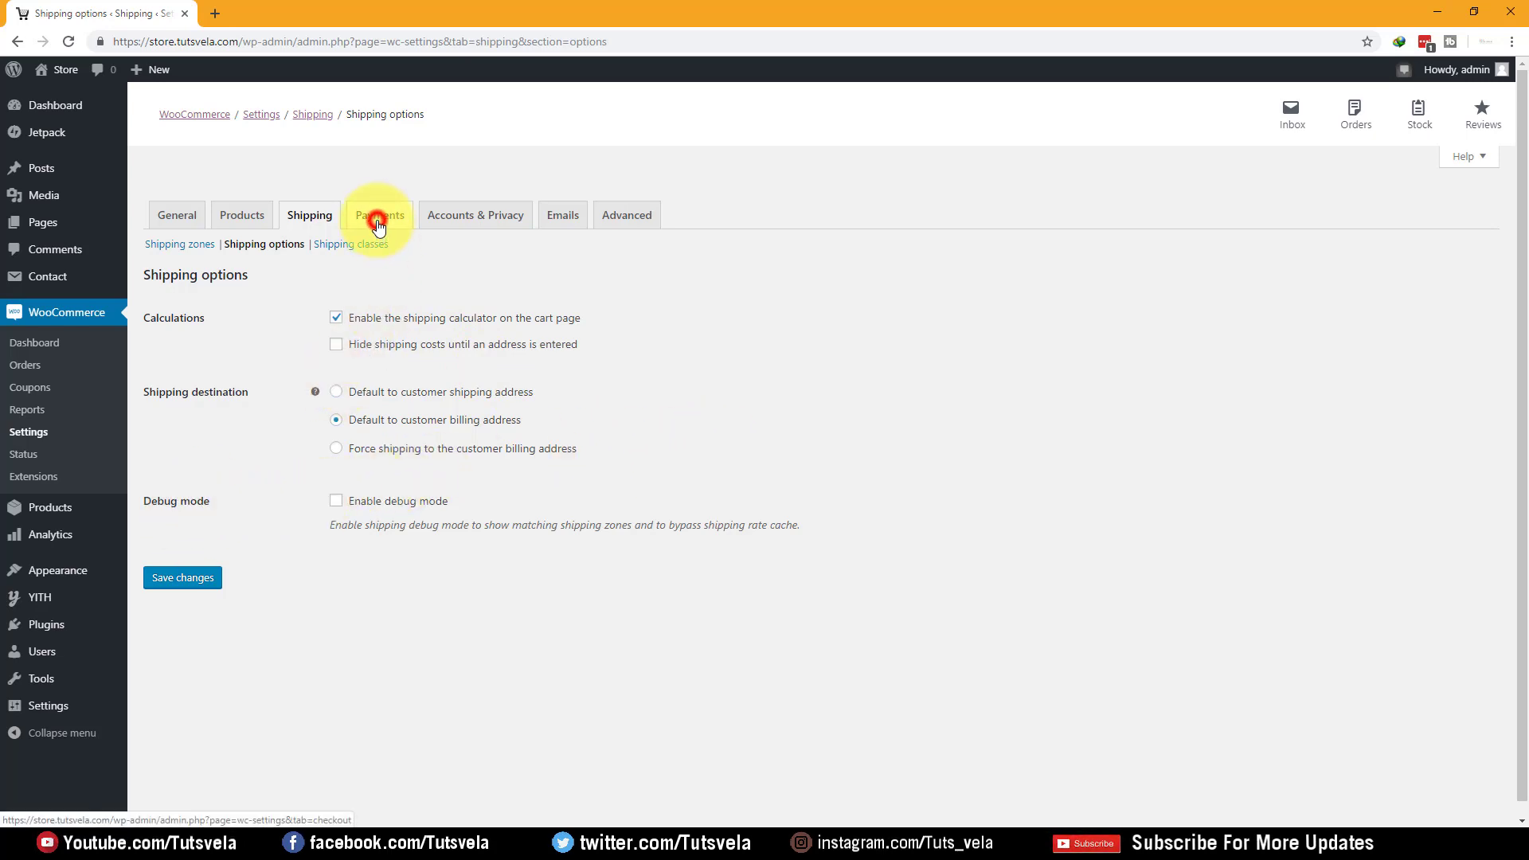
click(353, 246)
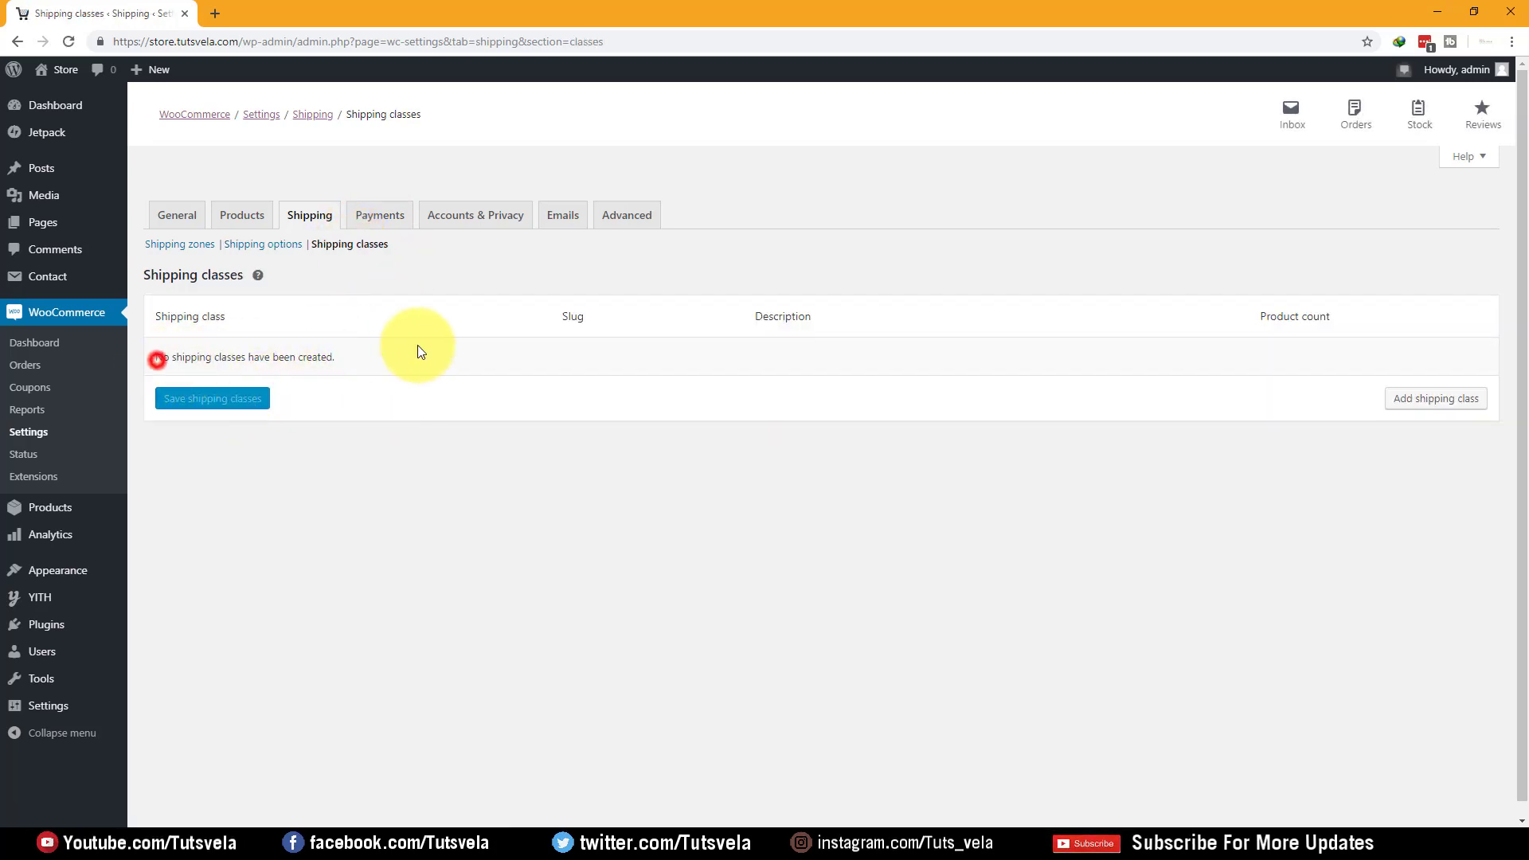
Start a new shipping class, review its name, slug and description fields, then cancel it
click(1436, 398)
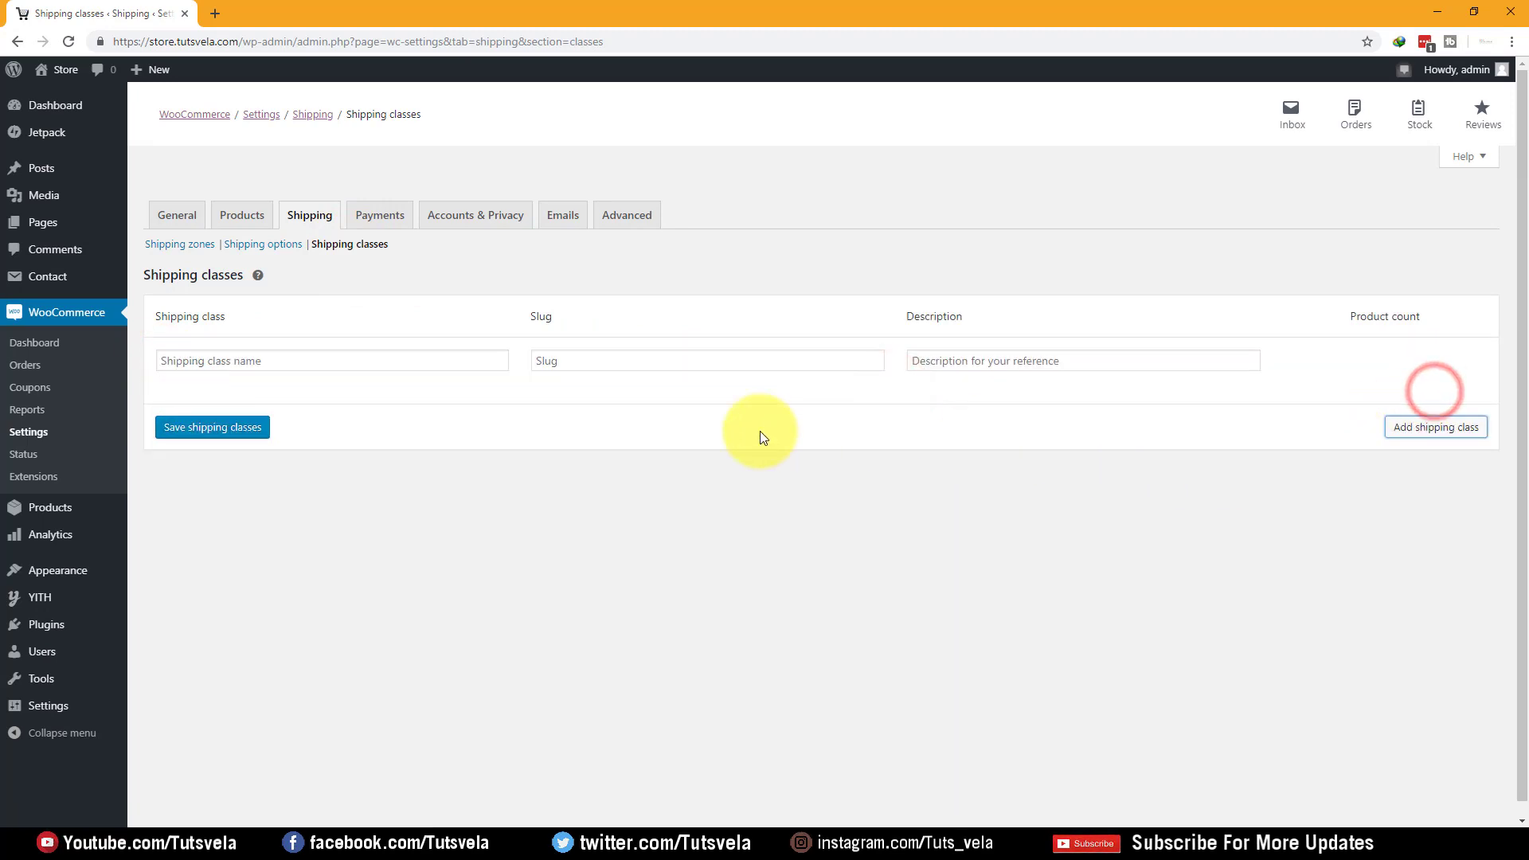
click(268, 357)
click(678, 360)
click(1044, 365)
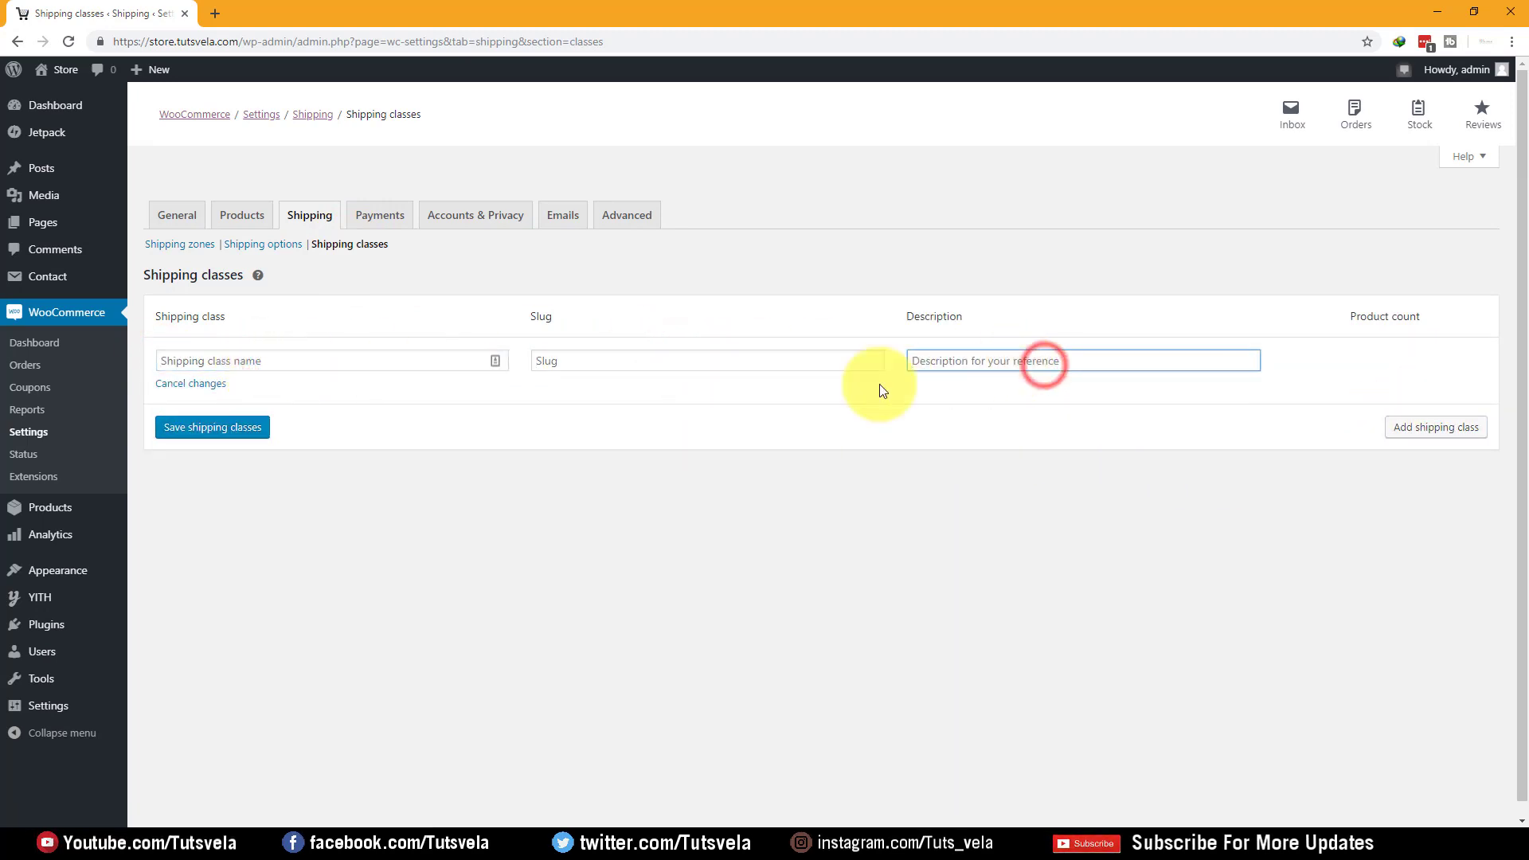
click(199, 385)
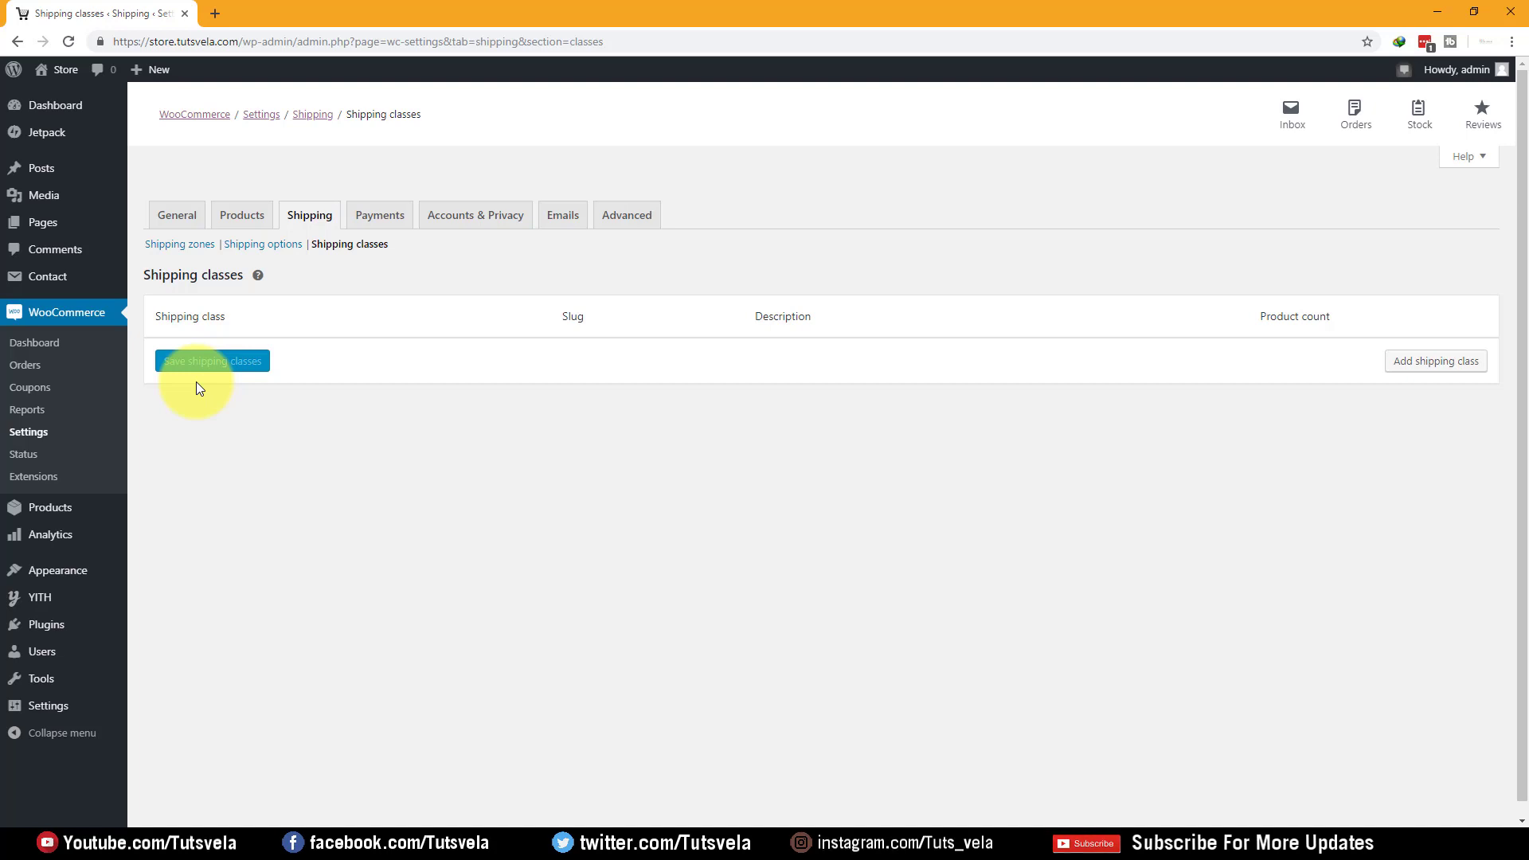
click(398, 212)
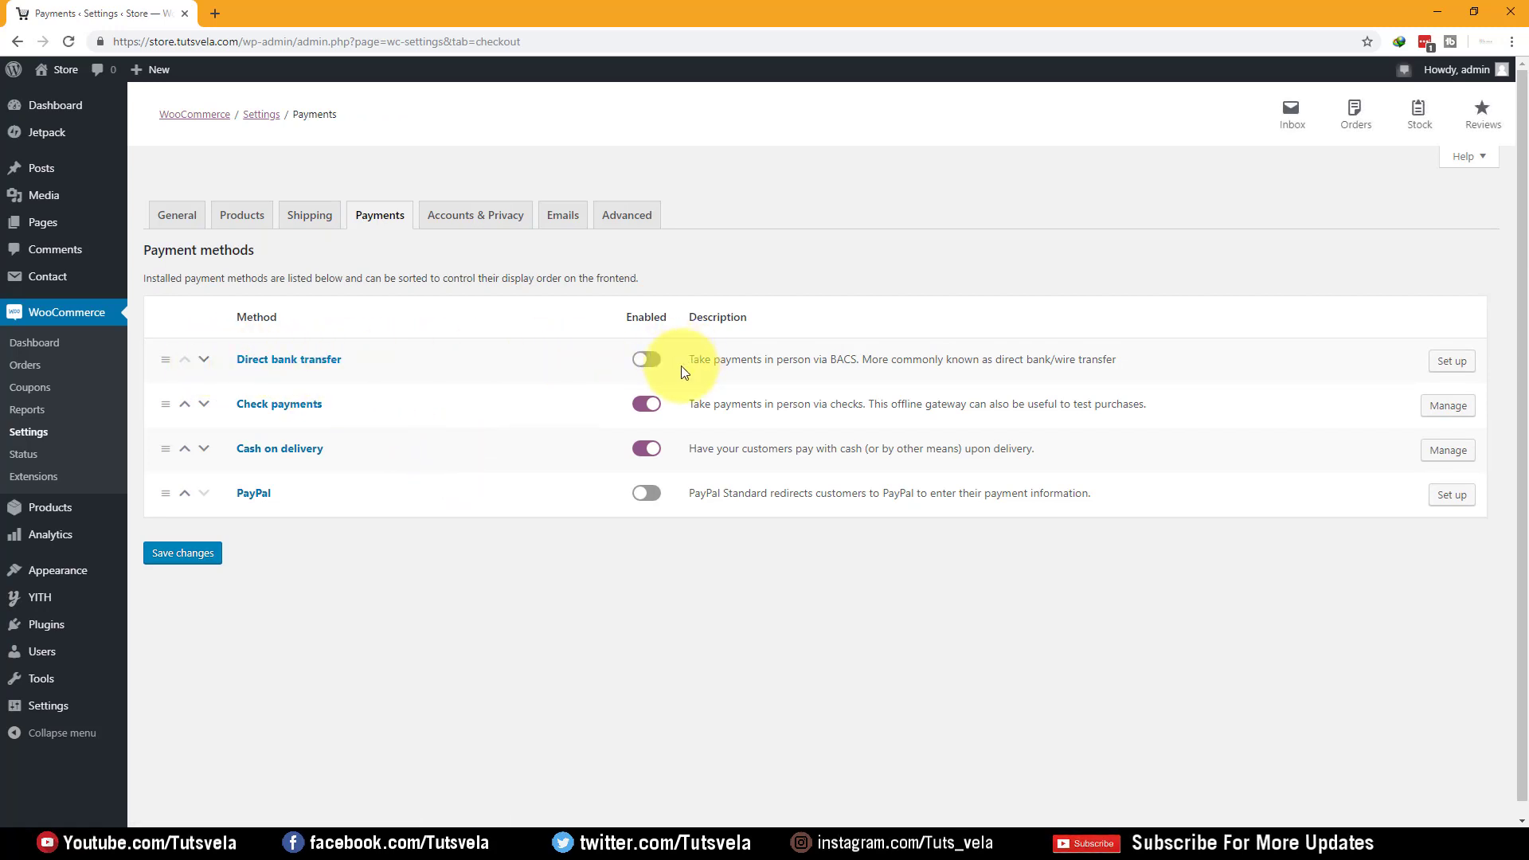
Review the Check payments description with the store address and its instructions field
click(1462, 414)
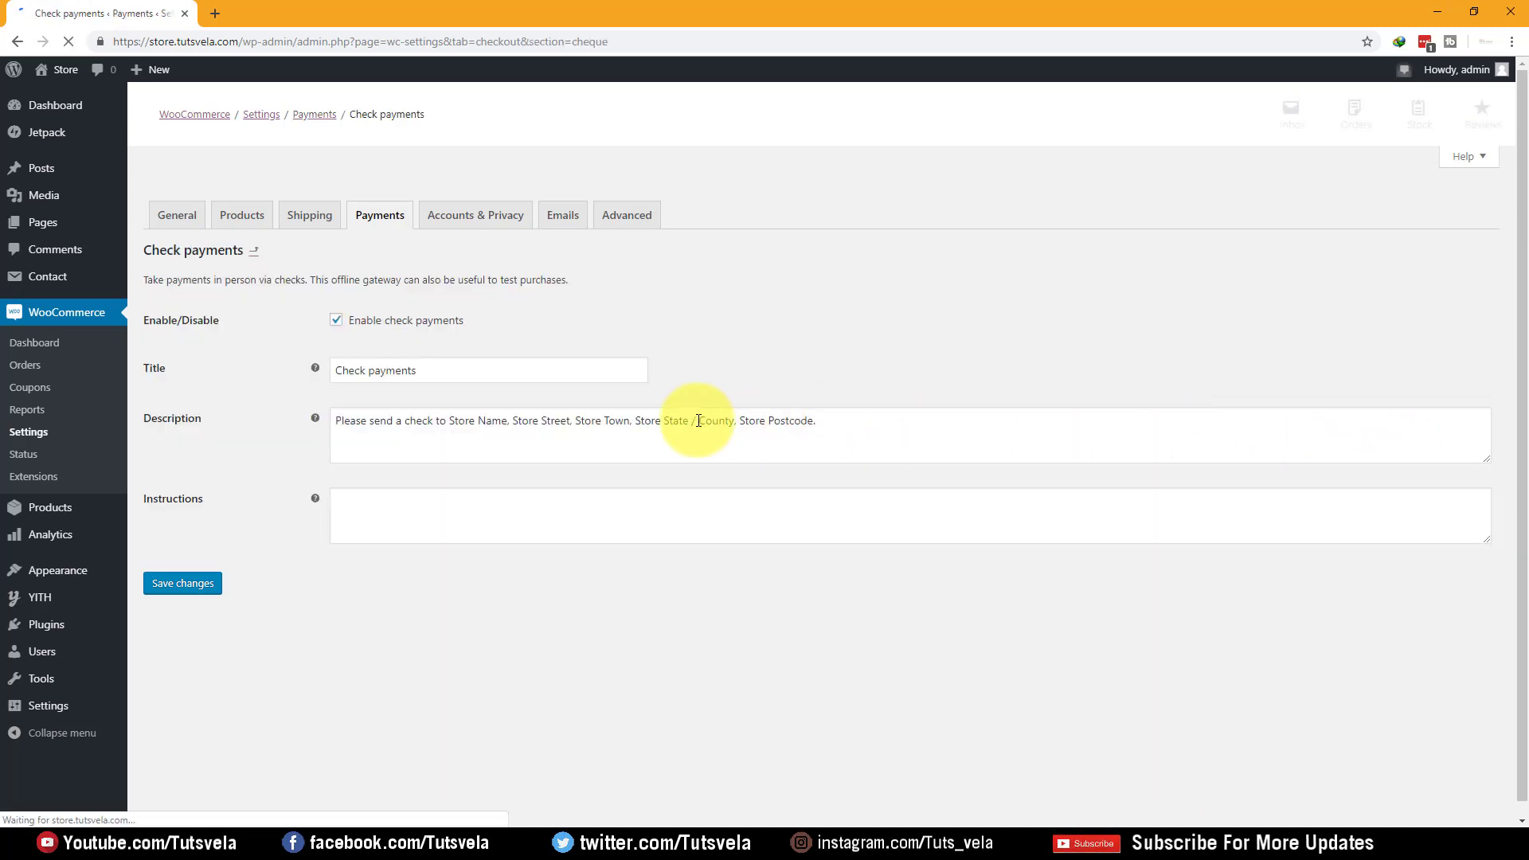
drag(356, 422, 487, 423)
drag(497, 423, 611, 425)
drag(629, 423, 436, 413)
click(900, 430)
click(412, 522)
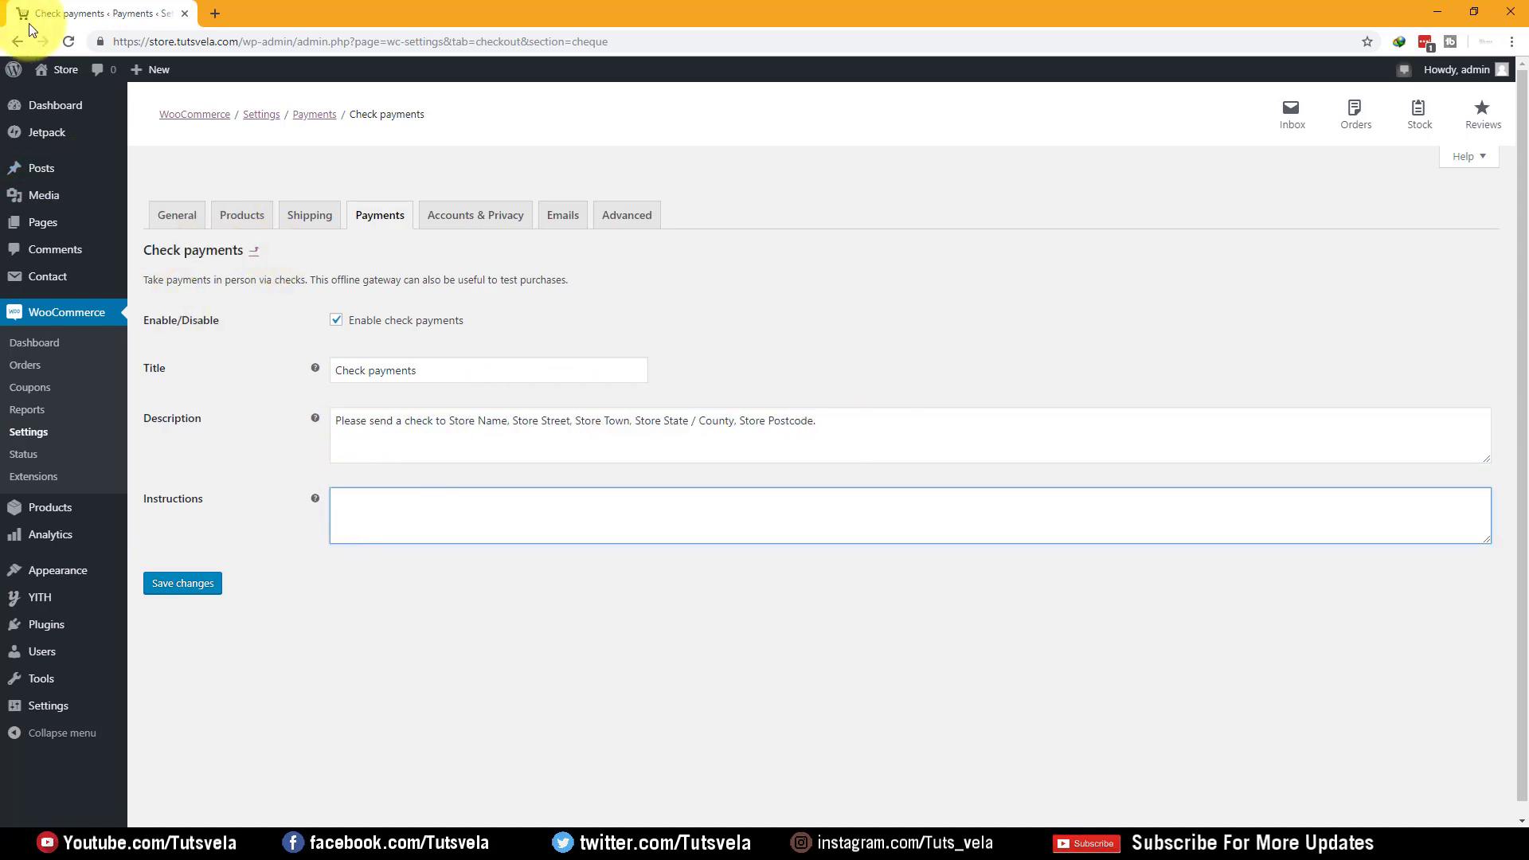
click(371, 229)
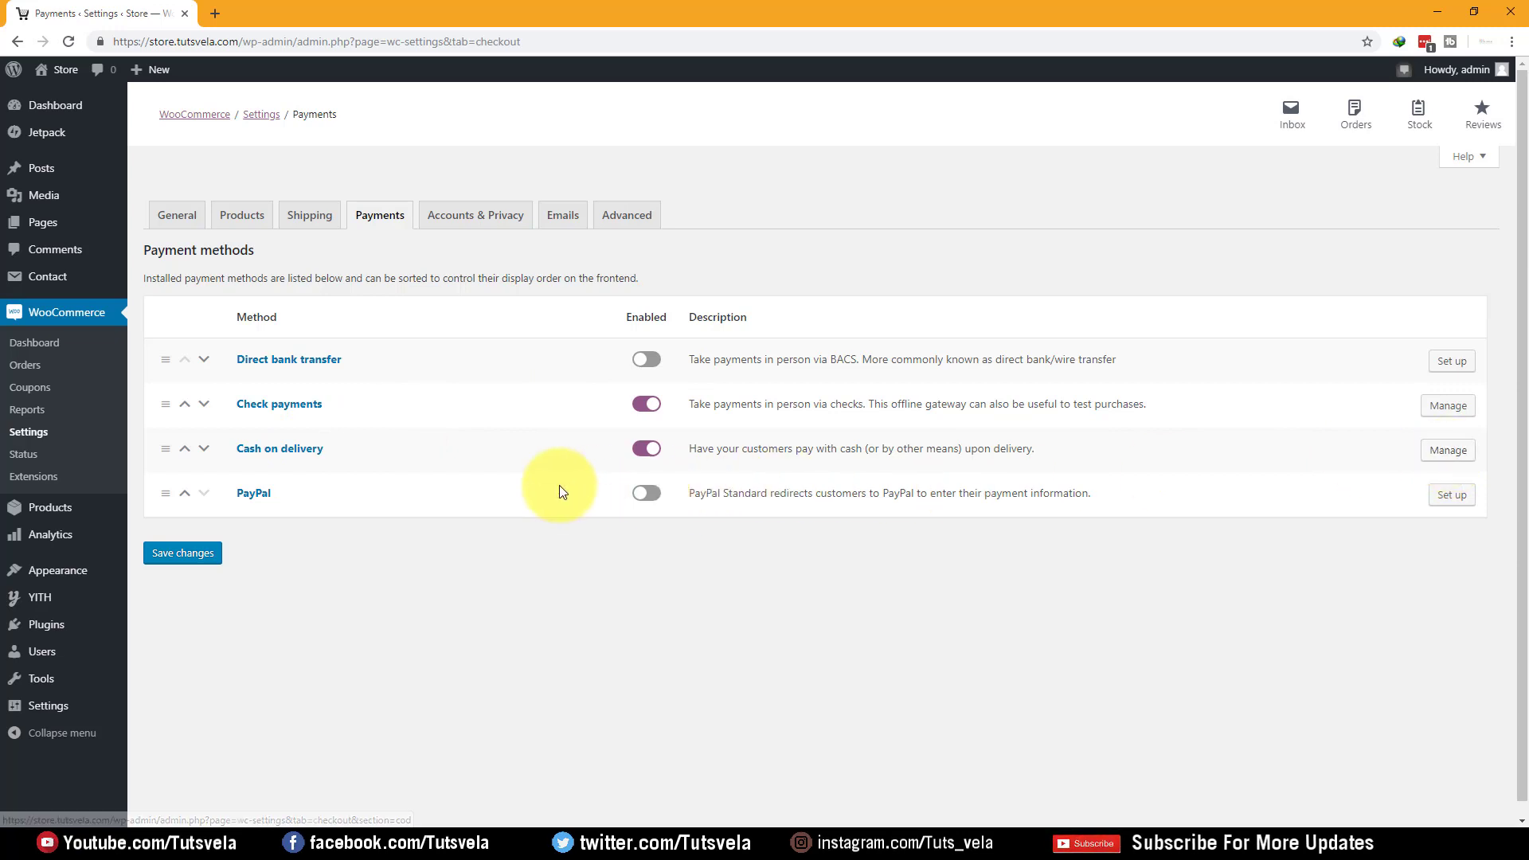
Try PayPal, find it disabled for the store currency, then switch on Direct bank transfer
click(648, 493)
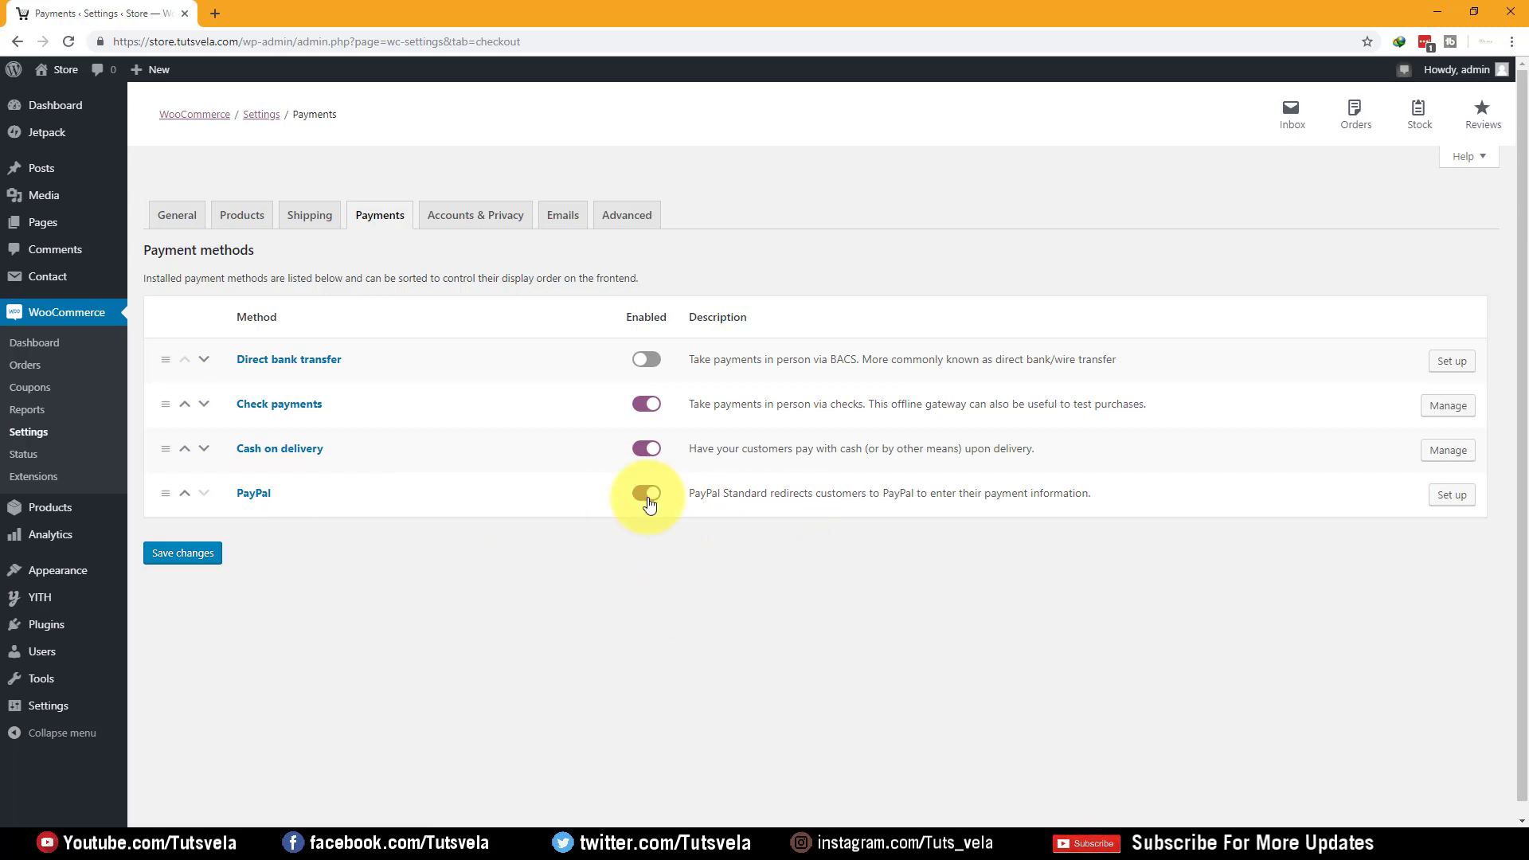
click(1463, 497)
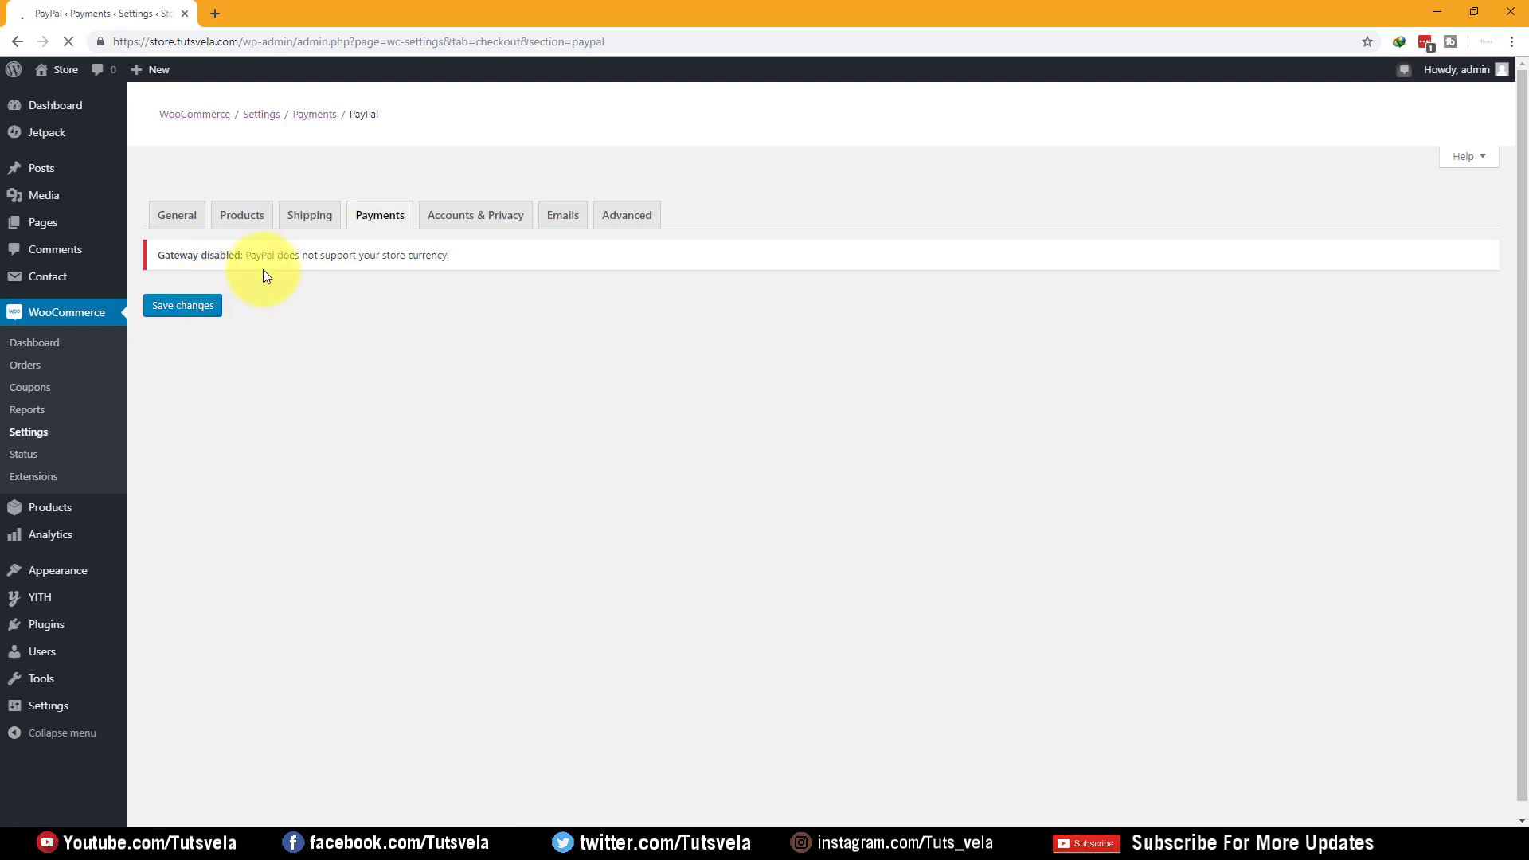
drag(308, 255, 437, 255)
click(470, 260)
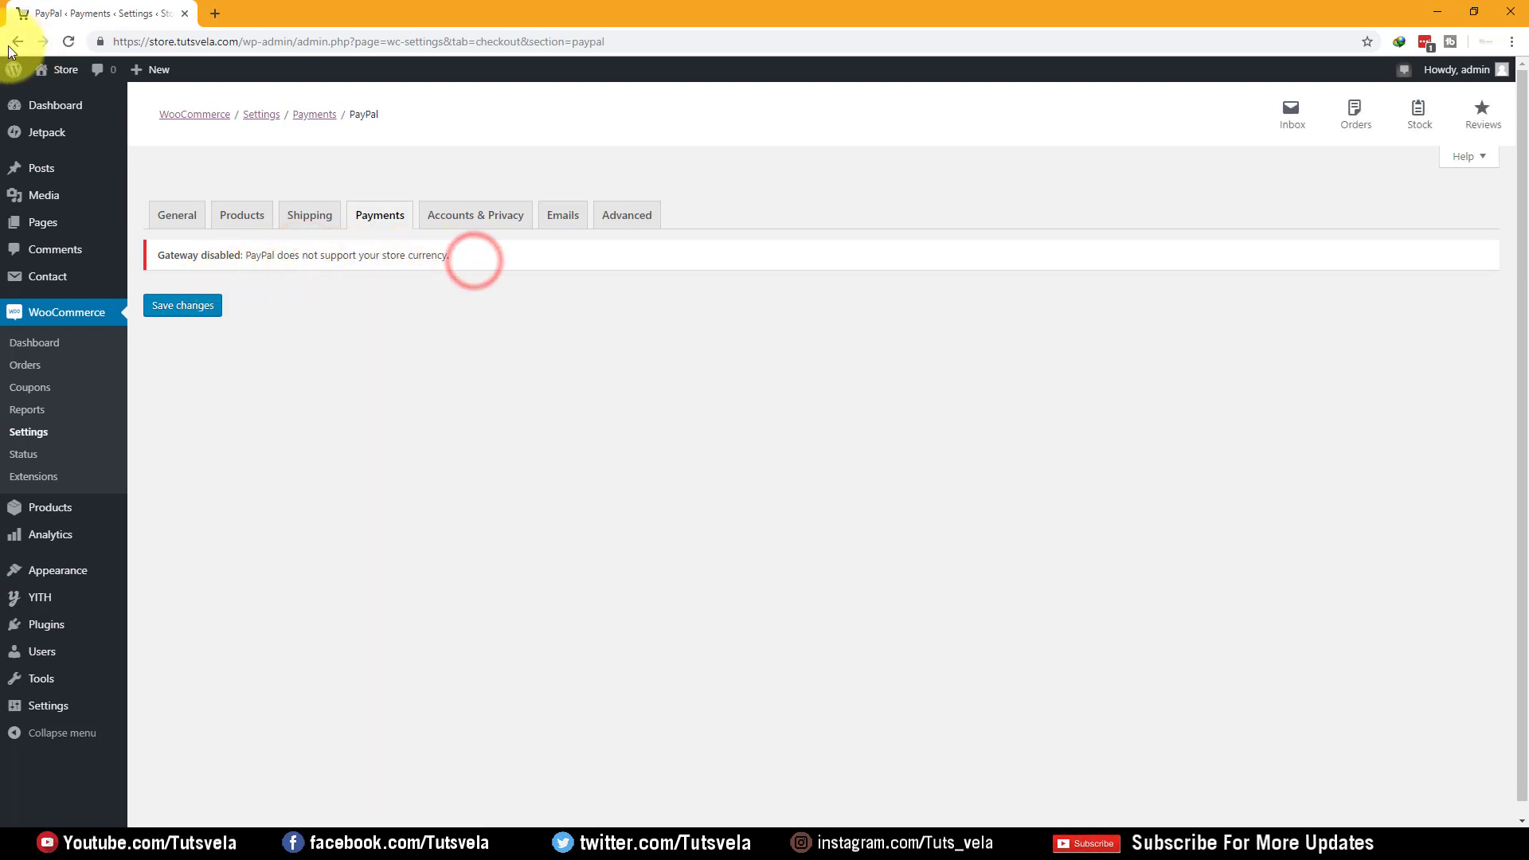
click(393, 225)
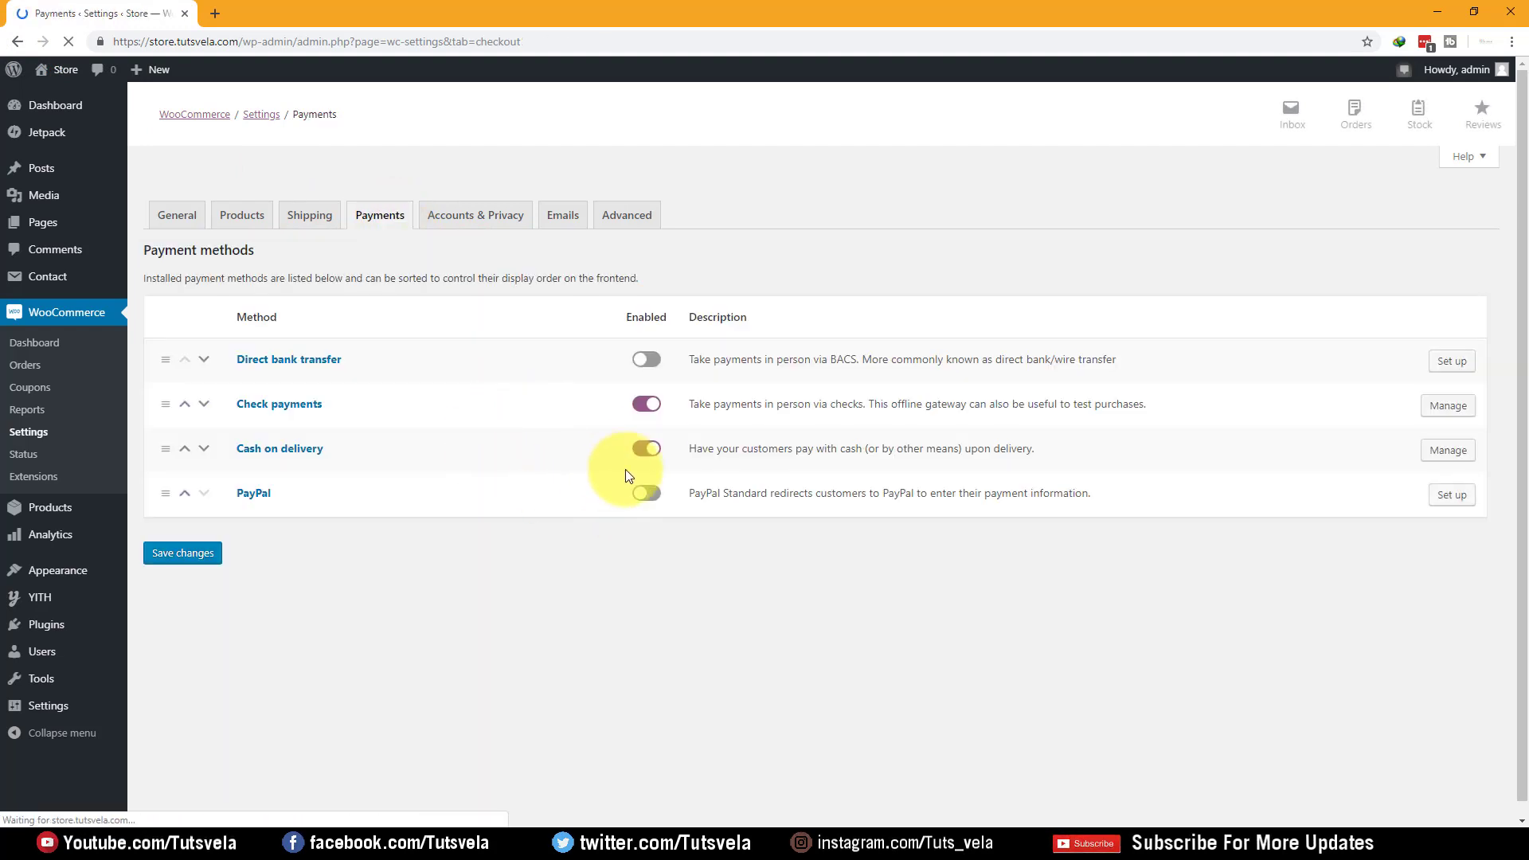
click(644, 360)
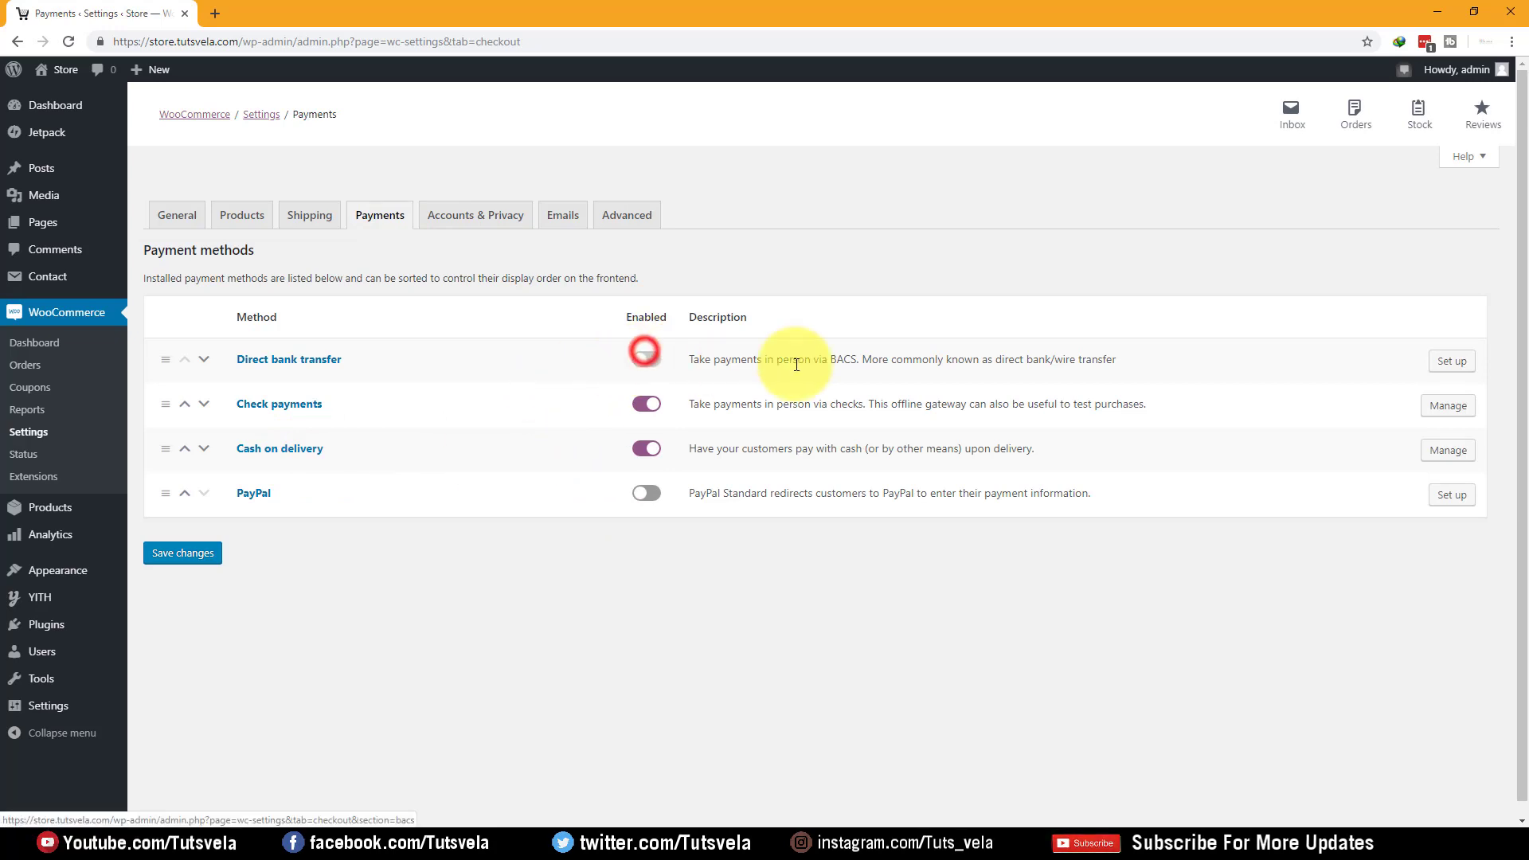
Review the Direct bank transfer account fields: account name, bank name, sort code, IBAN, BIC/Swift
click(1451, 362)
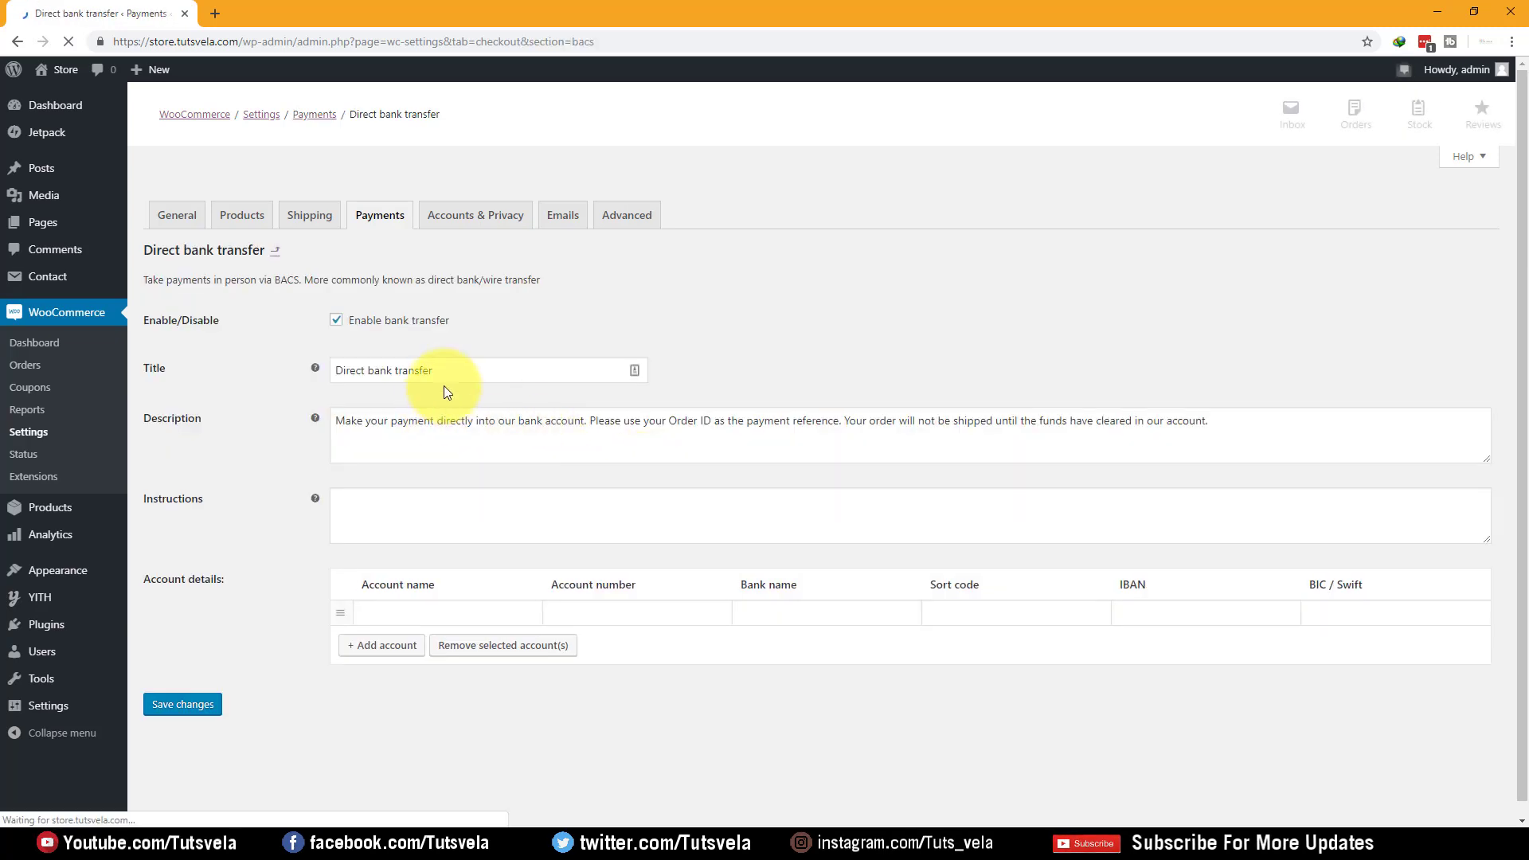
drag(223, 579, 206, 579)
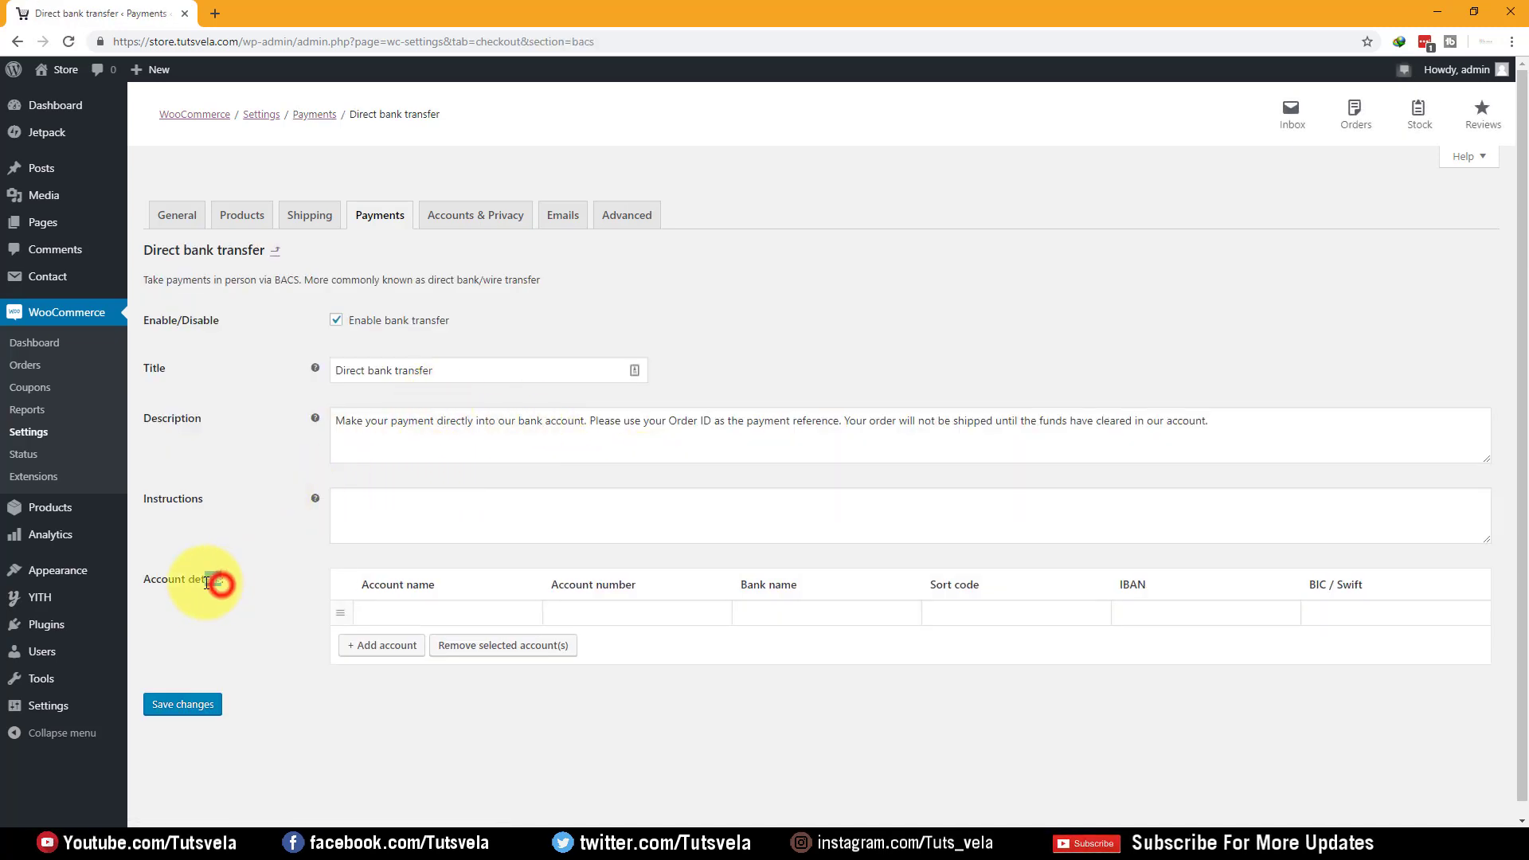
click(417, 612)
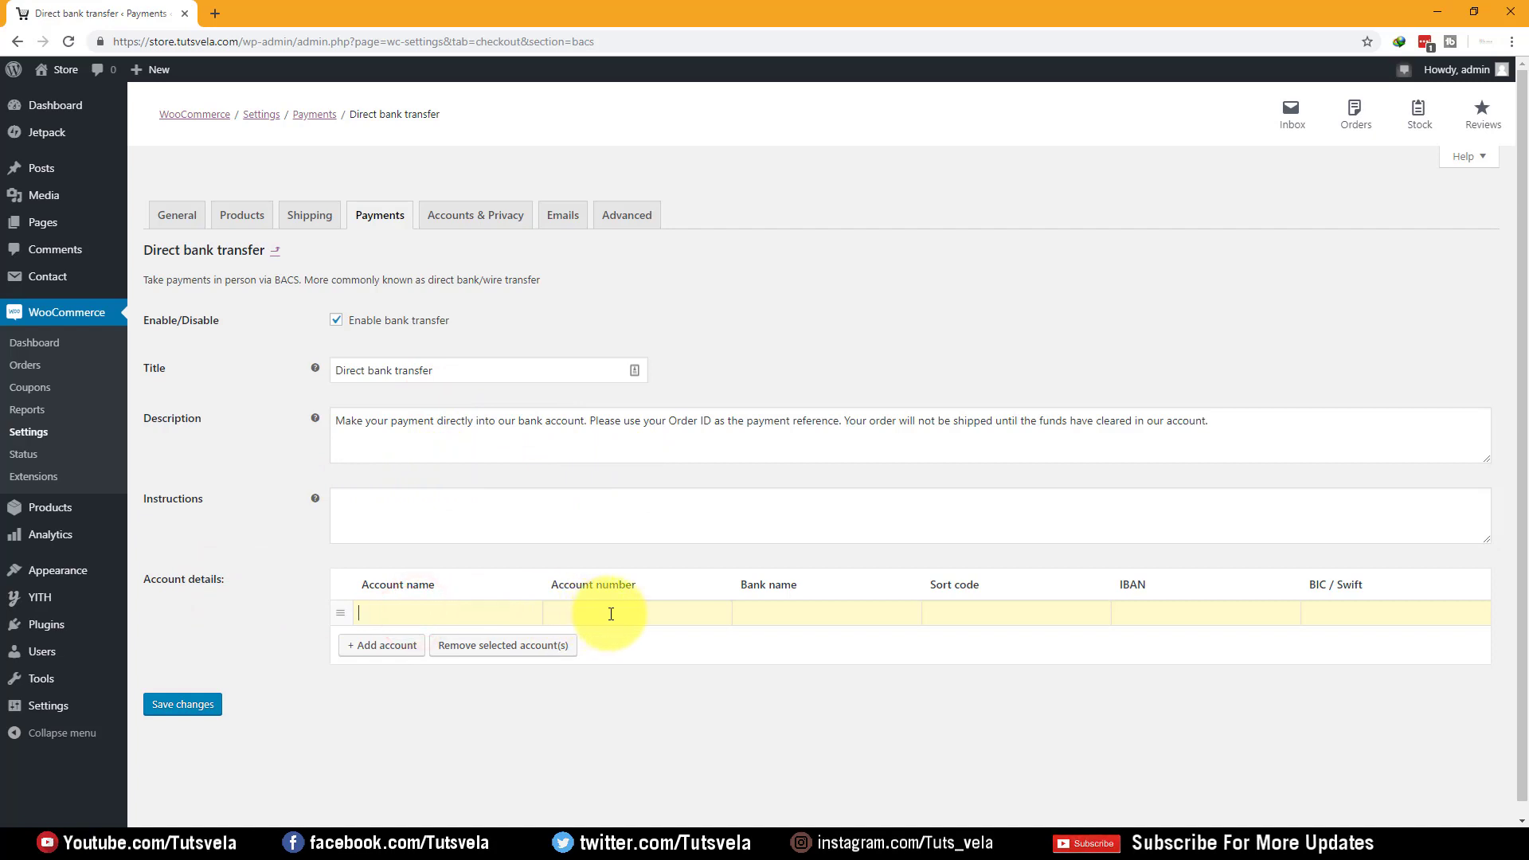
click(852, 611)
click(964, 613)
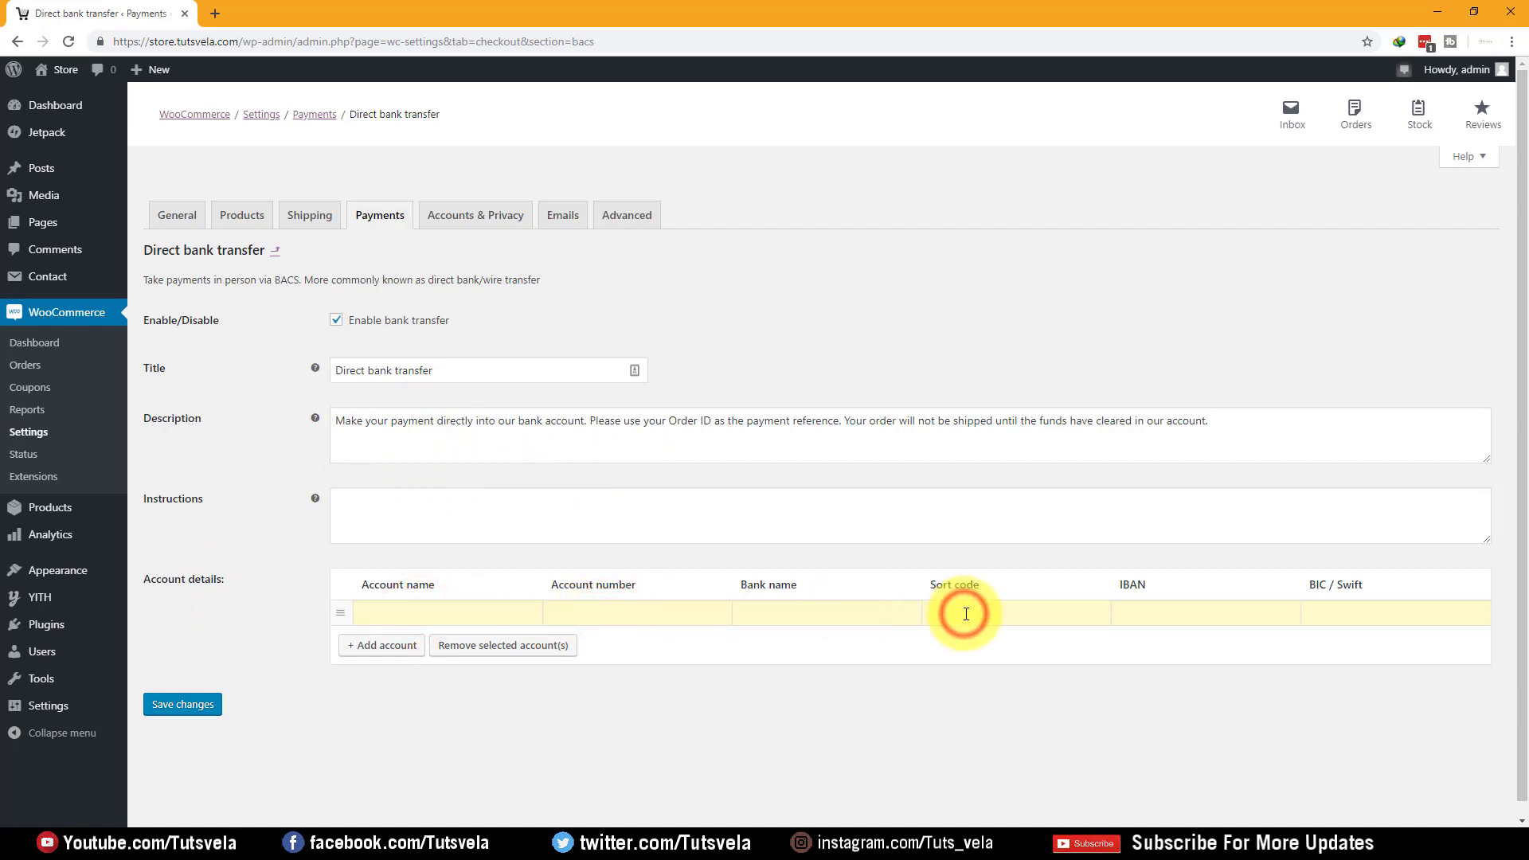
click(1147, 613)
click(1362, 607)
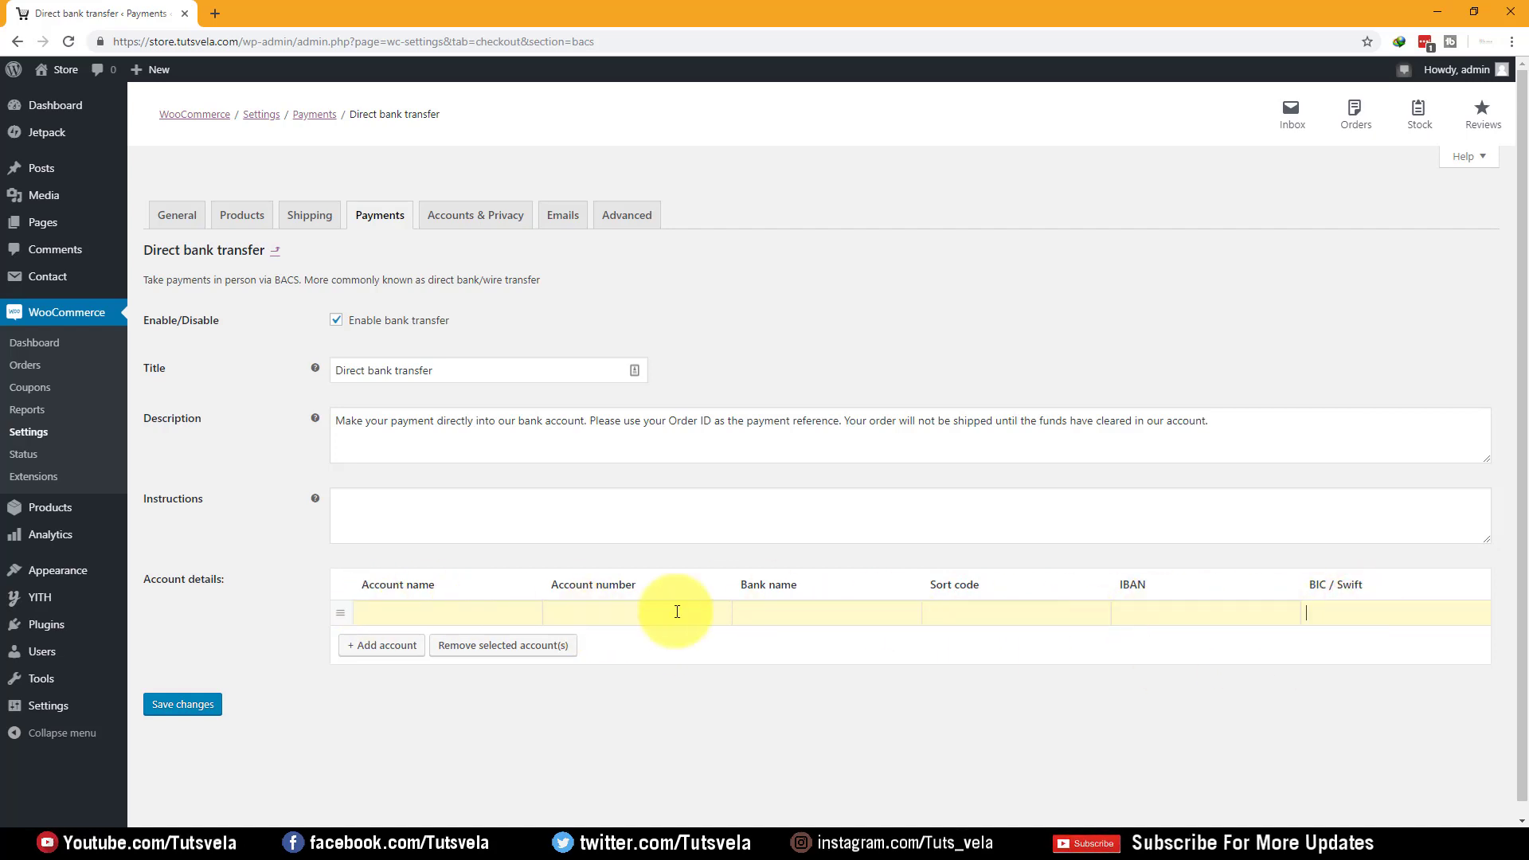
Leave the account details empty and switch Direct bank transfer back off
click(445, 615)
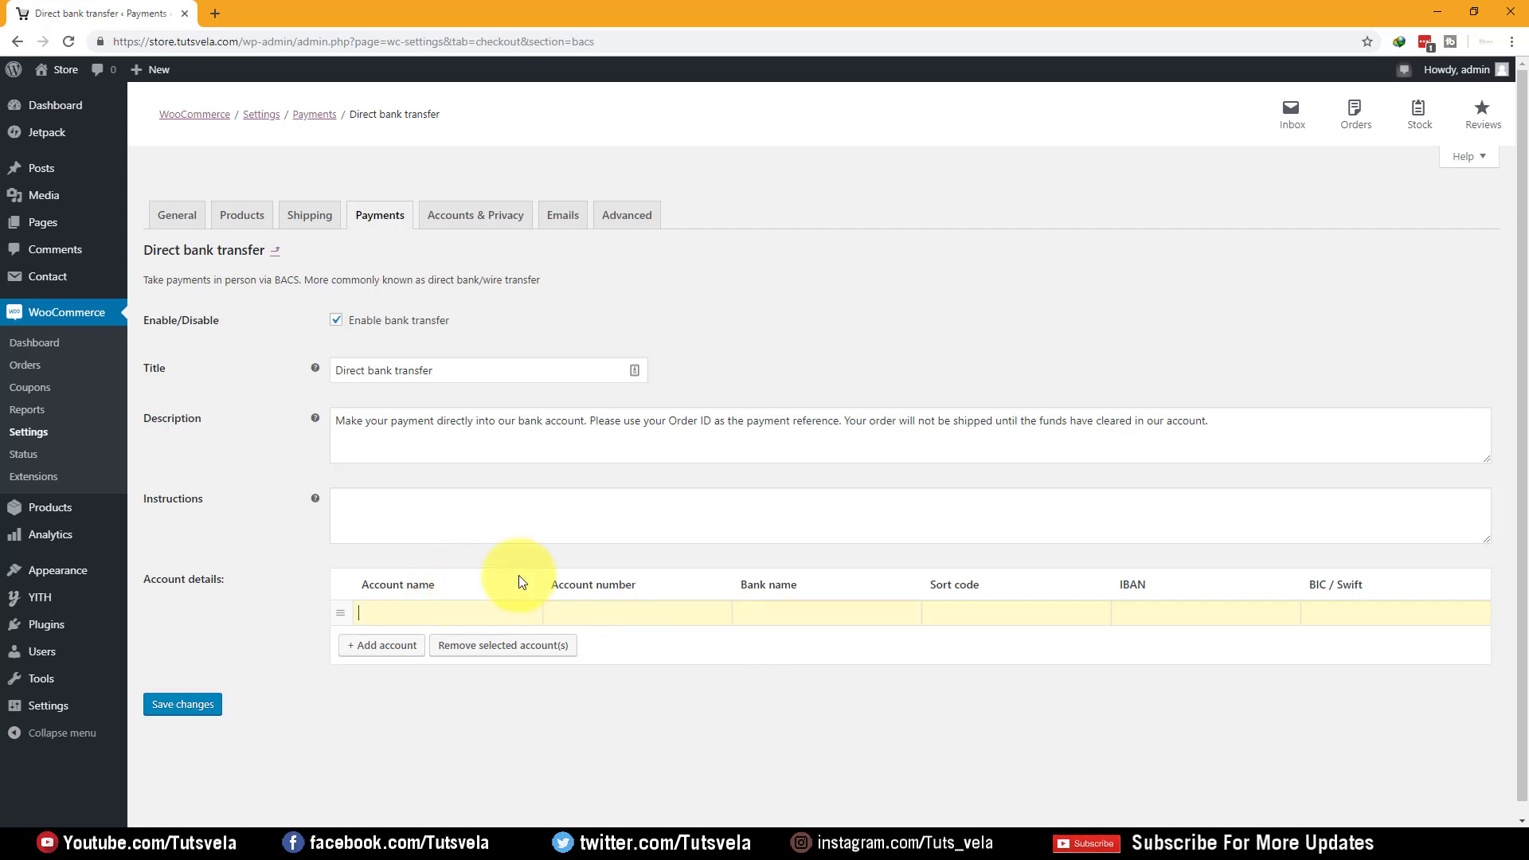
click(1280, 614)
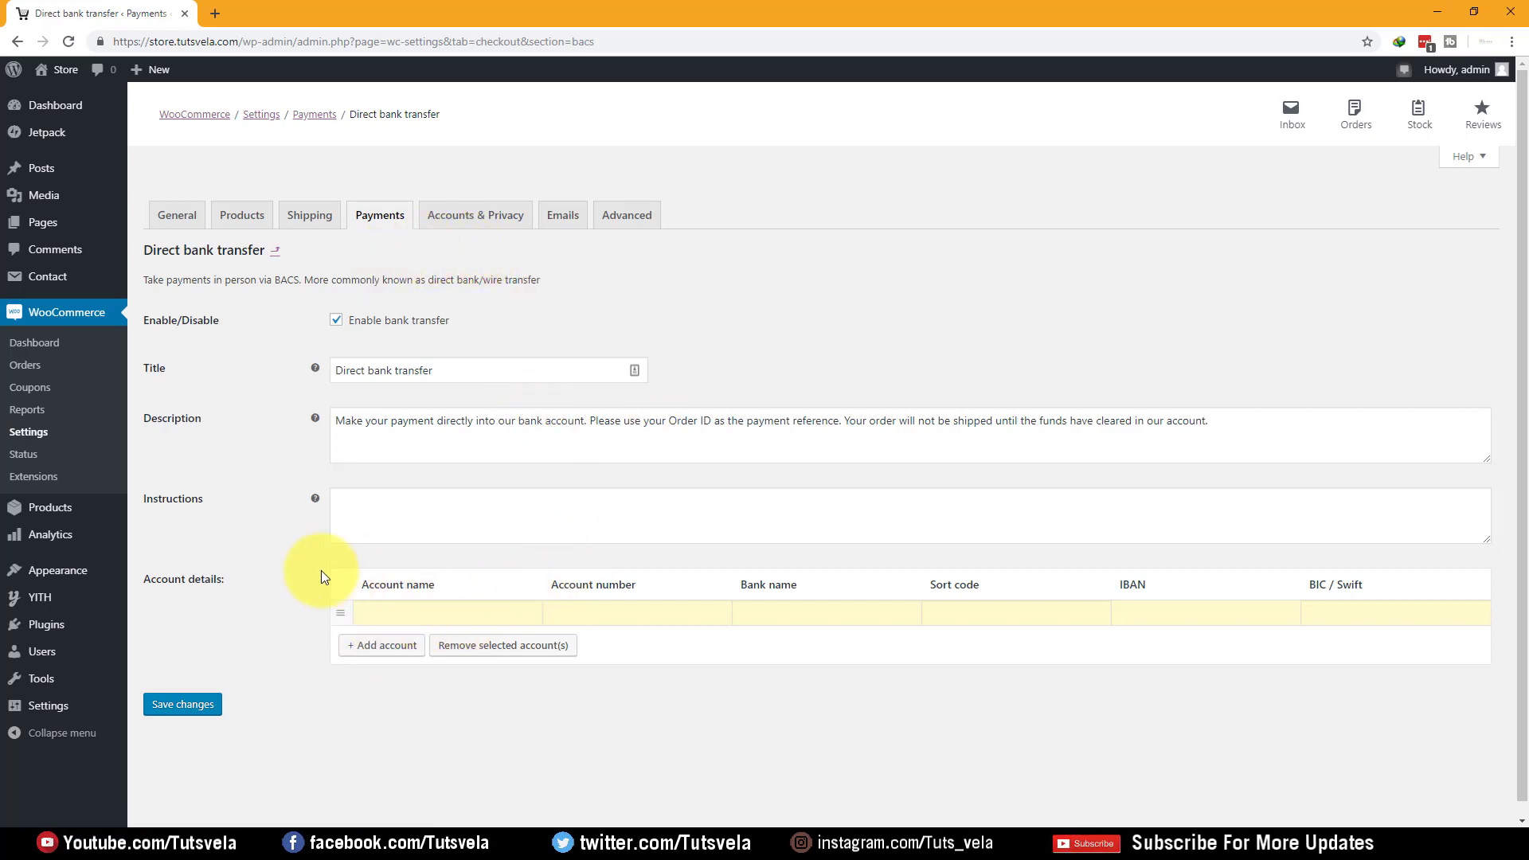
click(403, 209)
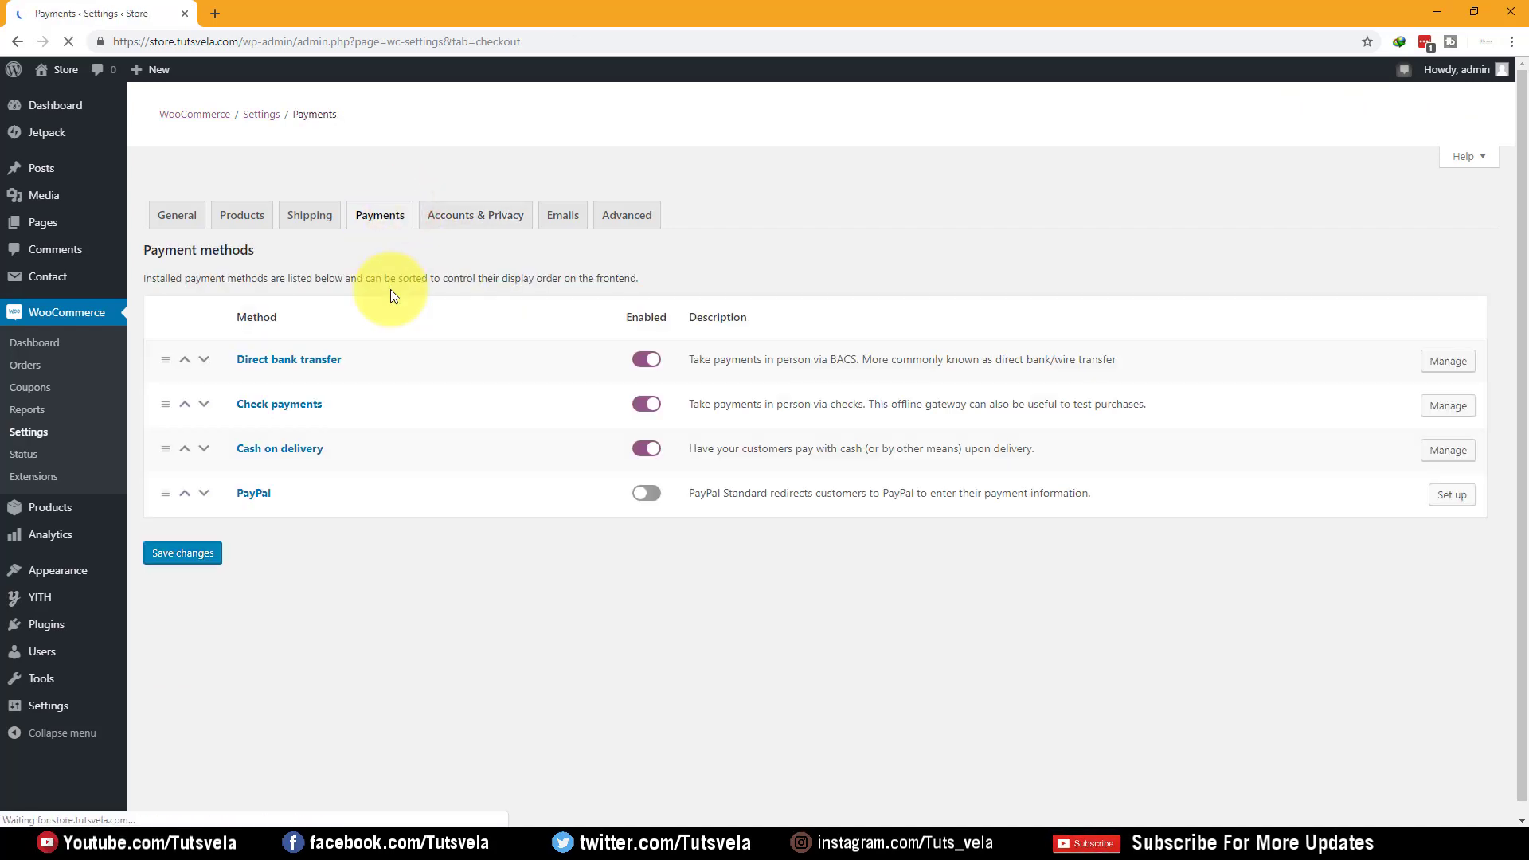
click(649, 368)
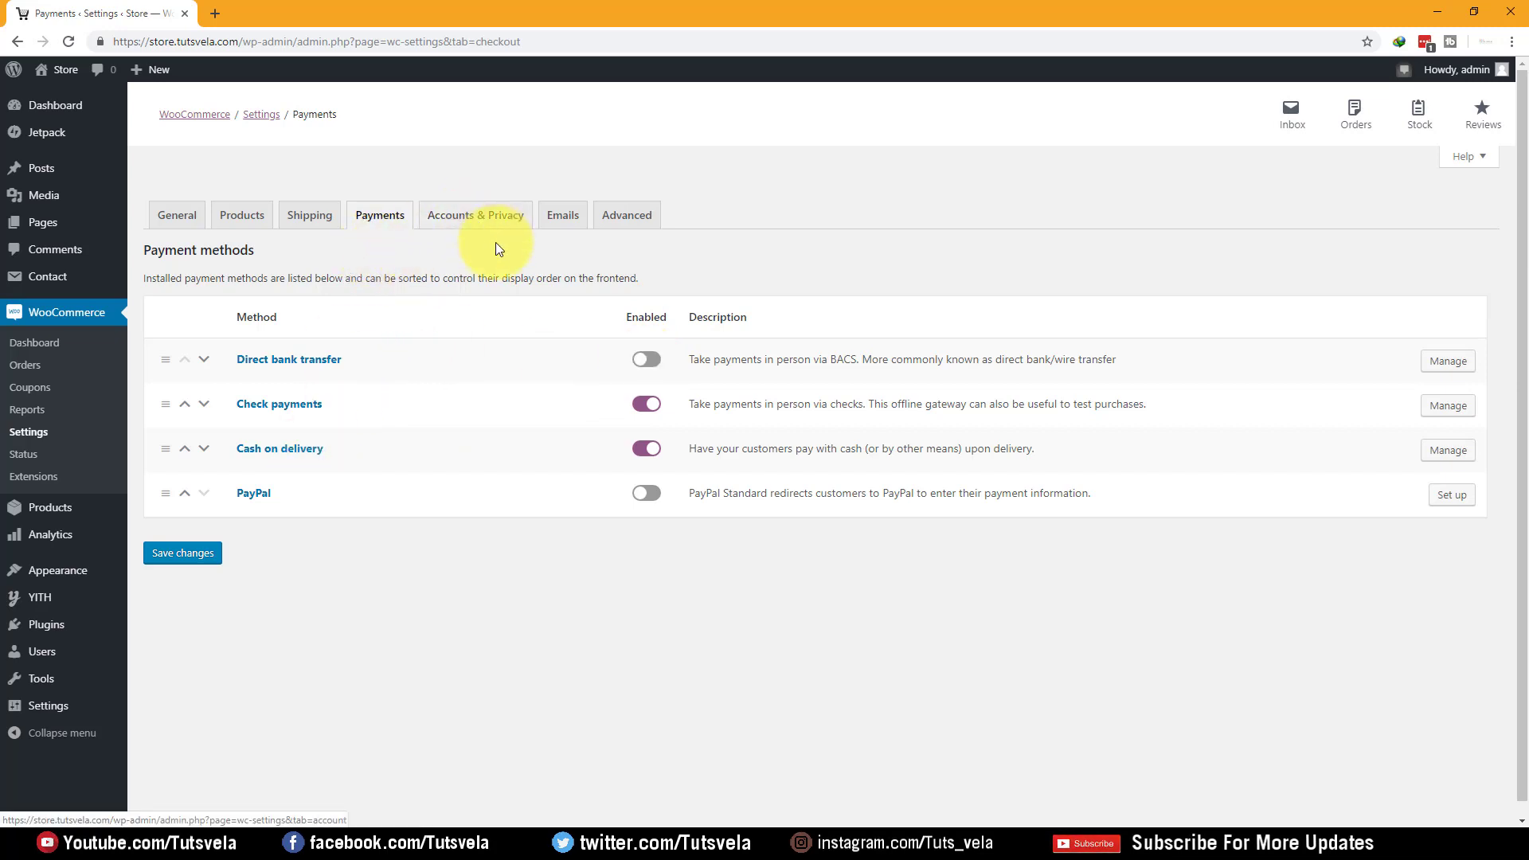
In Accounts & Privacy, disallow guest orders and let customers log in at checkout
click(505, 222)
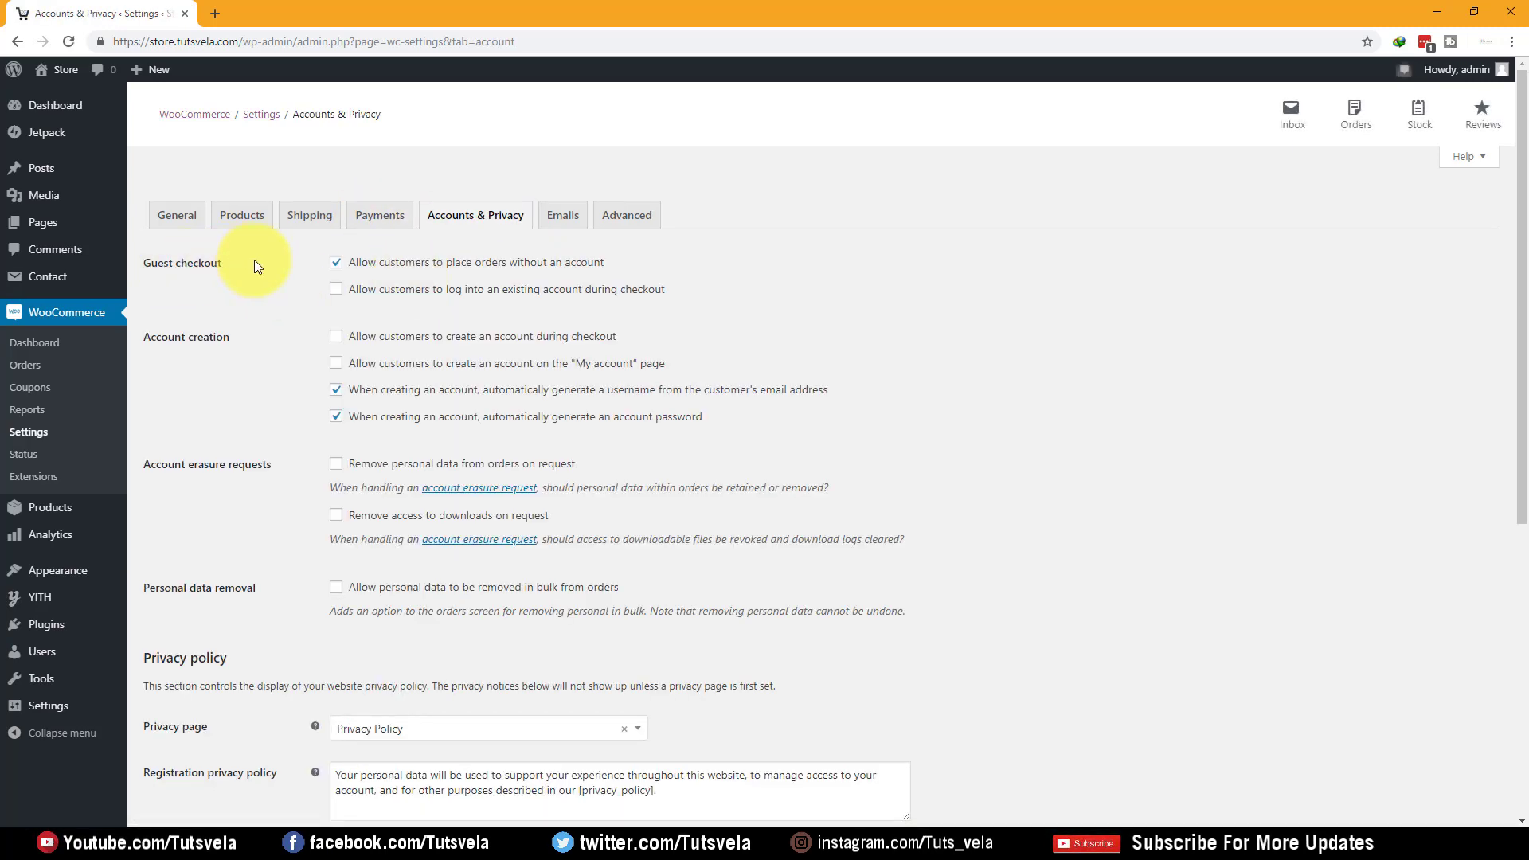
scroll(843, 332, down, 5)
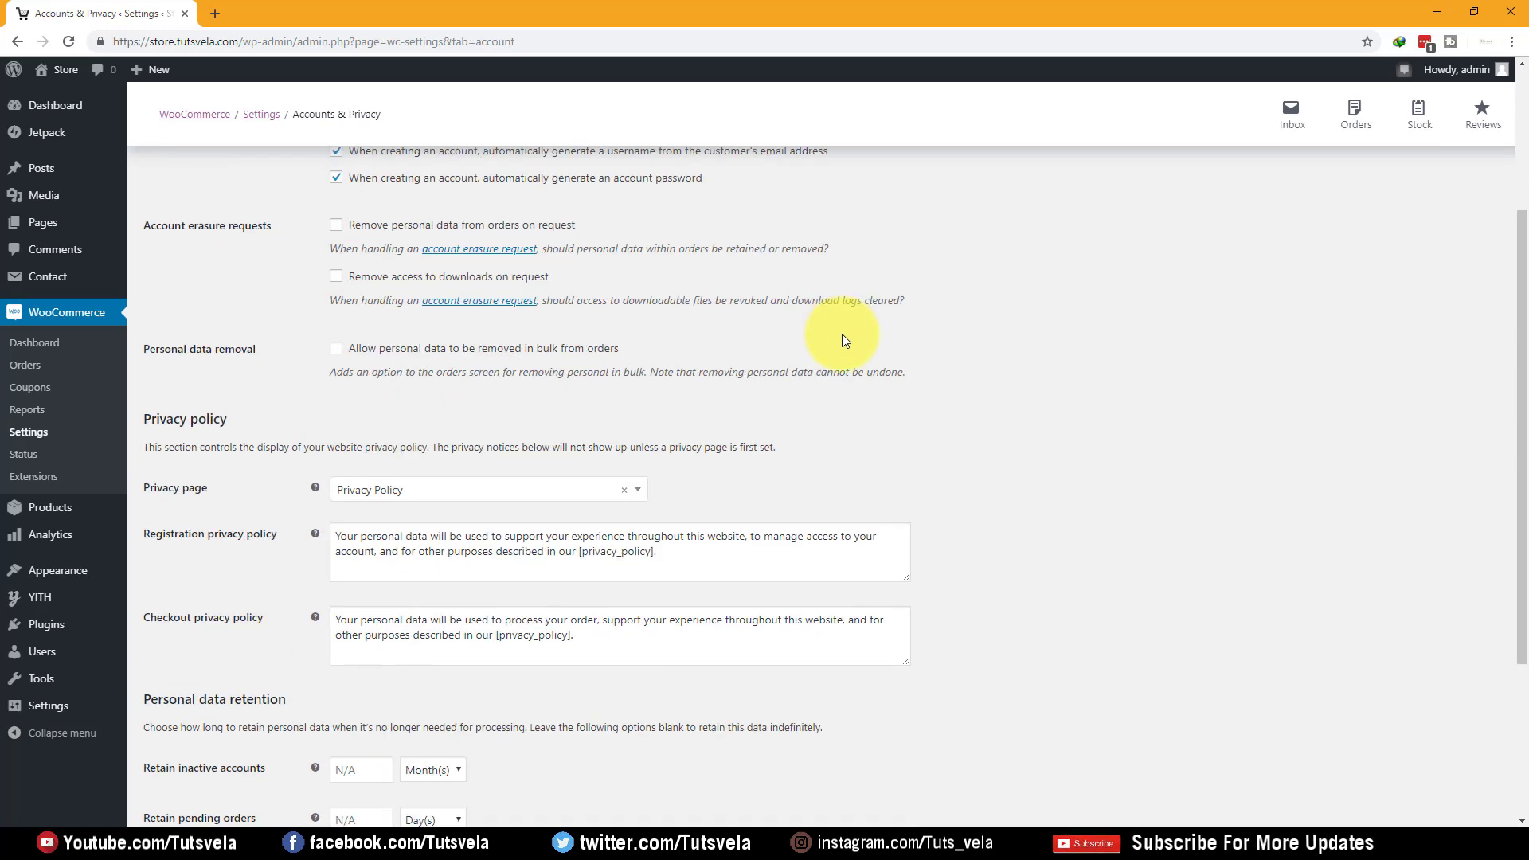
scroll(846, 341, down, 1)
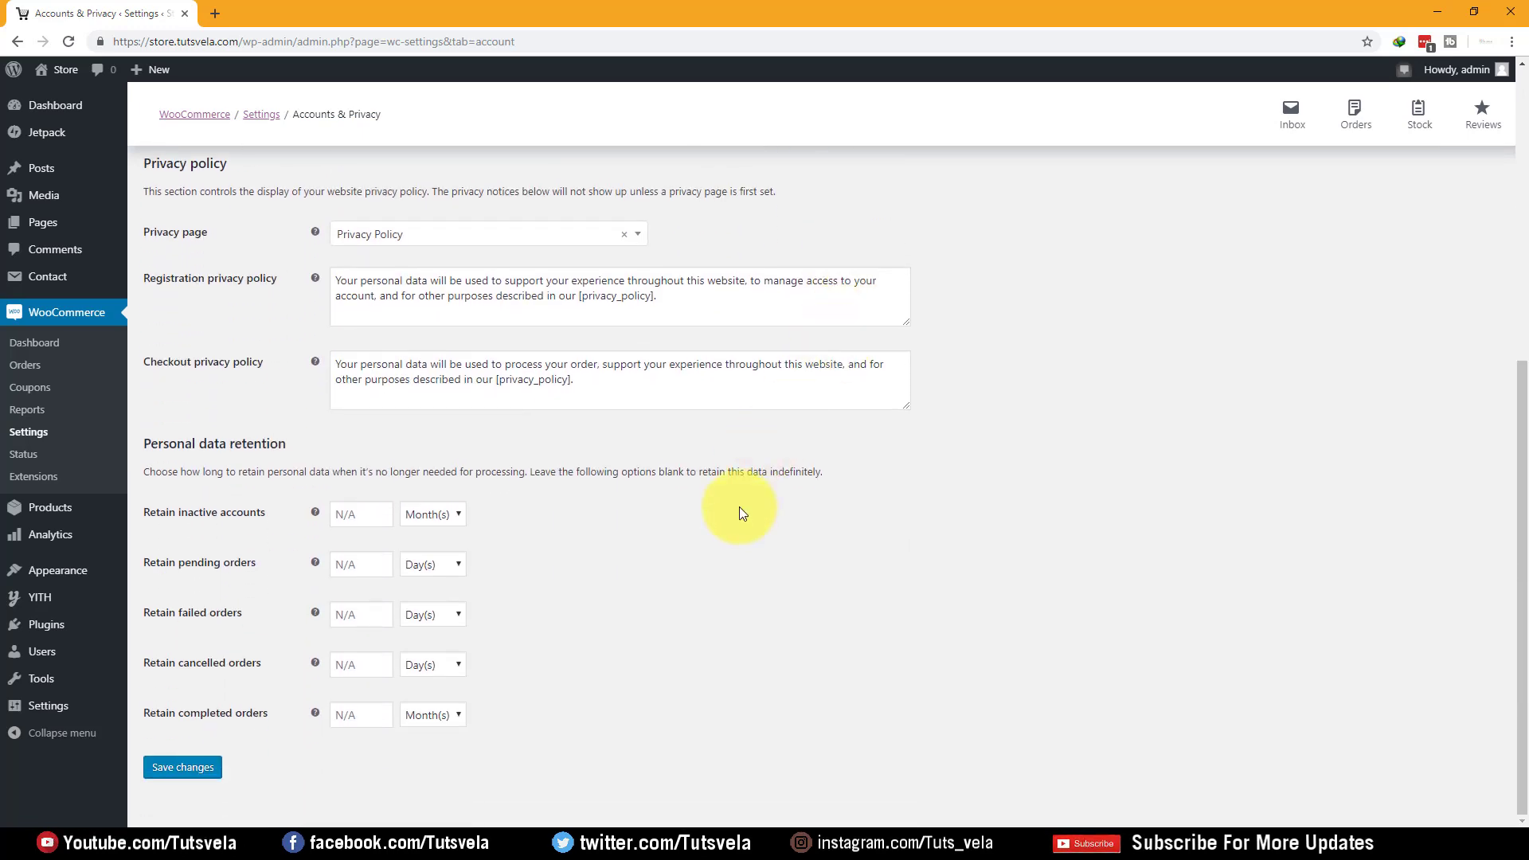
scroll(739, 512, up, 5)
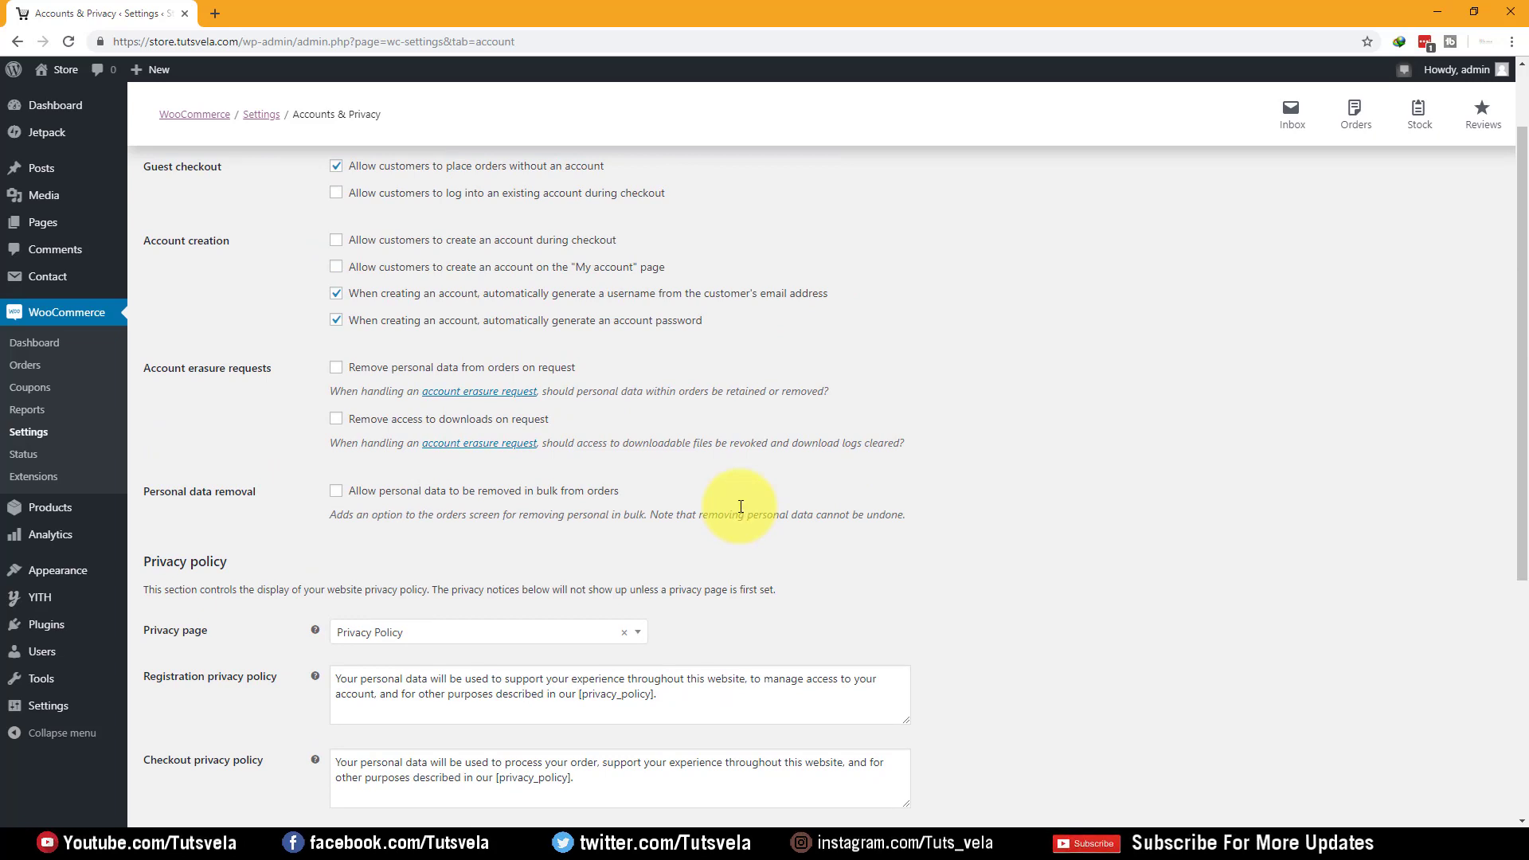
scroll(721, 501, up, 1)
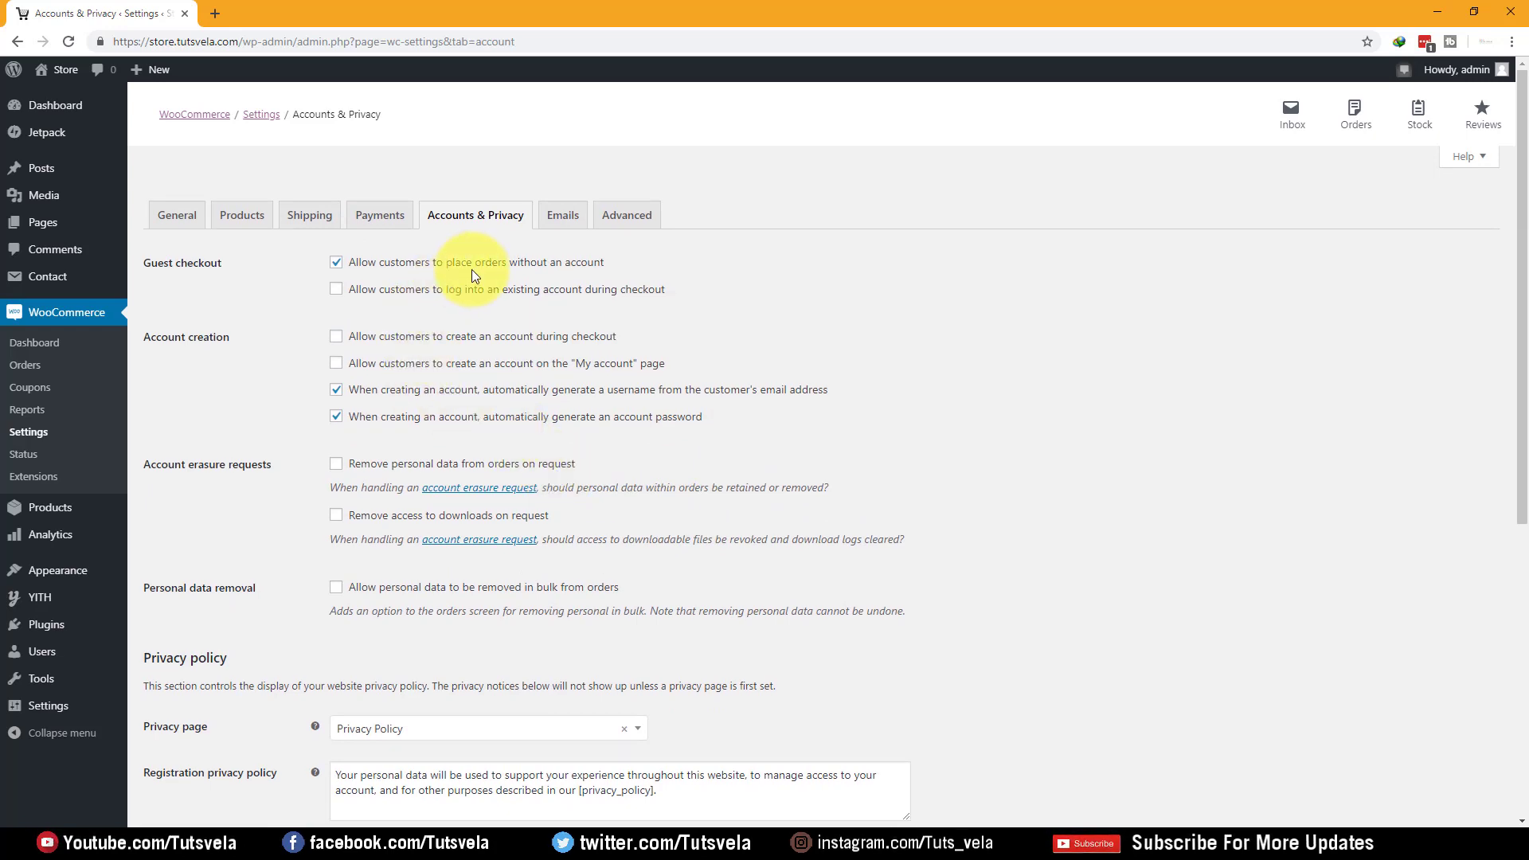
drag(630, 268, 336, 273)
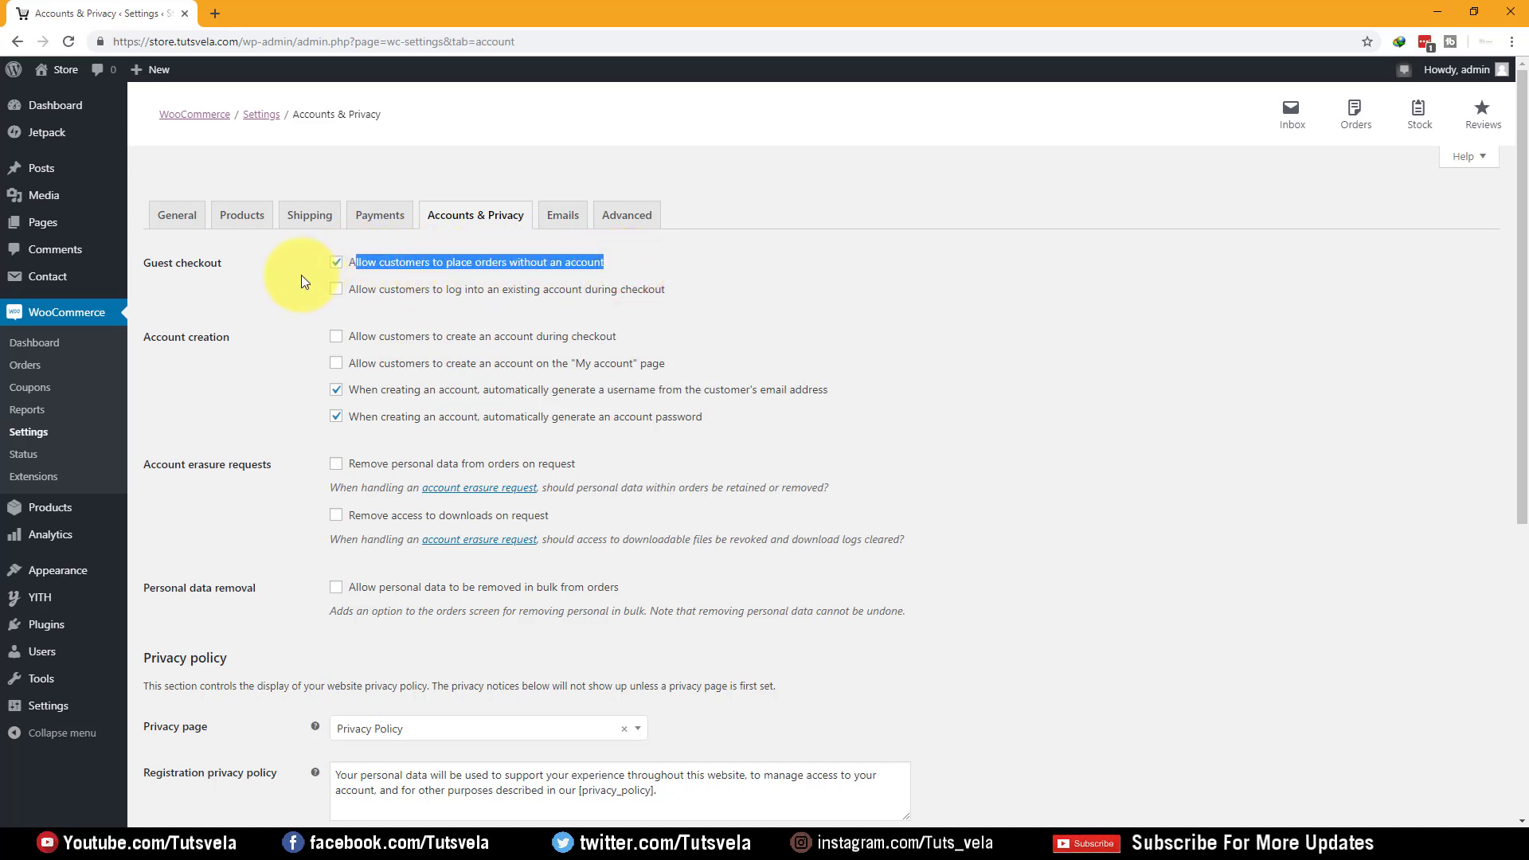
click(309, 277)
click(335, 263)
click(336, 289)
Allow account creation both during checkout and on the My account page
drag(777, 301, 344, 291)
click(759, 313)
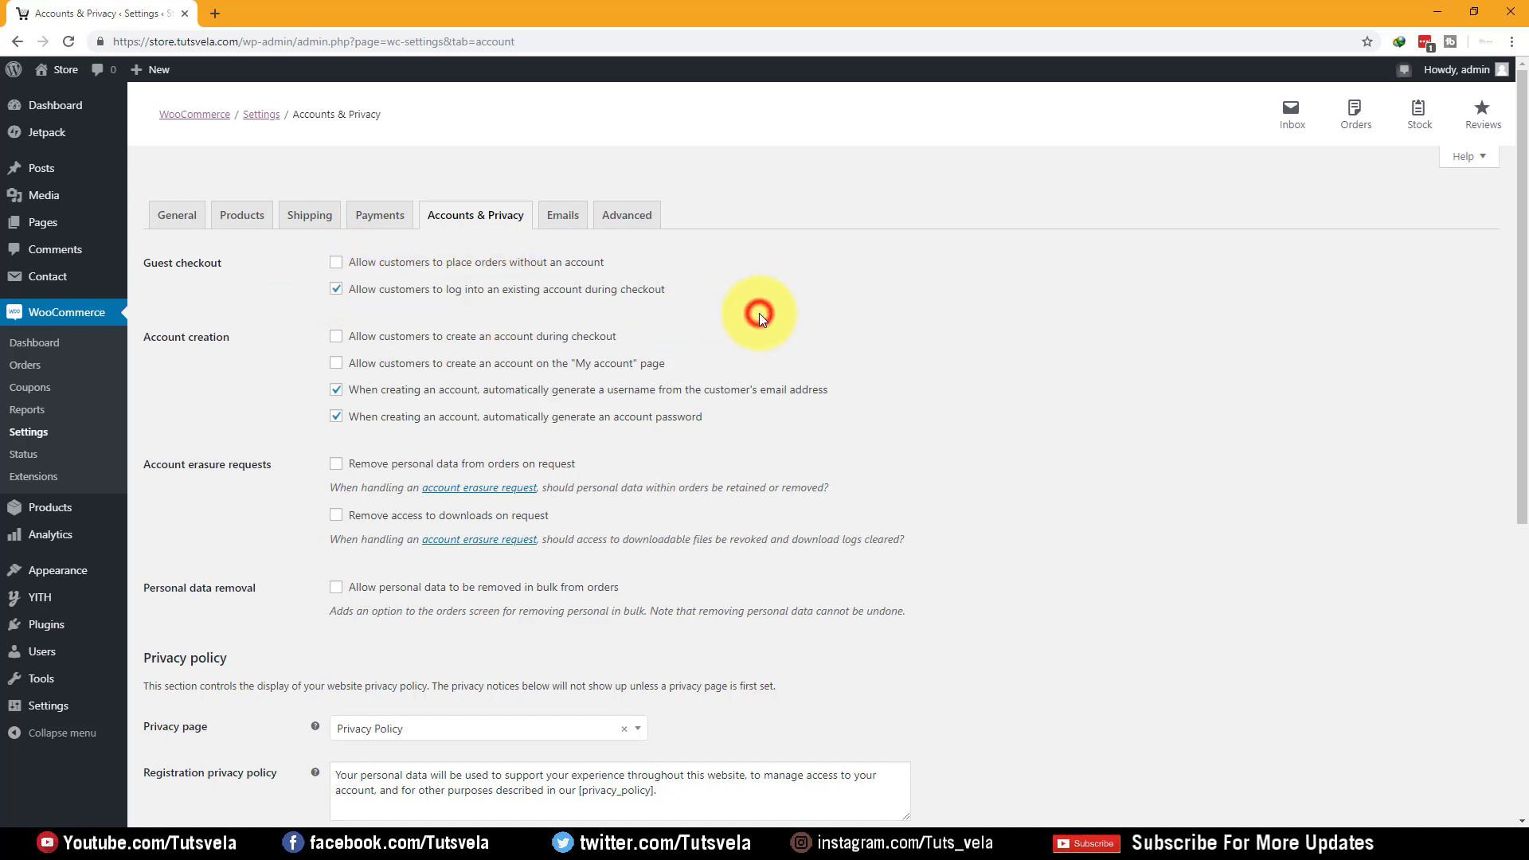
drag(236, 341, 189, 343)
click(283, 385)
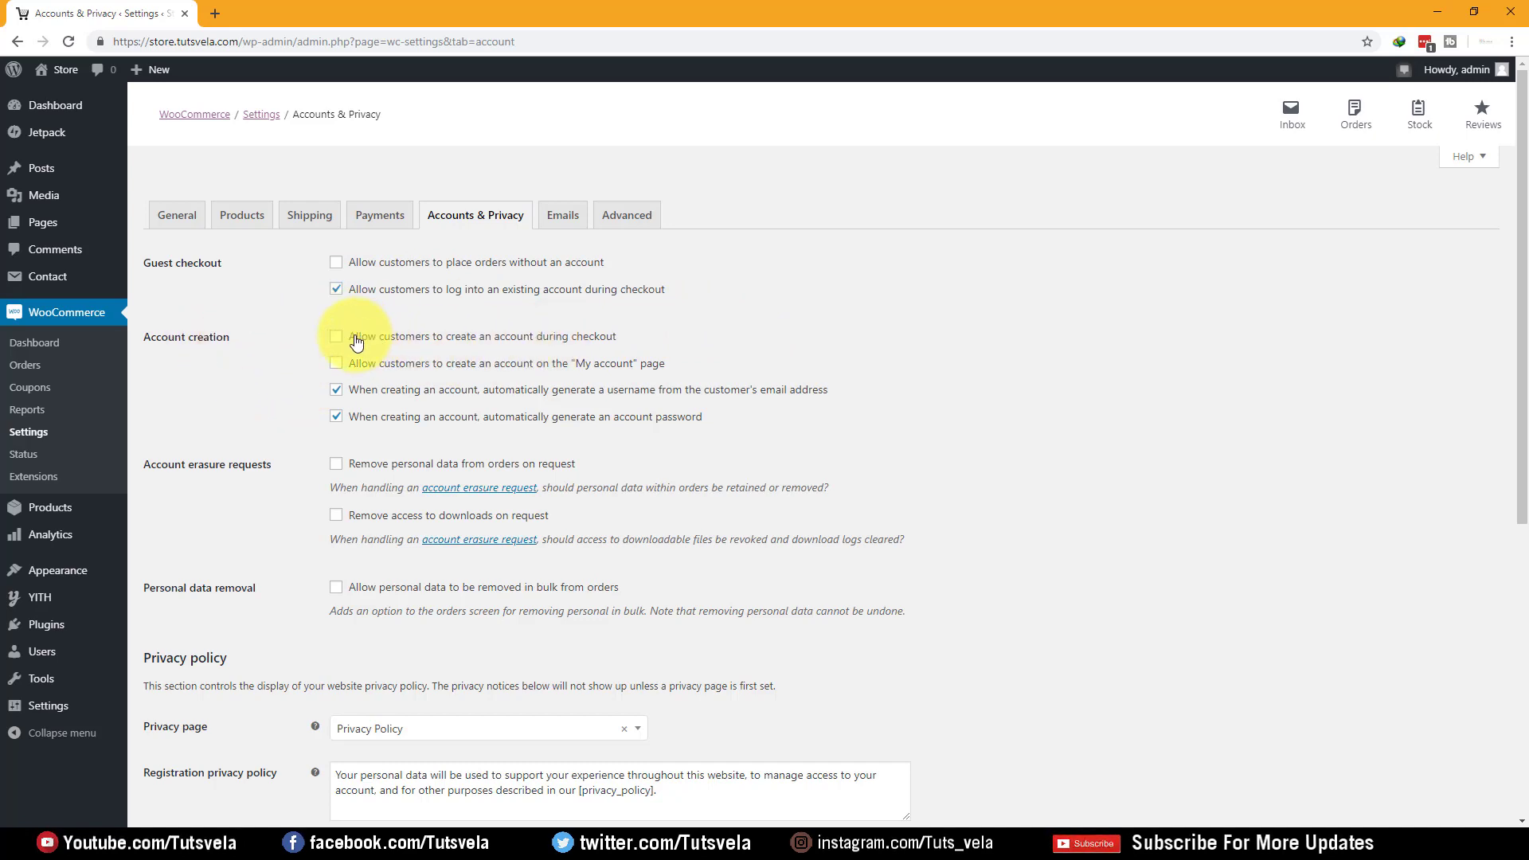
drag(637, 338, 353, 342)
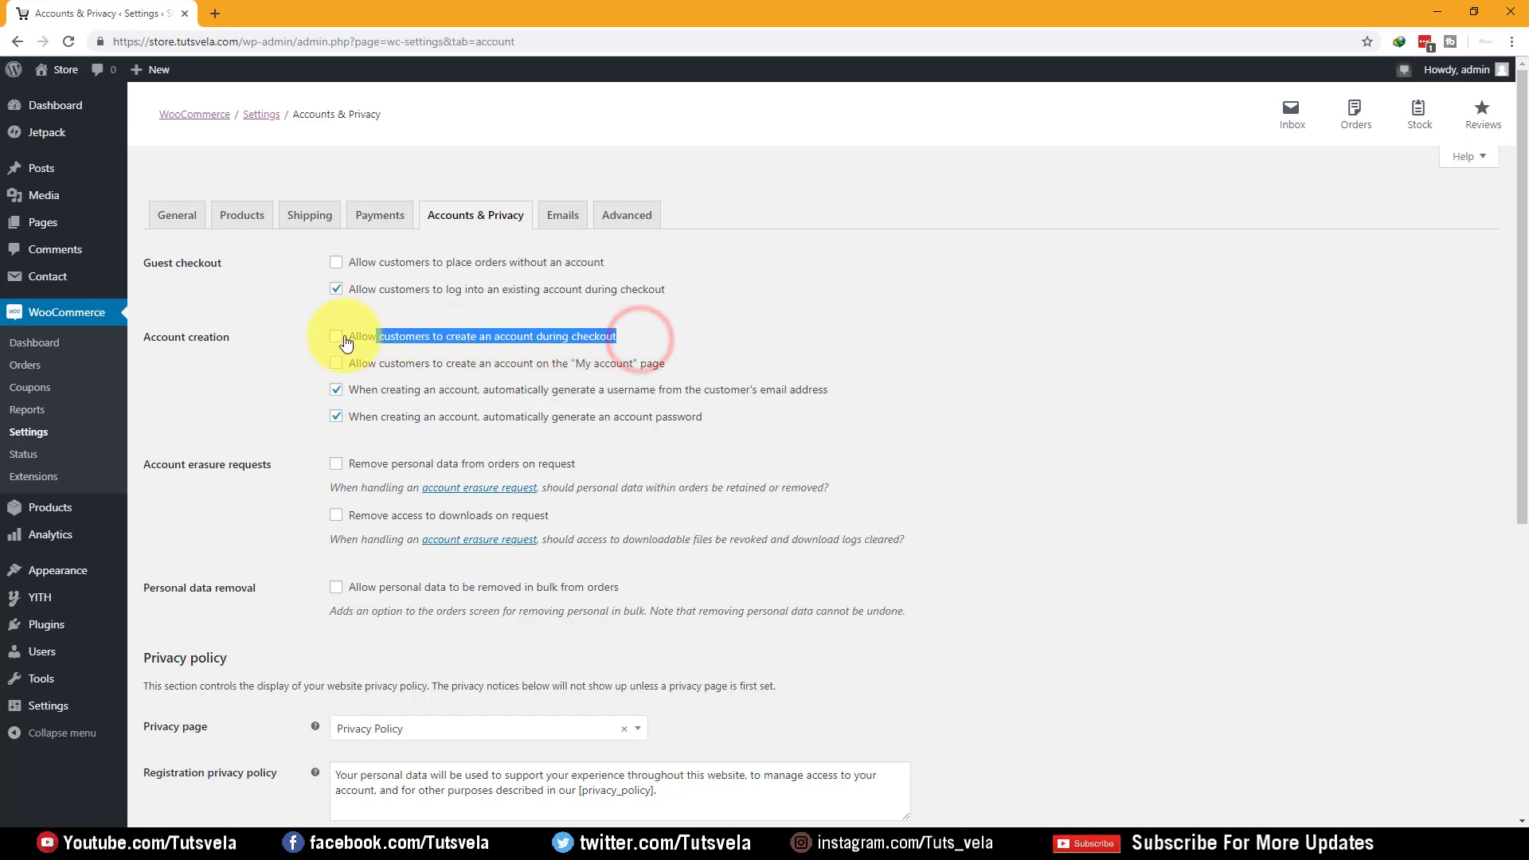
click(335, 336)
click(867, 398)
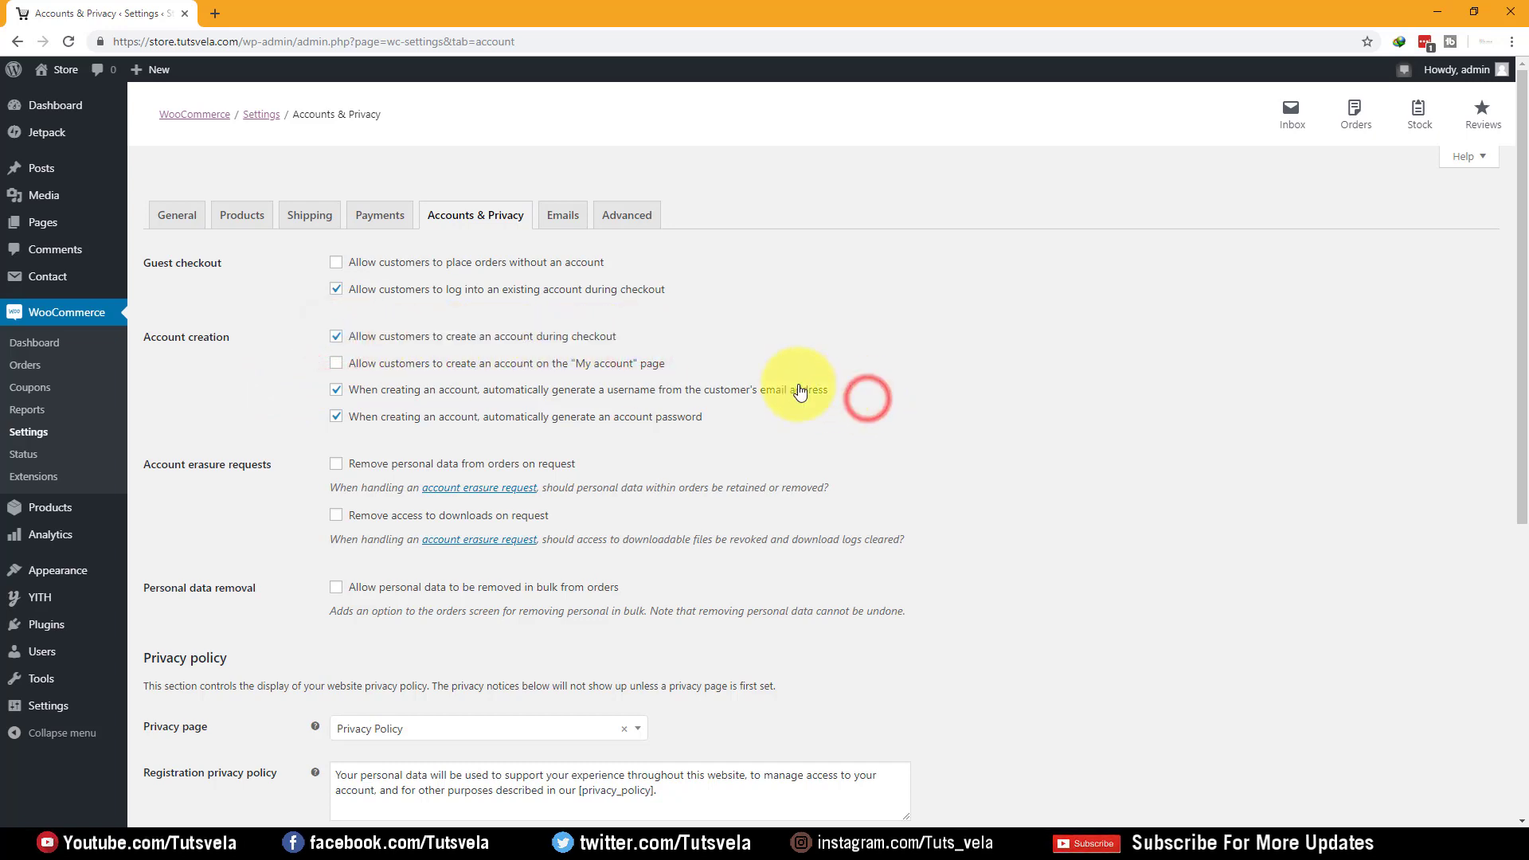
click(336, 365)
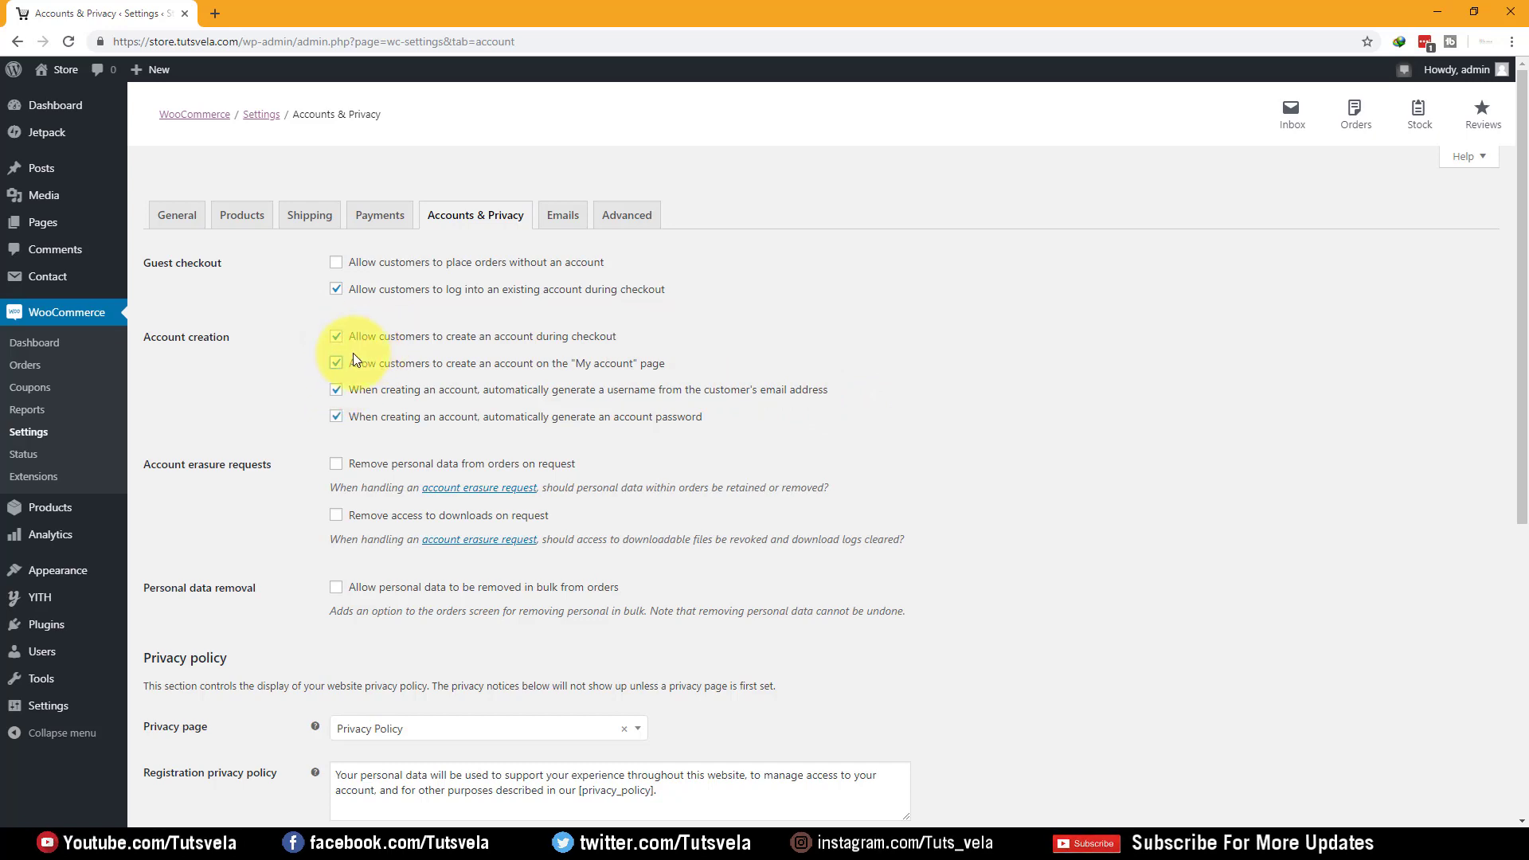
drag(699, 371, 336, 371)
click(973, 373)
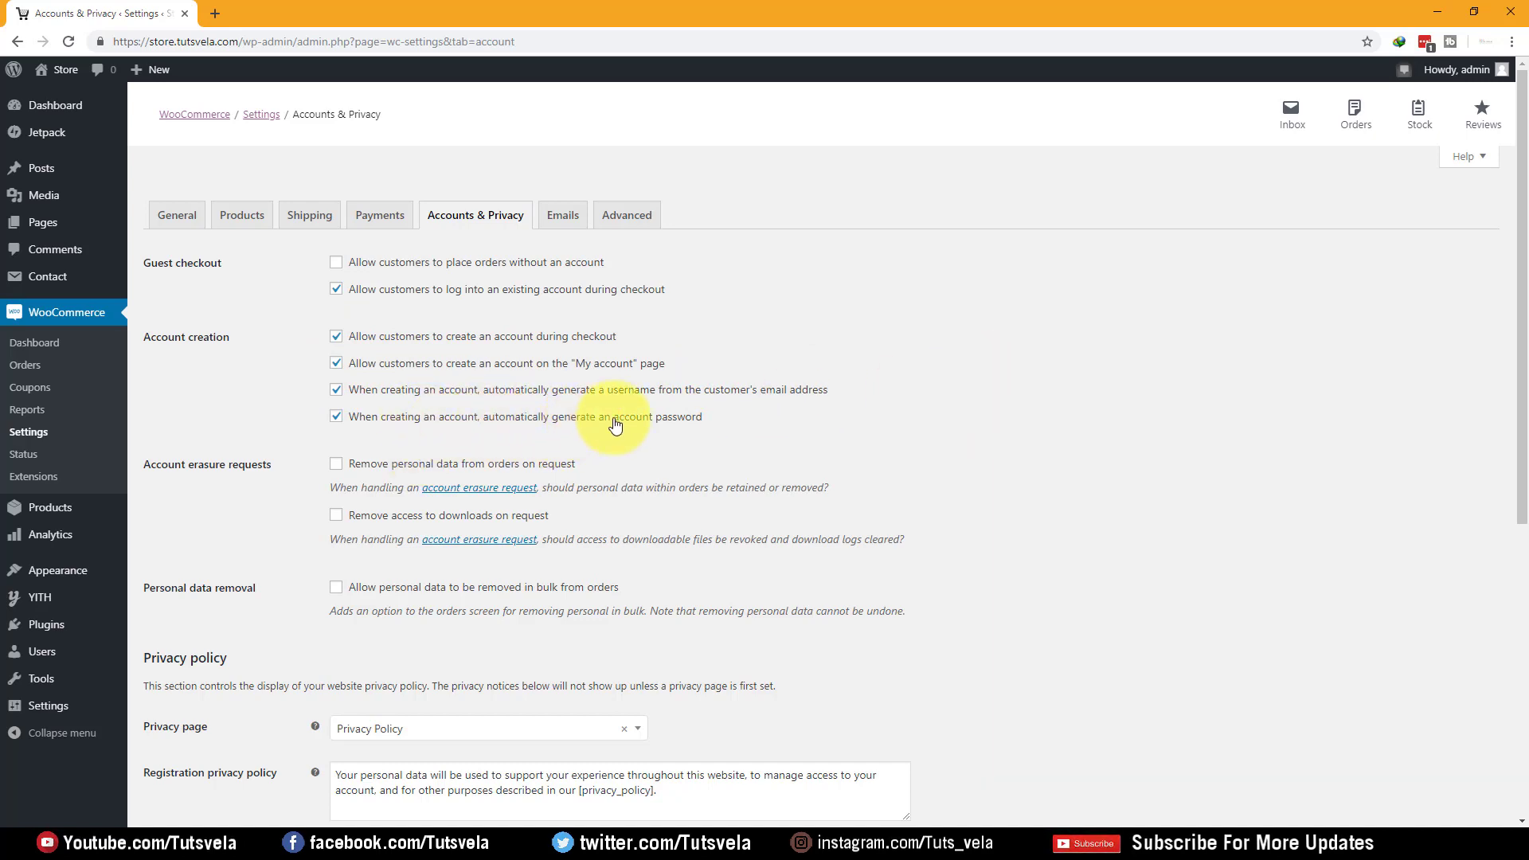
Save the account and privacy settings and go to the Emails settings
drag(700, 417, 349, 403)
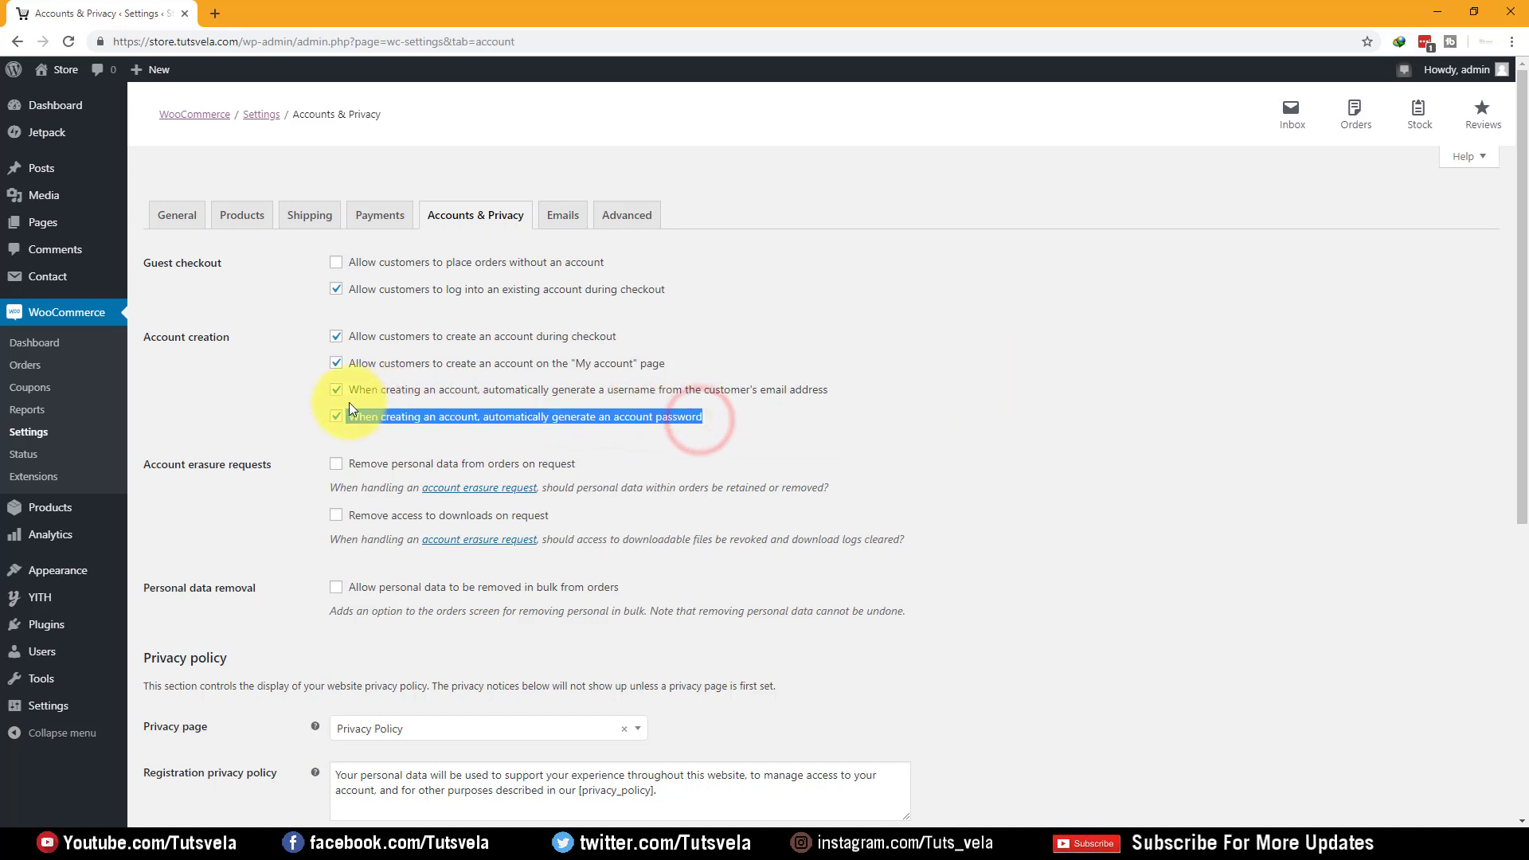
drag(848, 387, 439, 379)
click(1119, 394)
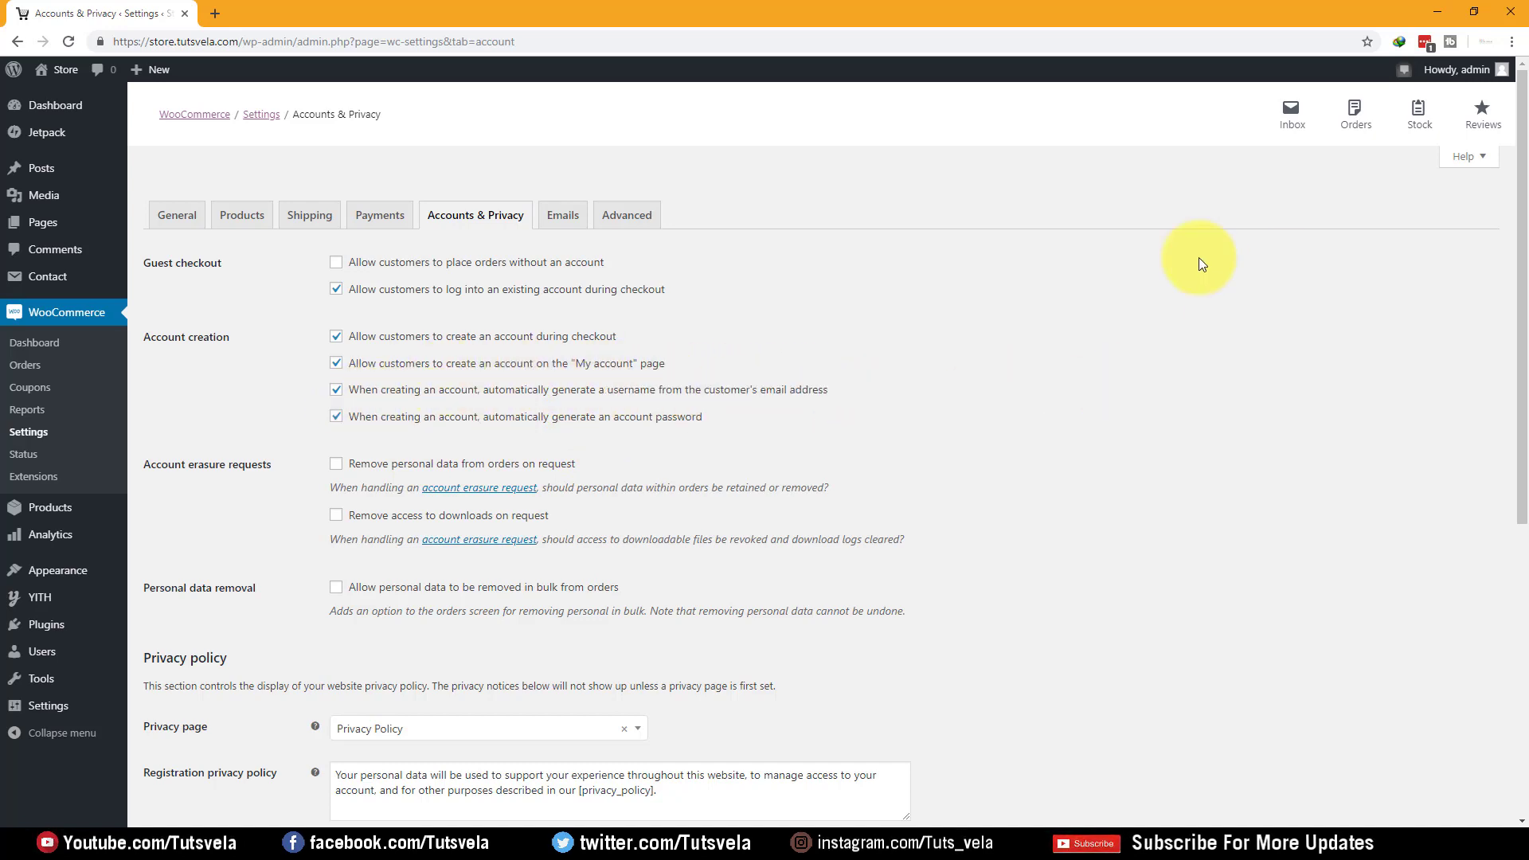
scroll(973, 262, down, 6)
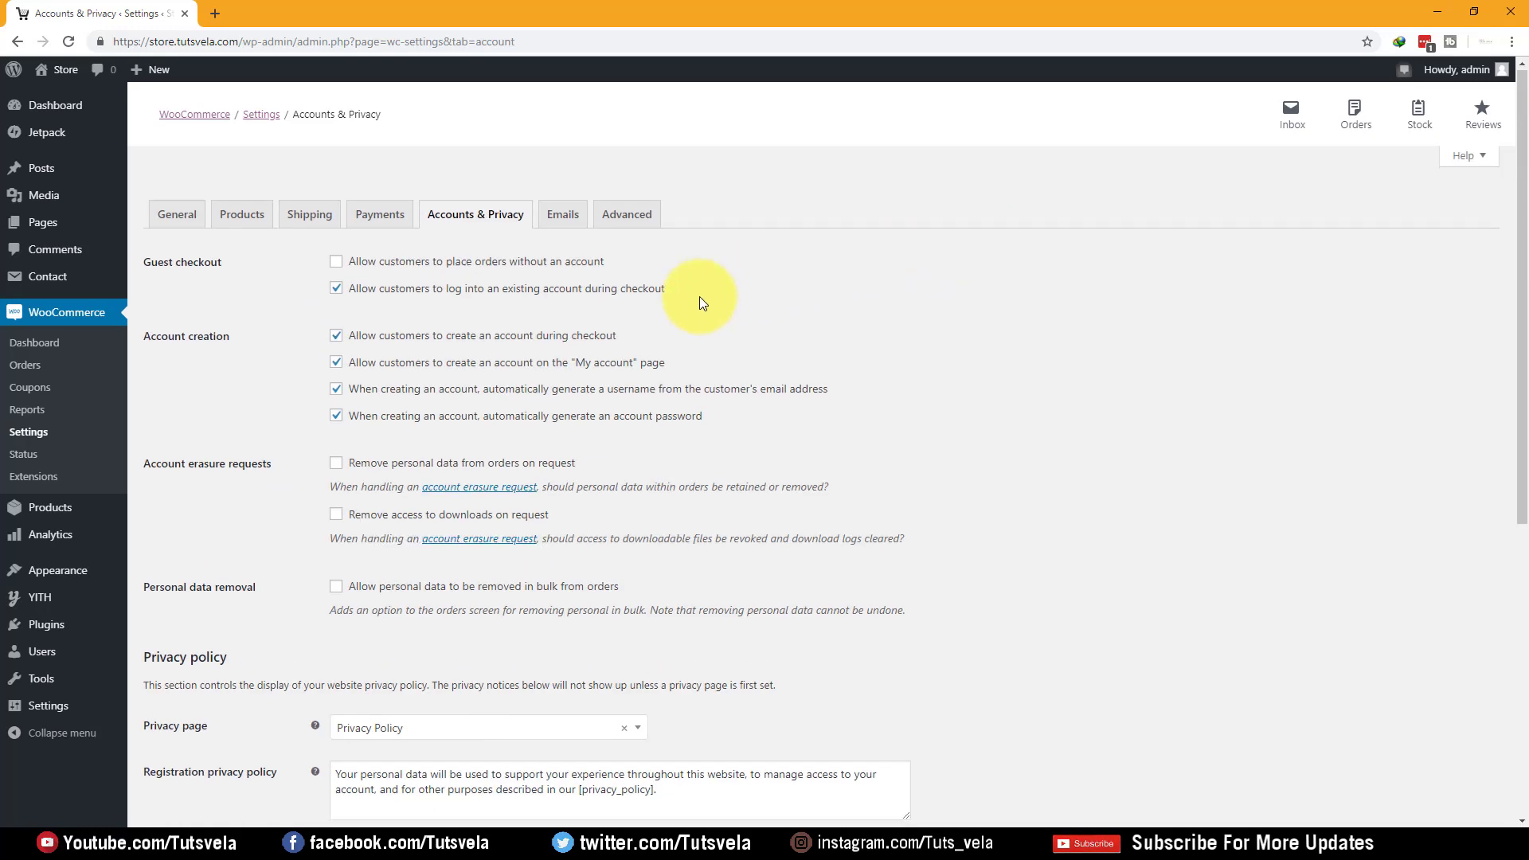
scroll(696, 300, down, 6)
click(198, 756)
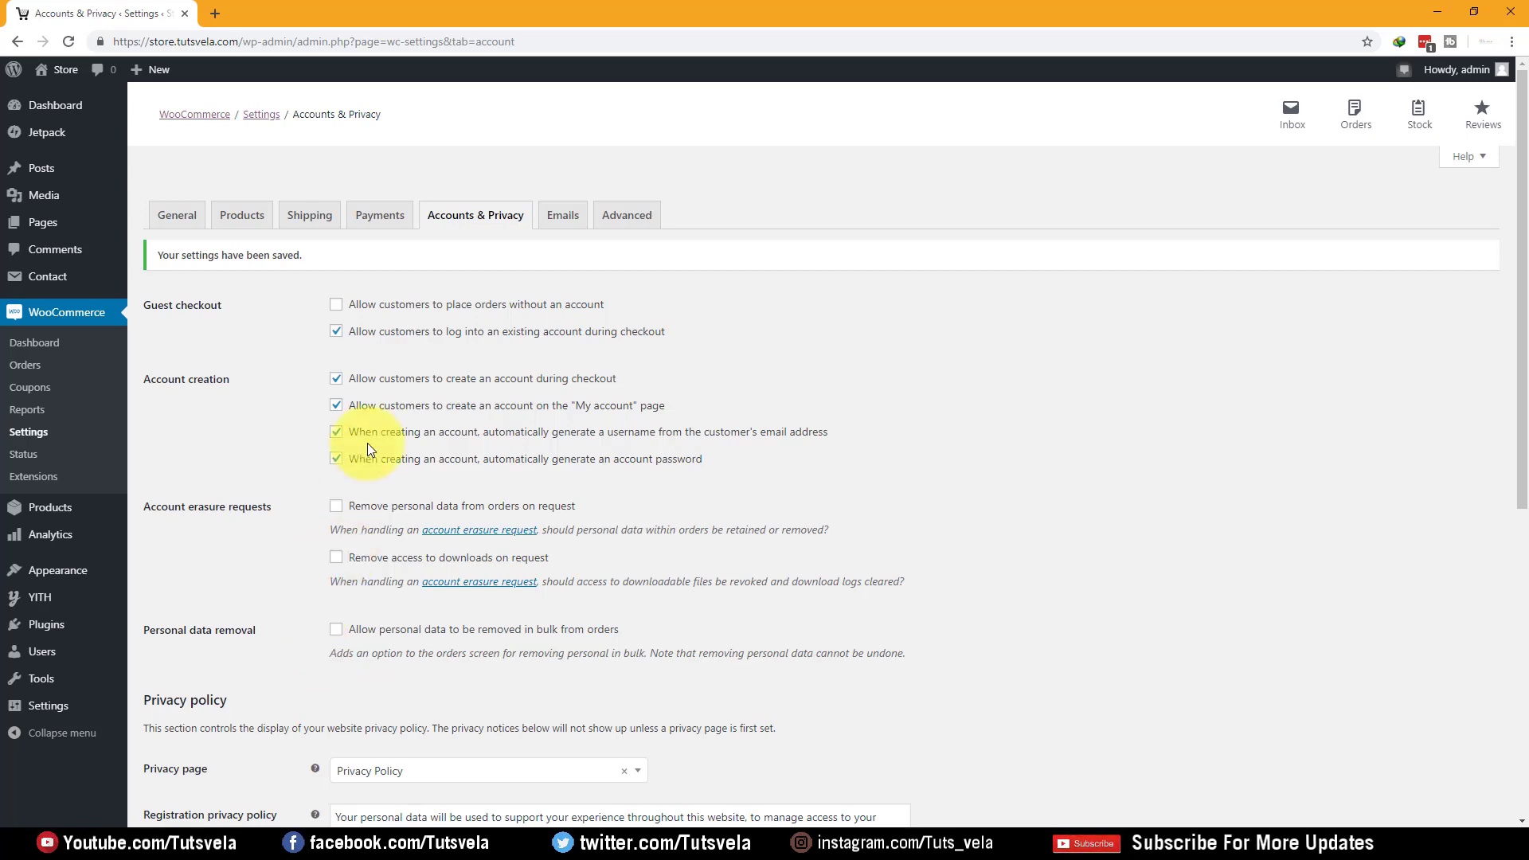
click(568, 213)
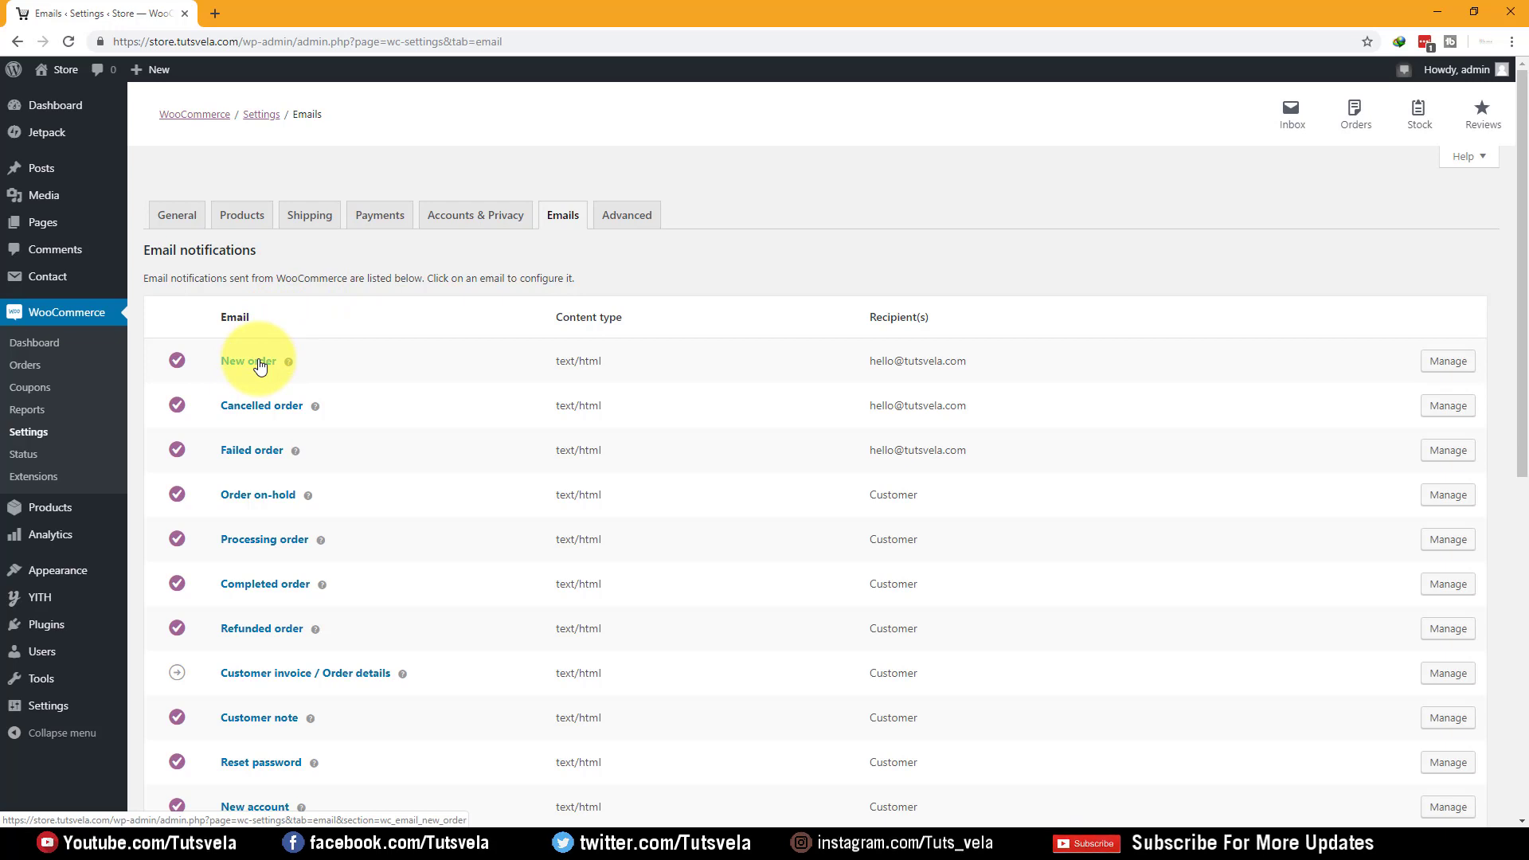
Open Manage for the Customer invoice / Order details email notification
scroll(252, 454, down, 1)
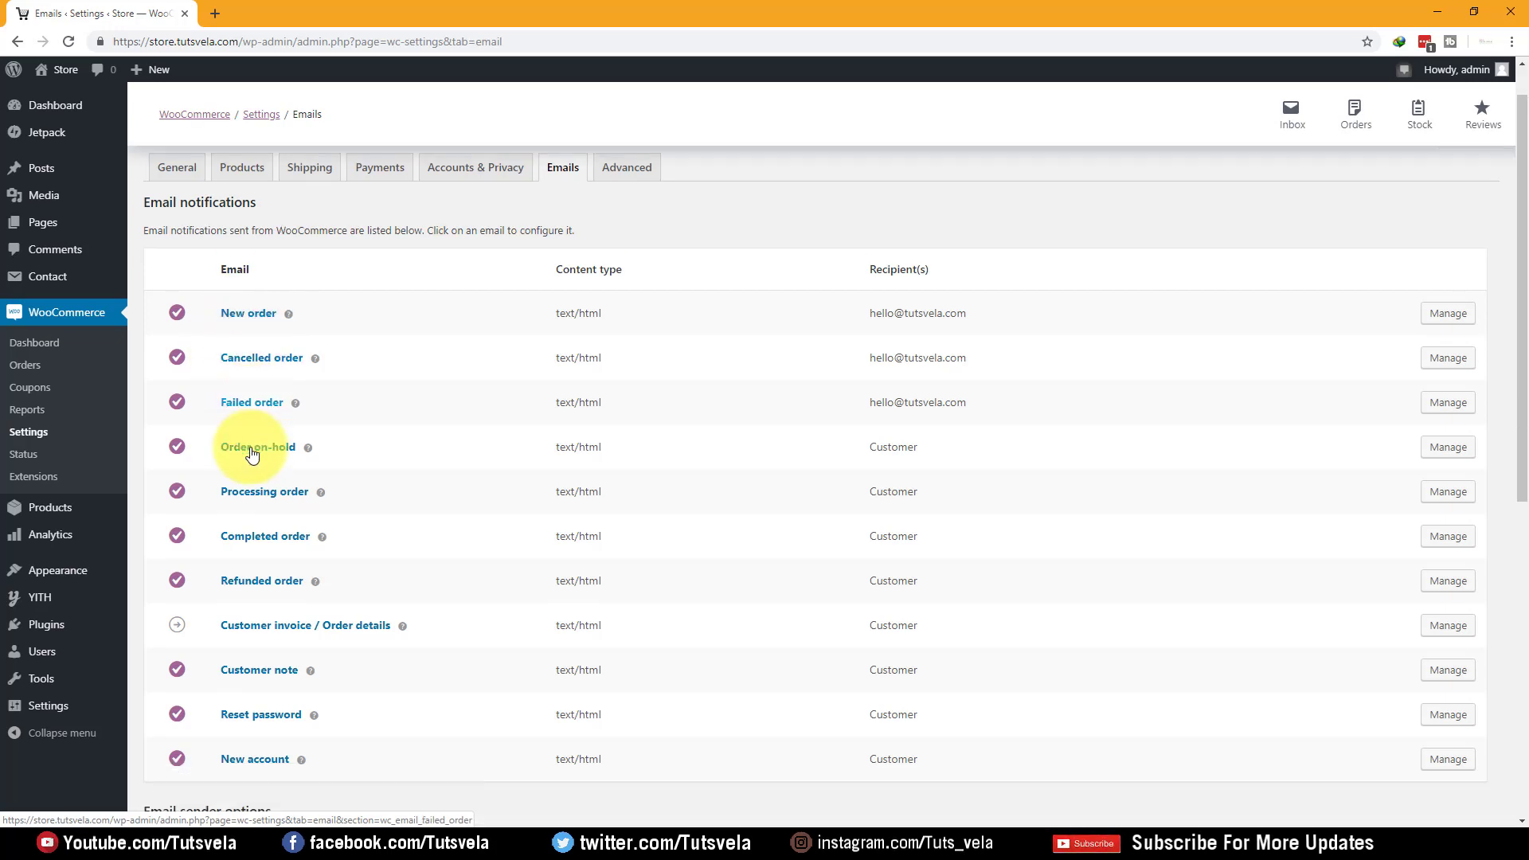
scroll(251, 454, down, 4)
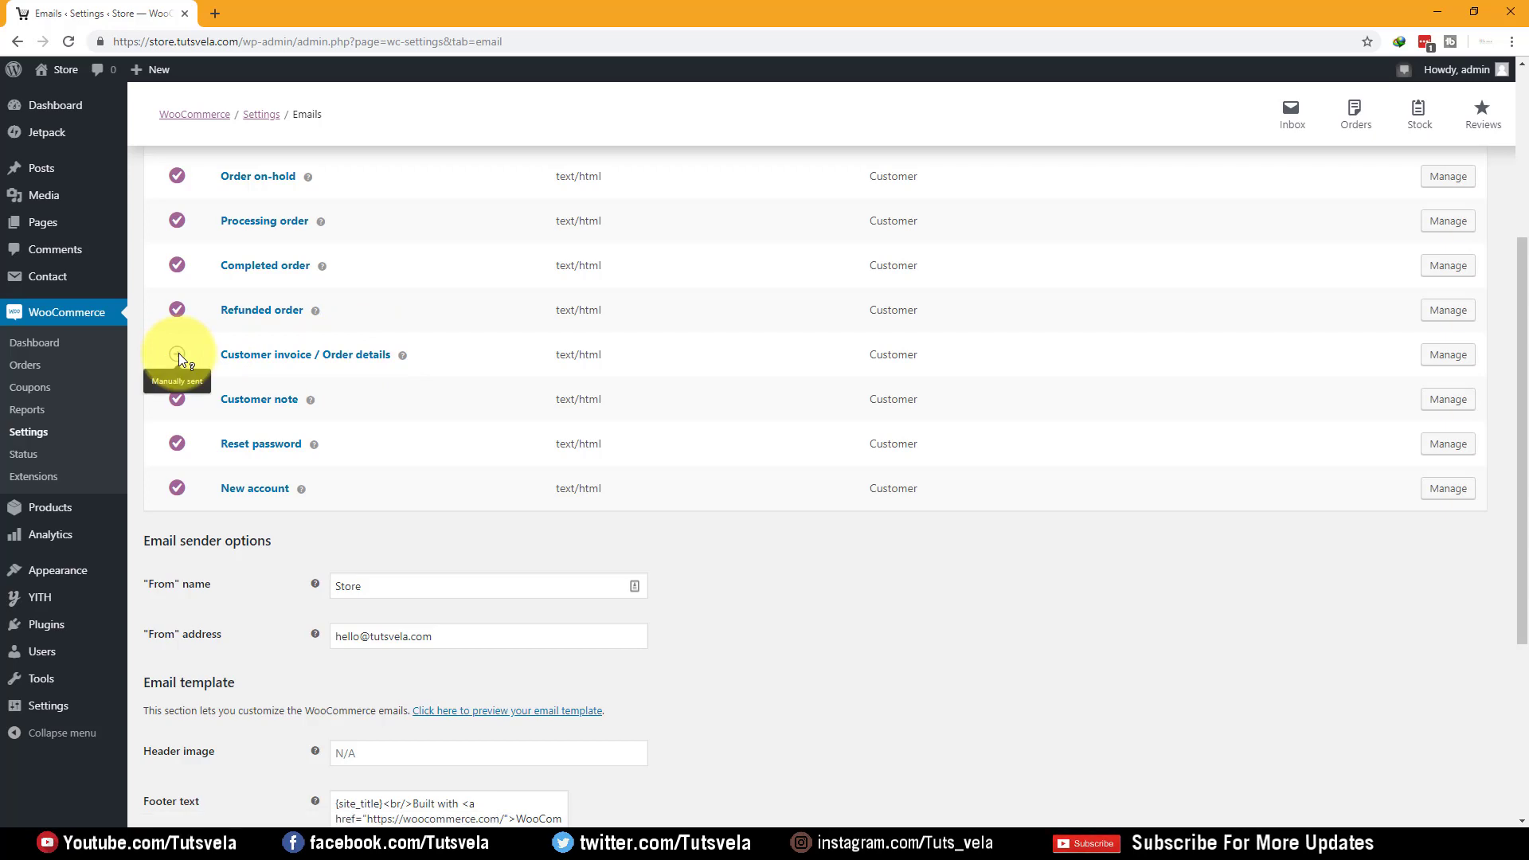
click(1456, 365)
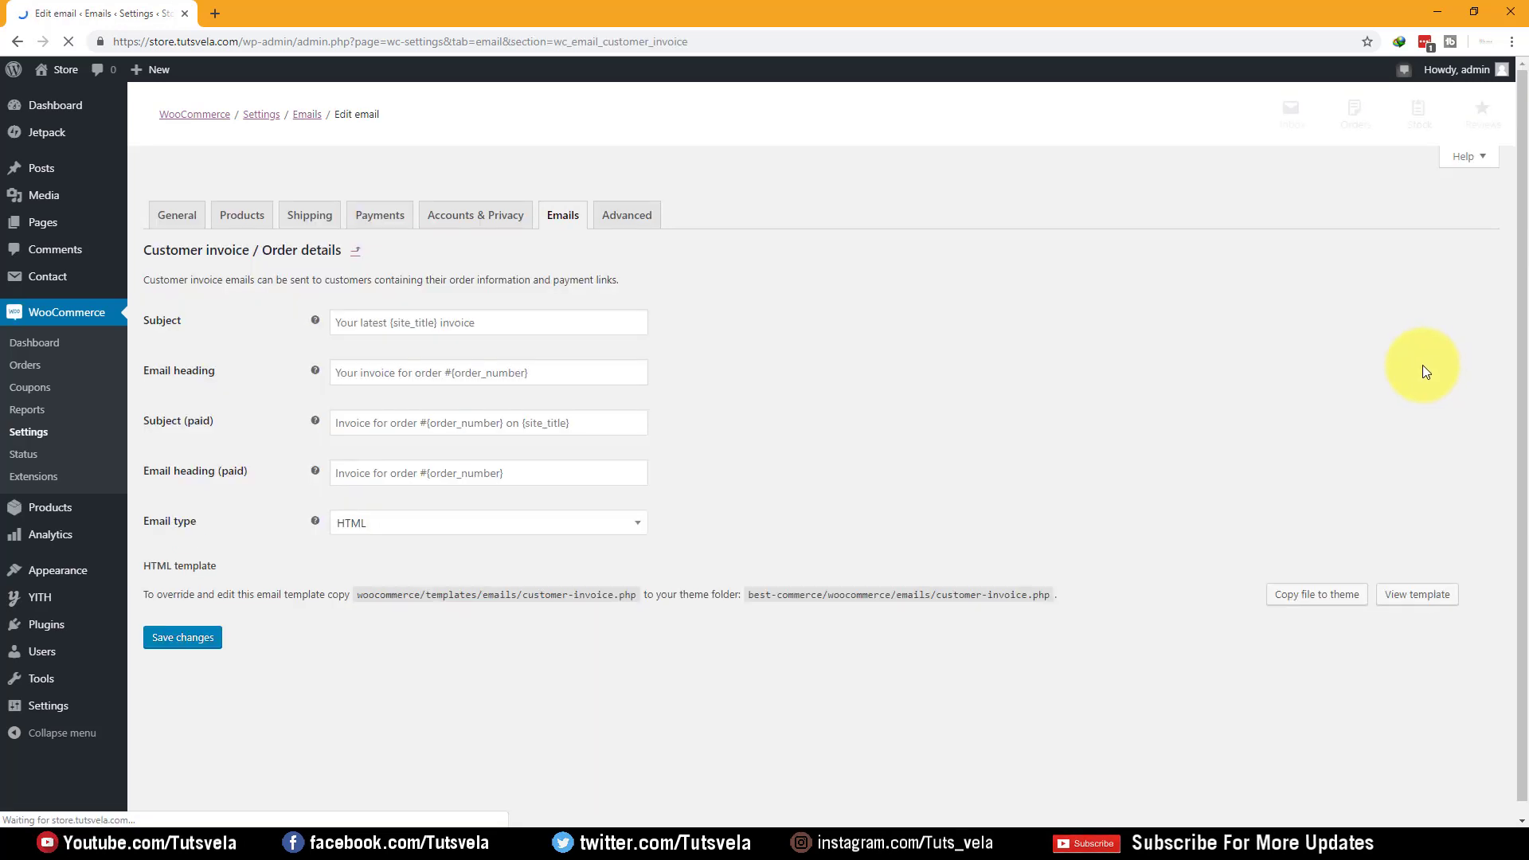
Leave the invoice Subject and Email heading untouched and return to the Emails list
click(402, 319)
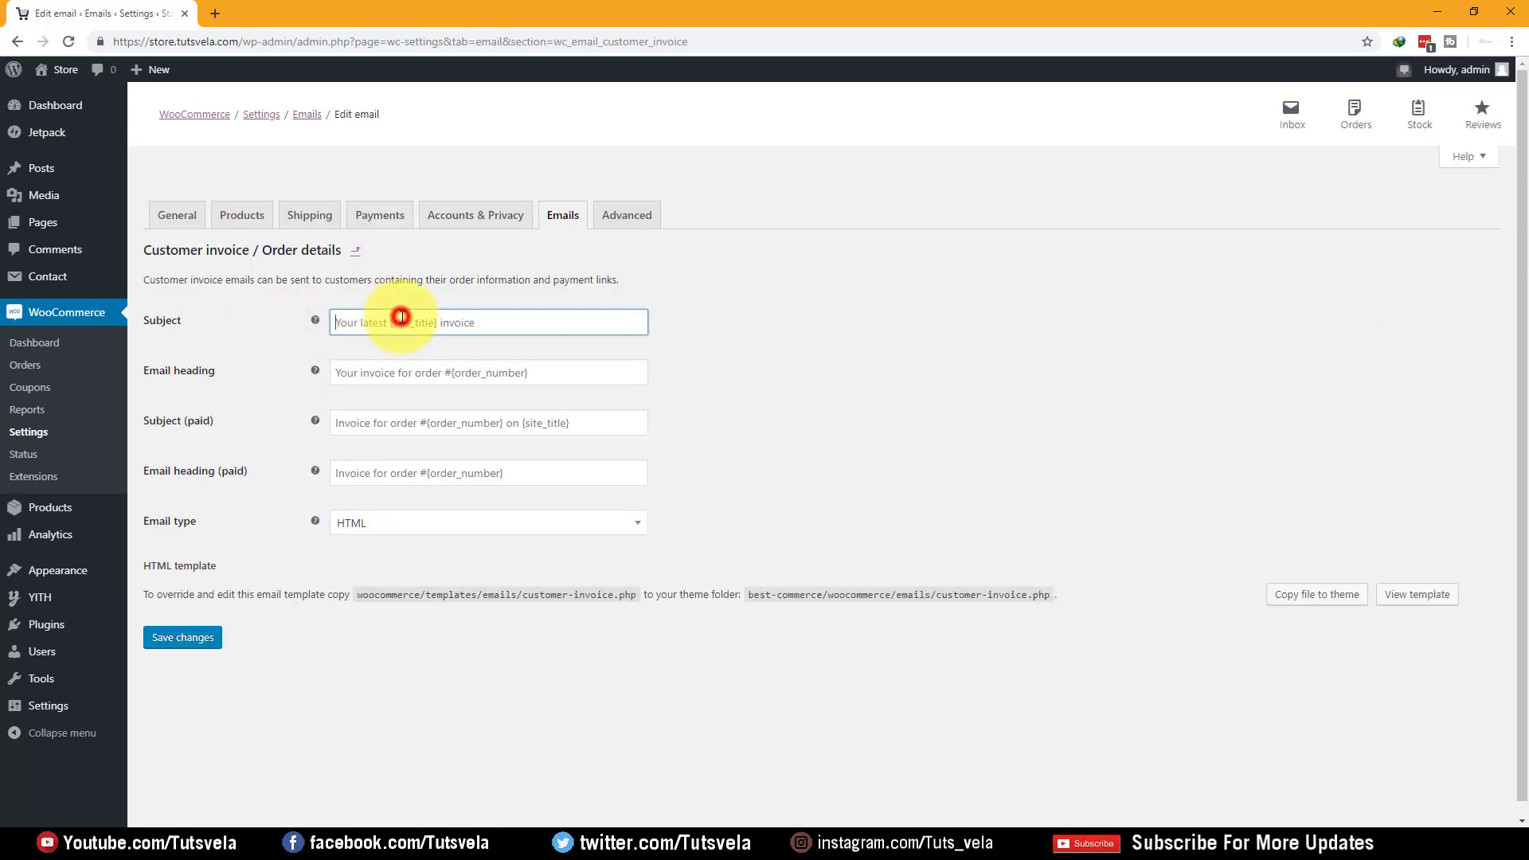
click(396, 368)
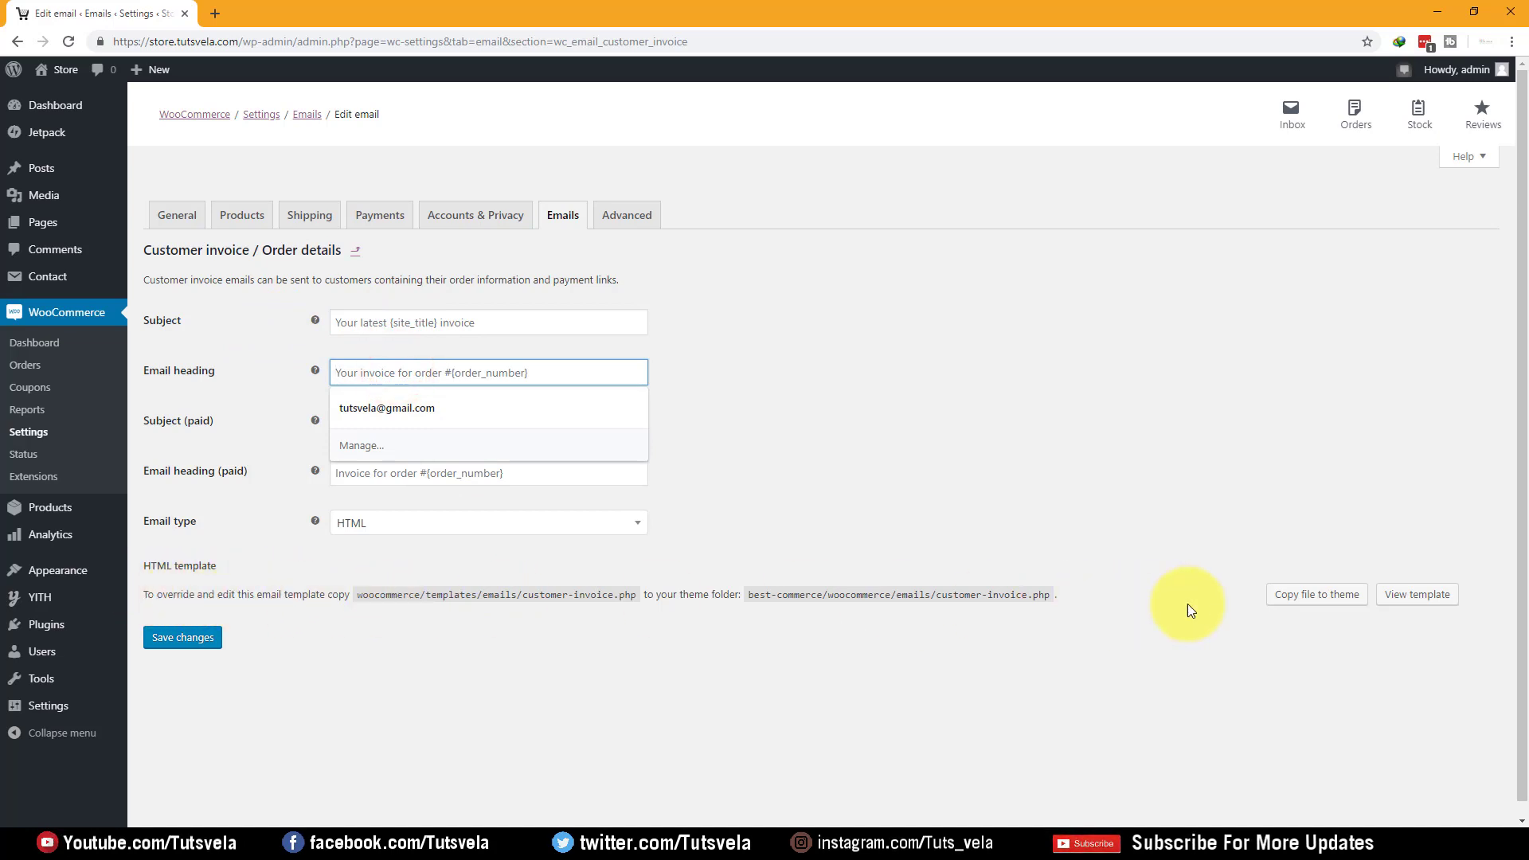
click(17, 41)
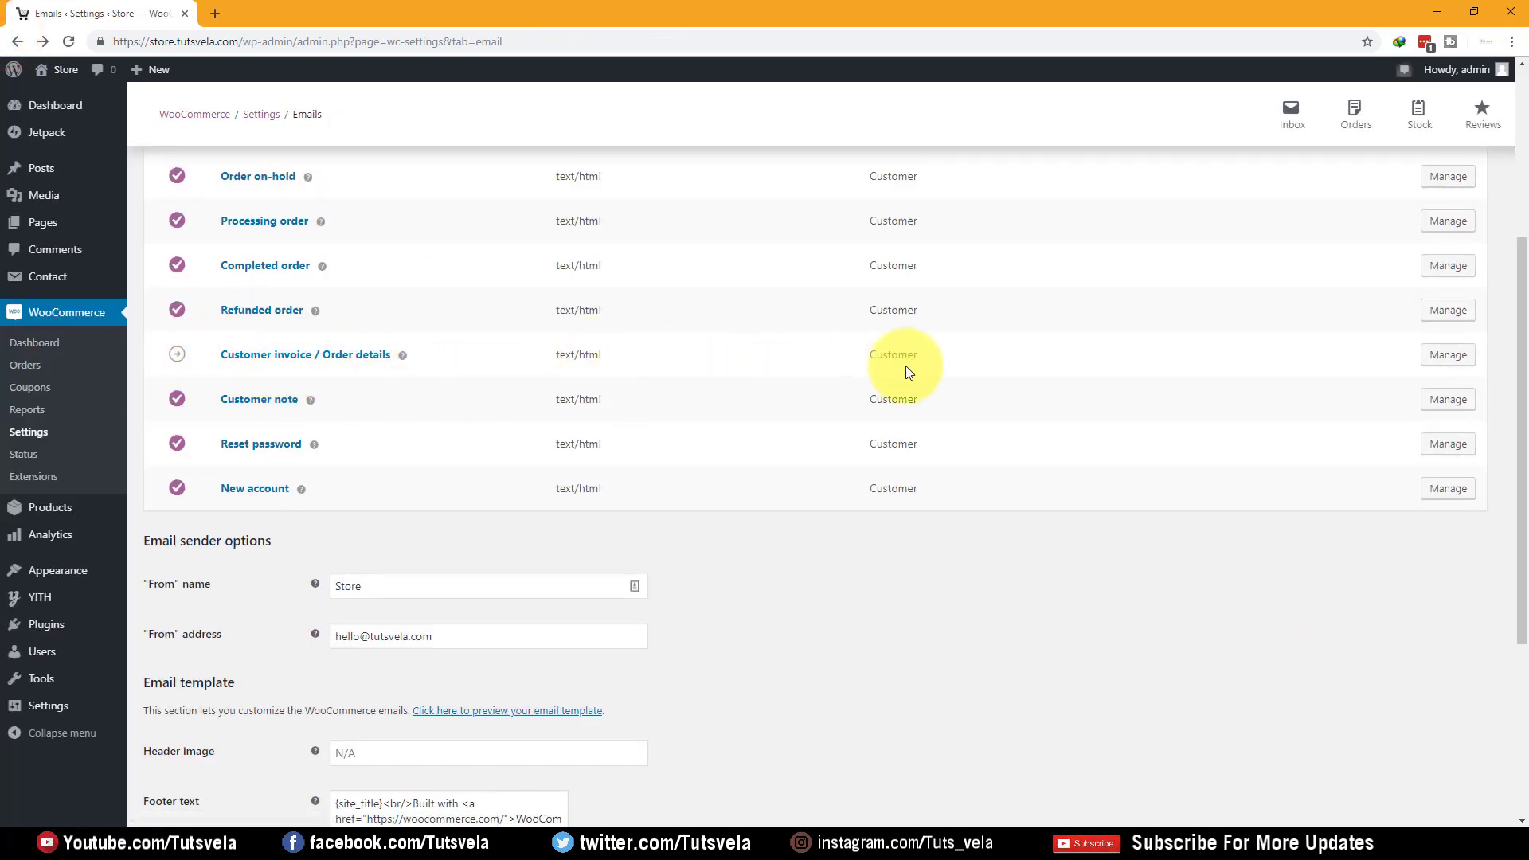
Enter a no-reply store address as the email From address, keeping From name as Store Name
scroll(738, 351, up, 4)
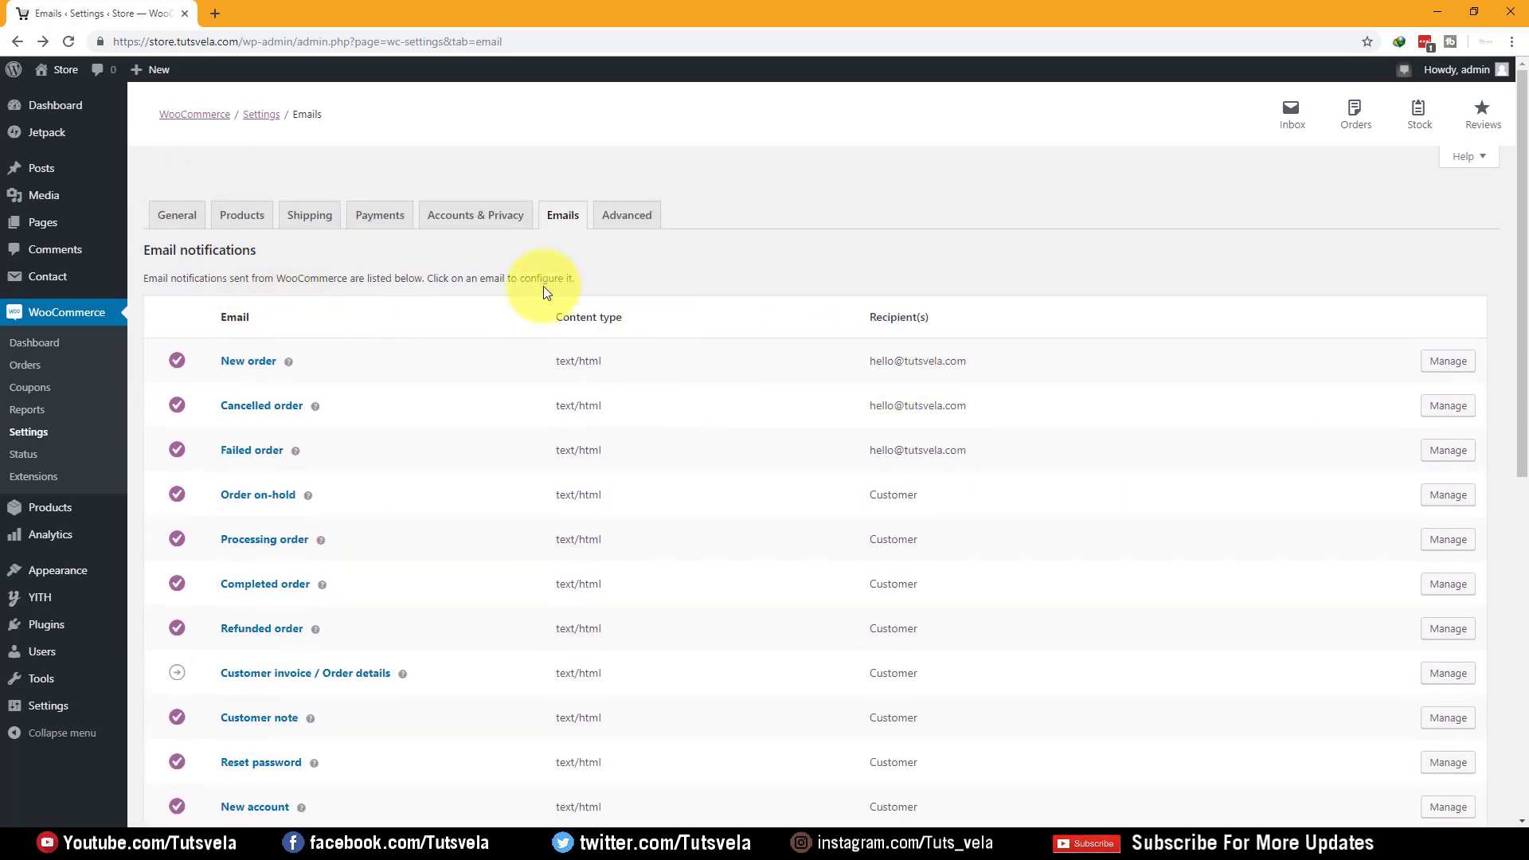
scroll(977, 330, down, 5)
scroll(962, 309, up, 4)
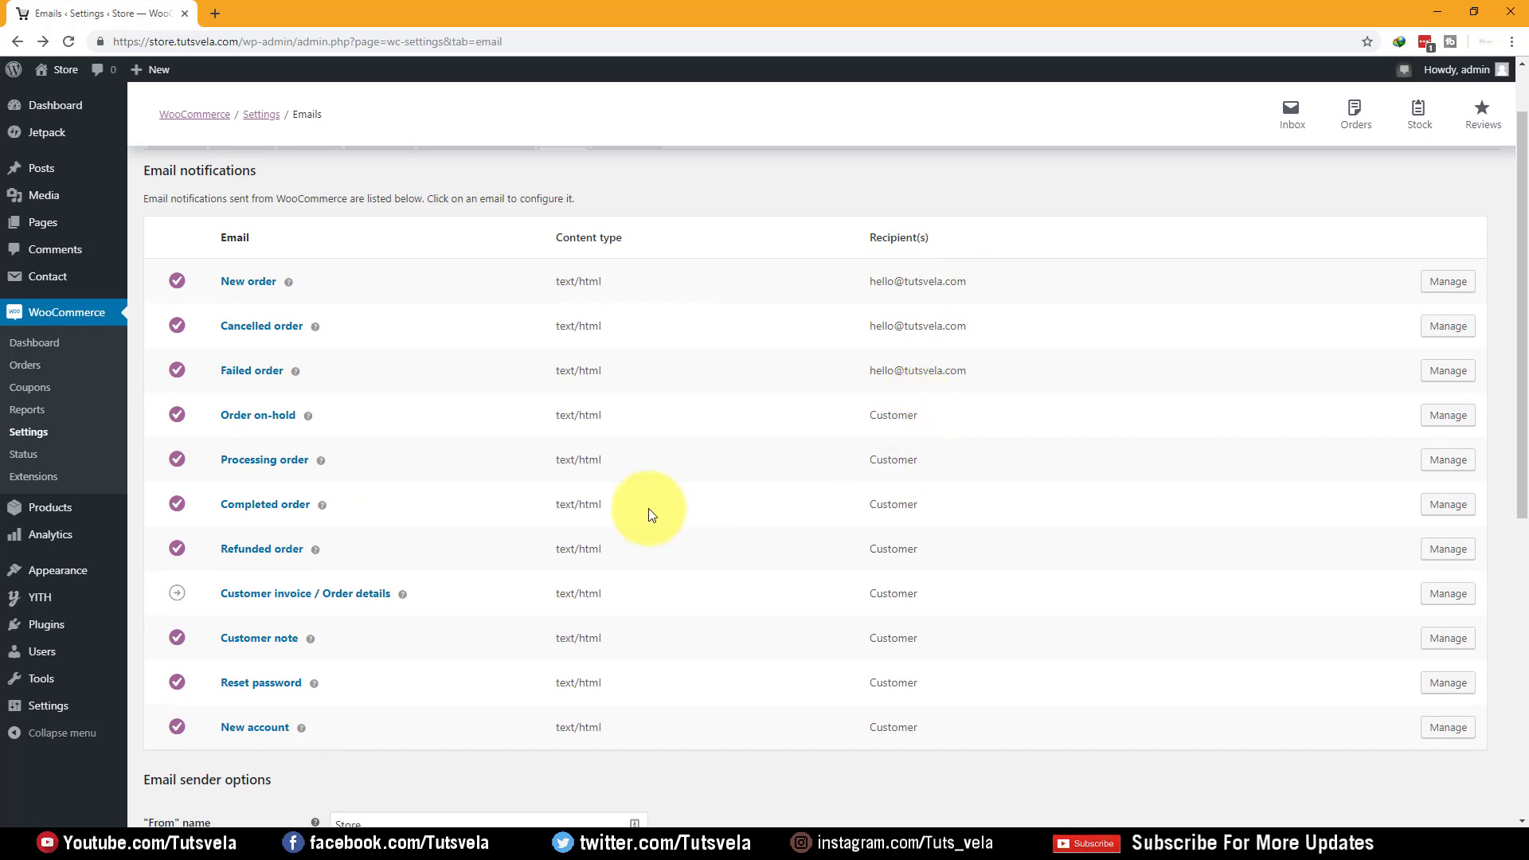
scroll(634, 420, down, 1)
scroll(632, 420, down, 4)
drag(275, 464, 137, 455)
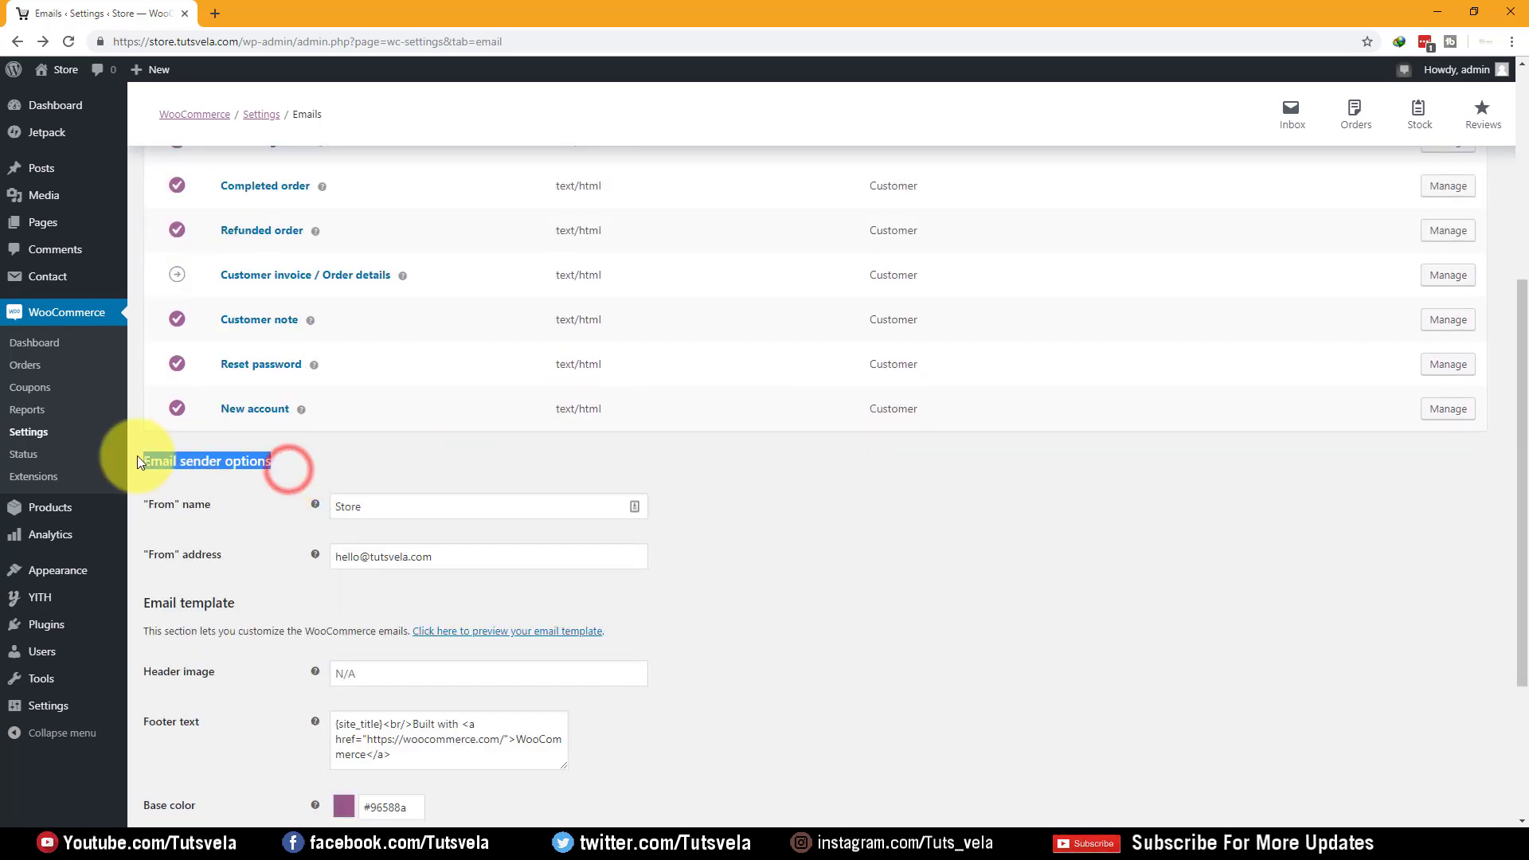
click(462, 440)
scroll(318, 484, down, 2)
drag(229, 344, 148, 351)
click(453, 349)
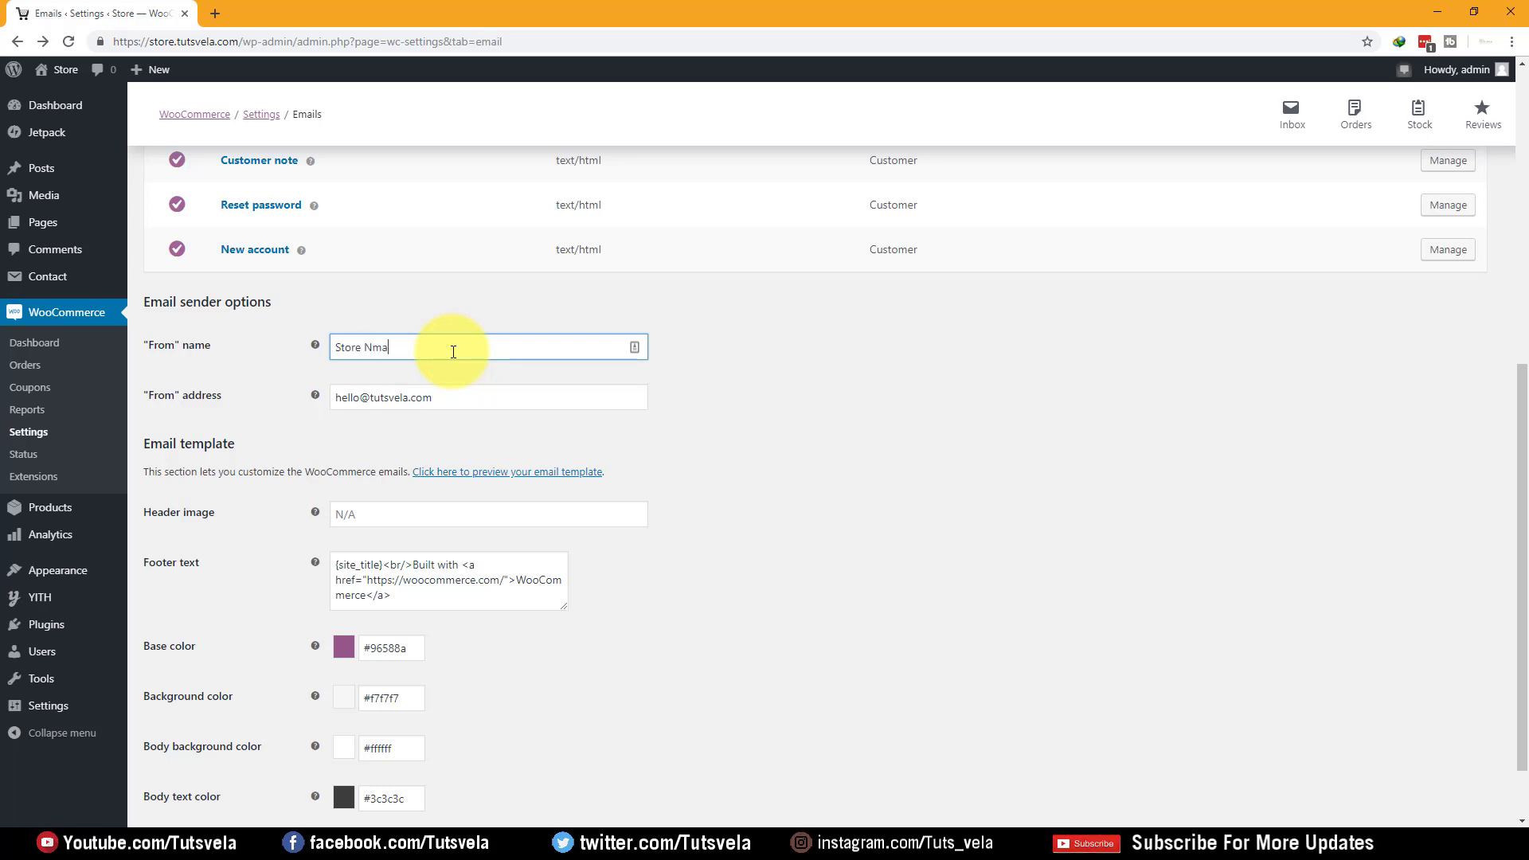
key(Tab)
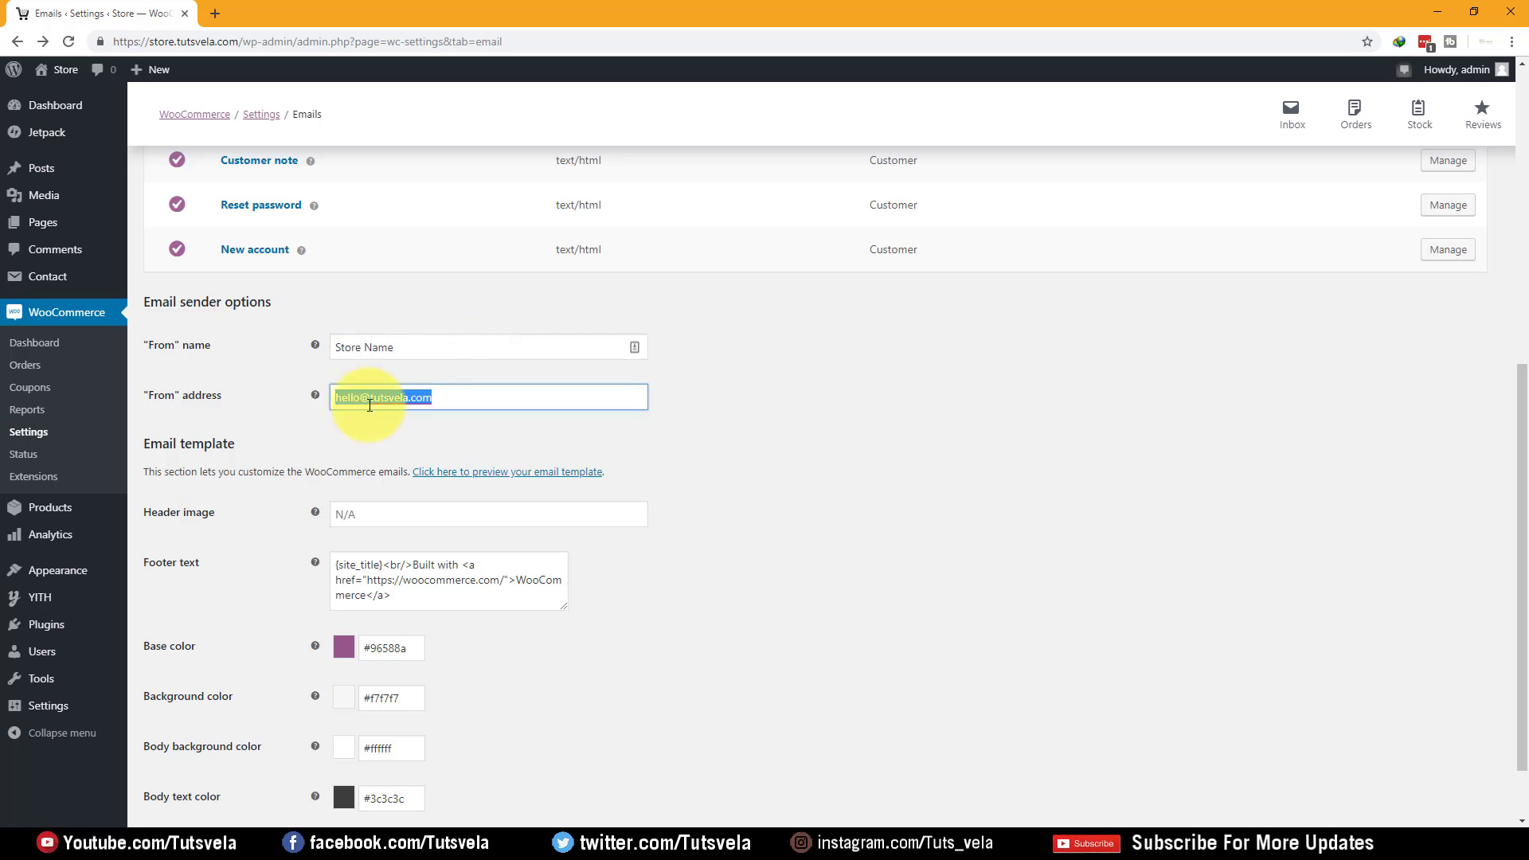
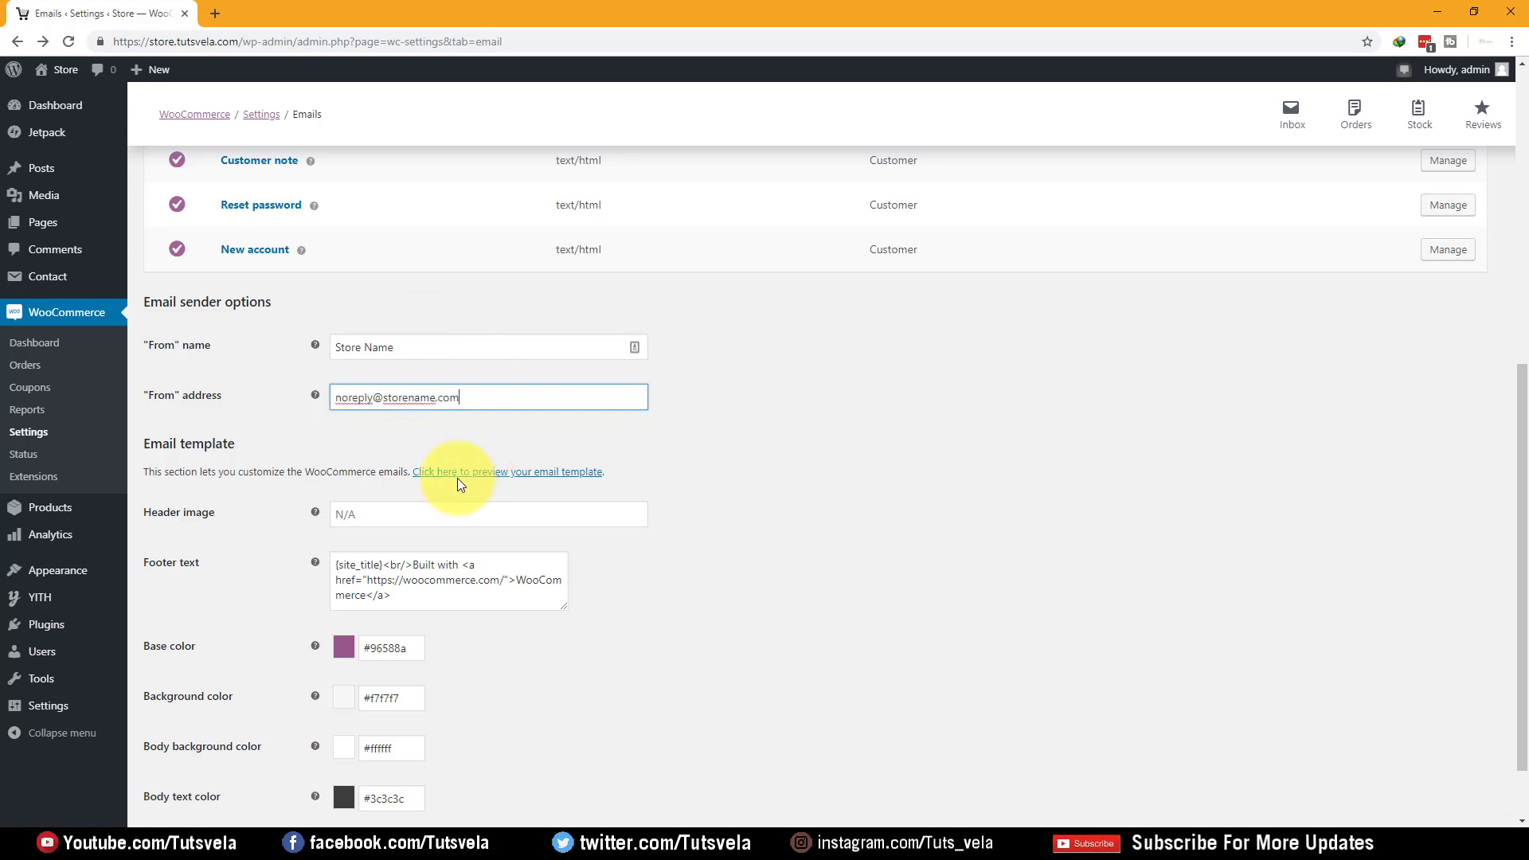
click(415, 512)
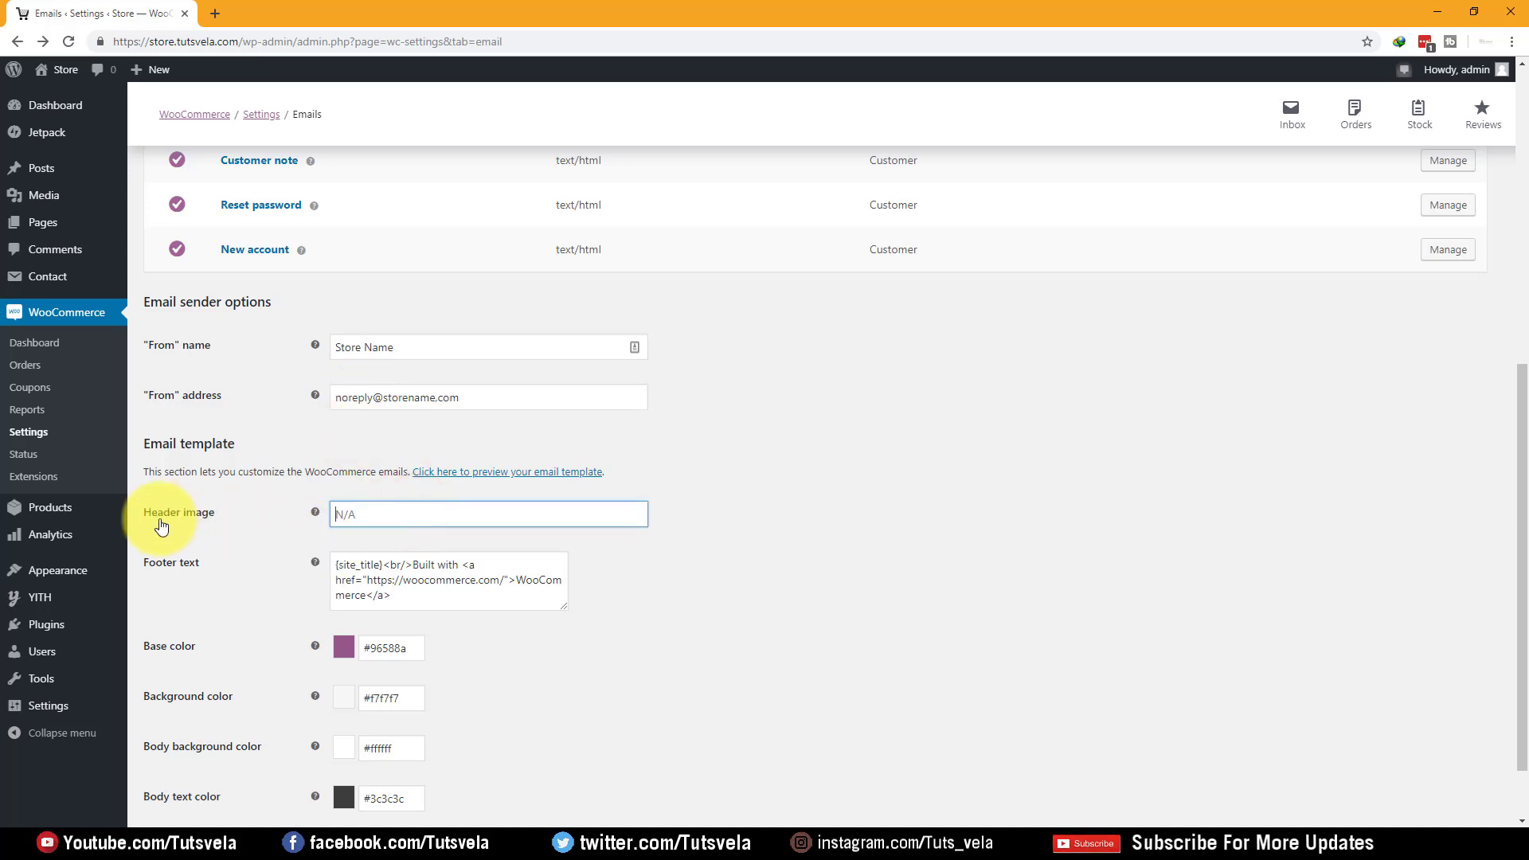
click(418, 512)
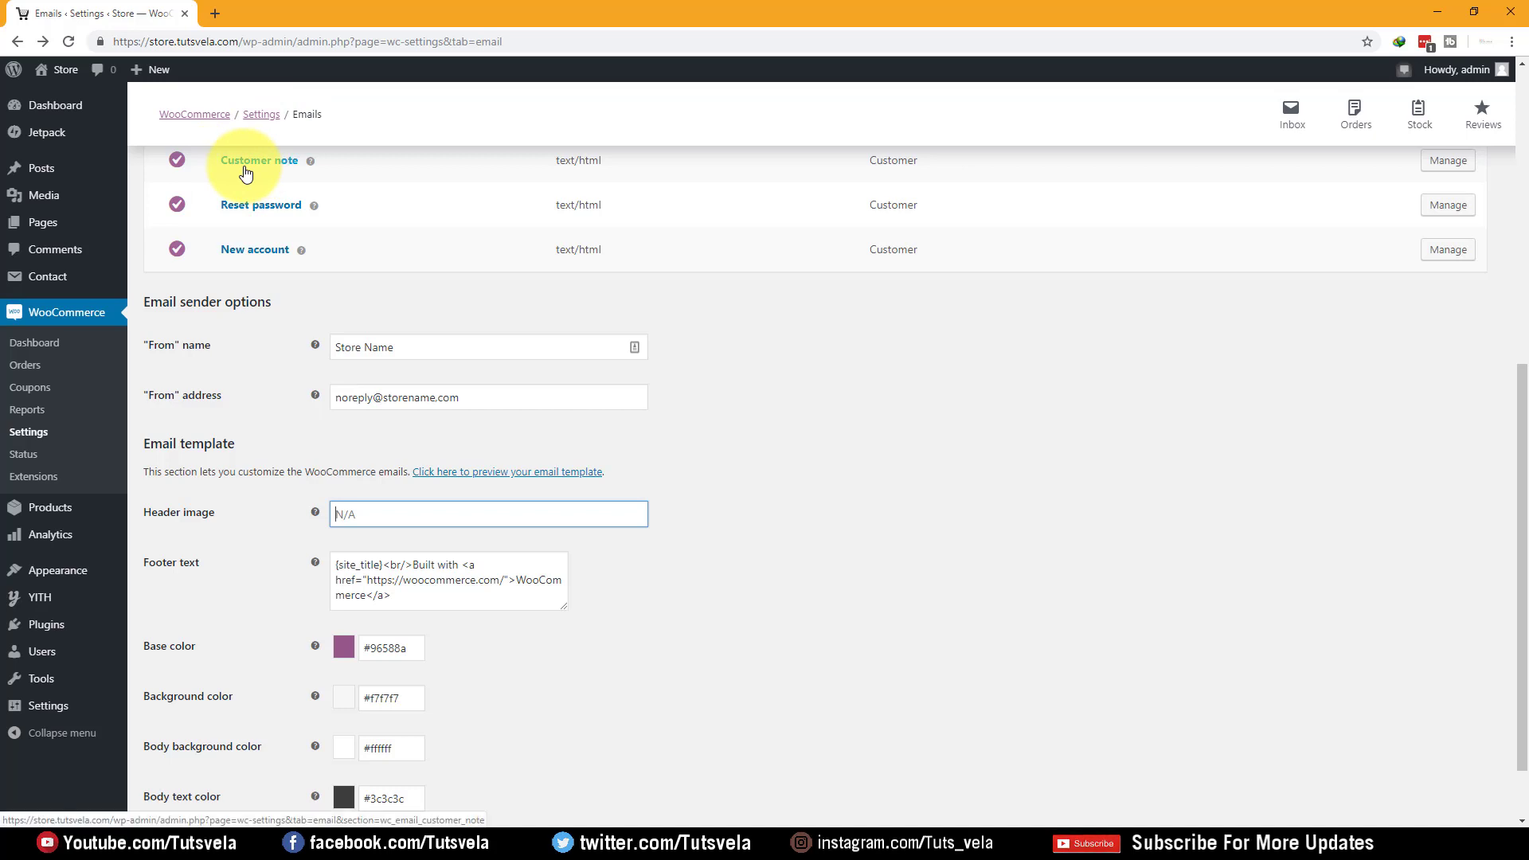
right_click(472, 476)
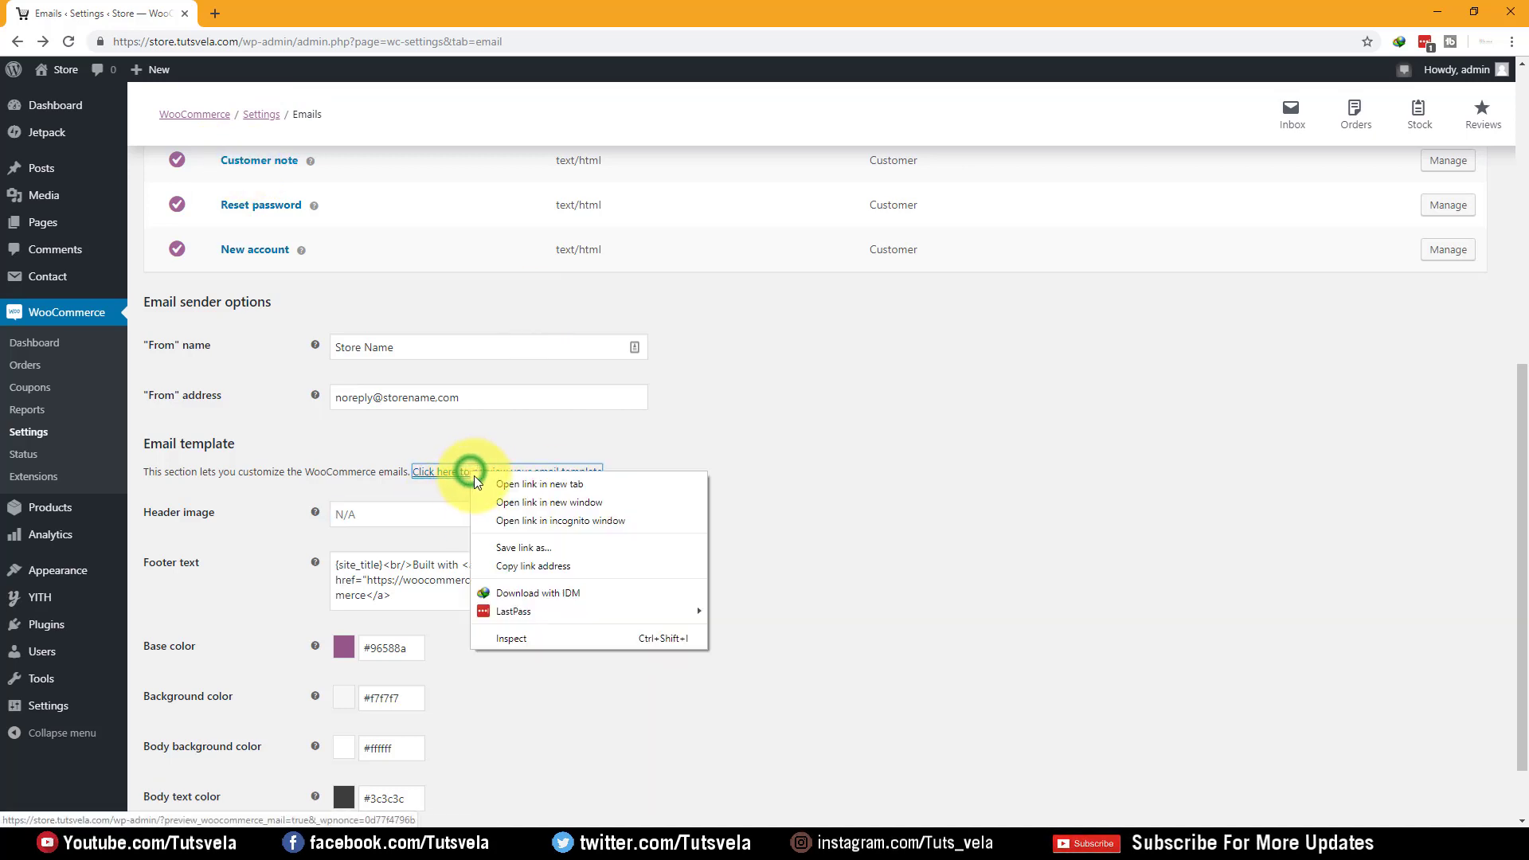
click(895, 461)
click(535, 478)
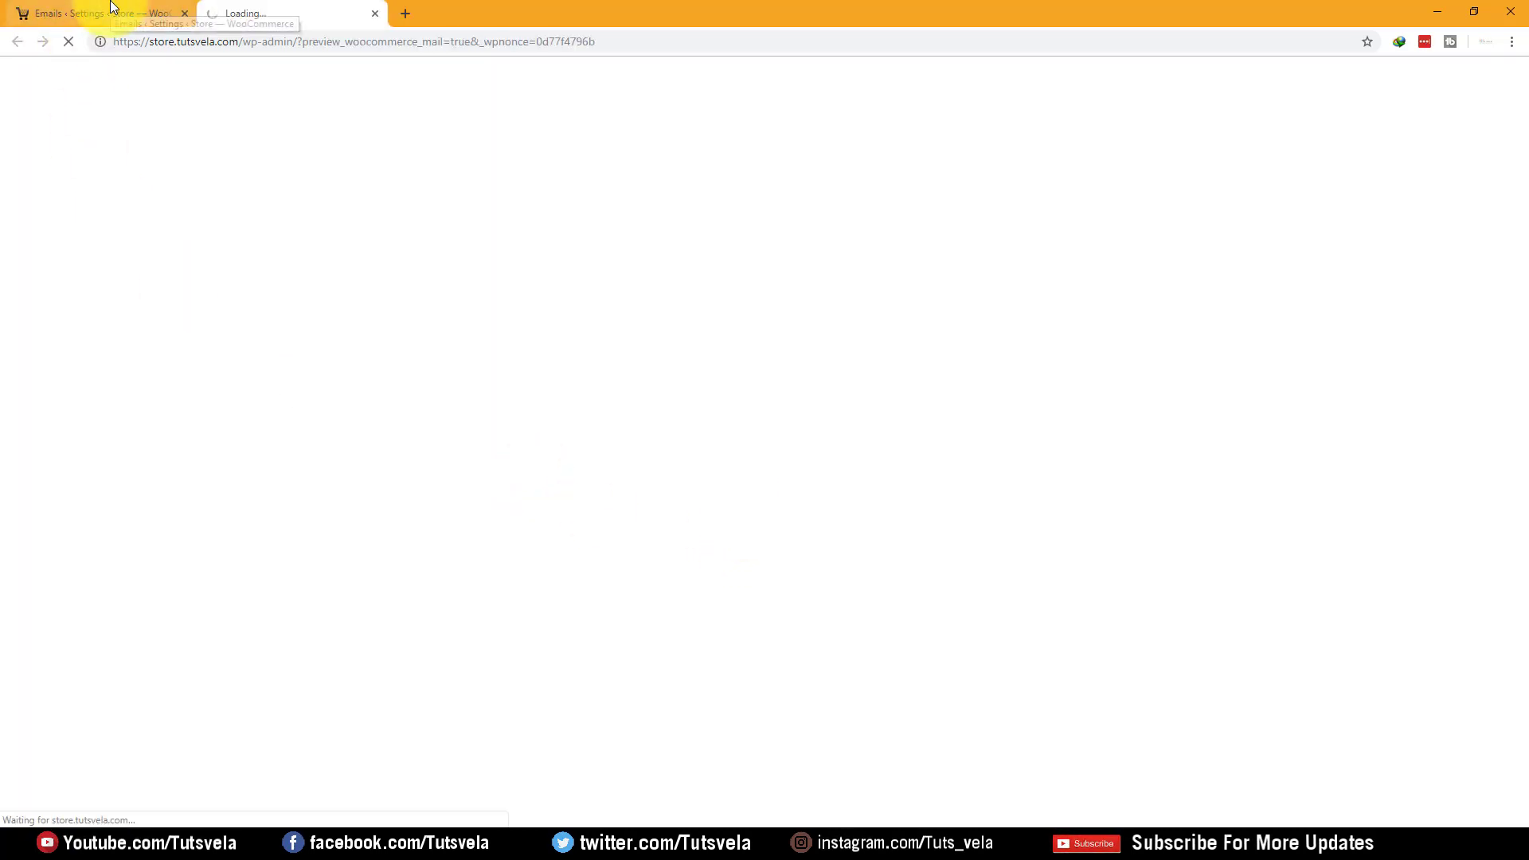
drag(555, 160, 667, 173)
drag(758, 177, 537, 176)
click(598, 239)
drag(555, 254, 1014, 625)
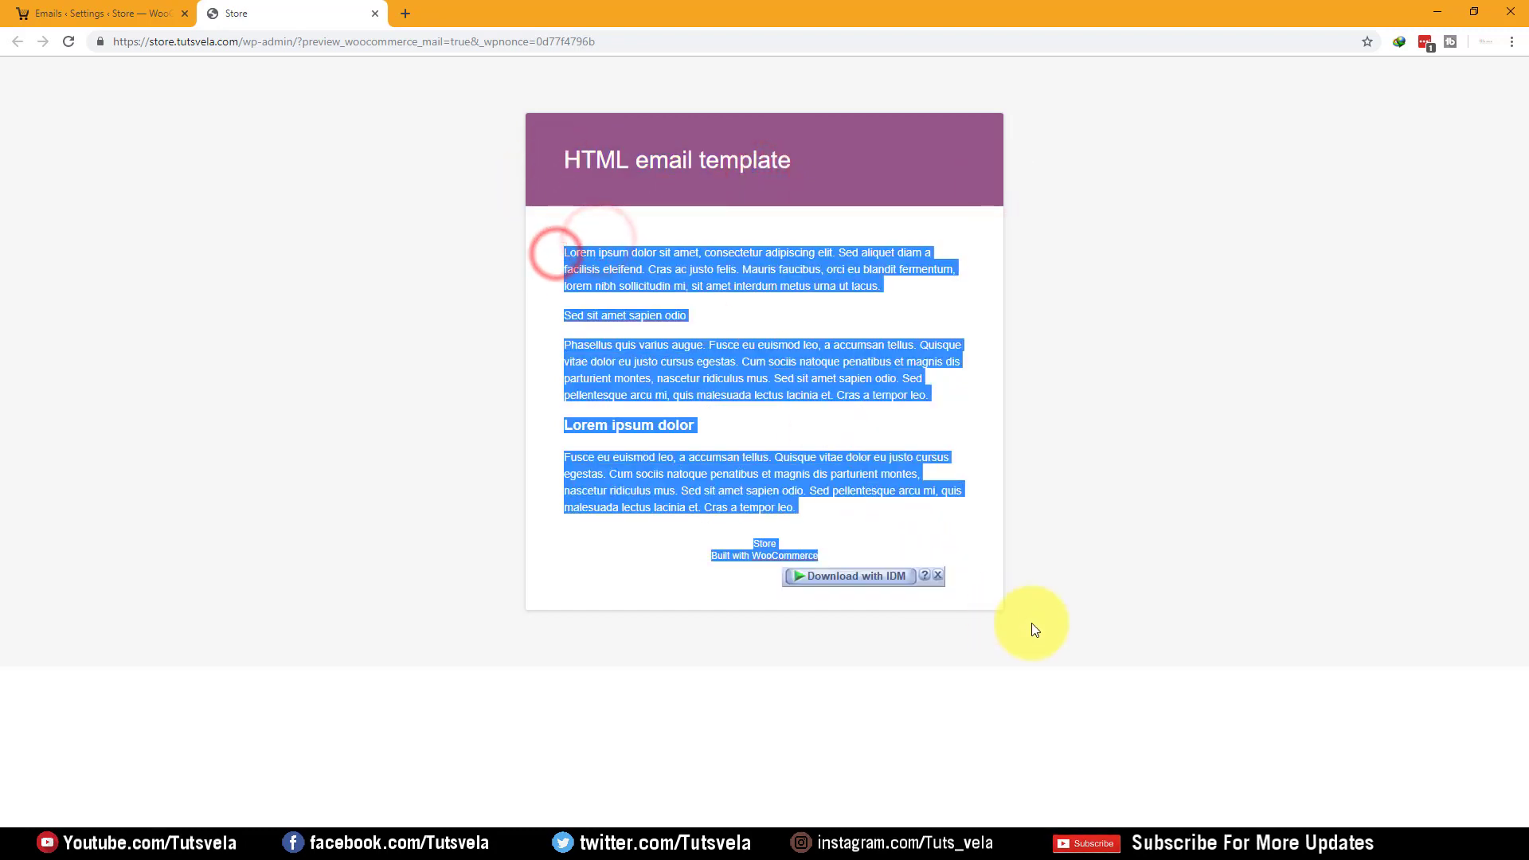
click(1030, 621)
click(375, 14)
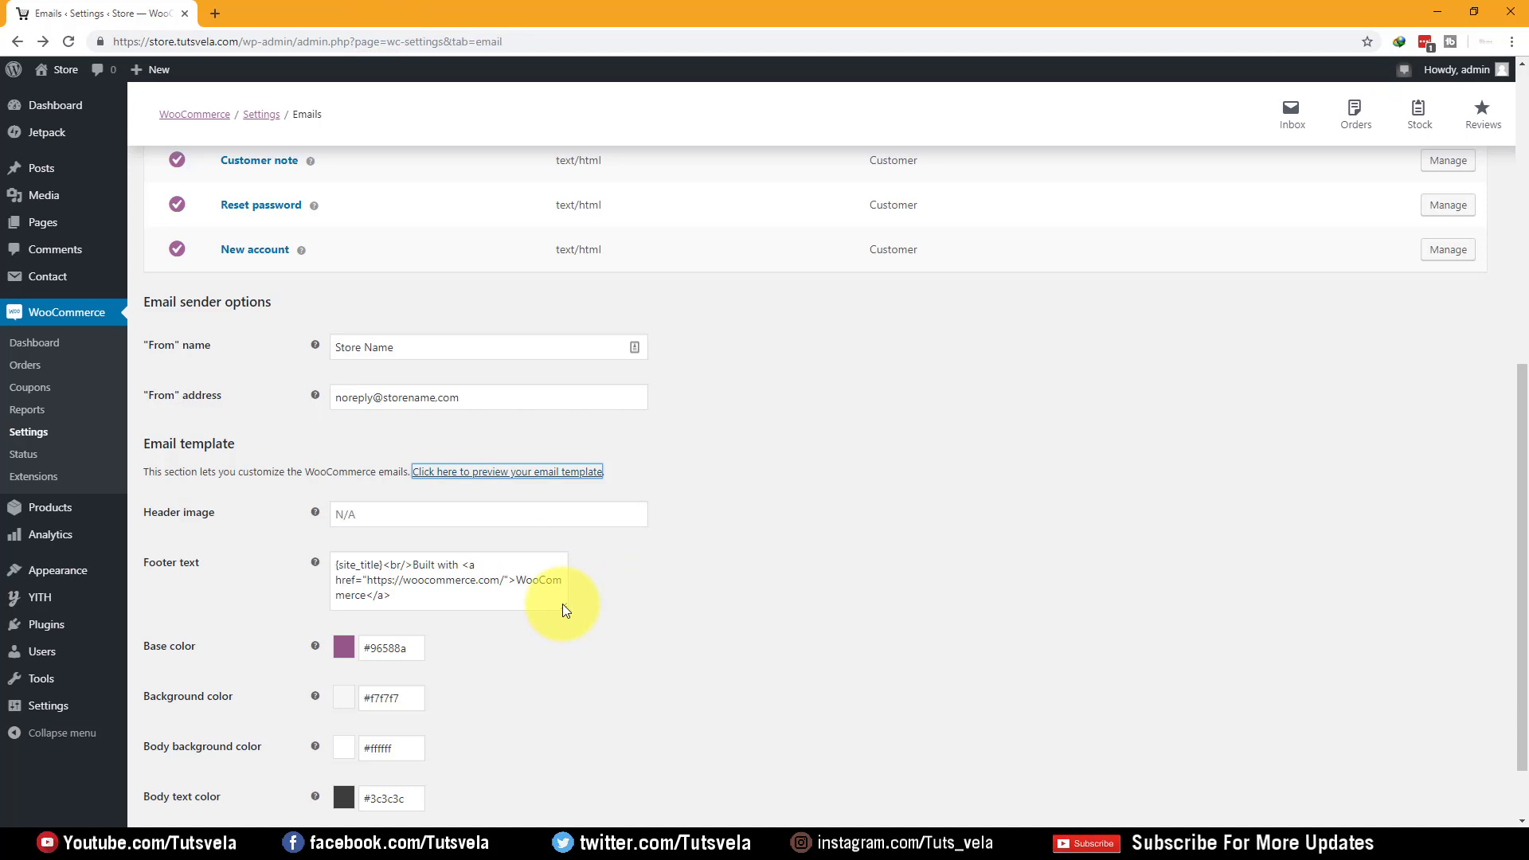
drag(566, 608, 717, 828)
Delete all of the email Footer text
click(452, 652)
key(ctrl+a)
key(BackSpace)
scroll(478, 478, down, 3)
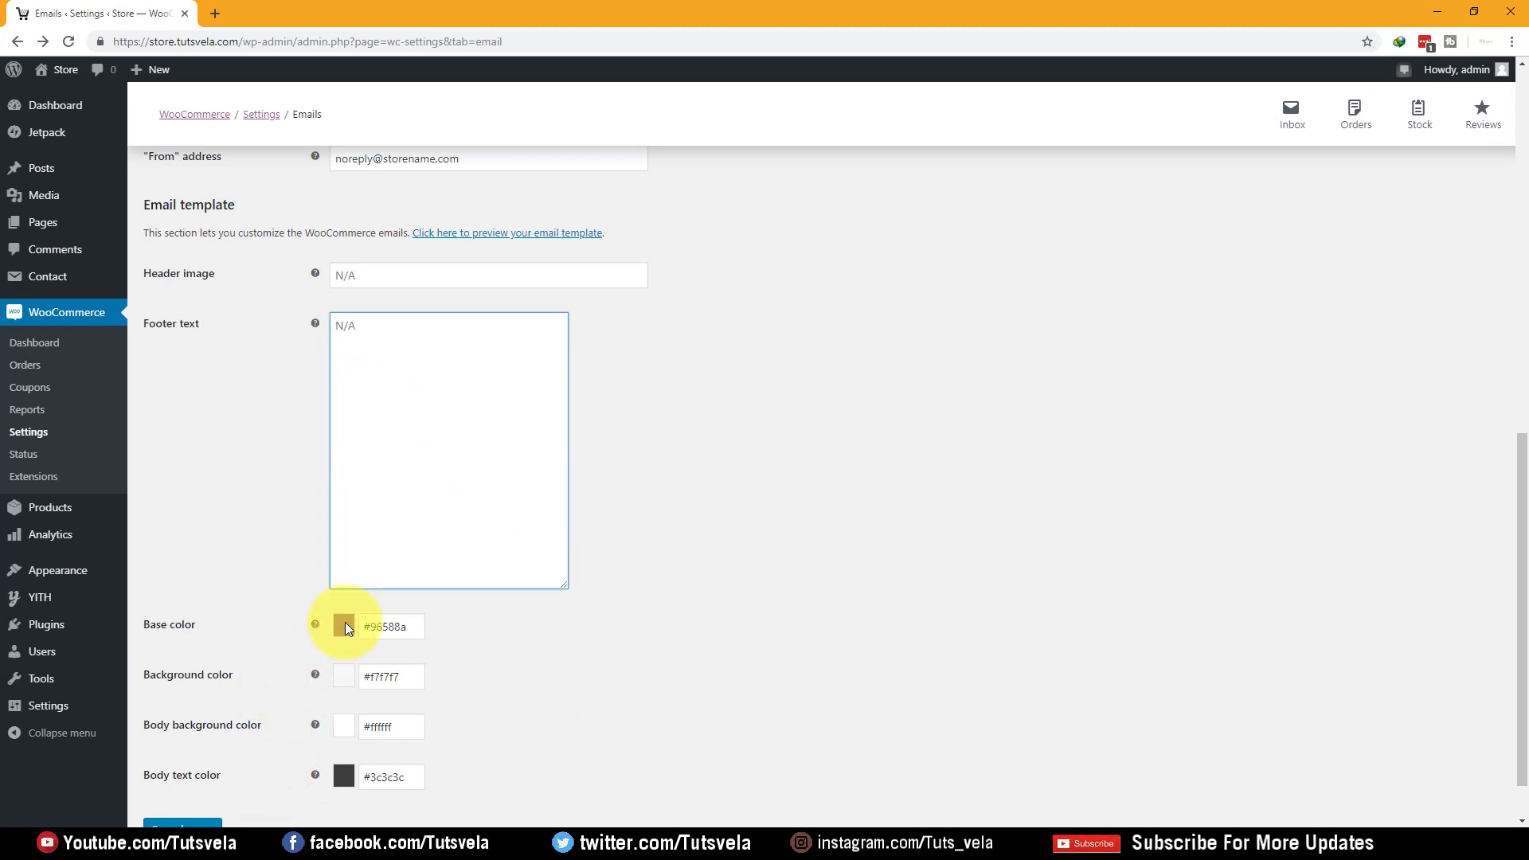
scroll(321, 639, down, 1)
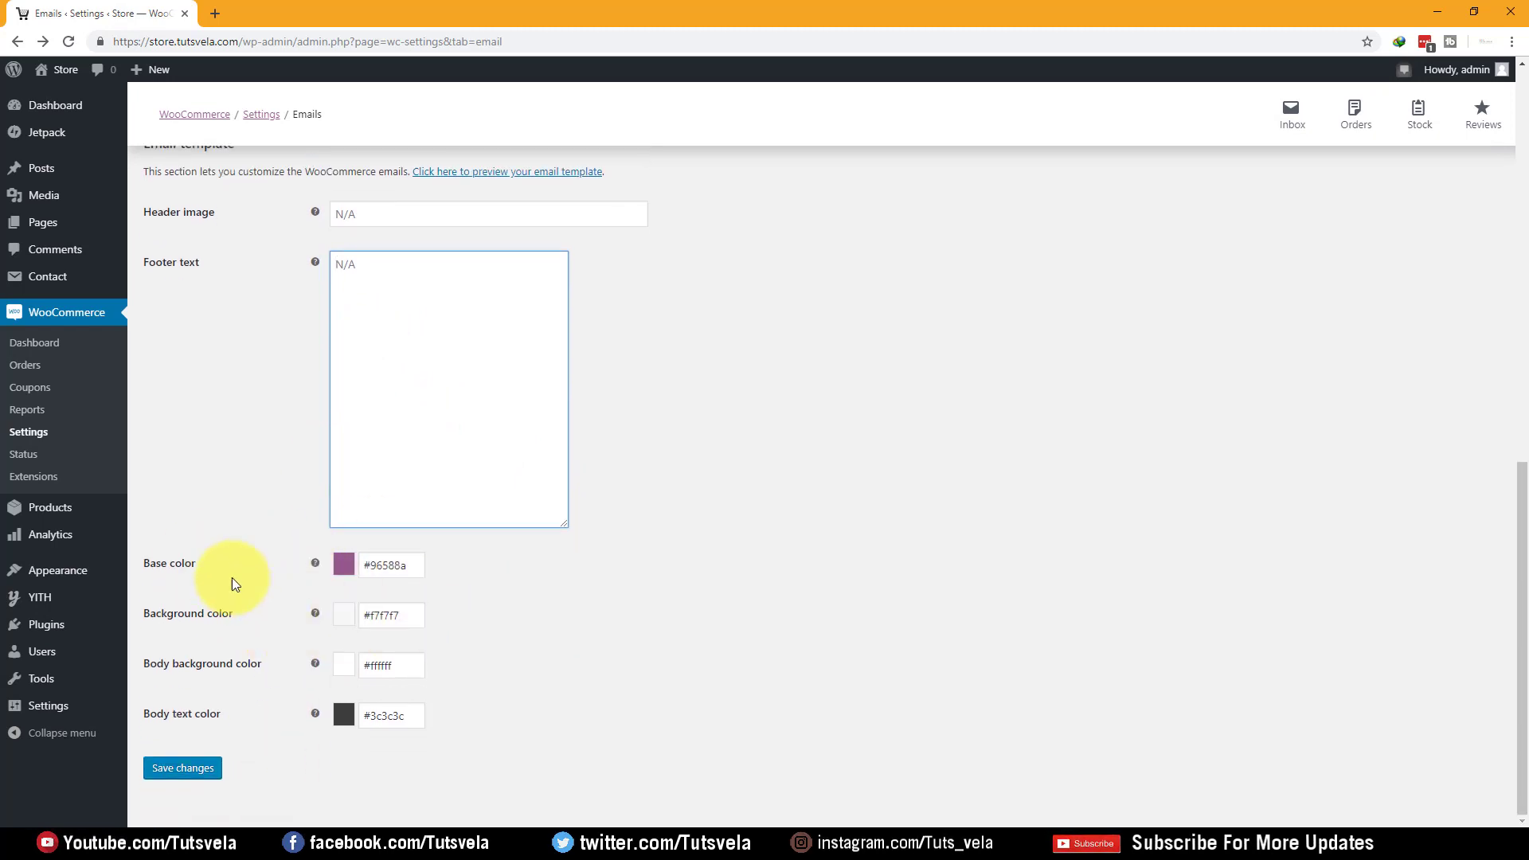
scroll(376, 762, up, 5)
click(362, 611)
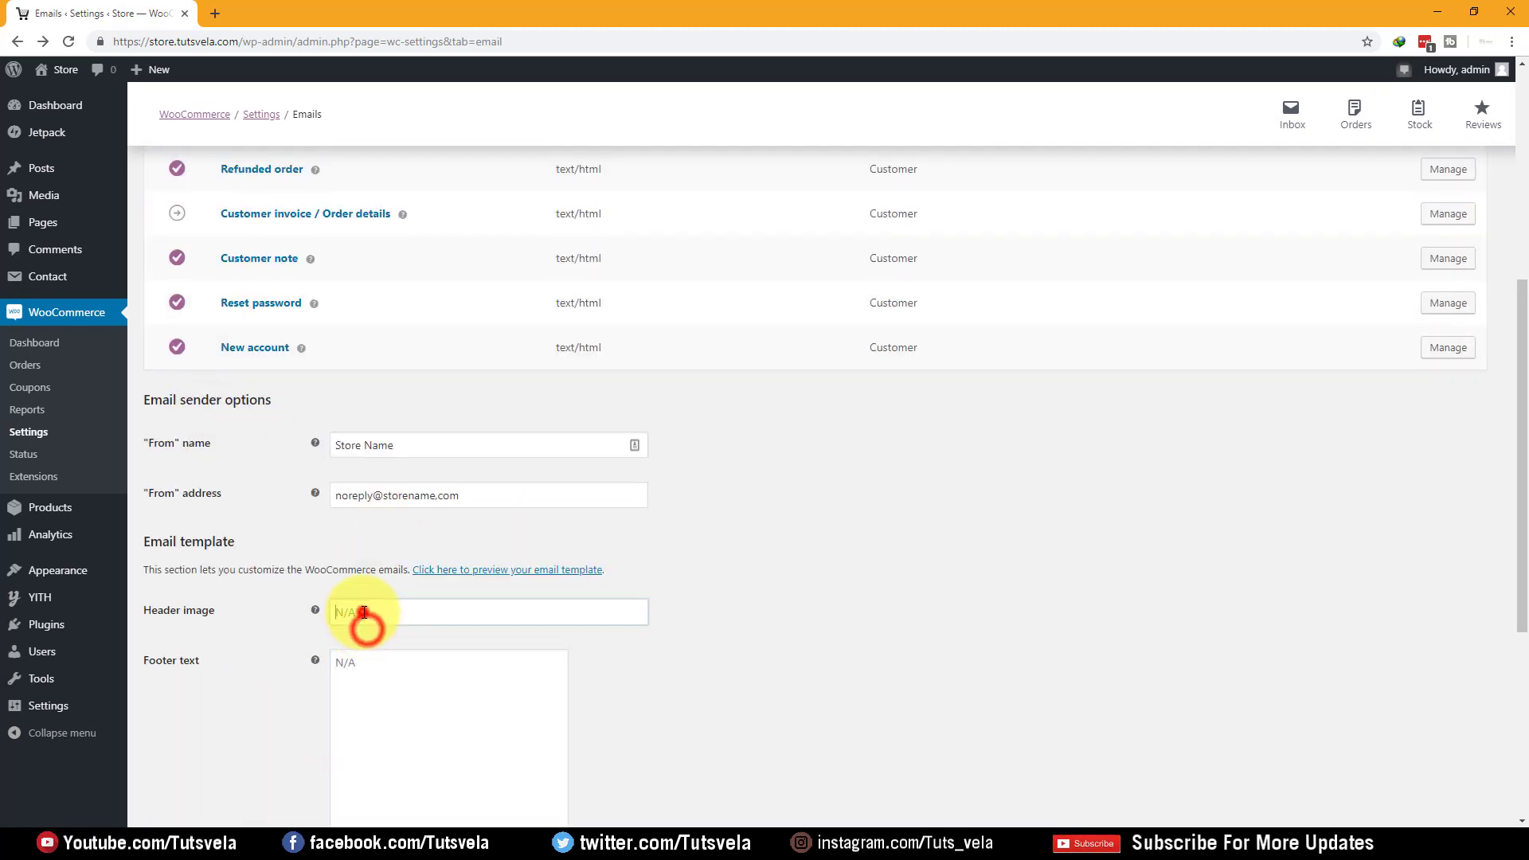
Open the tutsvela.com website in a new browser tab
mouse_move(59, 70)
ctrl+click(70, 97)
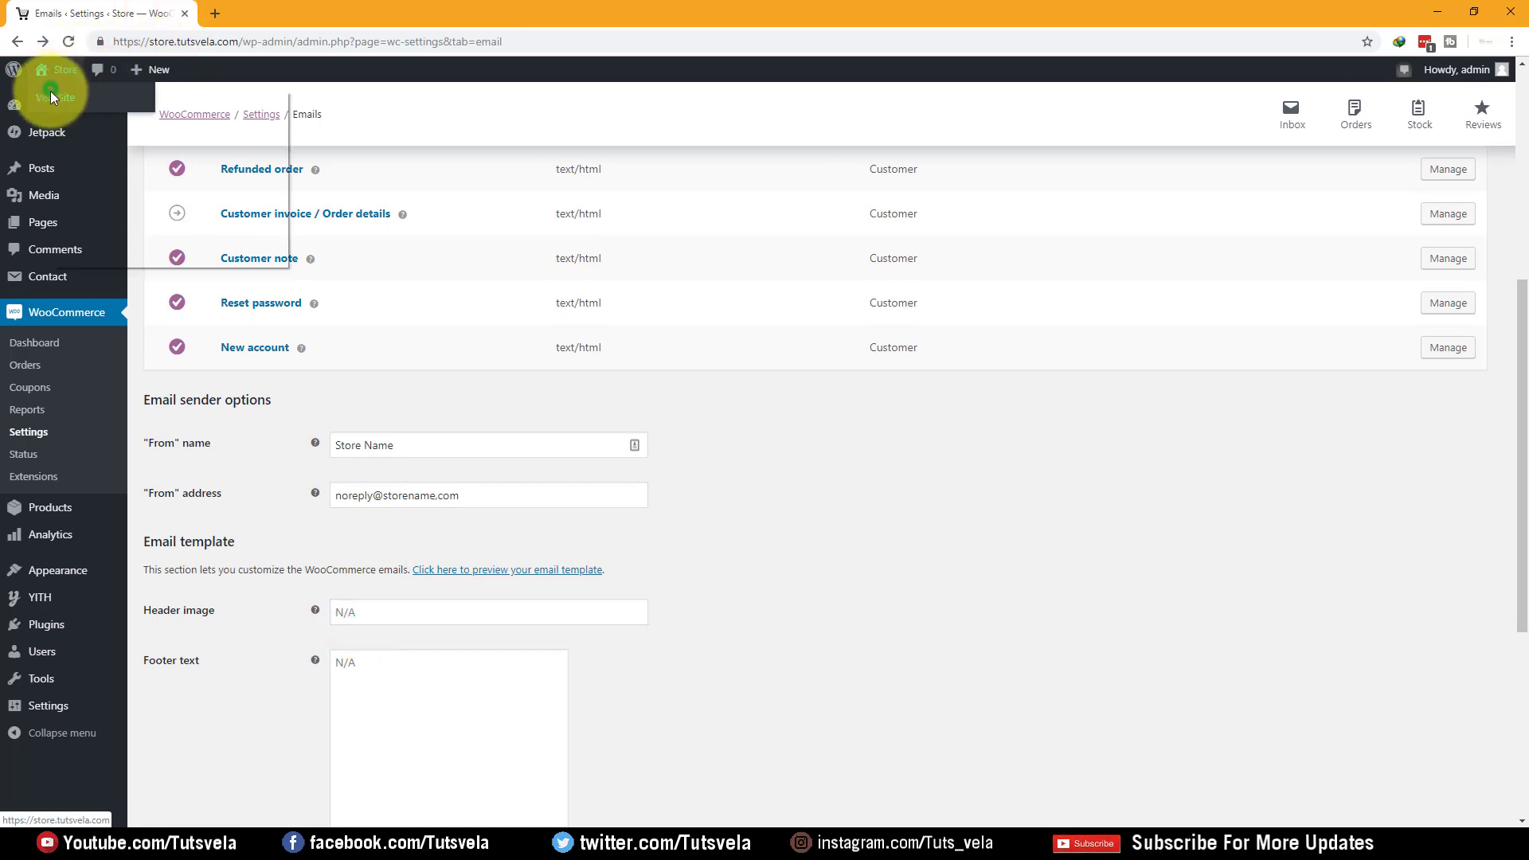
click(236, 13)
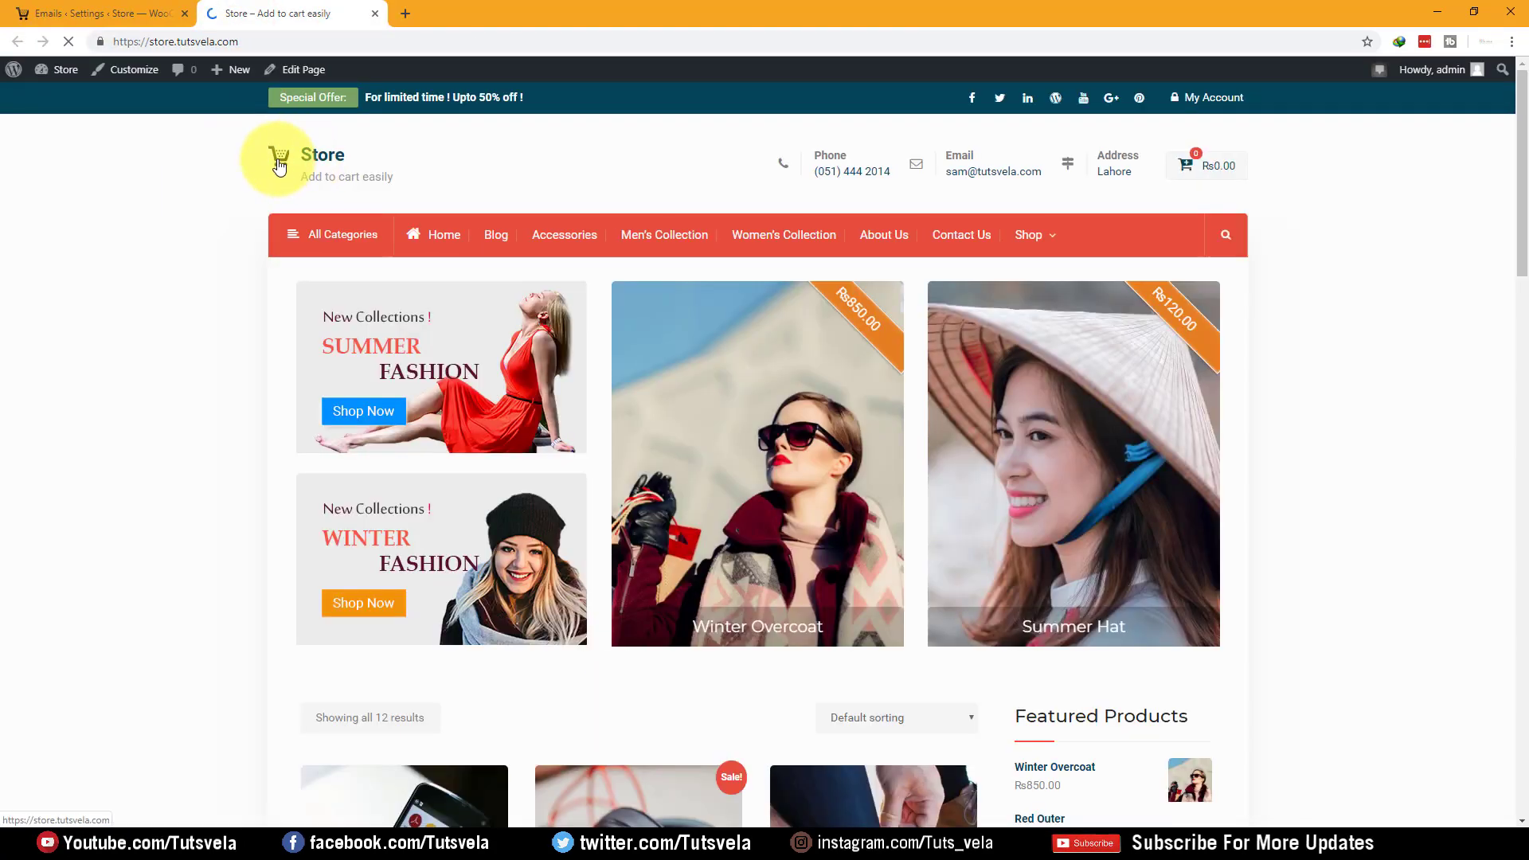
right_click(278, 156)
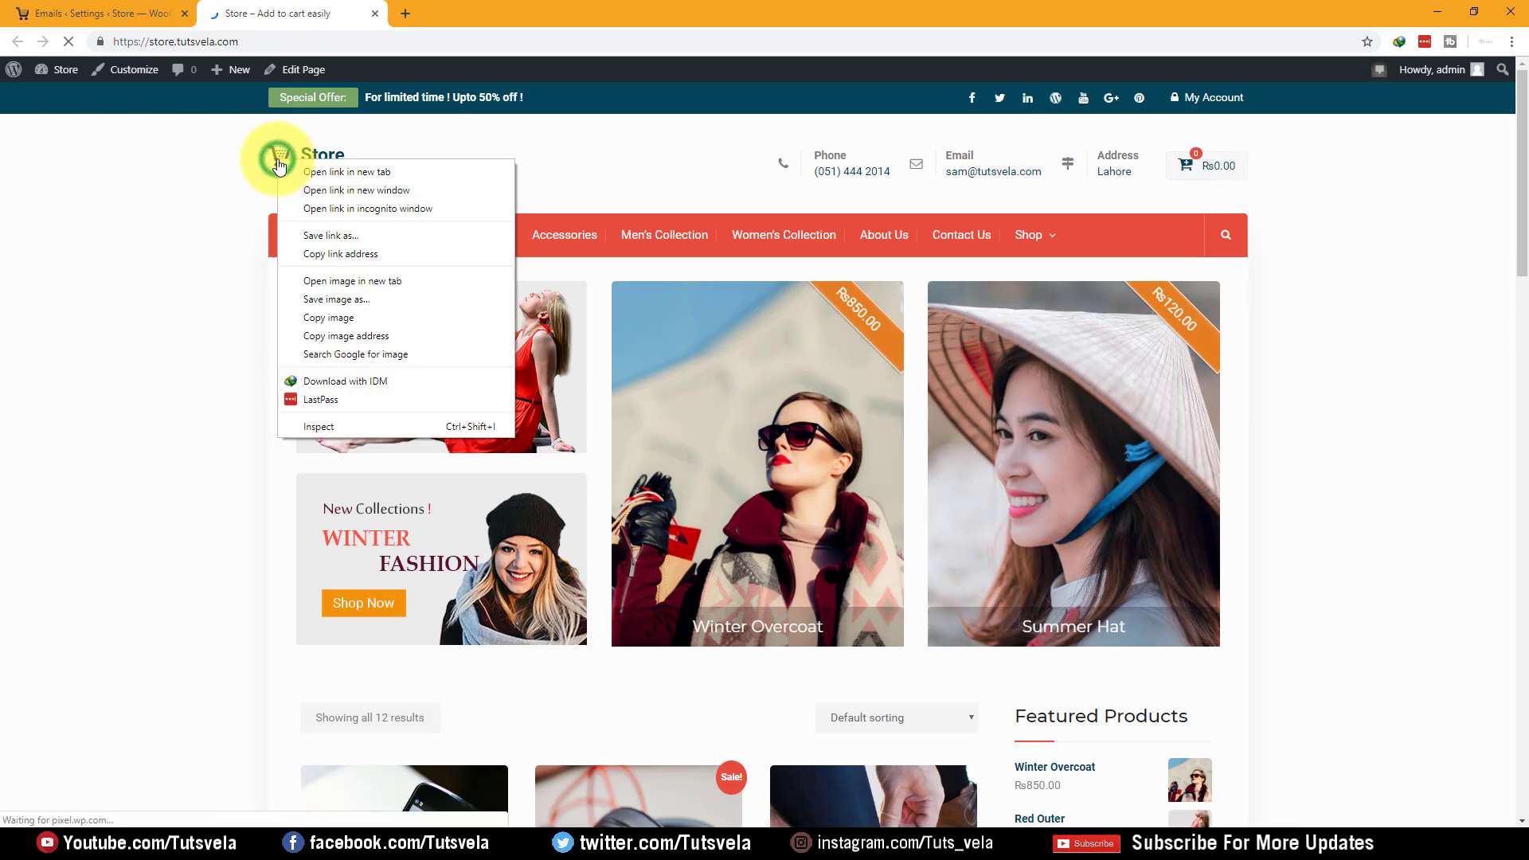
click(406, 17)
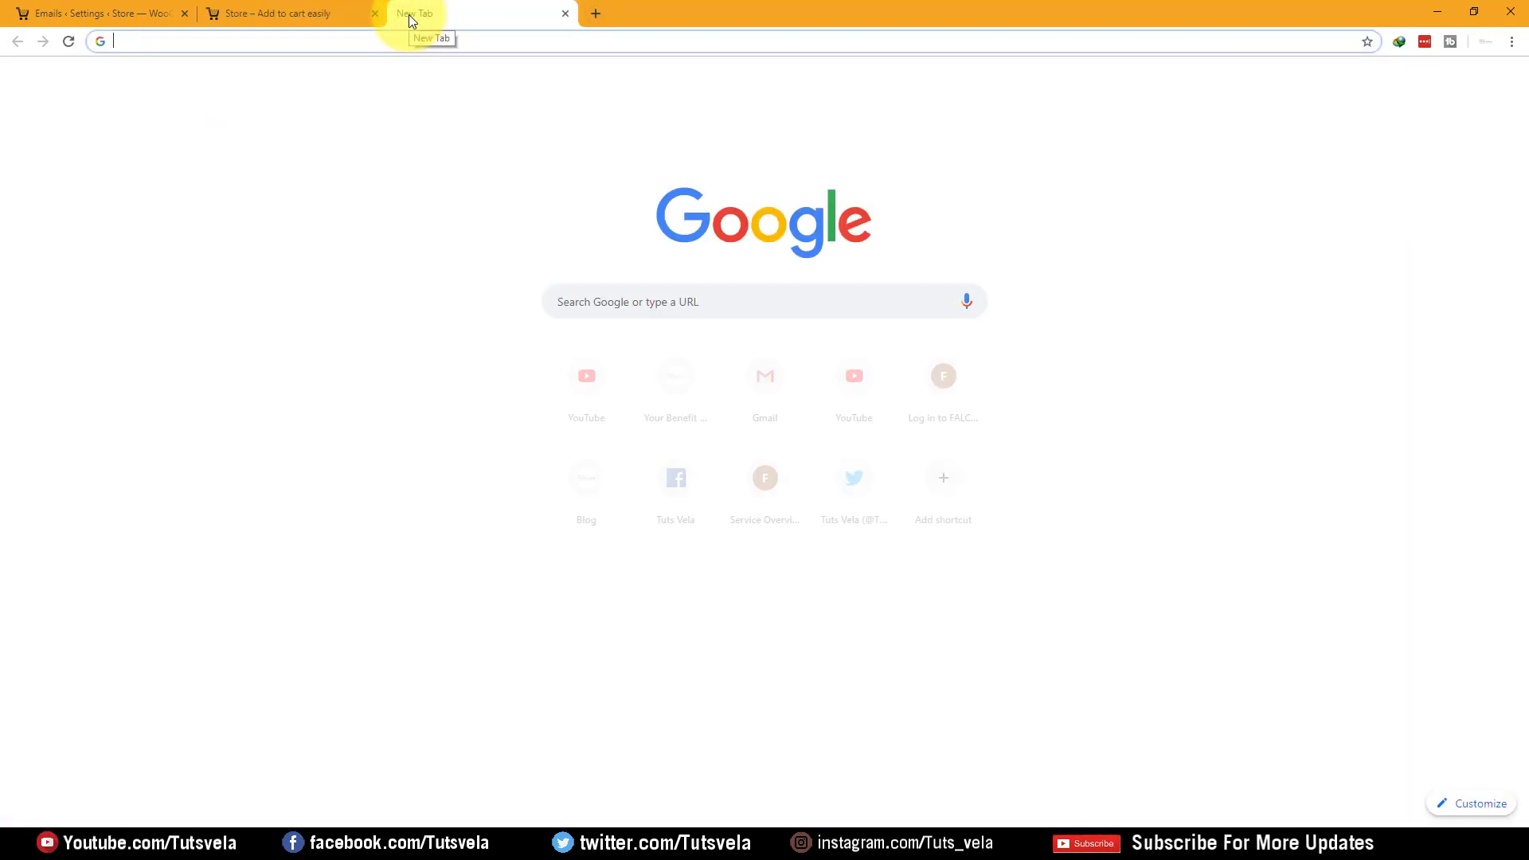
text(tutsvela.com)
key(Return)
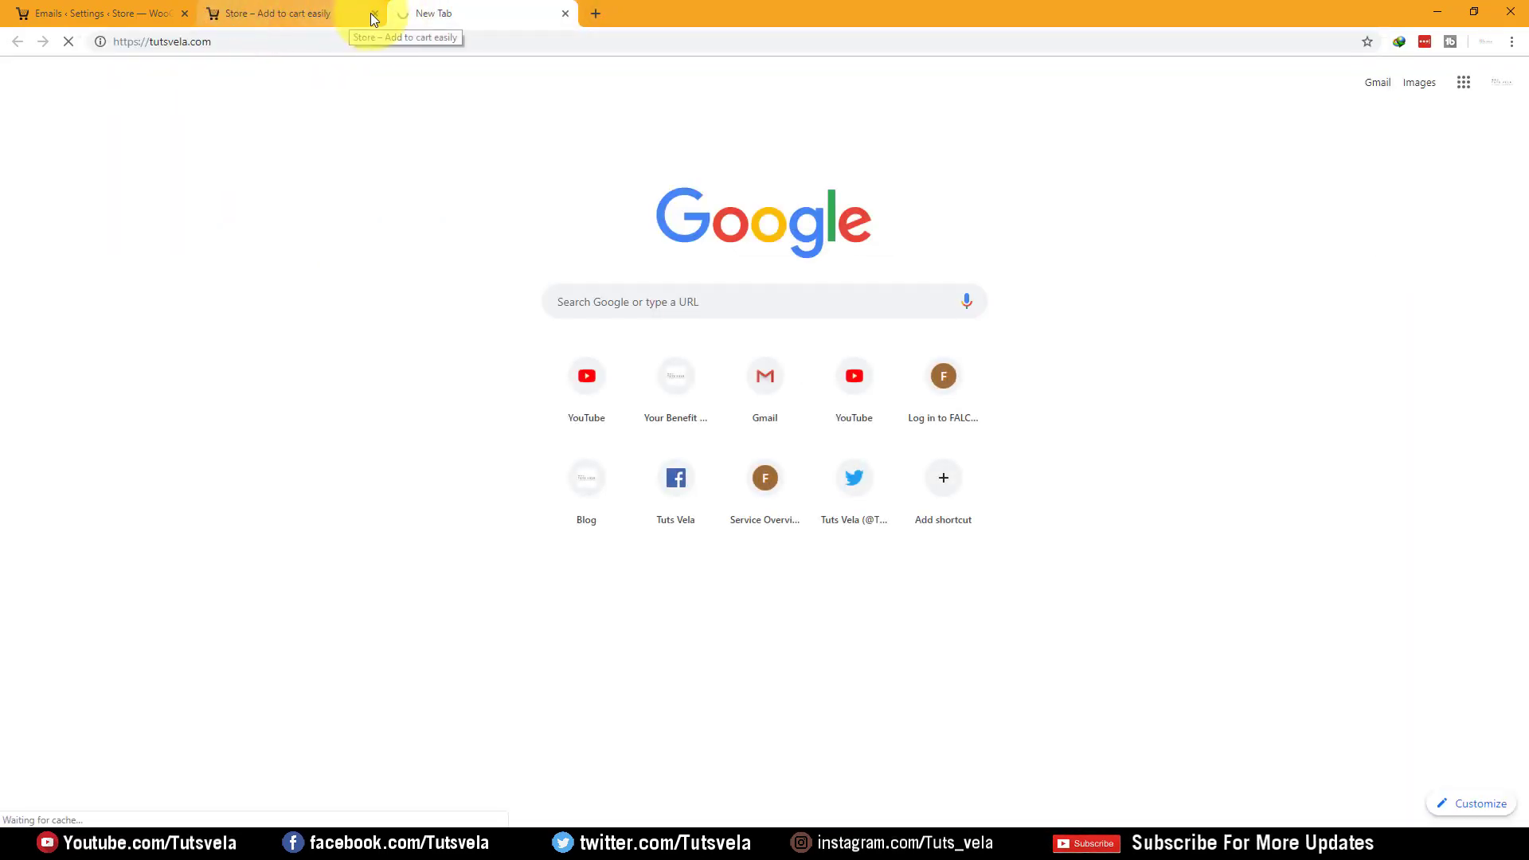
click(374, 14)
click(100, 14)
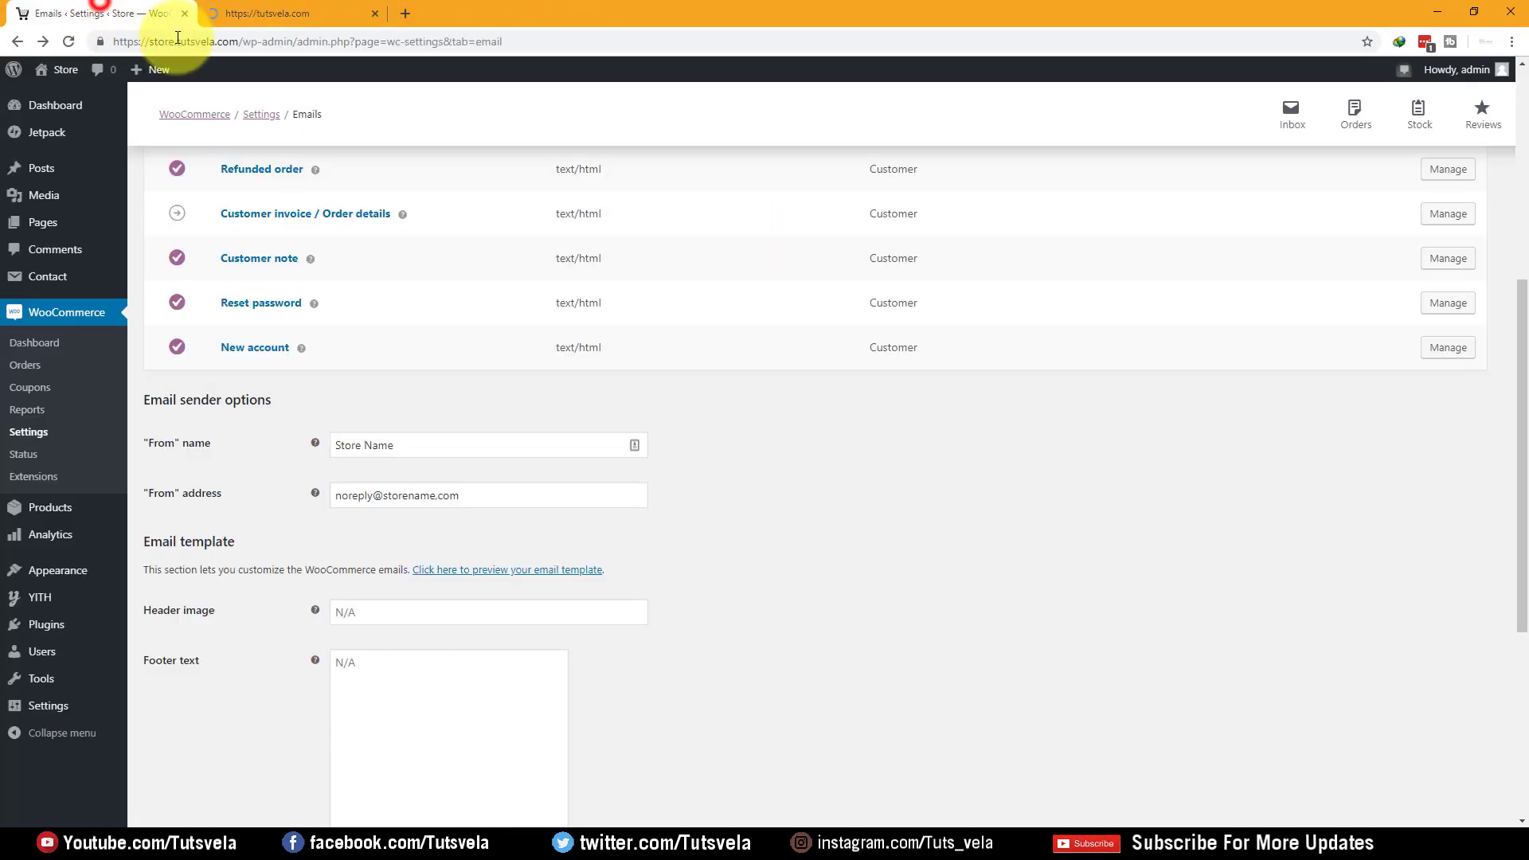
click(263, 14)
Copy the Tutsveladotcom-1.png logo URL and paste it into the Header image field
right_click(422, 168)
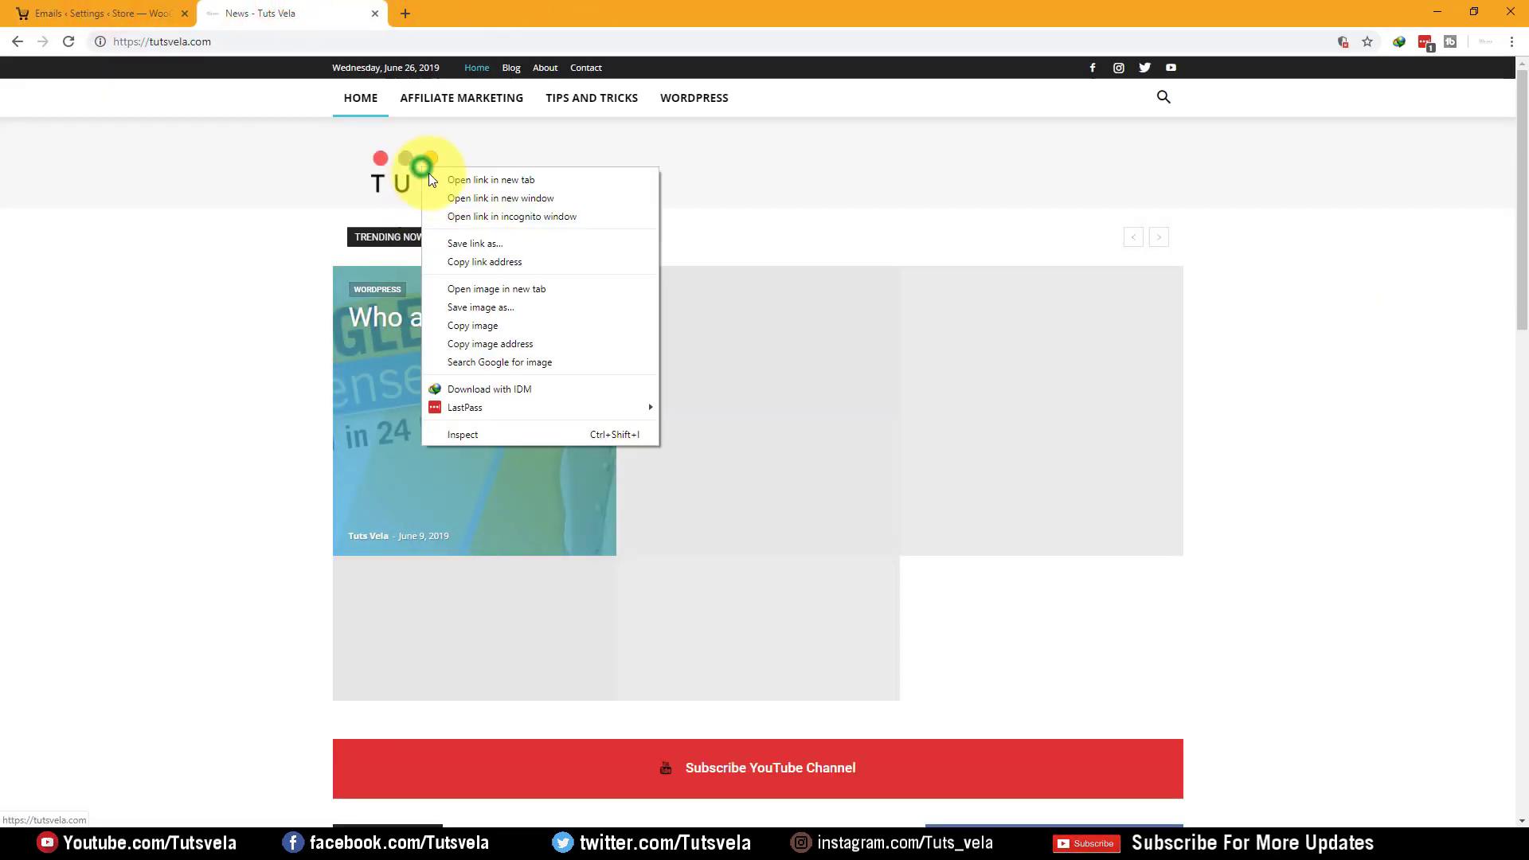
click(523, 290)
click(403, 14)
click(404, 40)
key(ctrl+c)
click(30, 14)
click(428, 612)
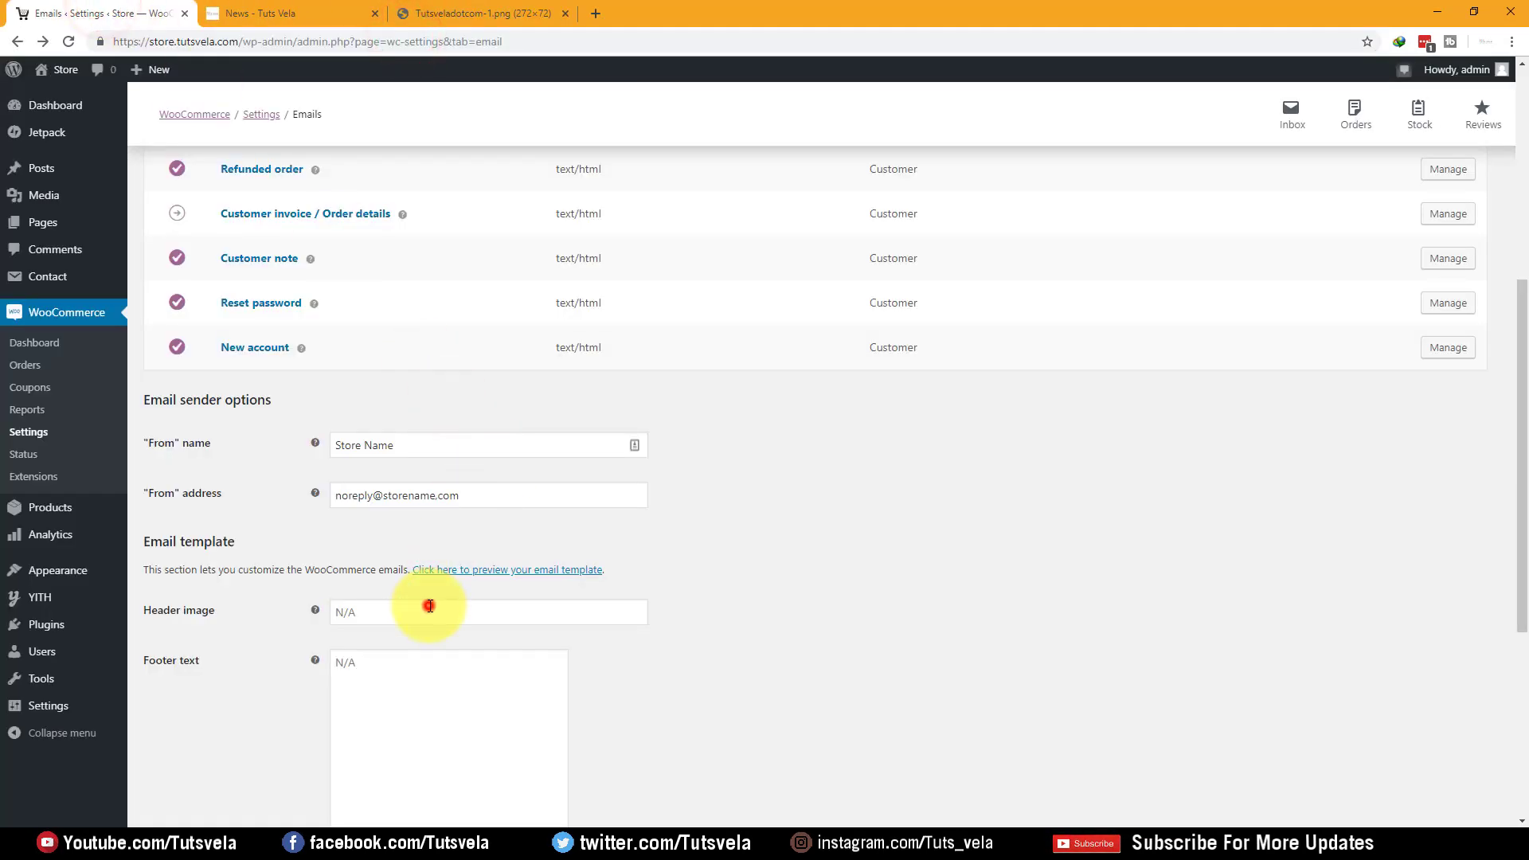
key(ctrl+v)
drag(625, 613, 256, 607)
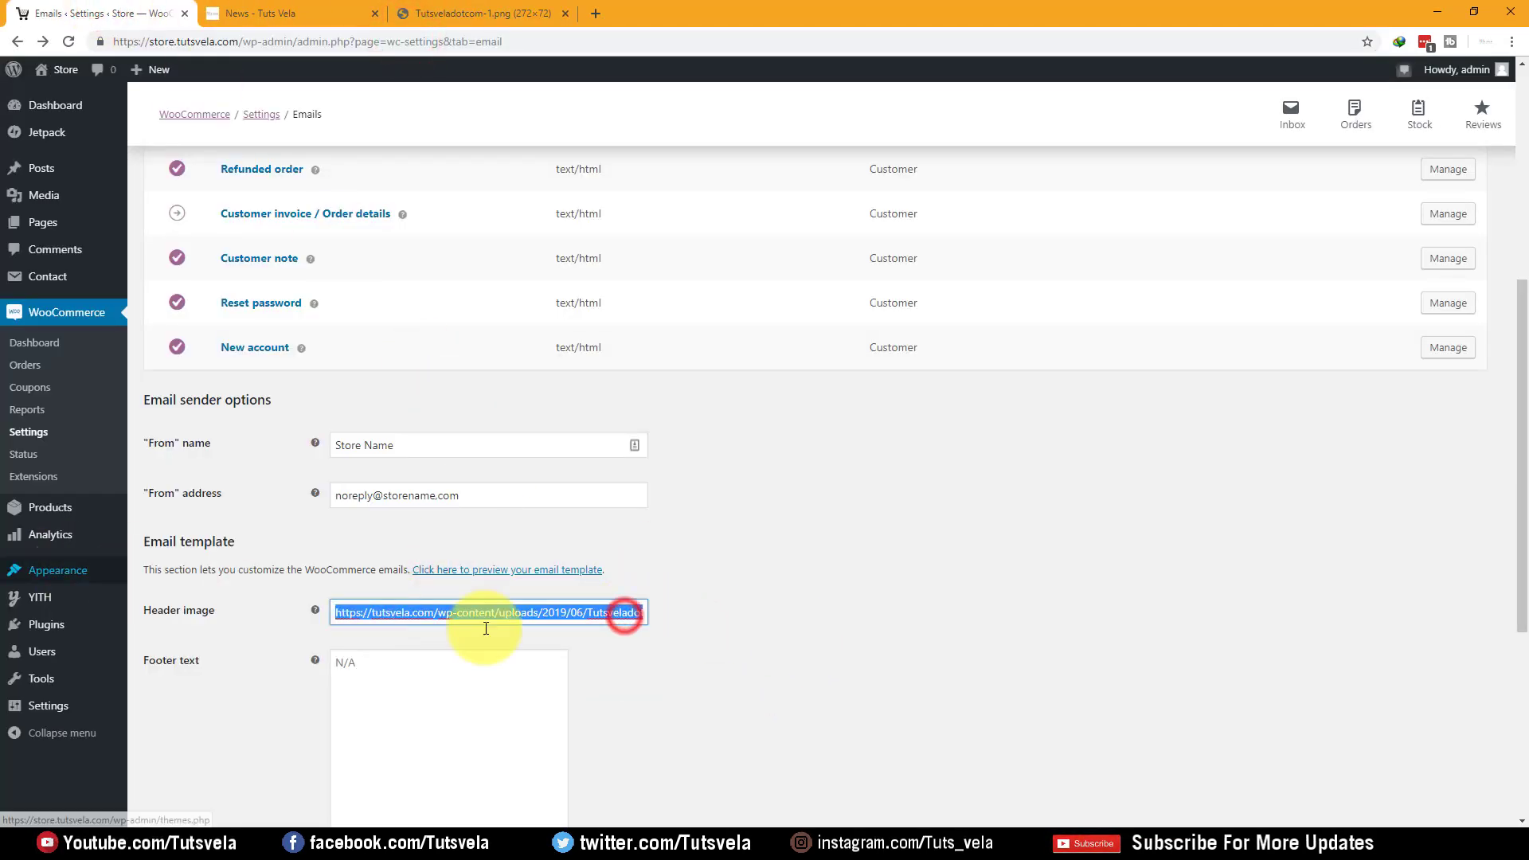
Try saving the email settings, which is rejected because of the invalid From address
click(870, 633)
scroll(707, 479, down, 5)
click(163, 768)
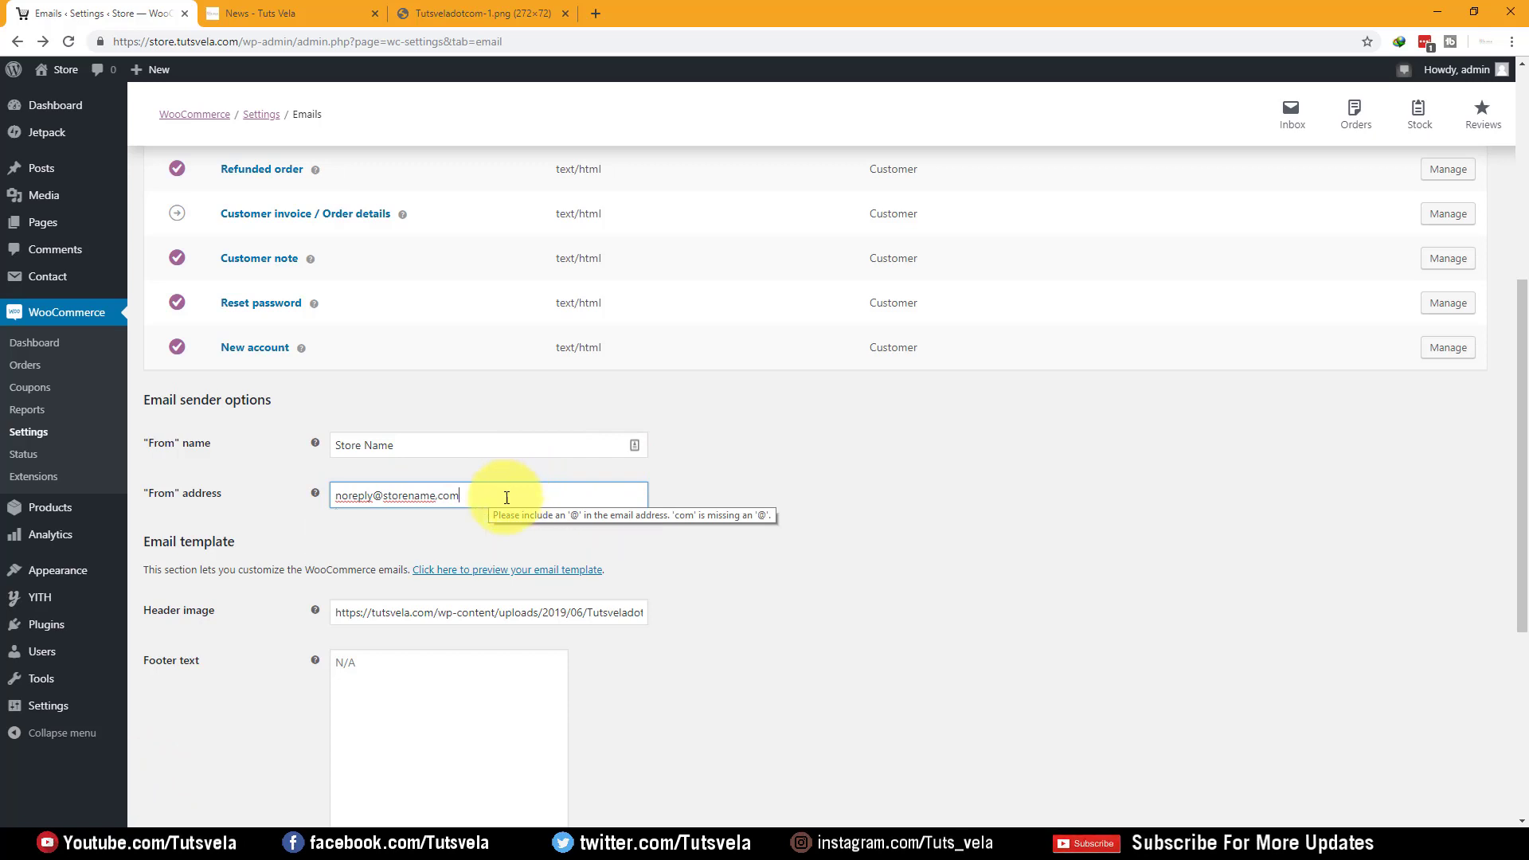
click(373, 500)
click(382, 502)
click(427, 501)
click(513, 504)
click(479, 505)
drag(480, 505, 435, 508)
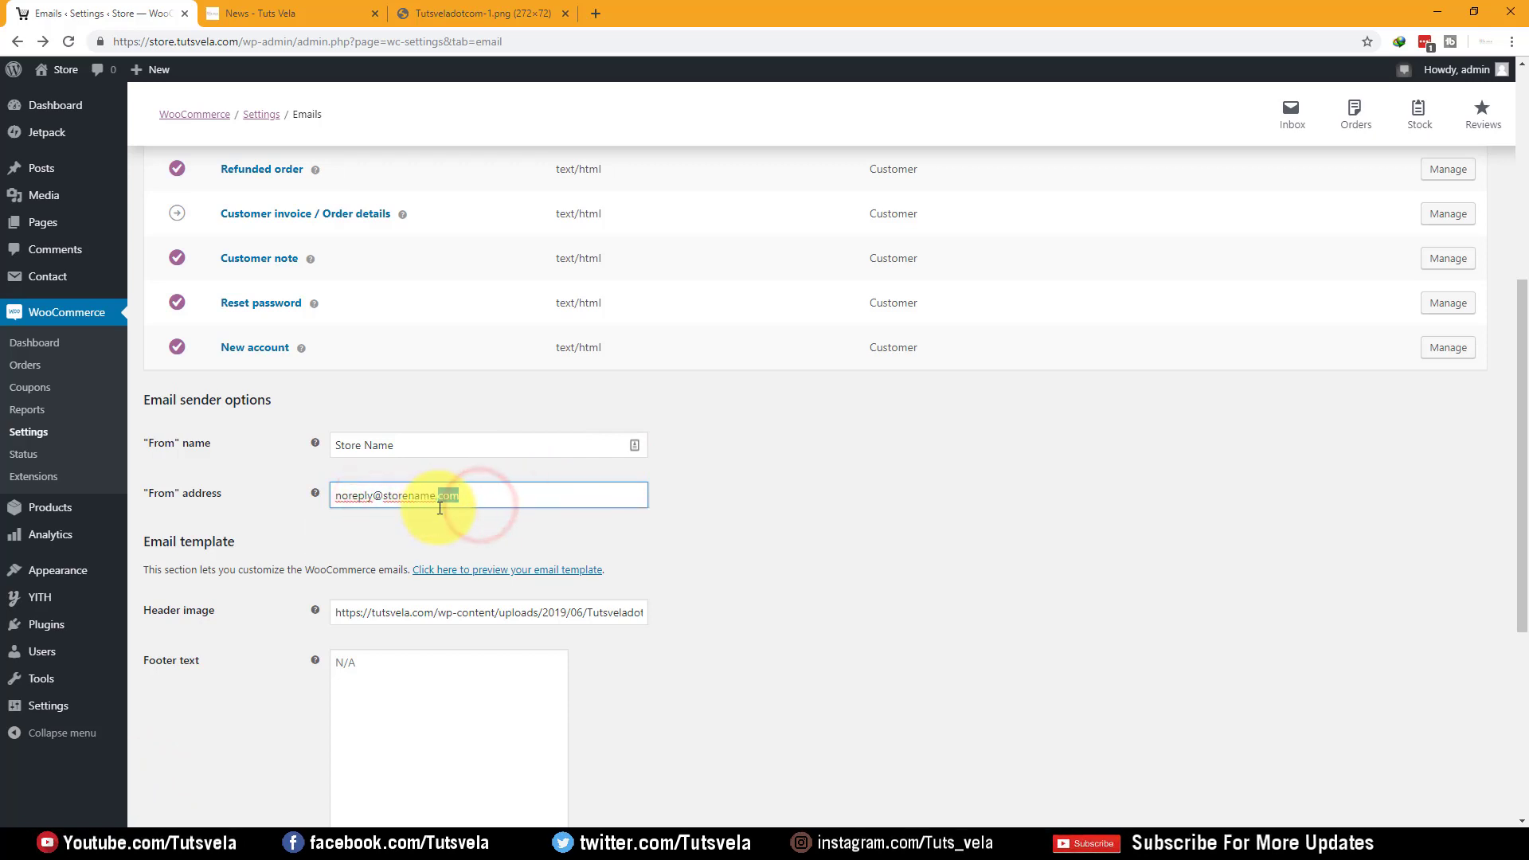
click(505, 502)
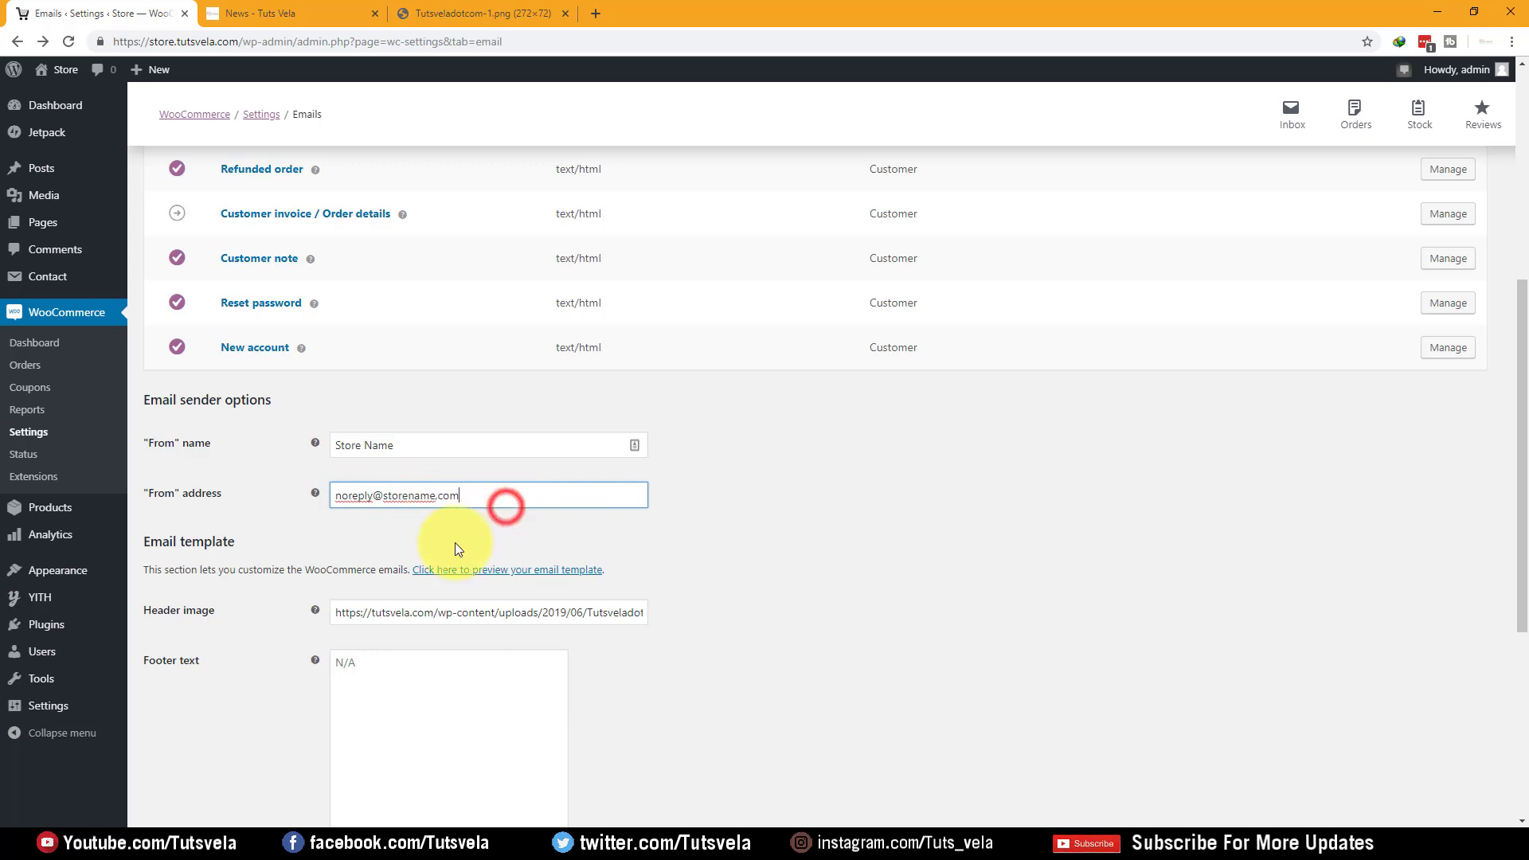
scroll(266, 572, down, 5)
scroll(254, 605, up, 1)
scroll(181, 788, down, 1)
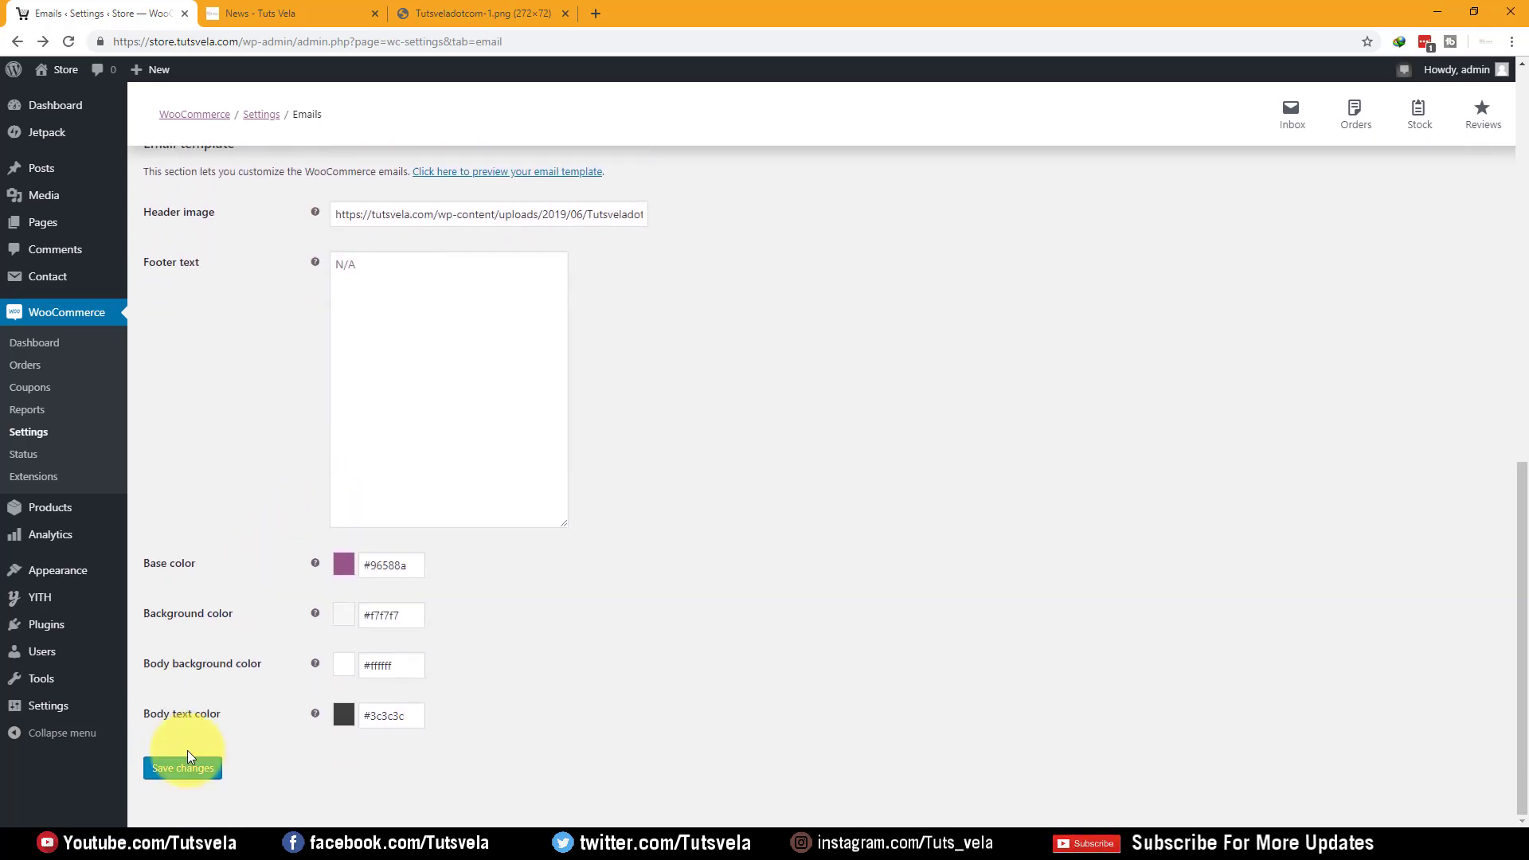
click(188, 770)
Retype the From address on the store.tutsvela.com domain and save the settings
scroll(519, 453, up, 2)
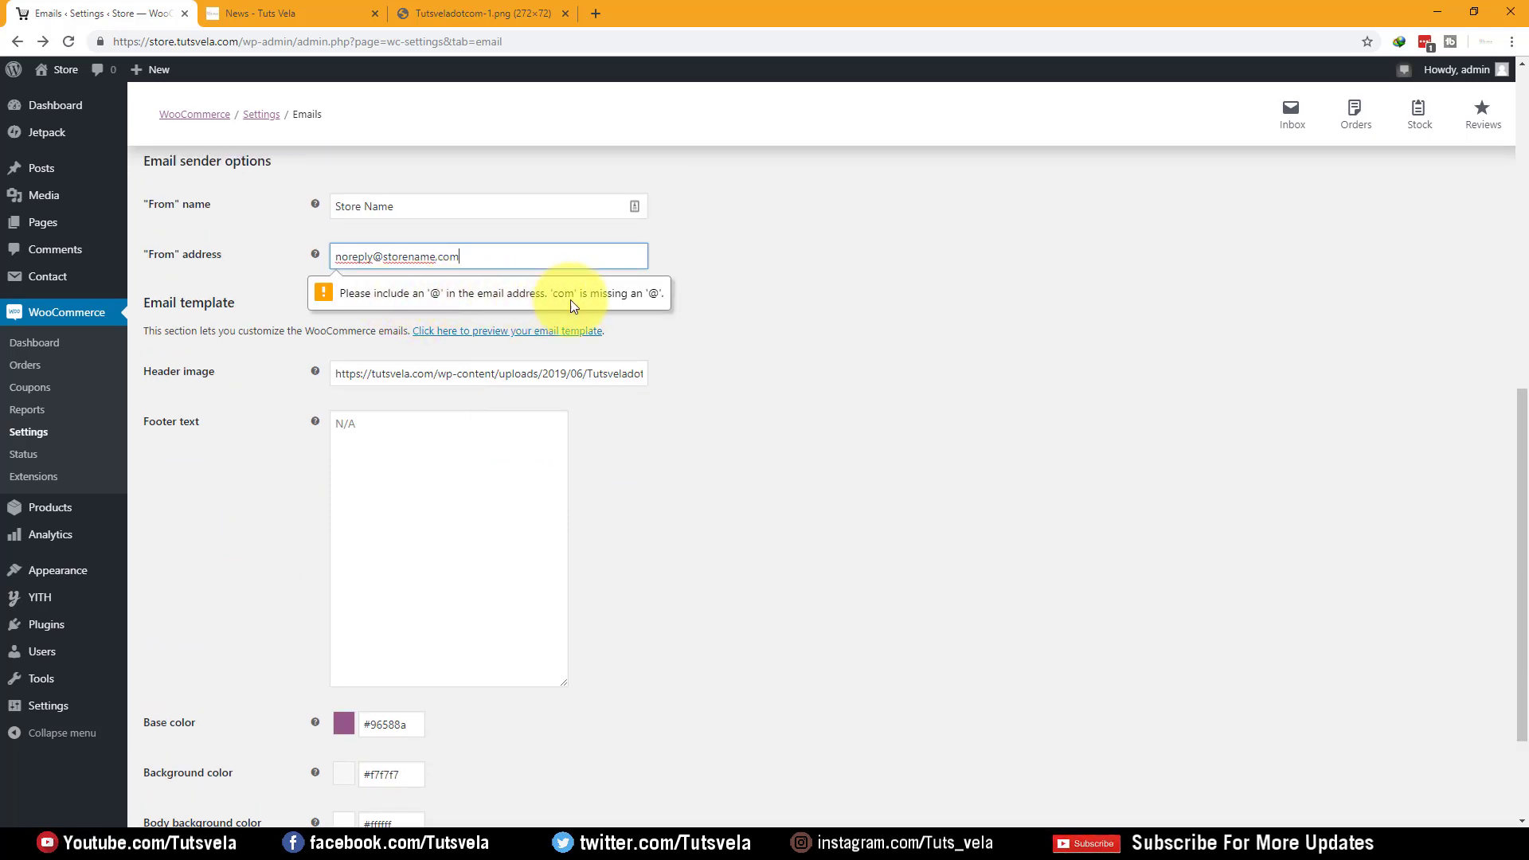
click(214, 262)
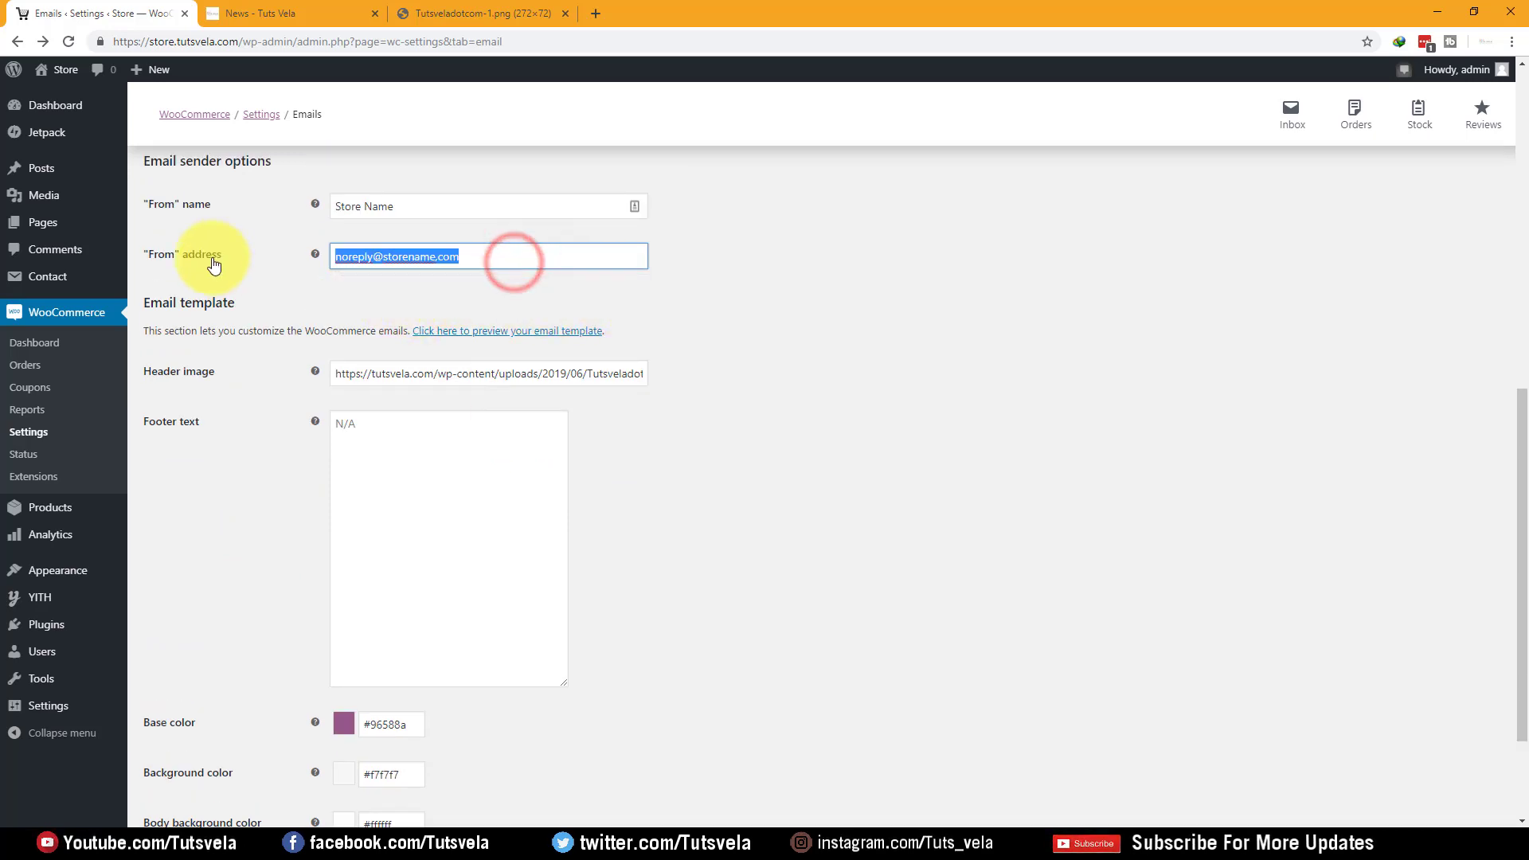
text(N)
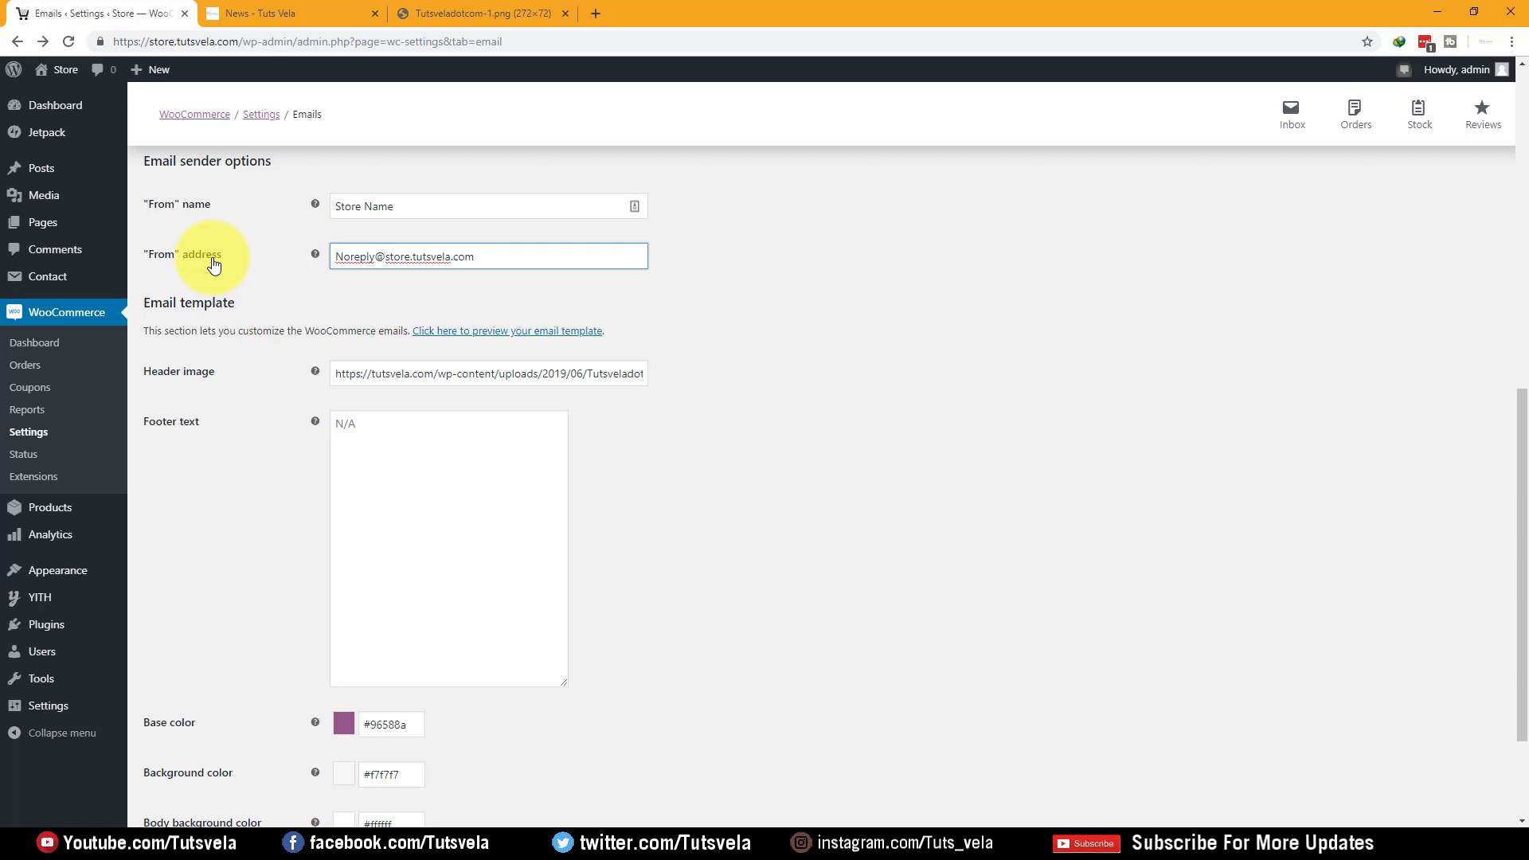
scroll(207, 528, down, 2)
click(184, 757)
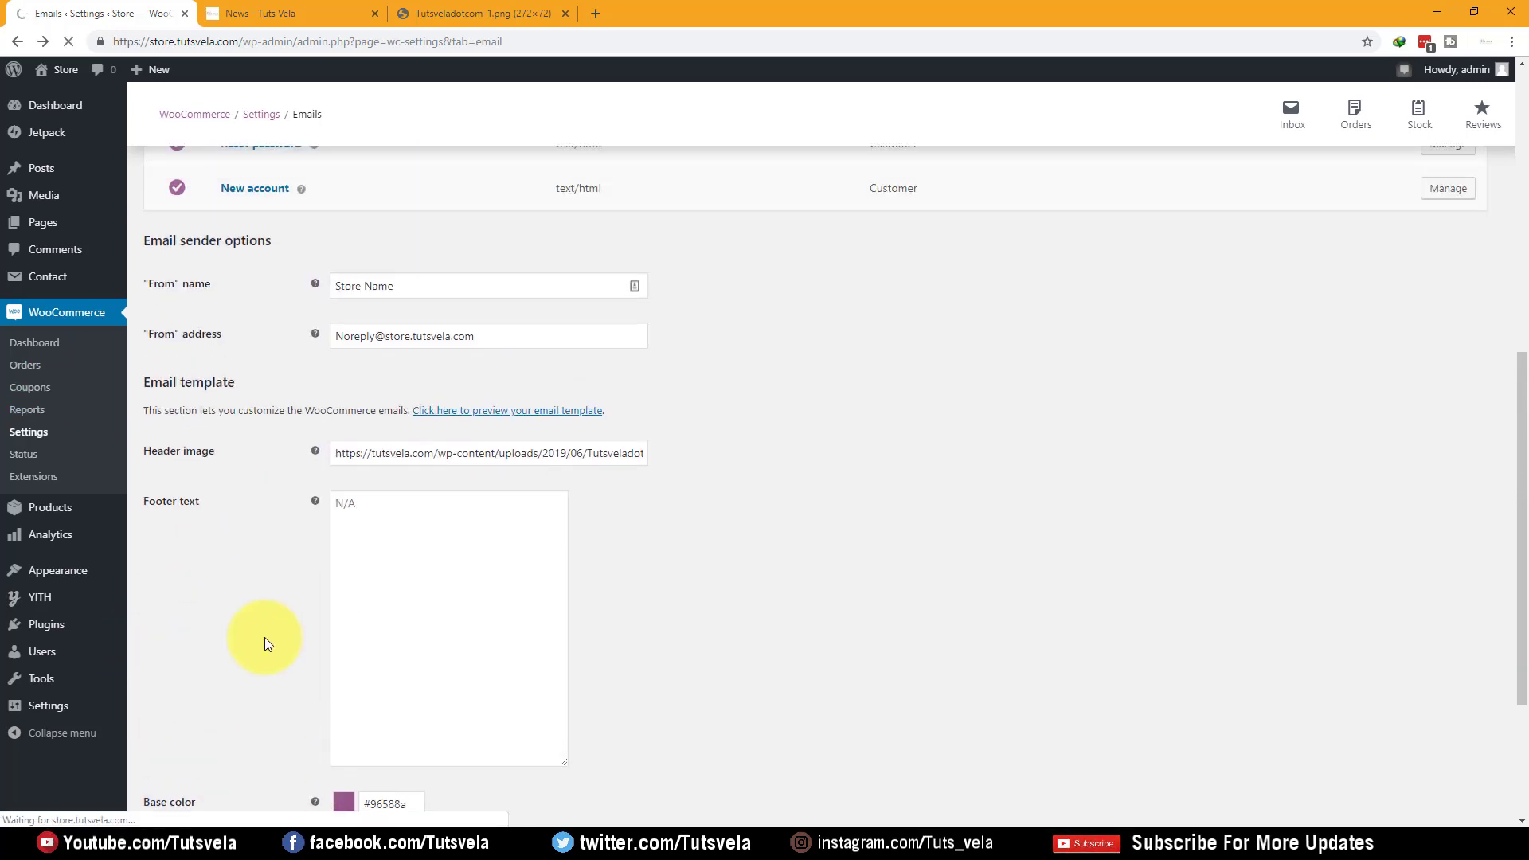
Open Manage for the New order email notification
scroll(437, 393, down, 9)
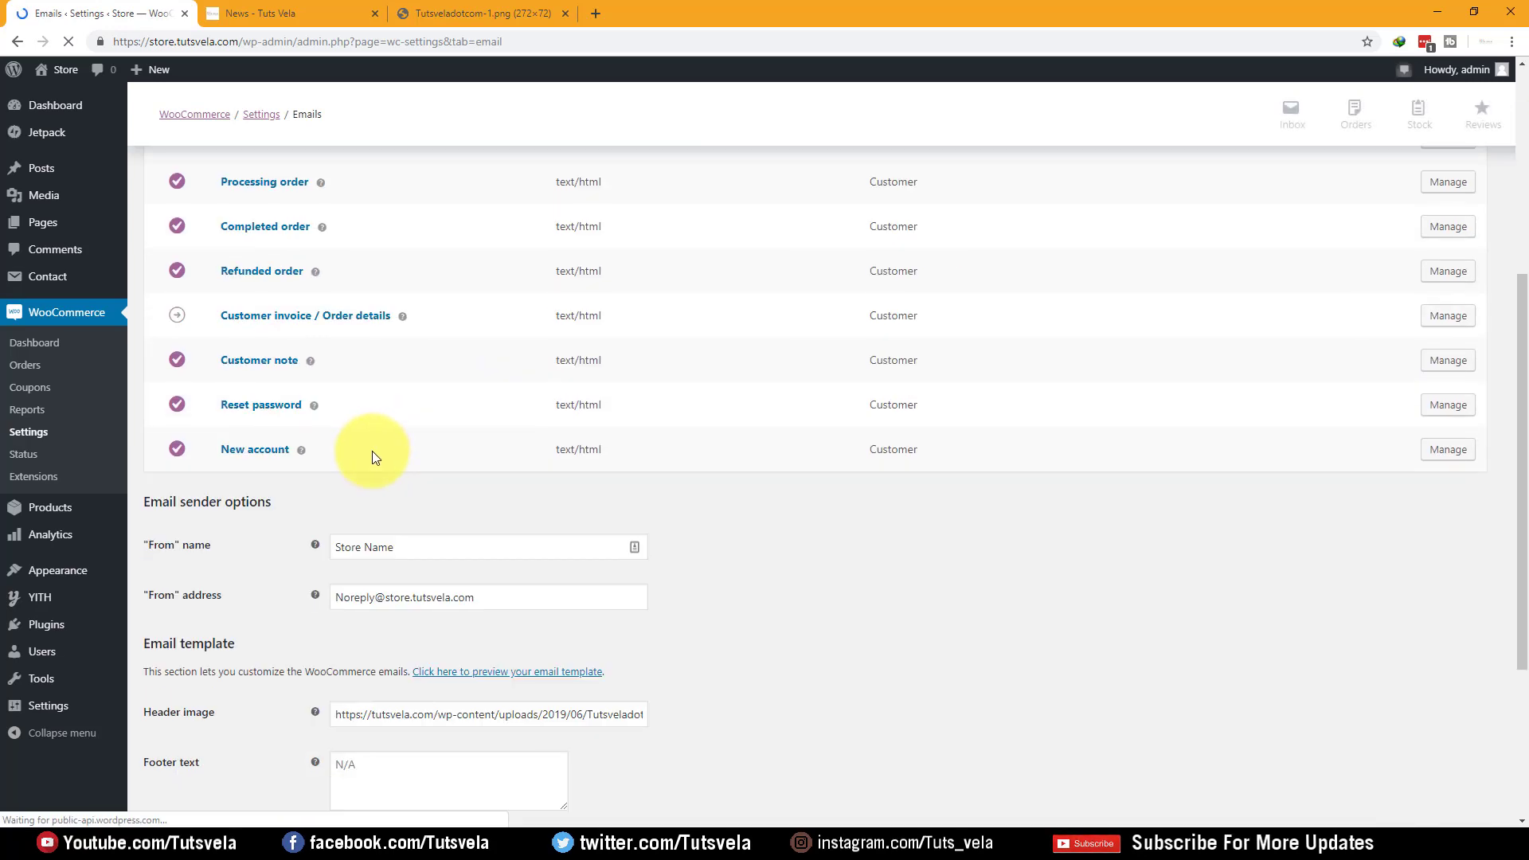
drag(495, 310, 358, 320)
click(1000, 426)
click(693, 324)
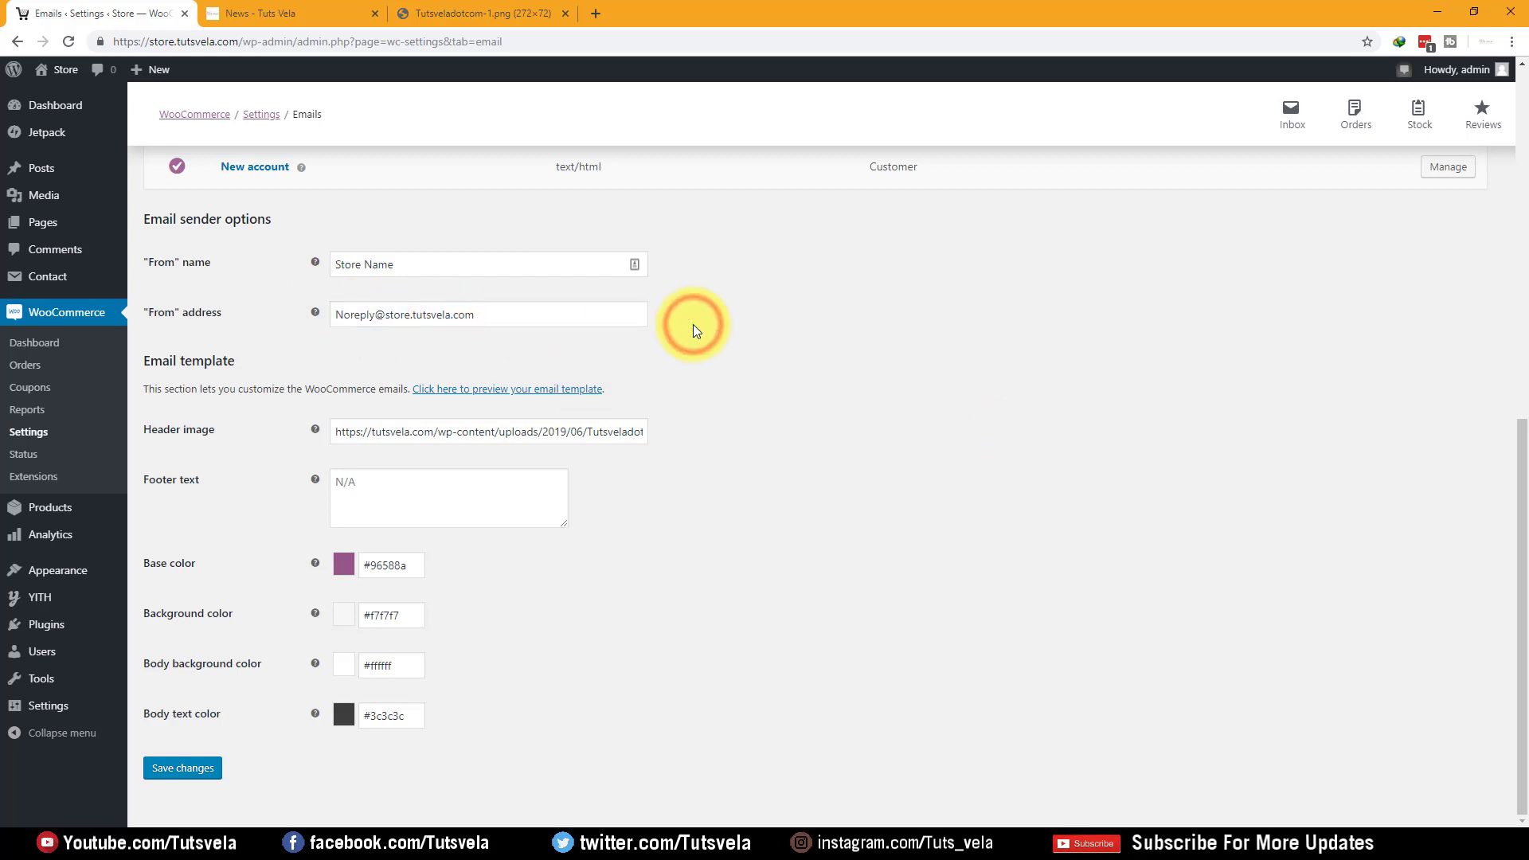
scroll(756, 350, up, 5)
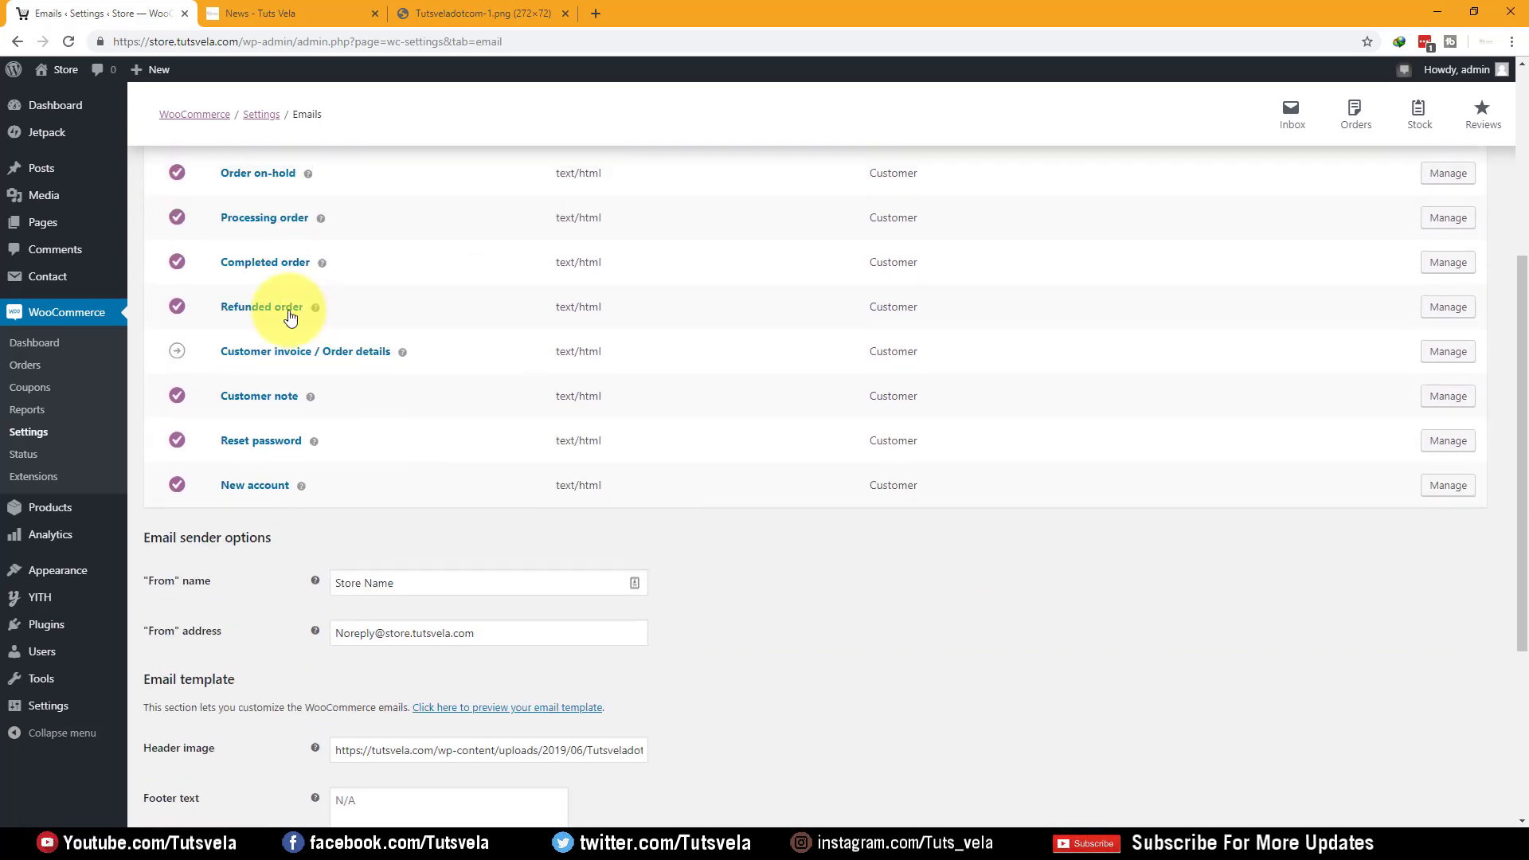
scroll(271, 311, up, 4)
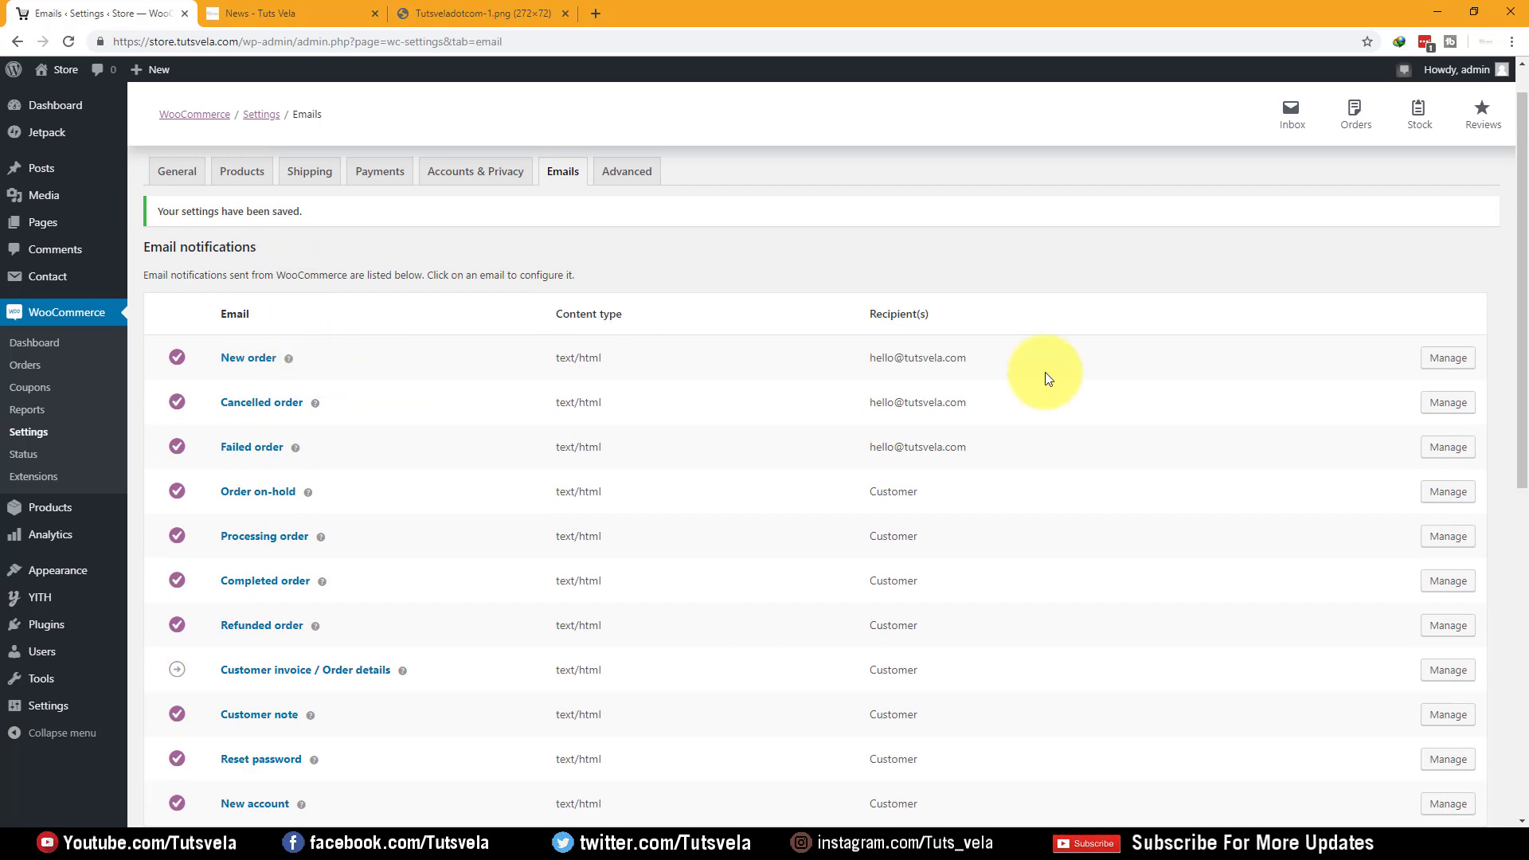
click(1445, 357)
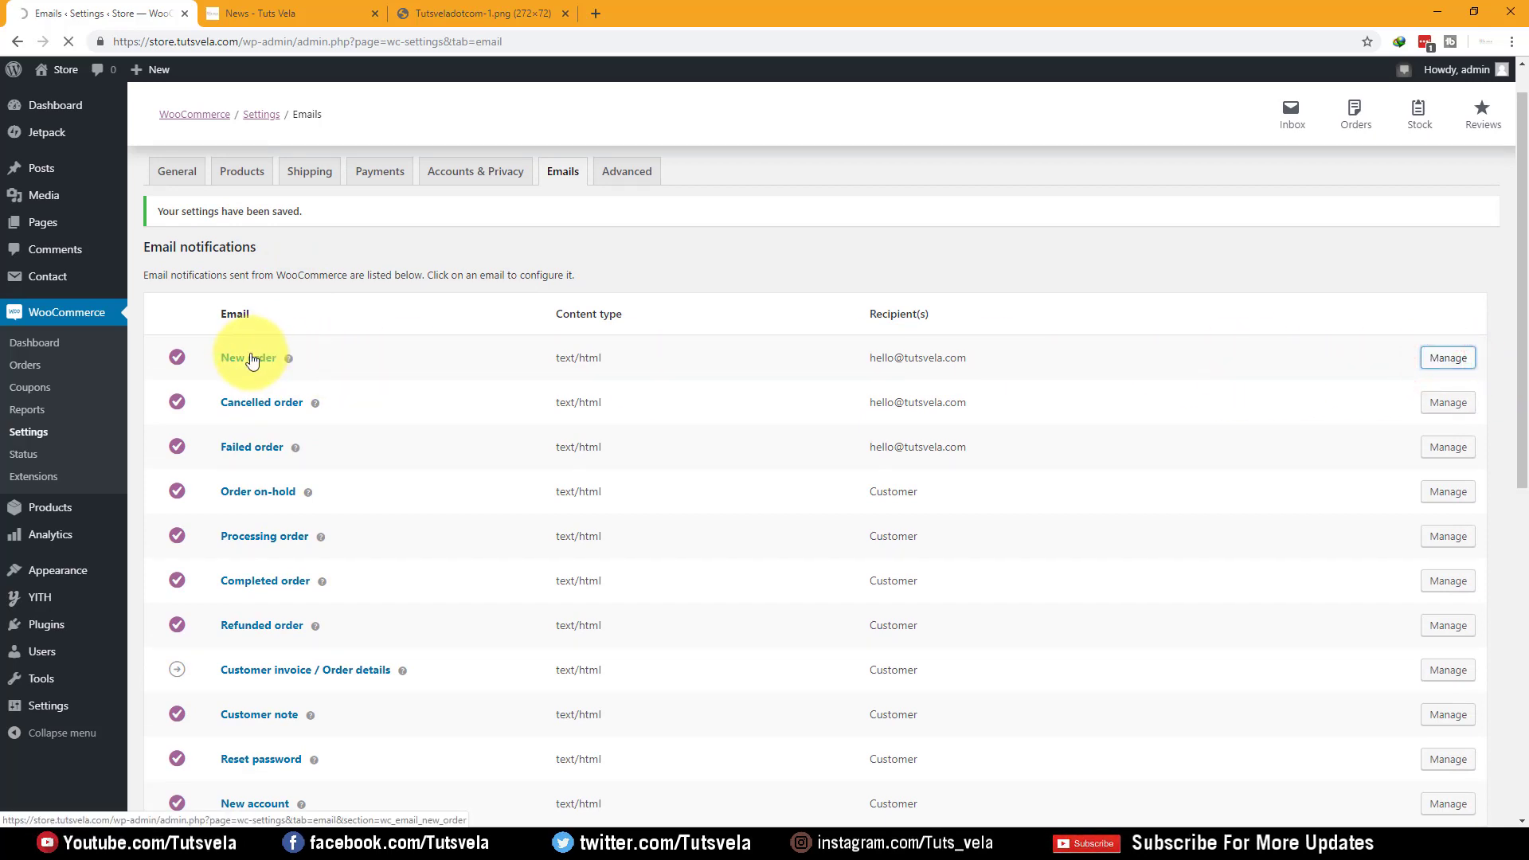
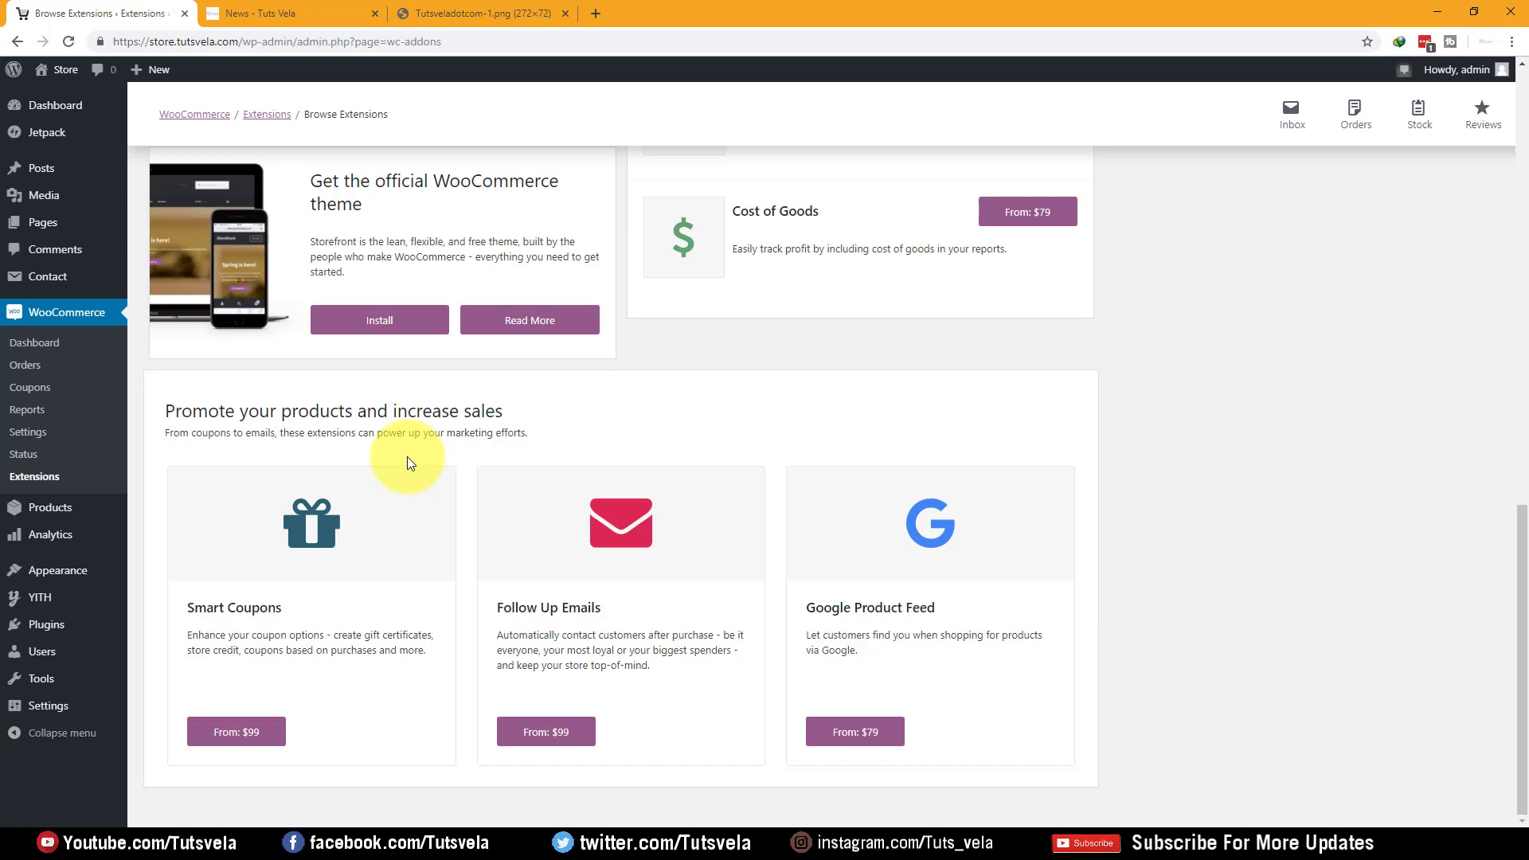
Leave the extensions catalogue and go to the Installed Plugins list
scroll(512, 455, up, 4)
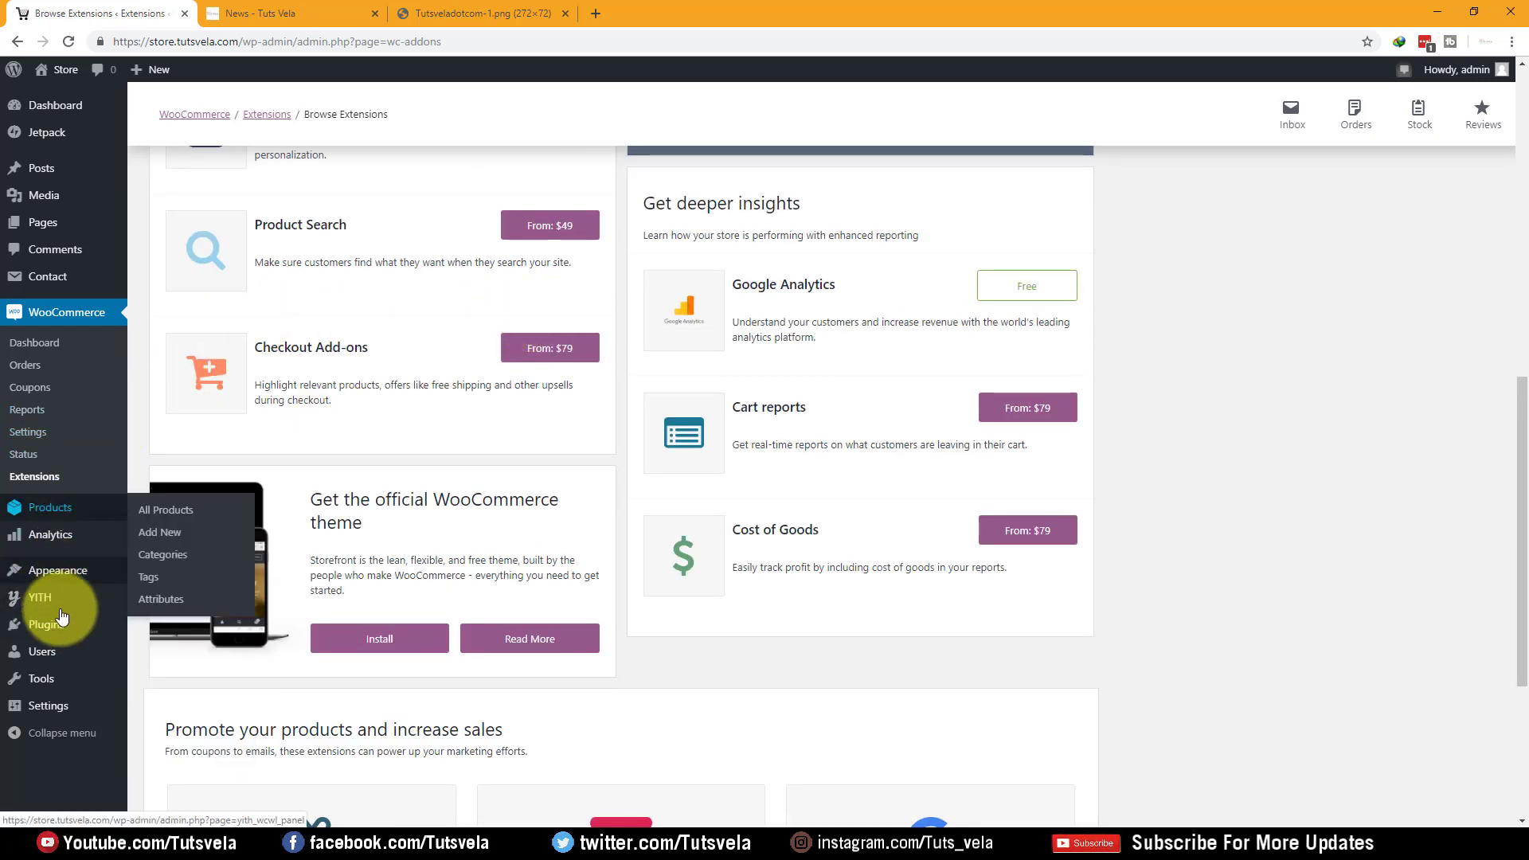
click(159, 631)
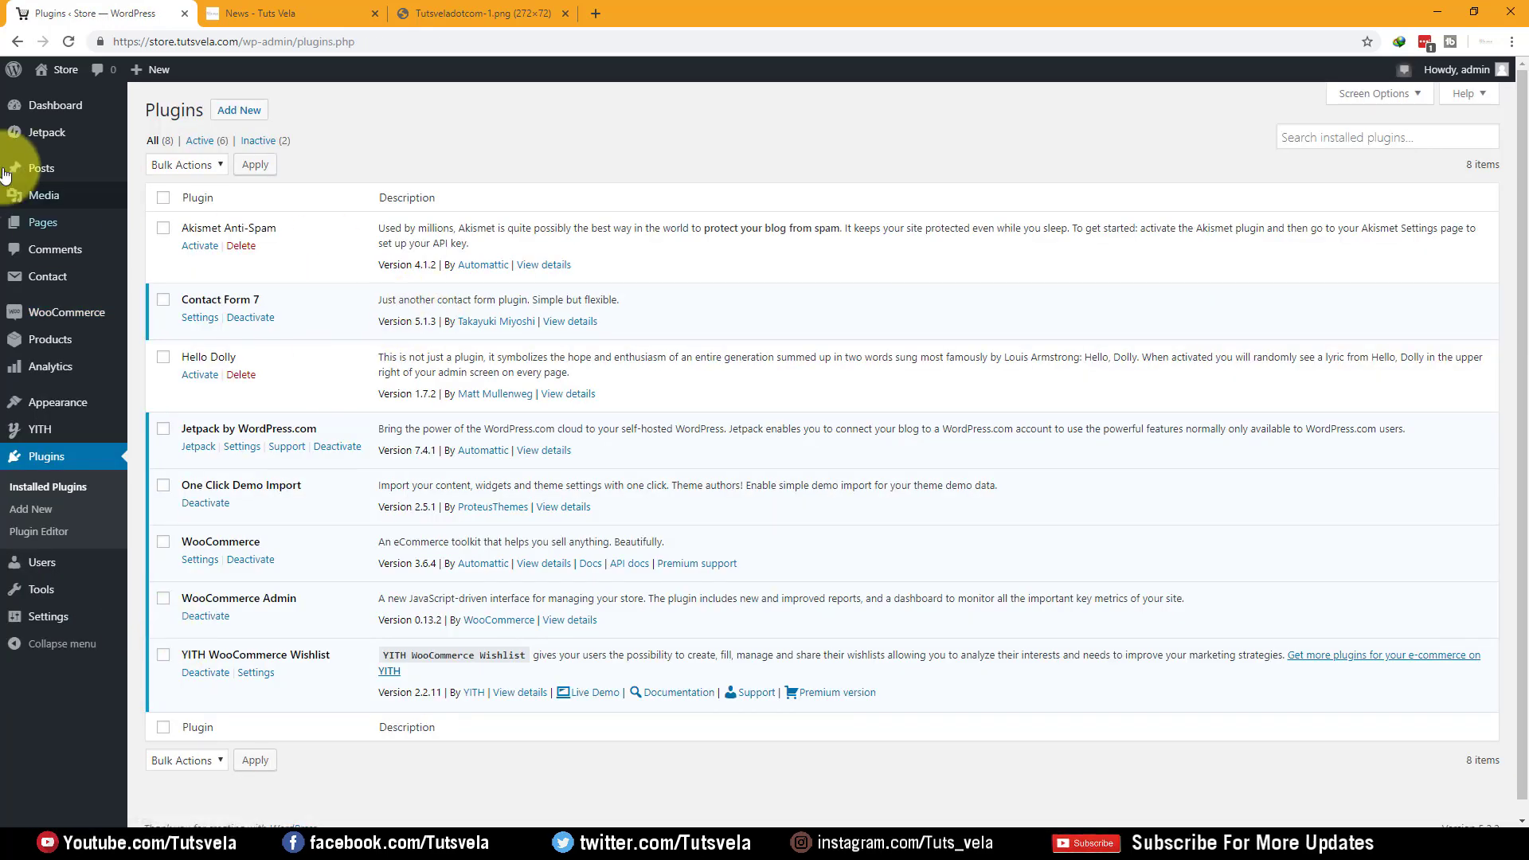
Search Add Plugins for 'woocommerce' and install WooCommerce PDF Invoices & Packing Slips
click(256, 113)
click(231, 195)
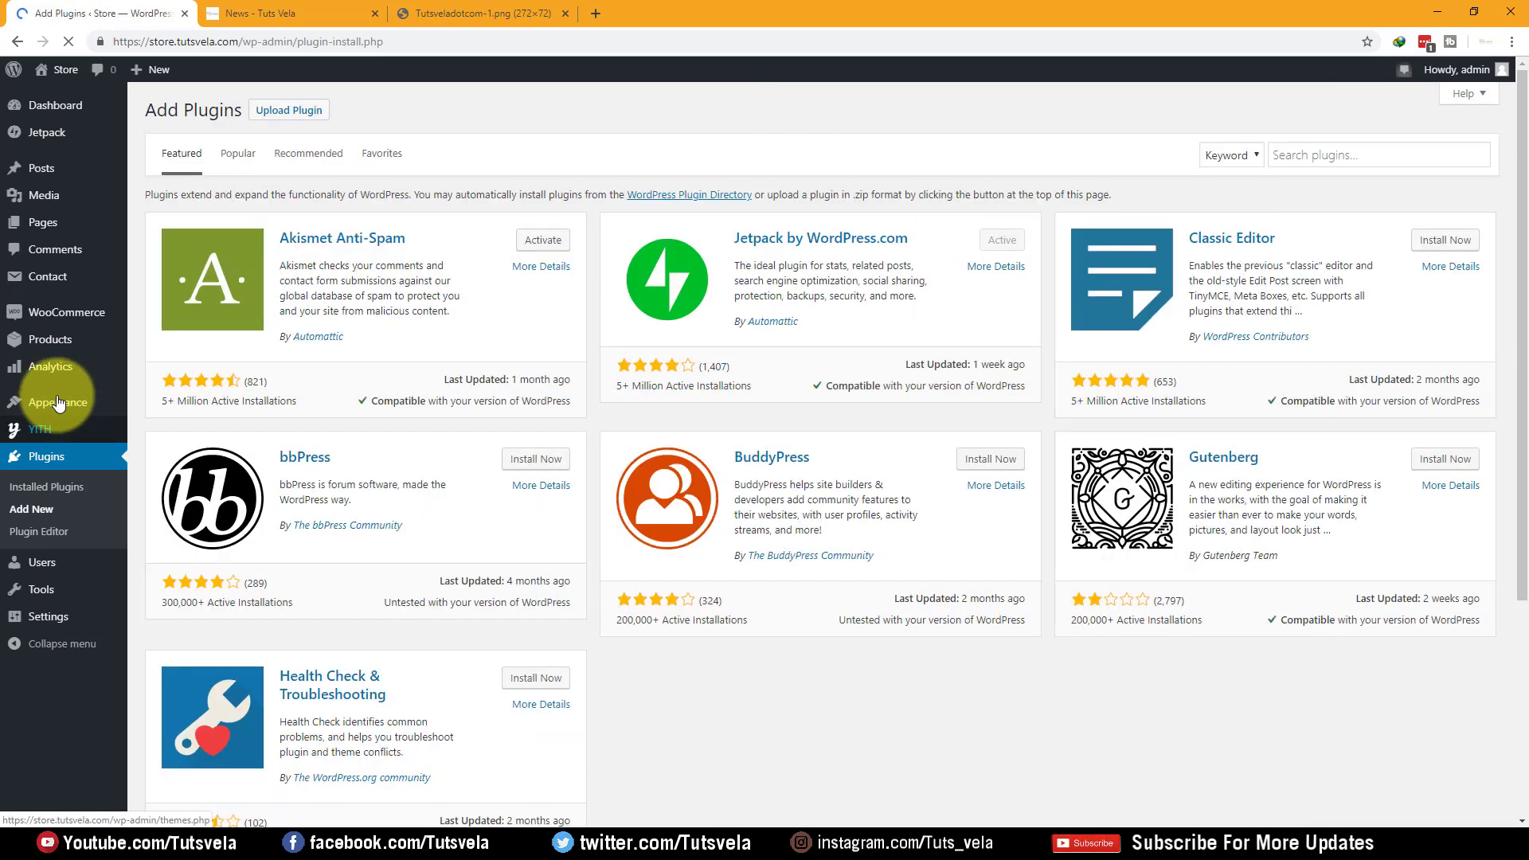
mouse_move(80, 322)
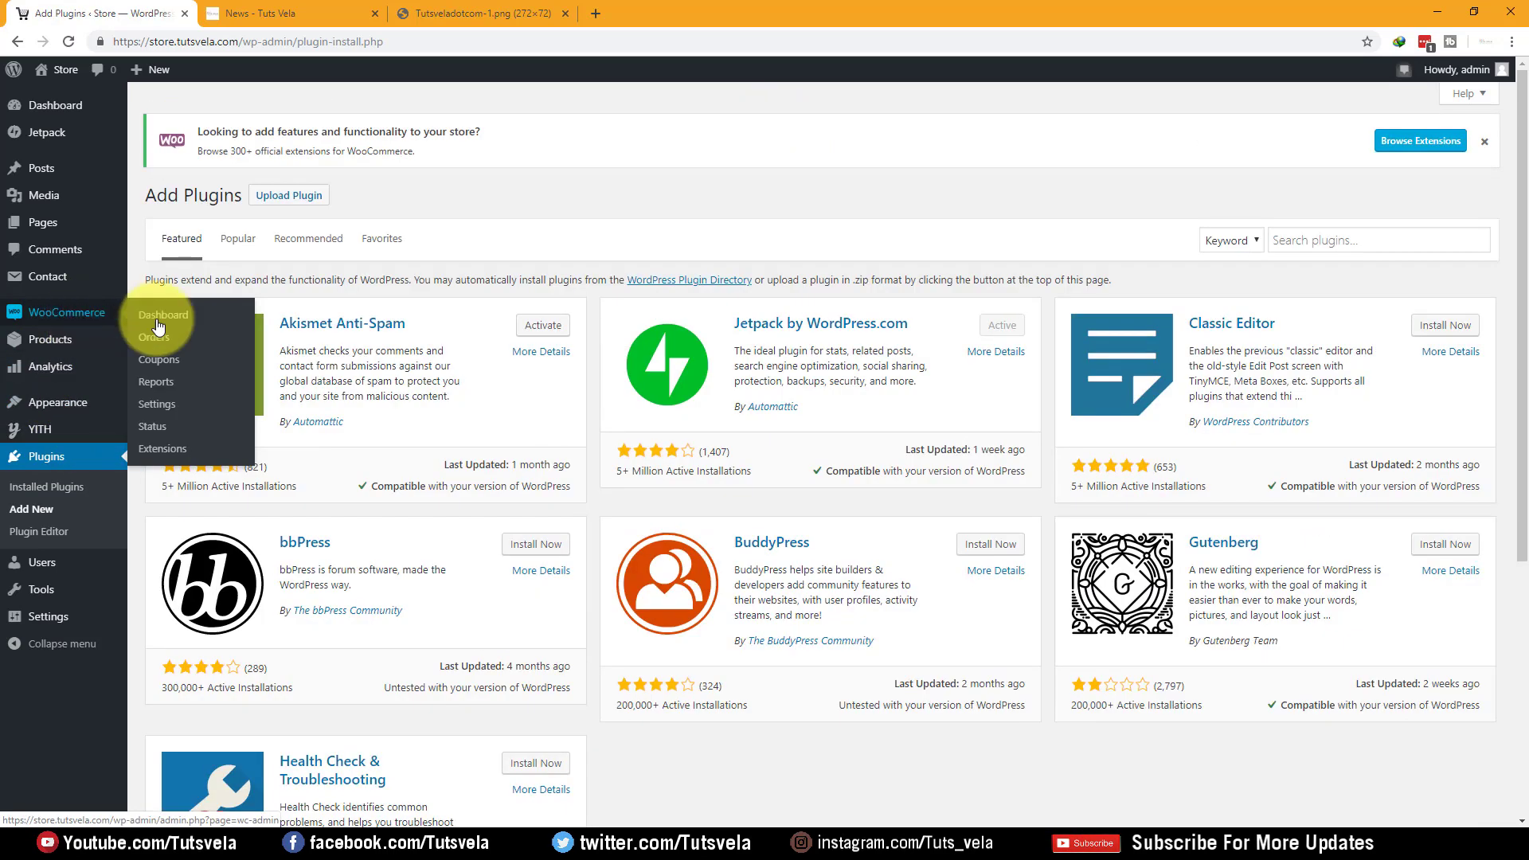
click(1308, 246)
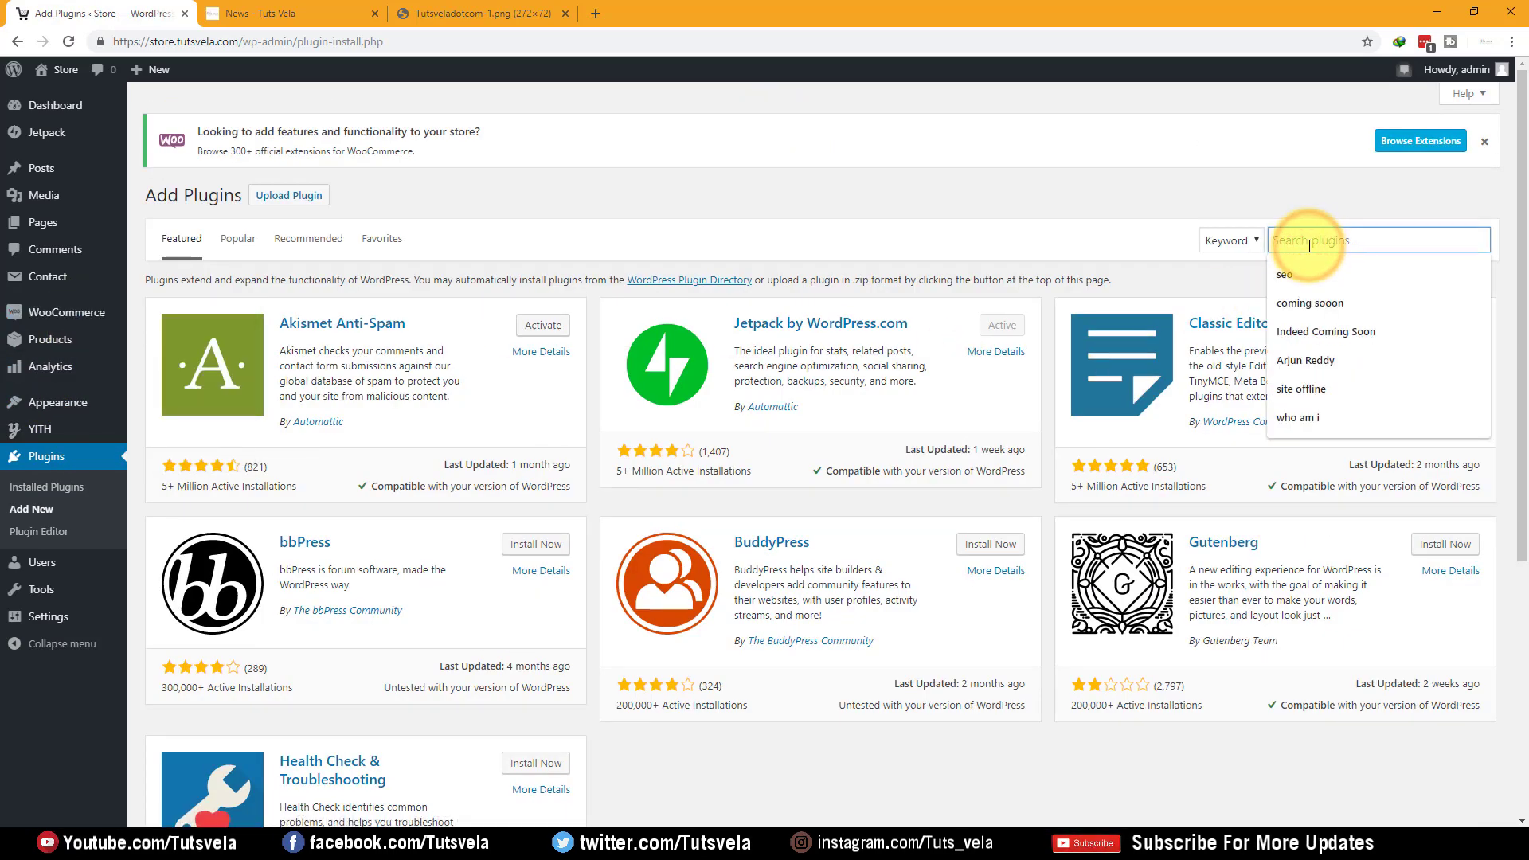
text(woocommerce)
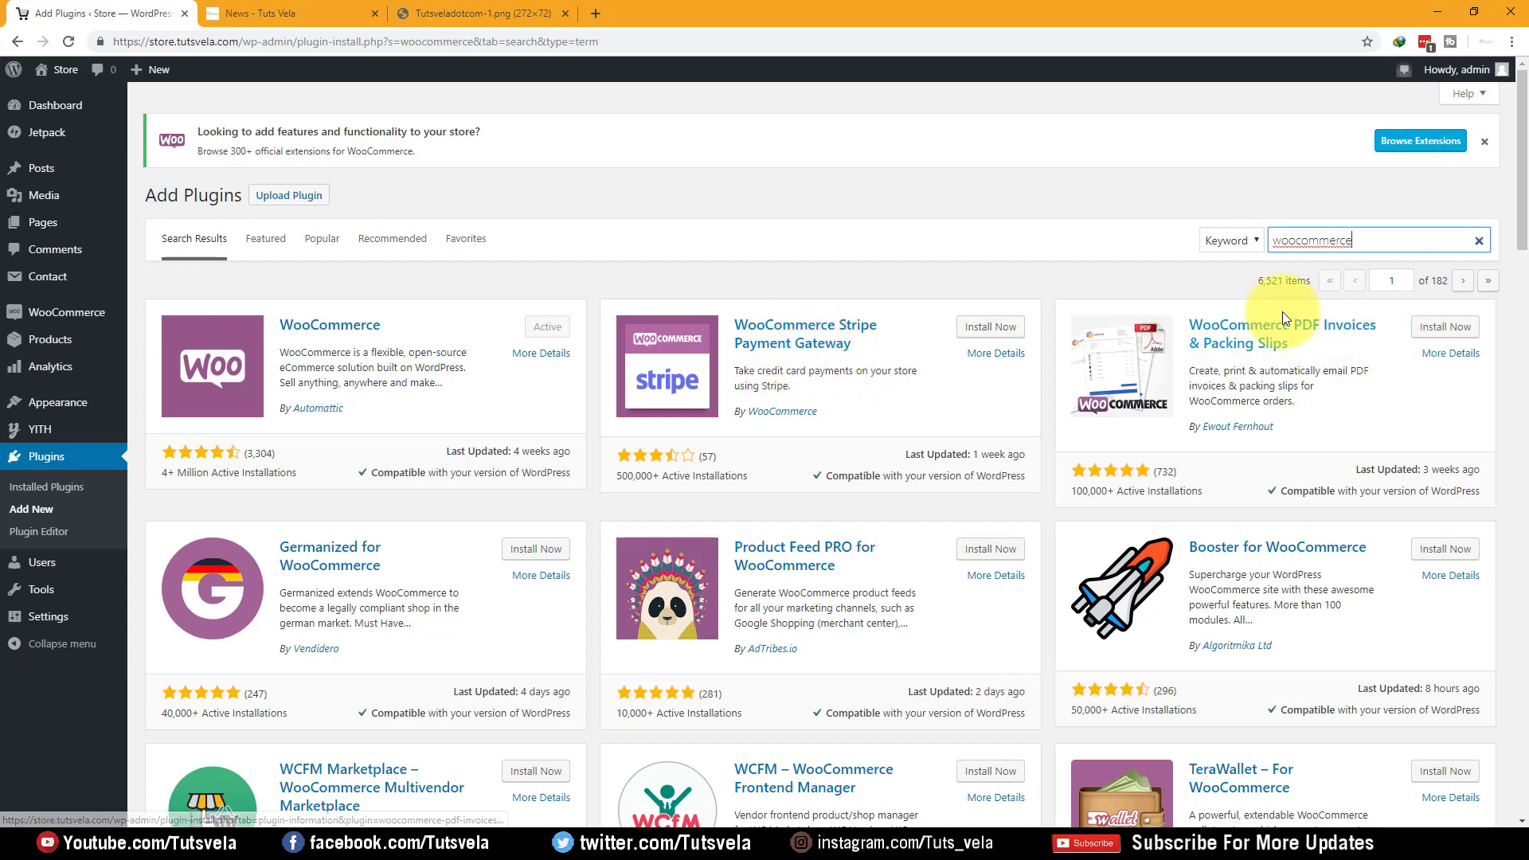
click(1446, 328)
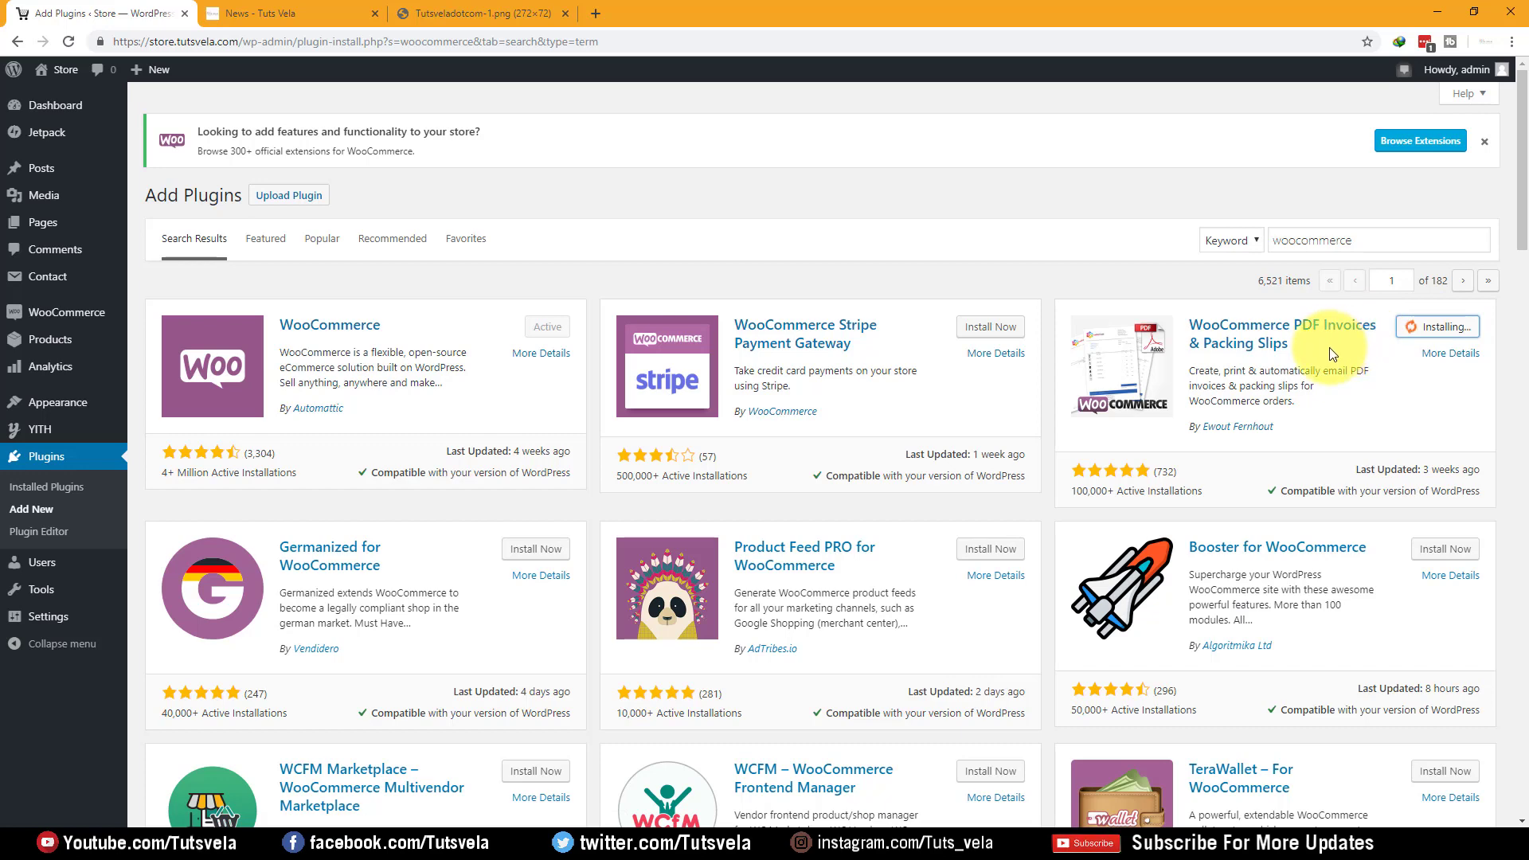
Activate the newly installed PDF Invoices & Packing Slips plugin
scroll(1331, 356, down, 1)
scroll(1337, 350, up, 1)
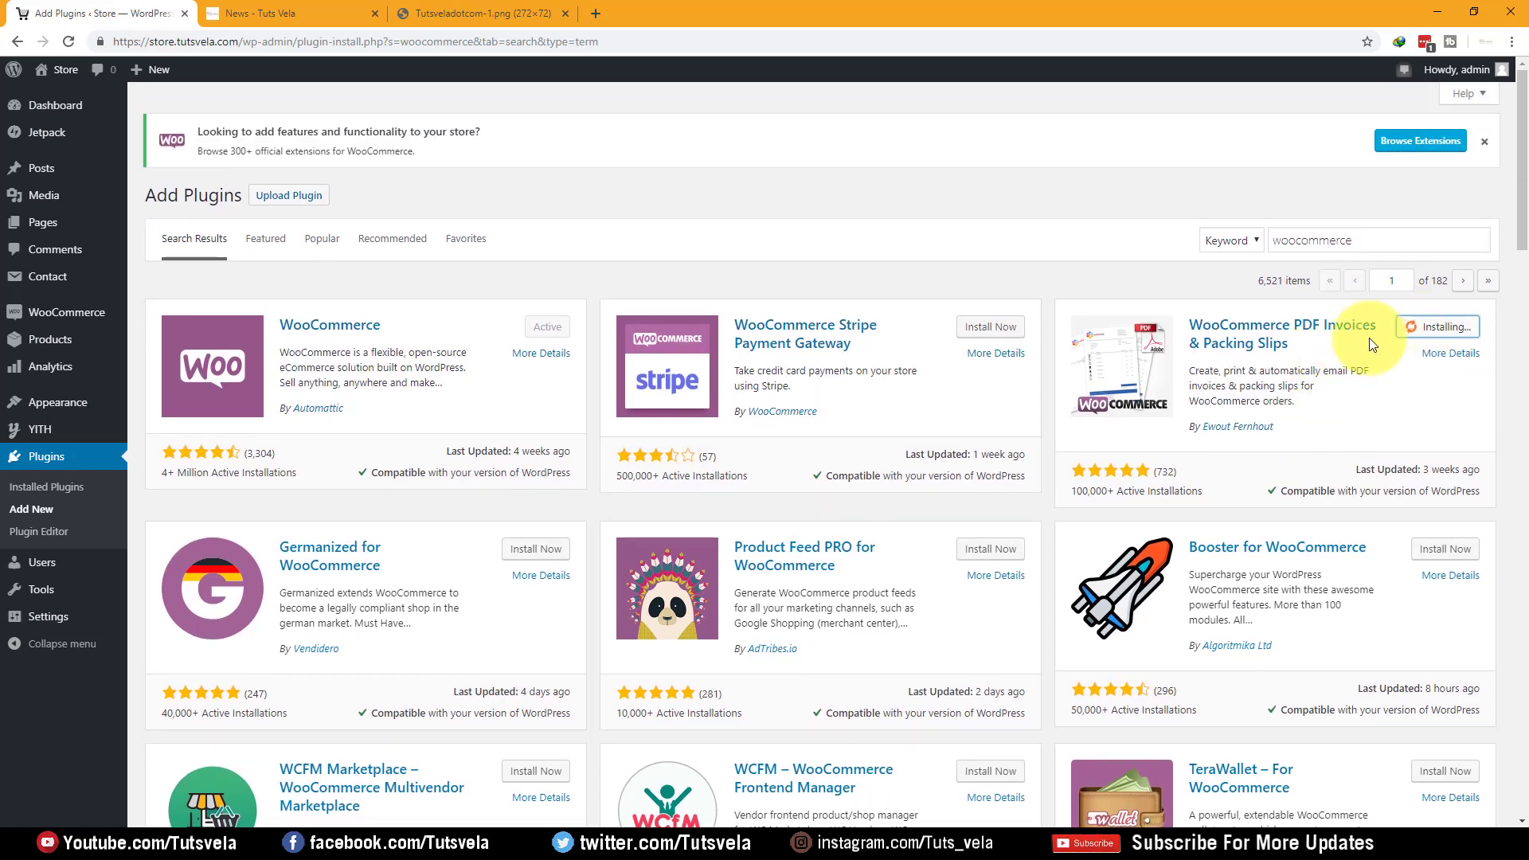
scroll(1370, 341, down, 2)
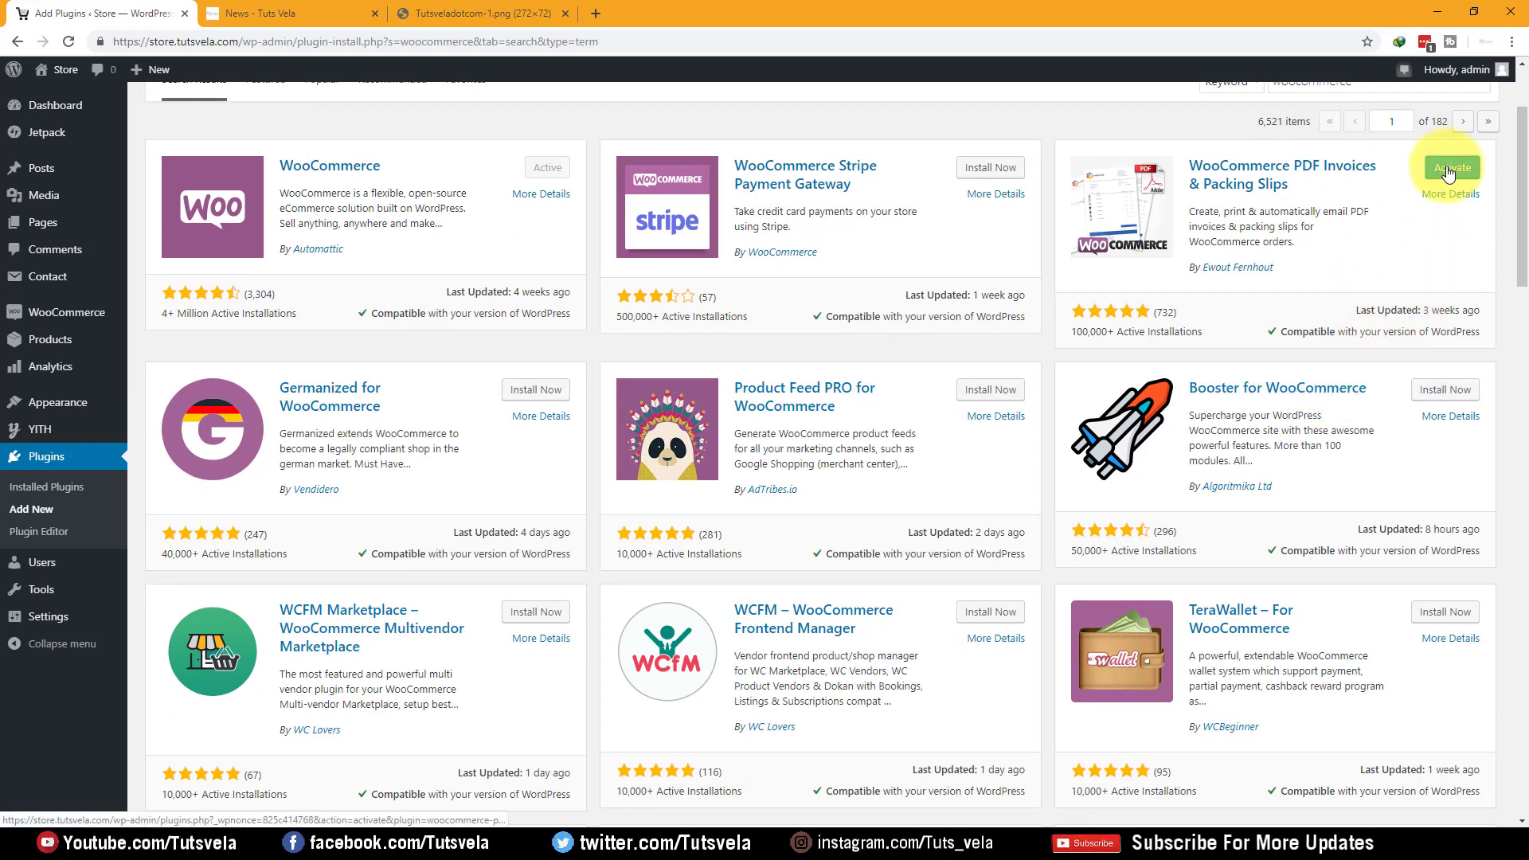
click(1448, 168)
Return to the Add Plugins page
scroll(1075, 383, down, 1)
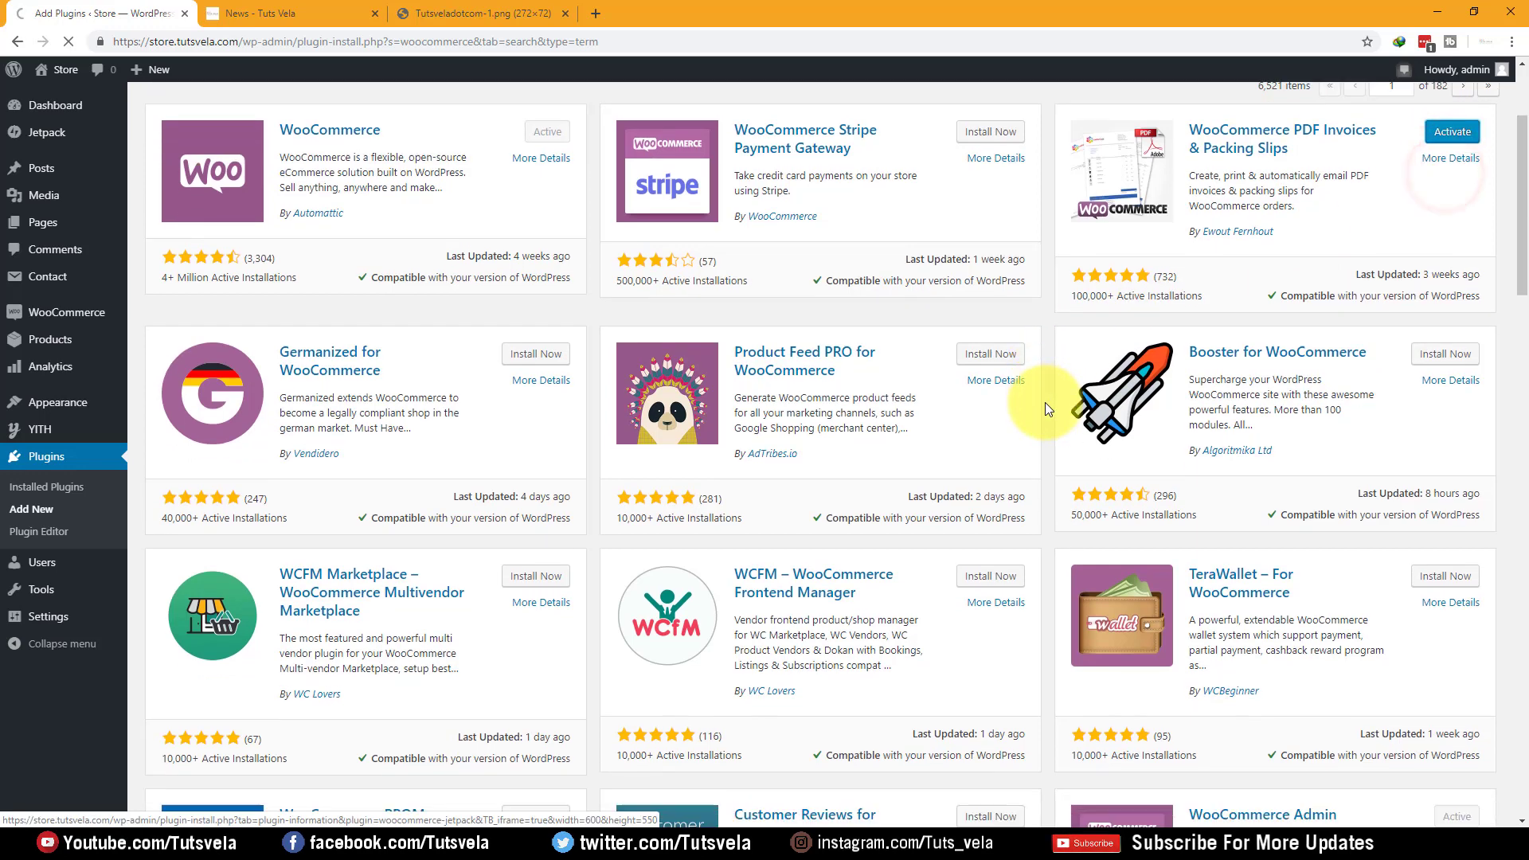
scroll(1045, 403, down, 5)
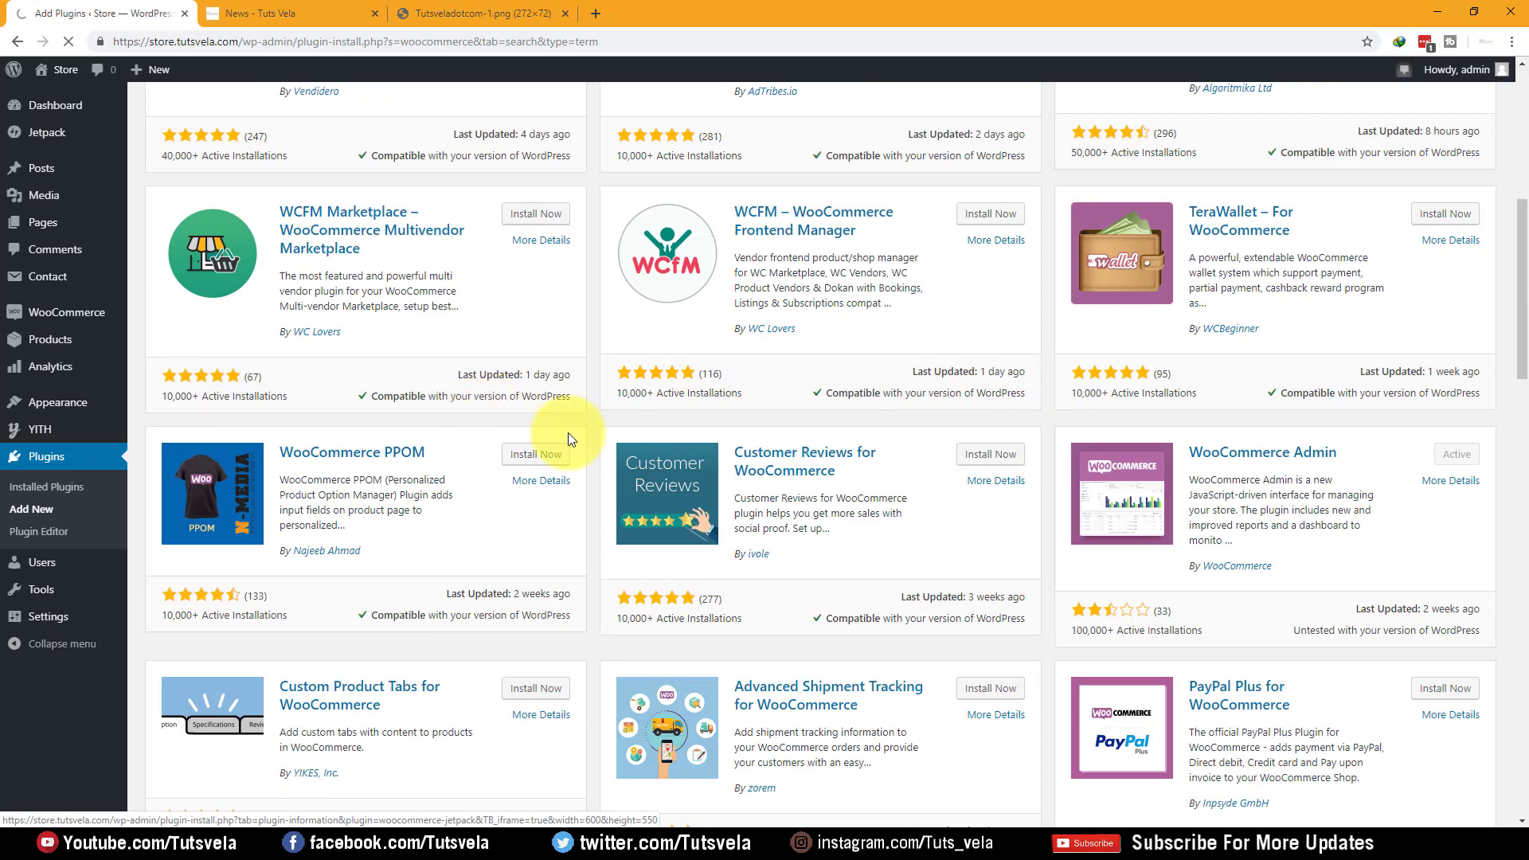
scroll(904, 515, down, 2)
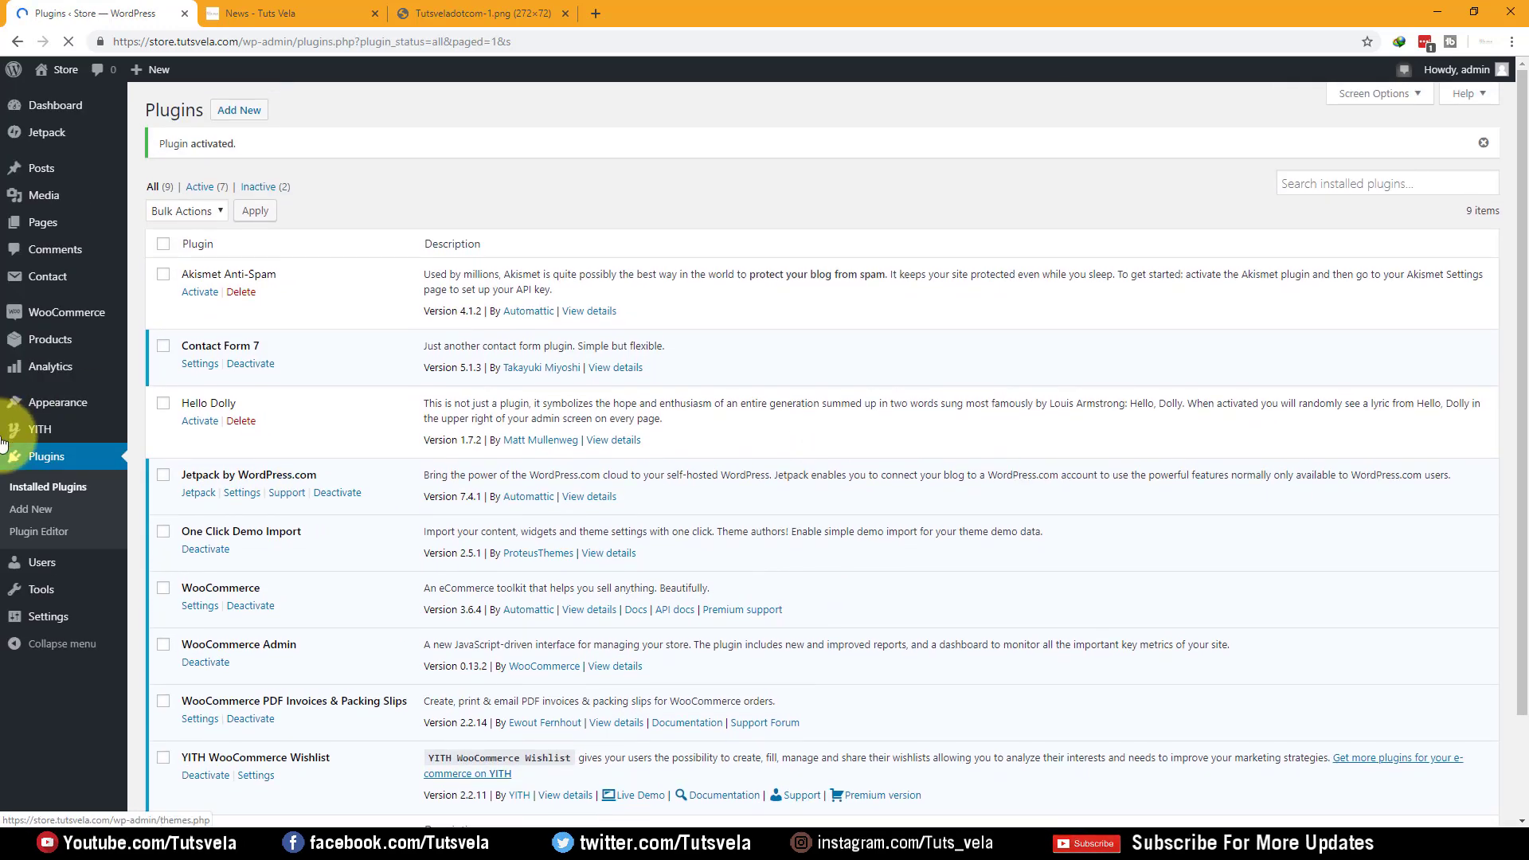
click(40, 508)
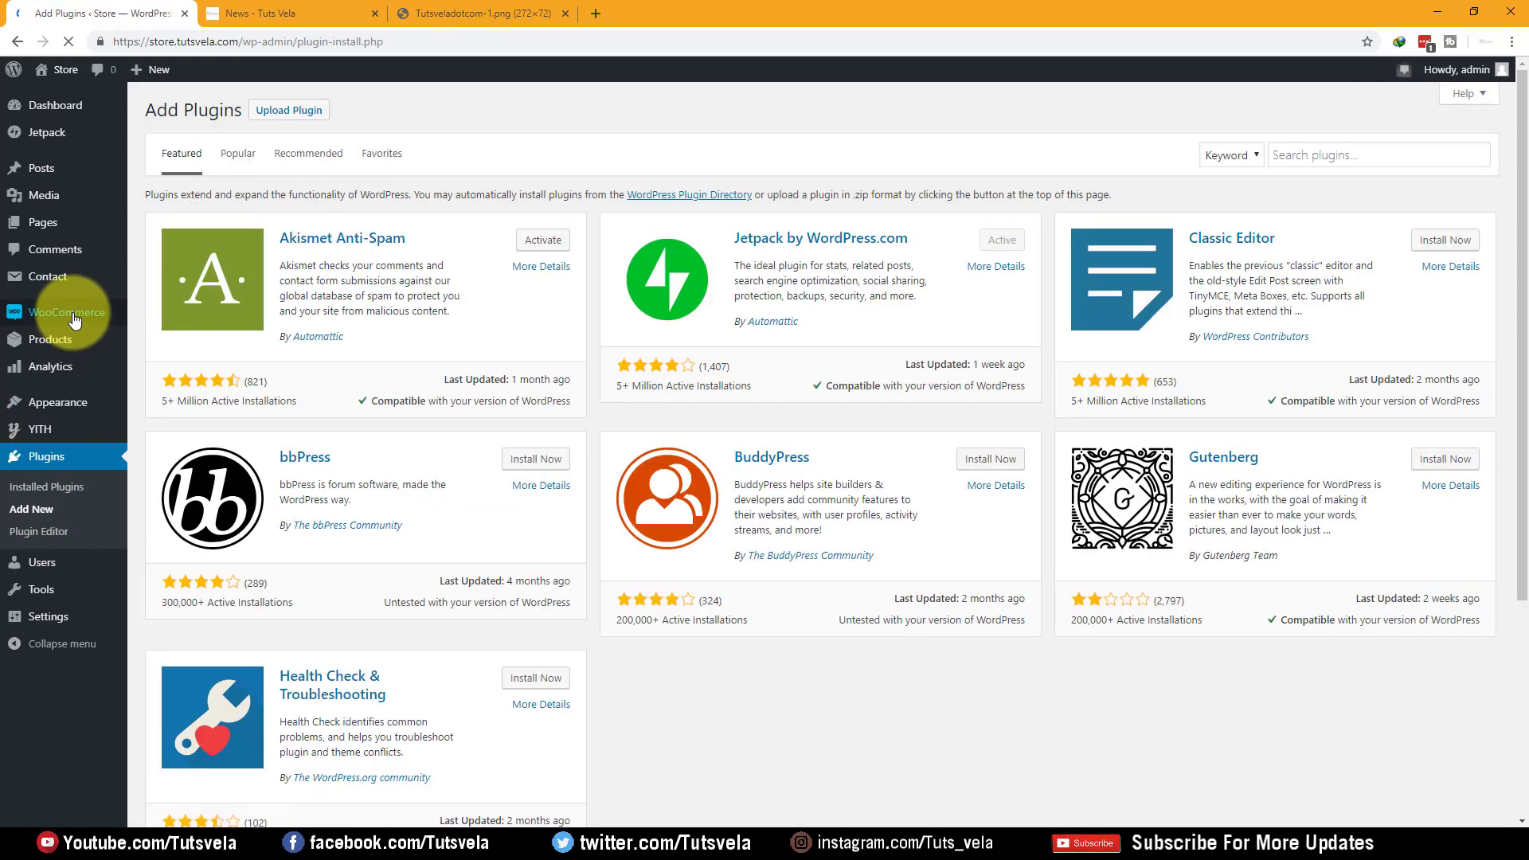
Search plugins for 'payment getway', bringing up CCAvenue Payment Gateway for WooCommerce among five results
click(1290, 153)
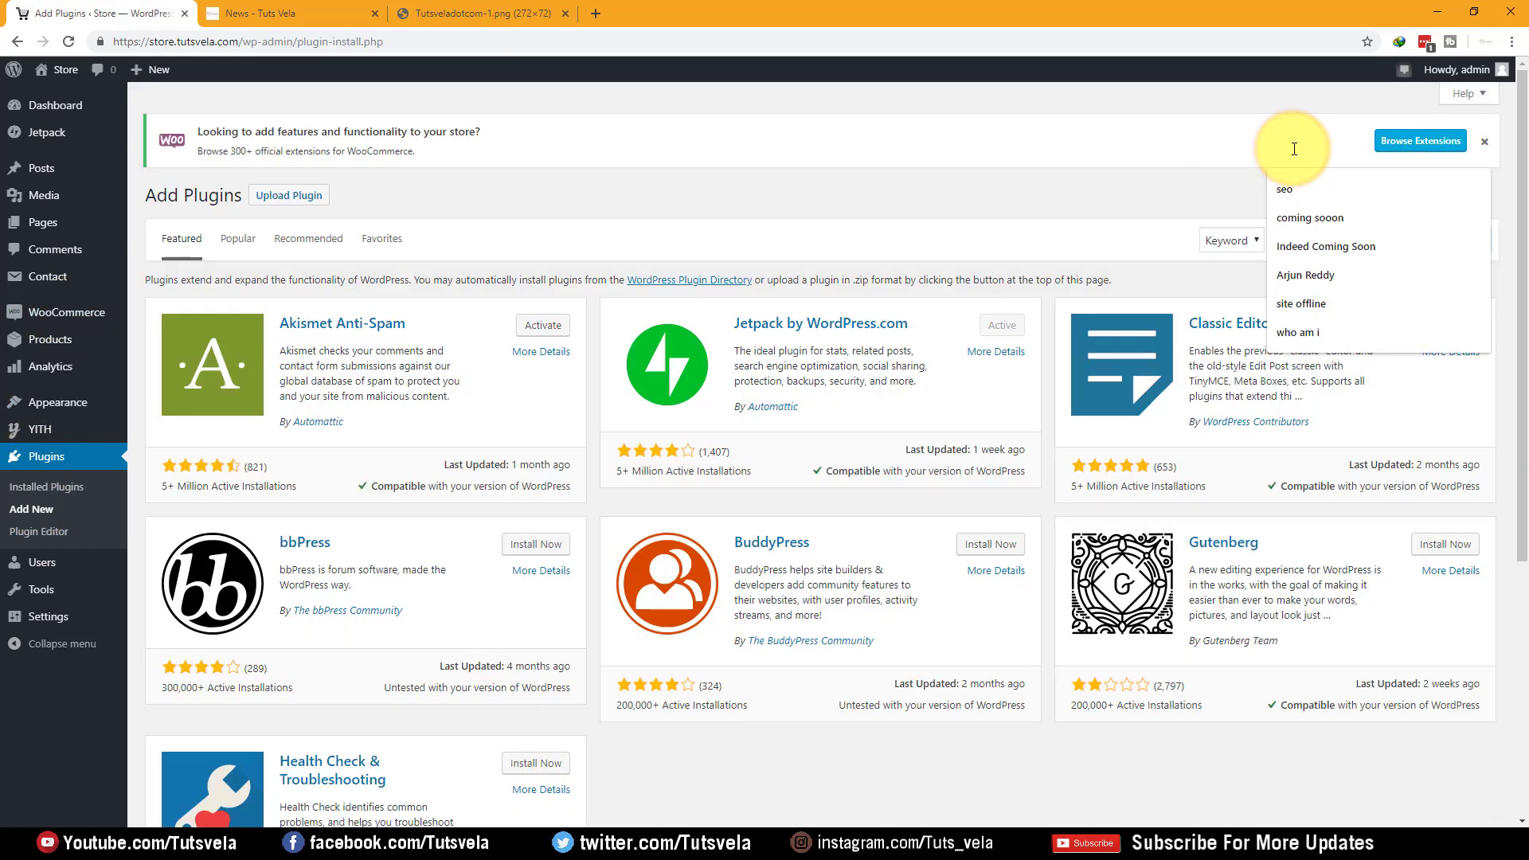
text(payment getway)
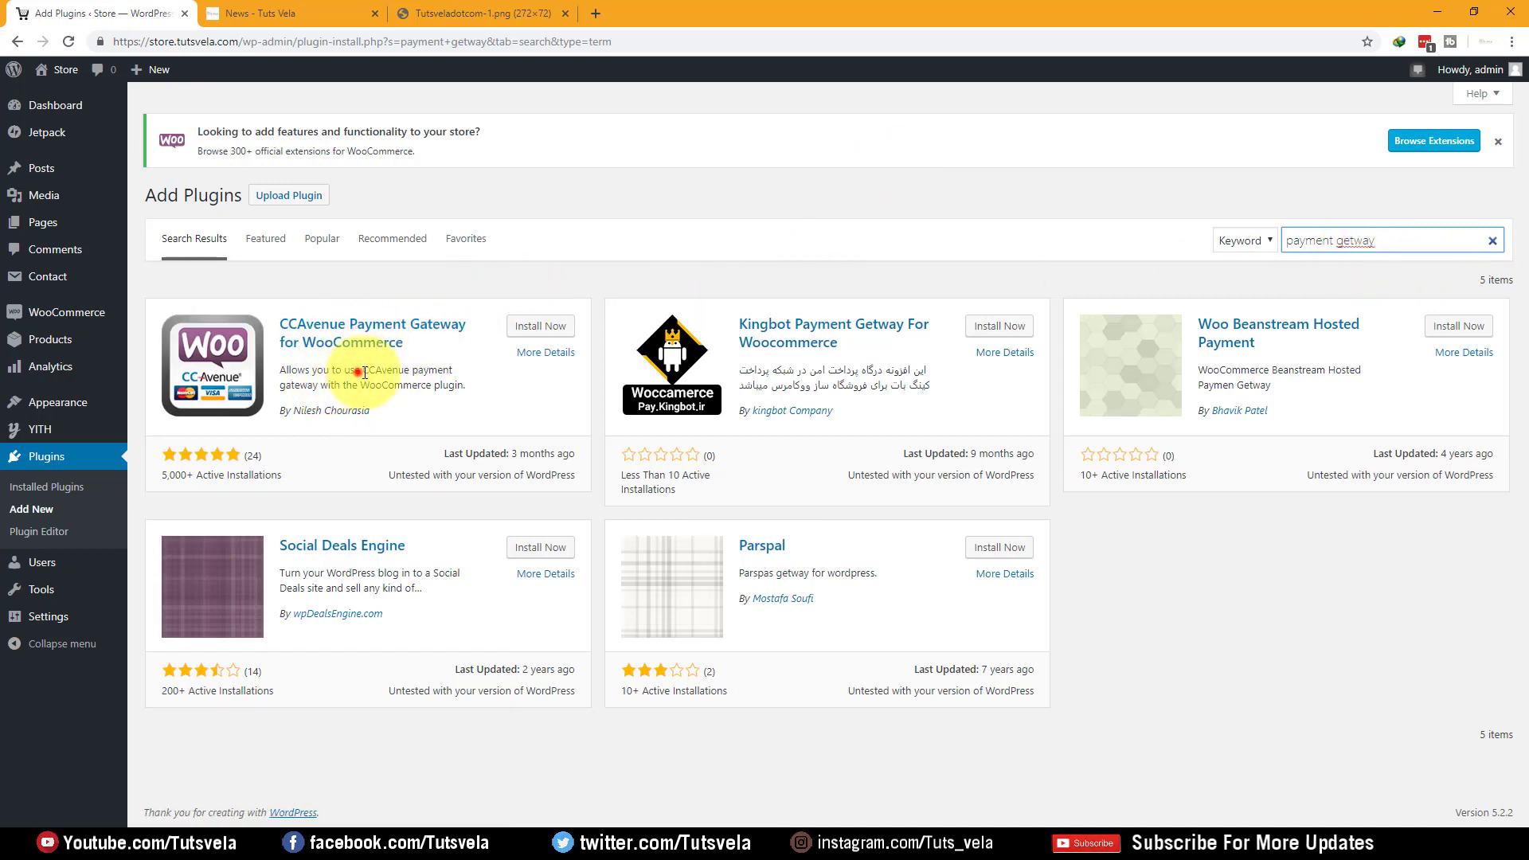
drag(358, 373, 321, 386)
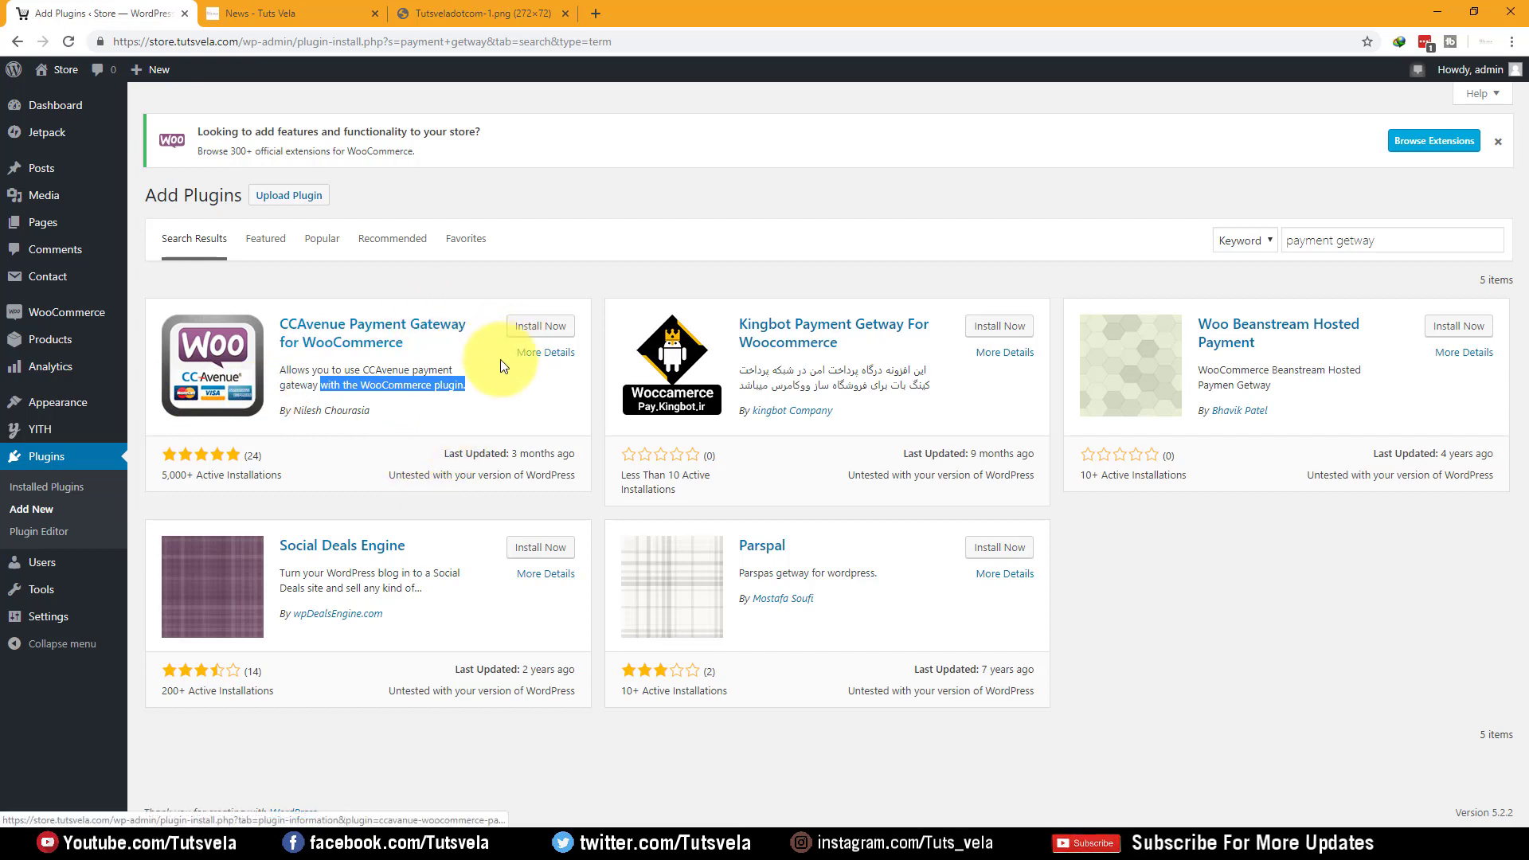
click(494, 398)
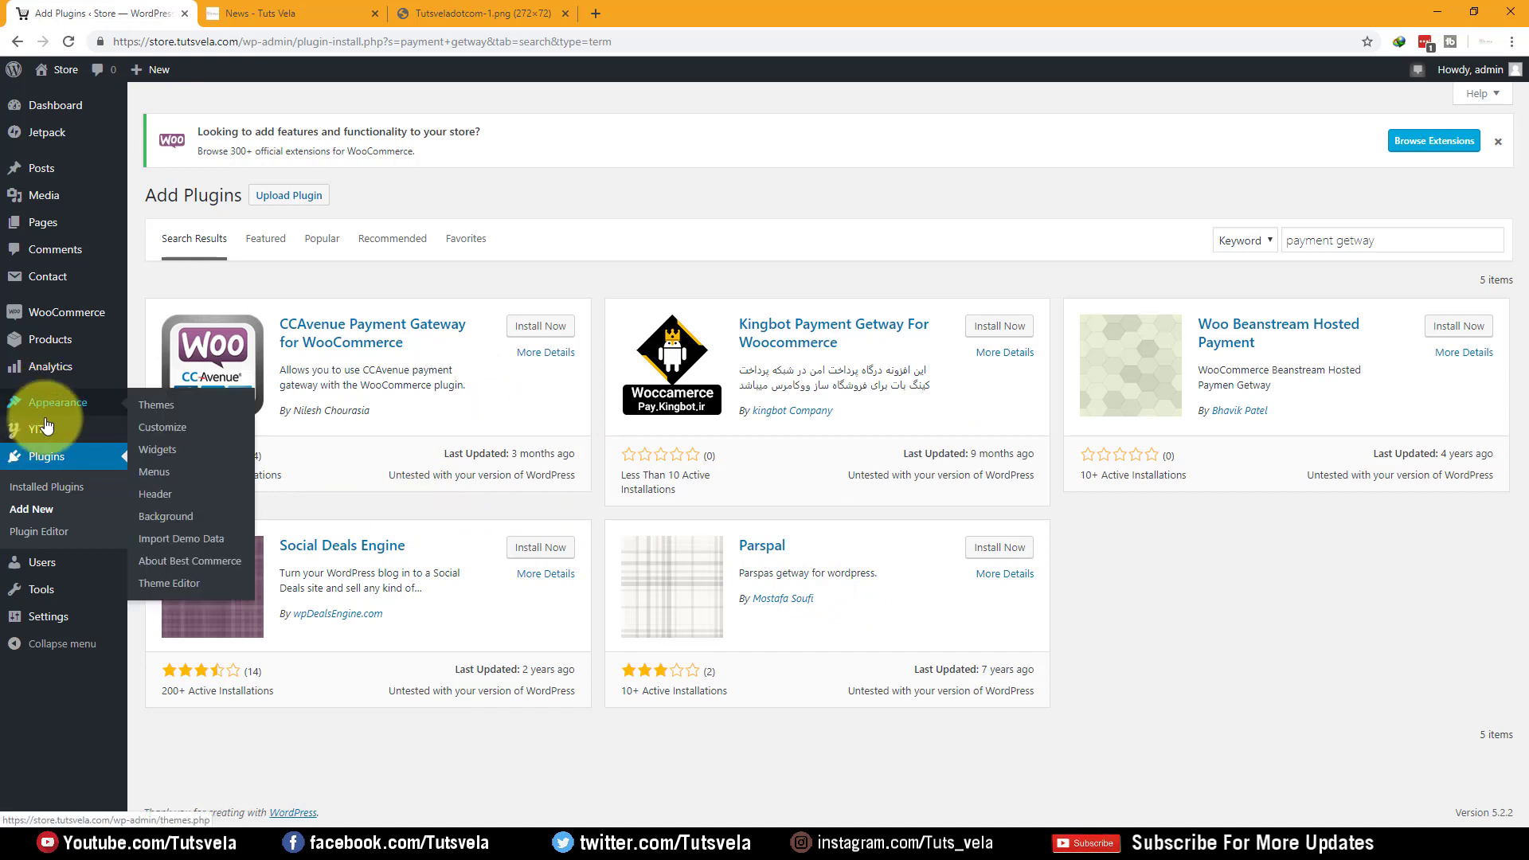
mouse_move(45, 431)
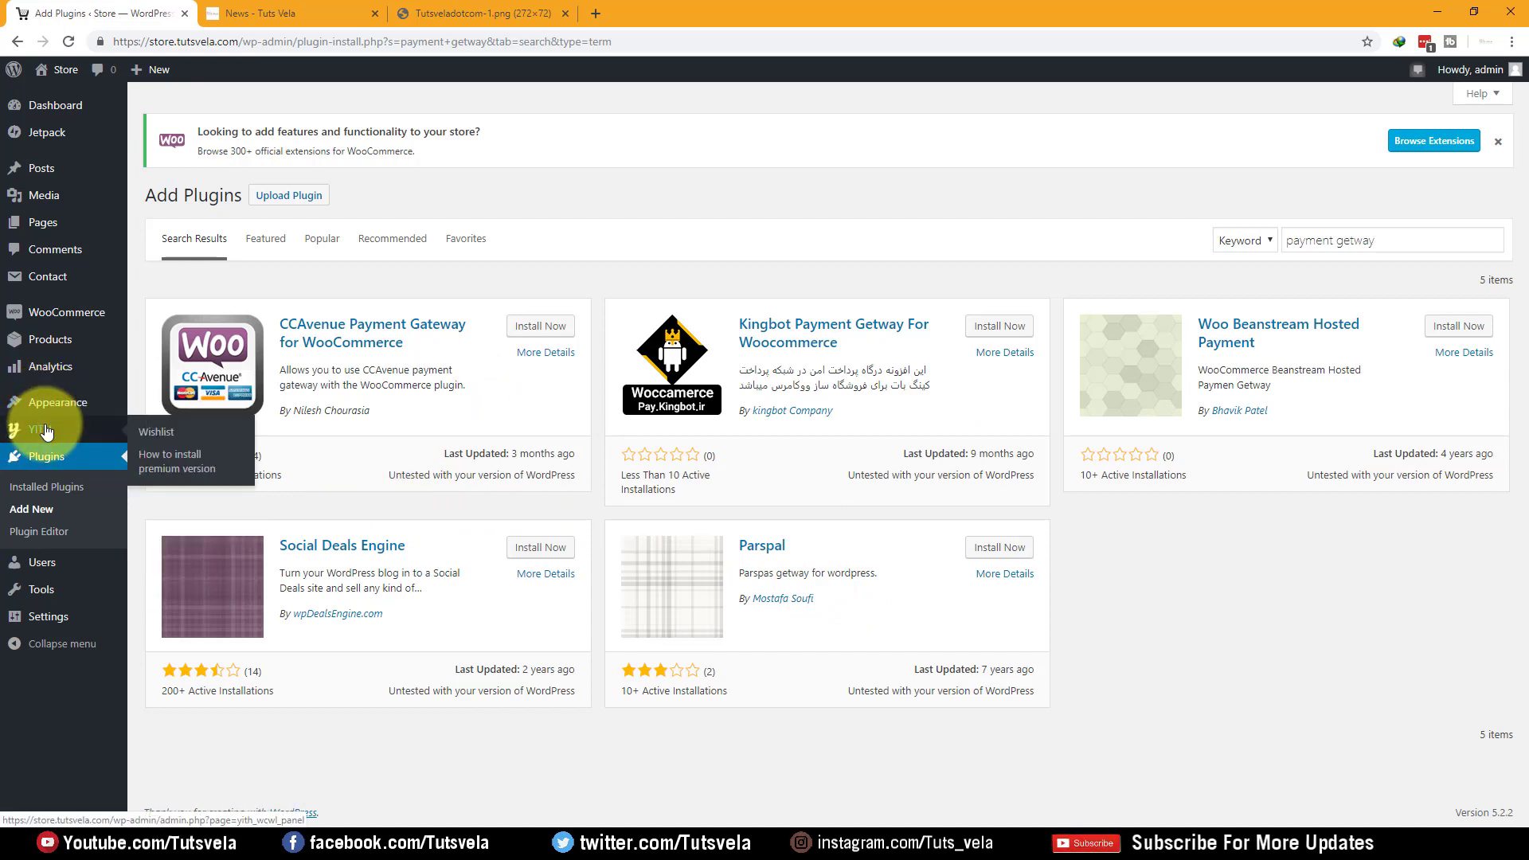
mouse_move(66, 375)
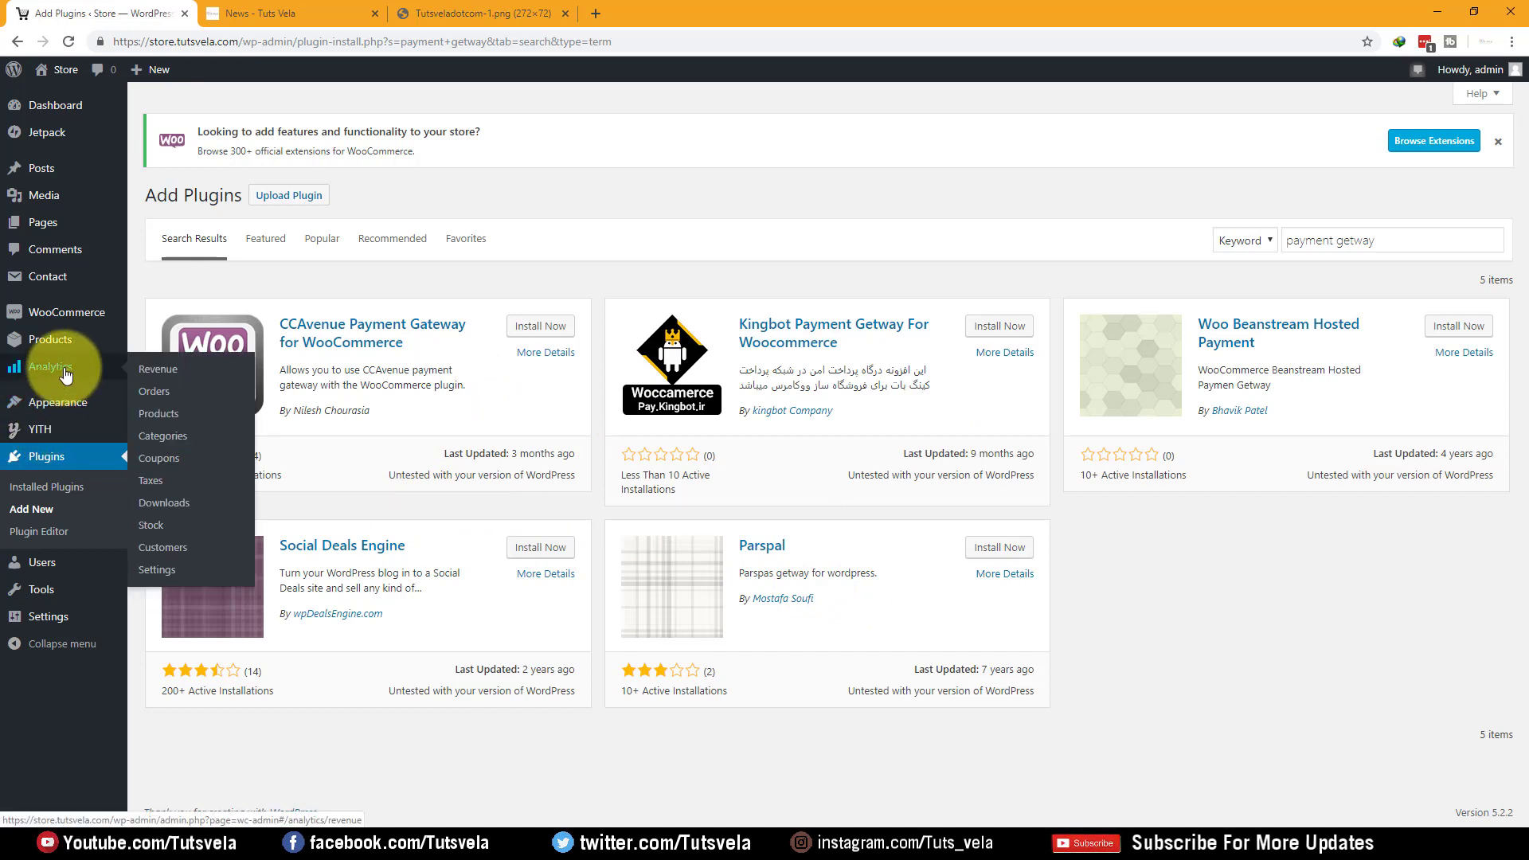
mouse_move(70, 323)
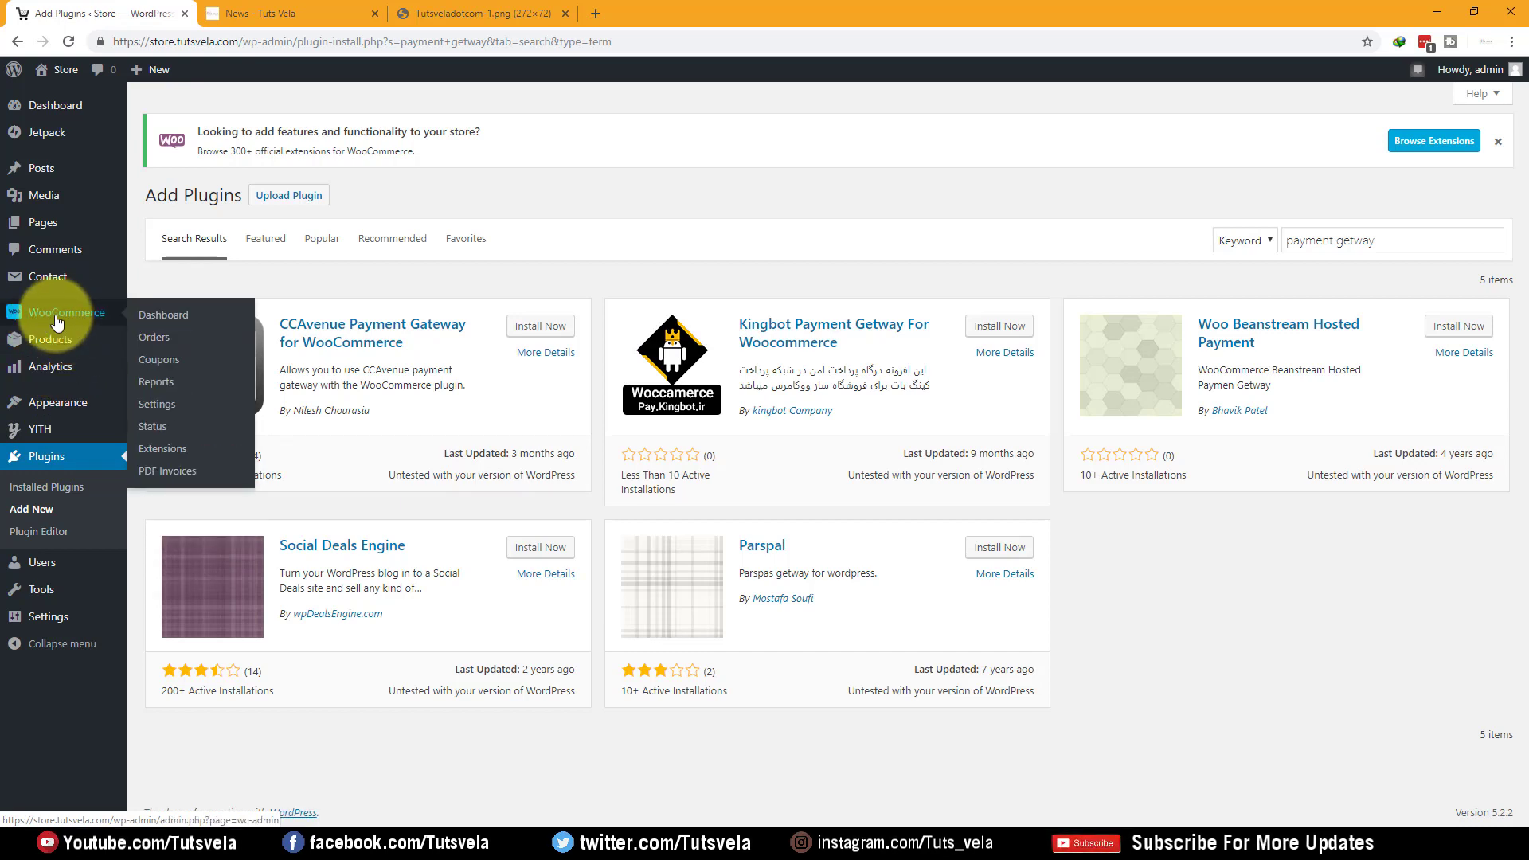
In PDF Invoices general settings, make PDFs download and keep the Simple template
click(196, 476)
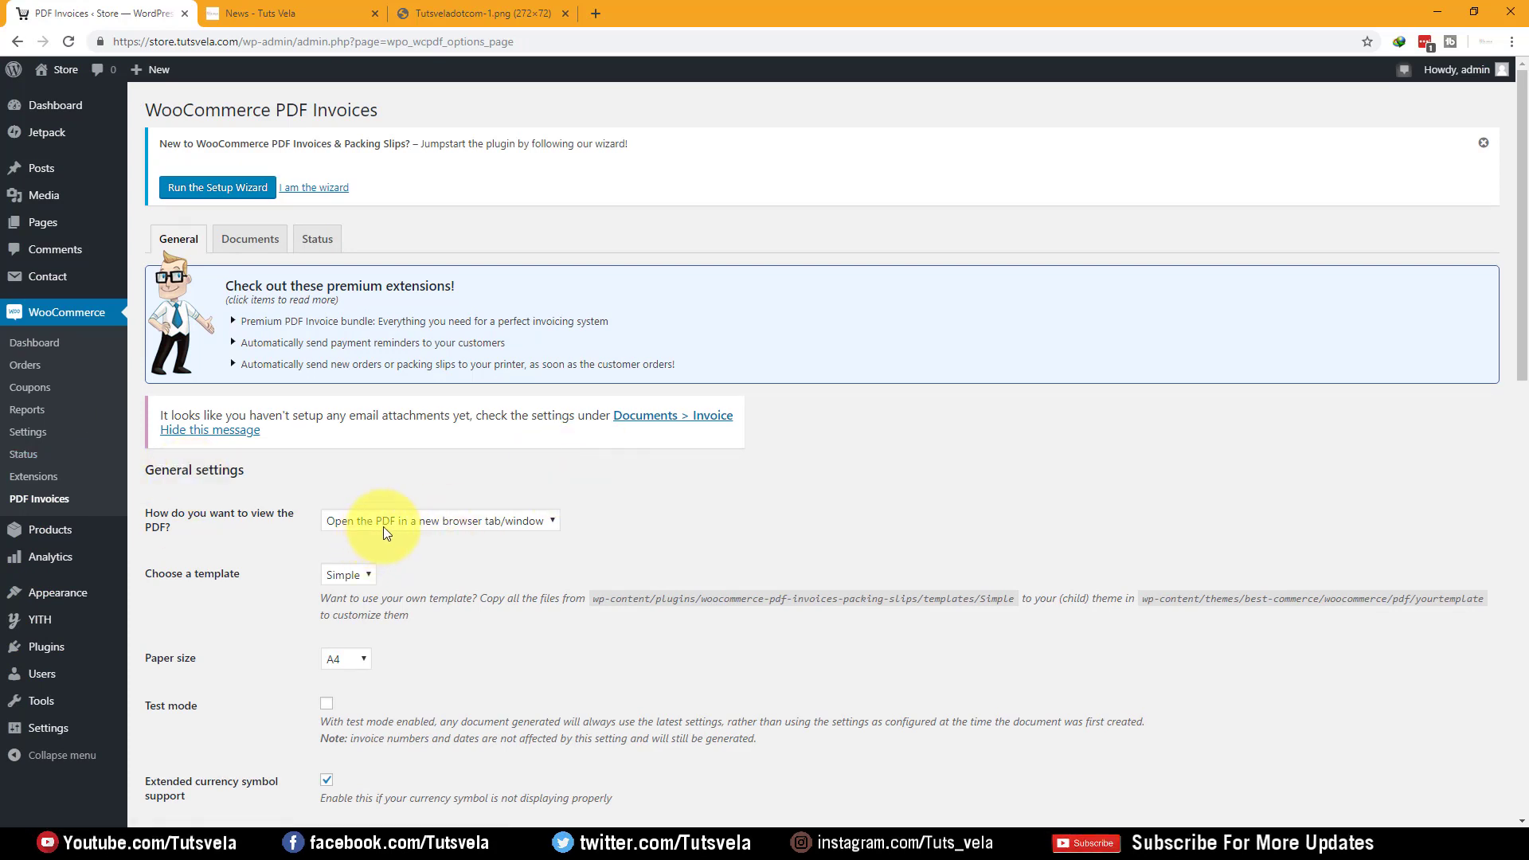
click(505, 527)
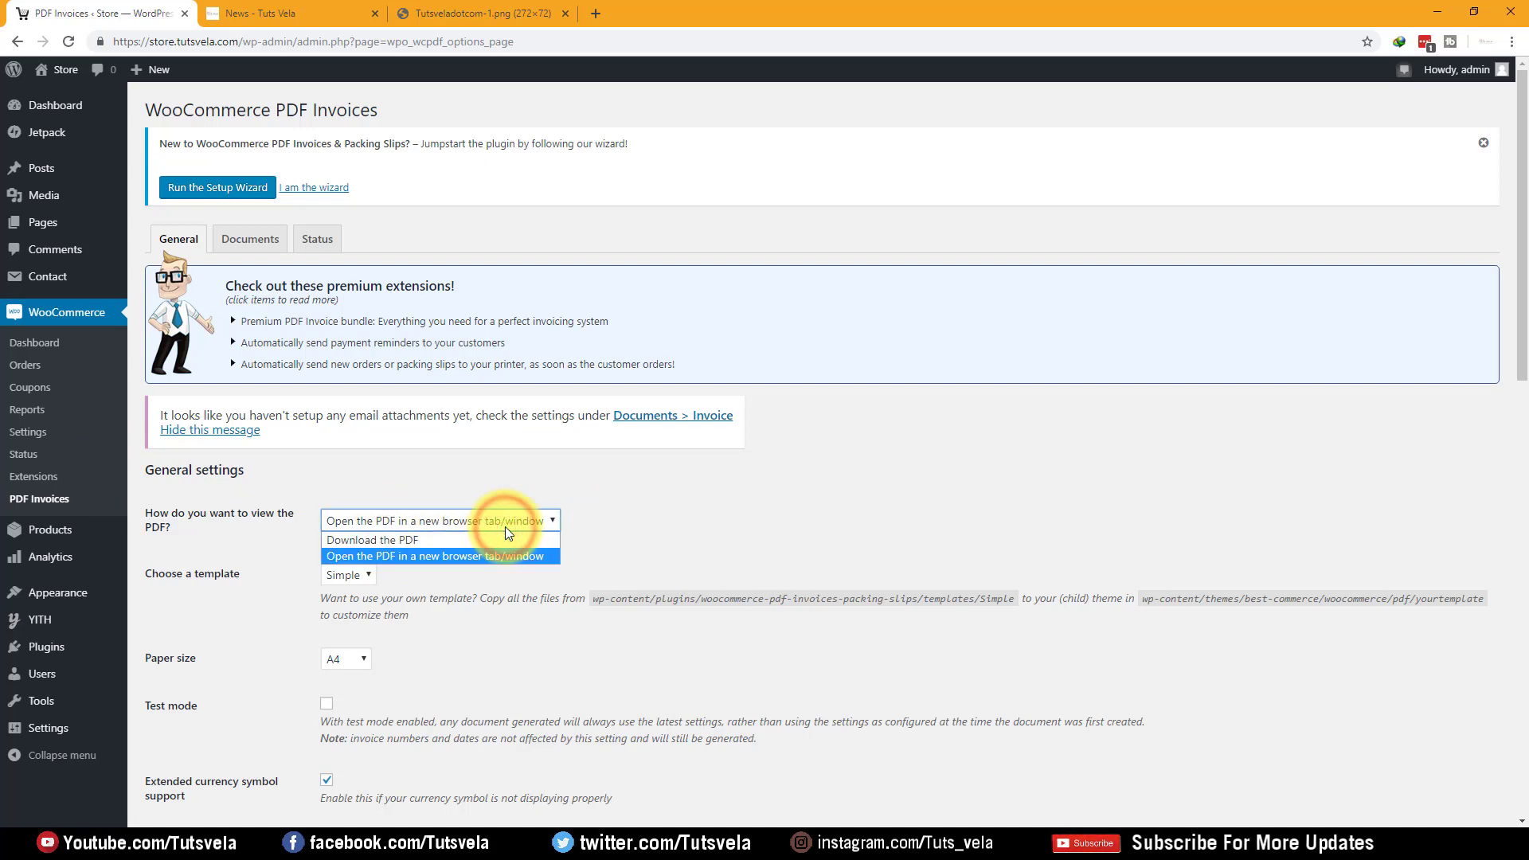
click(503, 539)
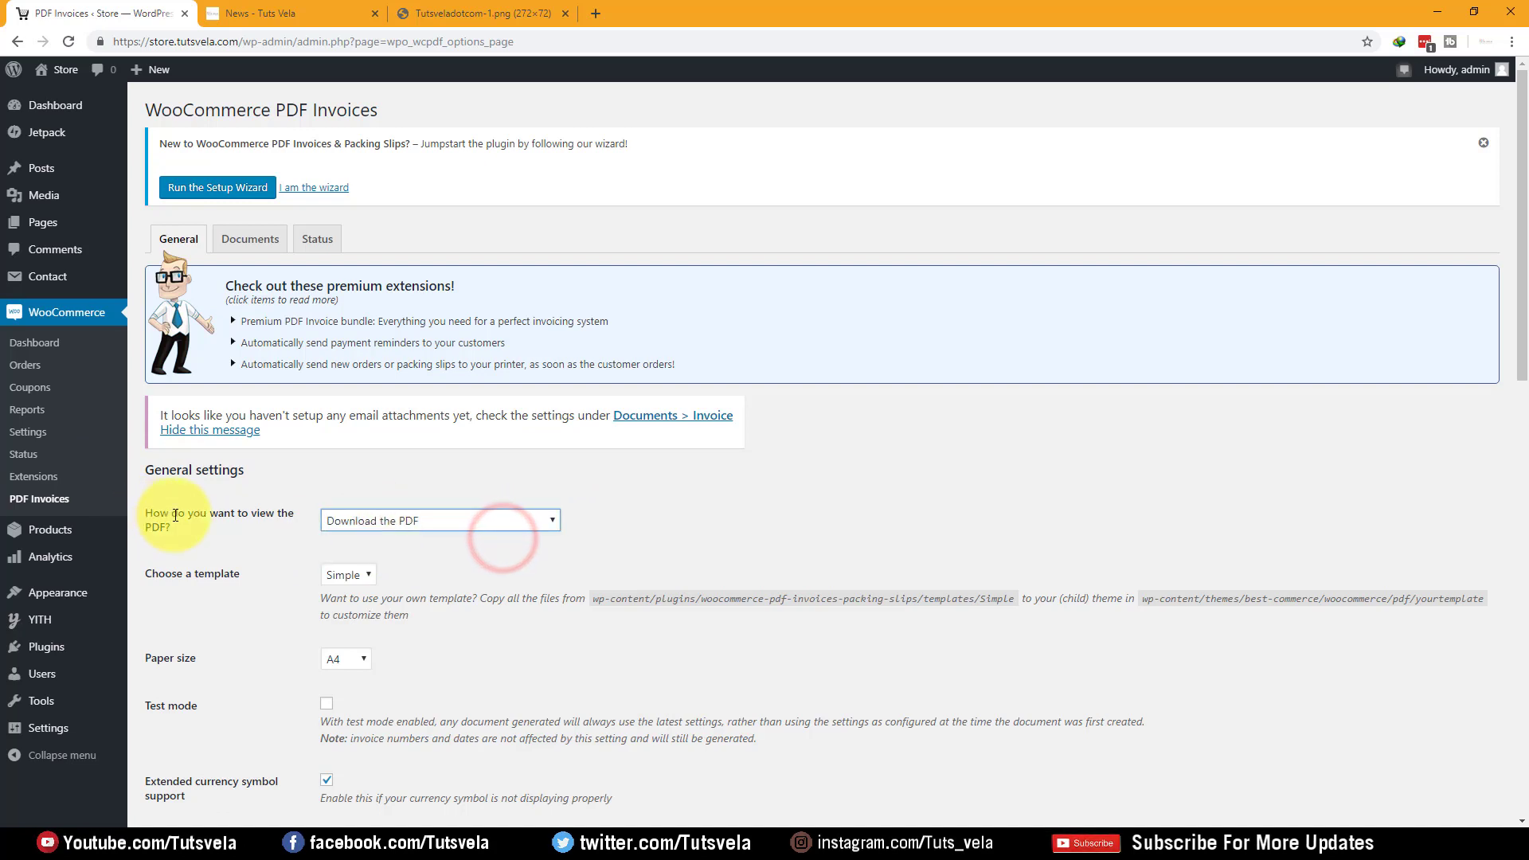
drag(145, 513, 229, 536)
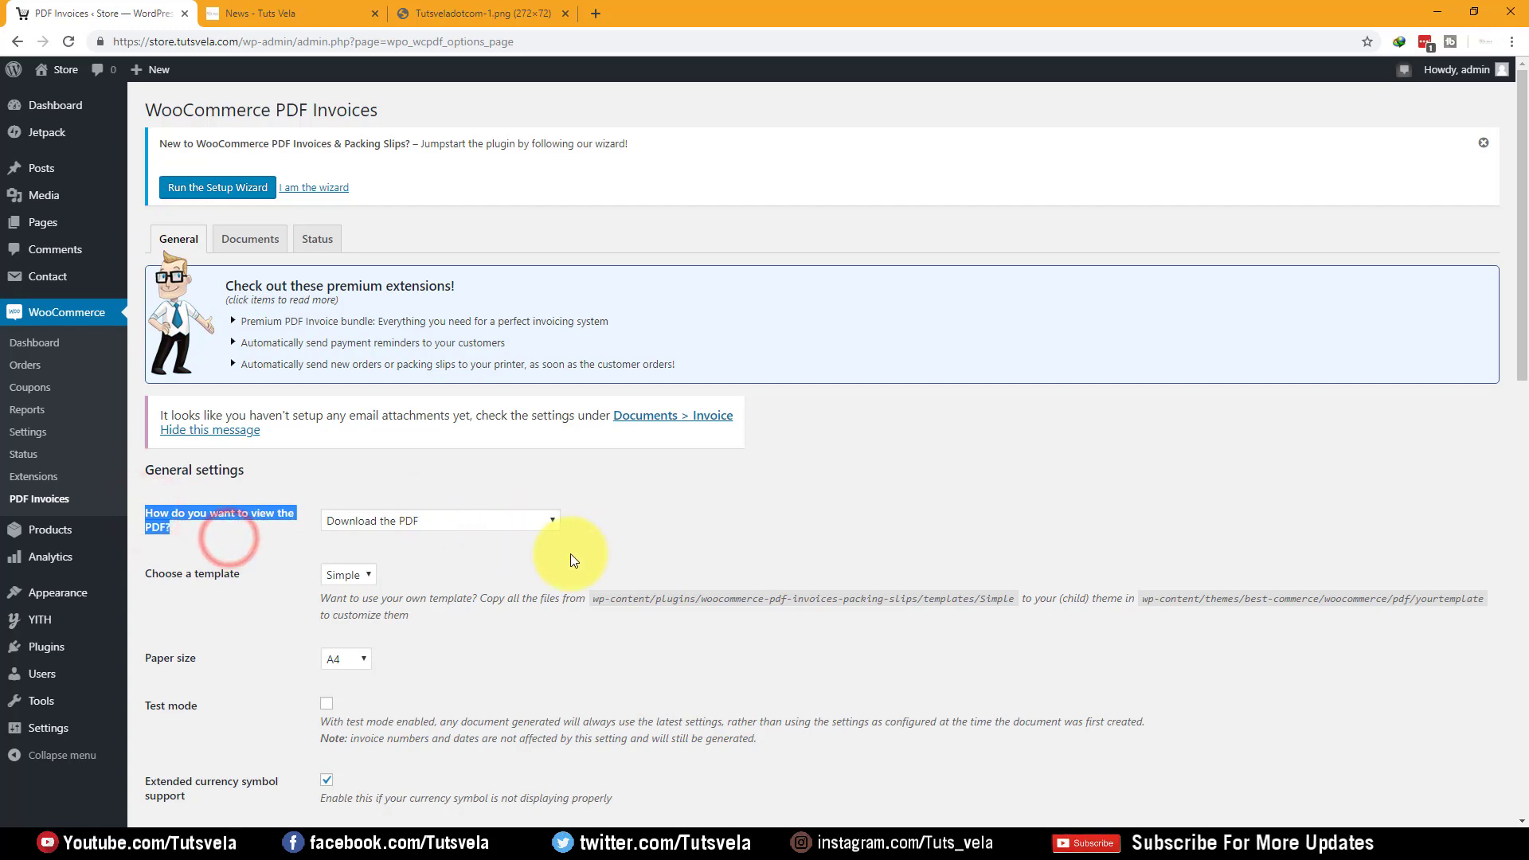
click(601, 562)
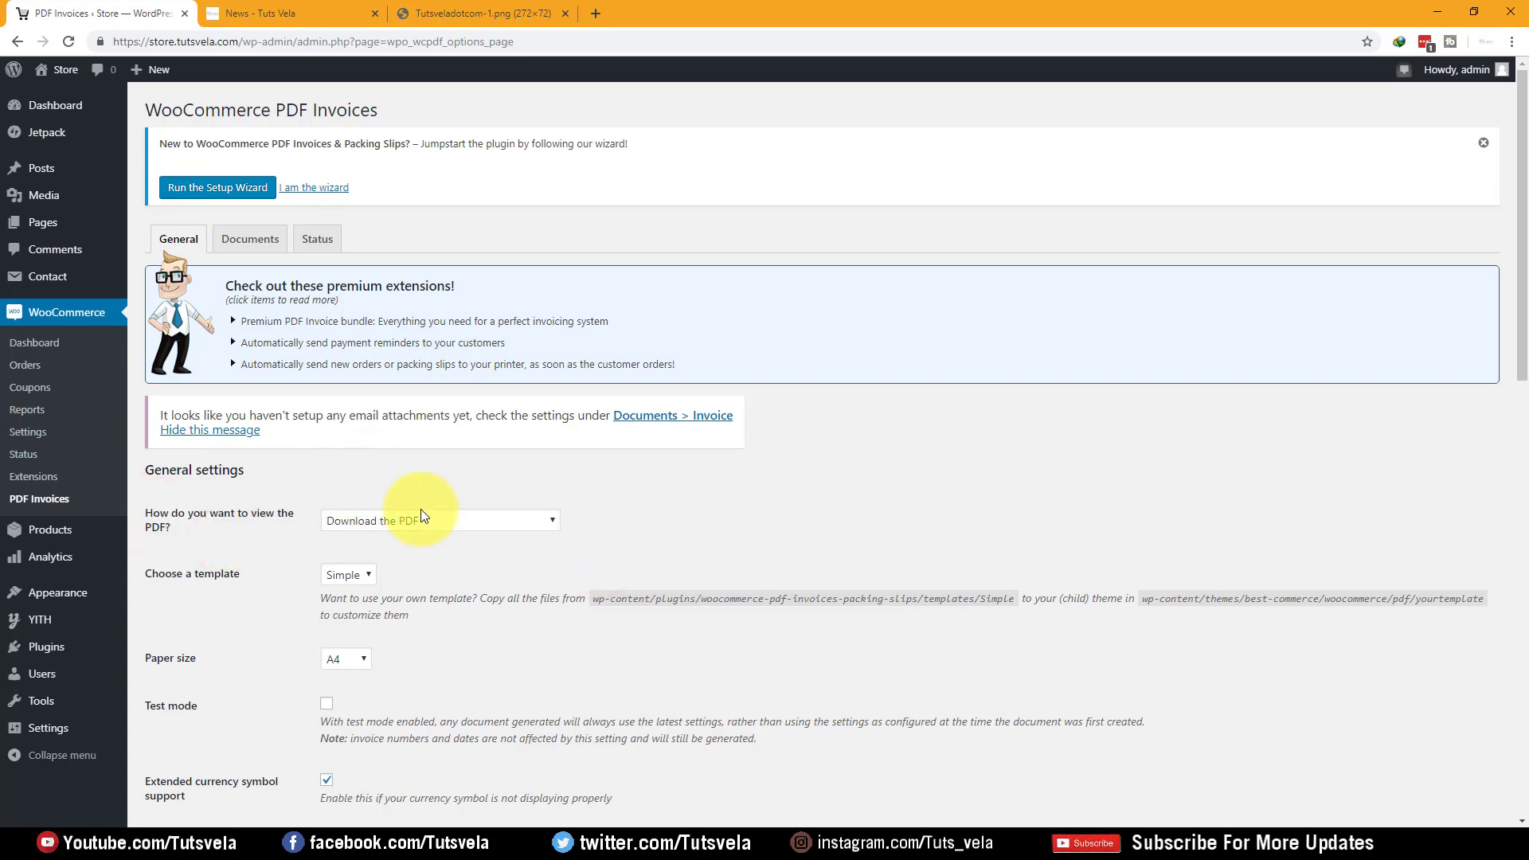
scroll(420, 510, down, 4)
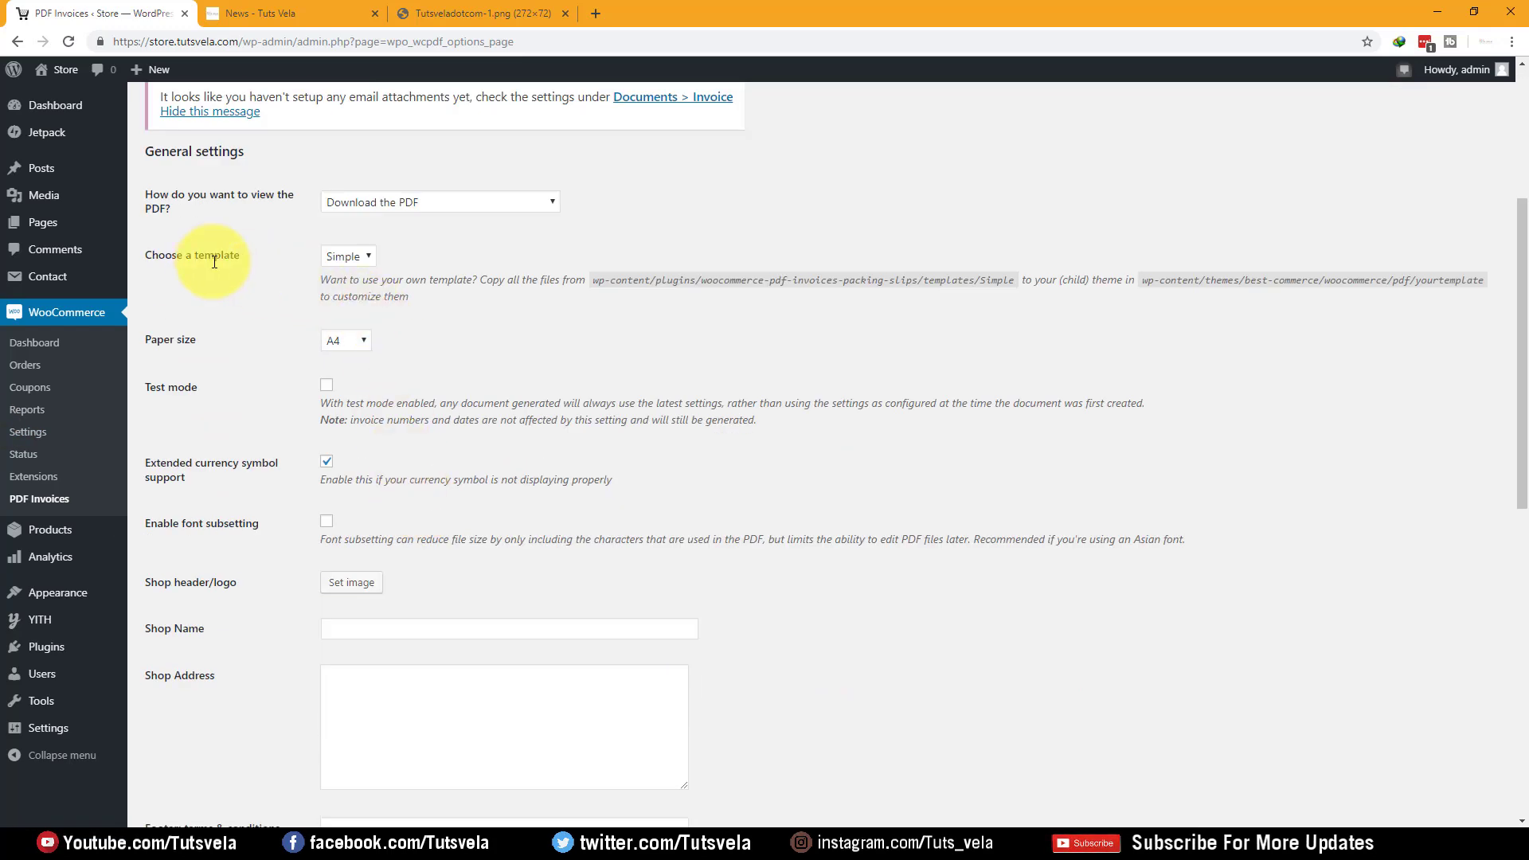
click(333, 260)
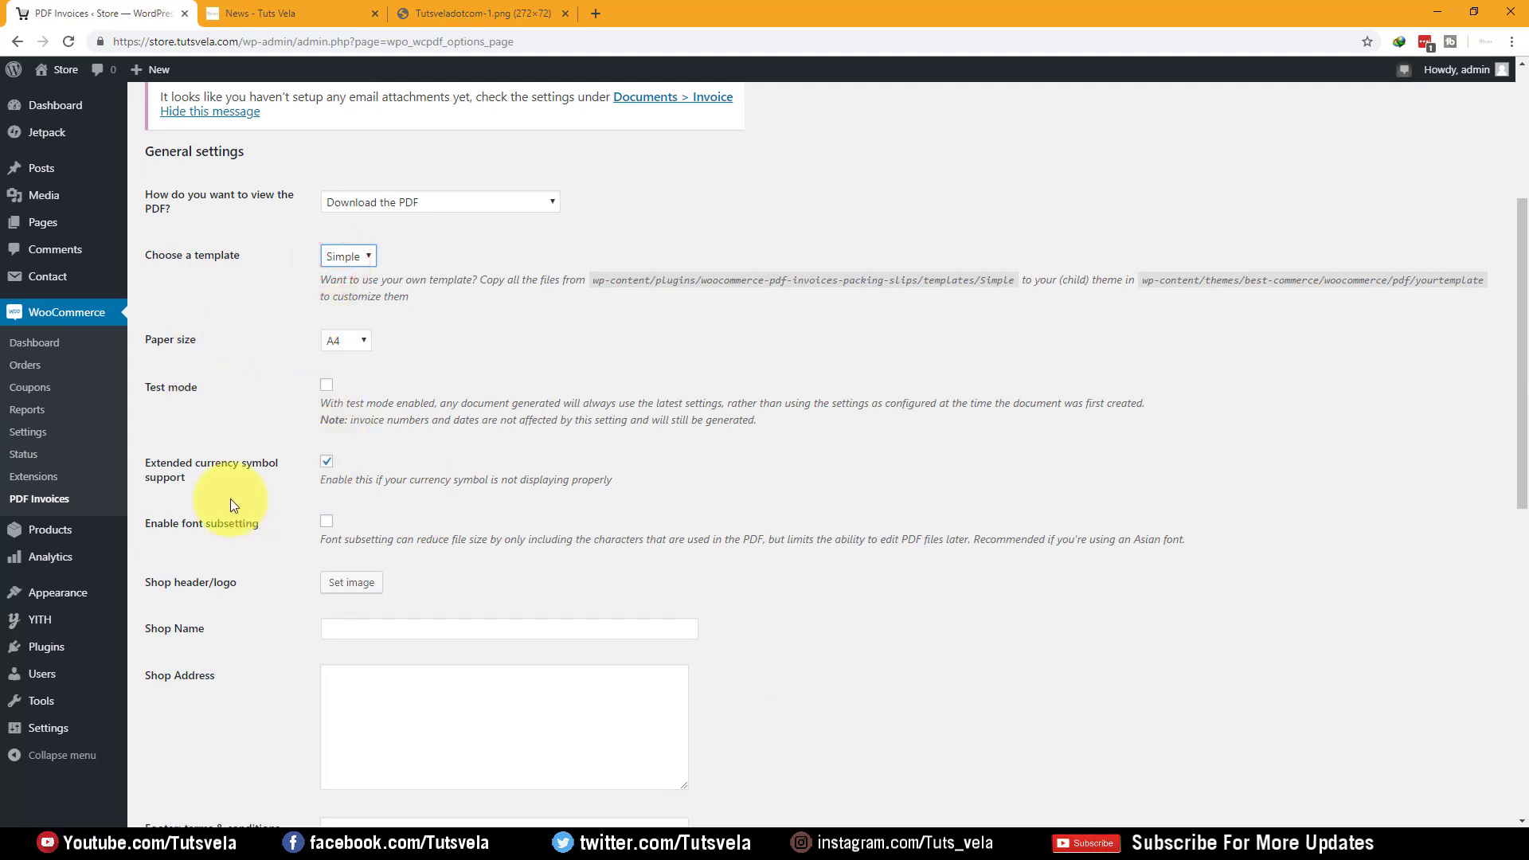
drag(275, 534, 215, 531)
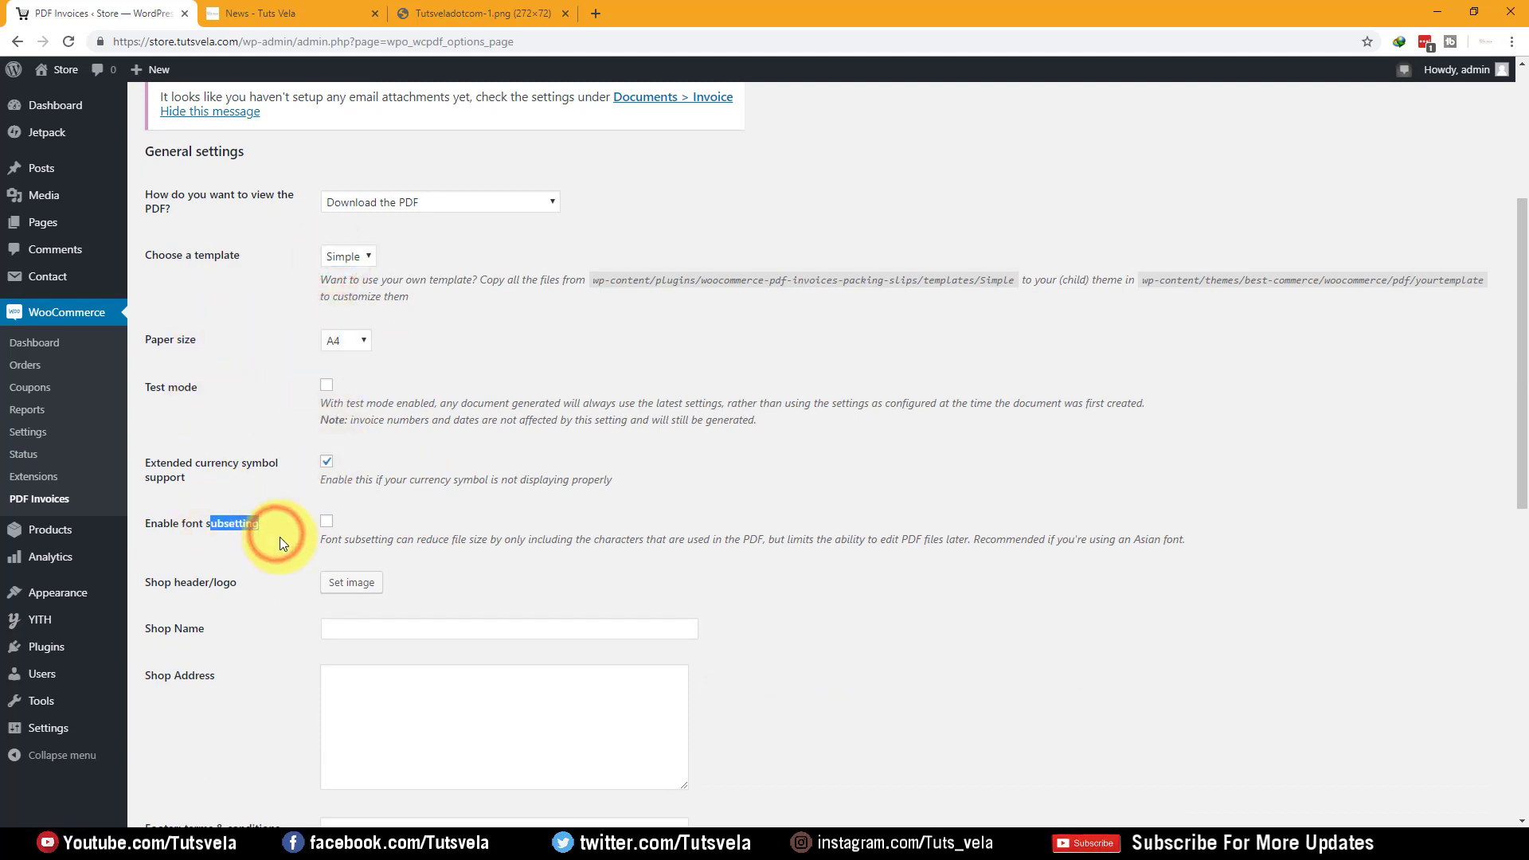
click(280, 538)
scroll(279, 537, down, 2)
Set the cart image as the invoice header logo and enter shop name STORE VELA
click(351, 423)
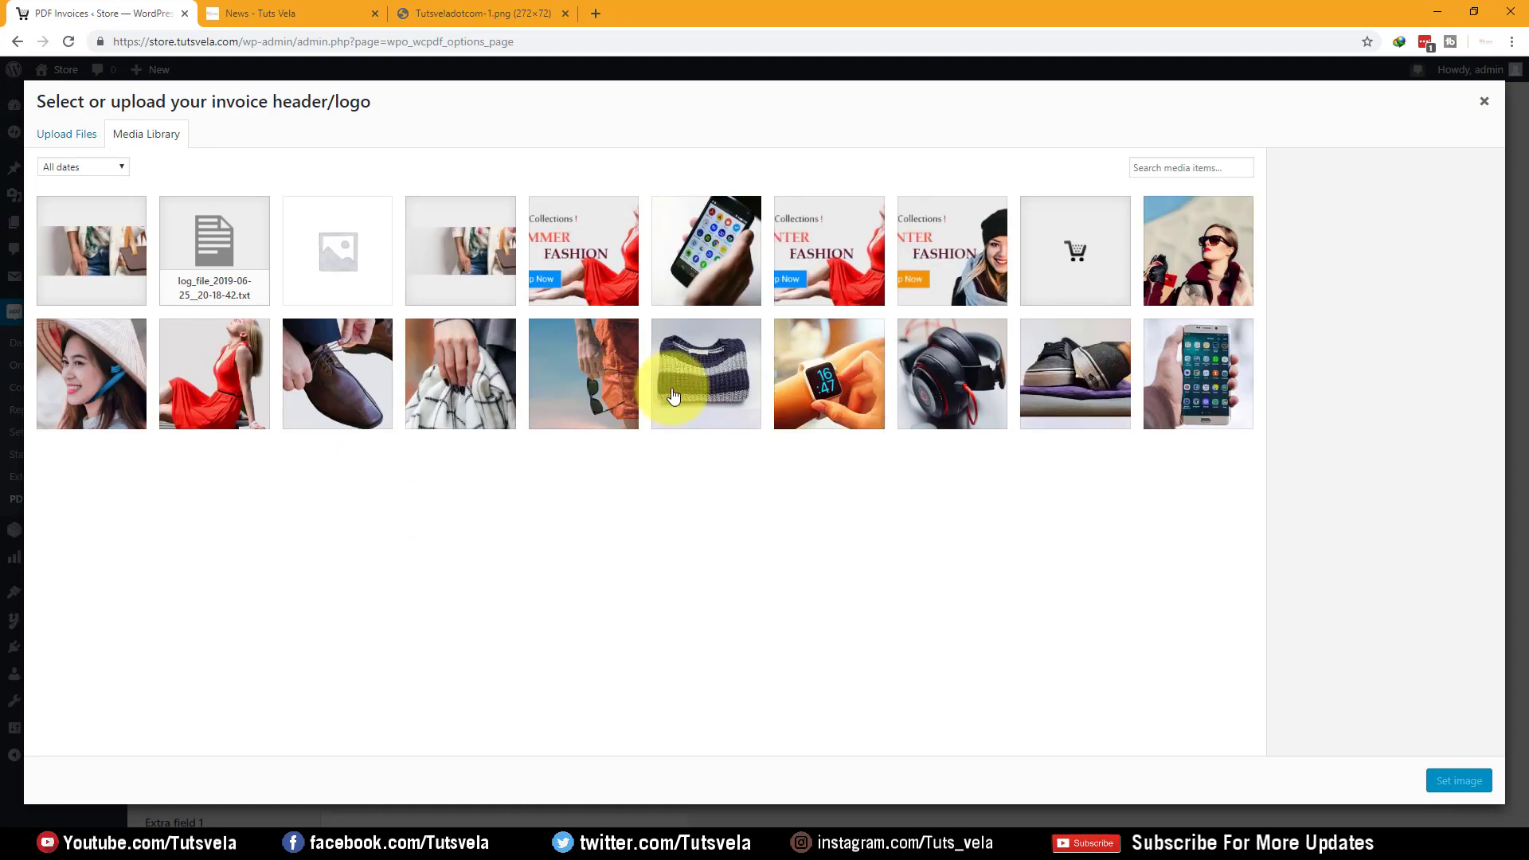
click(1076, 251)
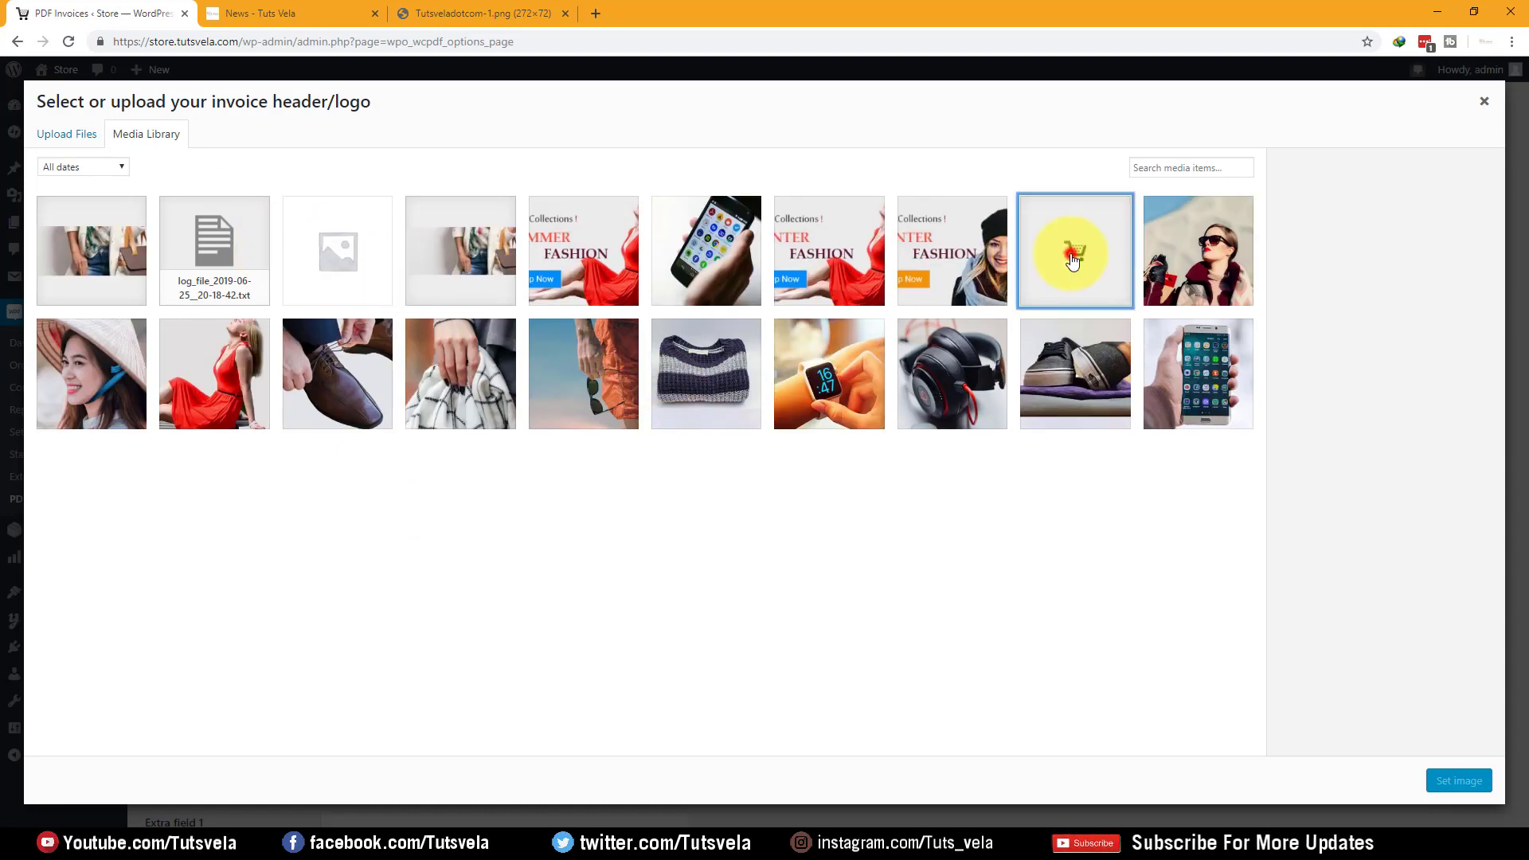
click(1459, 780)
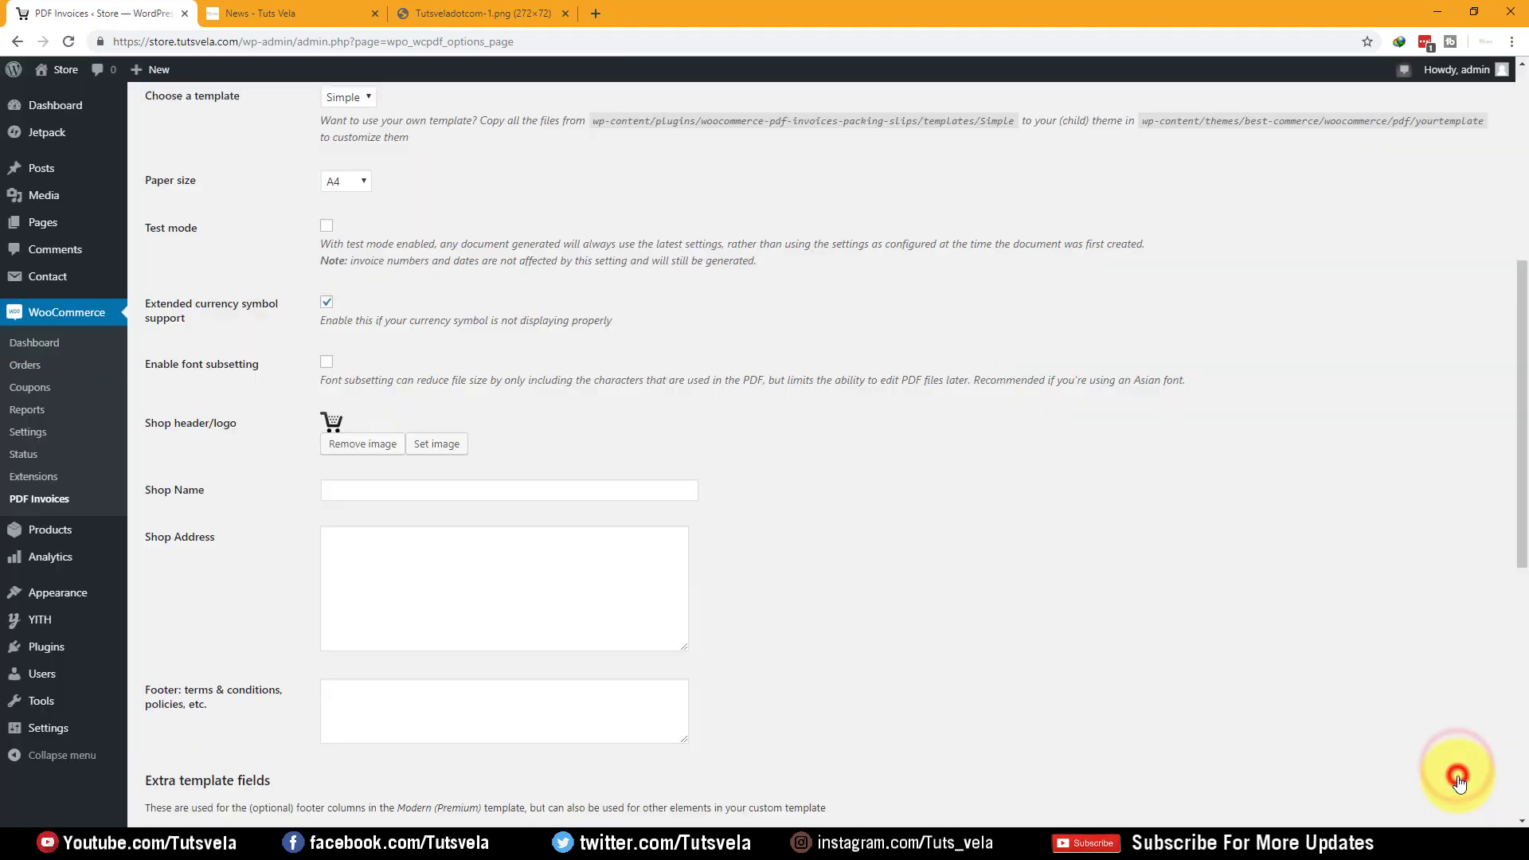
click(462, 488)
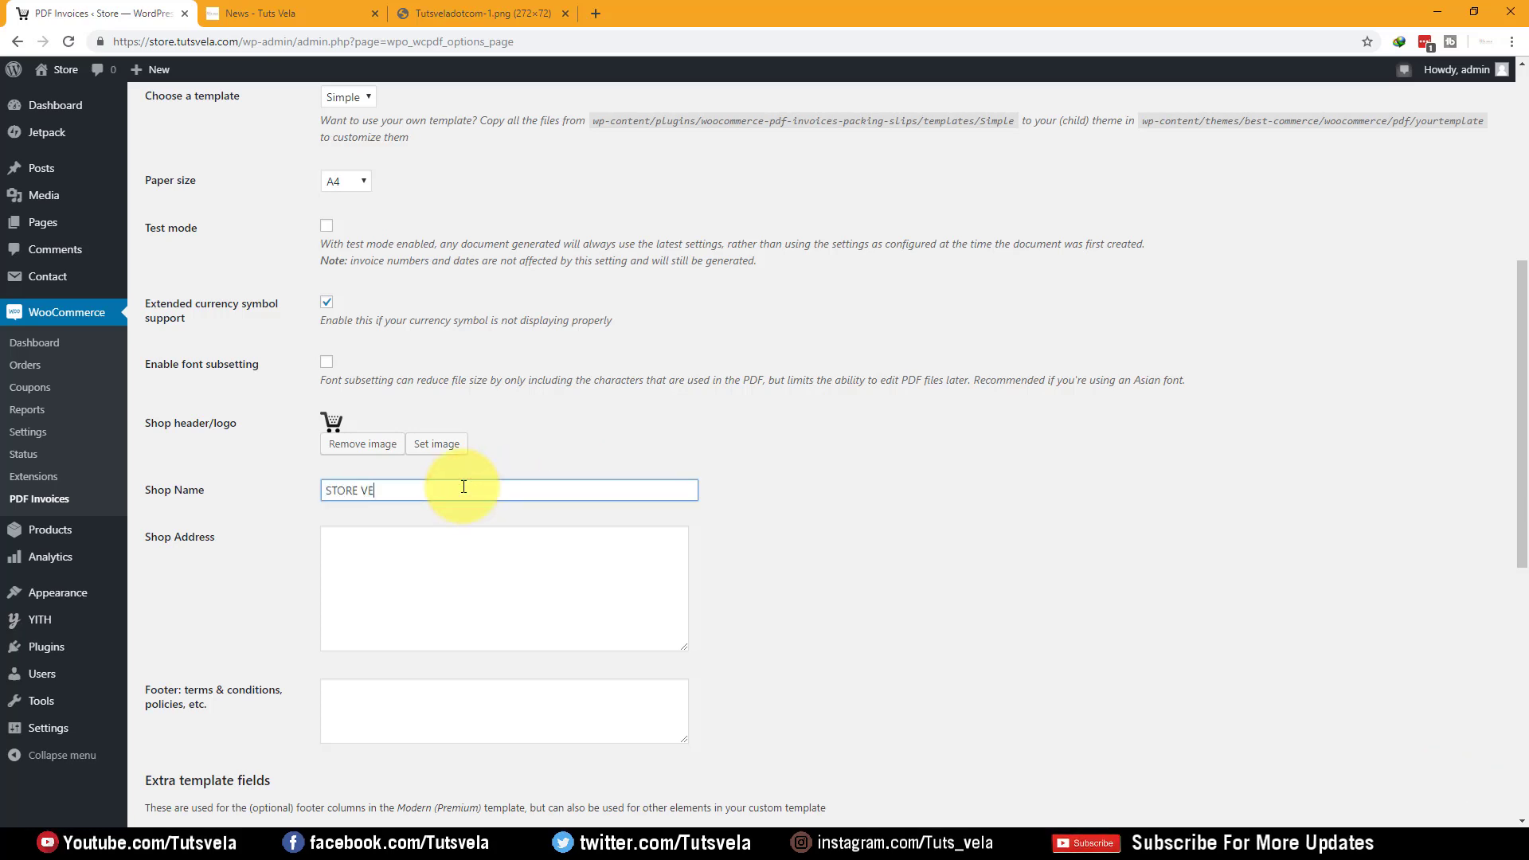
Leave the shop address and footer fields as they are and save the general settings
click(460, 539)
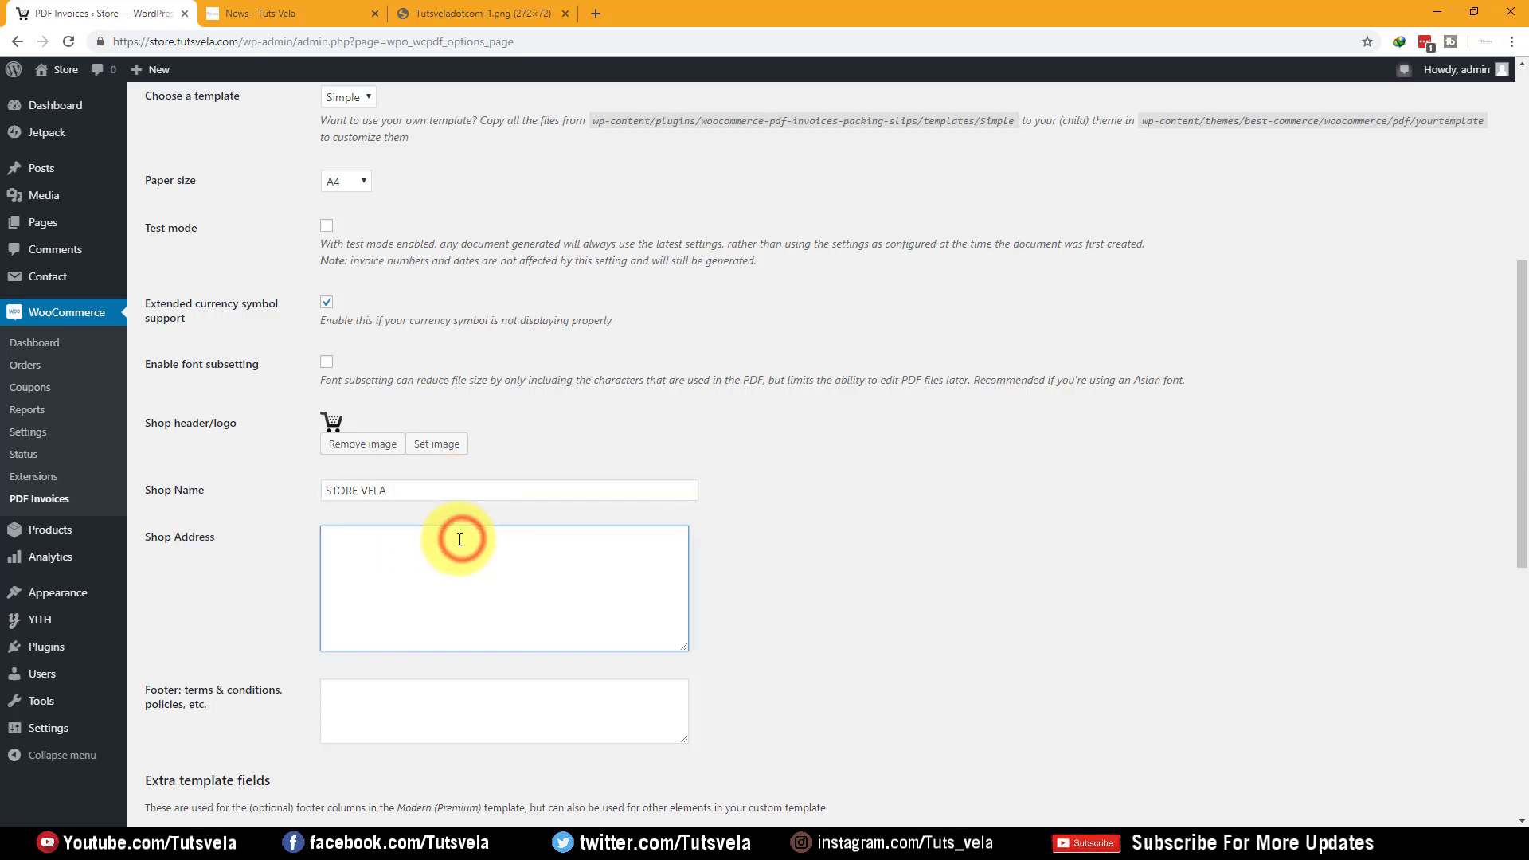
scroll(446, 546, down, 1)
click(442, 633)
scroll(359, 590, down, 4)
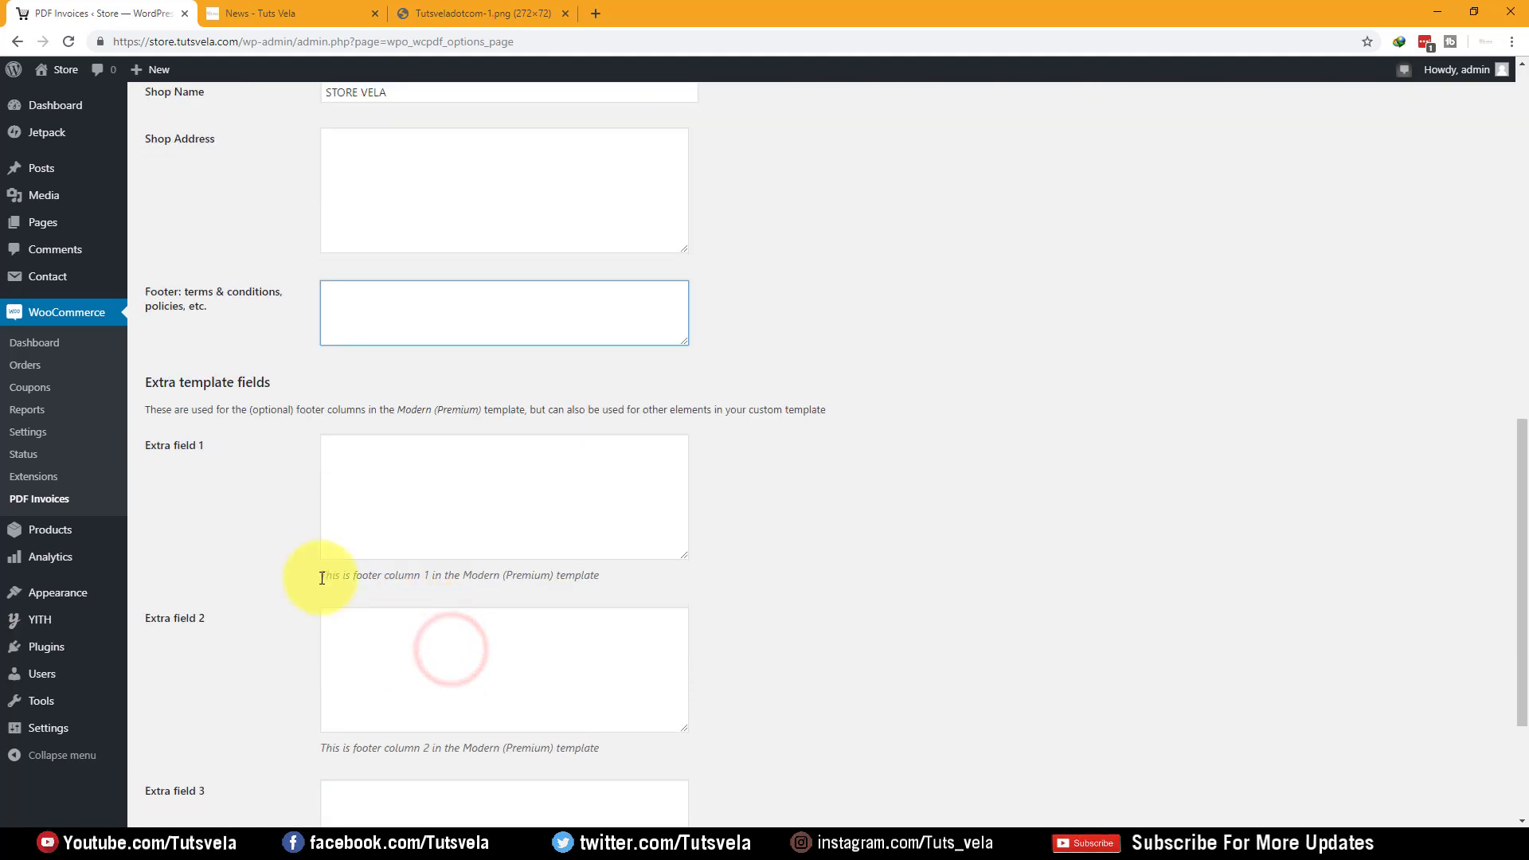
scroll(386, 454, down, 3)
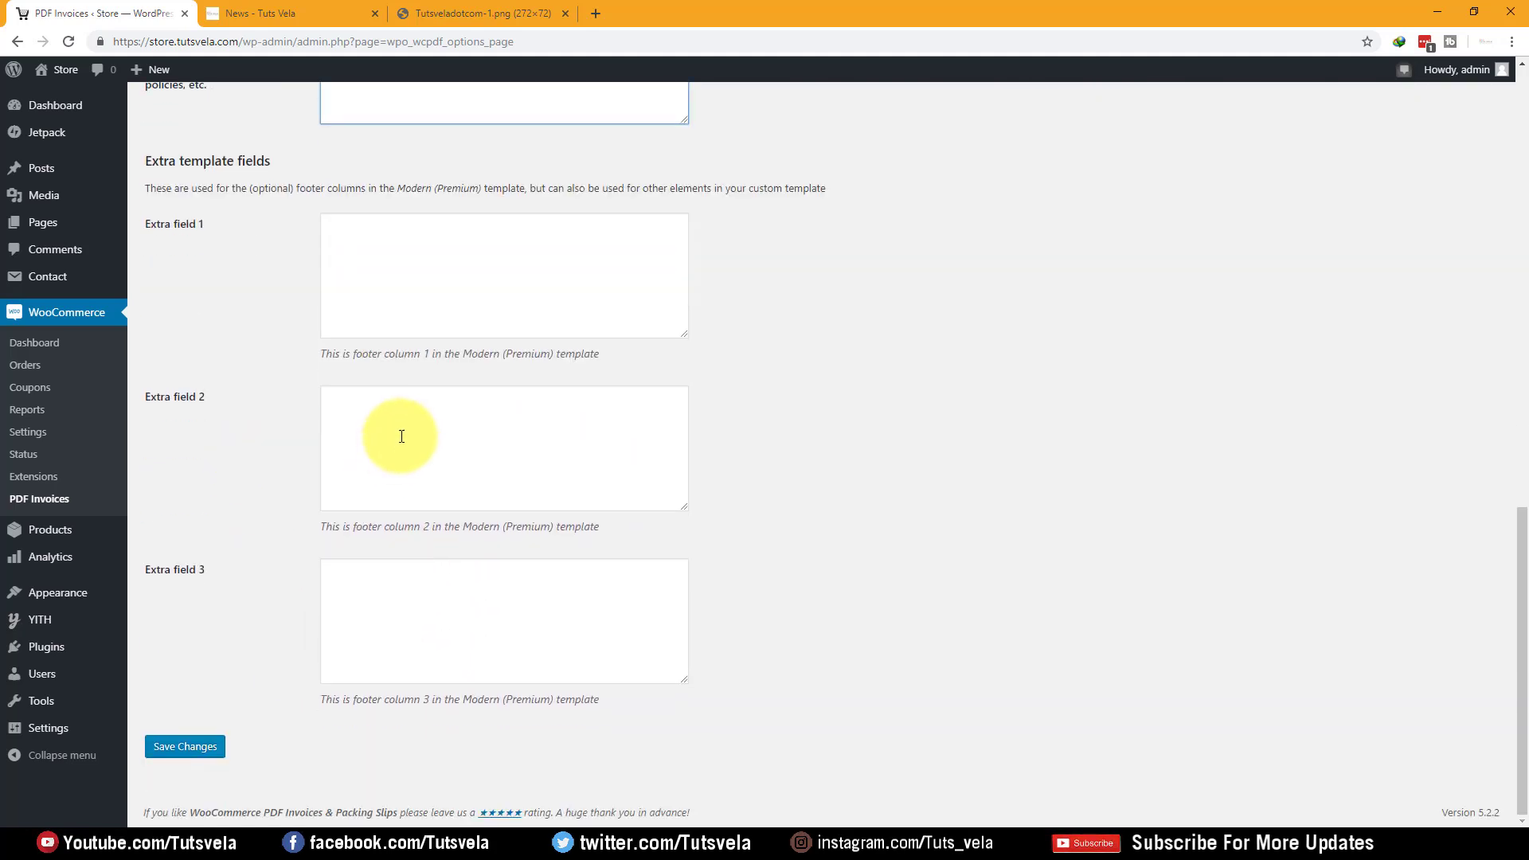
click(188, 746)
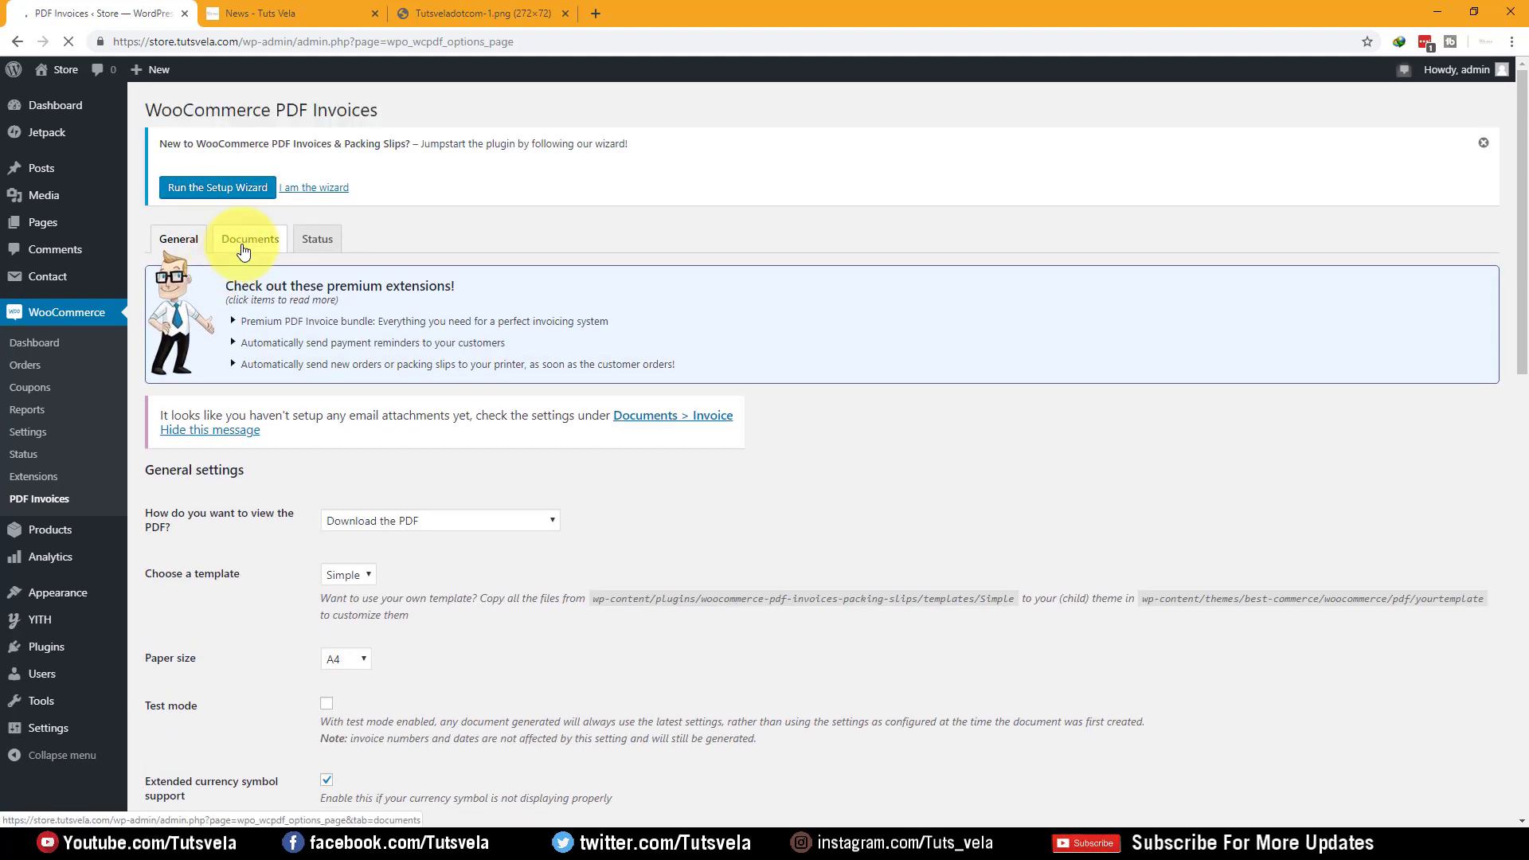
Attach invoices to all order emails: new, cancelled, failed, on-hold, processing, completed, refunded, customer note
click(244, 250)
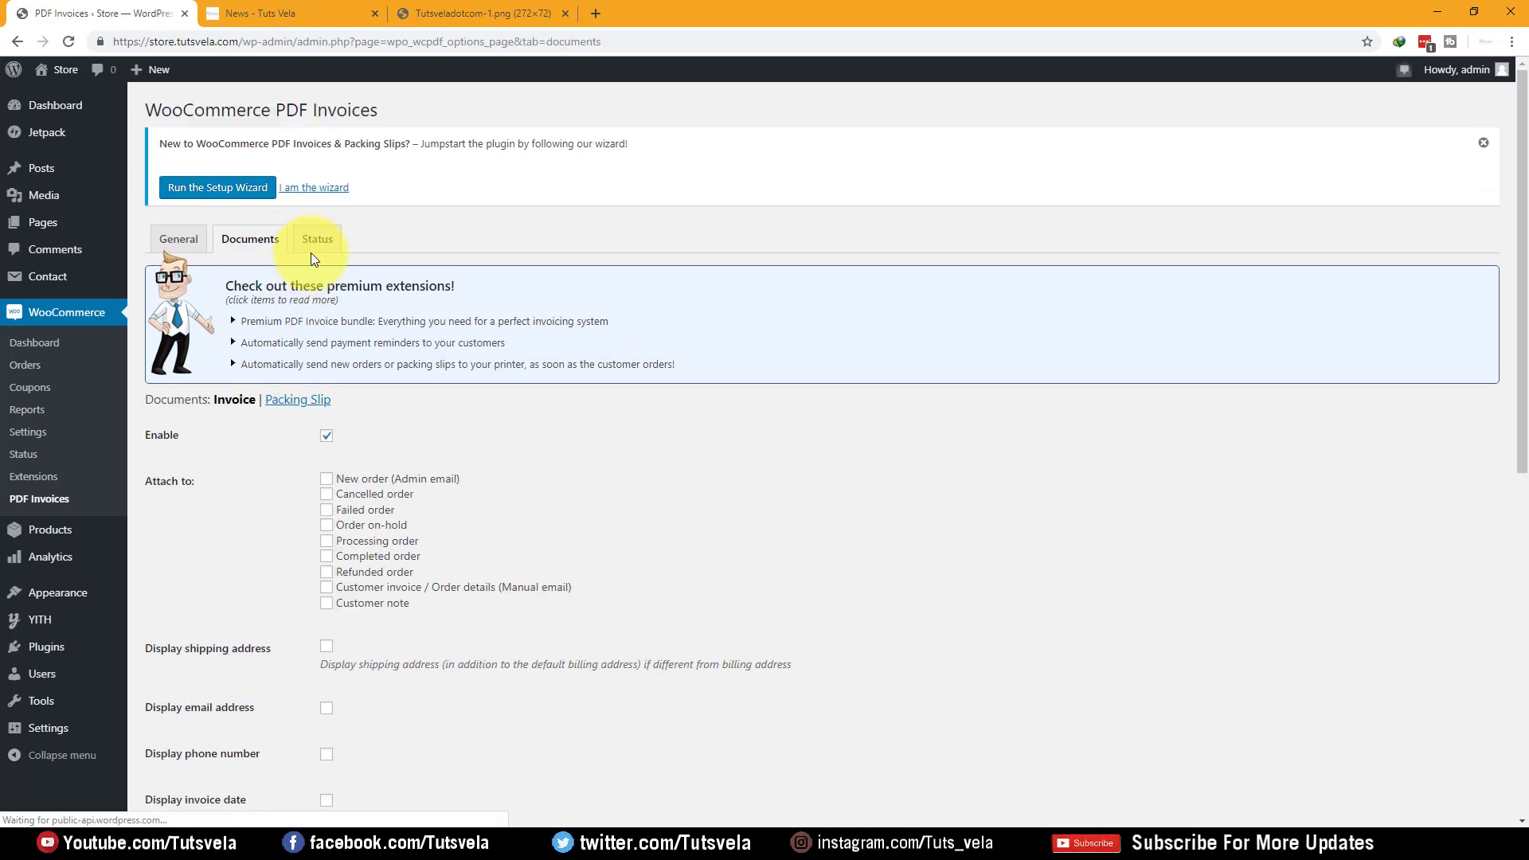
click(326, 479)
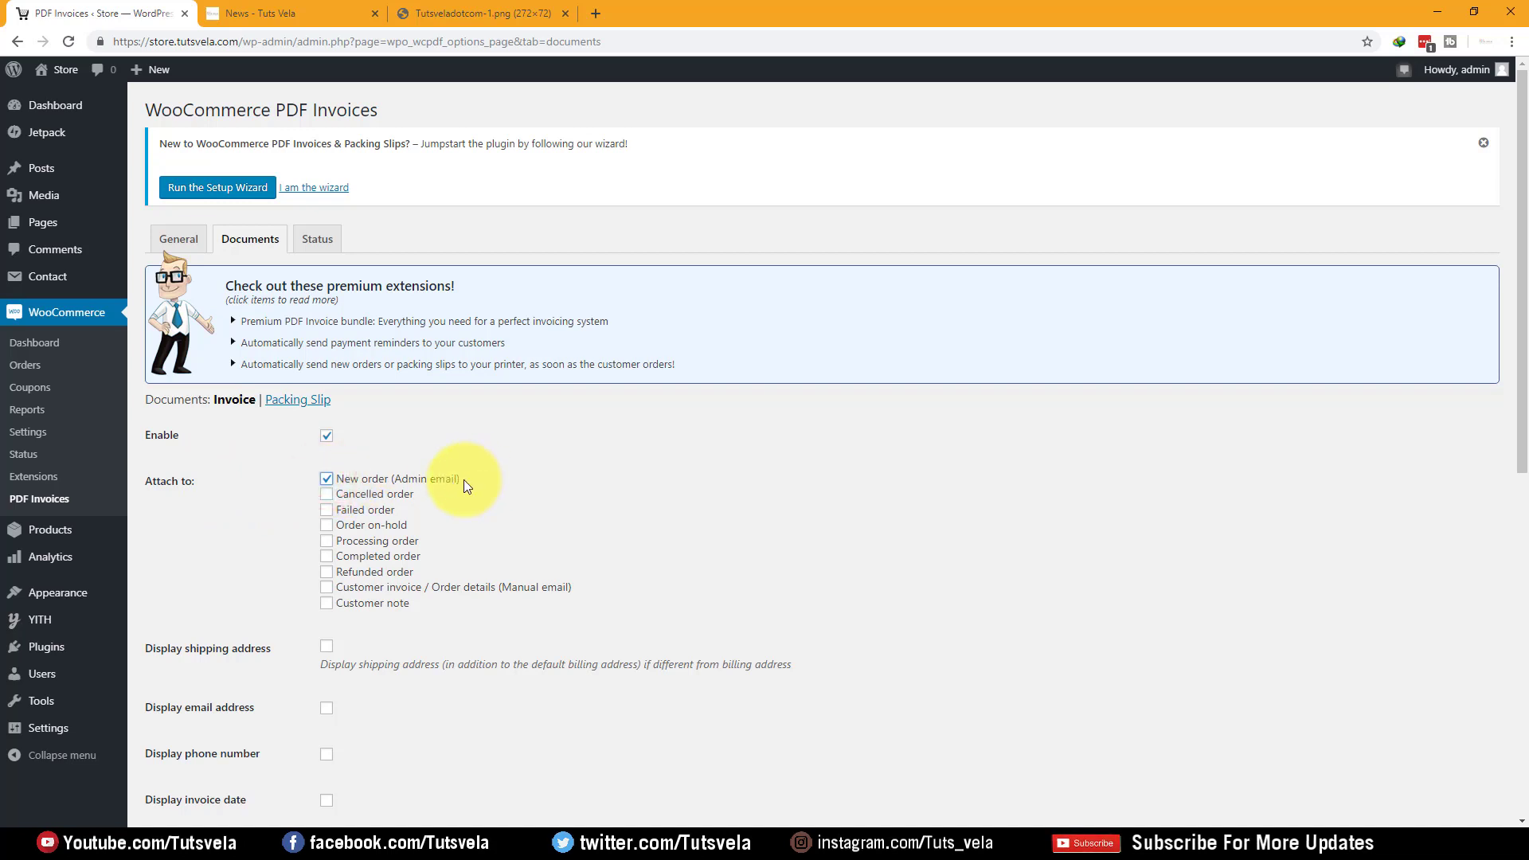
scroll(323, 500, down, 1)
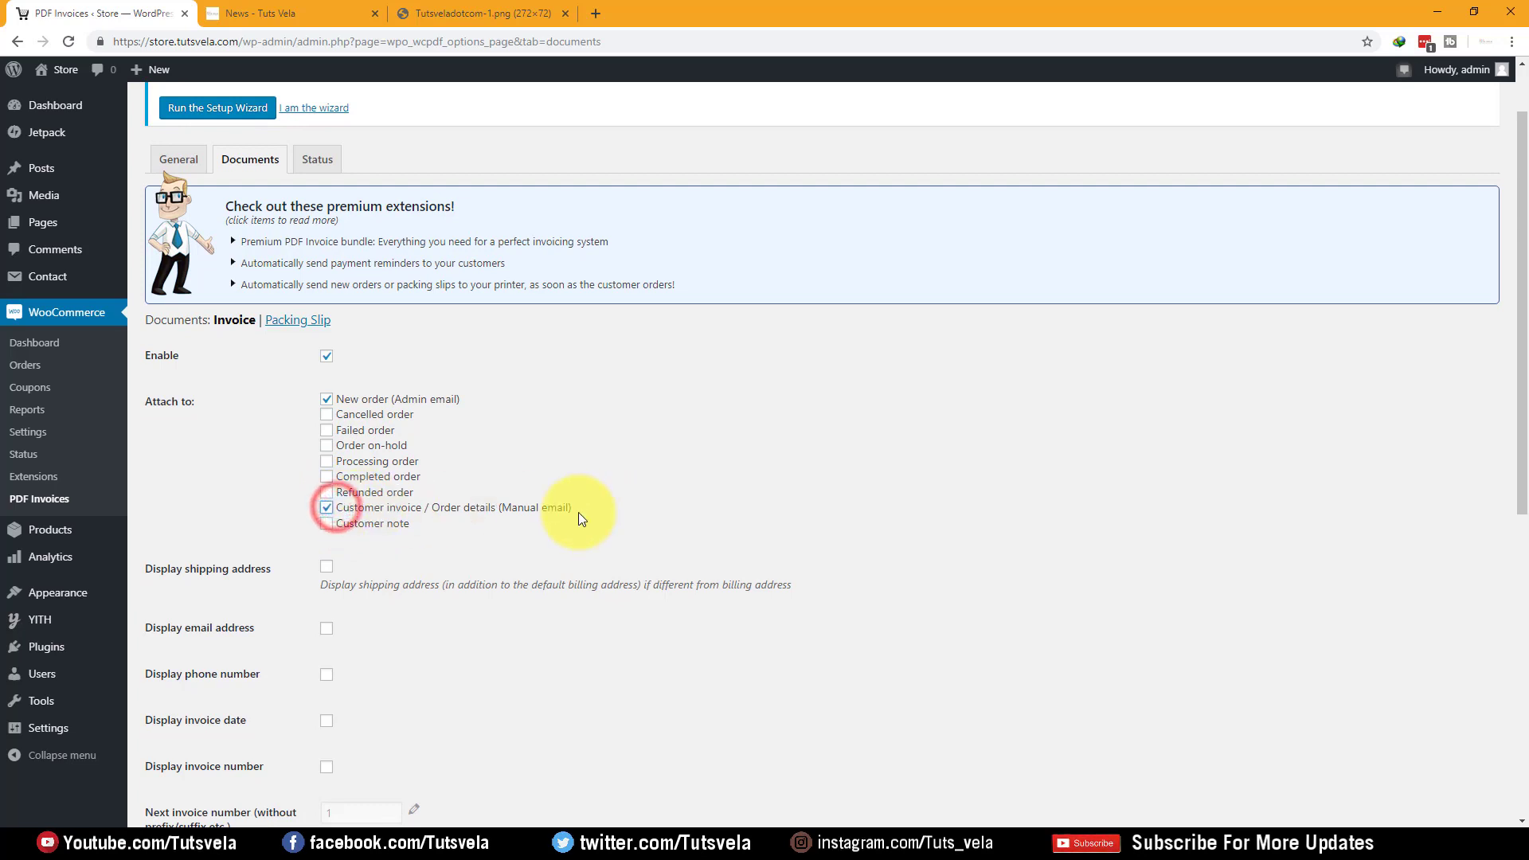
click(366, 529)
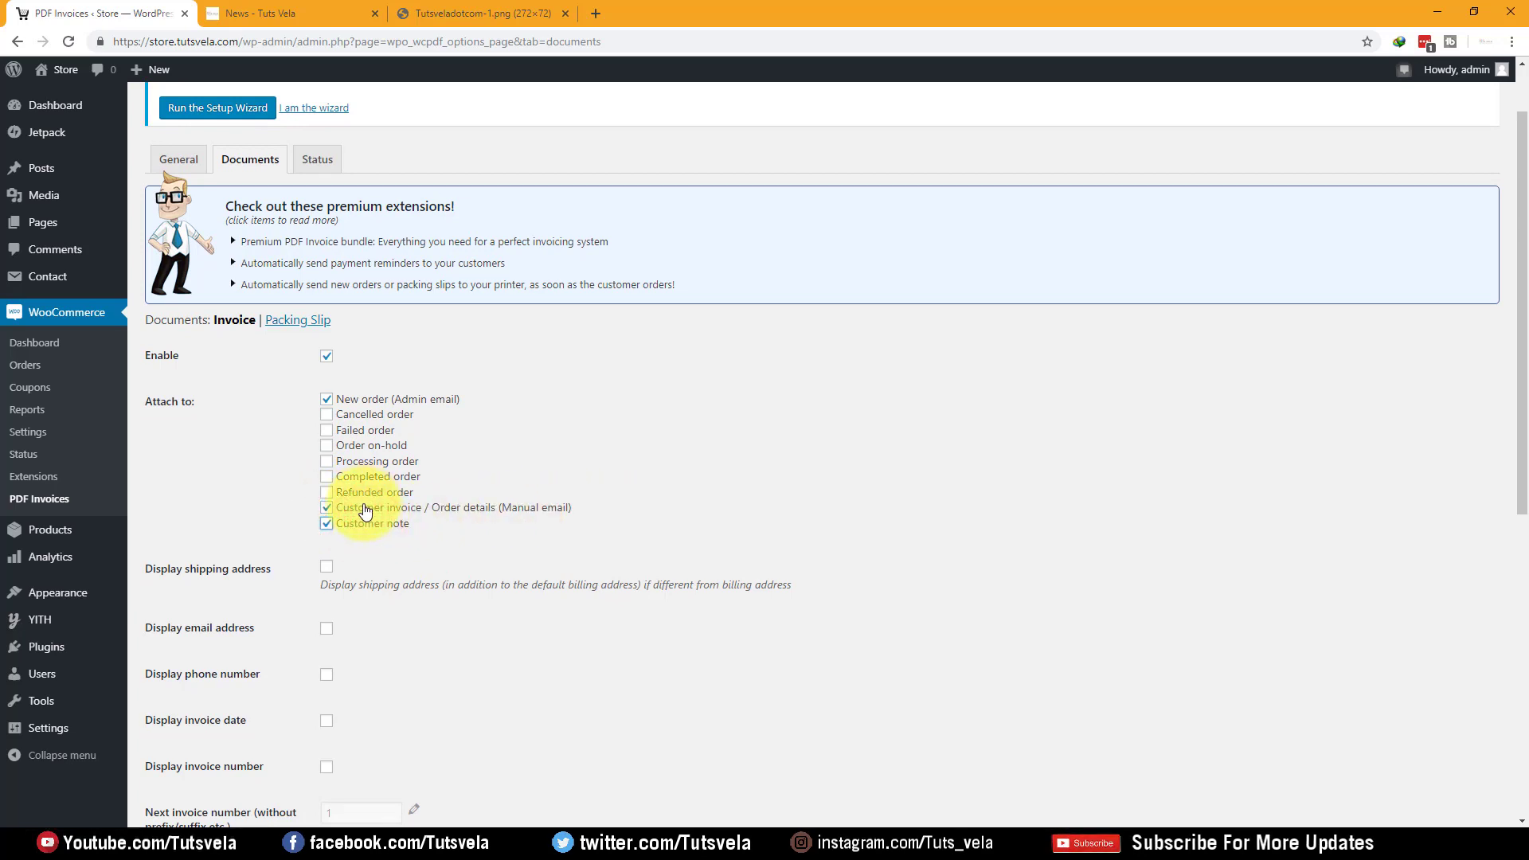
click(368, 477)
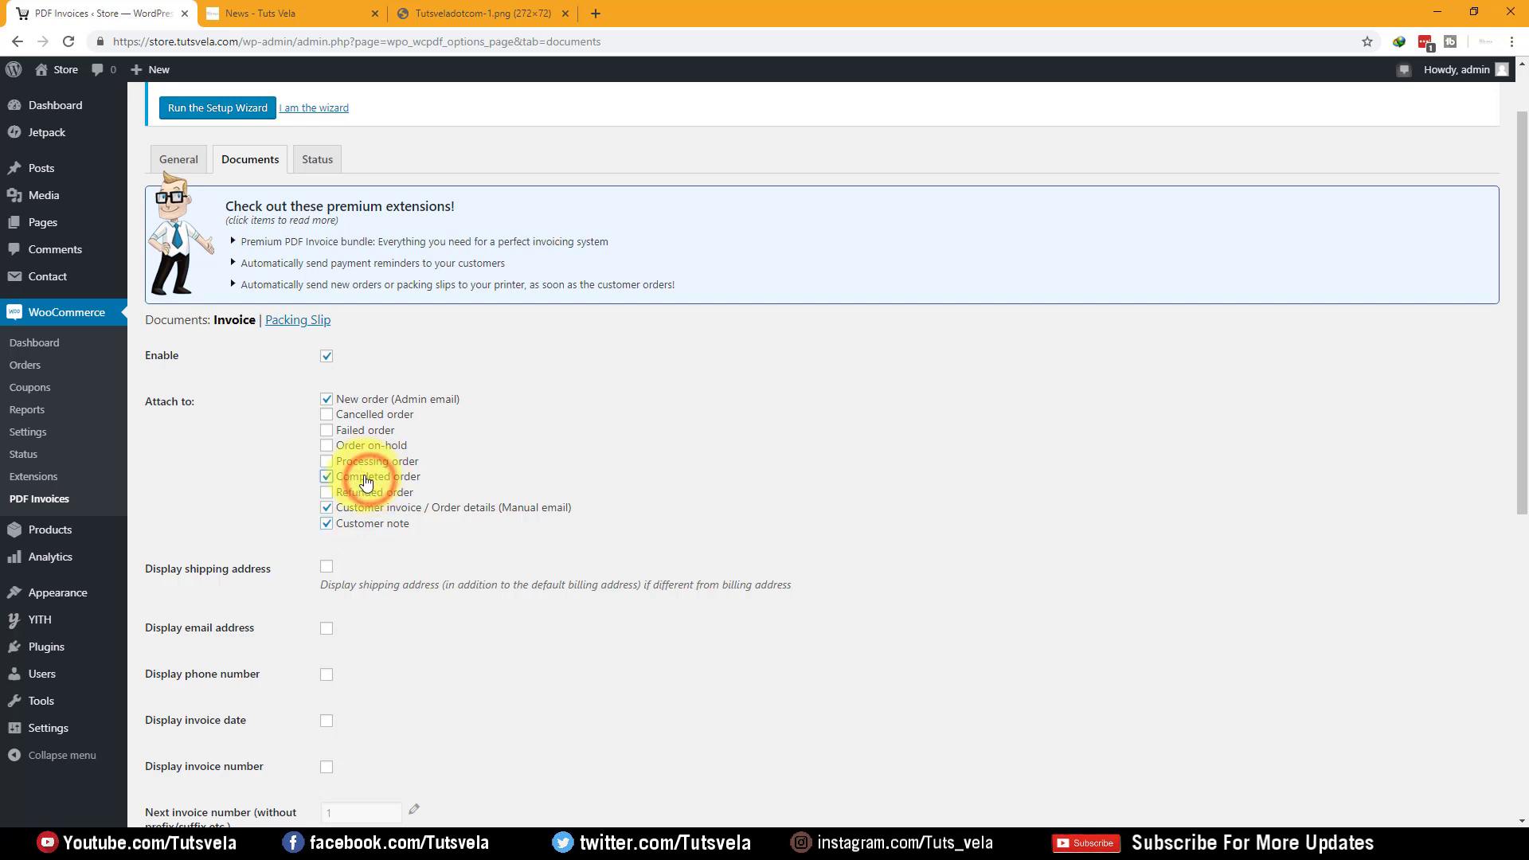
click(347, 462)
click(358, 446)
click(355, 430)
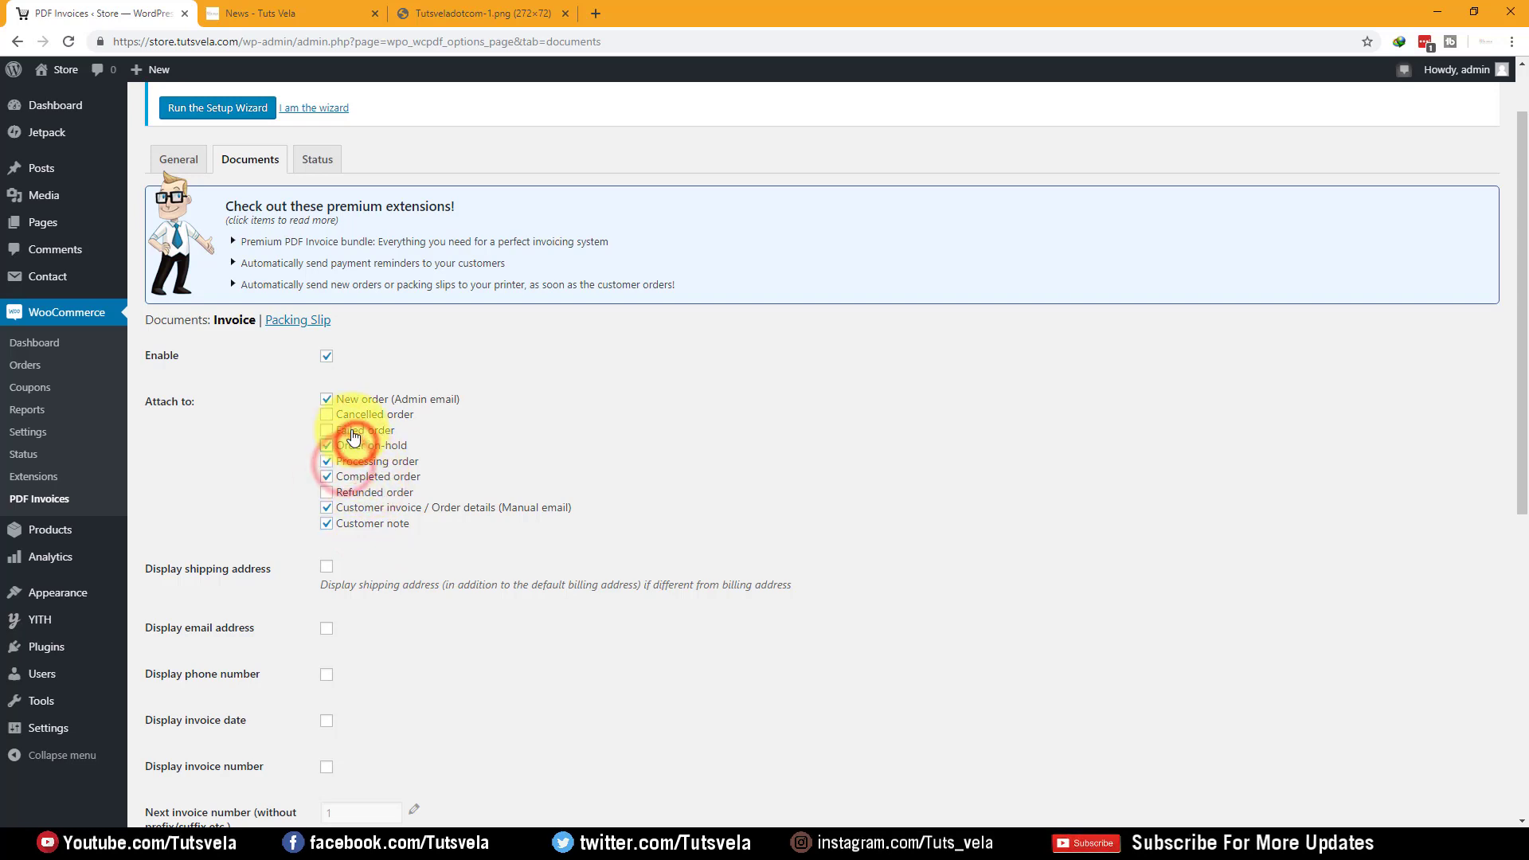
click(344, 415)
click(353, 493)
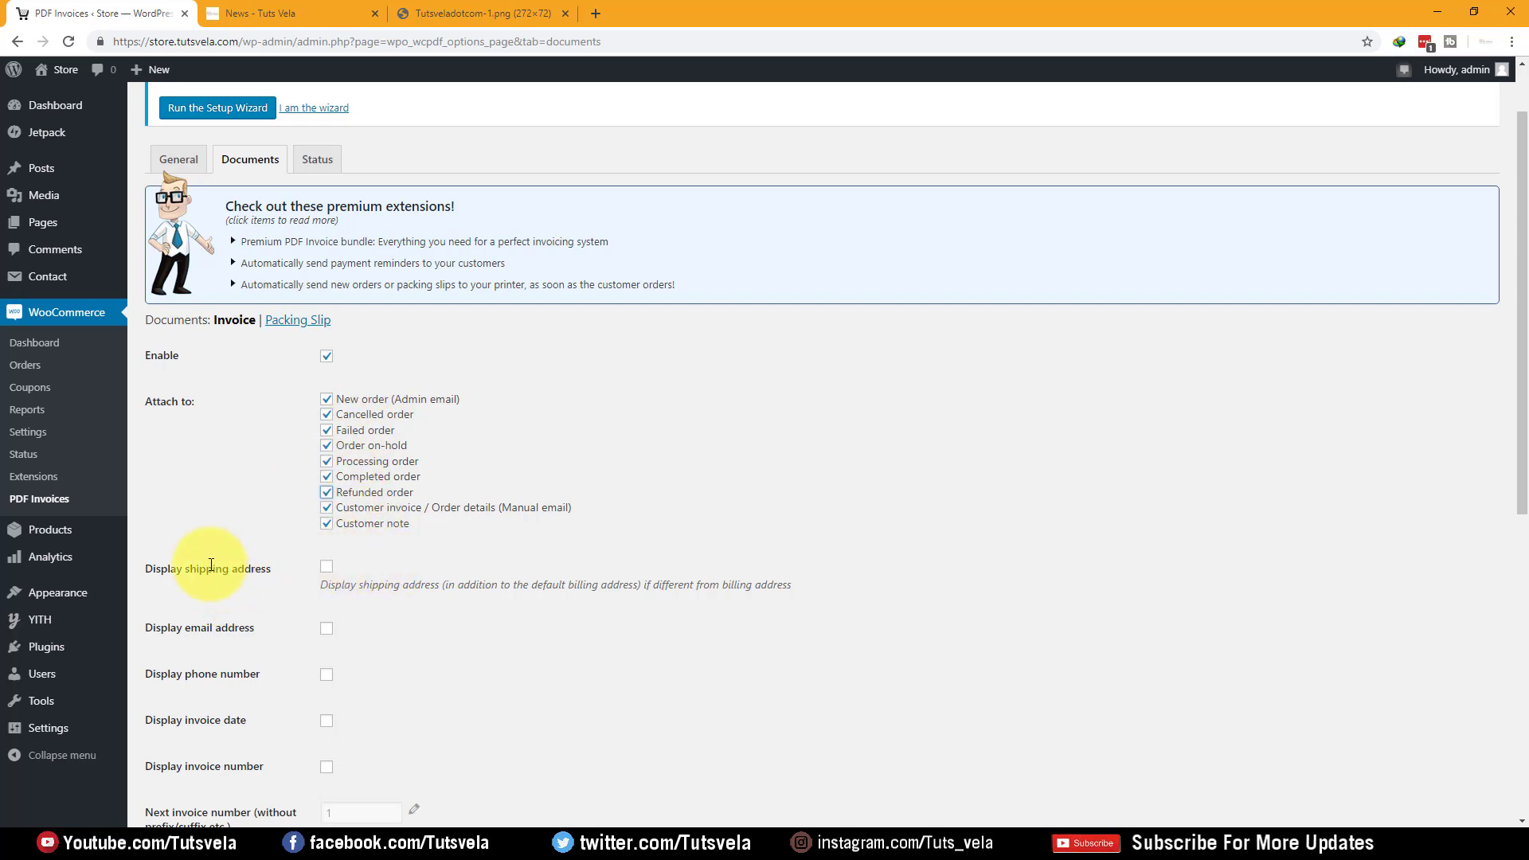
Display the invoice date and invoice number, keeping the My Account download choice unchanged
scroll(239, 574, down, 4)
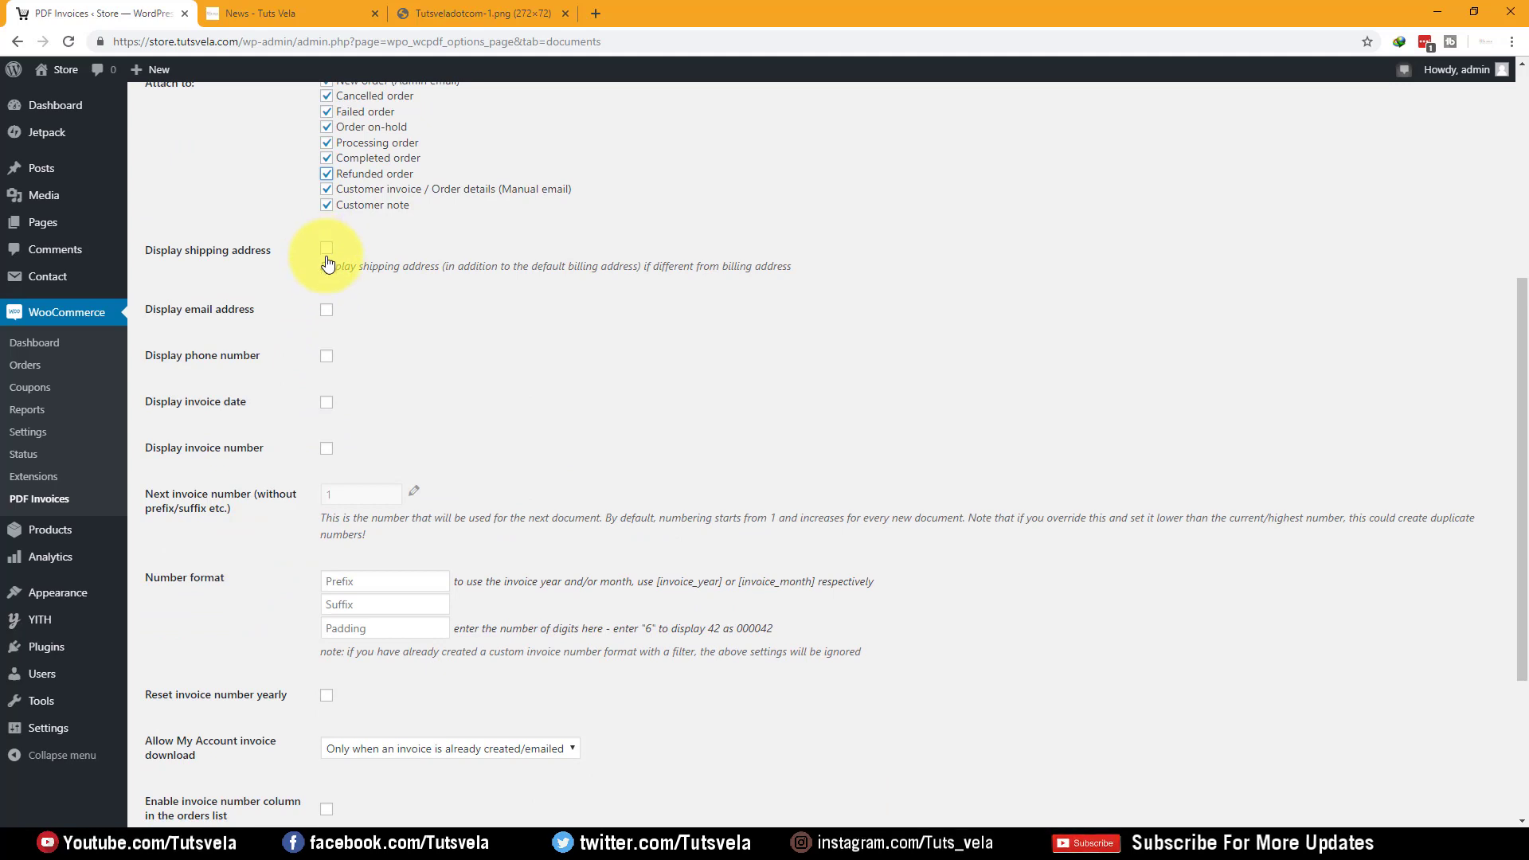
click(324, 402)
click(326, 447)
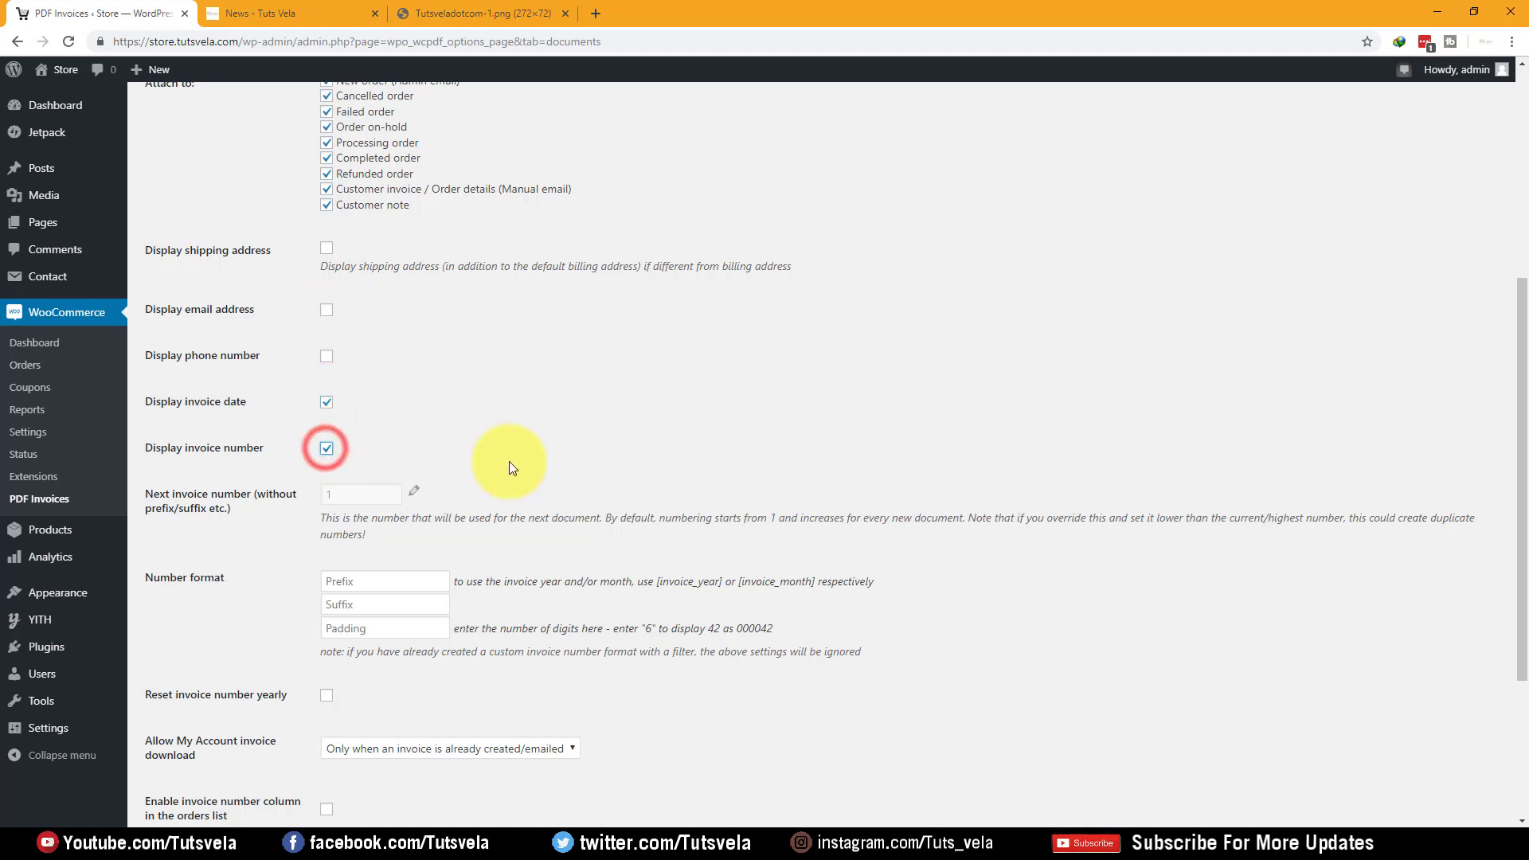
scroll(509, 466, down, 1)
scroll(509, 460, down, 2)
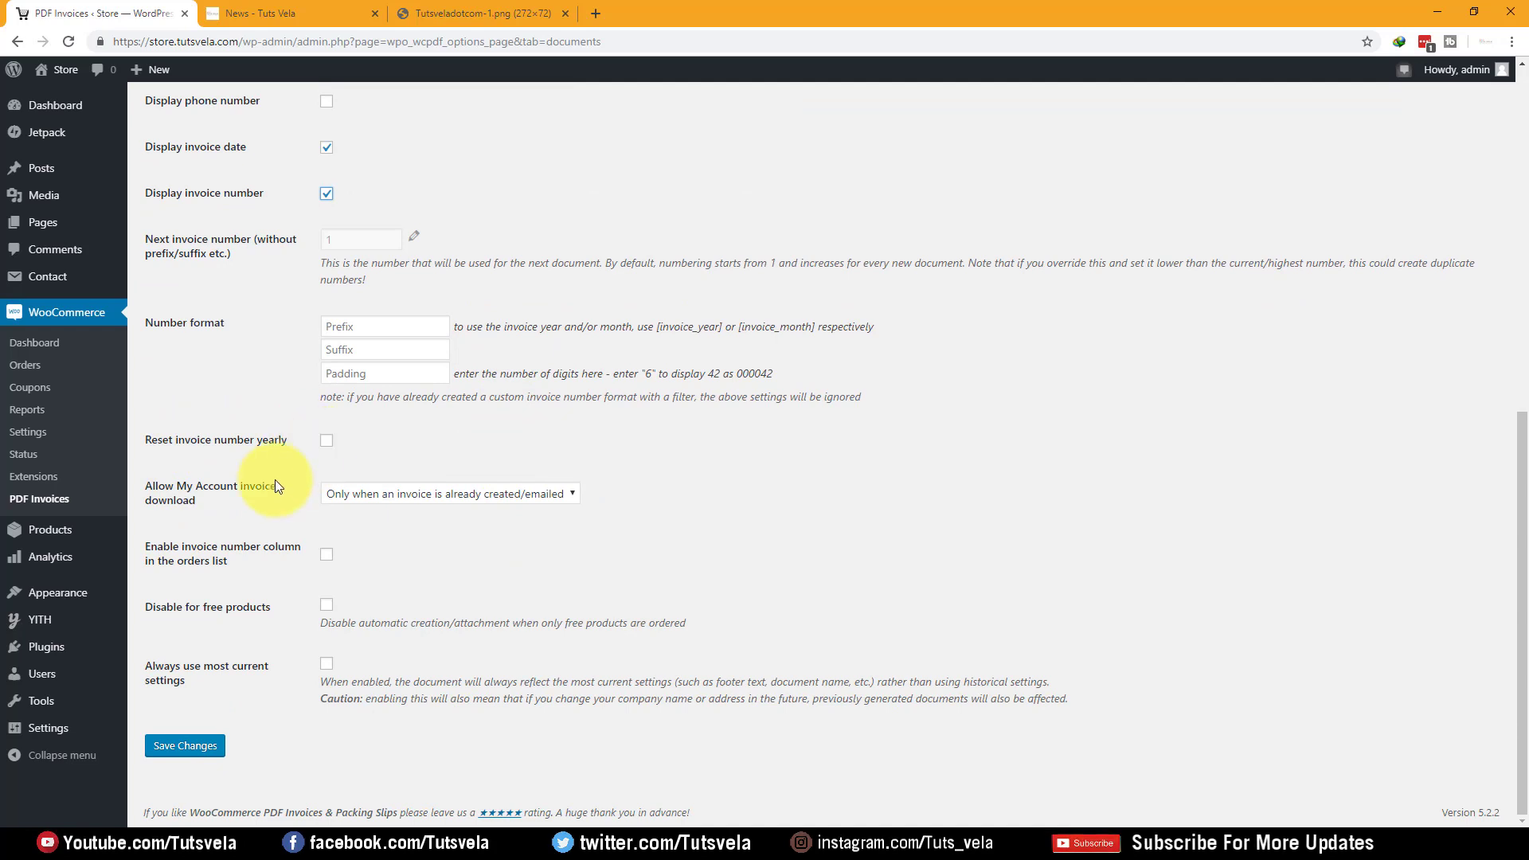
click(574, 494)
click(575, 495)
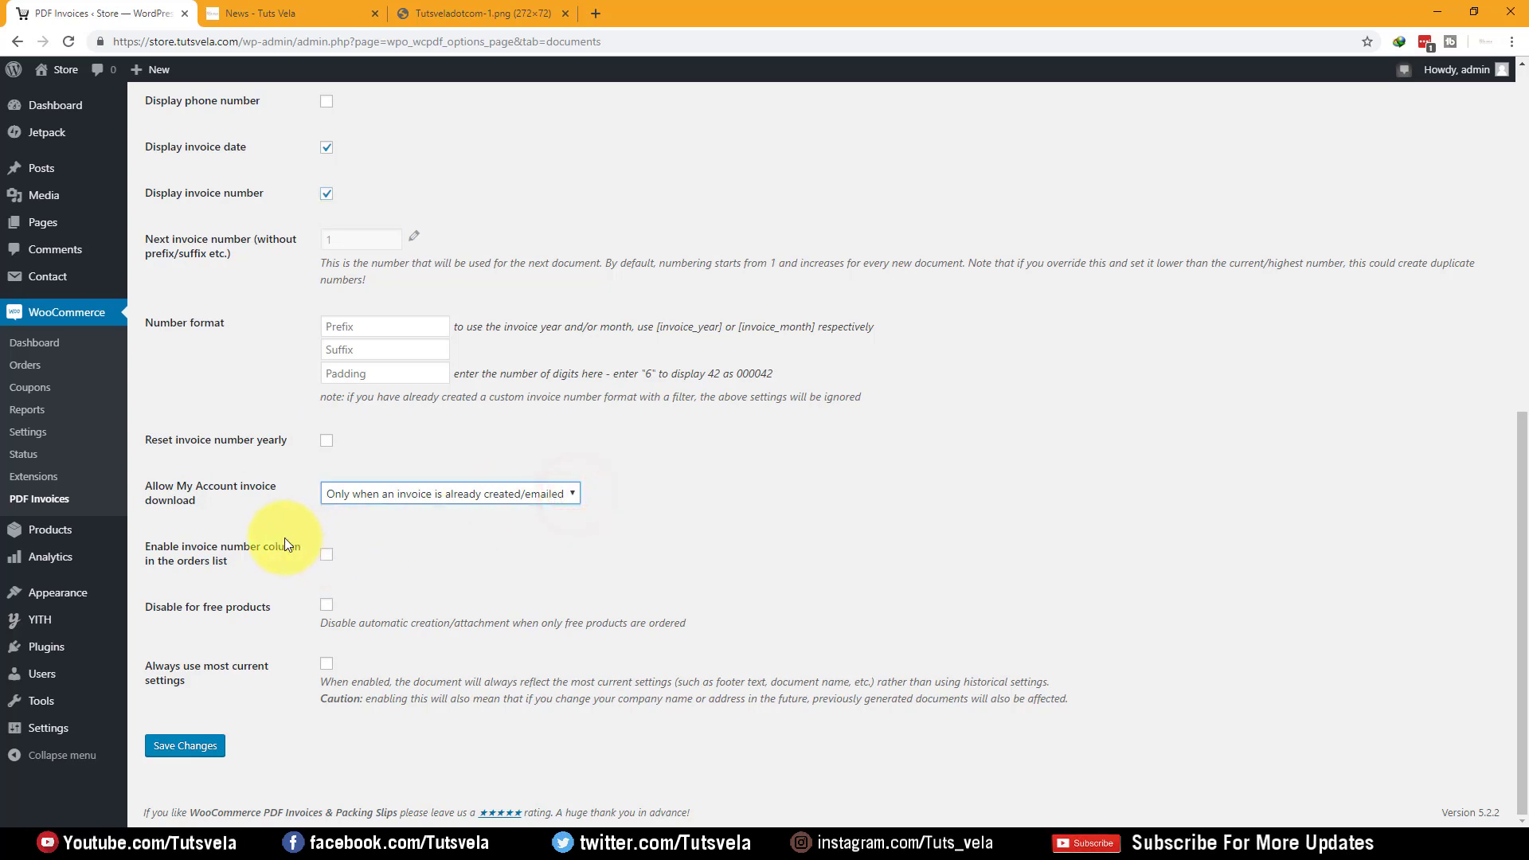
Enable Disable for free products and Always use most current settings, then save
drag(145, 544, 302, 553)
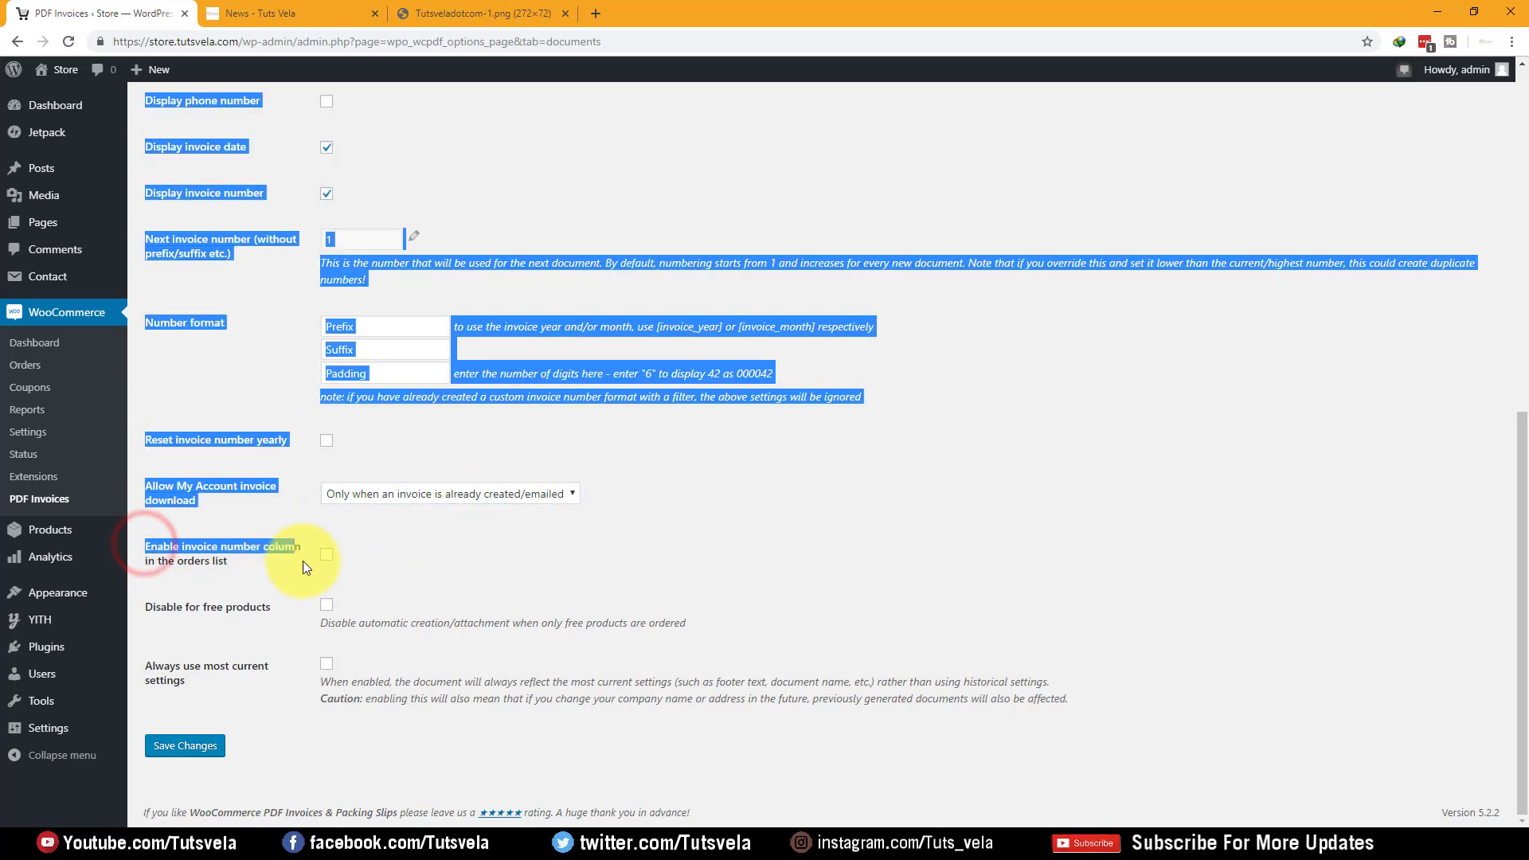
click(303, 561)
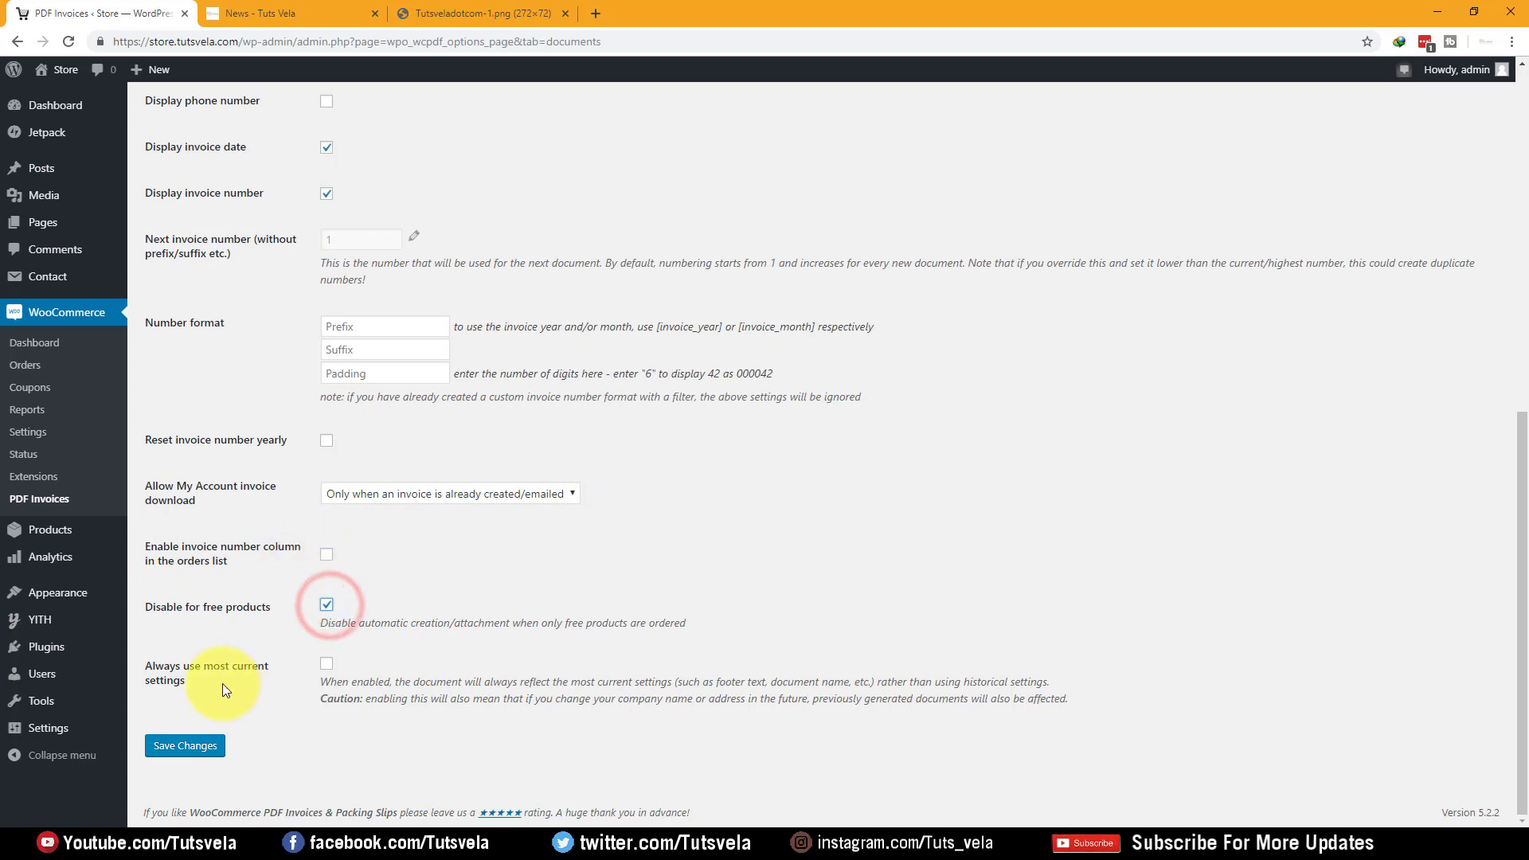
drag(151, 666, 225, 682)
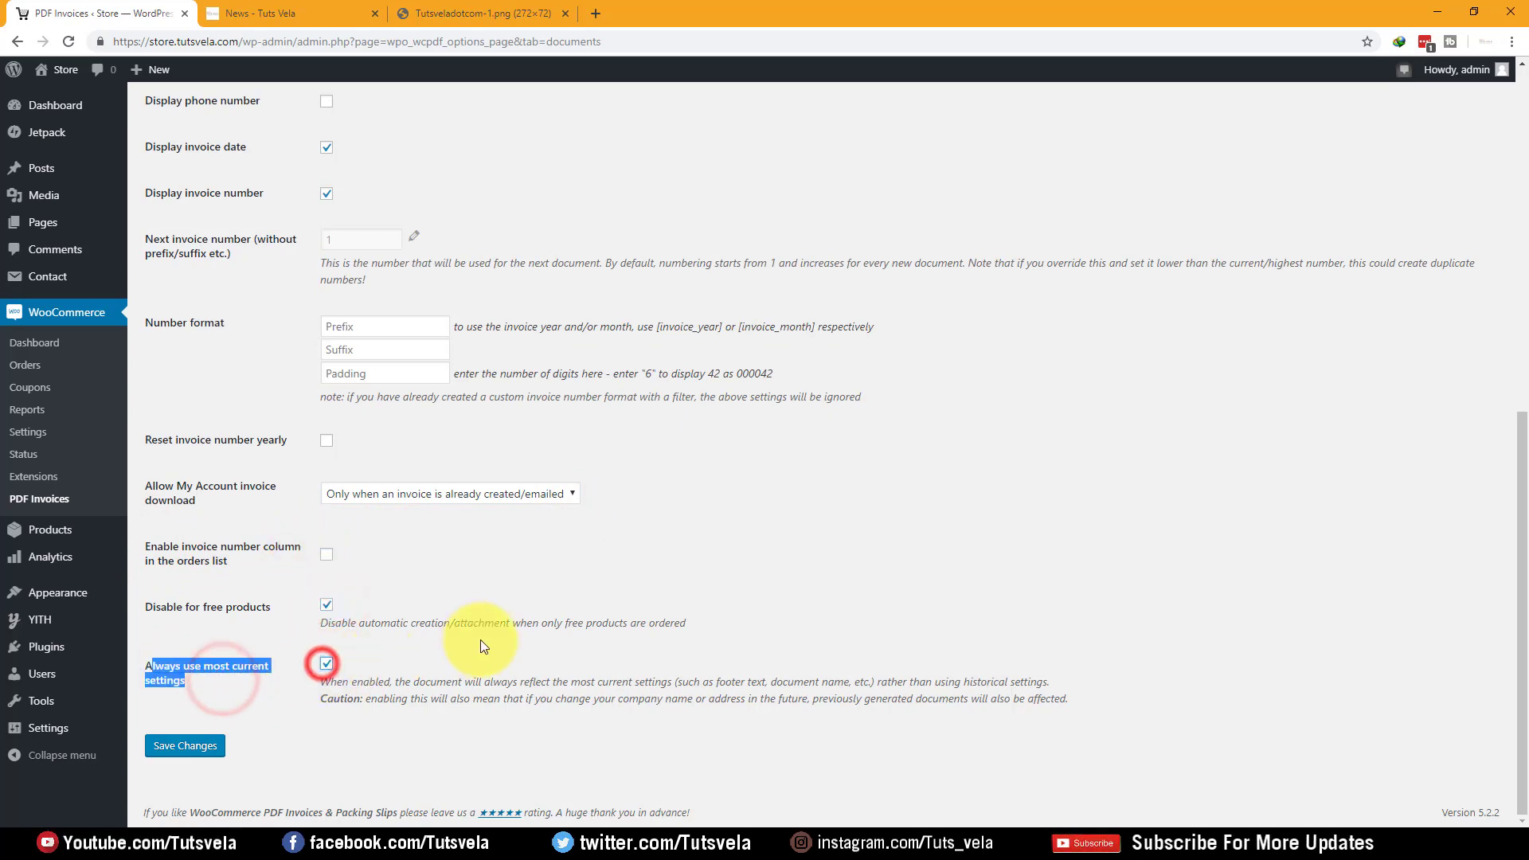
scroll(614, 419, up, 7)
click(599, 403)
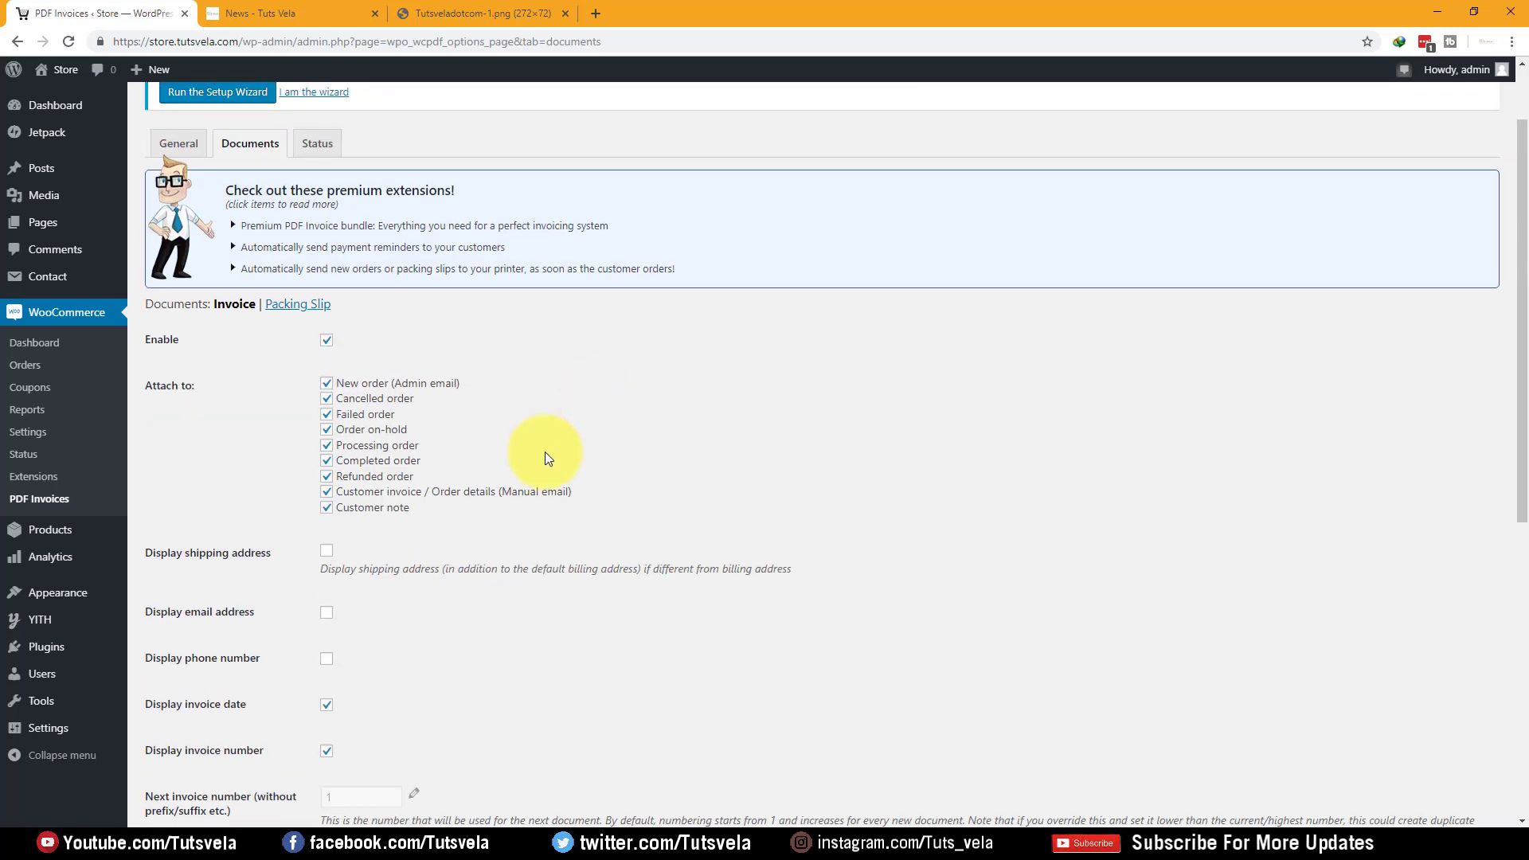
scroll(366, 434, down, 7)
click(187, 748)
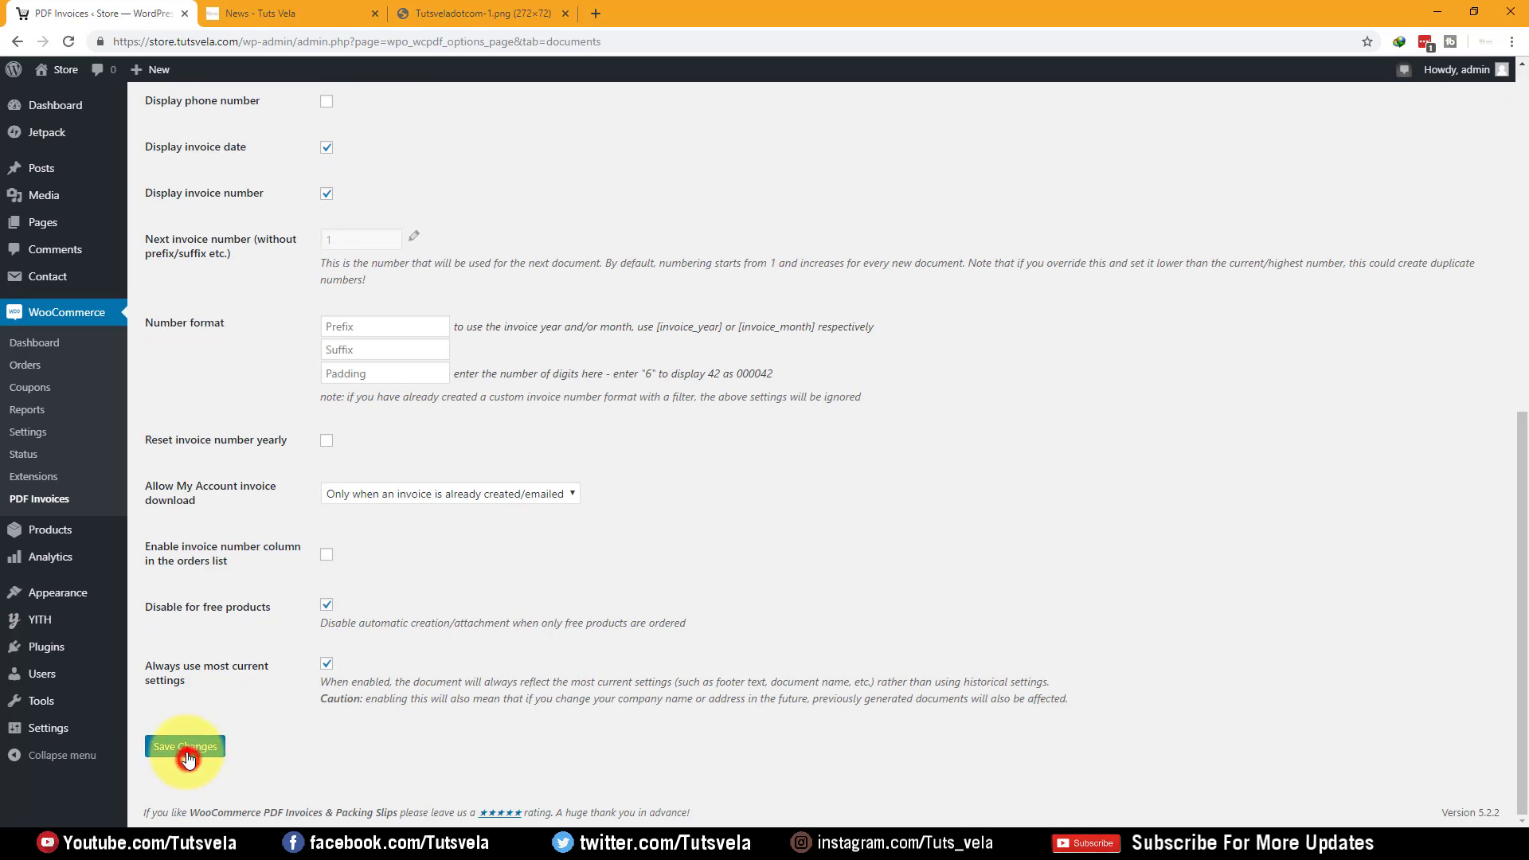
scroll(324, 605, up, 5)
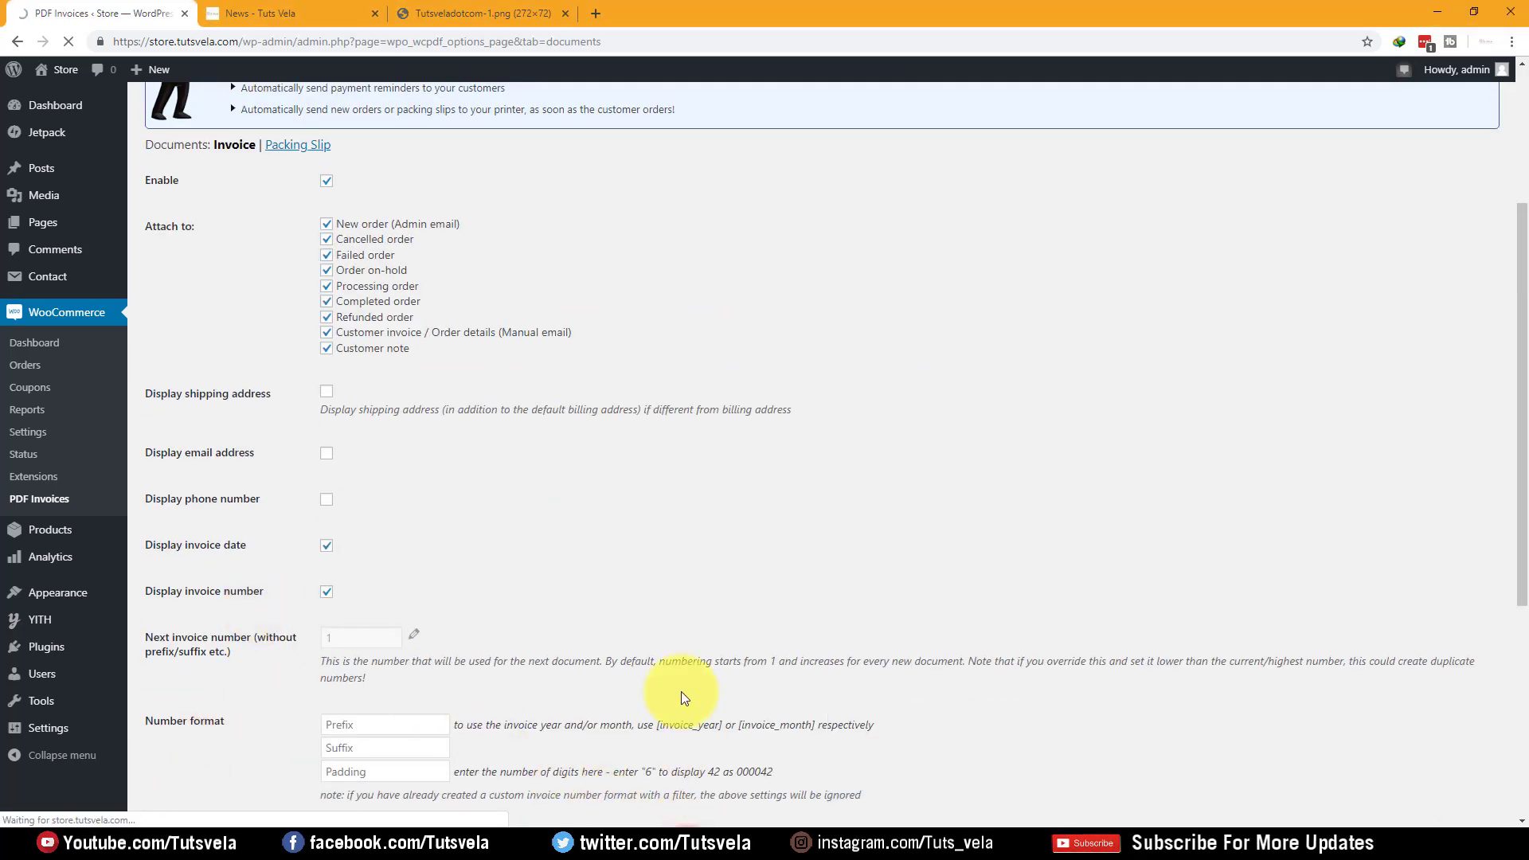
scroll(673, 681, up, 4)
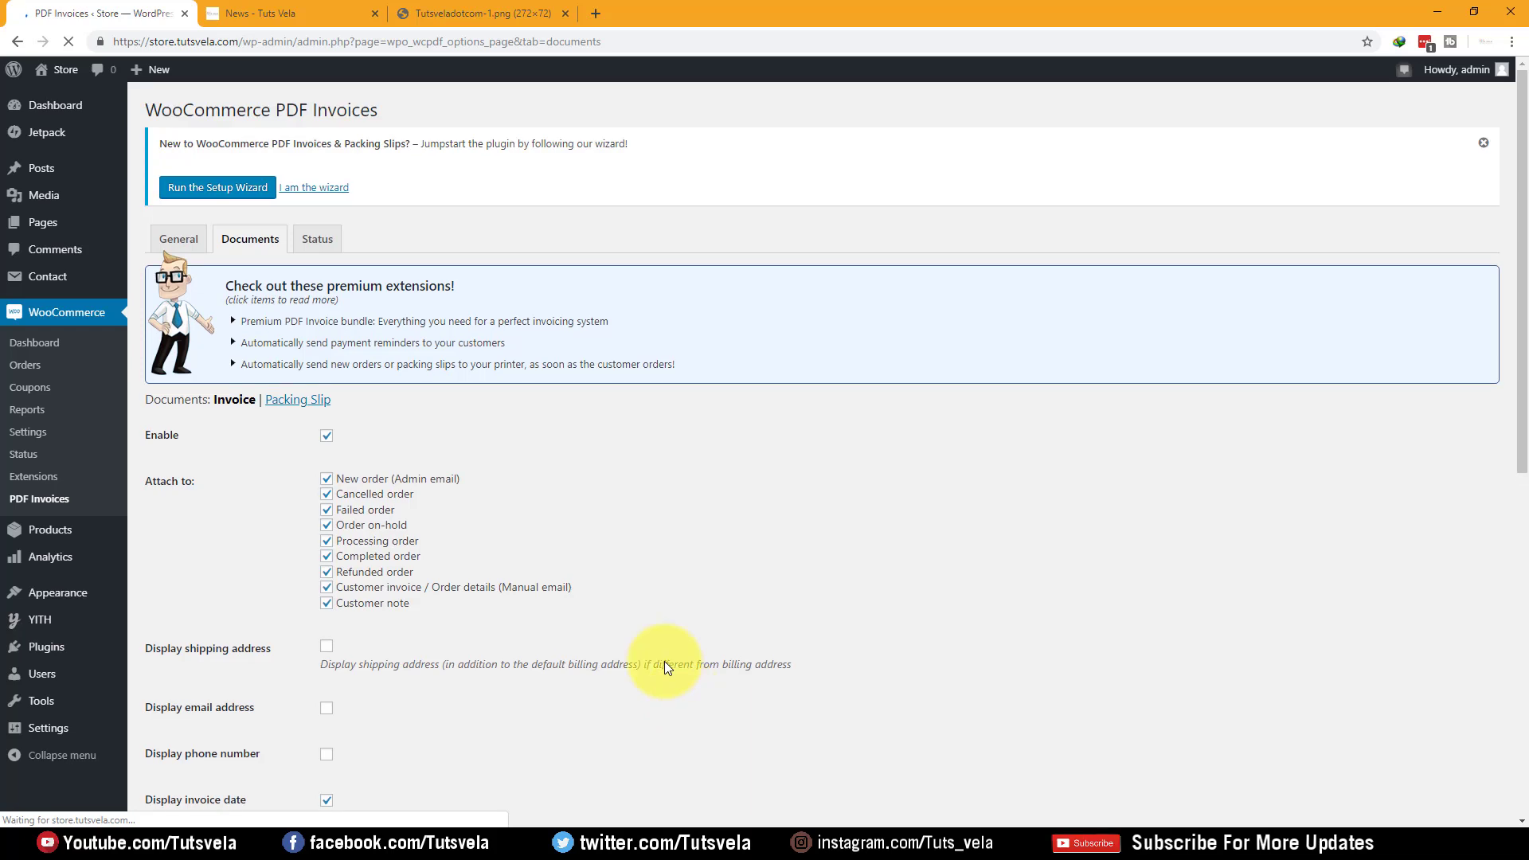
Review the Packing Slip settings, then visit the public store site
click(279, 400)
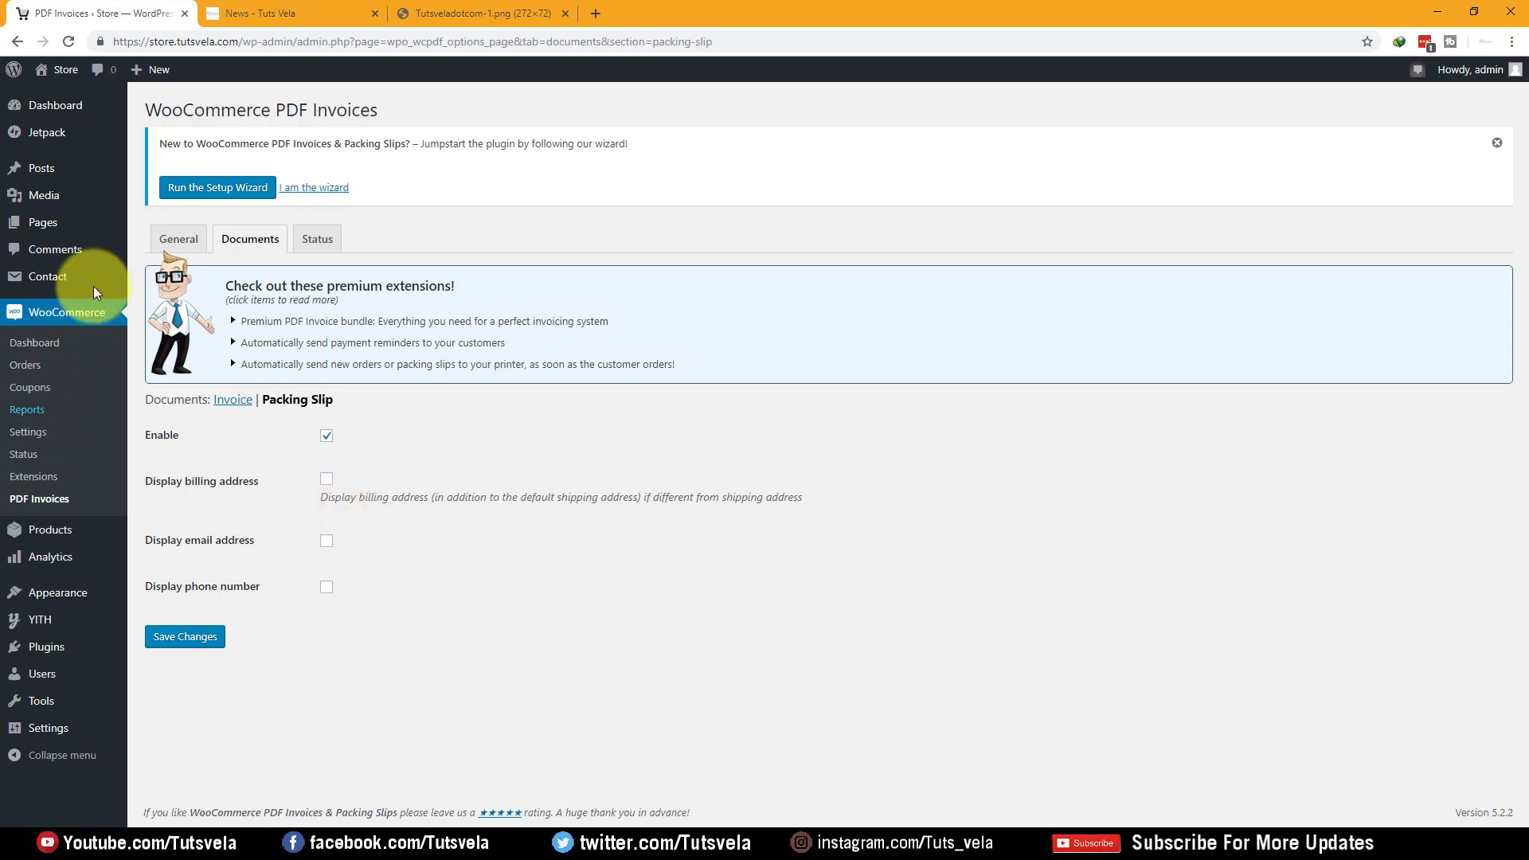
click(50, 101)
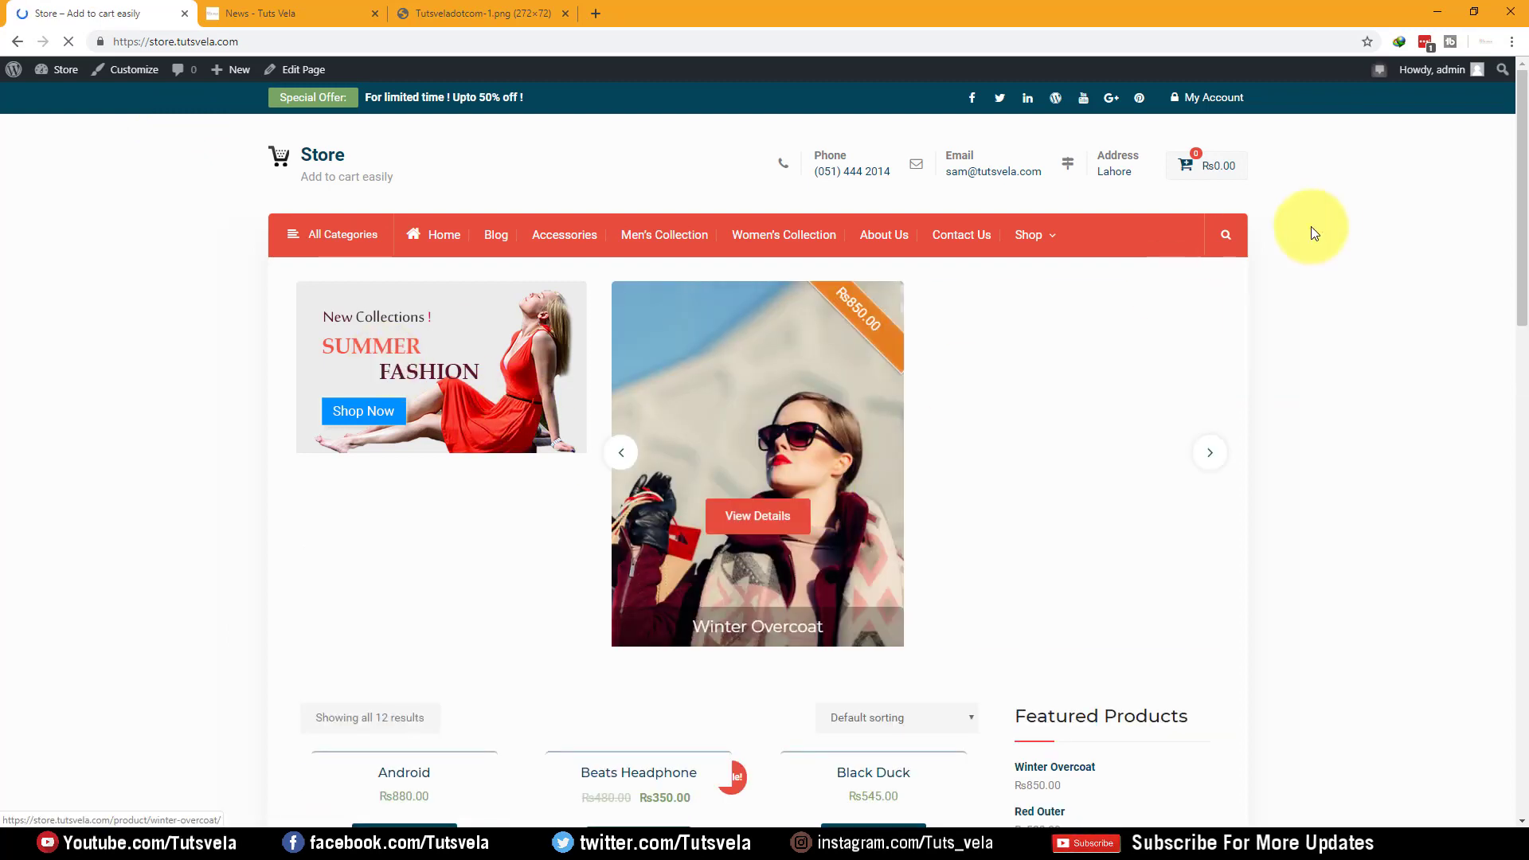
Load the store's address in a new private browsing window
click(299, 45)
key(ctrl+c)
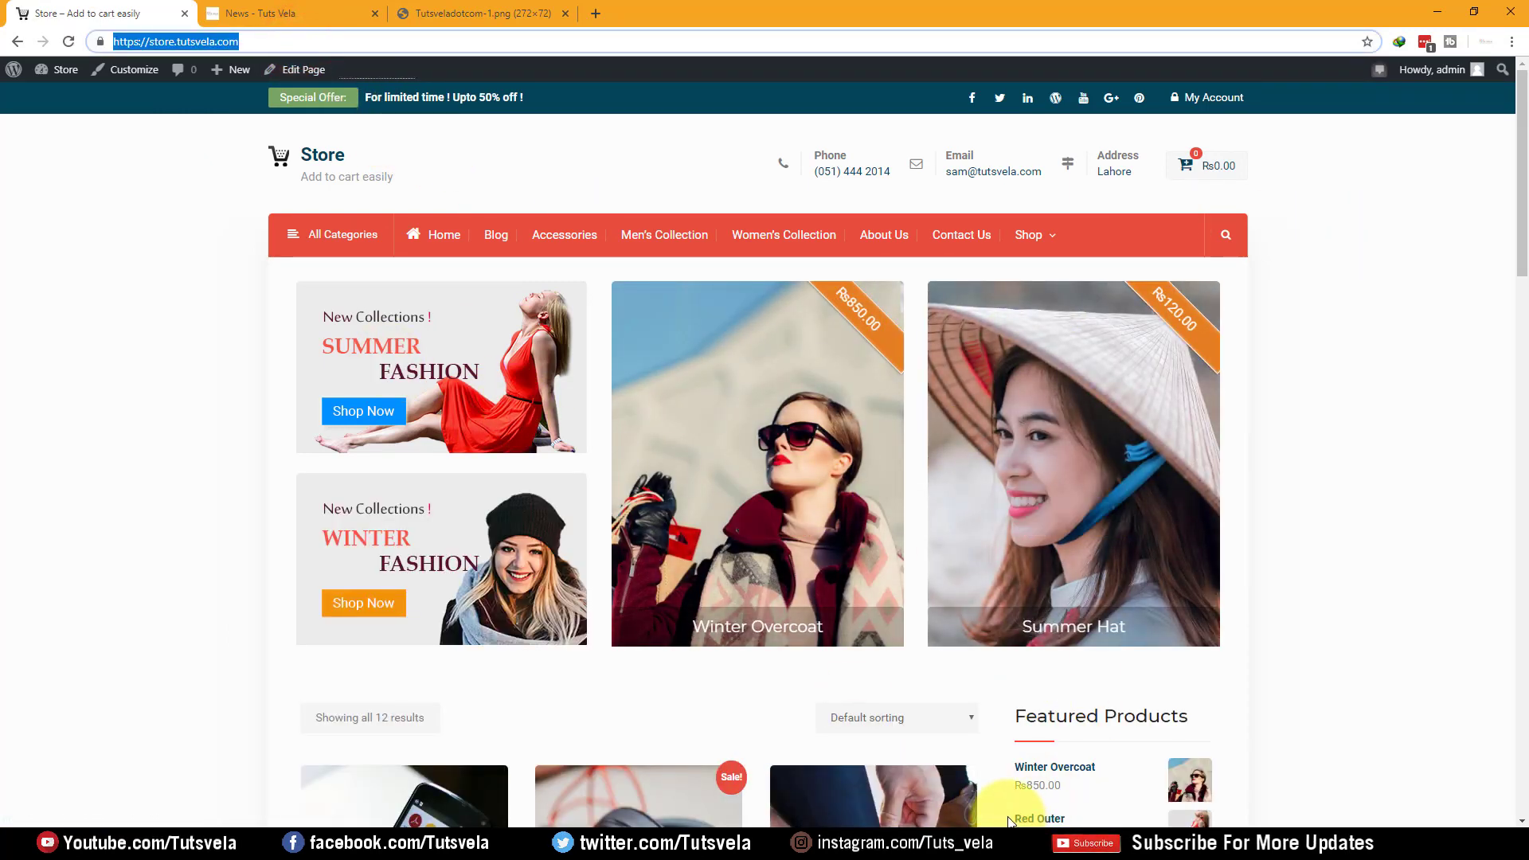
key(ctrl+shift+n)
key(ctrl+v)
key(Return)
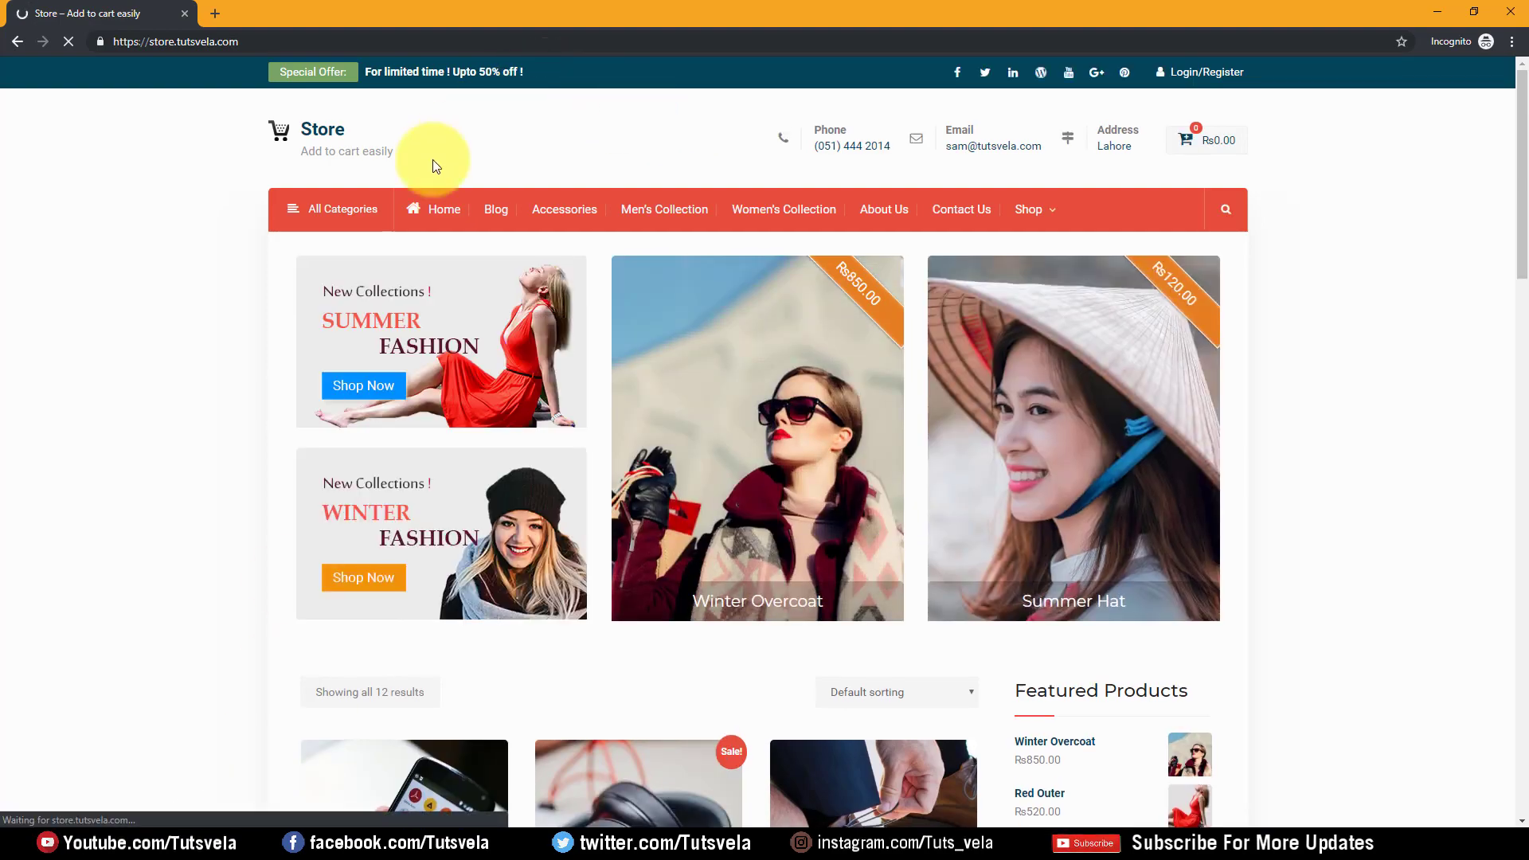
scroll(1505, 120, down, 20)
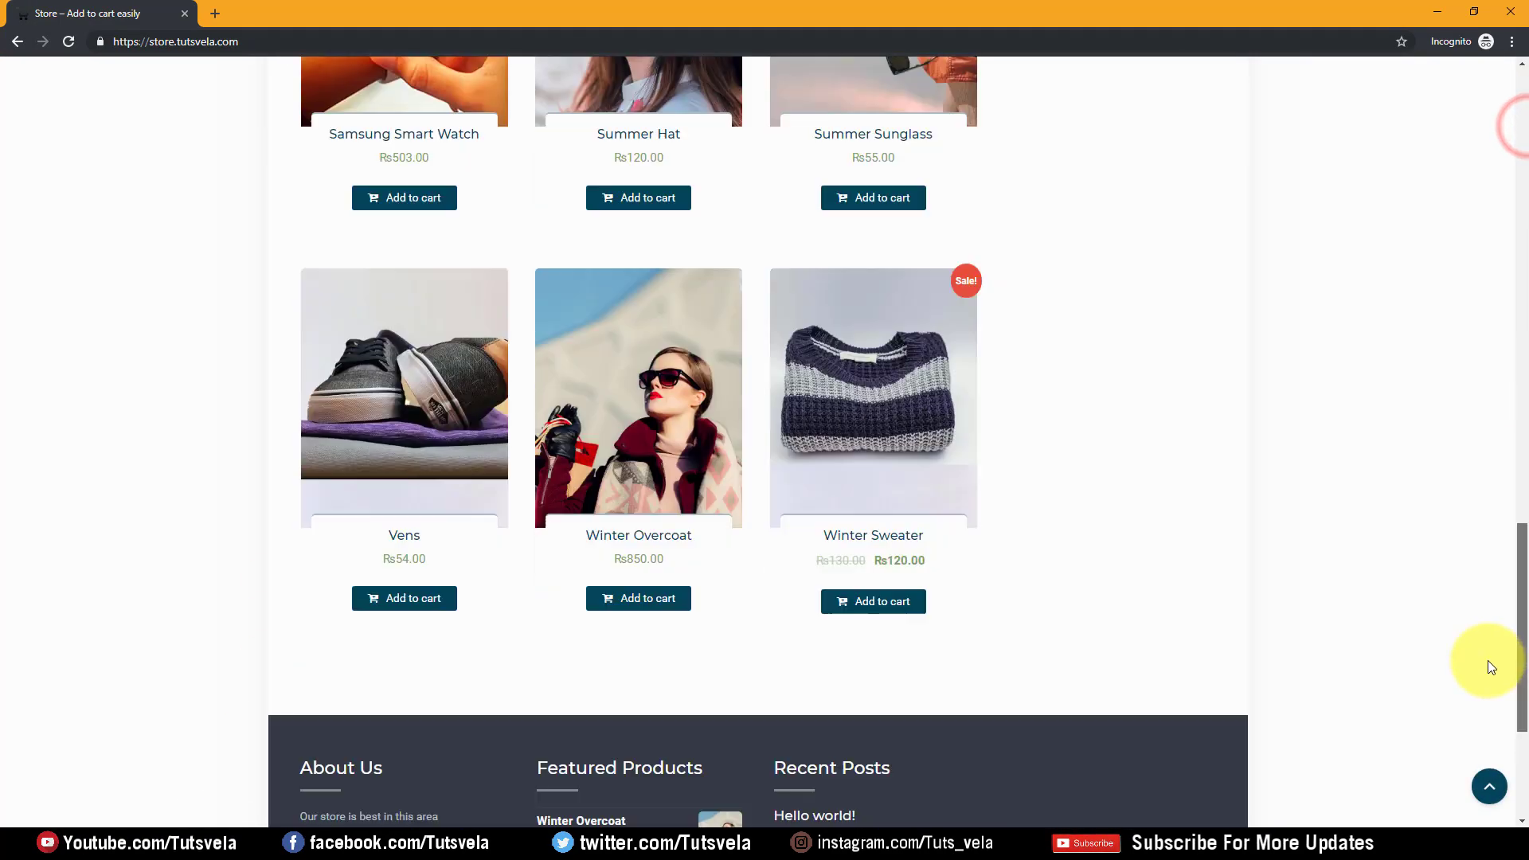
scroll(1484, 594, up, 20)
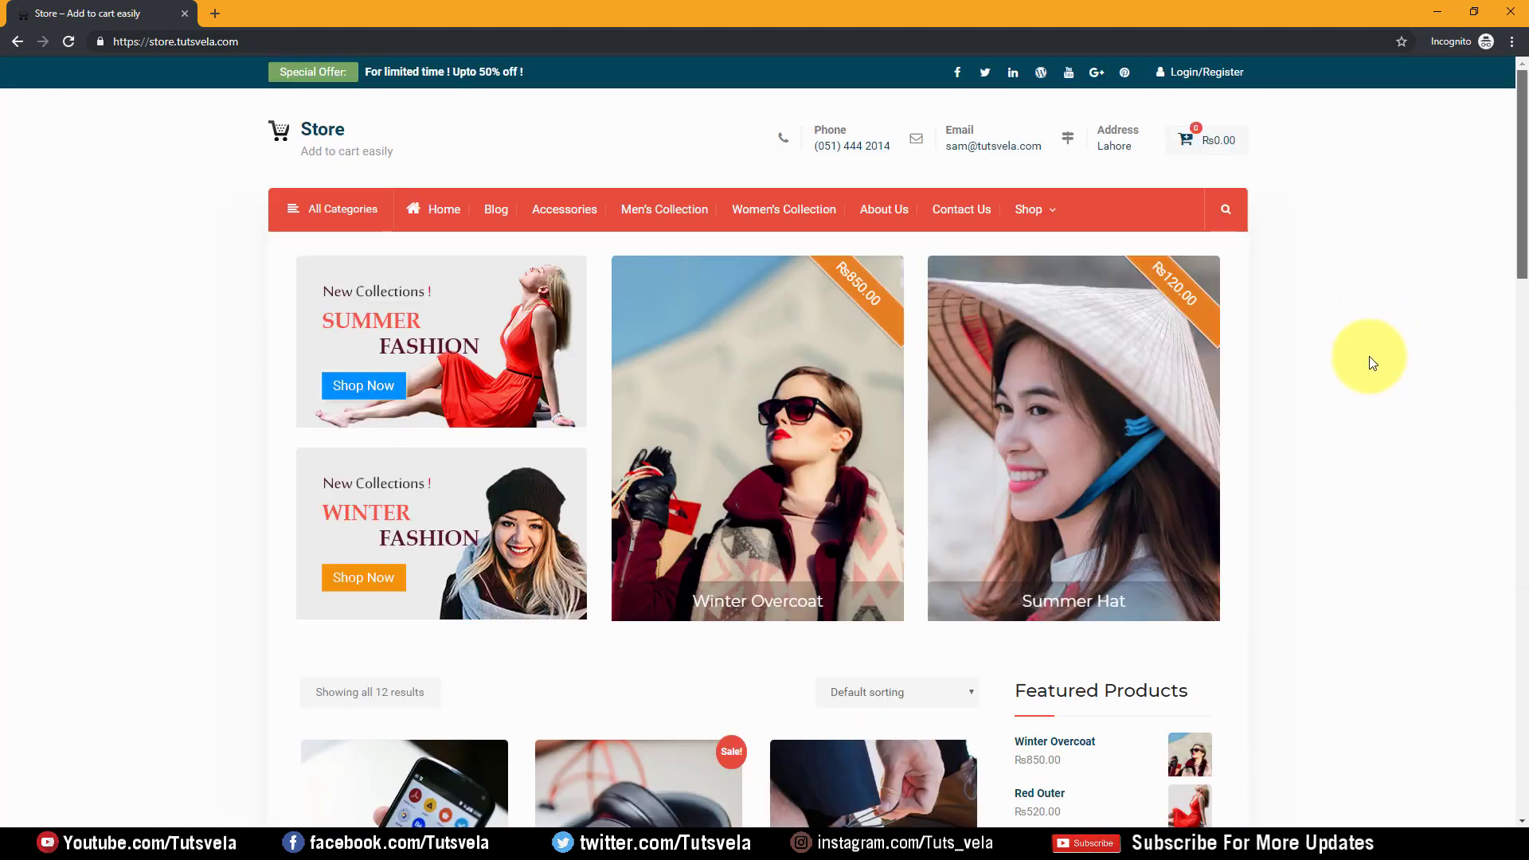
scroll(1454, 567, down, 20)
scroll(1454, 566, up, 15)
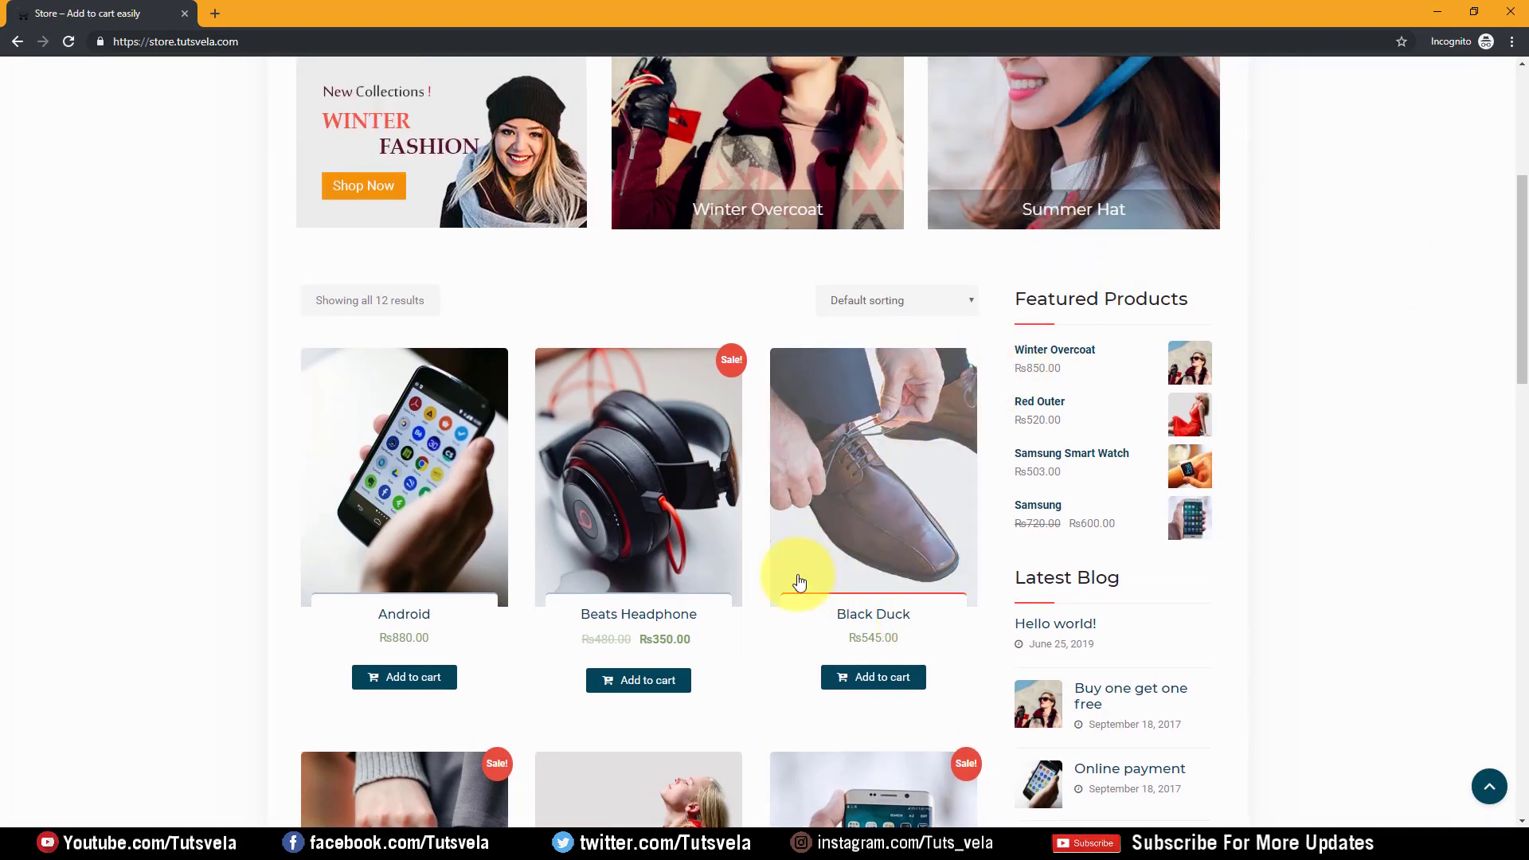
Open the Beats Headphone product page and add it to the wishlist
click(655, 524)
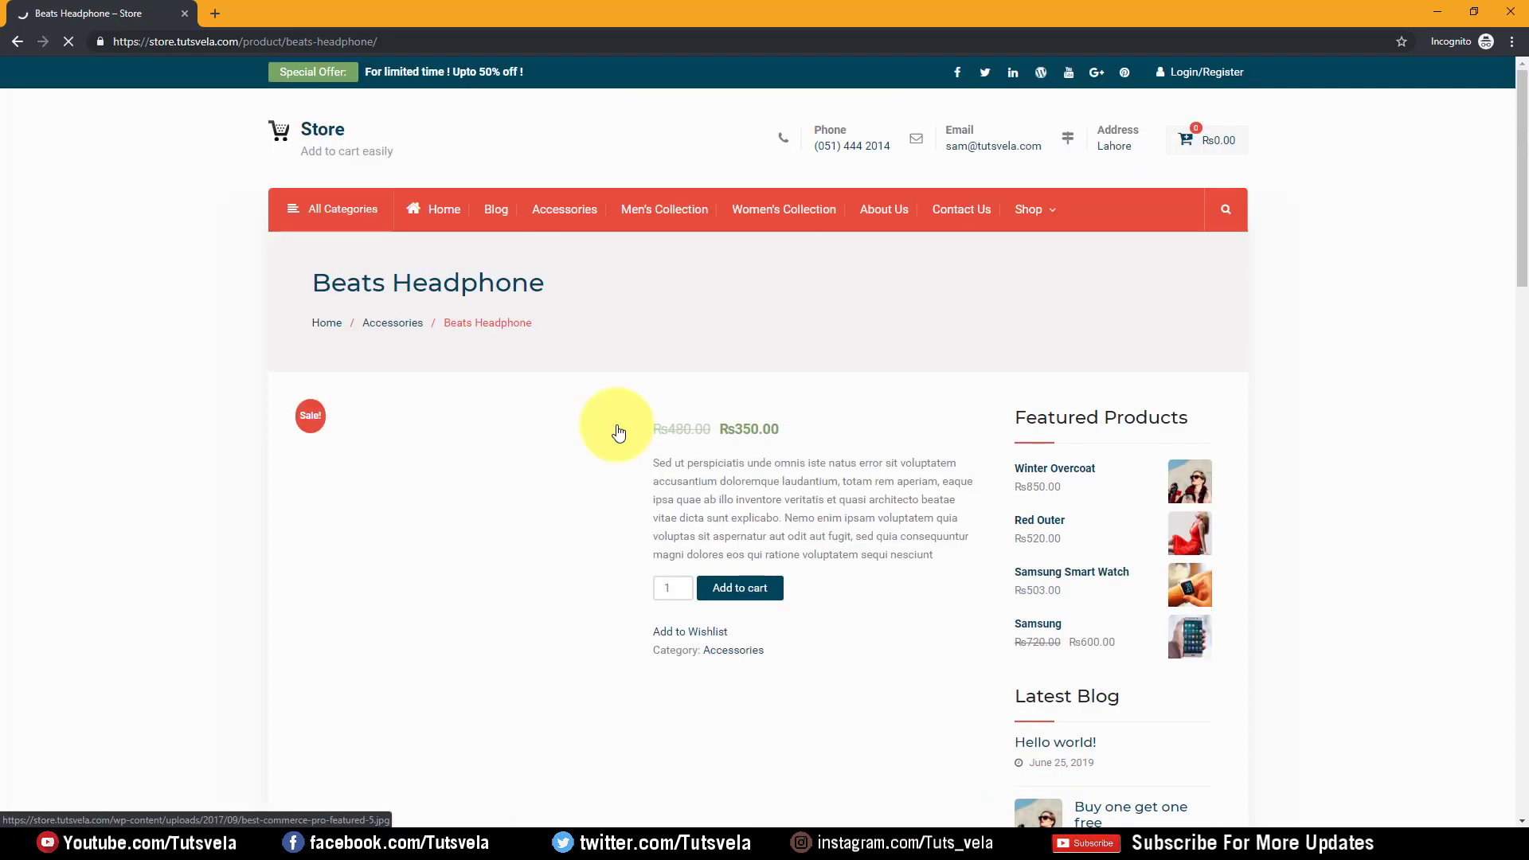
scroll(762, 416, down, 3)
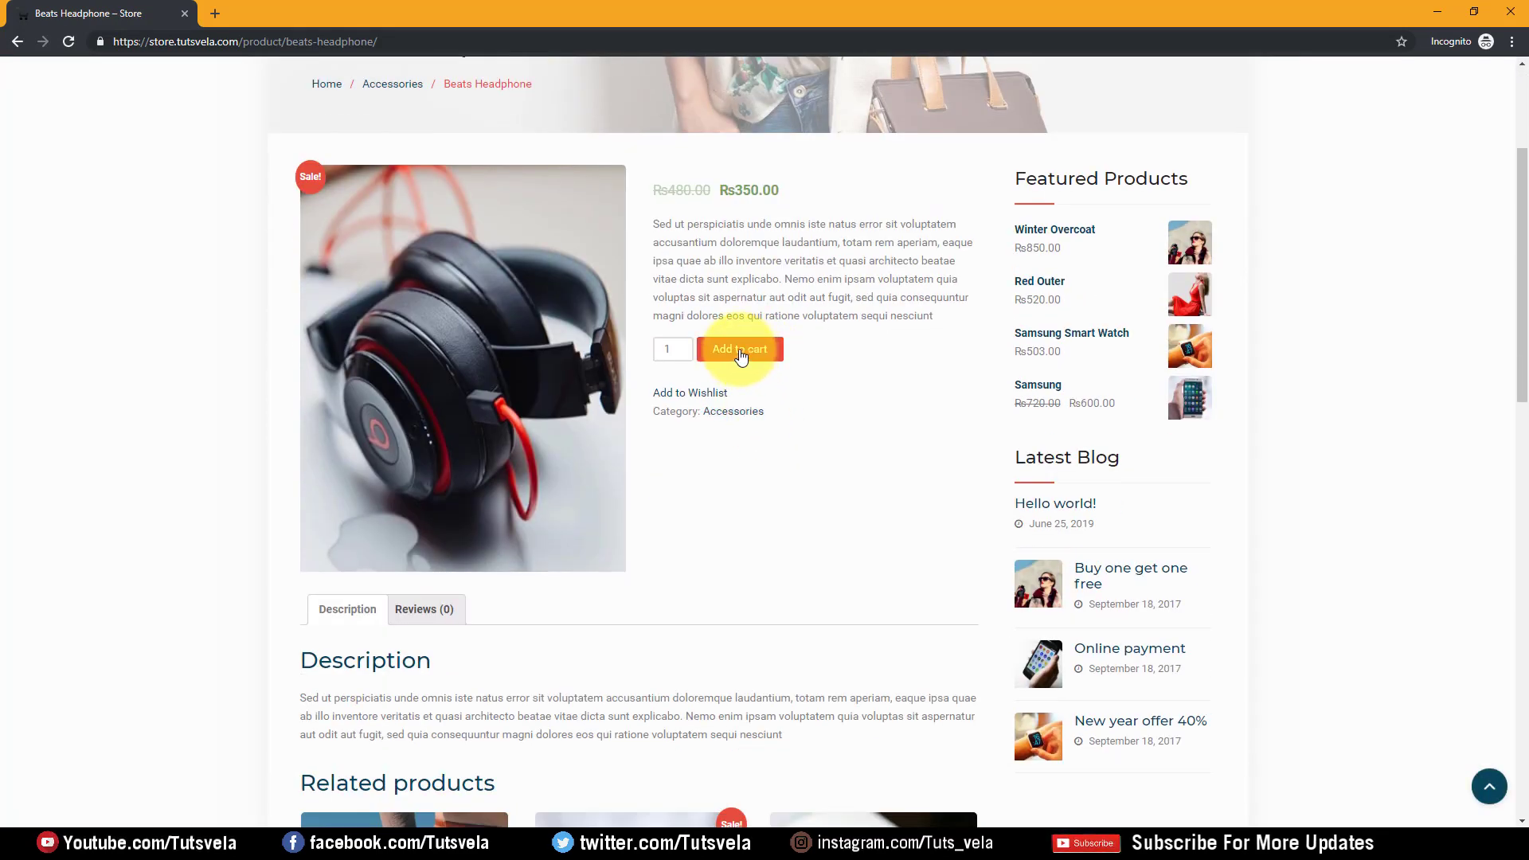
click(707, 394)
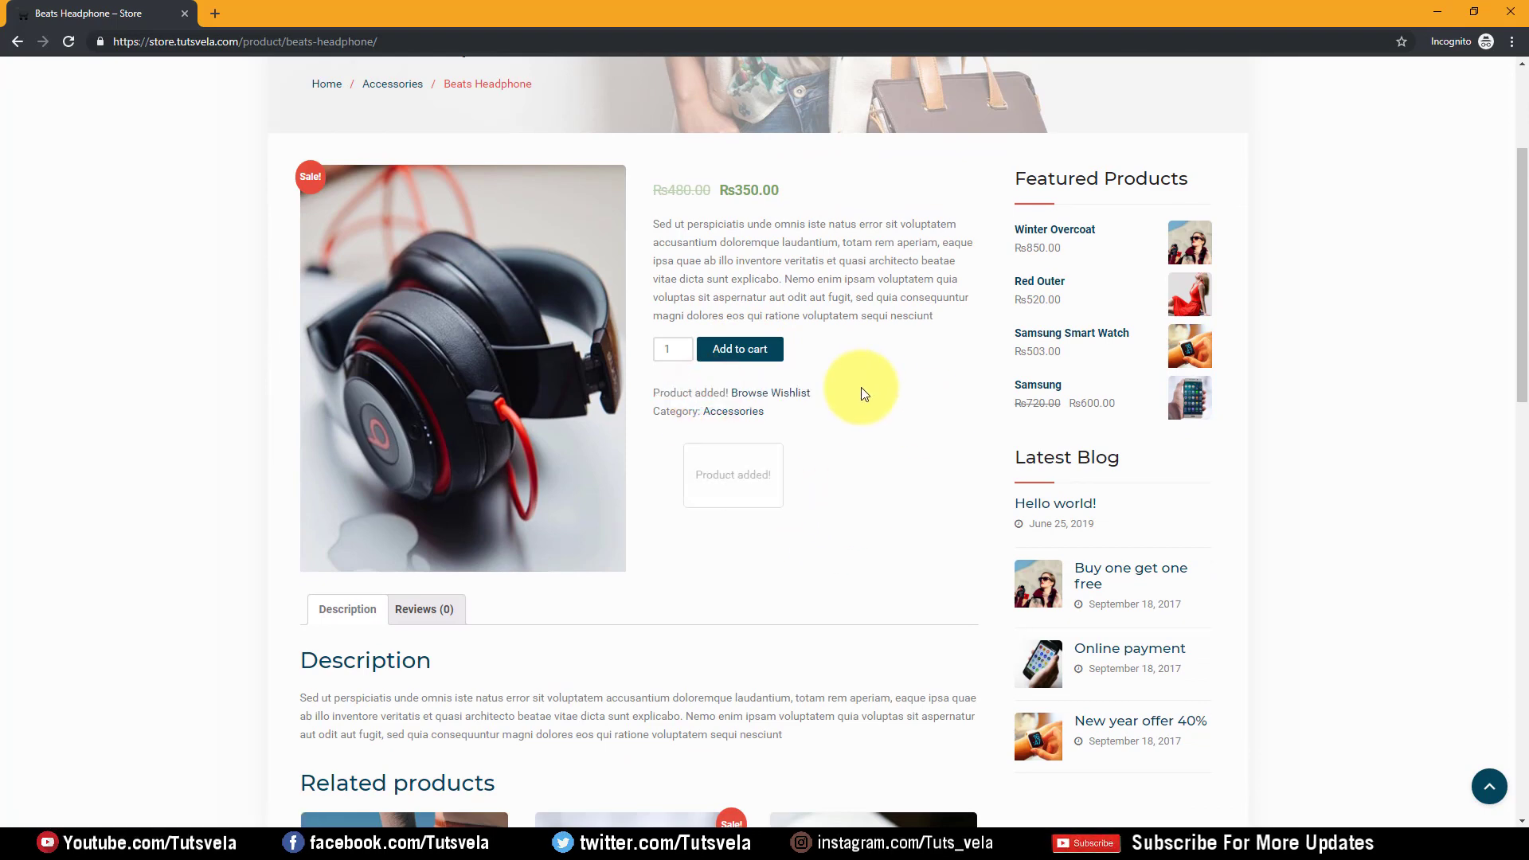
scroll(776, 491, up, 2)
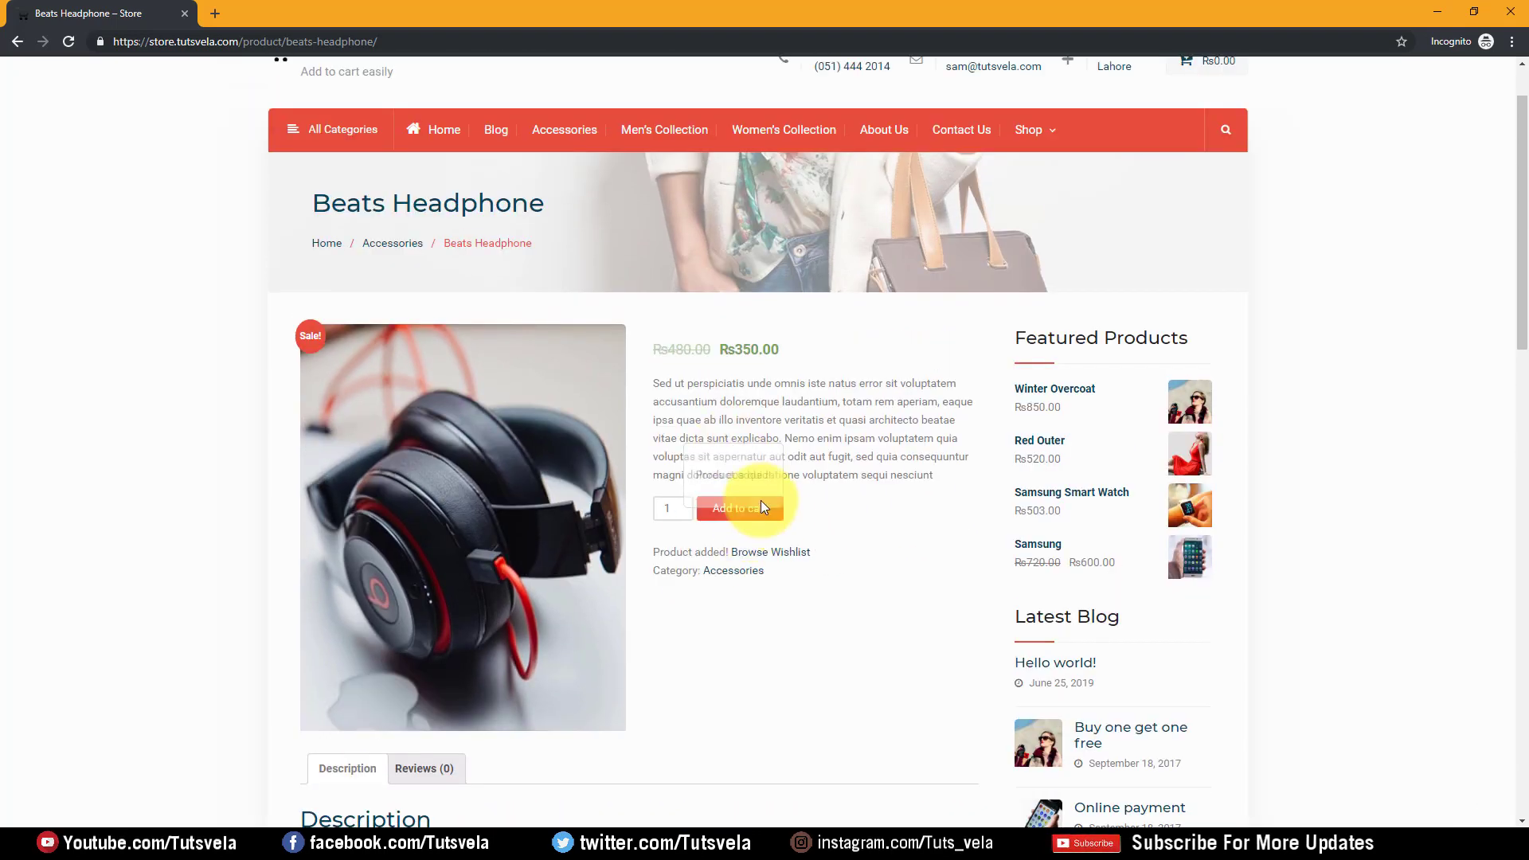
drag(654, 552, 708, 552)
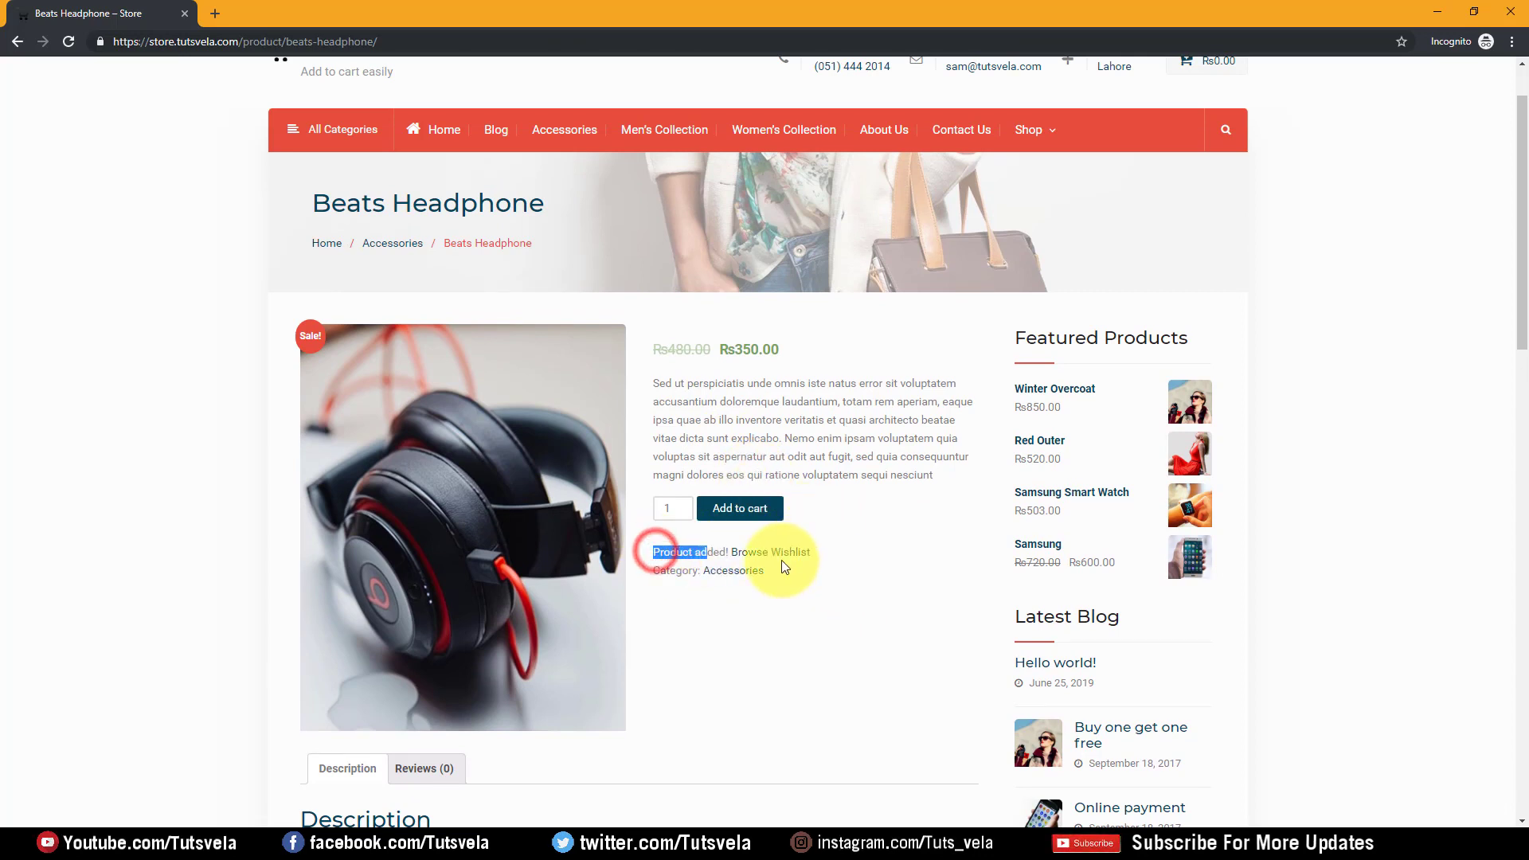
scroll(876, 525, up, 1)
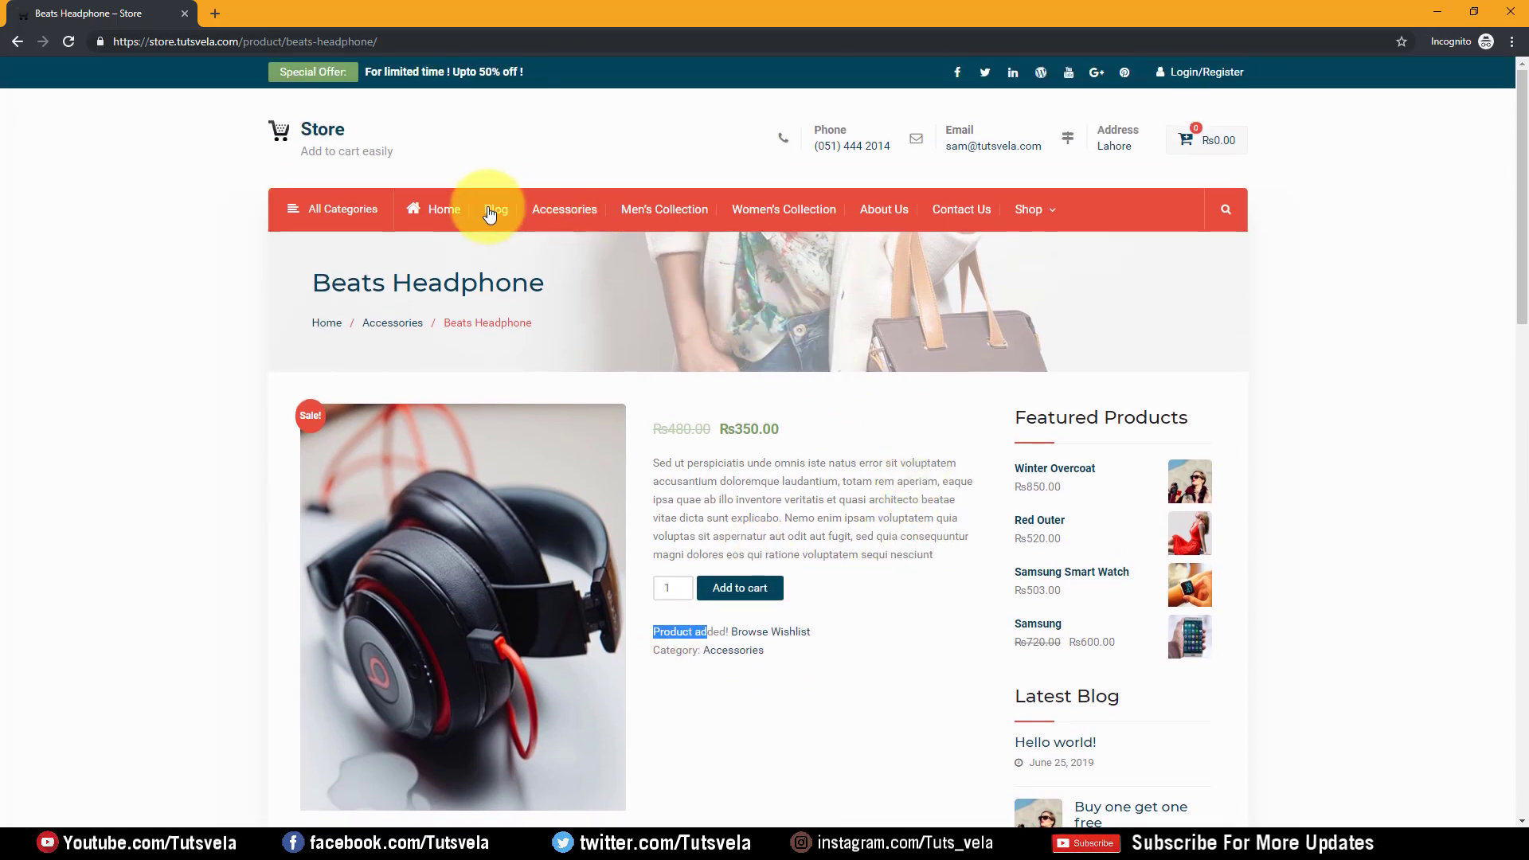
From the Wishlist page, add the Beats Headphone to the cart and reload
mouse_move(1050, 207)
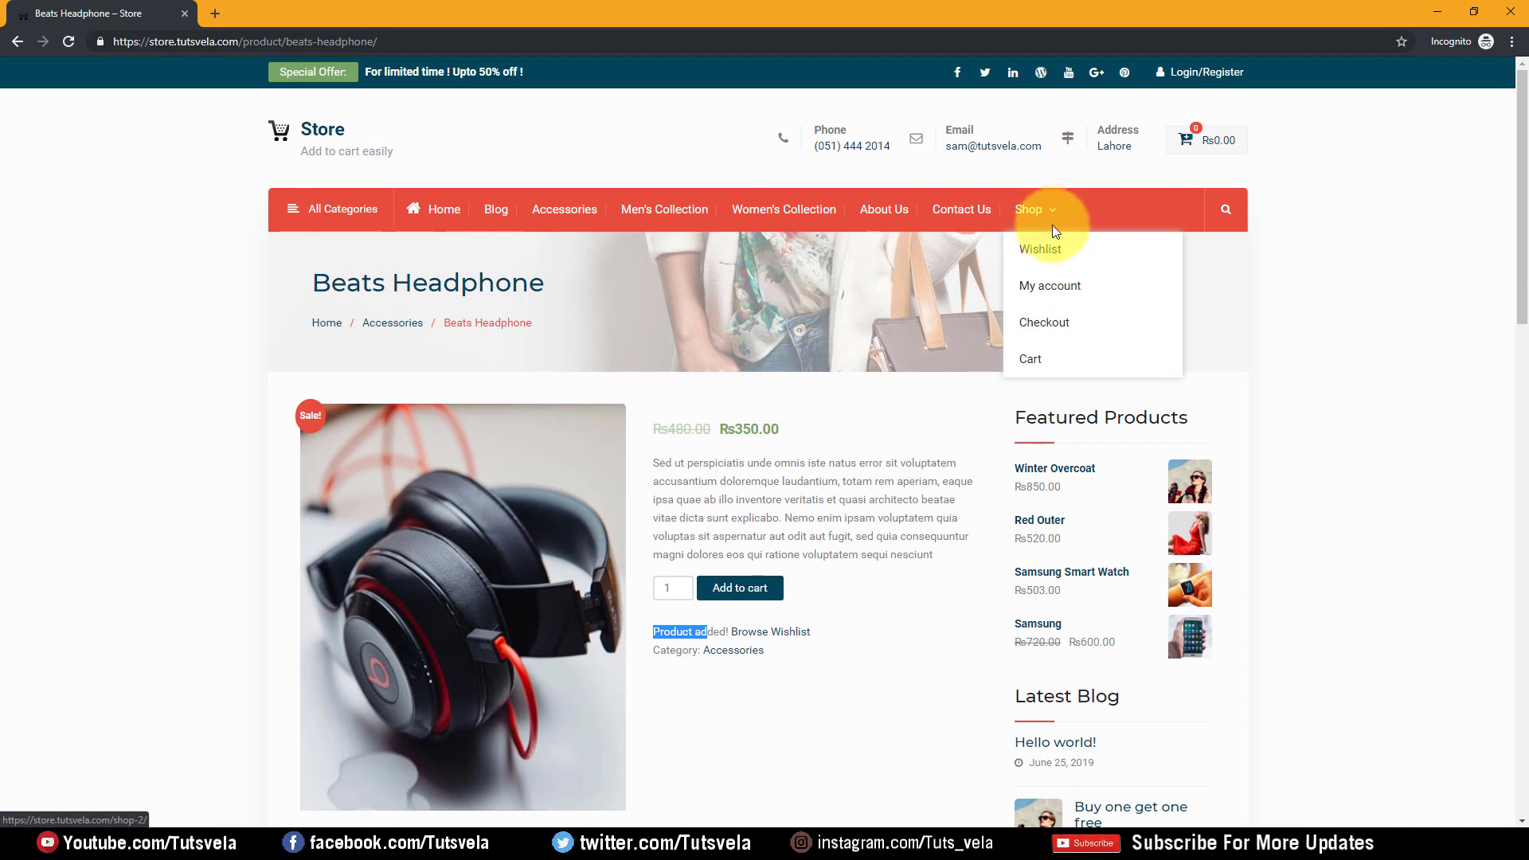
click(1044, 252)
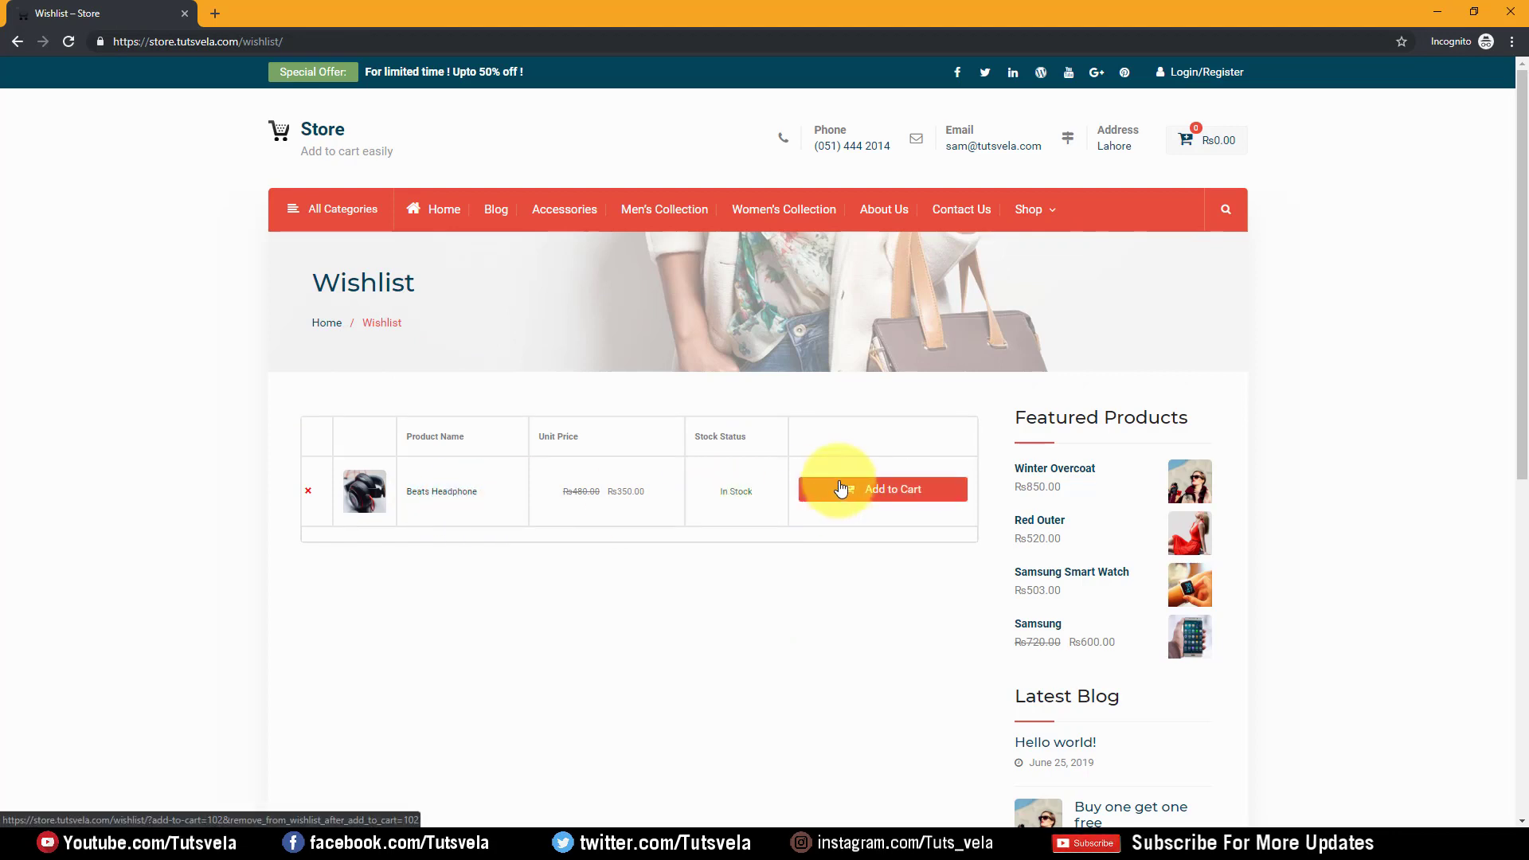
click(898, 502)
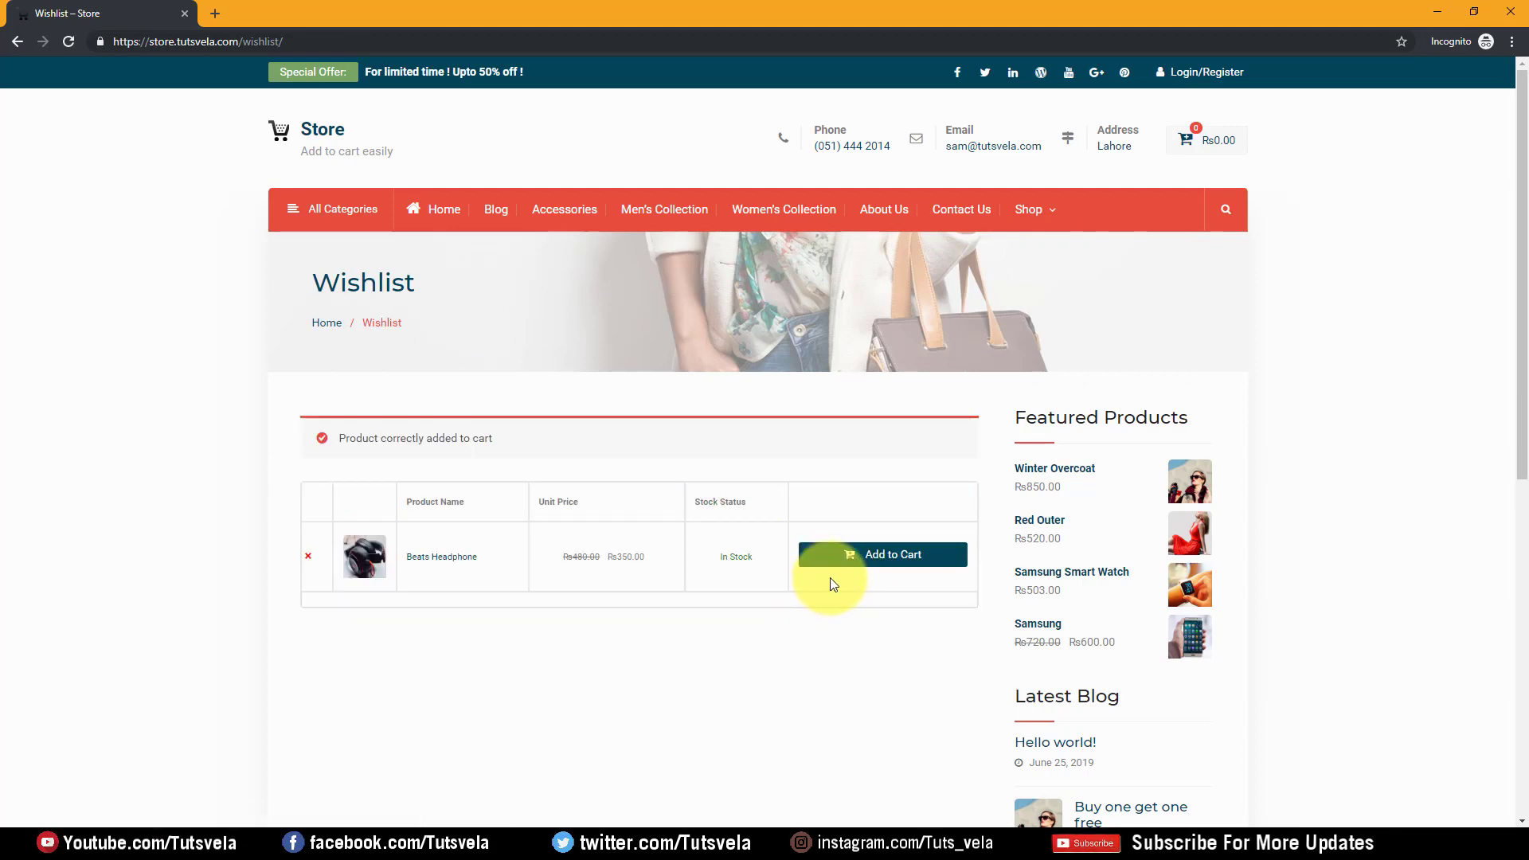
drag(512, 443, 349, 434)
click(1318, 316)
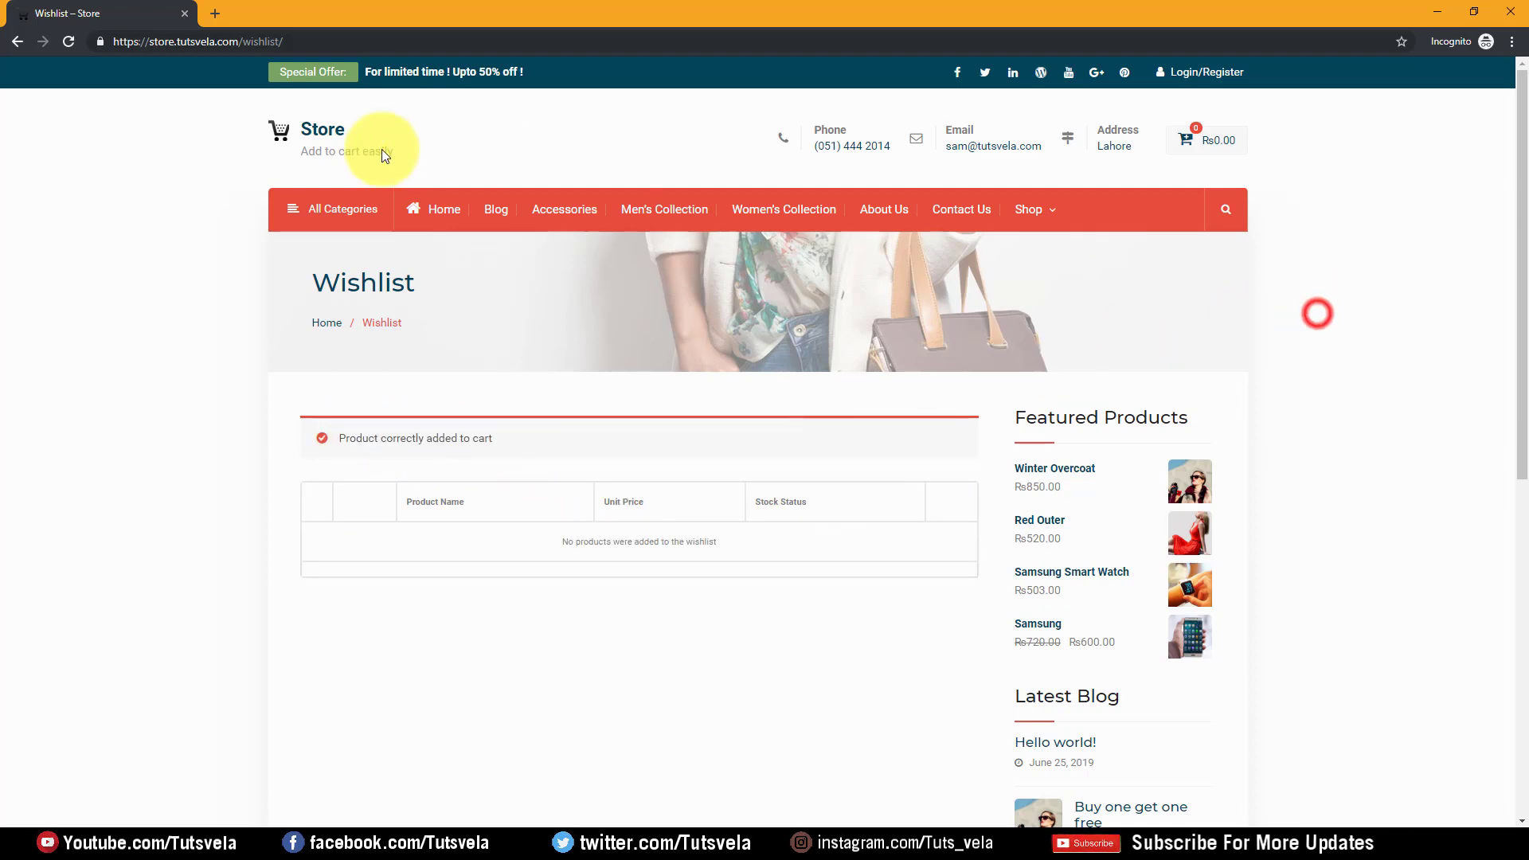
click(69, 44)
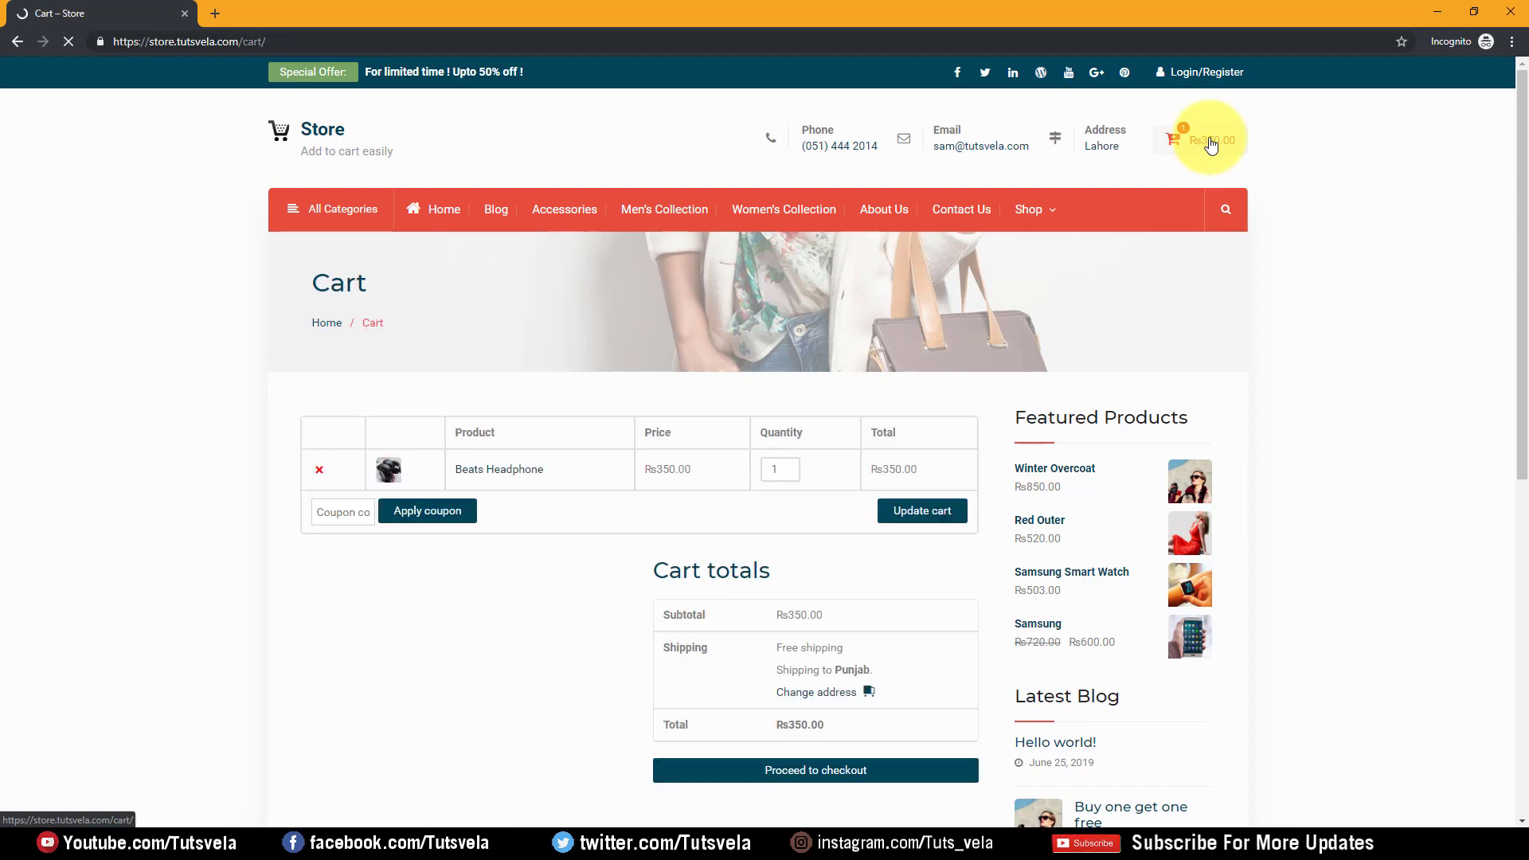
Look at the Login/Register page, then go back to the cart showing Rs350.00
click(1204, 76)
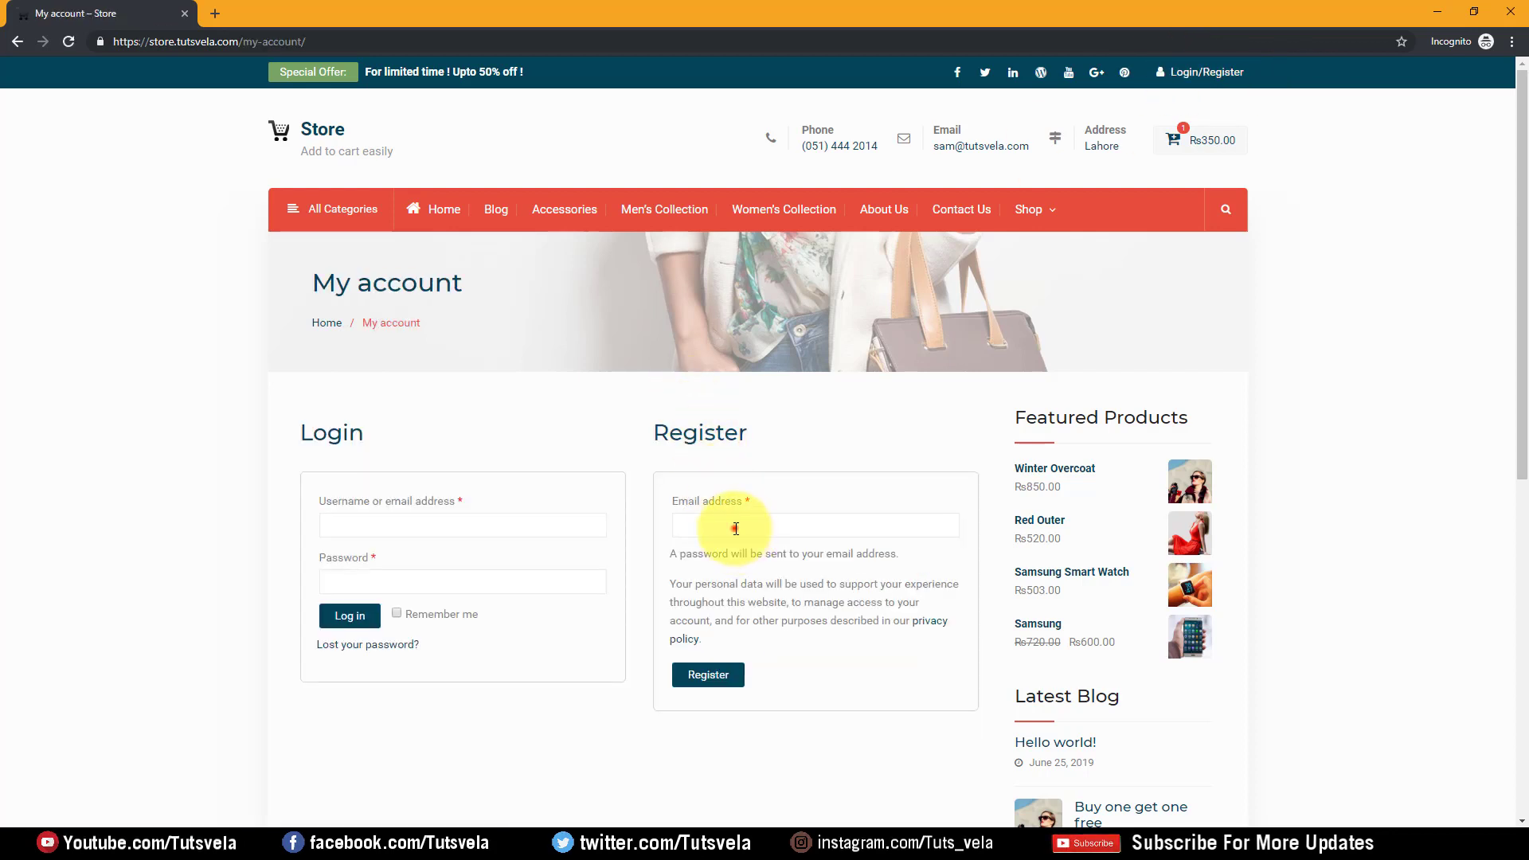
click(735, 529)
click(431, 511)
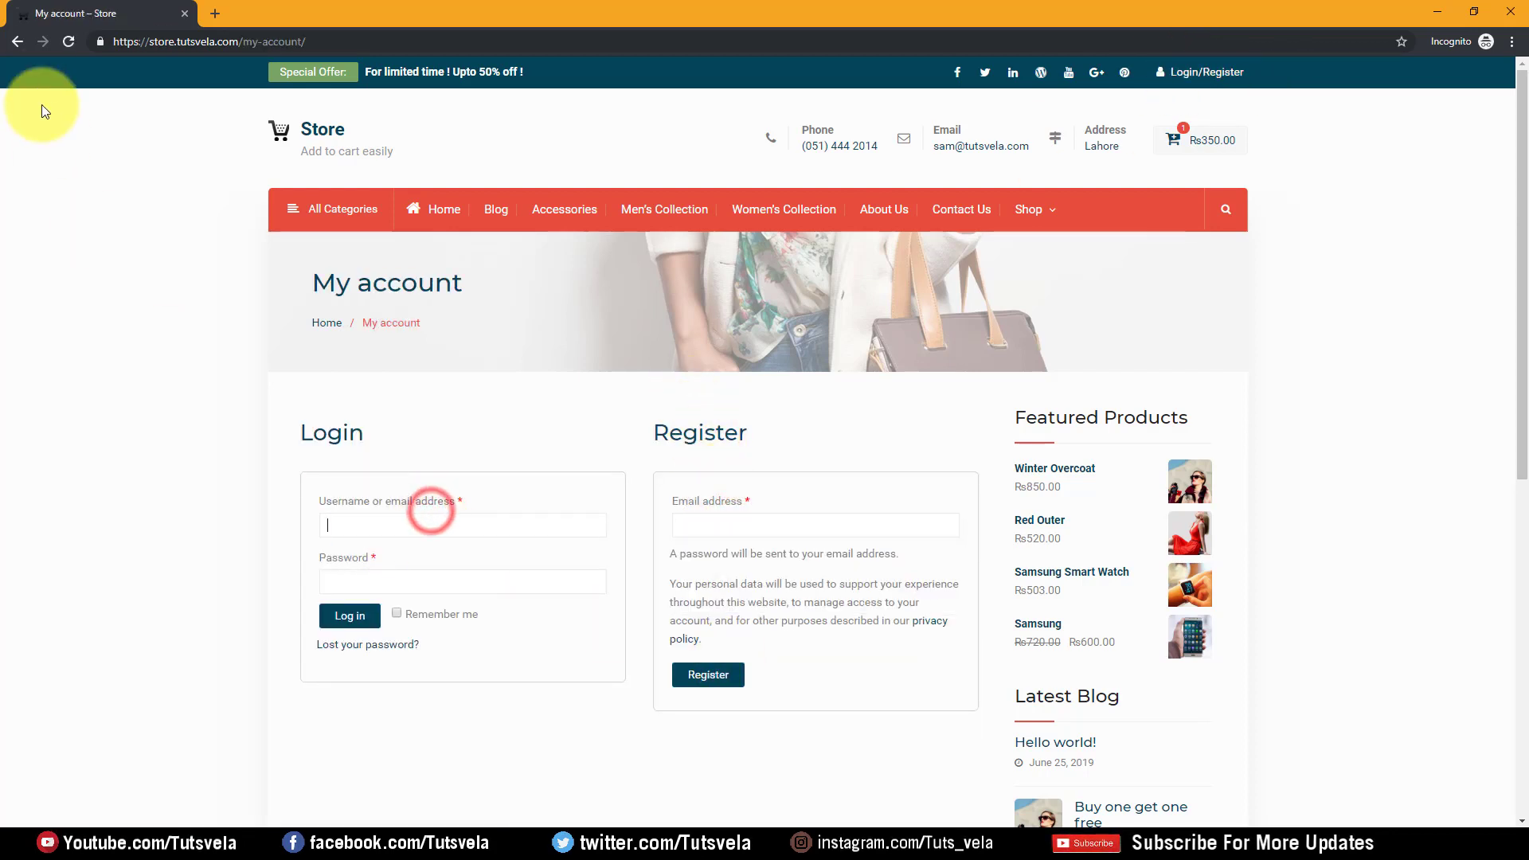
click(16, 41)
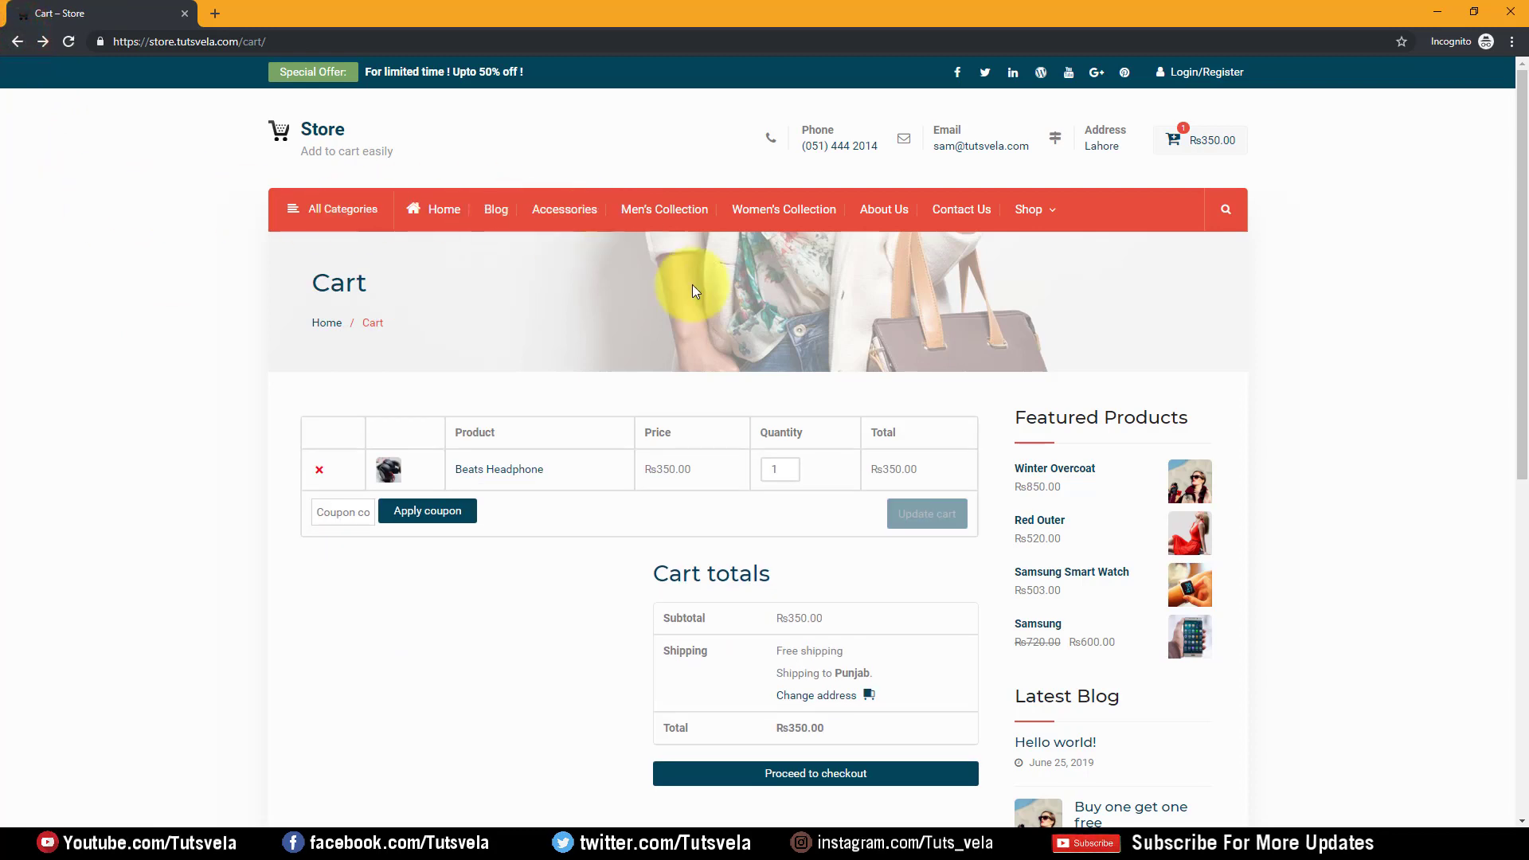
scroll(536, 436, down, 1)
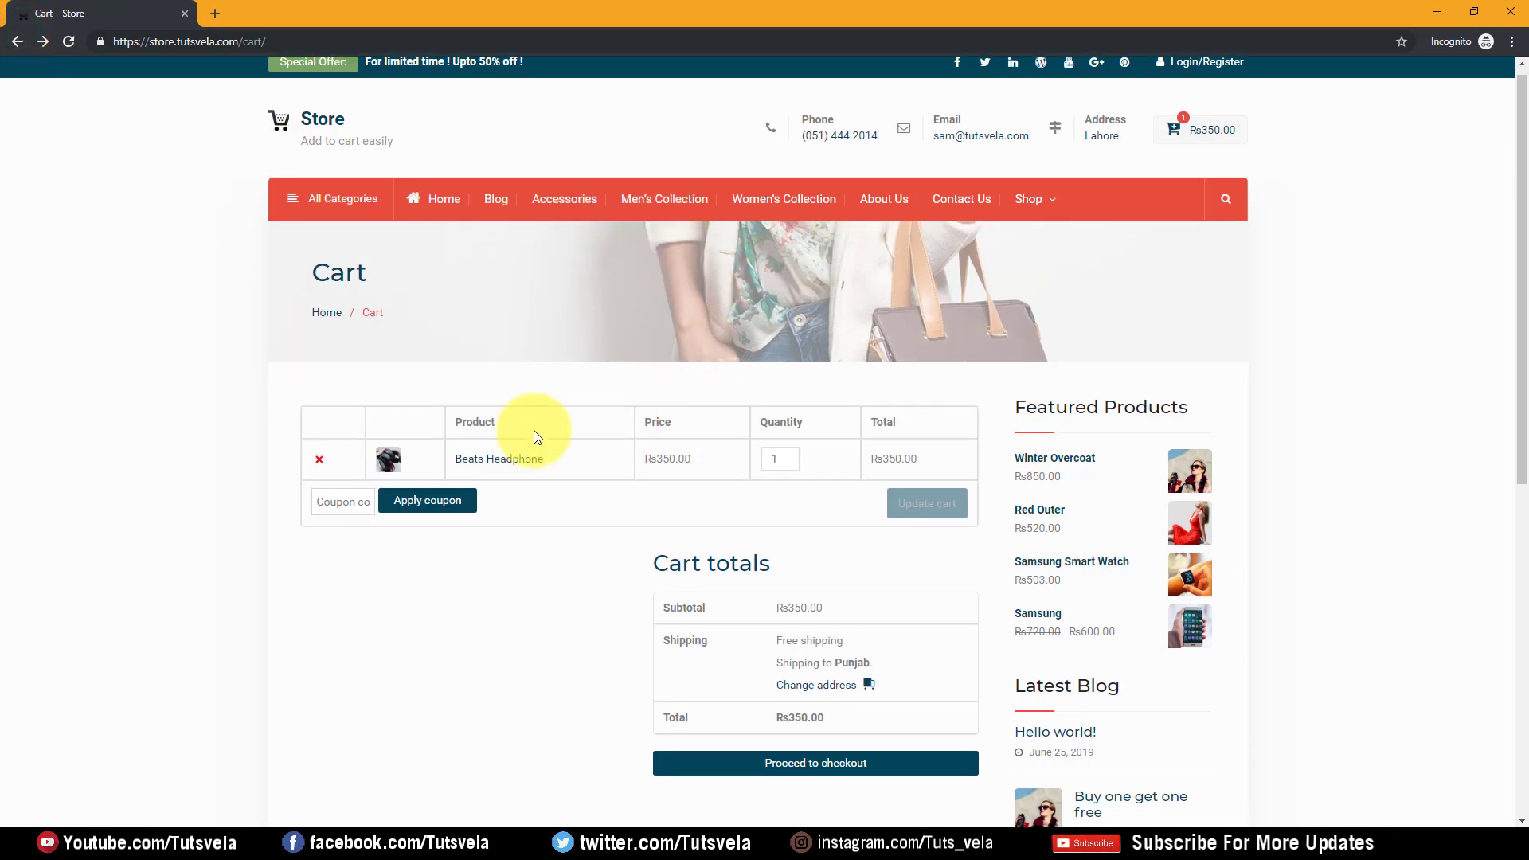
scroll(534, 430, down, 1)
click(343, 356)
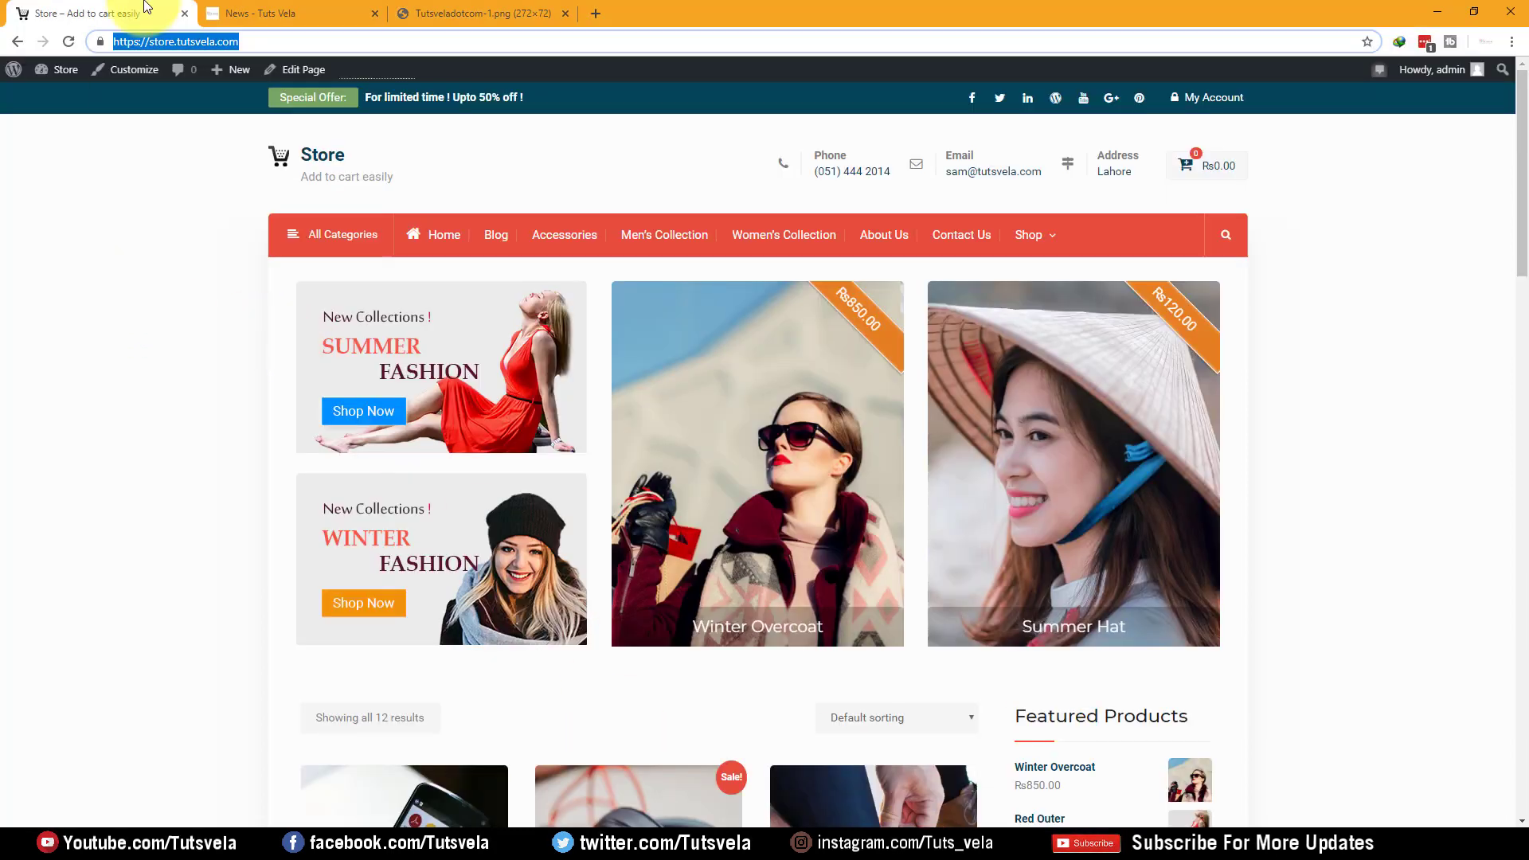
Start a new coupon from WooCommerce > Coupons in the admin dashboard
mouse_move(60, 70)
click(68, 97)
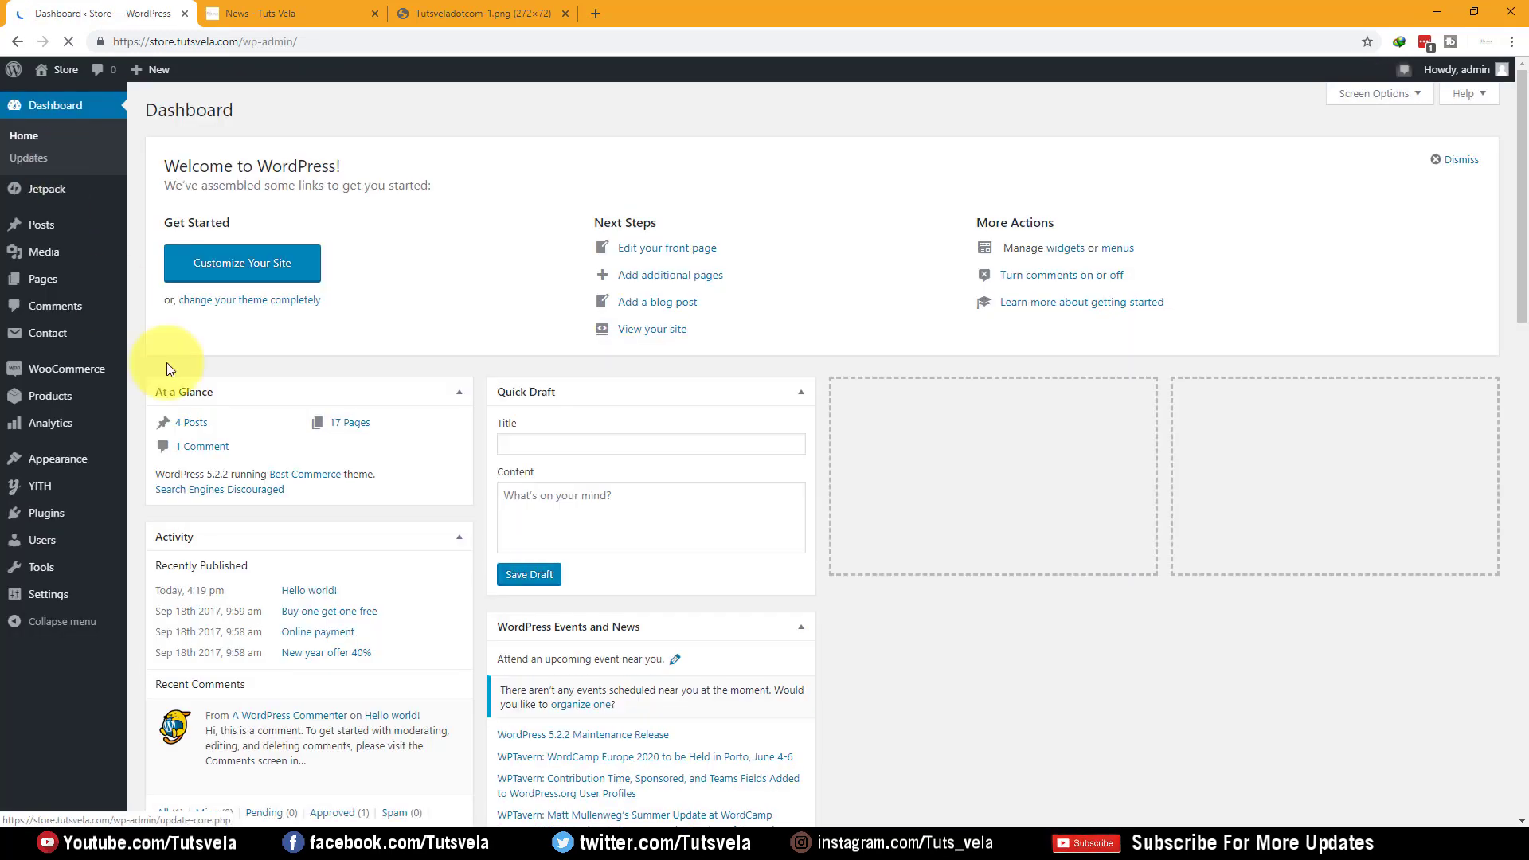
mouse_move(93, 383)
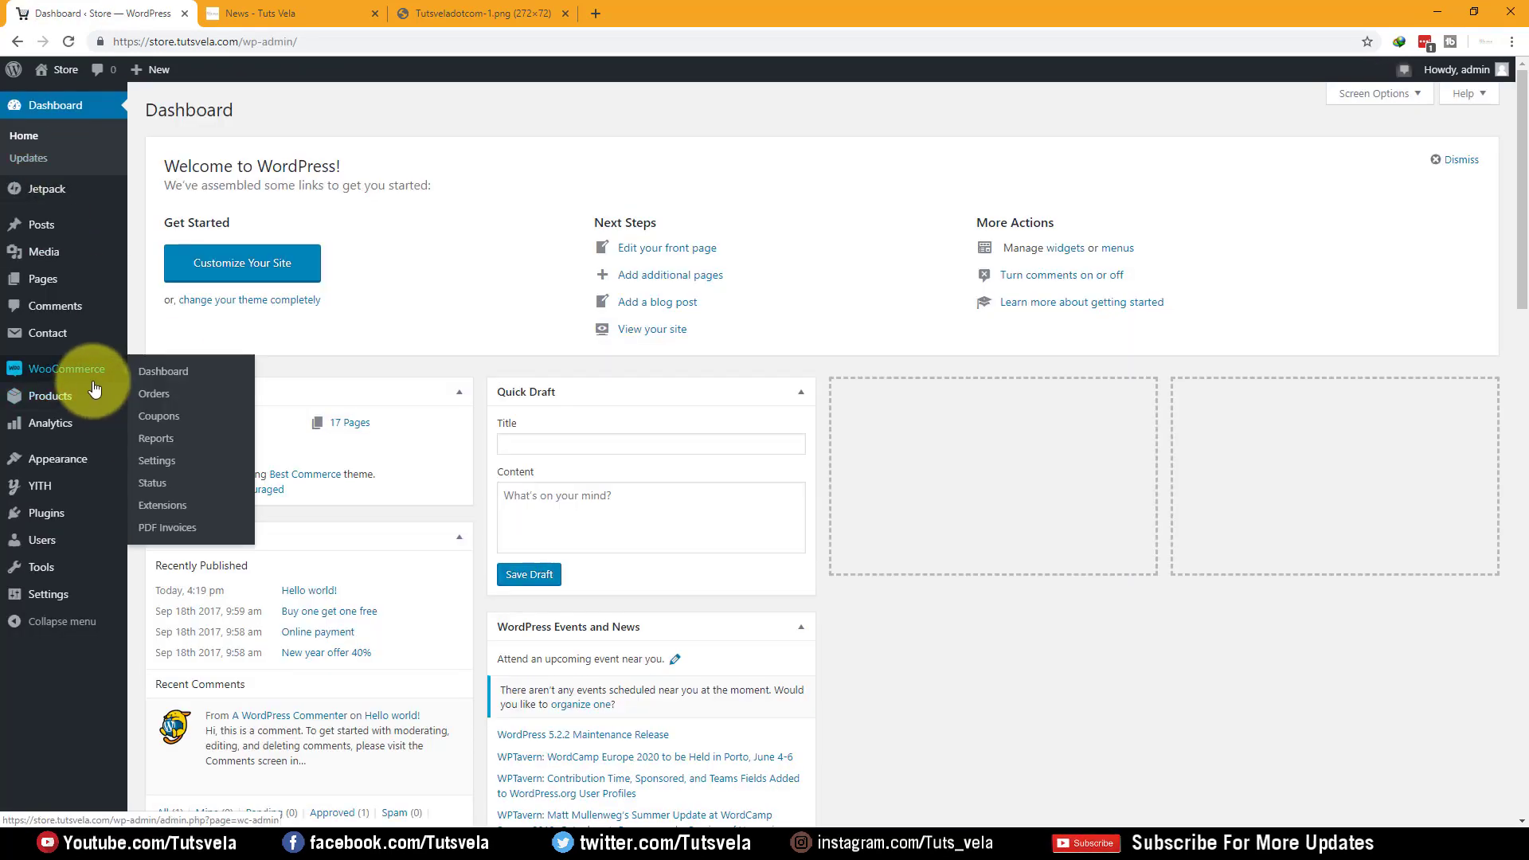
click(178, 419)
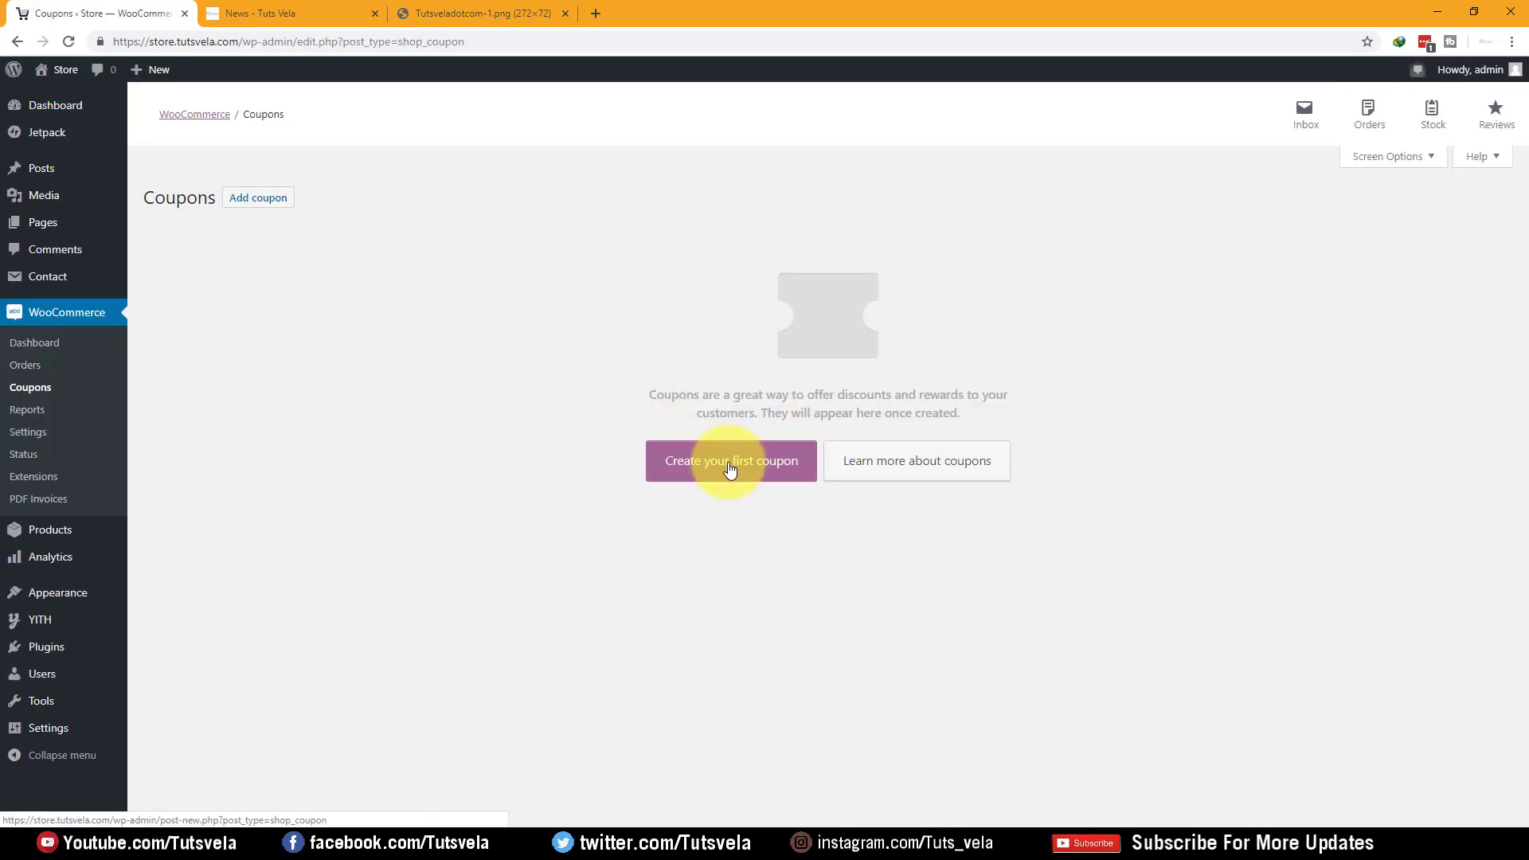
click(796, 476)
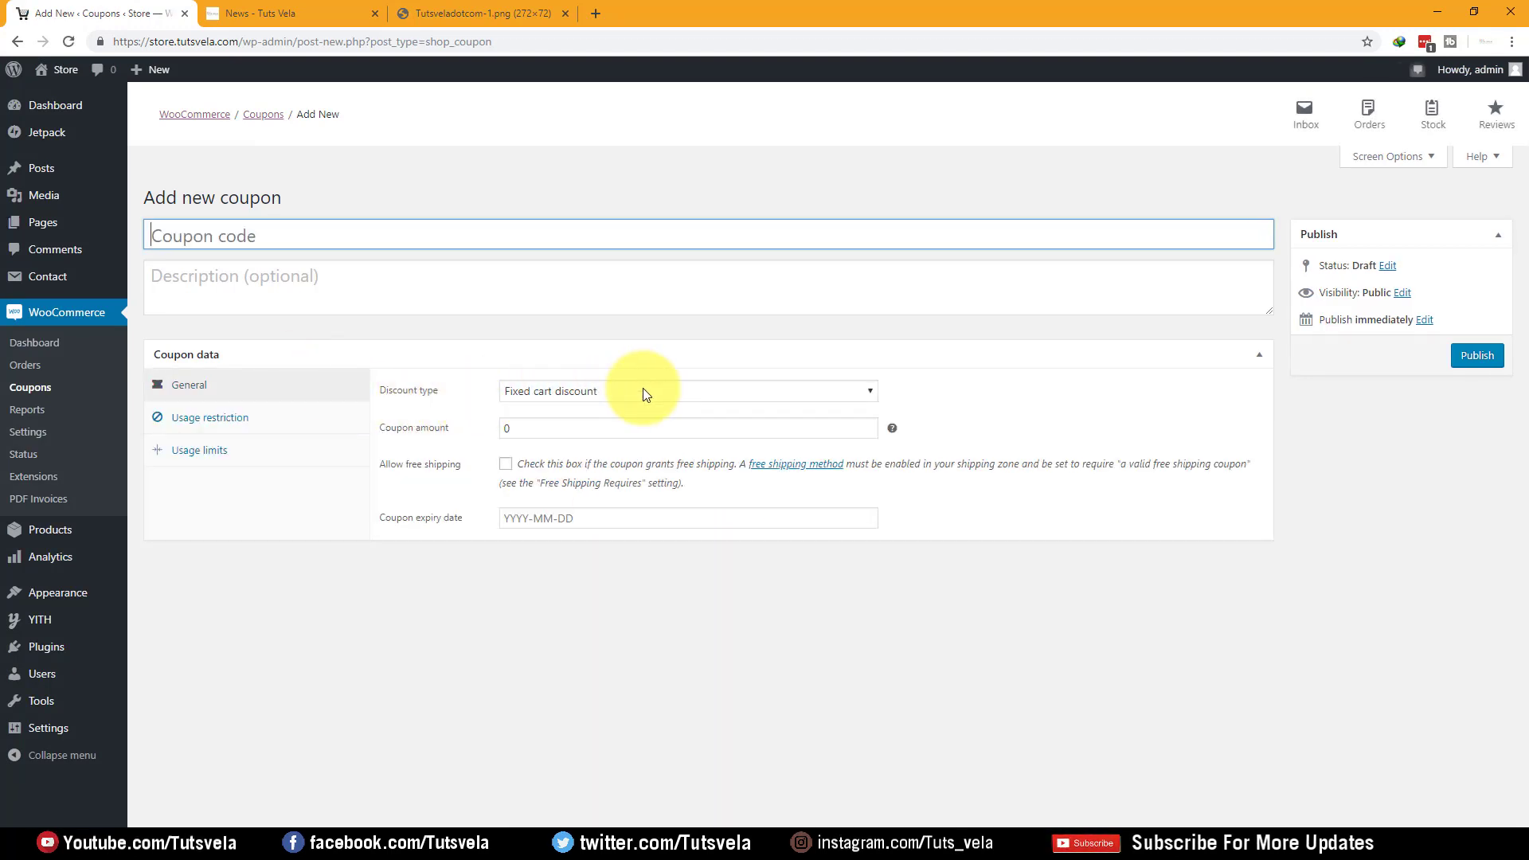
Make the coupon a percentage discount of 2 with free shipping, leaving expiry blank
click(643, 390)
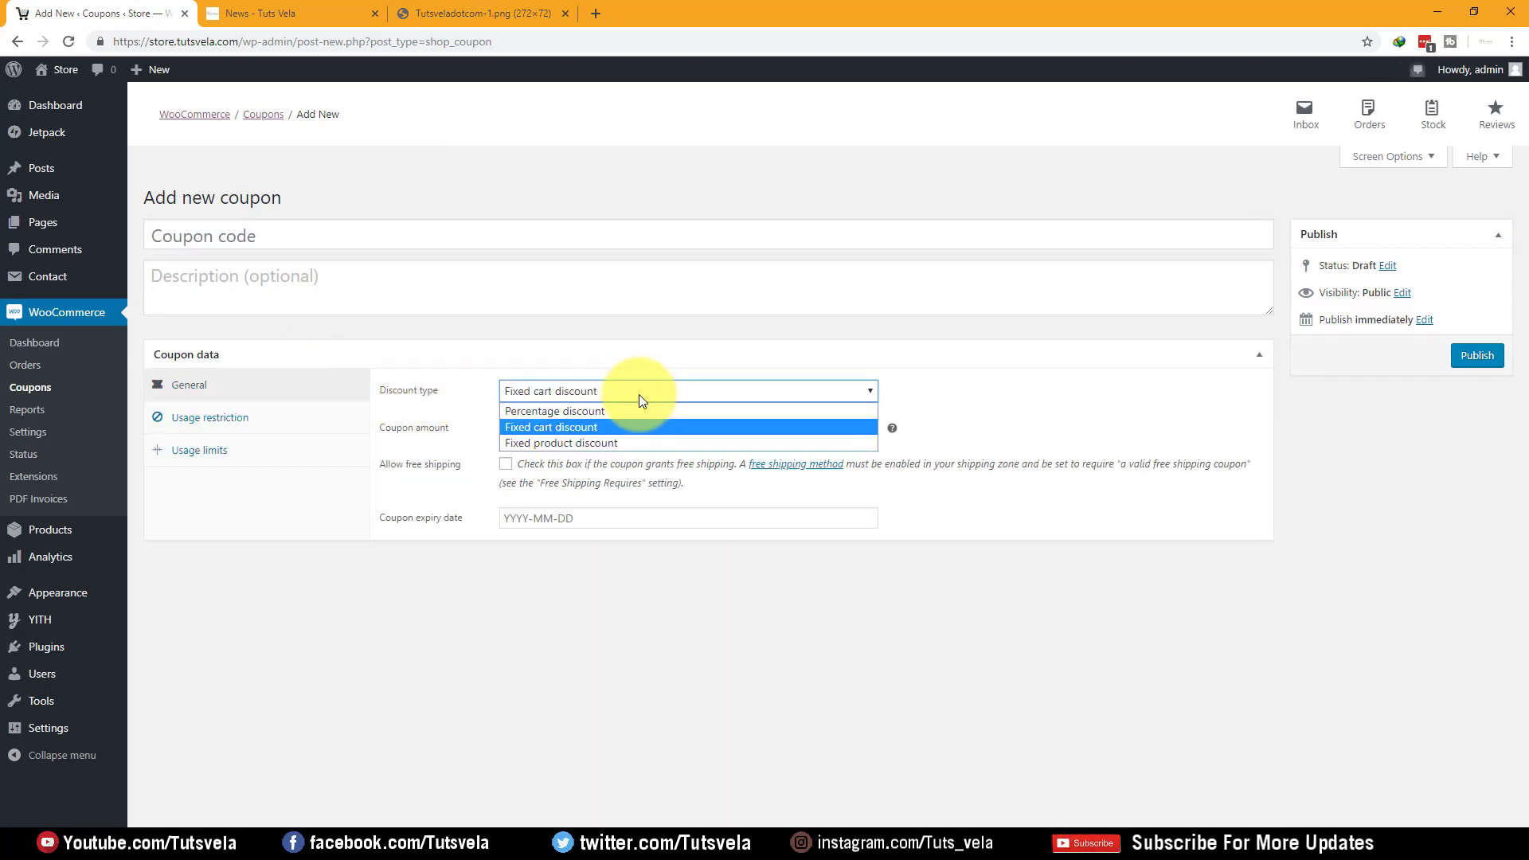
click(619, 409)
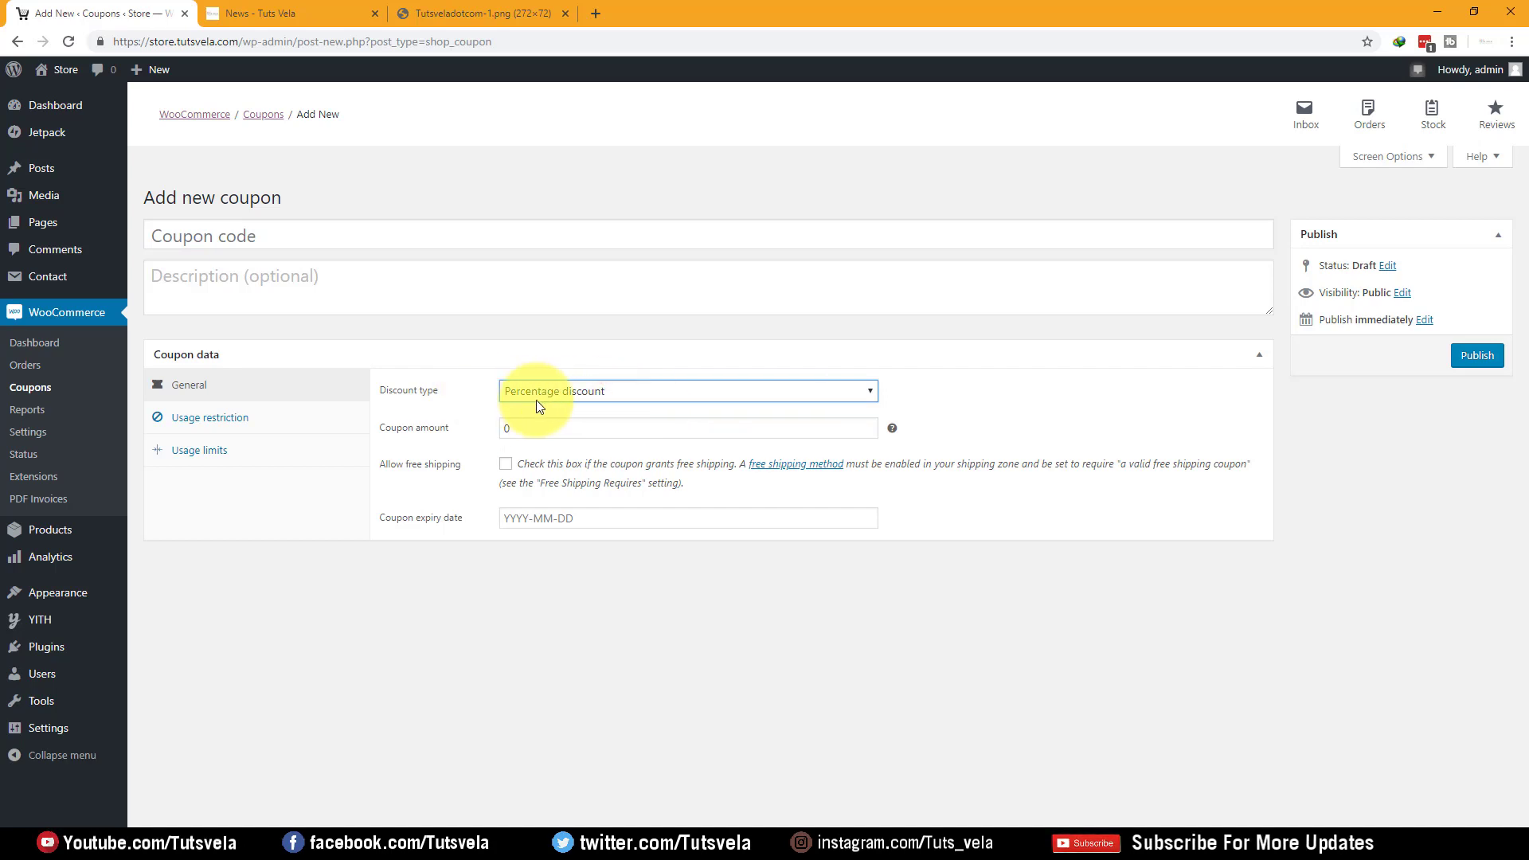
double_click(529, 426)
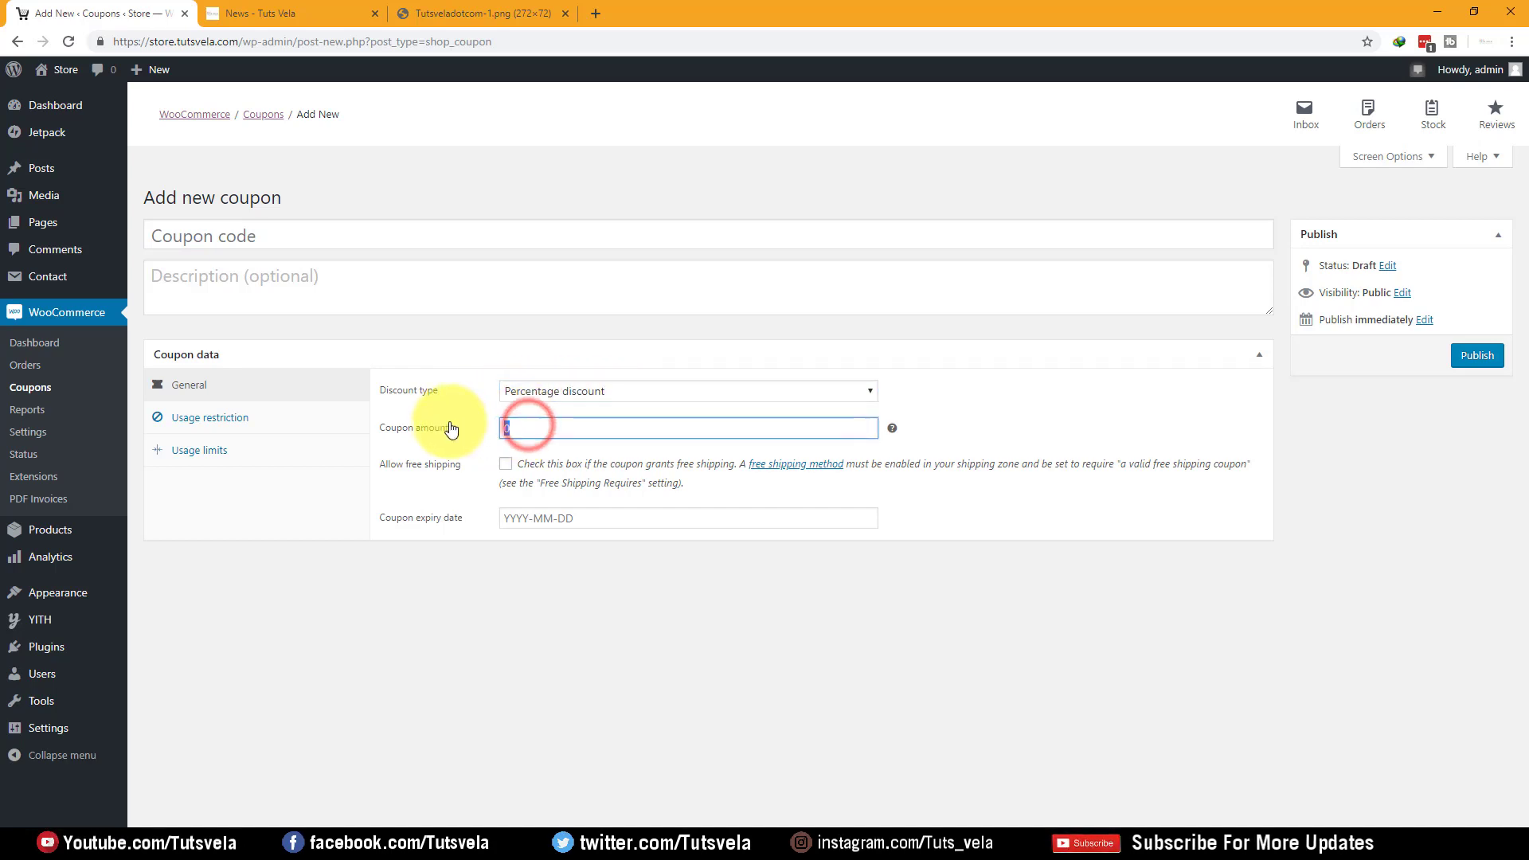
text(5)
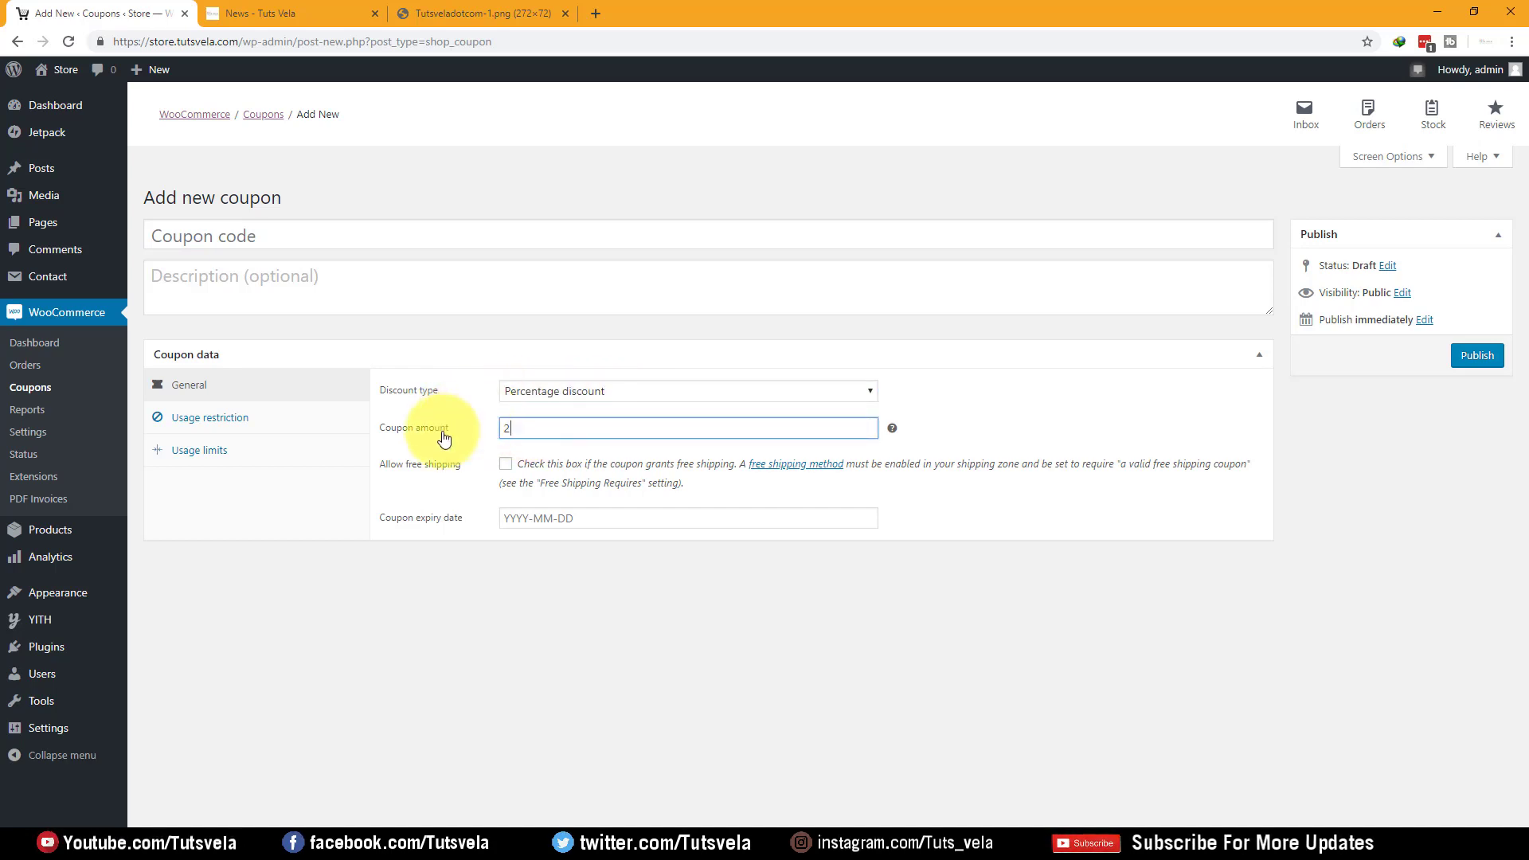
click(1059, 841)
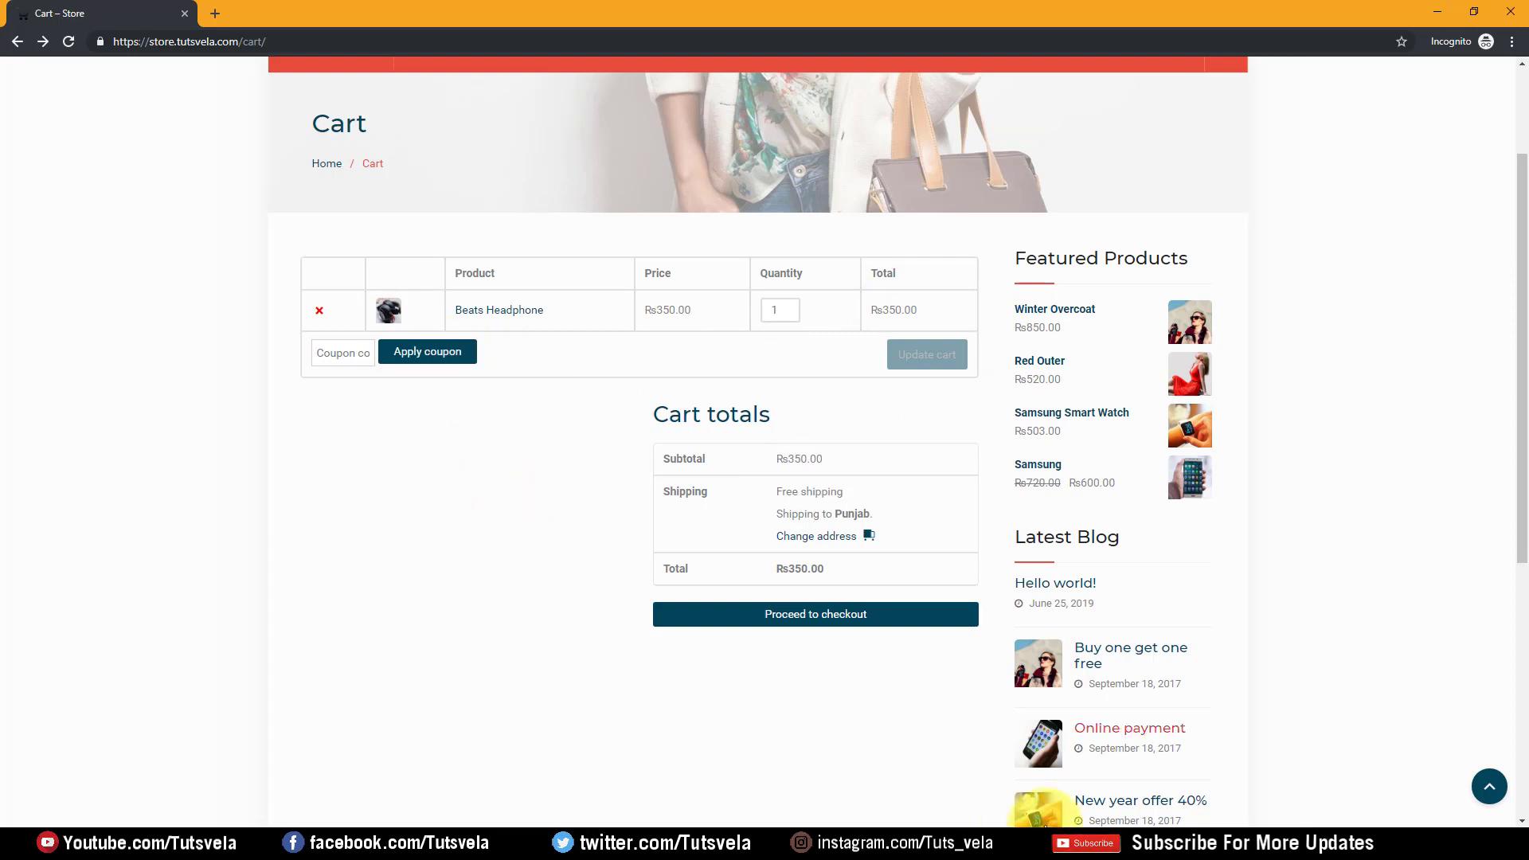
key(alt+Tab)
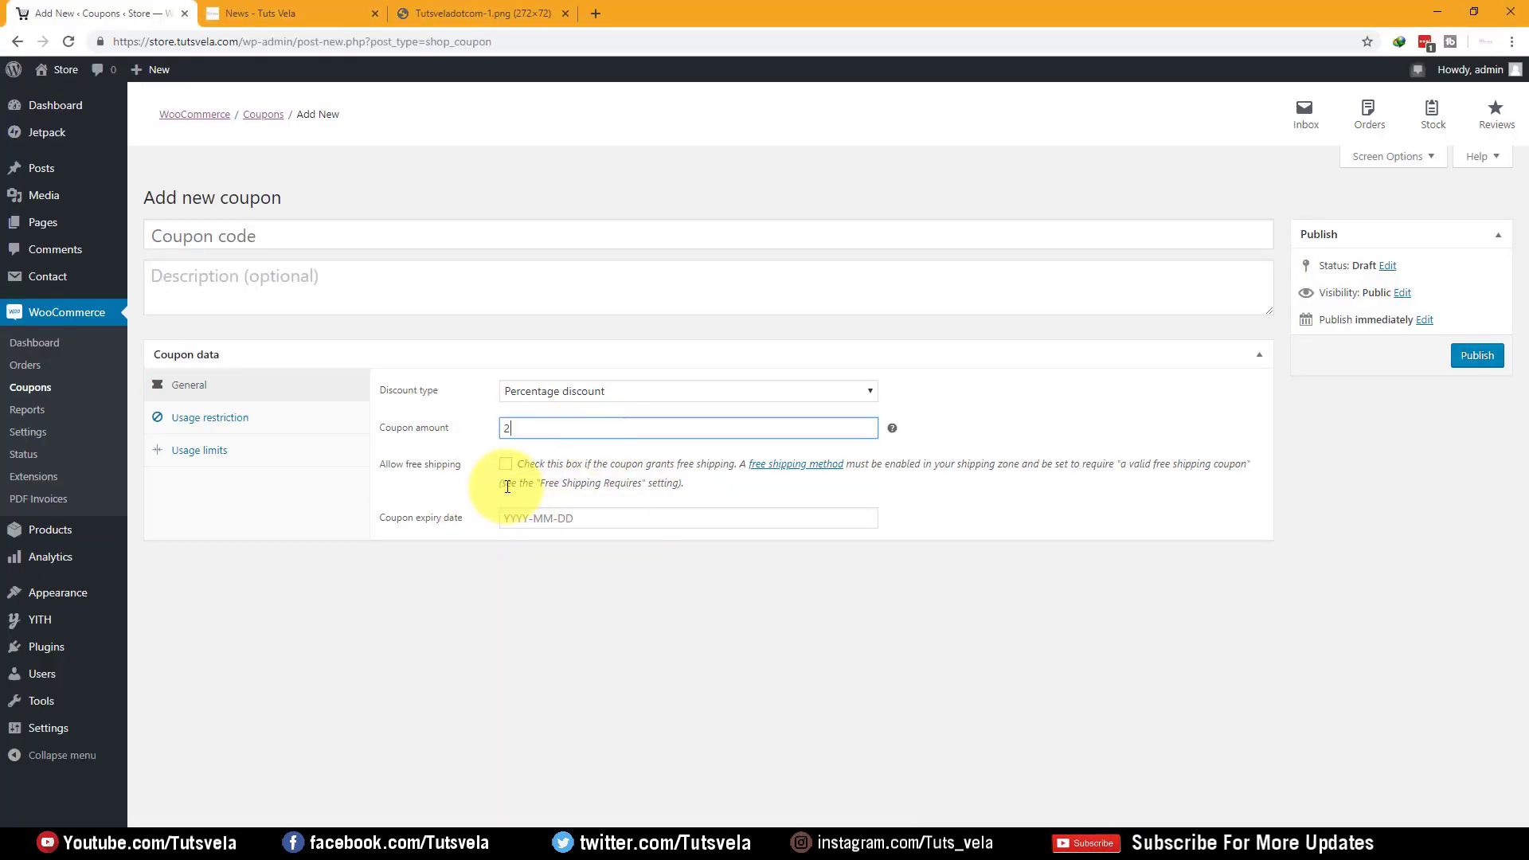
click(503, 464)
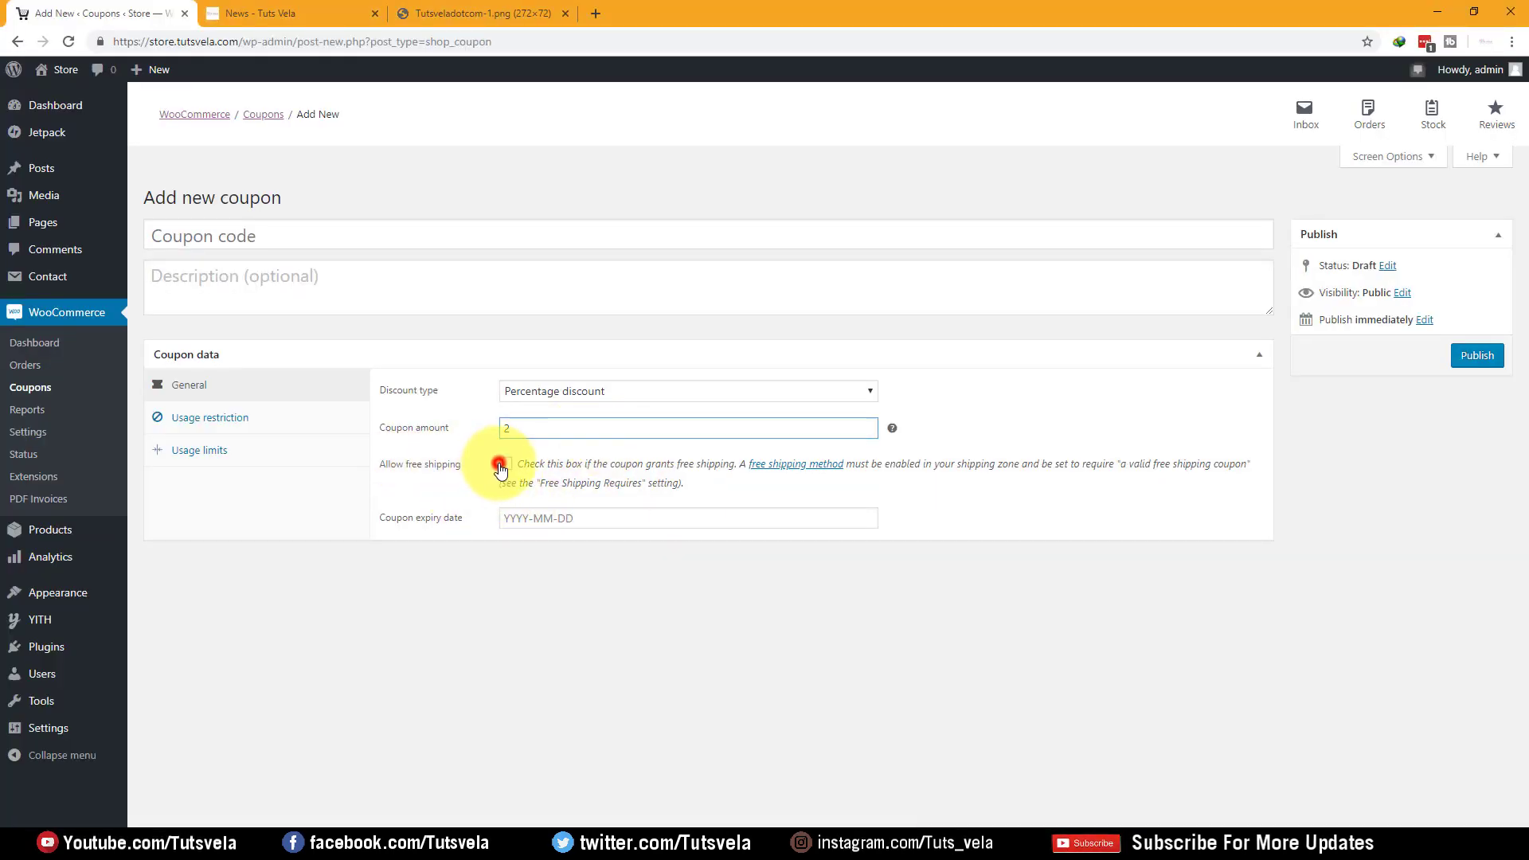
click(536, 516)
click(1134, 614)
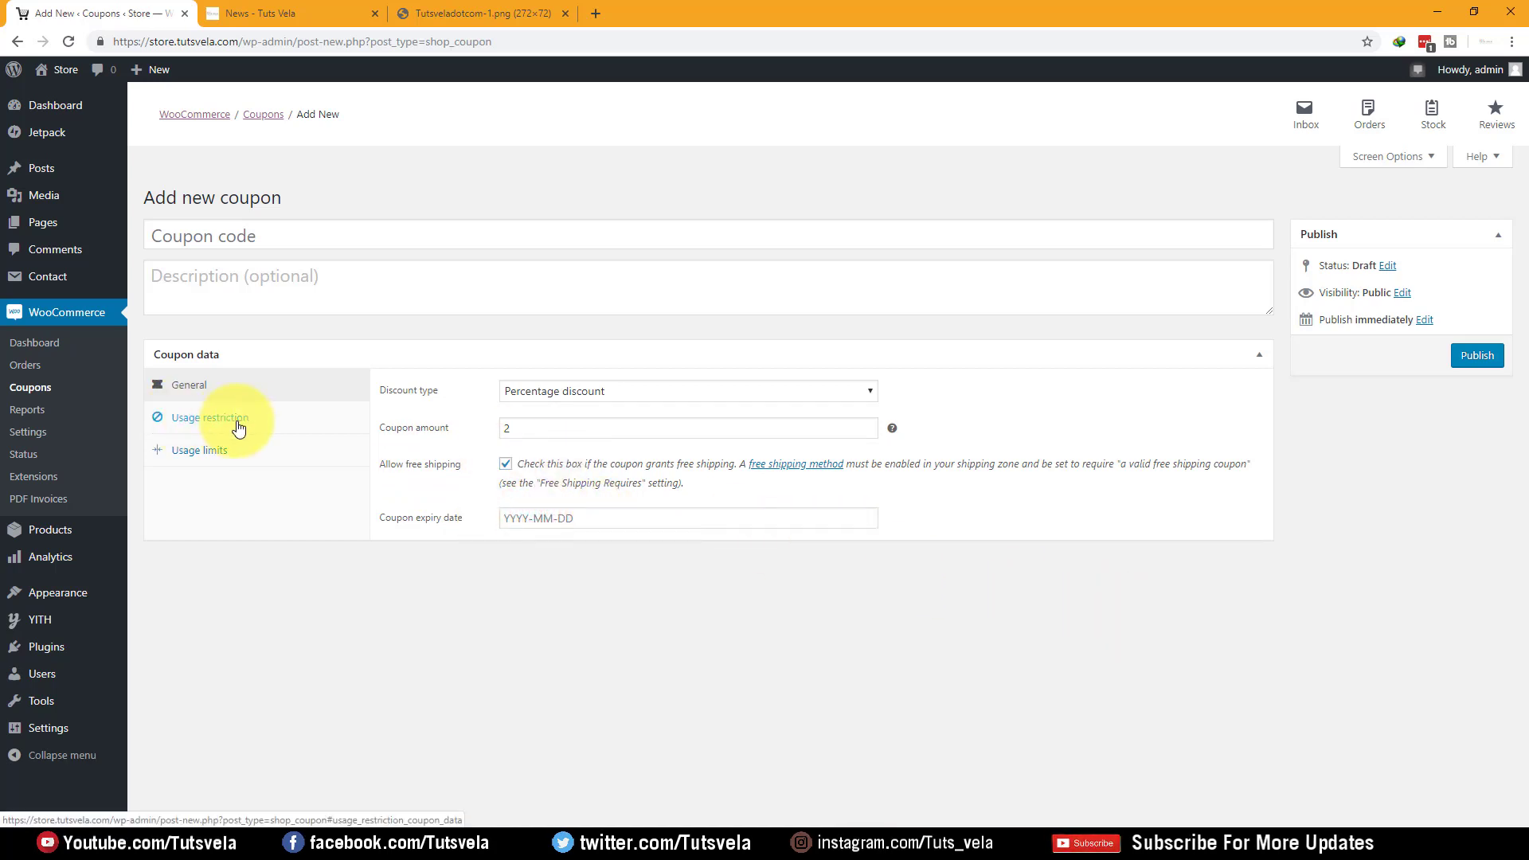
Enter the coupon code FREE2BE and show the Usage restriction settings
click(225, 233)
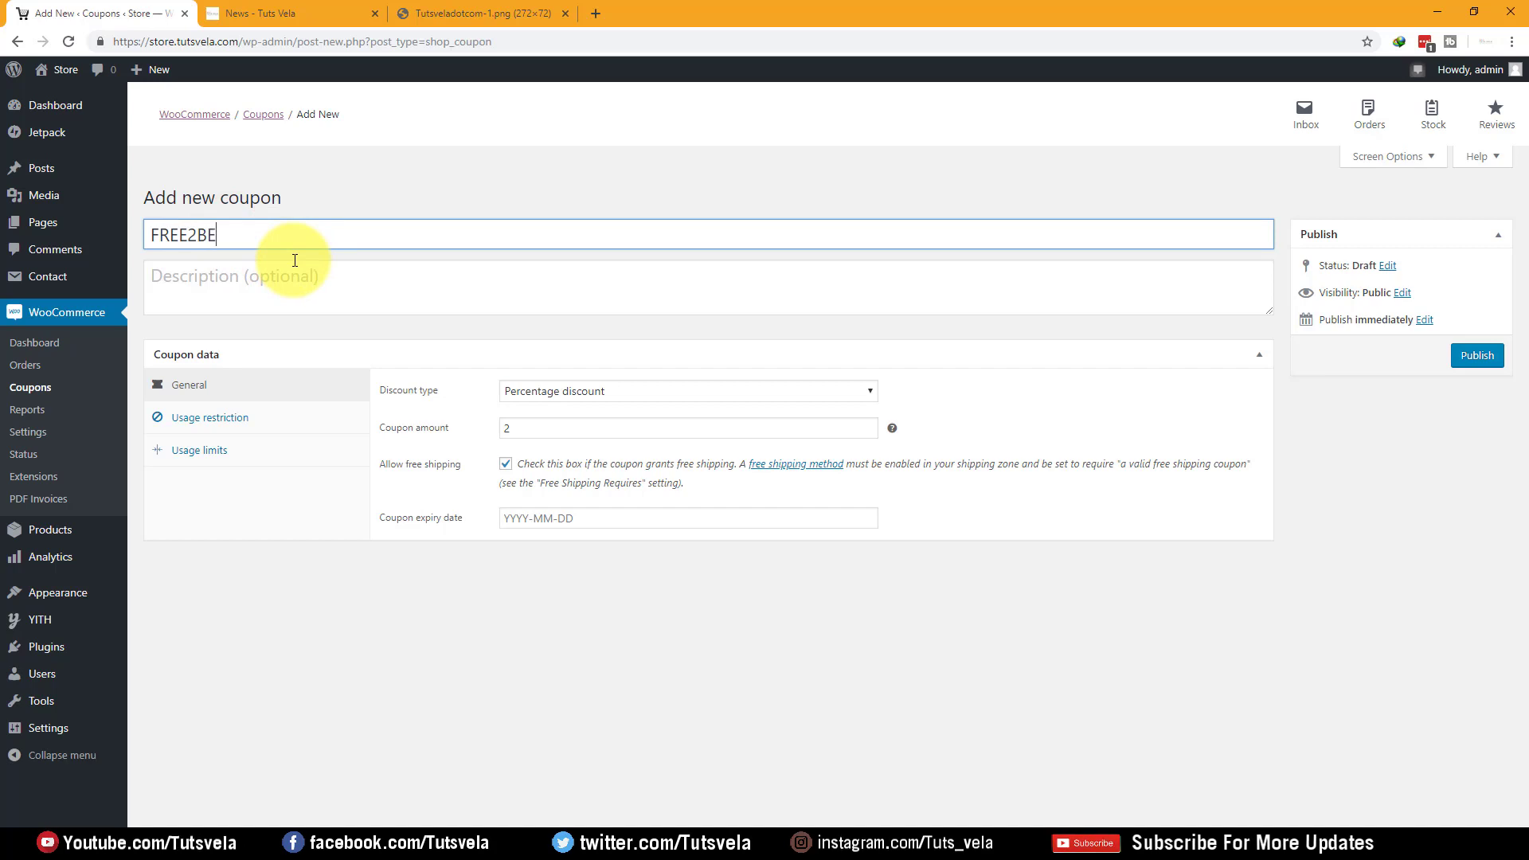
click(317, 290)
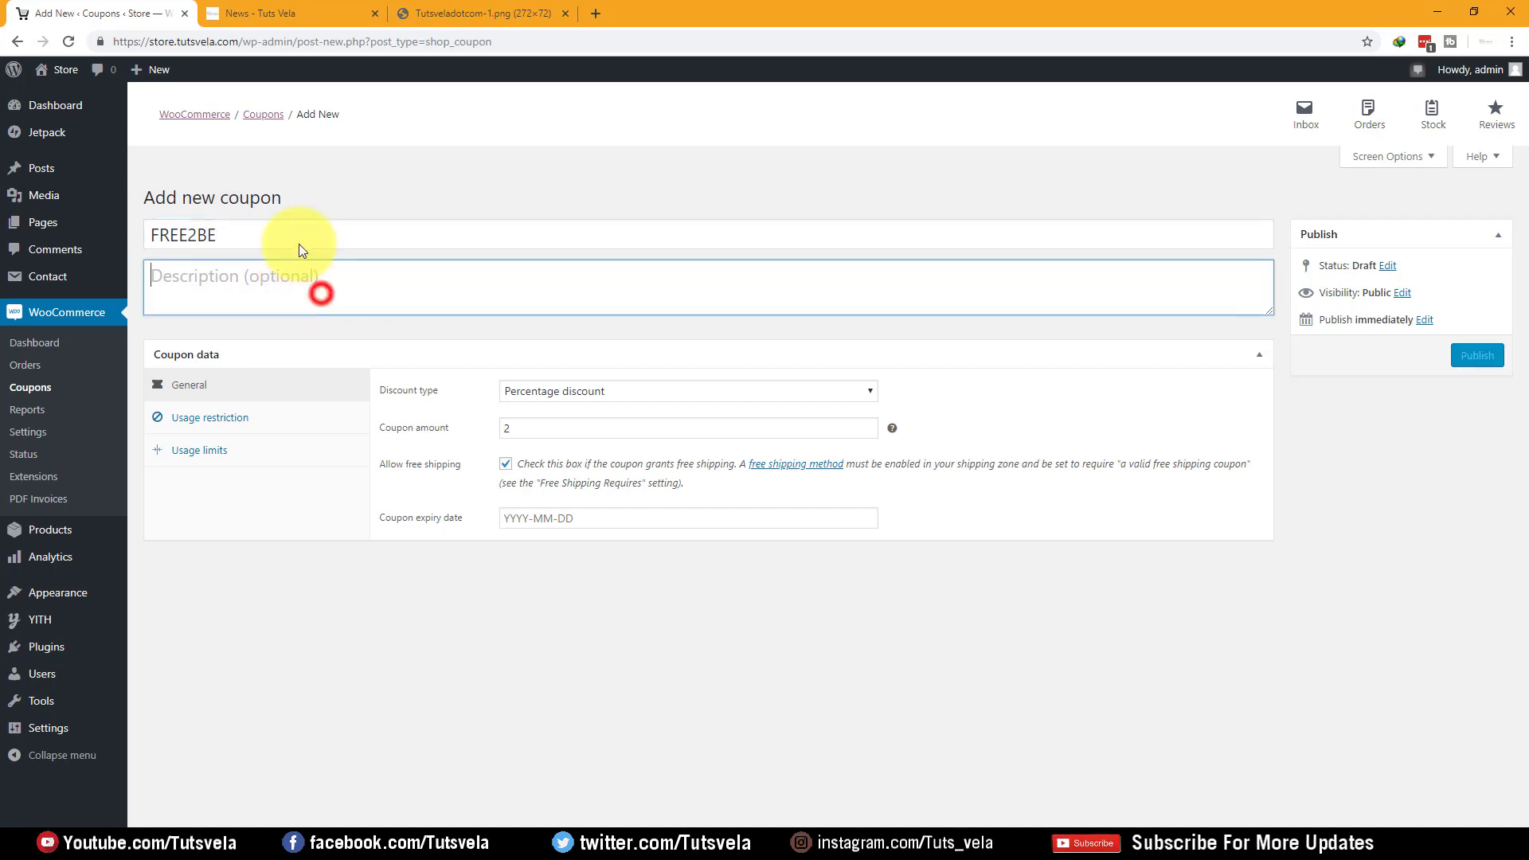
click(229, 421)
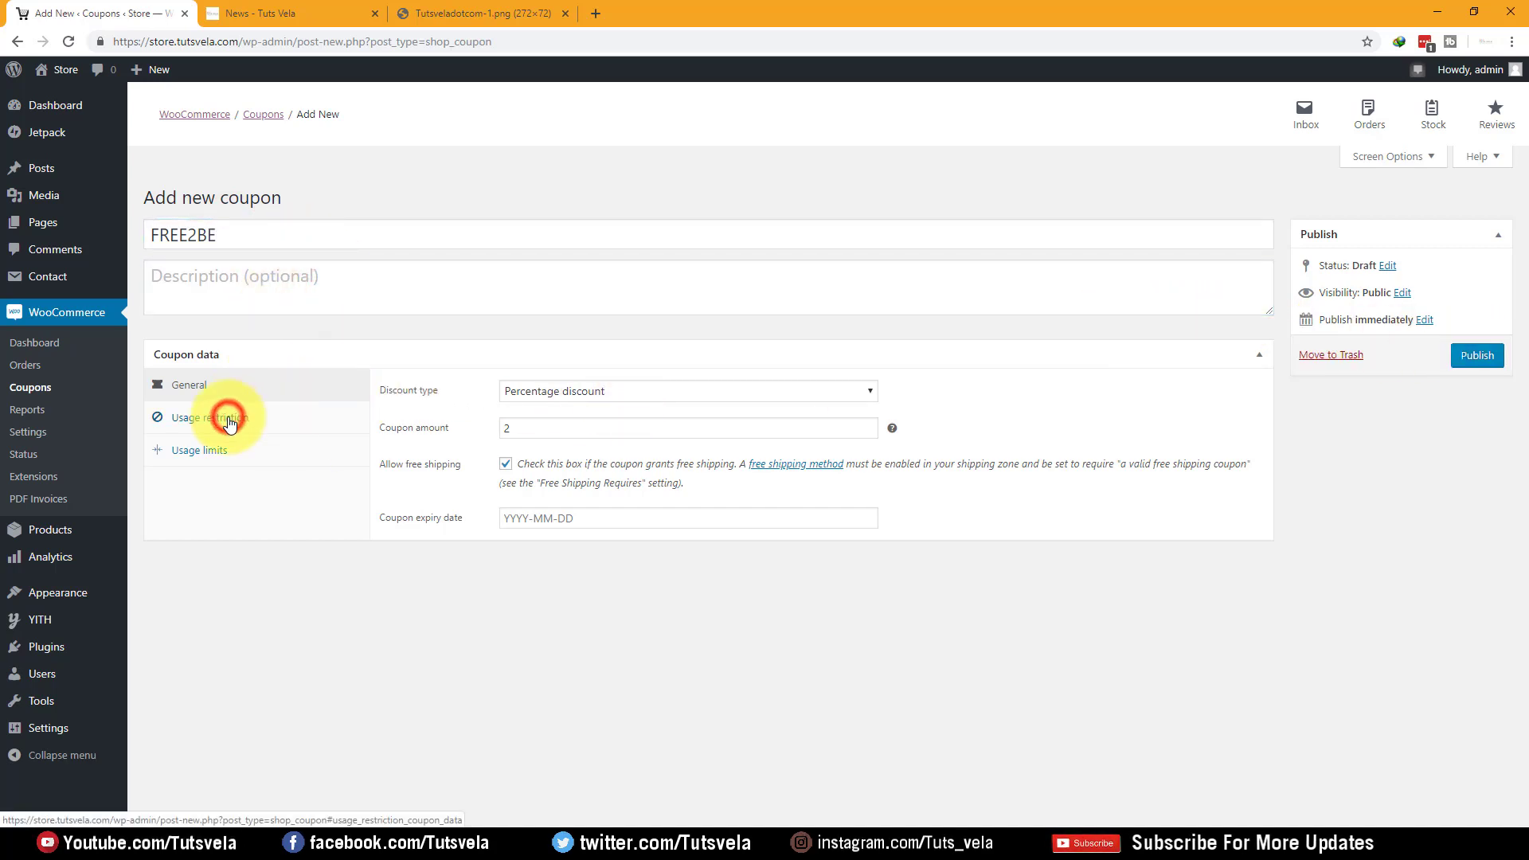
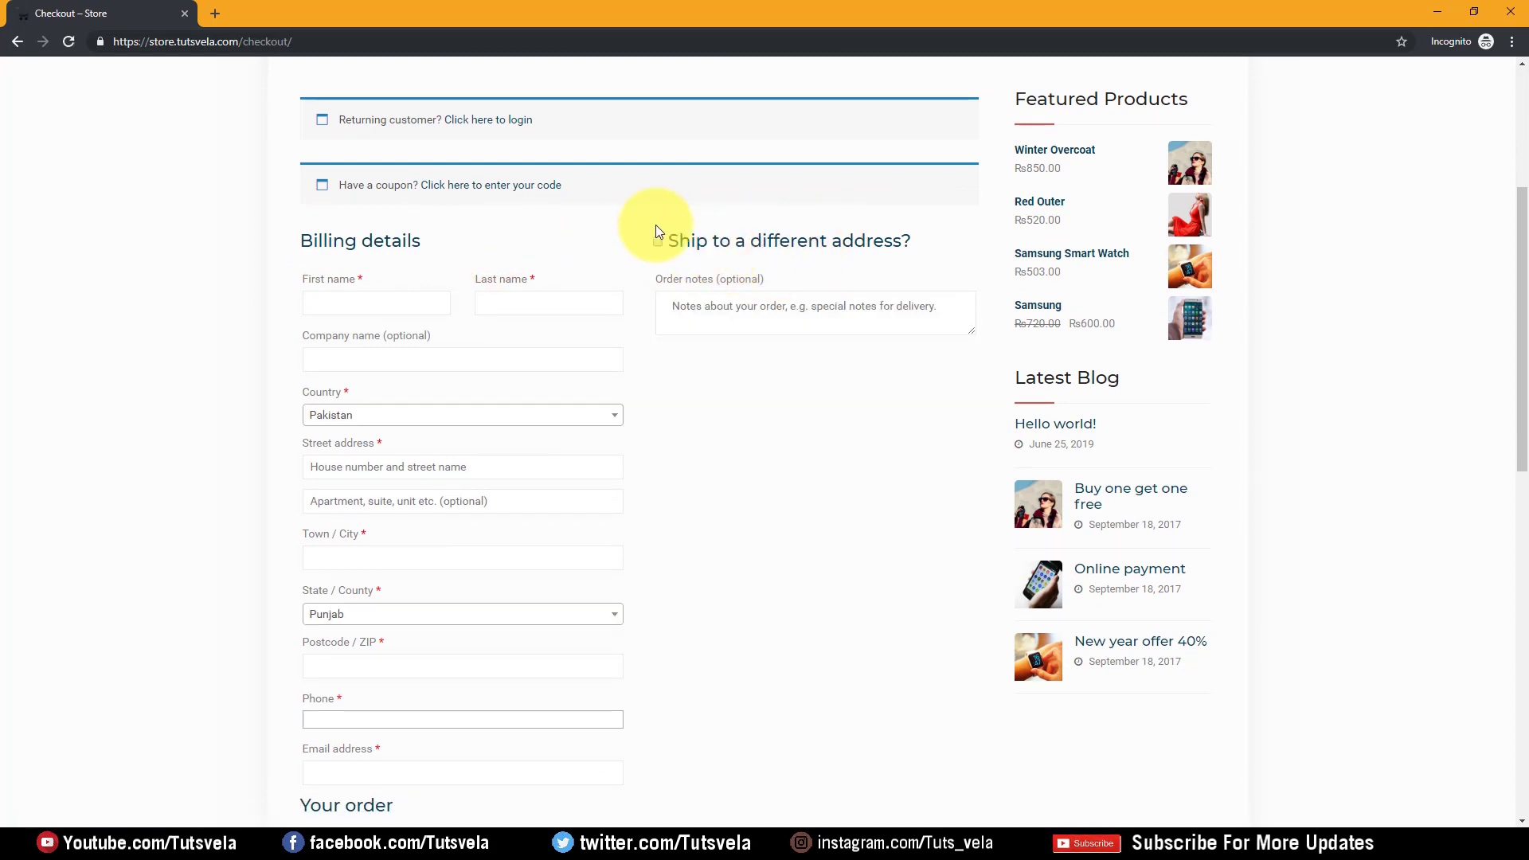
Enter the customer's first and last name, street address, apartment, town and postcode in Billing details
click(752, 302)
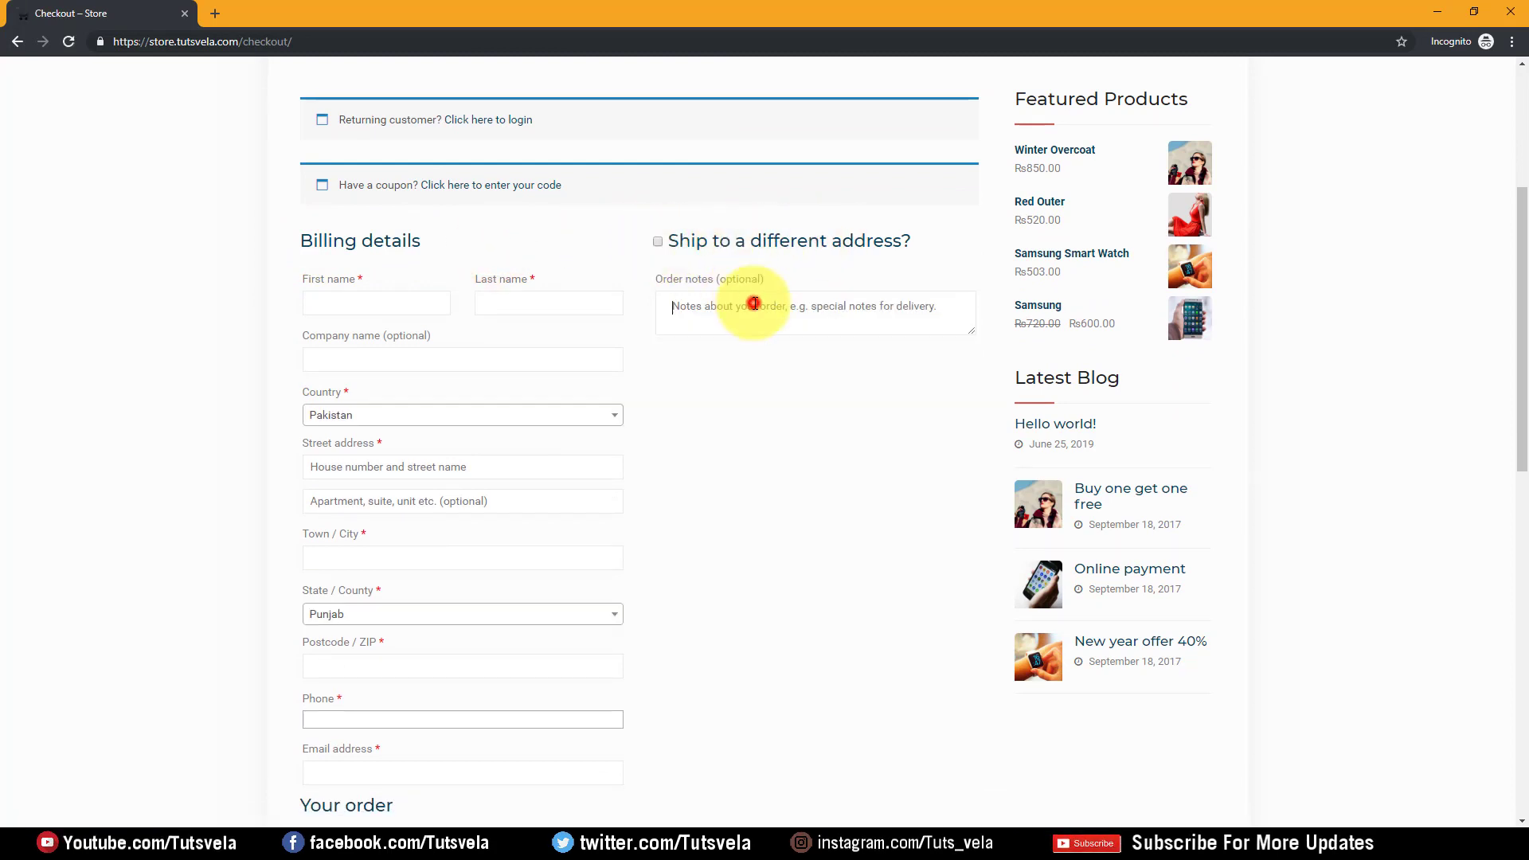
click(348, 304)
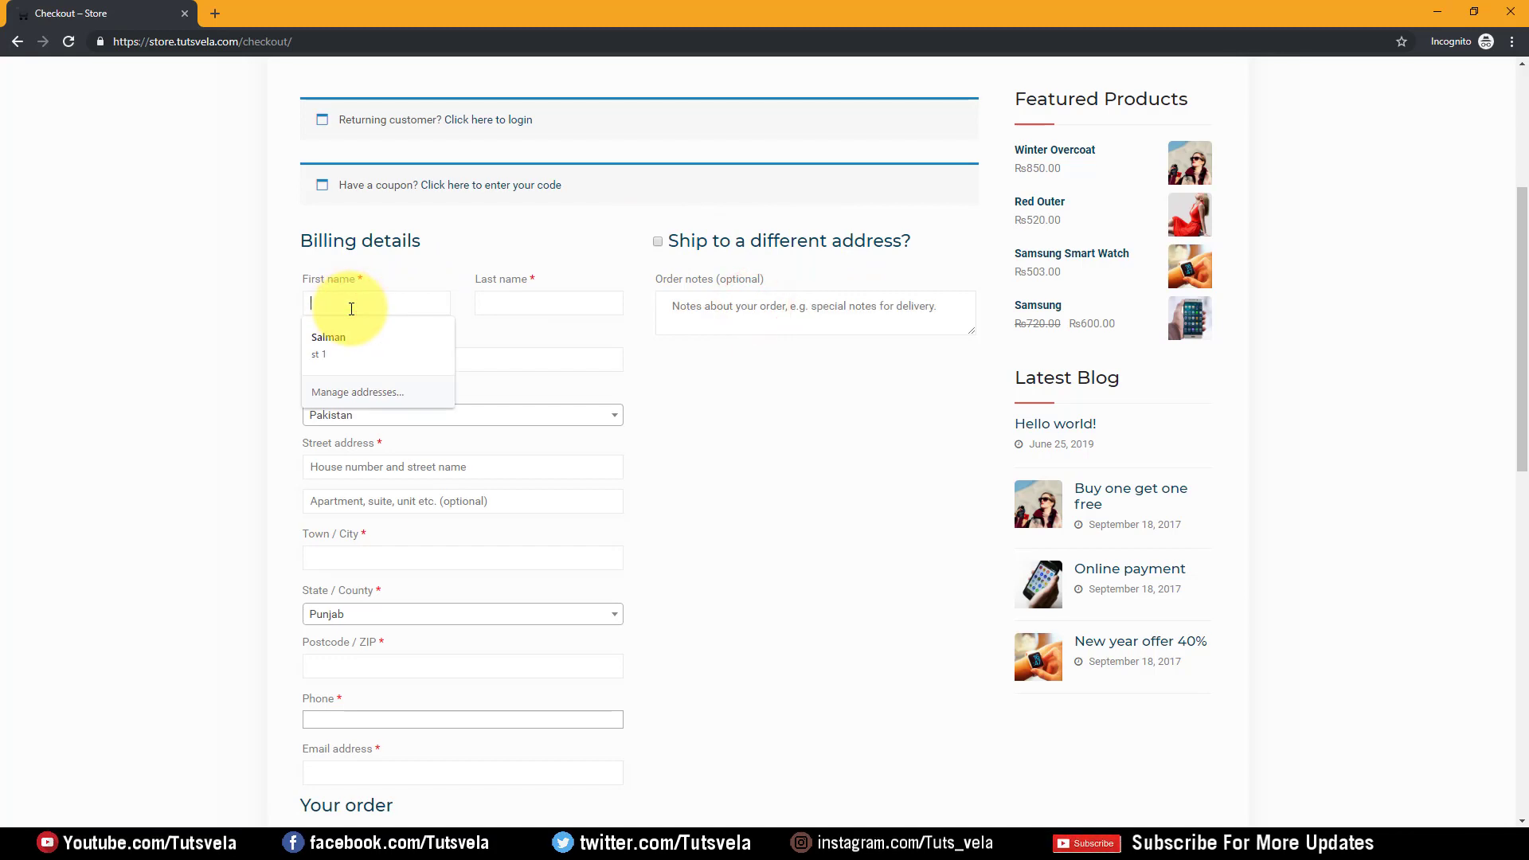
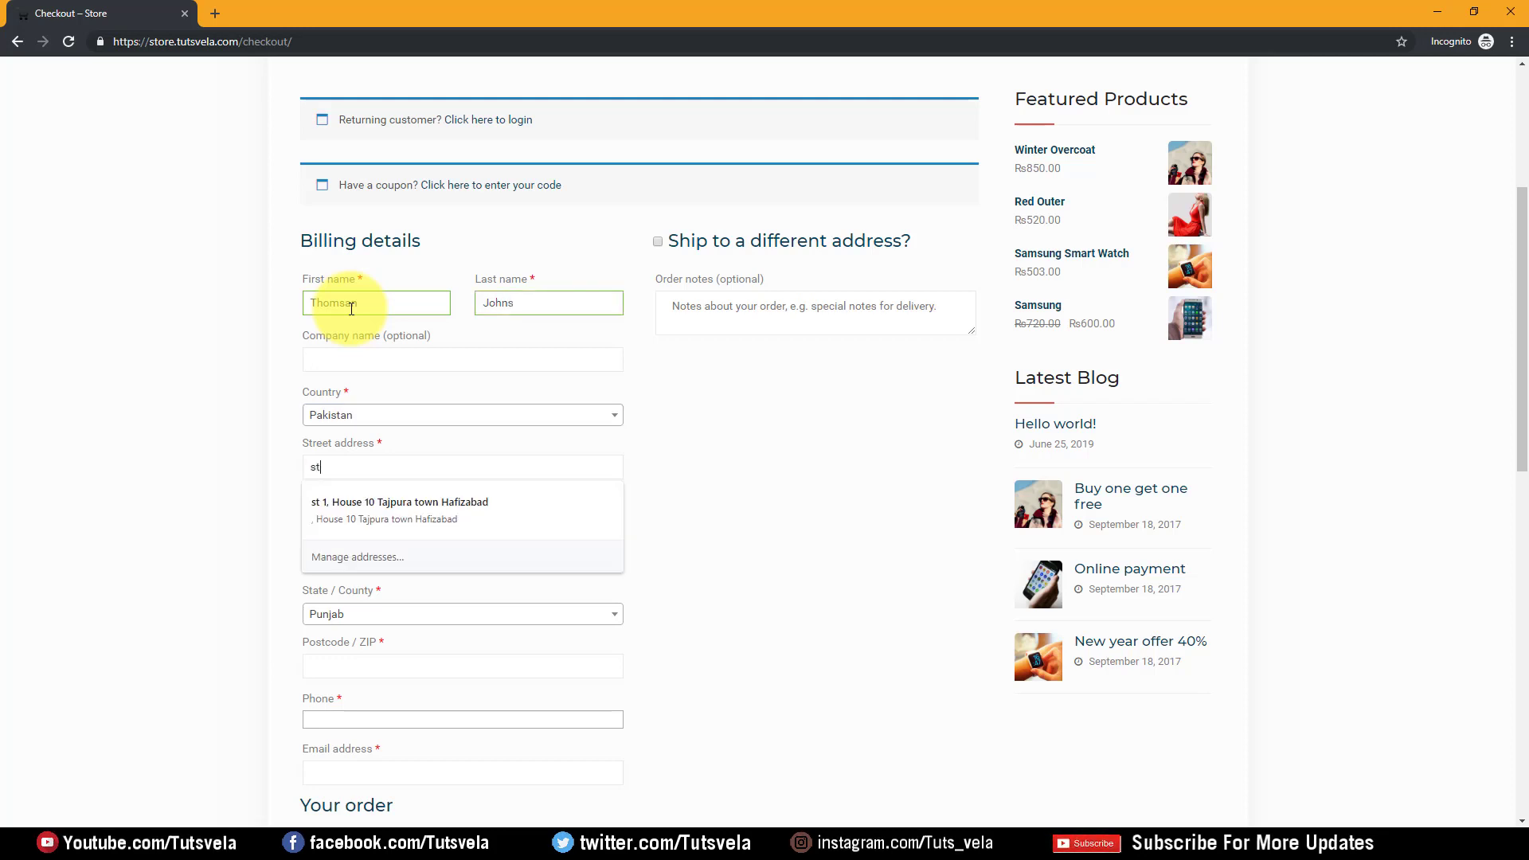
key(Tab)
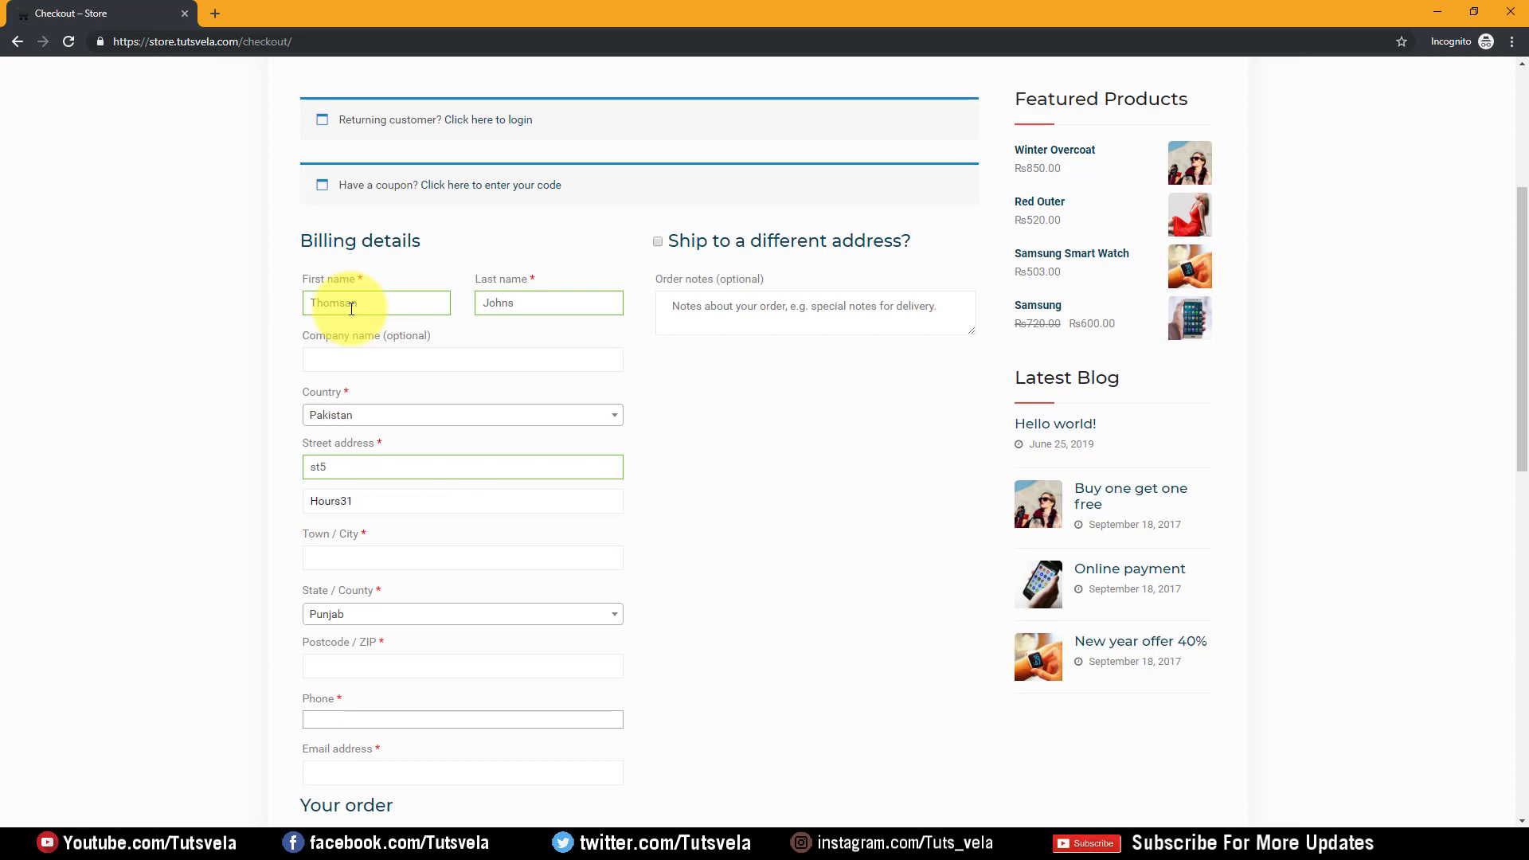
key(Tab)
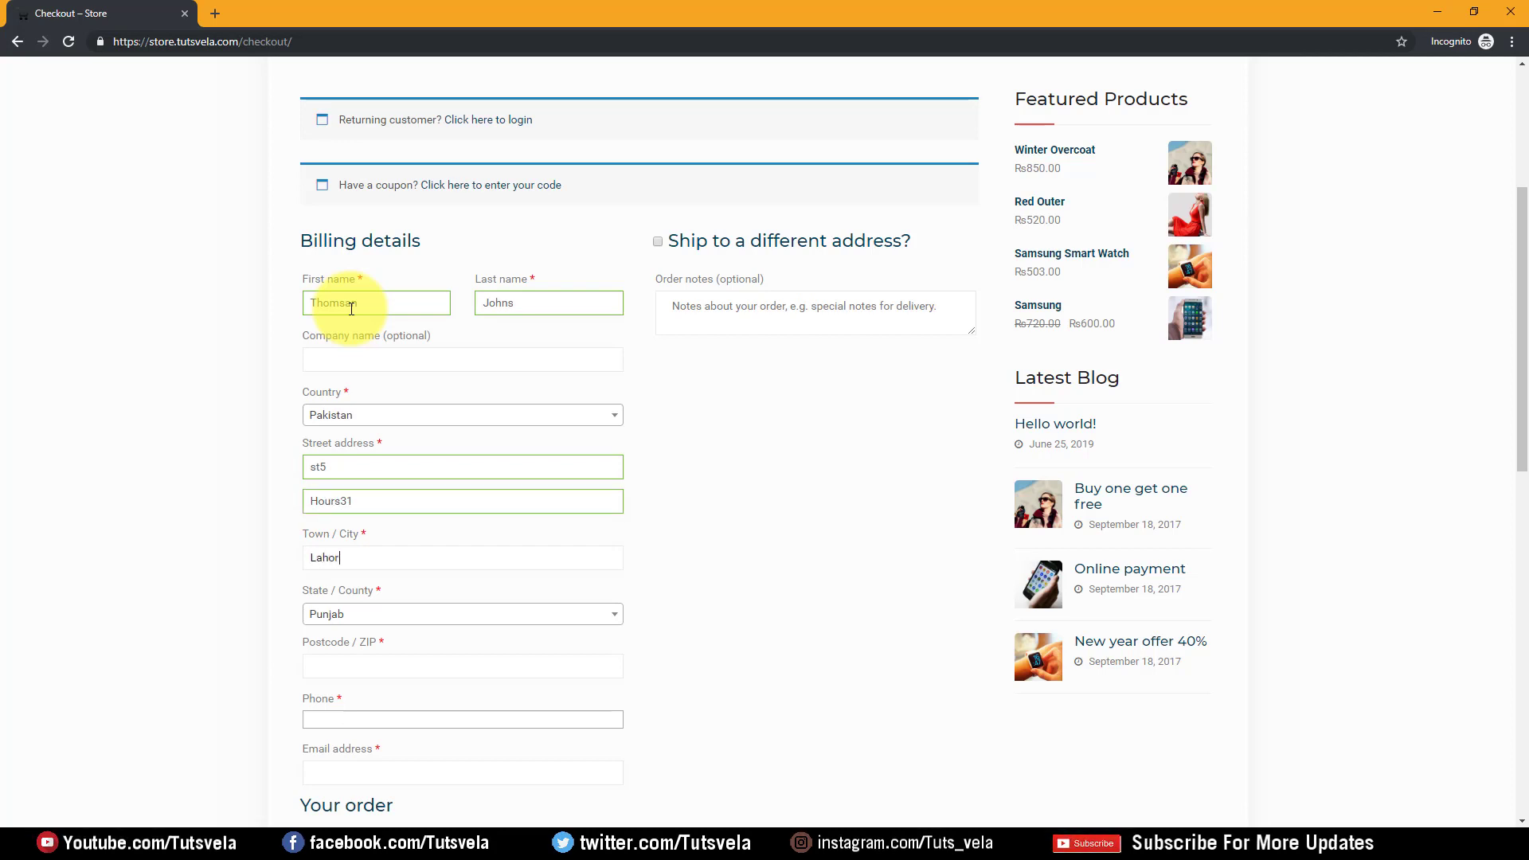
key(Tab)
key(Tab)
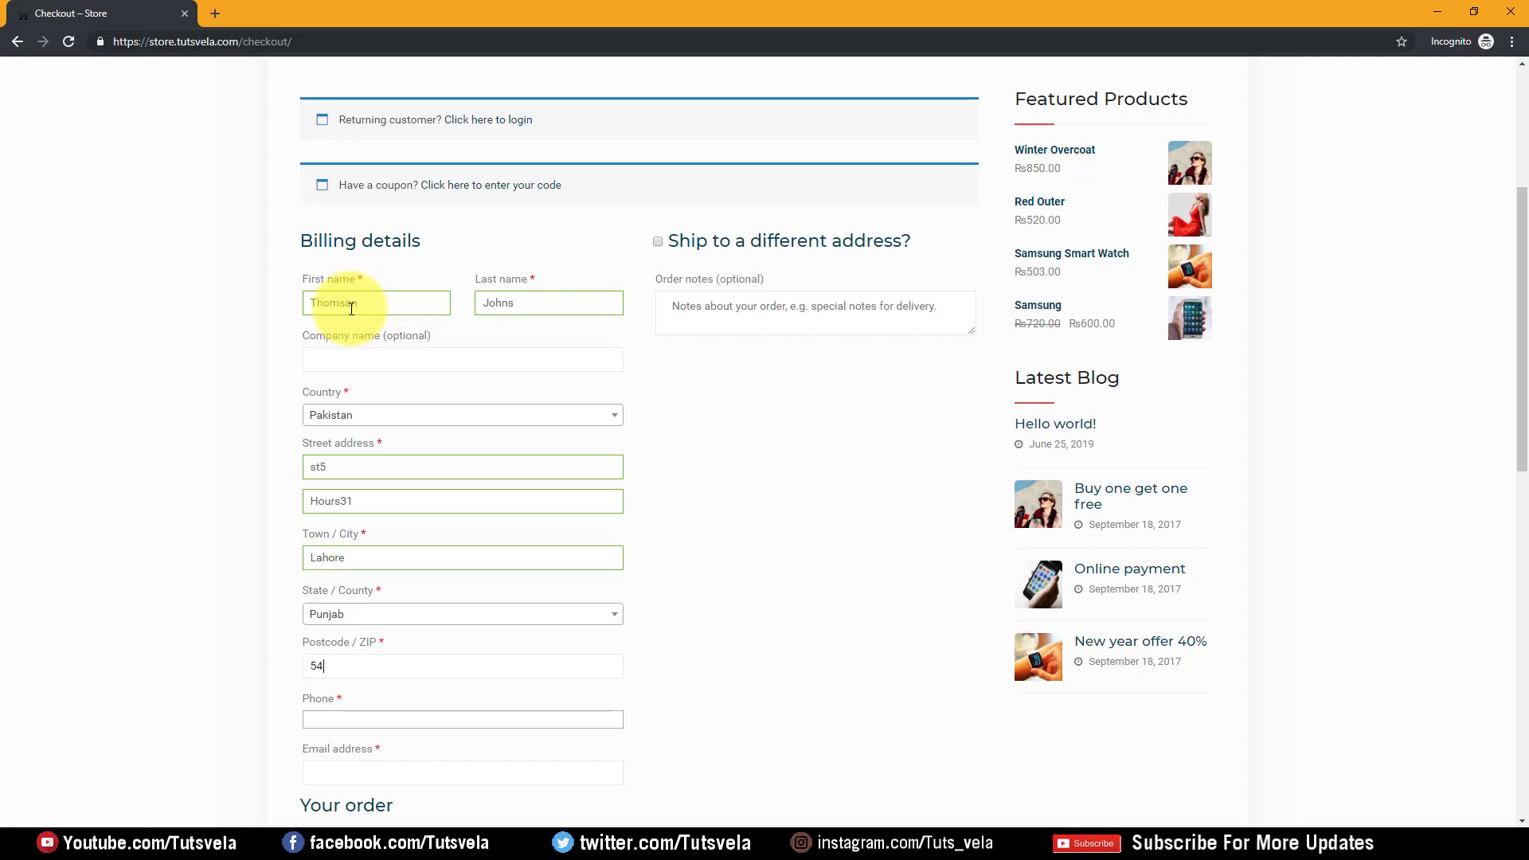
Fill in the customer's phone number and e-mail address
scroll(368, 385, down, 3)
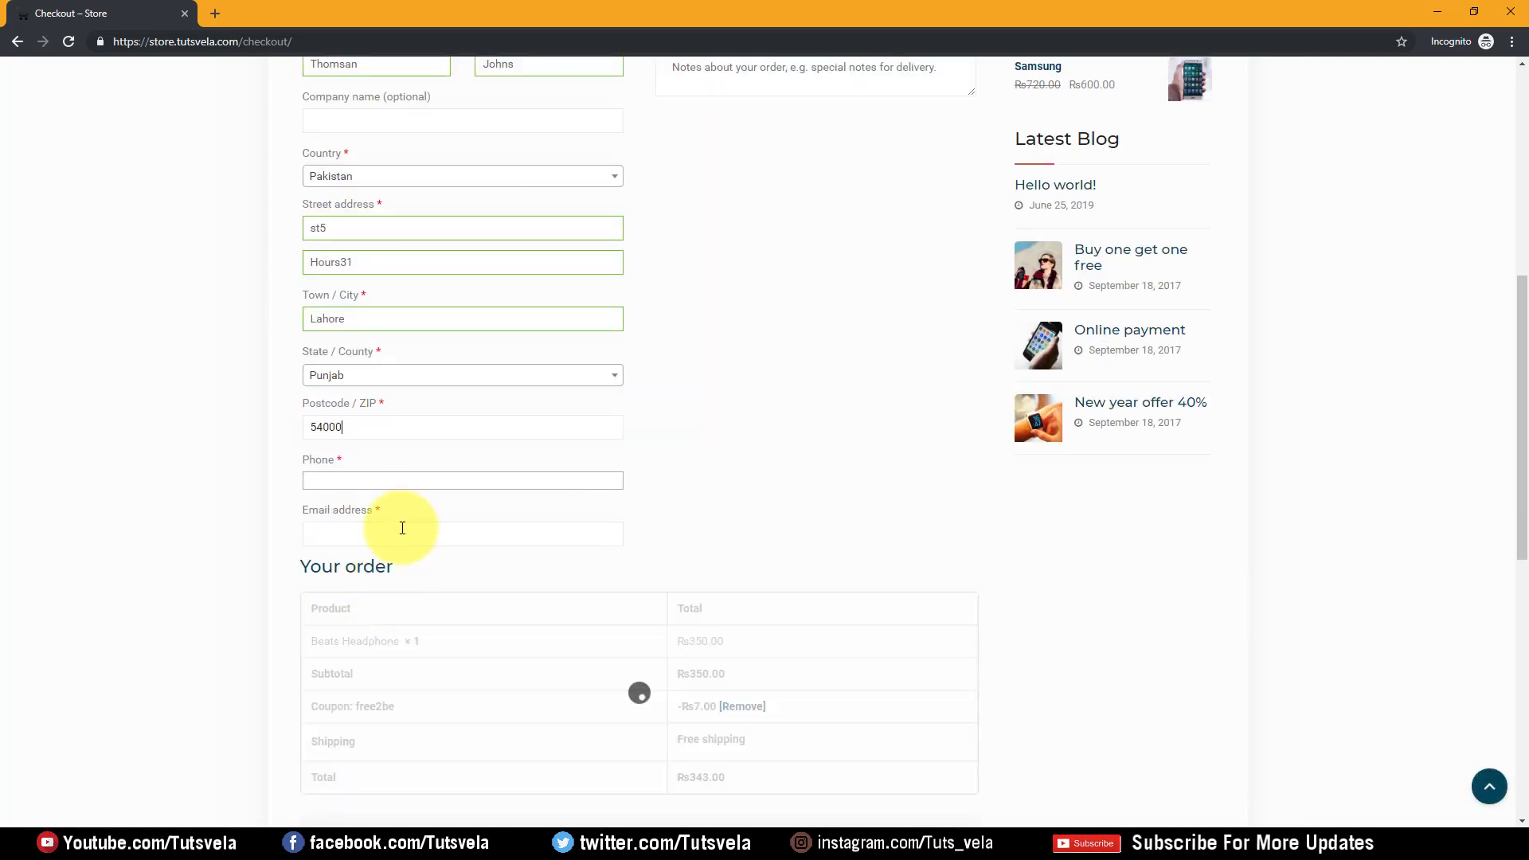
click(402, 481)
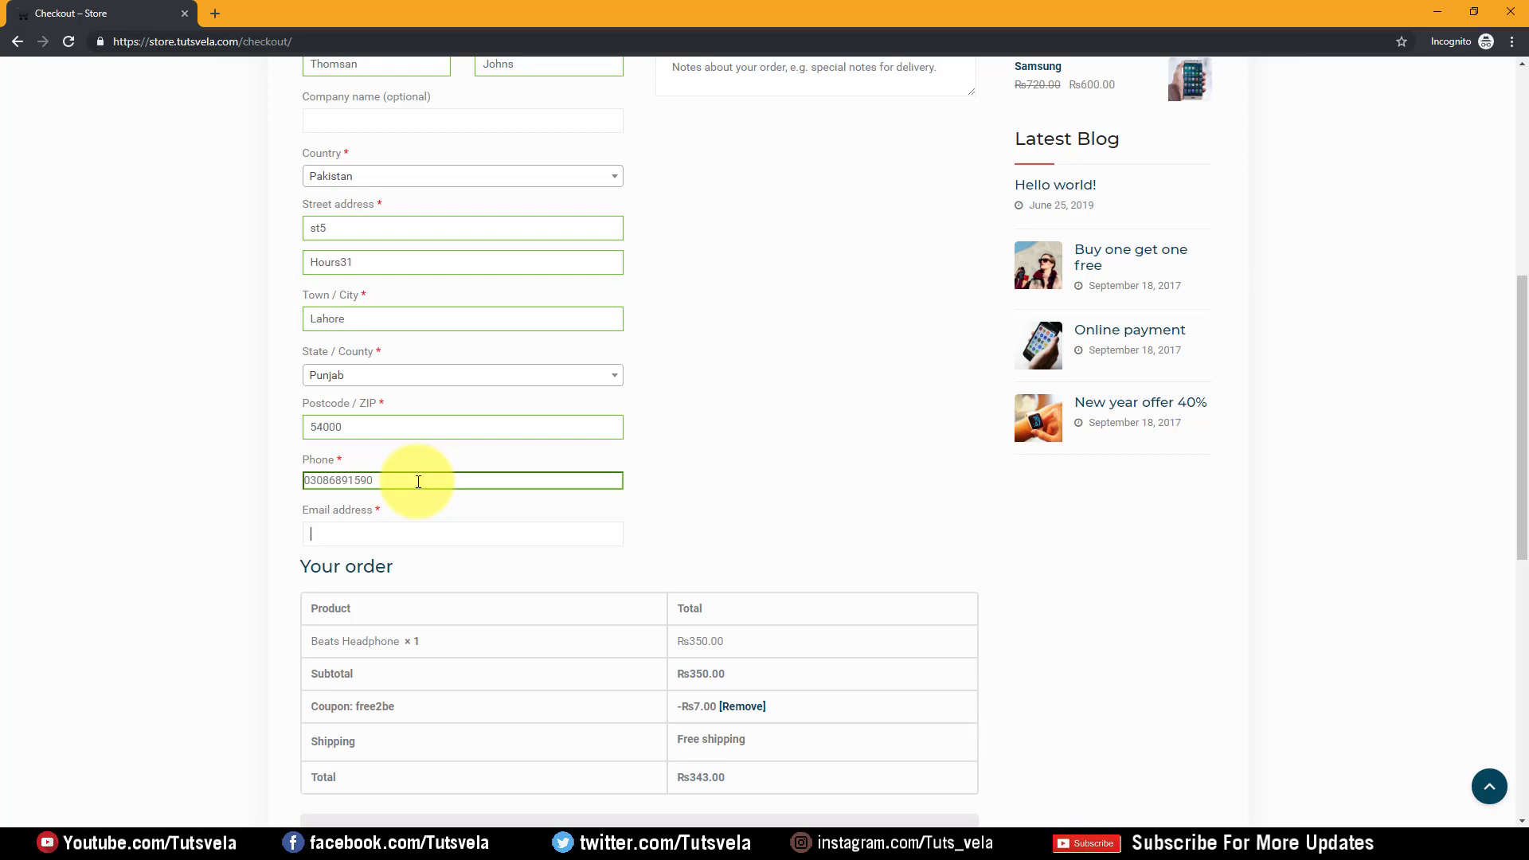
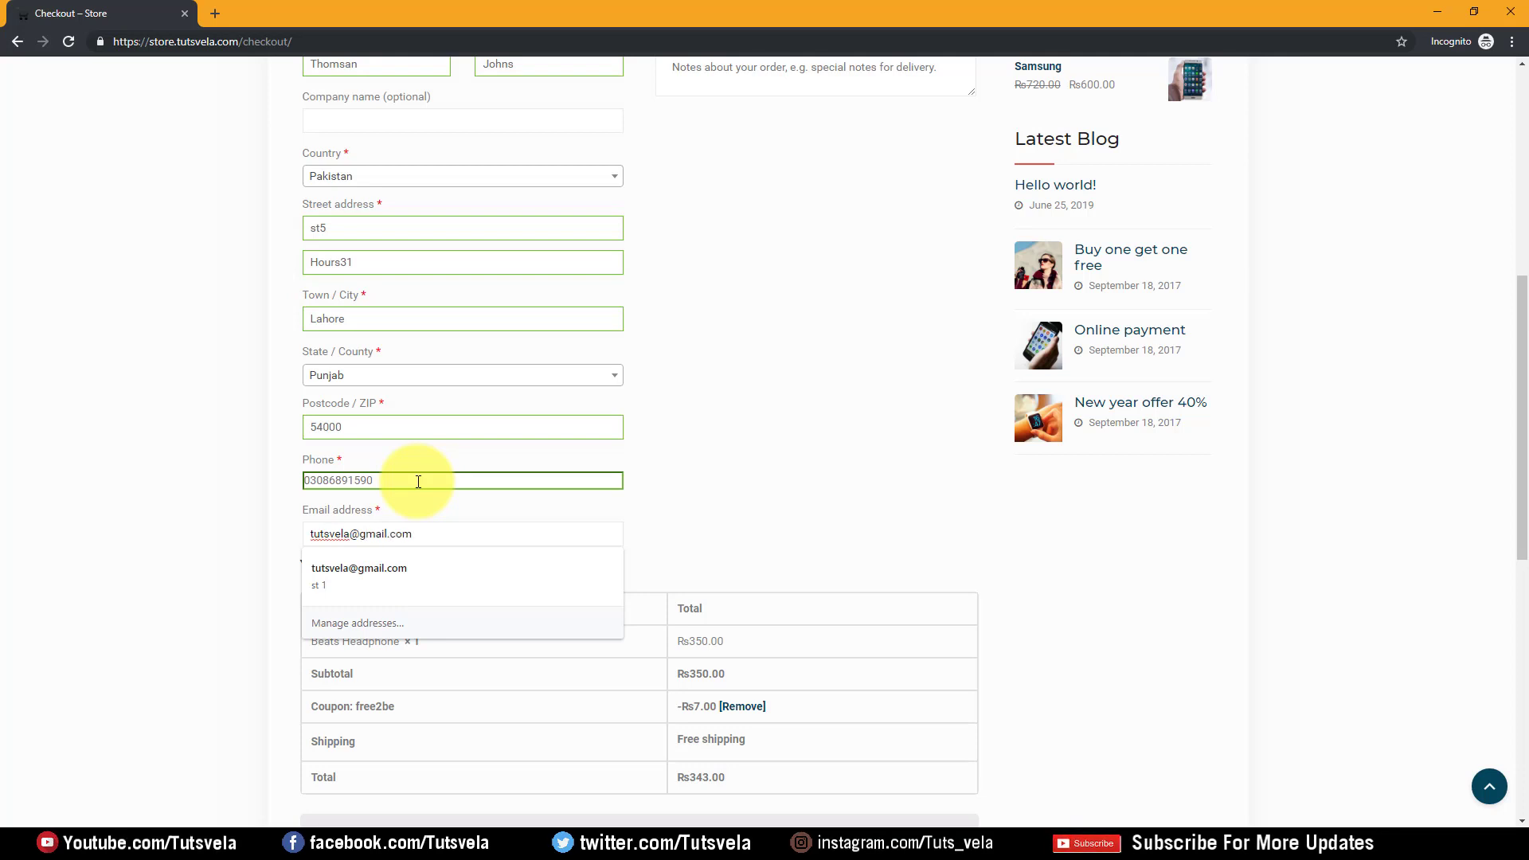
Choose Cash on delivery and place the Beats Headphone order for Rs343.00
click(805, 444)
scroll(462, 478, down, 3)
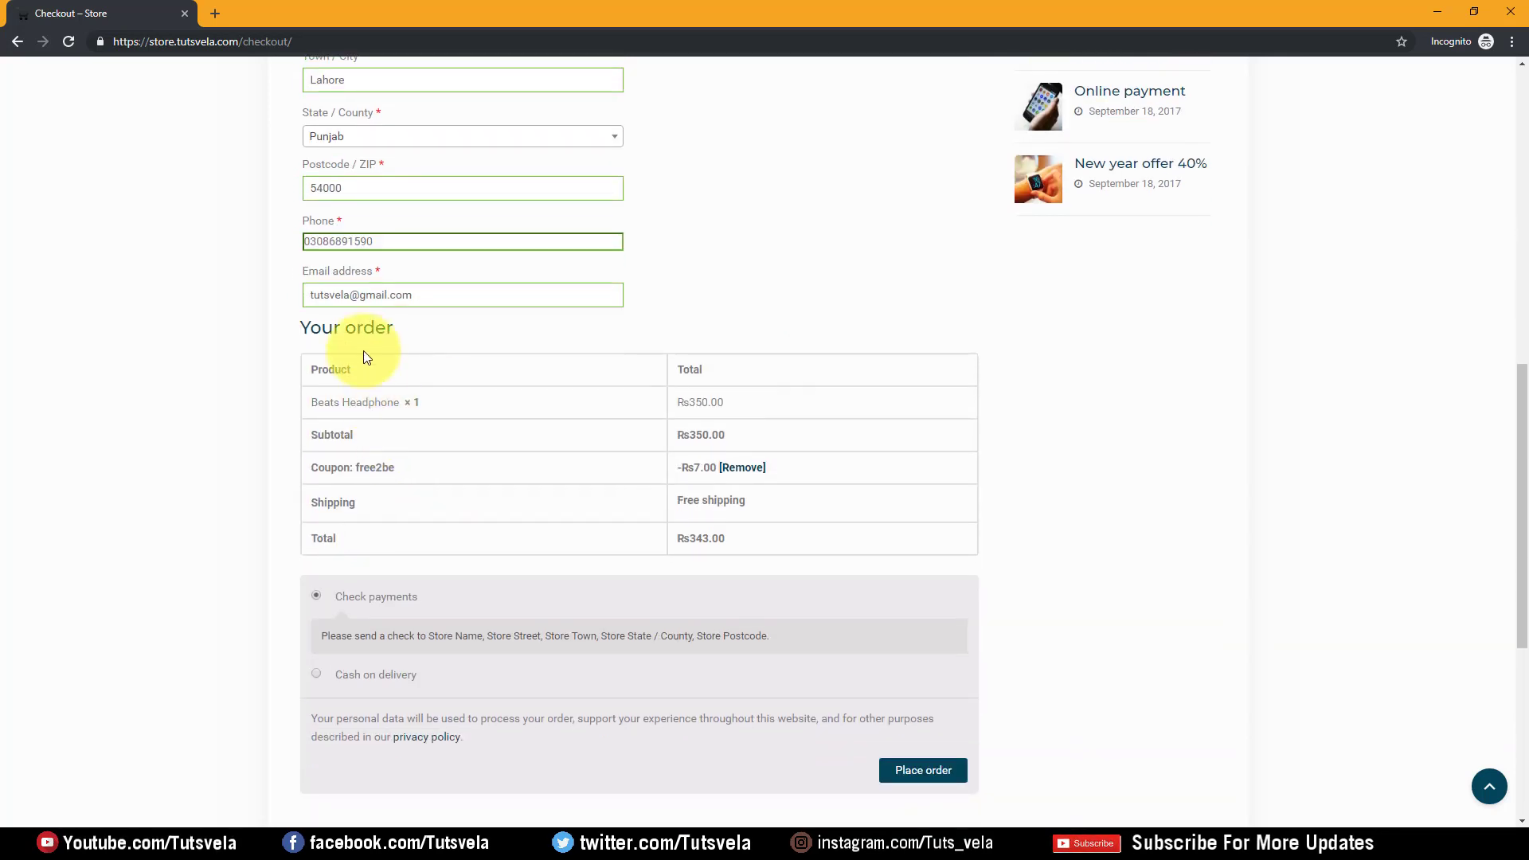
scroll(427, 513, down, 1)
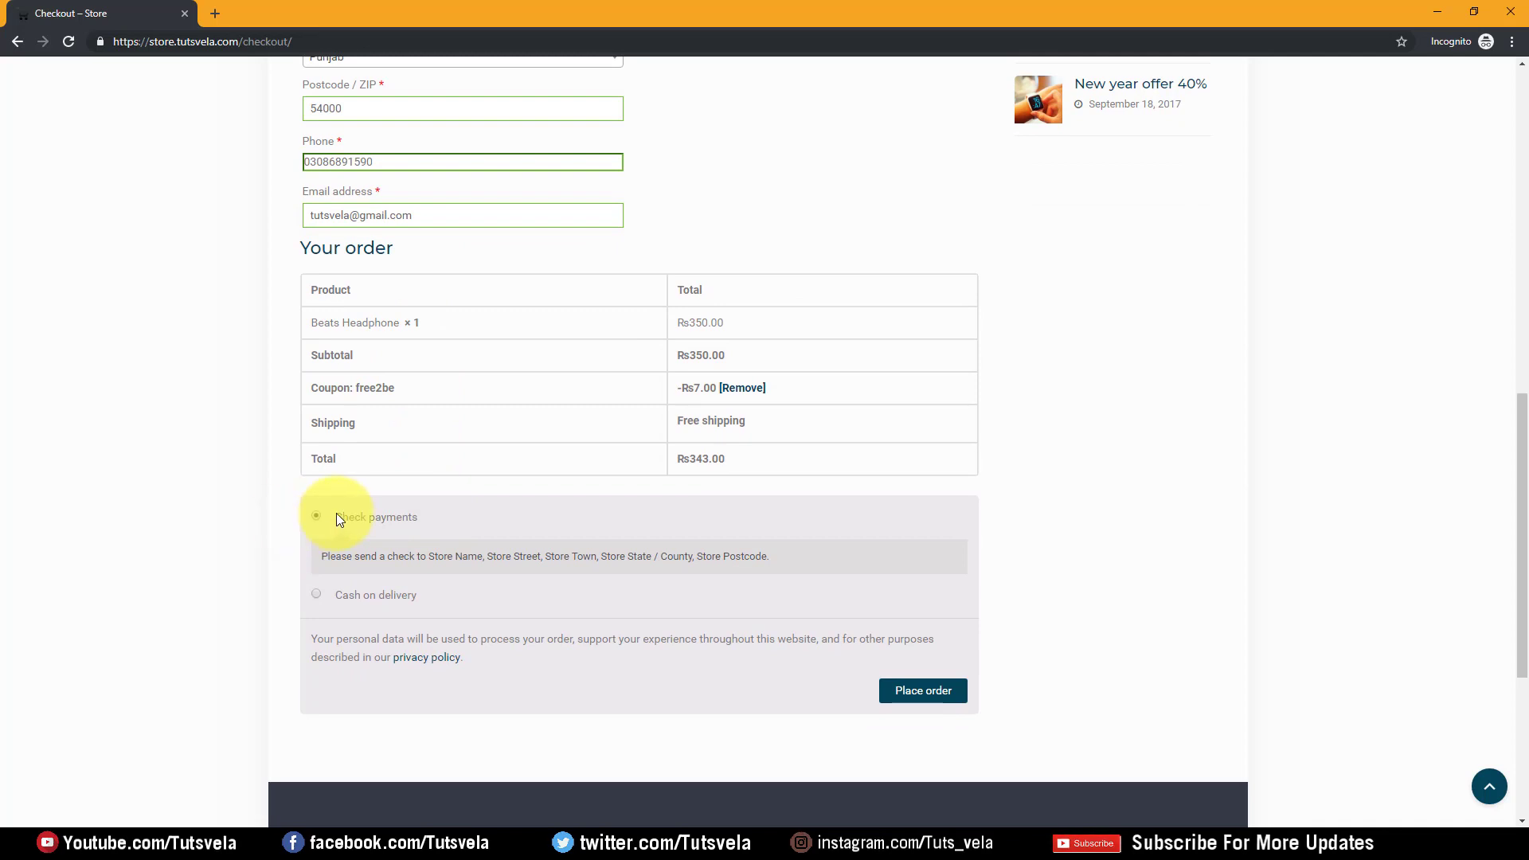
click(315, 596)
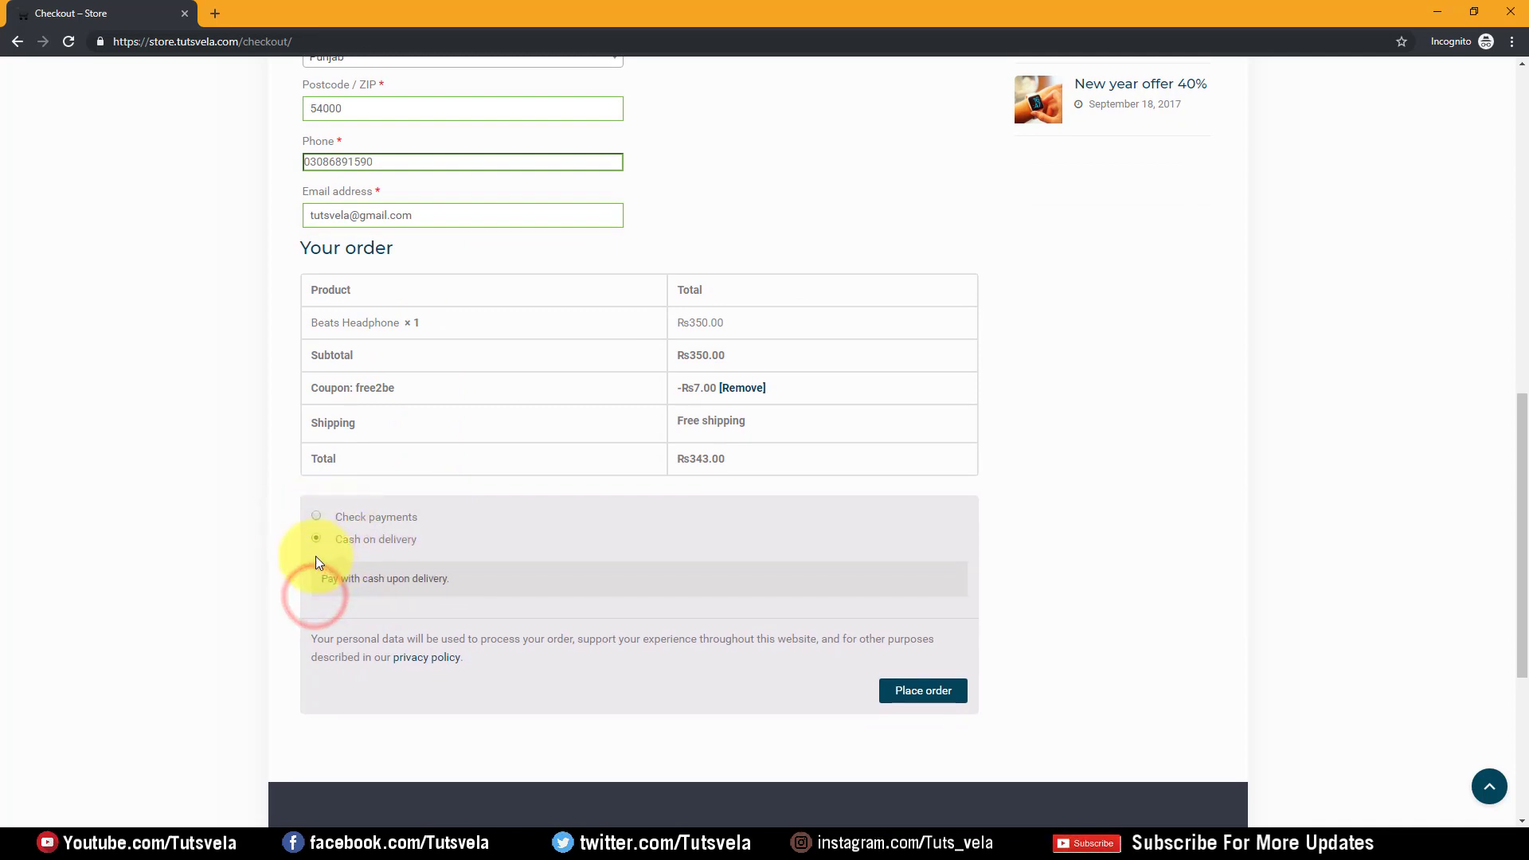
drag(273, 572, 350, 585)
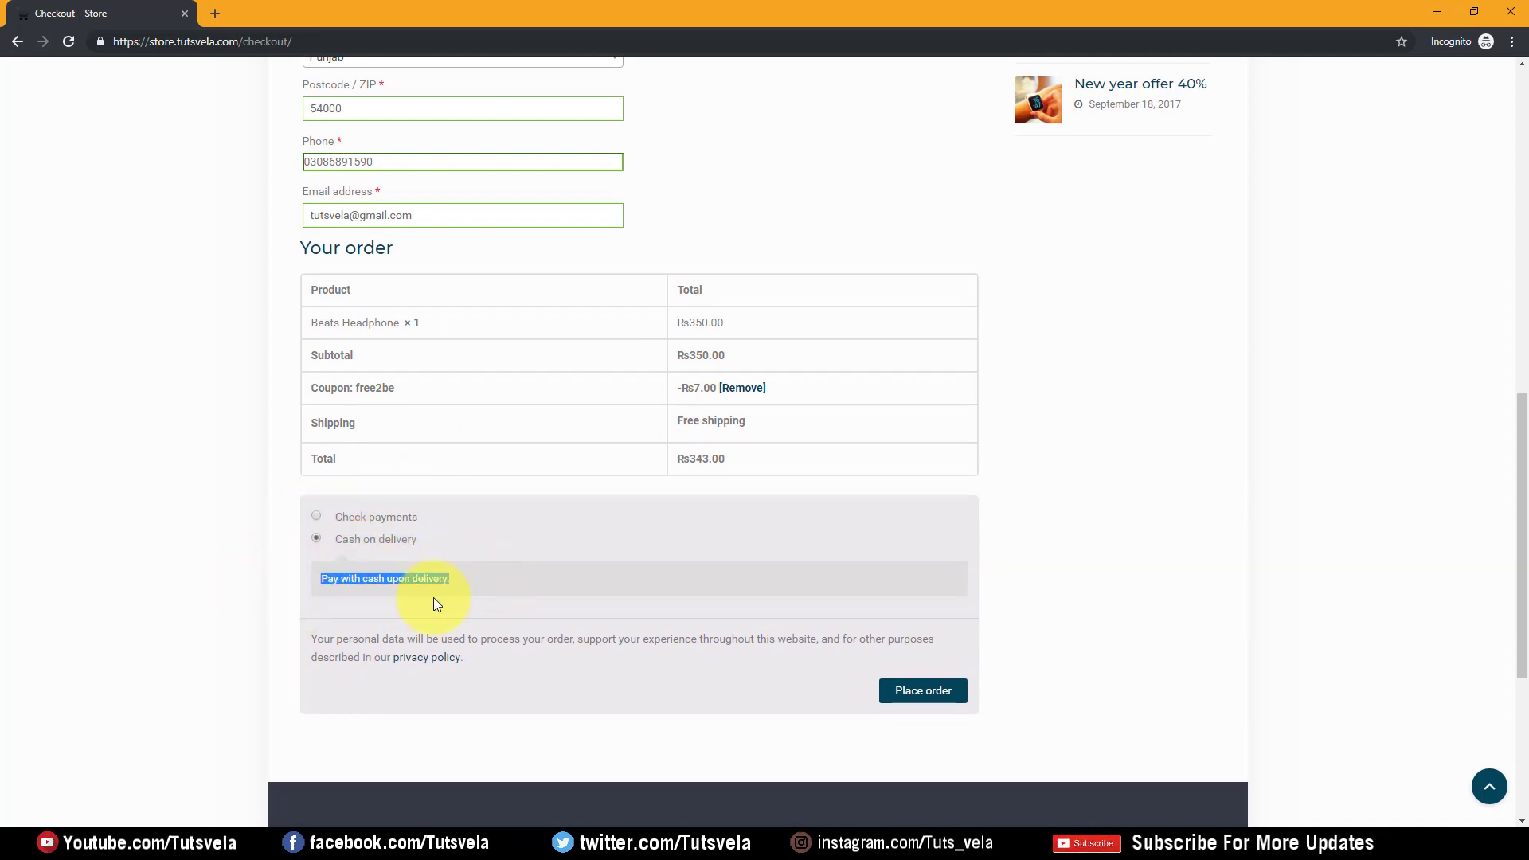
click(314, 584)
drag(481, 589, 508, 582)
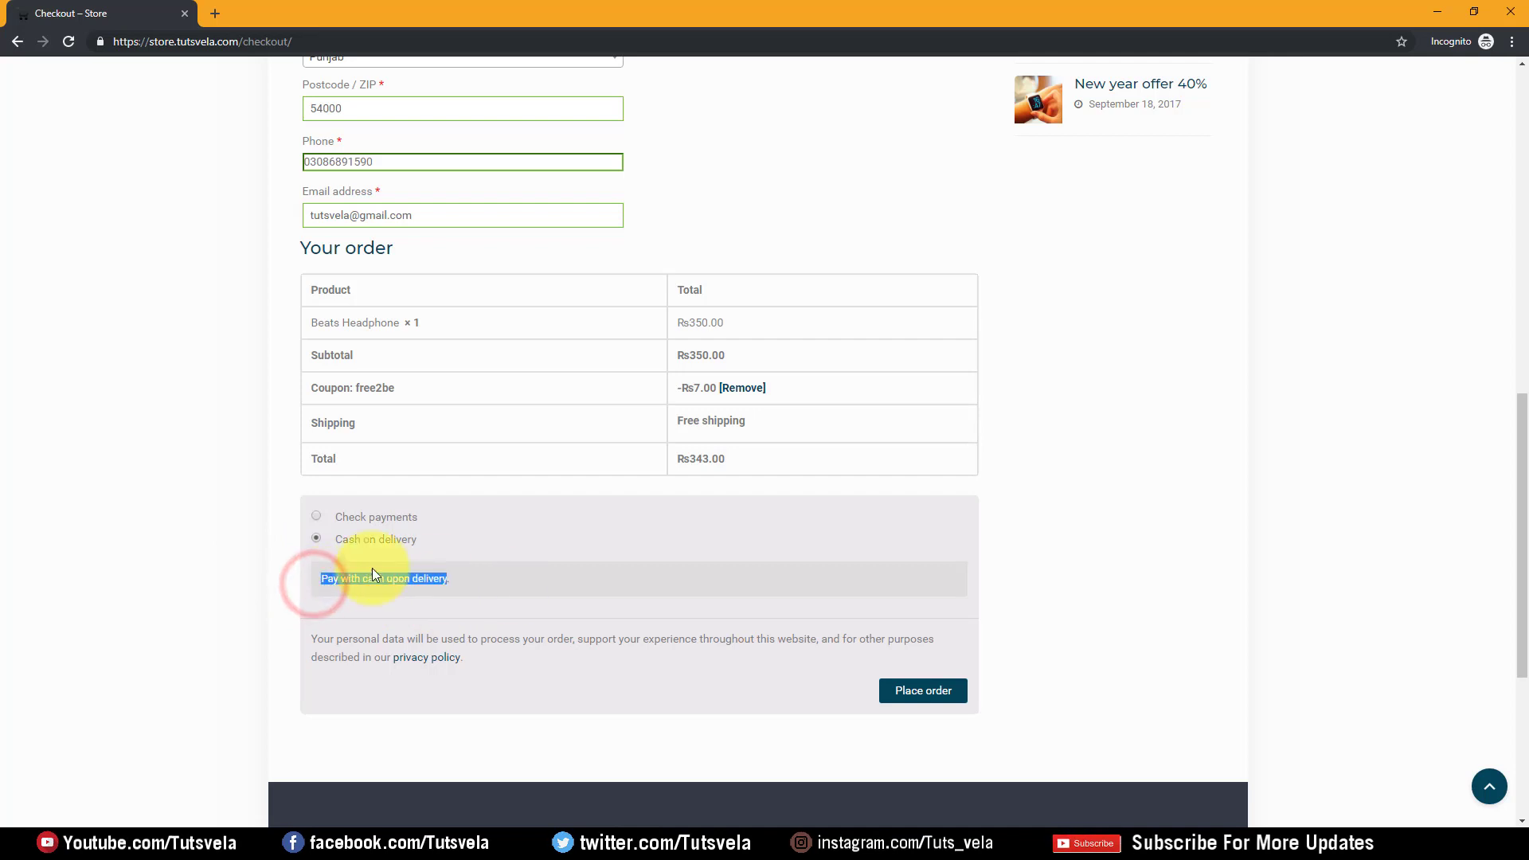
click(660, 590)
click(933, 683)
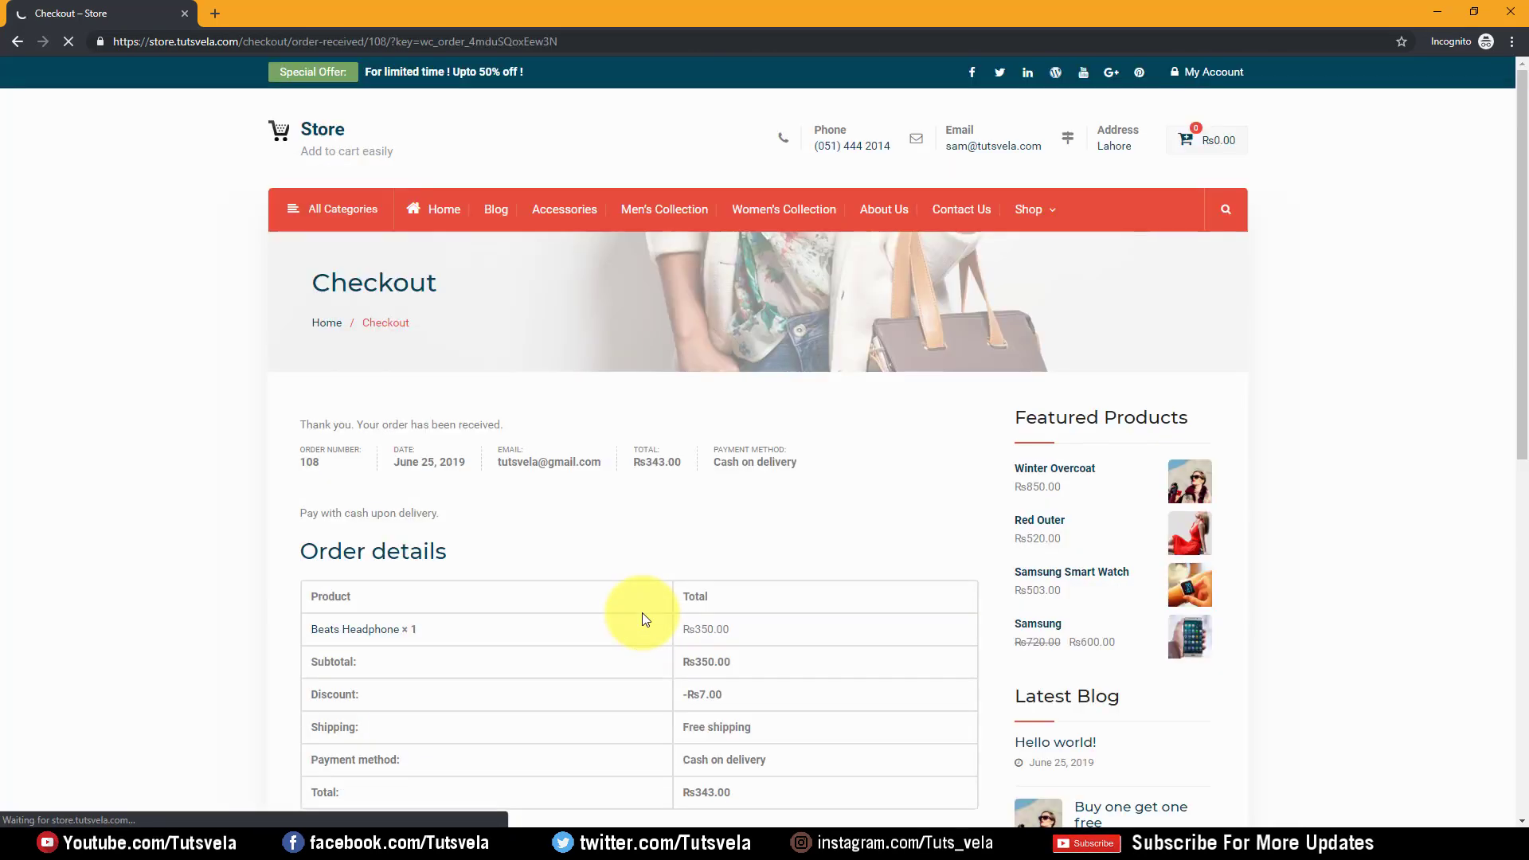
Review the order-received page's message, order number, total and payment method
scroll(314, 479, down, 2)
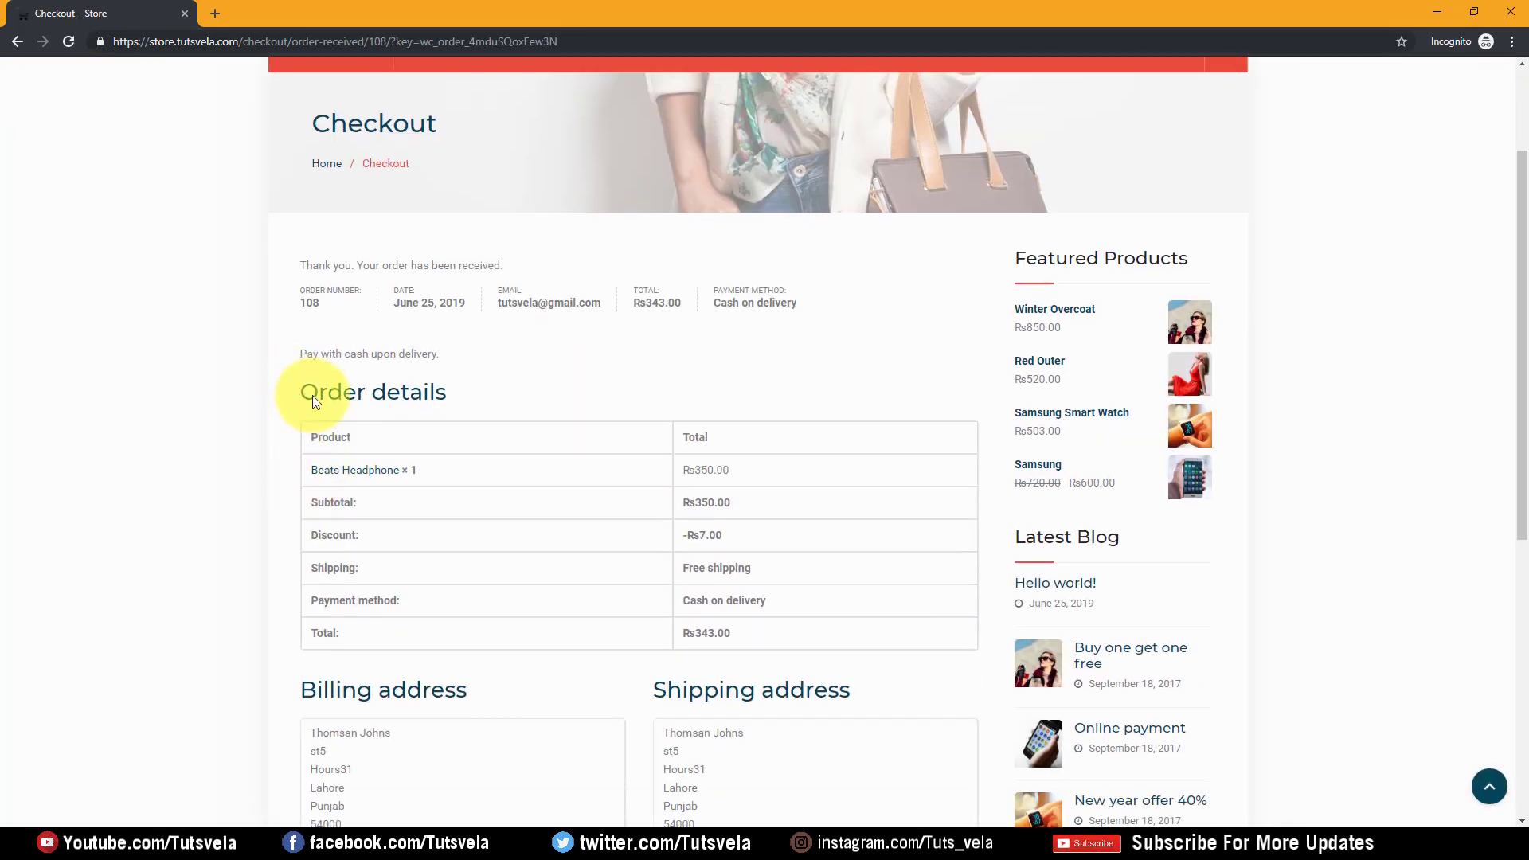
drag(295, 264, 524, 264)
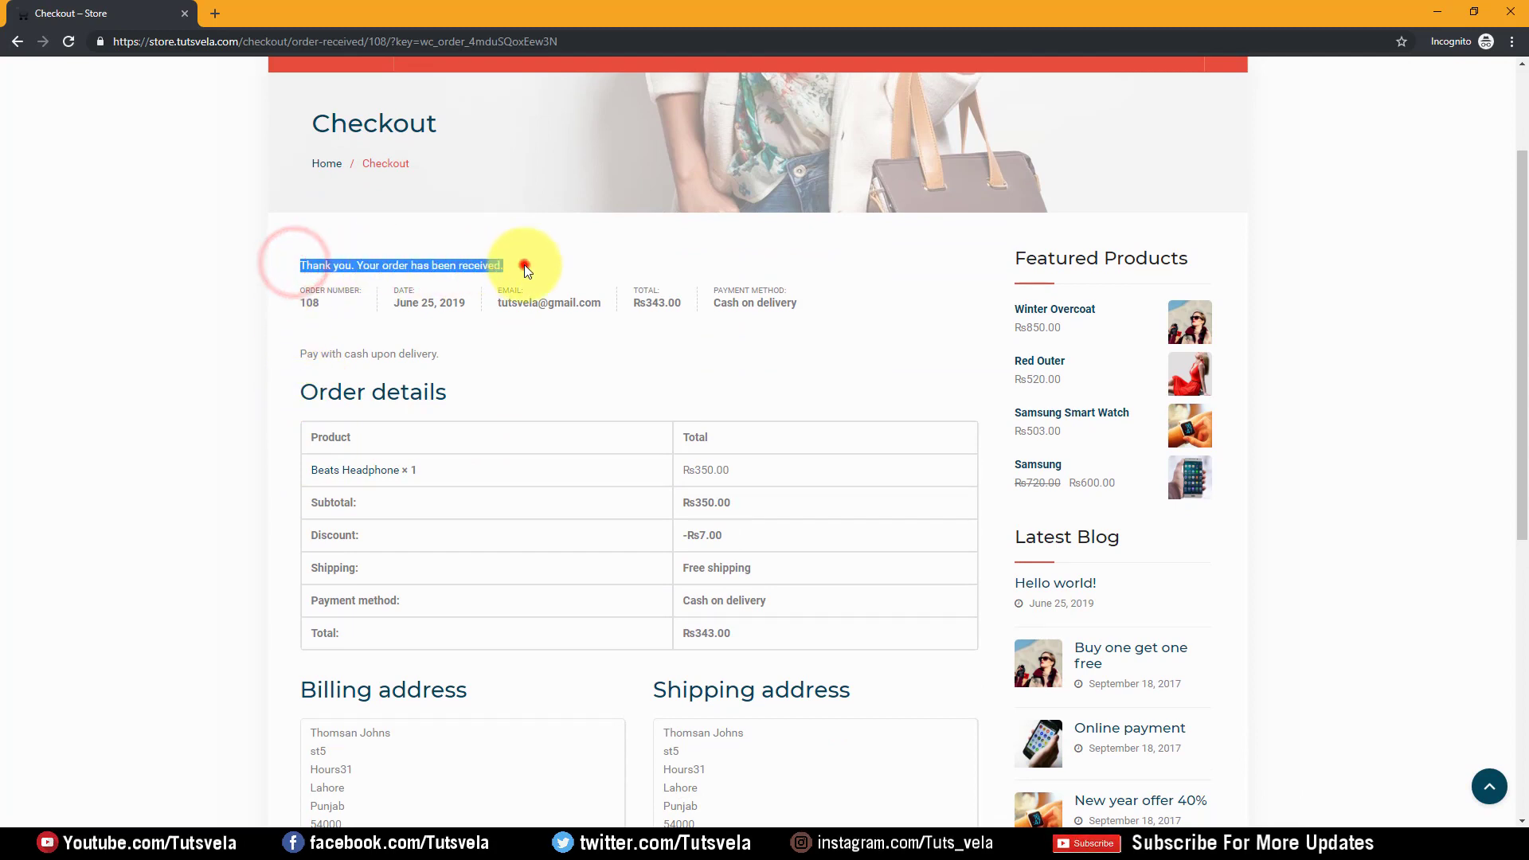
click(524, 264)
double_click(315, 302)
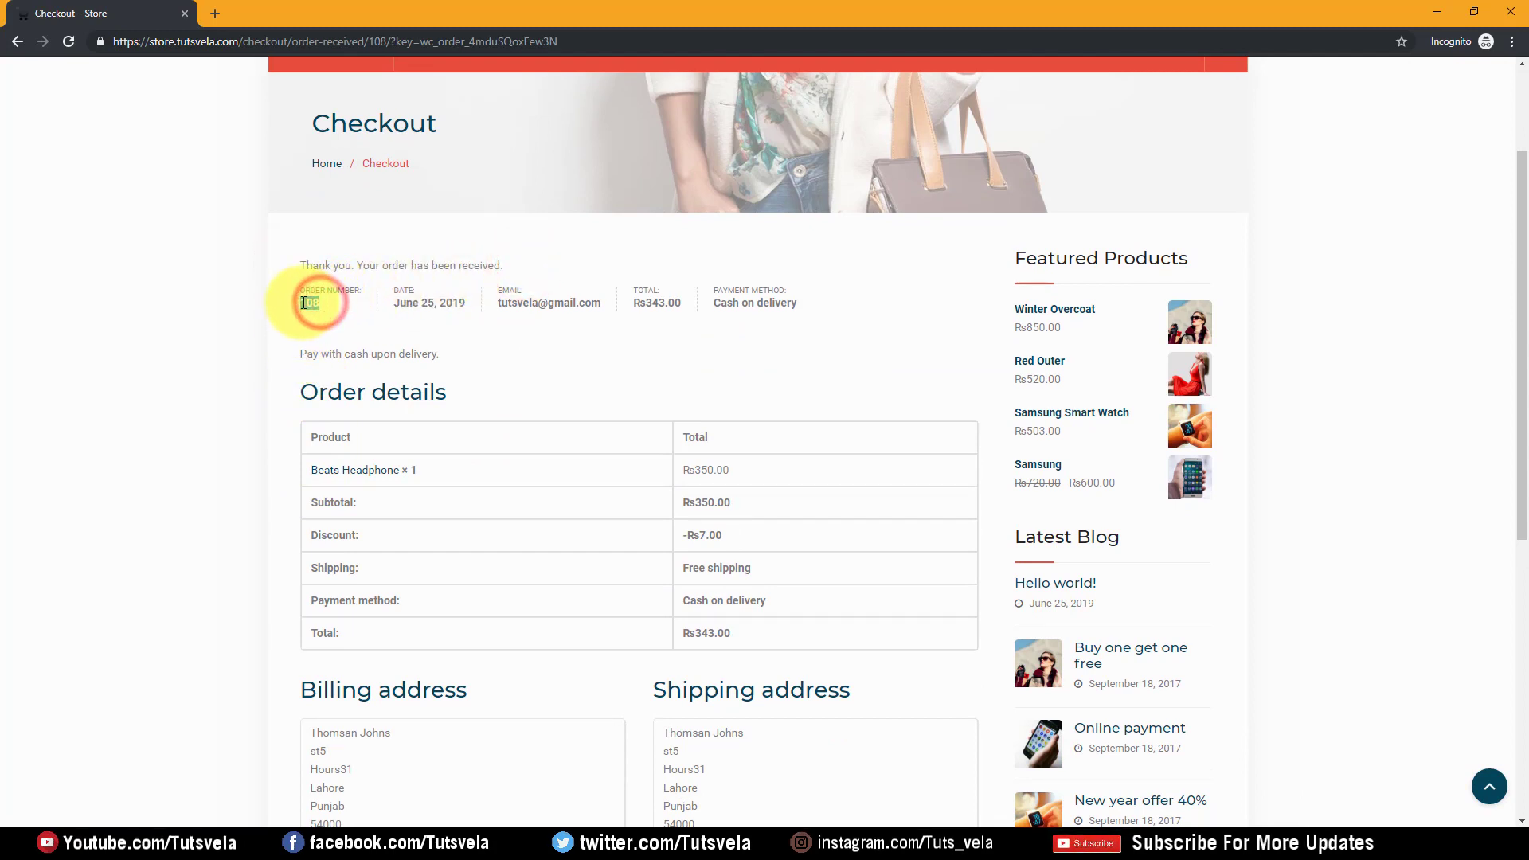
click(388, 294)
click(501, 295)
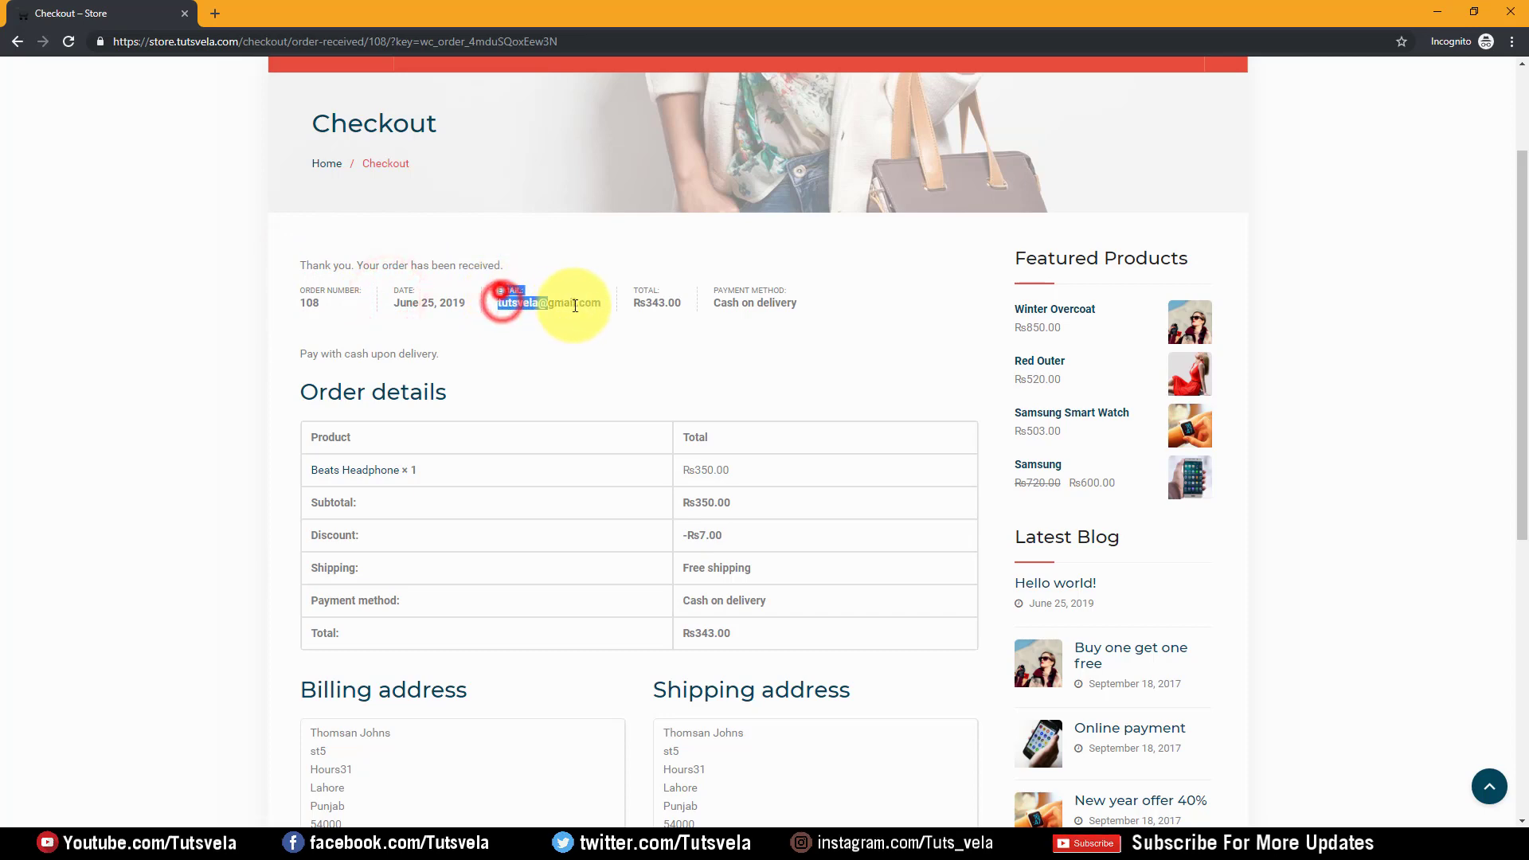
click(624, 292)
drag(623, 289, 667, 304)
click(774, 309)
drag(812, 304, 741, 301)
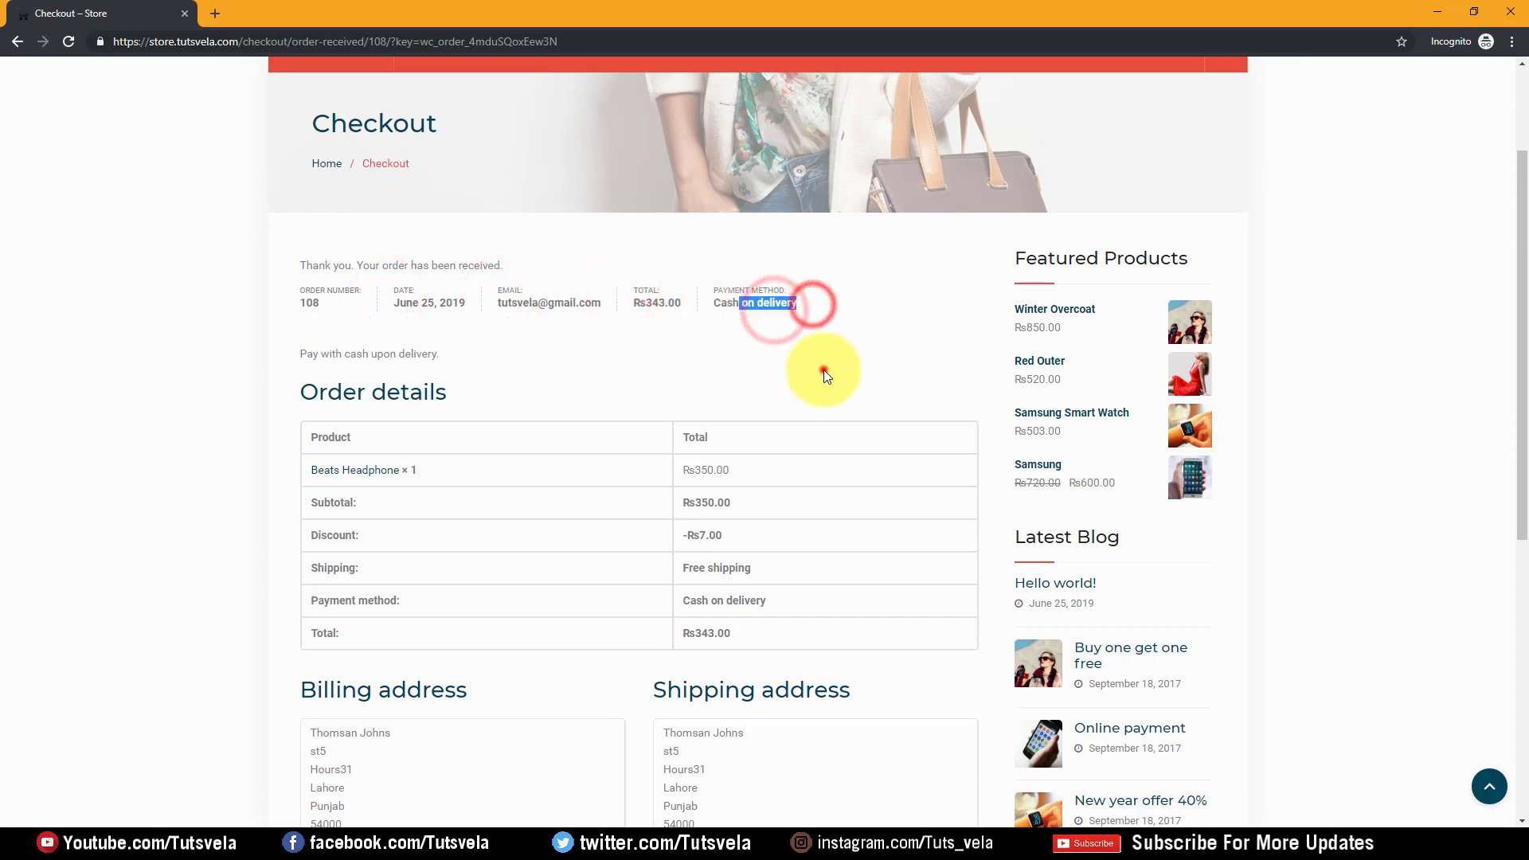
click(824, 370)
scroll(528, 420, down, 1)
scroll(557, 406, down, 5)
scroll(725, 349, down, 2)
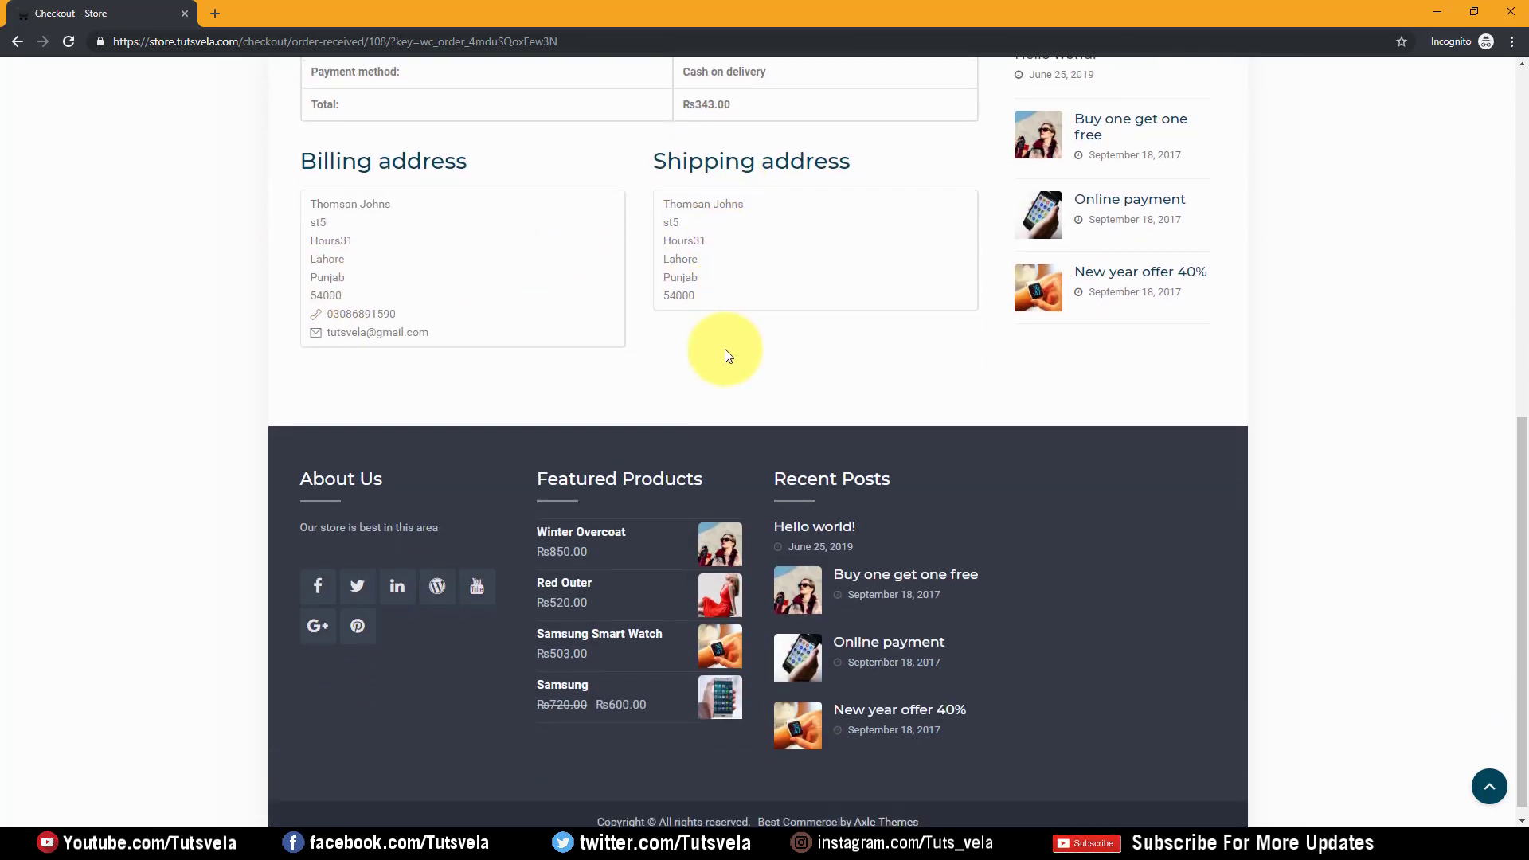
scroll(724, 384, up, 7)
scroll(725, 384, up, 2)
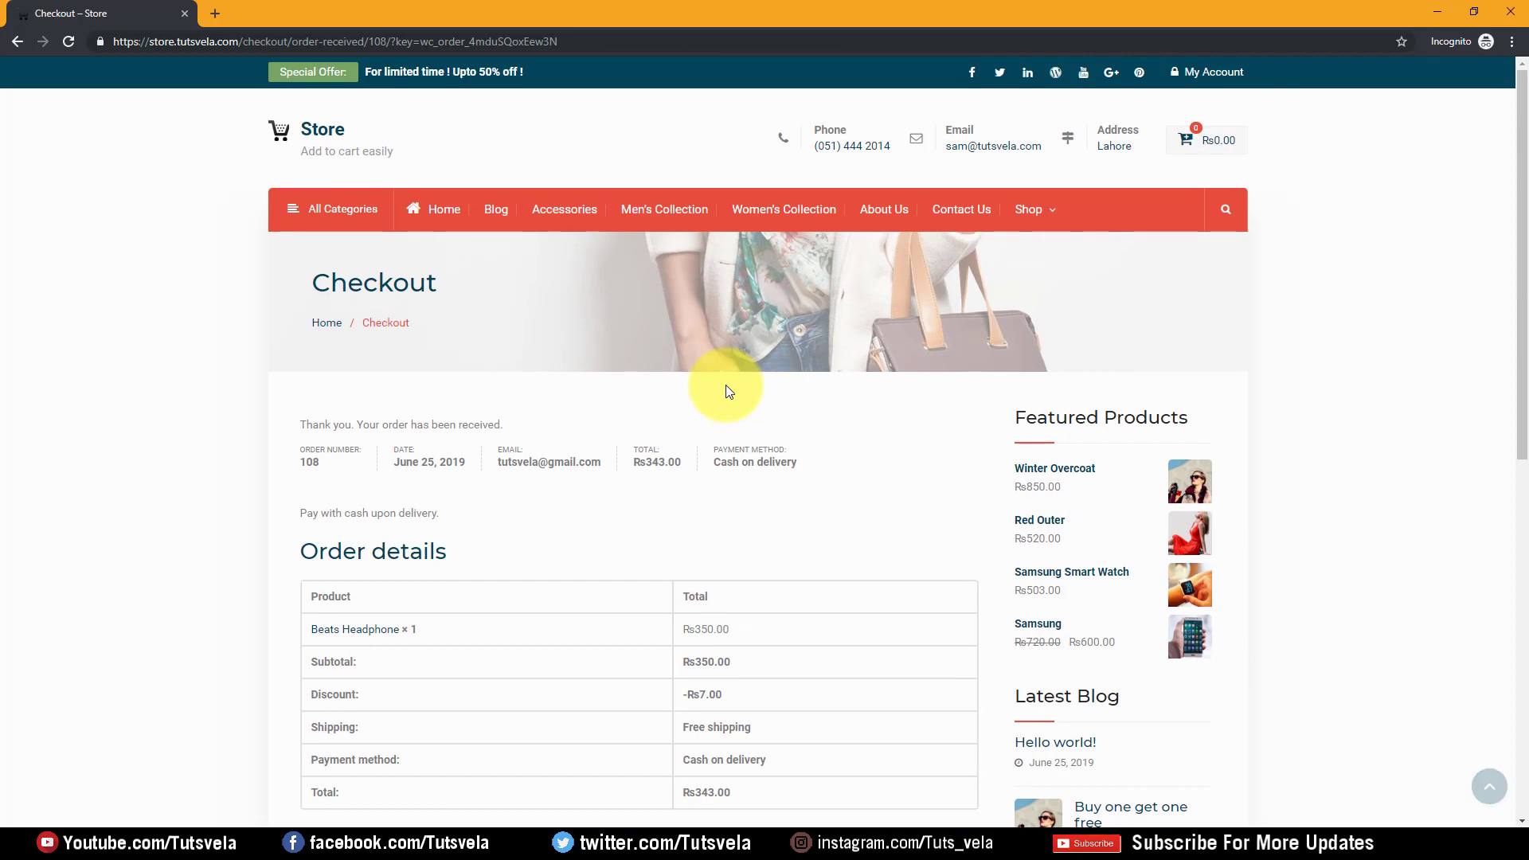
From My account's Orders list, download the PDF invoice (invoice-1.pdf) for order #108
click(1205, 73)
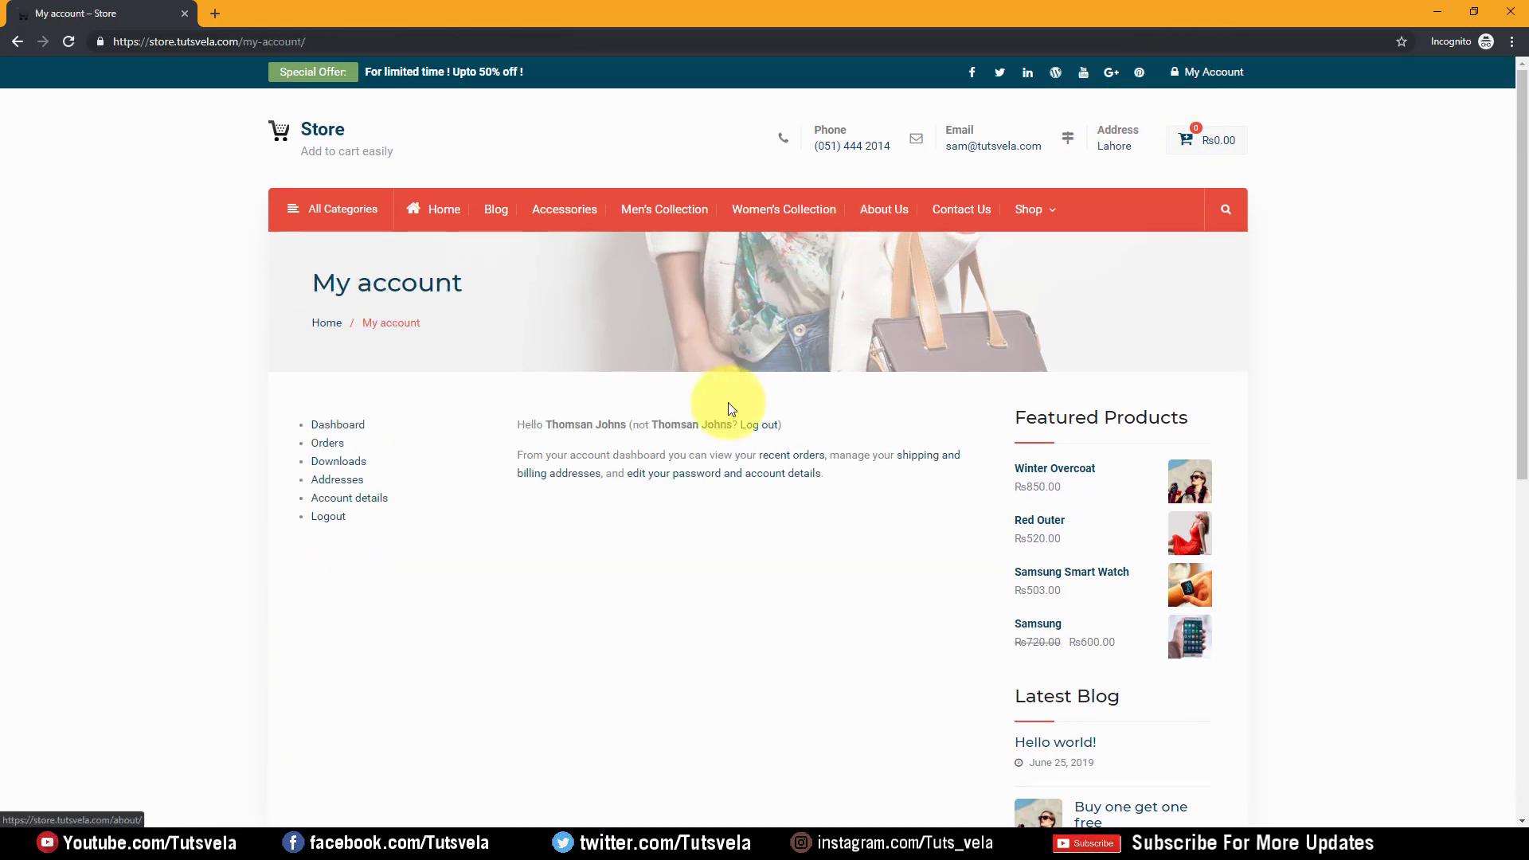
drag(552, 423, 723, 422)
click(653, 425)
click(725, 422)
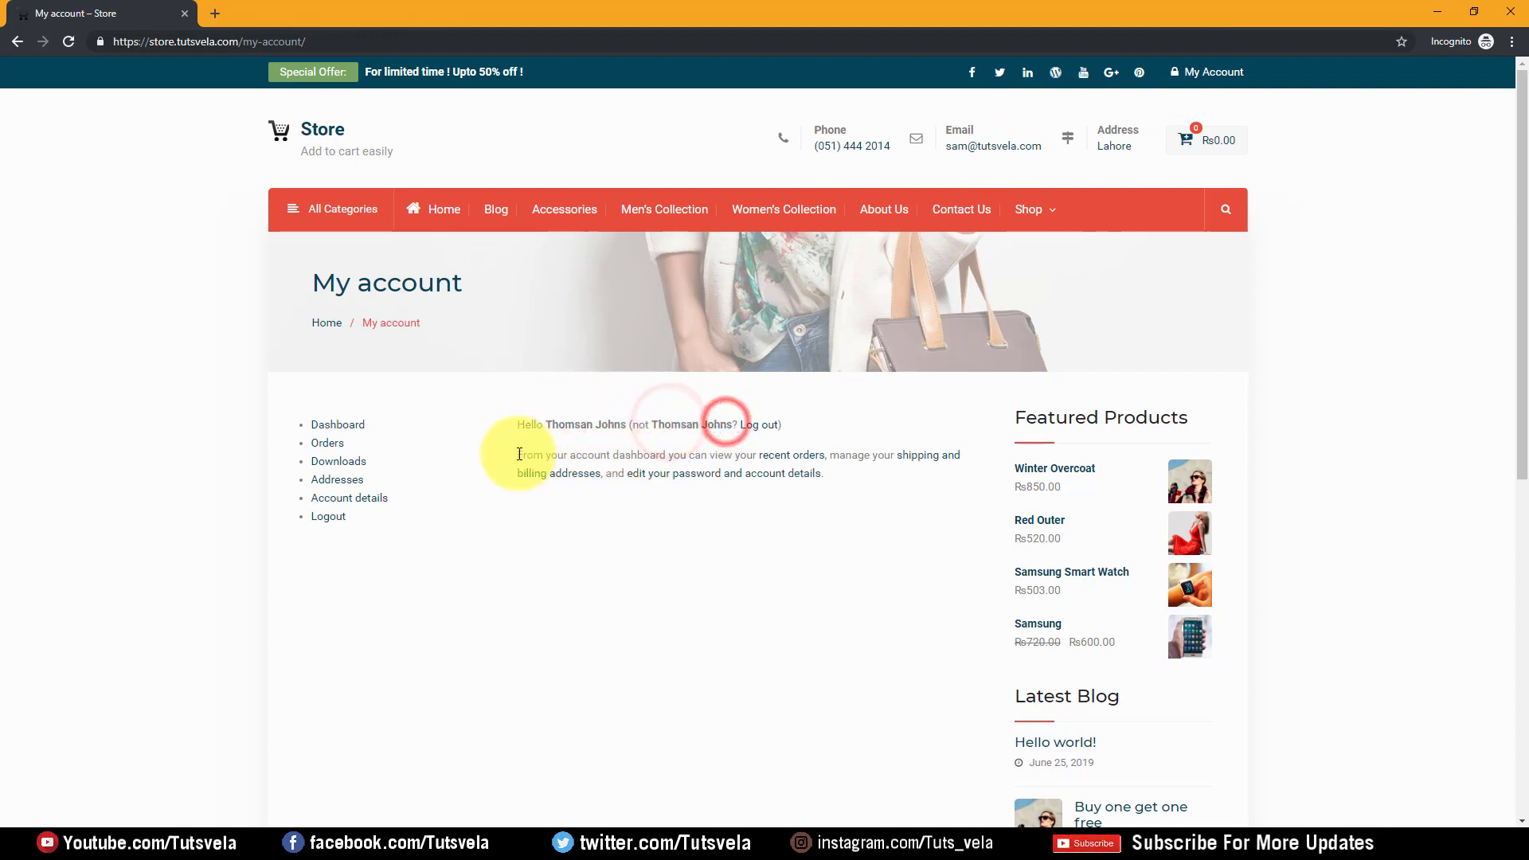
drag(517, 455, 881, 447)
click(909, 507)
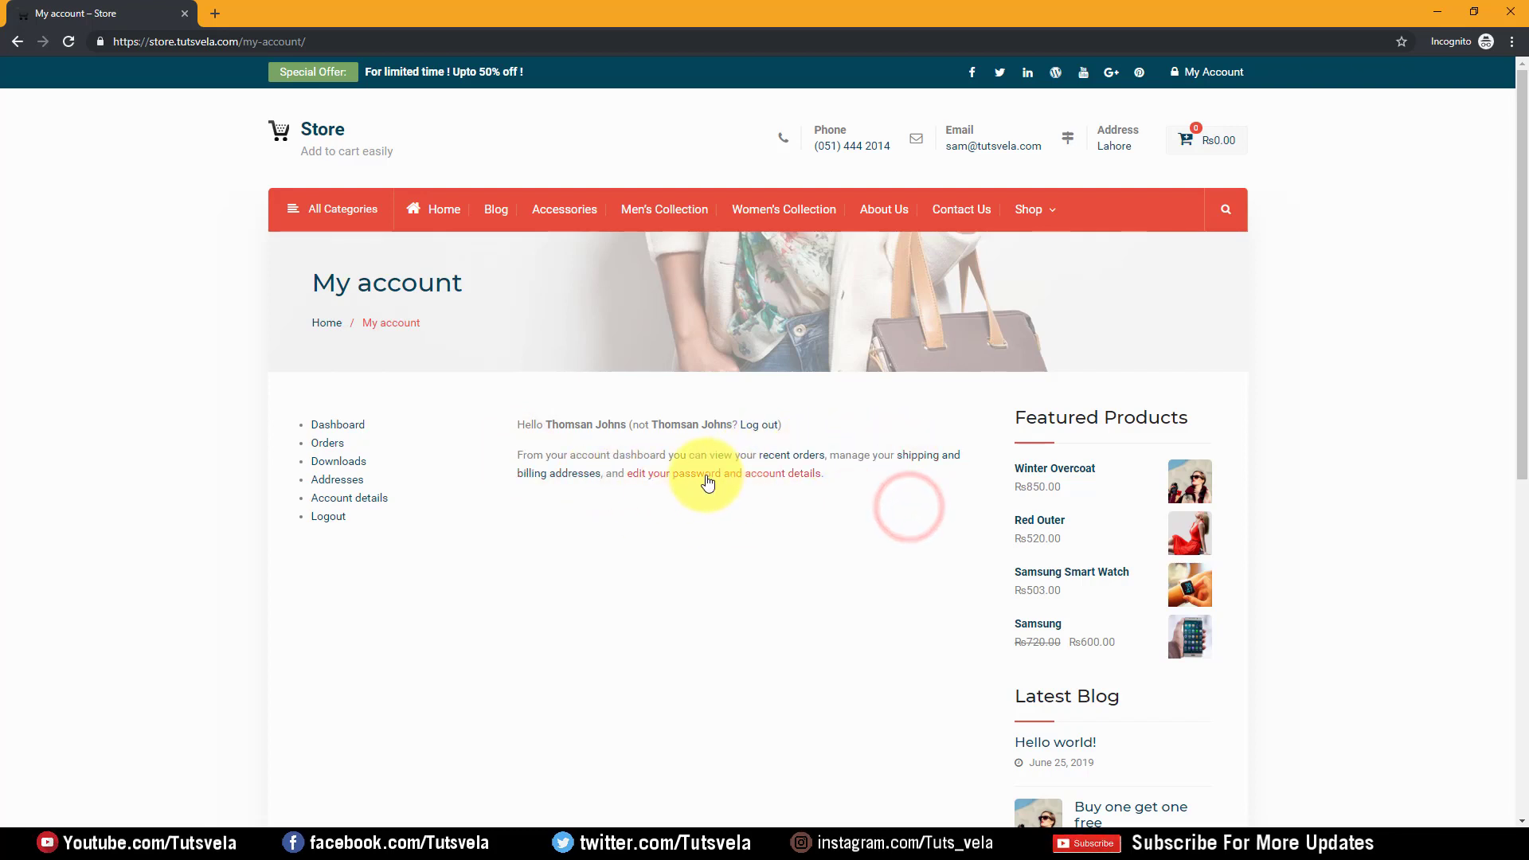
click(764, 541)
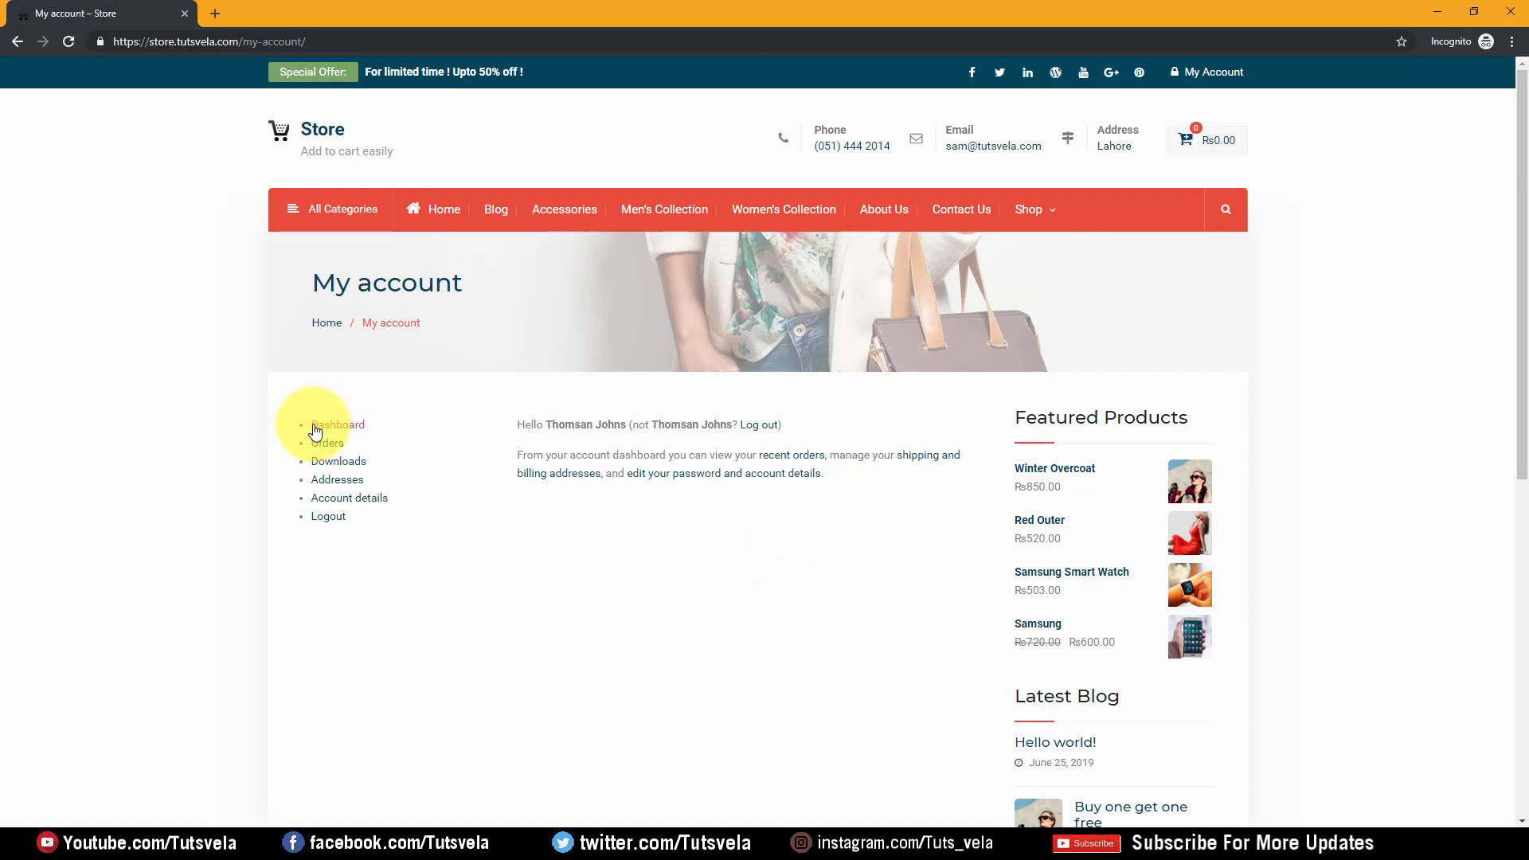
click(329, 446)
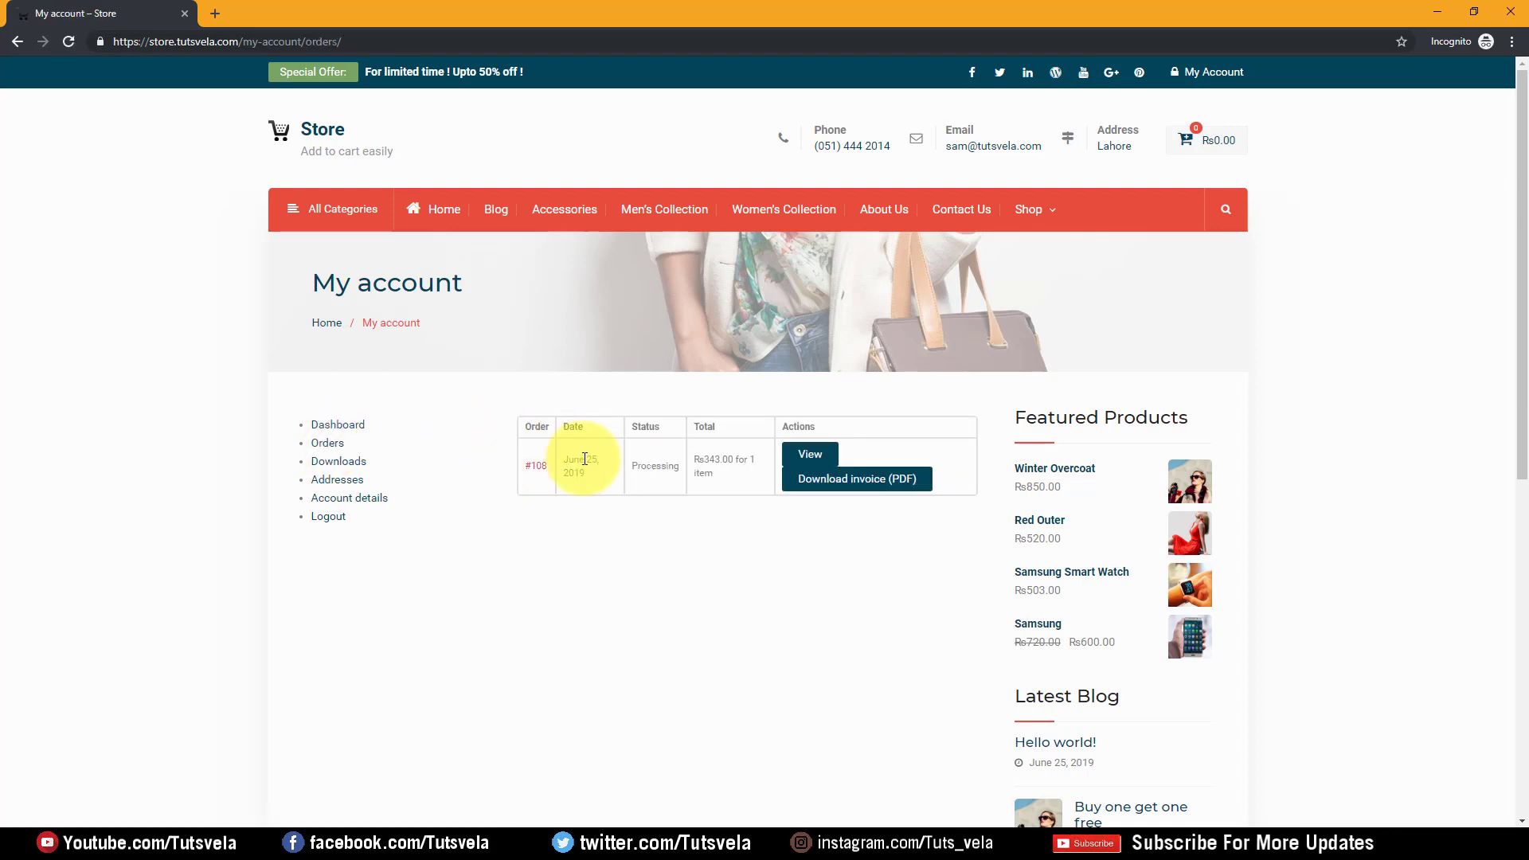
click(884, 489)
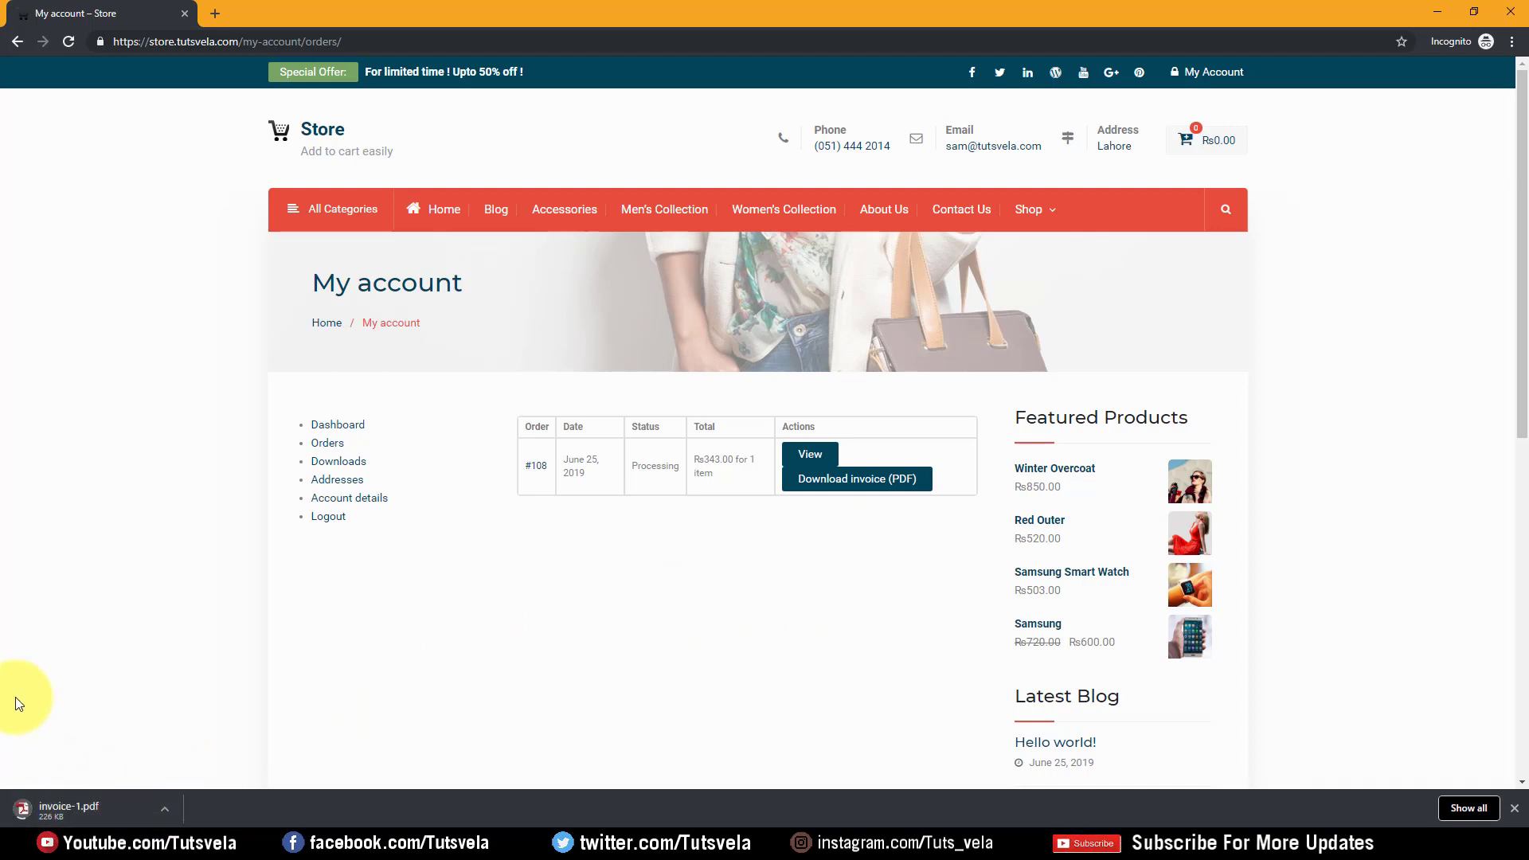
click(97, 814)
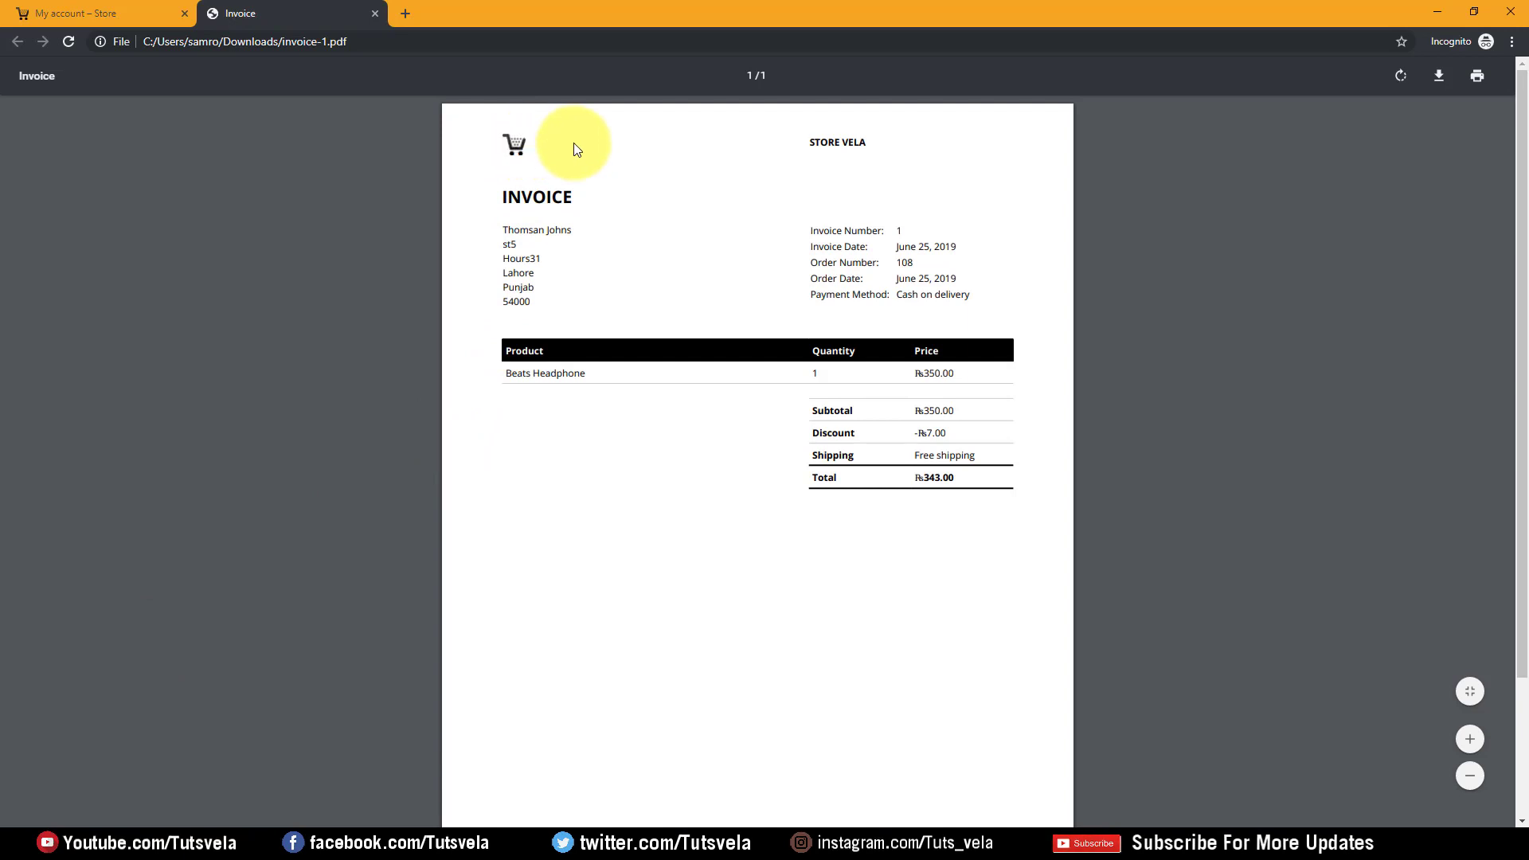
drag(816, 141, 908, 145)
click(937, 157)
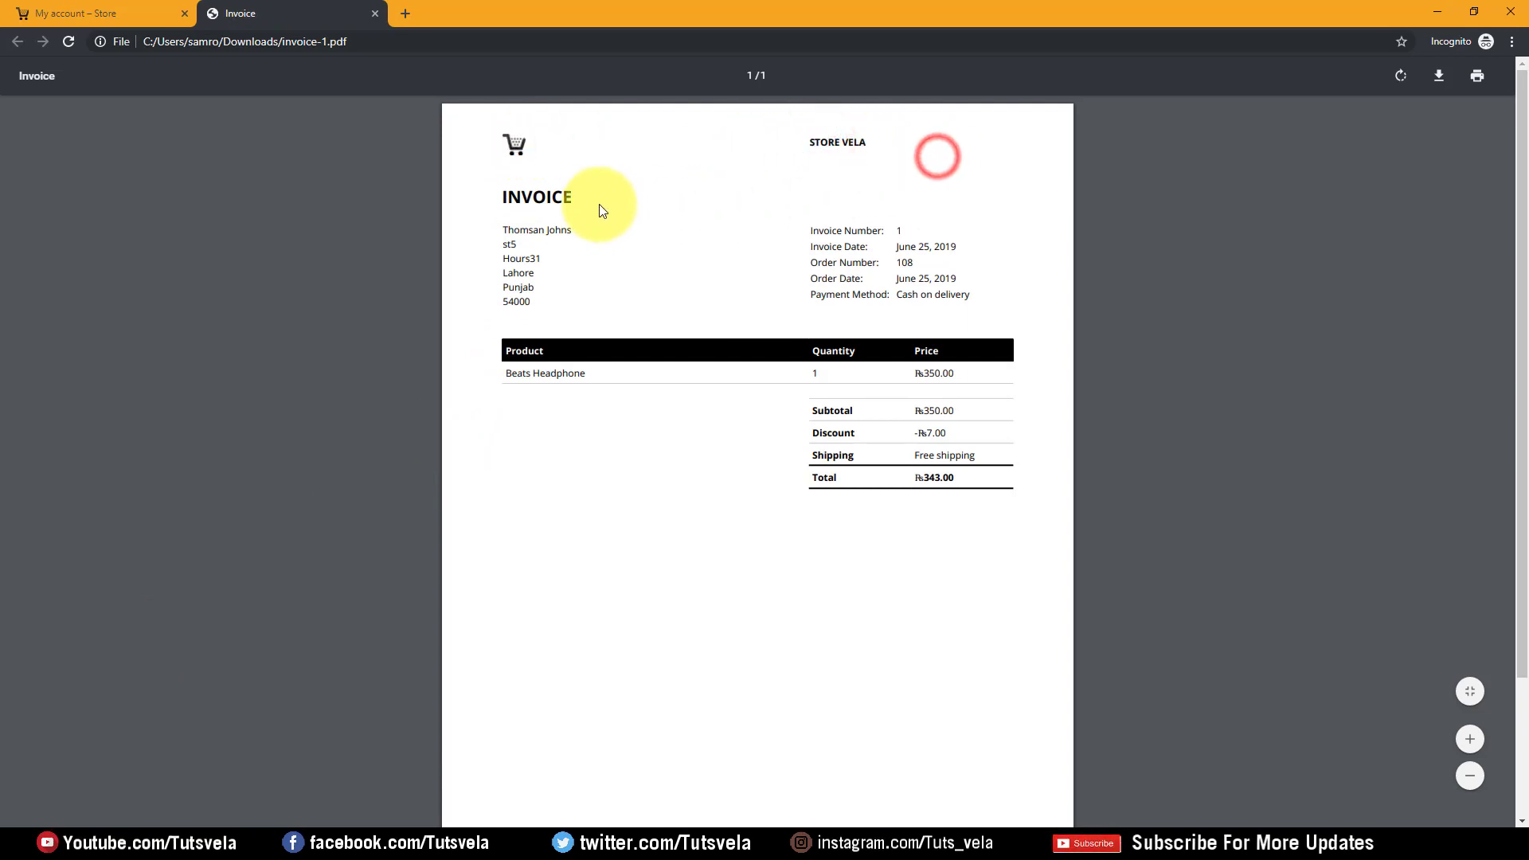
drag(594, 198, 512, 195)
drag(521, 265, 587, 321)
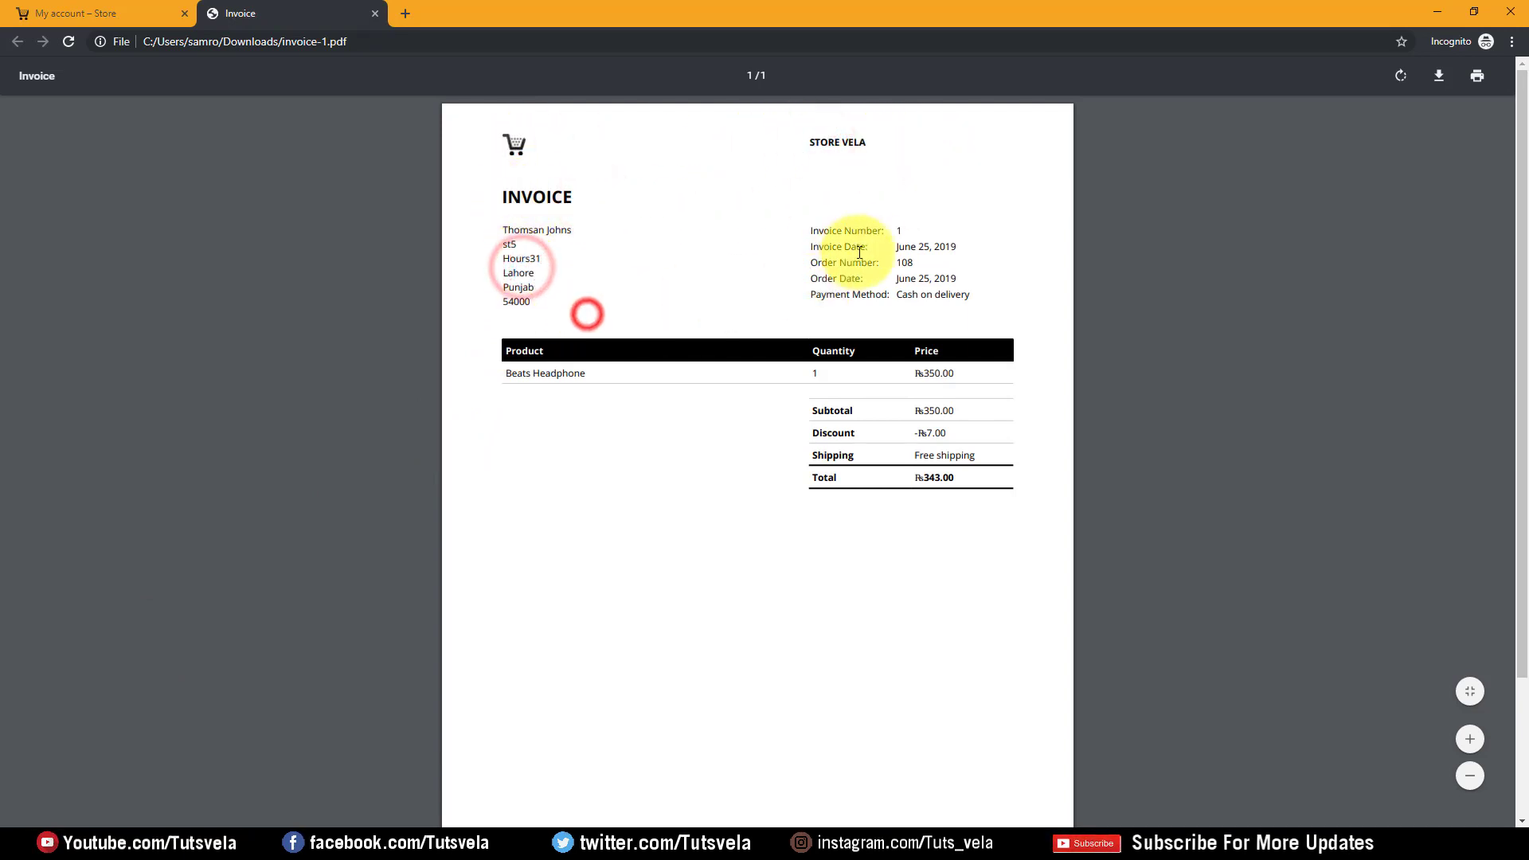
click(897, 232)
drag(893, 246, 899, 293)
click(966, 255)
click(895, 283)
double_click(976, 291)
click(969, 330)
scroll(775, 423, down, 2)
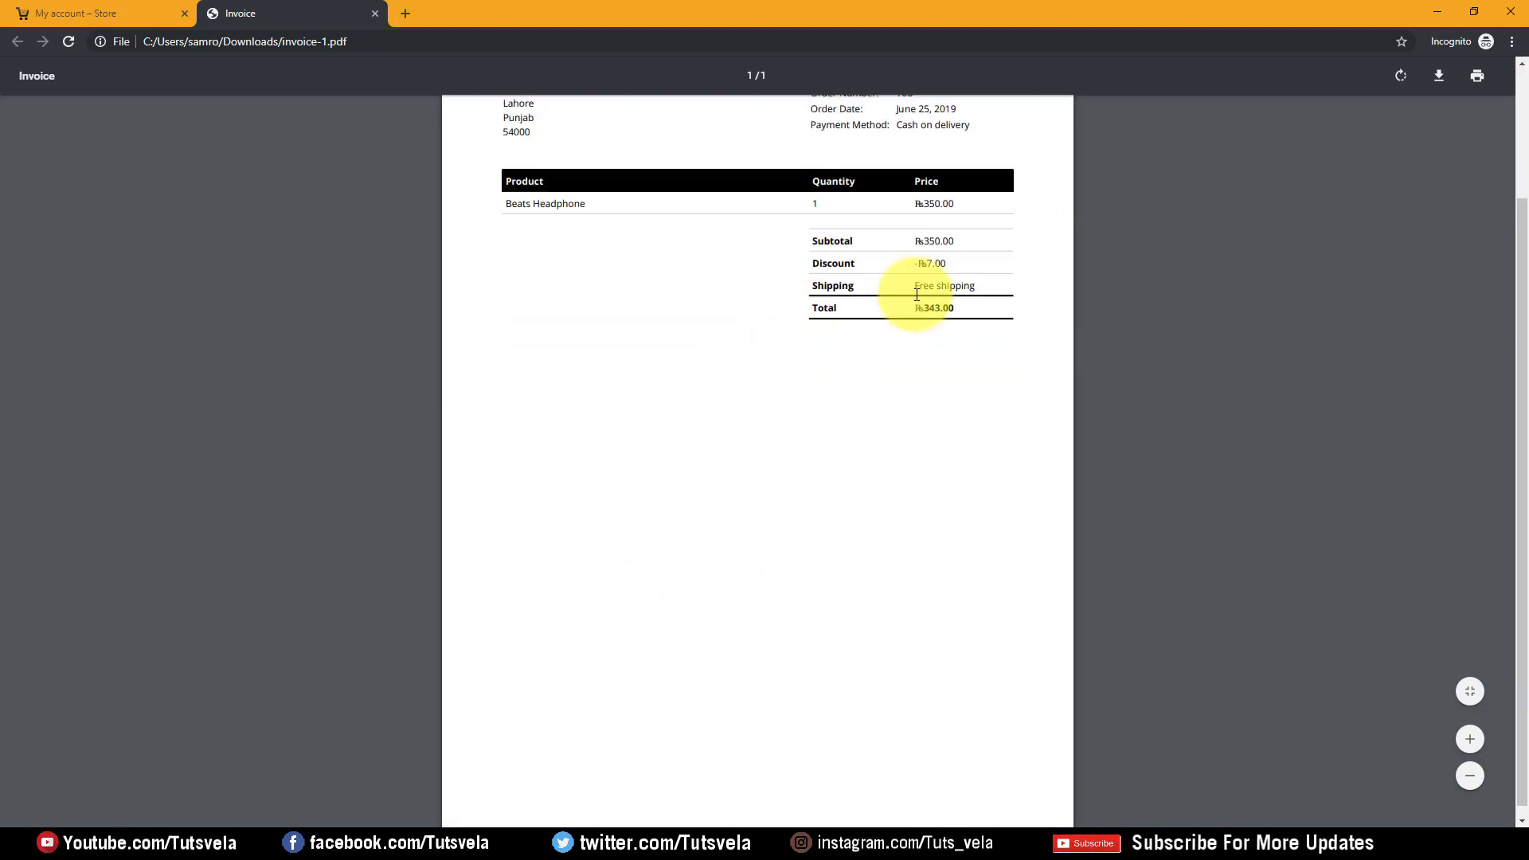
scroll(915, 300, up, 2)
click(374, 14)
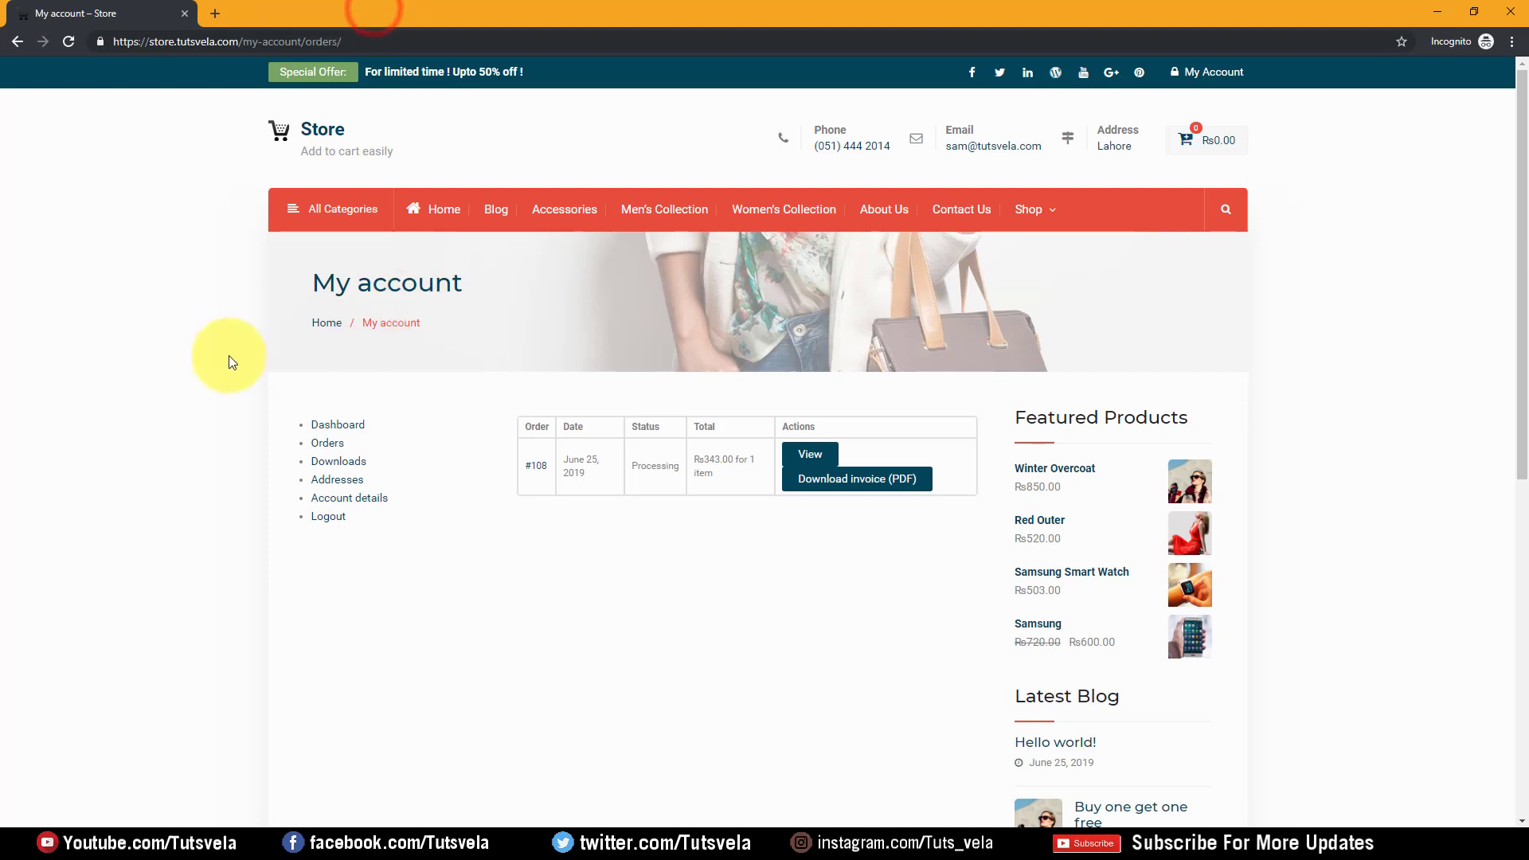
Check the customer's Downloads (none available) and saved Addresses in My account
click(337, 464)
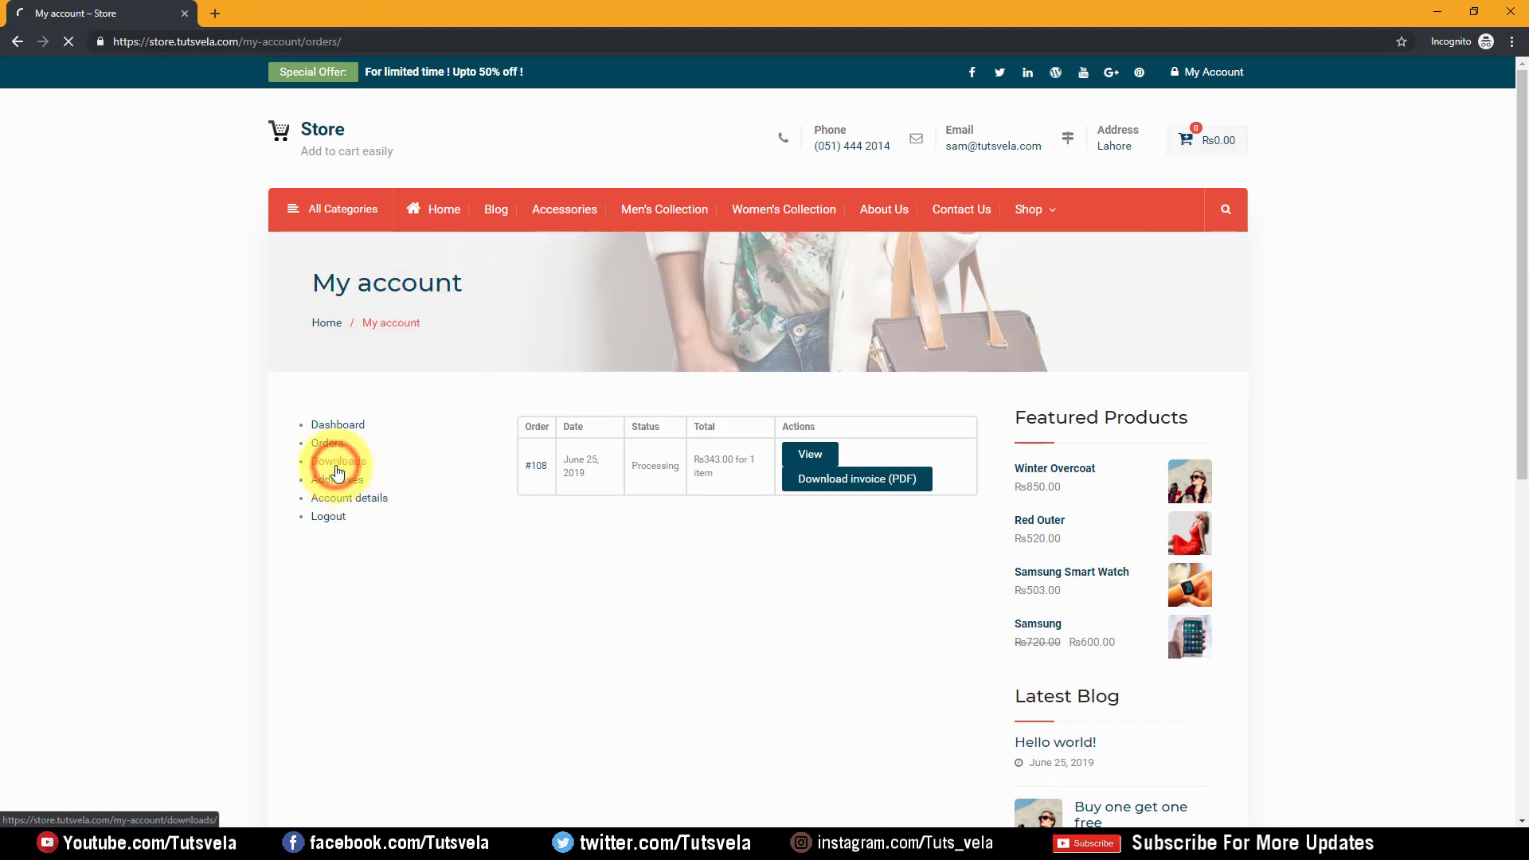
drag(565, 437, 601, 437)
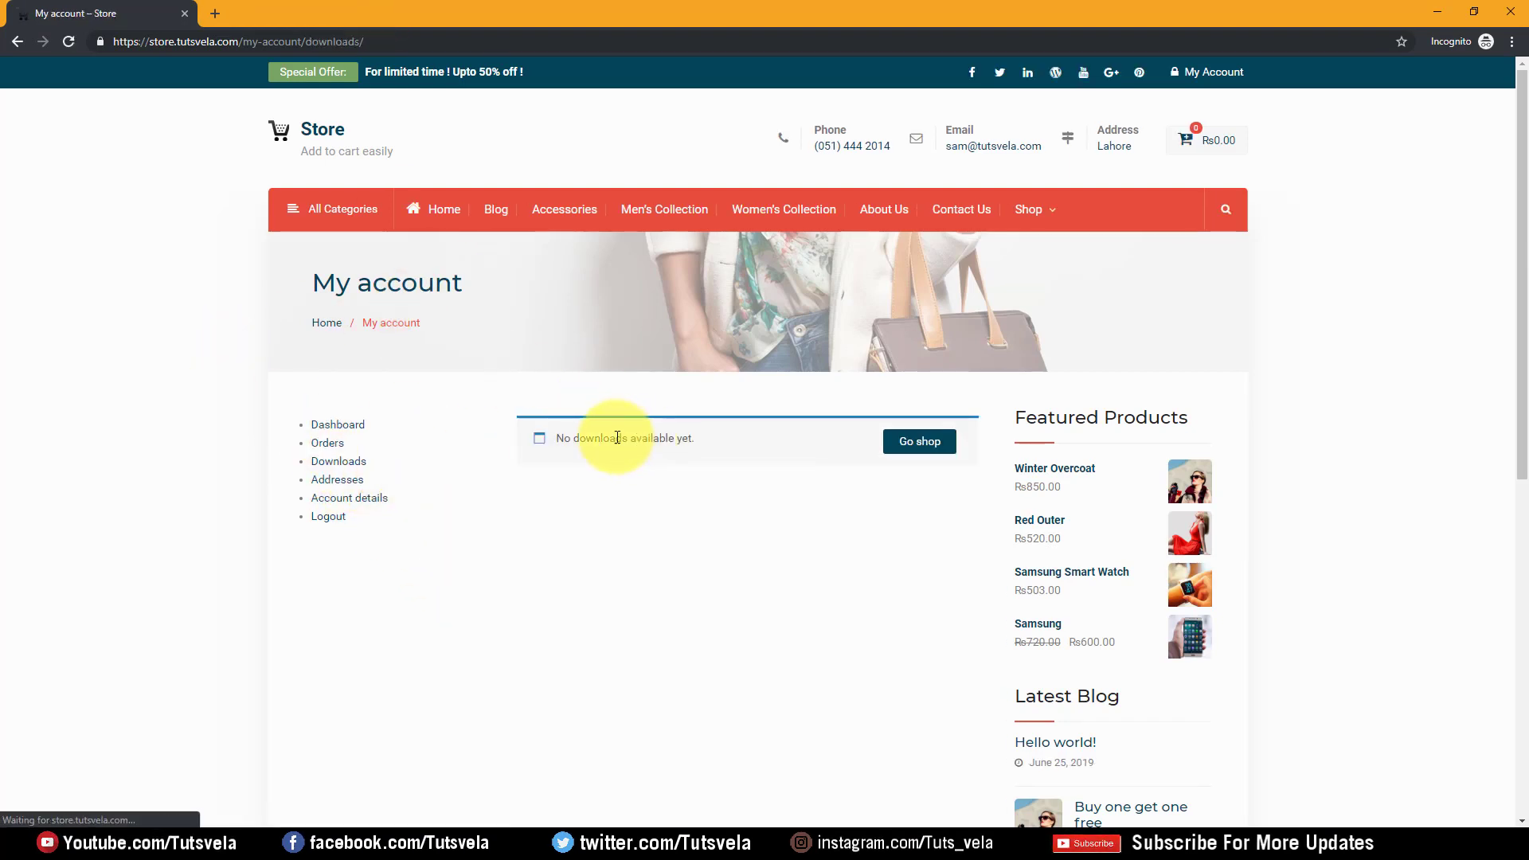
drag(718, 434, 737, 477)
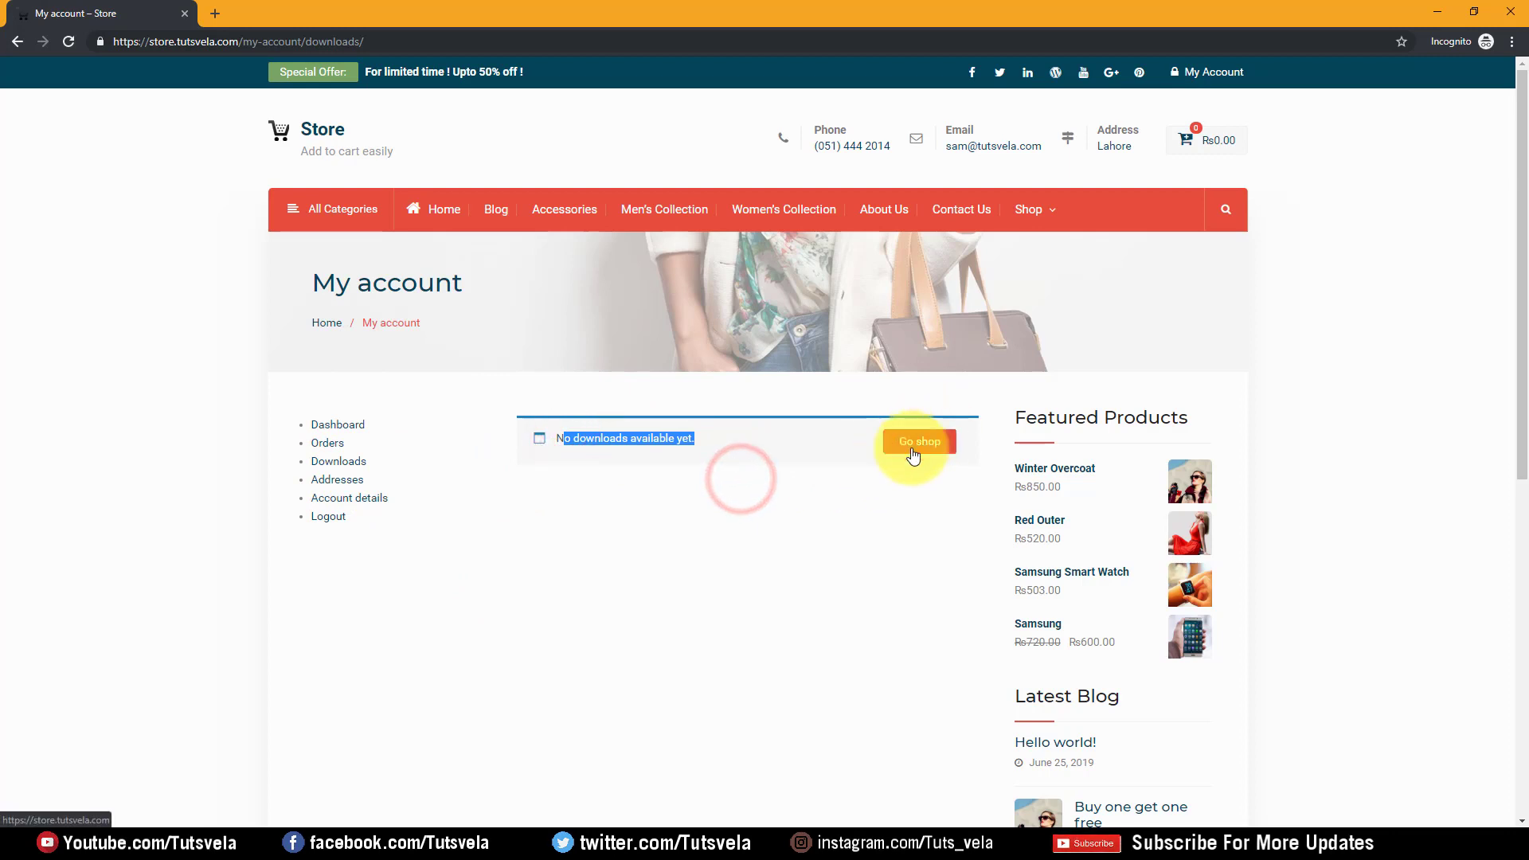
click(342, 482)
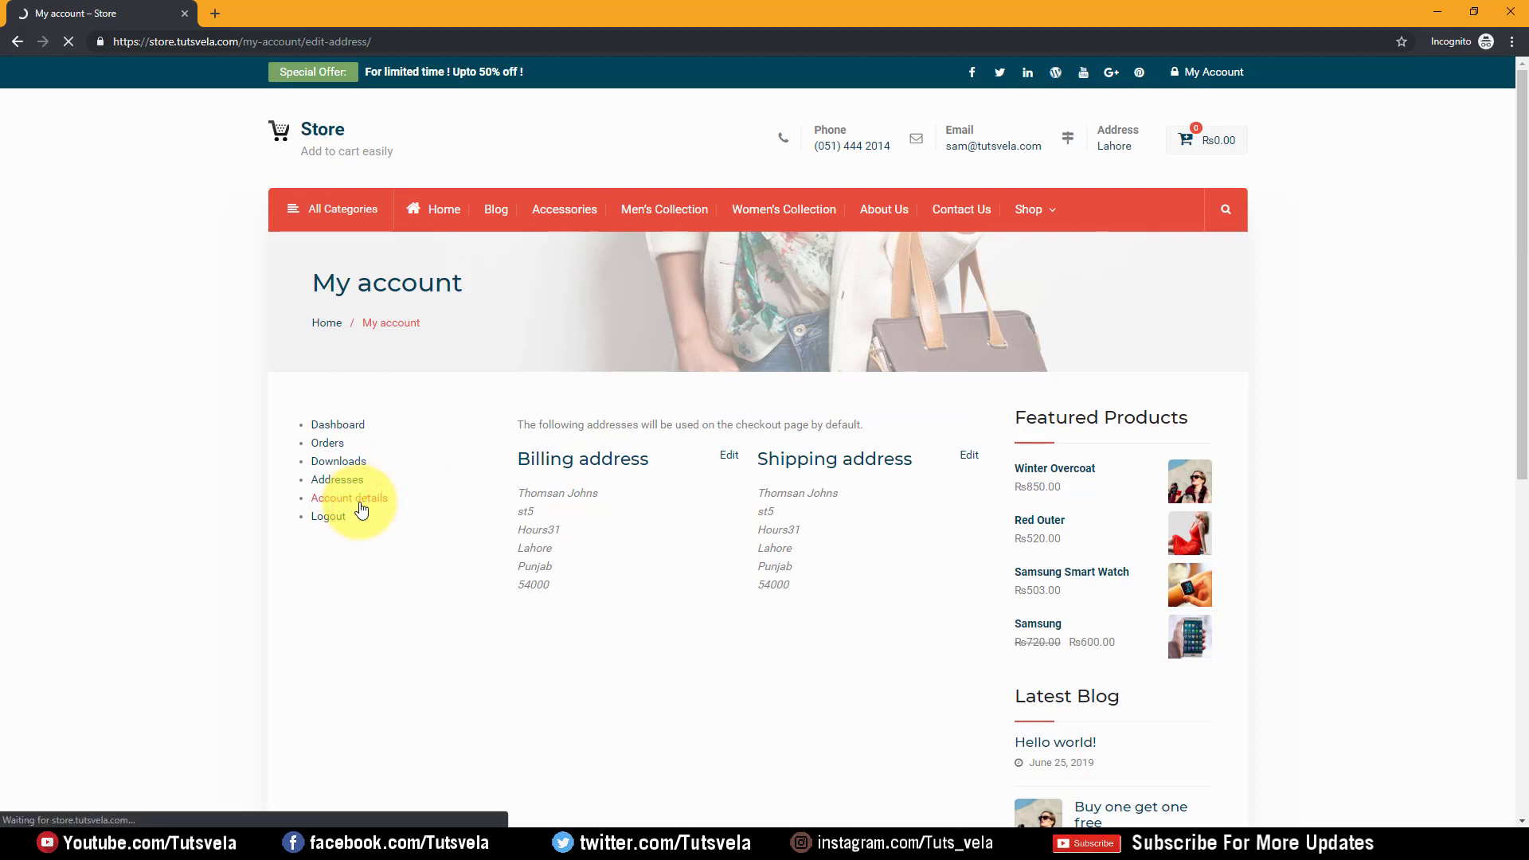
scroll(573, 446, down, 4)
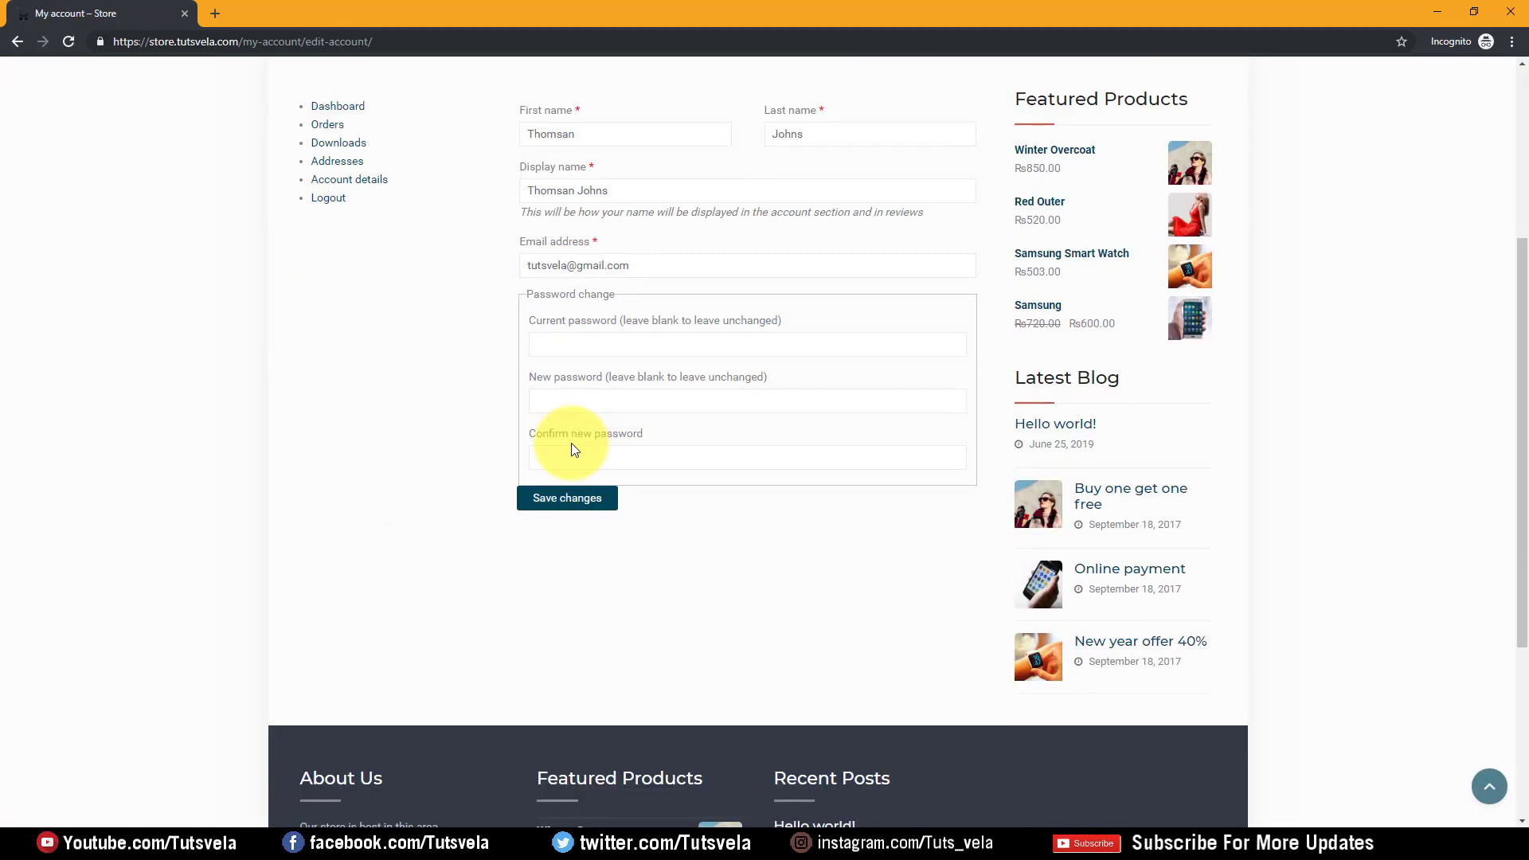
scroll(573, 422, up, 2)
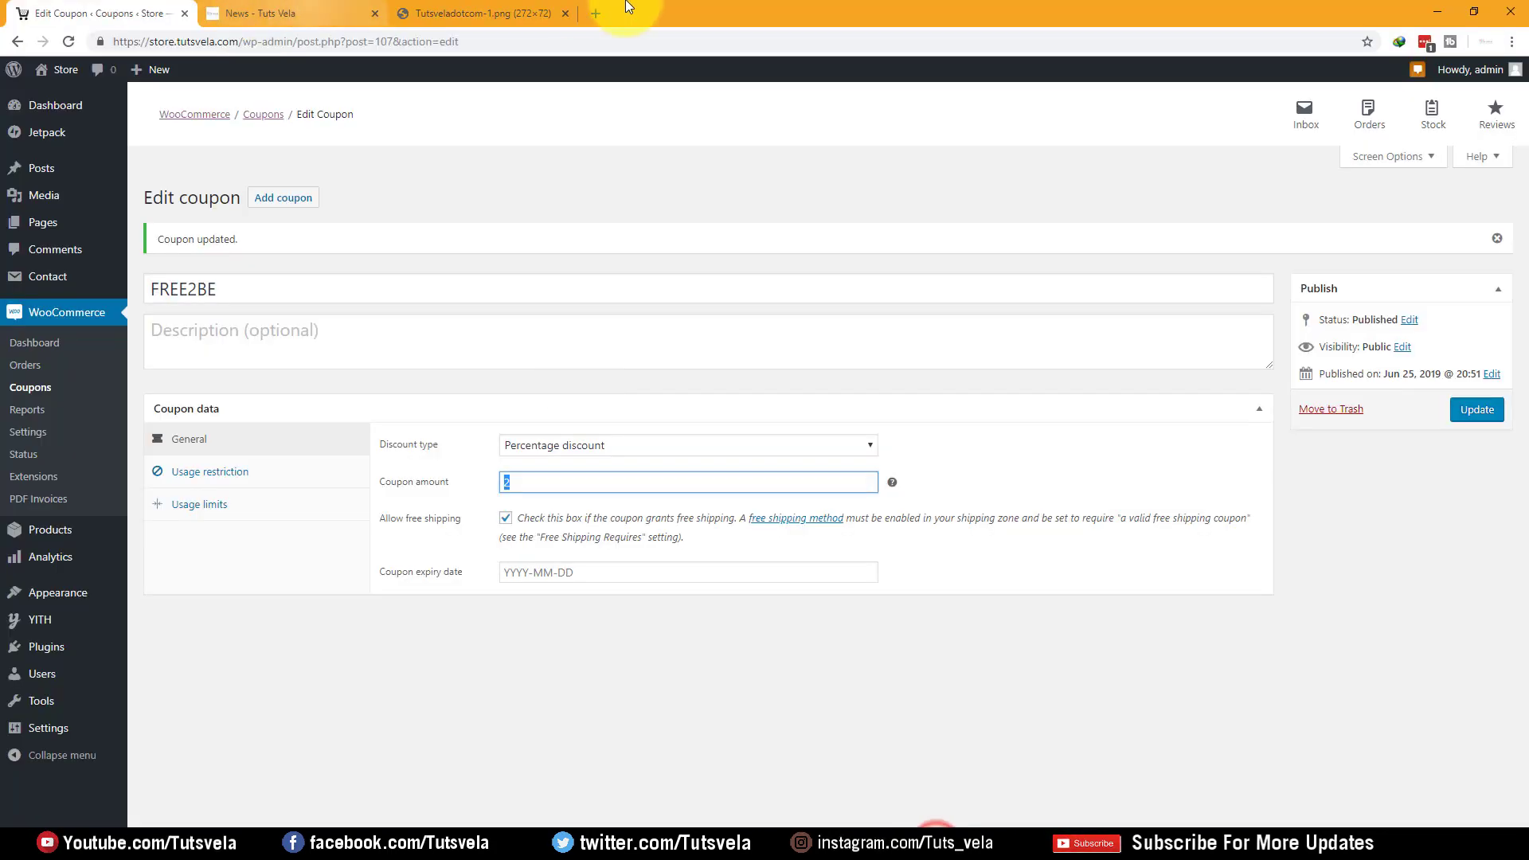
Open Gmail in a new tab, look in the Spam folder, then return to the inbox
click(598, 8)
text(gmai)
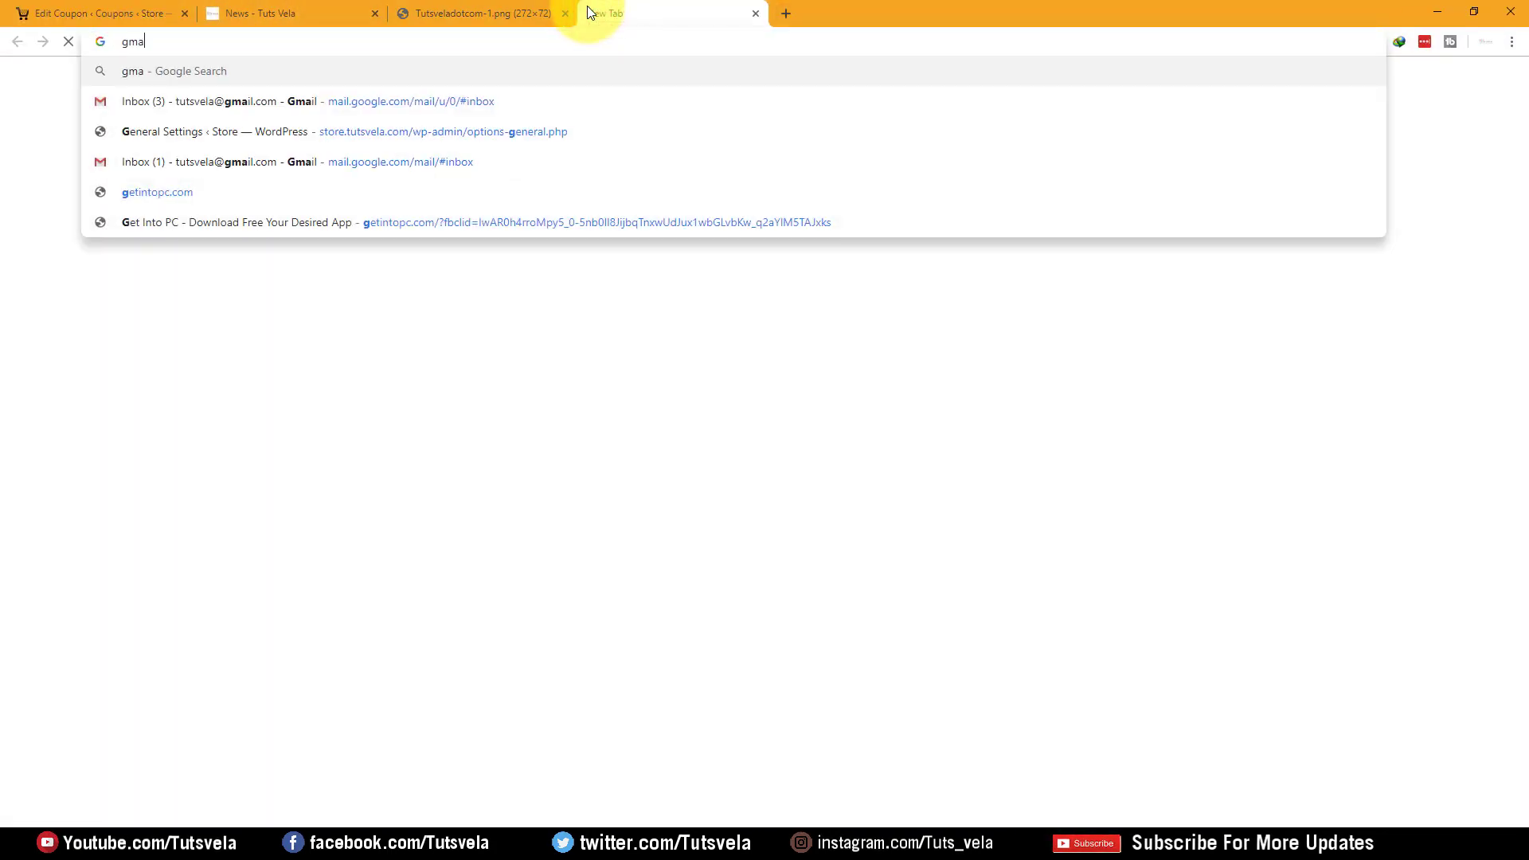
key(Down)
key(Down)
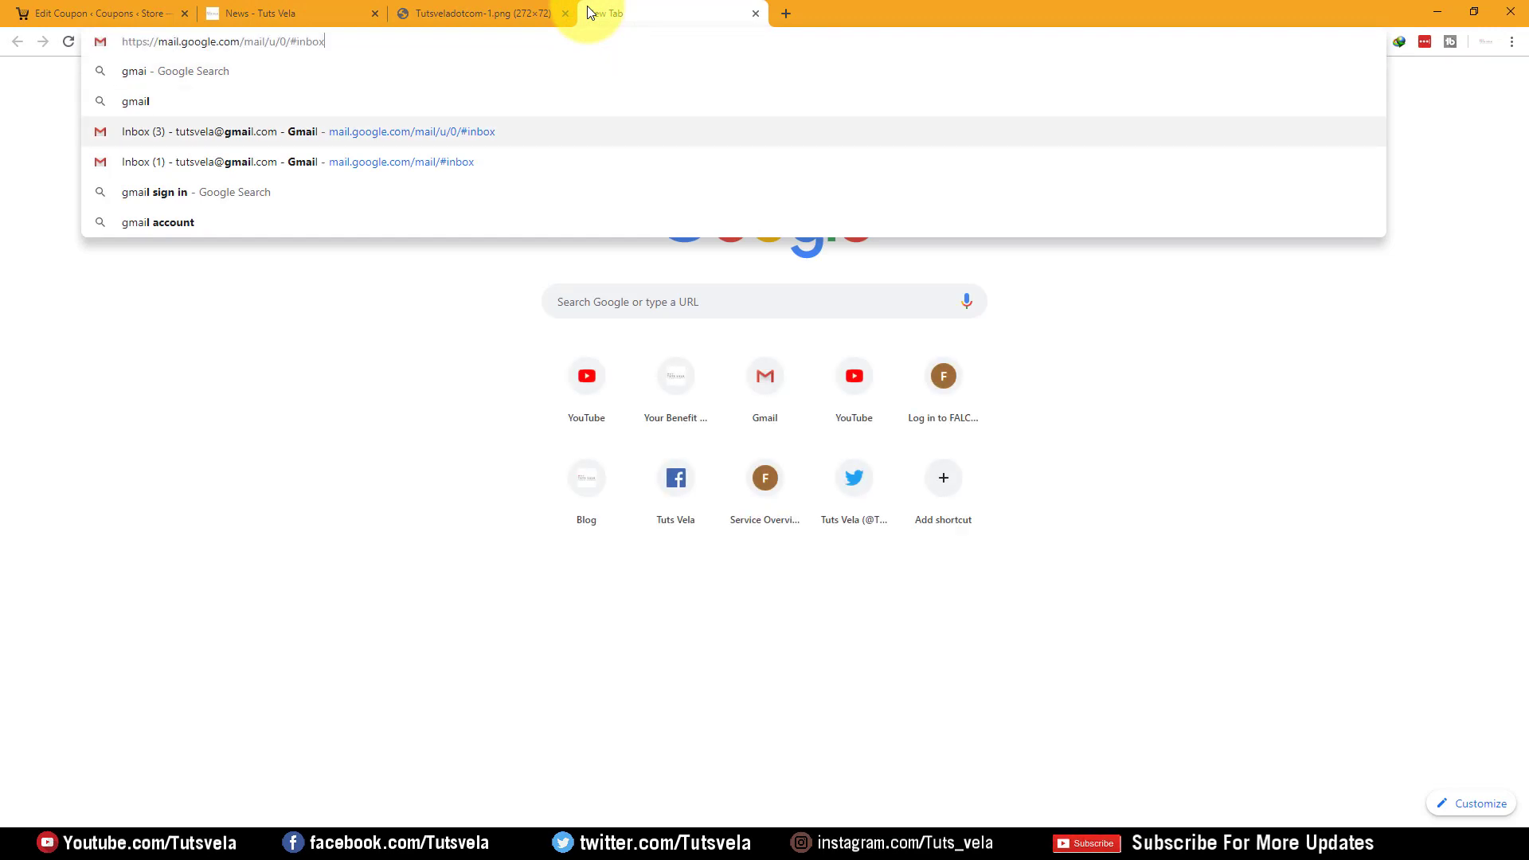
key(Return)
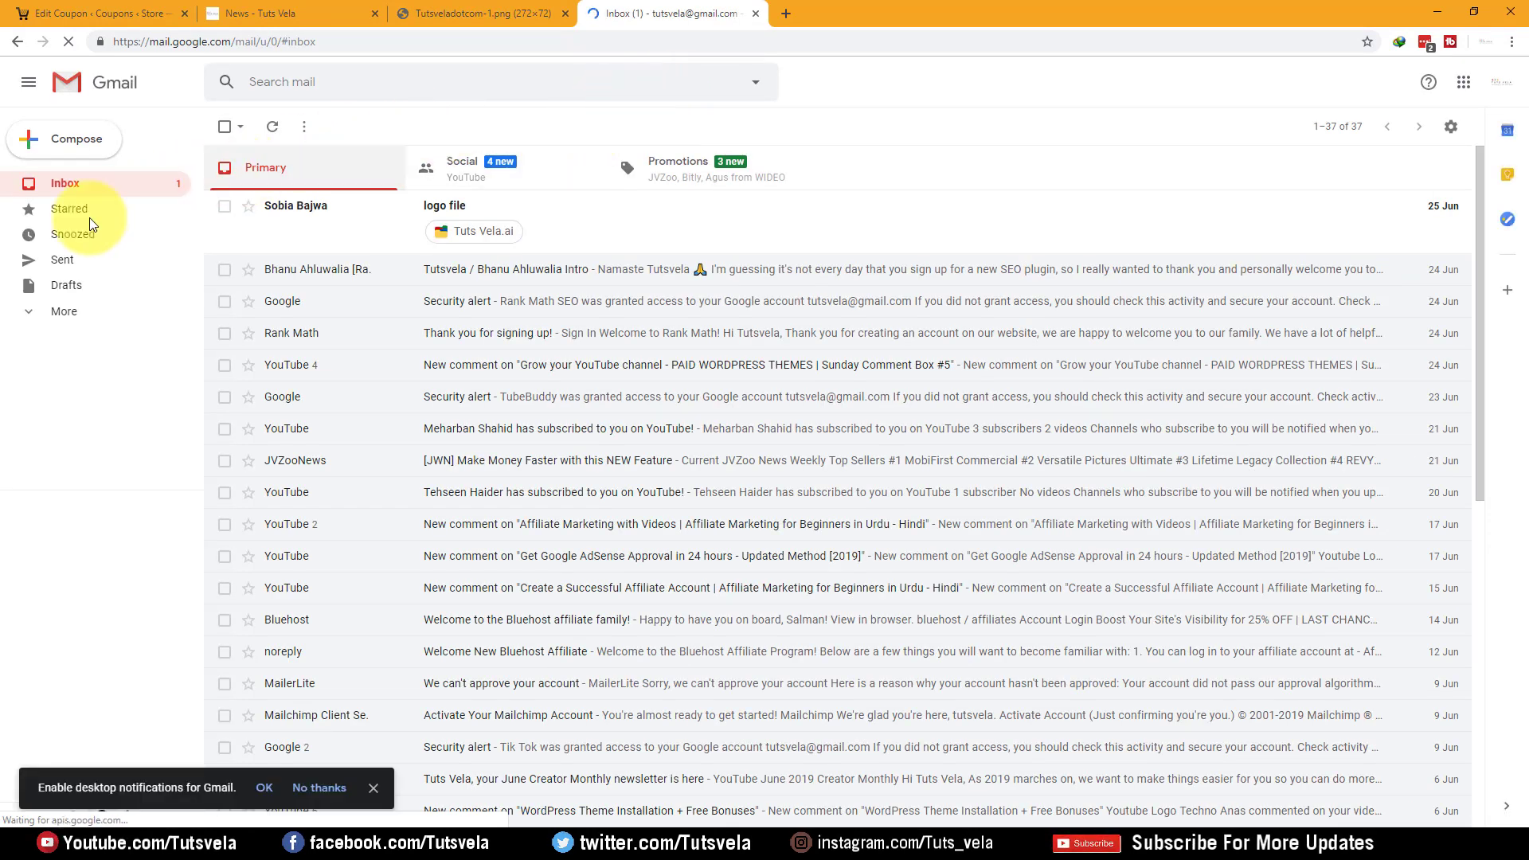
click(19, 313)
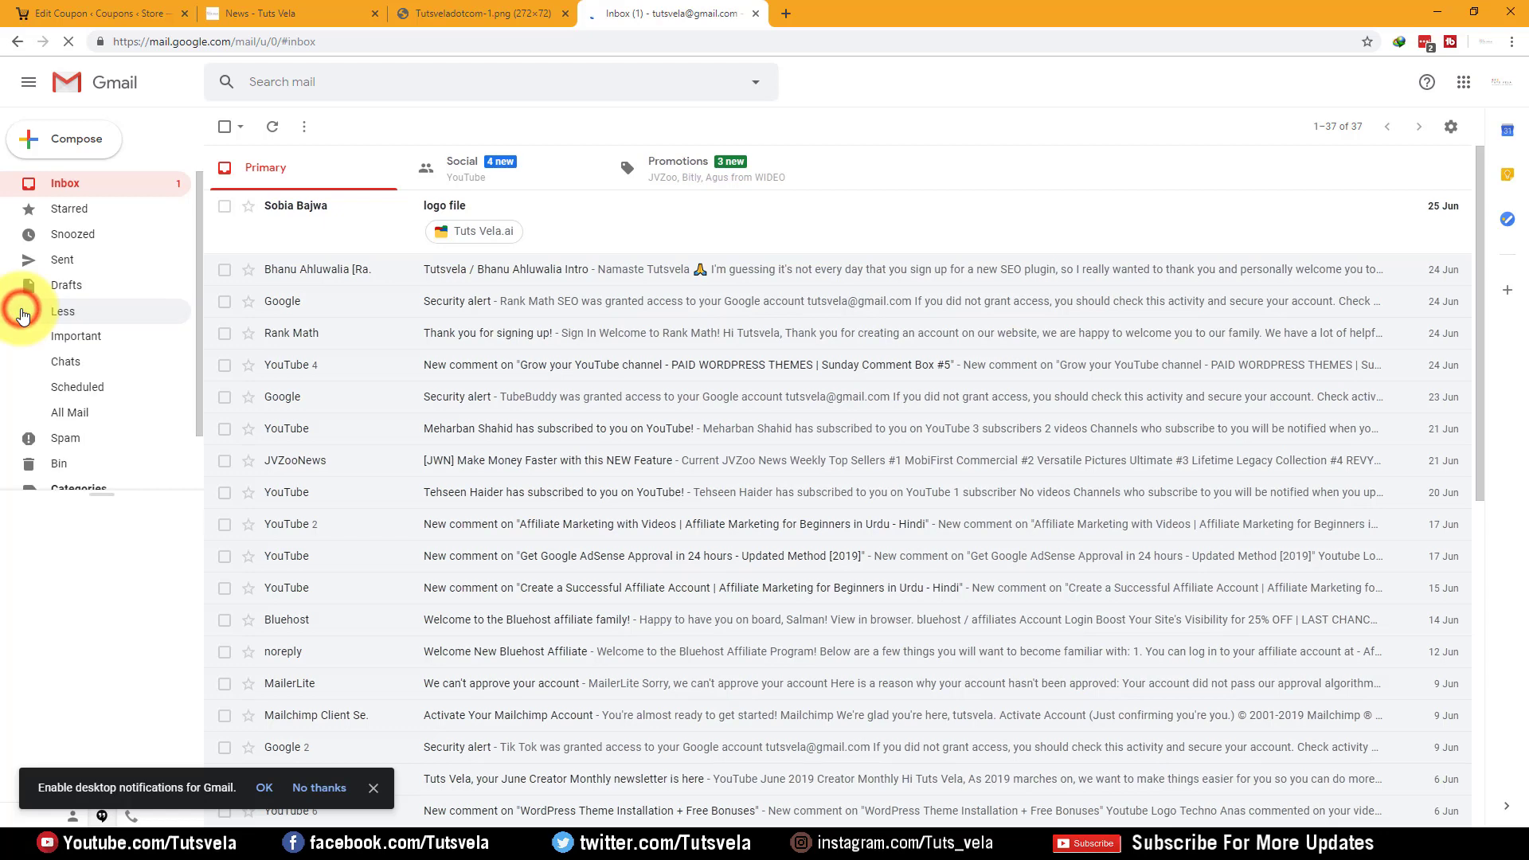
click(114, 438)
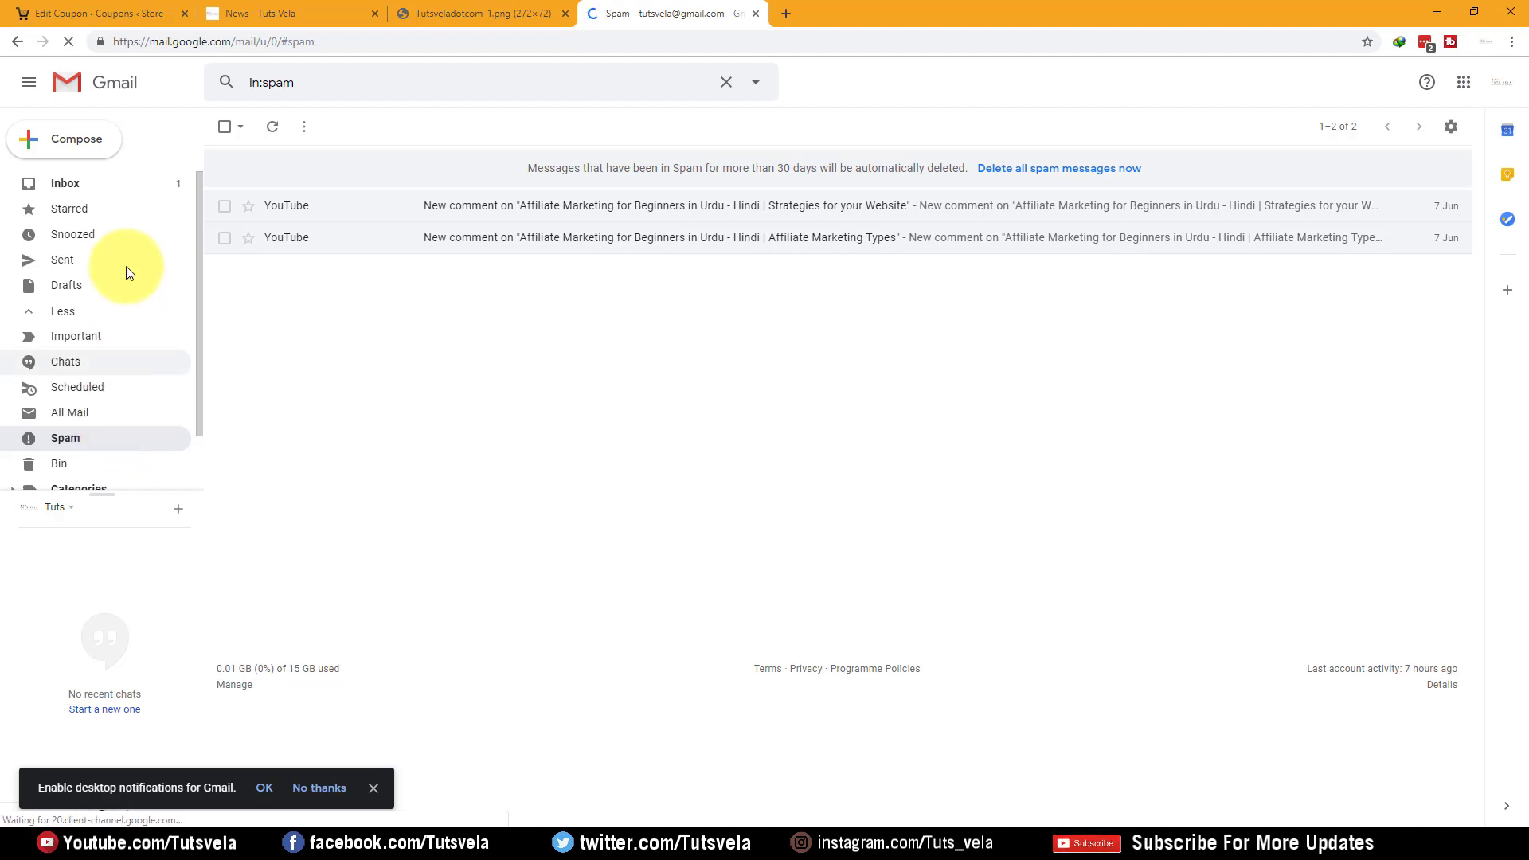
click(97, 184)
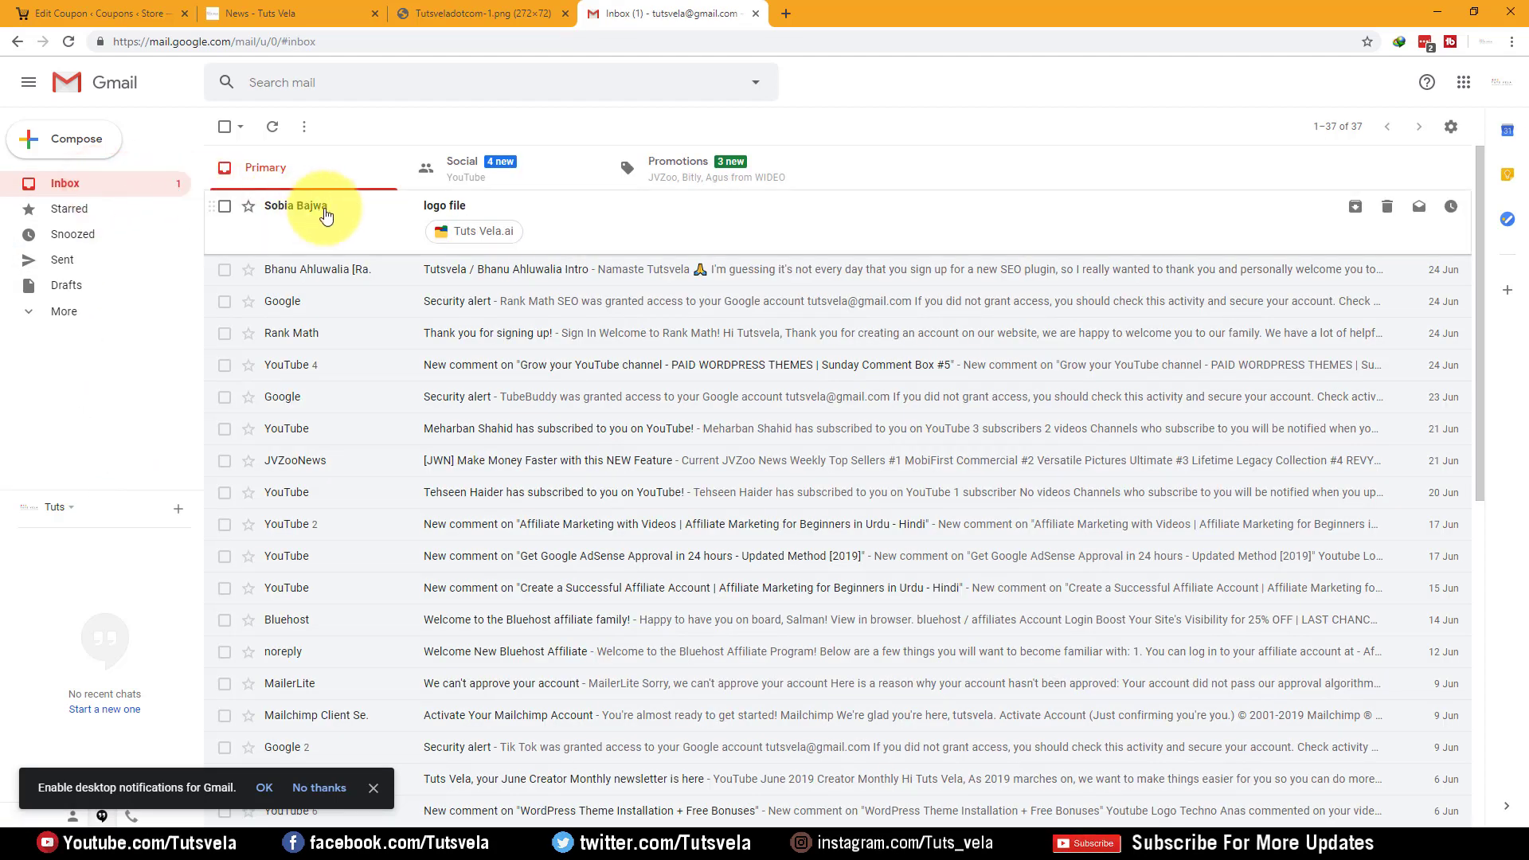
Mark all Primary, Promotions and Social conversations as read, then return to the FREE2BE coupon editor
click(303, 125)
click(320, 152)
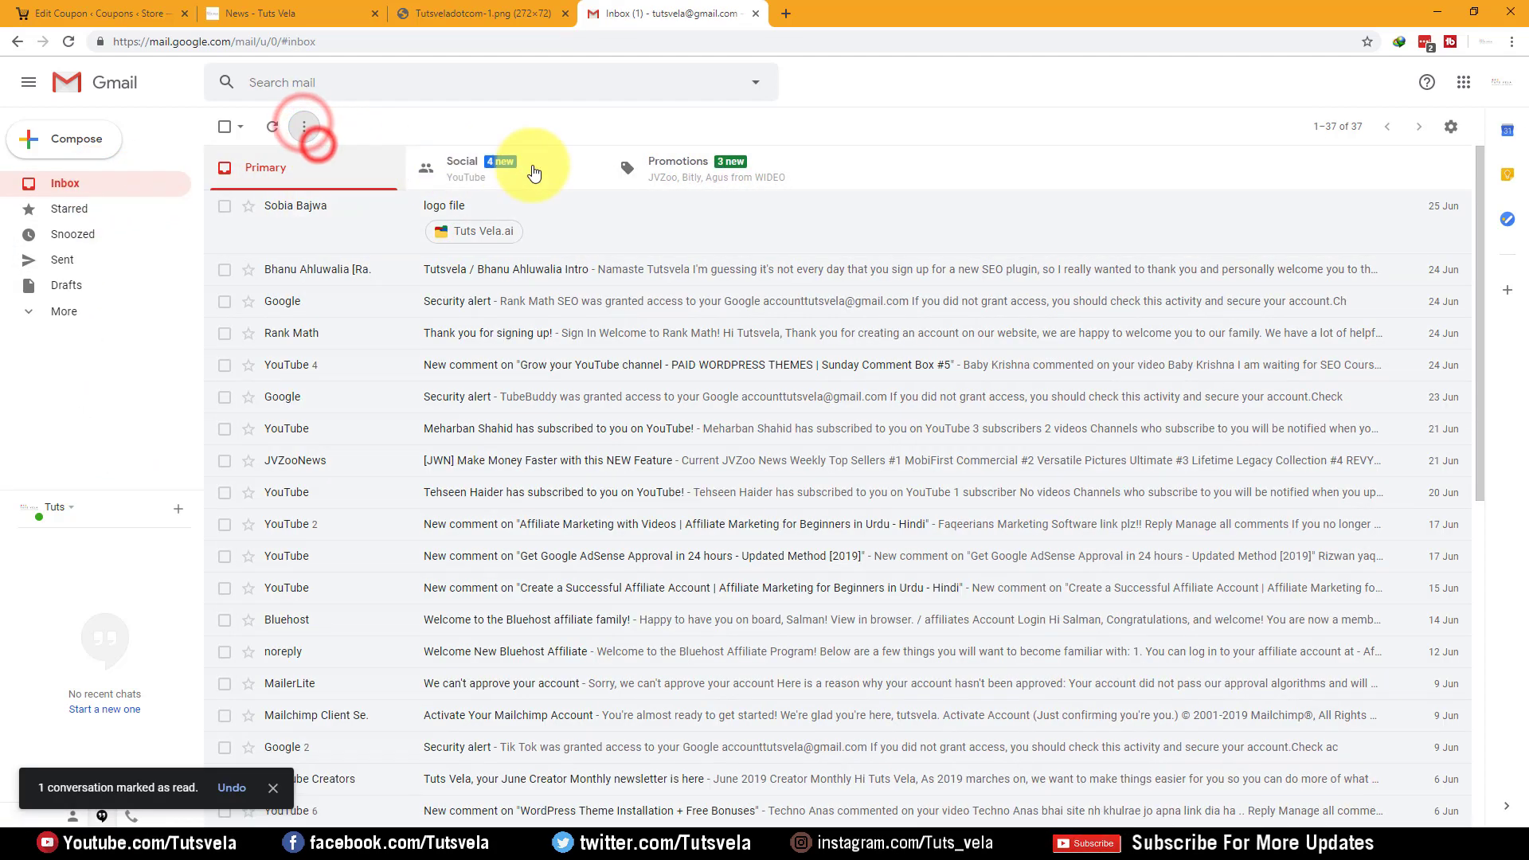
click(529, 165)
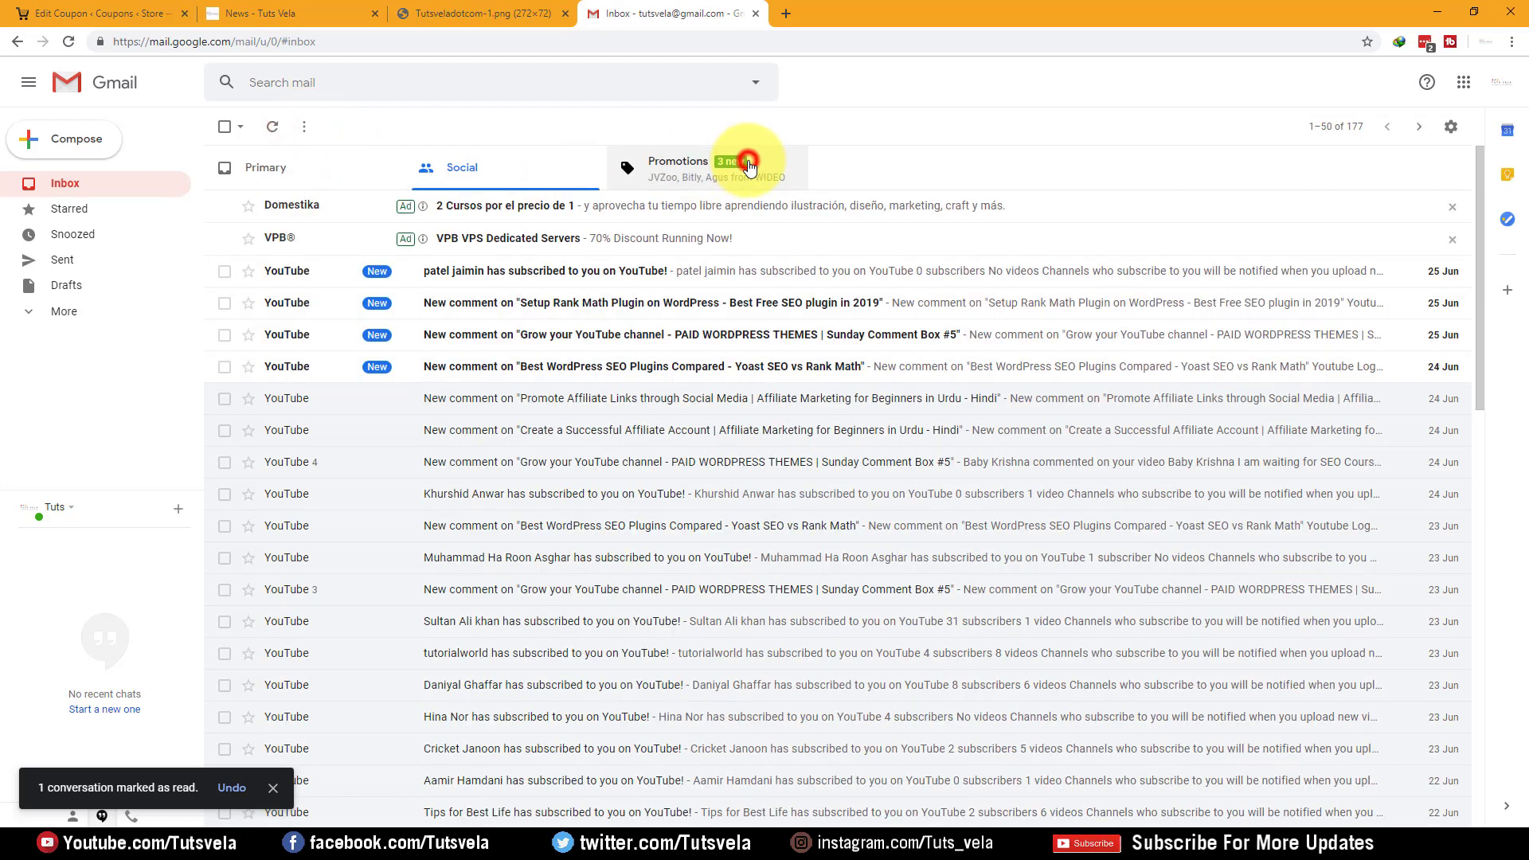
click(749, 165)
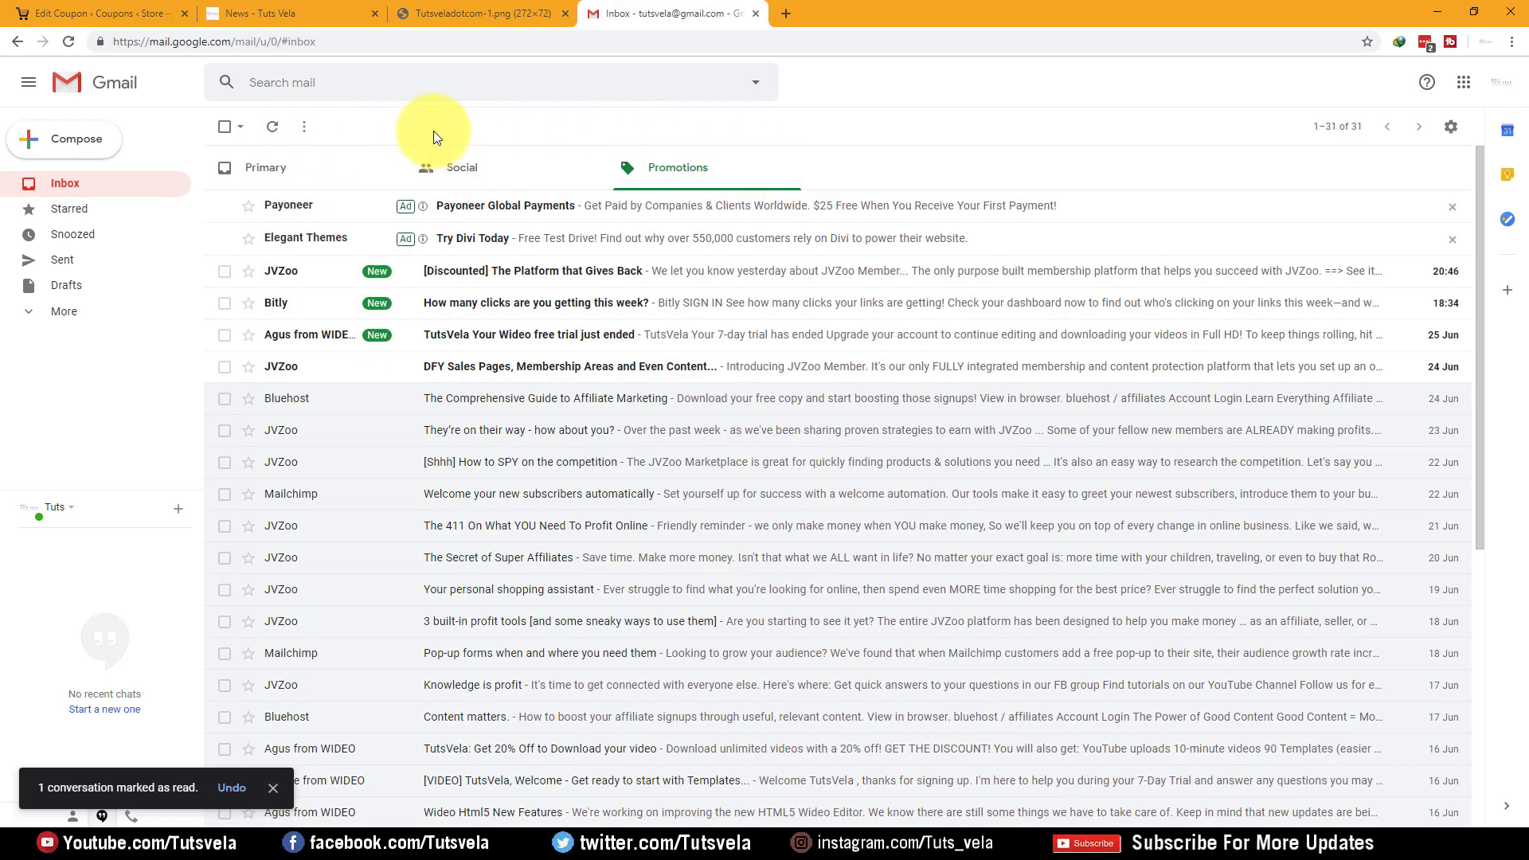
click(304, 126)
click(320, 137)
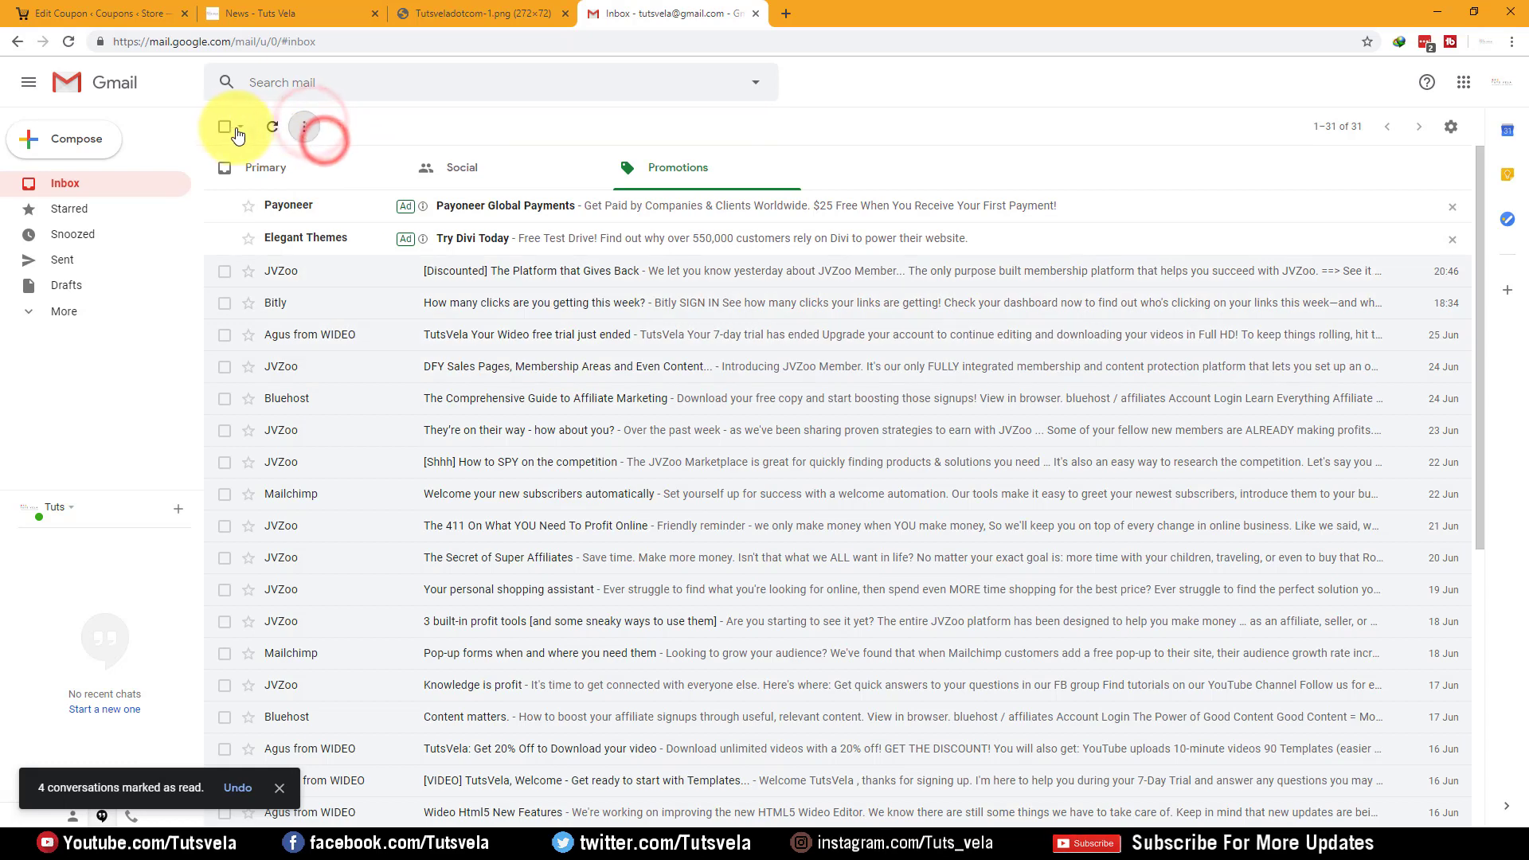
click(436, 166)
click(304, 125)
click(319, 145)
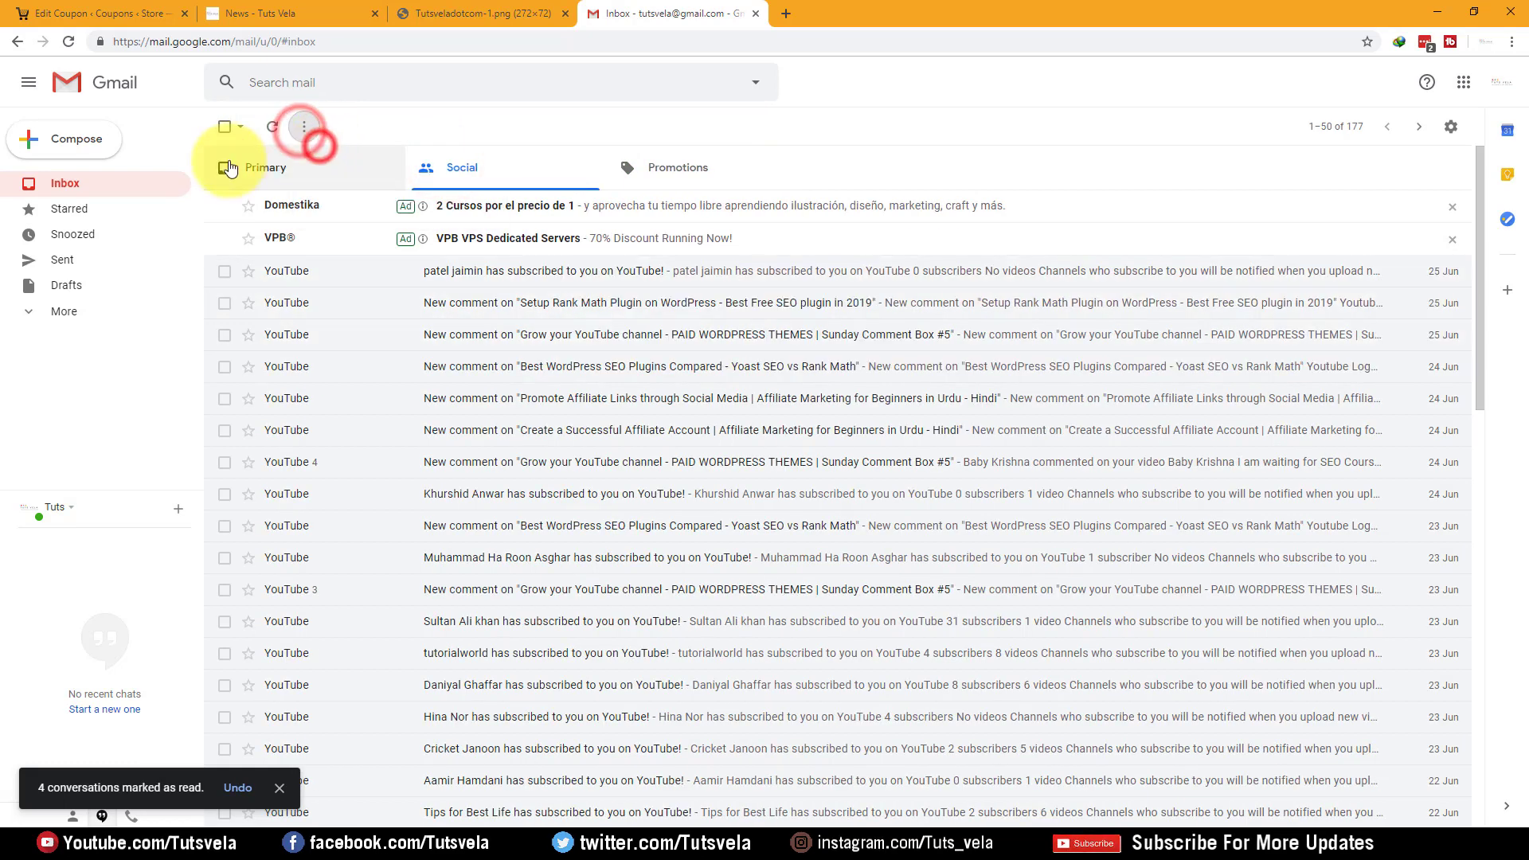
click(235, 168)
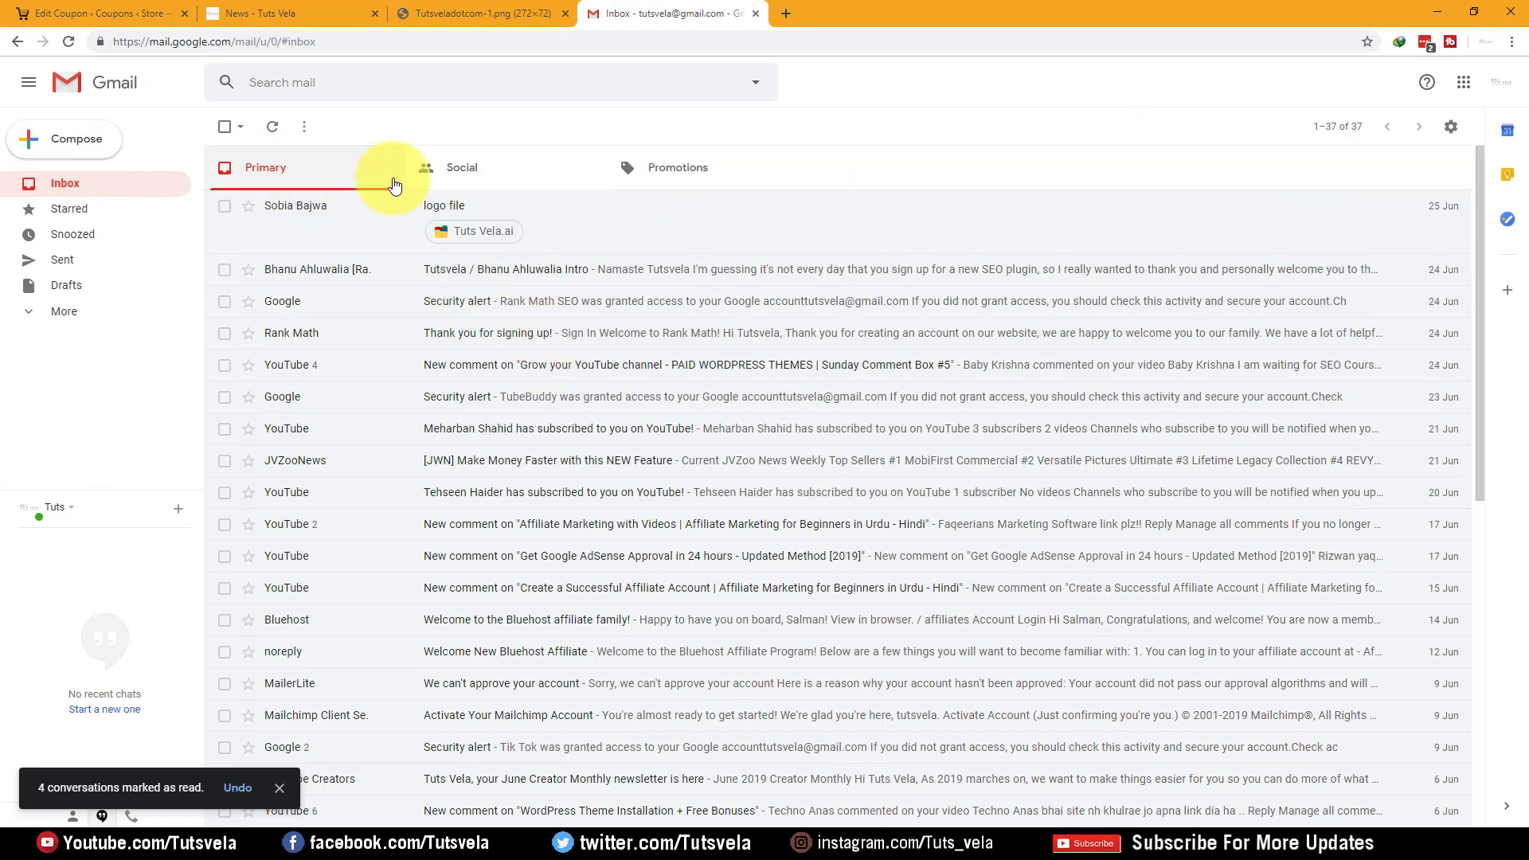
click(95, 13)
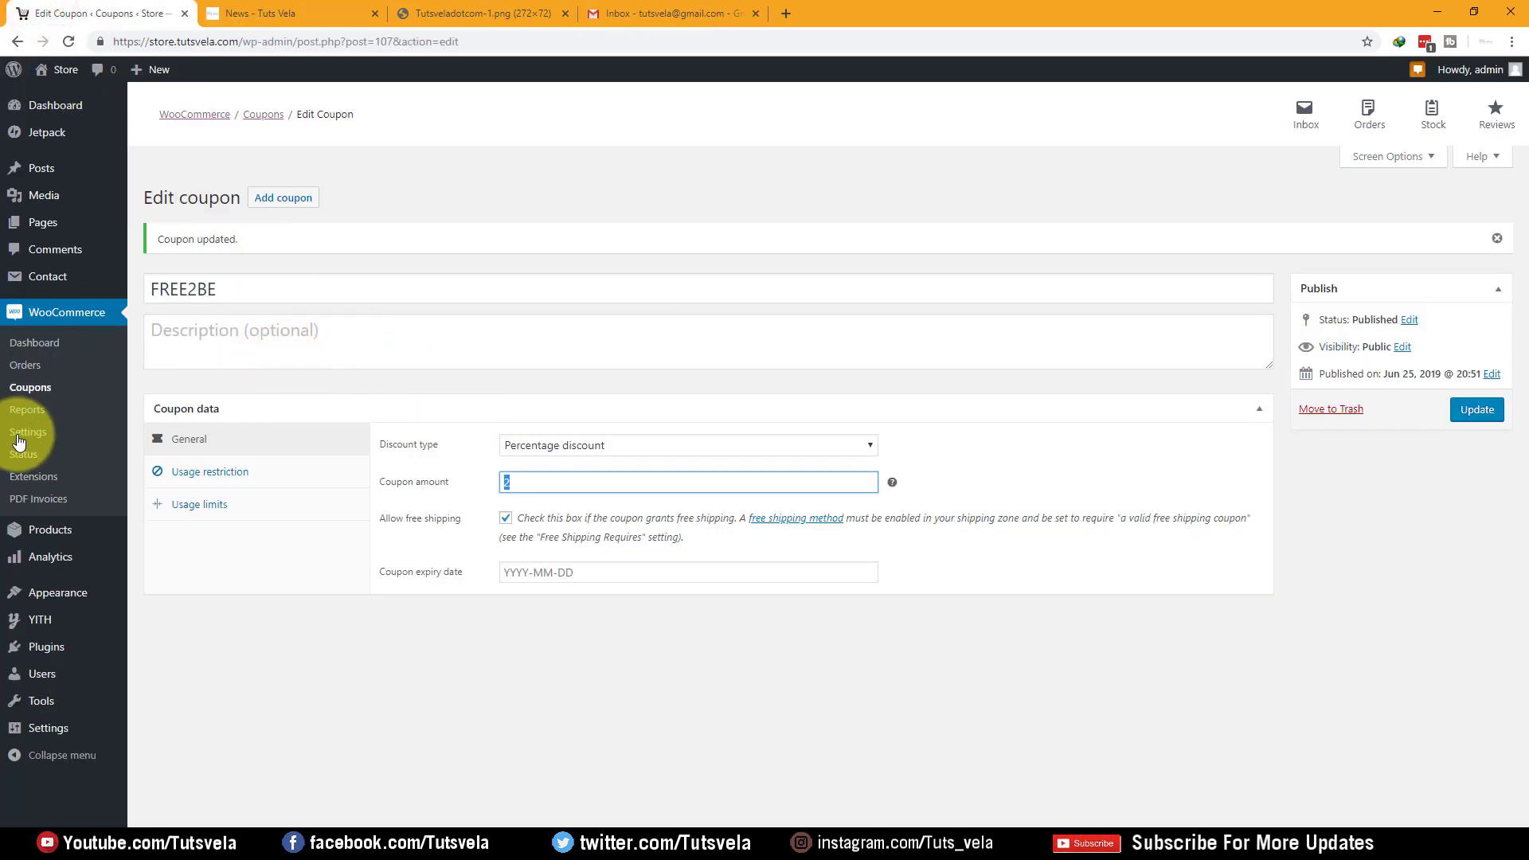
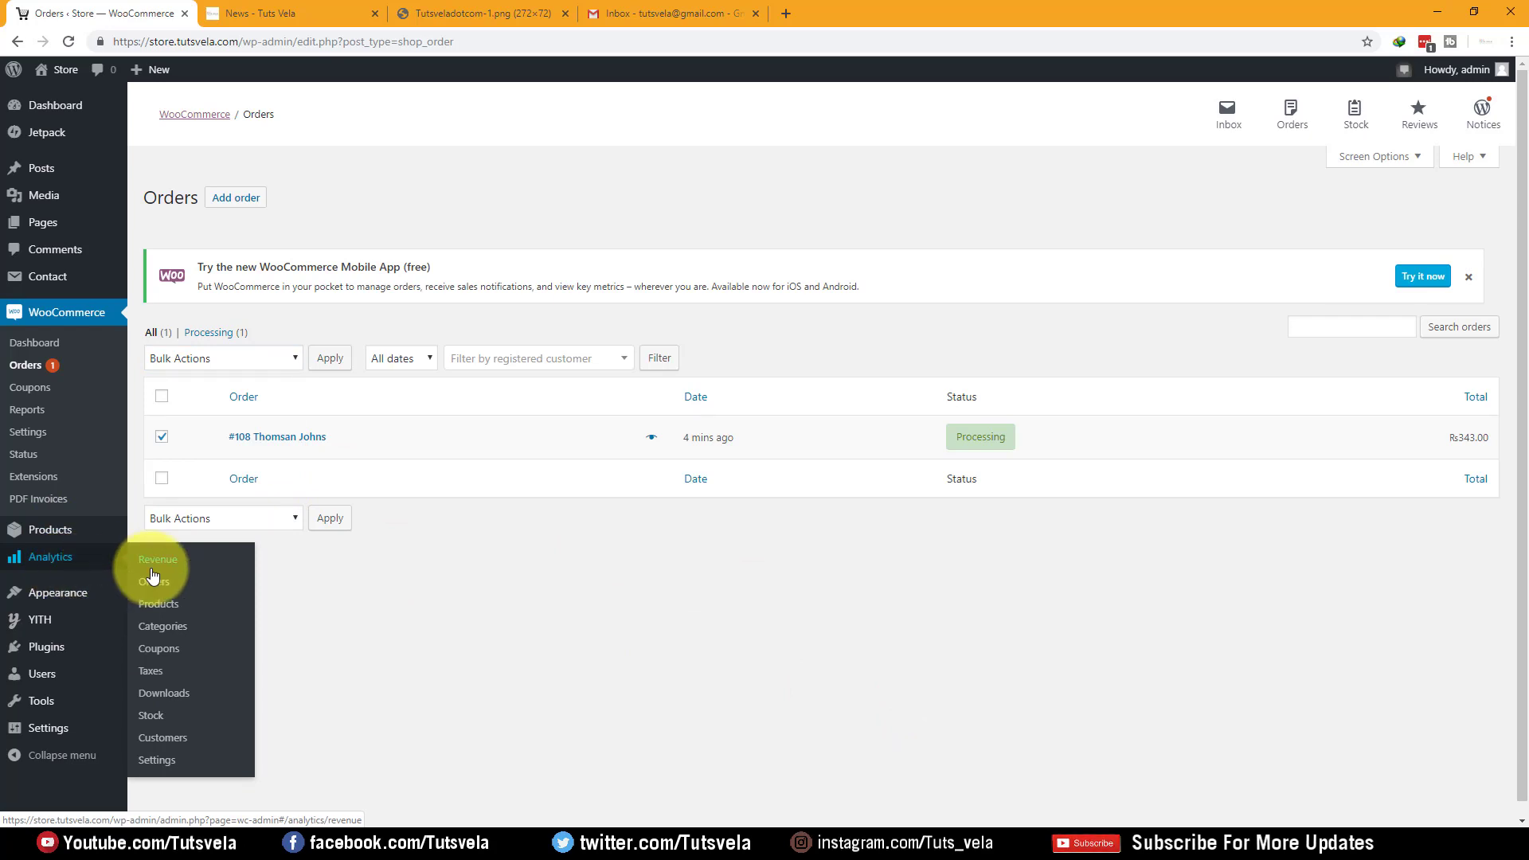
click(164, 559)
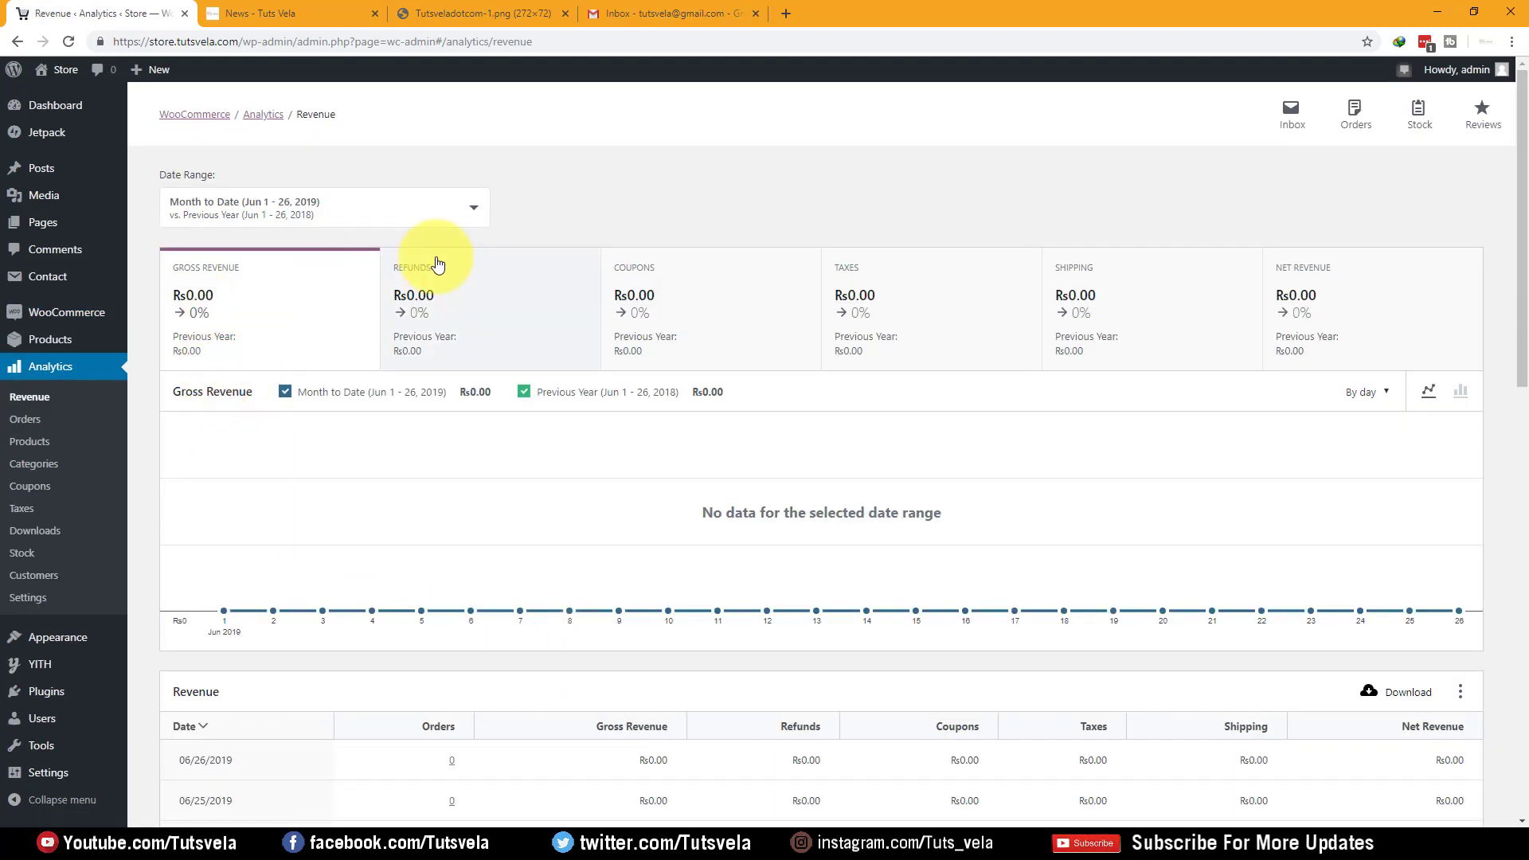
scroll(428, 271, down, 7)
scroll(302, 333, down, 7)
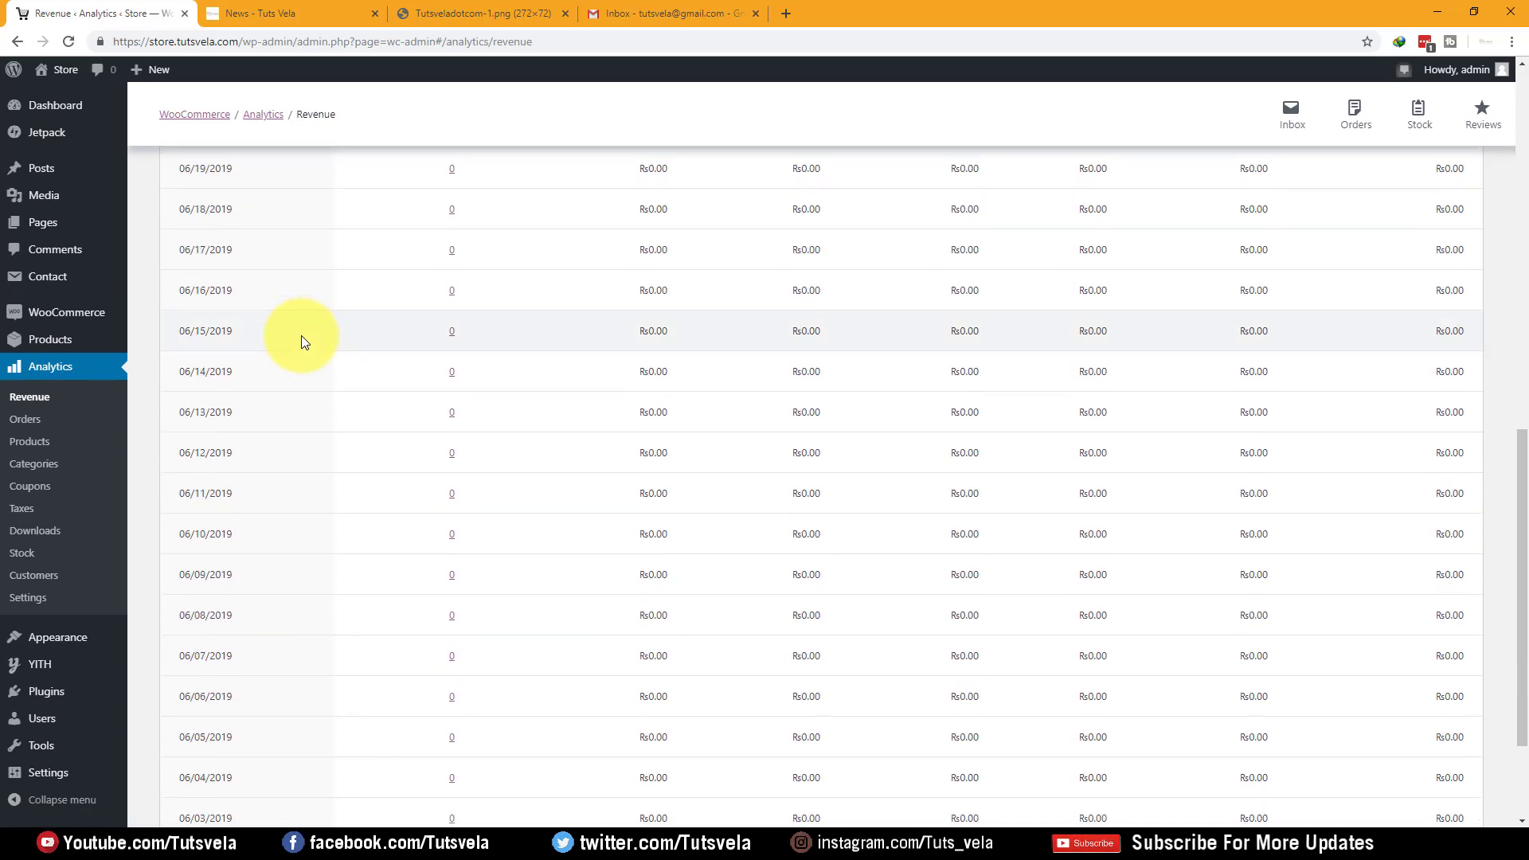
scroll(301, 336, up, 11)
scroll(301, 336, up, 3)
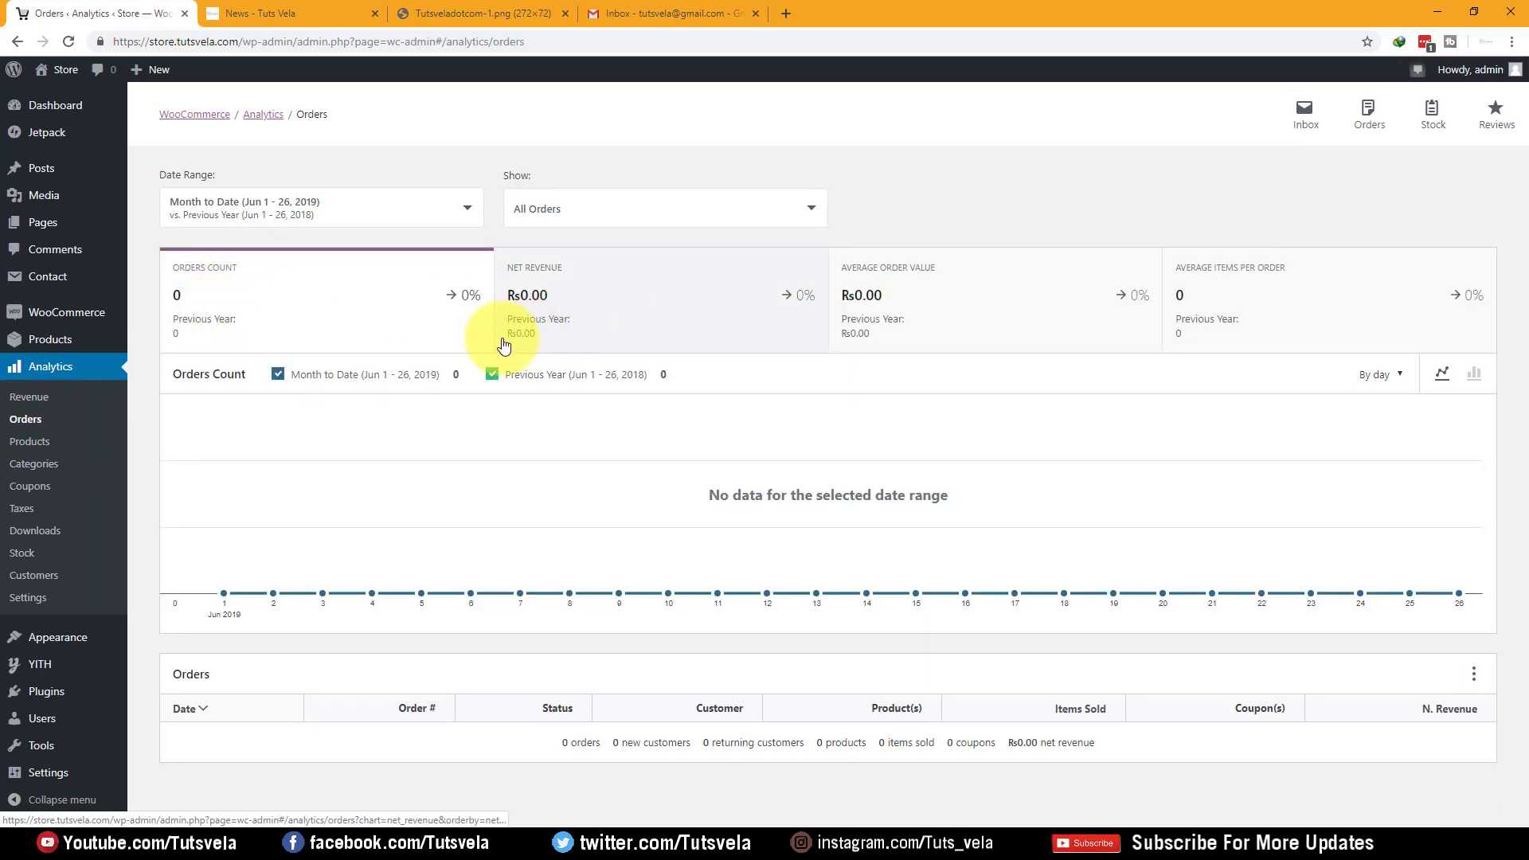
click(40, 440)
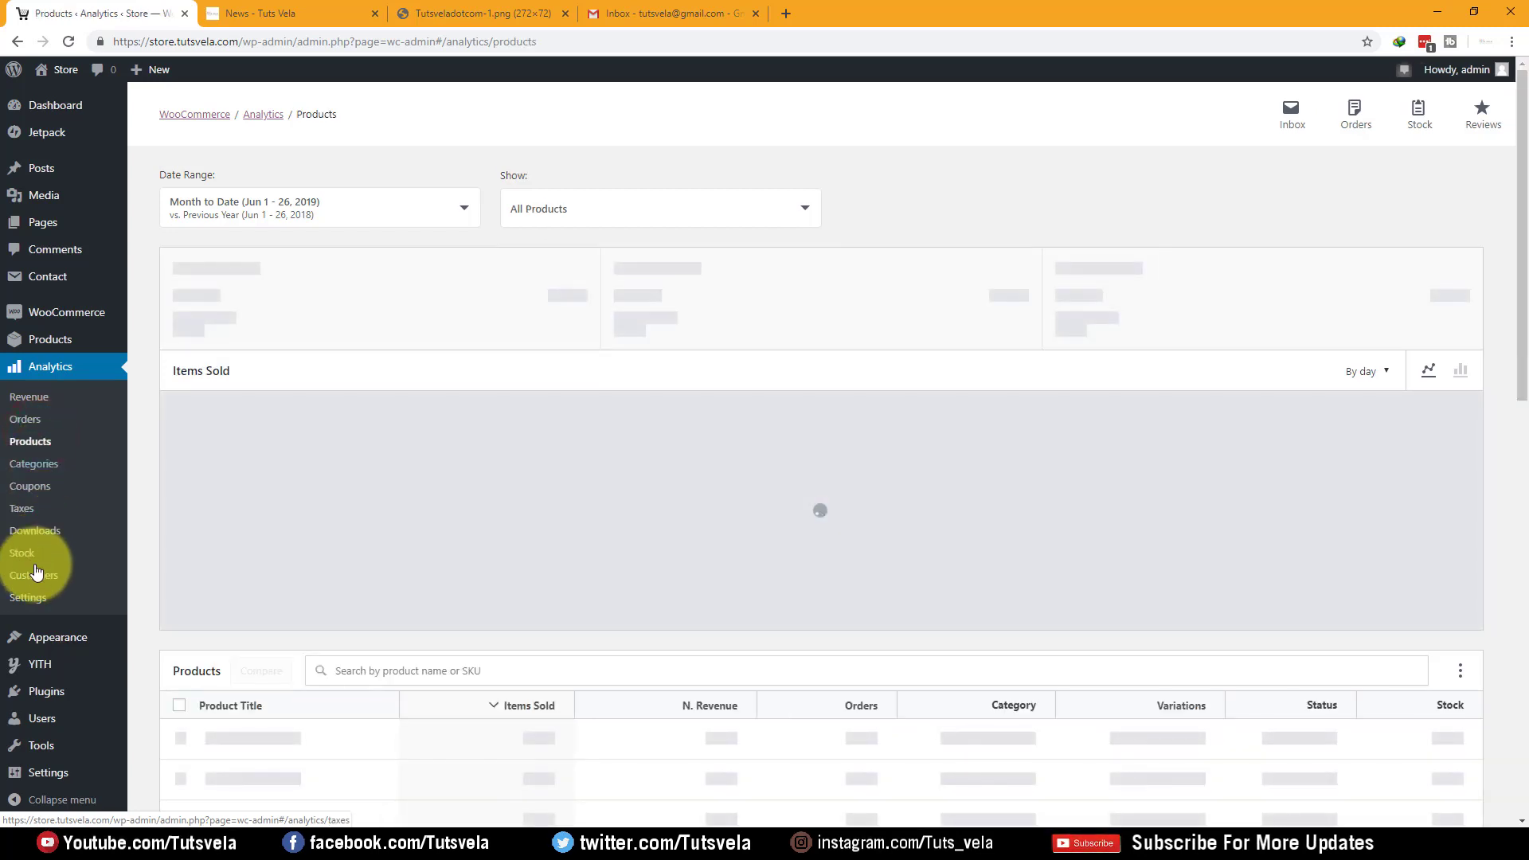
click(36, 575)
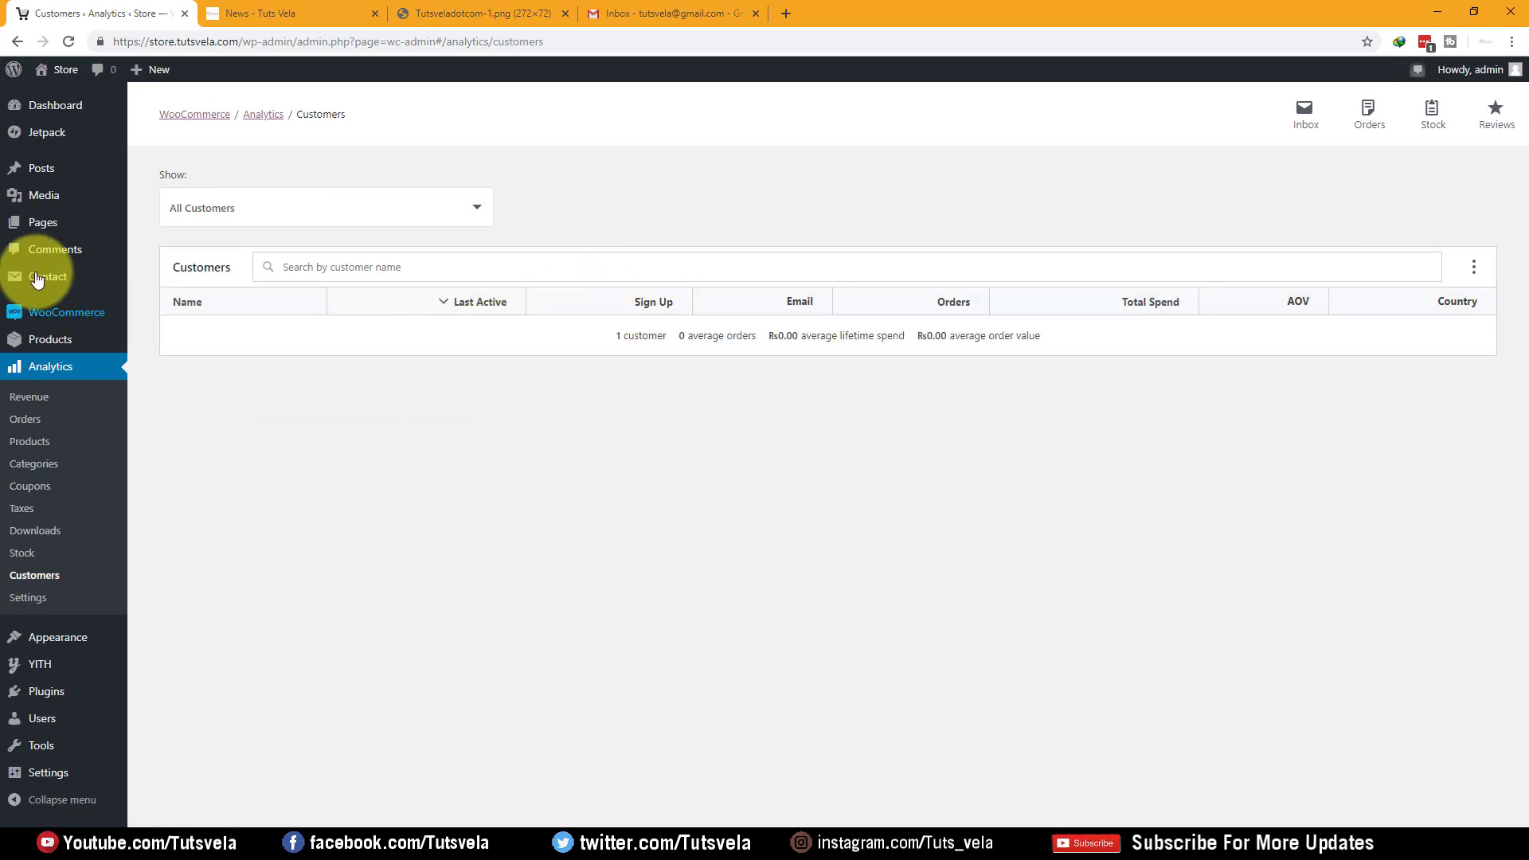
mouse_move(36, 311)
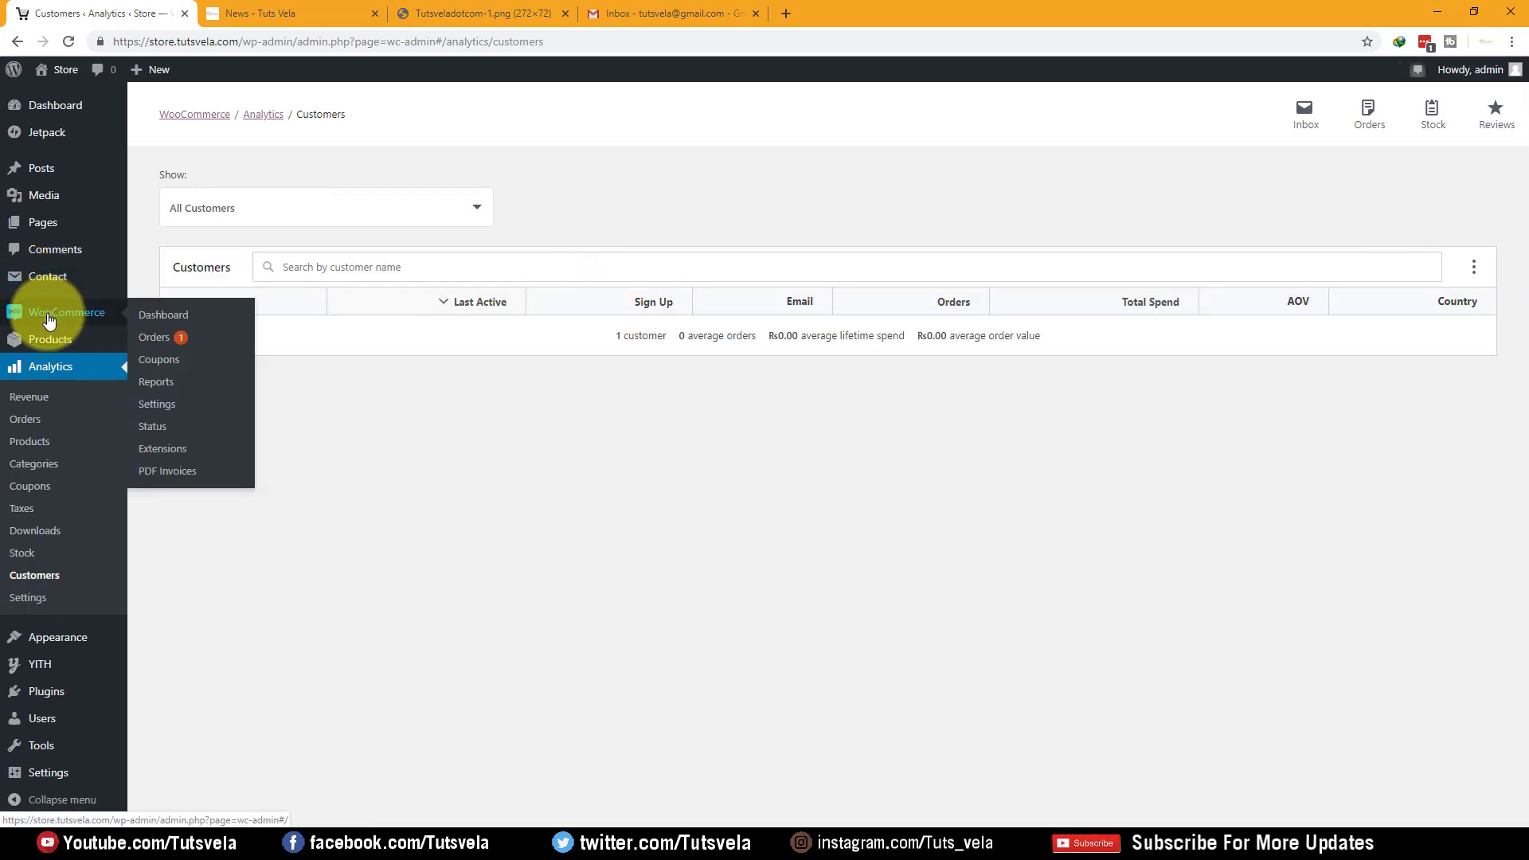
click(185, 344)
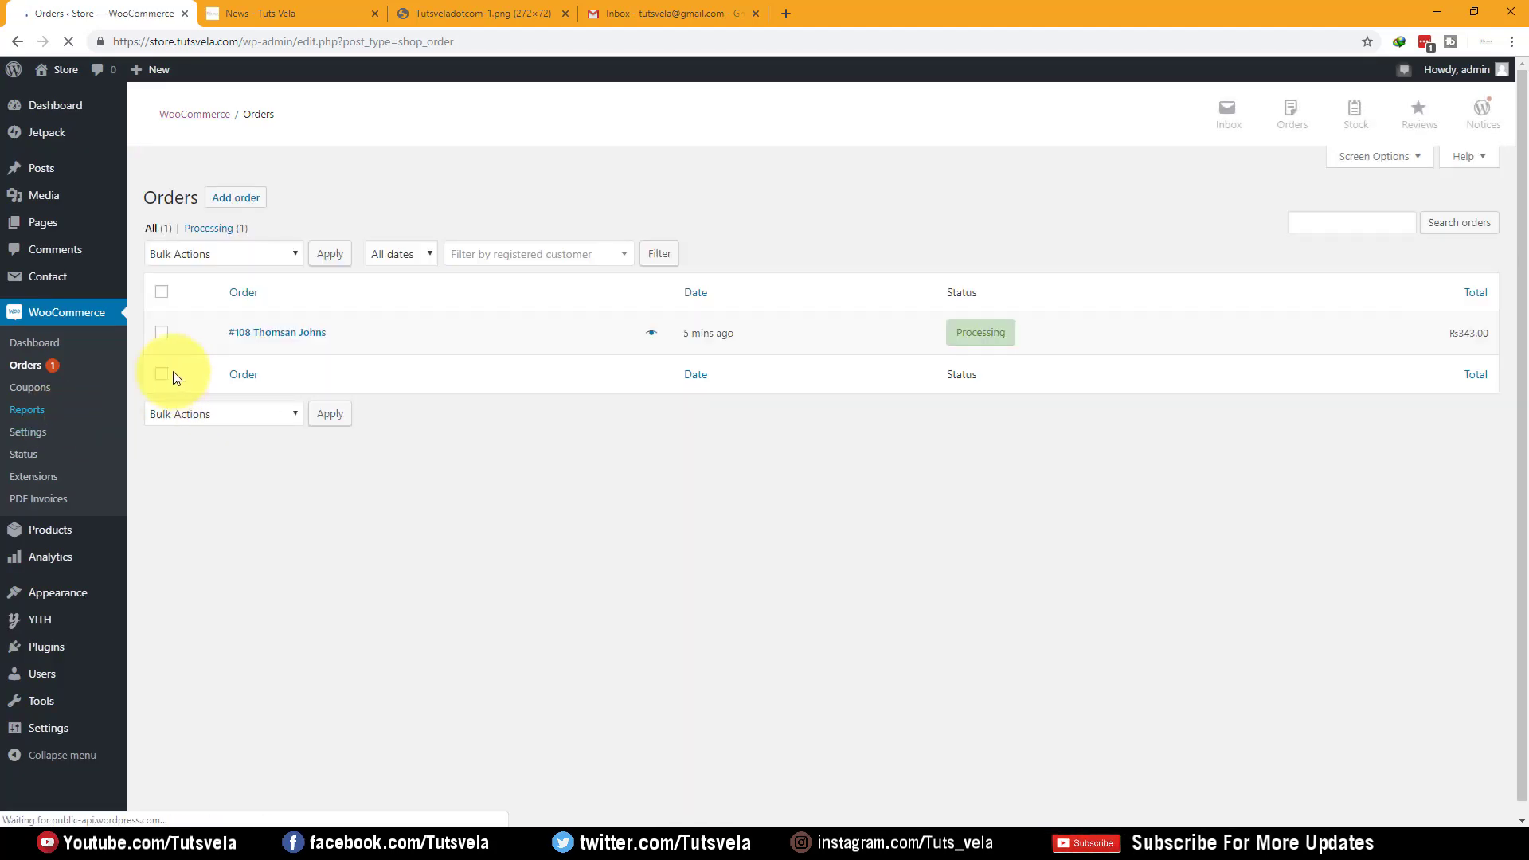
Change the store's only order to Completed using the Bulk Actions status option
click(213, 256)
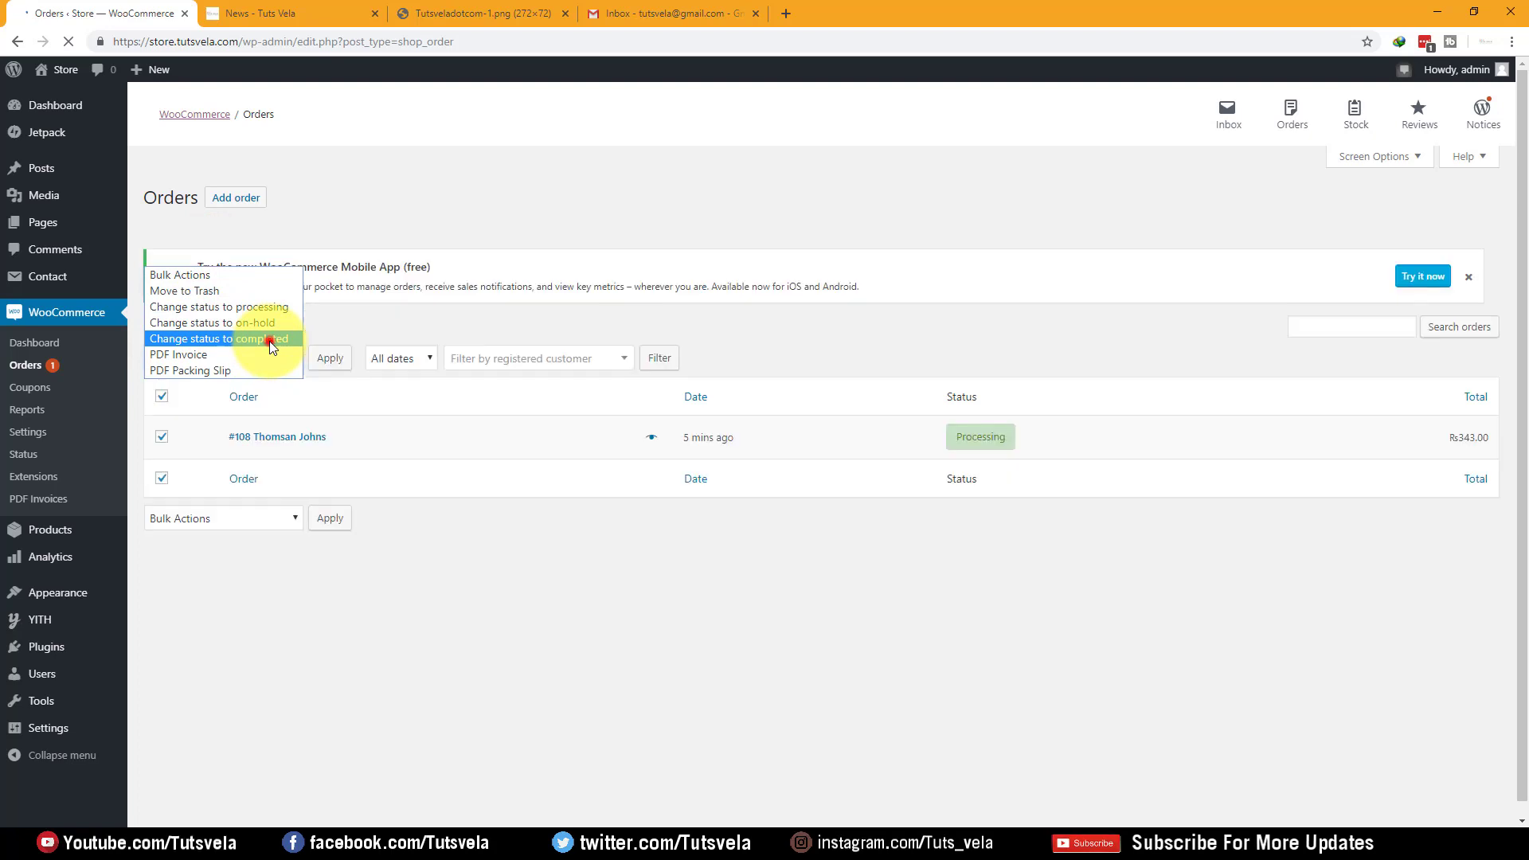
click(269, 339)
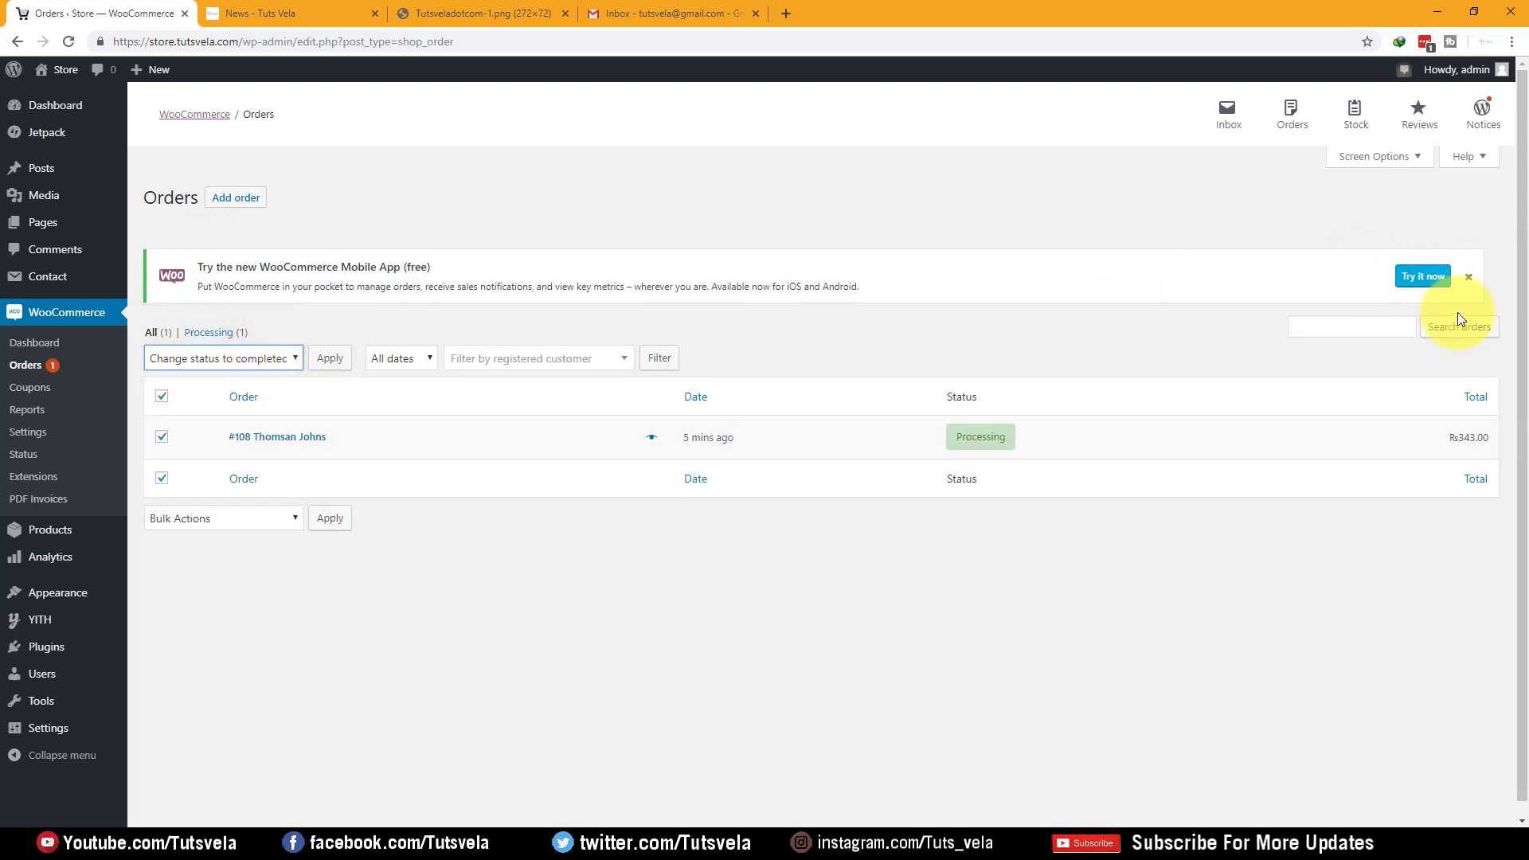
click(319, 356)
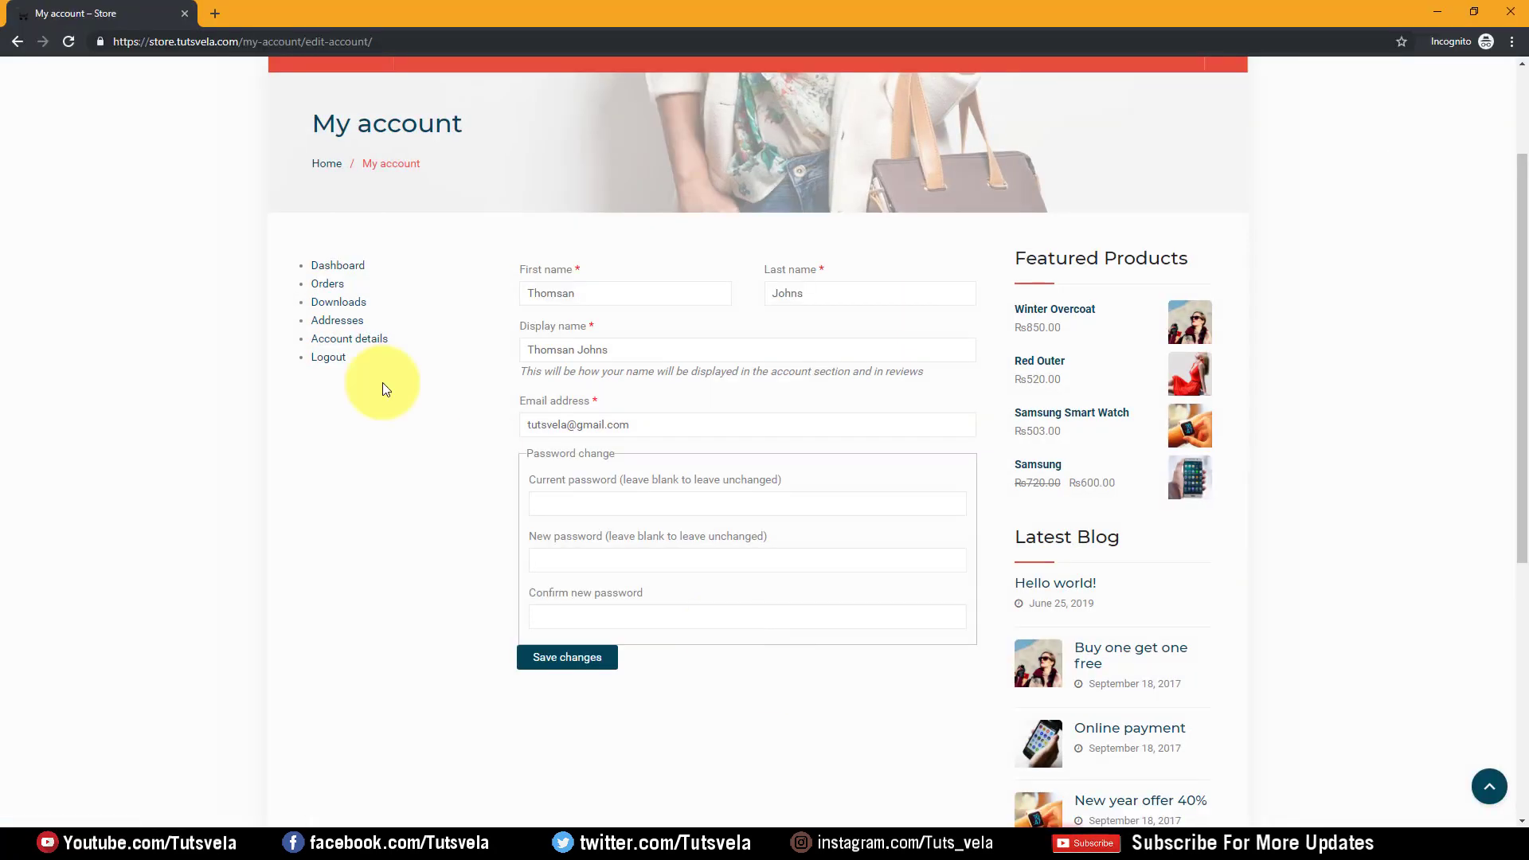
As the customer, view order #108's details showing June 25, 2019 and Completed, then return to admin
click(326, 269)
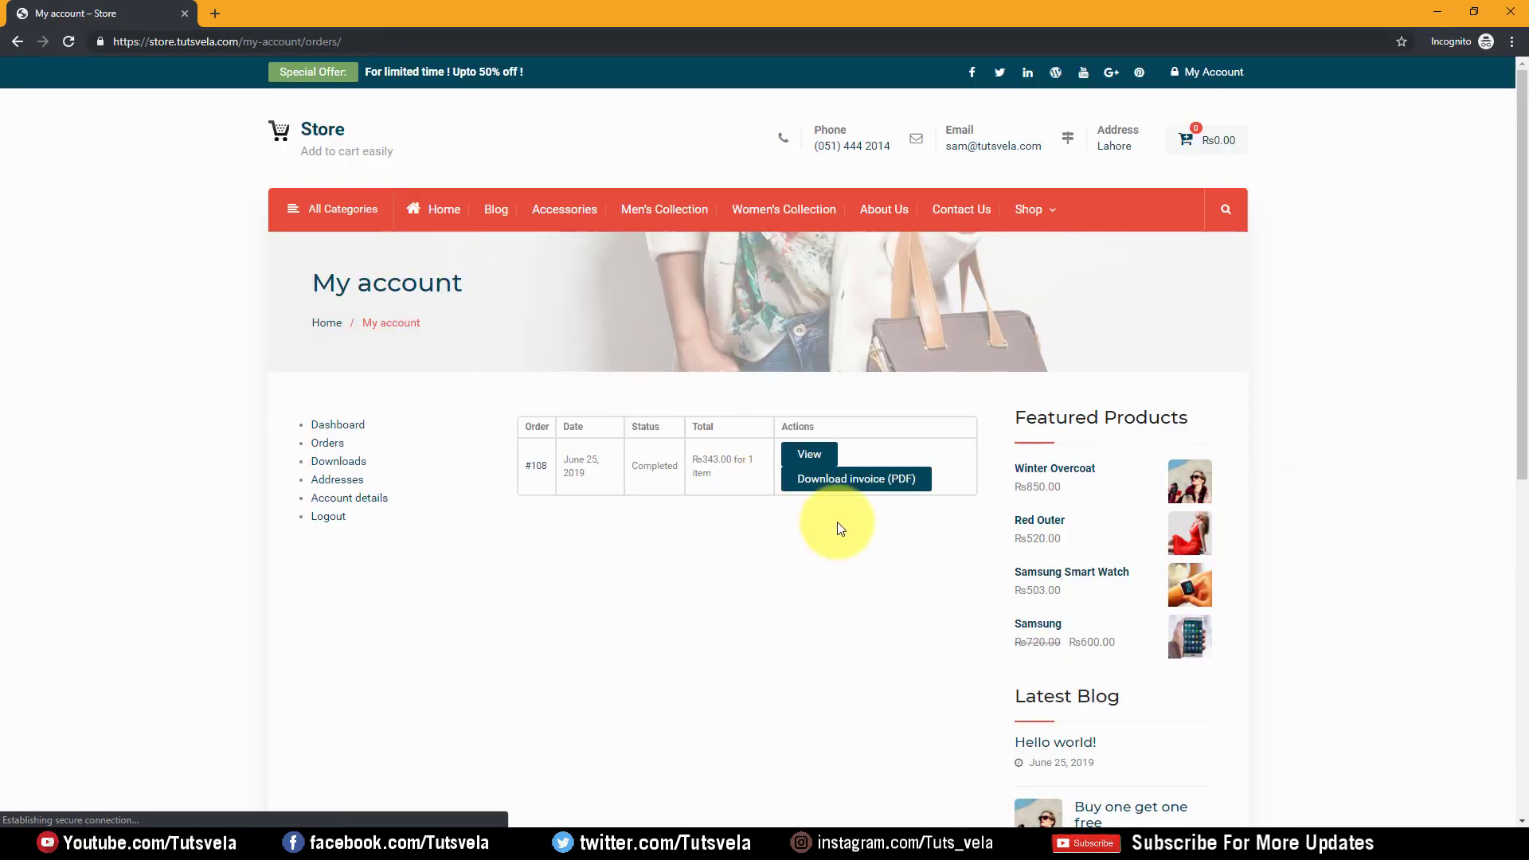
click(822, 459)
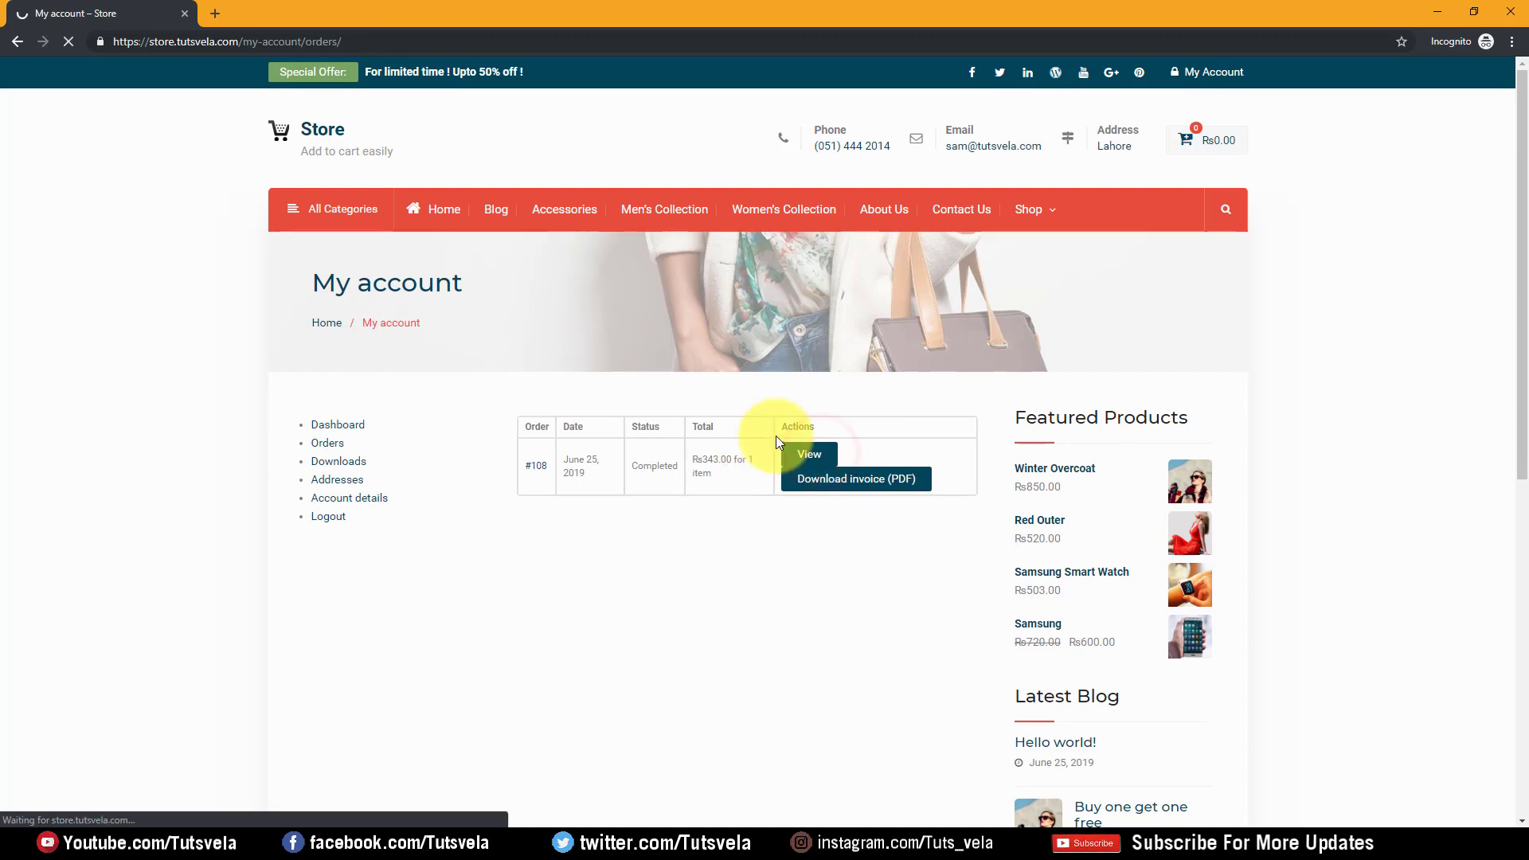
scroll(547, 385, down, 3)
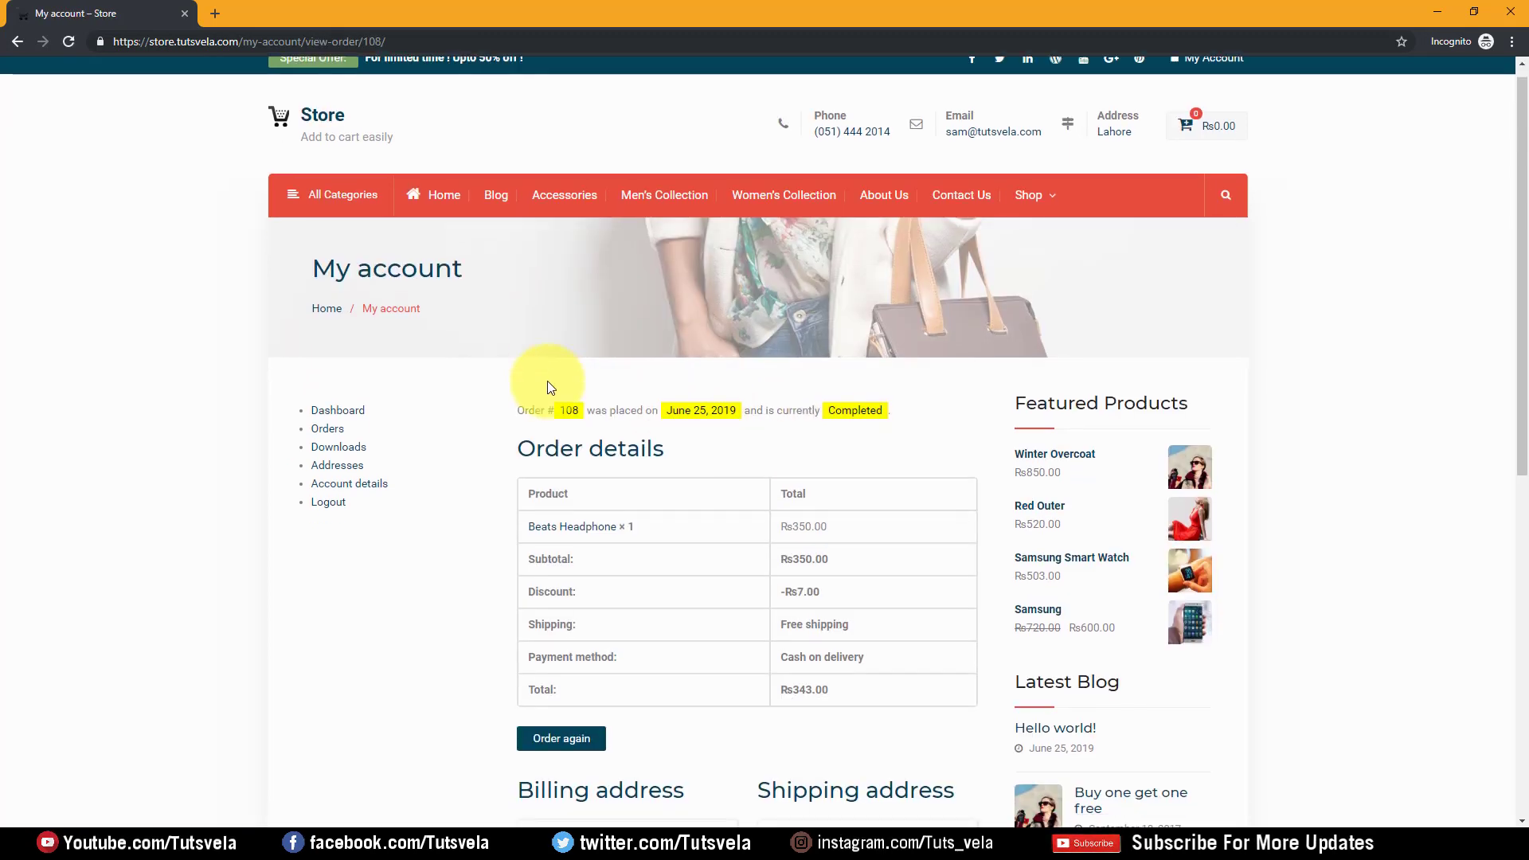
drag(596, 189, 852, 185)
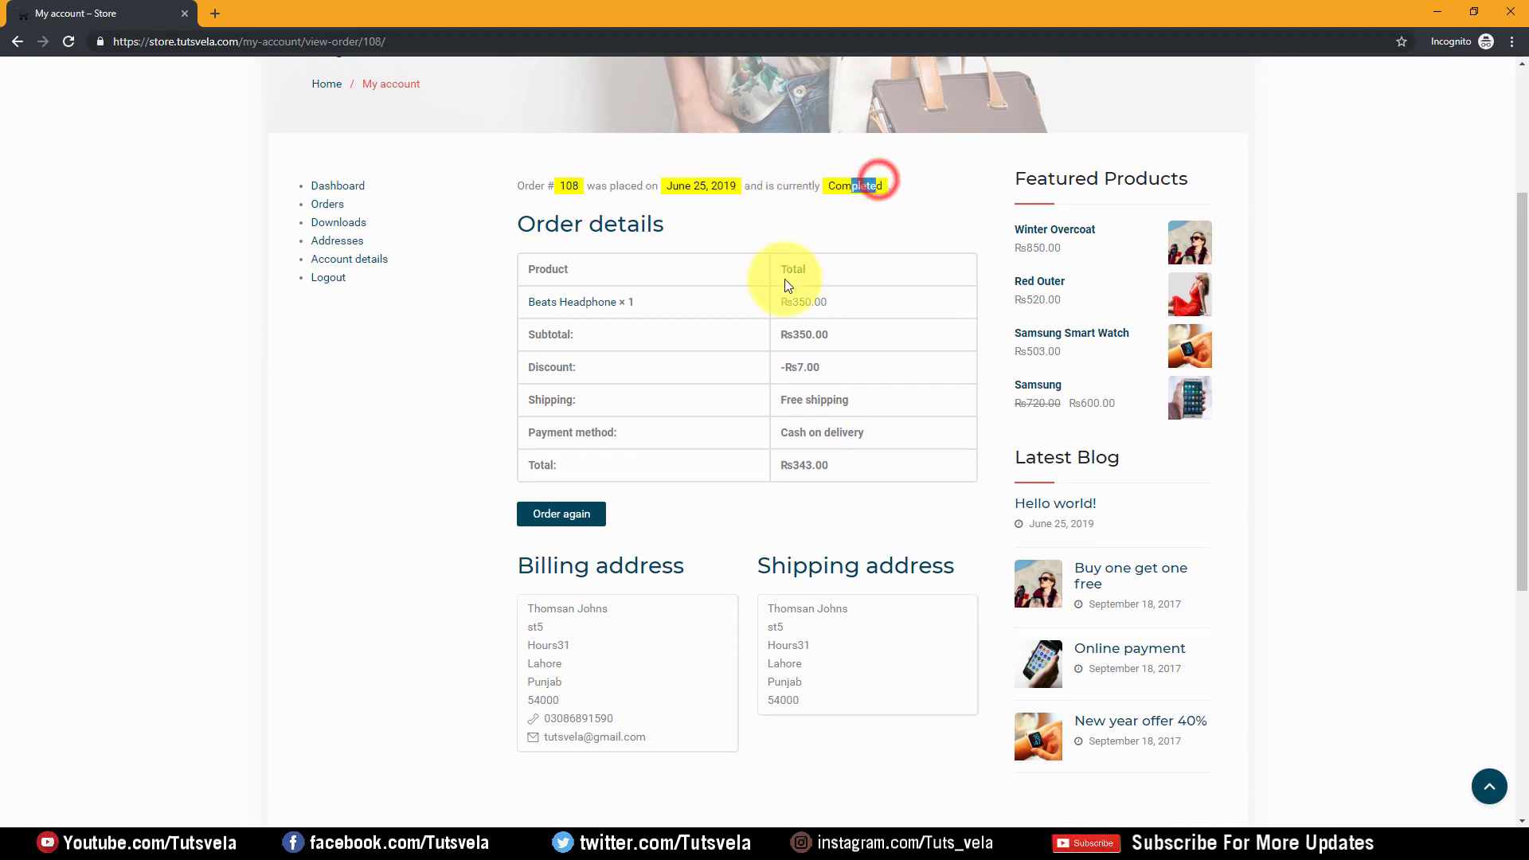
click(786, 285)
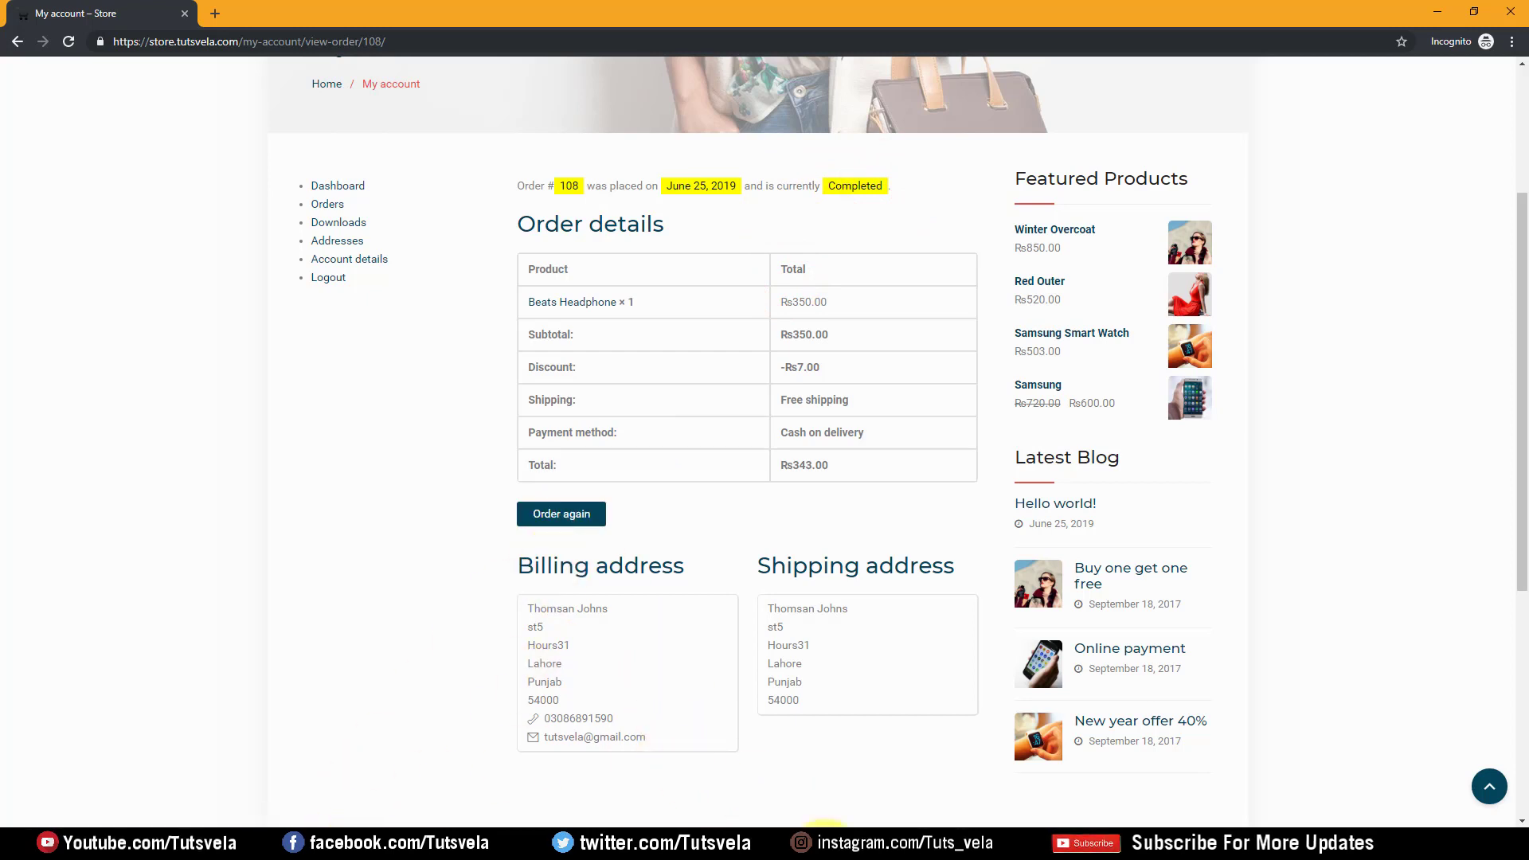
click(947, 847)
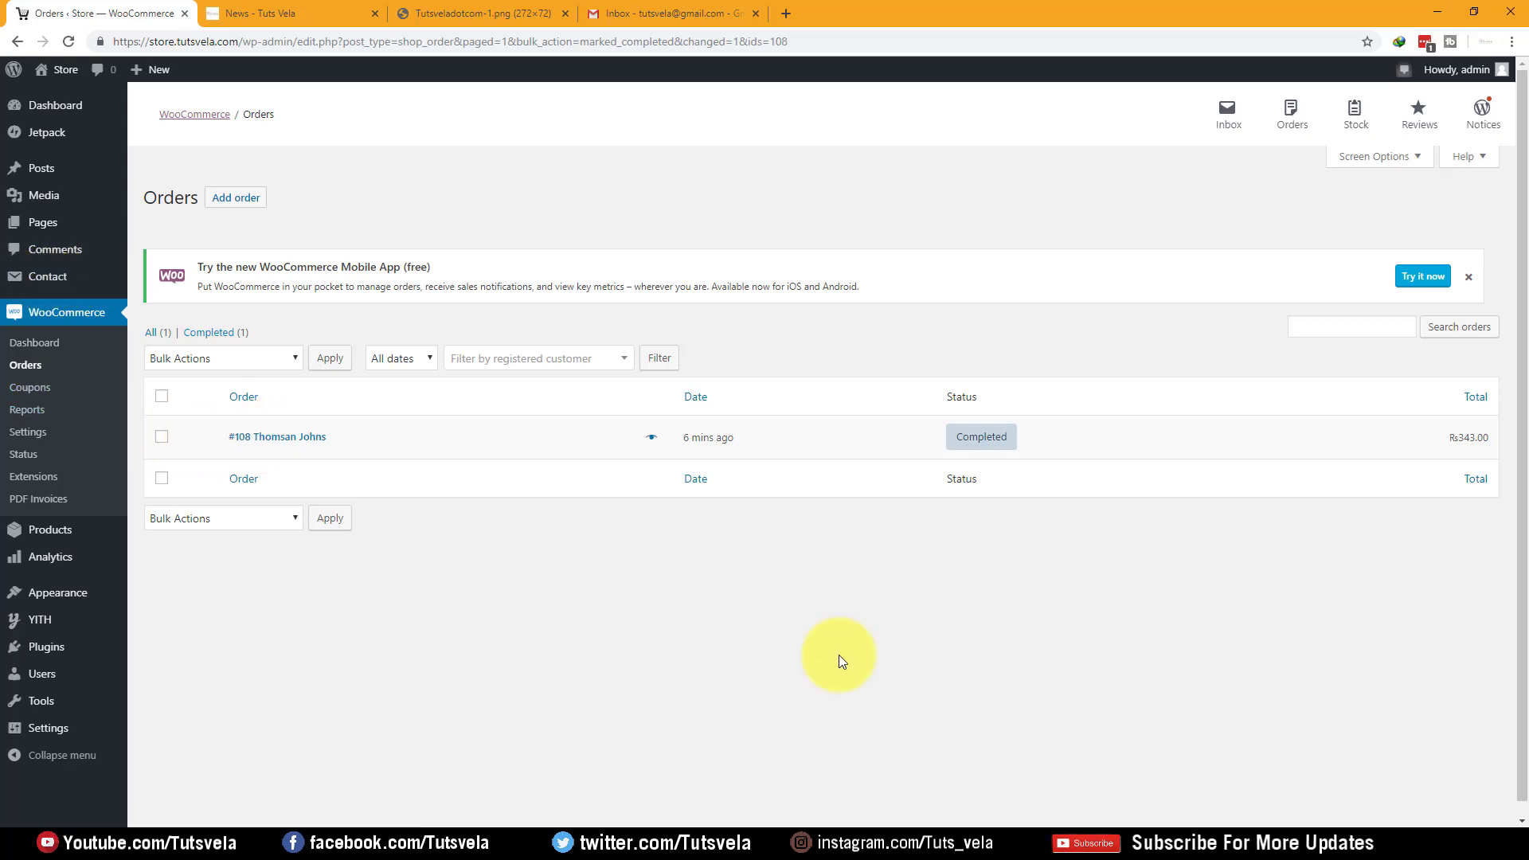
Refresh the Gmail inbox to check for new mail, then go back to the store admin
click(681, 10)
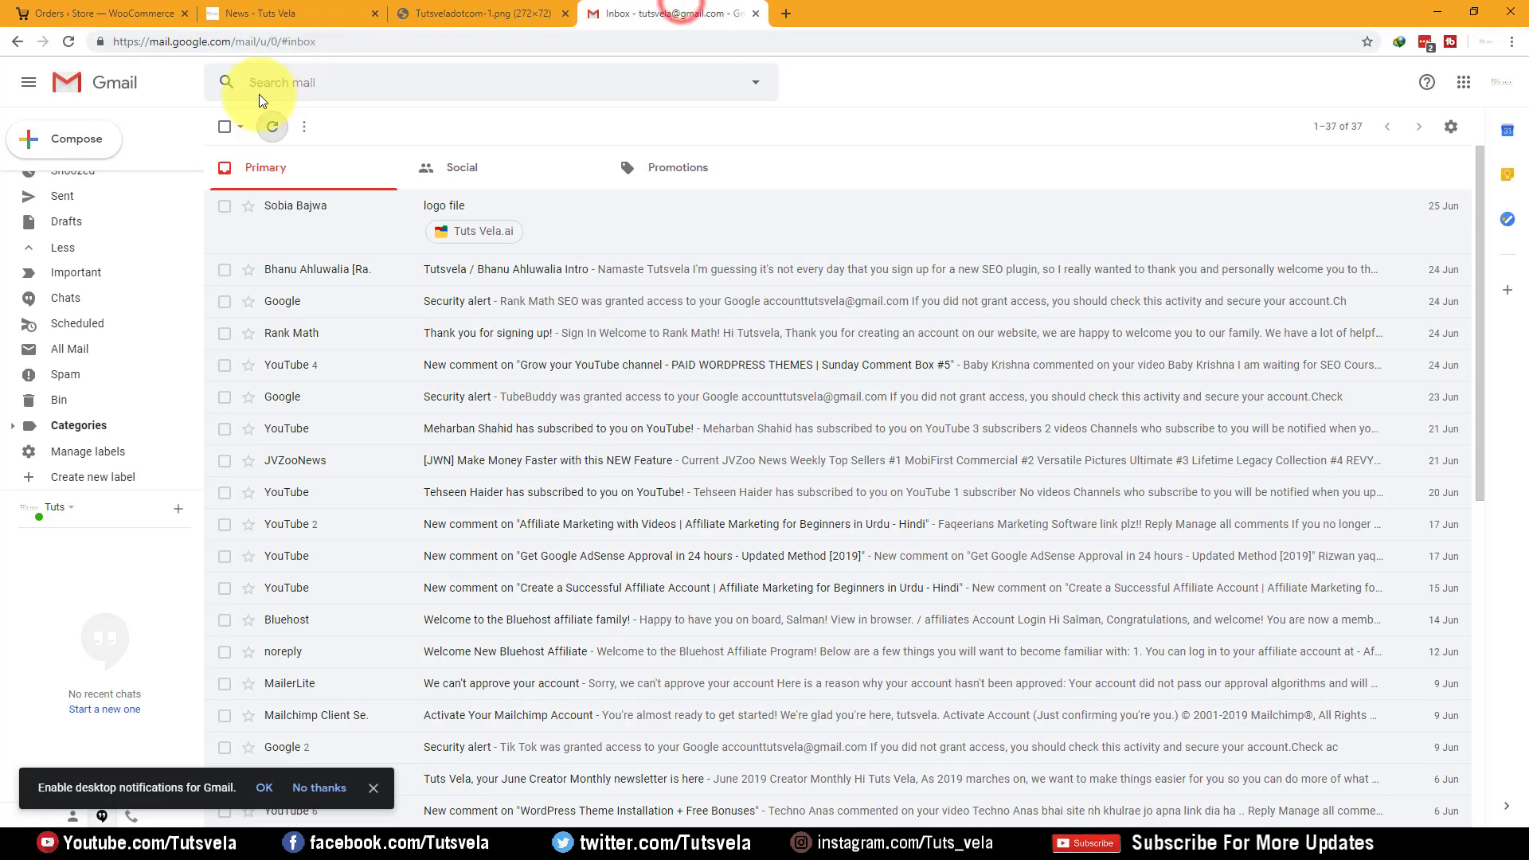
click(271, 129)
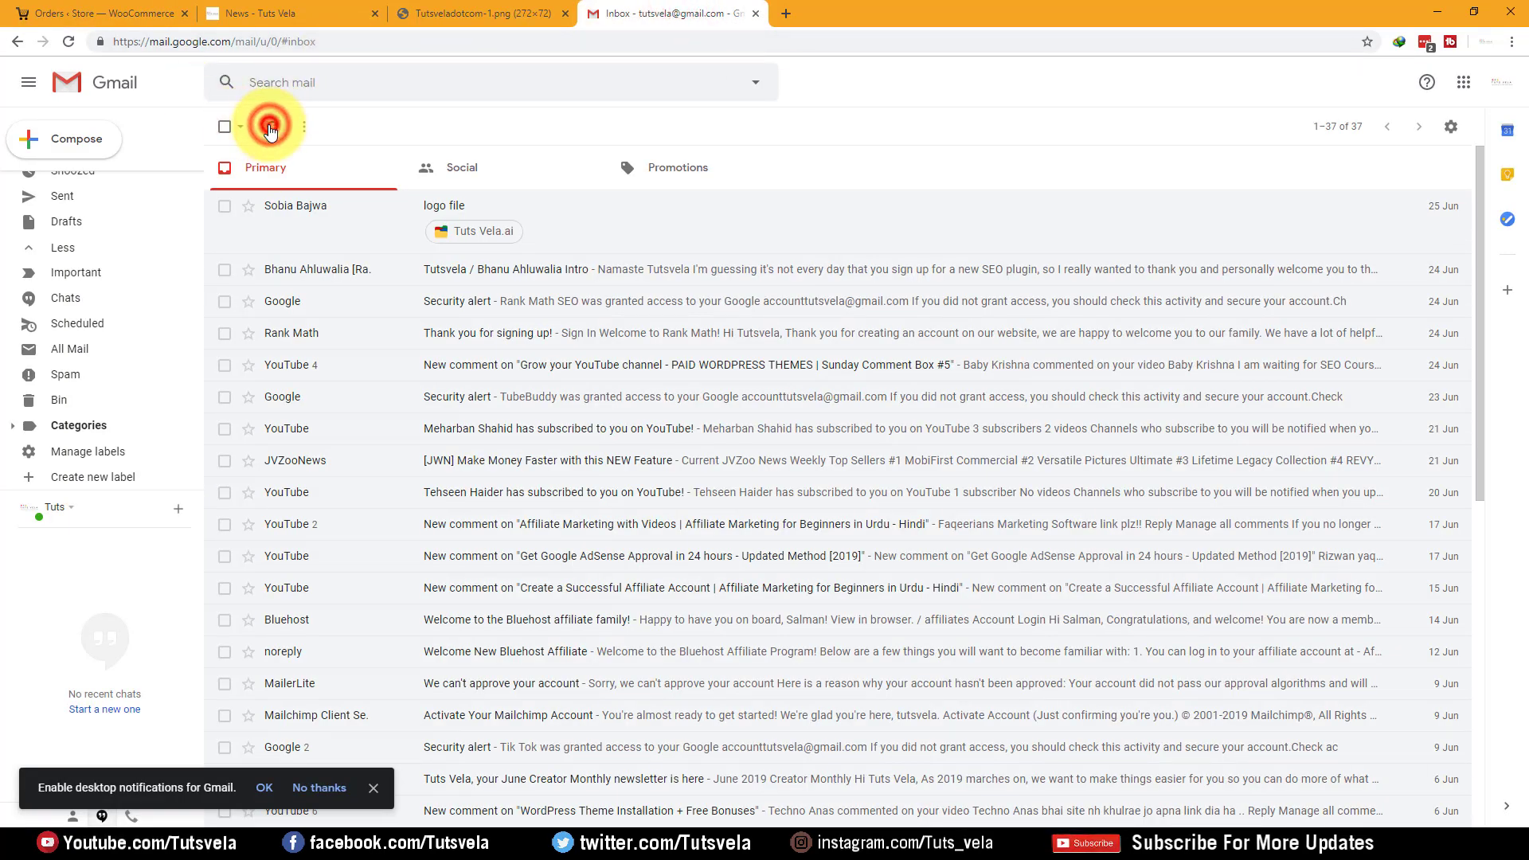
click(99, 11)
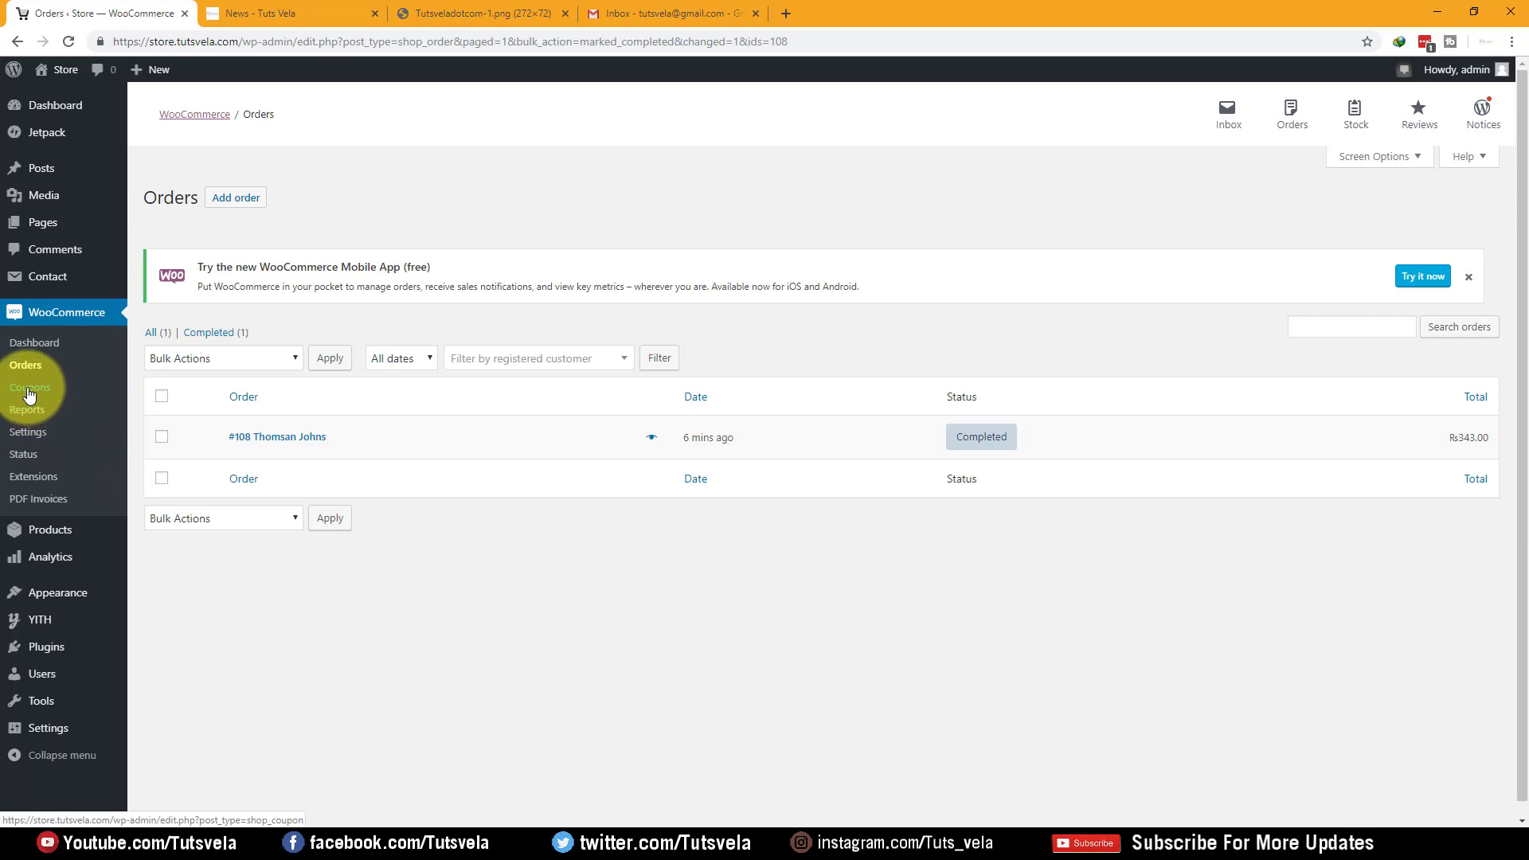
Review the WooCommerce sales report (Rs343.00 gross, 1 order in 7 days), then open System status
click(18, 414)
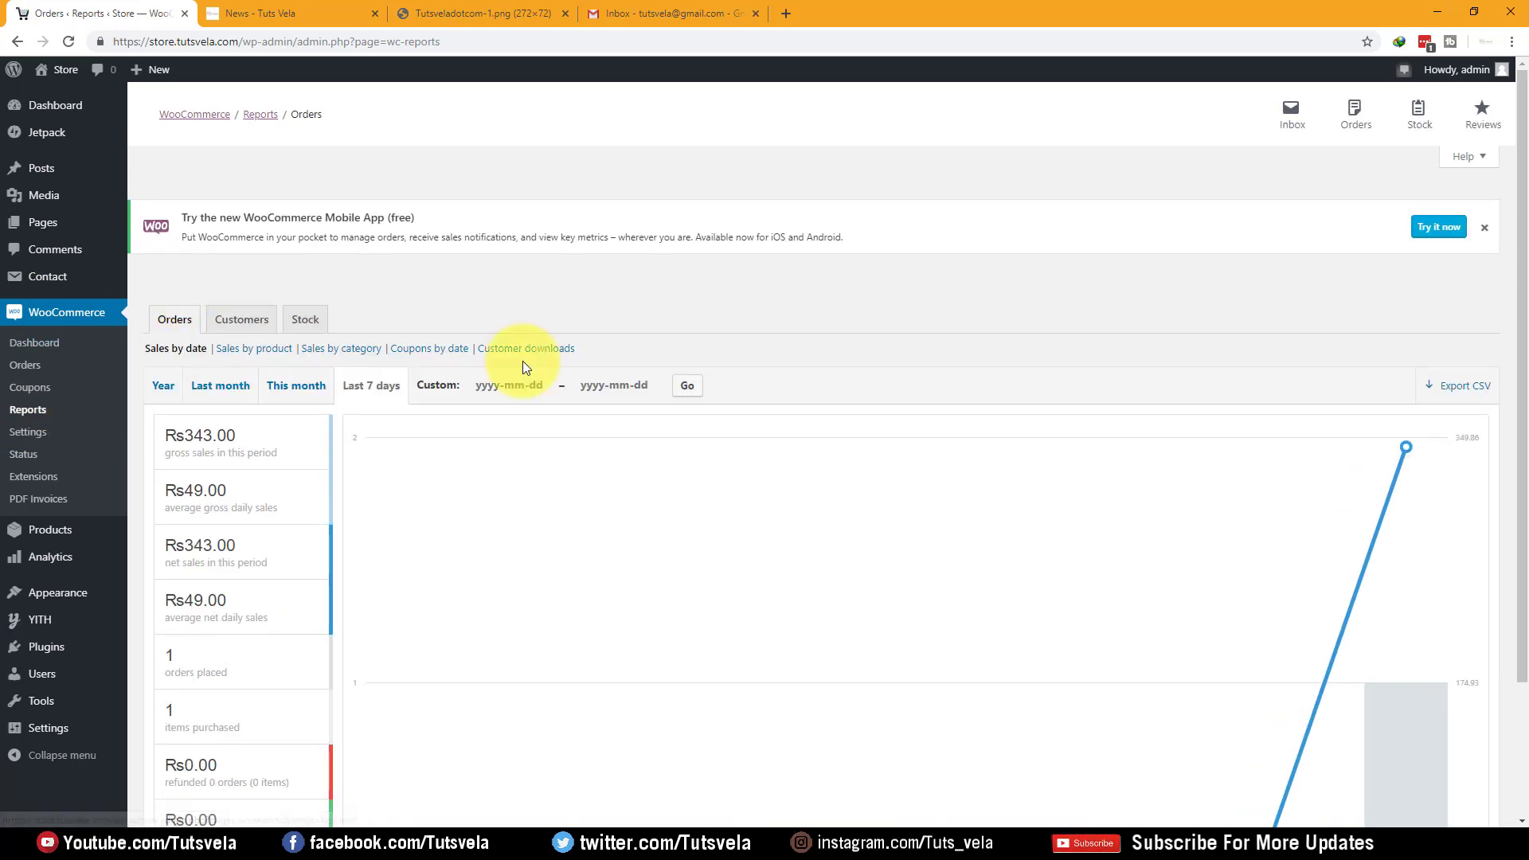
scroll(263, 365, down, 2)
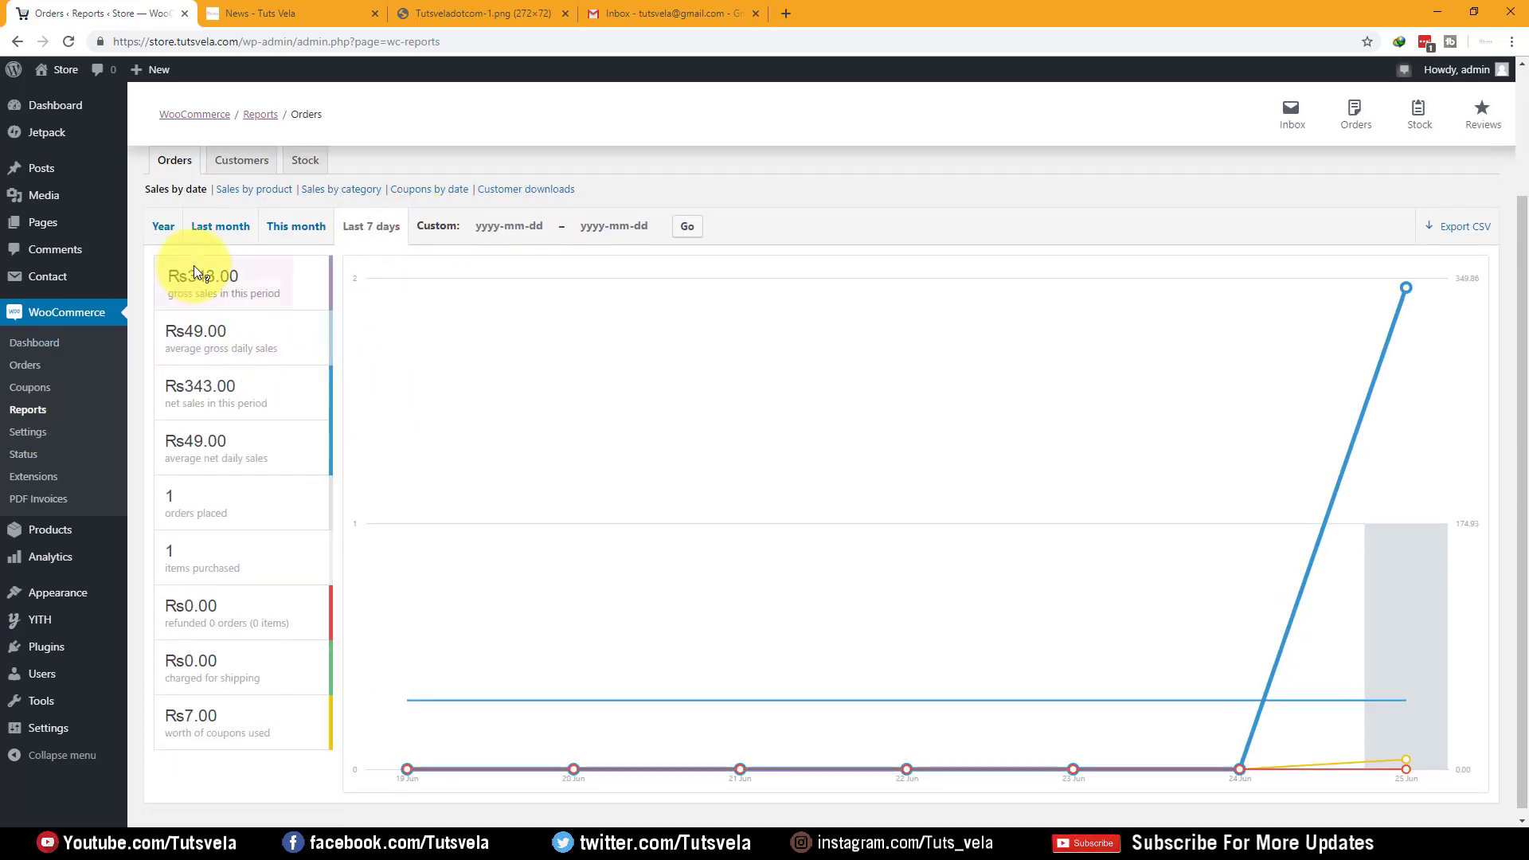
scroll(204, 301, down, 1)
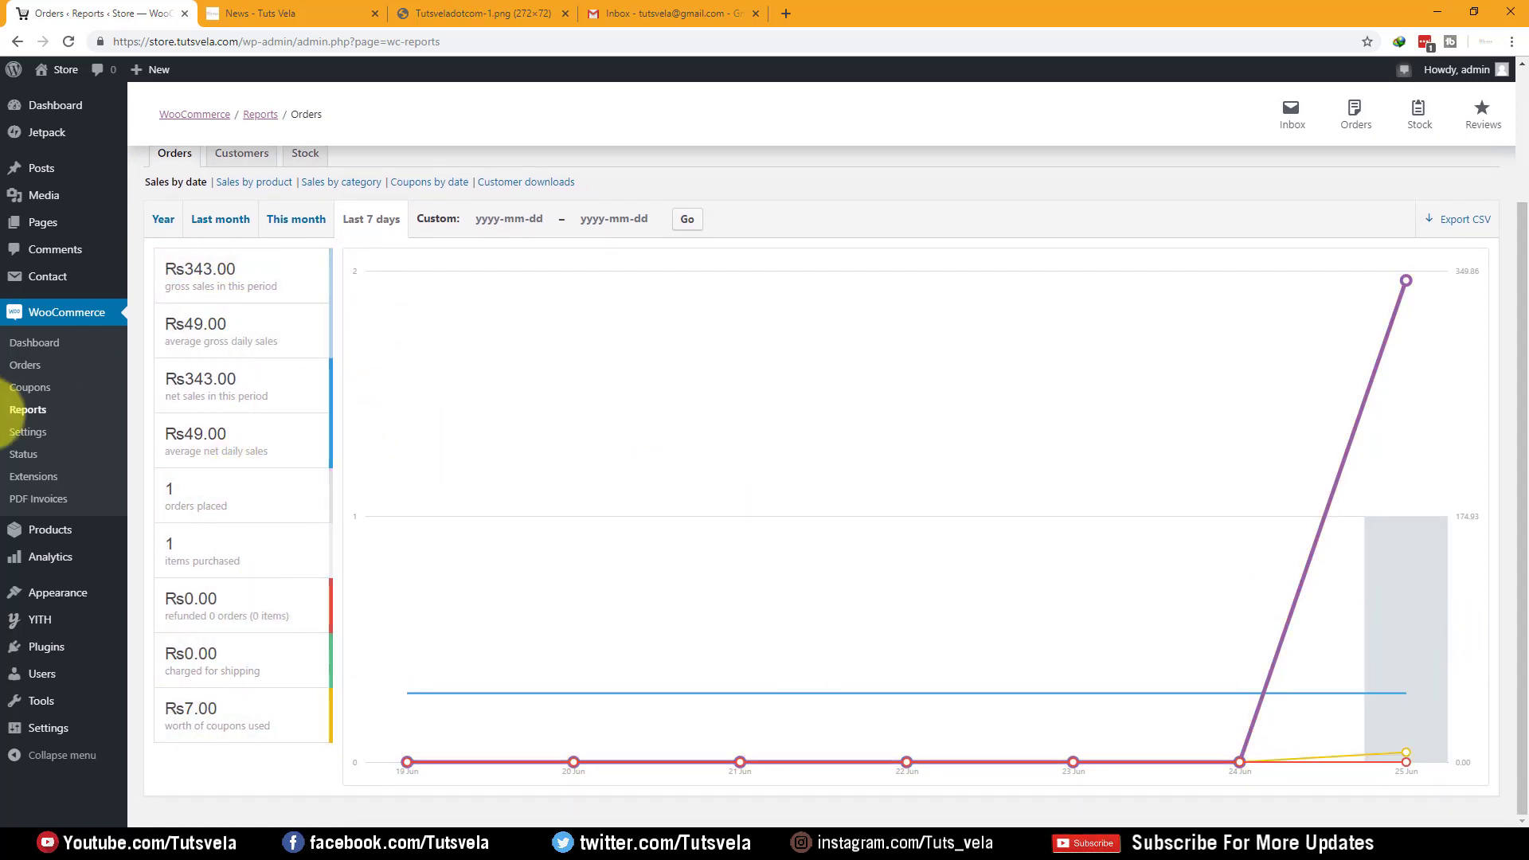
click(29, 460)
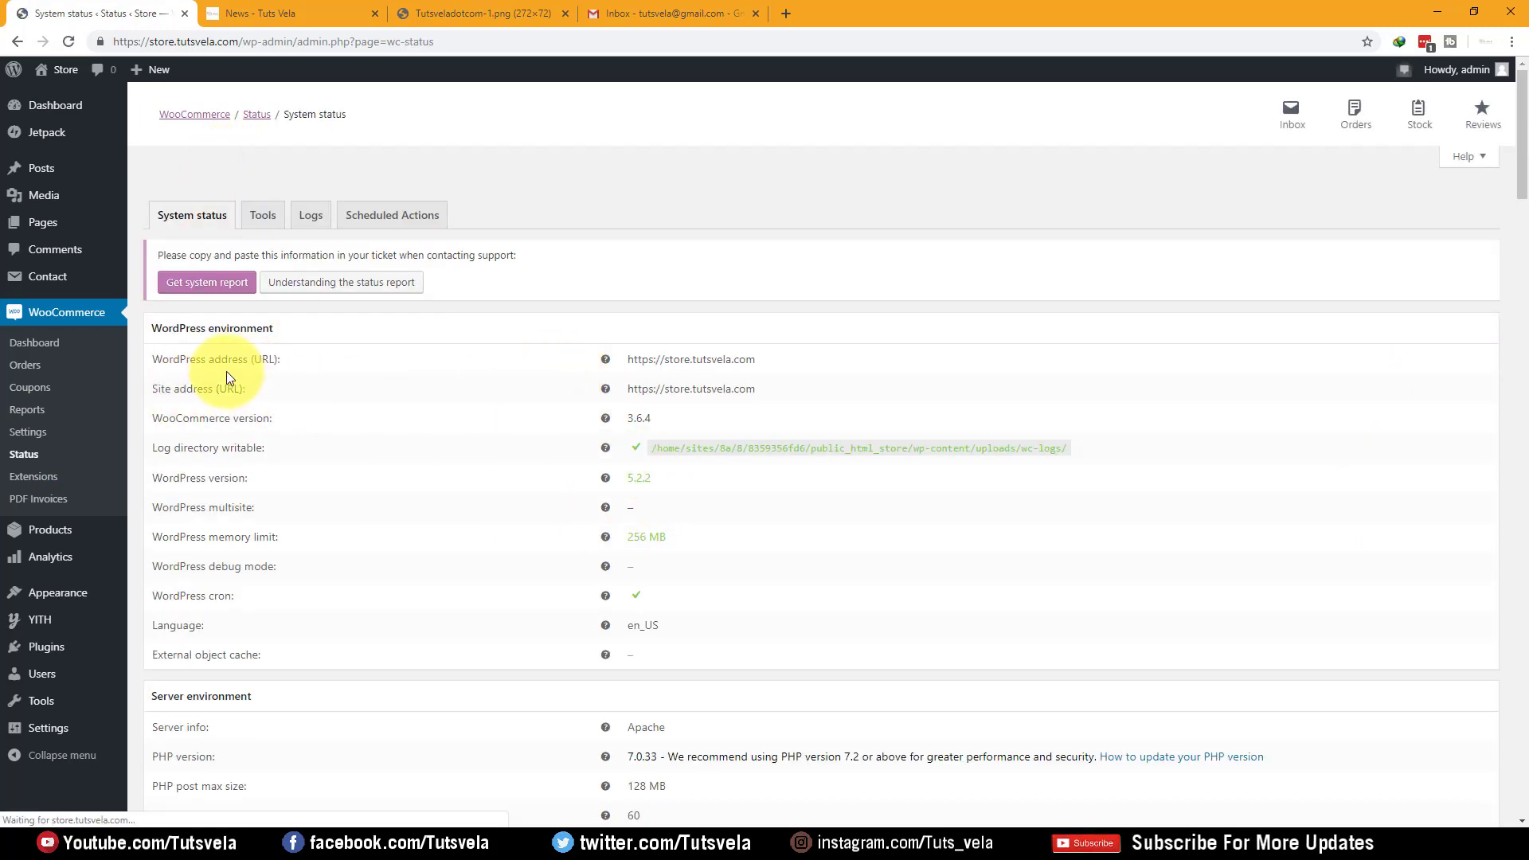
Read the System status warning that geolocation needs a manual GeoLite2 database download
scroll(230, 382, down, 9)
scroll(478, 347, down, 5)
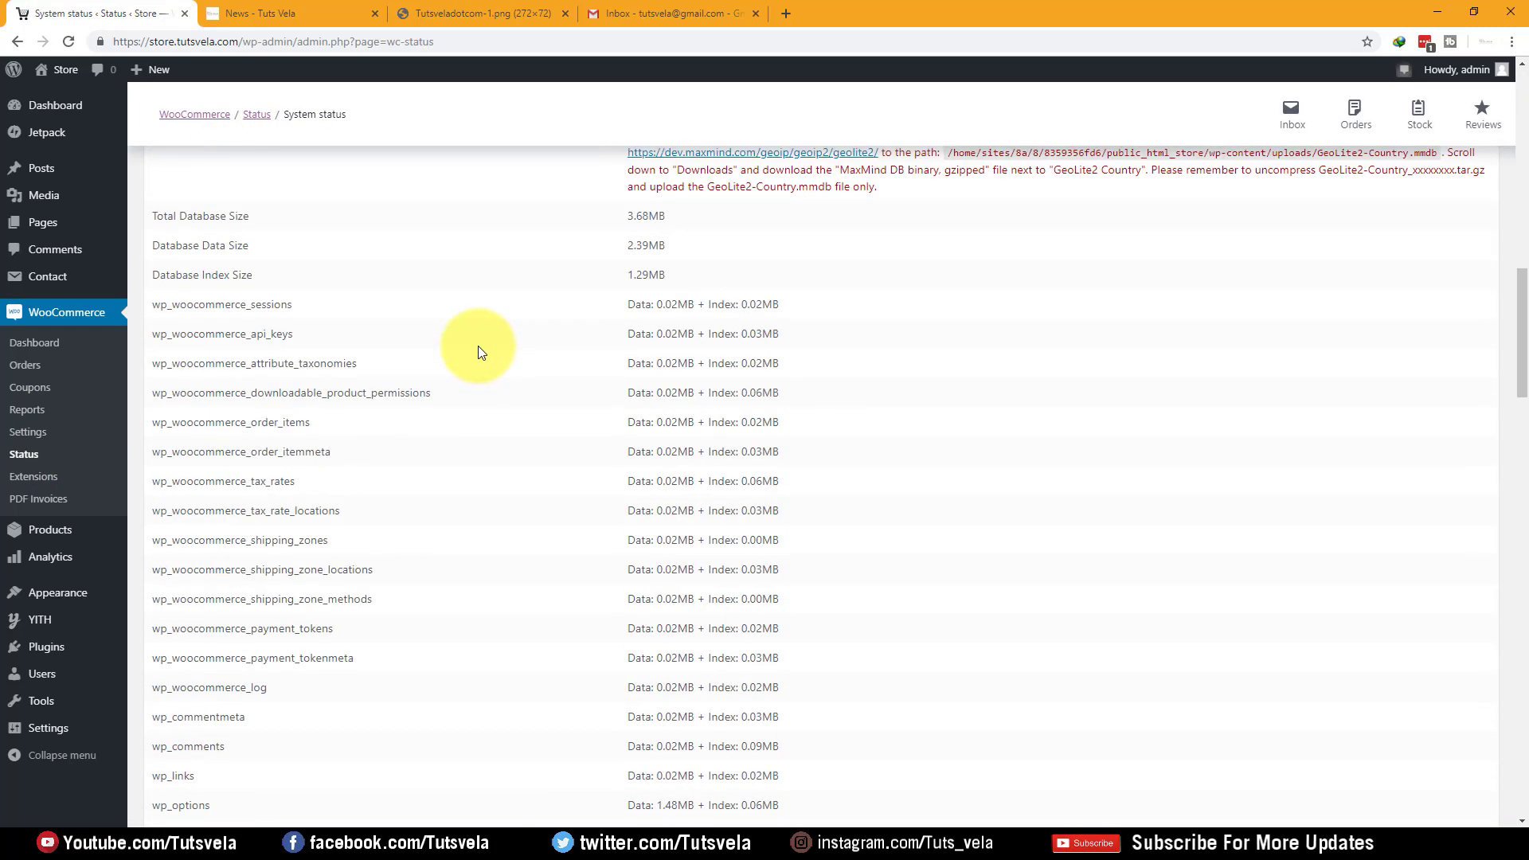
scroll(477, 347, up, 1)
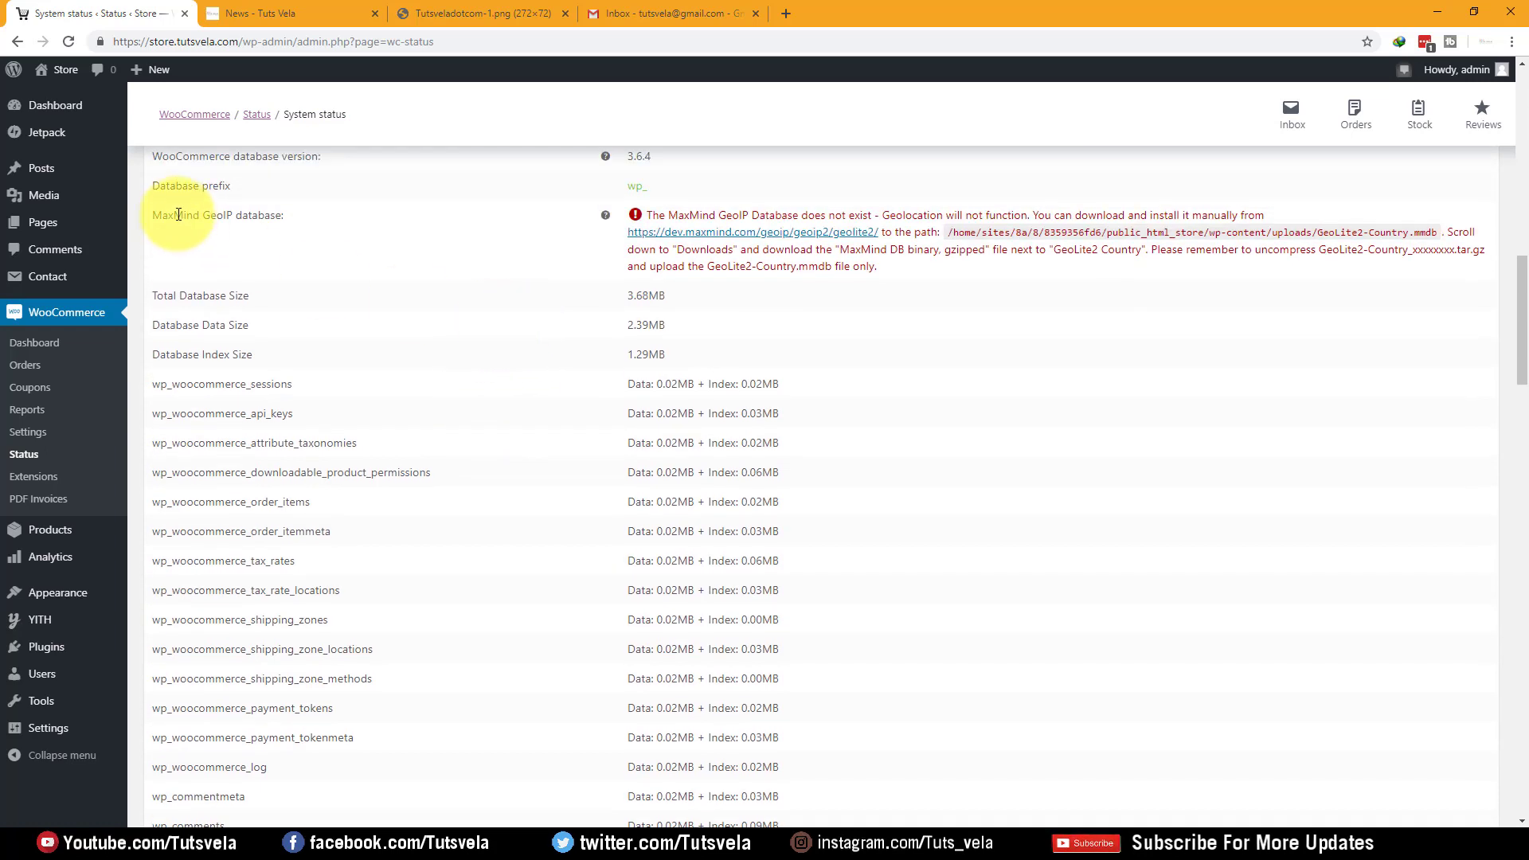
drag(178, 215, 276, 215)
scroll(300, 228, up, 2)
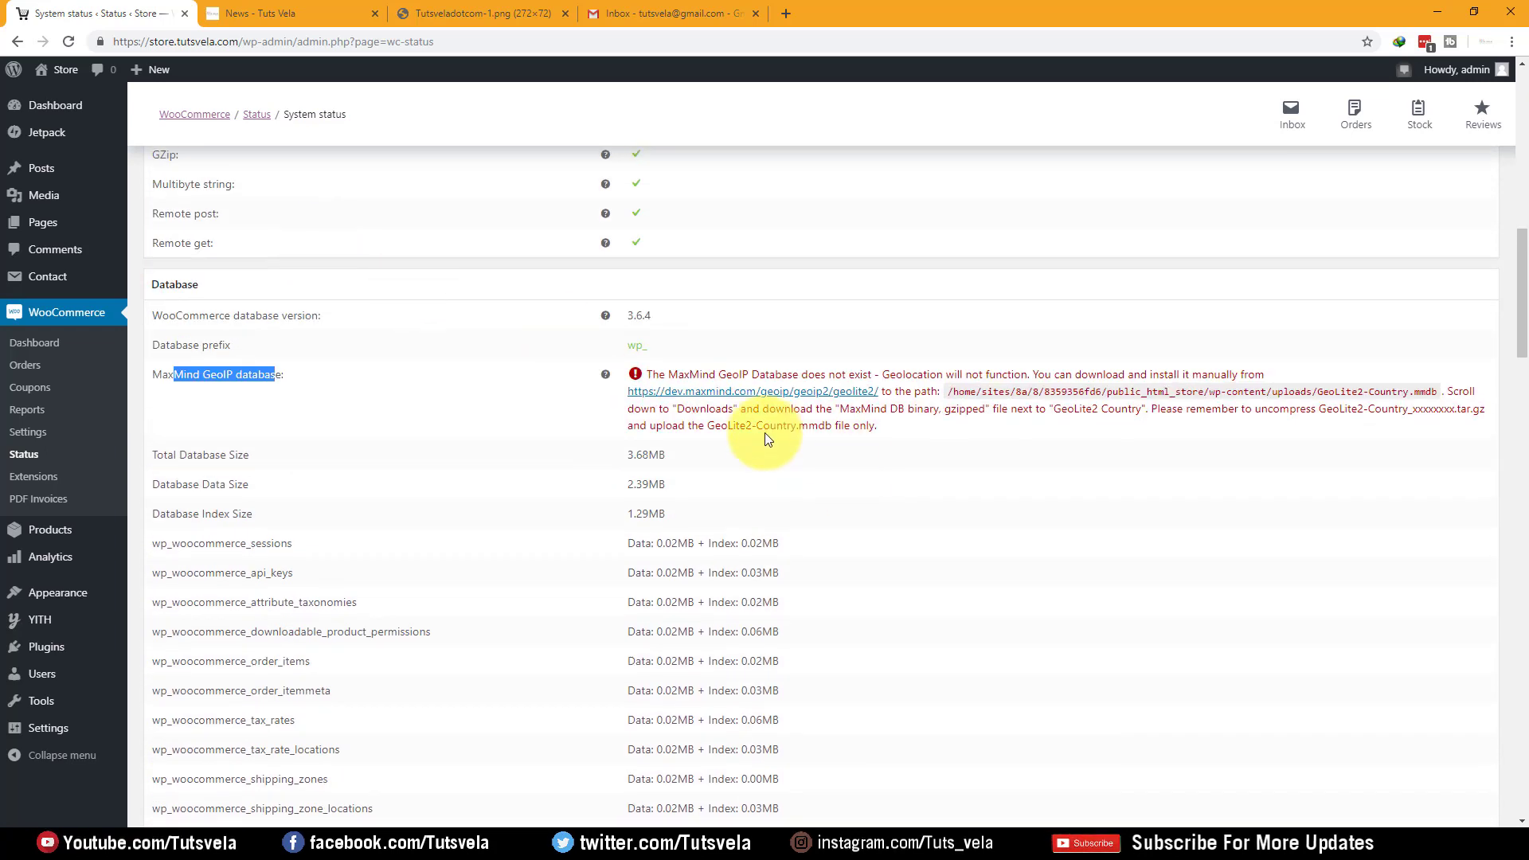
drag(911, 376, 1042, 373)
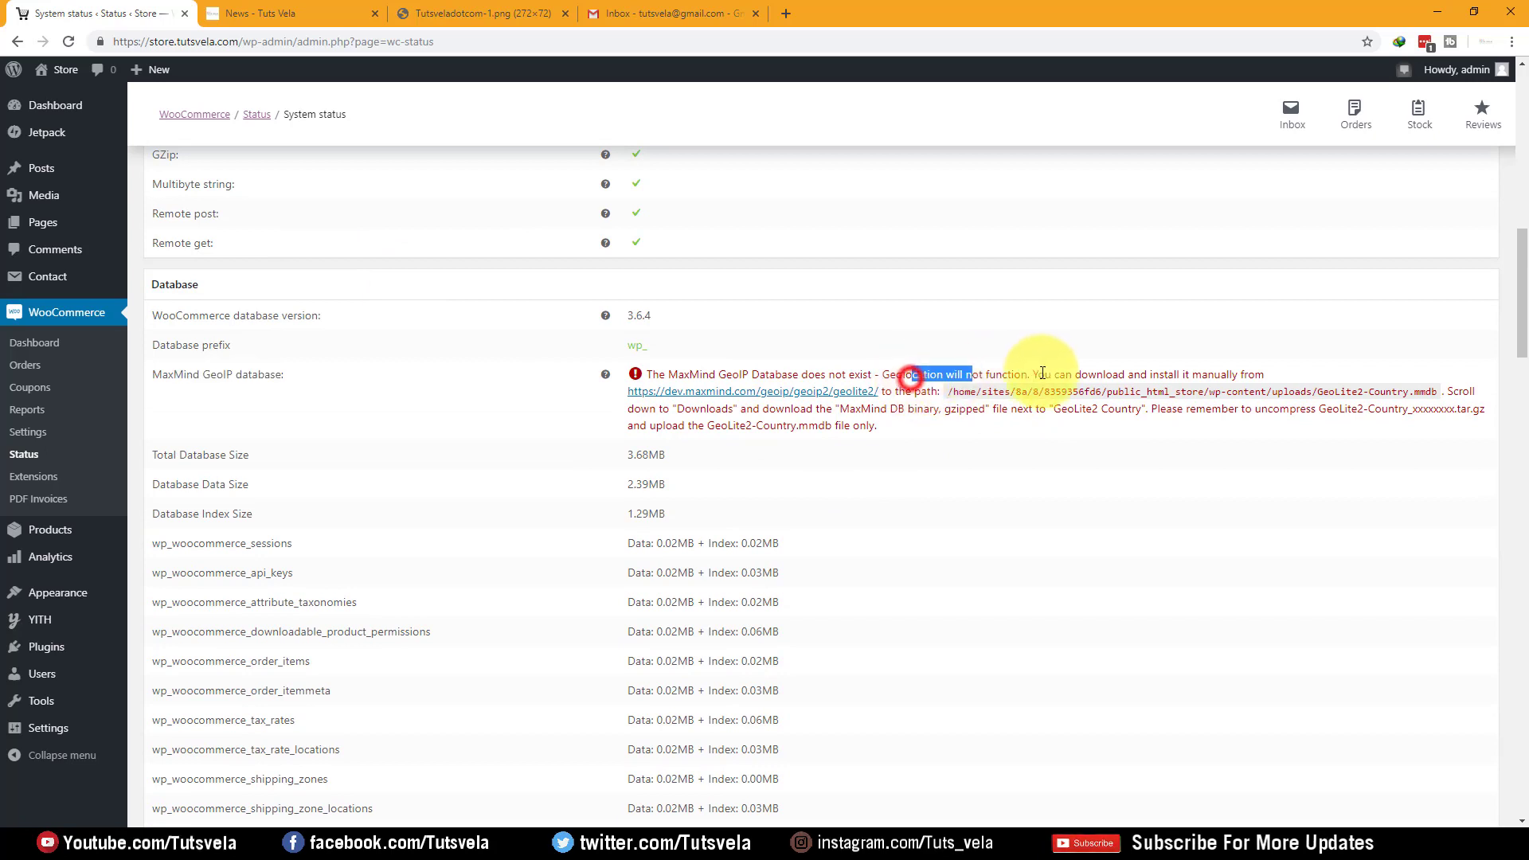
drag(1164, 374, 842, 388)
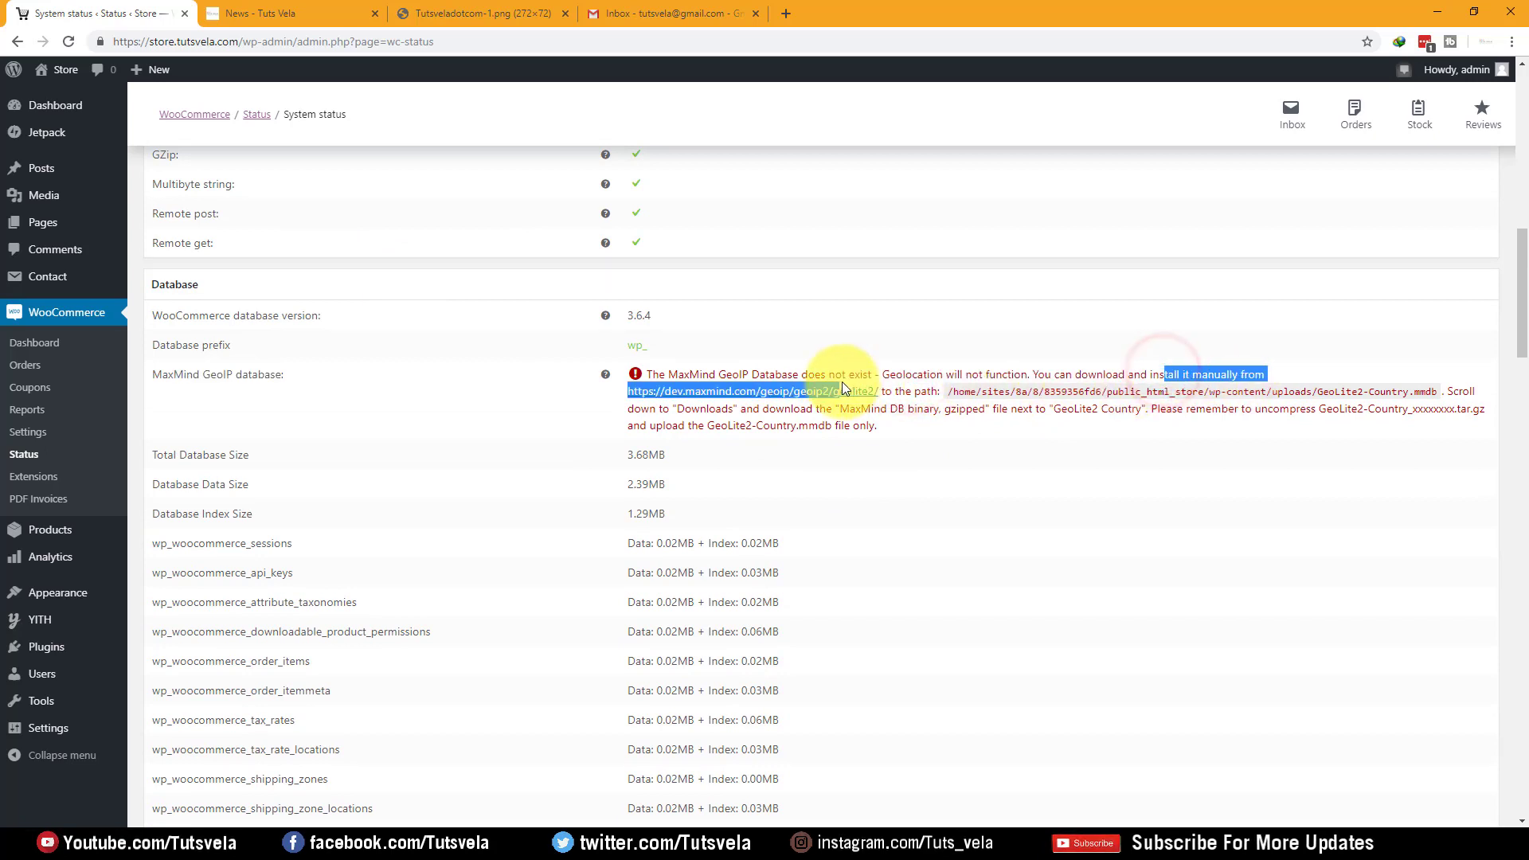
click(941, 376)
Open the MaxMind GeoLite2 link in a new tab, close it, and scroll through the report
right_click(849, 394)
click(884, 412)
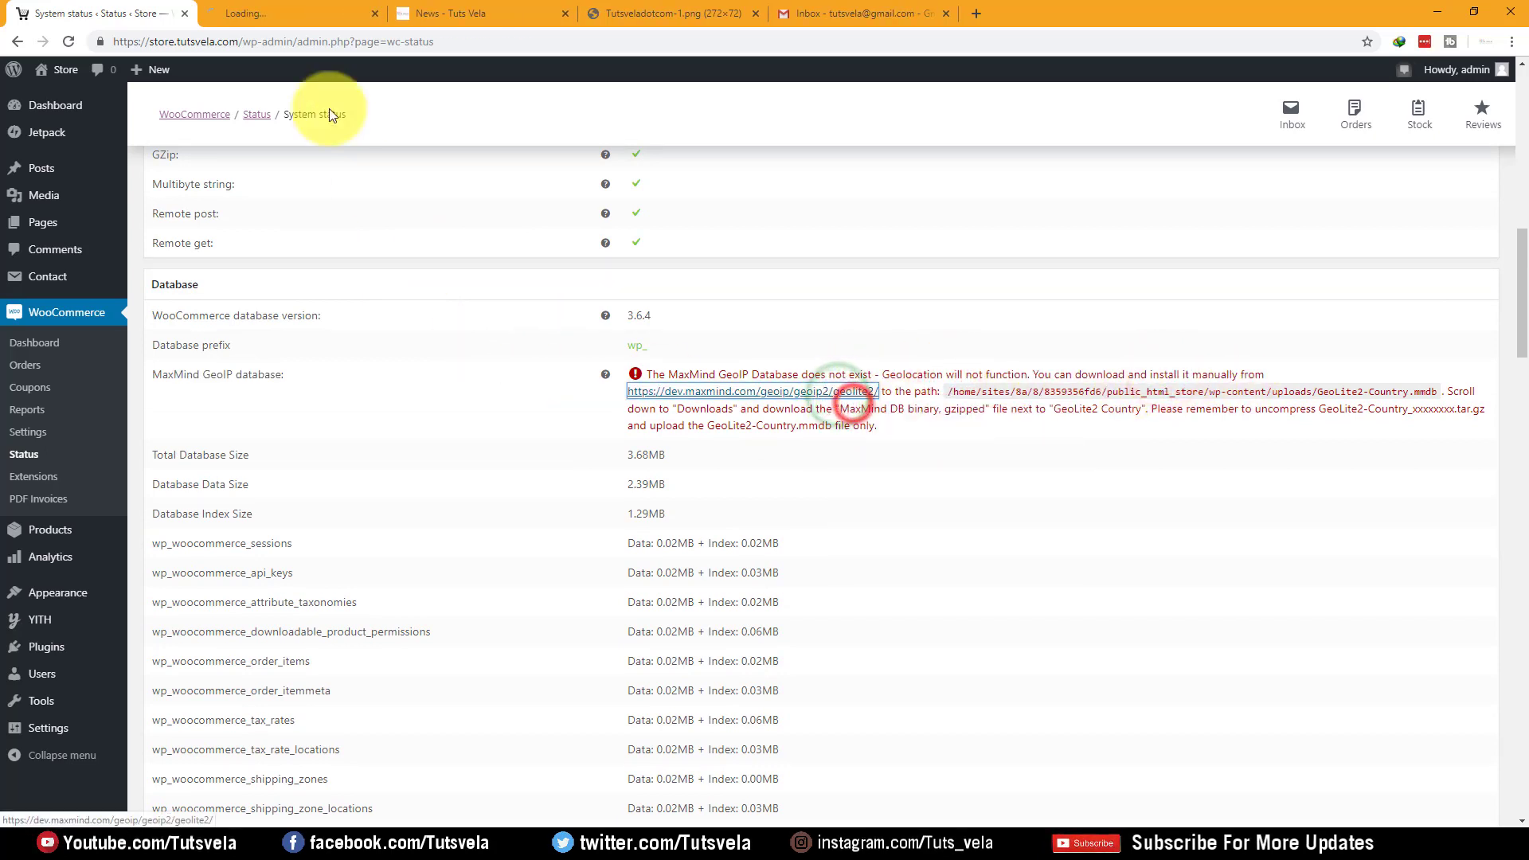
click(309, 24)
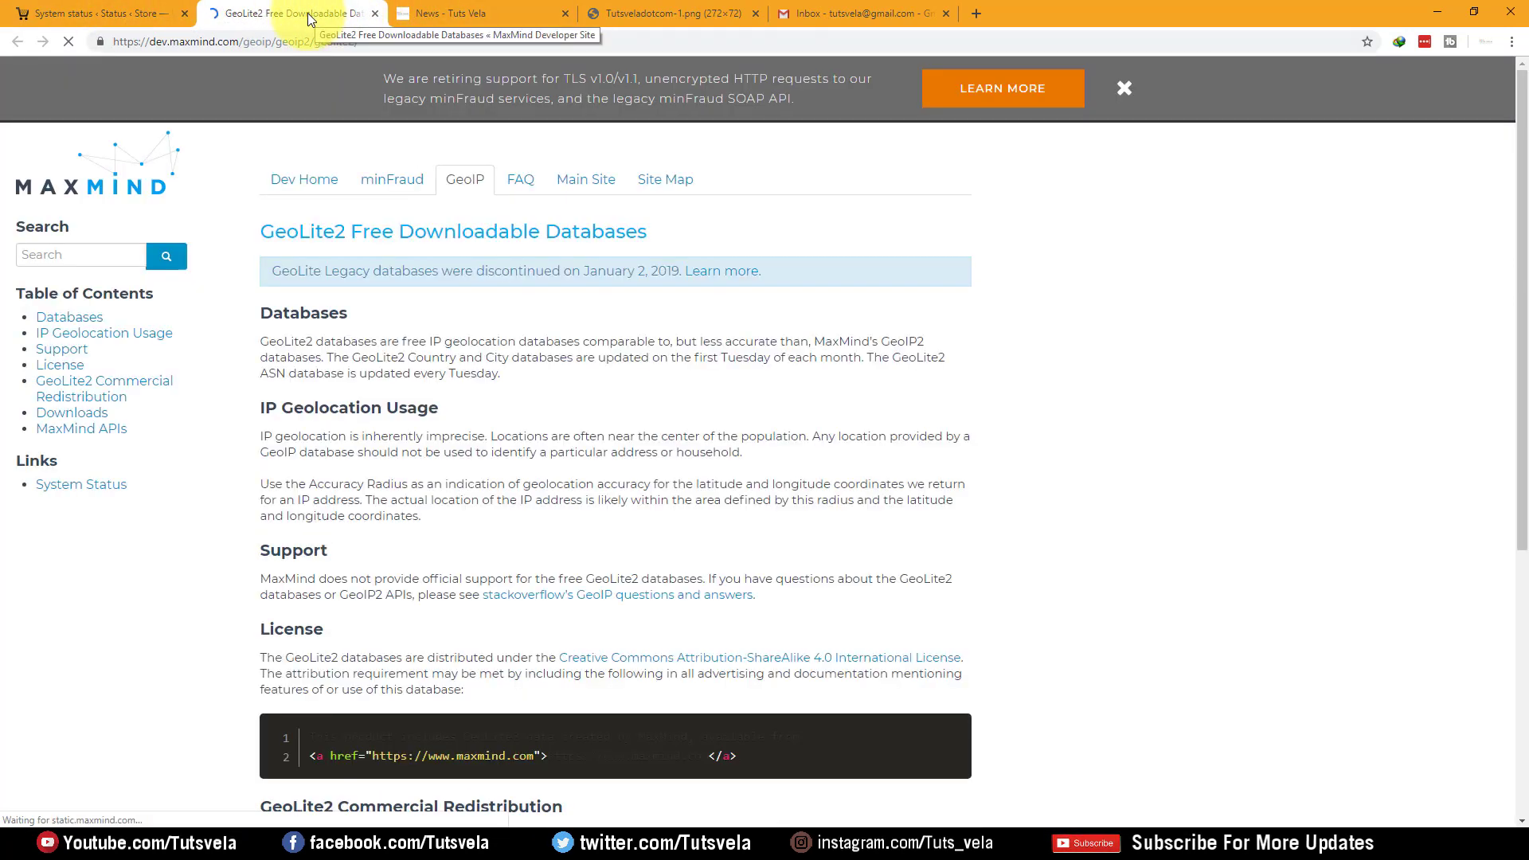
scroll(369, 255, down, 5)
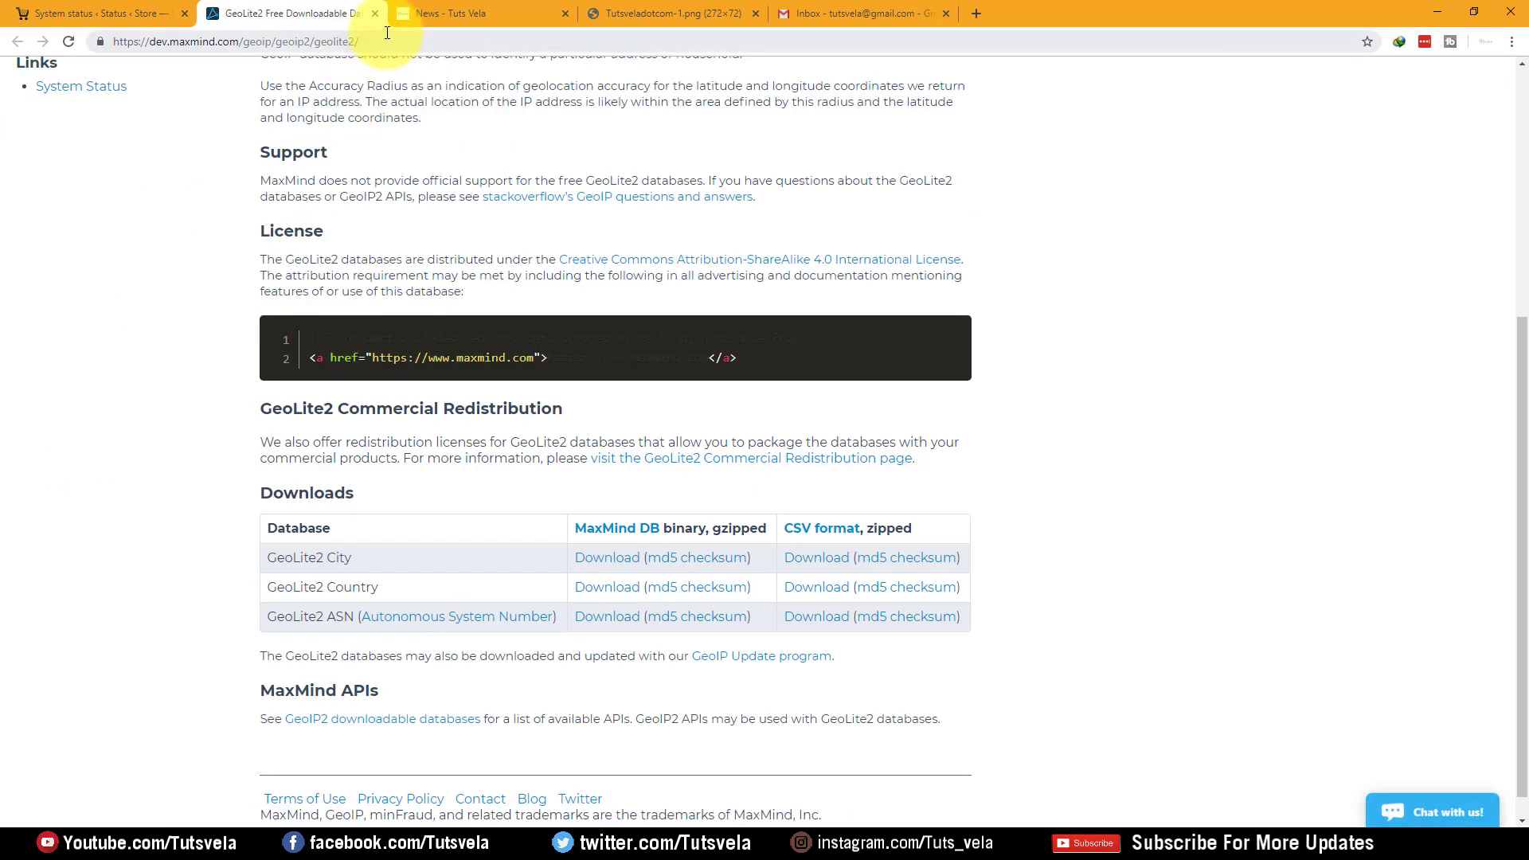
click(375, 13)
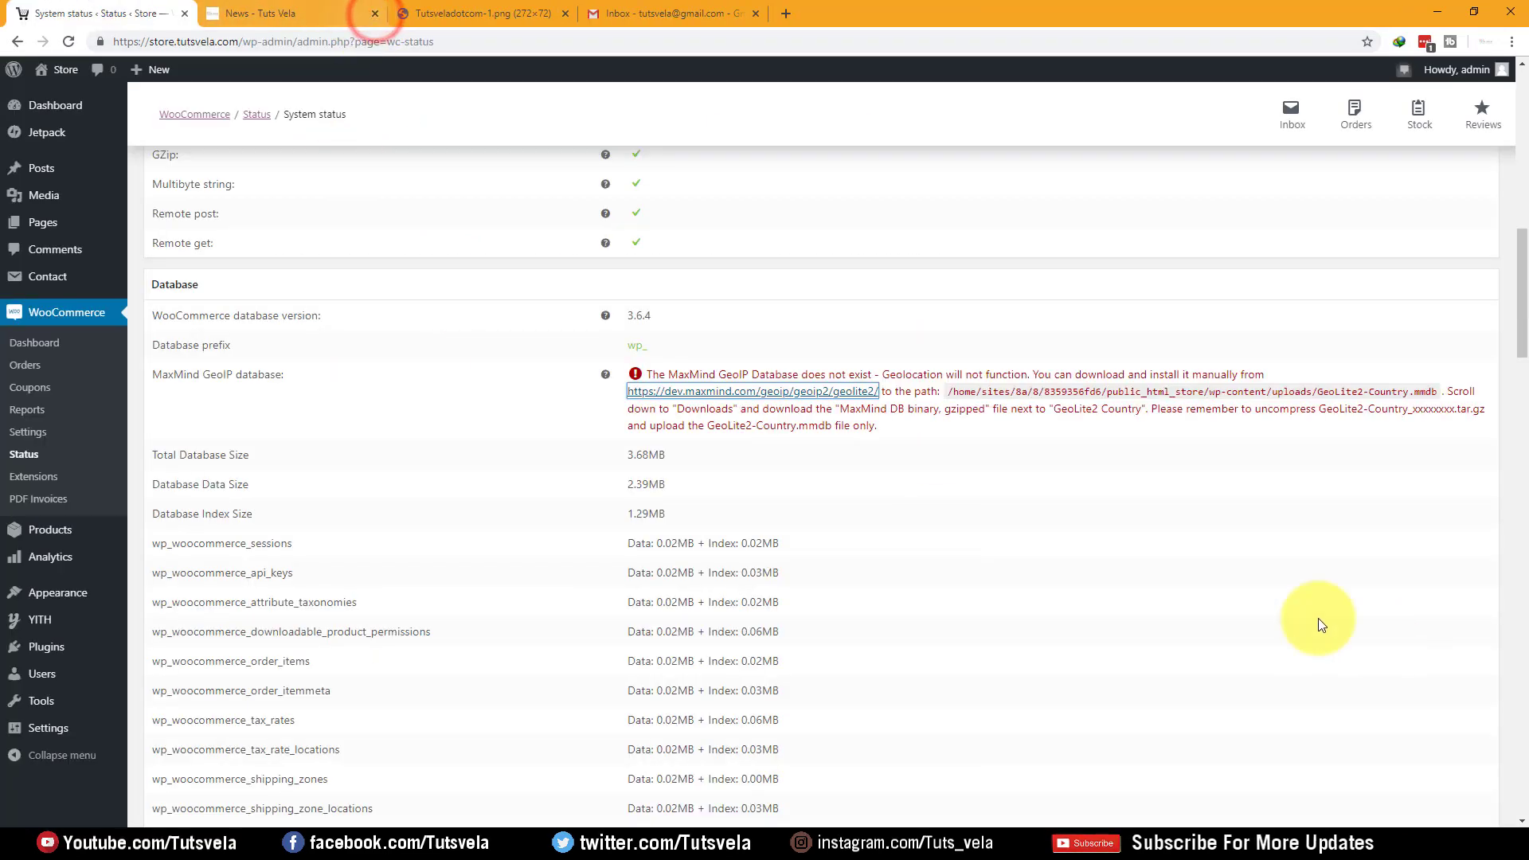
scroll(748, 453, down, 8)
scroll(723, 455, down, 20)
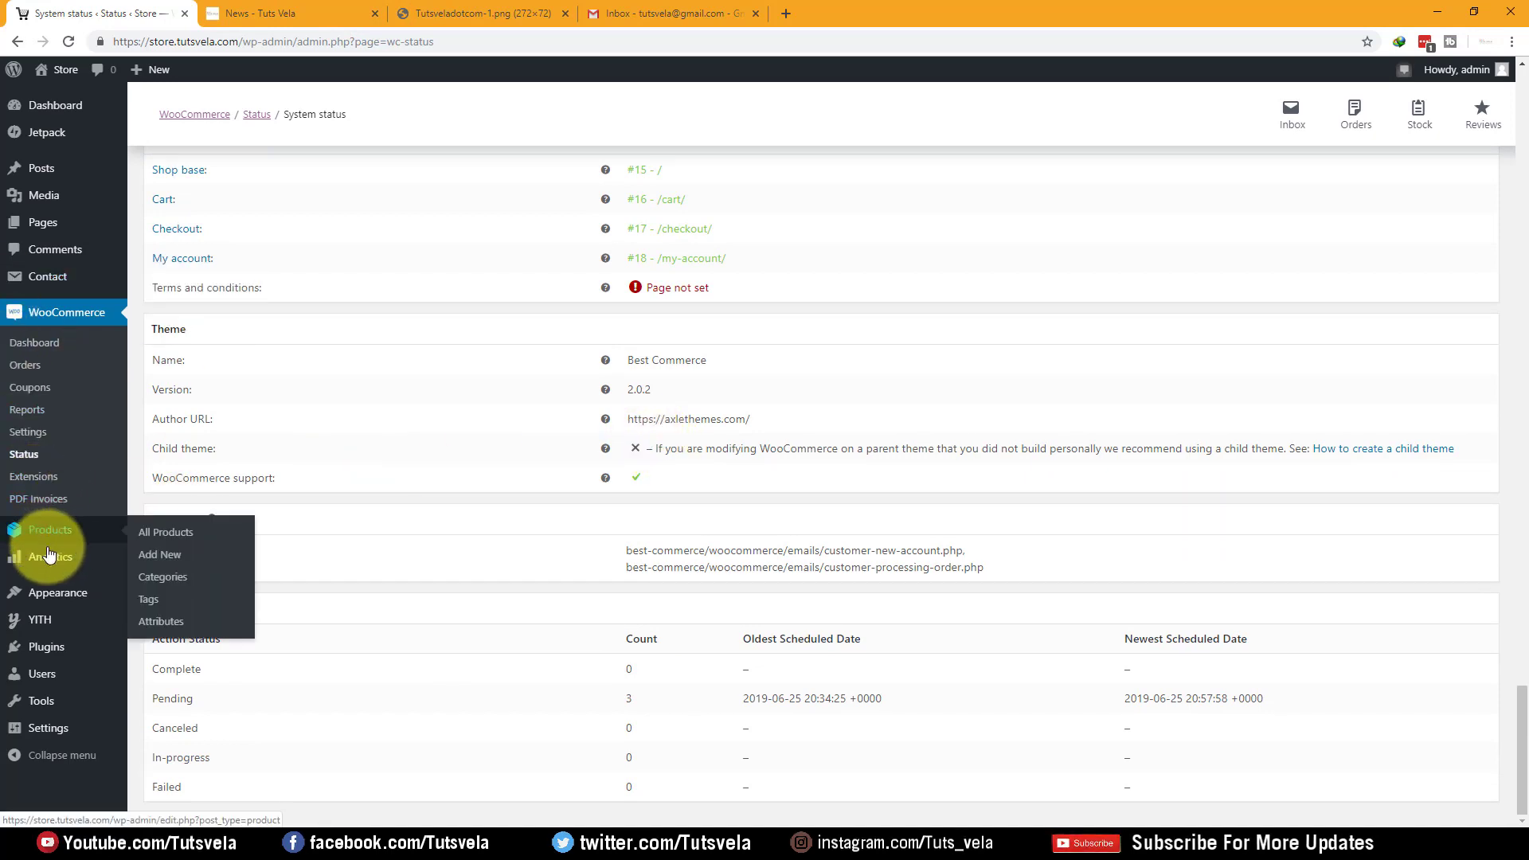
Scroll through the WooCommerce dashboard charts, which show no revenue or orders, then go to Product categories
mouse_move(49, 557)
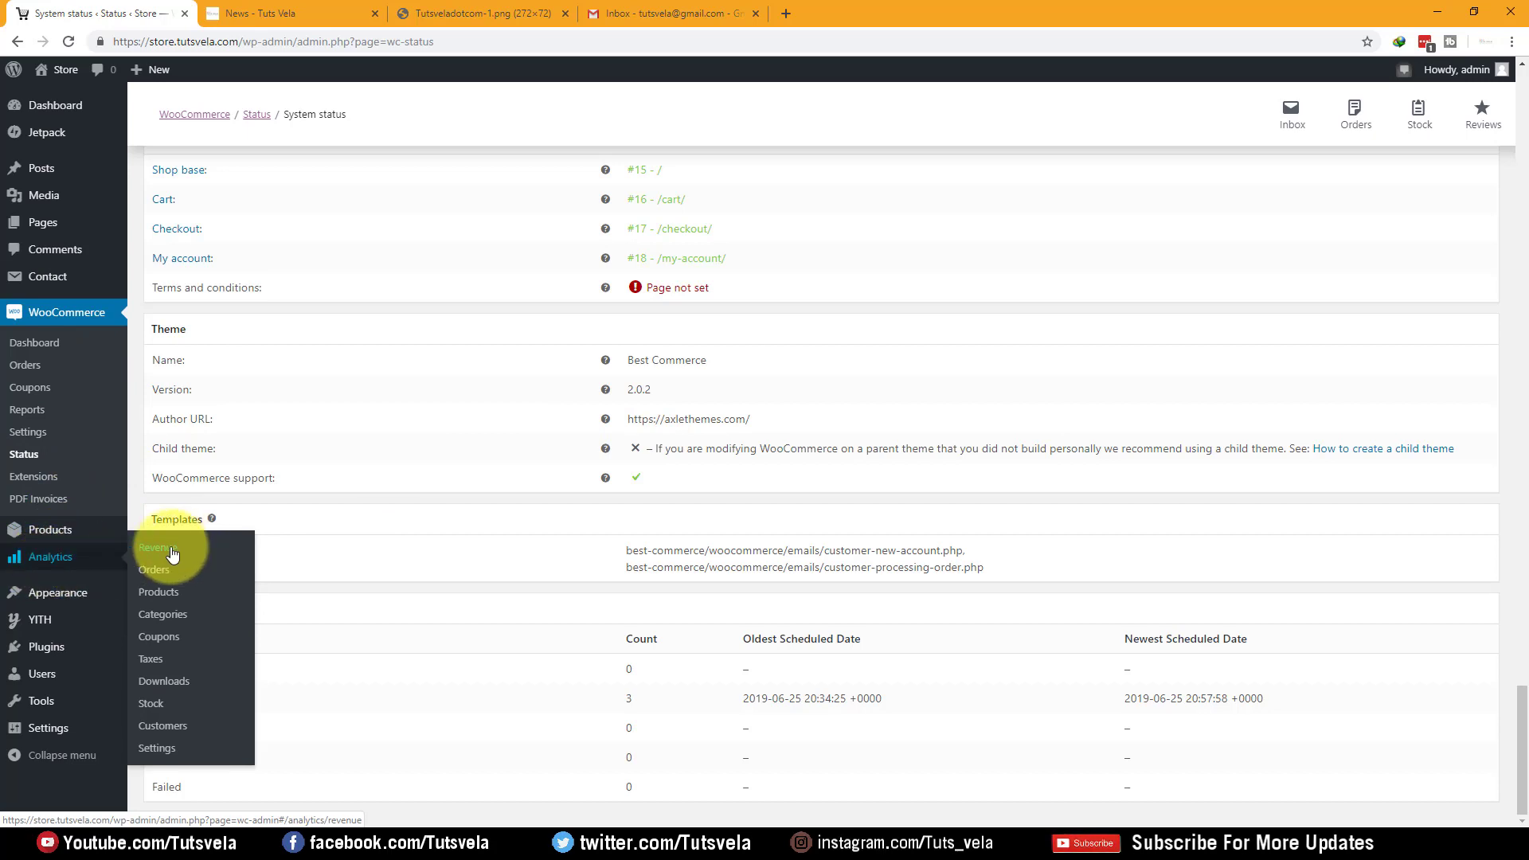
click(37, 349)
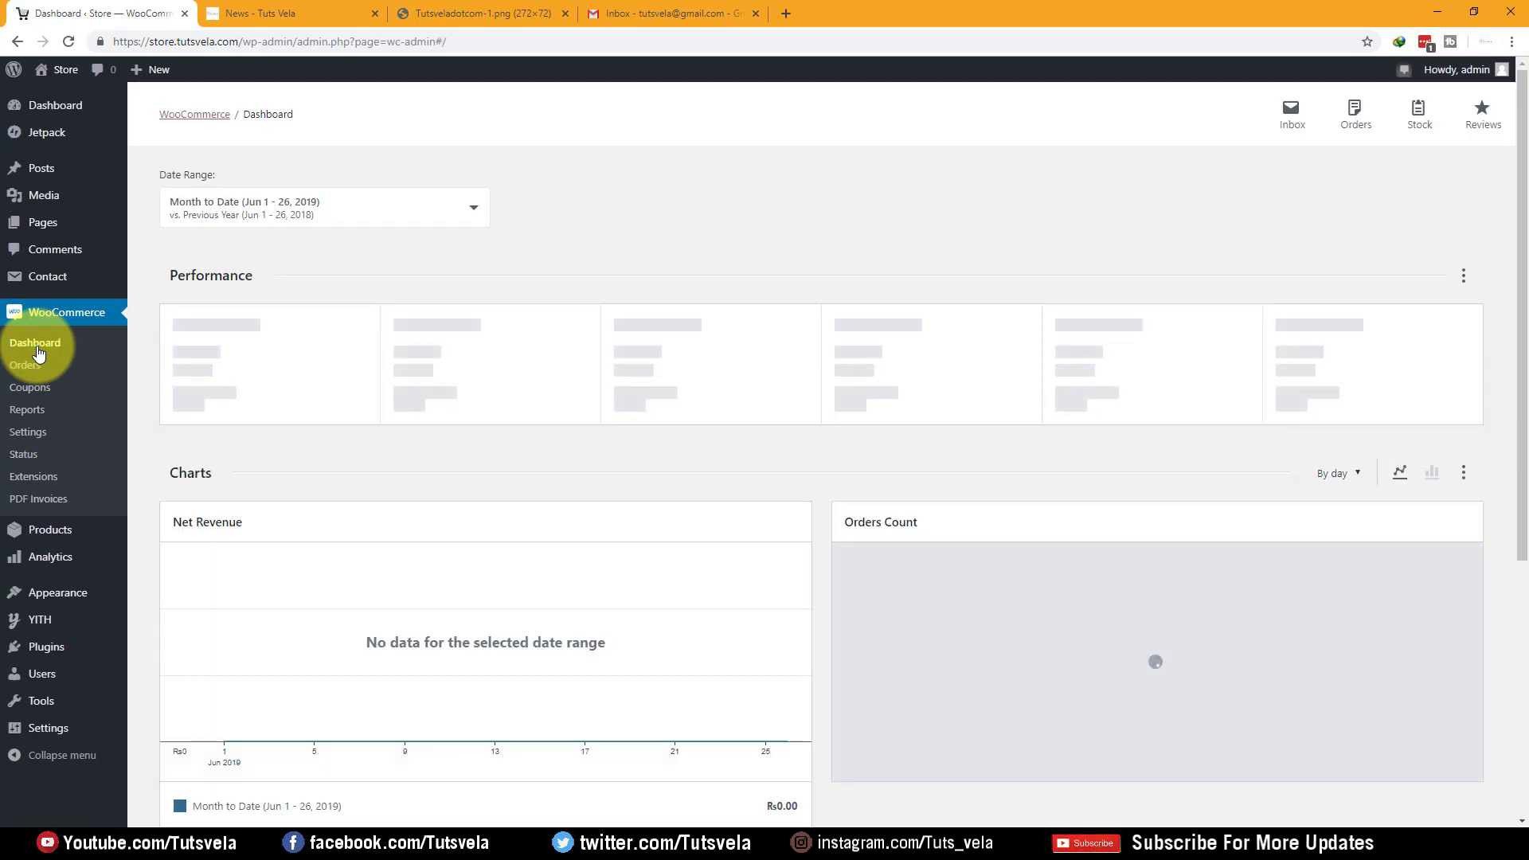
scroll(692, 362, down, 3)
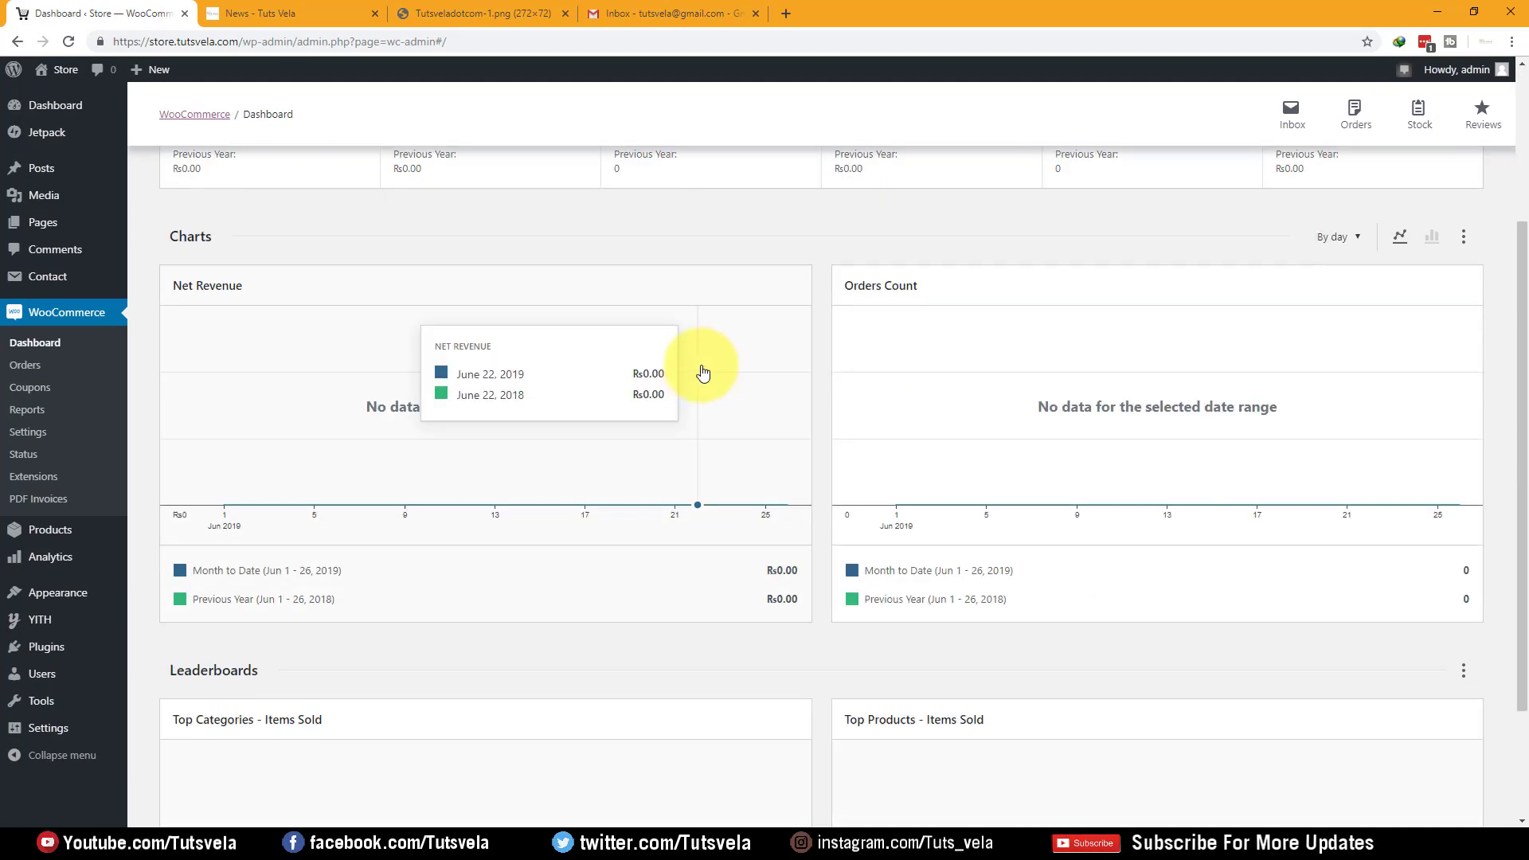
scroll(593, 446, down, 2)
scroll(536, 468, up, 2)
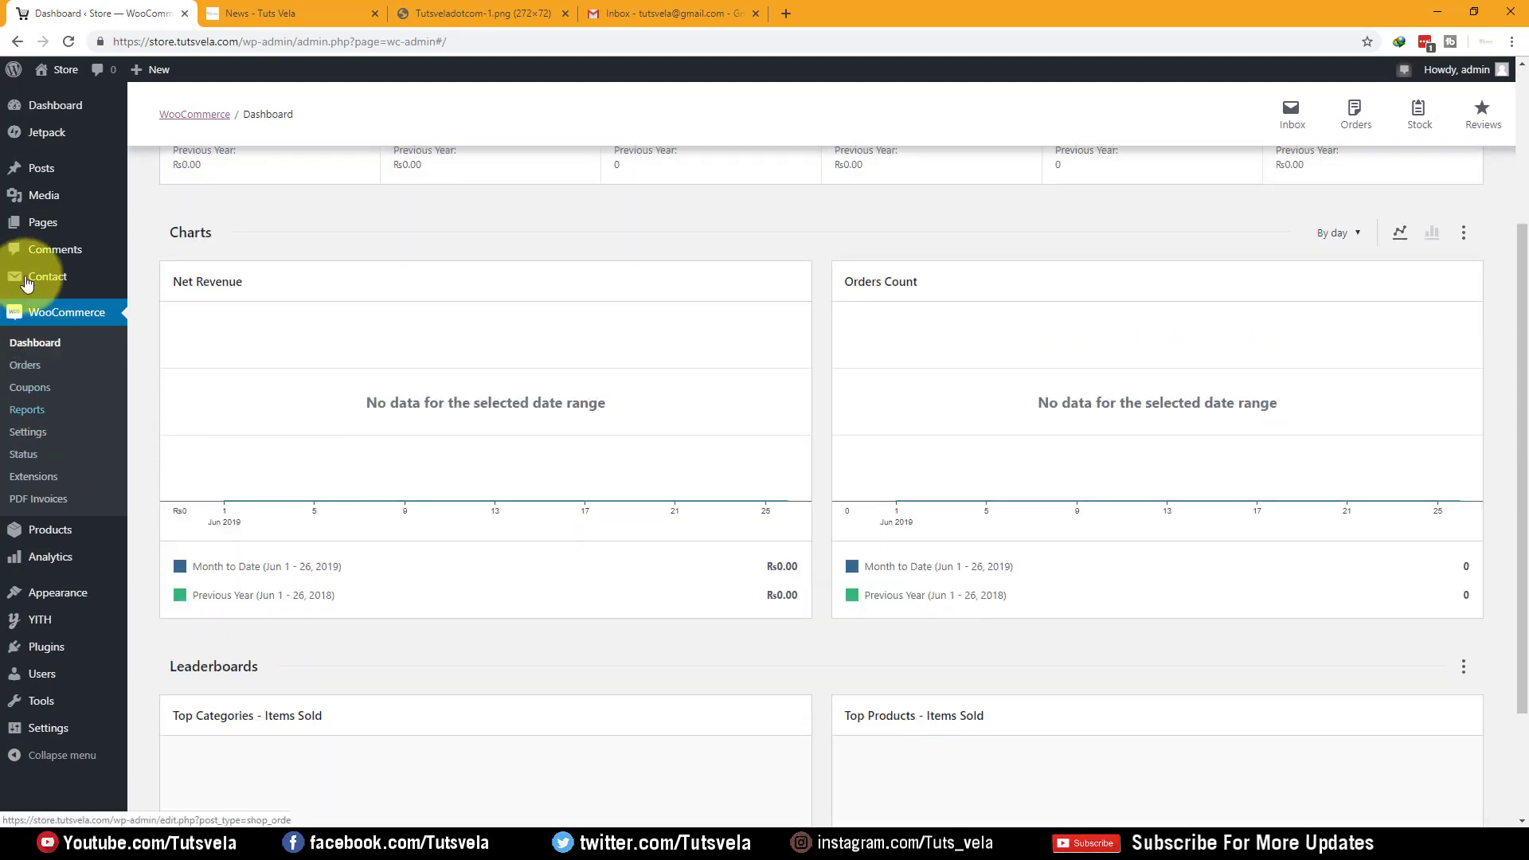
mouse_move(14, 536)
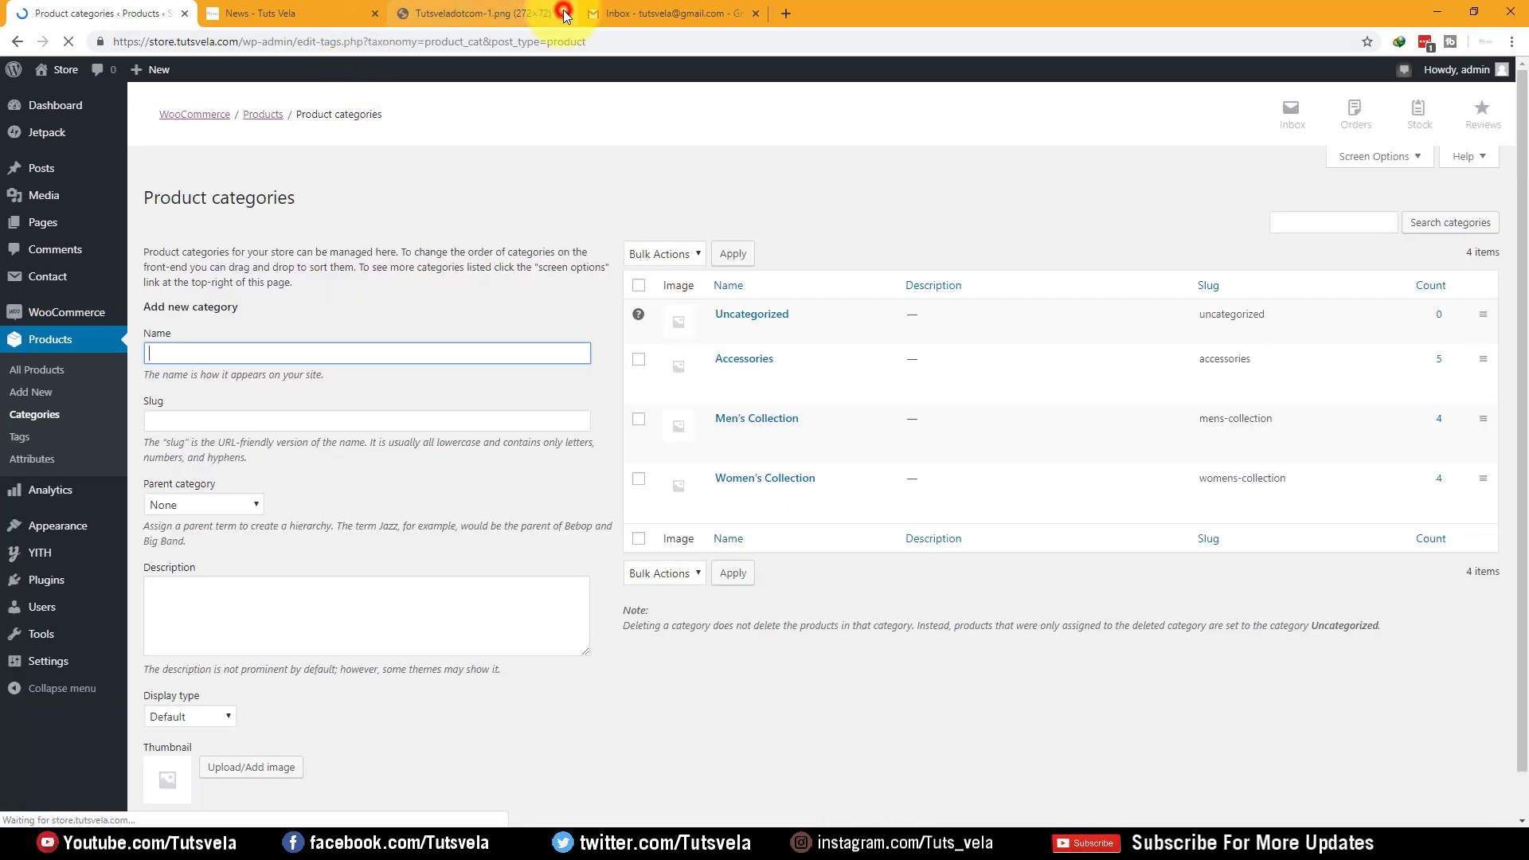
Close the logo image tab and add an XL product attribute with custom ordering
click(565, 13)
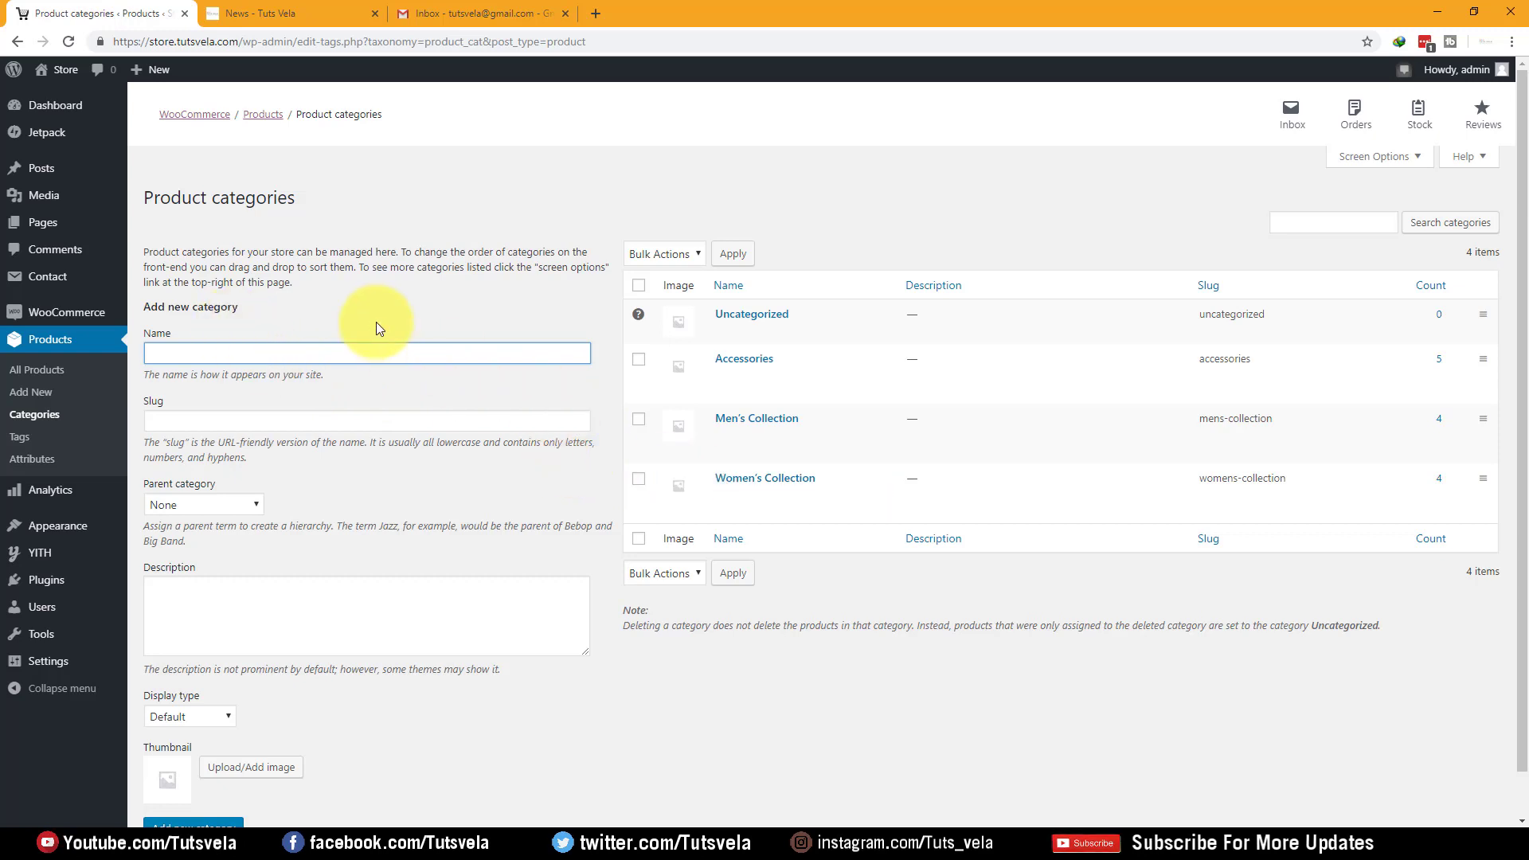
click(266, 360)
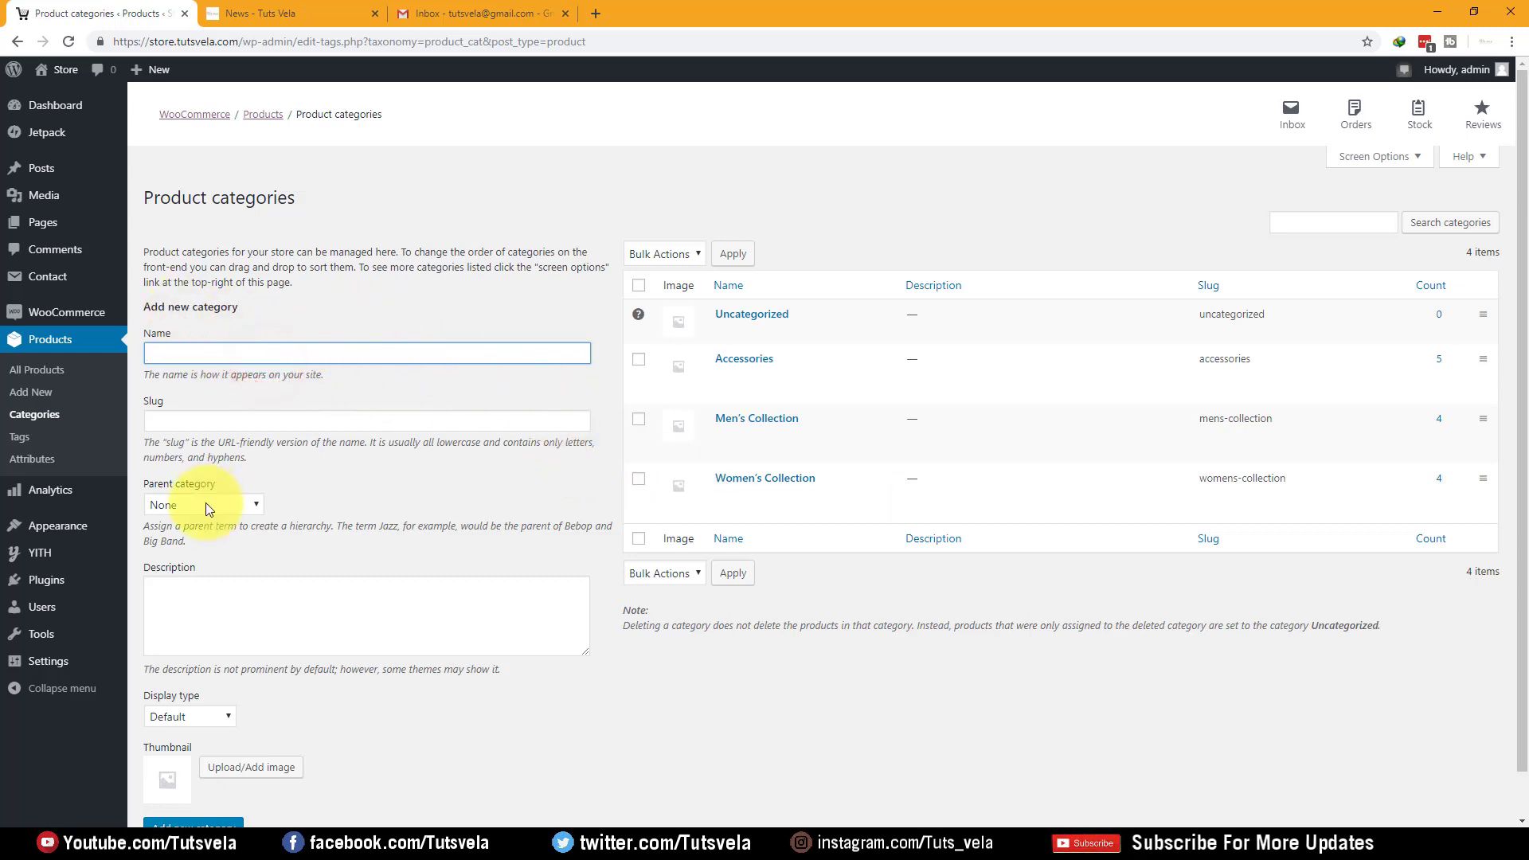
click(24, 460)
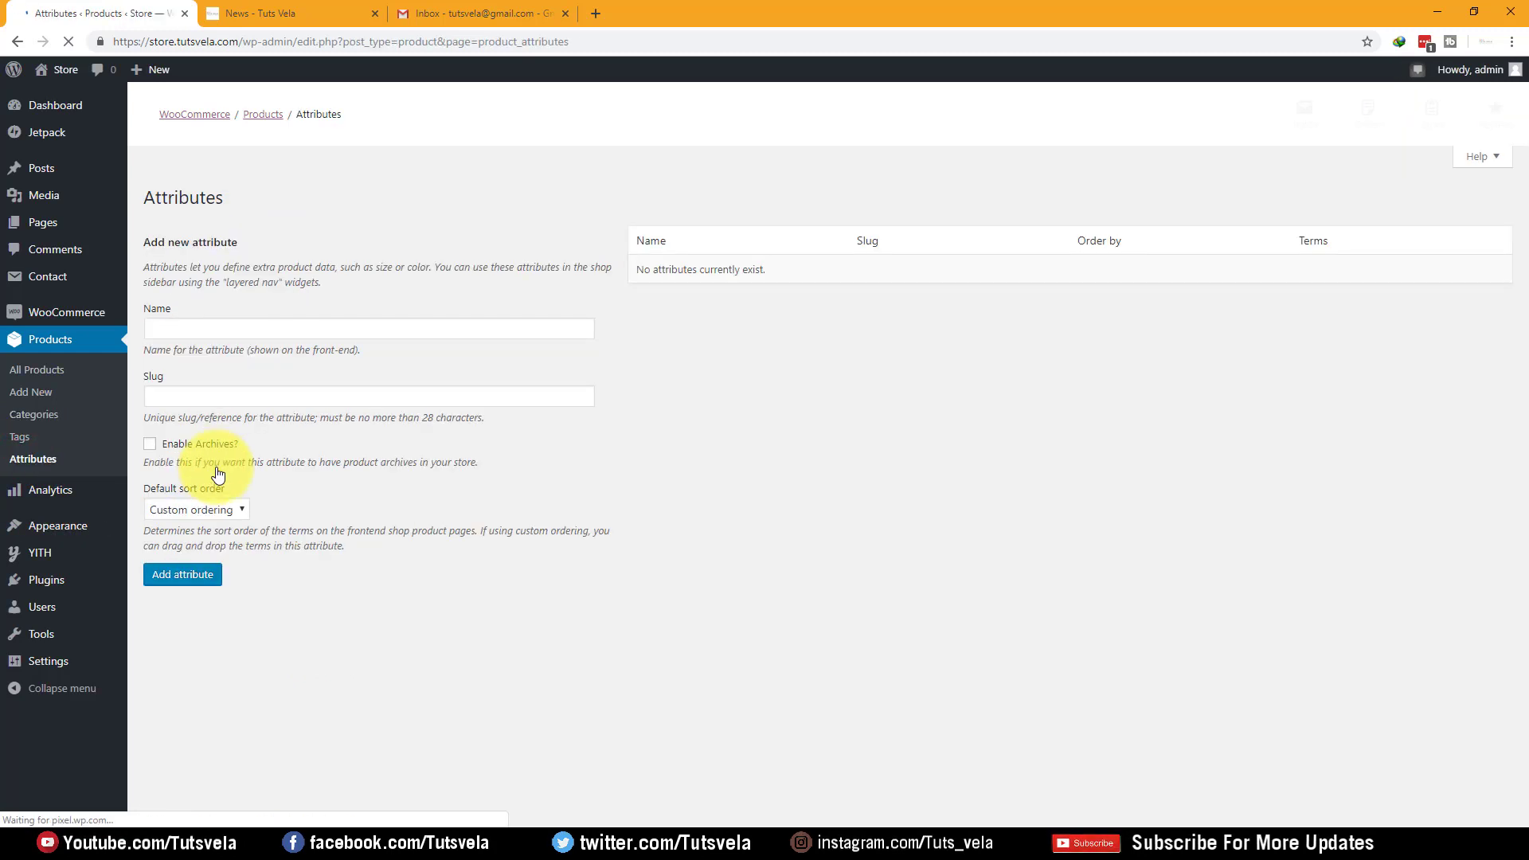
click(331, 344)
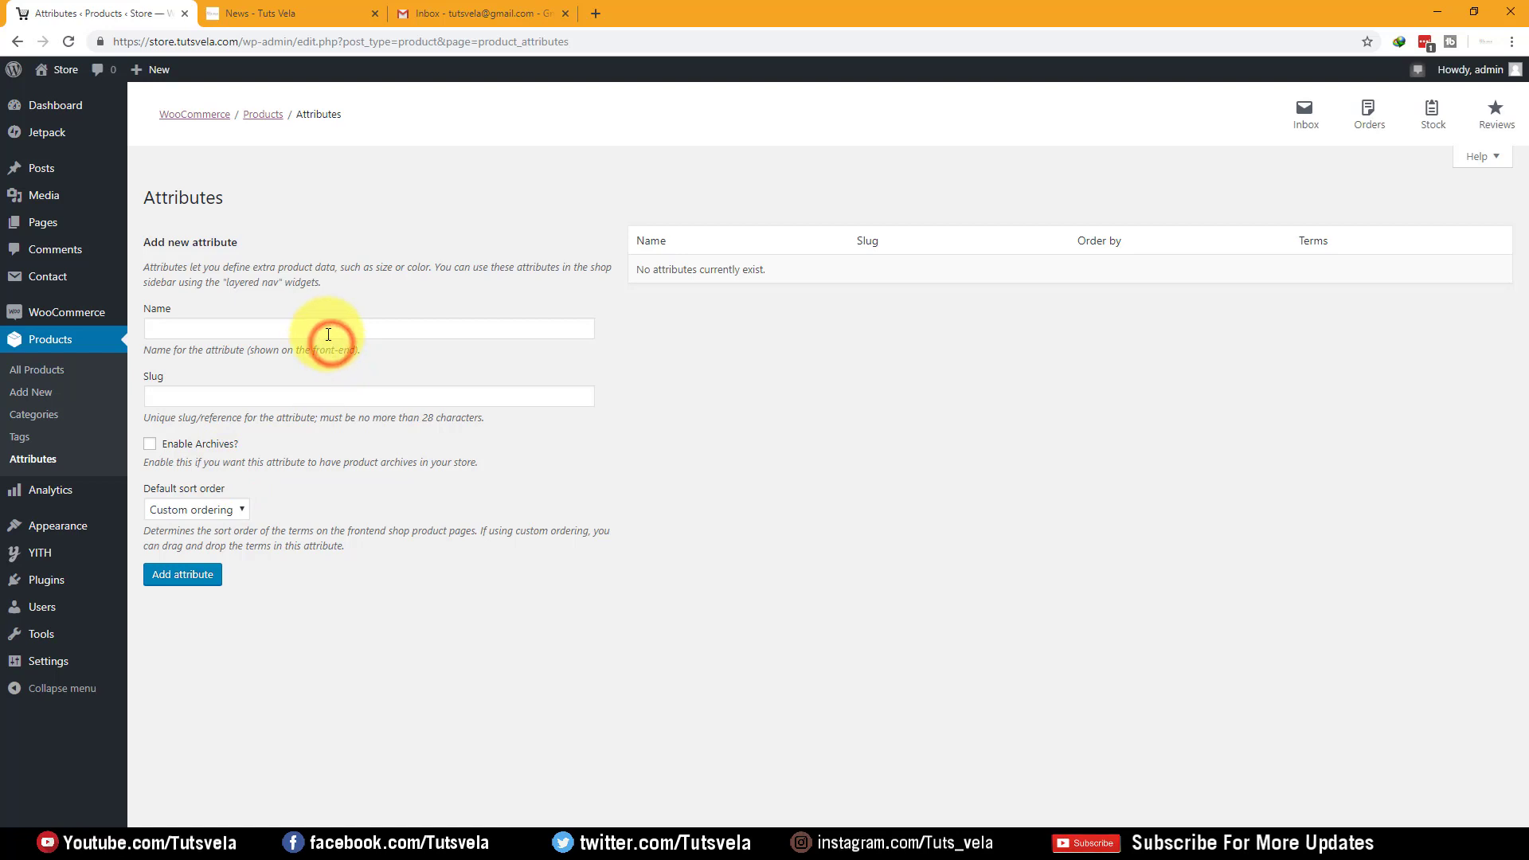
click(328, 333)
click(212, 510)
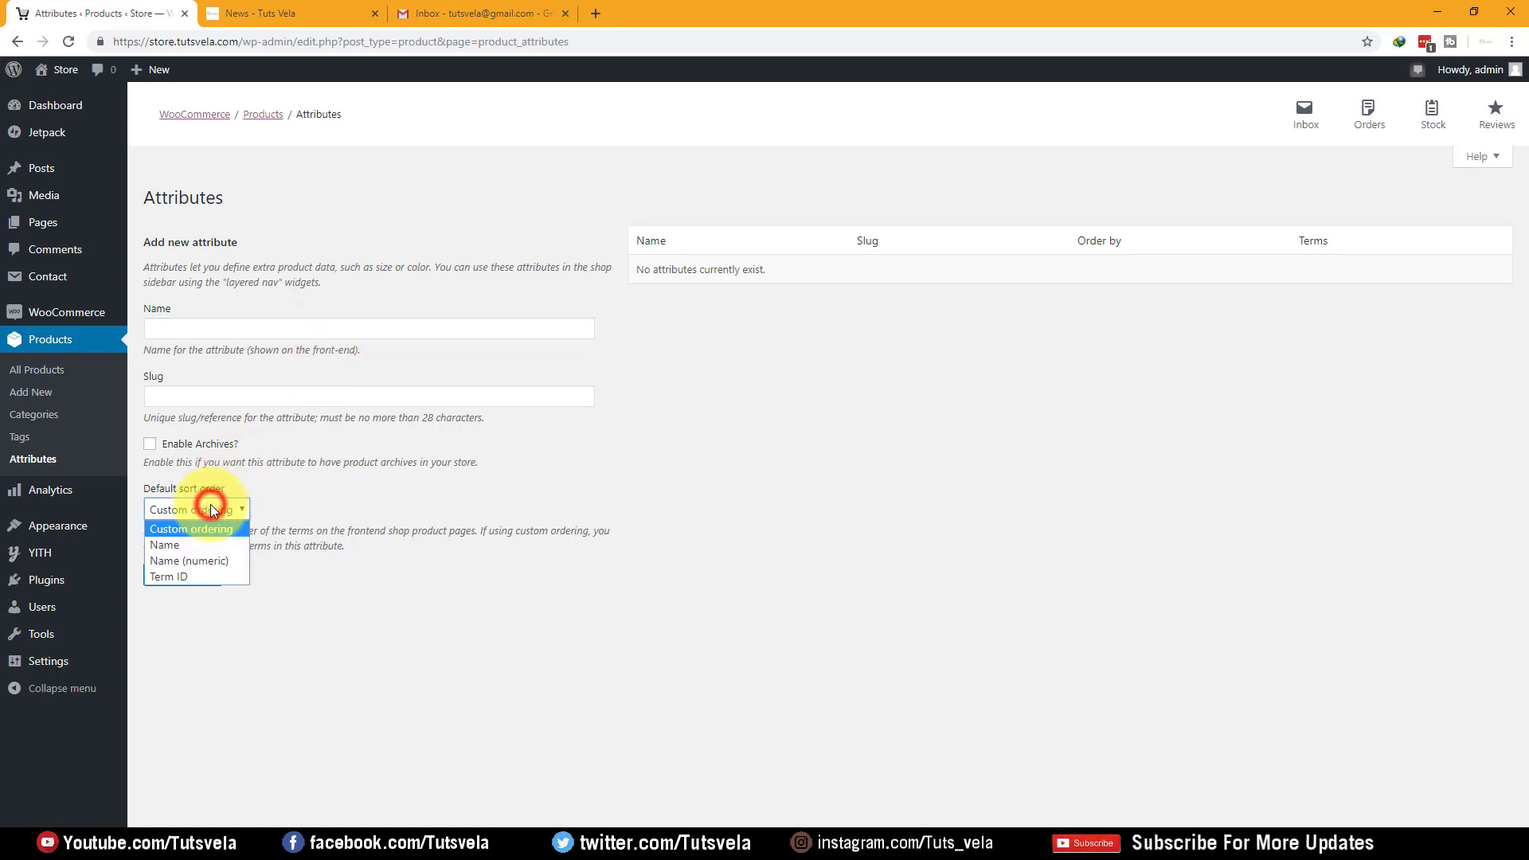
click(210, 510)
click(232, 326)
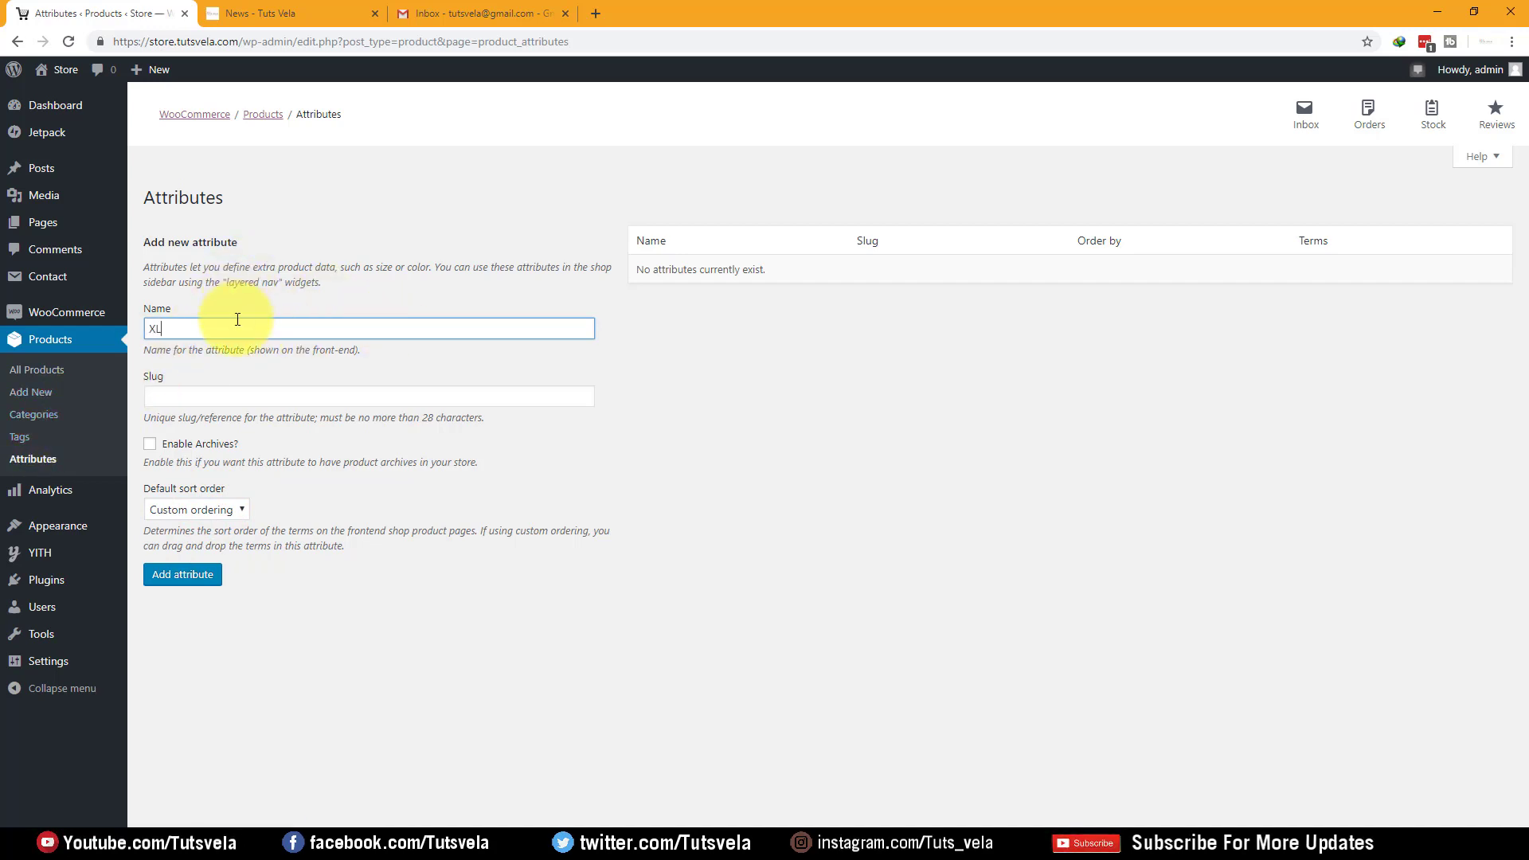
click(185, 574)
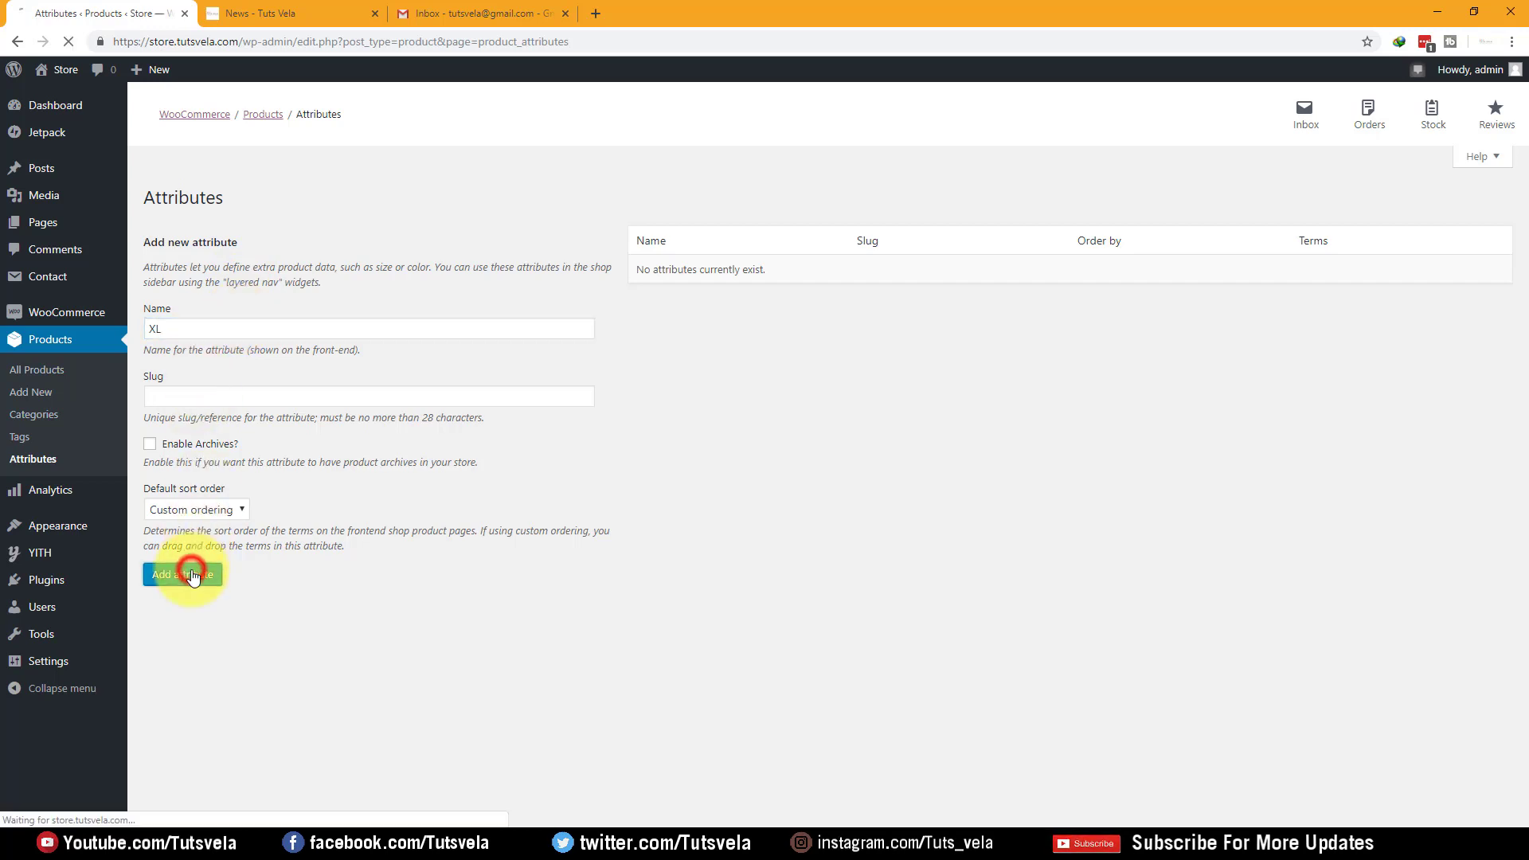
Add a second product attribute named Large, also with custom ordering
click(200, 333)
text(L)
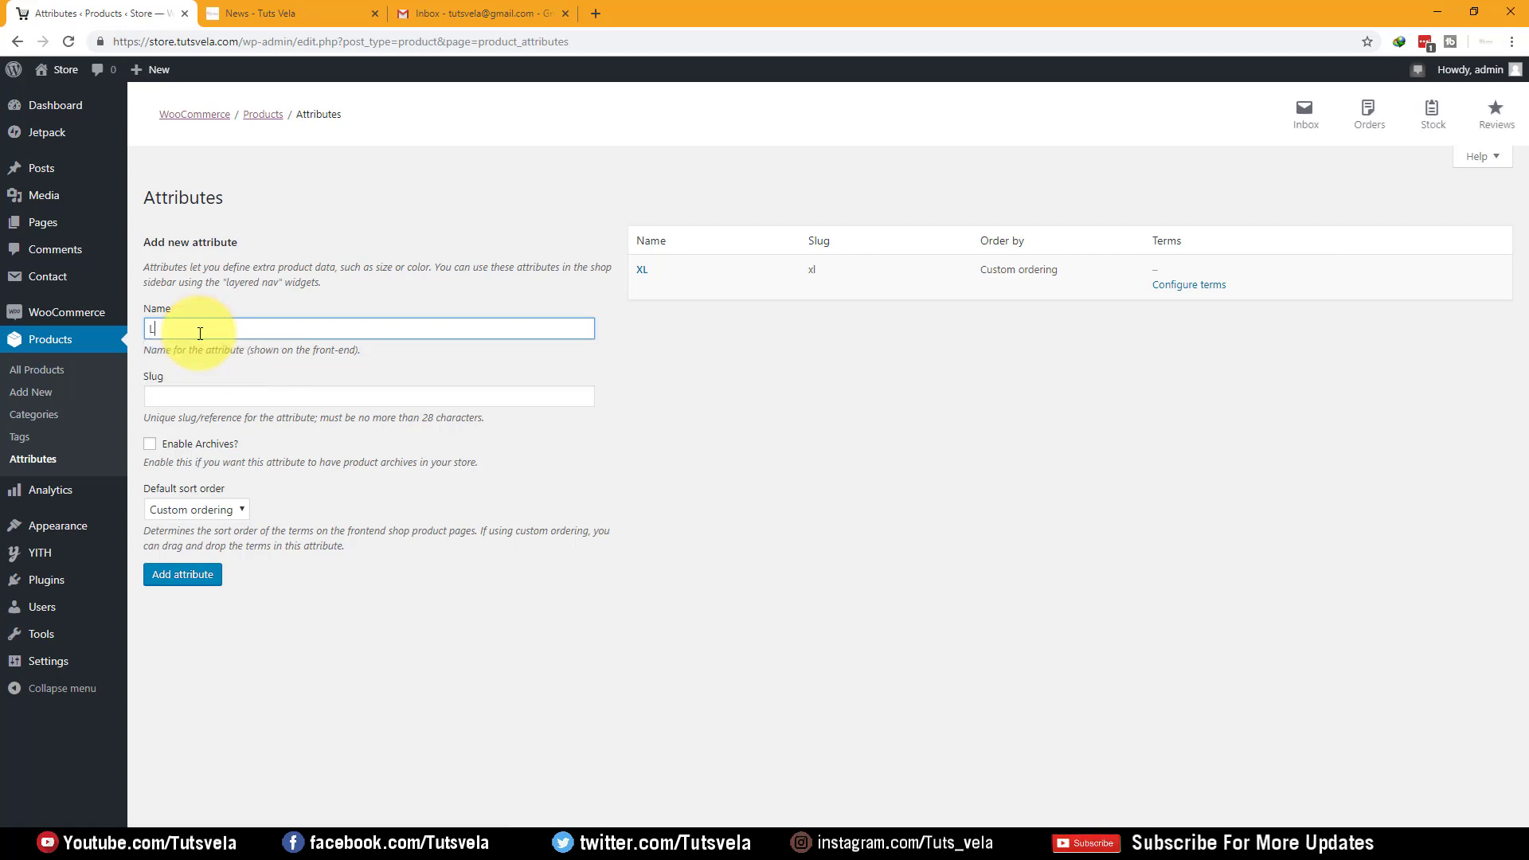
click(185, 574)
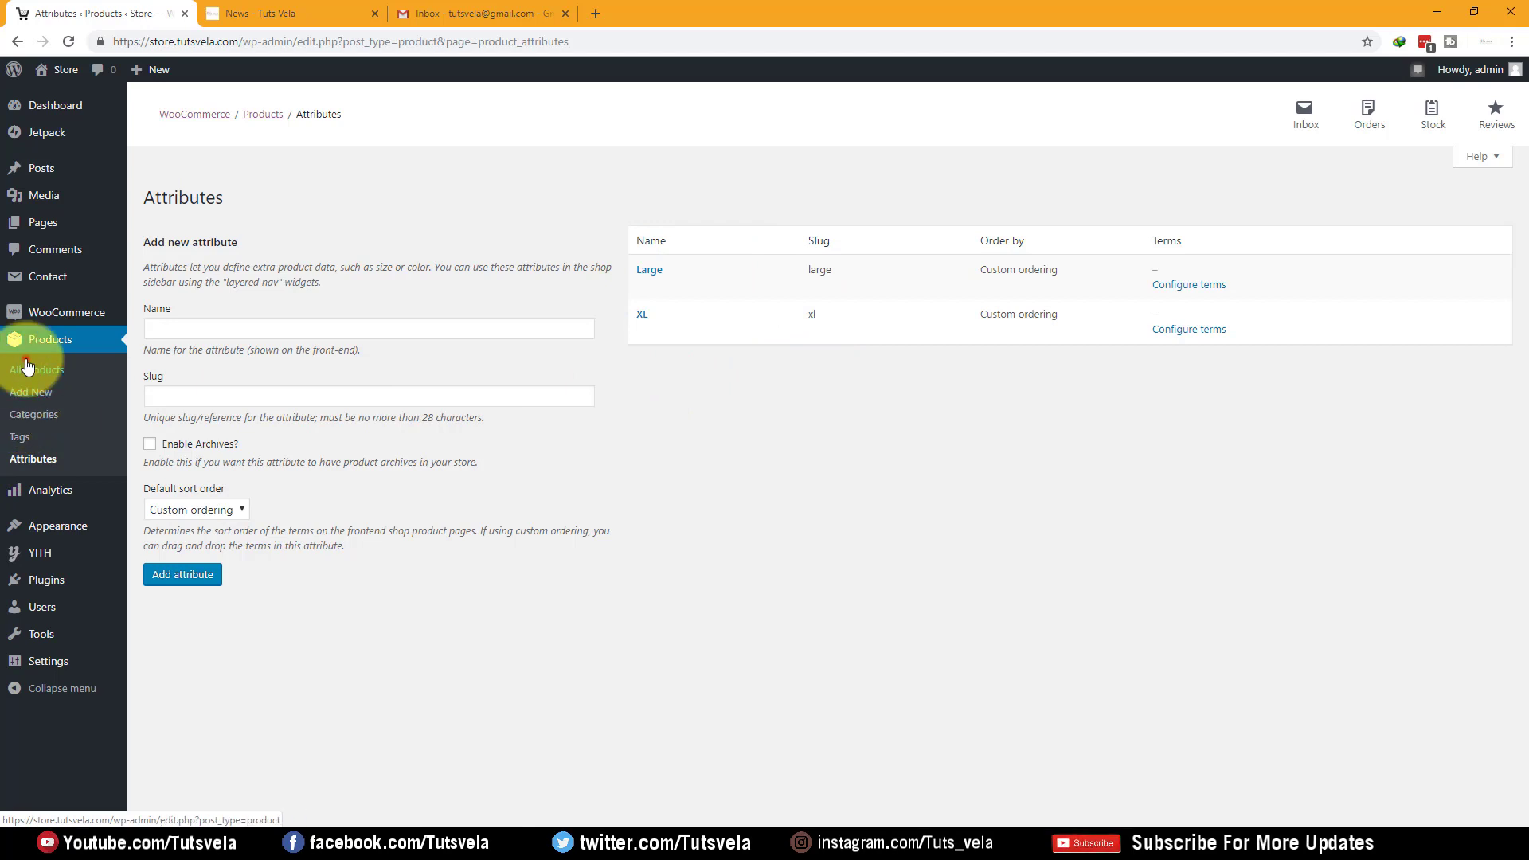
View All Products, close the News and Gmail tabs, and open a blank Add new product form
click(26, 367)
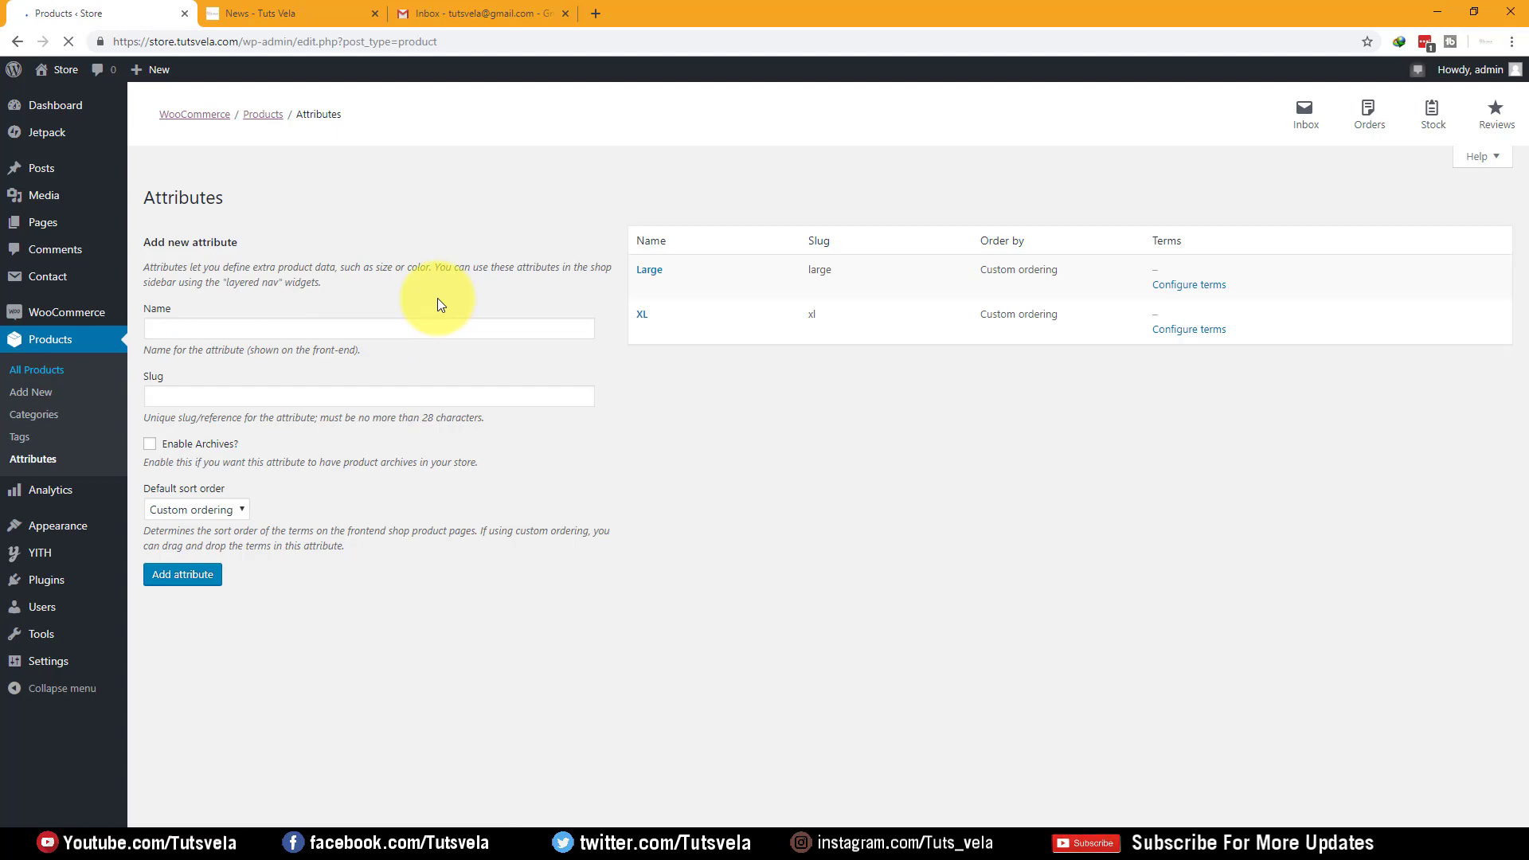
scroll(327, 275, down, 1)
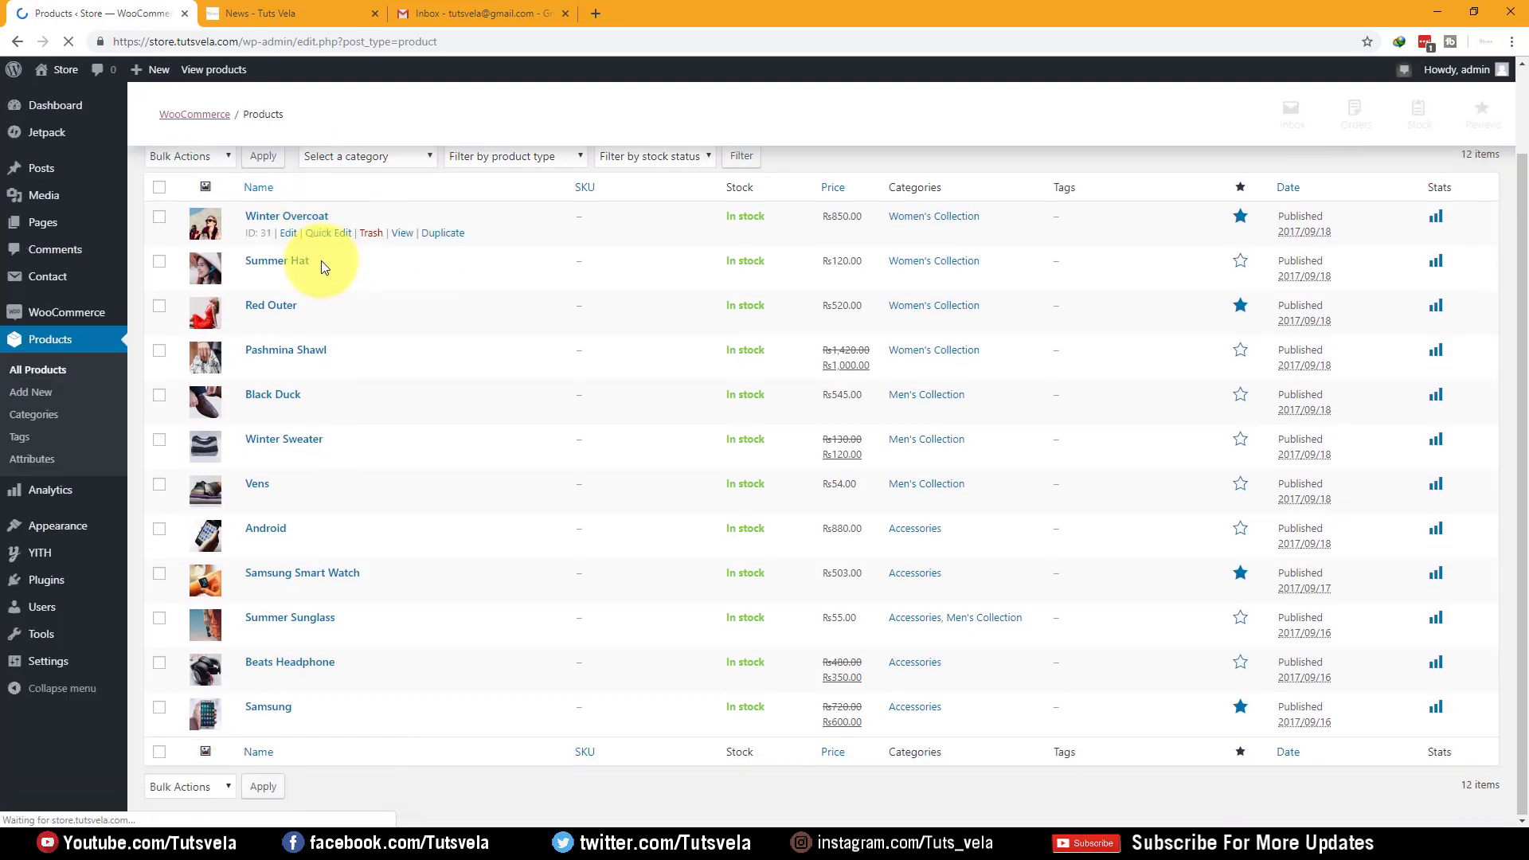
click(263, 13)
click(458, 13)
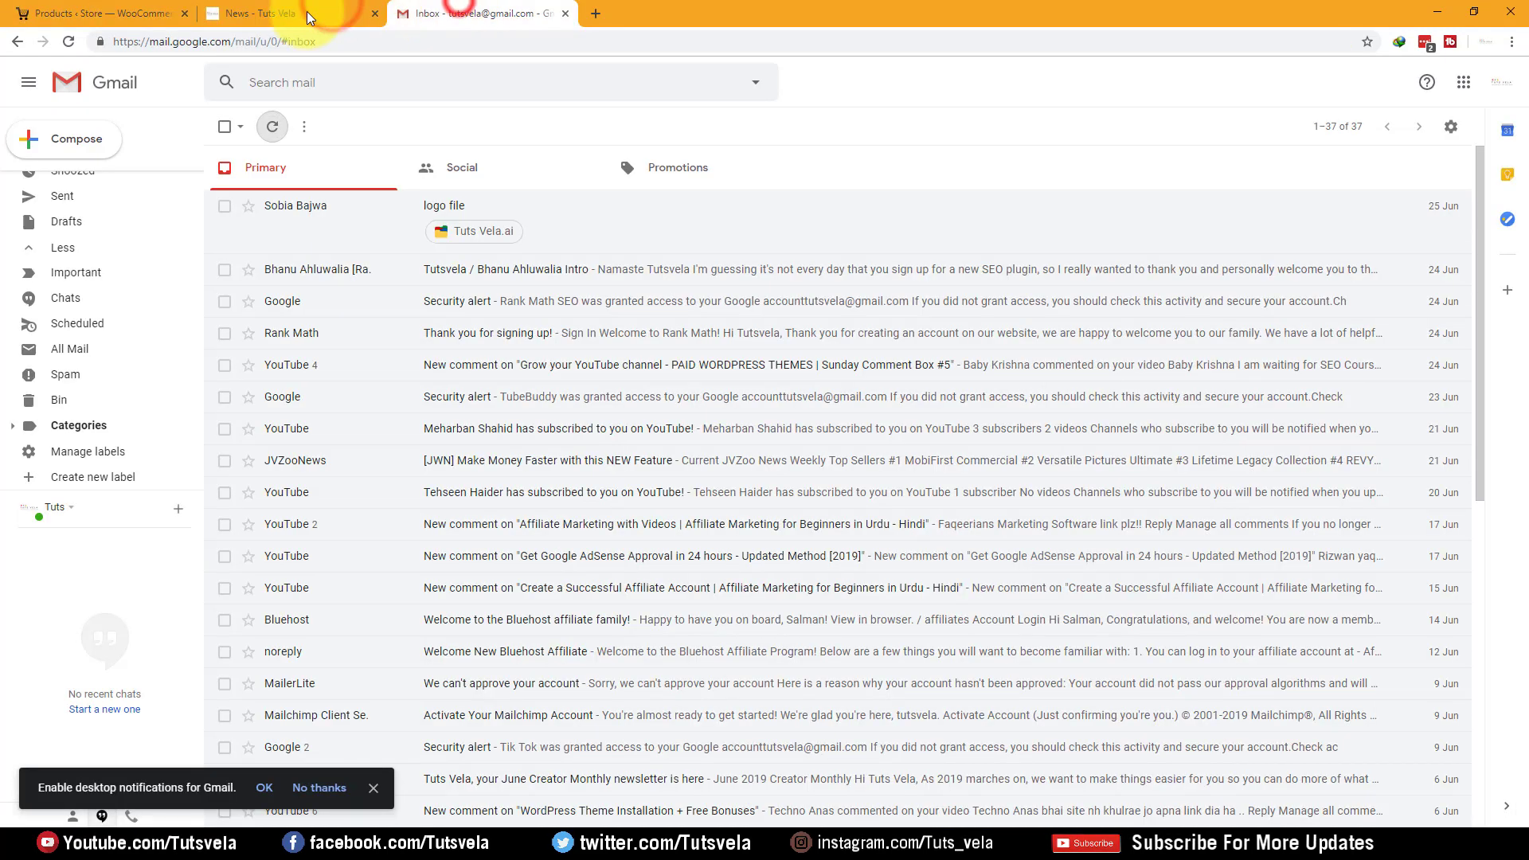
click(308, 11)
click(372, 13)
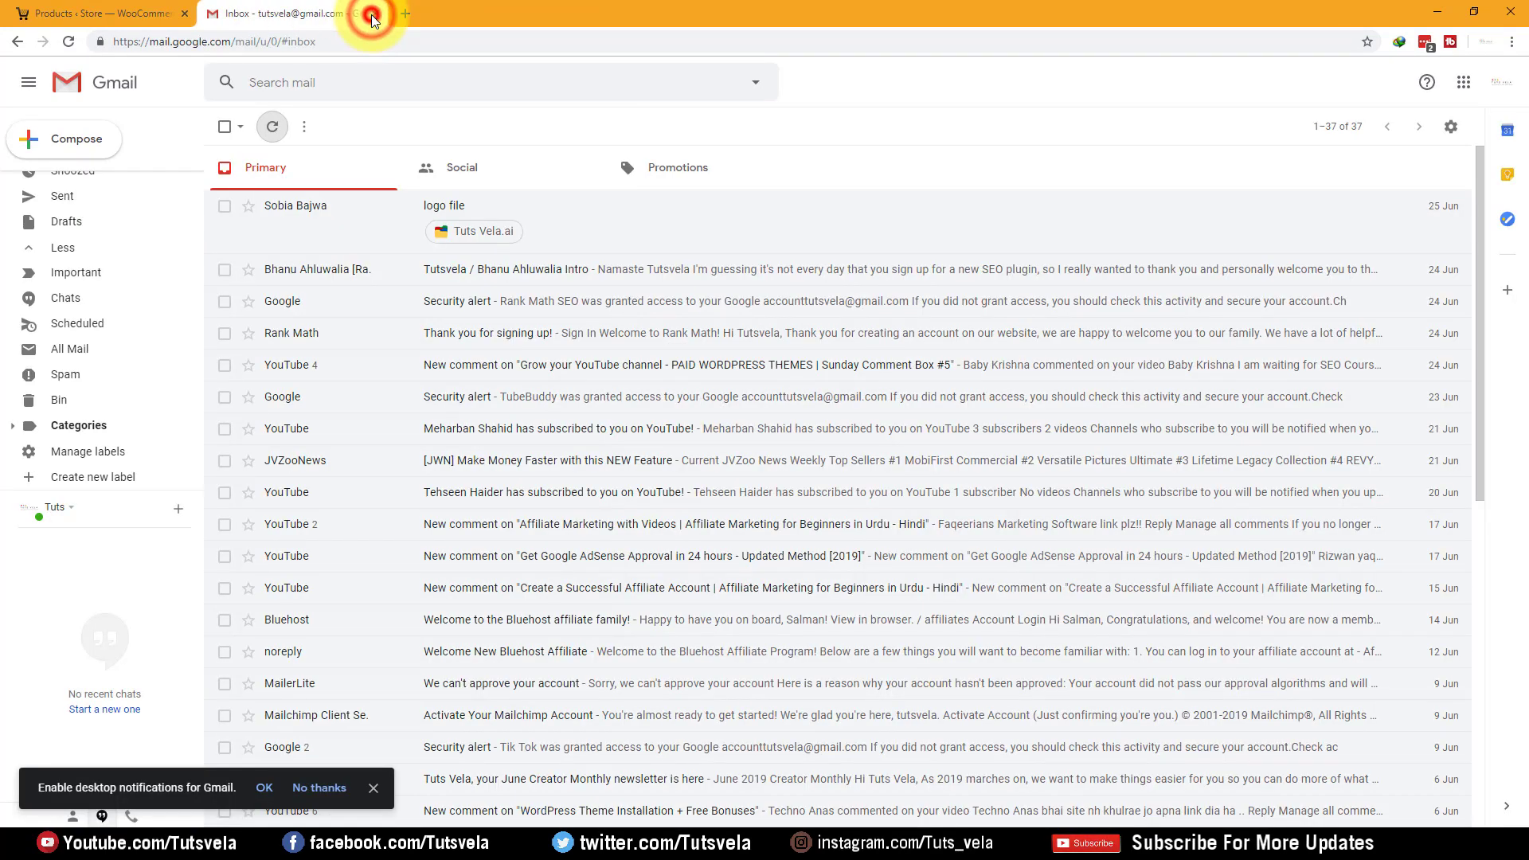
click(372, 13)
scroll(1112, 302, down, 2)
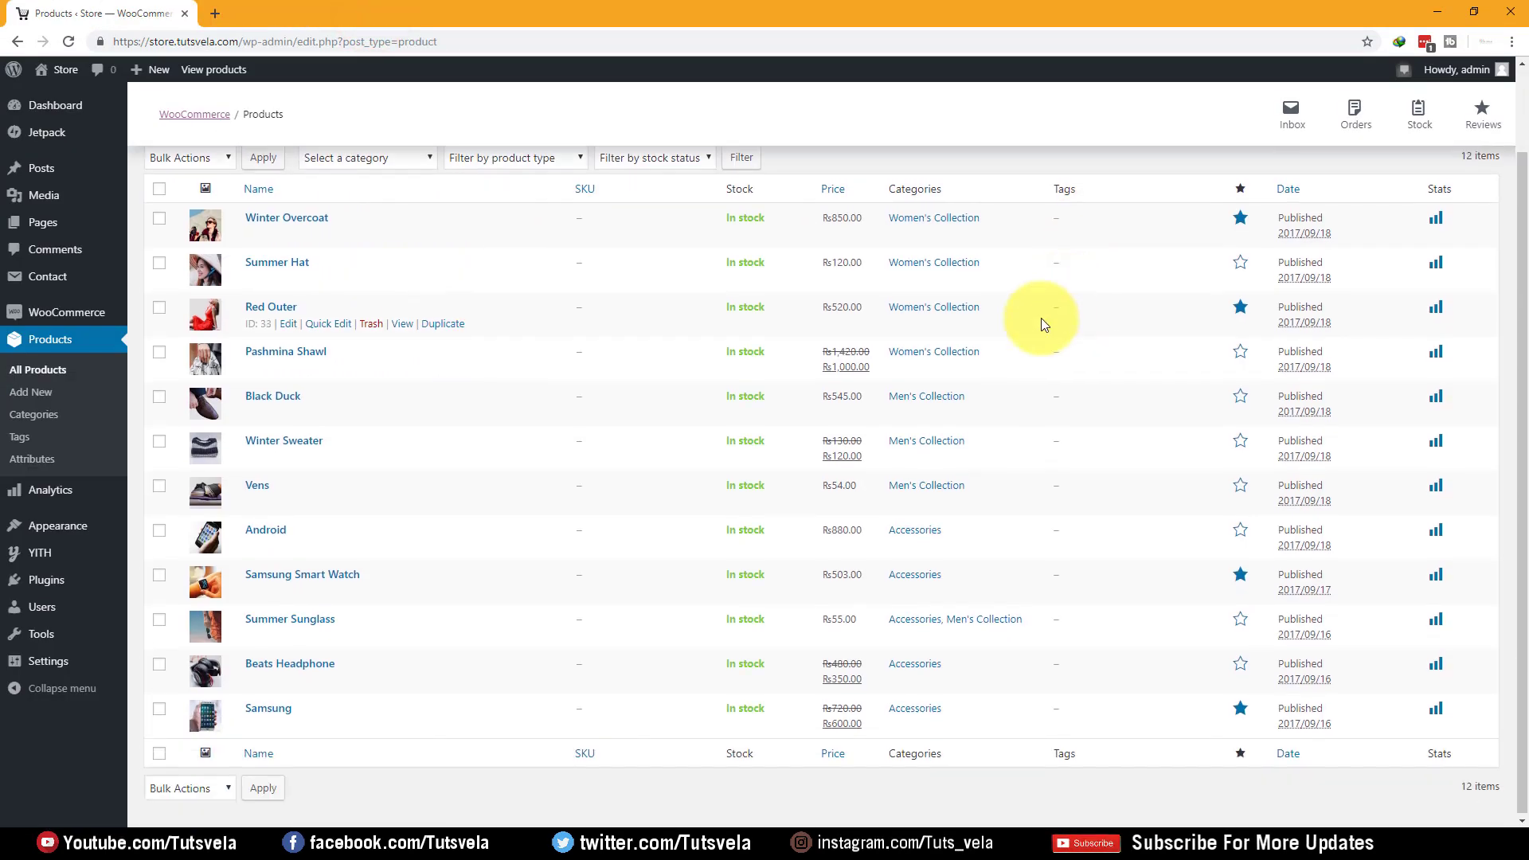
scroll(481, 374, up, 1)
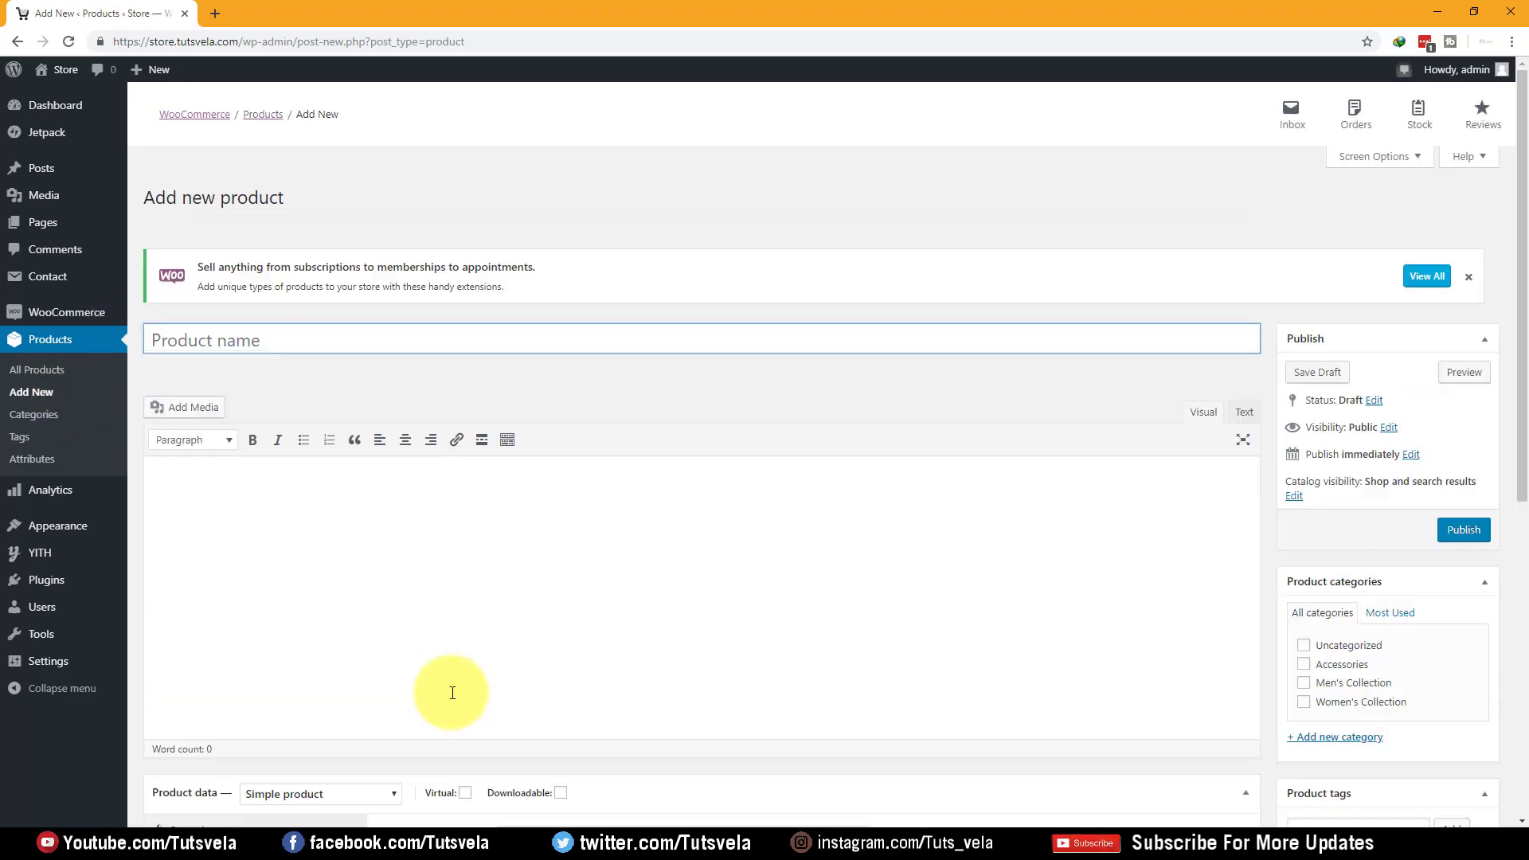
After checking the Word descriptions, name the new product 'Watch 1' and tick the Accessories category
click(307, 844)
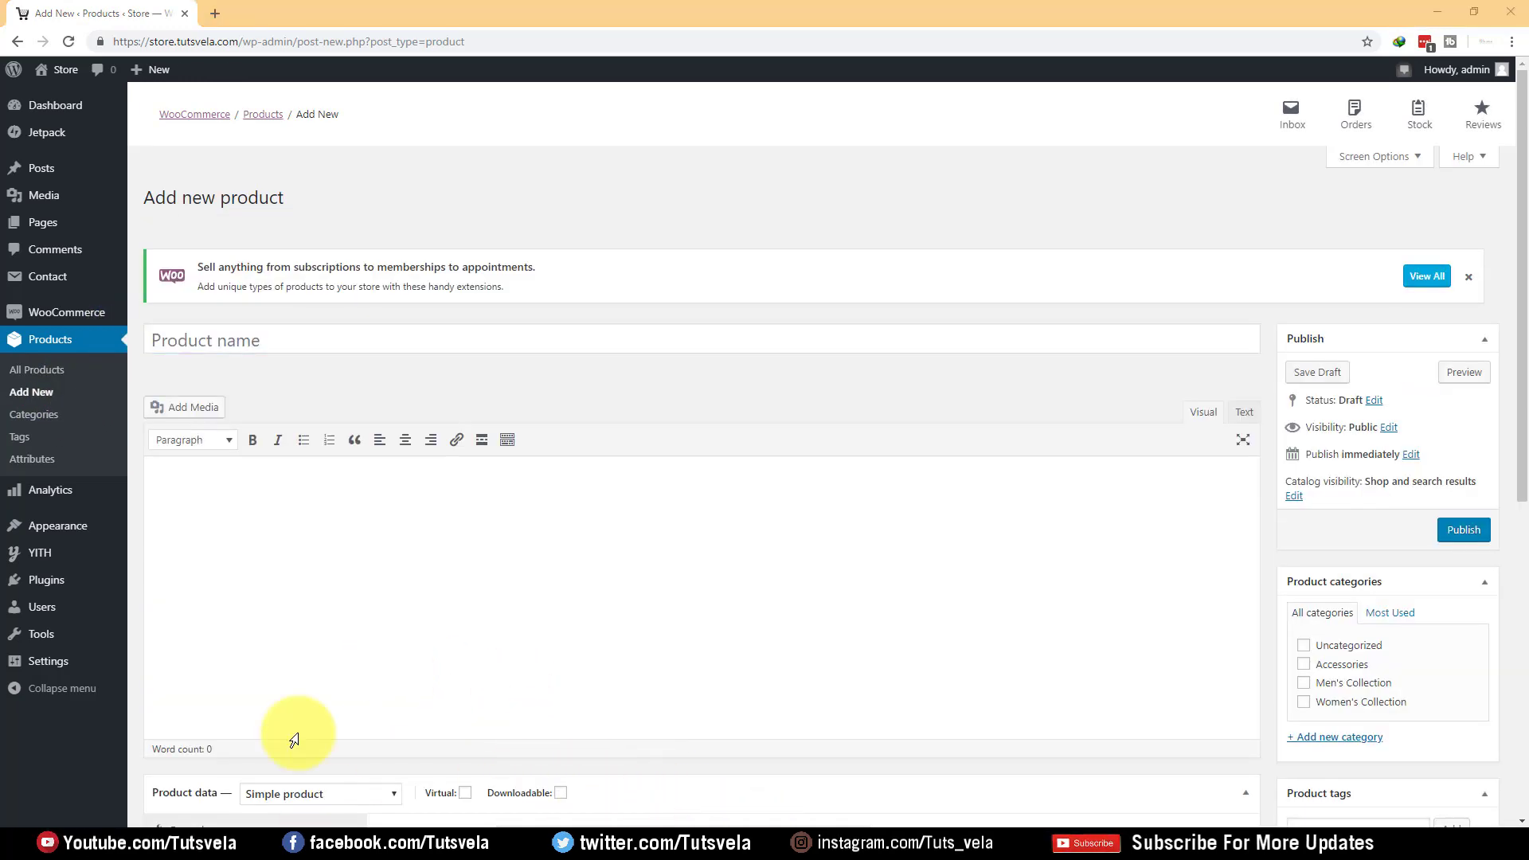
scroll(540, 280, down, 6)
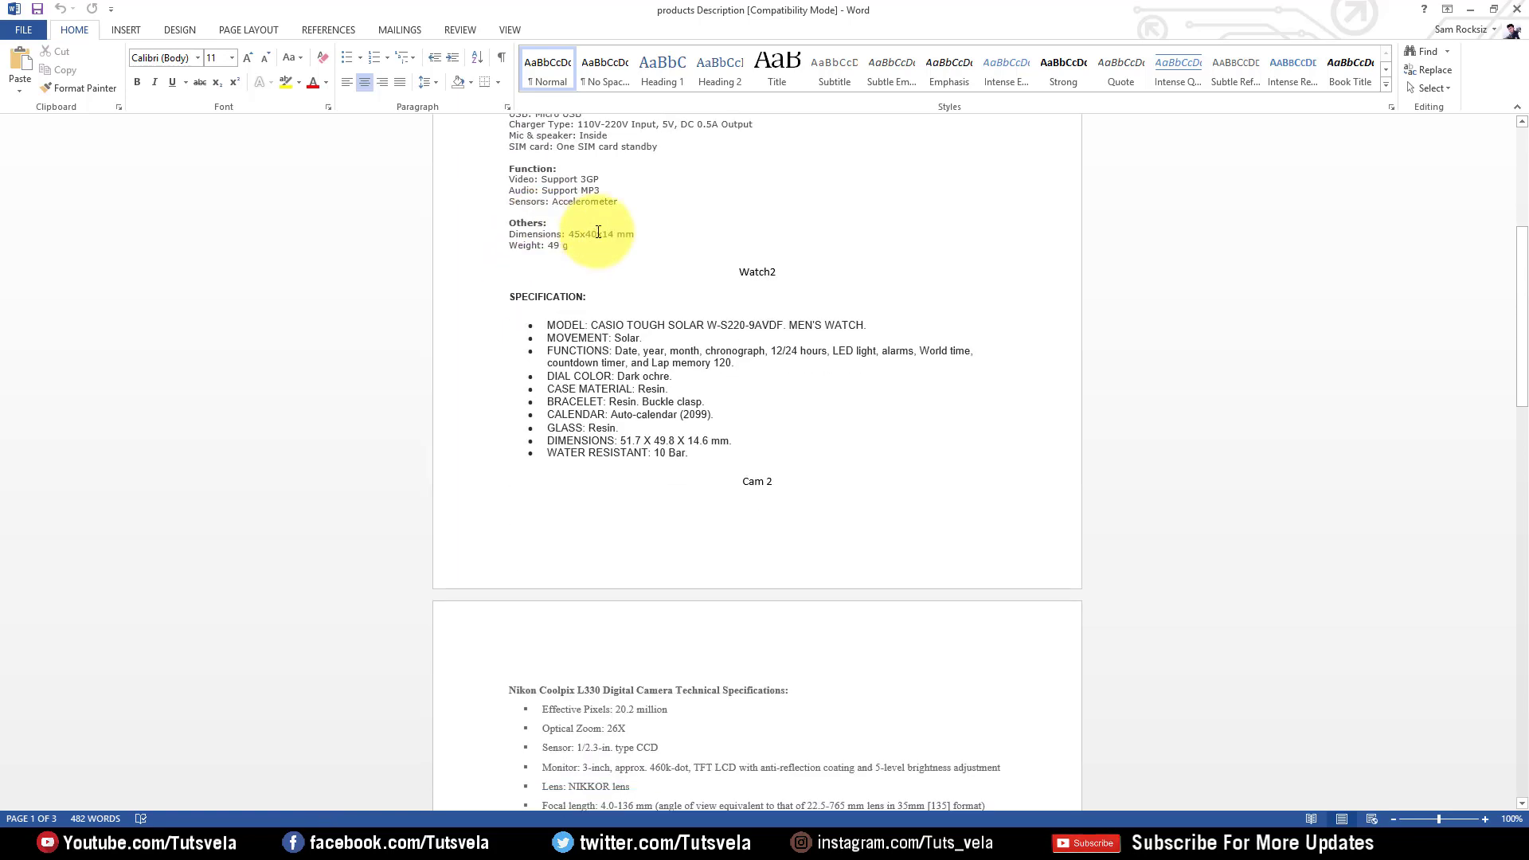
scroll(597, 232, up, 8)
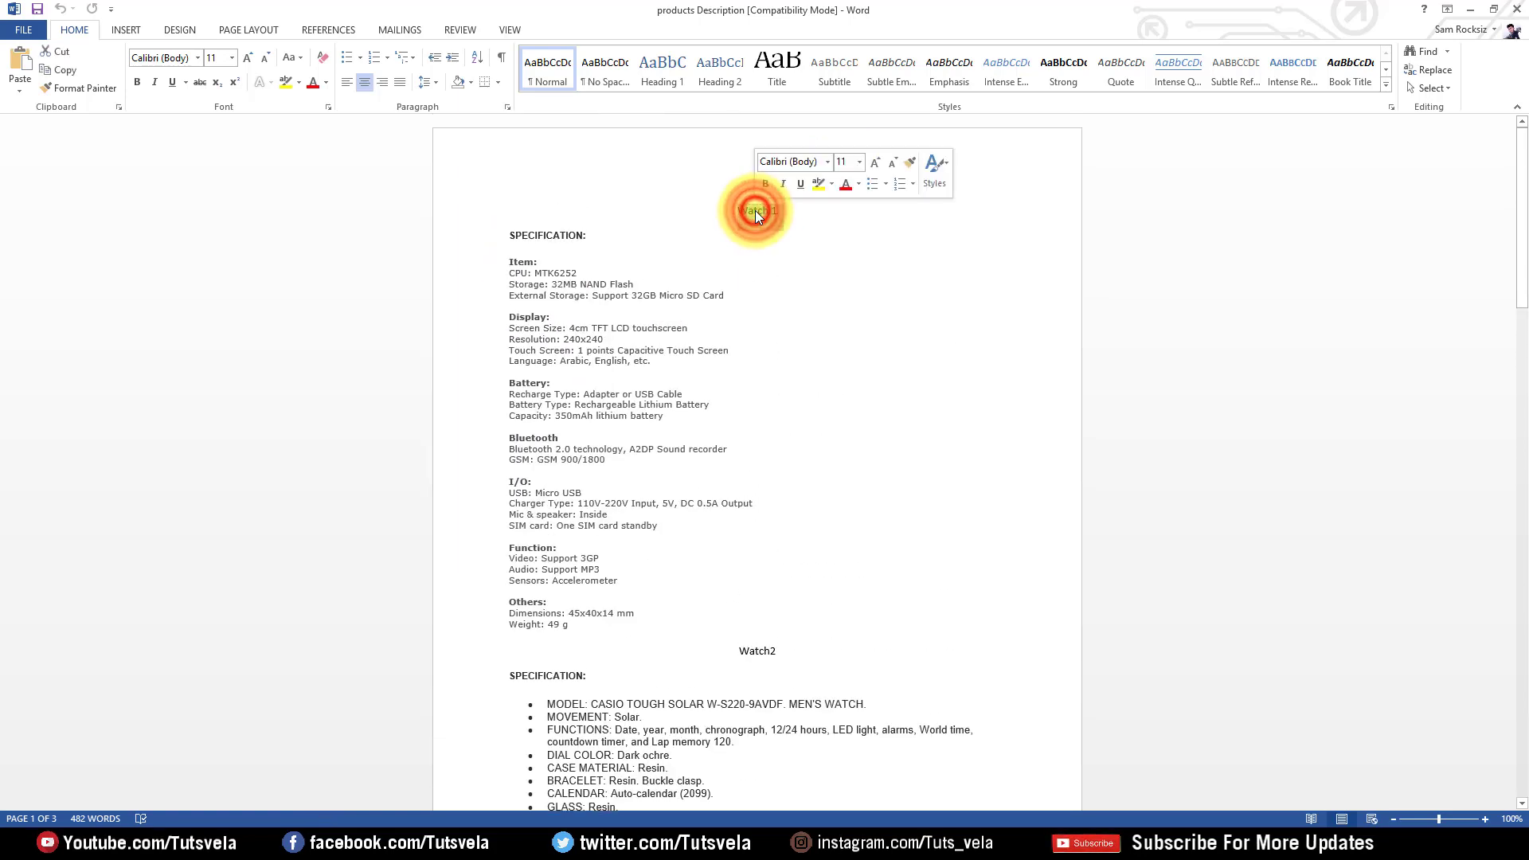
click(1470, 10)
text(Watch 1)
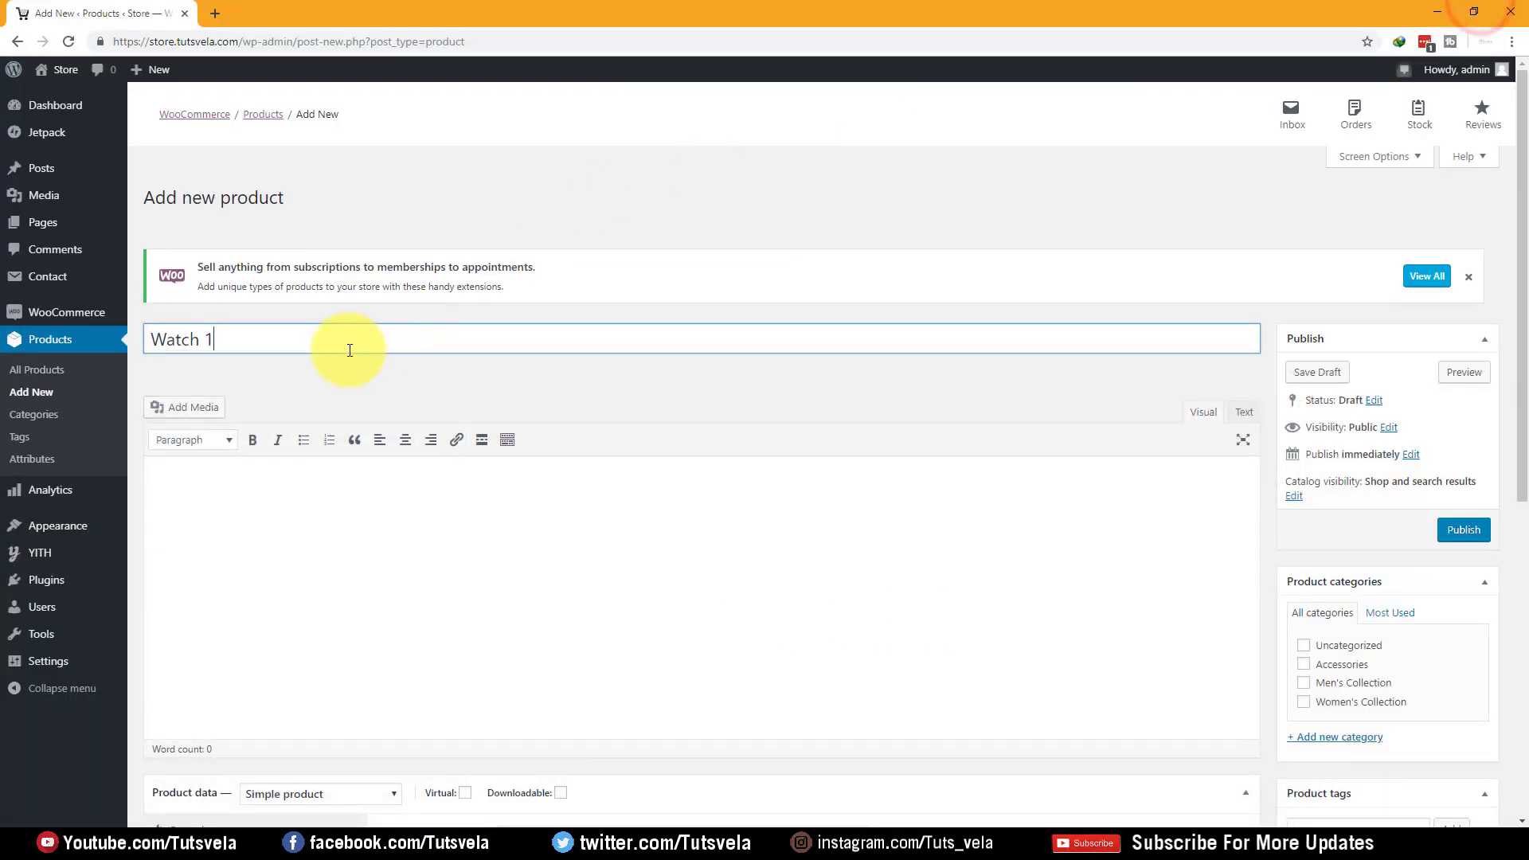
drag(232, 337, 168, 339)
click(279, 516)
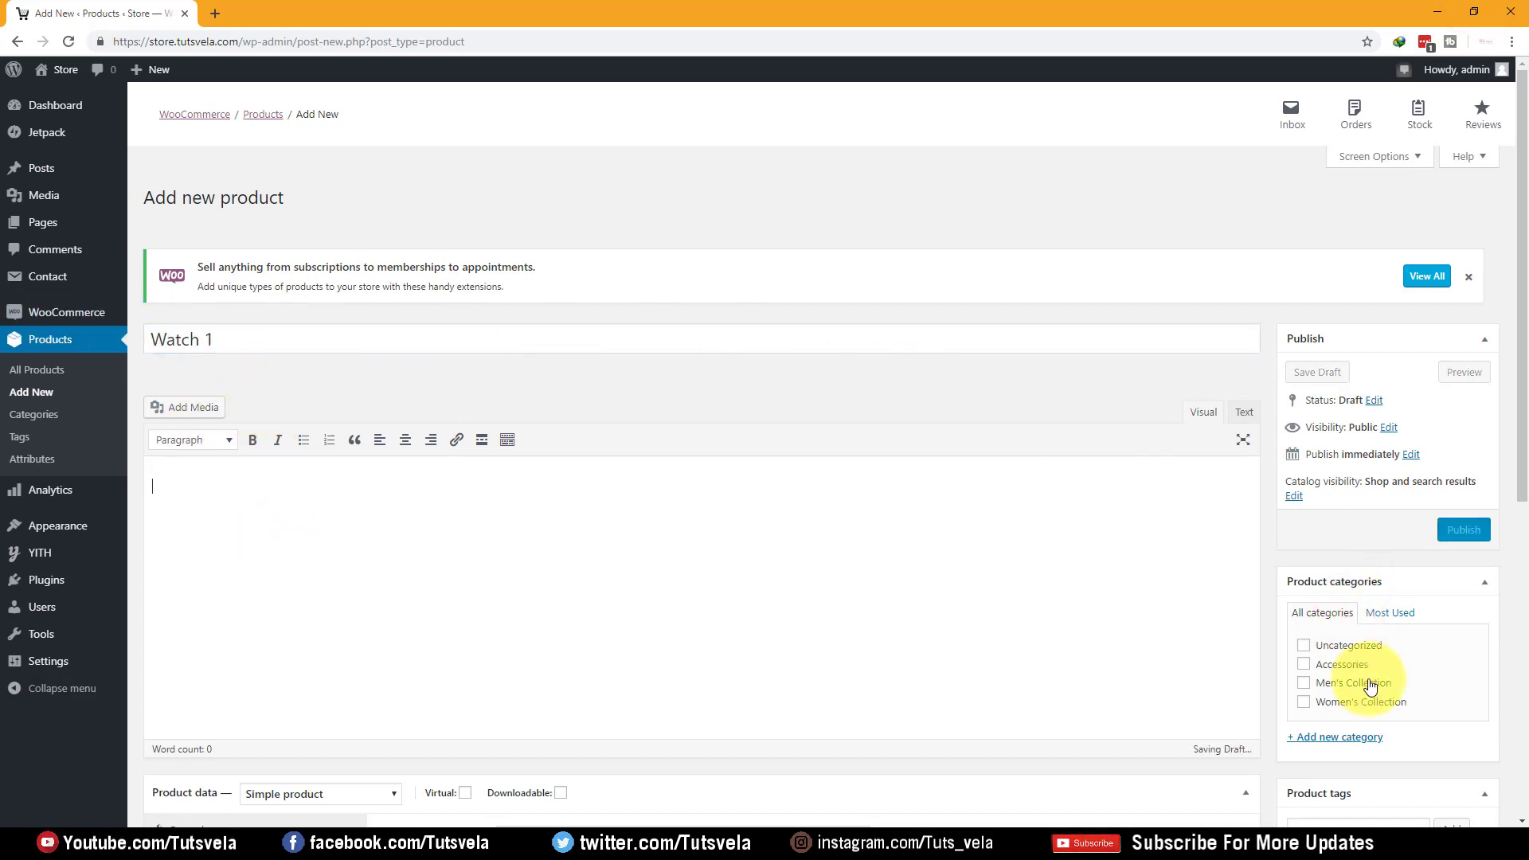
click(1341, 664)
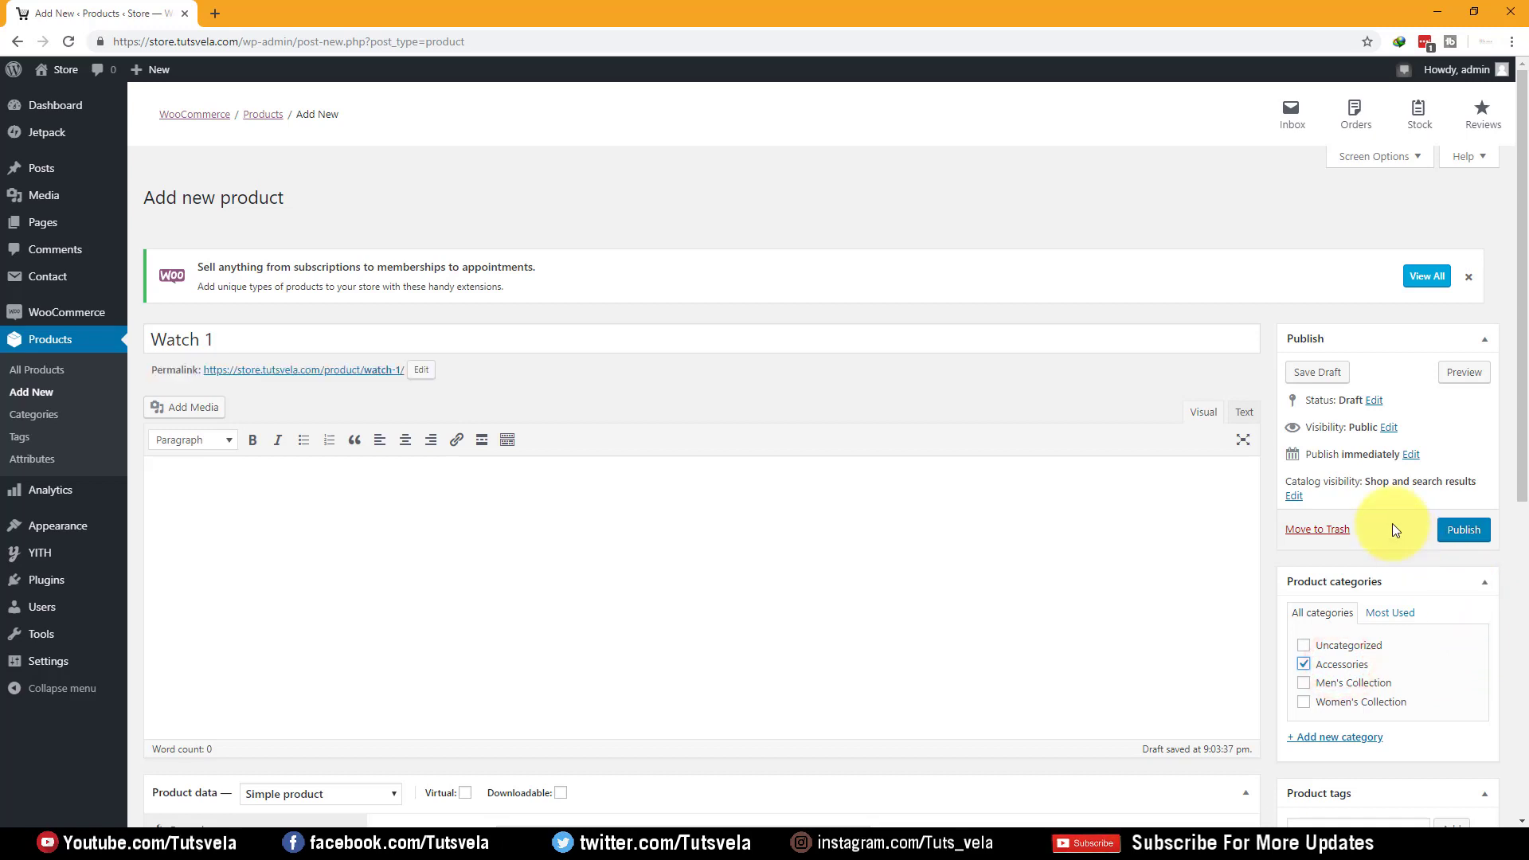
scroll(1409, 610, down, 4)
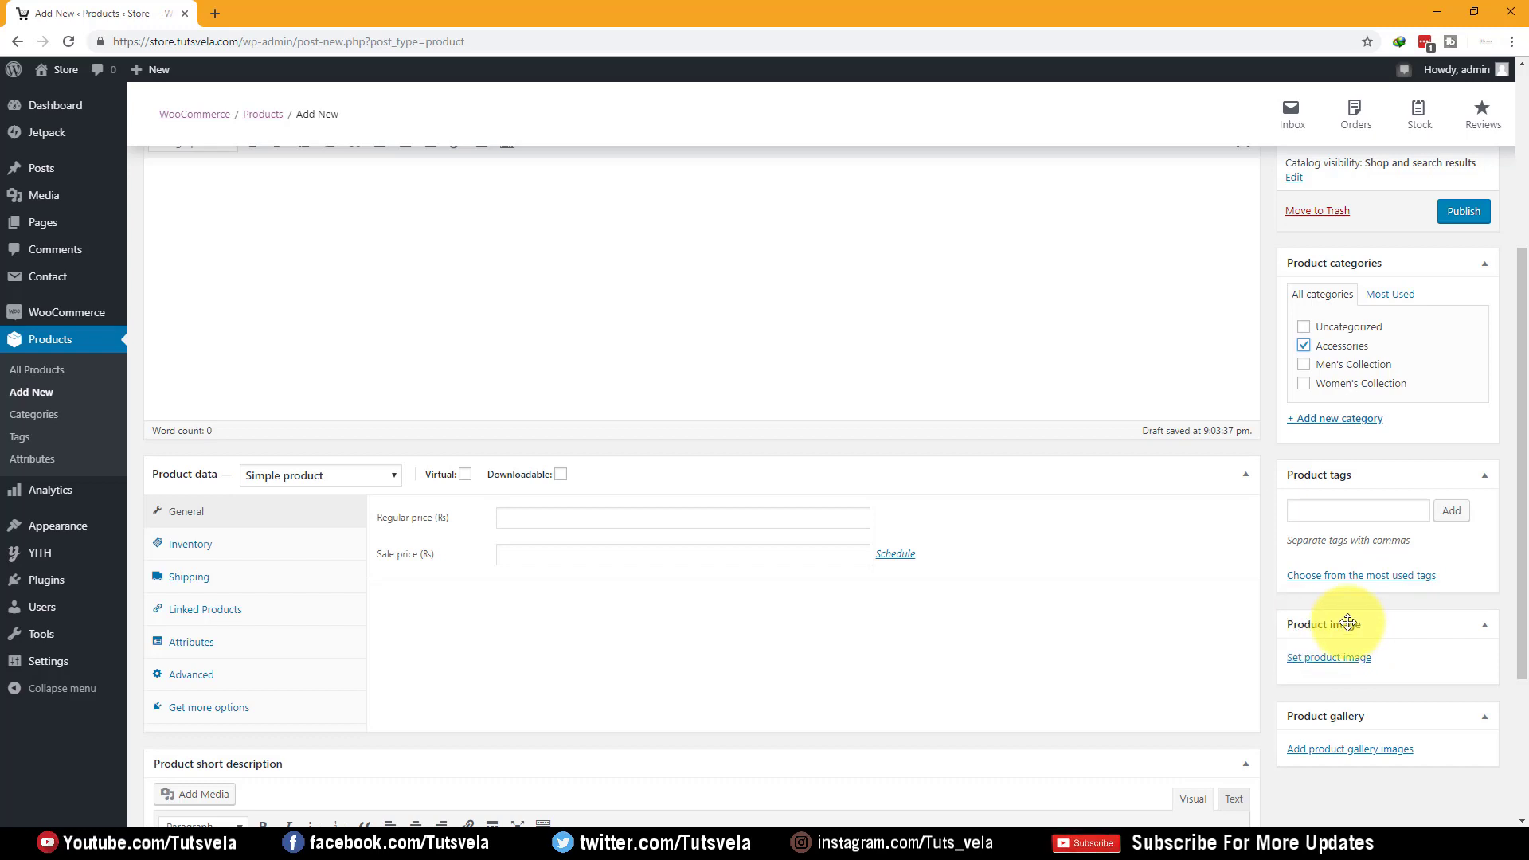
Upload watch1gal1 from the Products folder and set it as the product image
click(1315, 659)
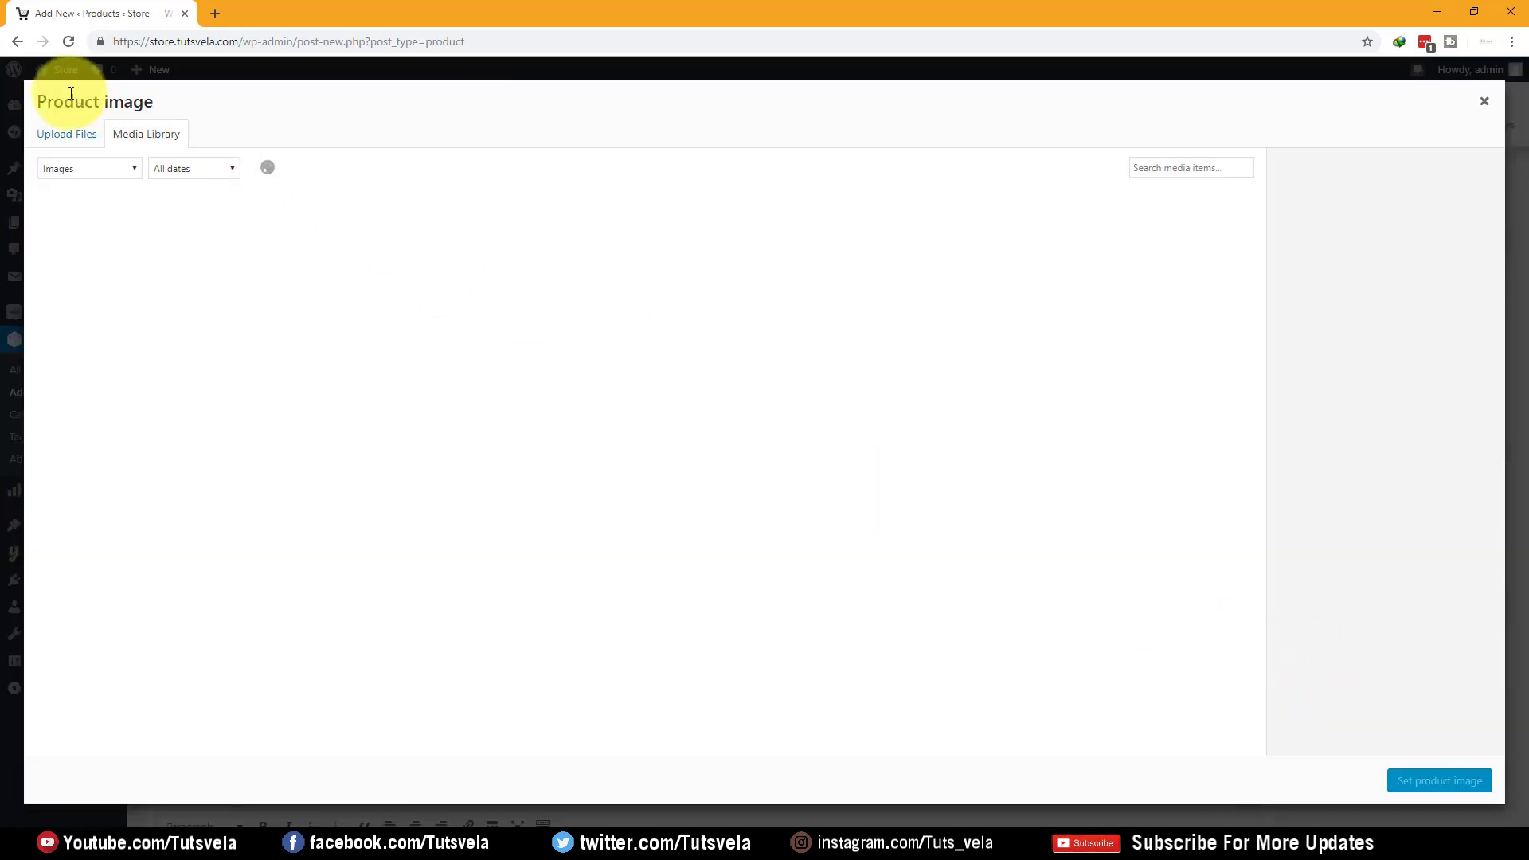
click(54, 135)
click(375, 842)
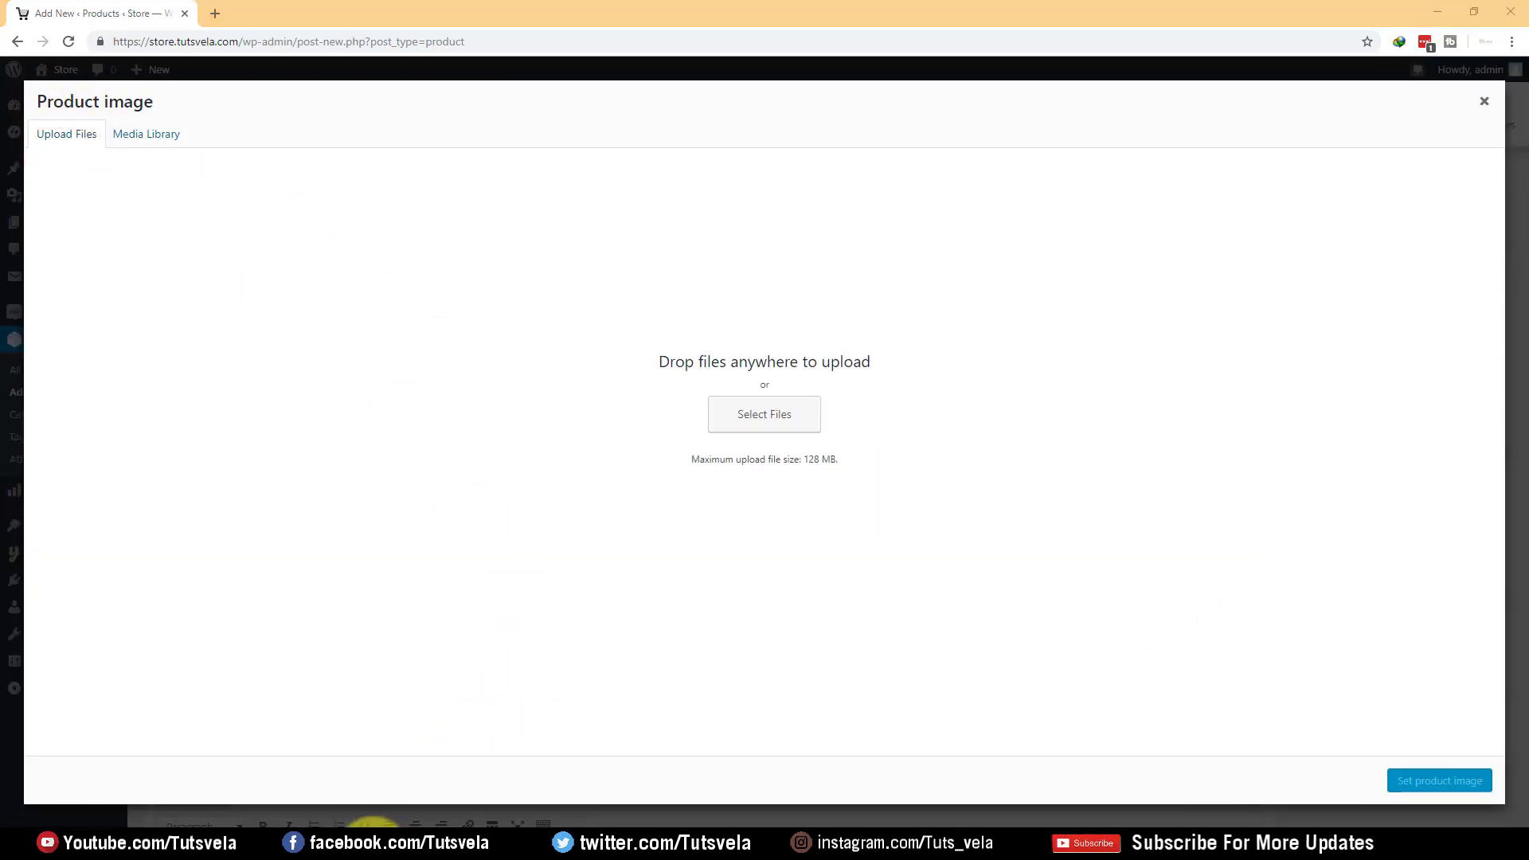
click(724, 528)
drag(996, 238, 1155, 828)
drag(1044, 813, 806, 434)
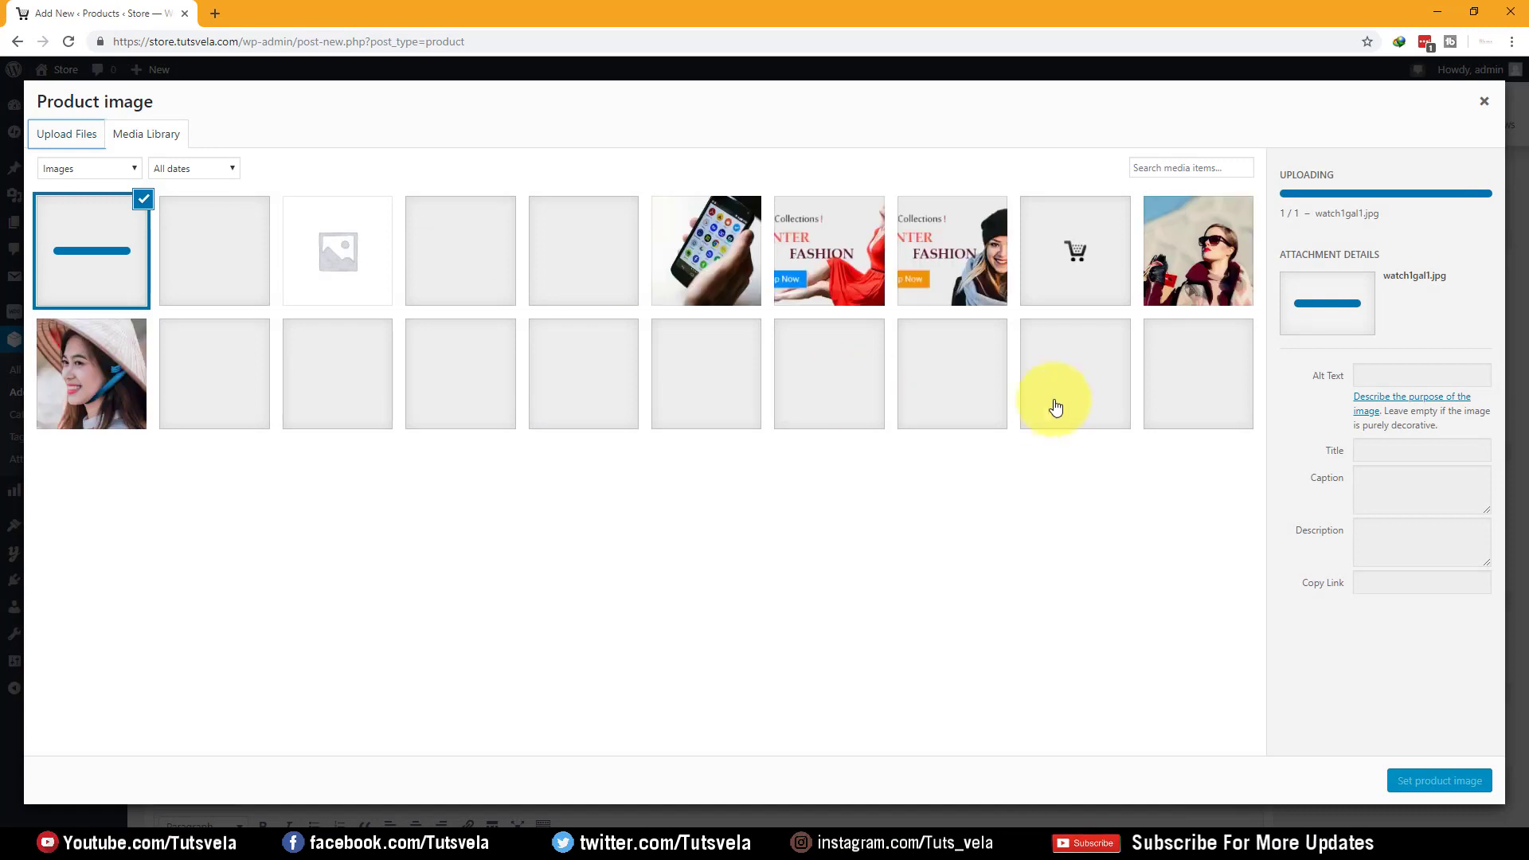
click(1432, 782)
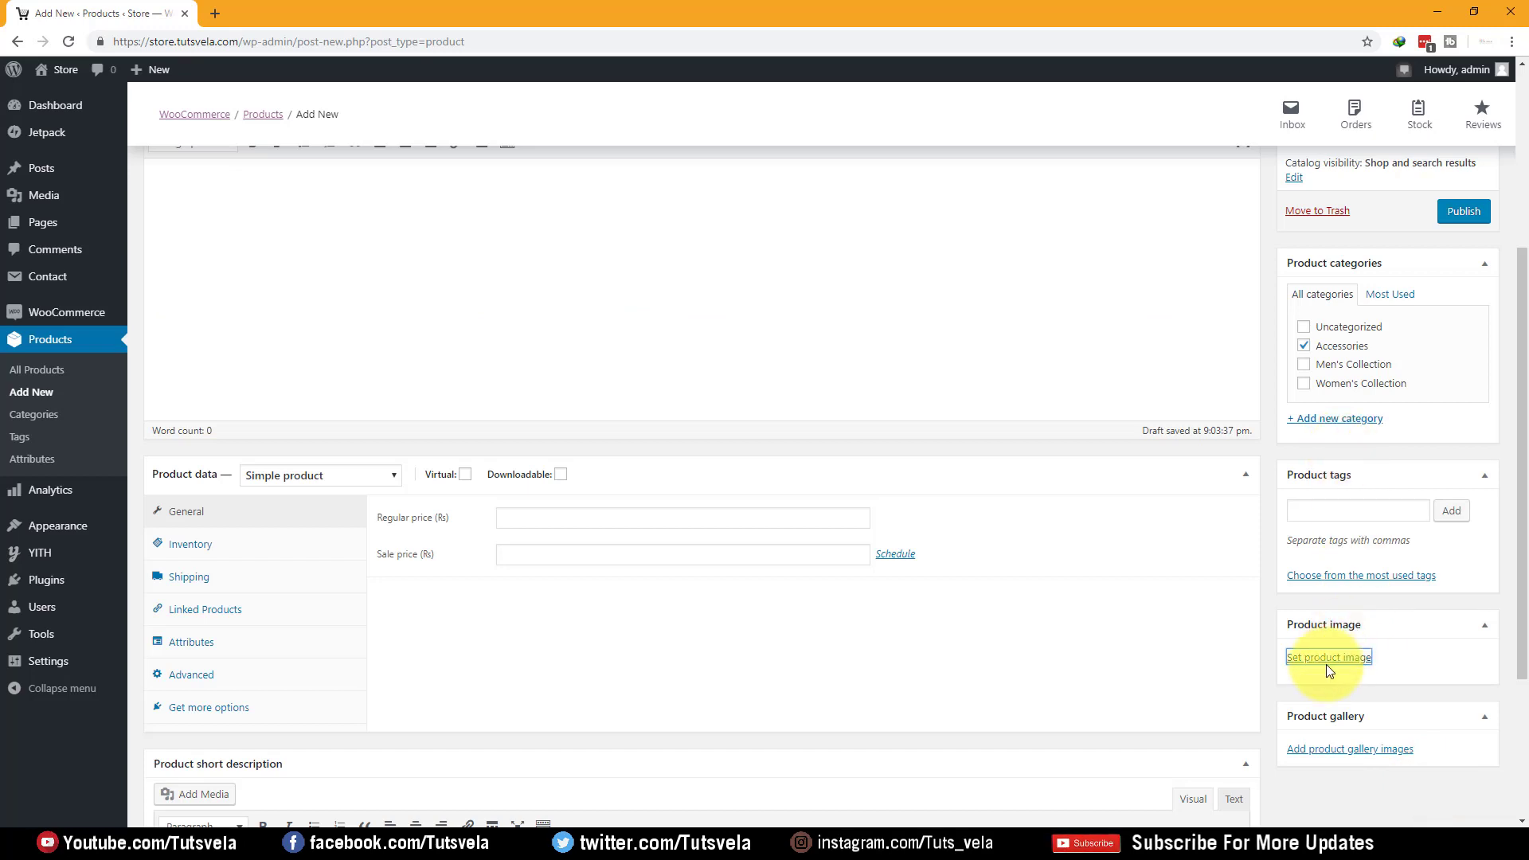
scroll(1369, 687, down, 3)
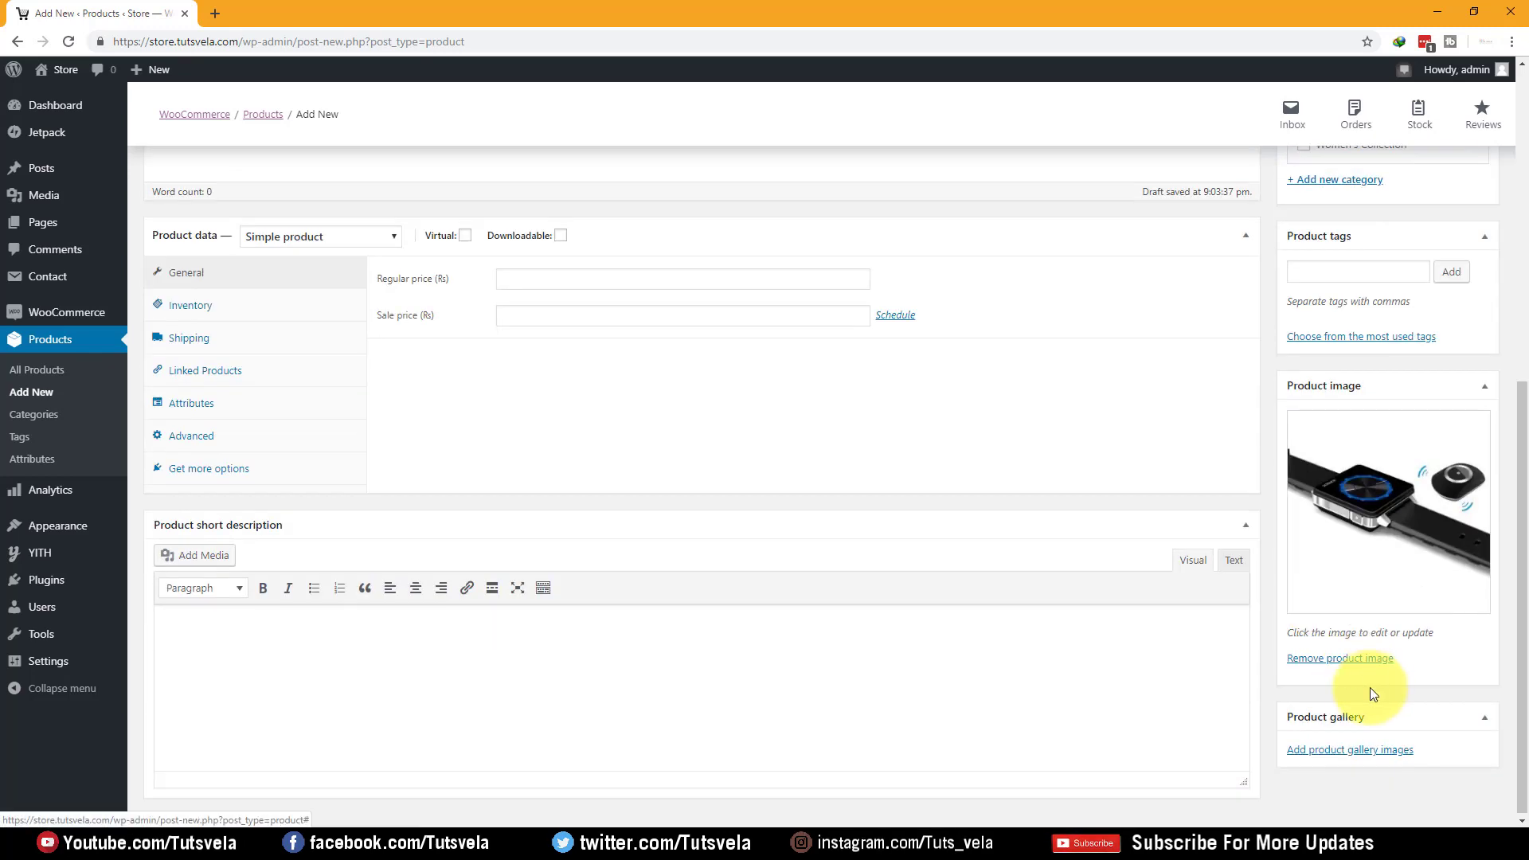
Upload the five watch images and add all five to the product gallery
click(1326, 750)
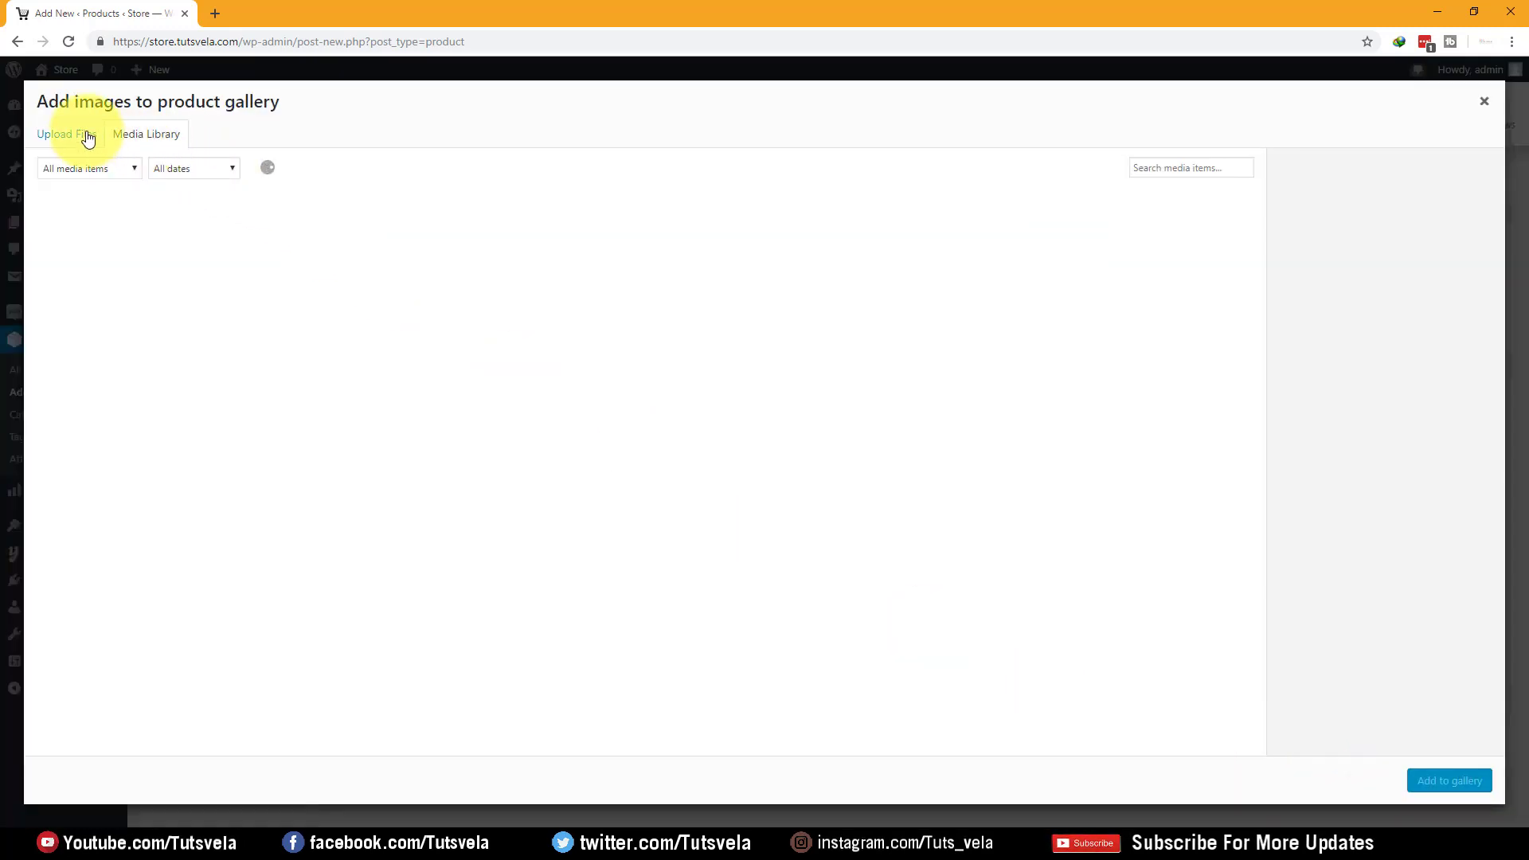
click(80, 135)
click(409, 853)
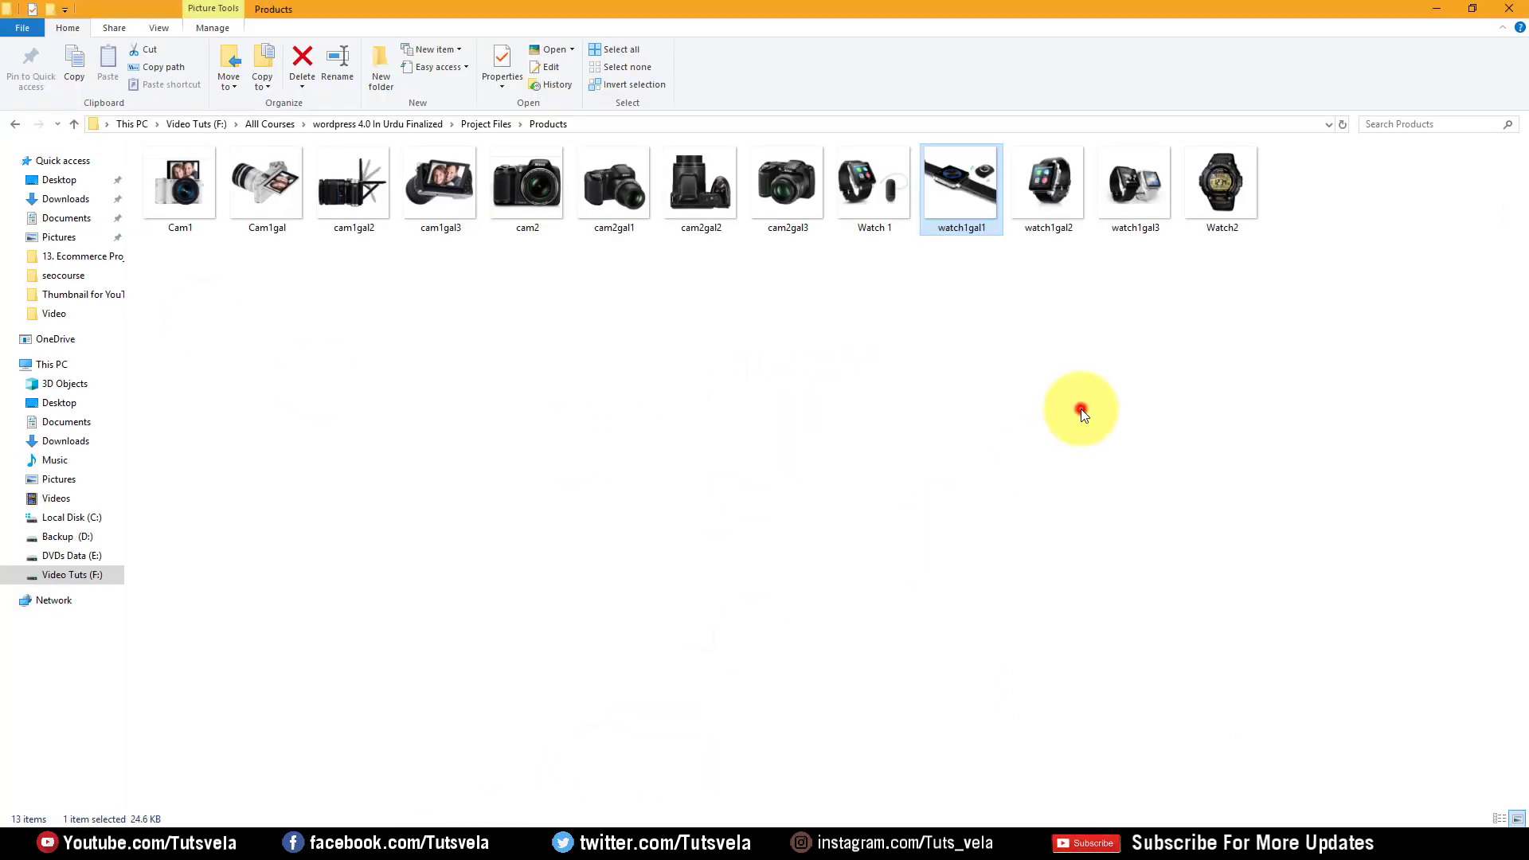
click(1082, 409)
drag(1286, 249, 857, 185)
drag(854, 185, 708, 427)
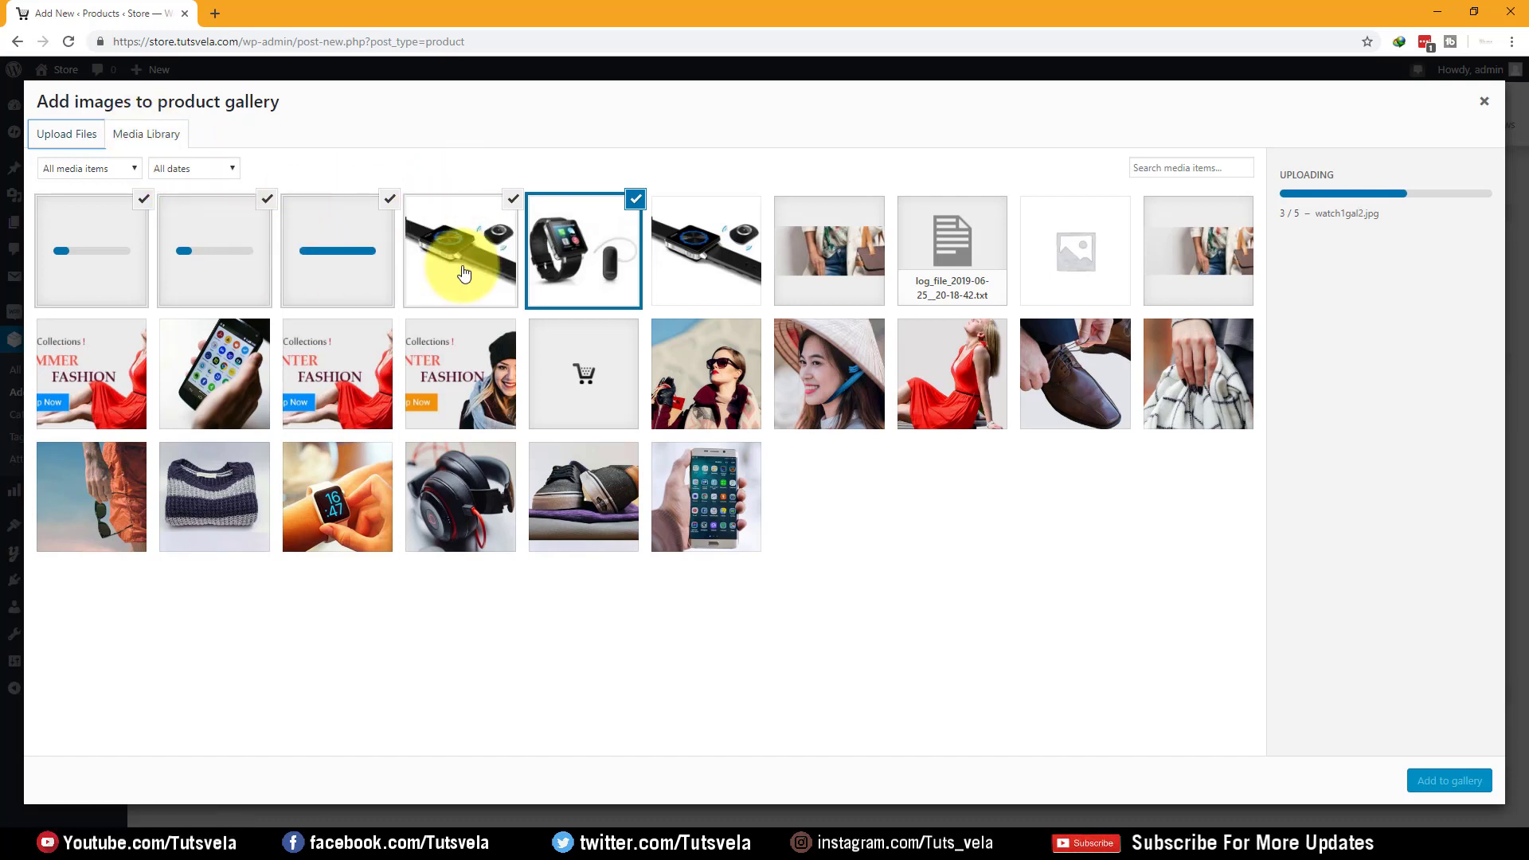
click(443, 239)
click(630, 203)
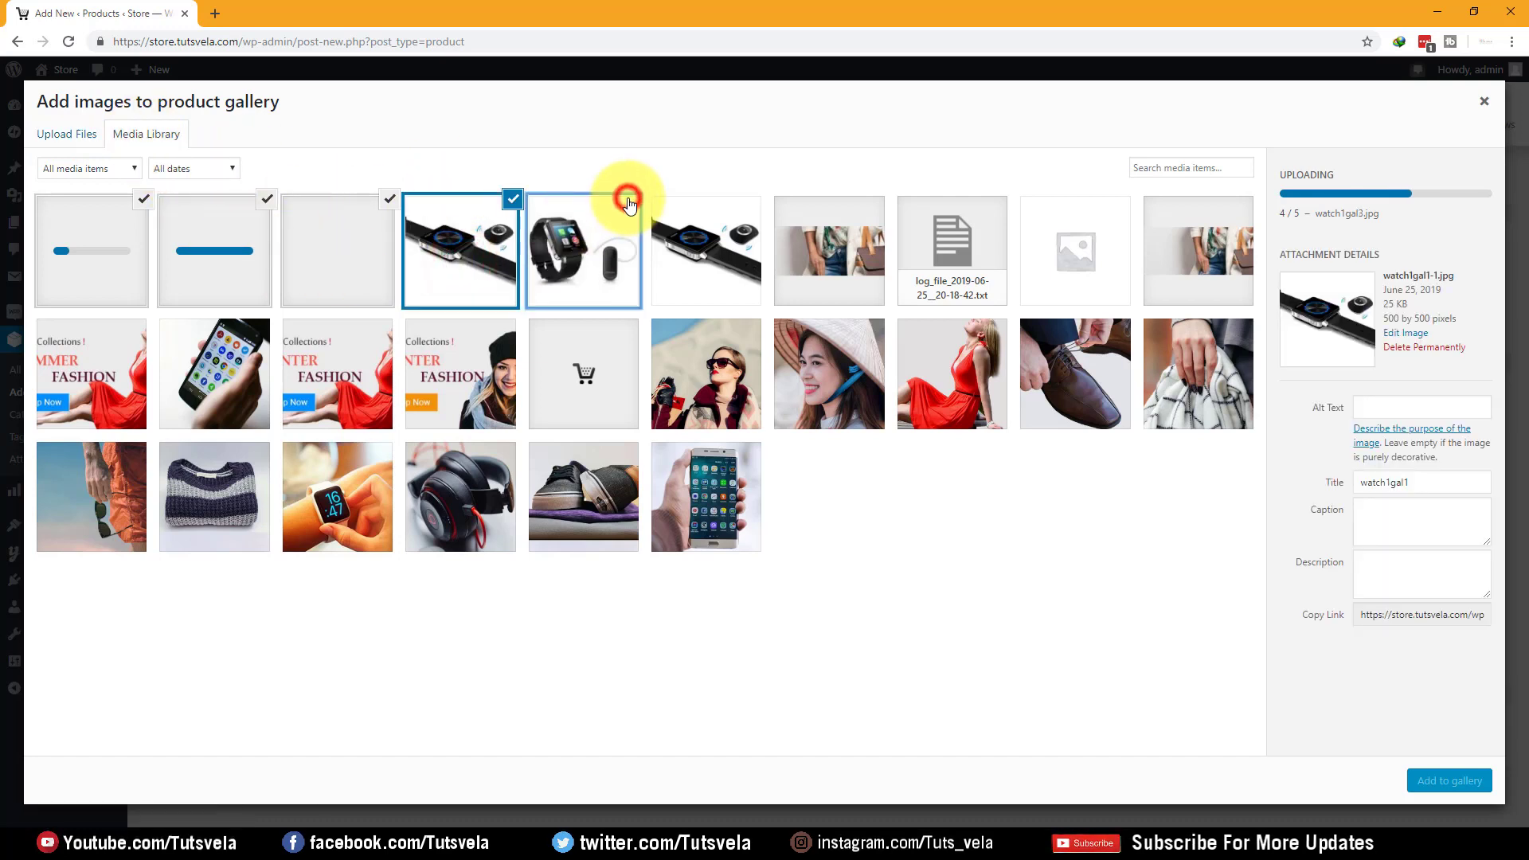
click(586, 232)
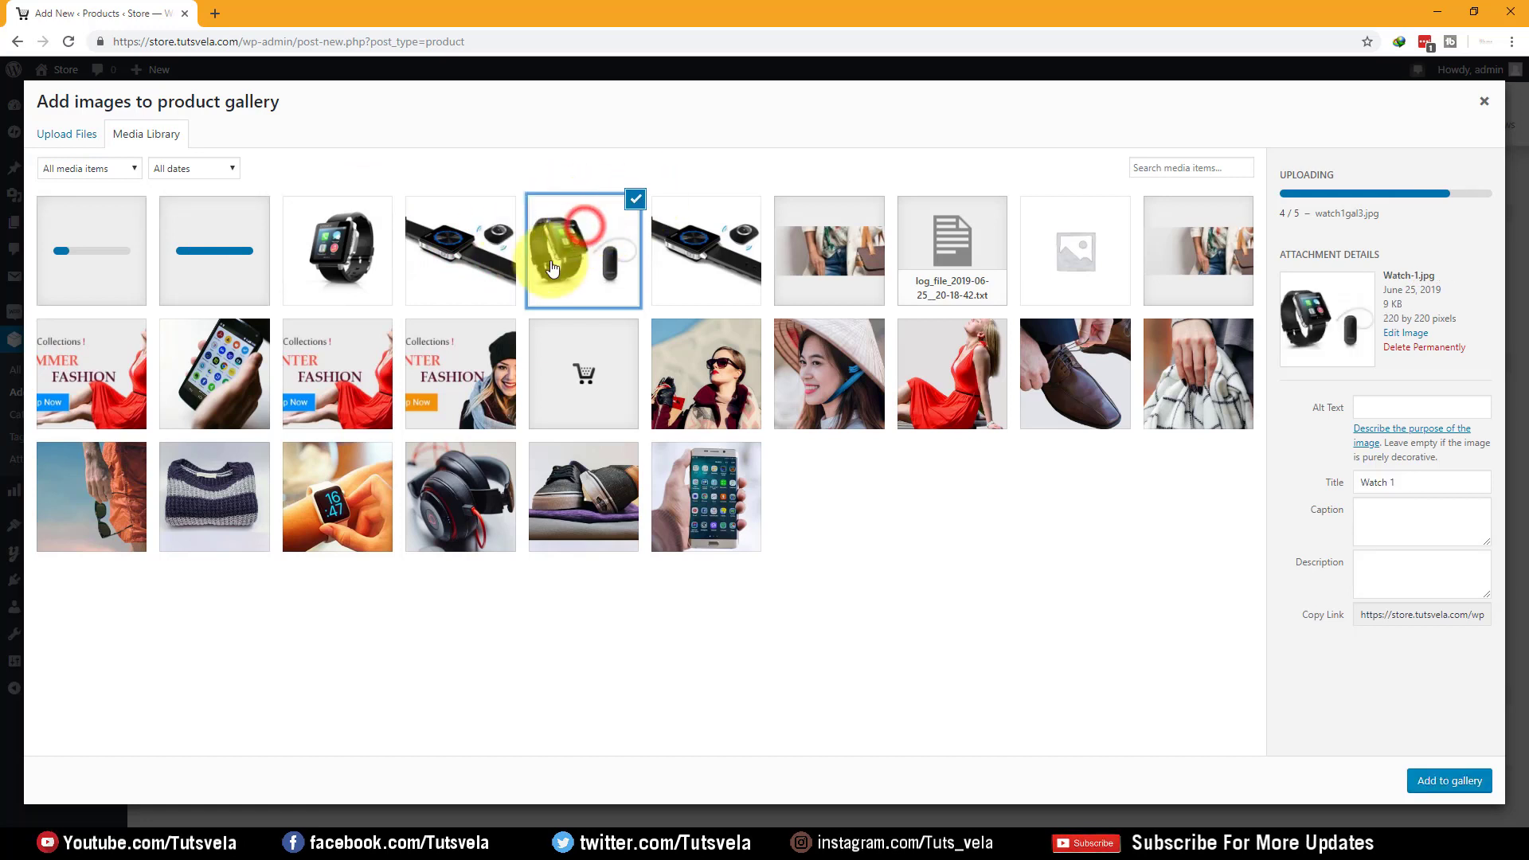
click(457, 253)
click(68, 227)
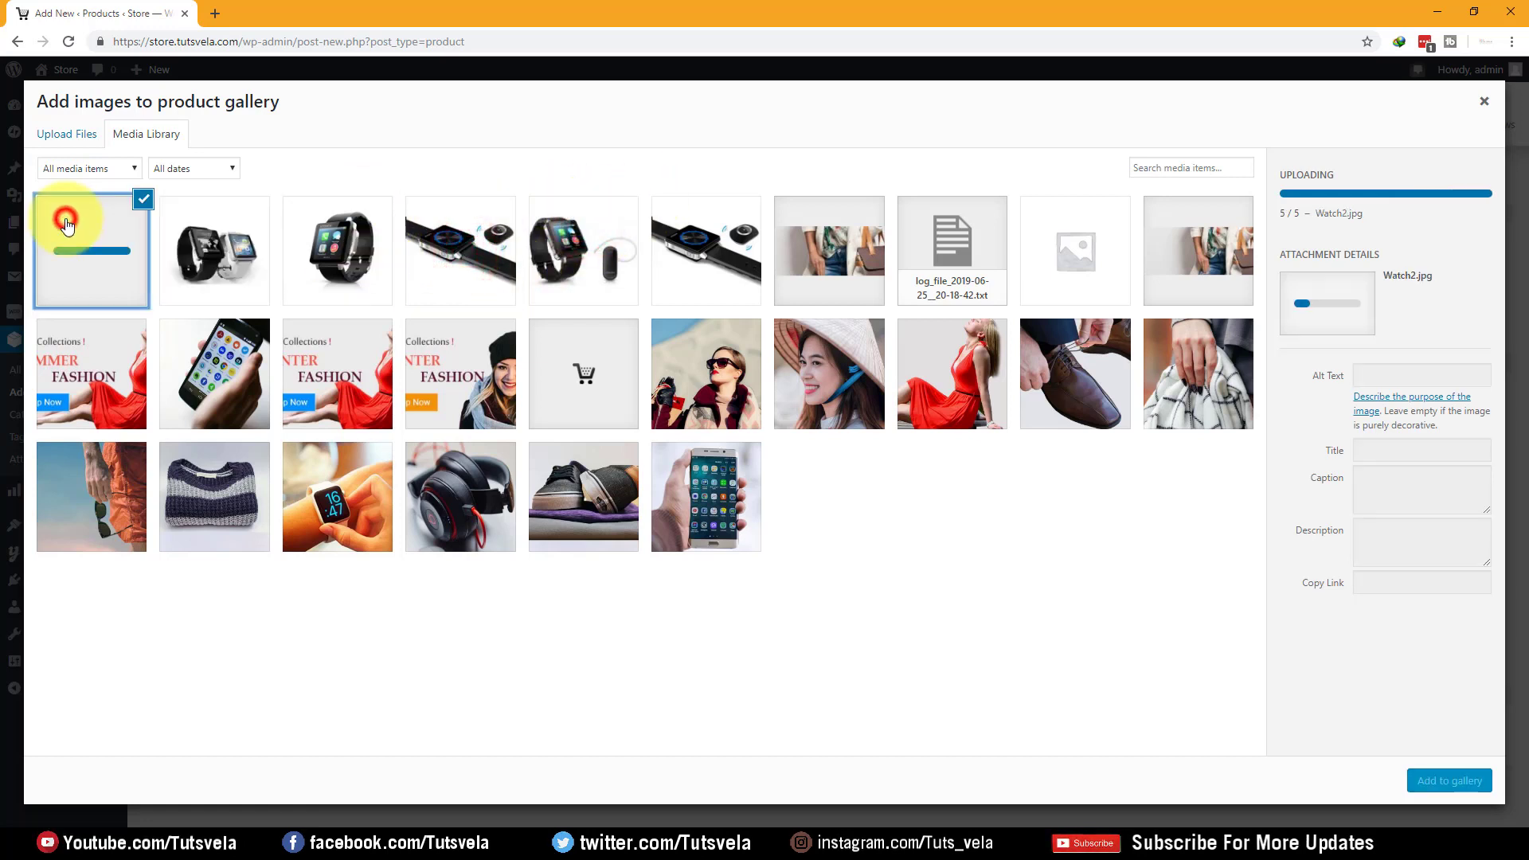
shift+click(557, 239)
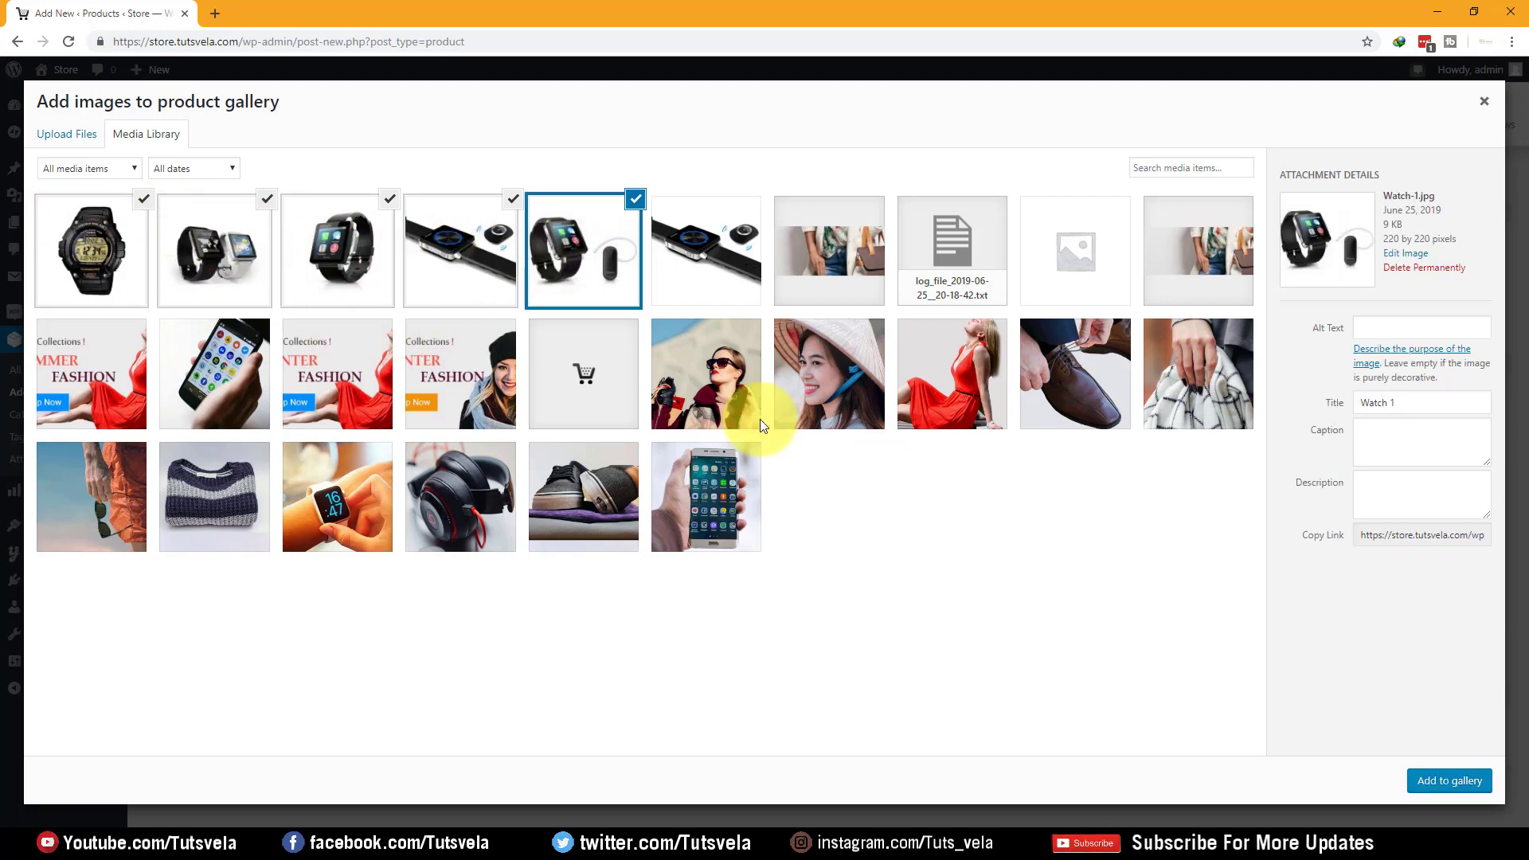
click(1455, 779)
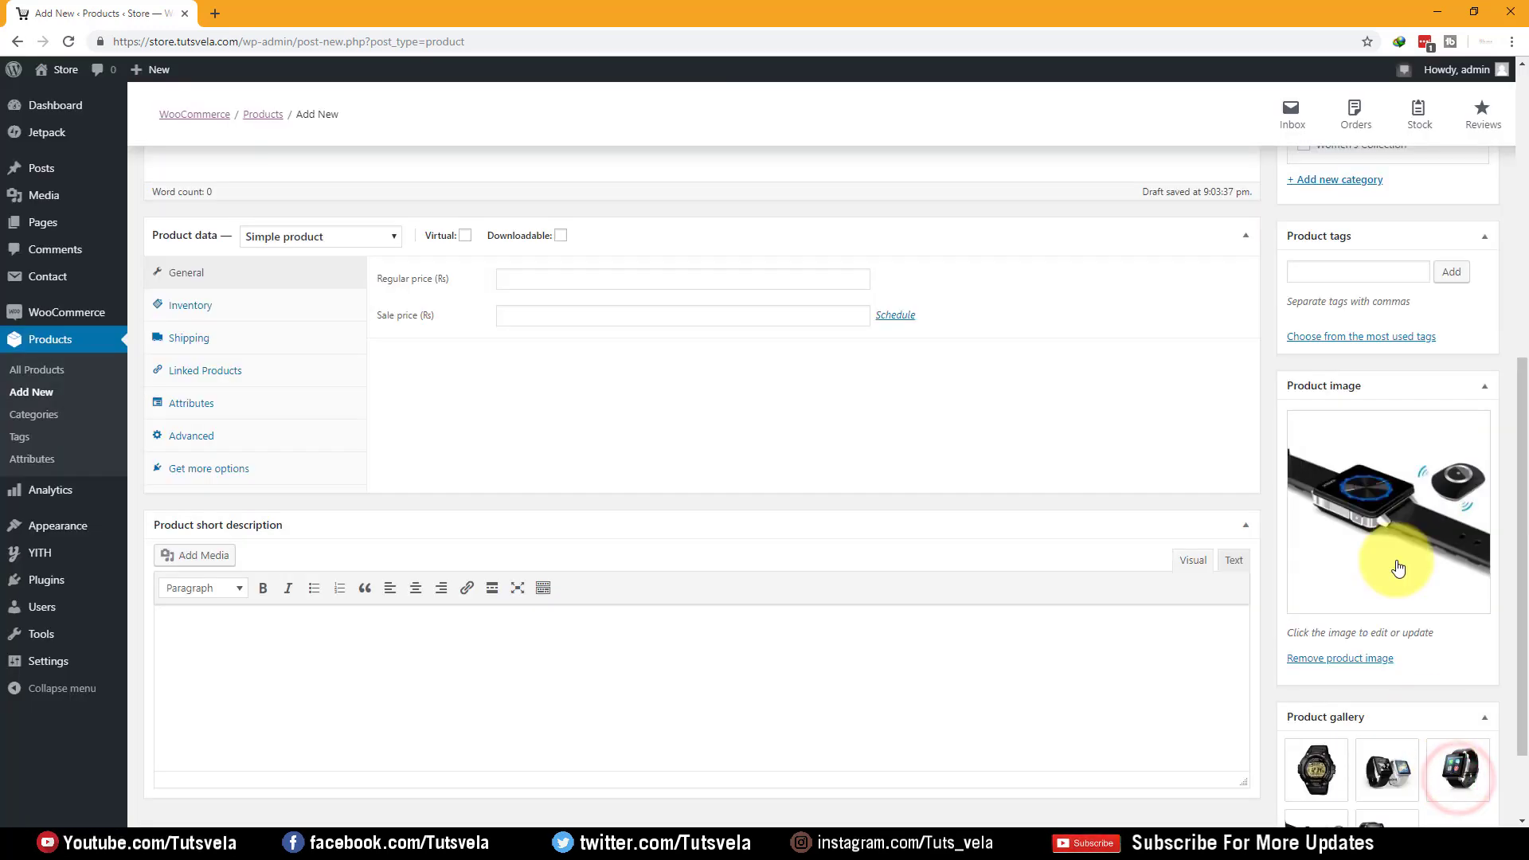
Copy the Watch 1 specification block from Word into the product short description
scroll(1440, 751, down, 2)
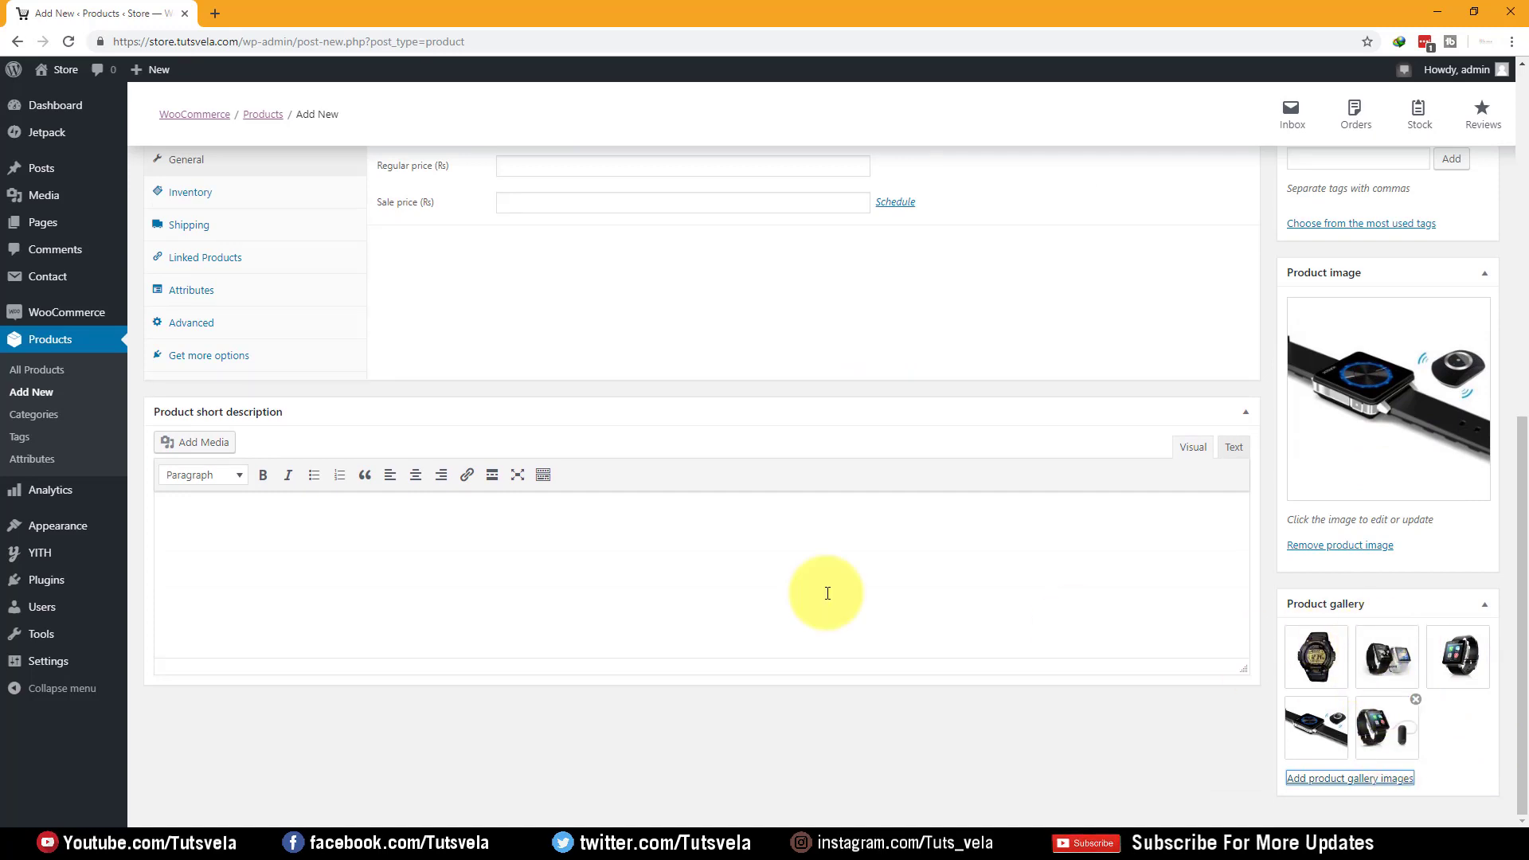
scroll(263, 450, up, 2)
scroll(301, 411, up, 6)
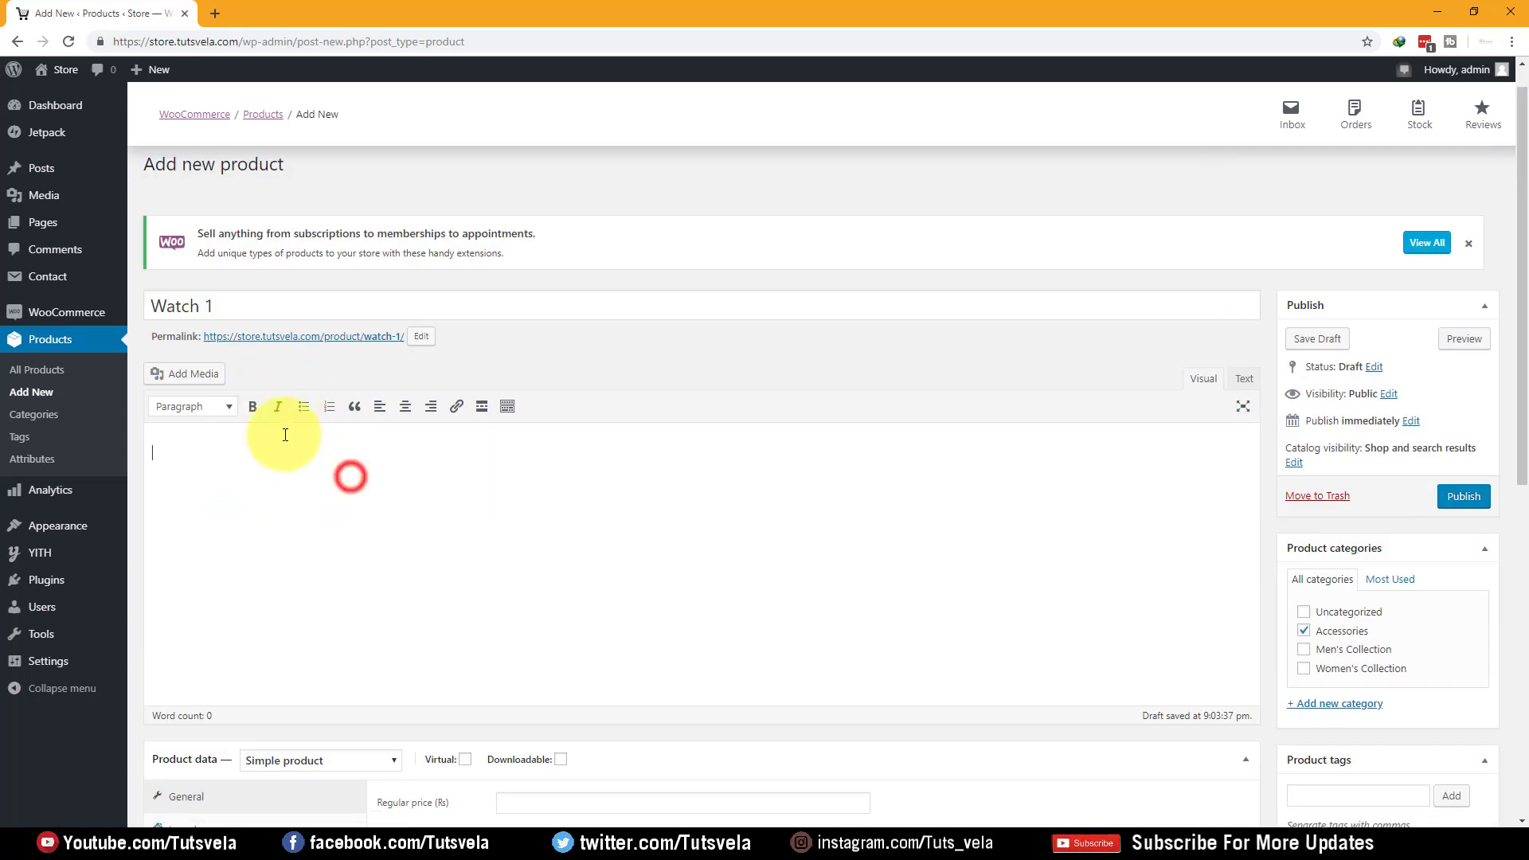
scroll(262, 422, down, 8)
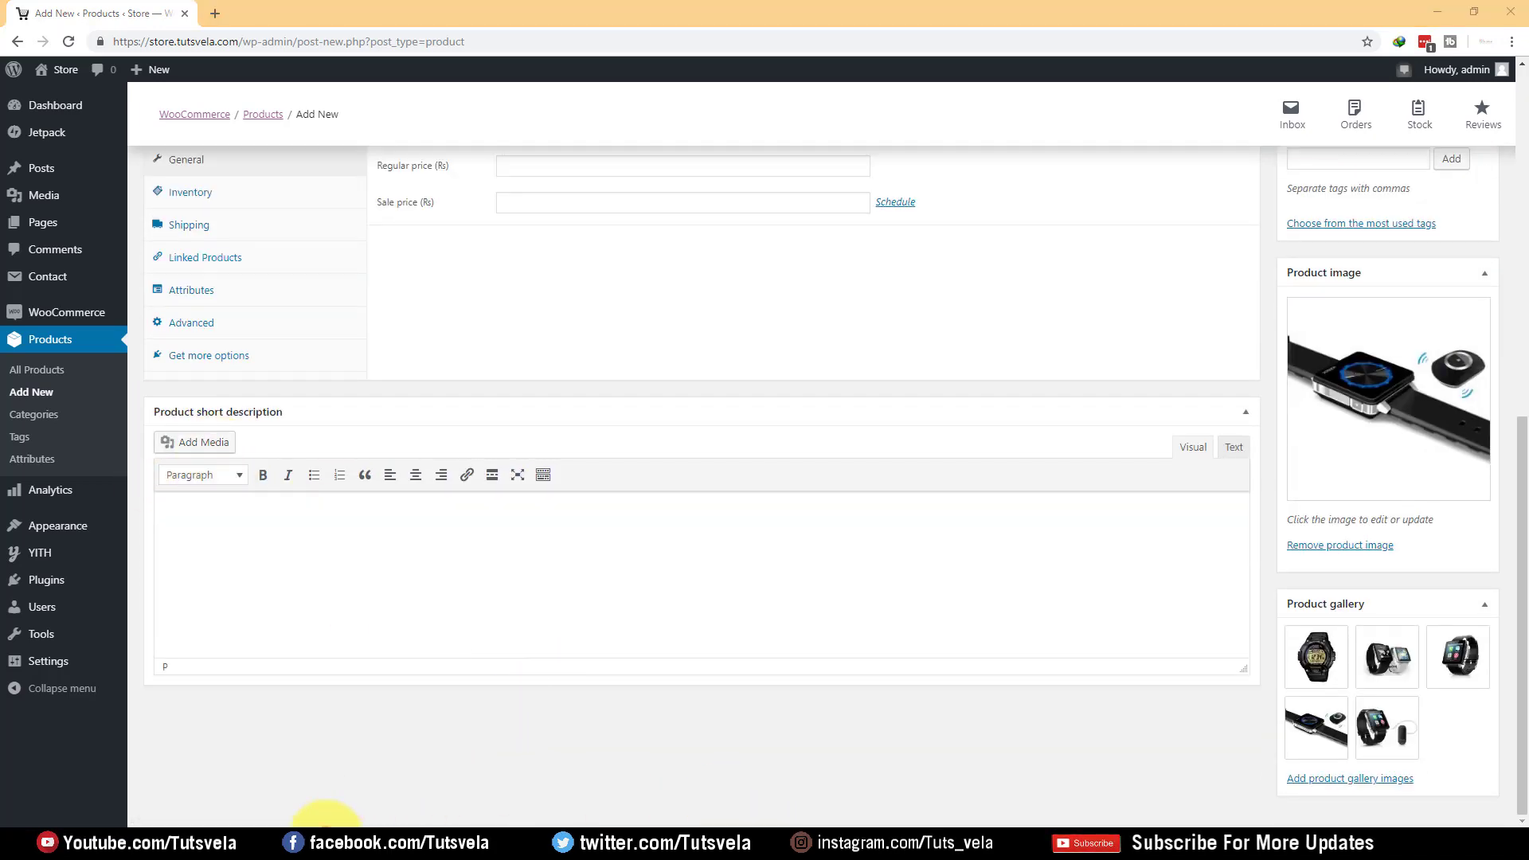
click(322, 824)
drag(510, 264, 669, 638)
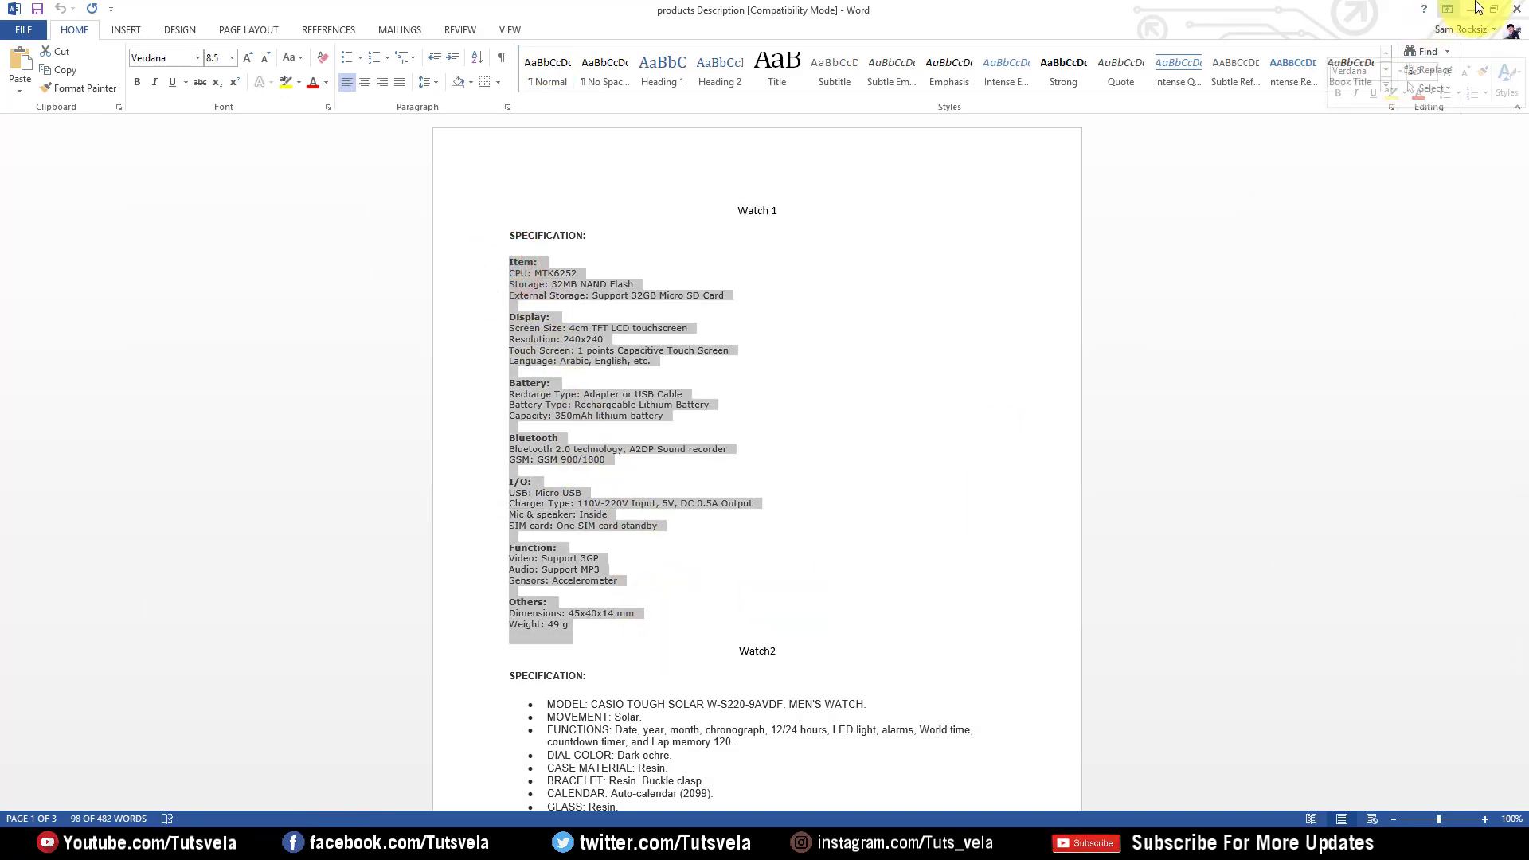
click(1470, 9)
click(481, 586)
key(ctrl+v)
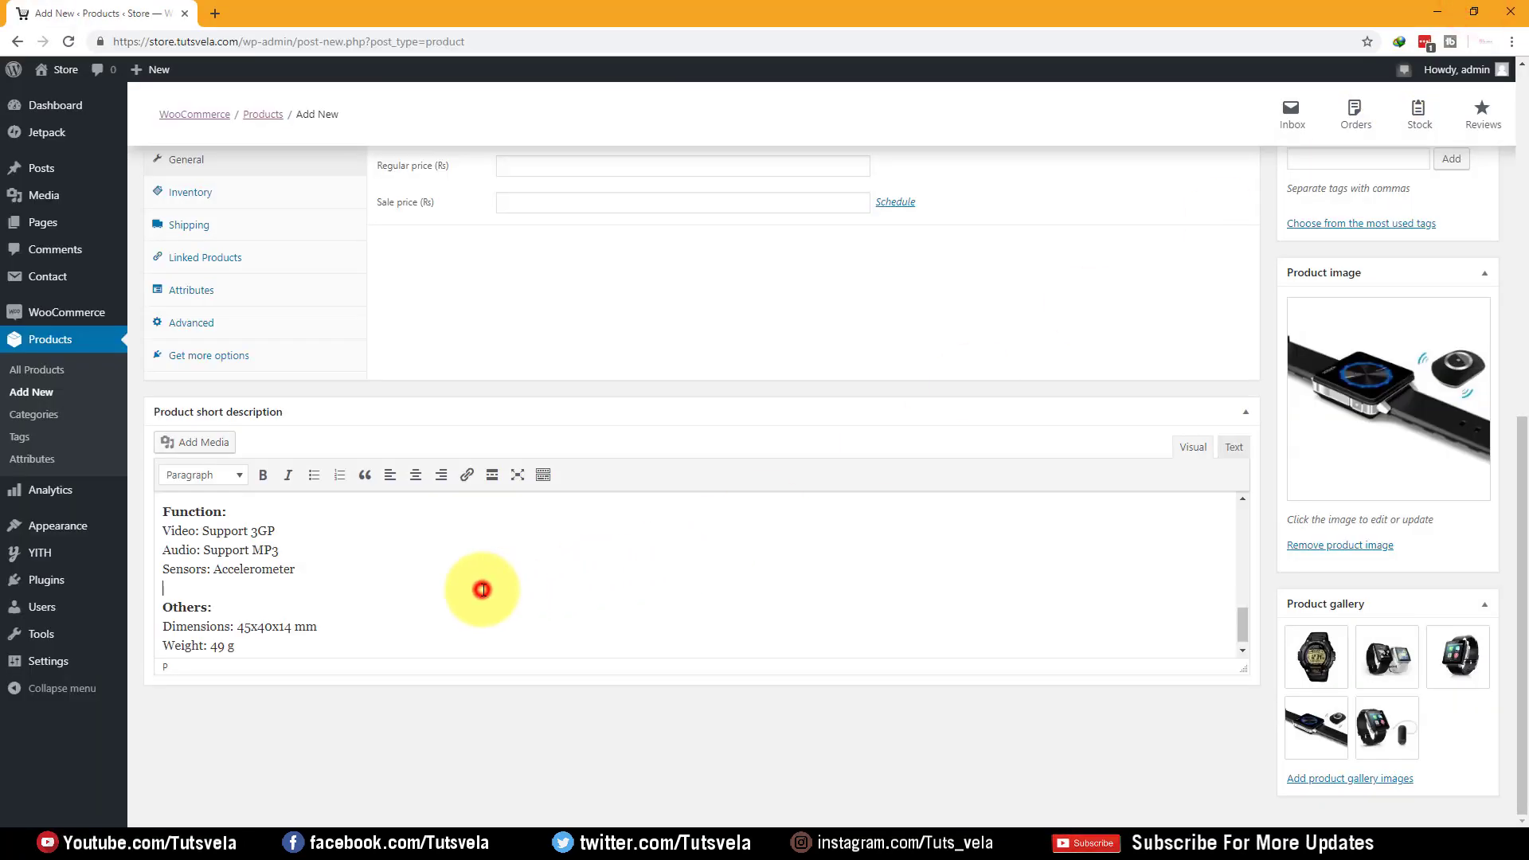
Check the pasted list's formatting around the Display: heading in the short description
scroll(239, 547, up, 10)
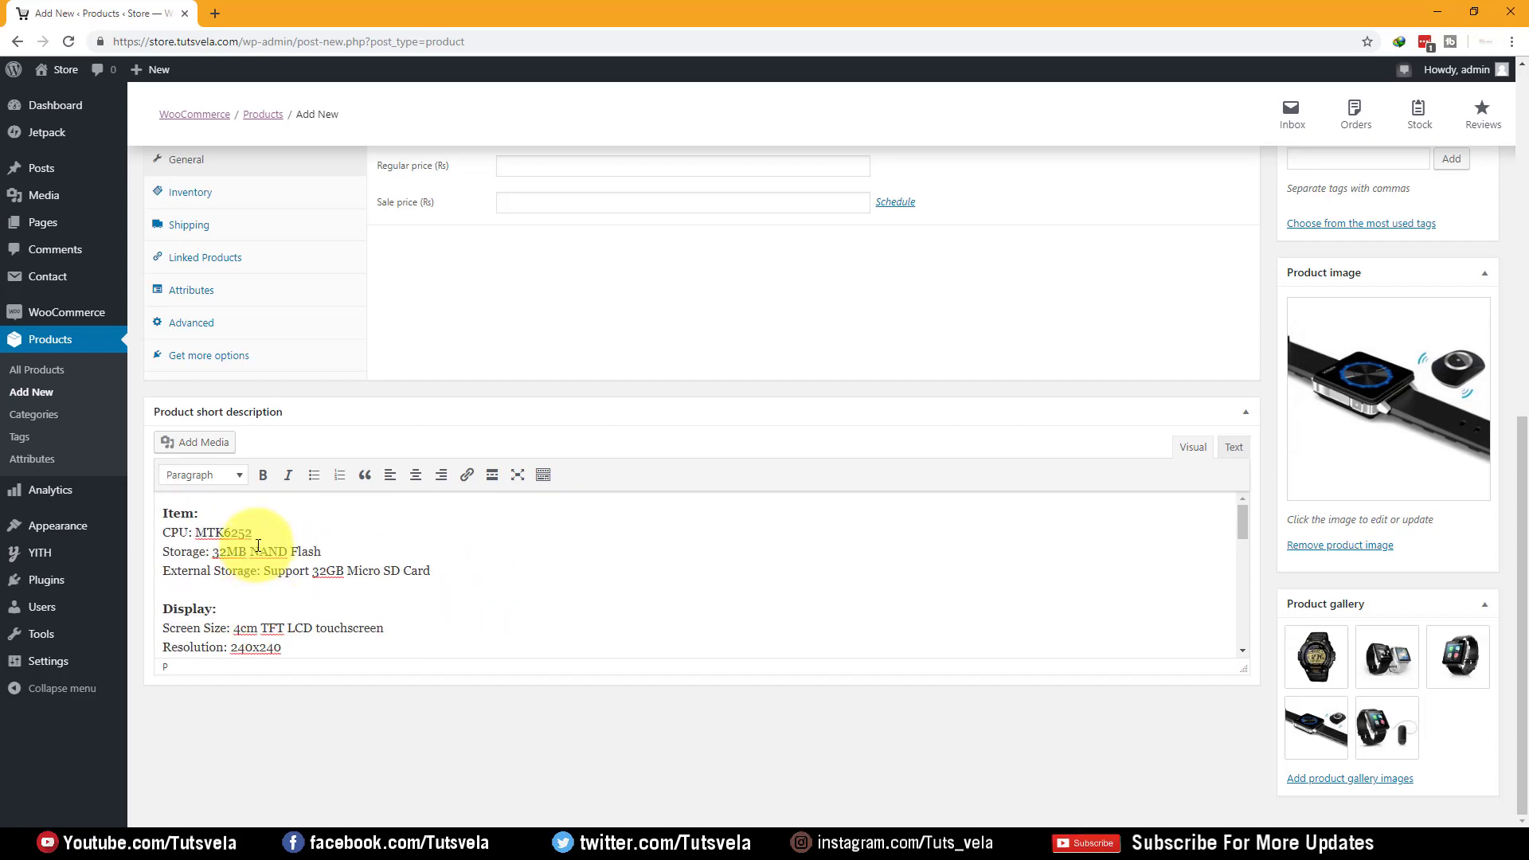
click(246, 602)
click(222, 590)
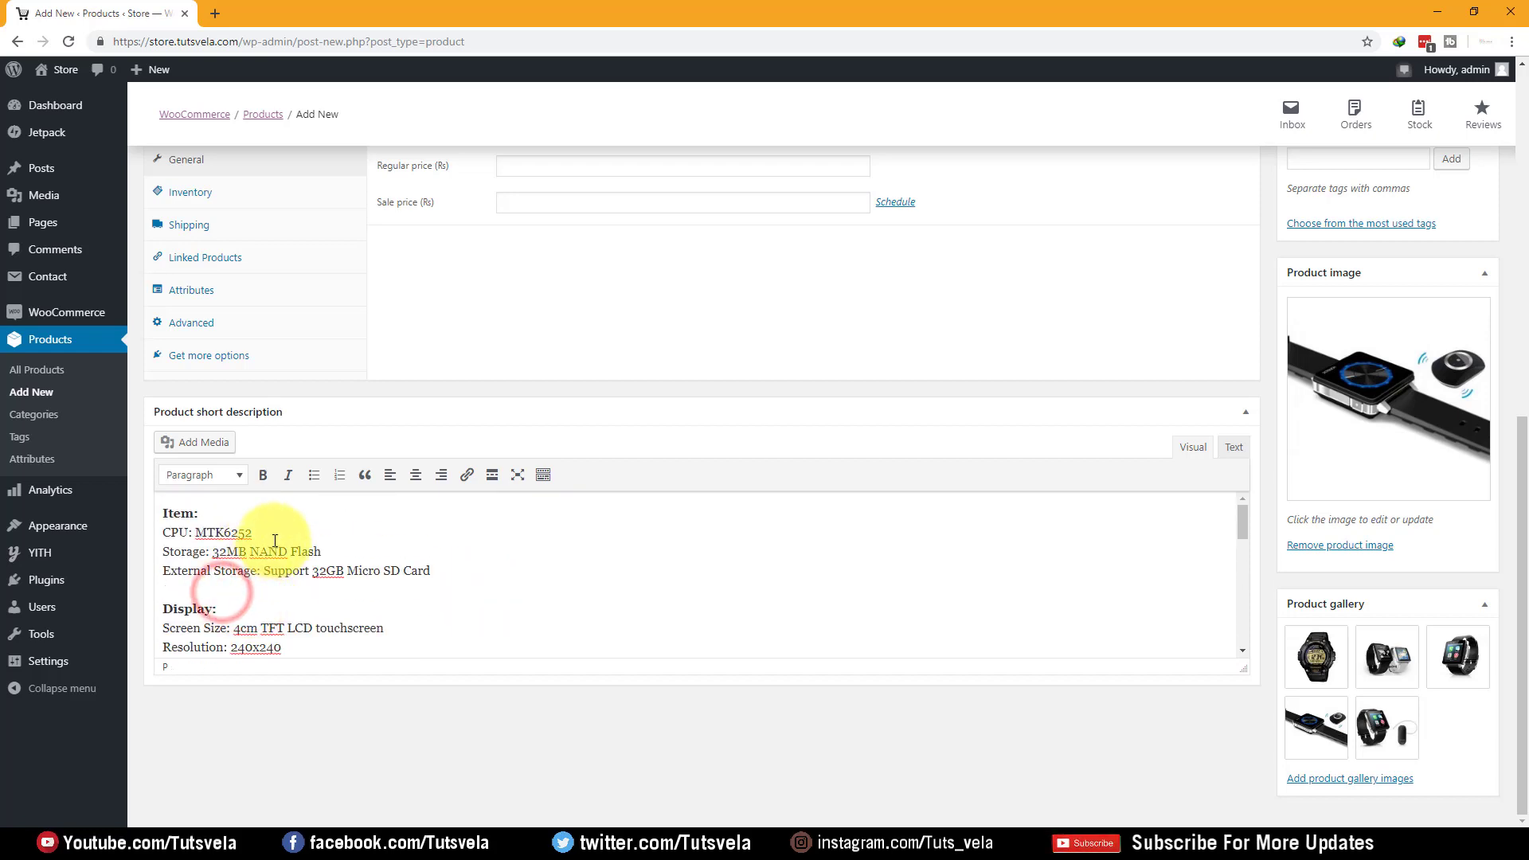
scroll(279, 534, down, 10)
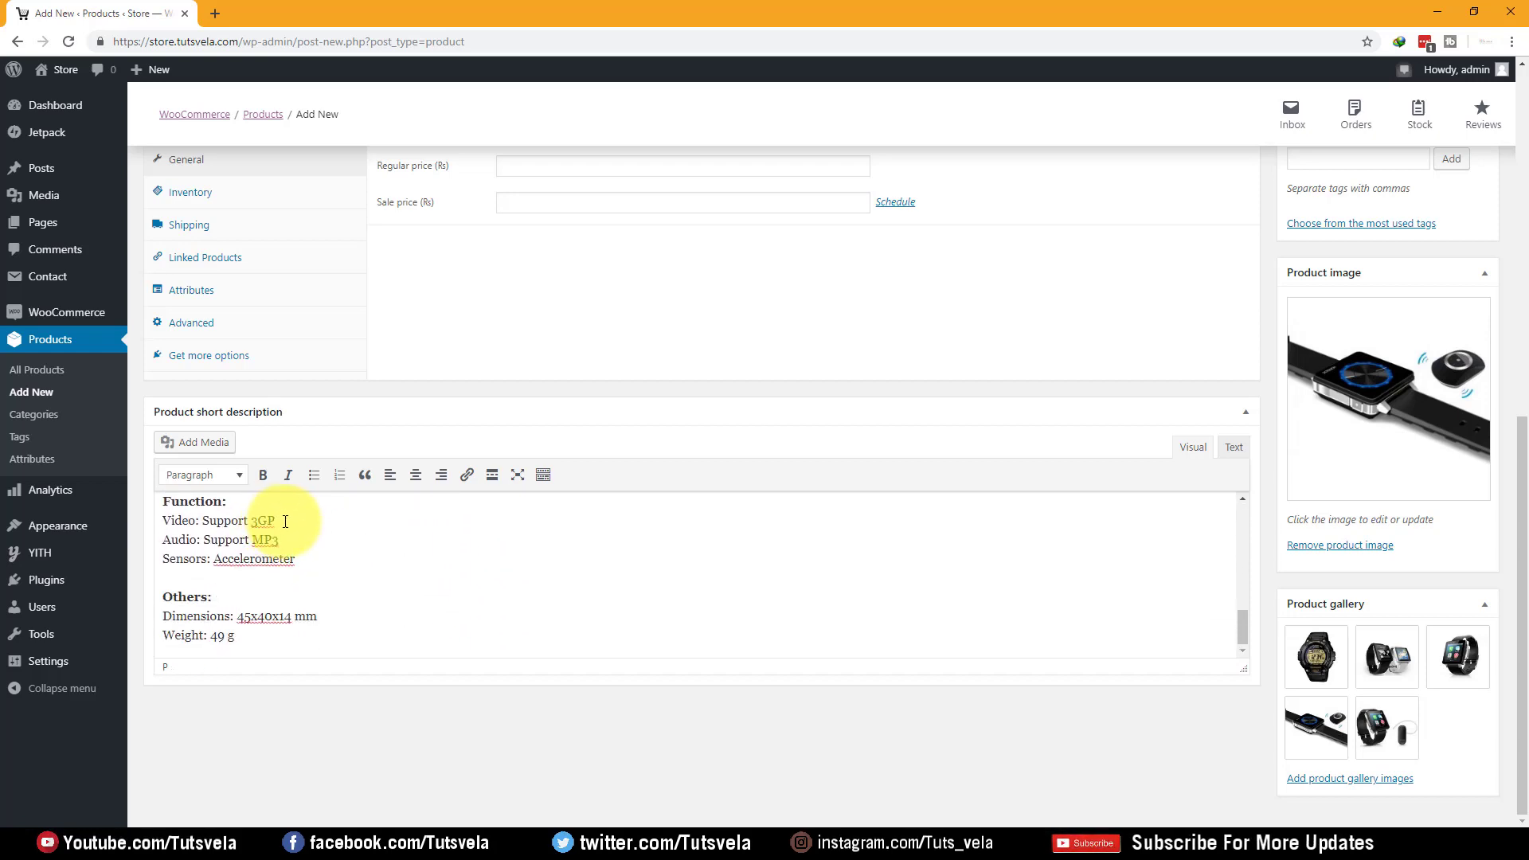
scroll(319, 526, up, 15)
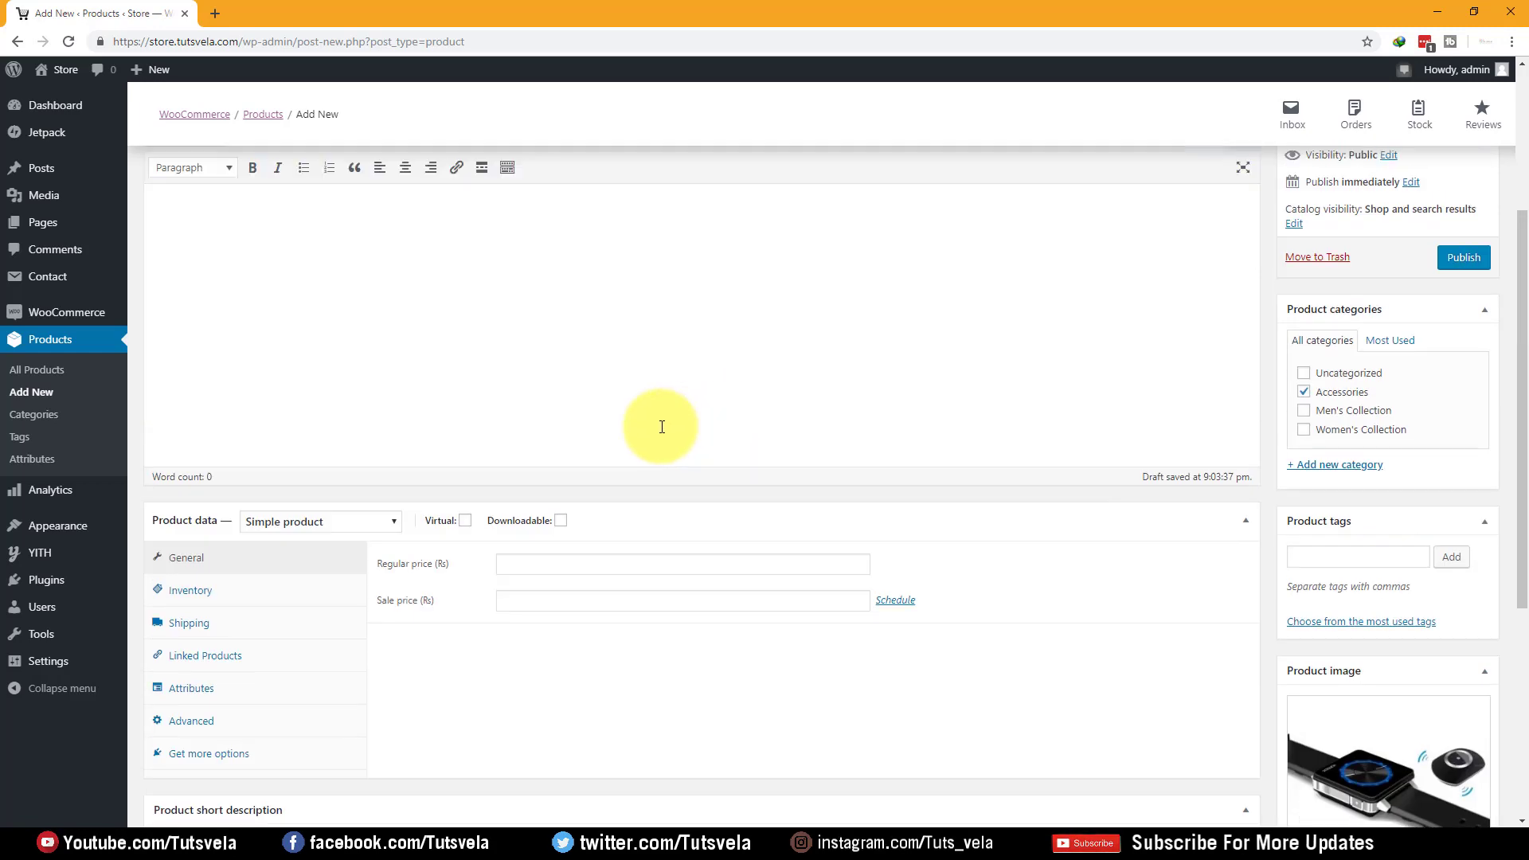
scroll(403, 502, up, 4)
Keep the product type in the Product data panel as Simple product
click(445, 518)
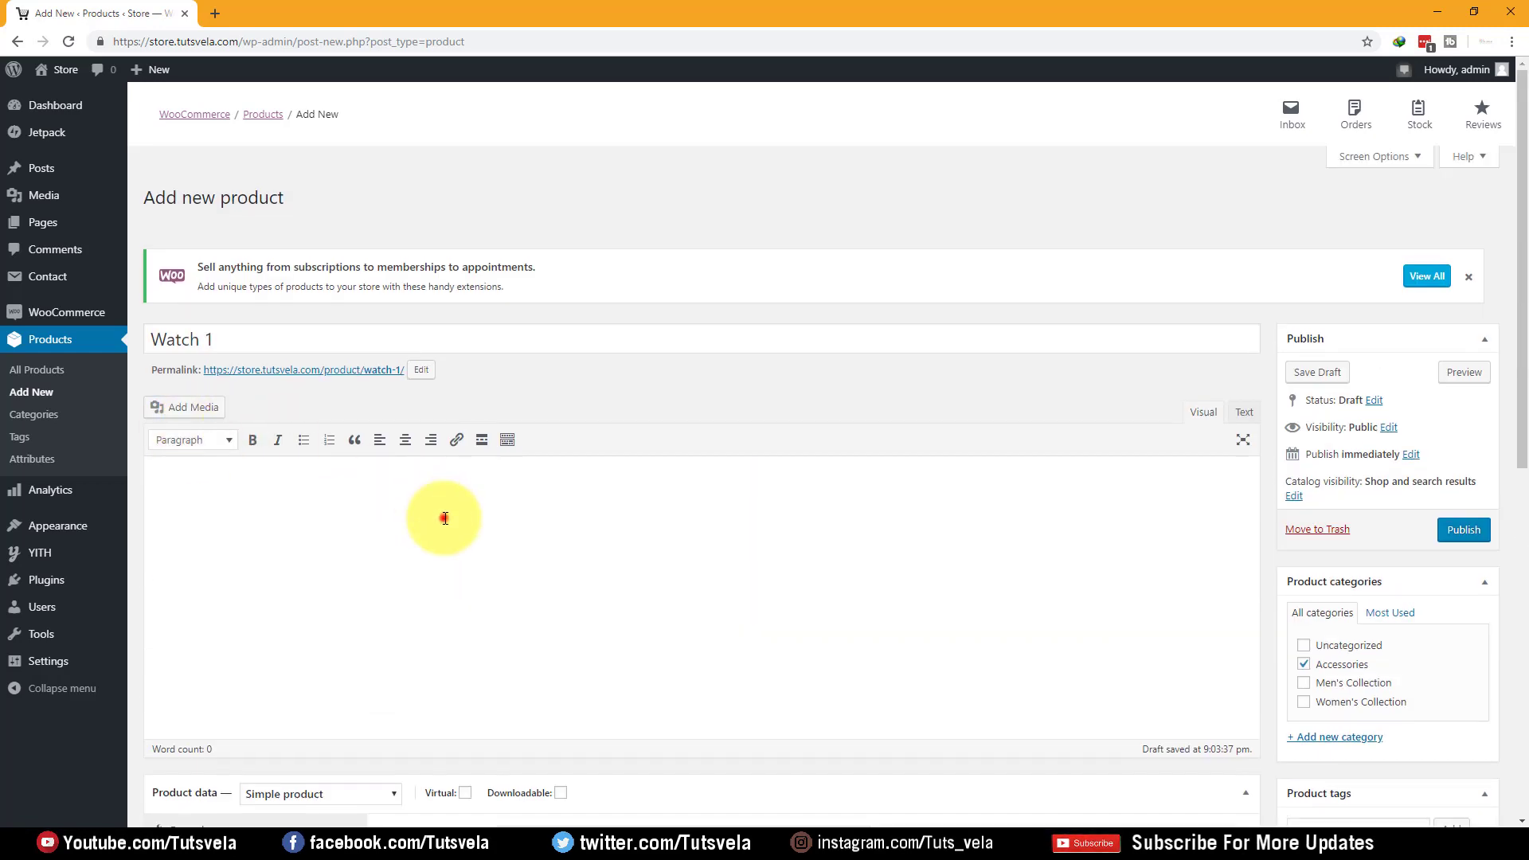
scroll(454, 546, down, 3)
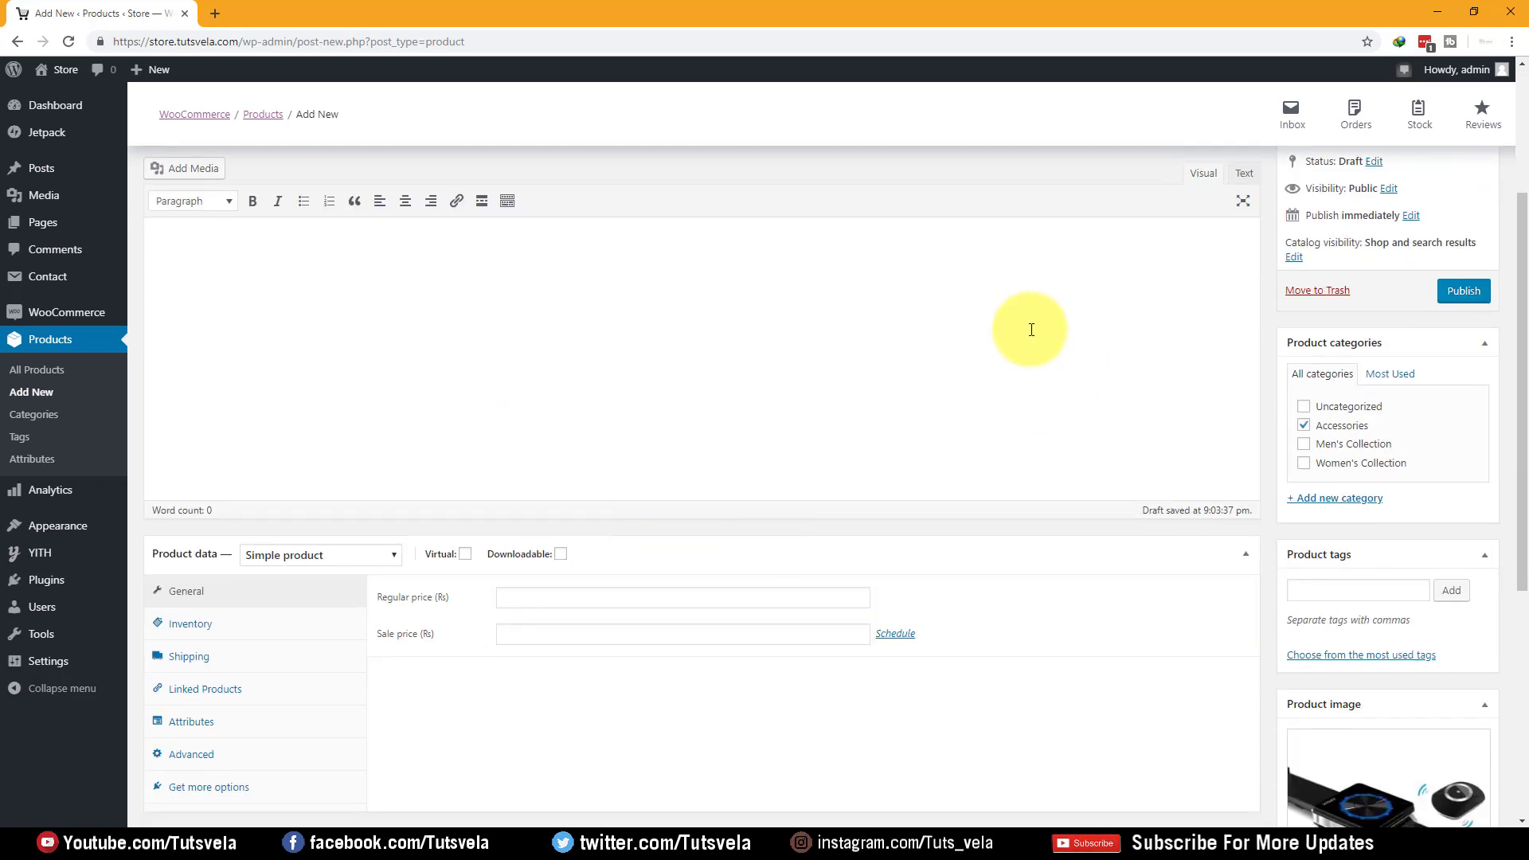
scroll(658, 444, down, 3)
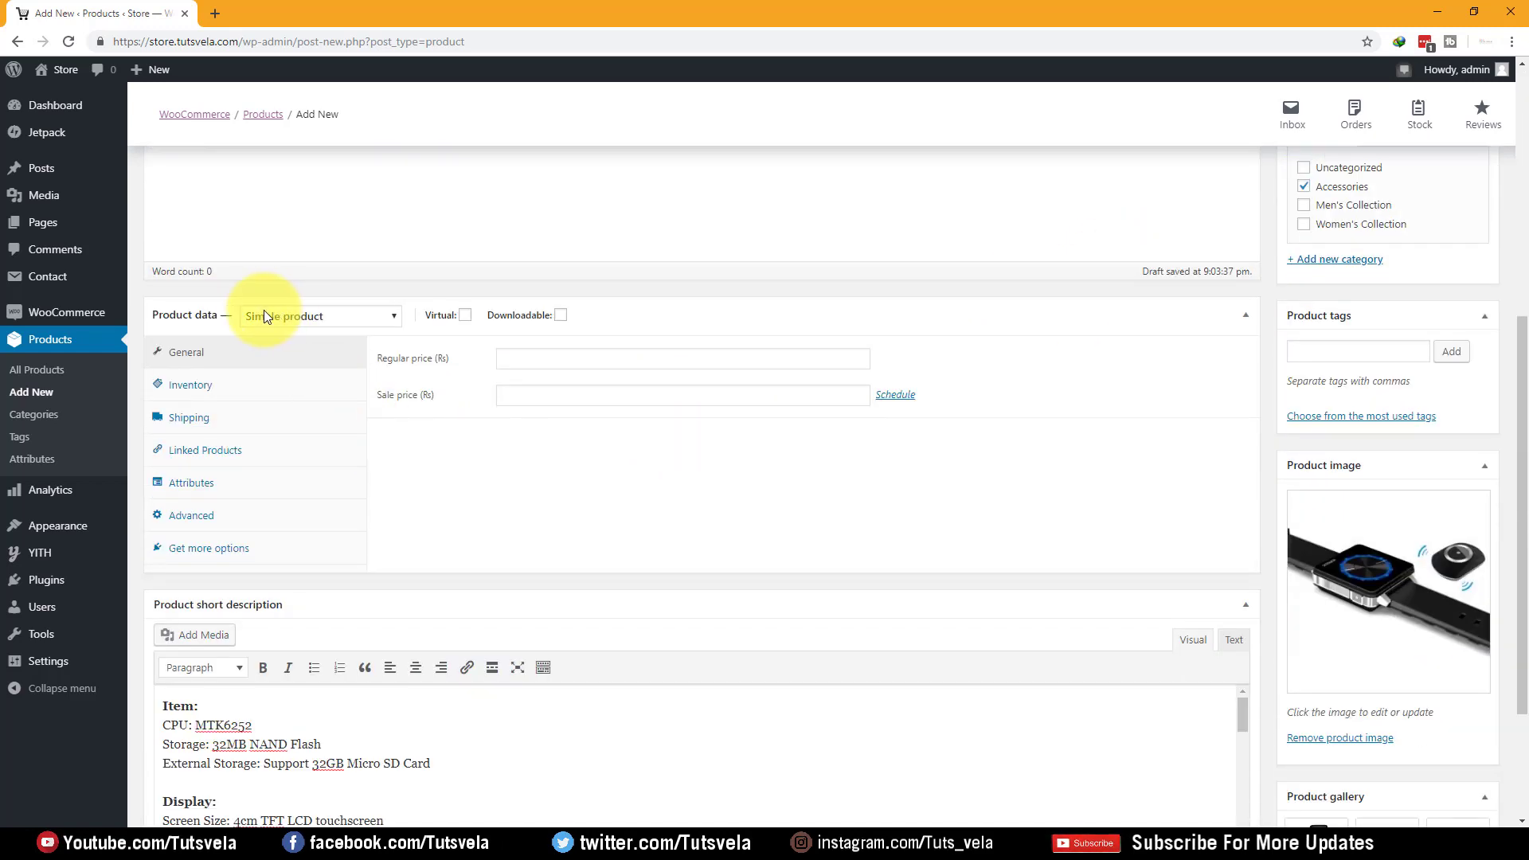
click(377, 302)
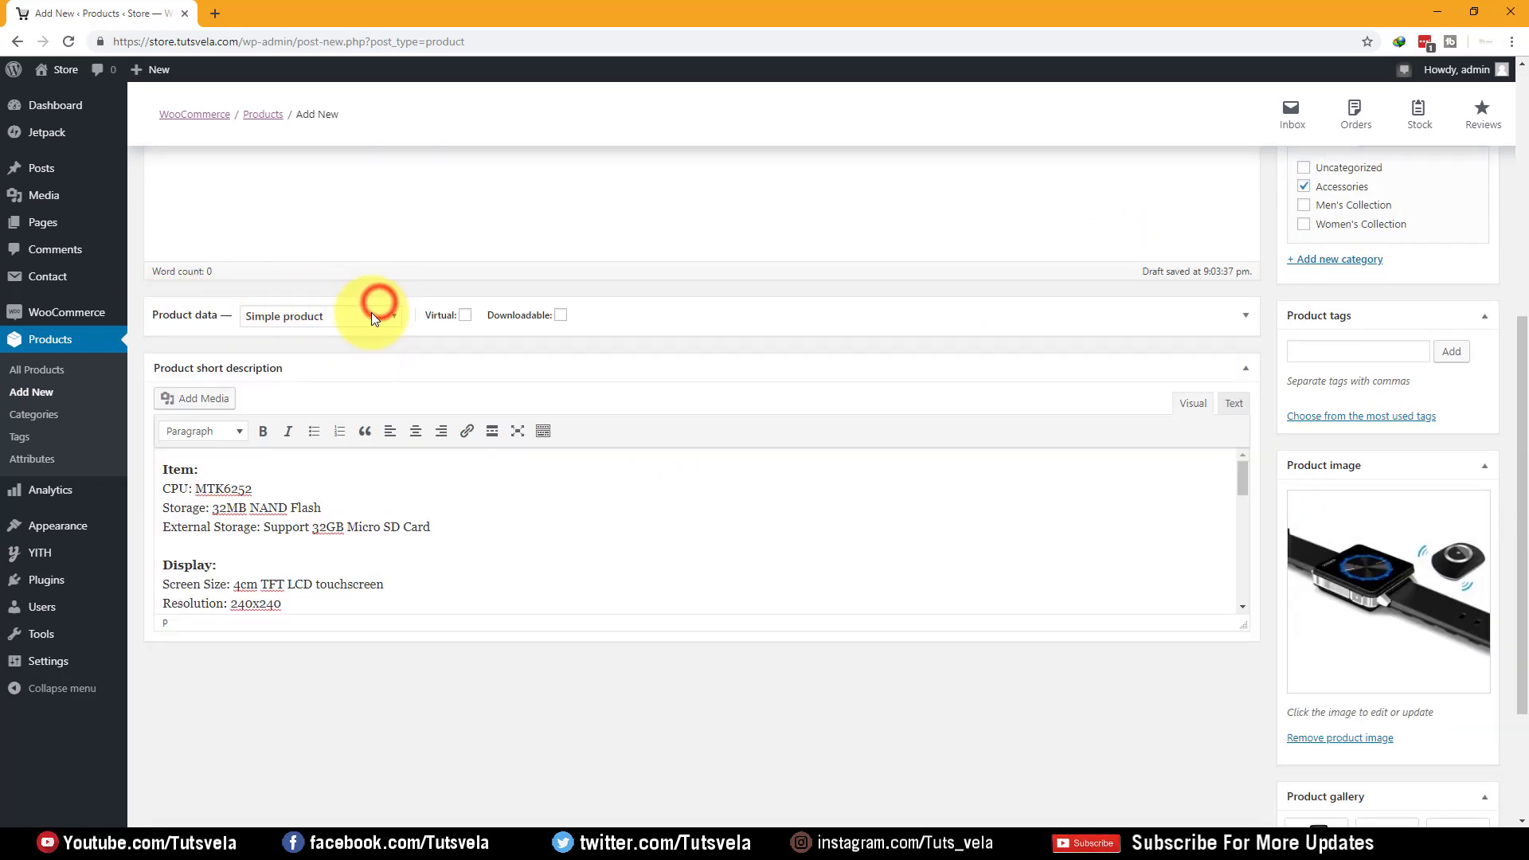
click(696, 306)
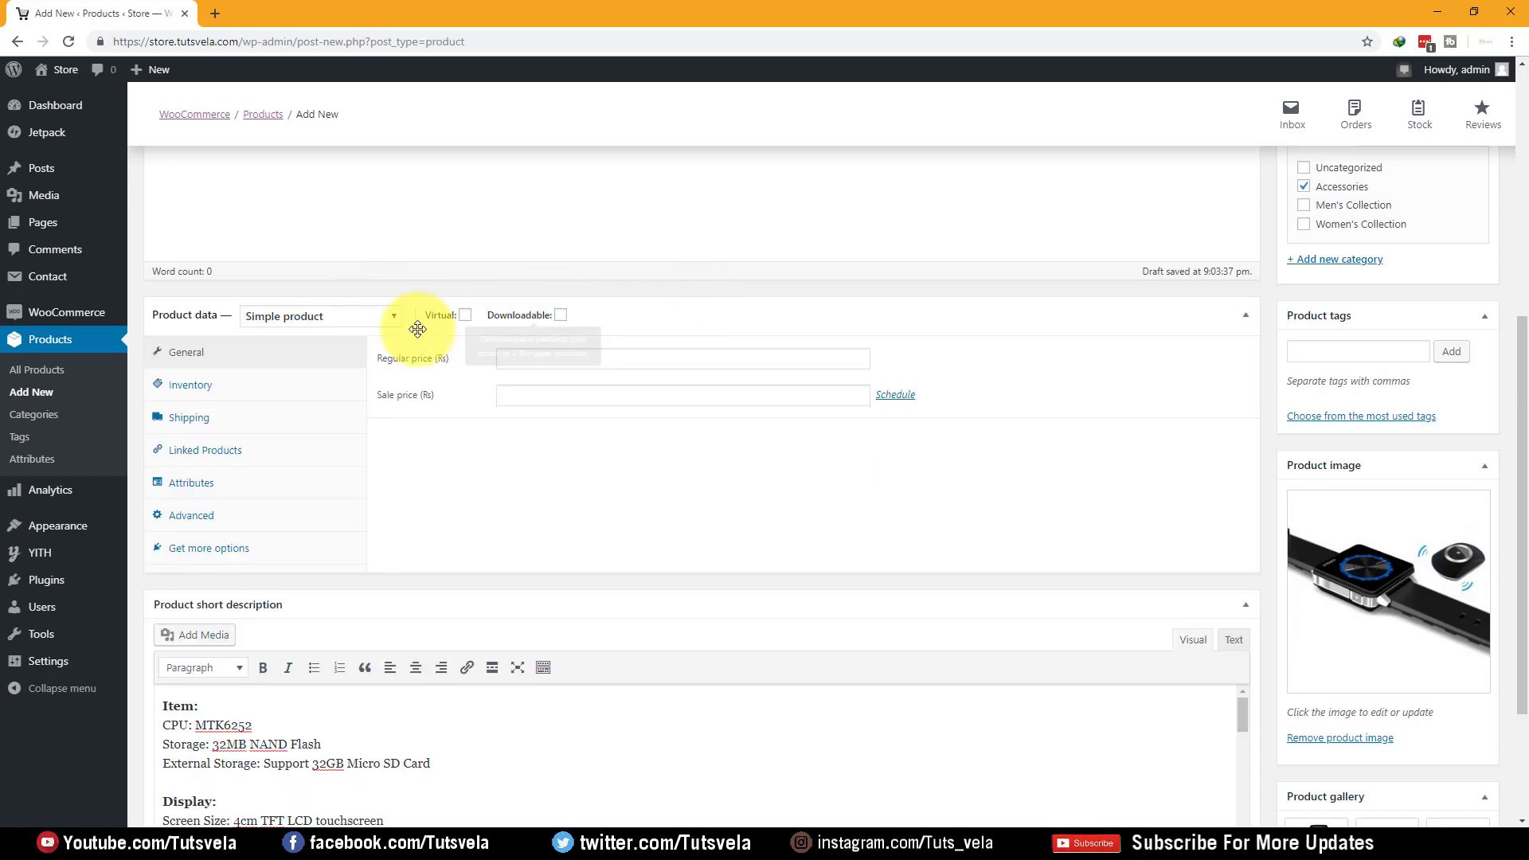
click(382, 317)
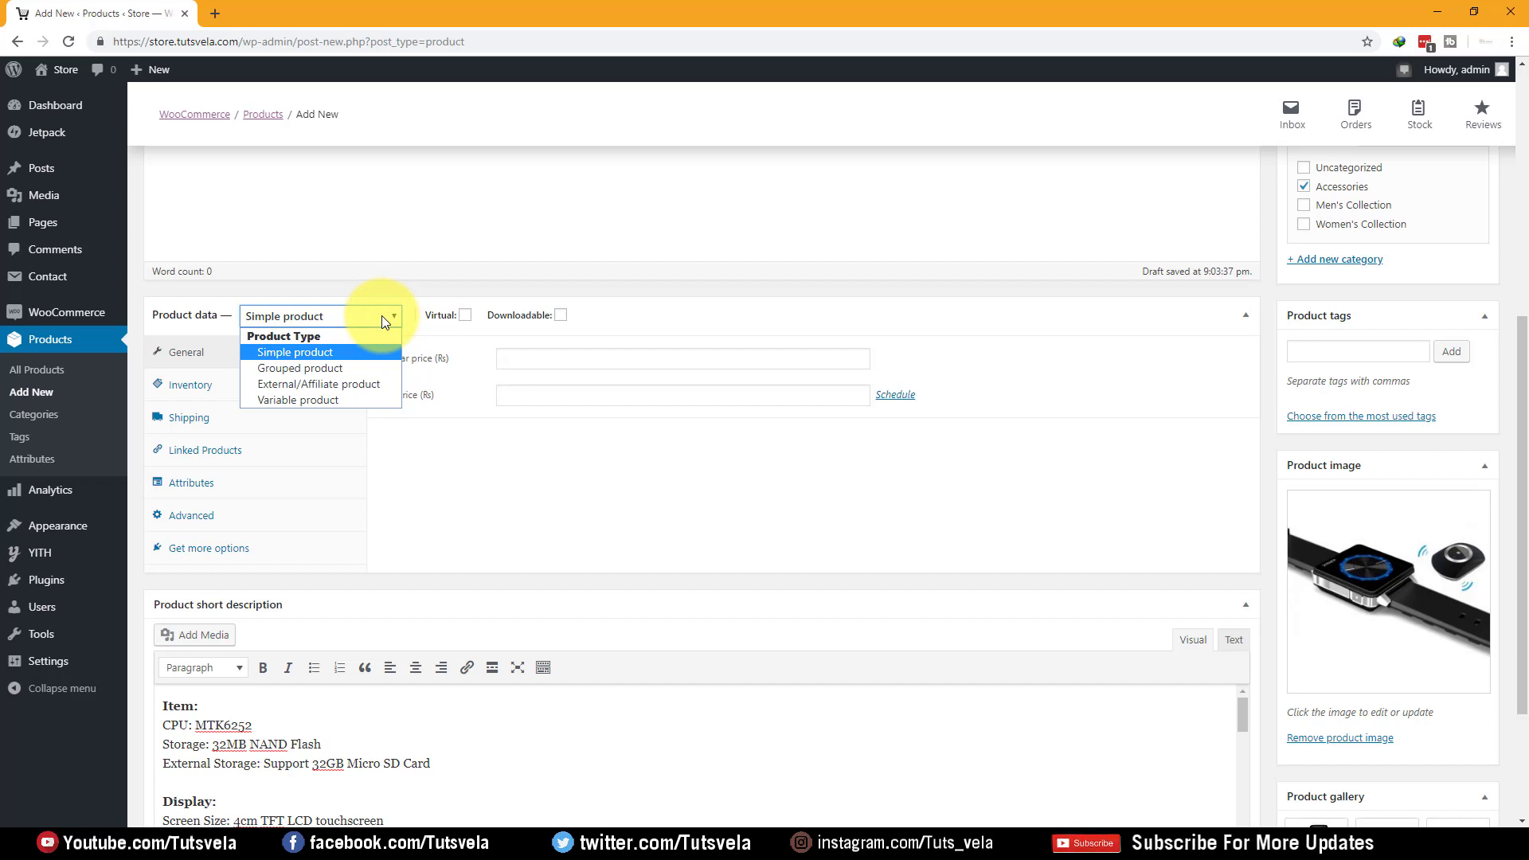
click(322, 355)
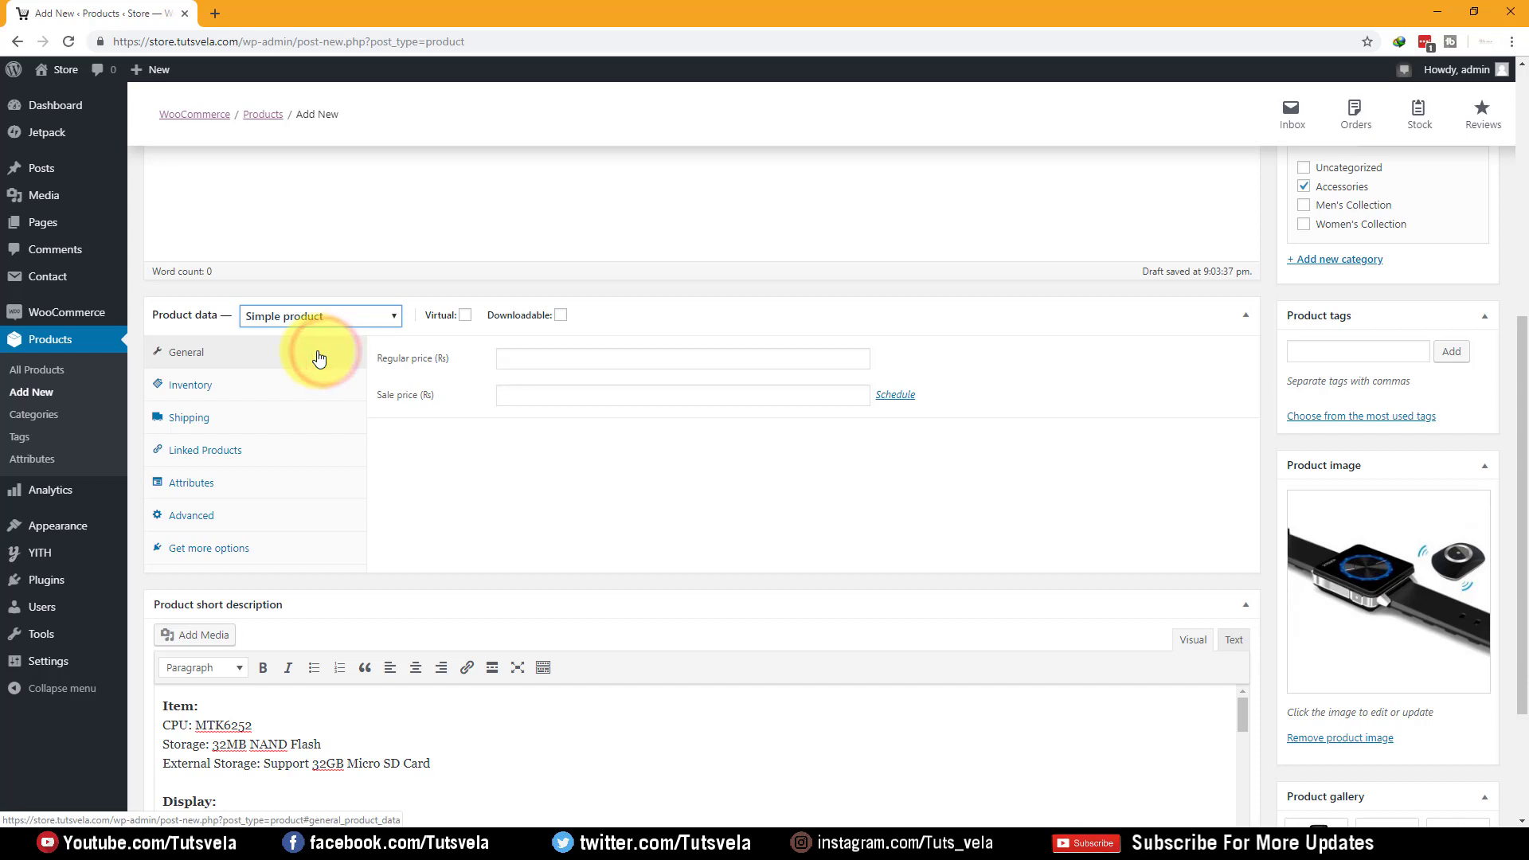
Leave Virtual and Downloadable unchecked, set regular price 1000 and sale price 700, and show the sale dates
click(467, 317)
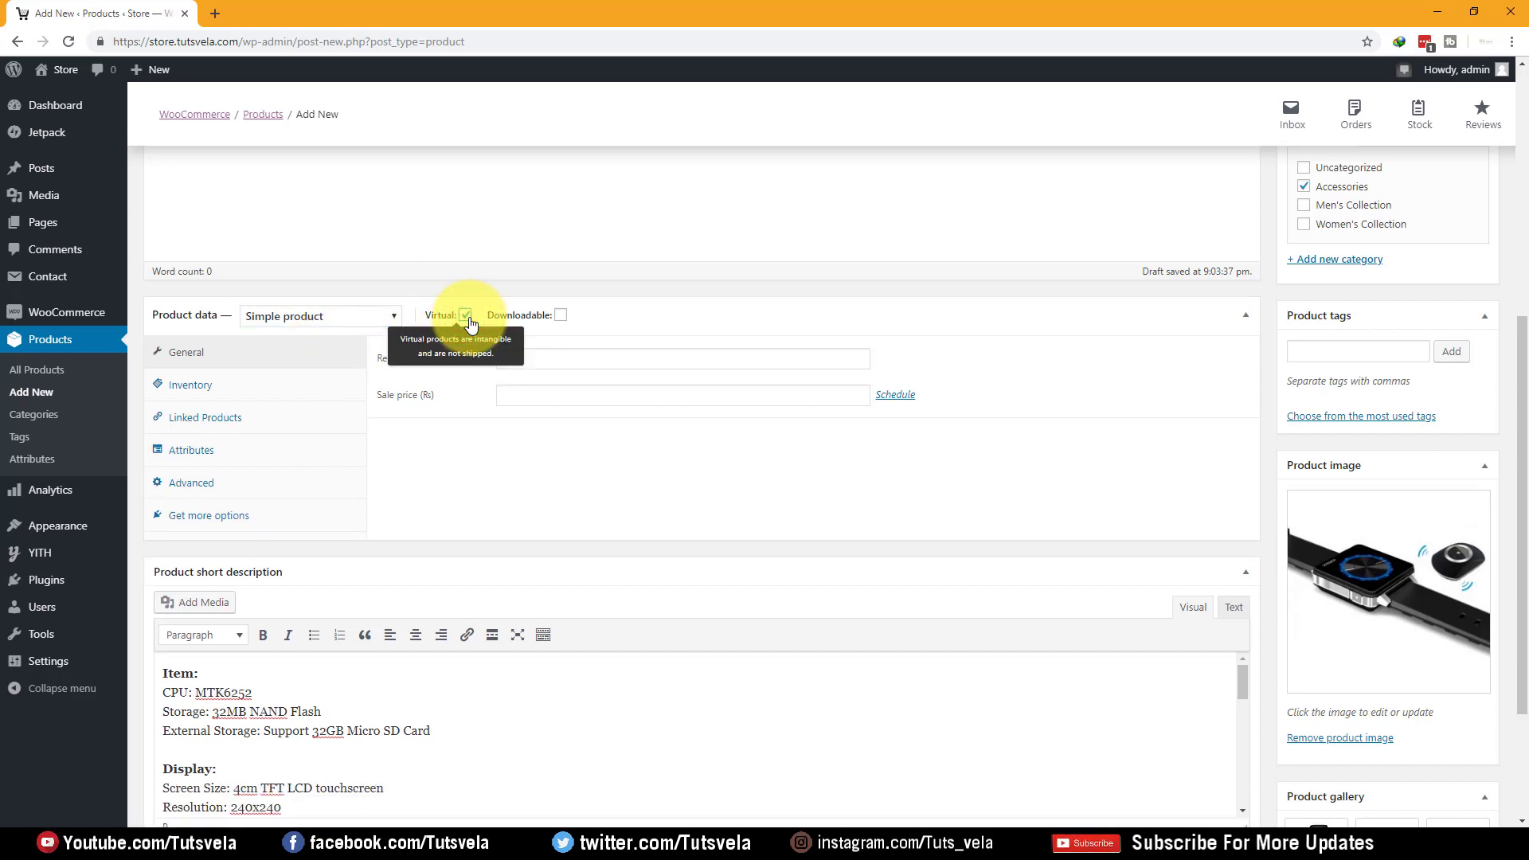
click(466, 317)
click(561, 317)
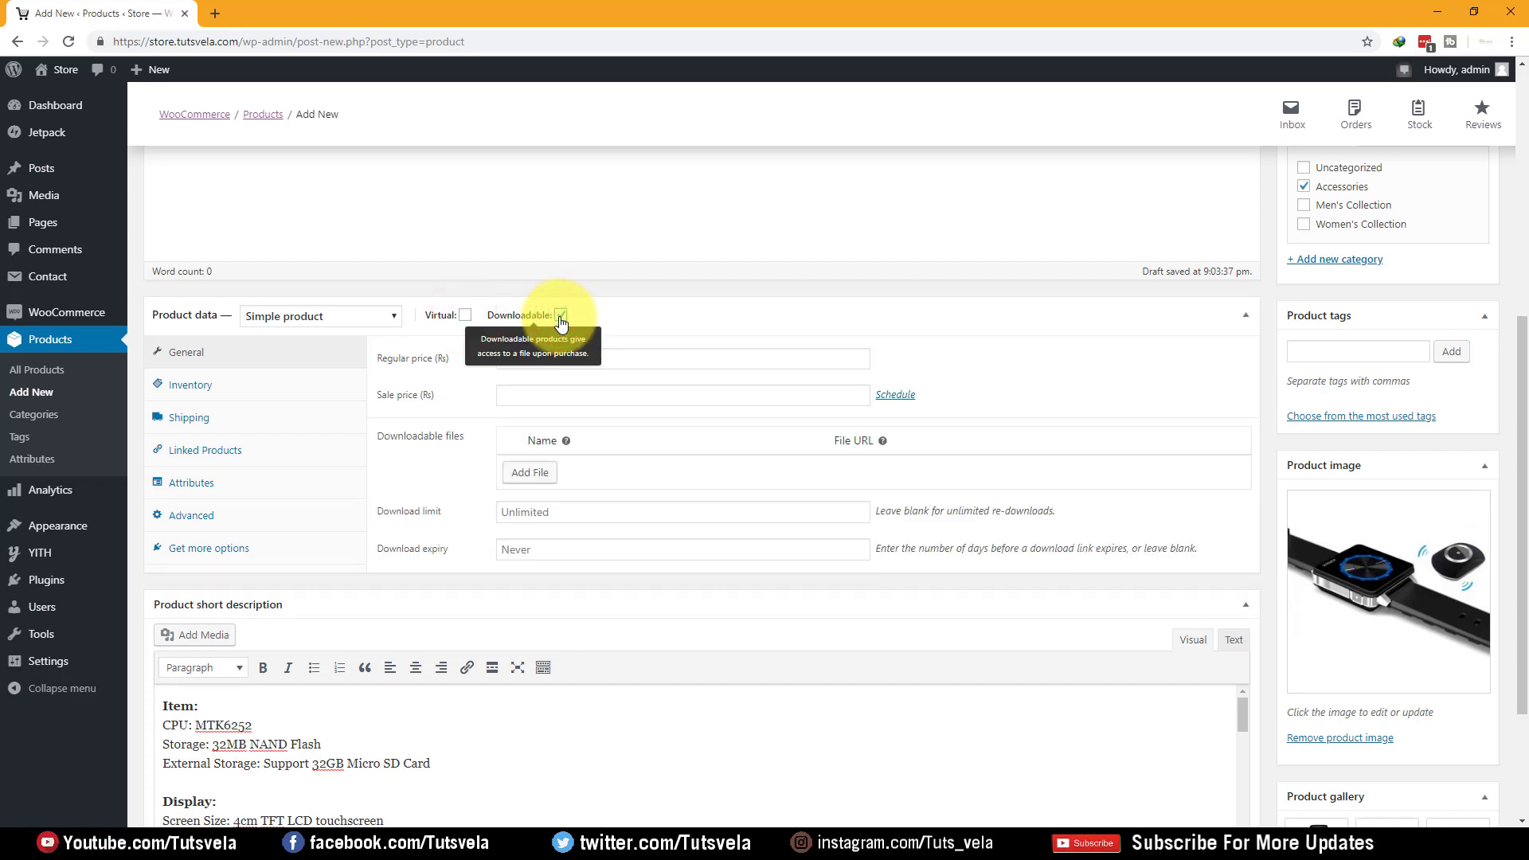
click(560, 317)
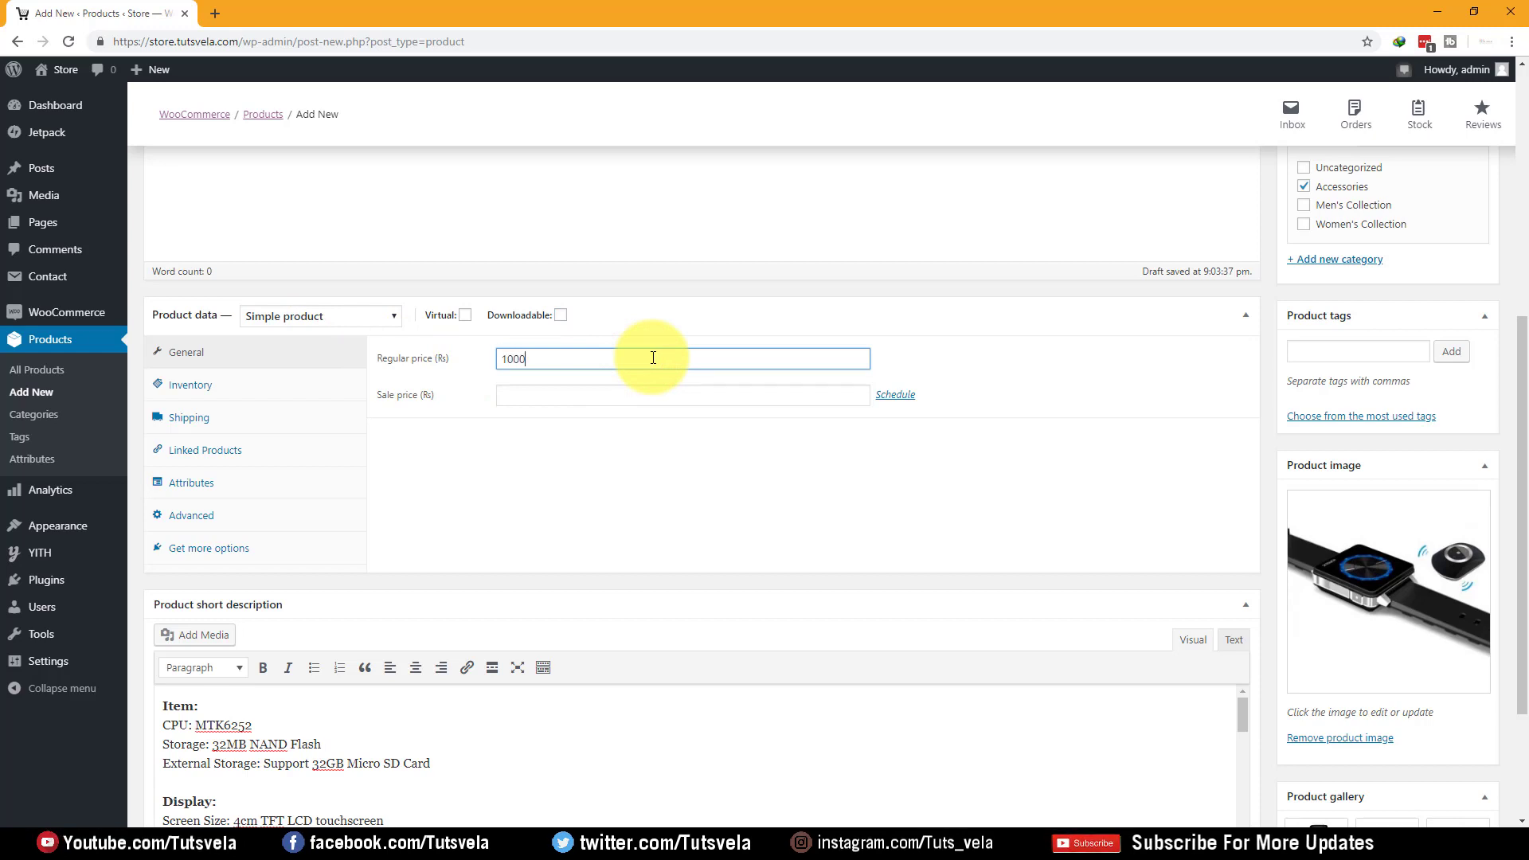
key(Tab)
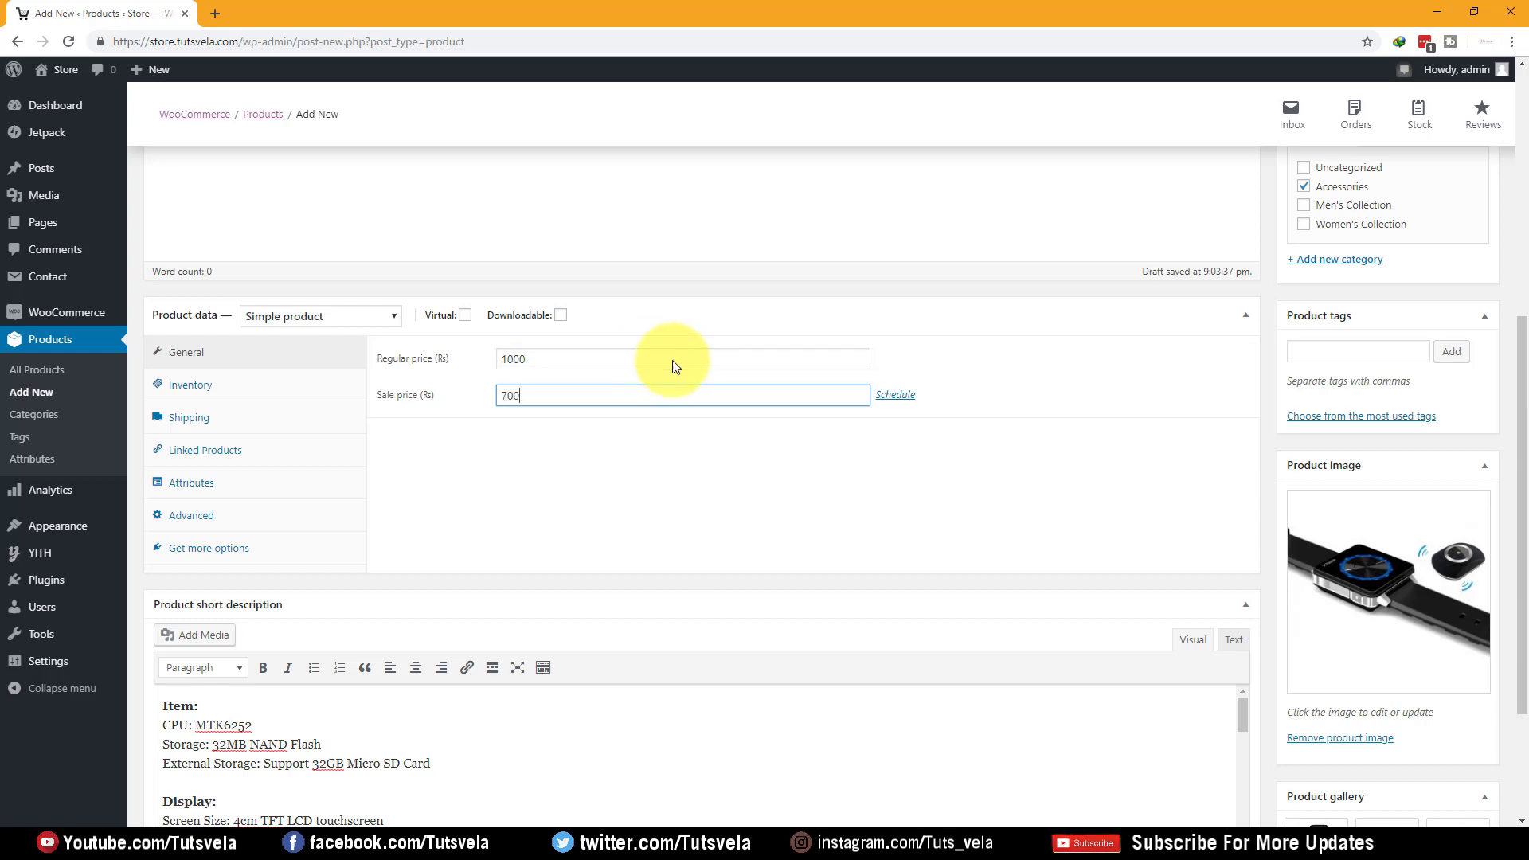
click(902, 396)
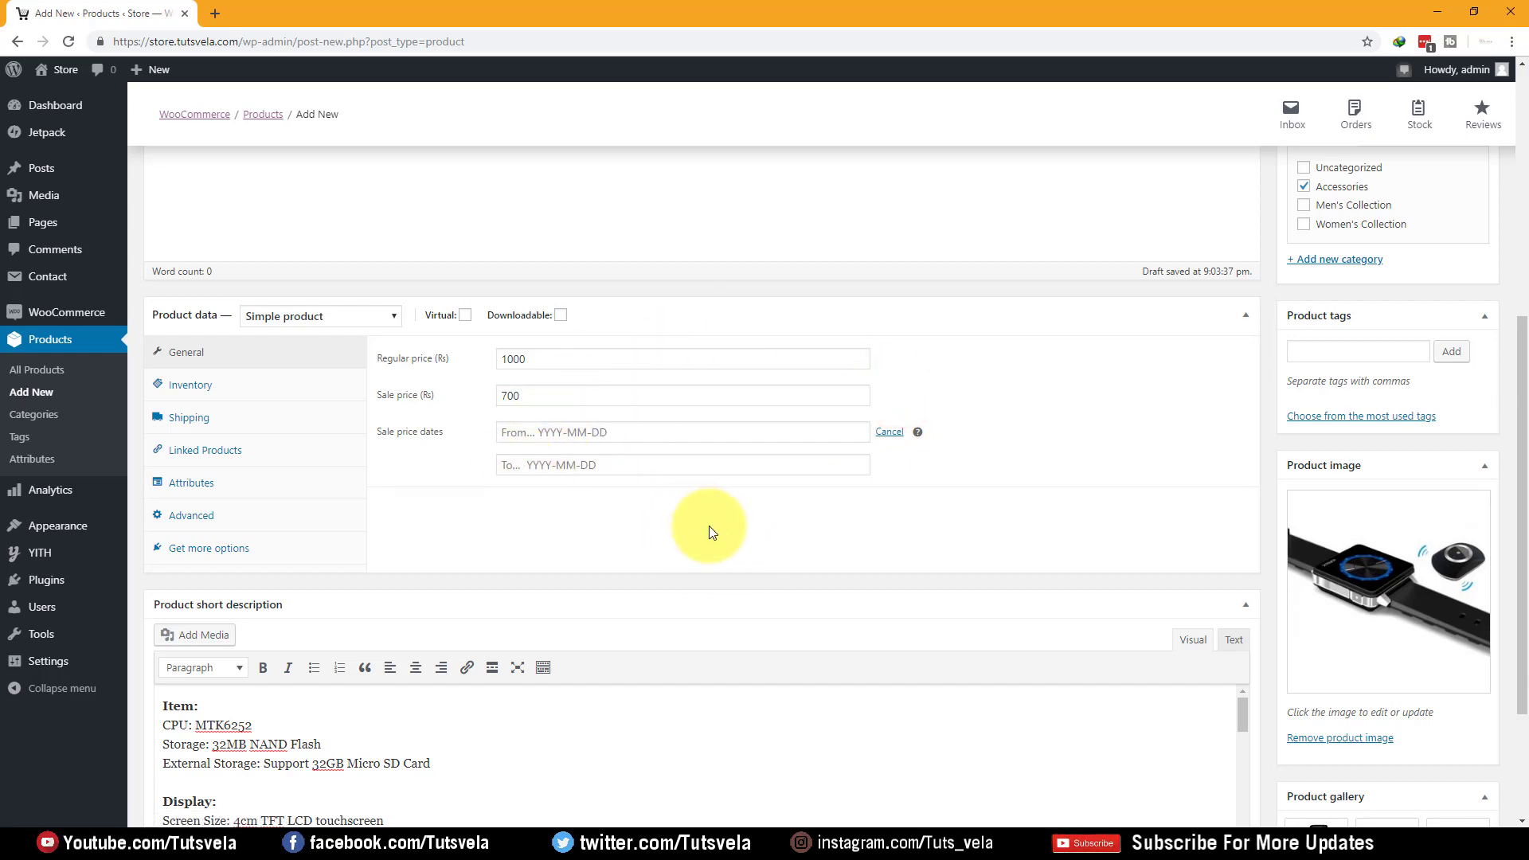
Enable stock management with a stock quantity of 12, then view the Shipping settings
click(216, 397)
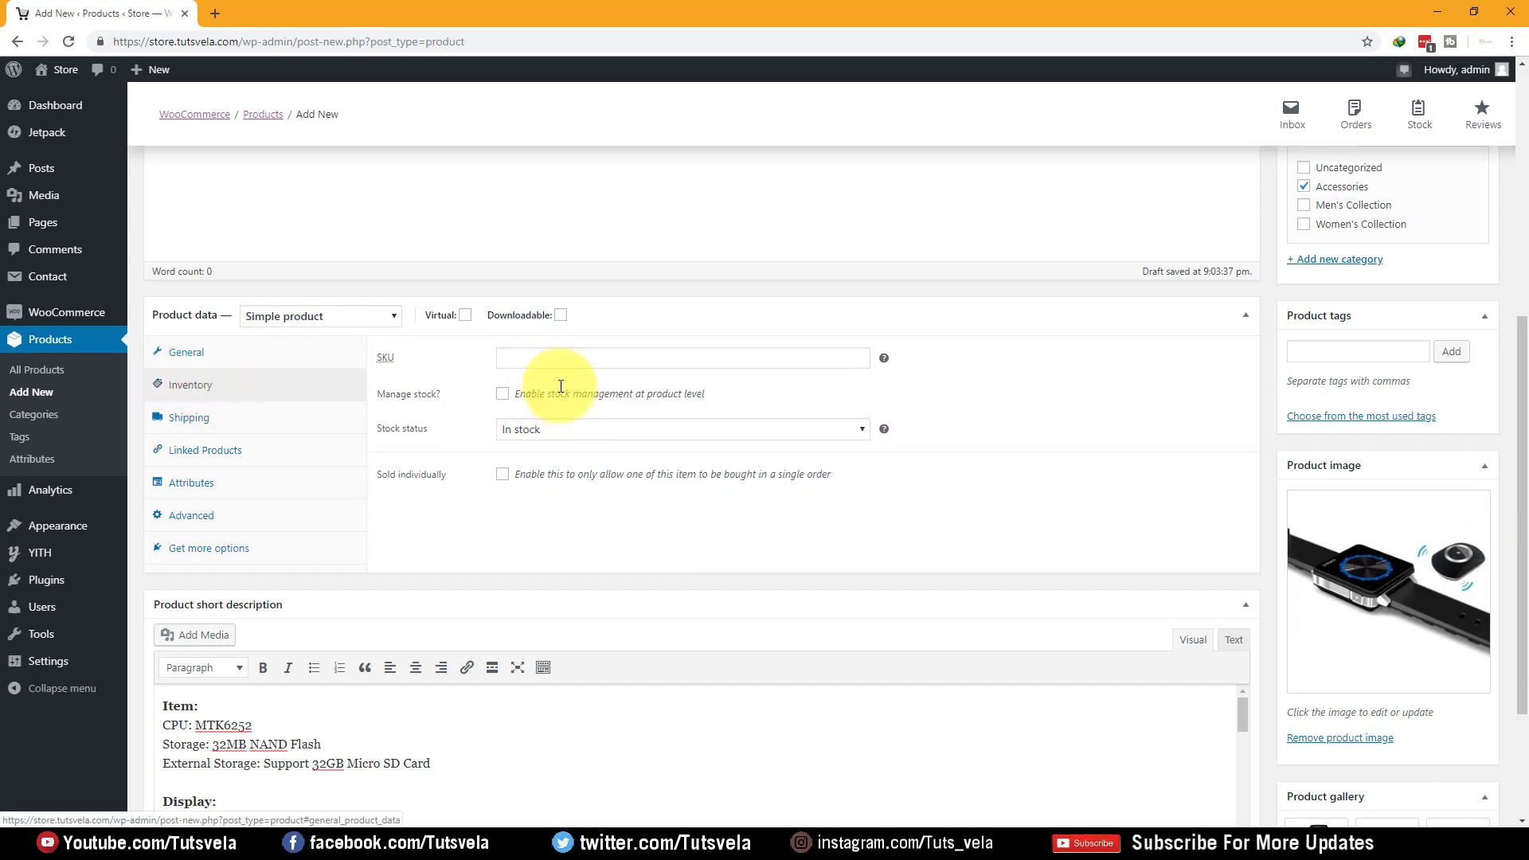
click(506, 396)
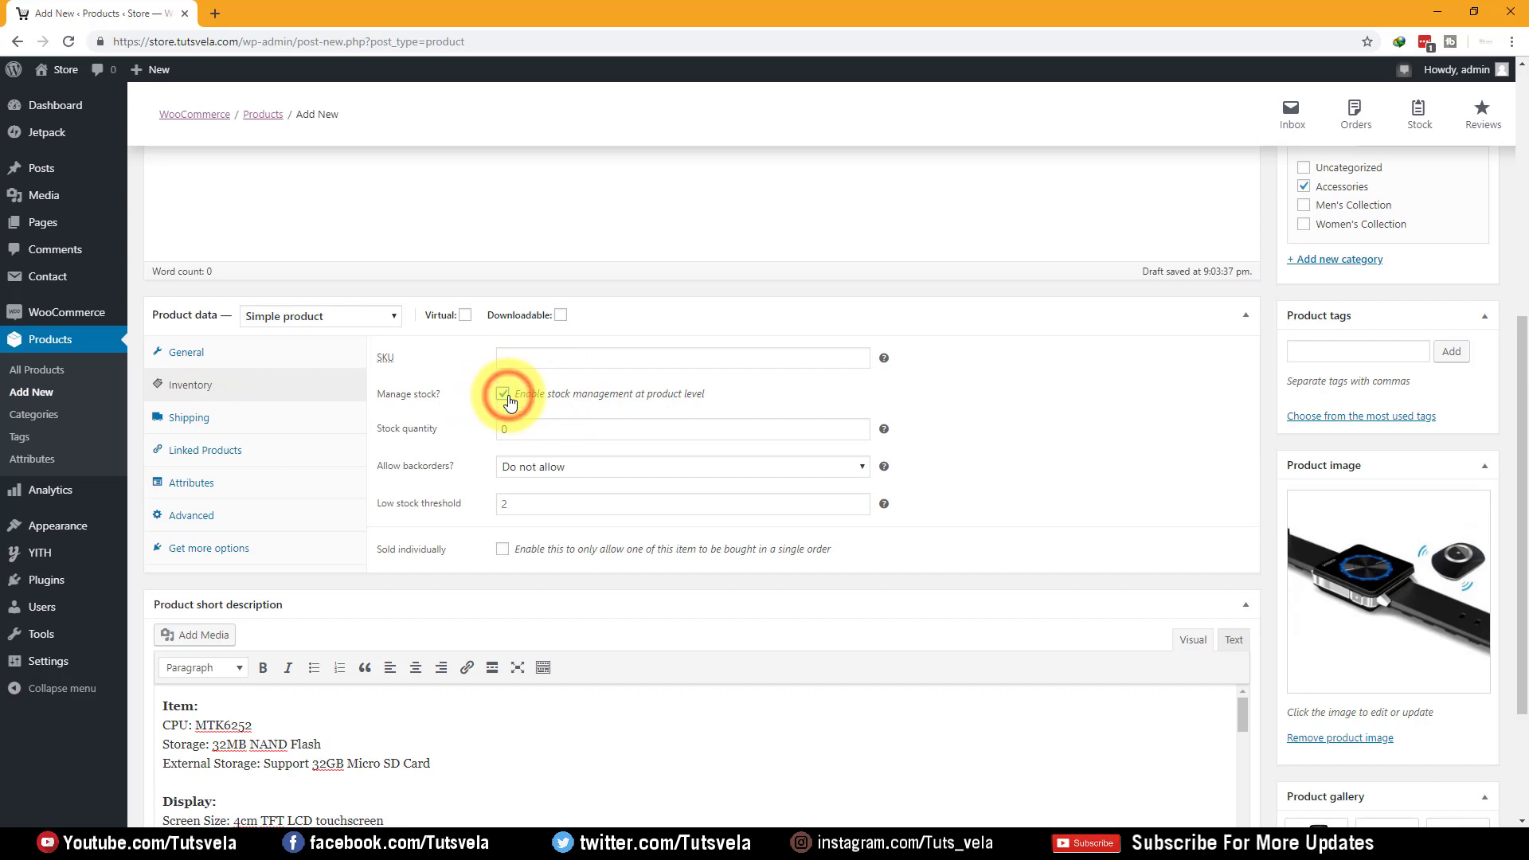
double_click(556, 434)
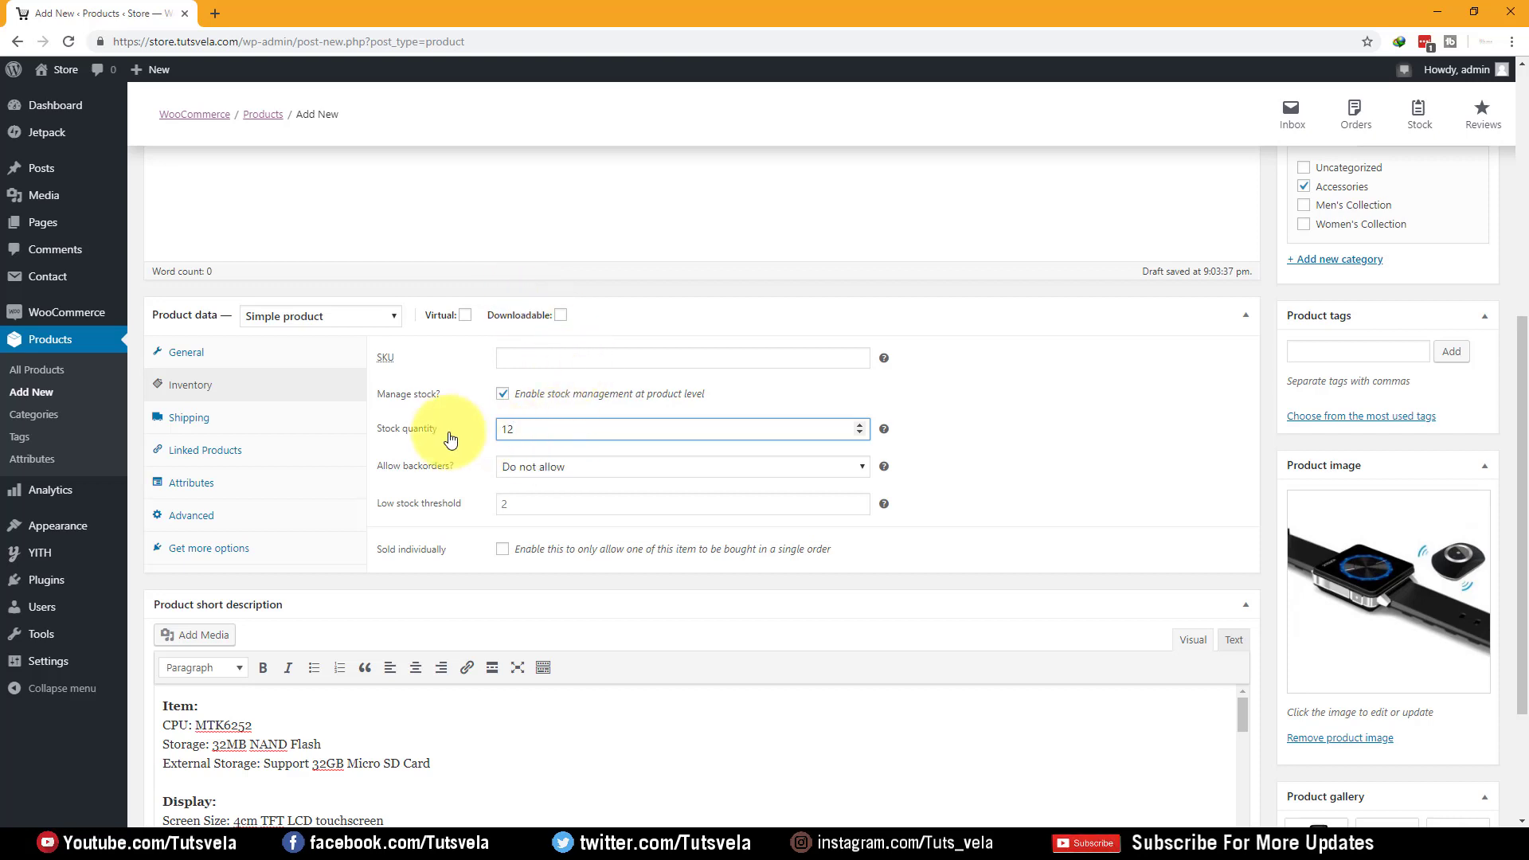
click(196, 424)
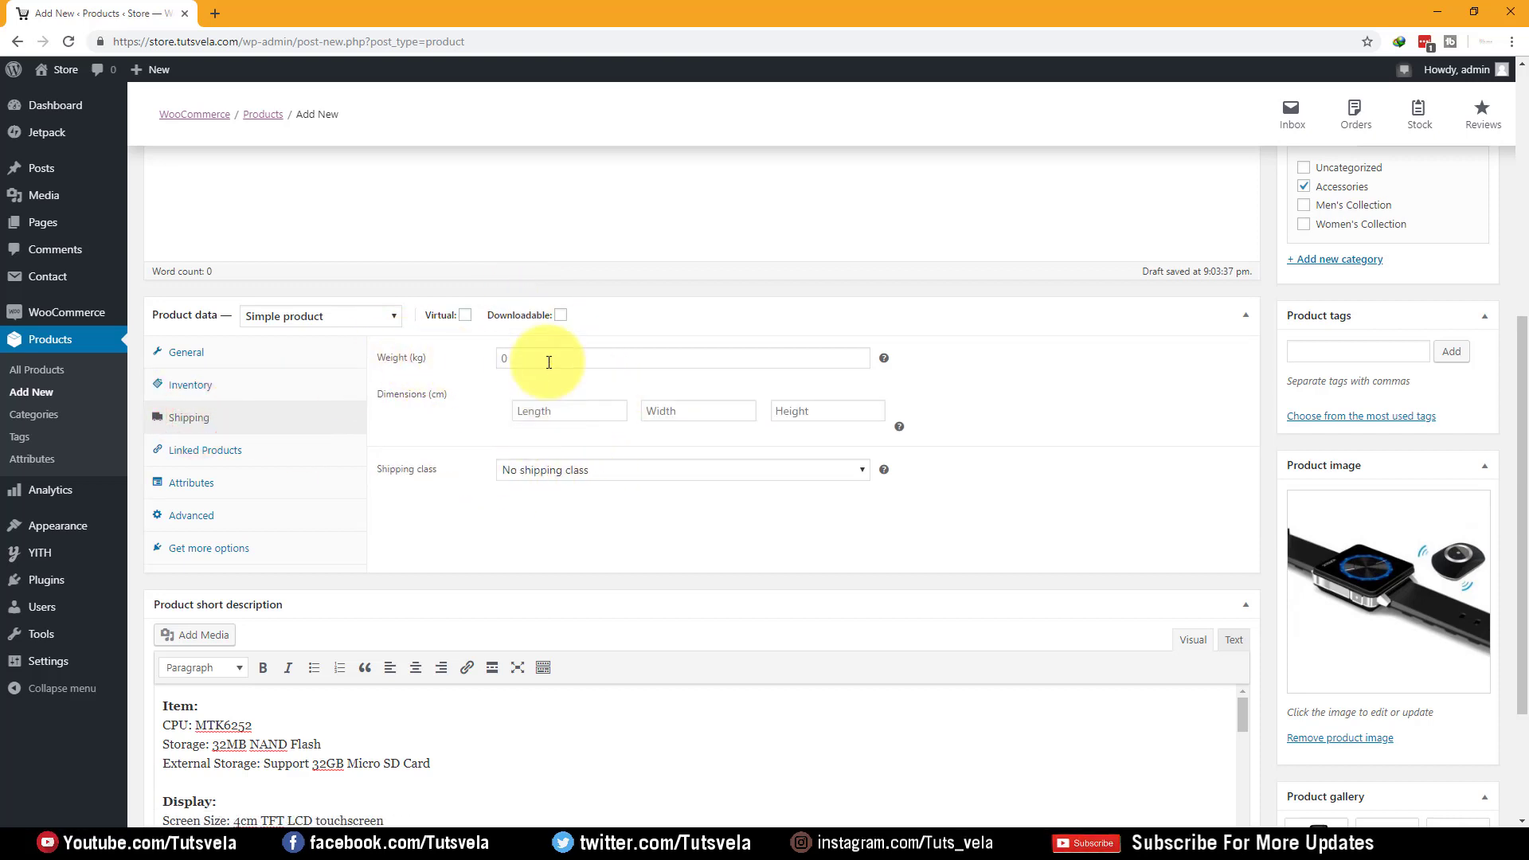
Add a custom product attribute named 'Black' and save the attributes
click(241, 453)
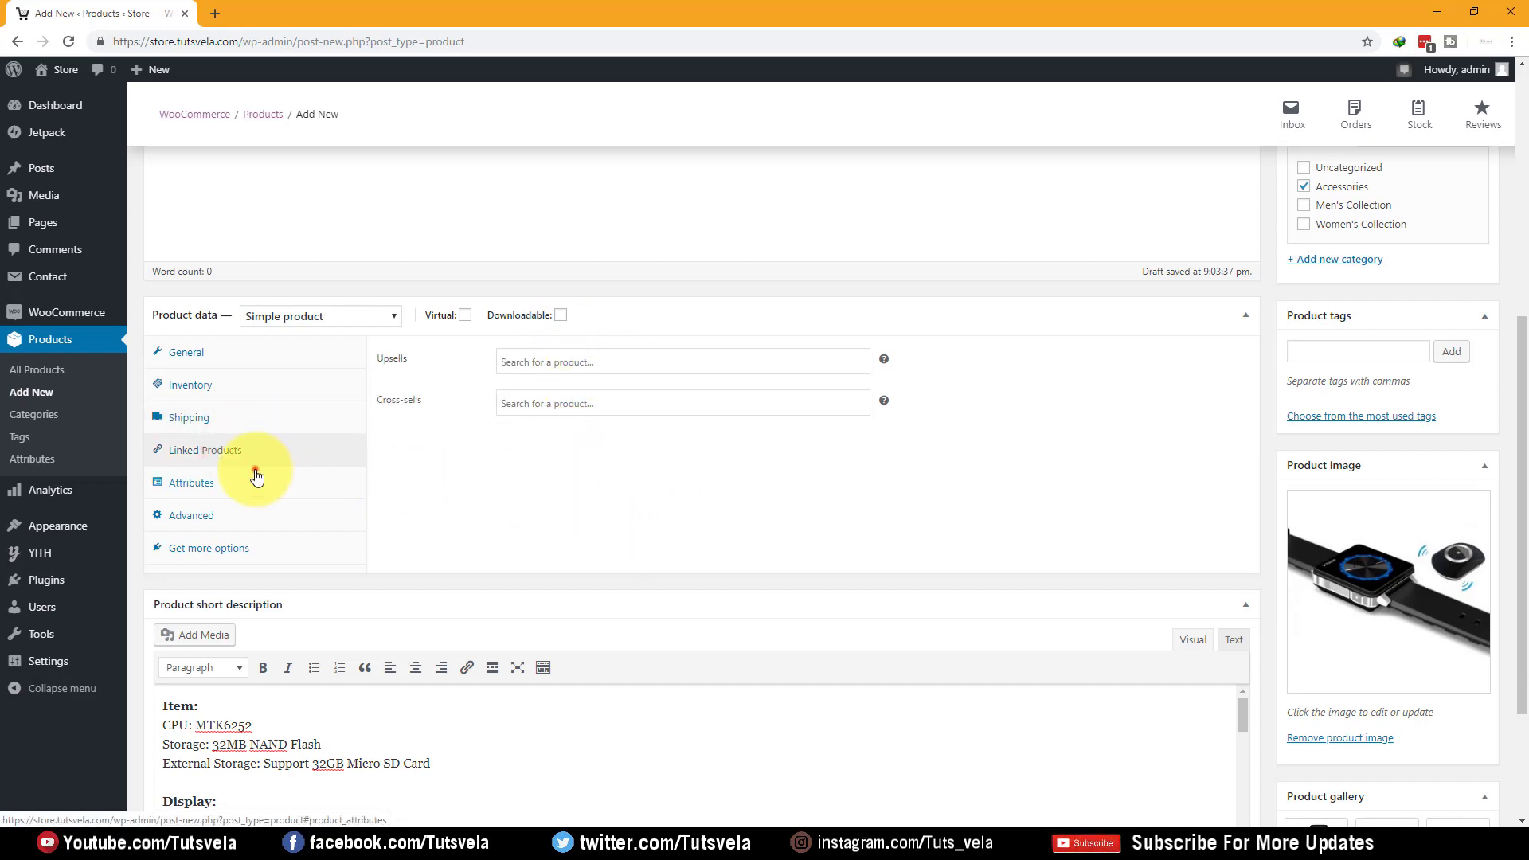
click(257, 477)
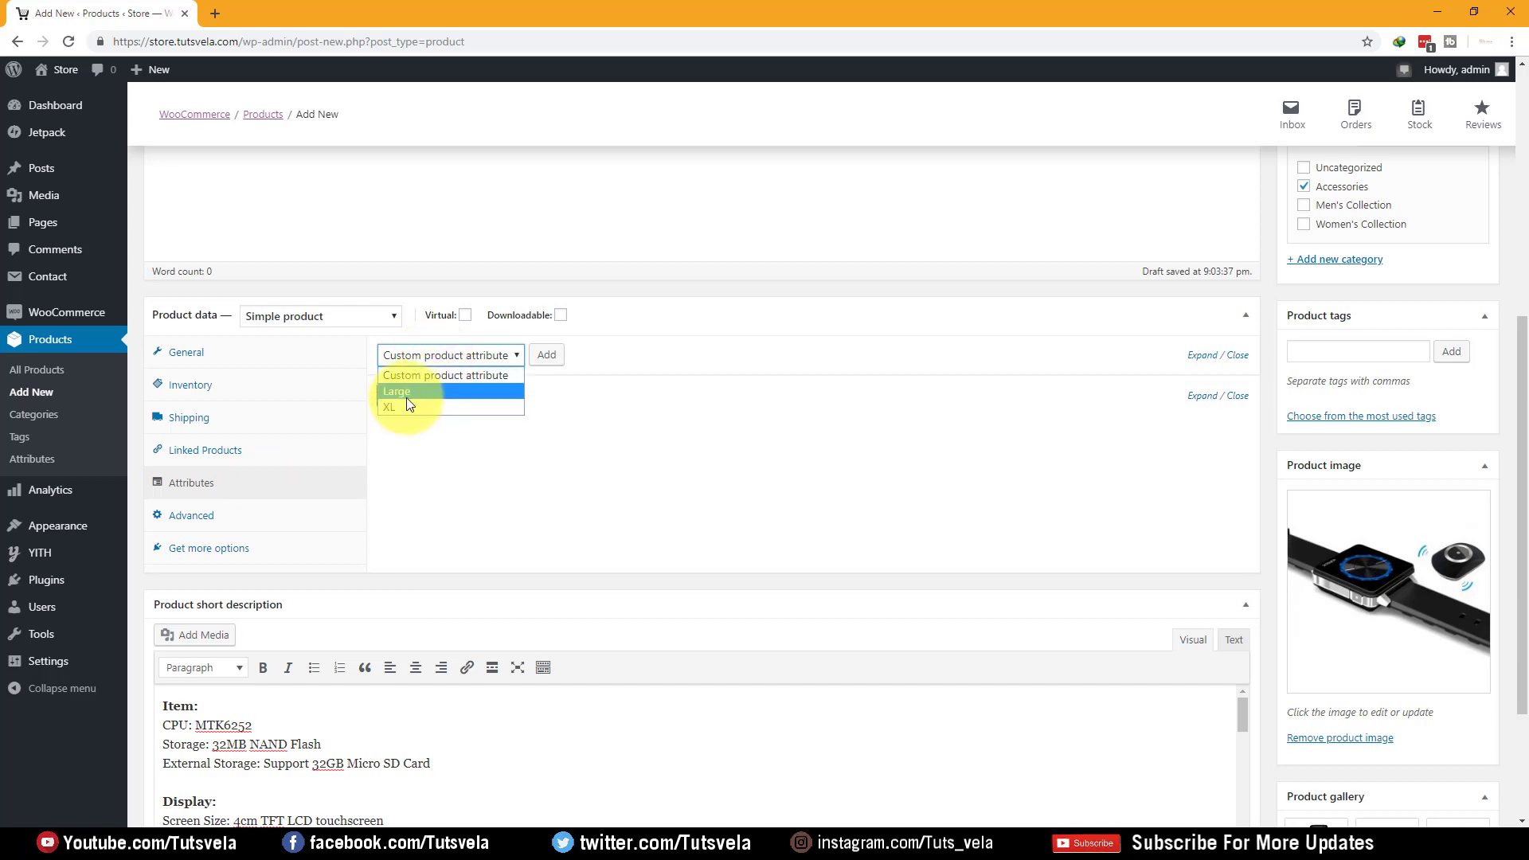
click(664, 414)
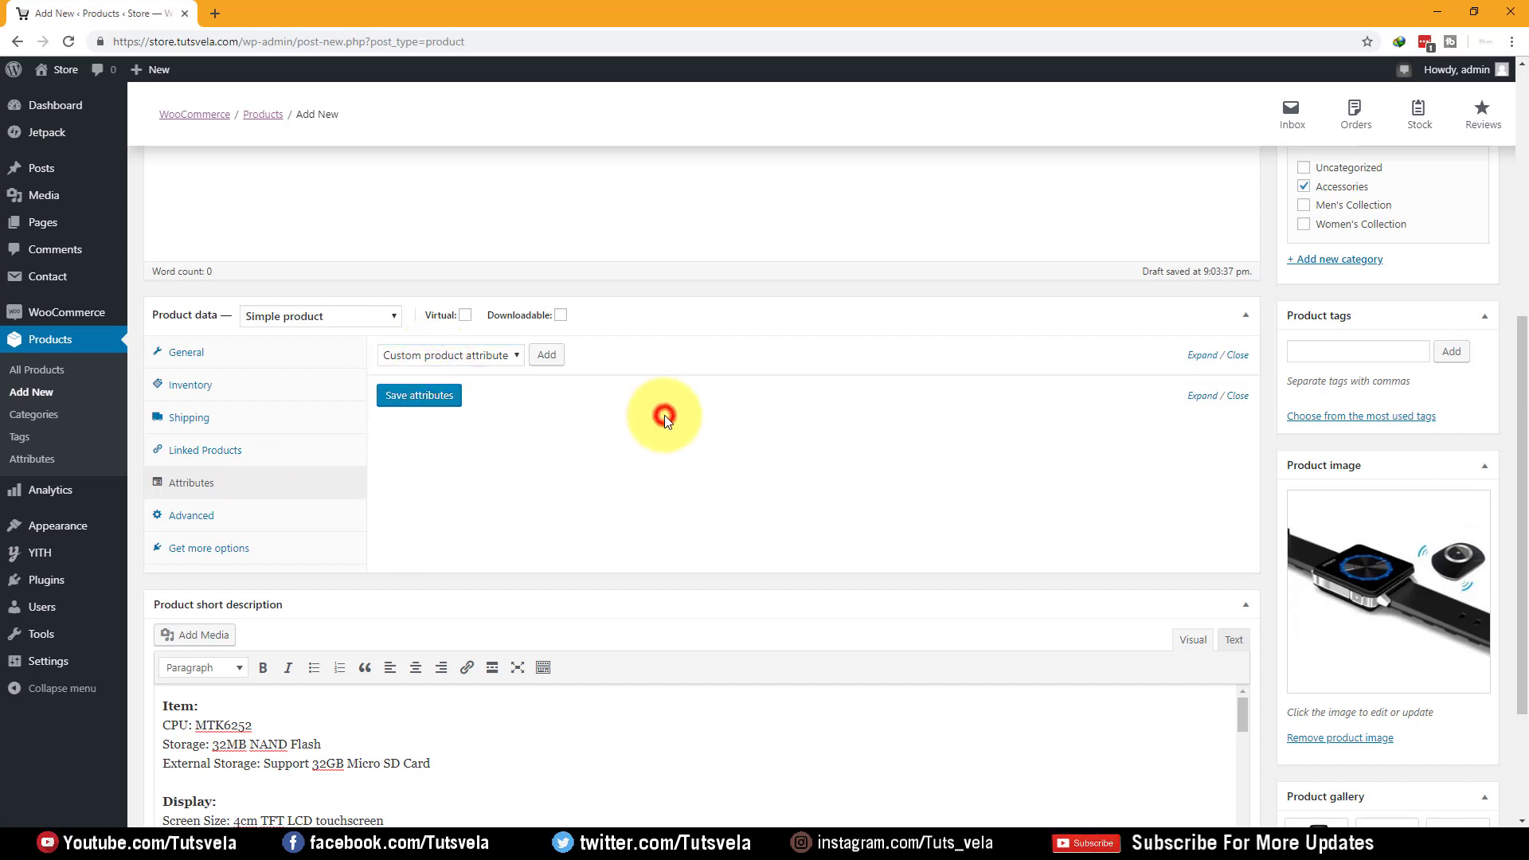
click(548, 363)
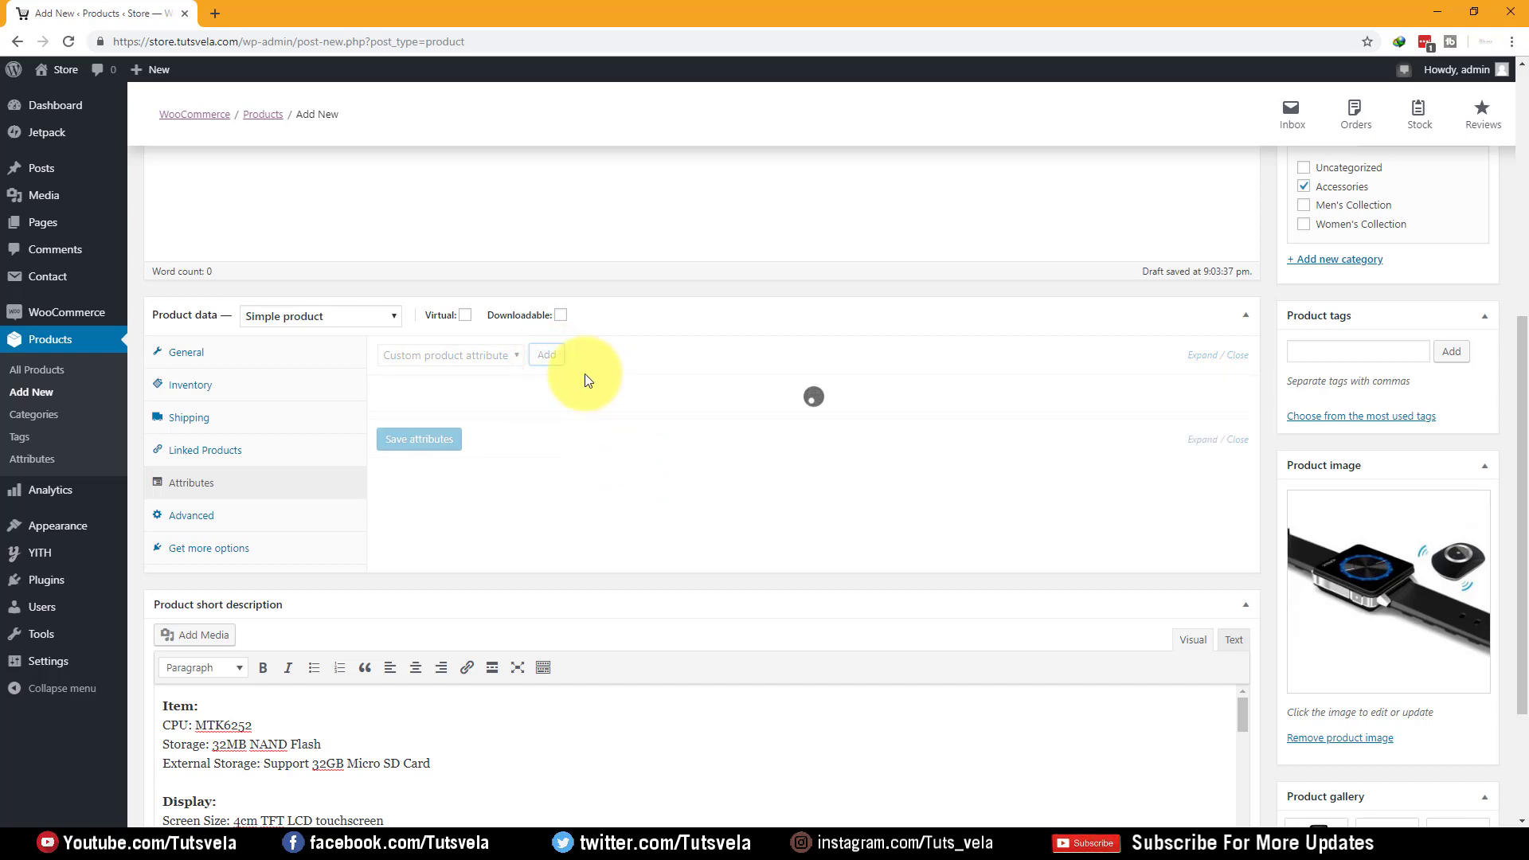
click(454, 462)
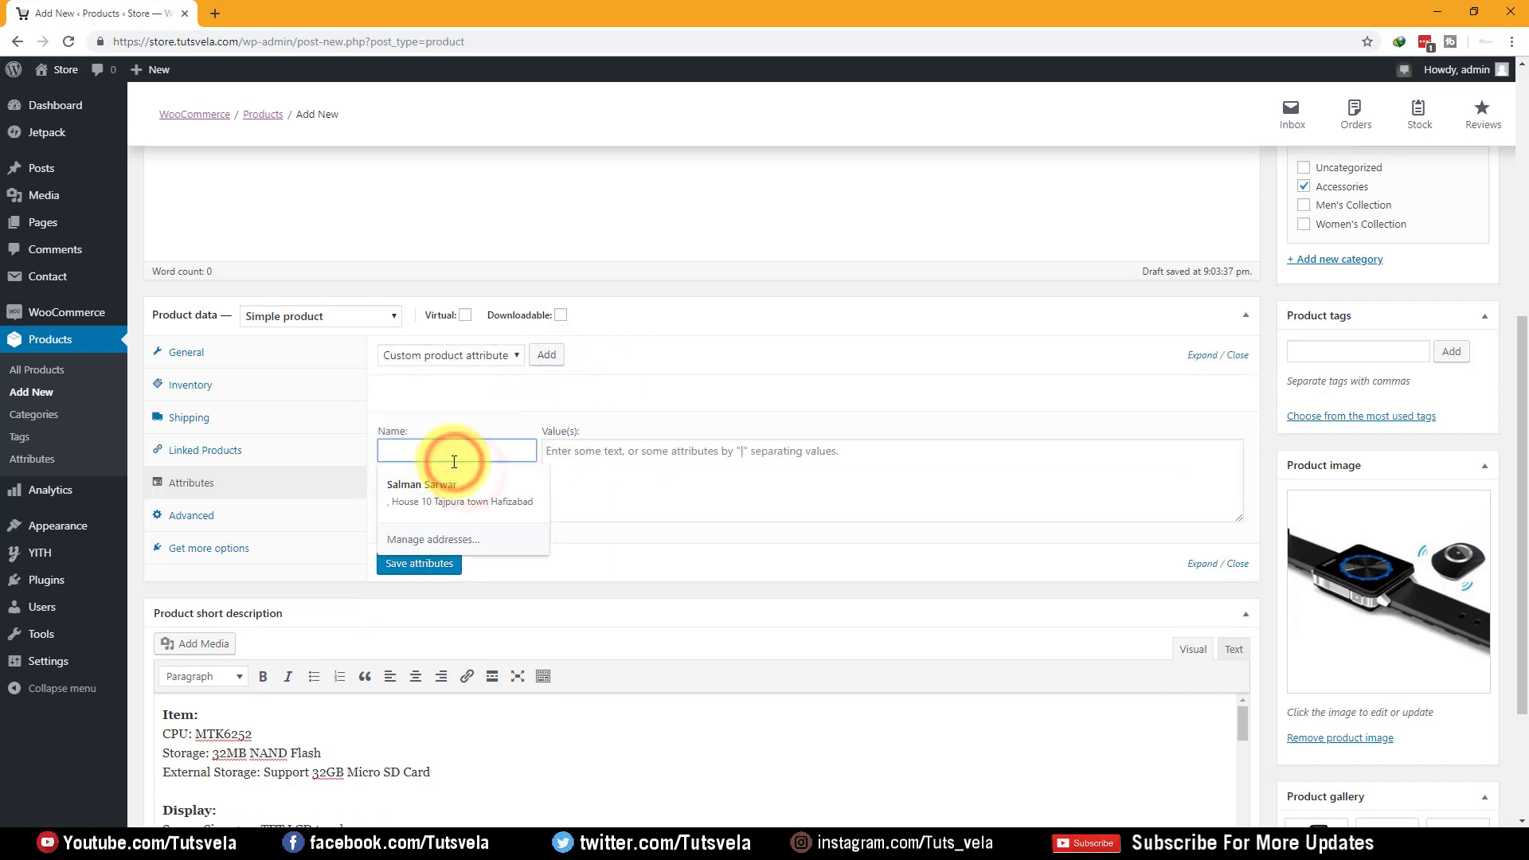
text(Black)
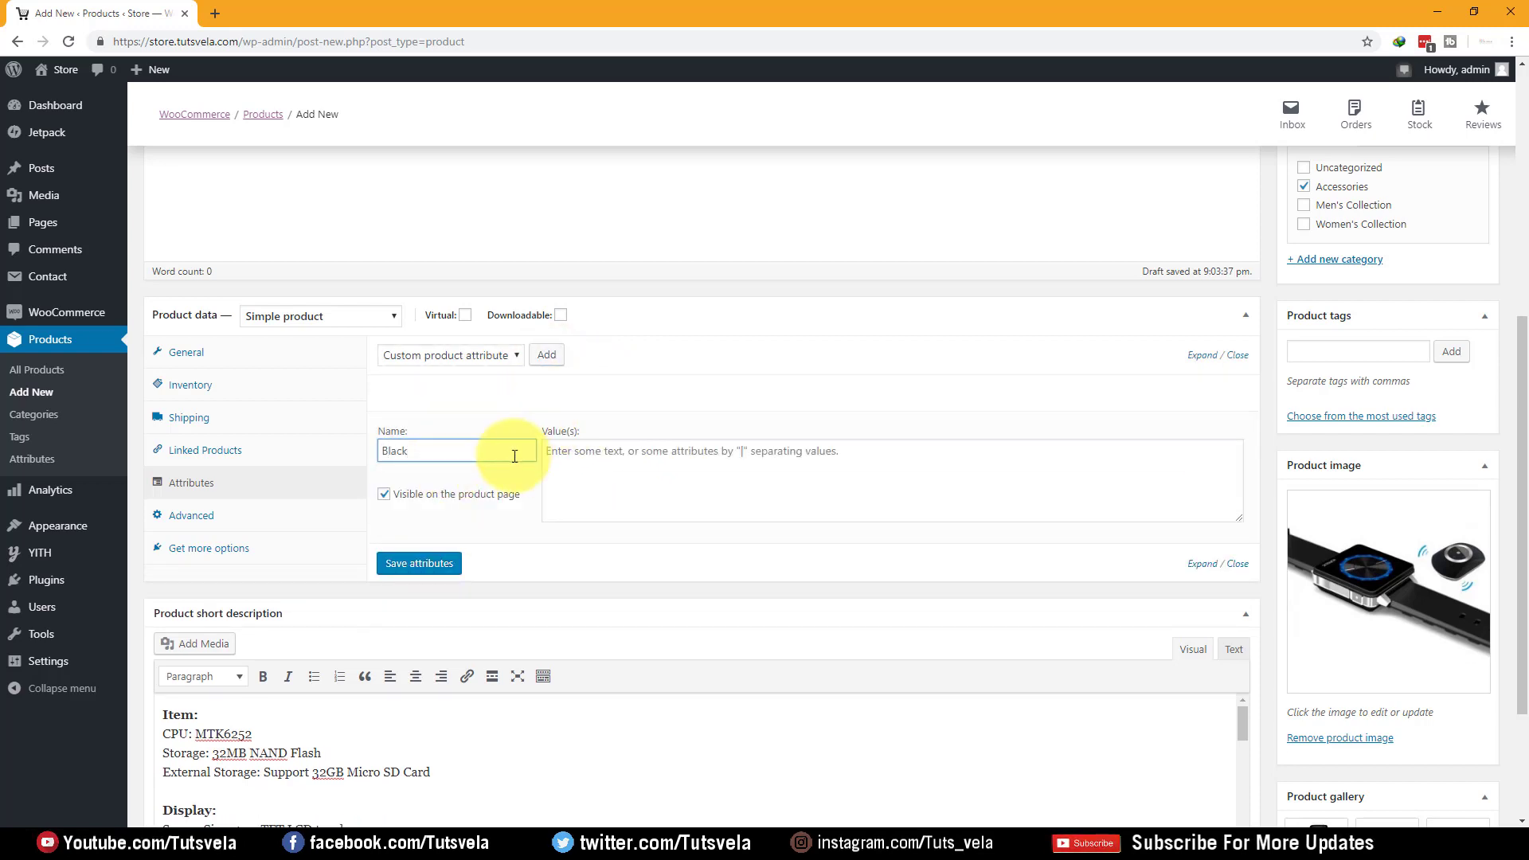
click(508, 547)
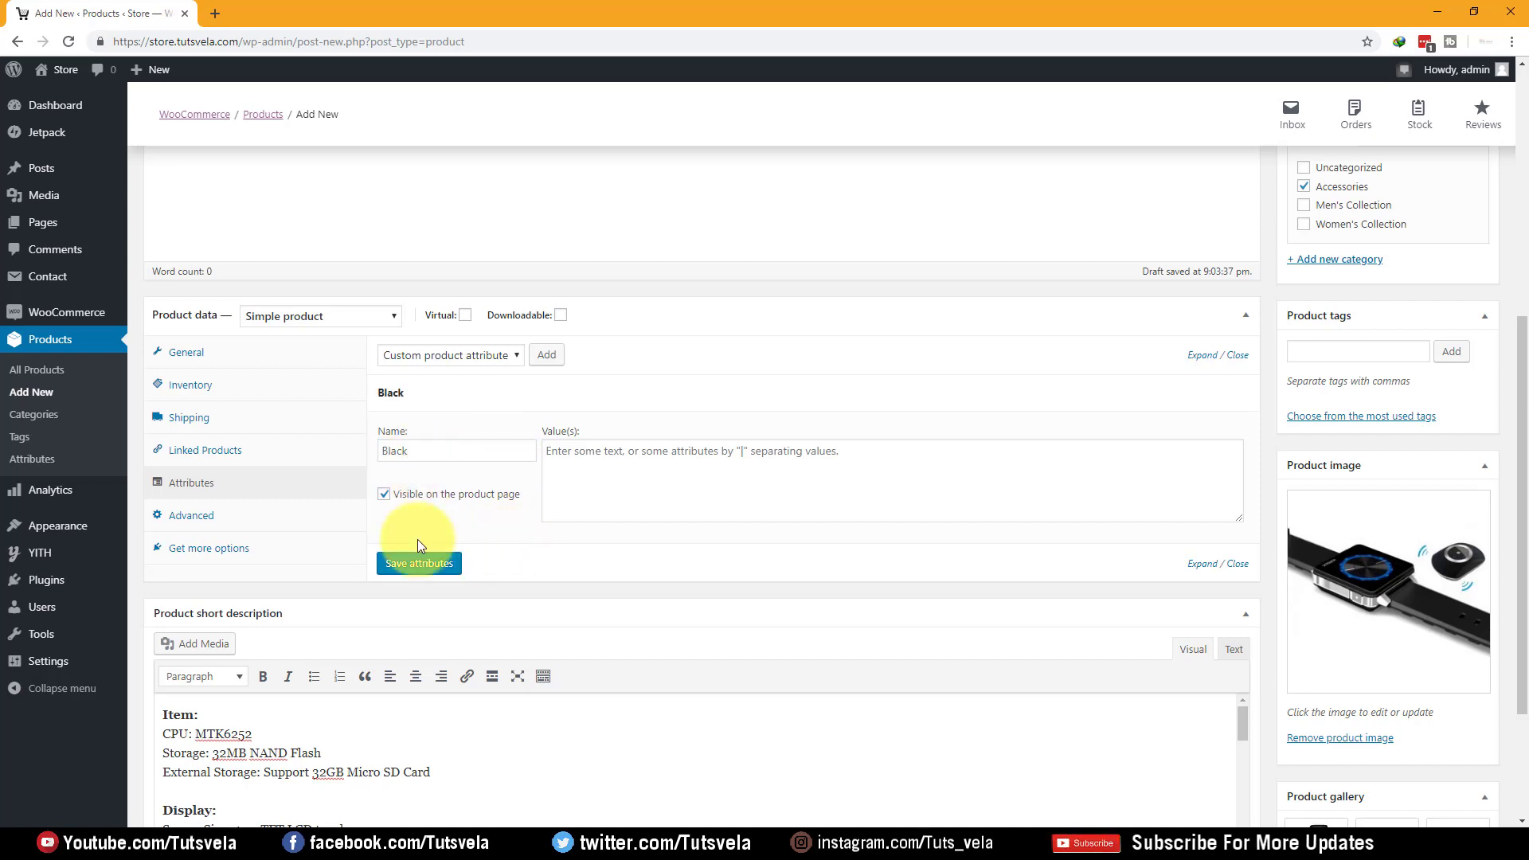
click(423, 565)
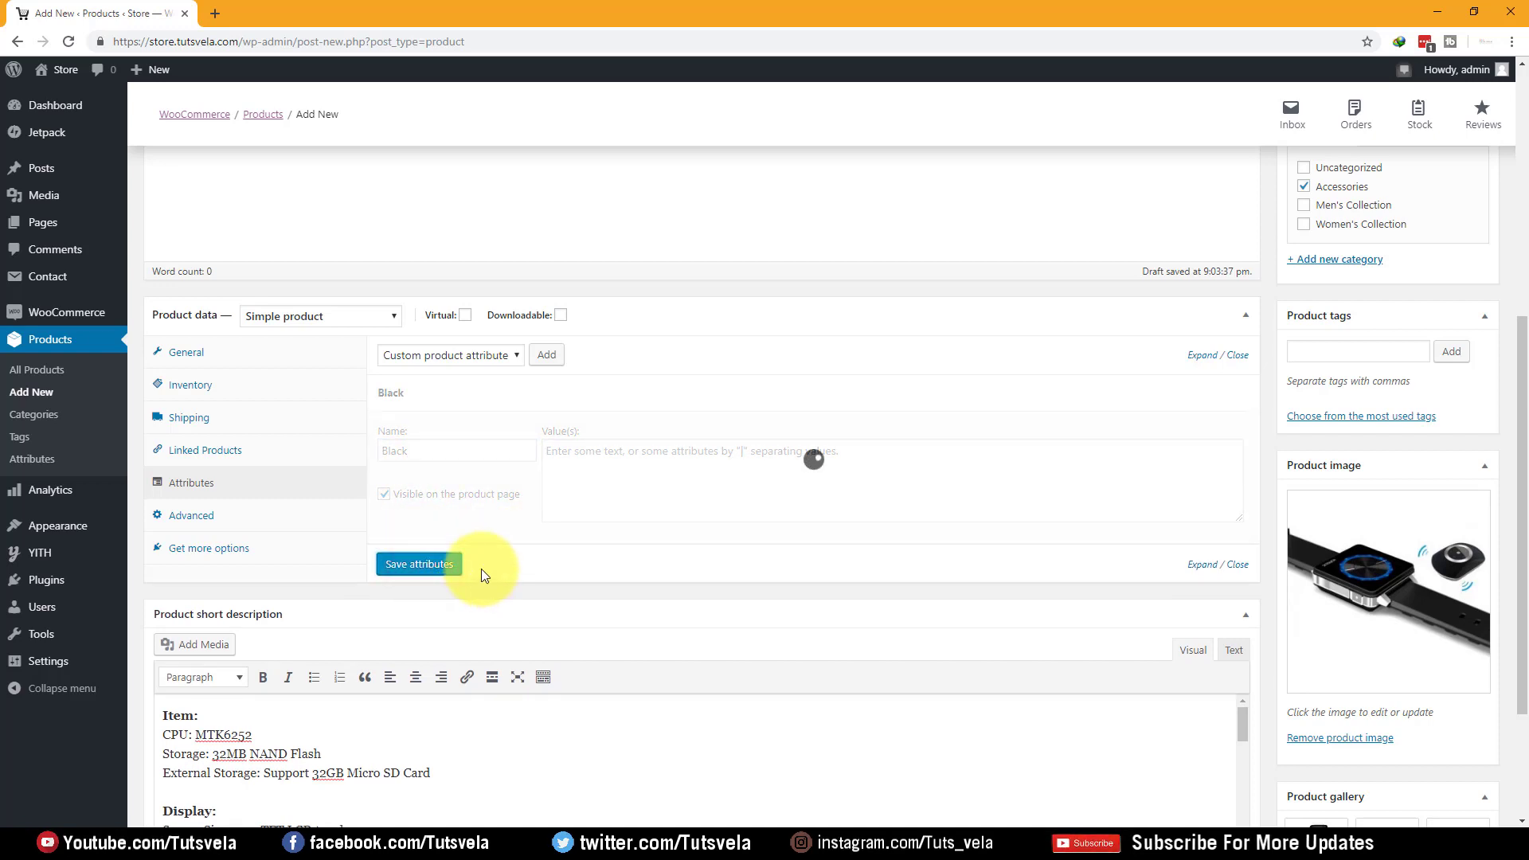
click(444, 401)
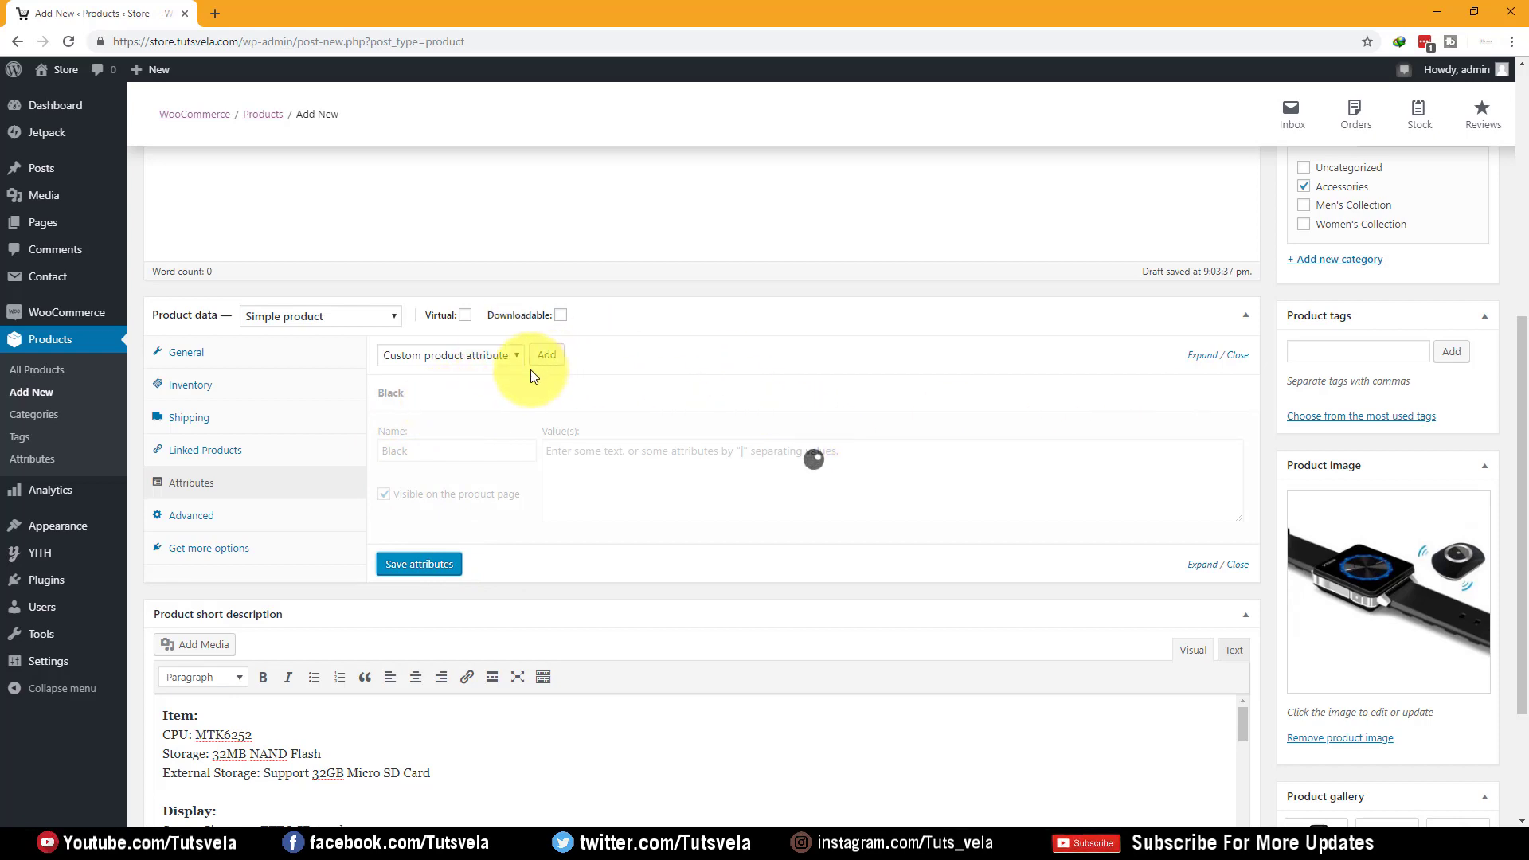
Review the available attribute choices and expand the saved attribute details
click(482, 357)
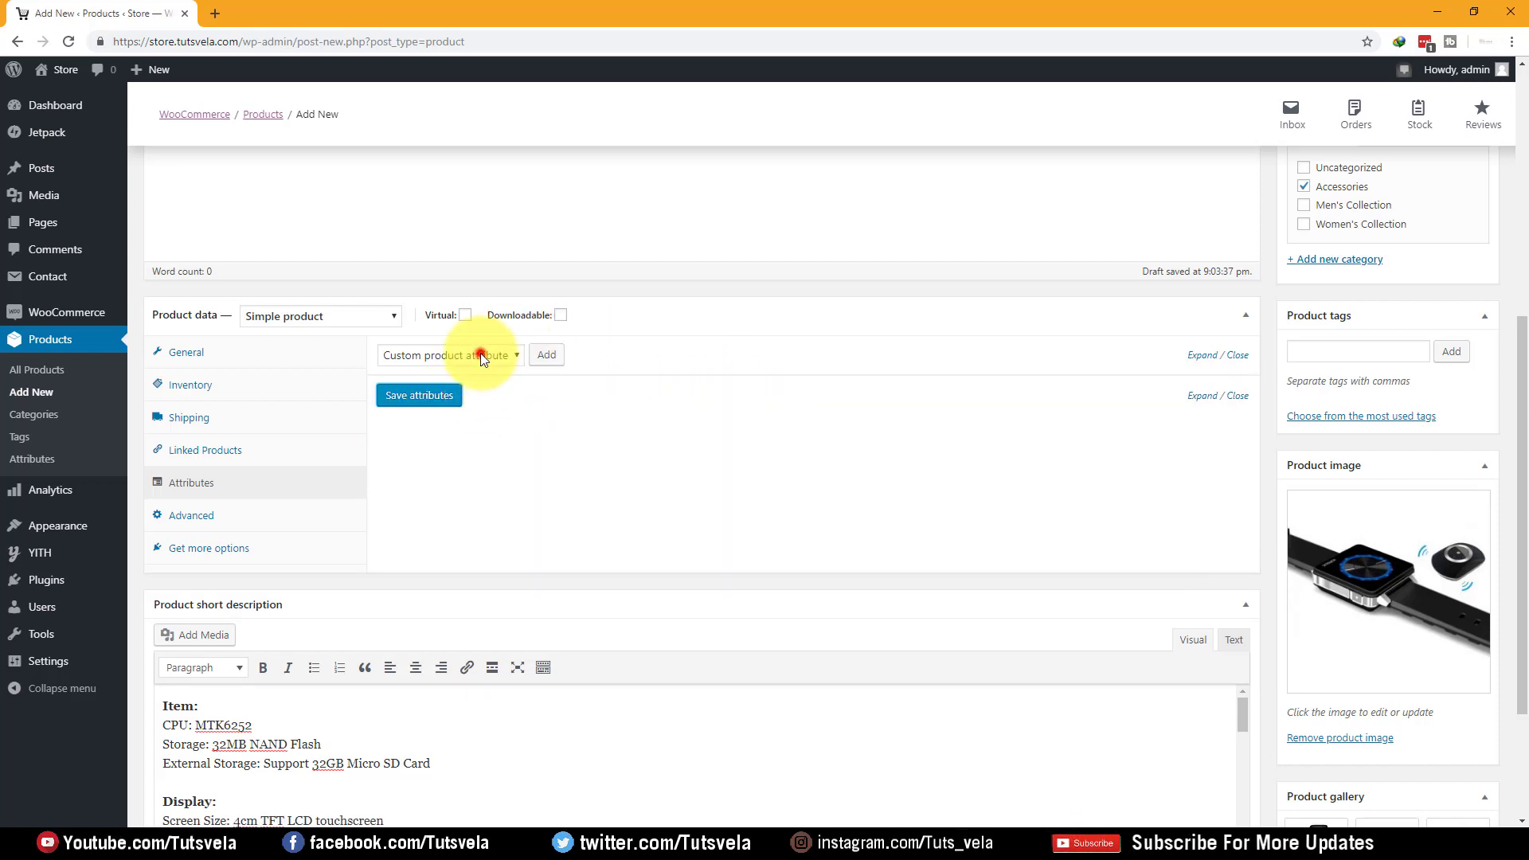
click(492, 361)
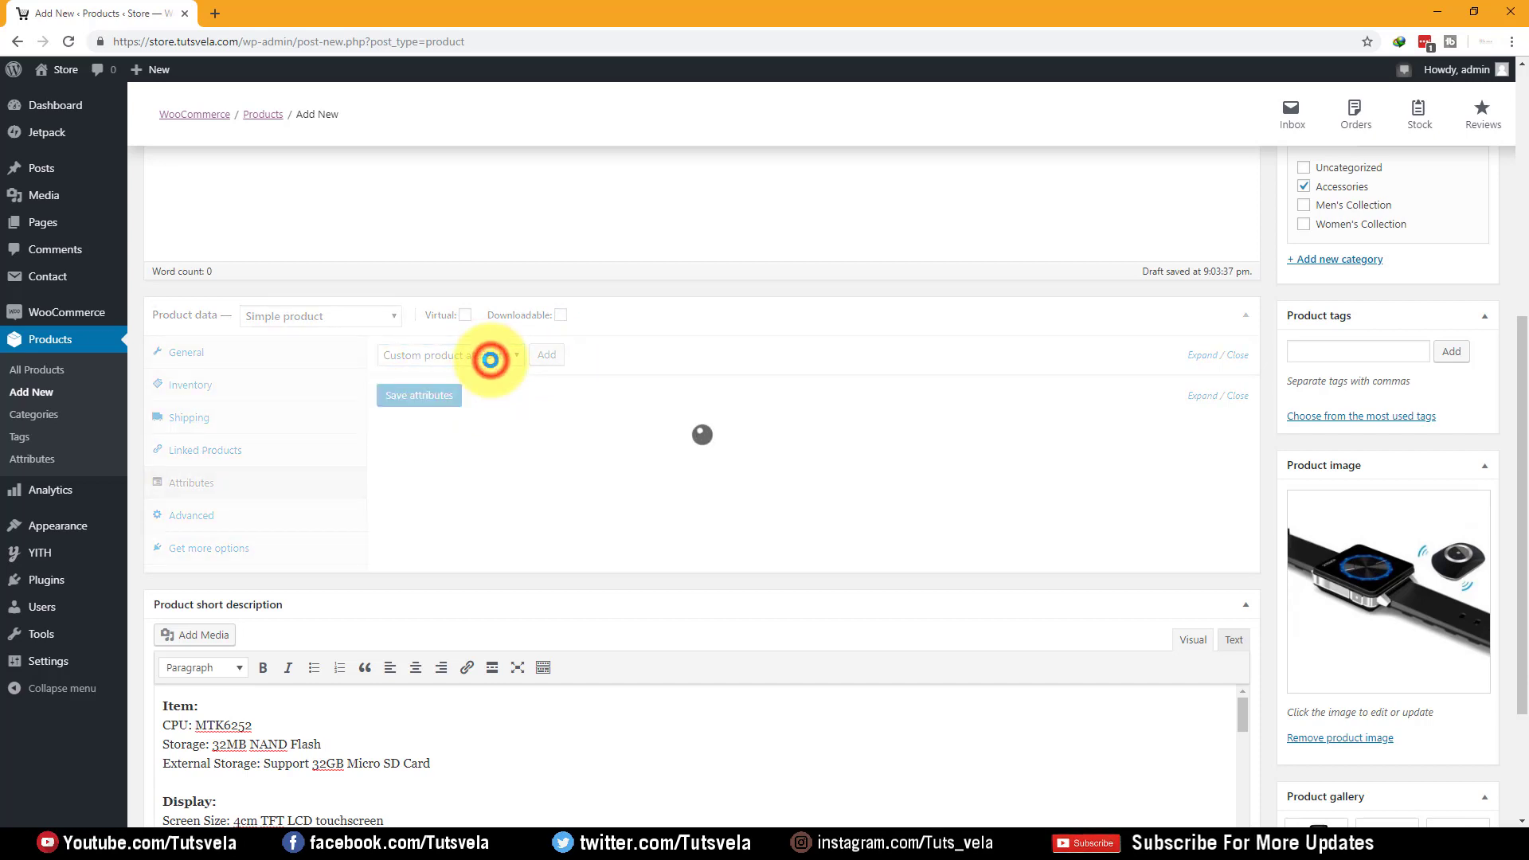
click(477, 356)
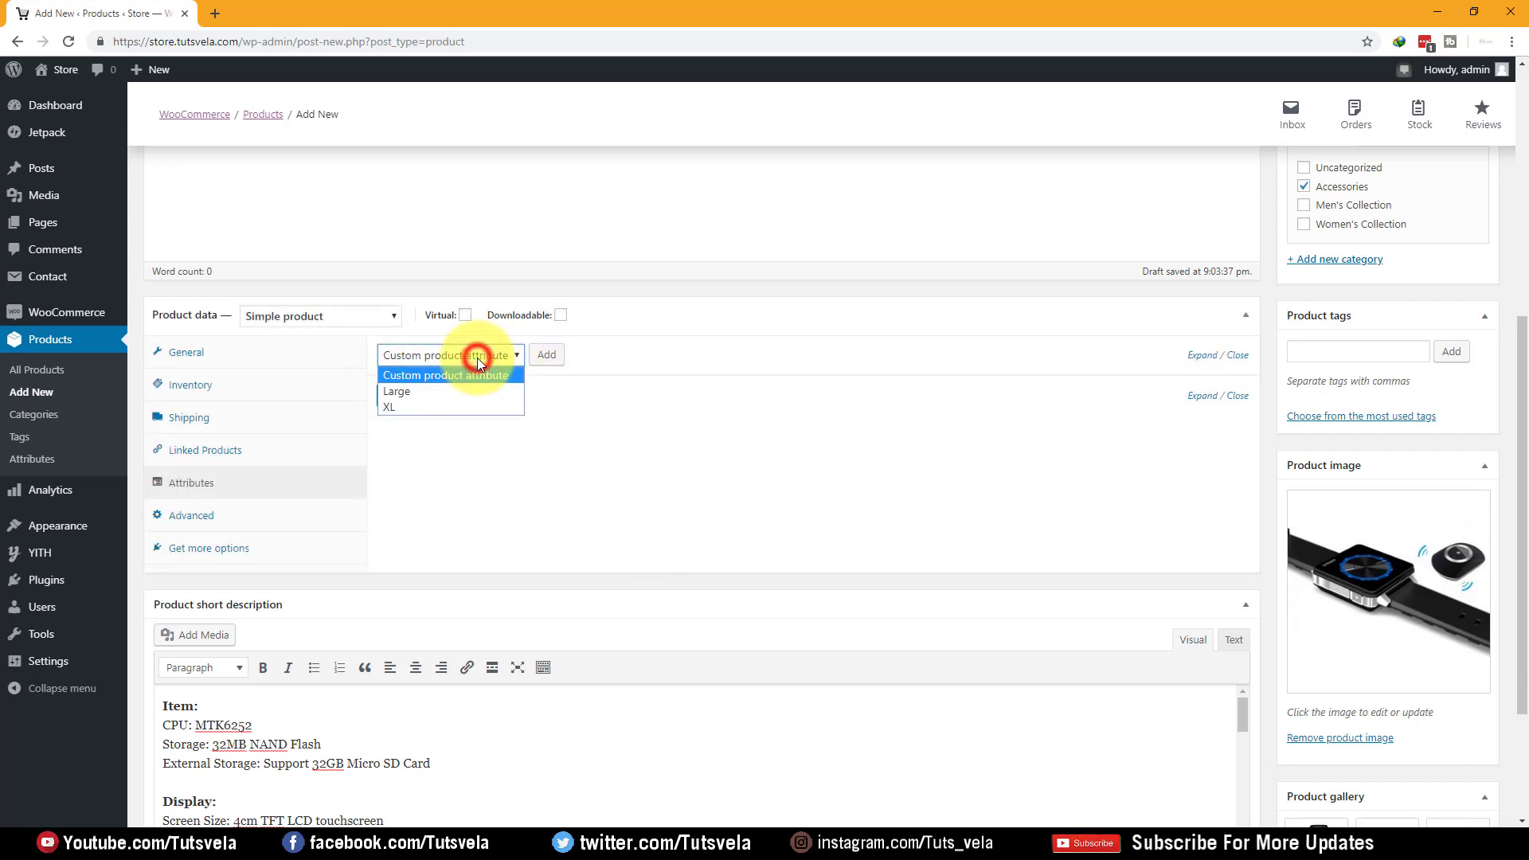
click(477, 357)
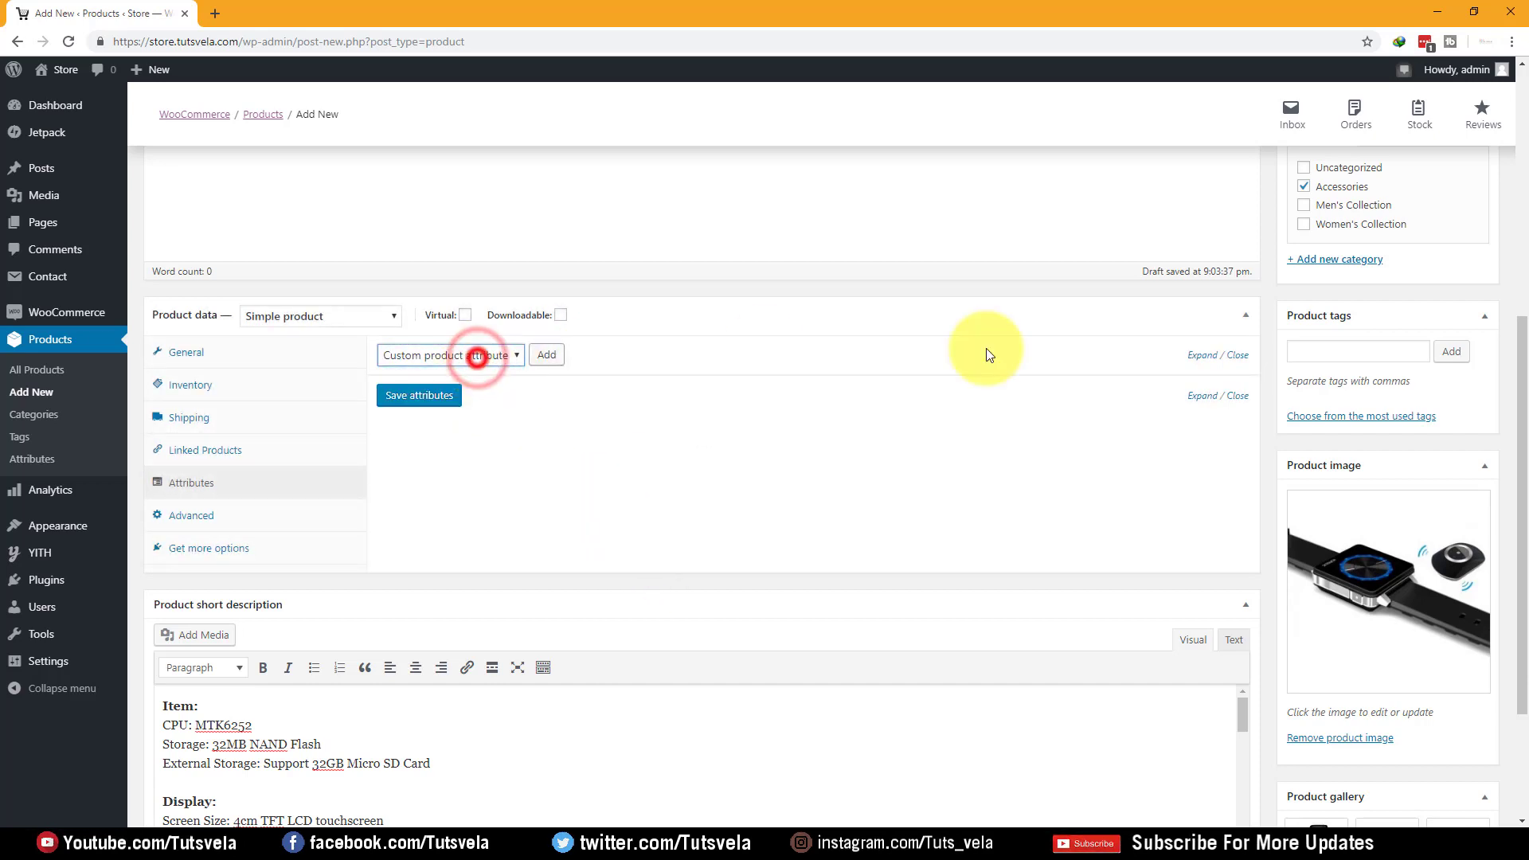
click(1204, 396)
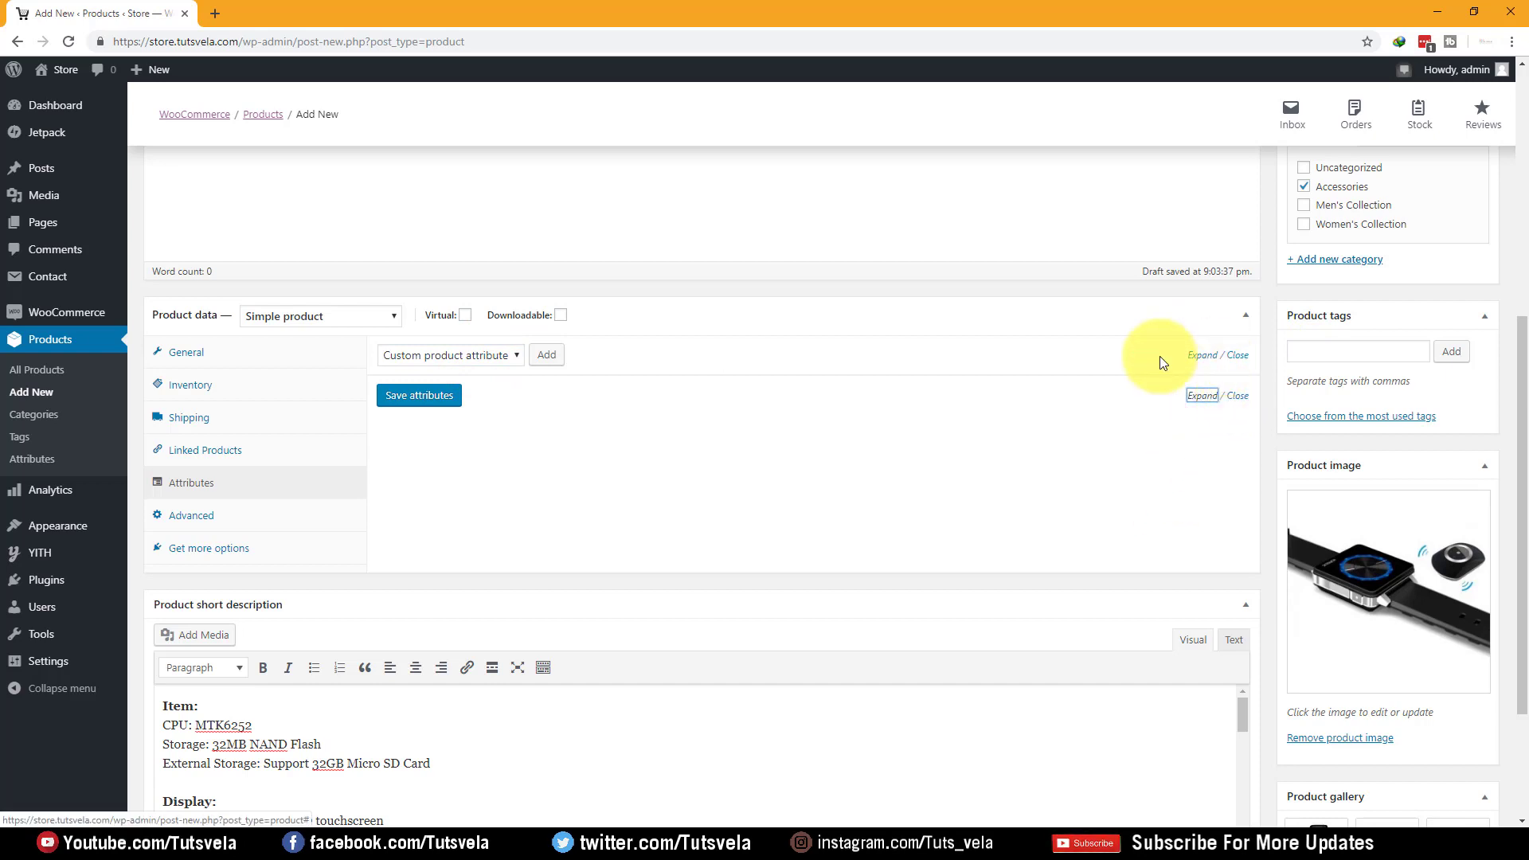
click(1195, 354)
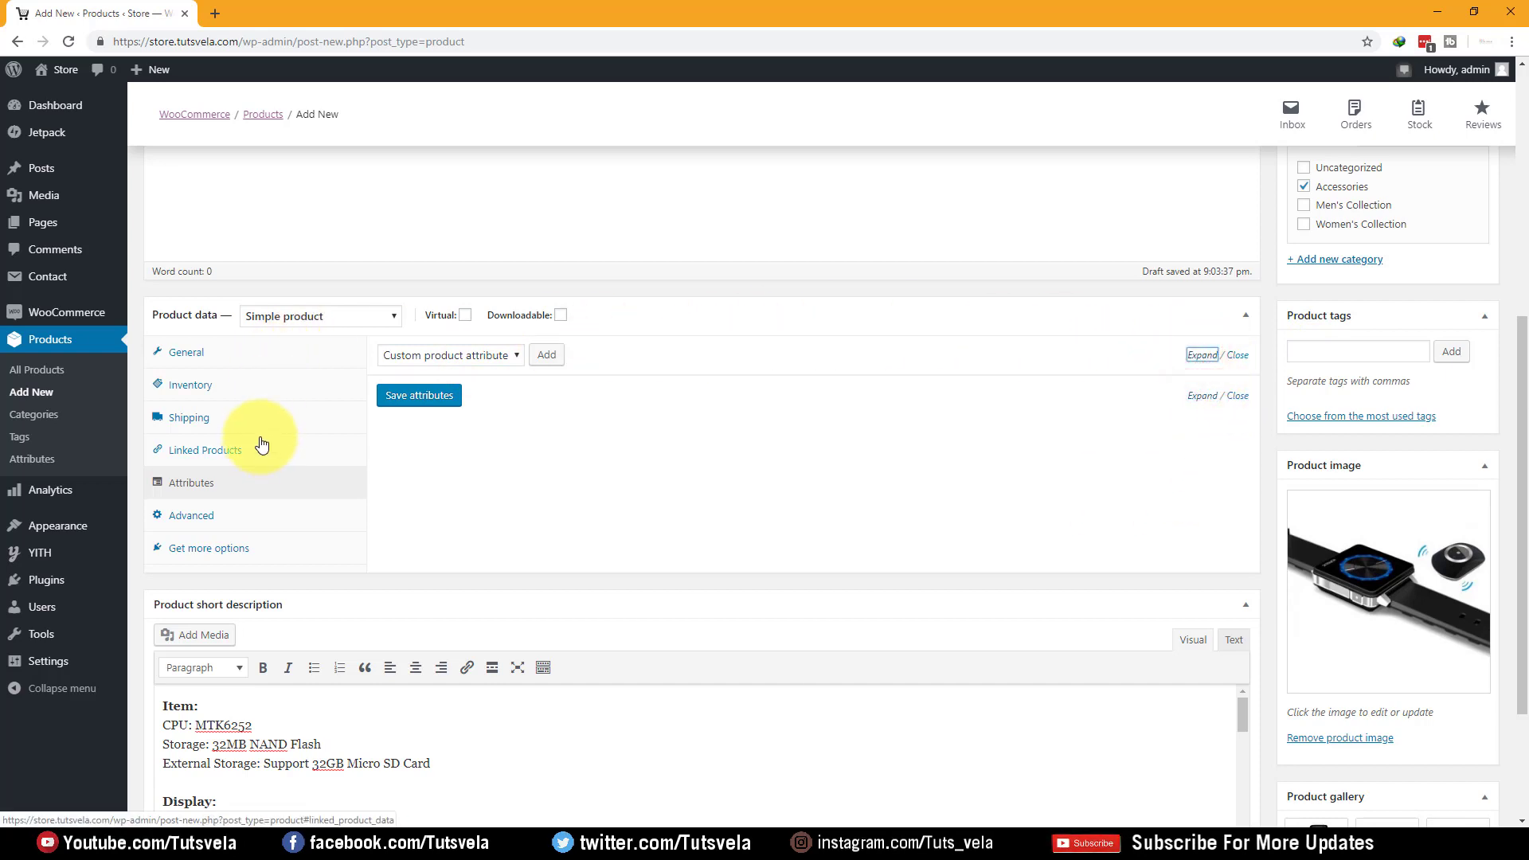
Look through the Advanced and Get more options tabs, then return to the General price settings
click(217, 512)
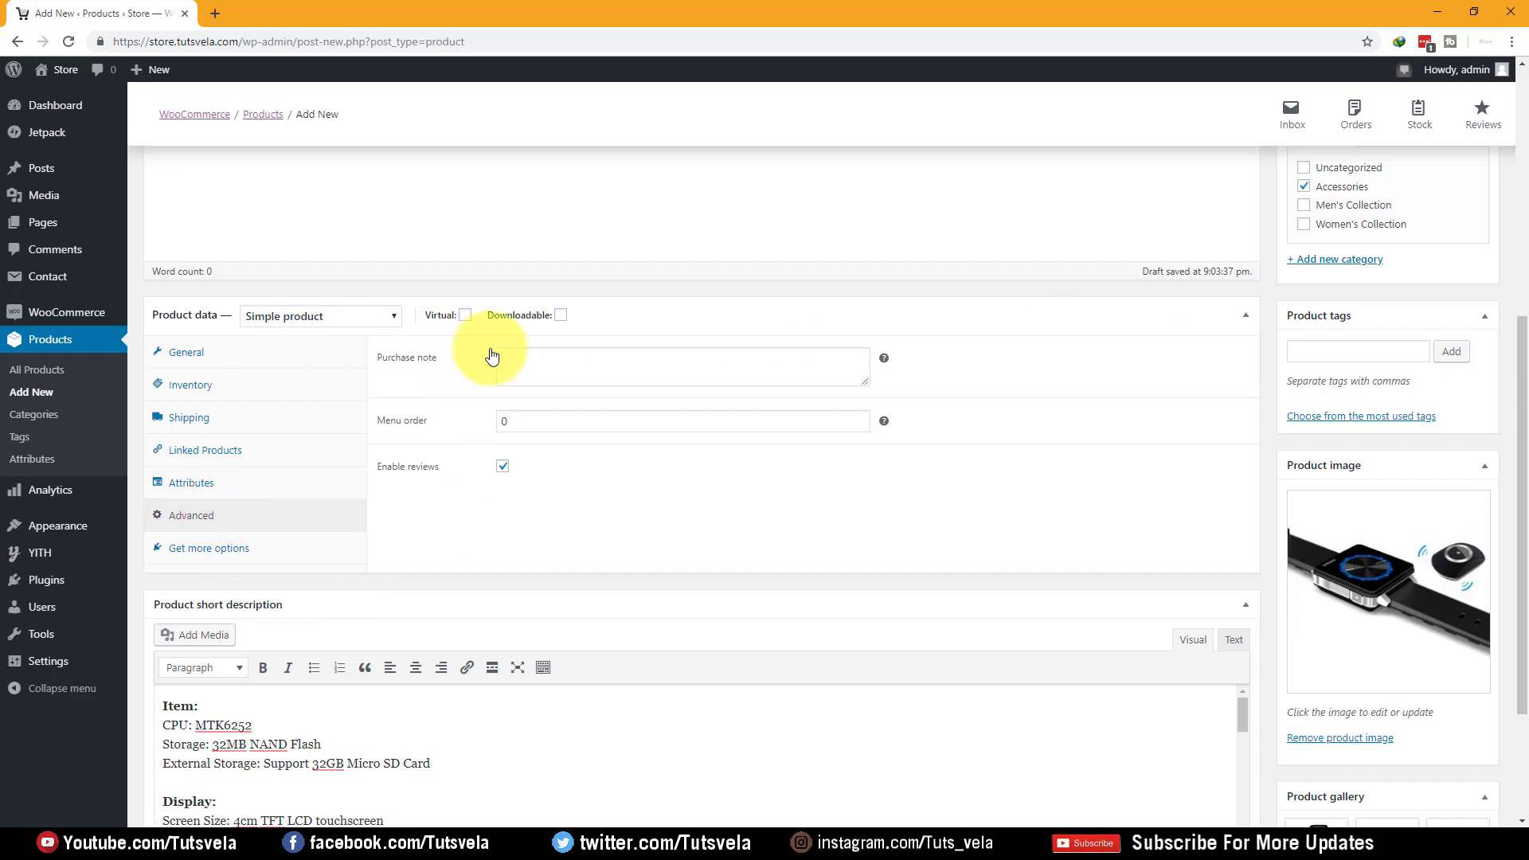
click(616, 361)
double_click(540, 421)
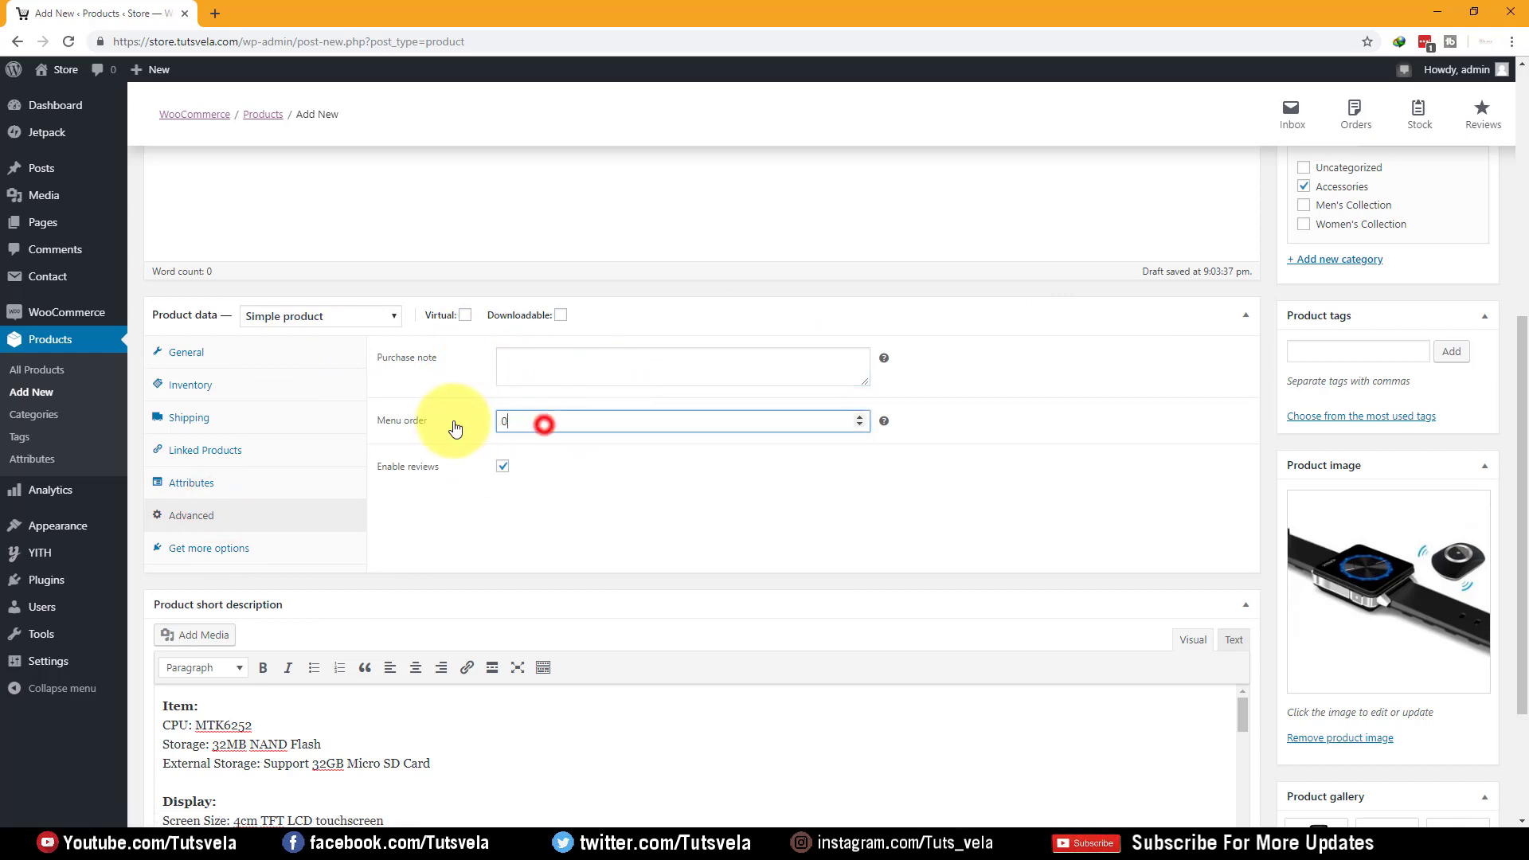
click(190, 558)
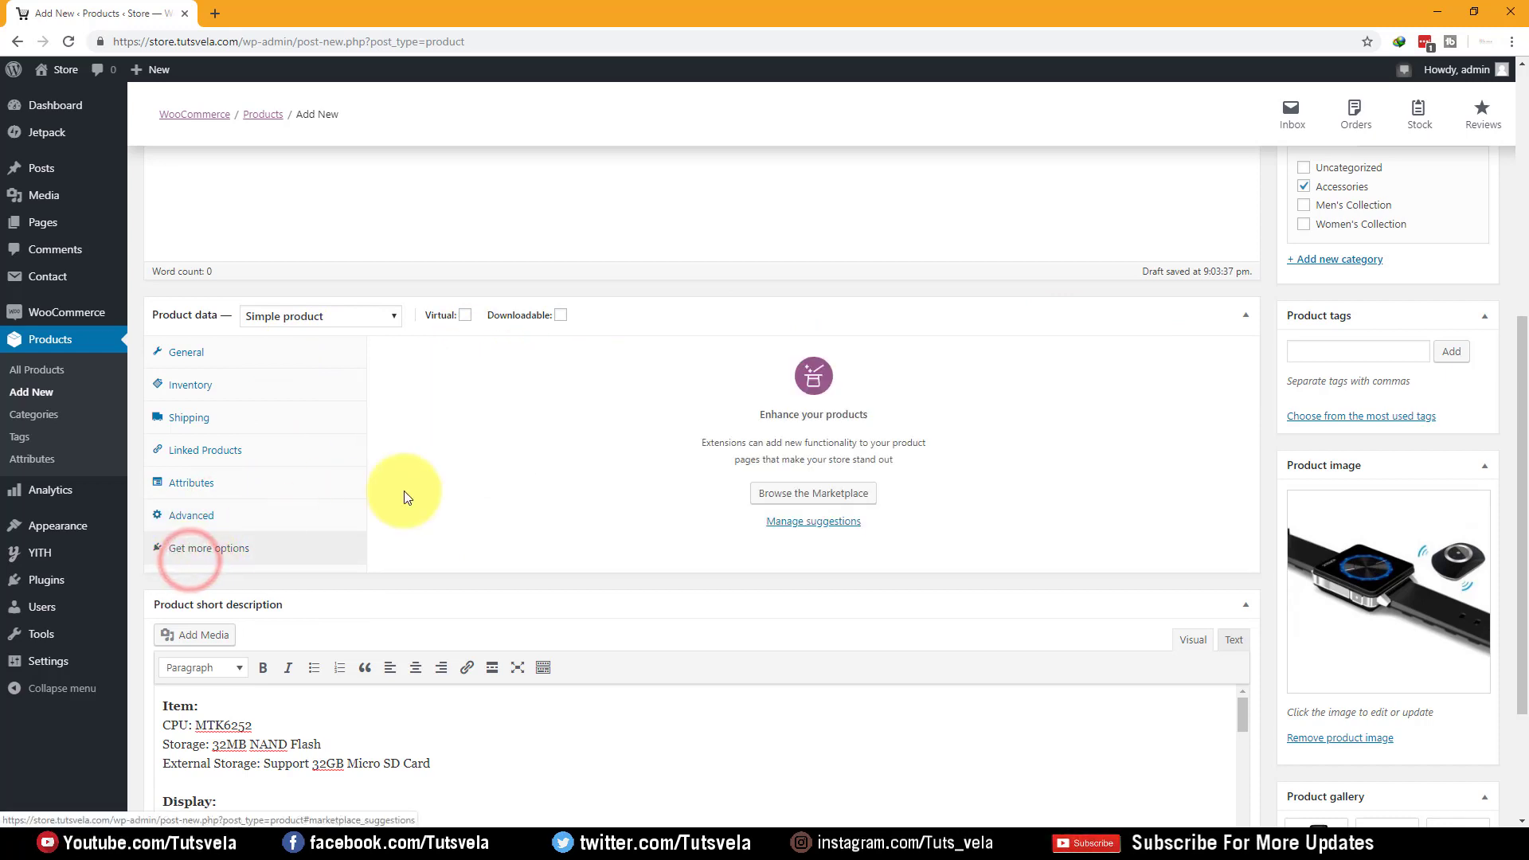
scroll(227, 426, up, 1)
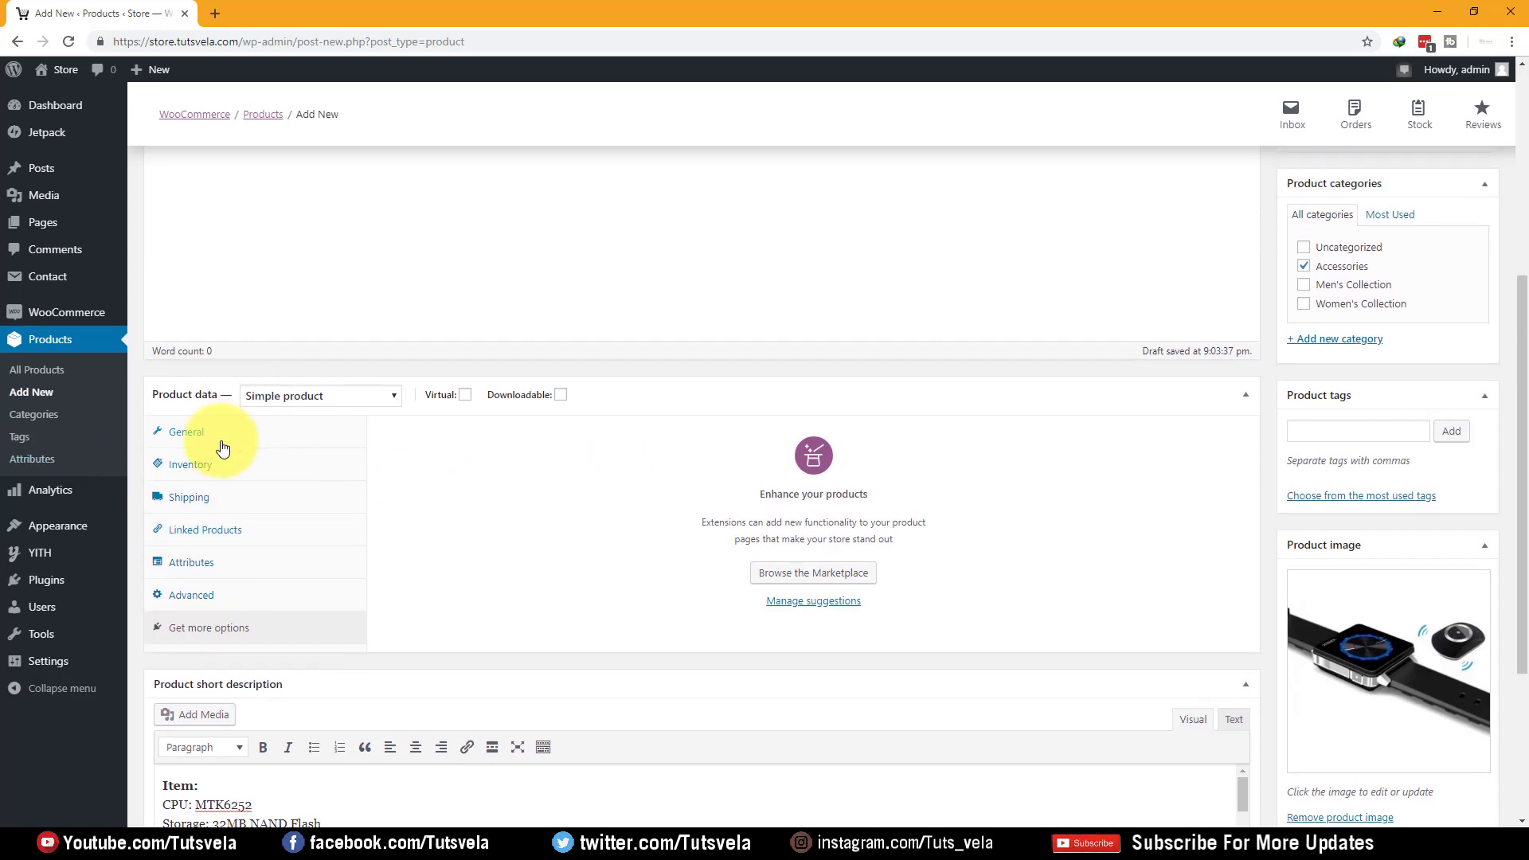
click(221, 438)
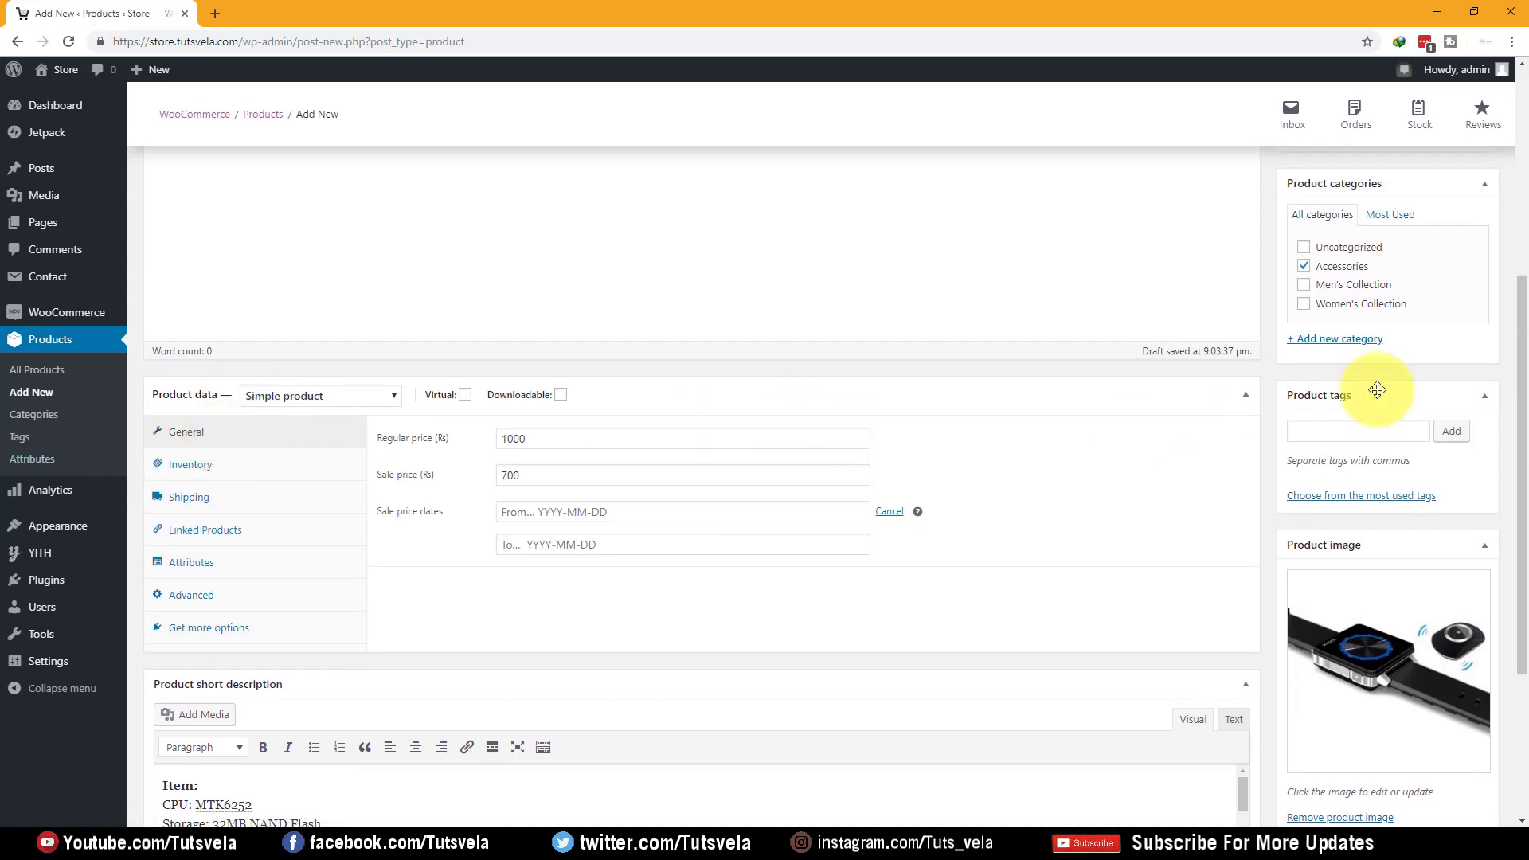
scroll(1290, 402, up, 4)
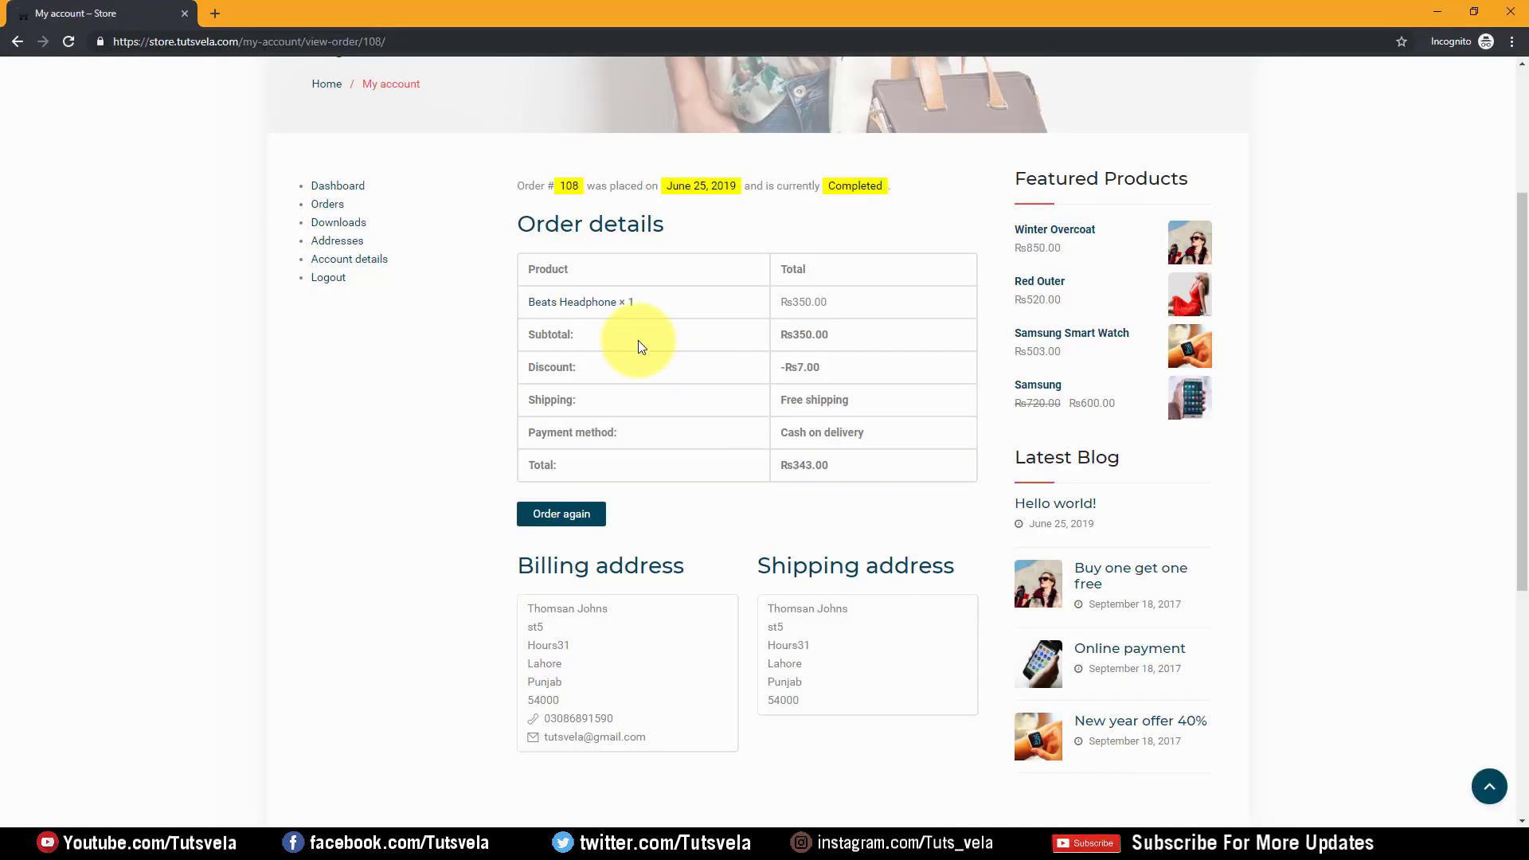
Leave the error page and log the customer out from the My Account page
scroll(638, 347, up, 3)
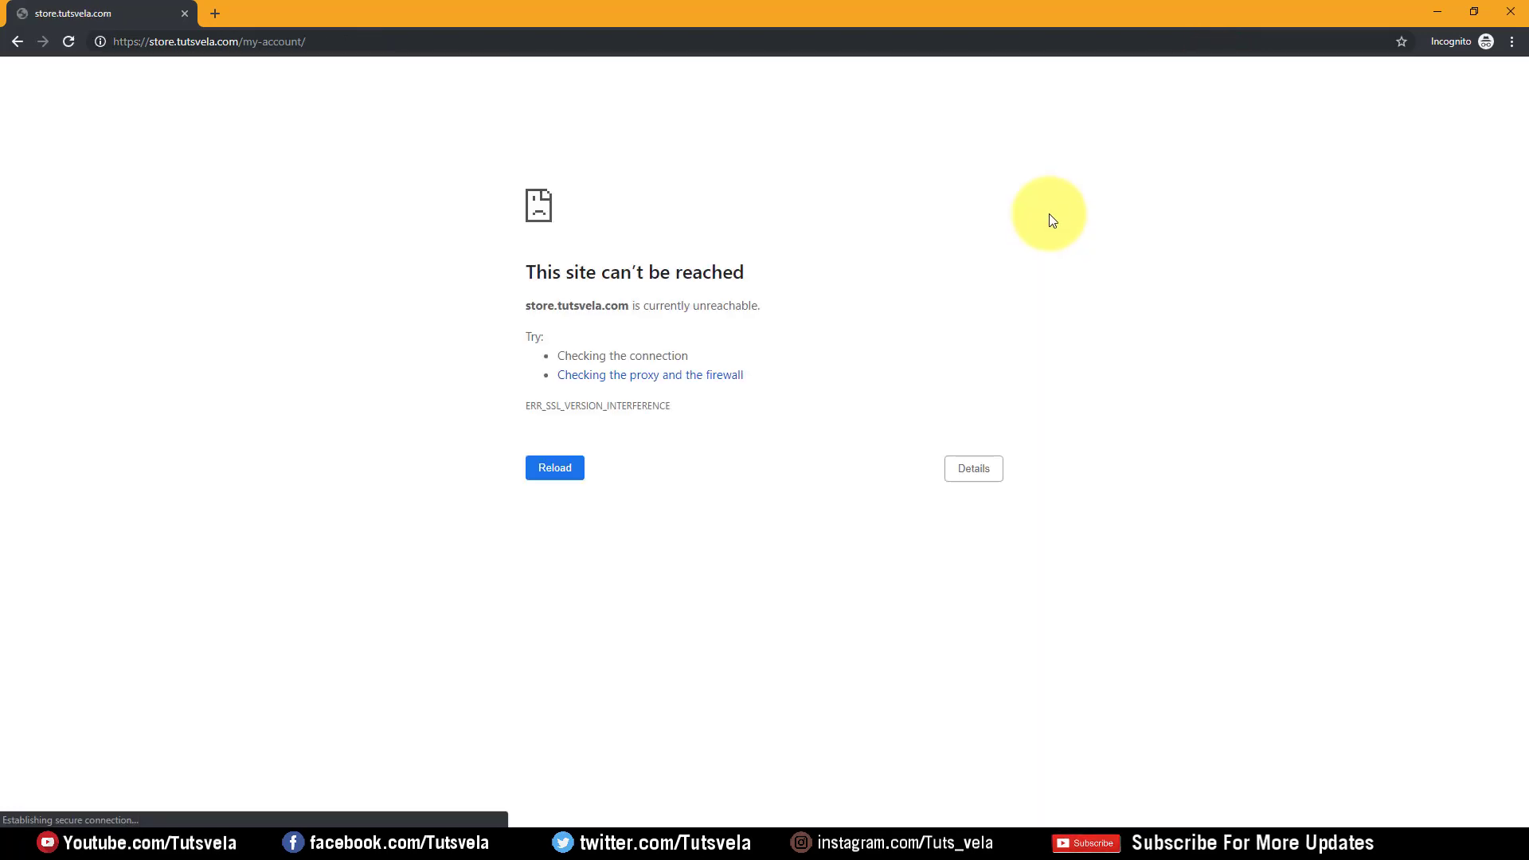
click(4, 48)
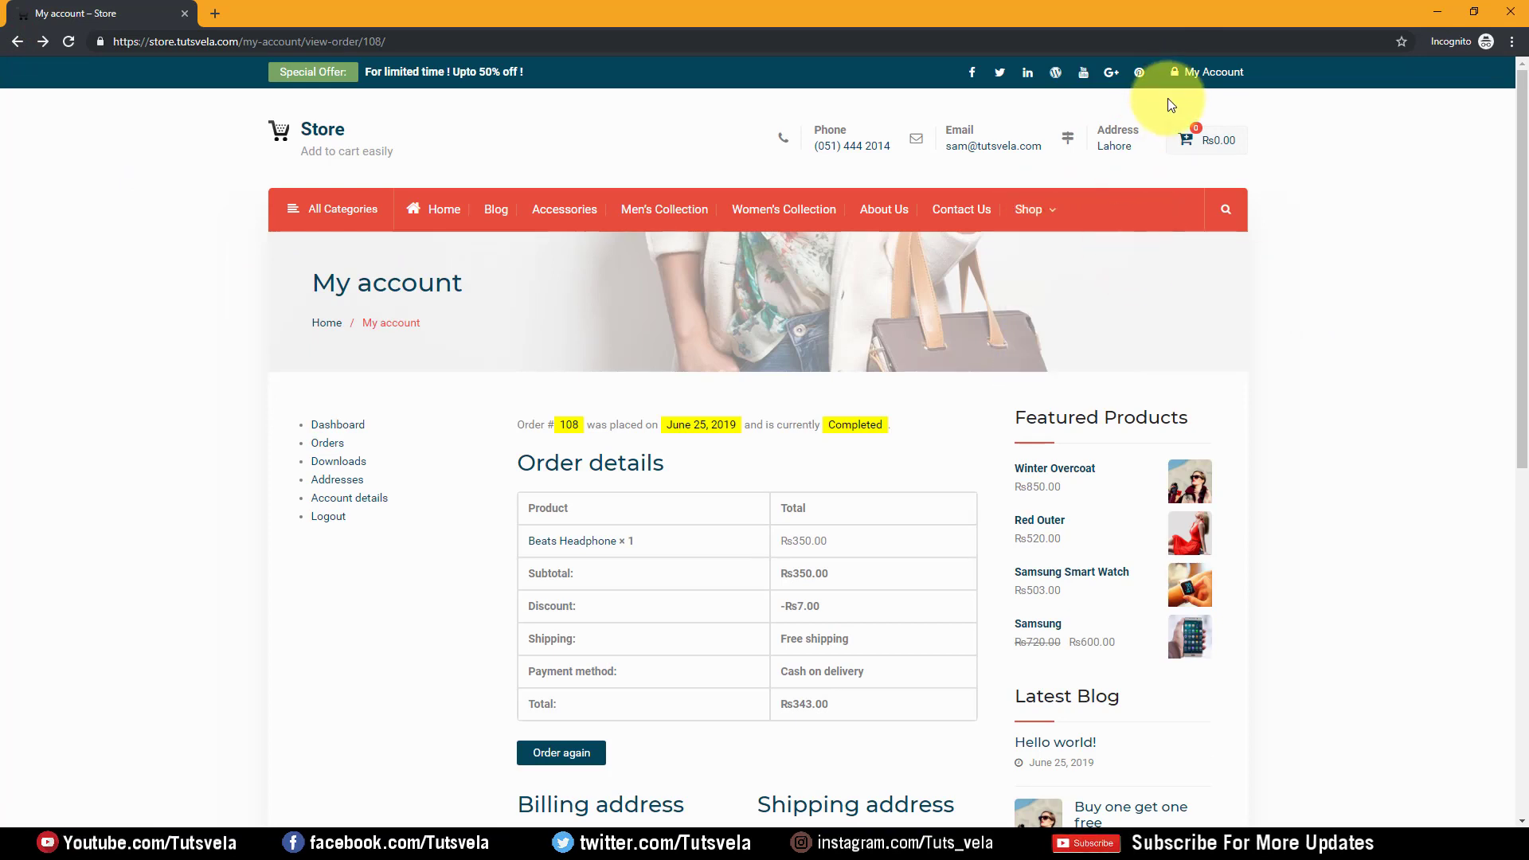
click(1187, 73)
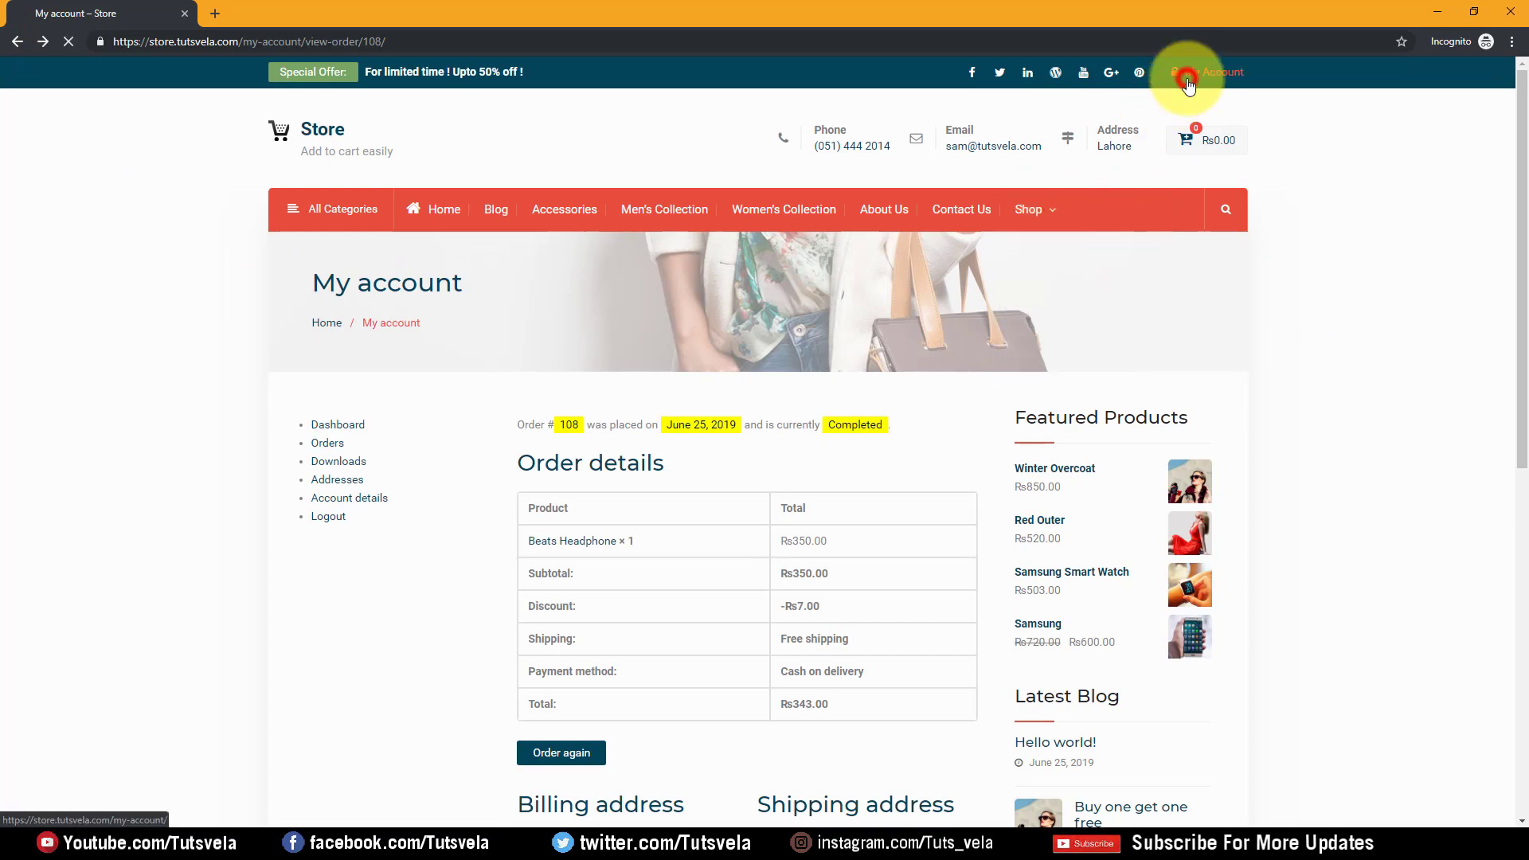
click(325, 525)
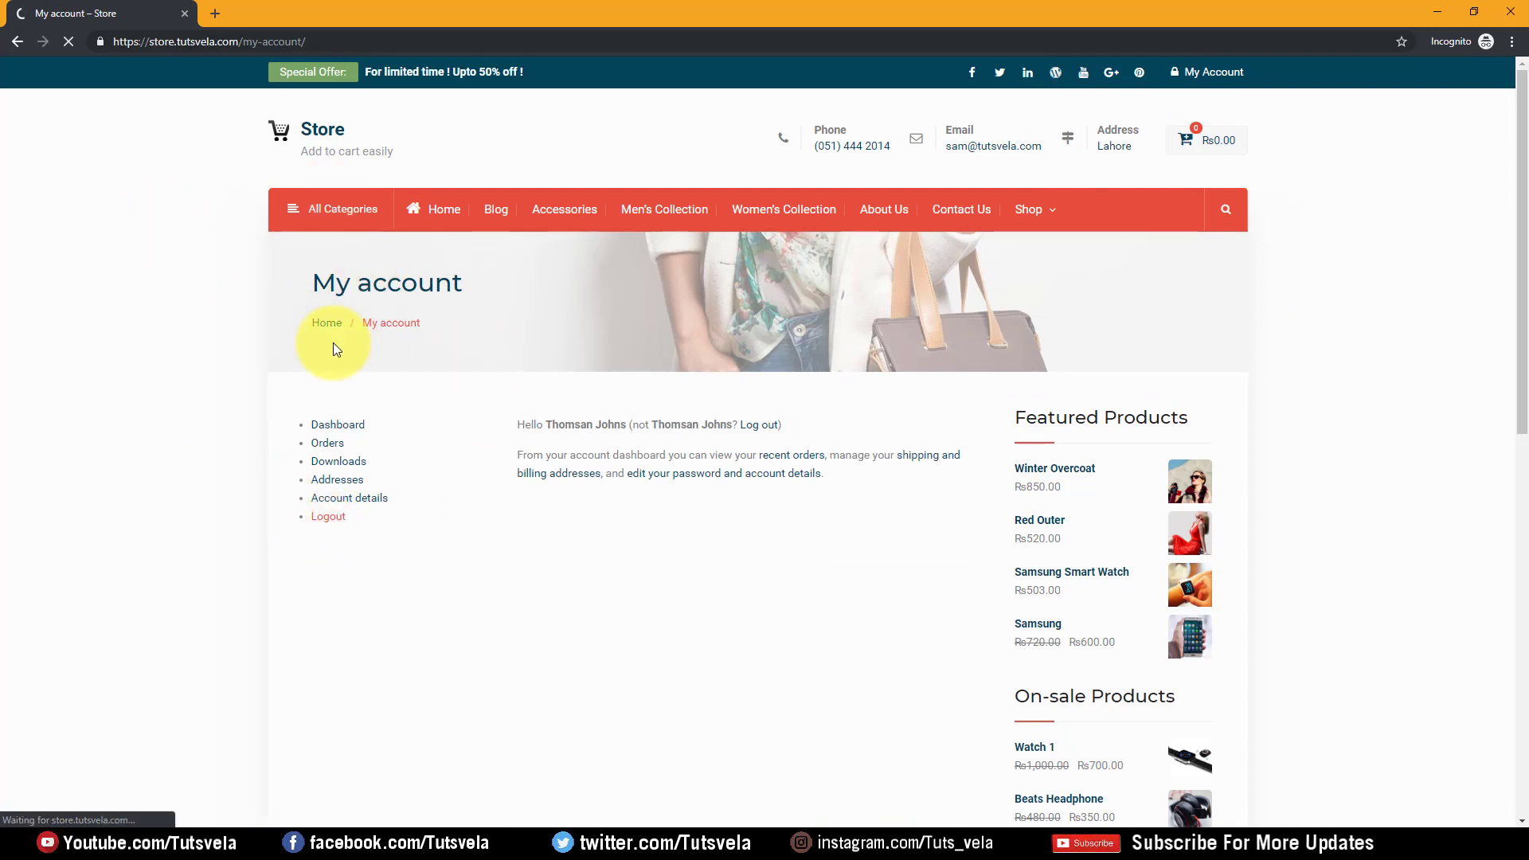
Browse the Accessories product category, which lists all 6 products
scroll(232, 256, down, 3)
scroll(232, 256, up, 3)
mouse_move(311, 219)
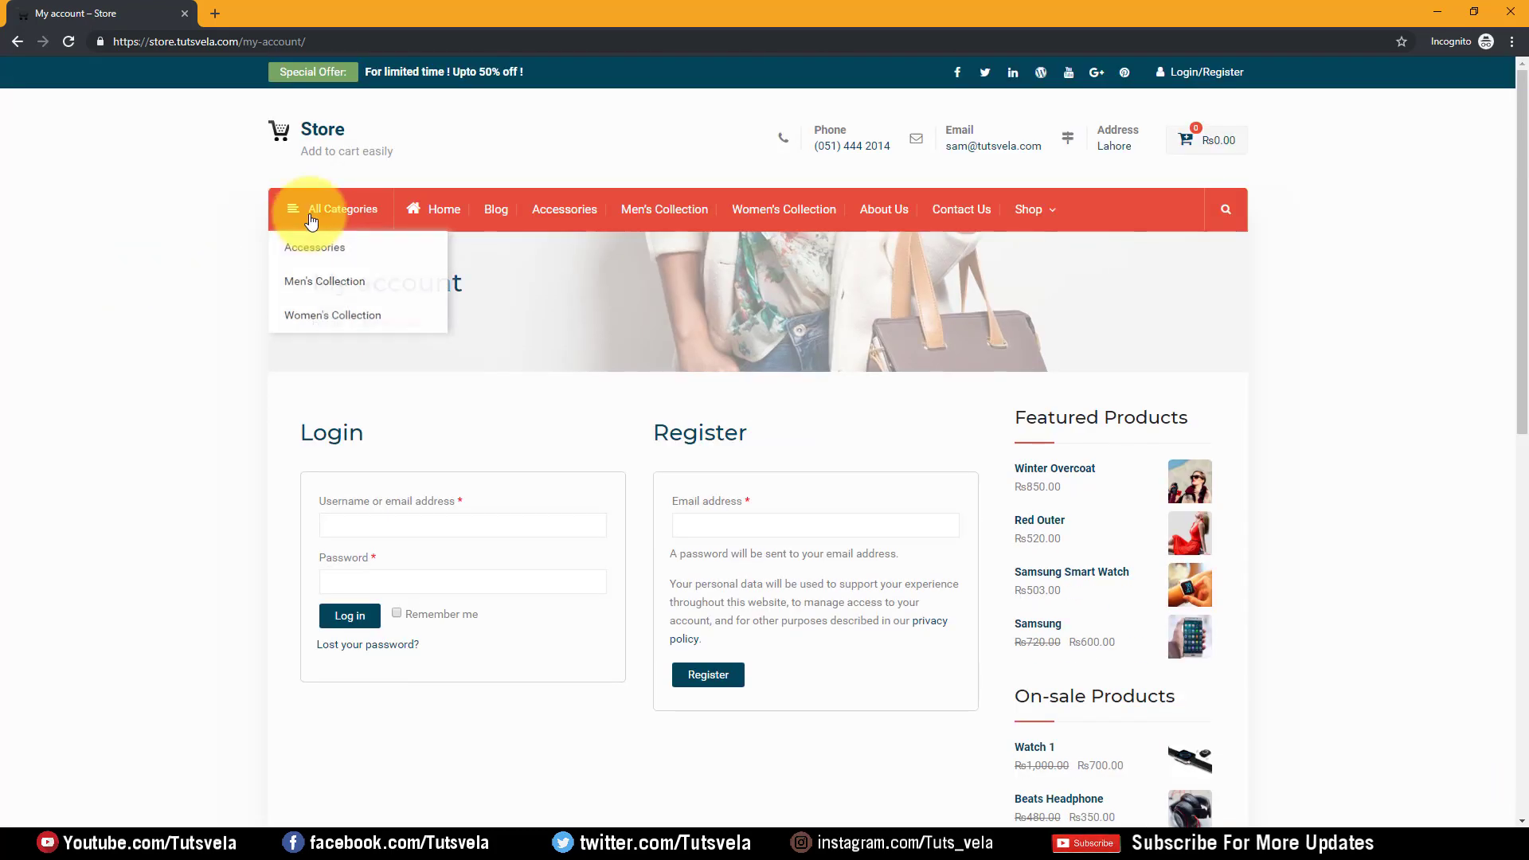
click(320, 252)
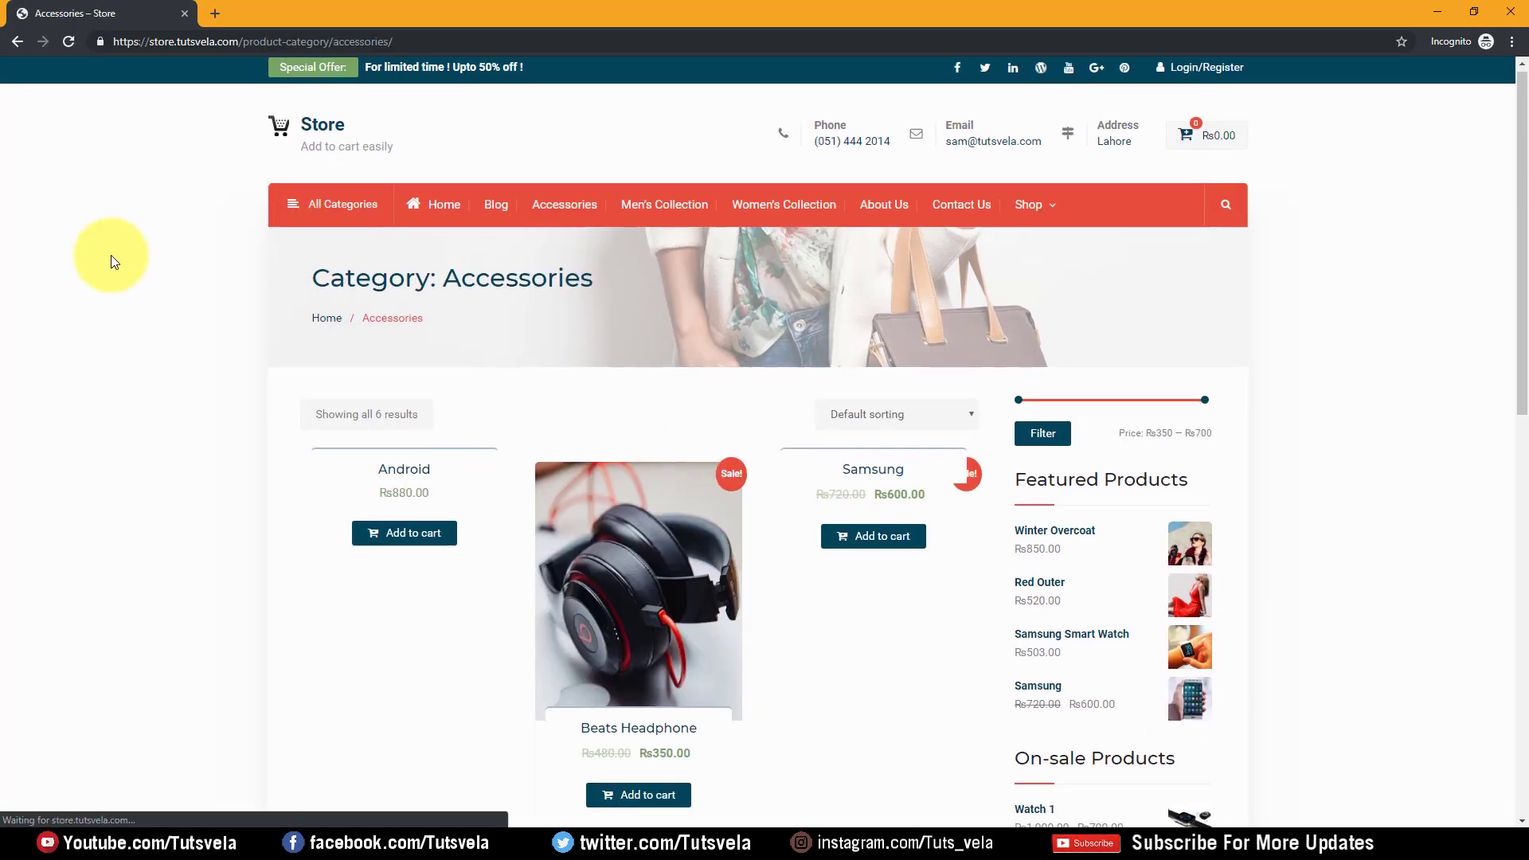
Open the Watch 1 product page and review its specification text down to the stock line
scroll(112, 256, down, 10)
scroll(110, 255, up, 3)
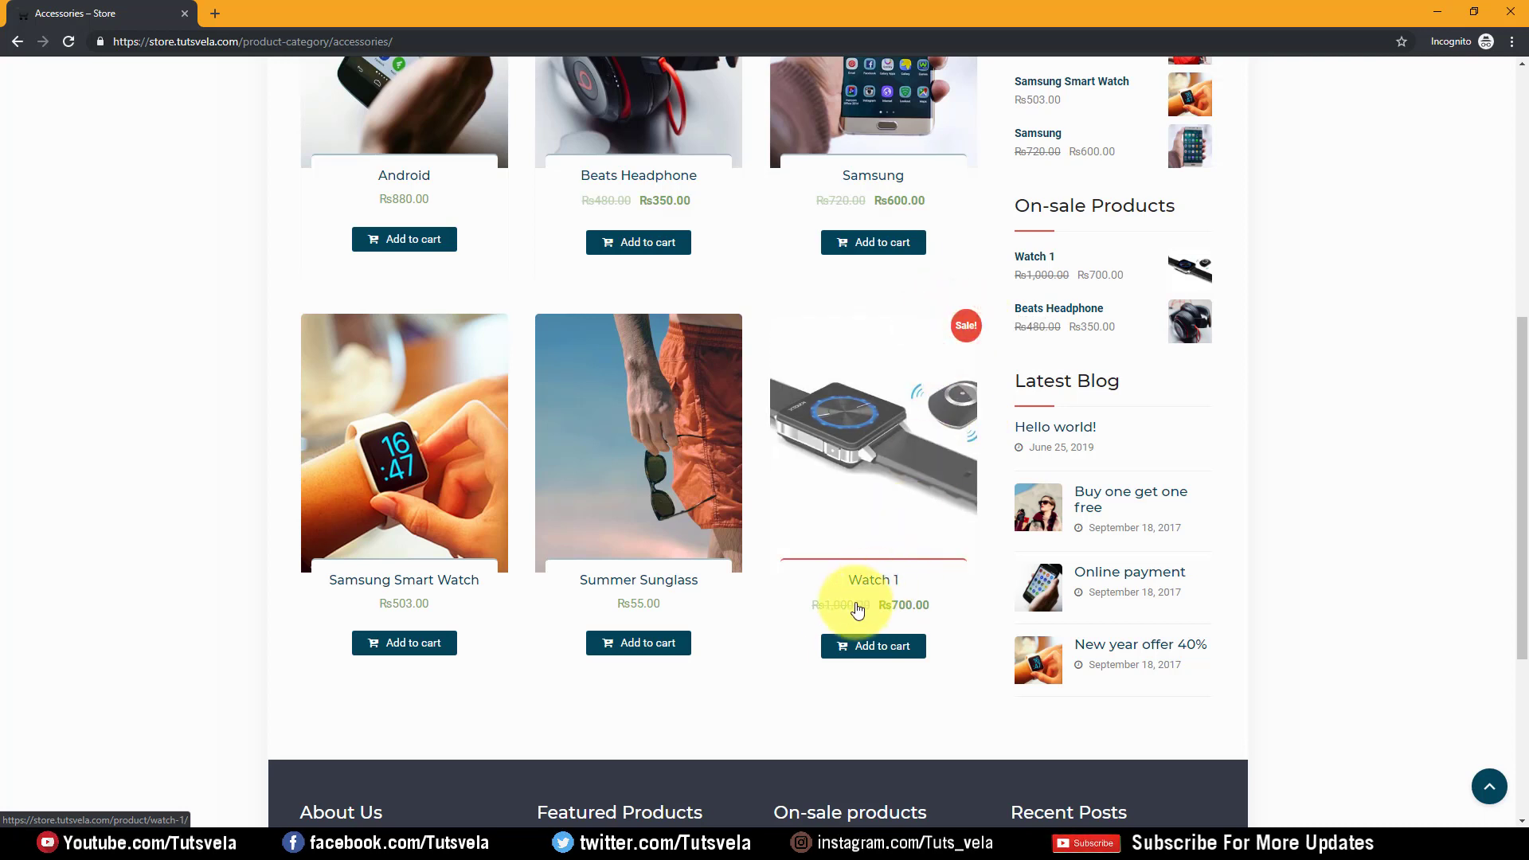
click(820, 606)
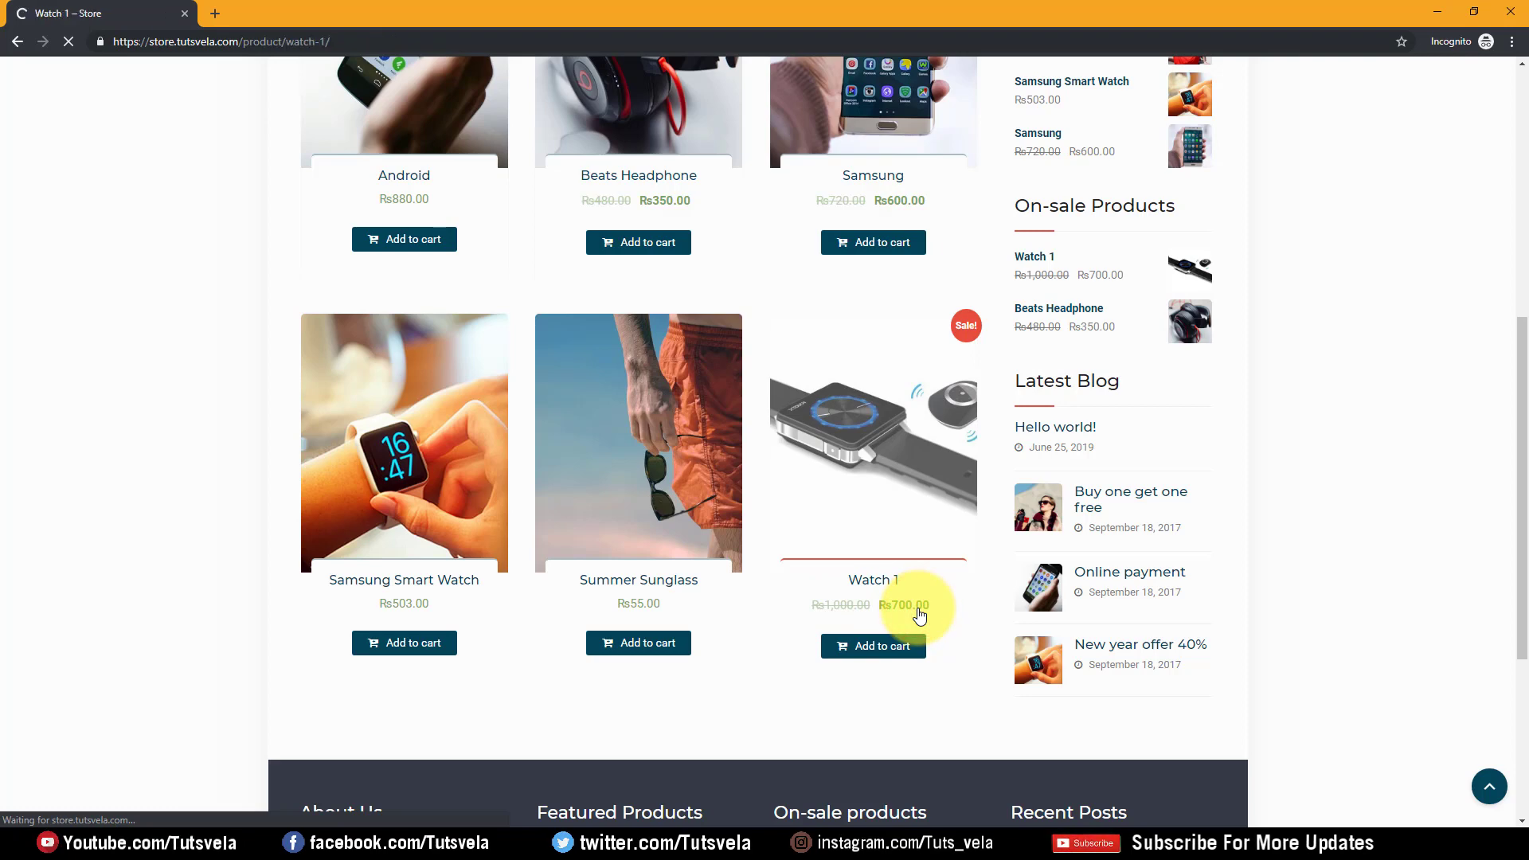
scroll(728, 414, down, 3)
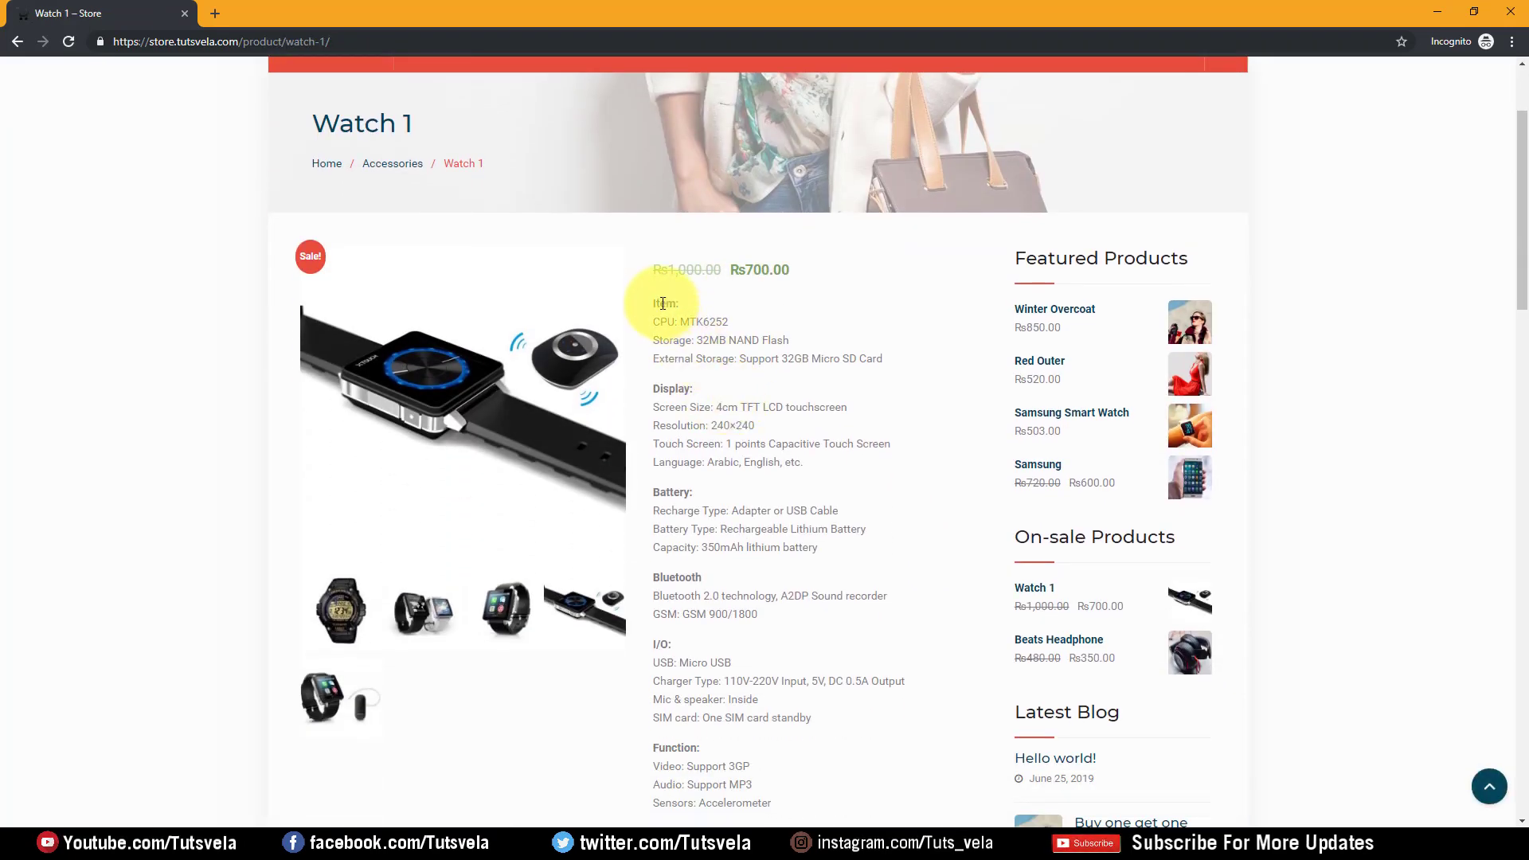
drag(677, 431, 762, 492)
scroll(733, 642, down, 5)
scroll(787, 432, down, 4)
click(331, 404)
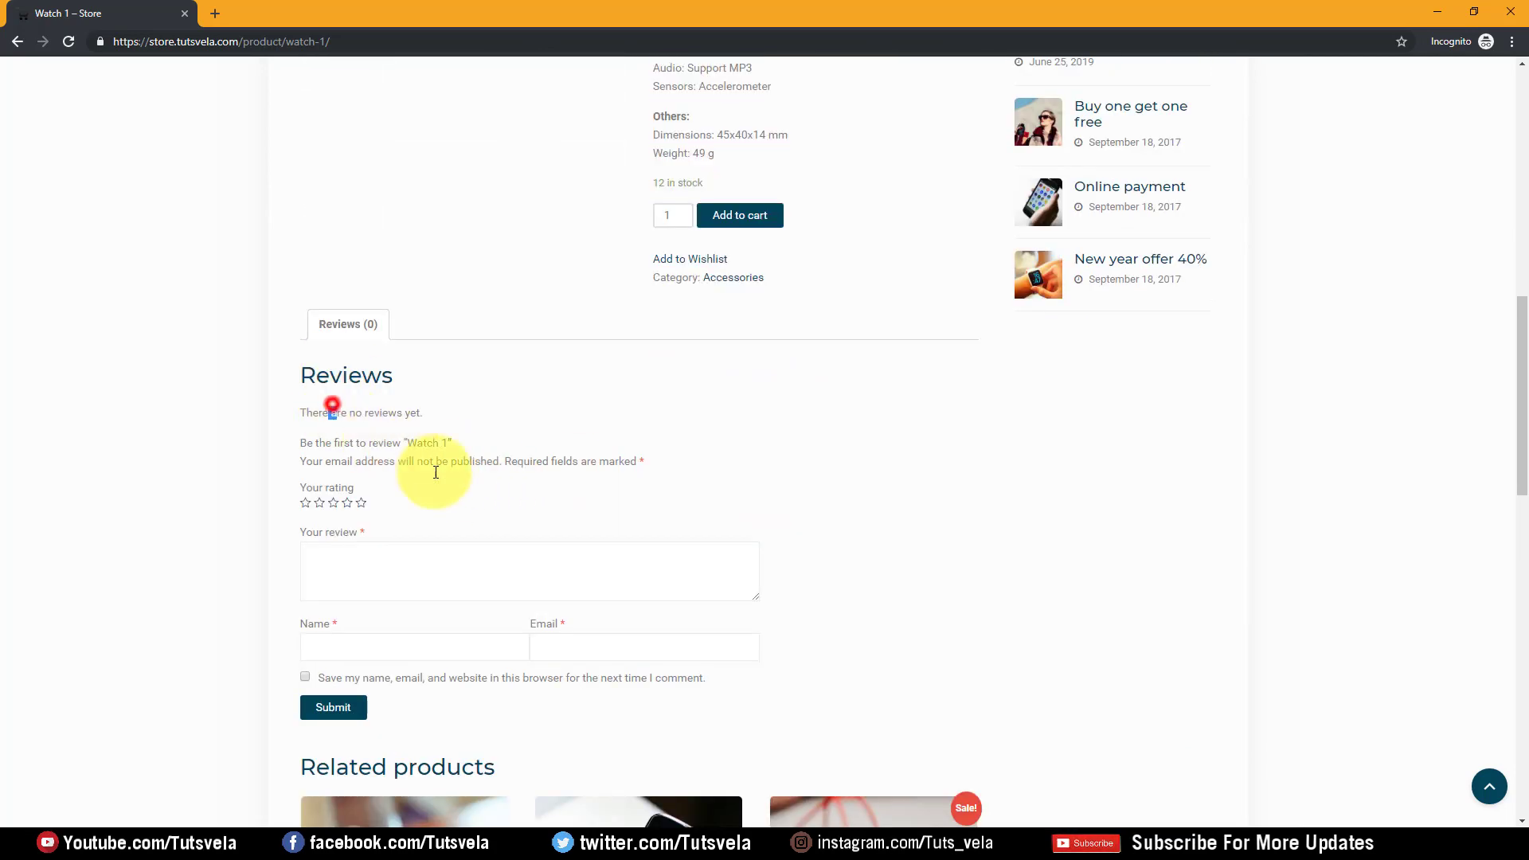
click(576, 524)
scroll(673, 468, up, 7)
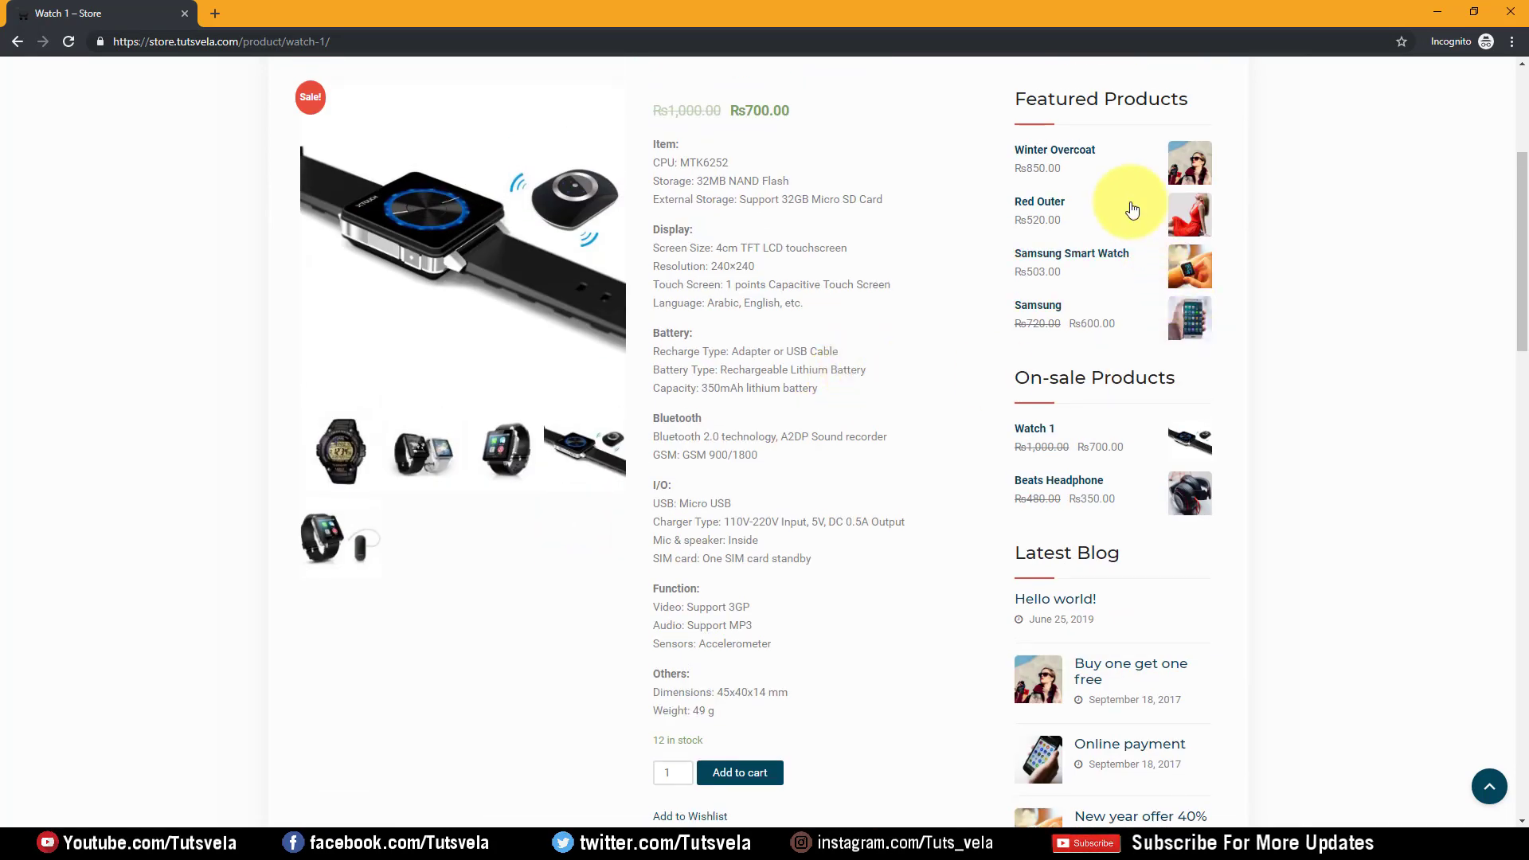
Open Winter Overcoat in a new tab and compare it with the Watch 1 page
click(1065, 167)
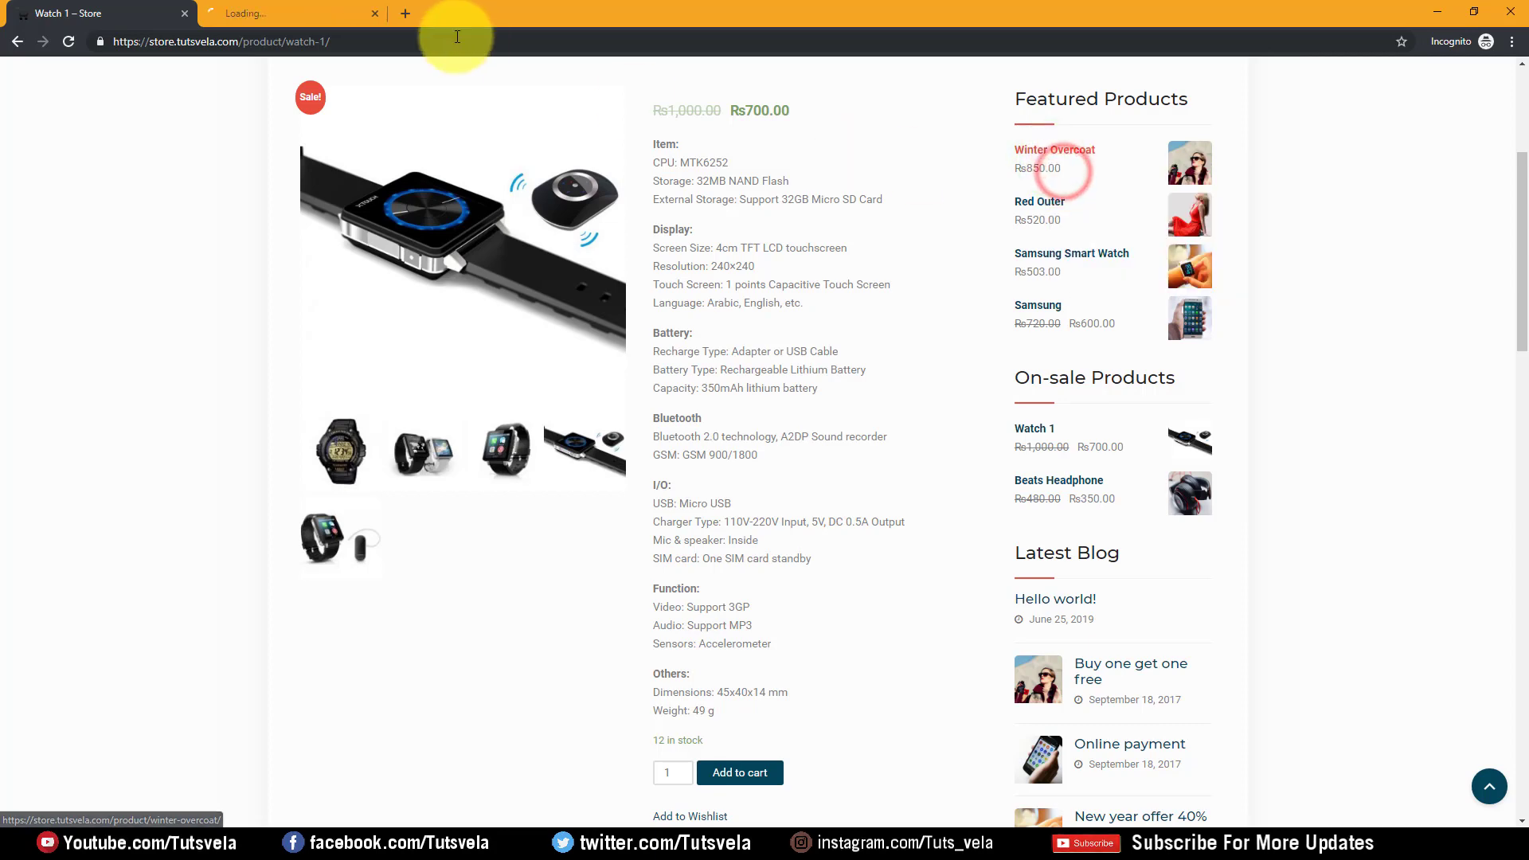
click(358, 8)
click(55, 18)
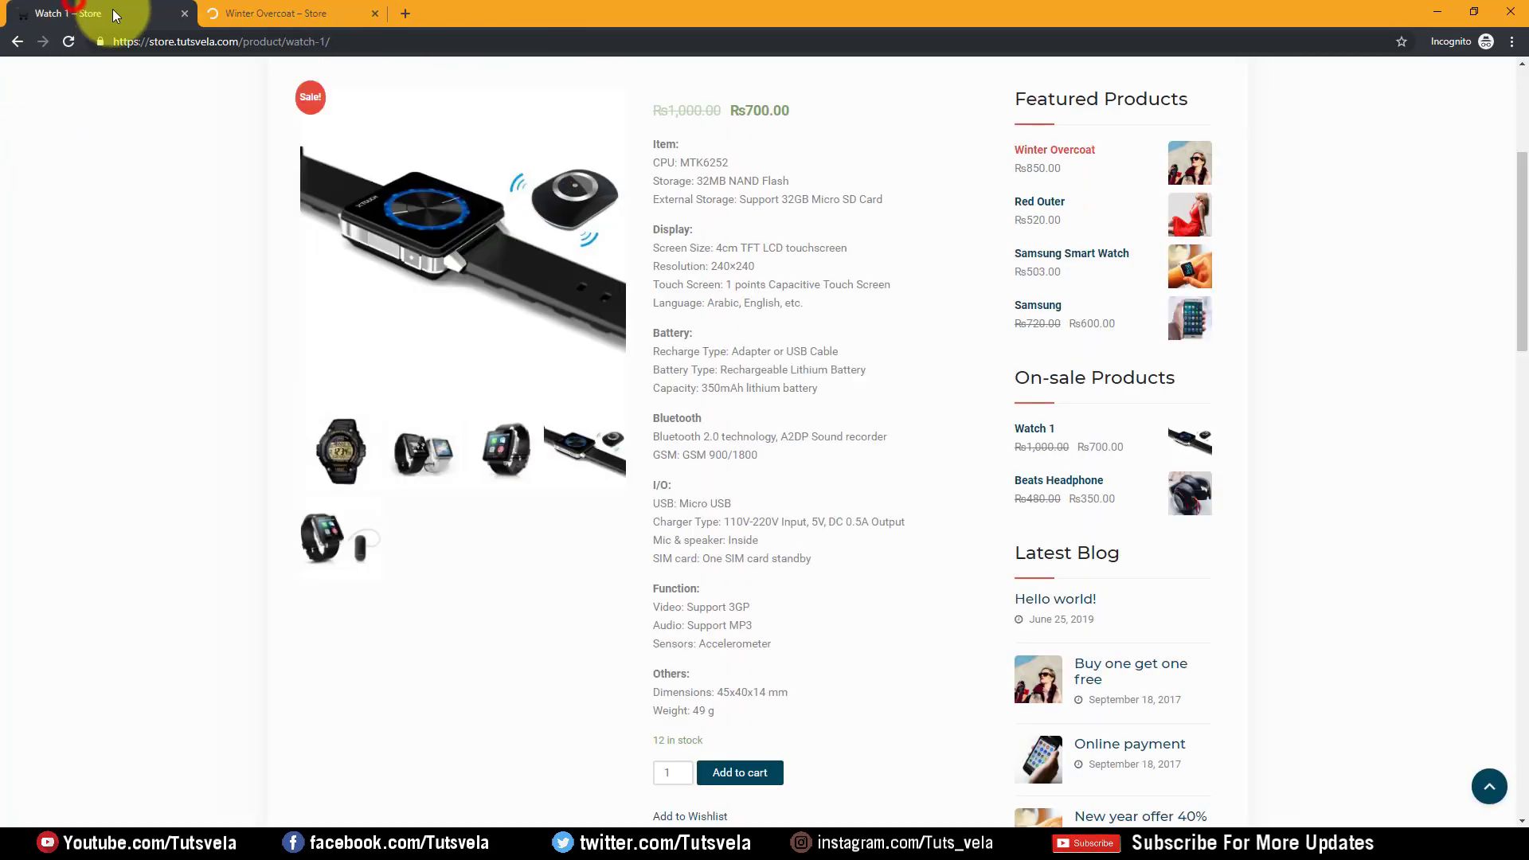
drag(687, 145, 870, 522)
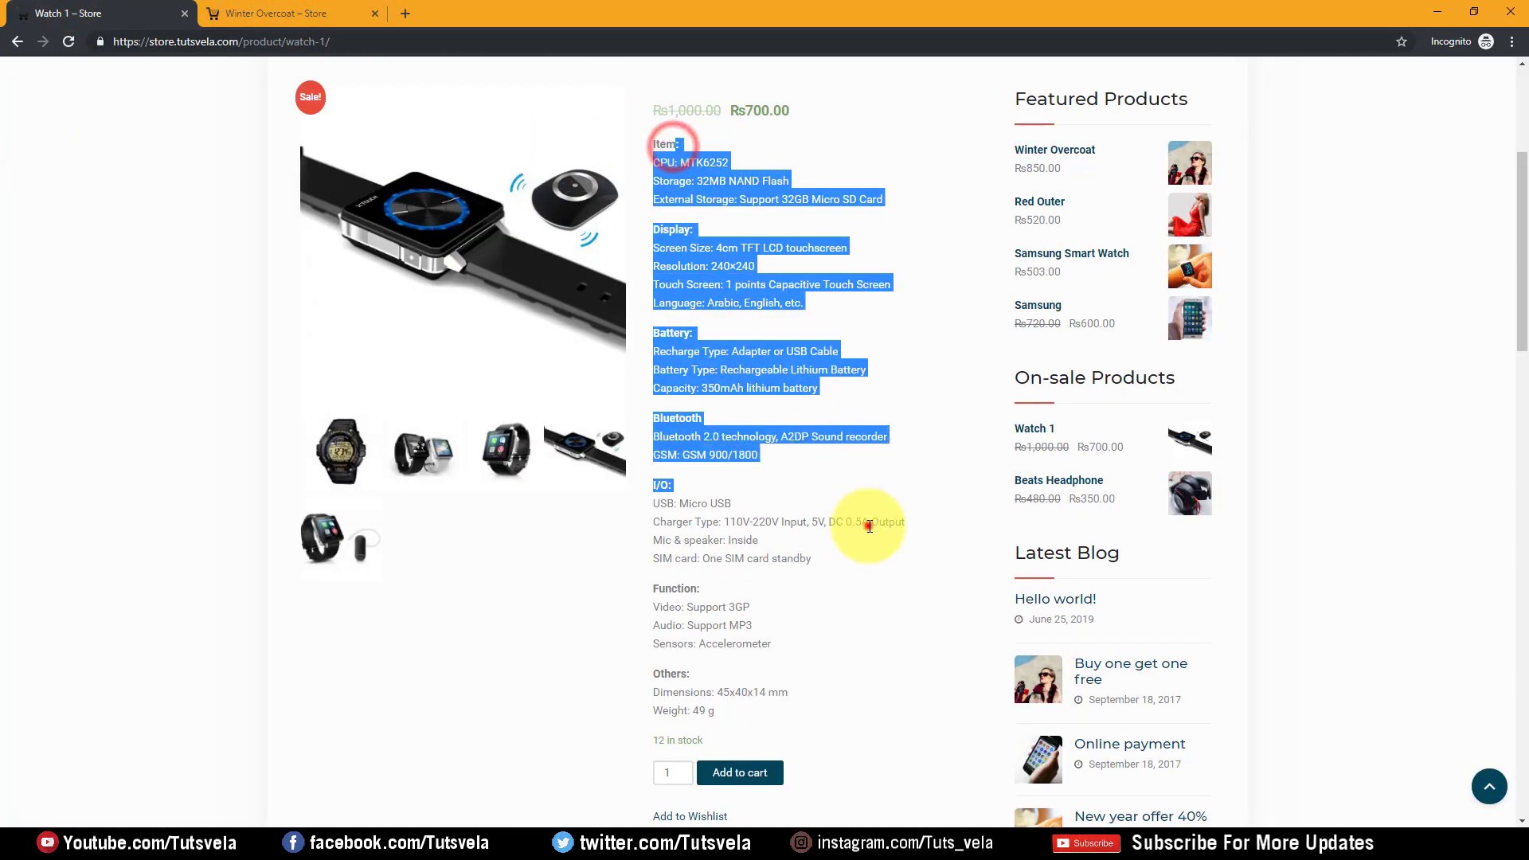
click(870, 522)
click(352, 14)
scroll(647, 345, down, 1)
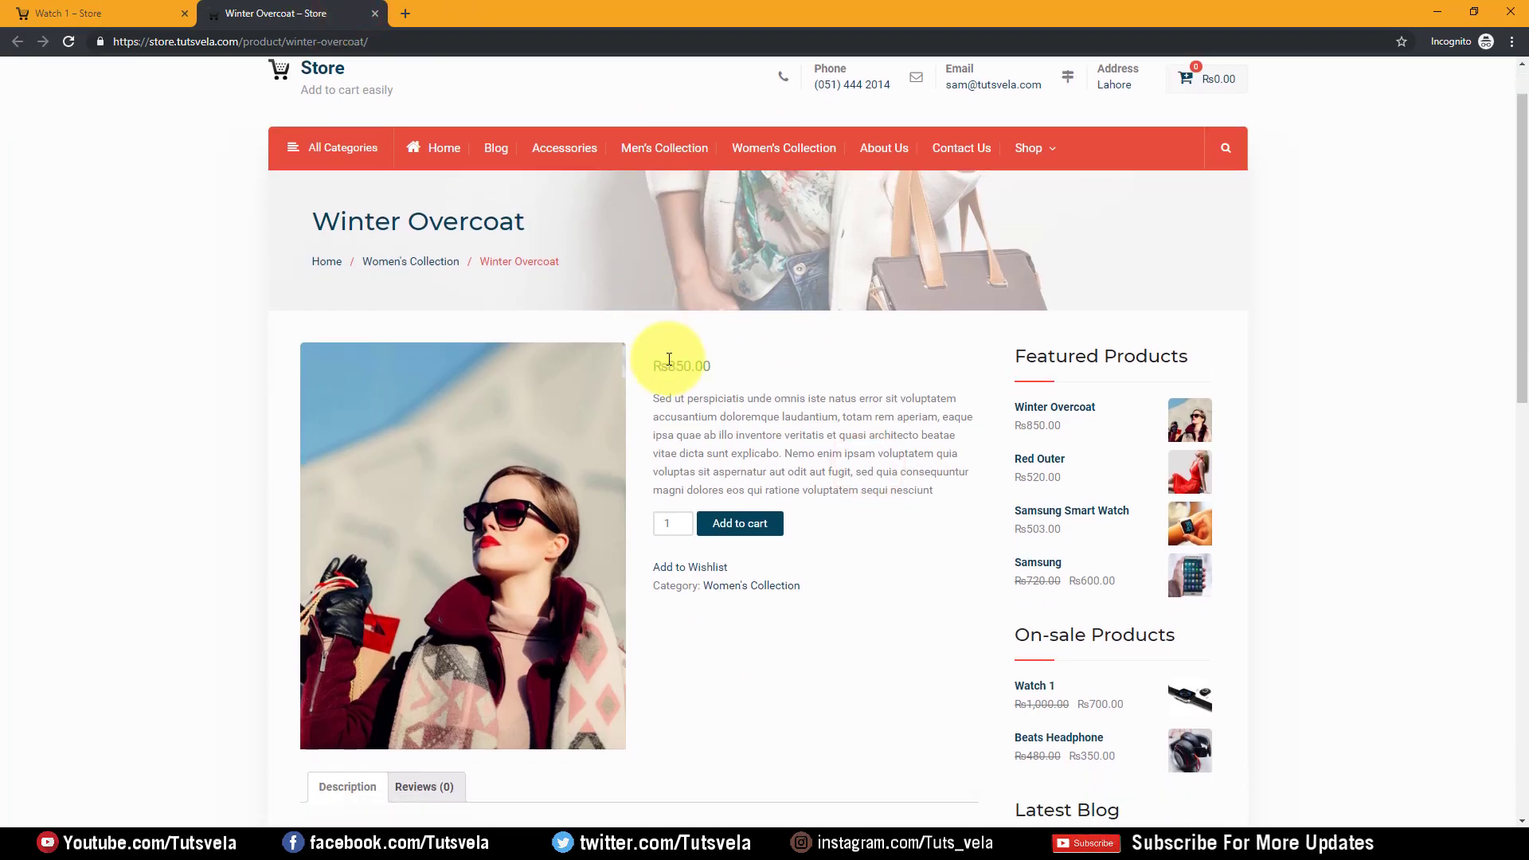
drag(654, 380, 947, 453)
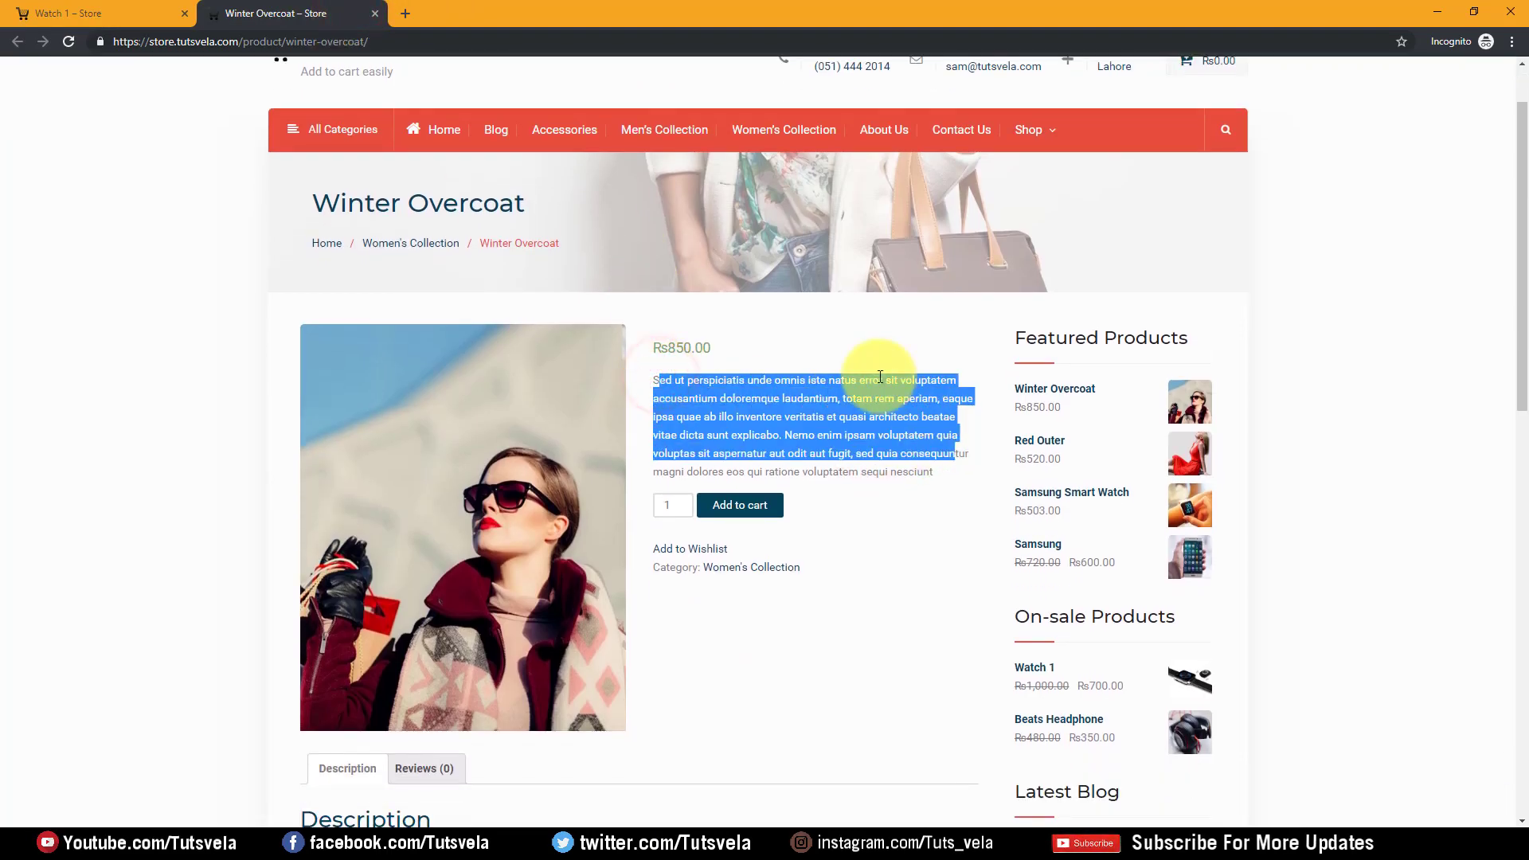
scroll(871, 369, down, 4)
click(55, 14)
Review the Winter Overcoat description paragraph, then return to the Watch 1 tab
scroll(717, 518, down, 2)
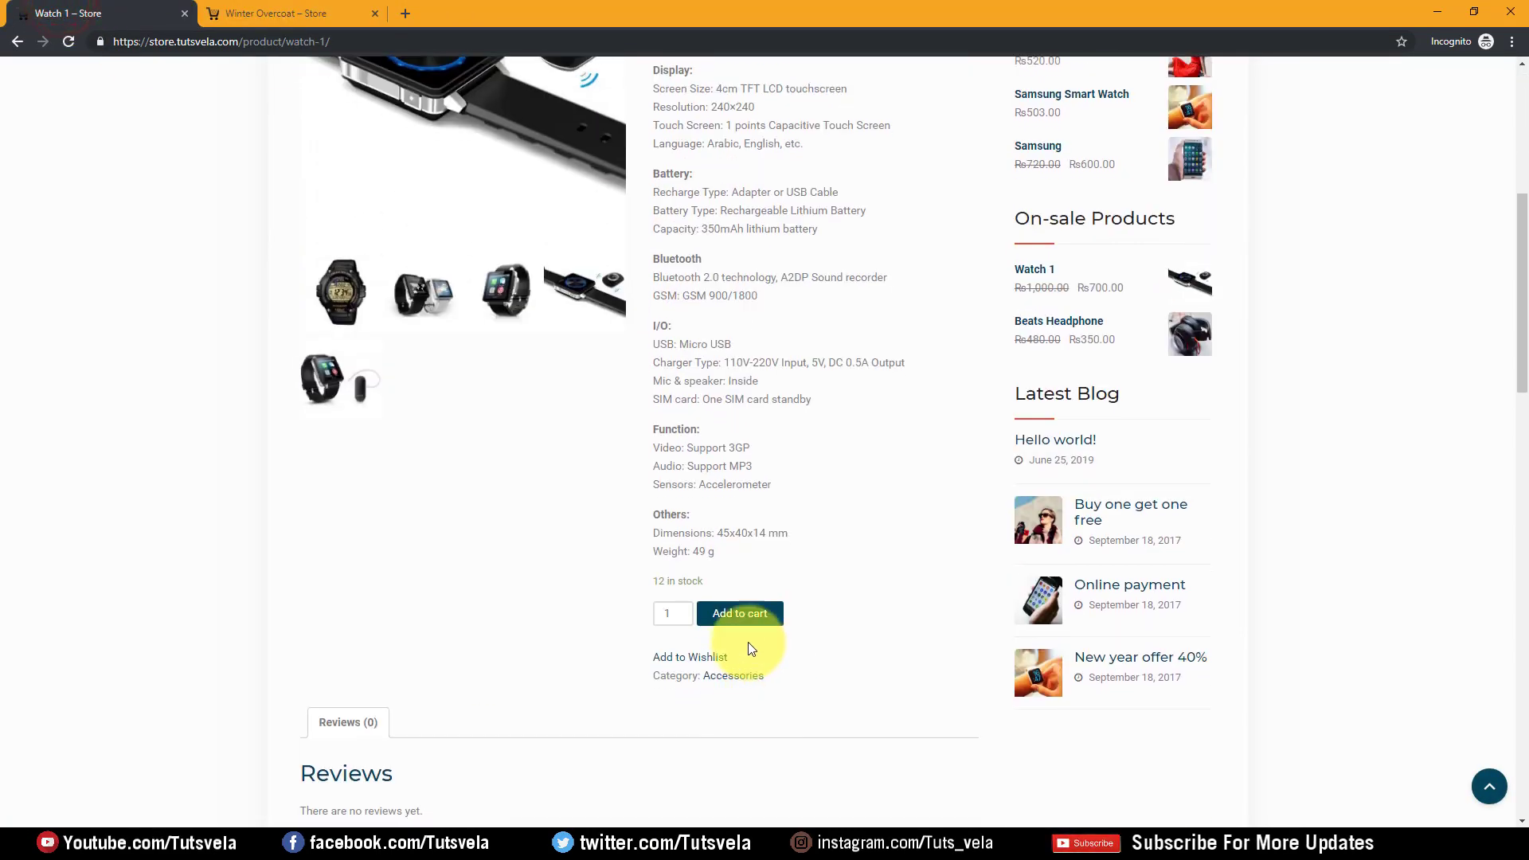
click(338, 13)
scroll(446, 350, down, 5)
scroll(398, 366, up, 1)
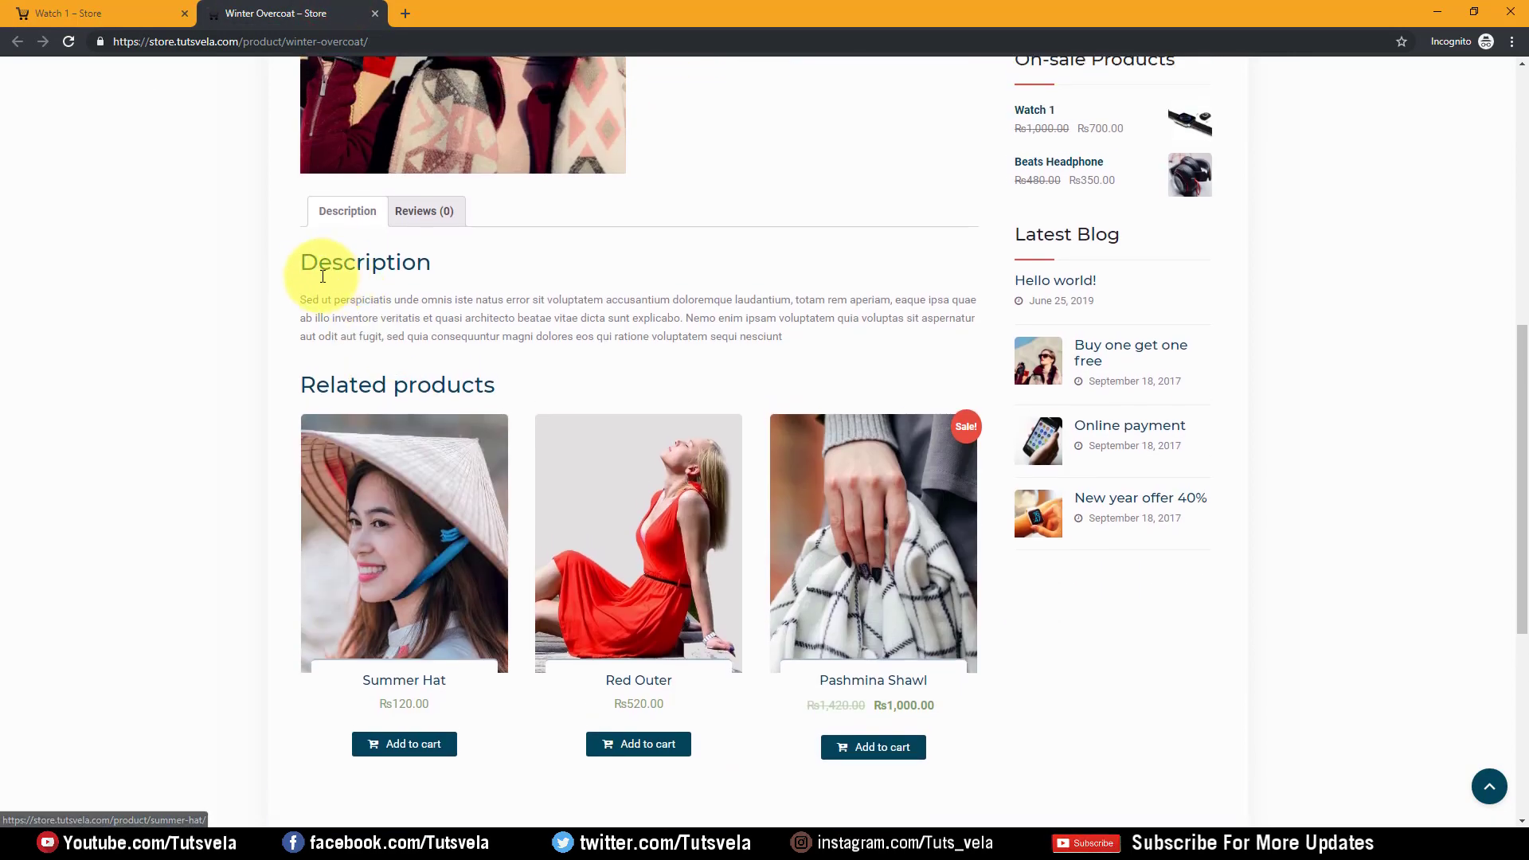
drag(309, 270, 783, 360)
click(784, 360)
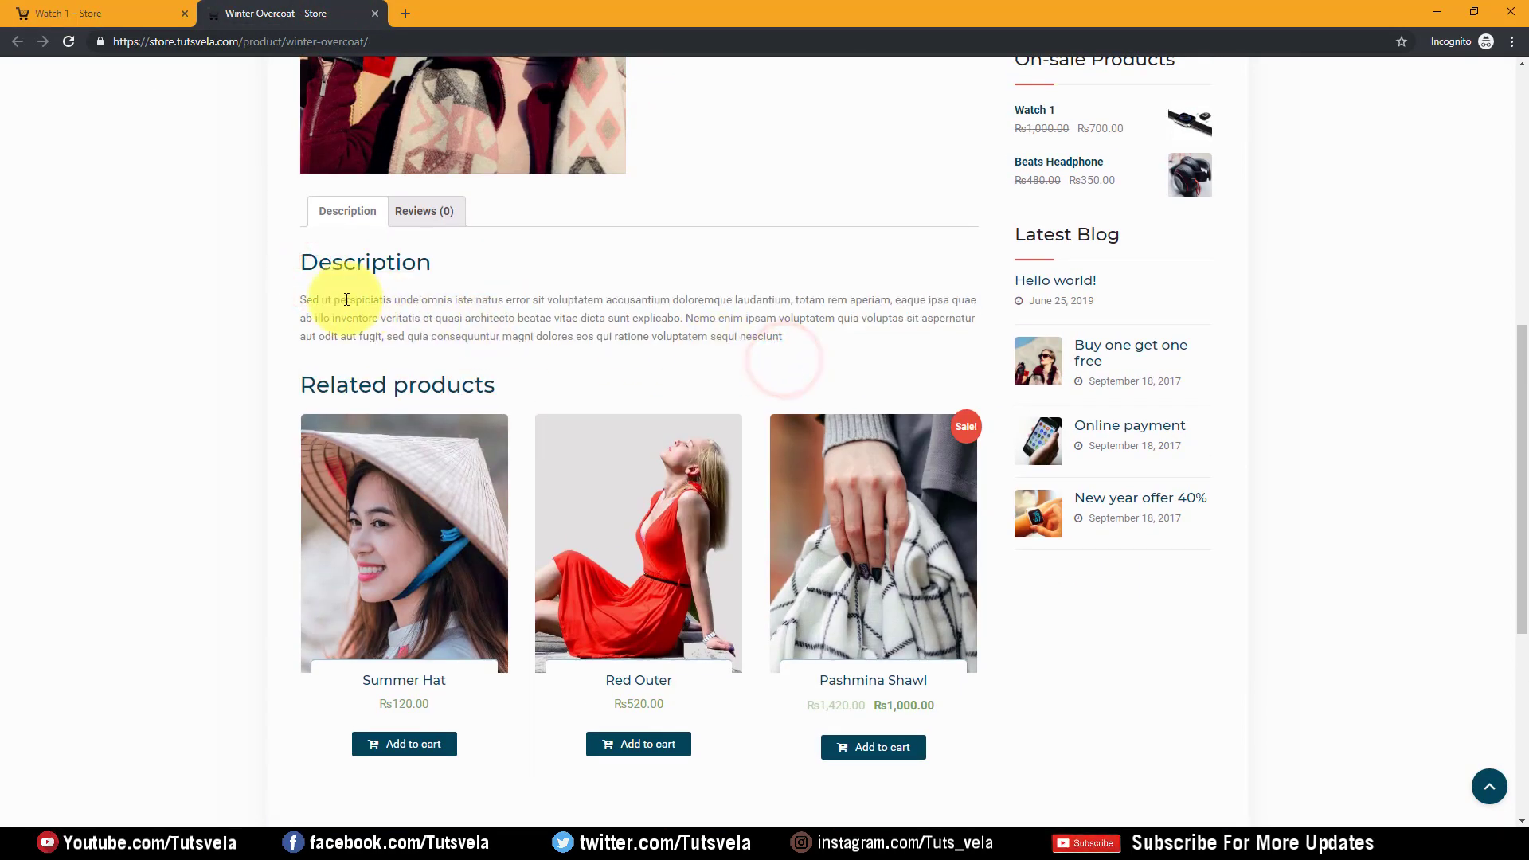
drag(308, 293, 734, 334)
click(738, 336)
click(35, 7)
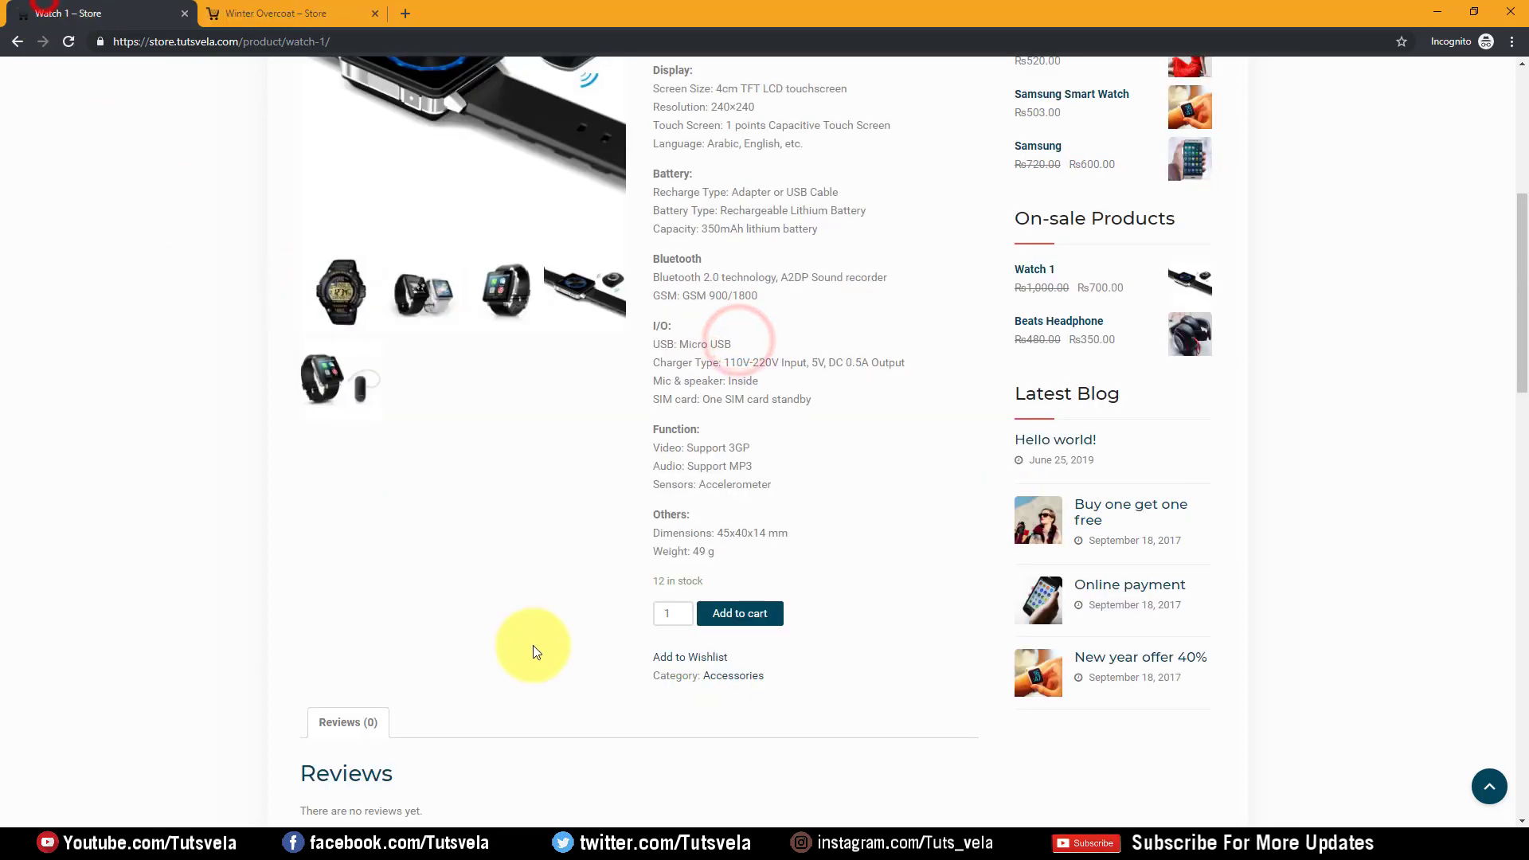
Select the Watch2 SPECIFICATION heading and bullet list in the Word descriptions document
click(962, 843)
click(438, 548)
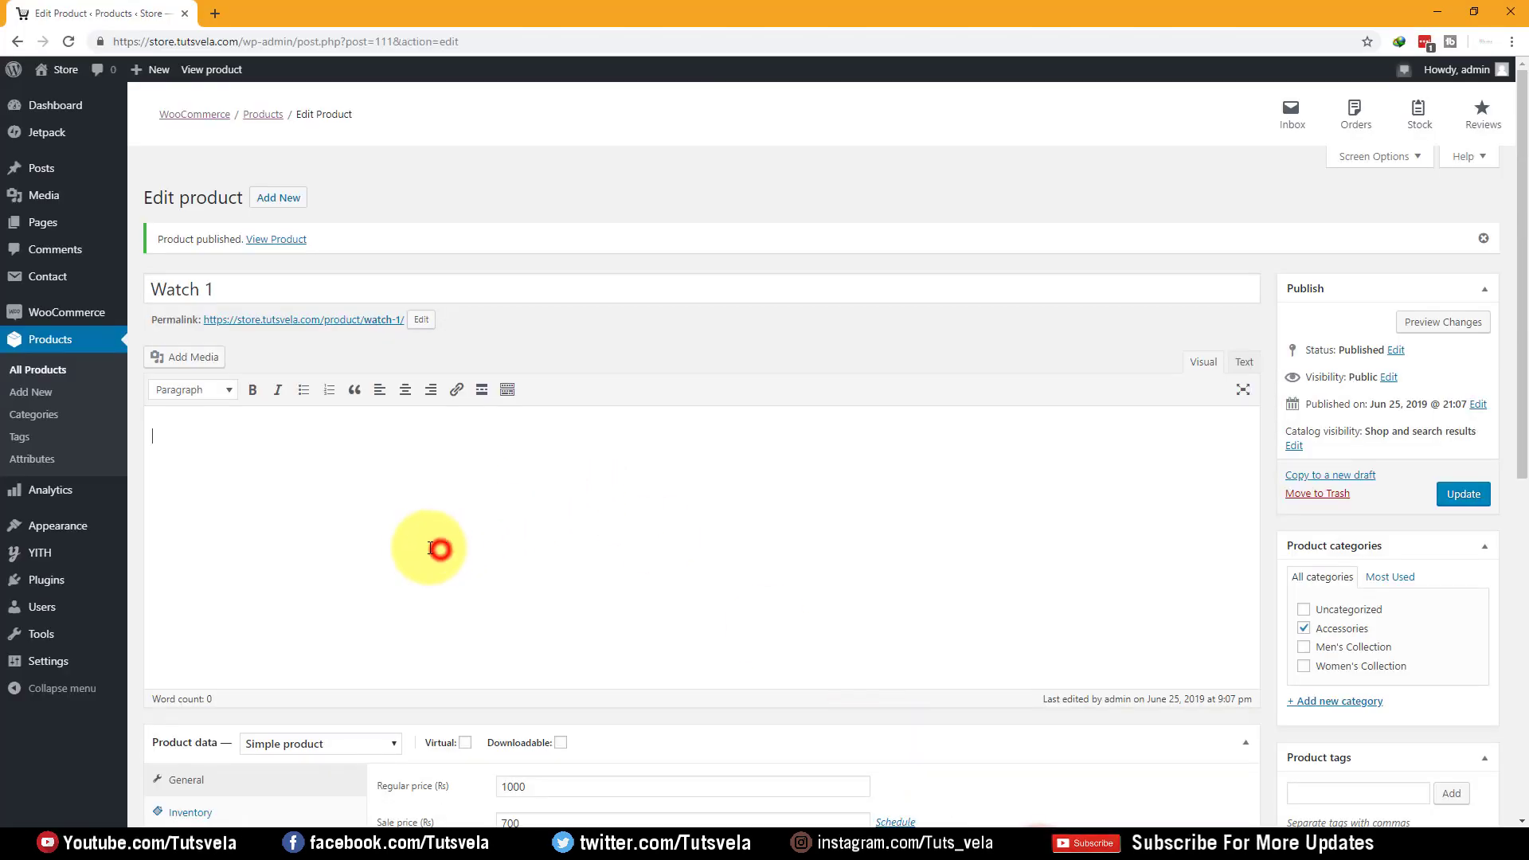
scroll(437, 518, down, 2)
scroll(434, 590, up, 1)
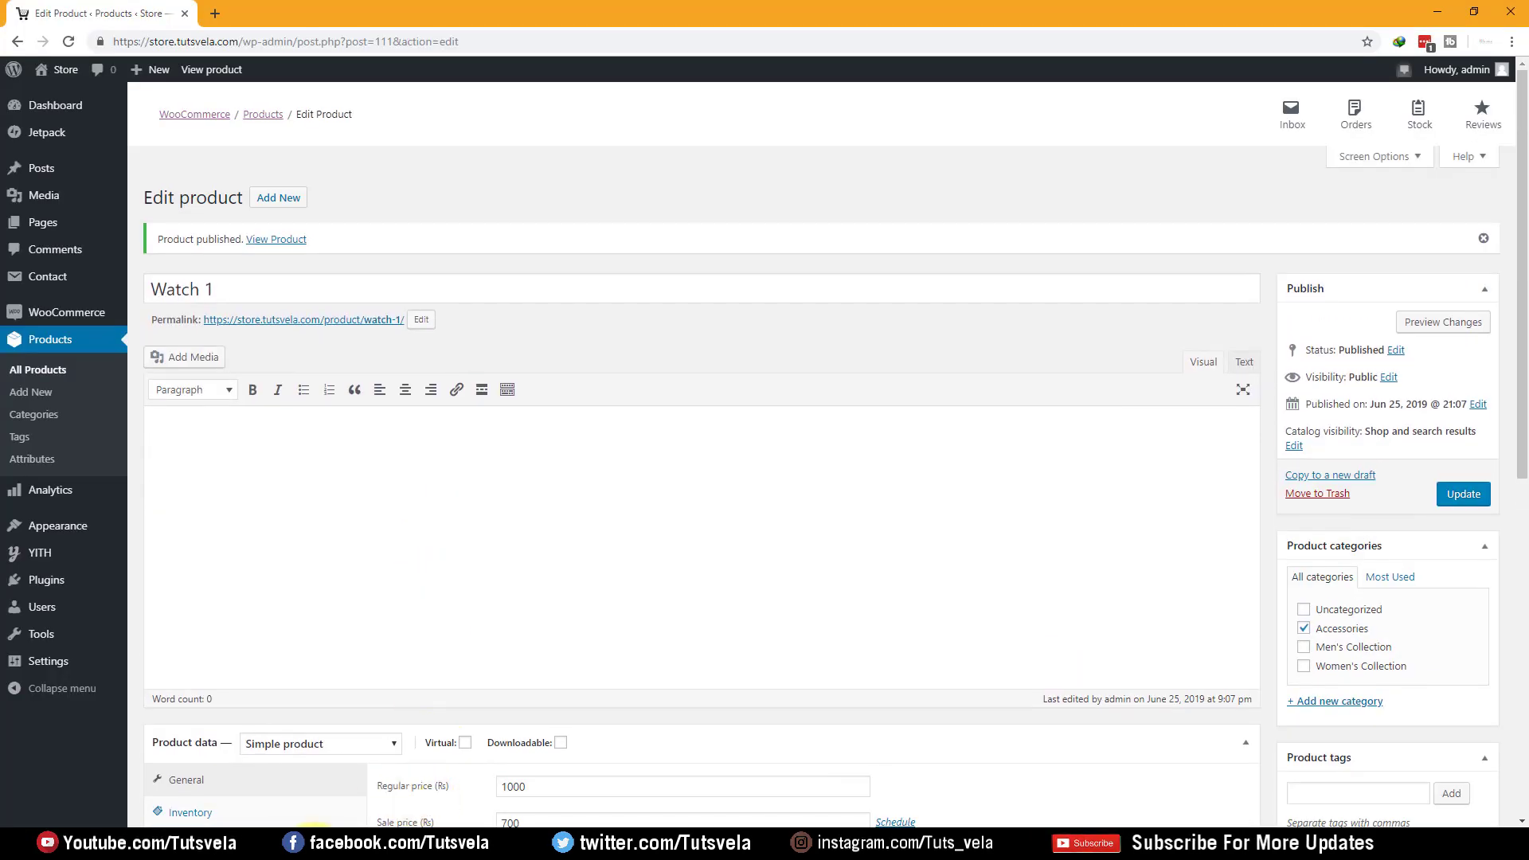
key(alt+Tab)
scroll(399, 501, down, 8)
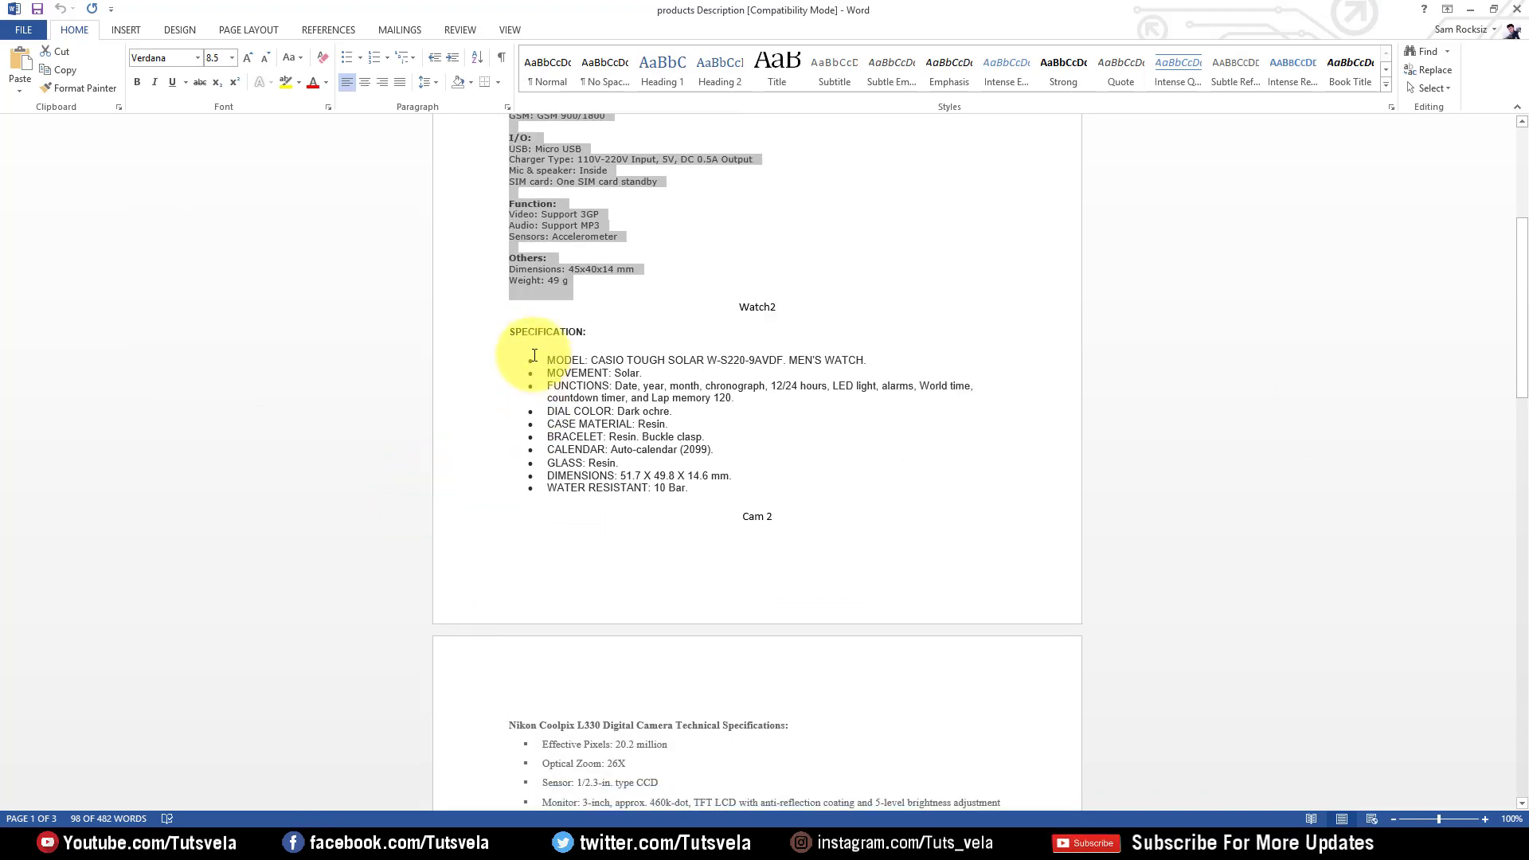
scroll(534, 355, down, 3)
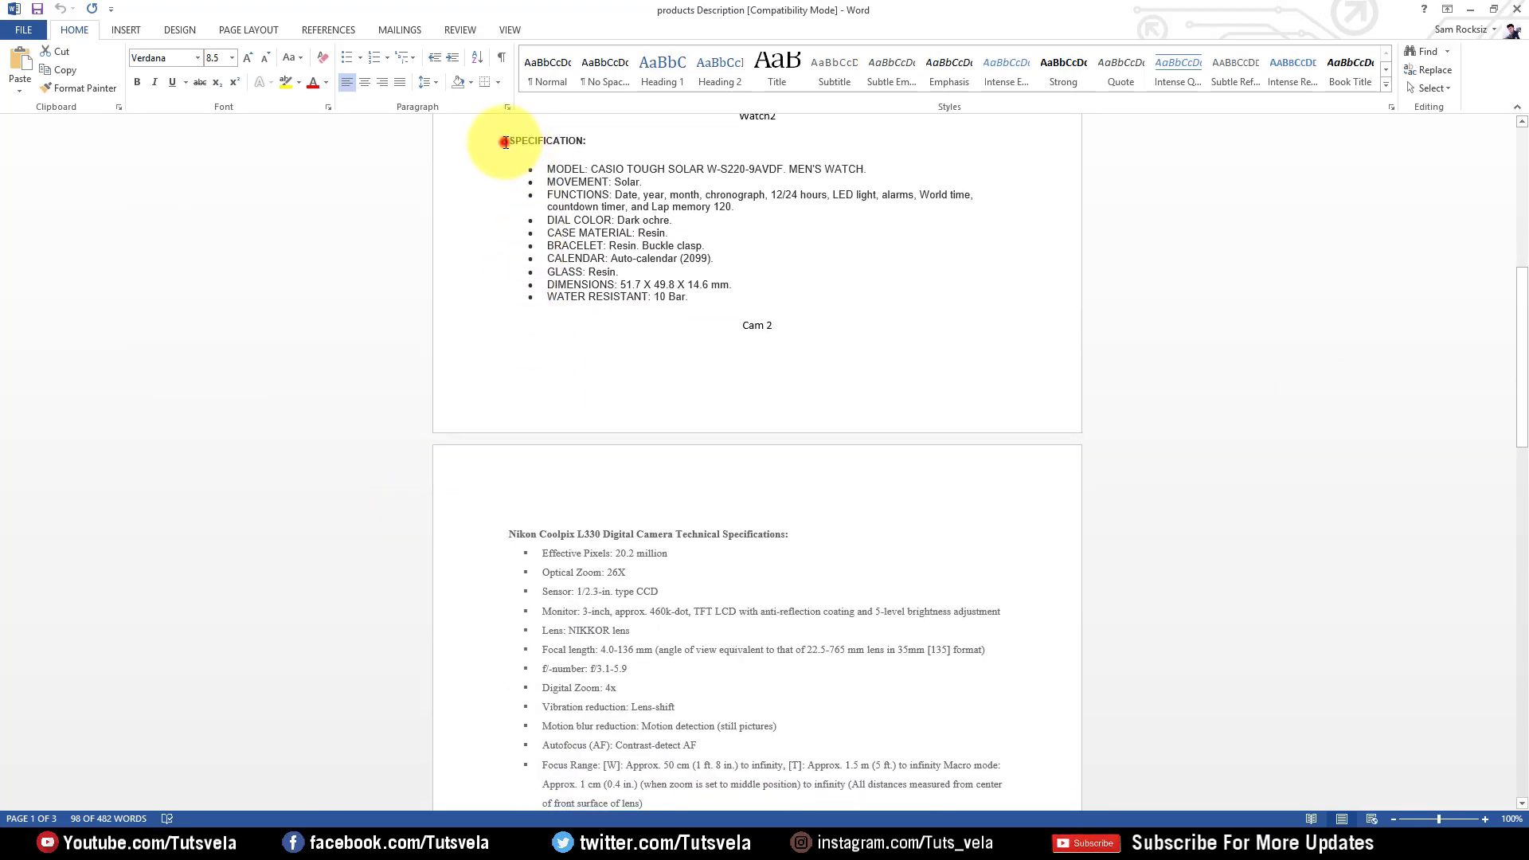
drag(505, 142, 705, 310)
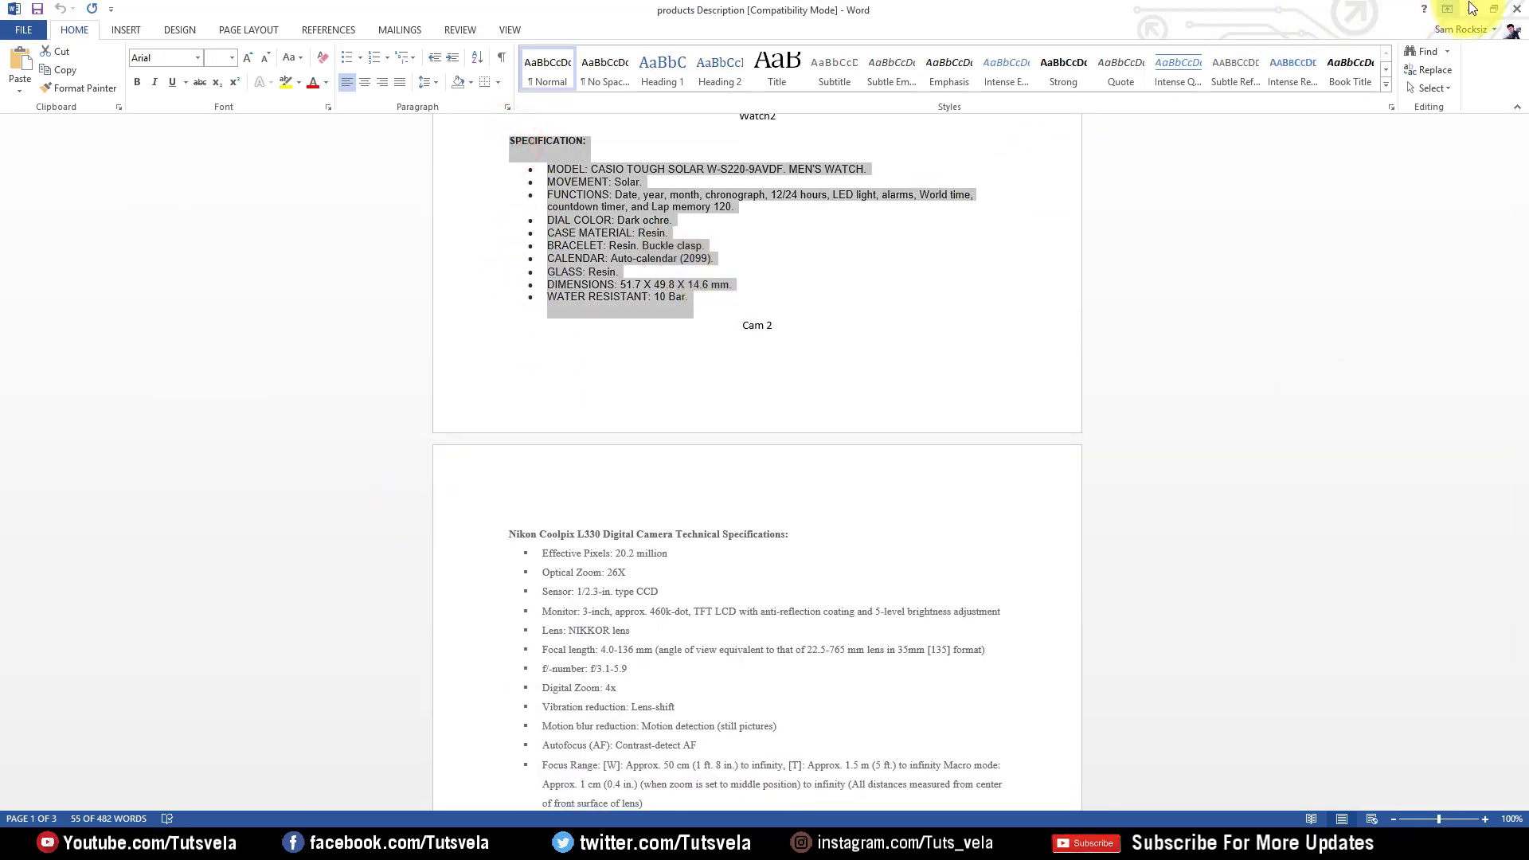
Replace Watch 1's short description with the pasted Watch2 specification list
click(1472, 8)
scroll(334, 512, down, 8)
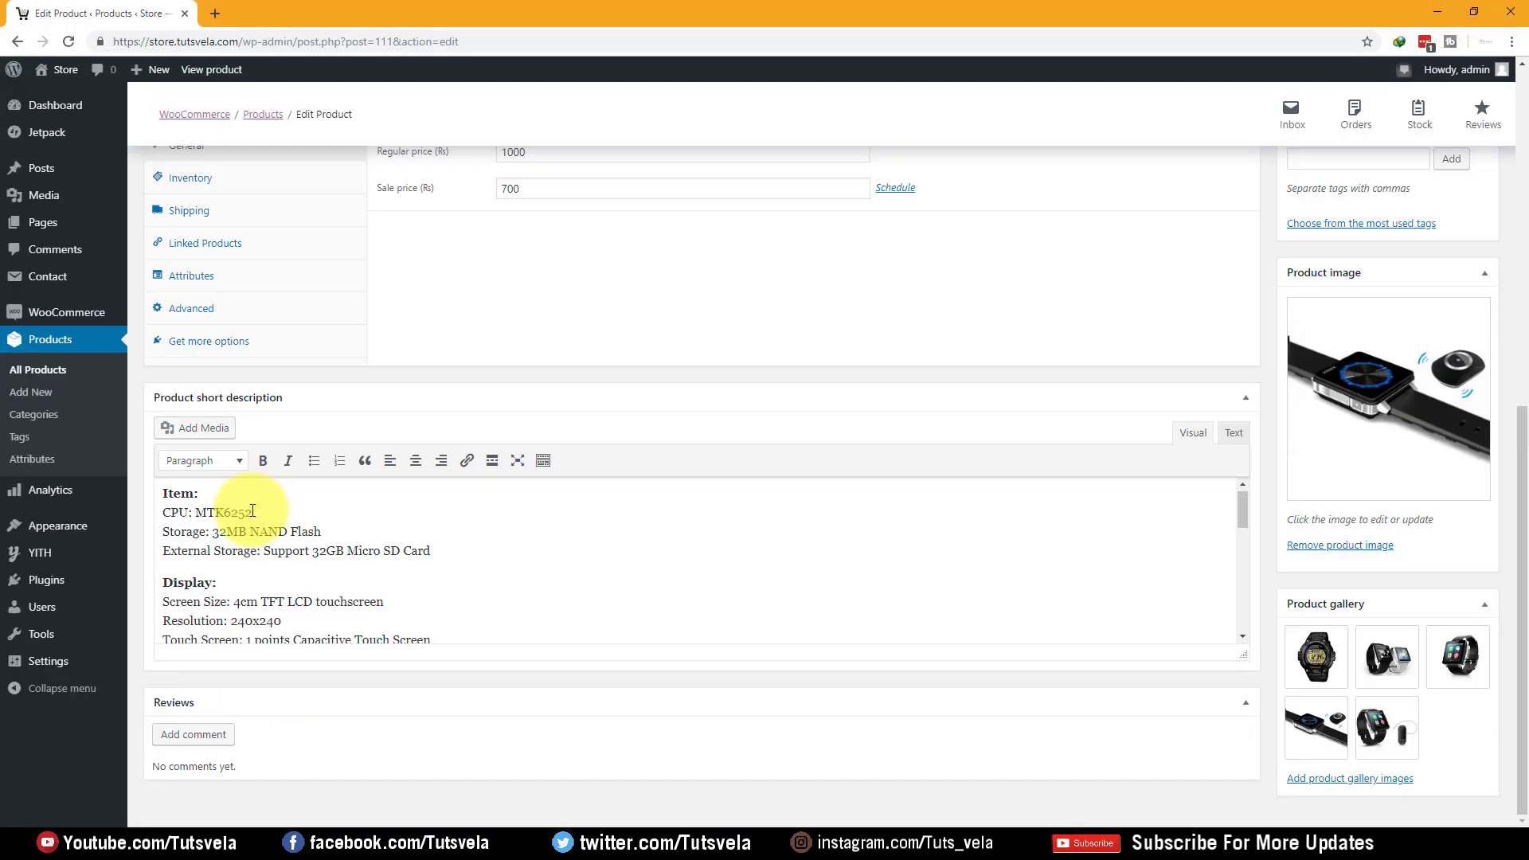
scroll(377, 543, down, 4)
key(ctrl+a)
key(ctrl+v)
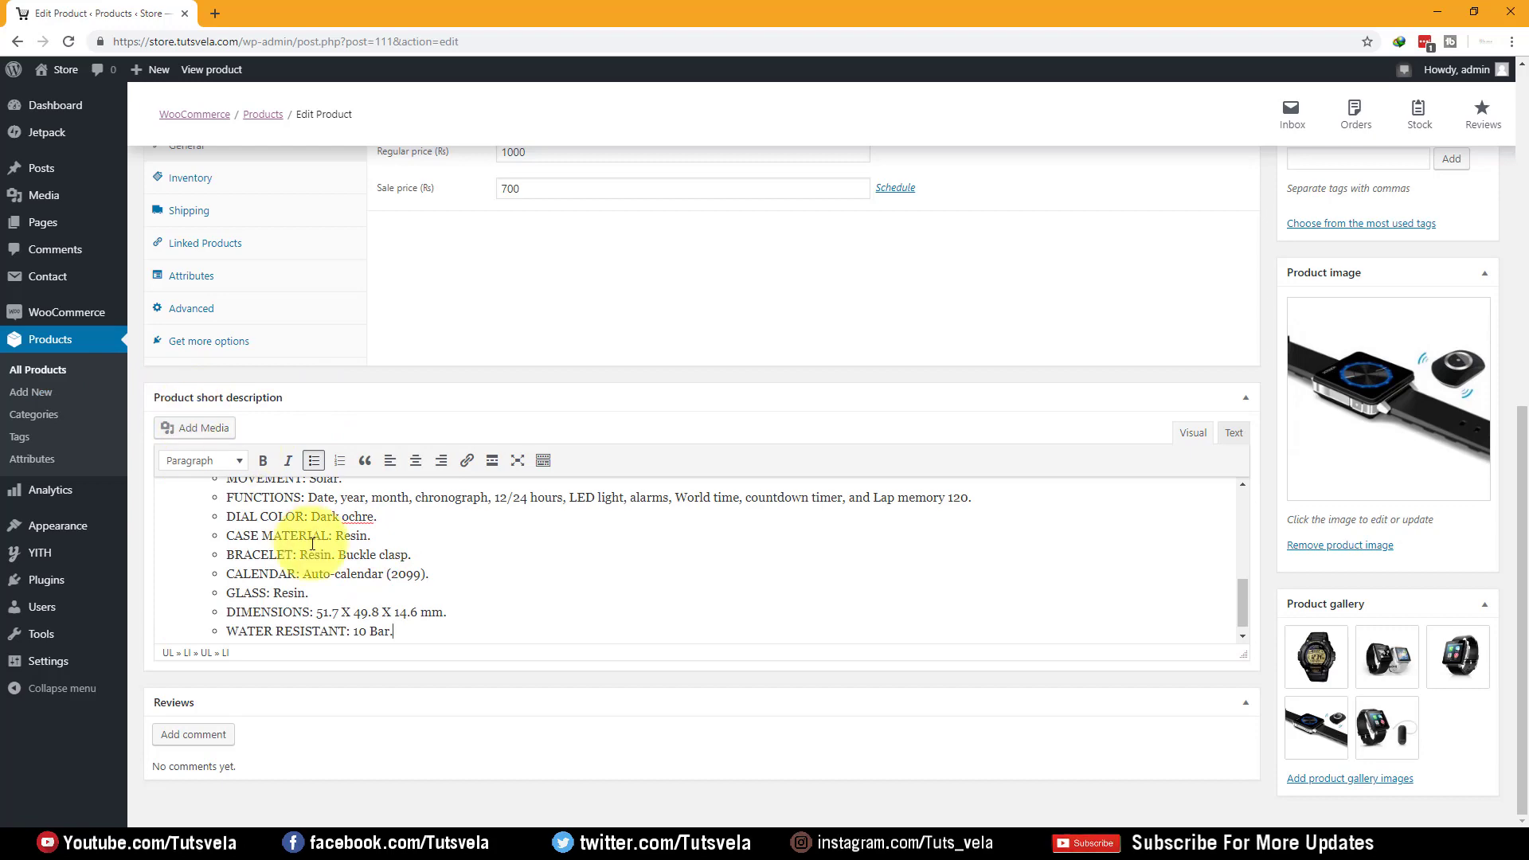
scroll(306, 547, up, 4)
scroll(296, 539, down, 3)
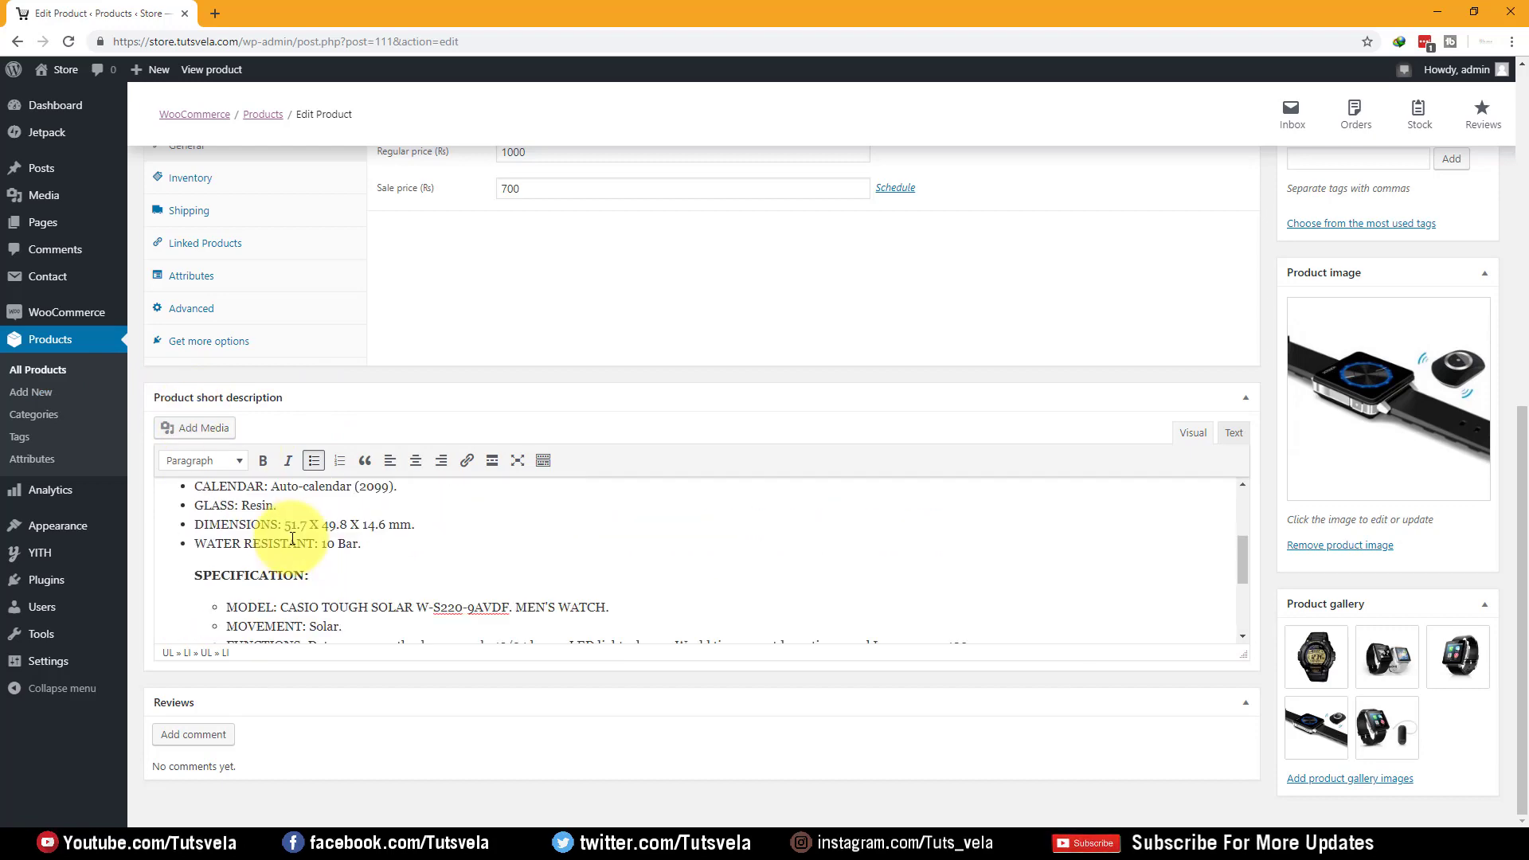
scroll(300, 539, up, 6)
scroll(311, 505, down, 4)
scroll(326, 512, down, 5)
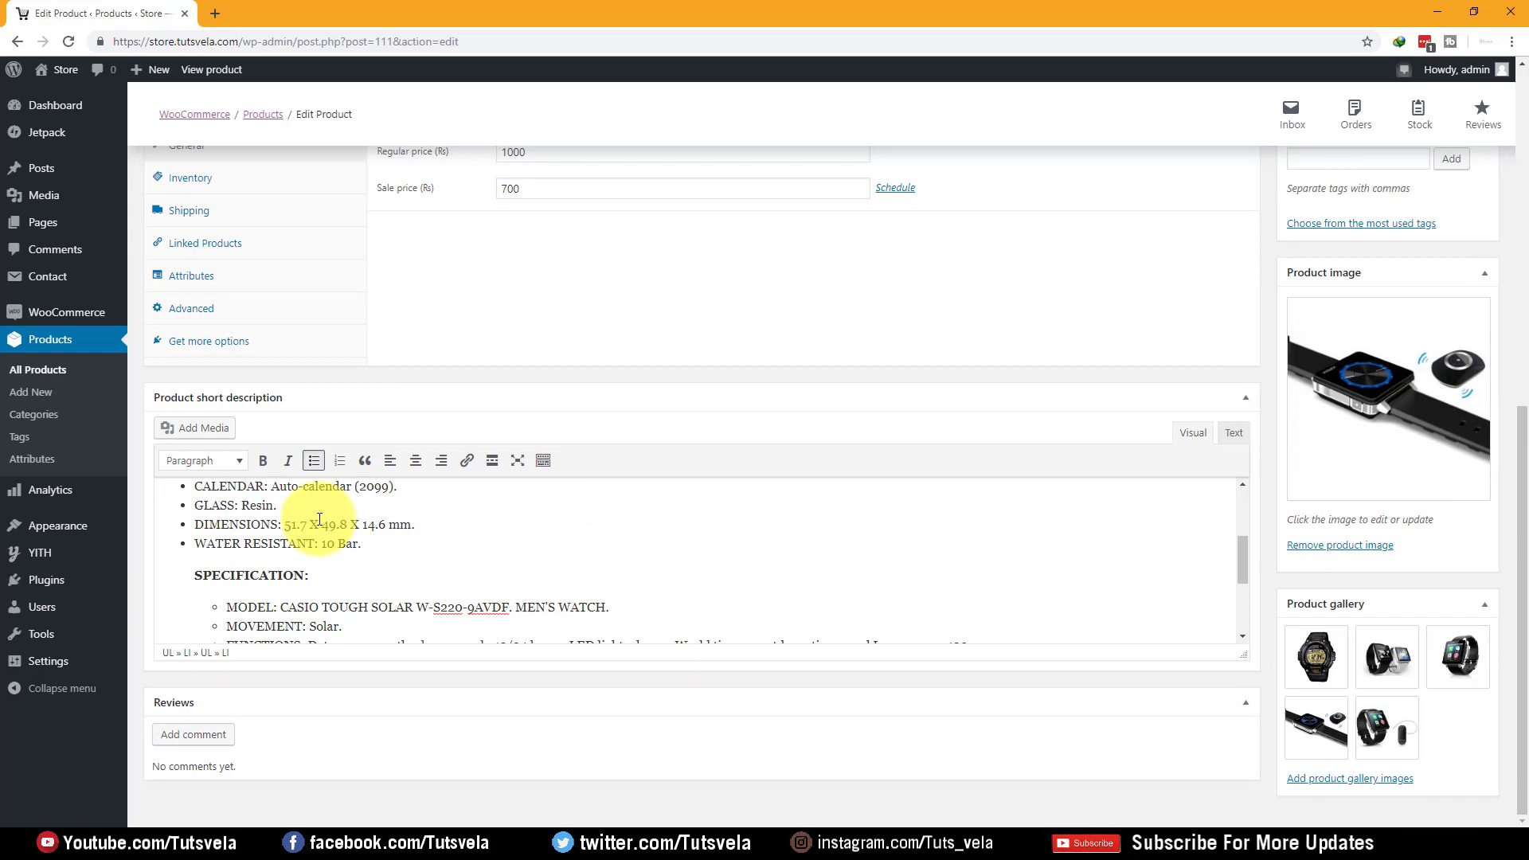
scroll(318, 519, up, 5)
scroll(409, 433, up, 6)
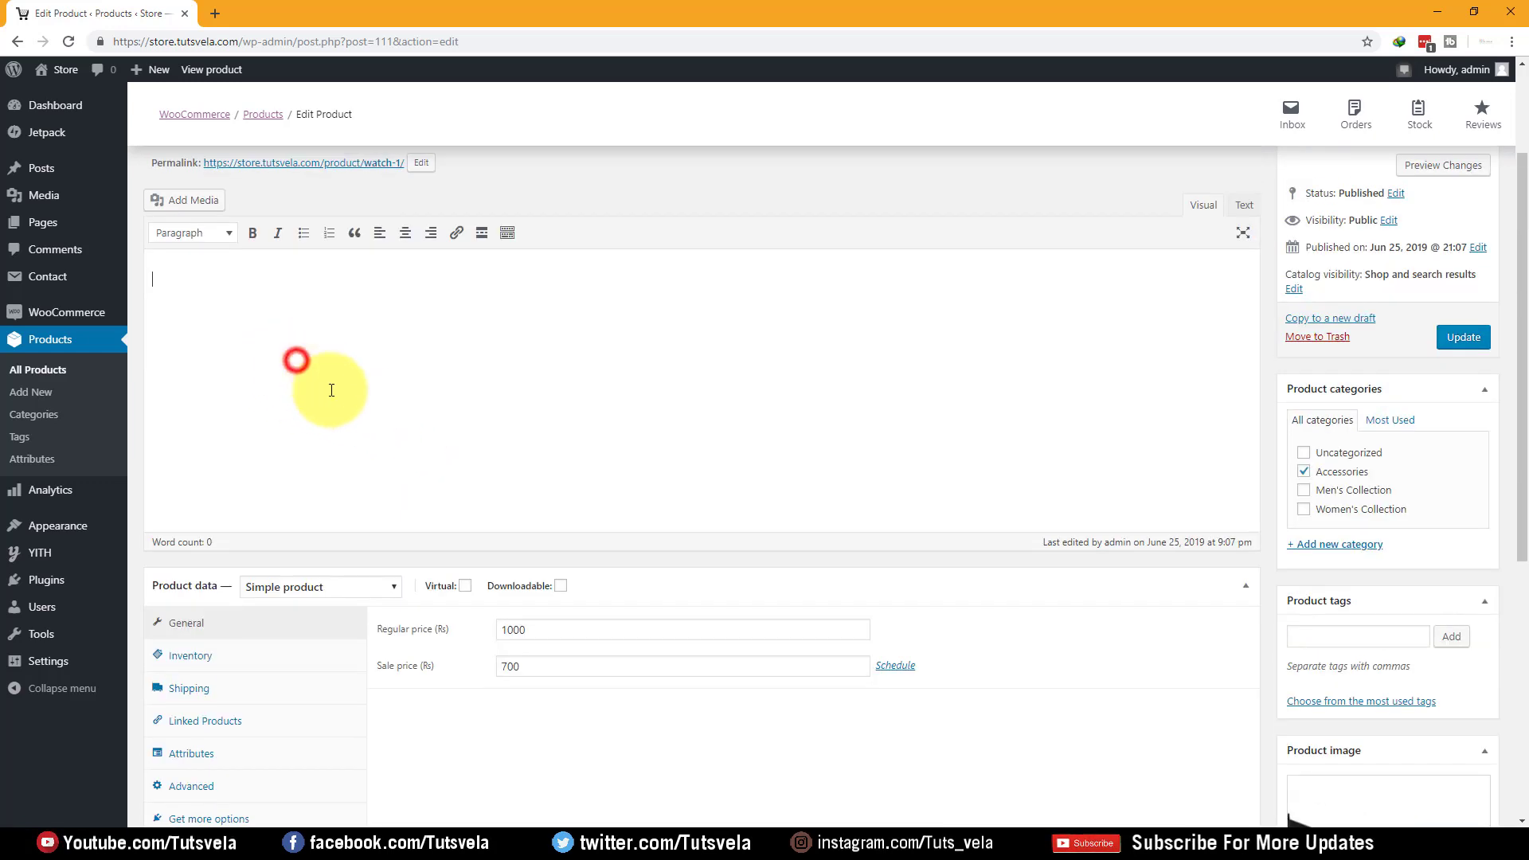
click(267, 841)
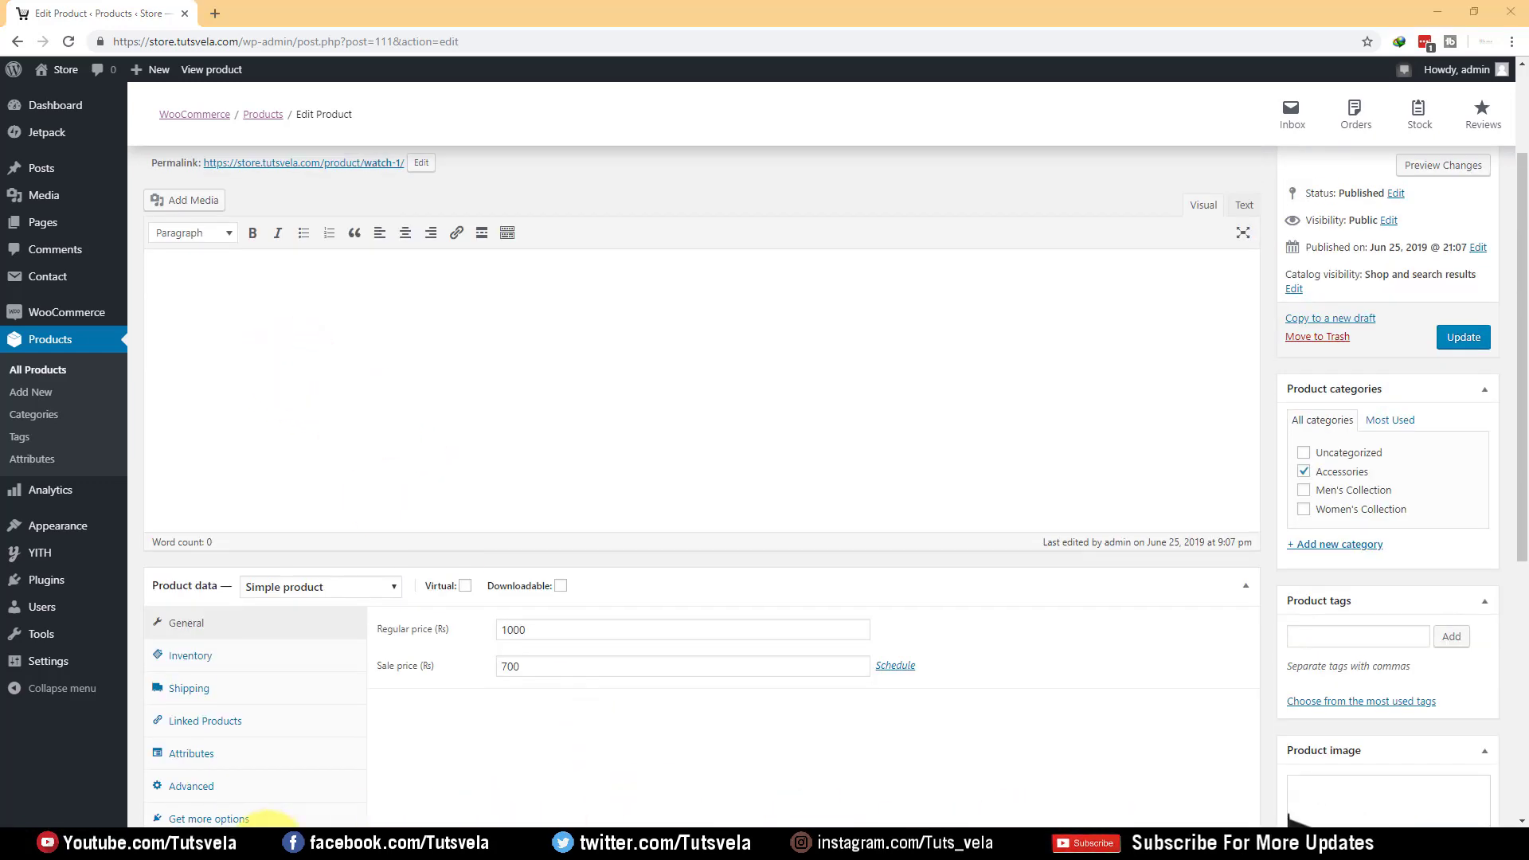
scroll(390, 482, up, 6)
Reselect the Watch2 specification list in Word and paste it over the short description
scroll(462, 473, up, 2)
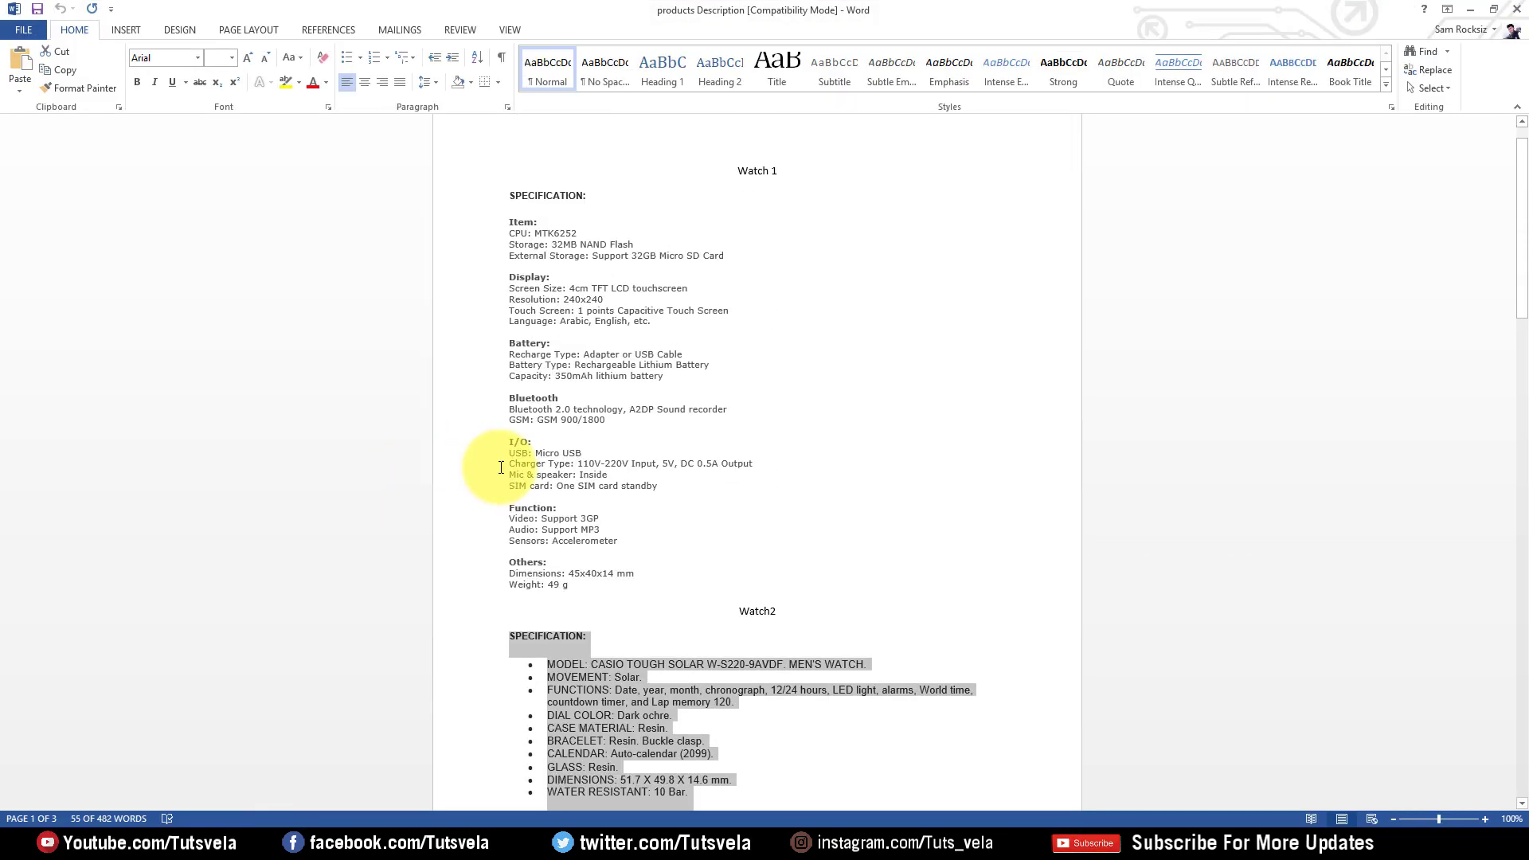
scroll(461, 470, down, 7)
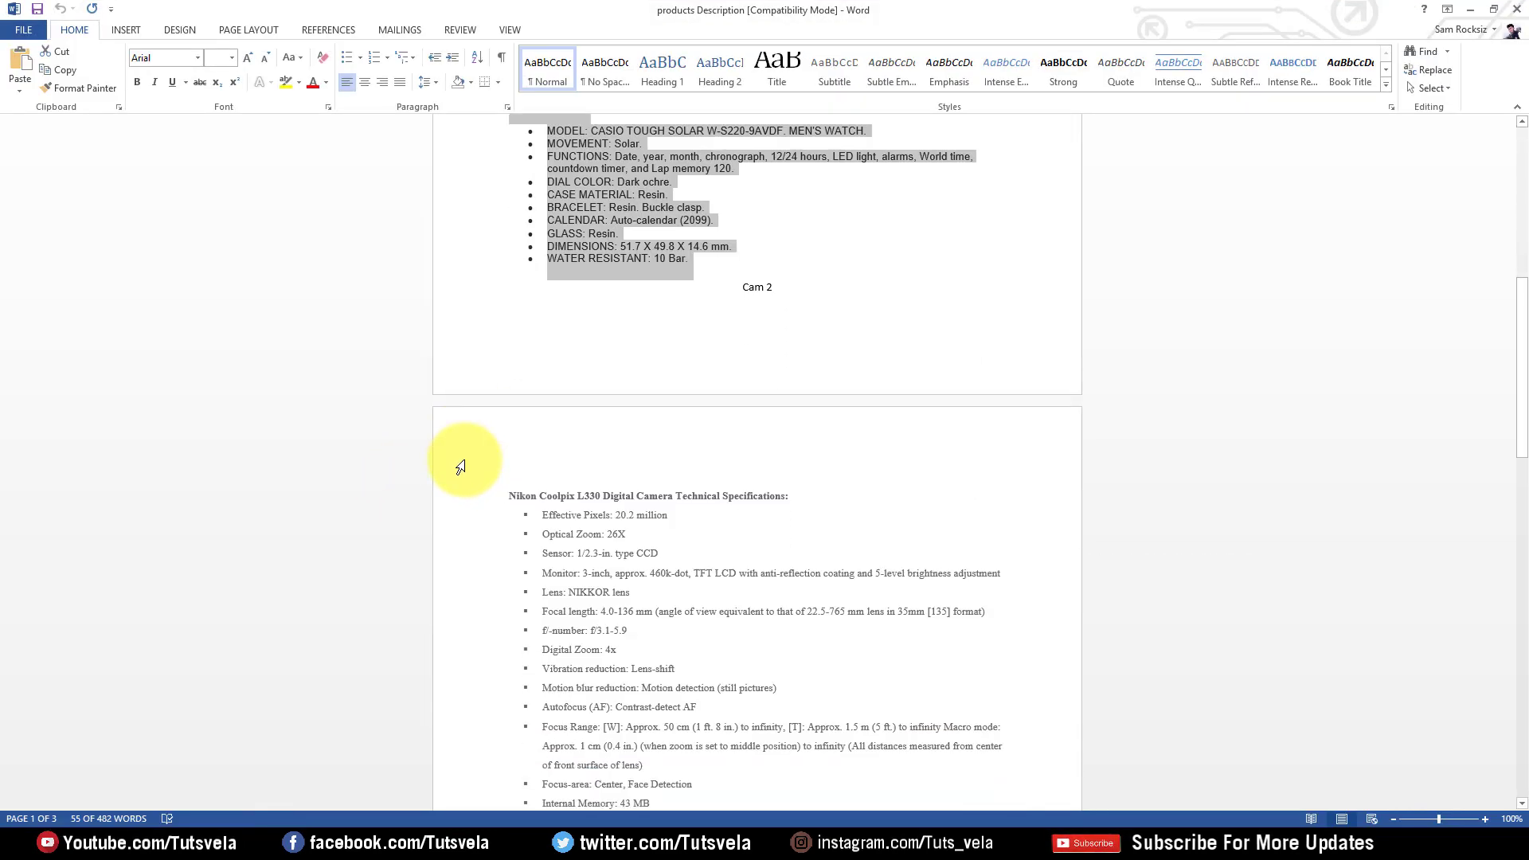
scroll(461, 468, up, 2)
click(701, 442)
drag(686, 411, 510, 256)
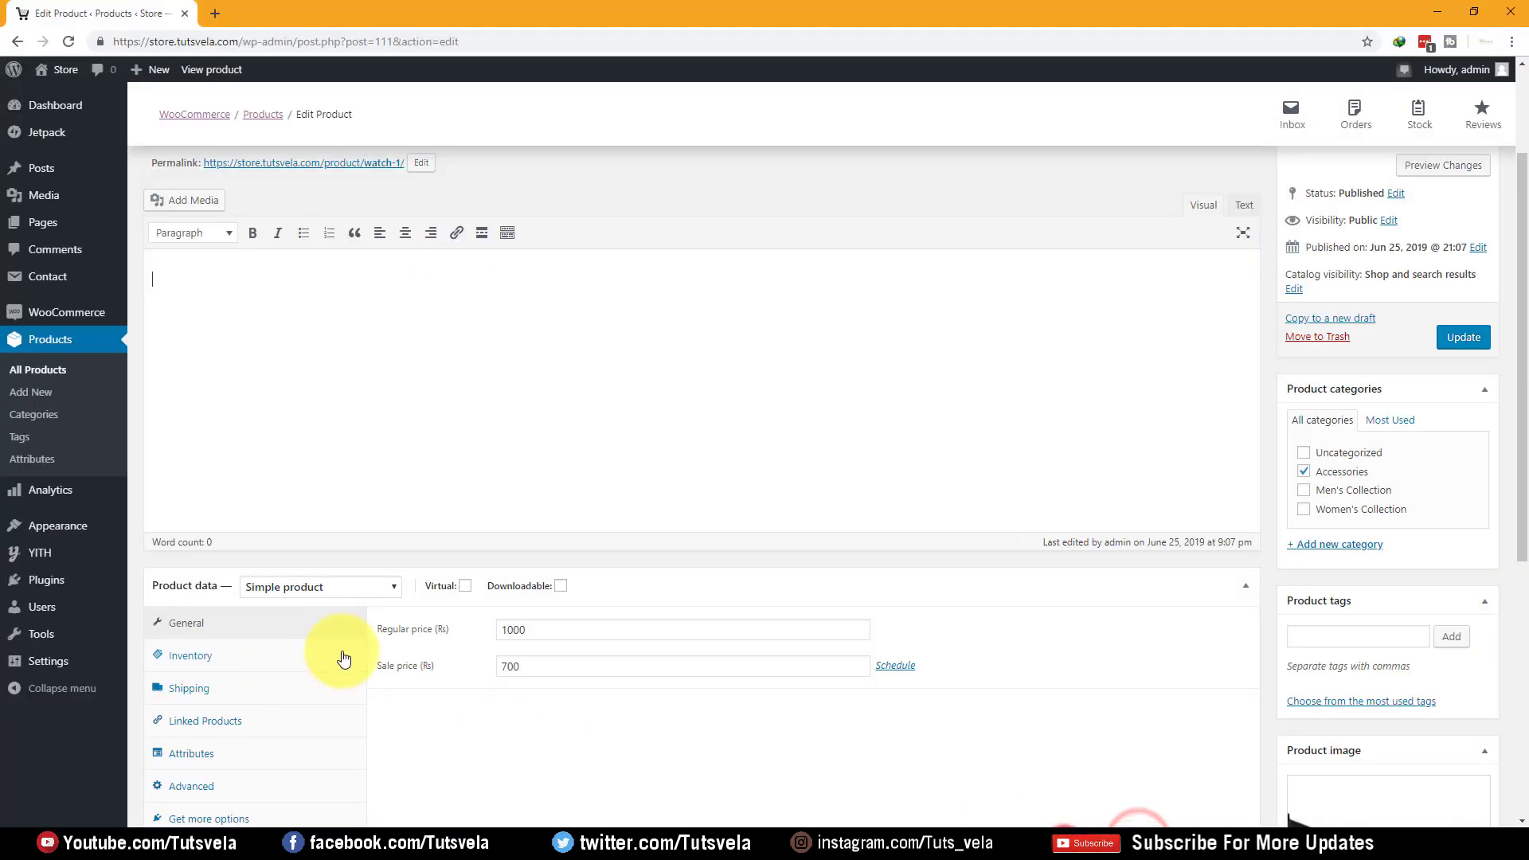
scroll(375, 621, down, 6)
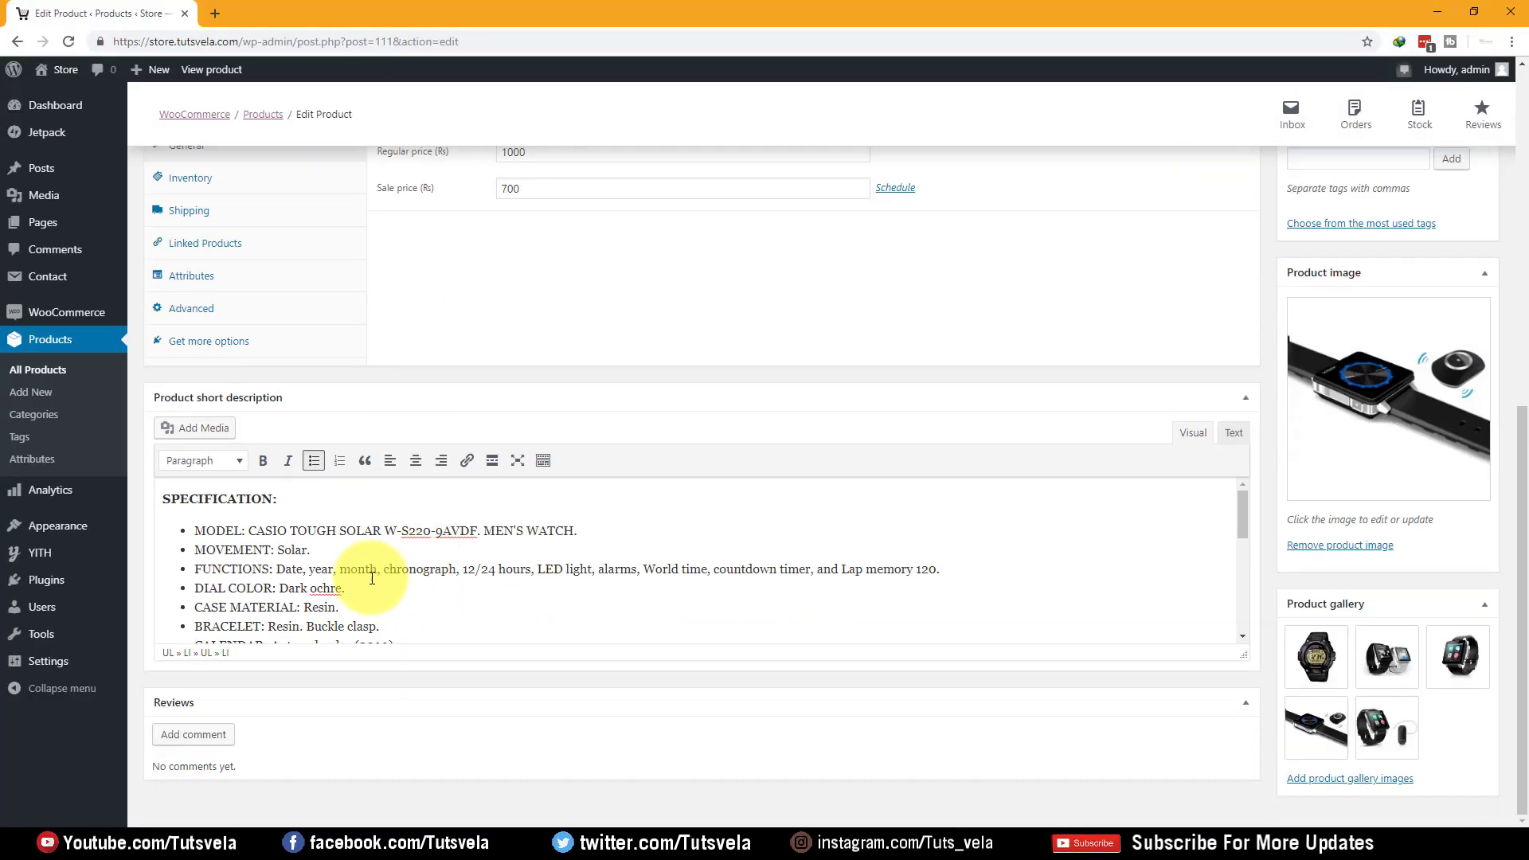
click(367, 575)
key(ctrl+a)
key(ctrl+v)
scroll(367, 573, up, 3)
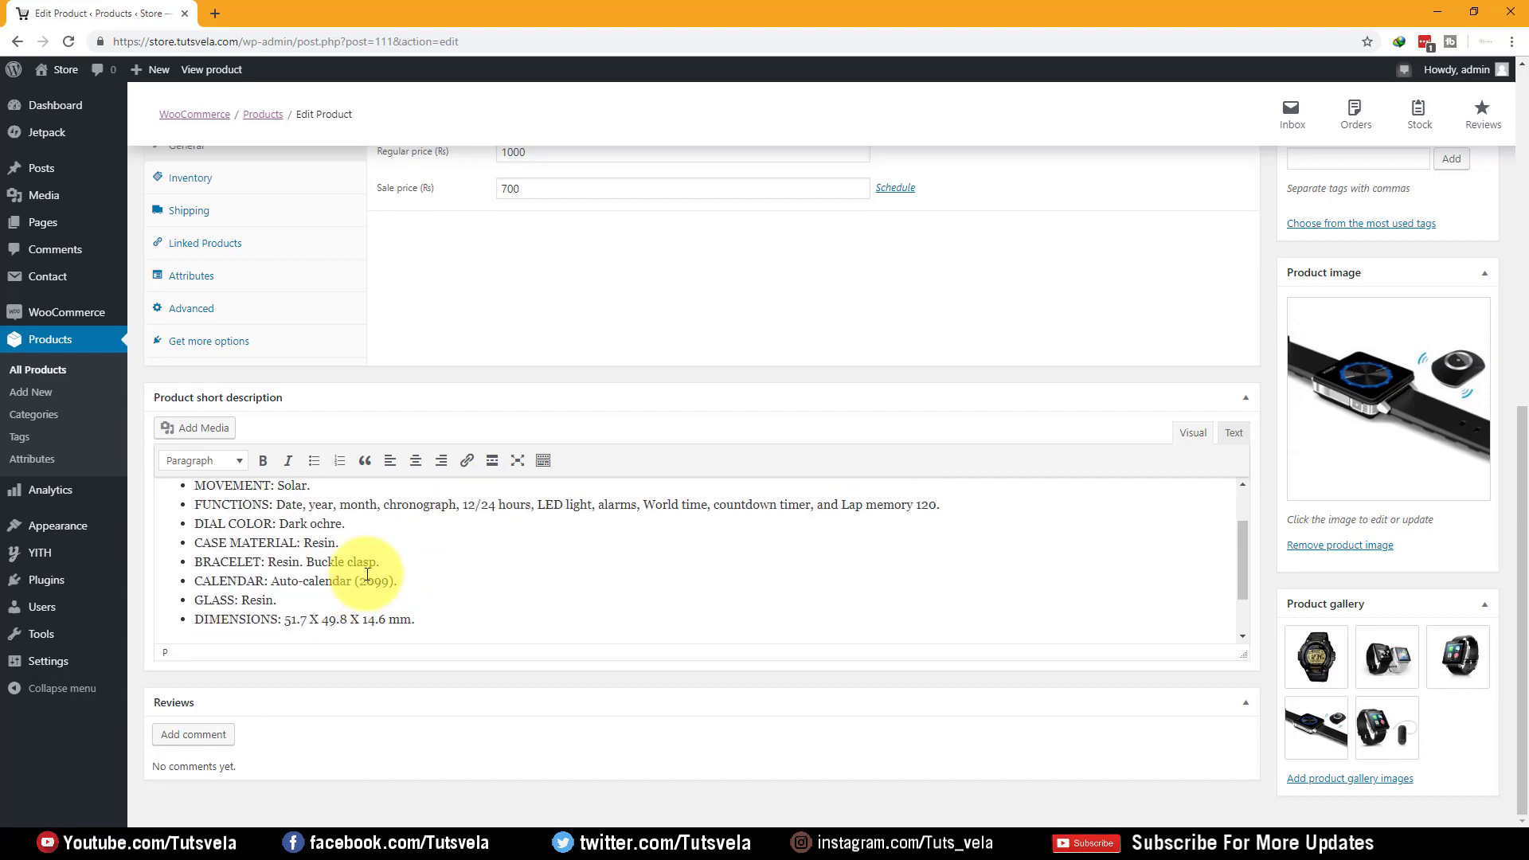
scroll(367, 574, down, 3)
scroll(367, 573, up, 3)
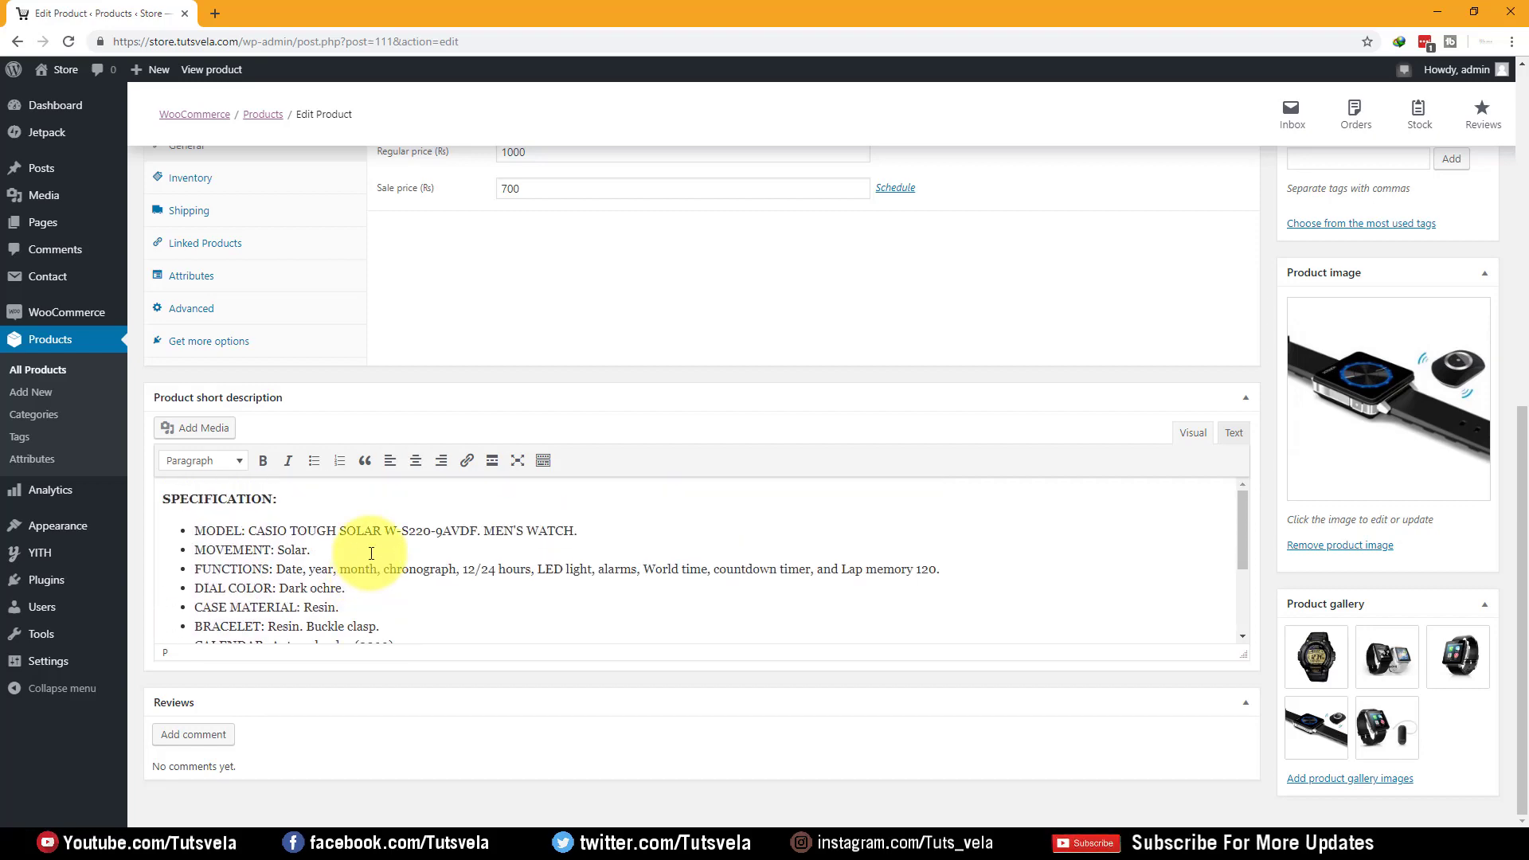
scroll(371, 553, up, 10)
Paste the Watch 1 spec sheet (CPU through dimensions) into the main product description
click(351, 341)
click(318, 482)
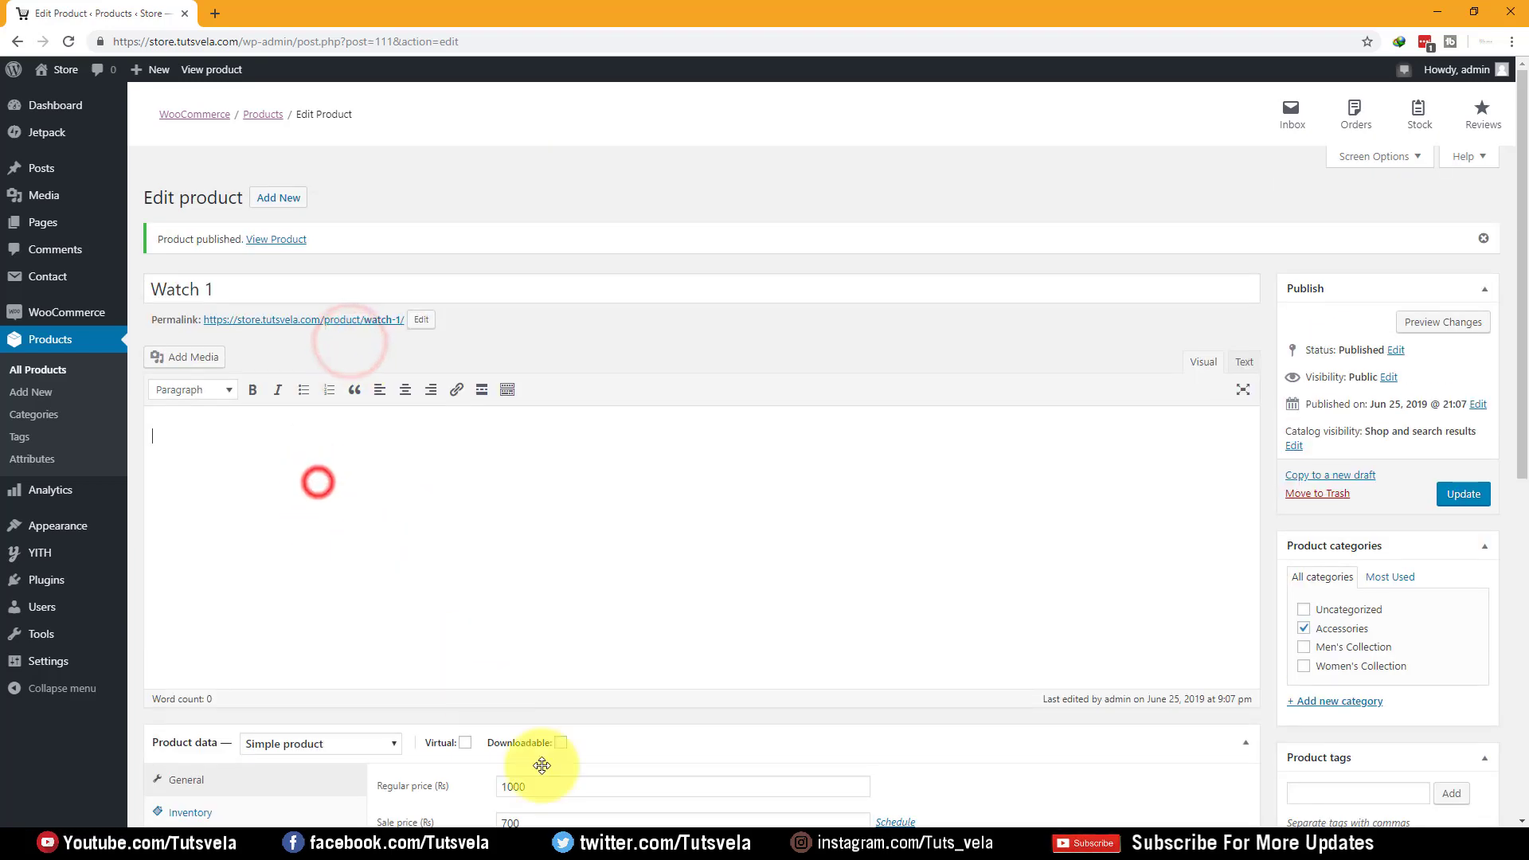
click(308, 842)
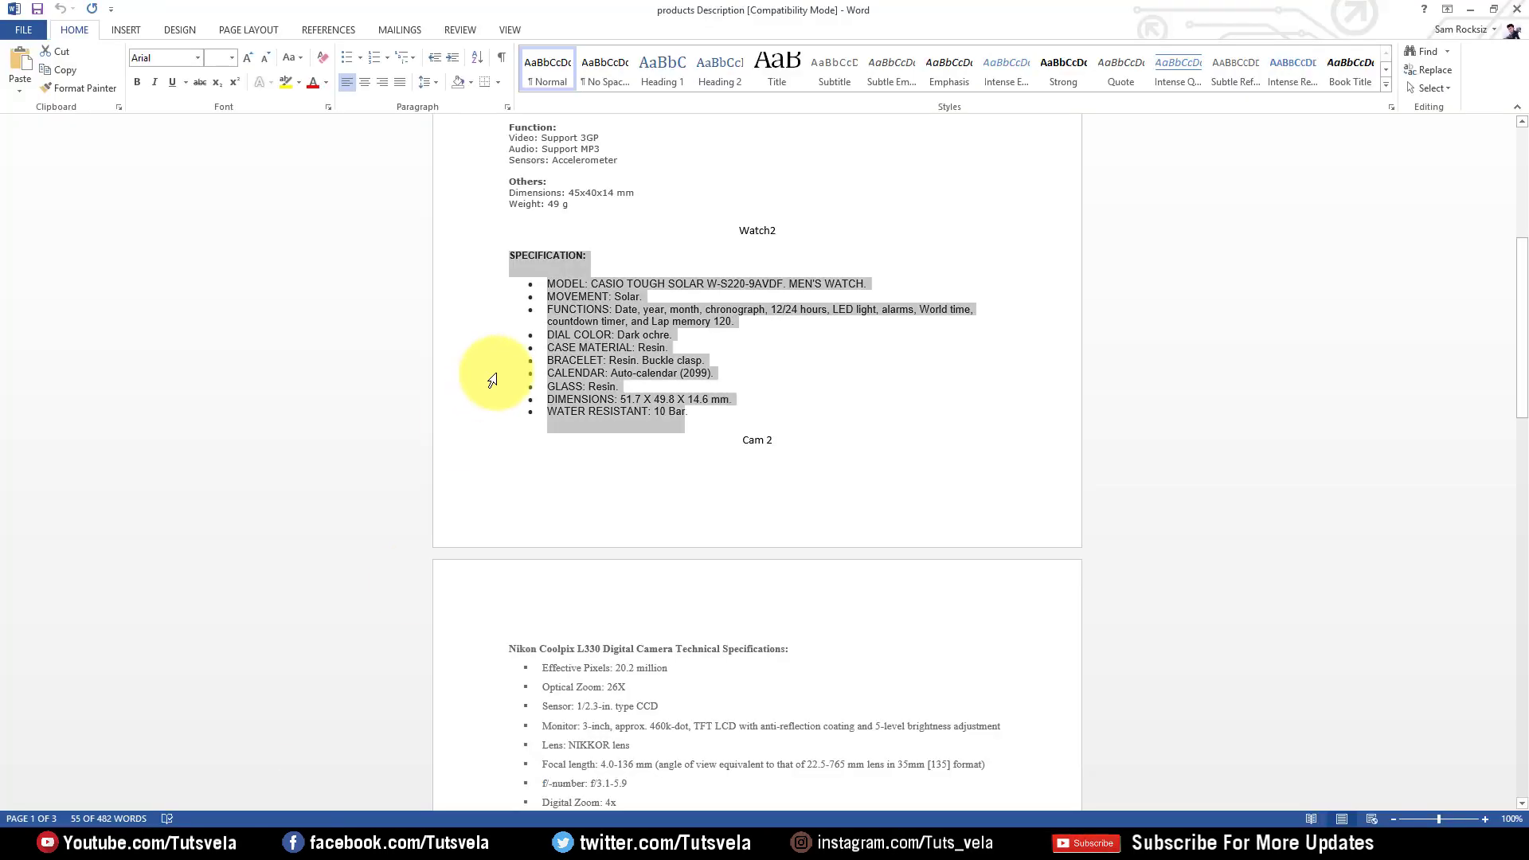
scroll(510, 379, up, 4)
click(586, 398)
drag(586, 398, 523, 240)
key(ctrl+c)
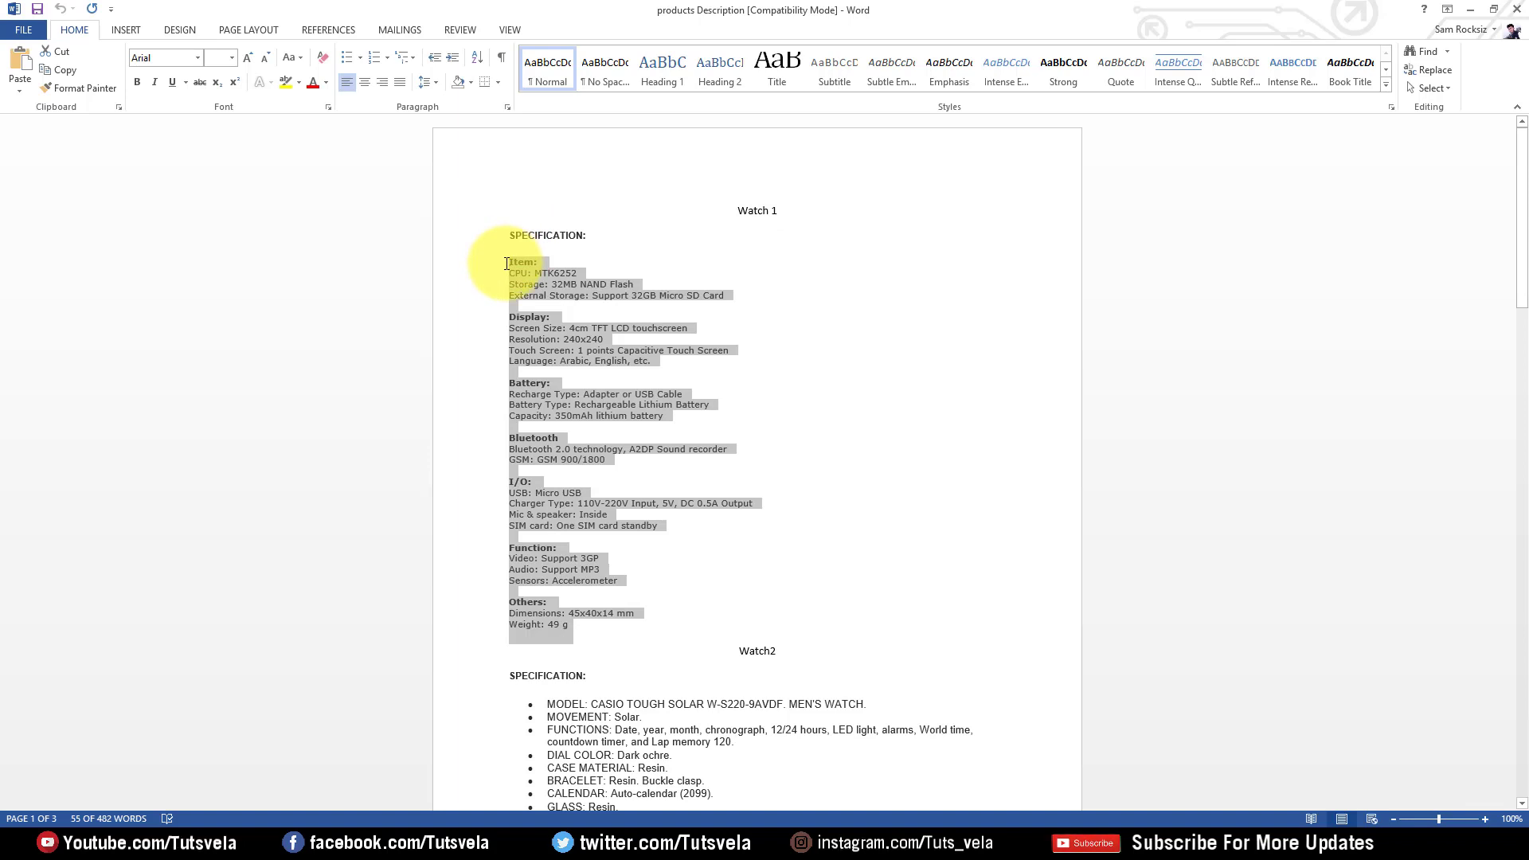
click(1474, 8)
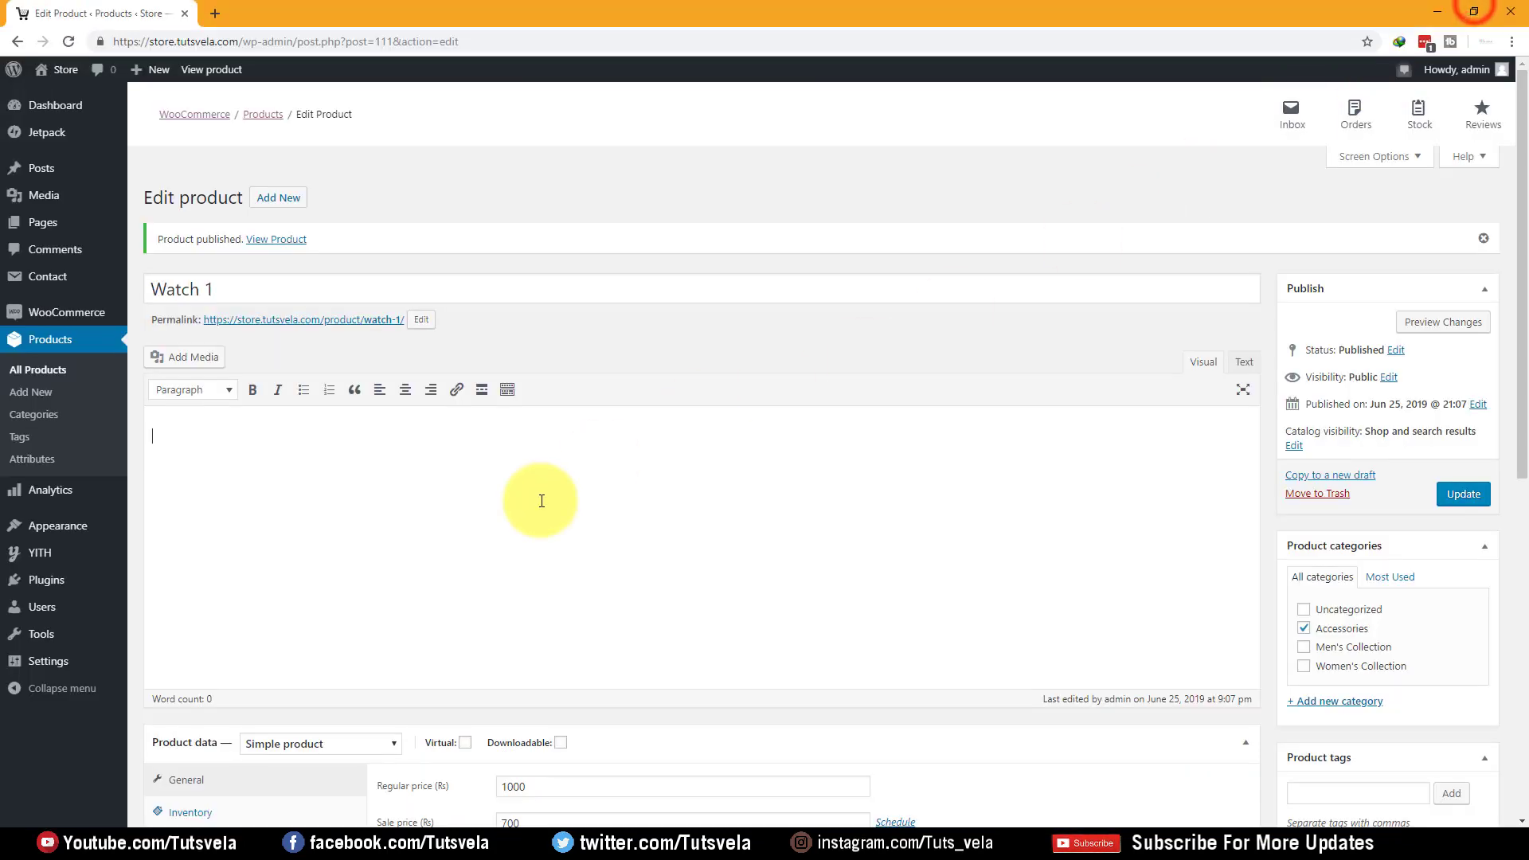
click(481, 546)
key(ctrl+v)
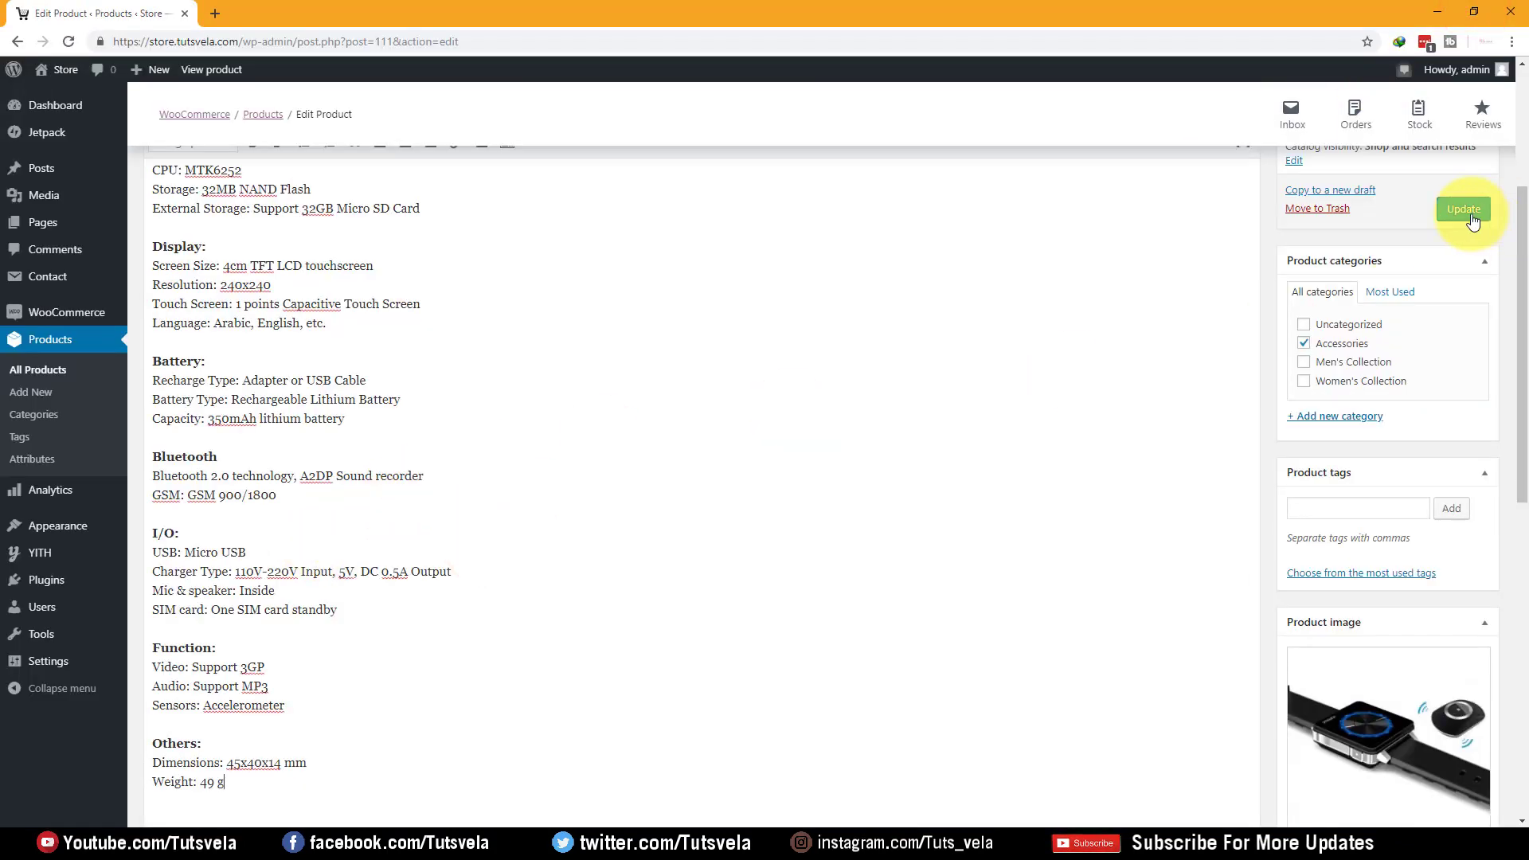
mouse_move(1185, 831)
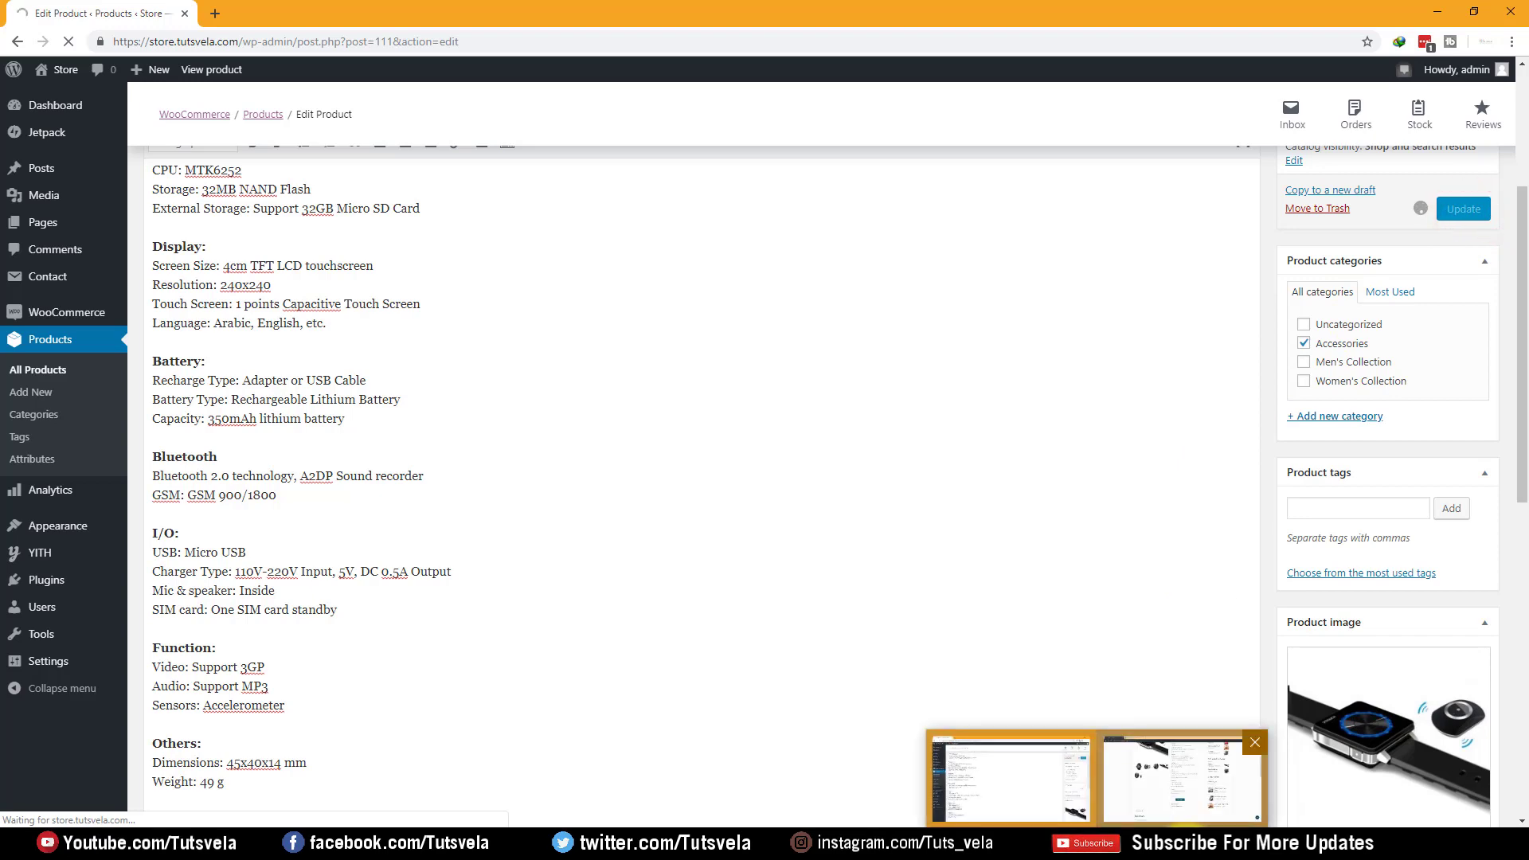
click(1183, 776)
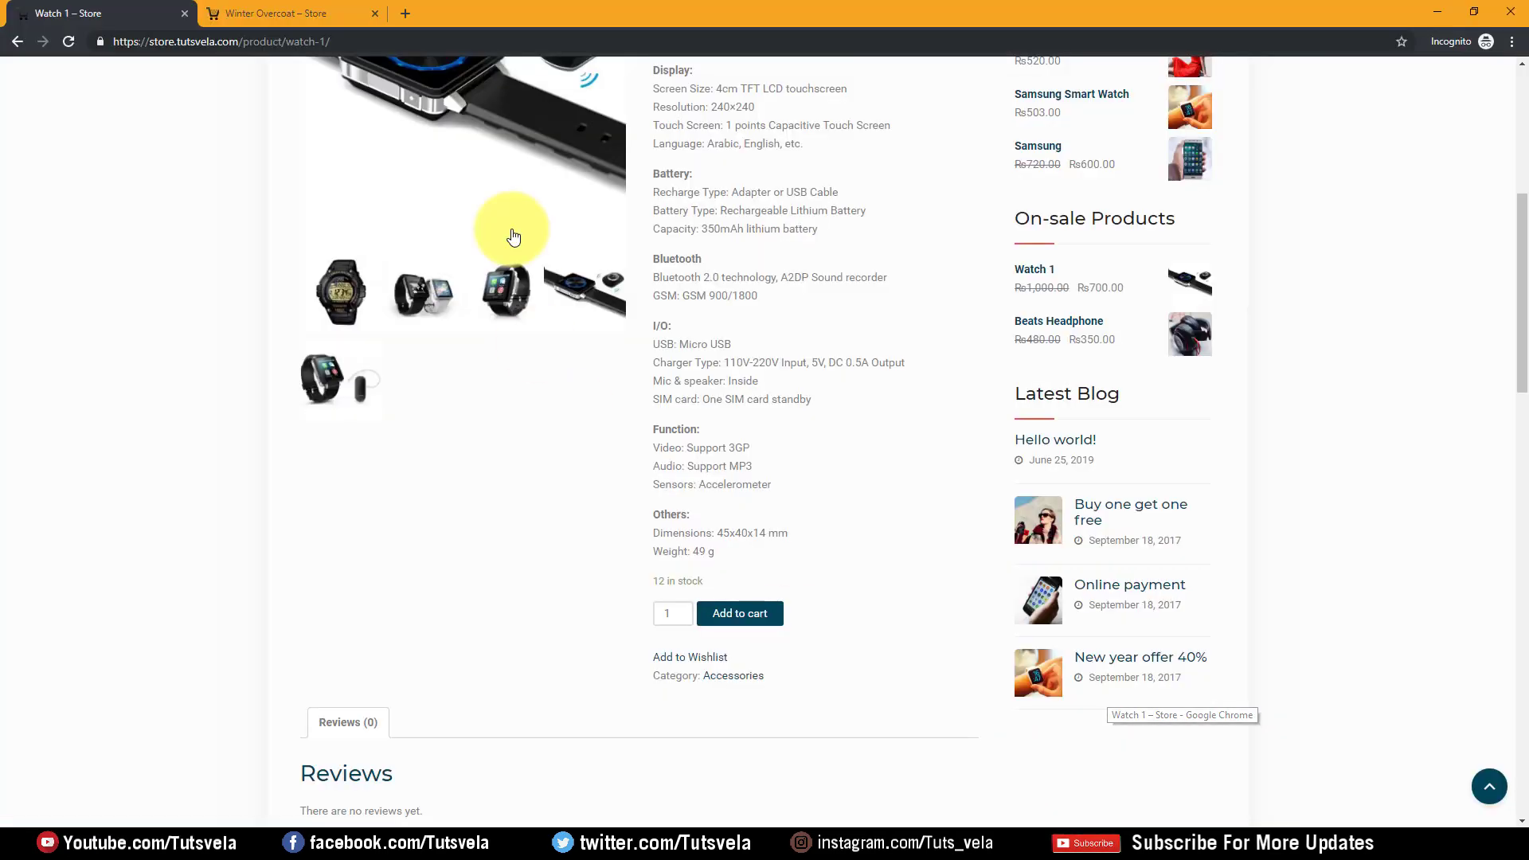
Reload the Watch 1 store page and review the new CPU-to-Weight spec description
click(72, 42)
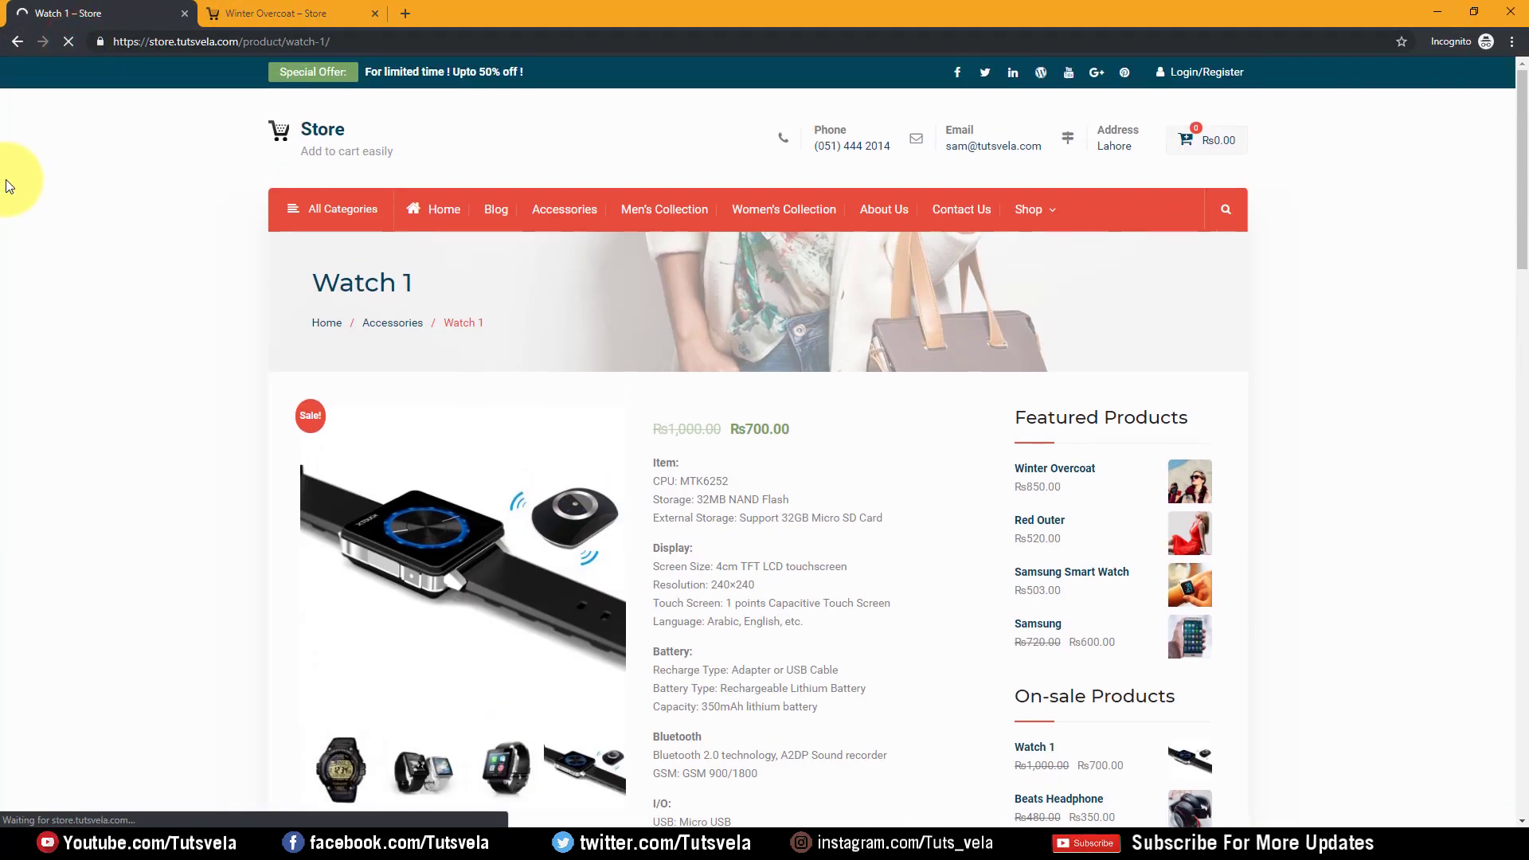
scroll(848, 321, down, 3)
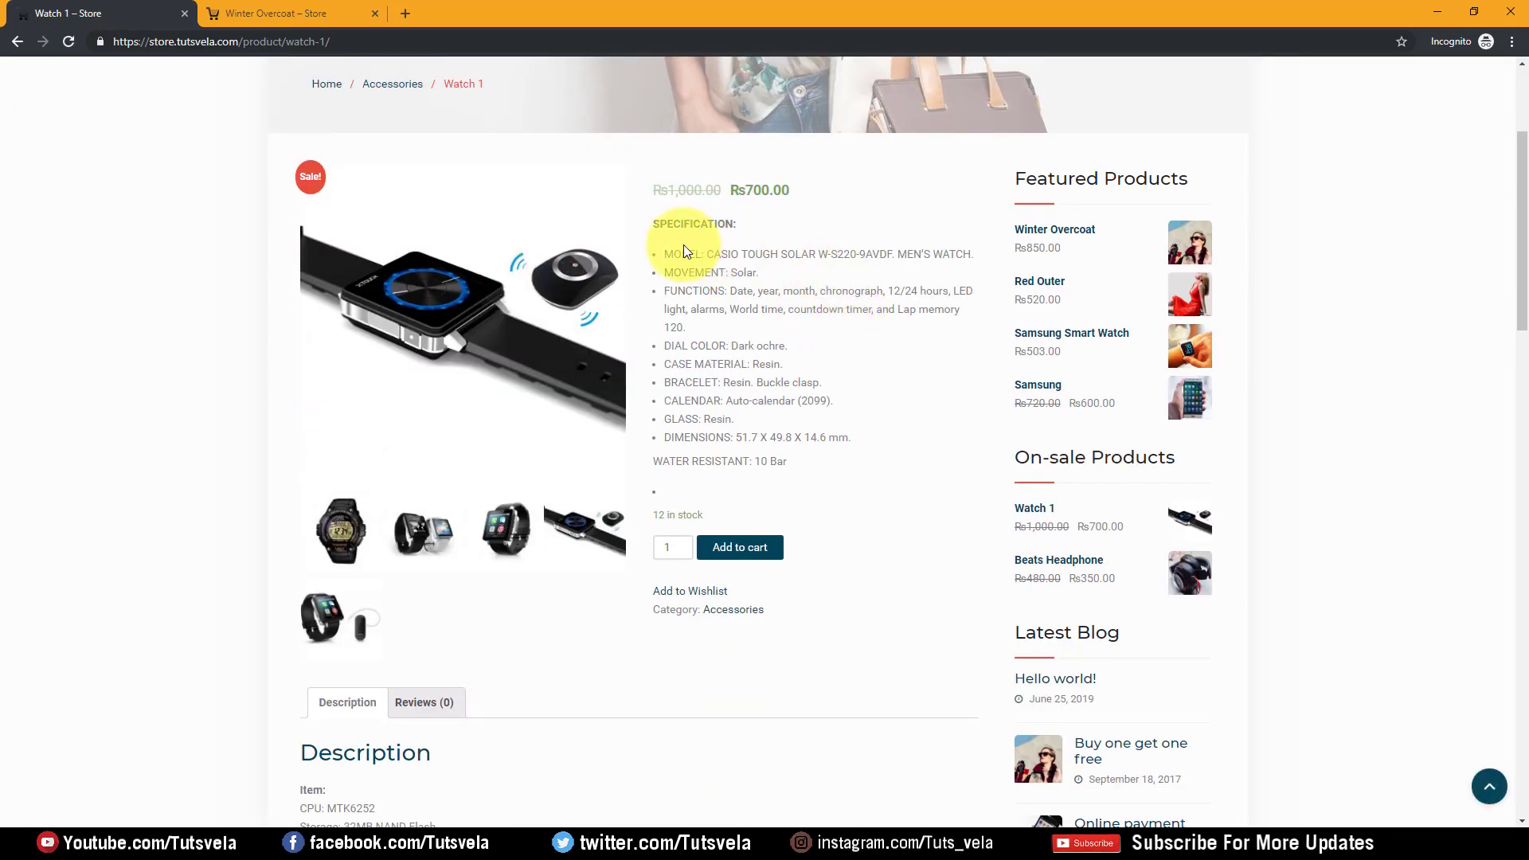
drag(666, 254, 815, 476)
click(815, 476)
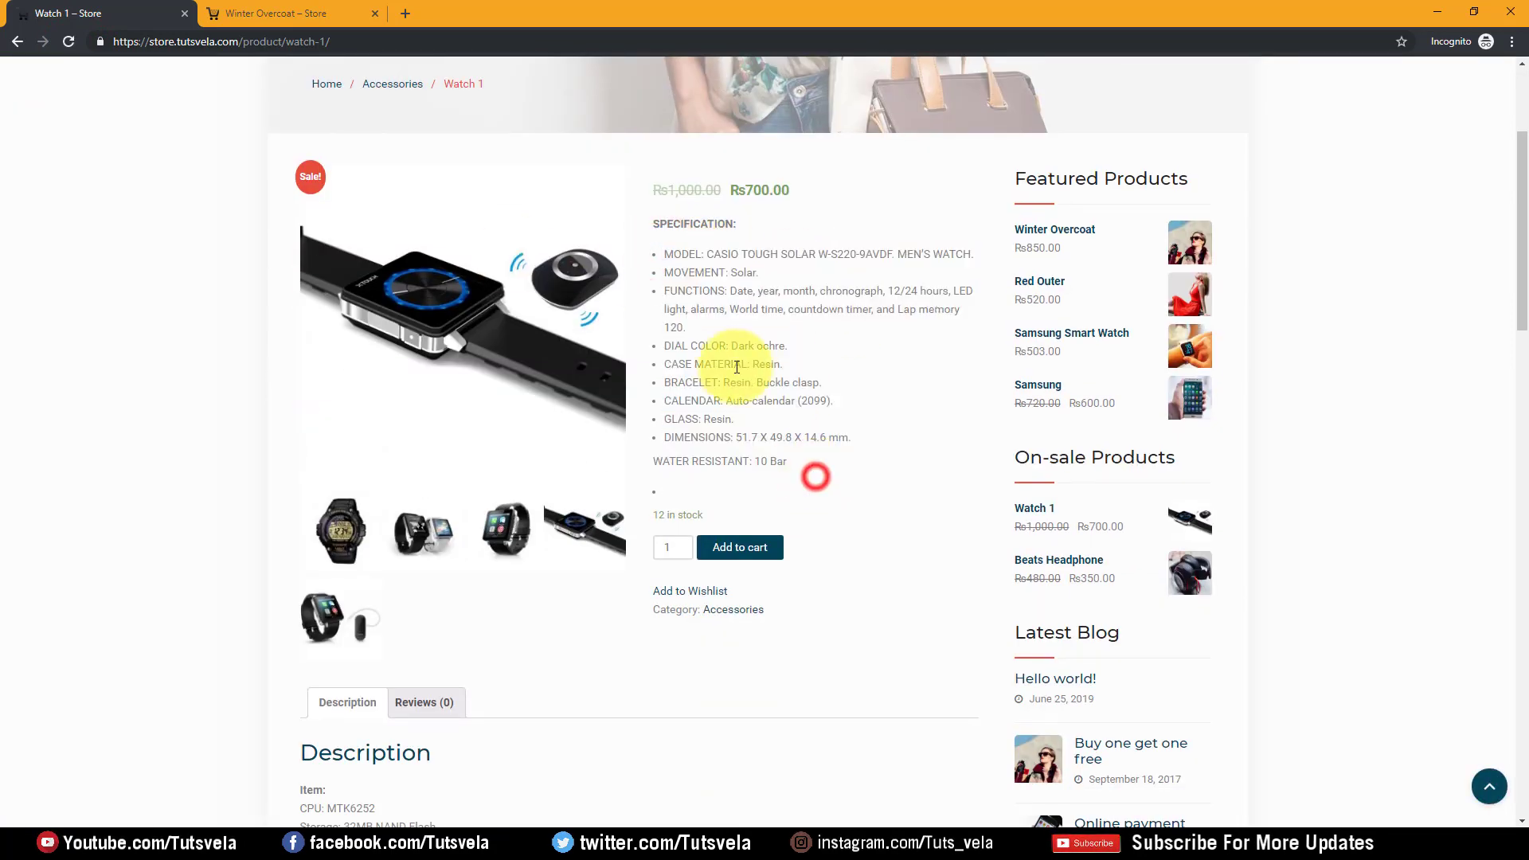
scroll(523, 347, down, 4)
scroll(307, 392, down, 2)
drag(290, 284, 593, 461)
click(593, 460)
drag(325, 330, 436, 440)
scroll(403, 590, down, 5)
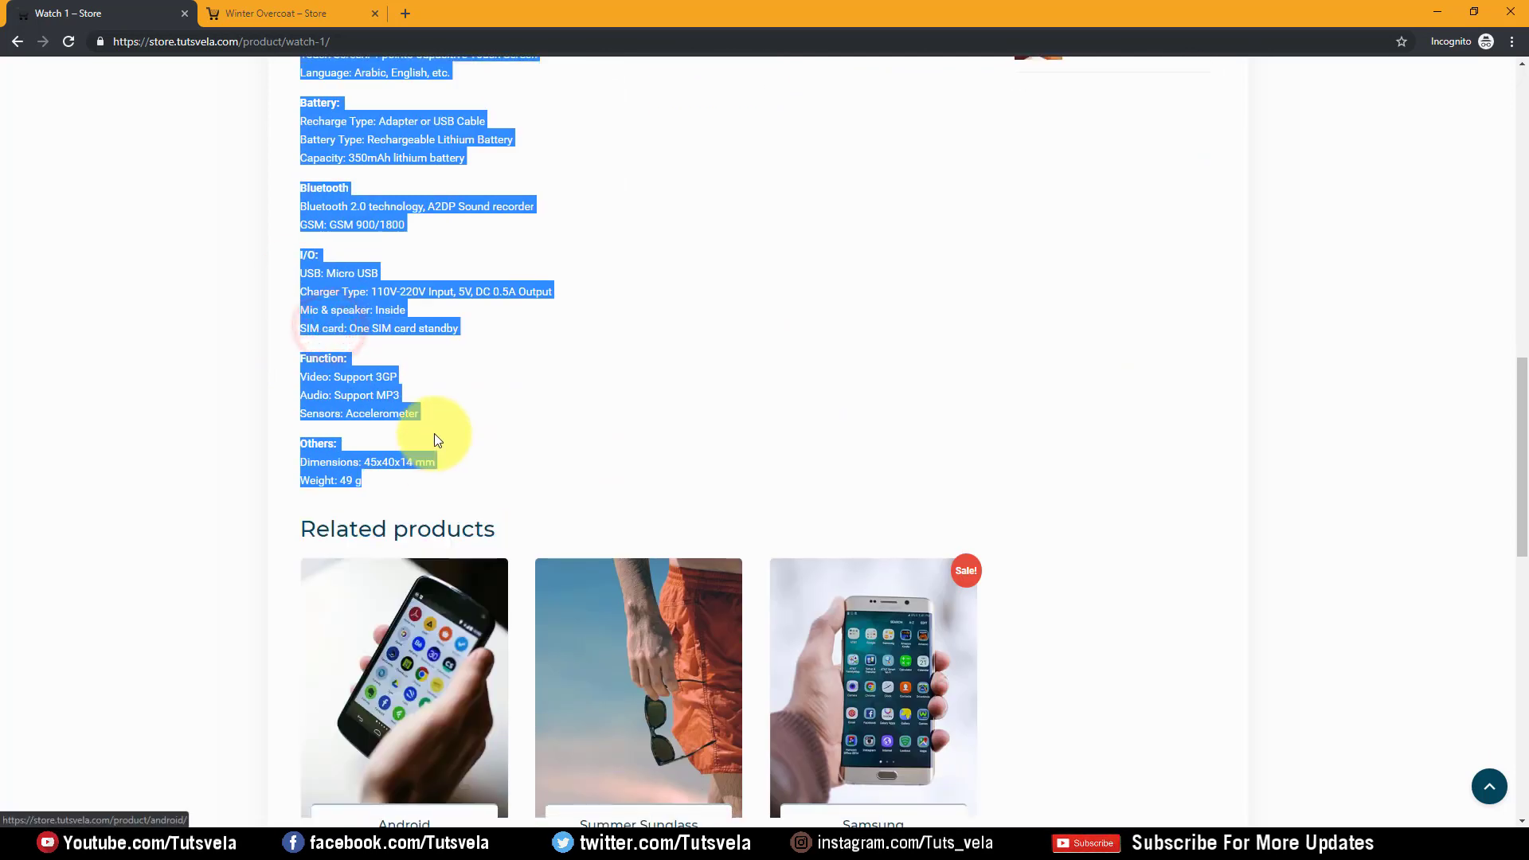
click(608, 484)
Check the Watch 1 sale price on the store page, then return to the product editor
scroll(456, 412, up, 5)
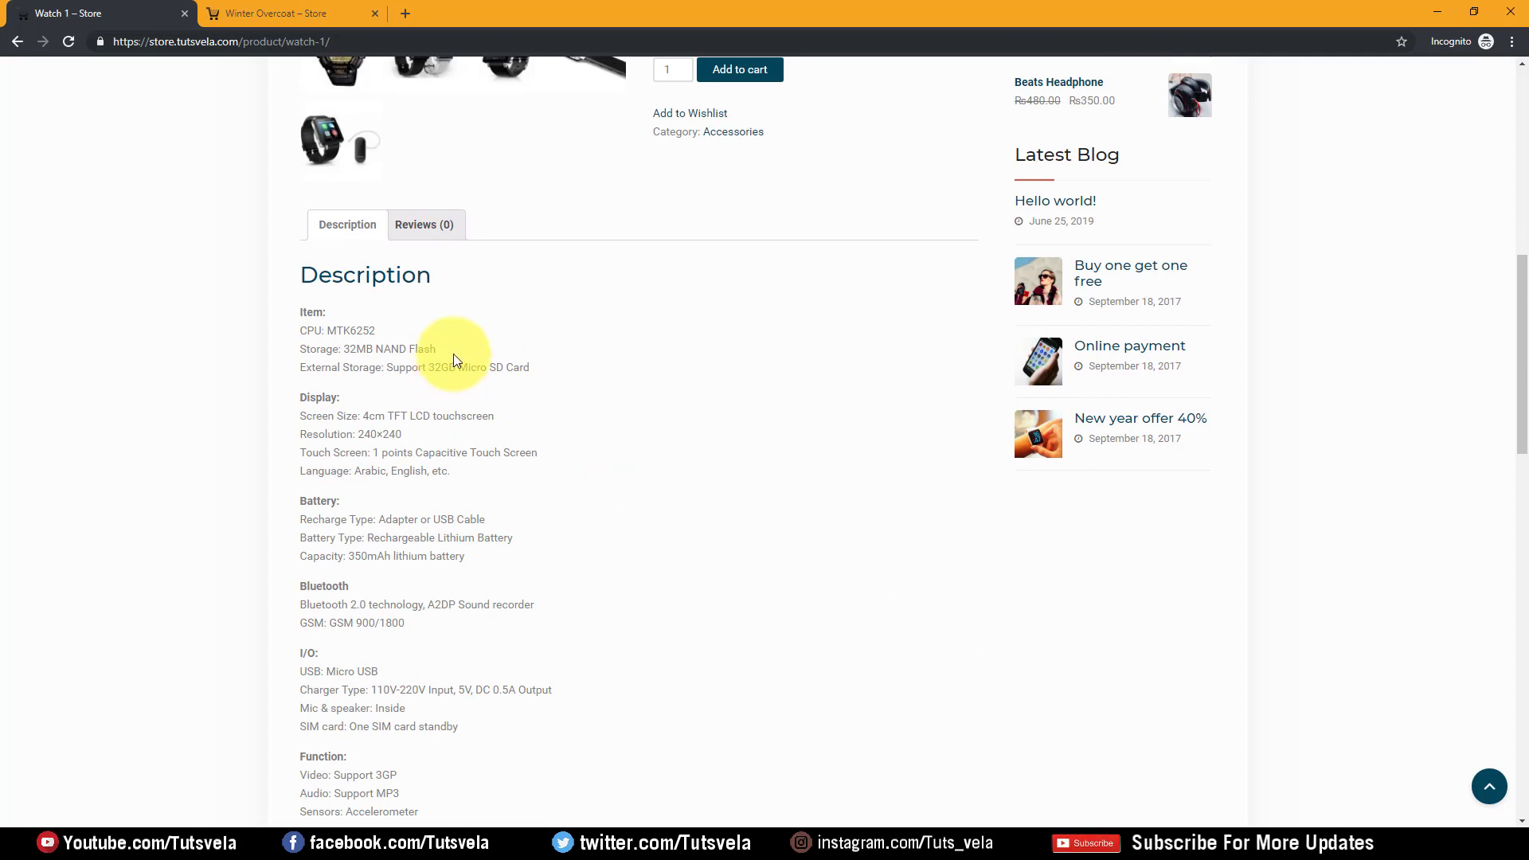
scroll(556, 368, up, 6)
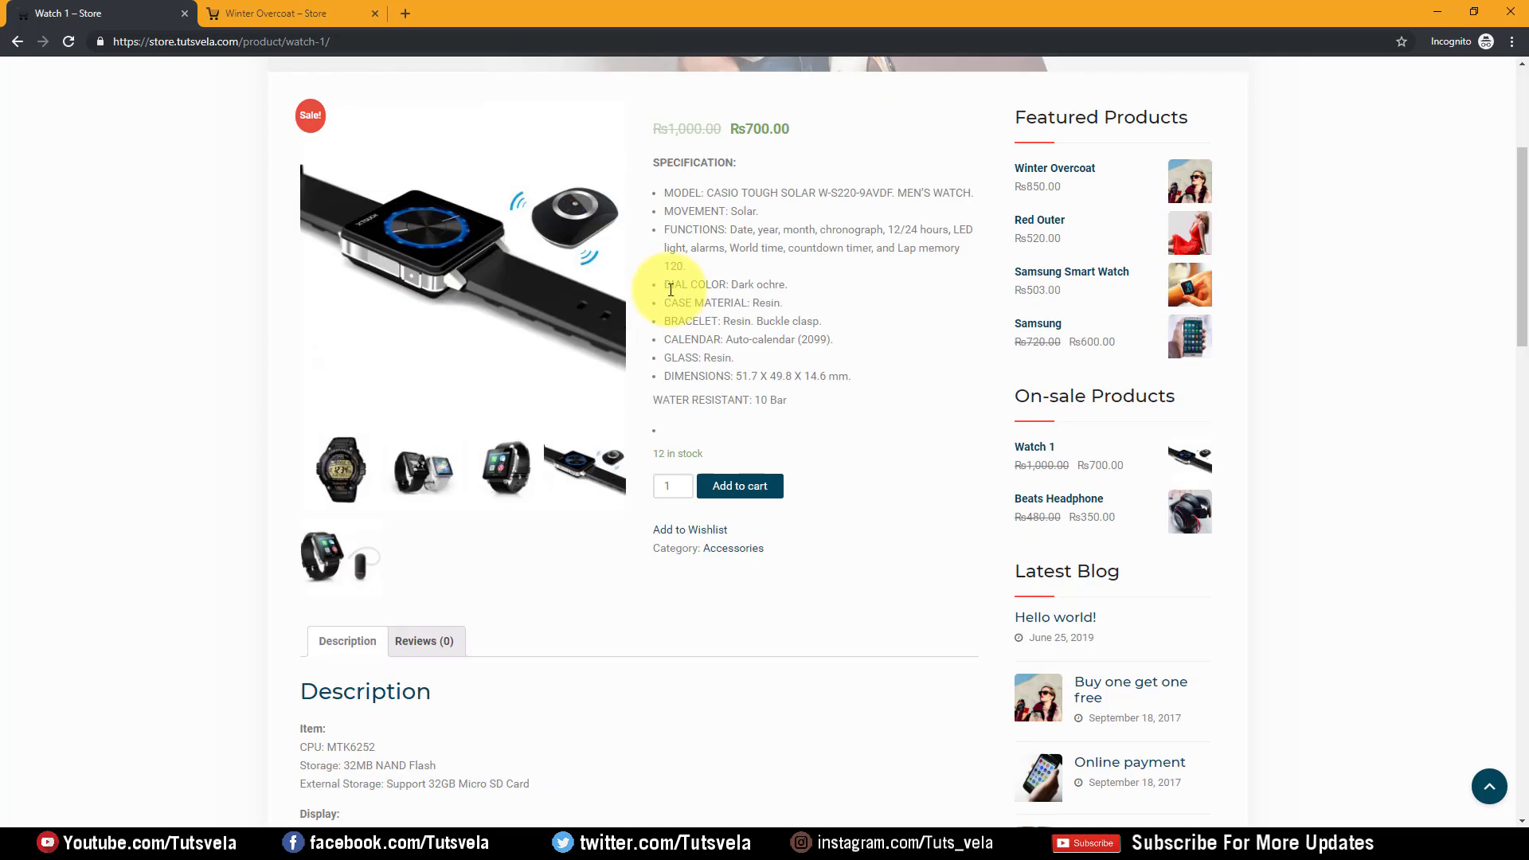
drag(817, 200, 746, 195)
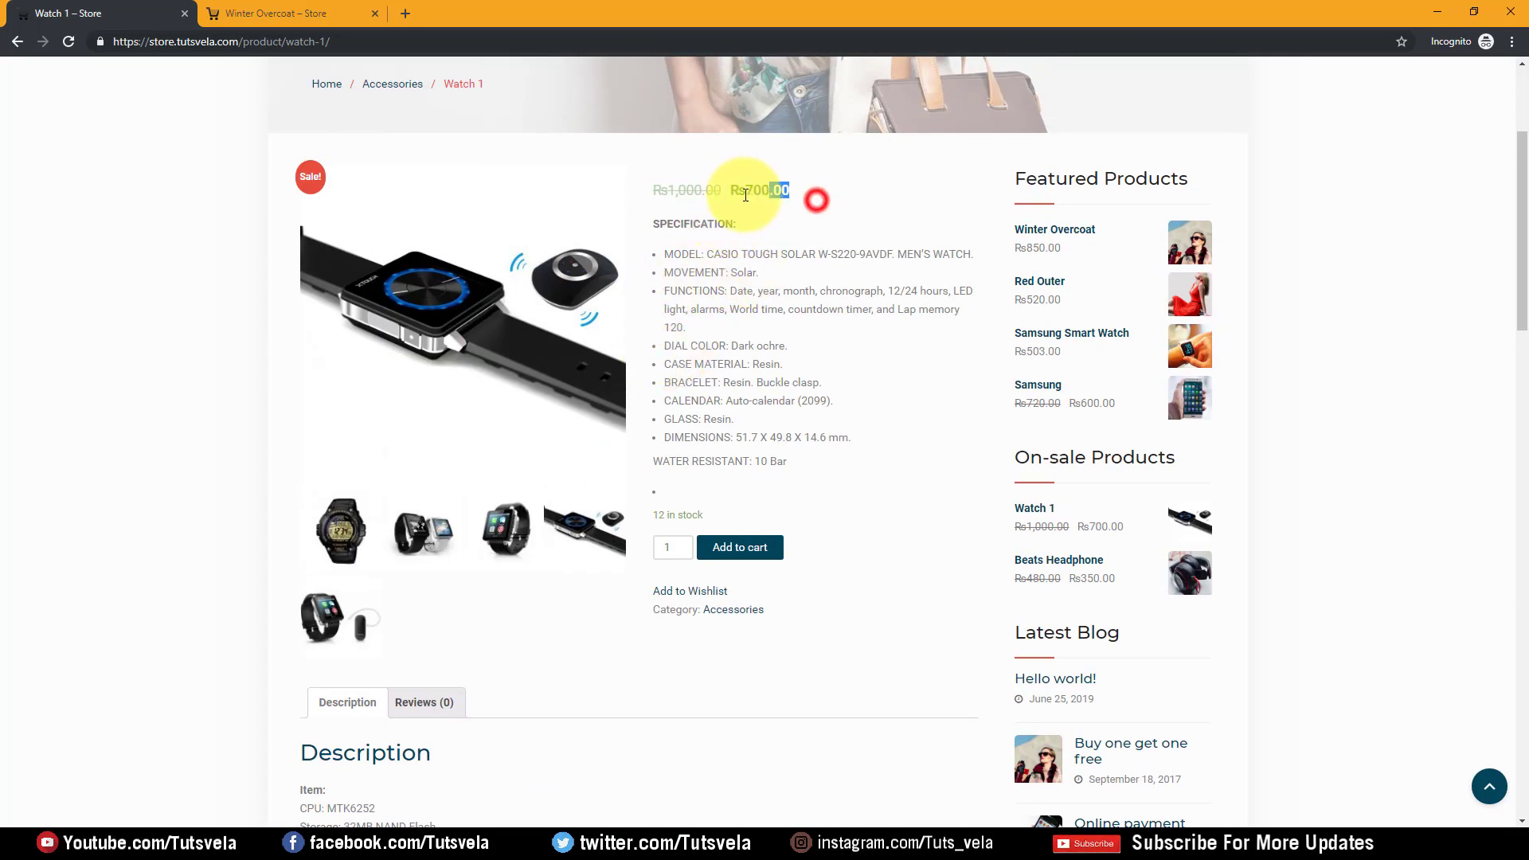
click(805, 309)
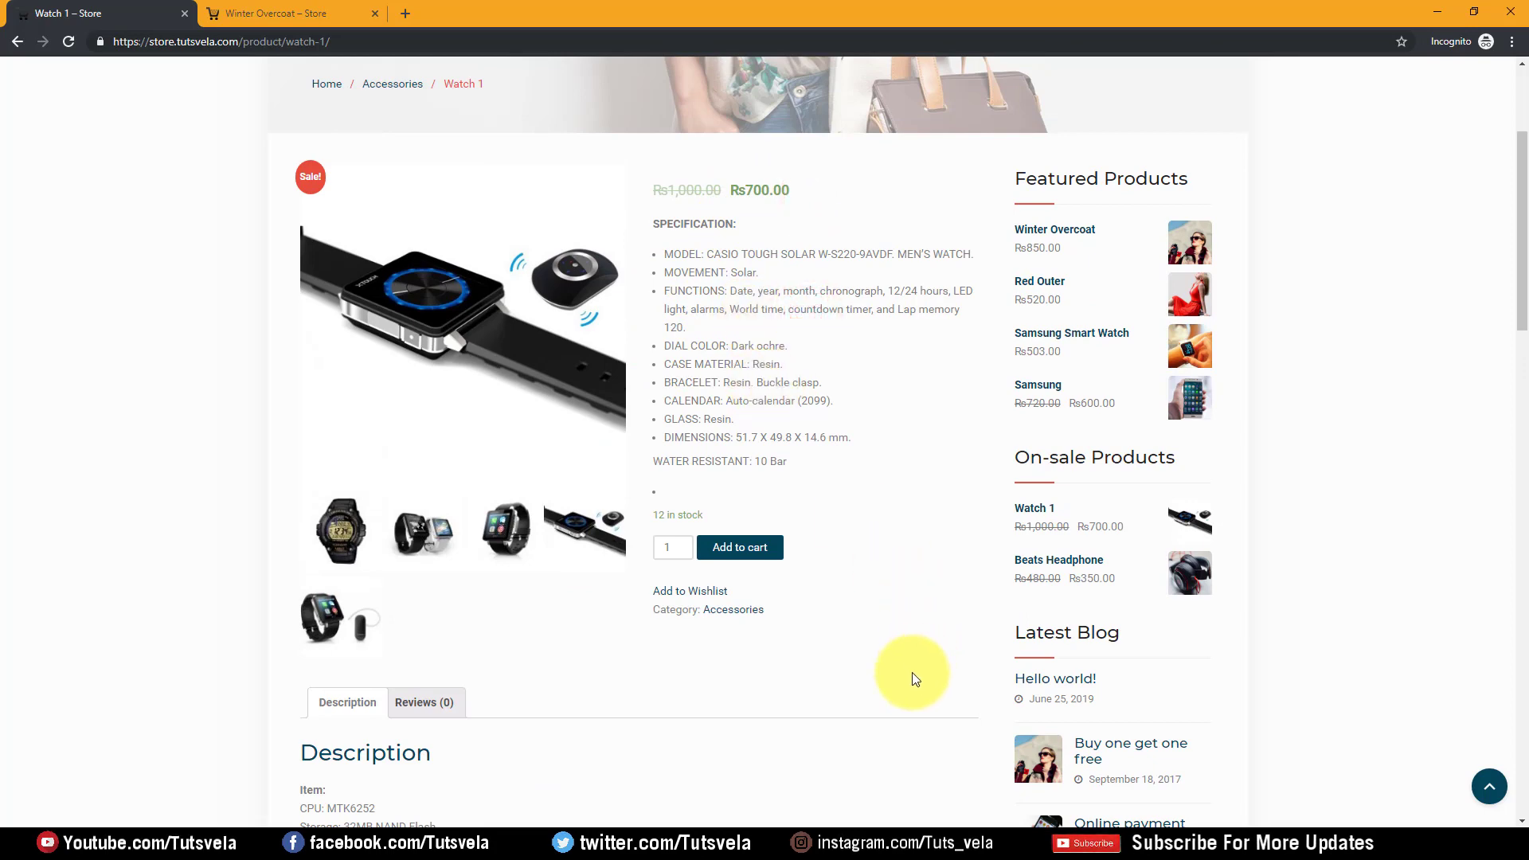
click(1050, 843)
Set Watch 1's inventory stock quantity to 0
scroll(386, 346, down, 15)
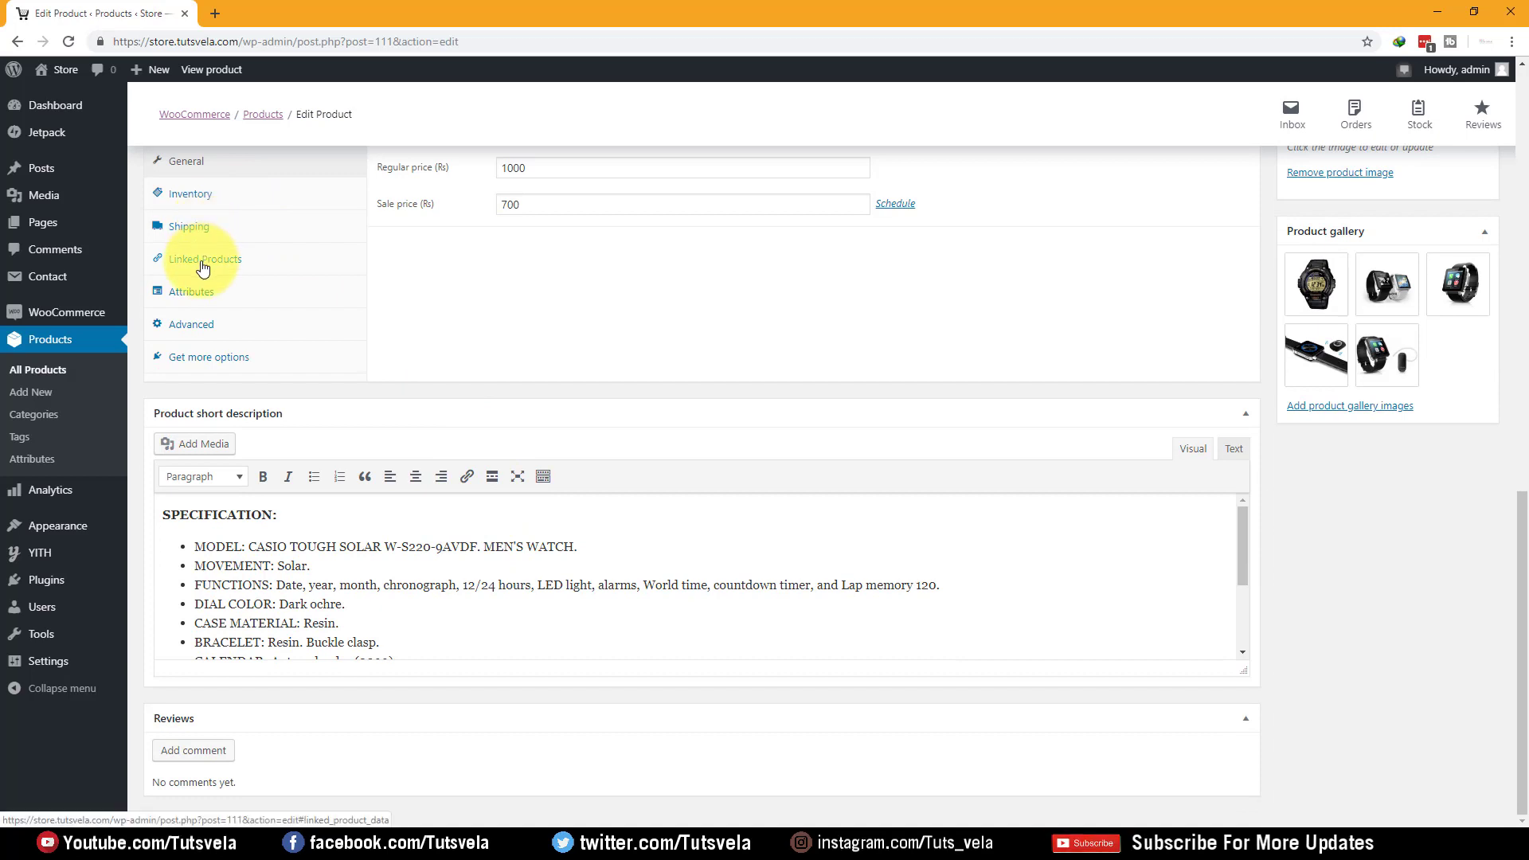
scroll(199, 290, up, 2)
click(219, 356)
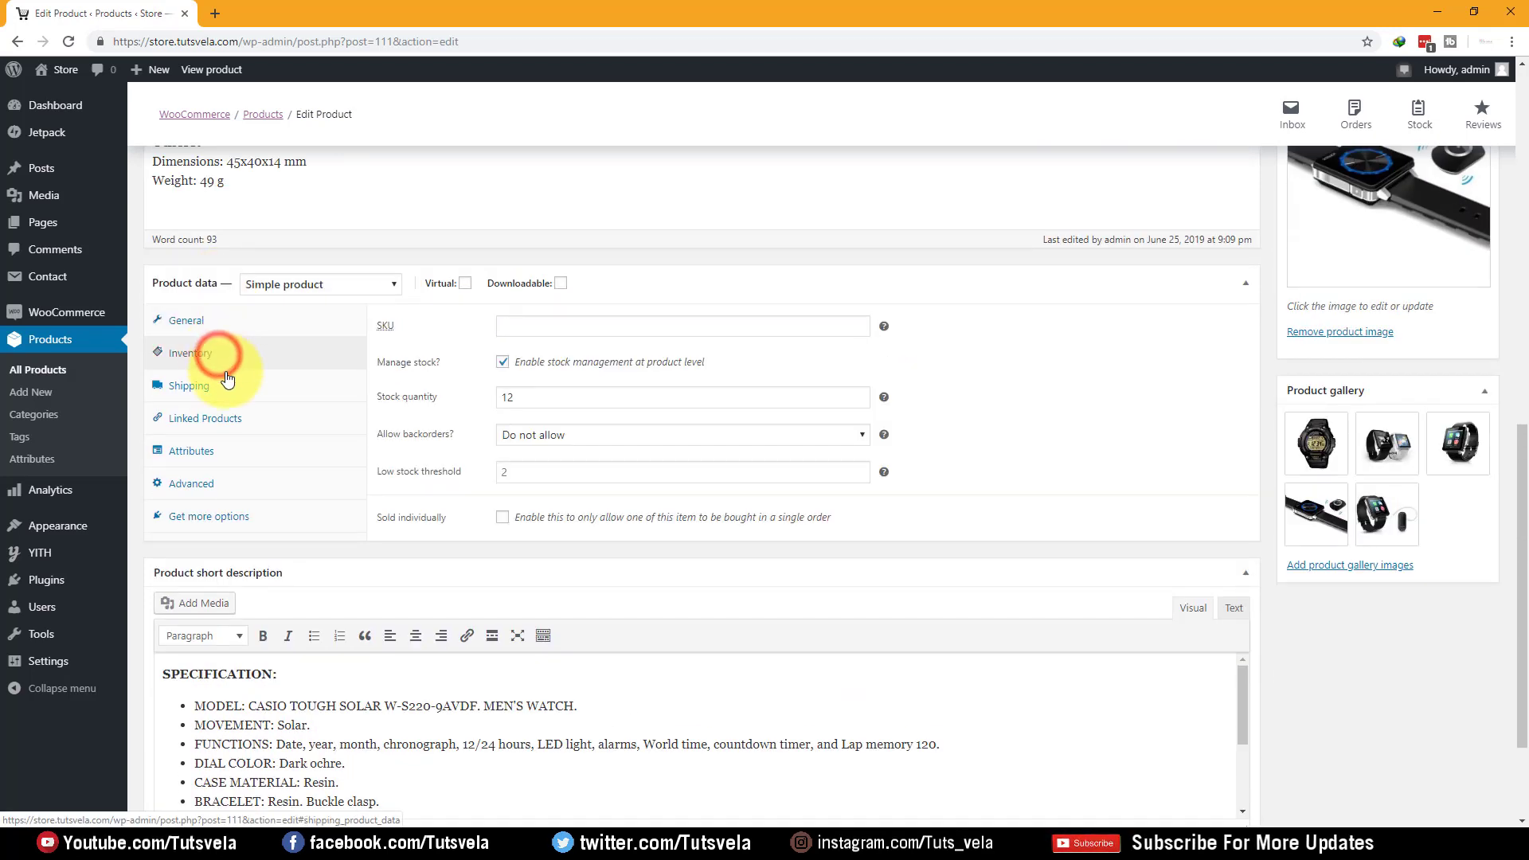
click(557, 402)
text(0)
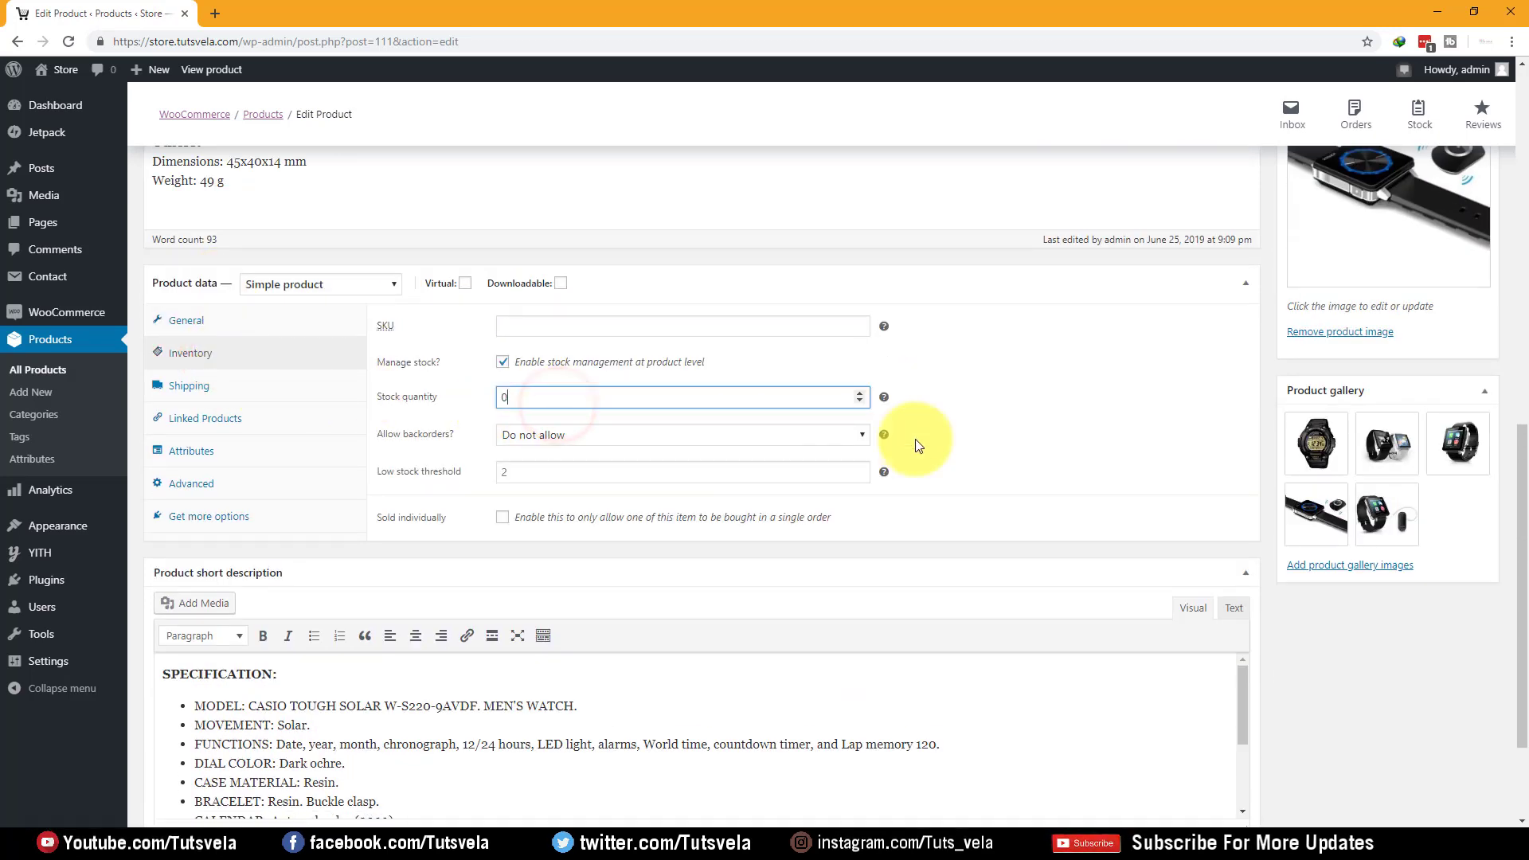
click(1079, 414)
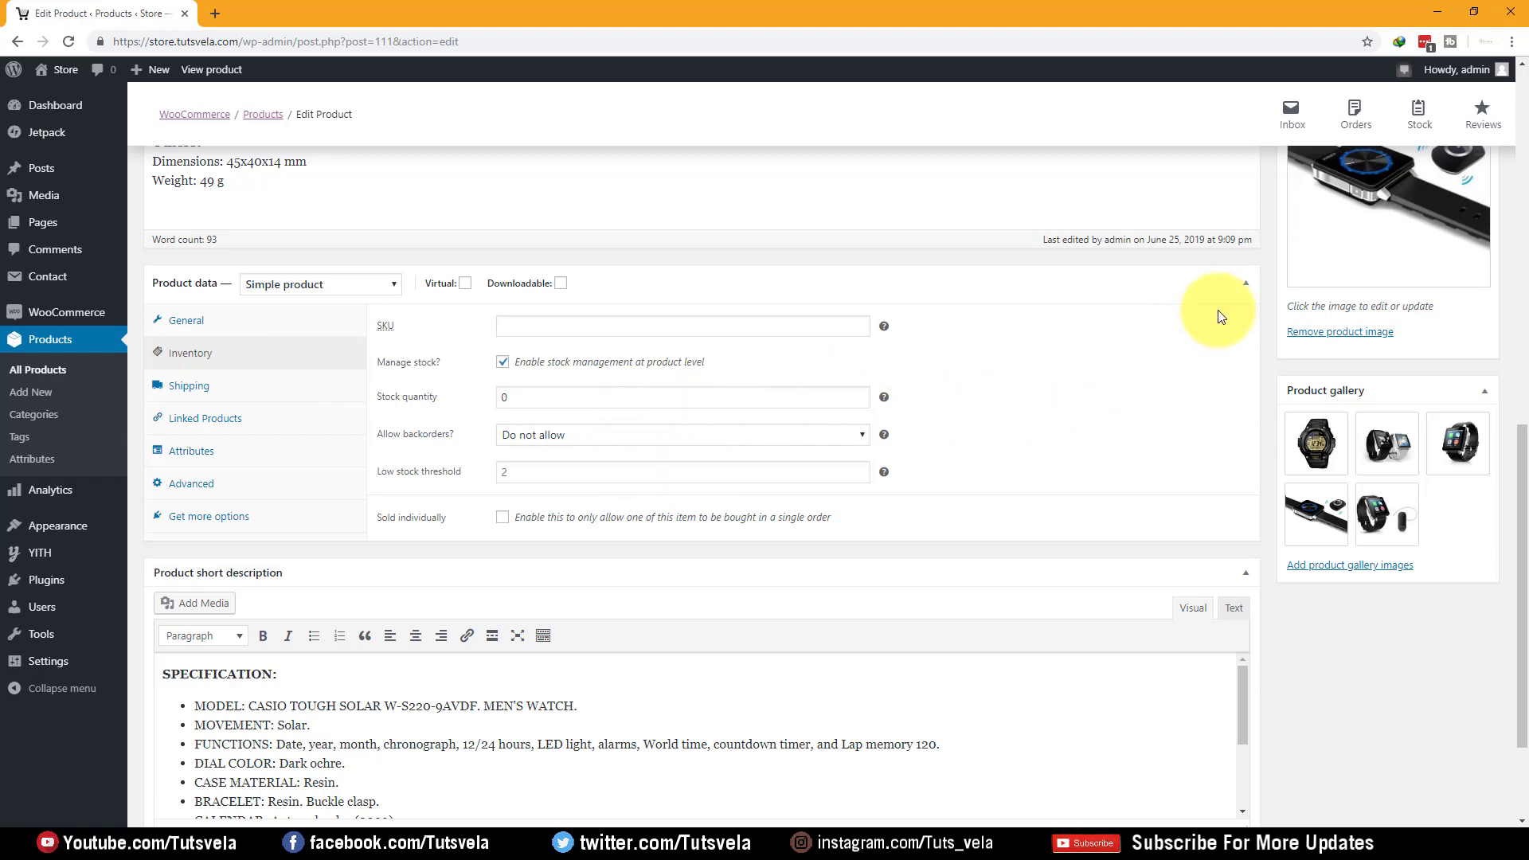
Update the Watch 1 product, then reload its page in the store window
scroll(1362, 273, up, 8)
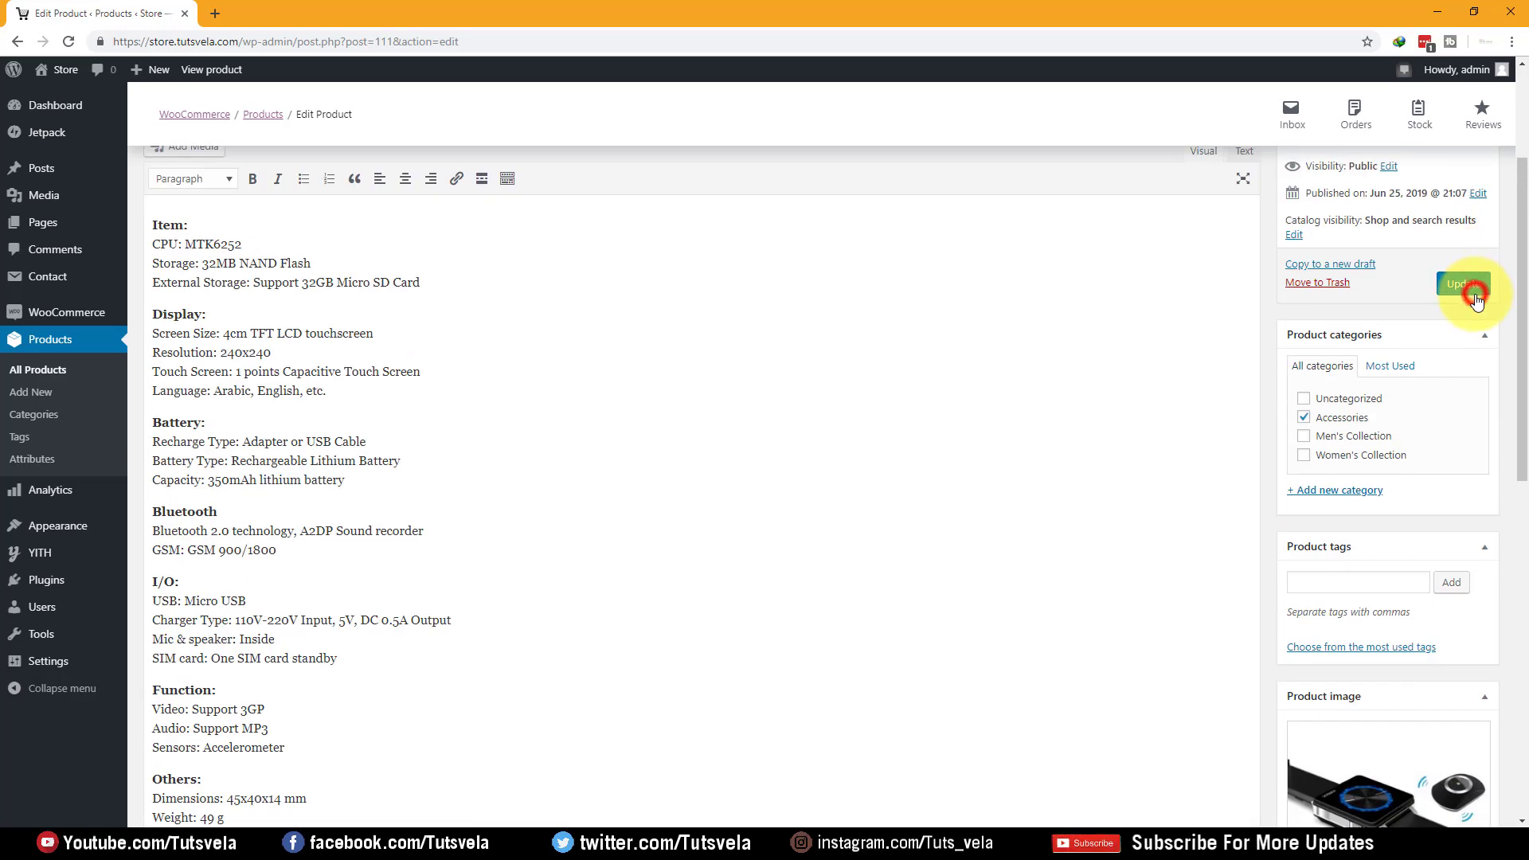
click(1473, 294)
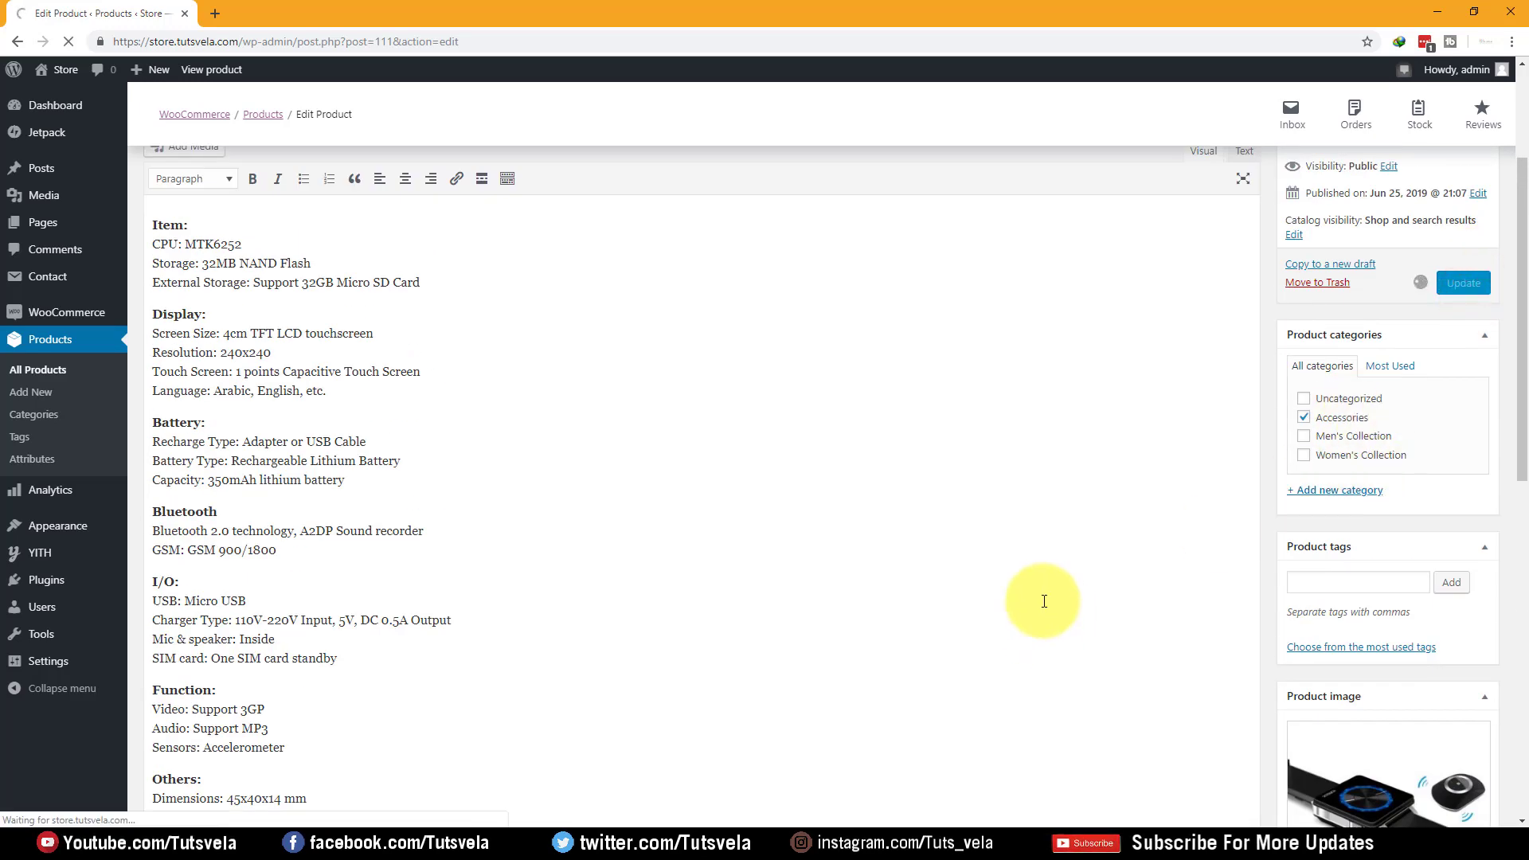
scroll(587, 498, down, 5)
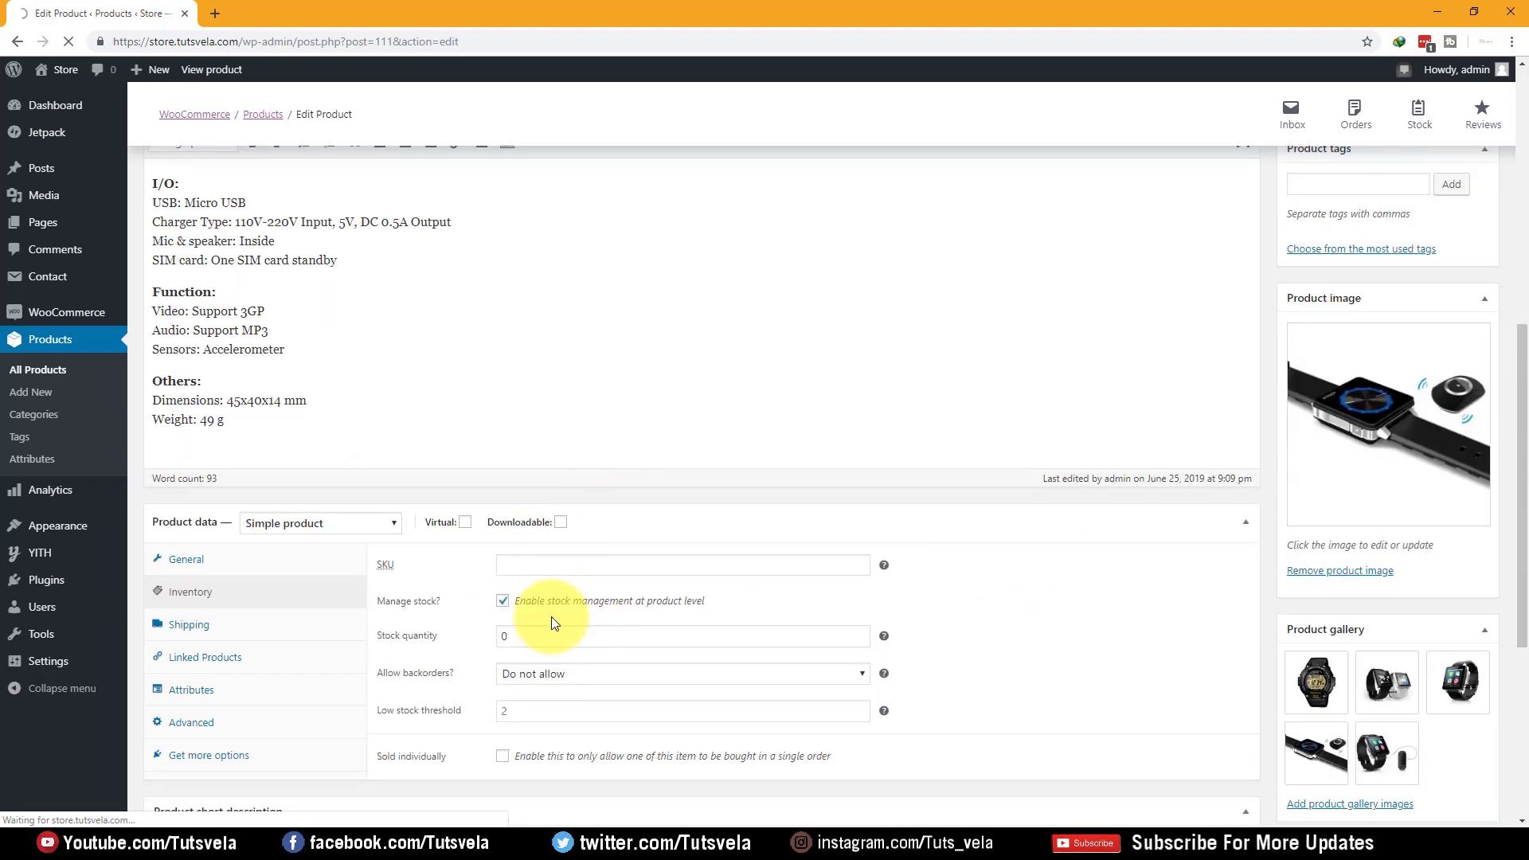
scroll(890, 504, up, 3)
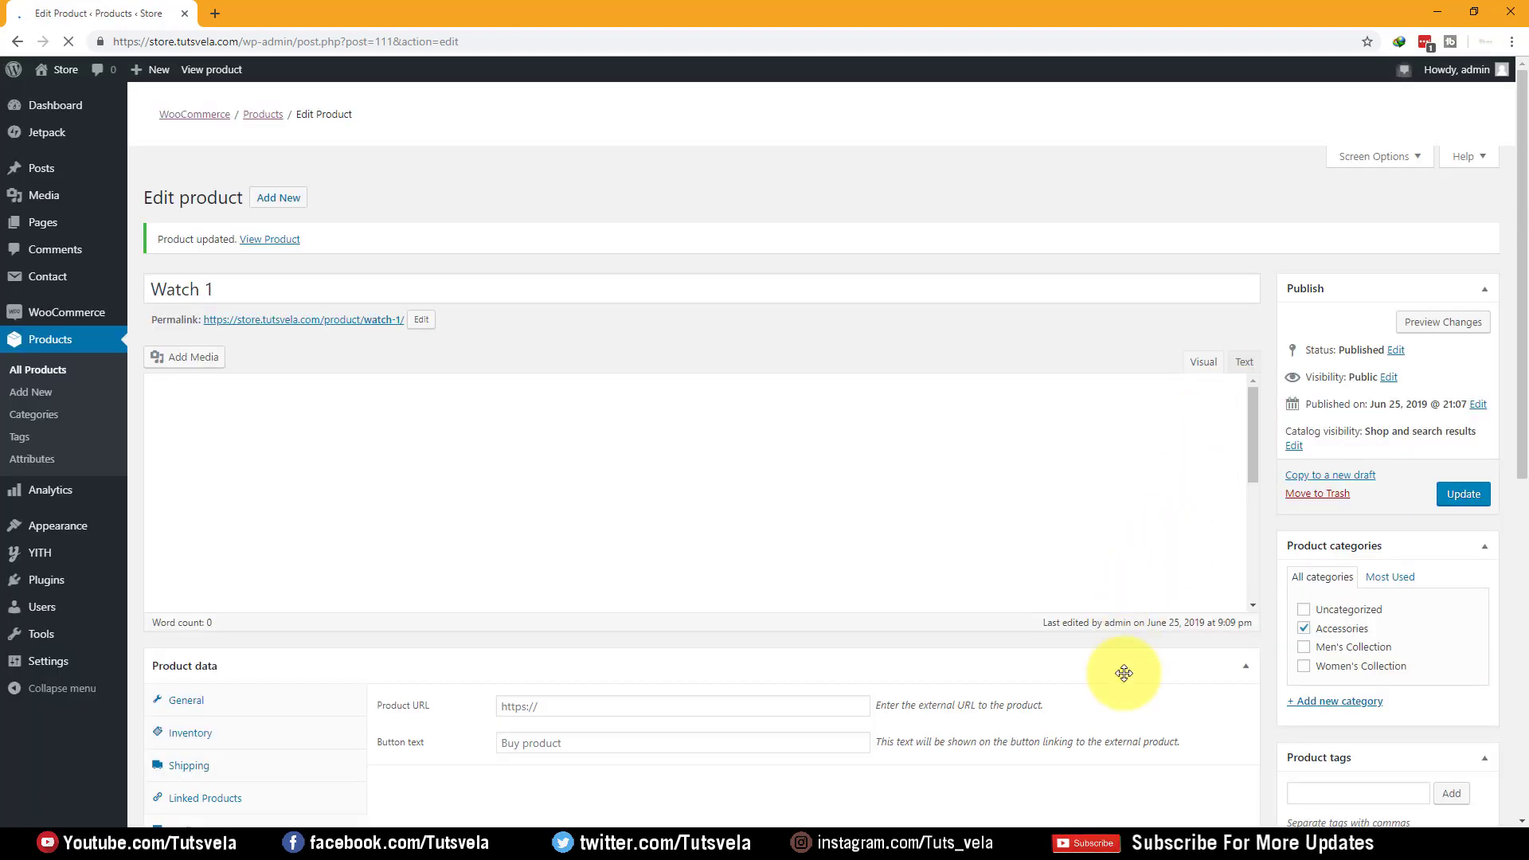
key(alt+Tab)
click(69, 41)
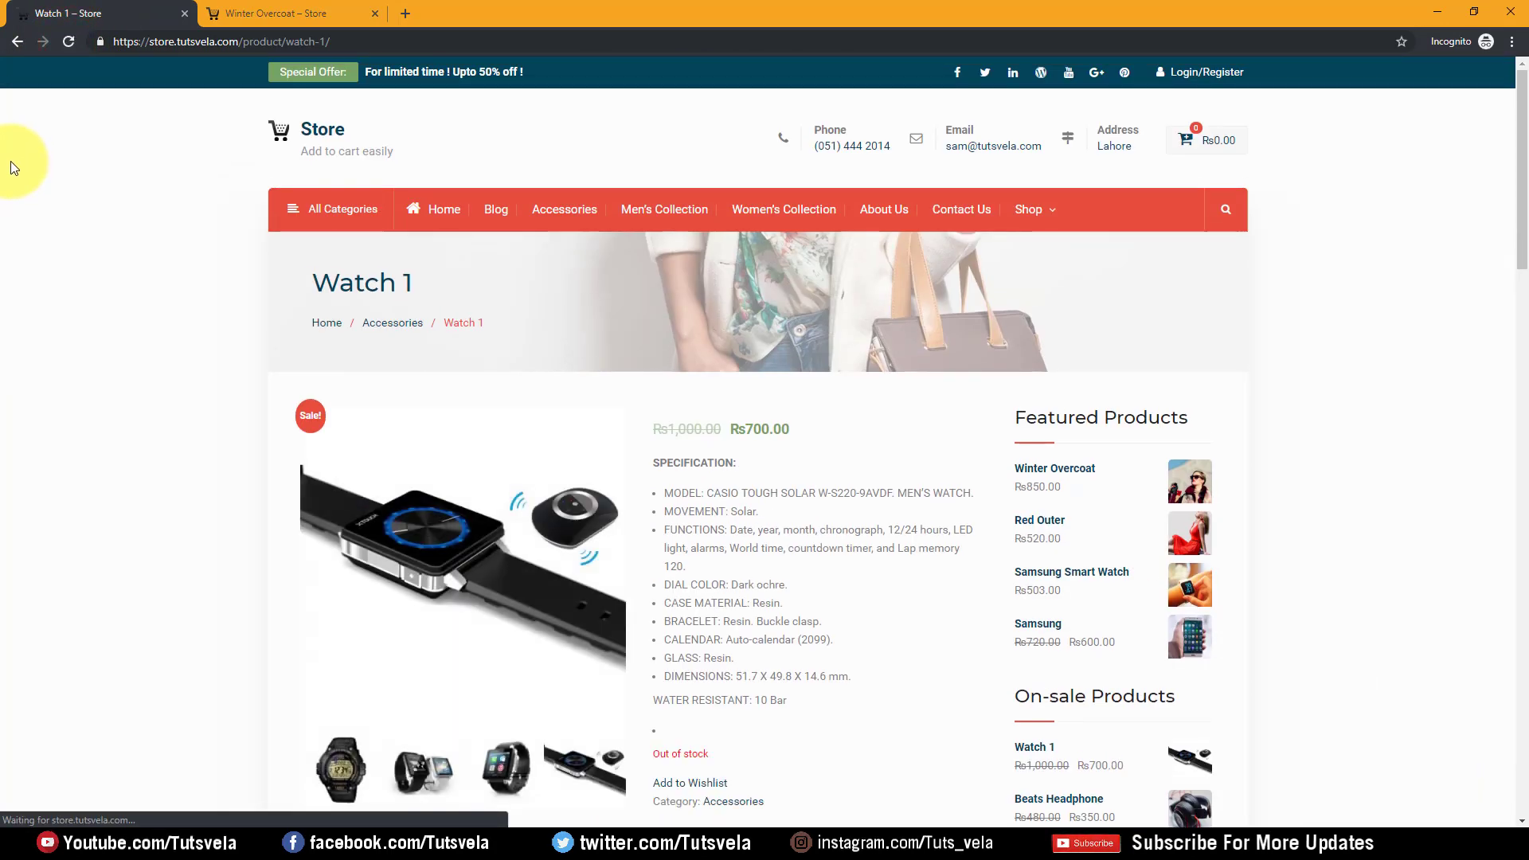
Check the Out of stock notice and the On-sale Products and Latest Blog headings on the storefront
scroll(403, 399, down, 3)
click(705, 514)
mouse_move(713, 514)
mouse_down()
mouse_move(648, 508)
mouse_move(685, 512)
mouse_up()
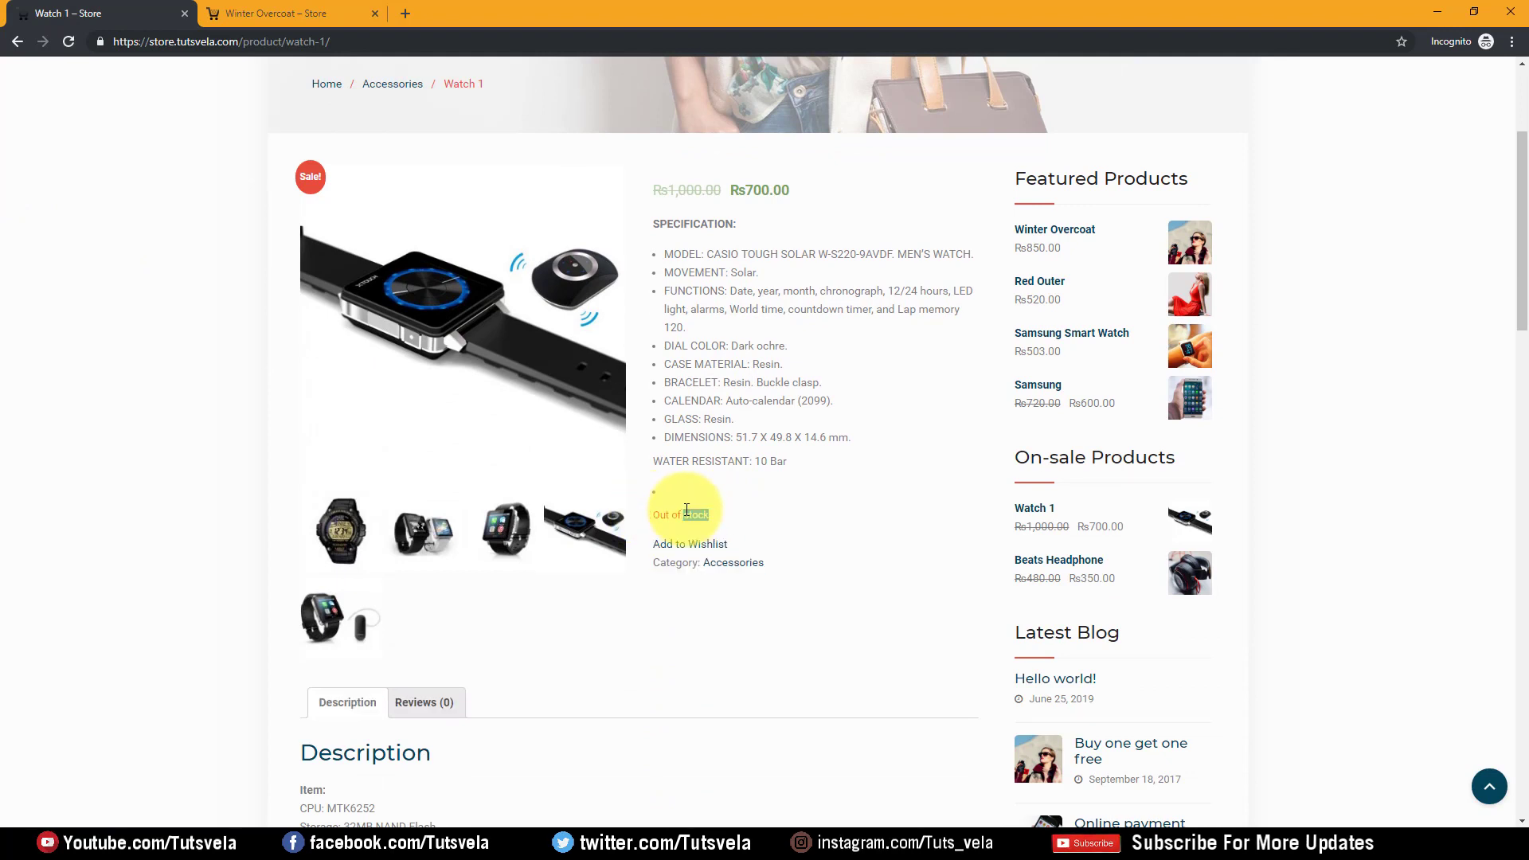
click(810, 530)
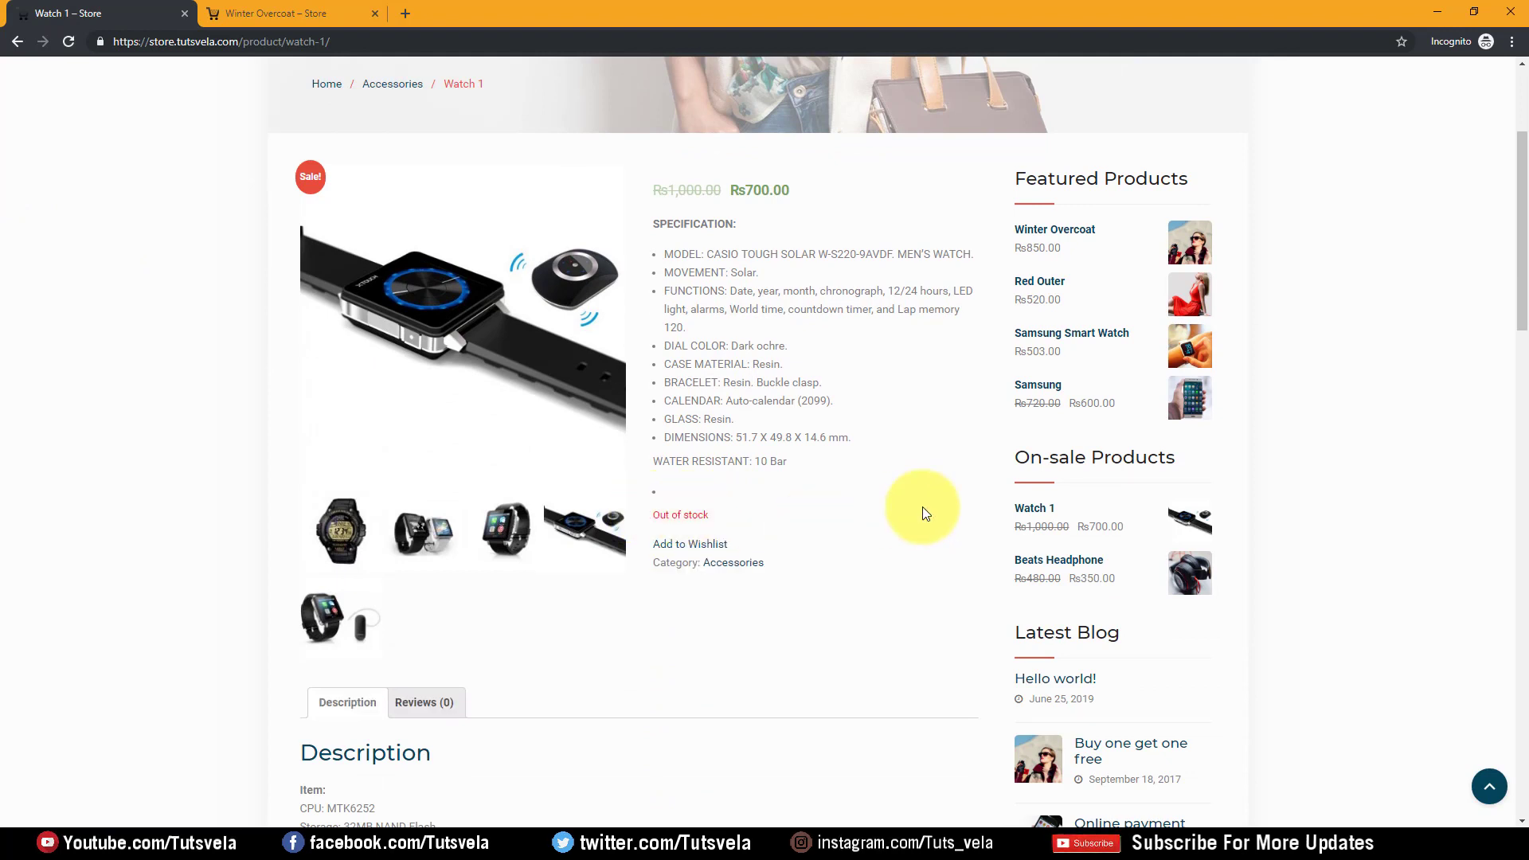
drag(1009, 456, 1184, 451)
click(1290, 471)
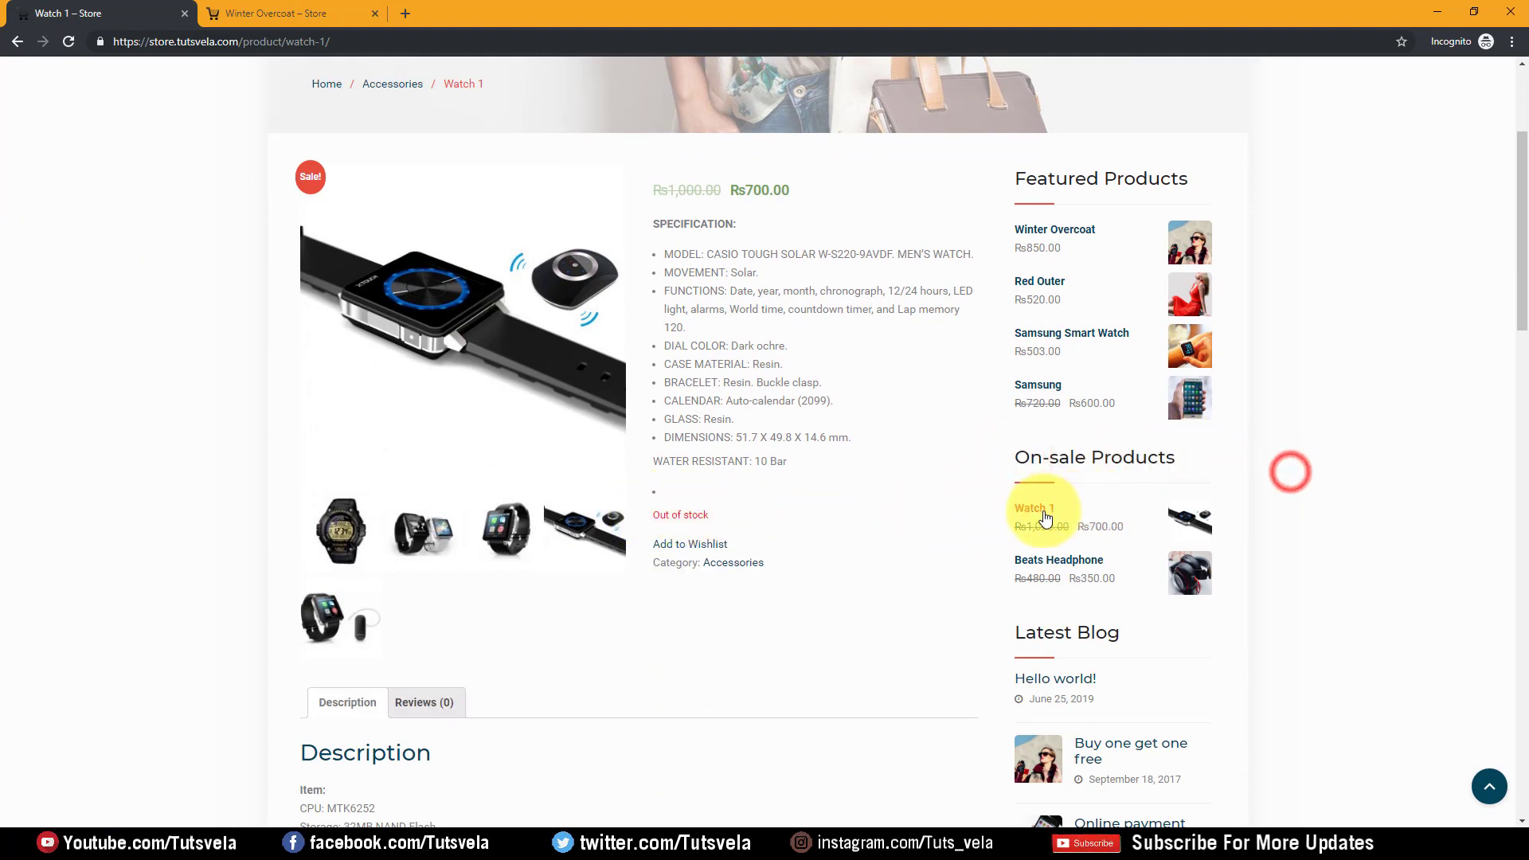
scroll(1035, 525, down, 3)
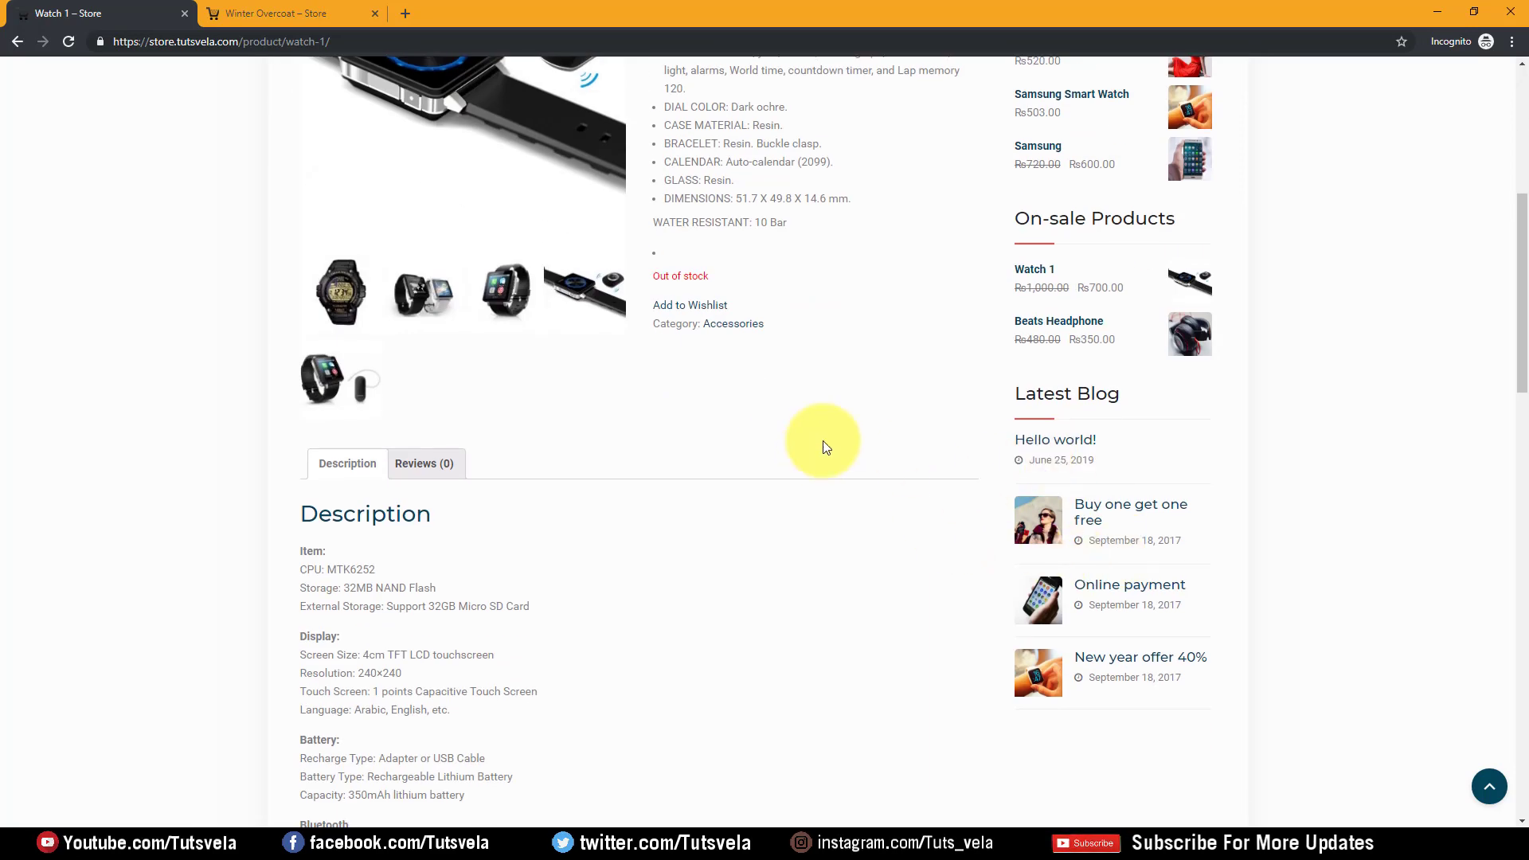
drag(1174, 384, 1067, 408)
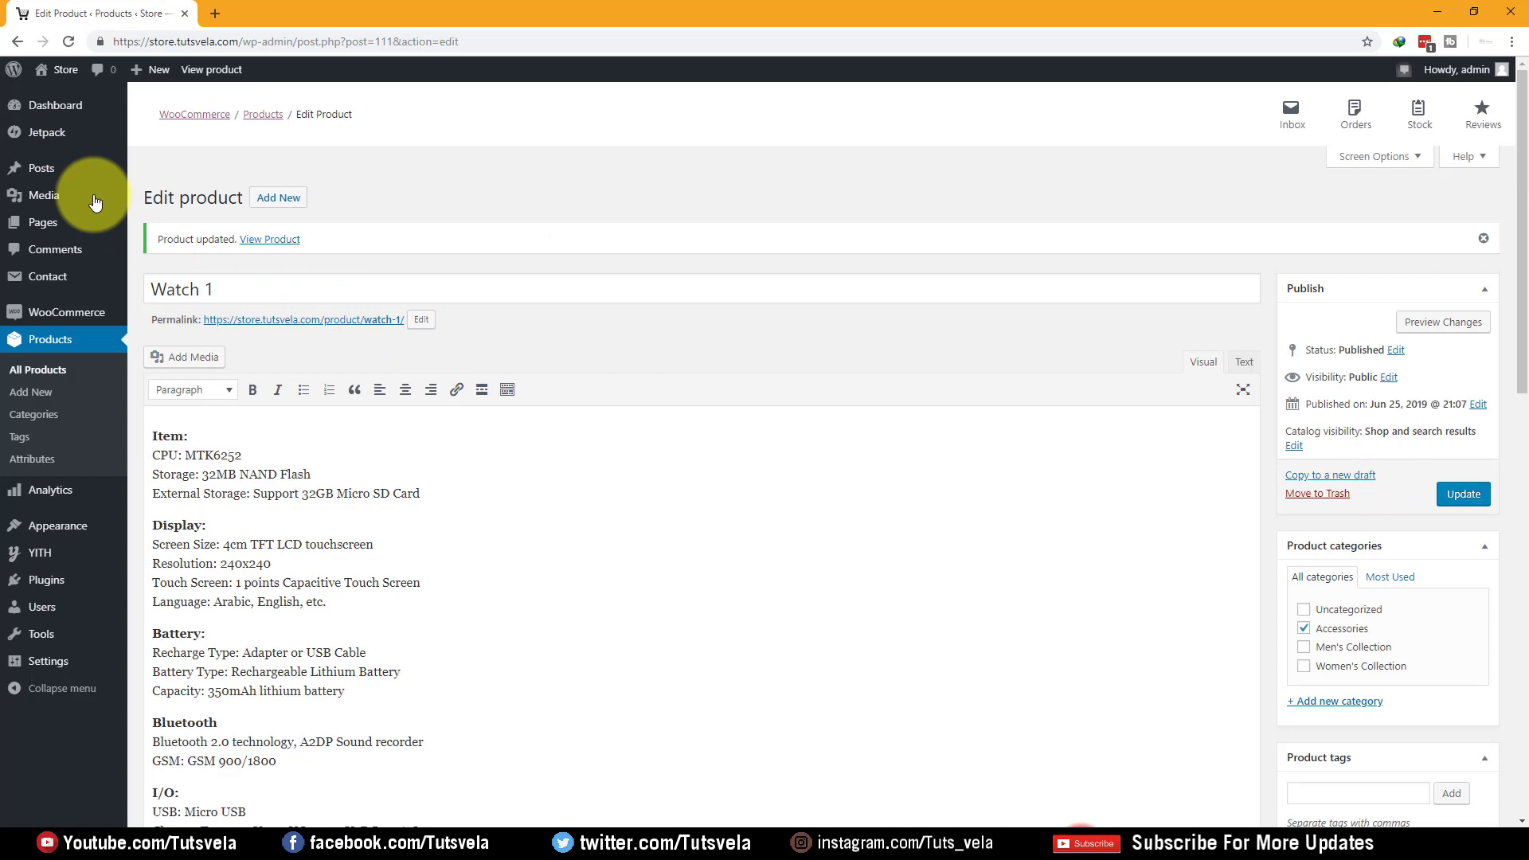
Trash the Hello world! post from All Posts and start a new post
mouse_move(52, 167)
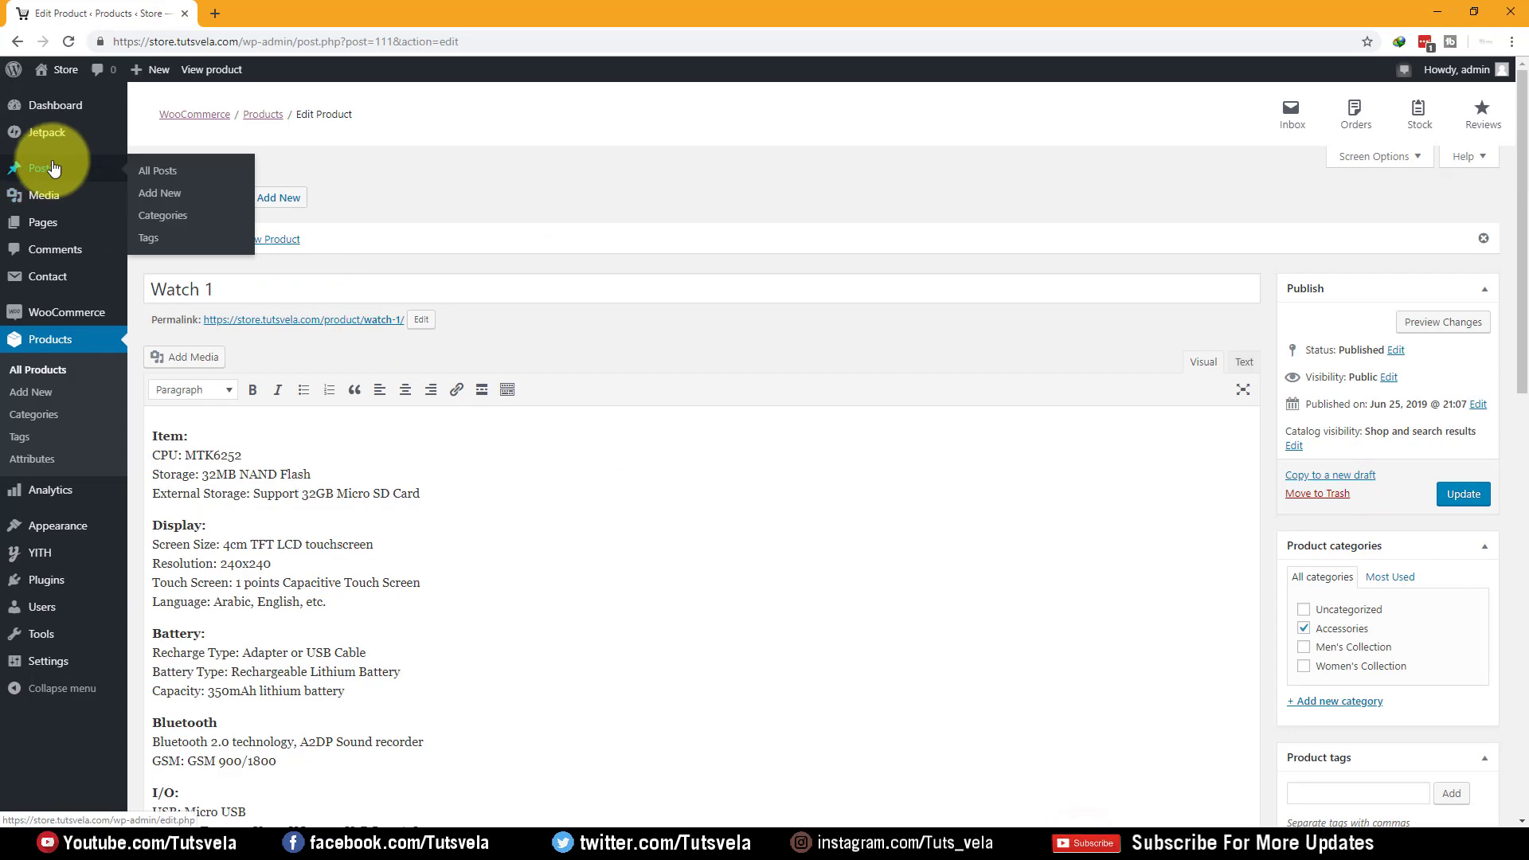
click(196, 169)
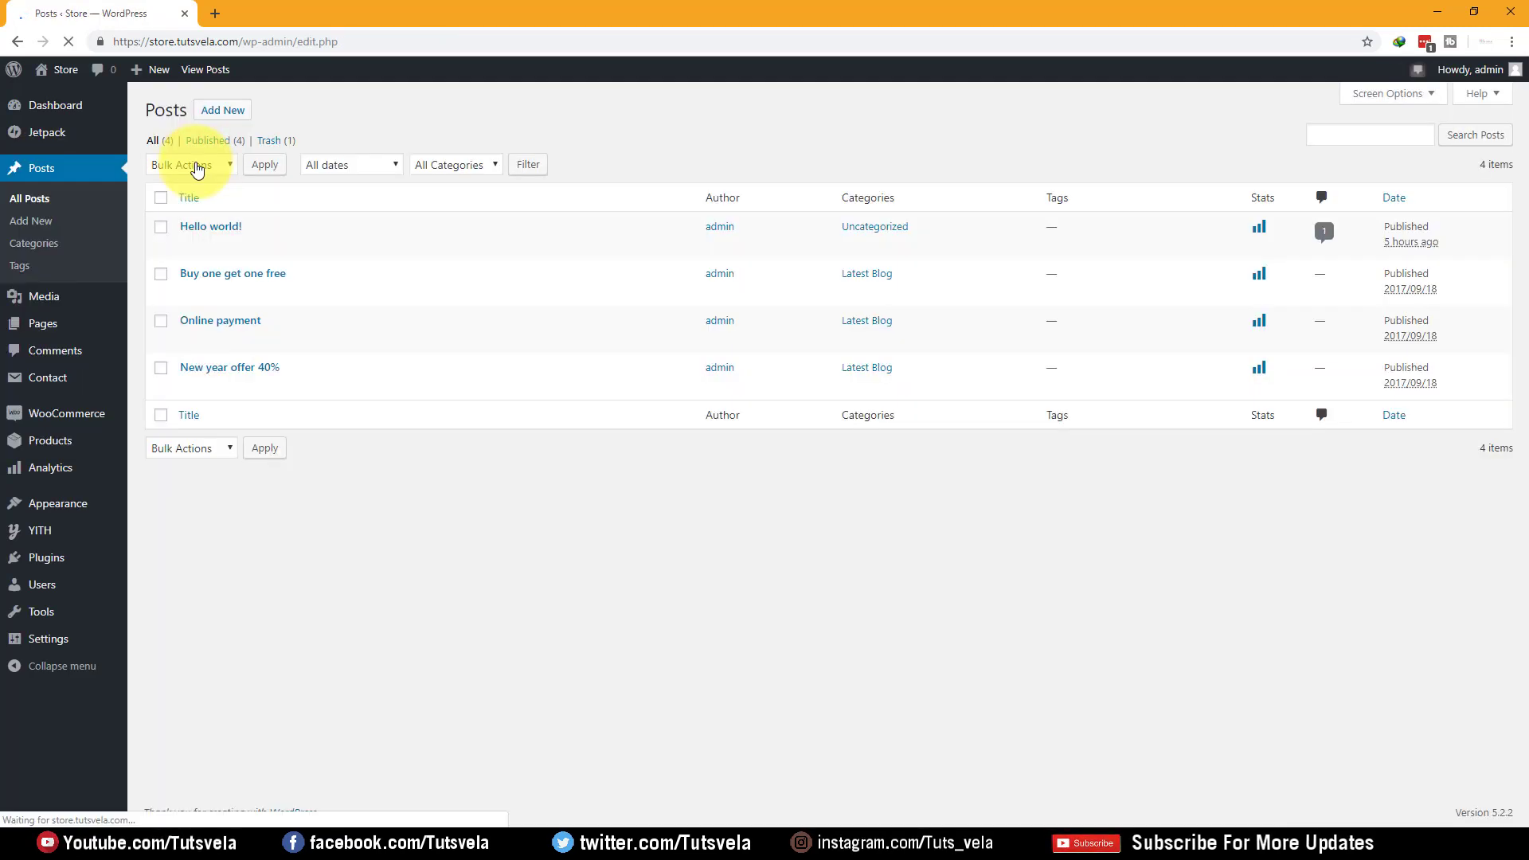
mouse_move(225, 244)
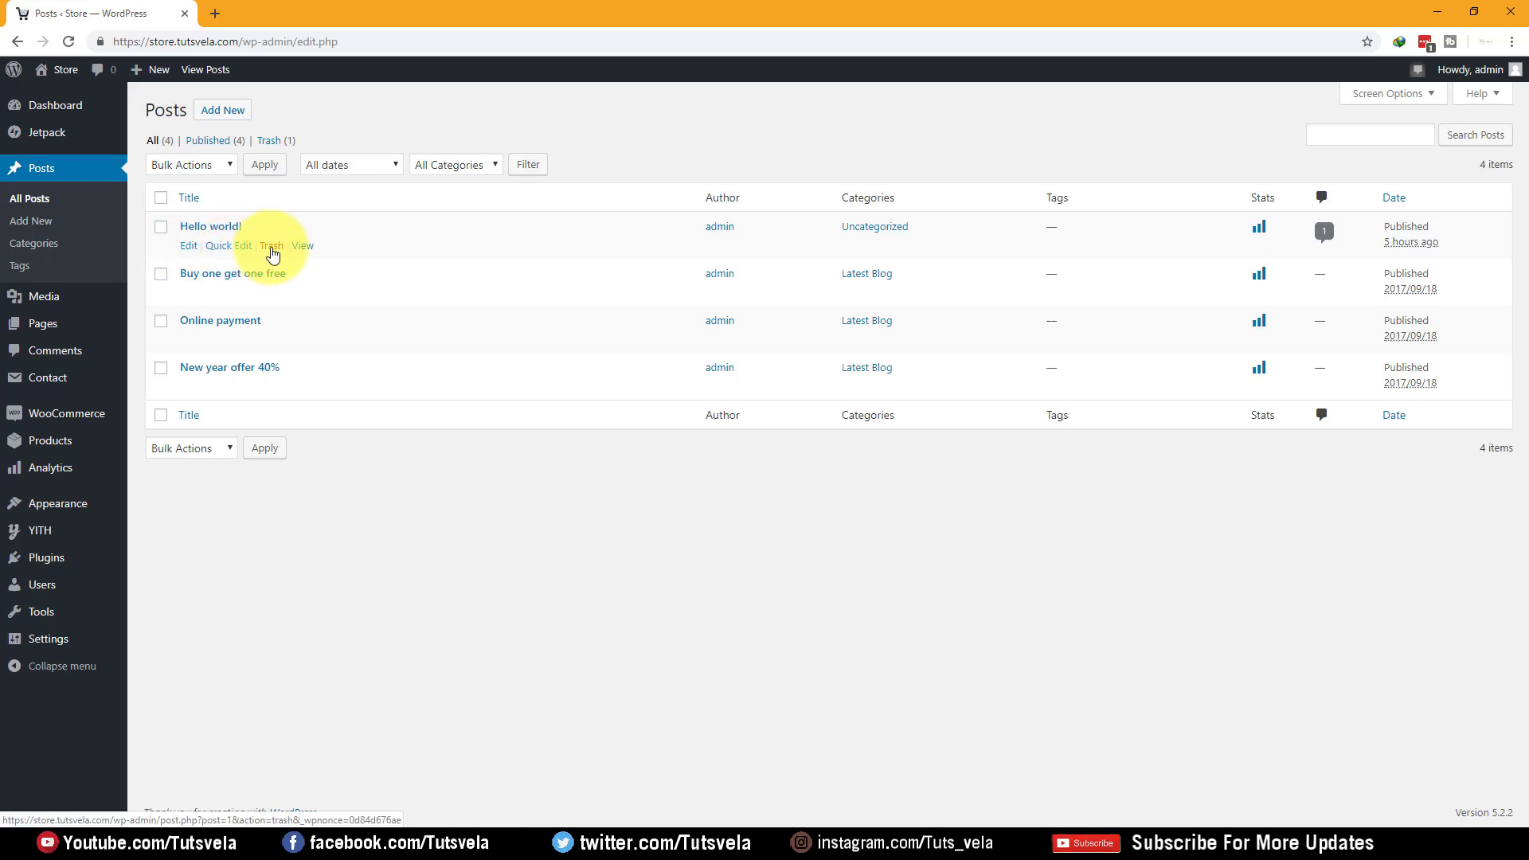
click(270, 249)
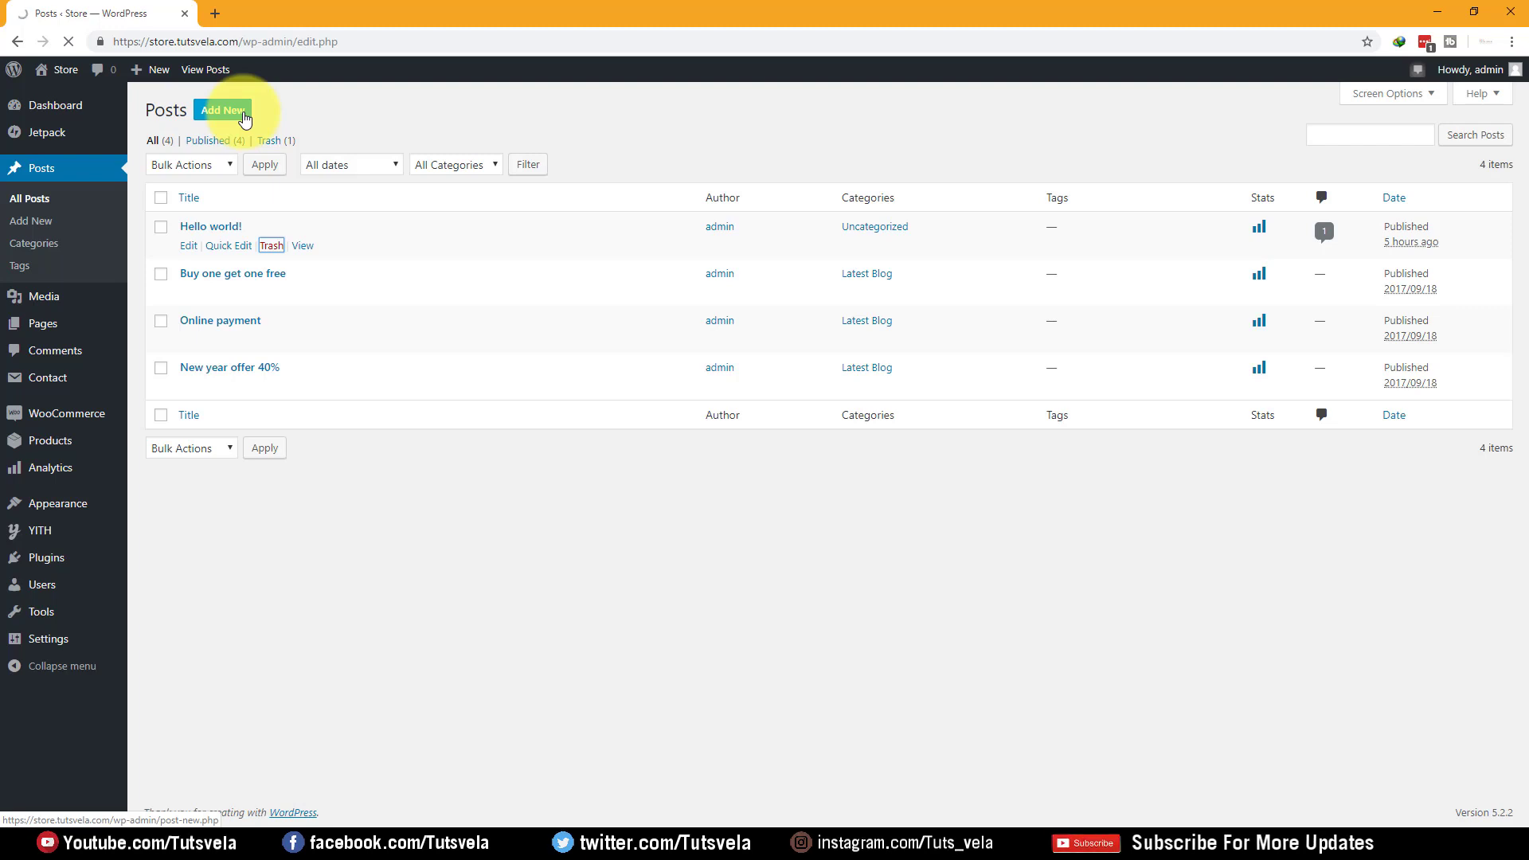
click(236, 109)
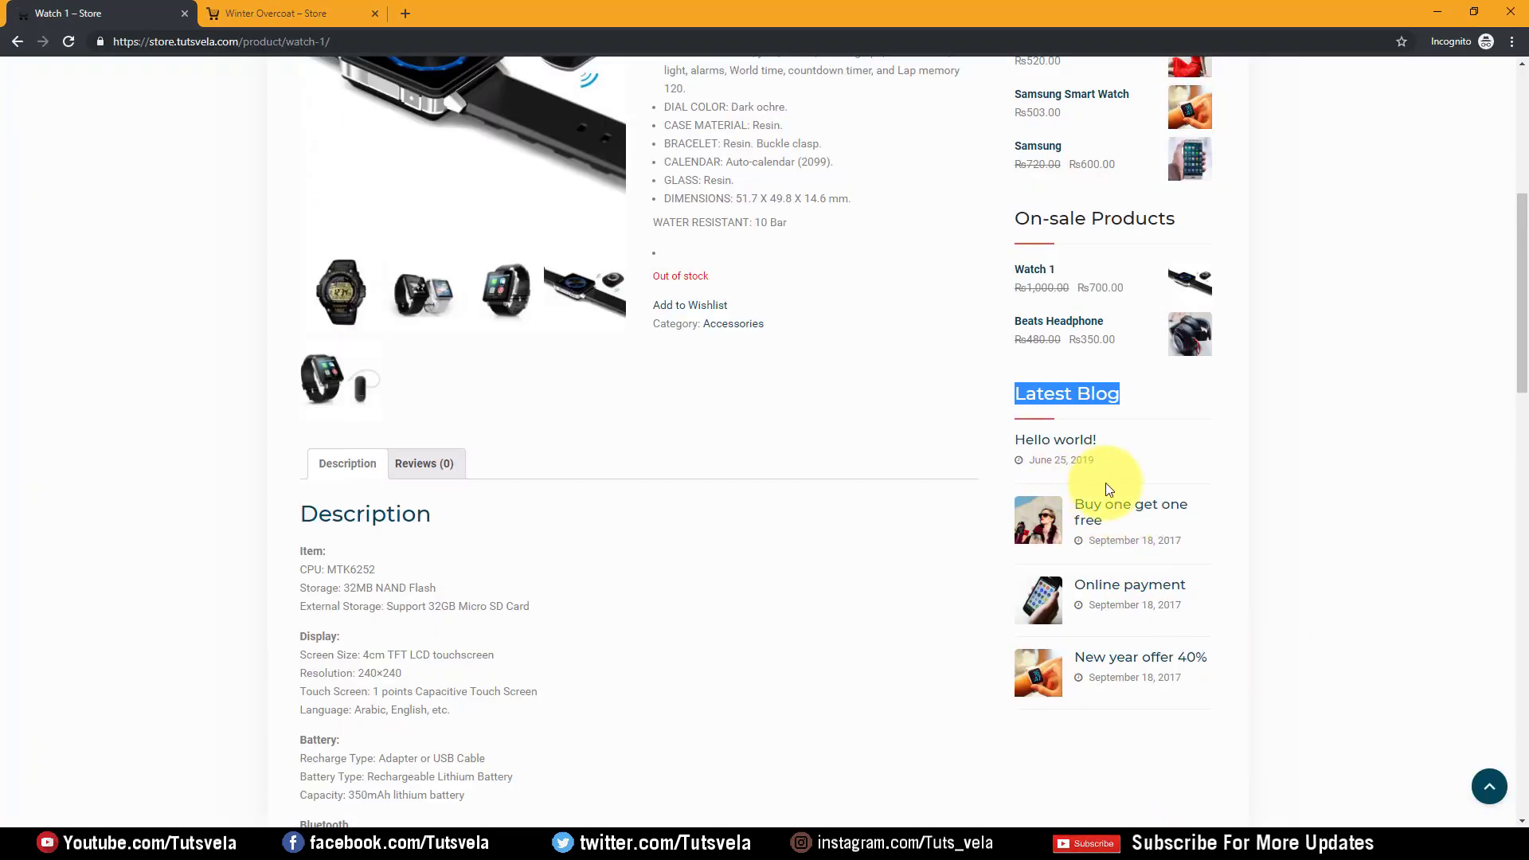
Open the store's blog page from the storefront
scroll(1106, 483, up, 6)
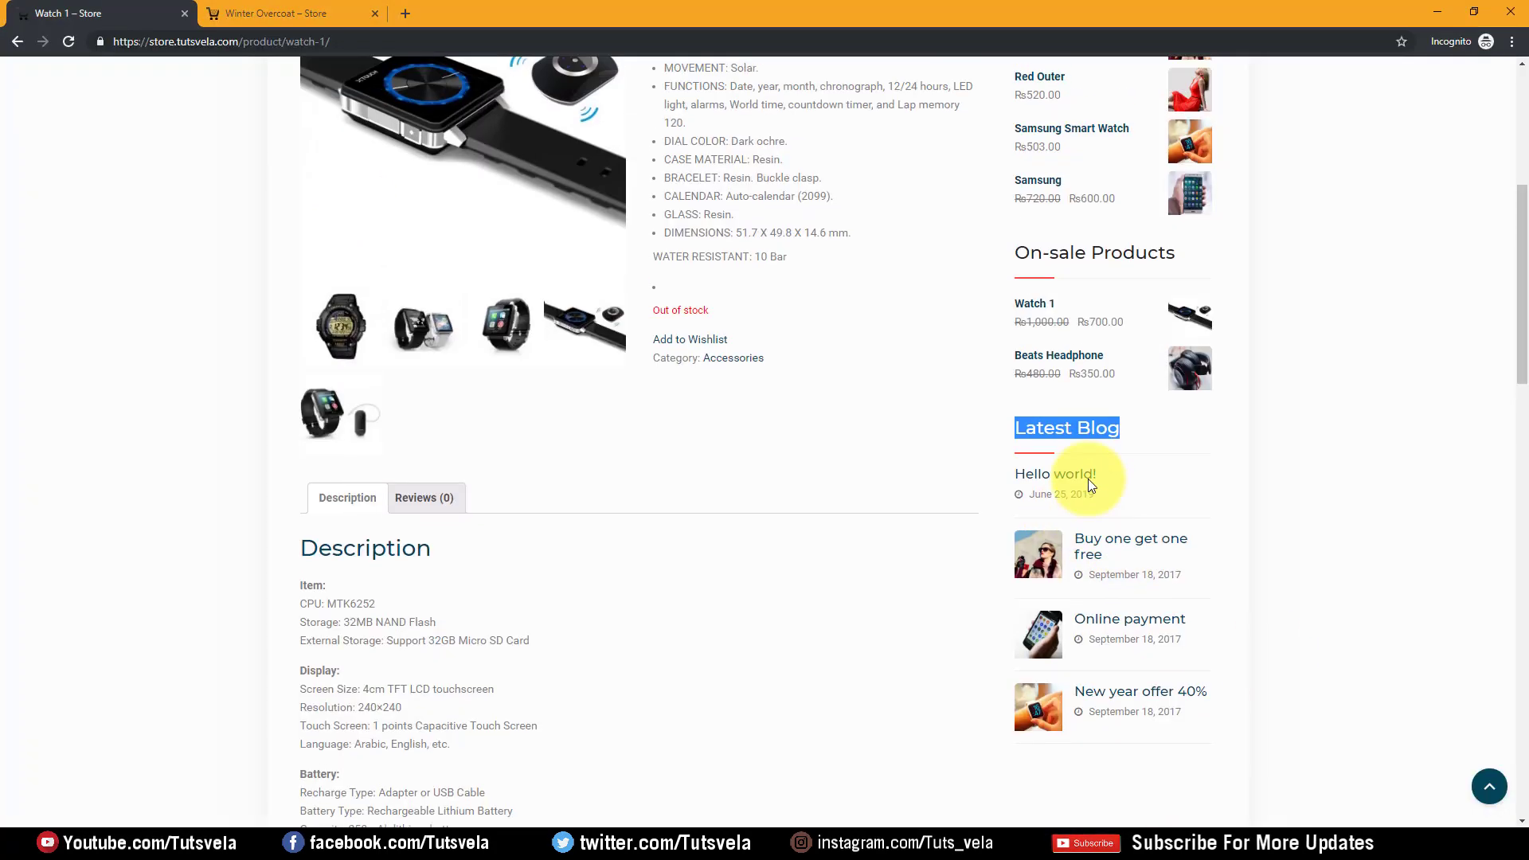
click(492, 210)
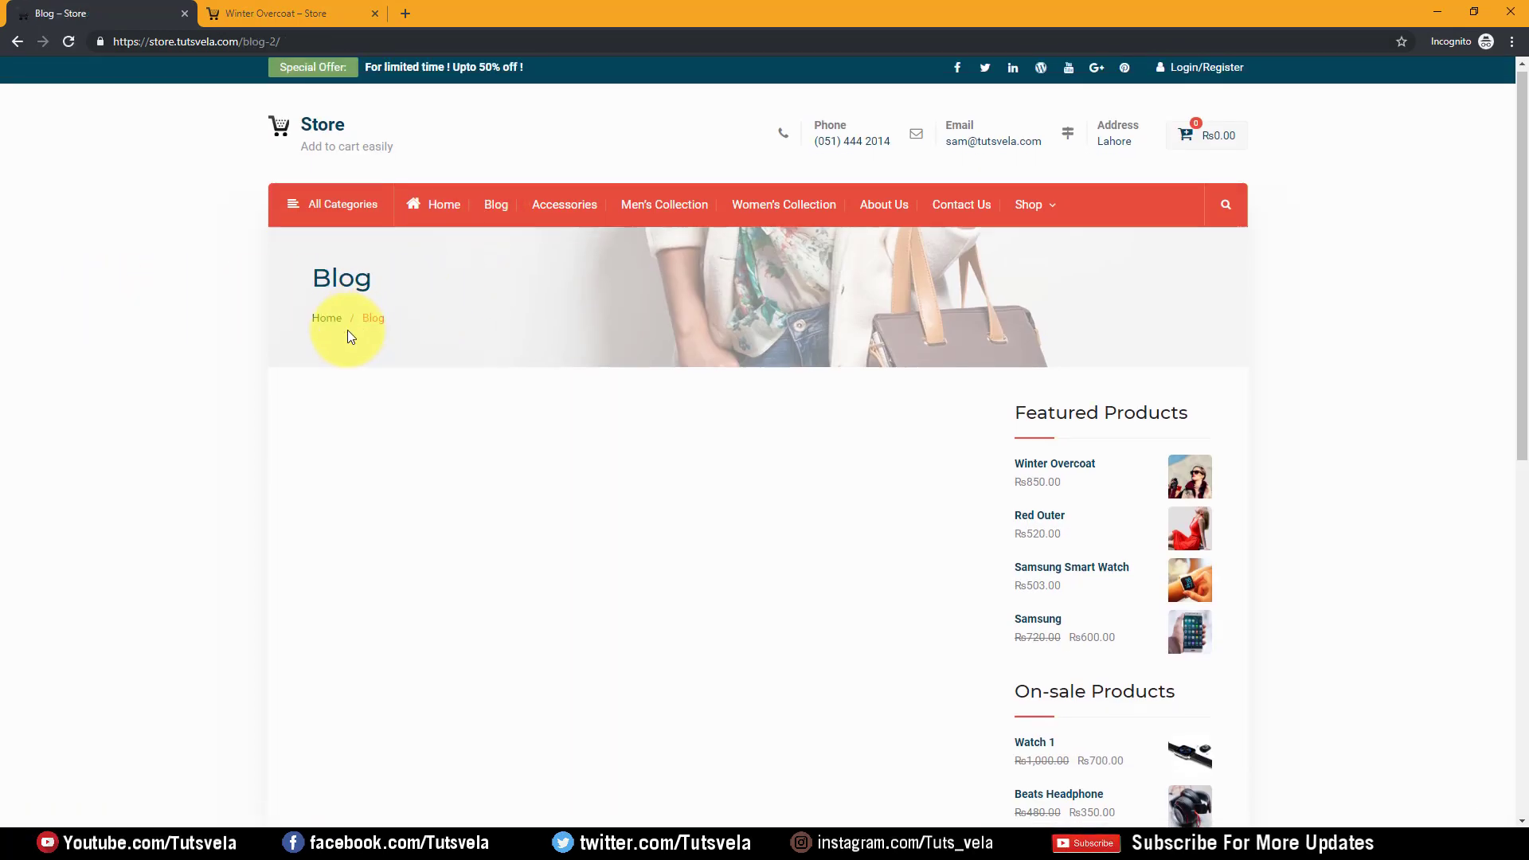
scroll(349, 310, down, 4)
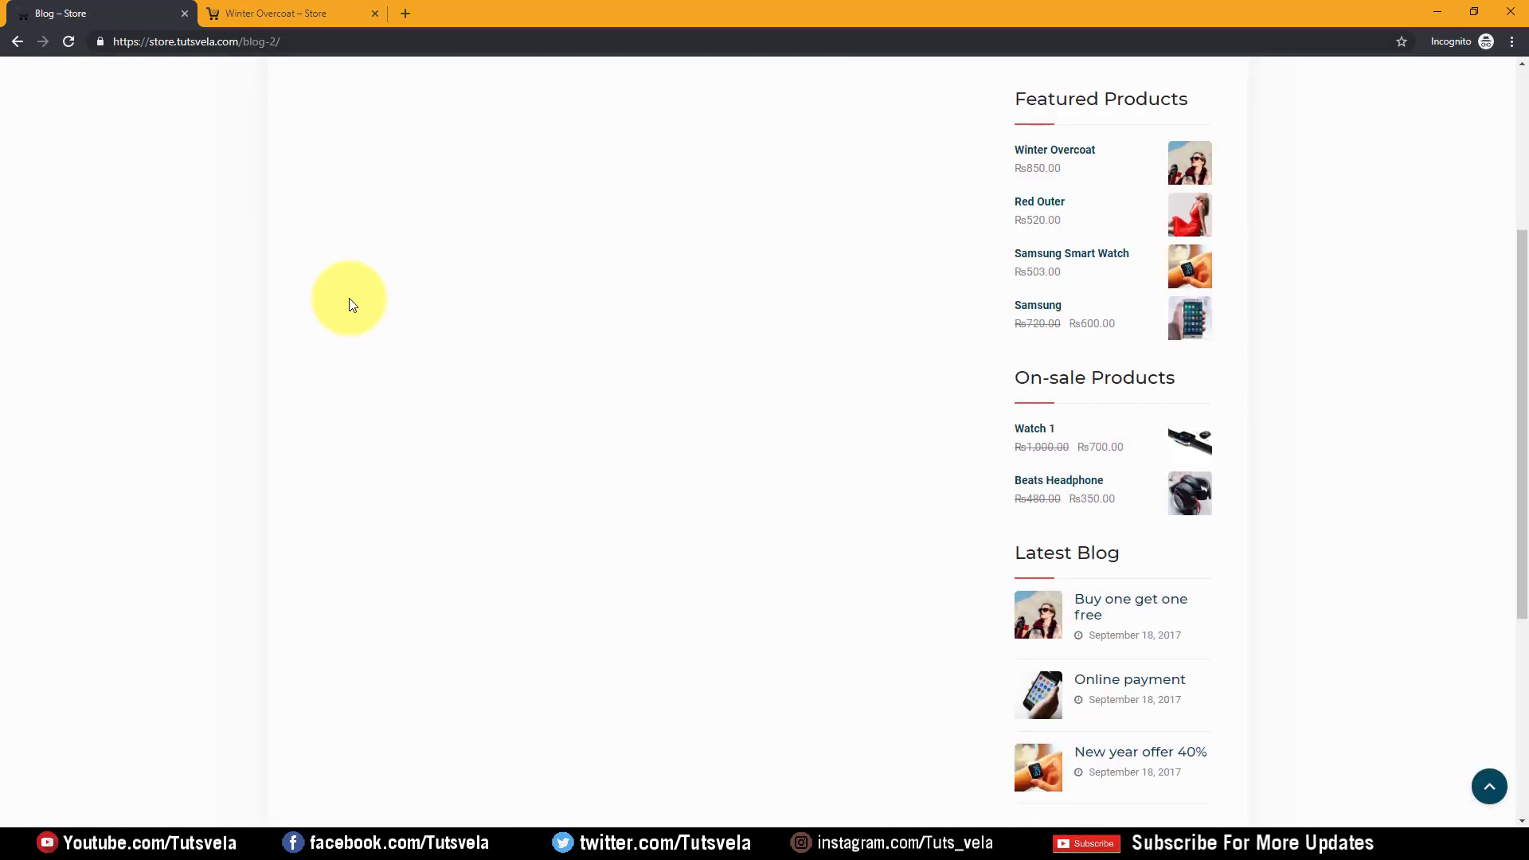
click(275, 36)
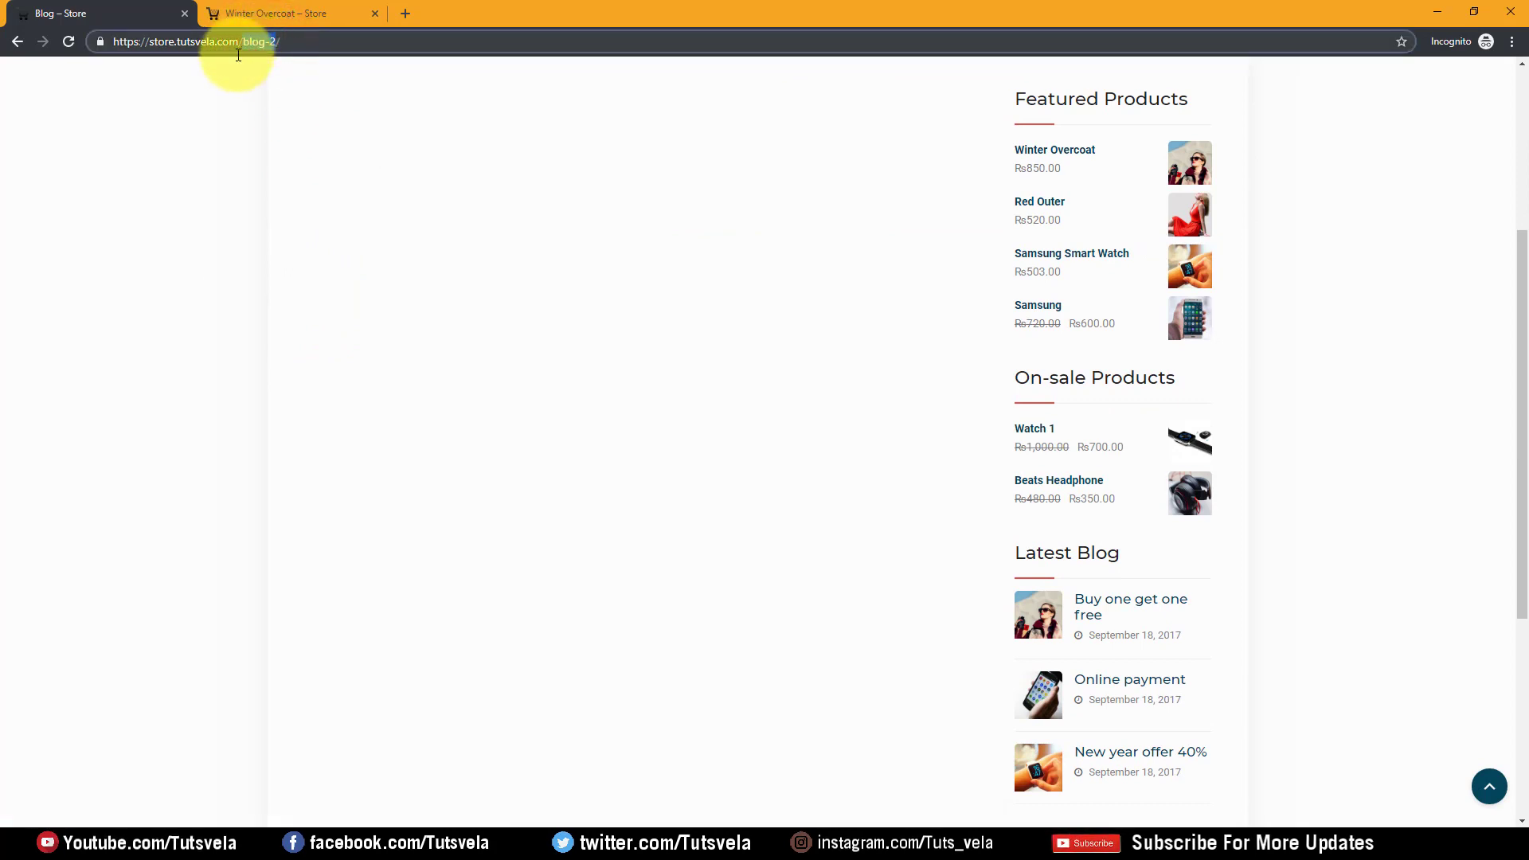
click(213, 207)
scroll(213, 208, up, 4)
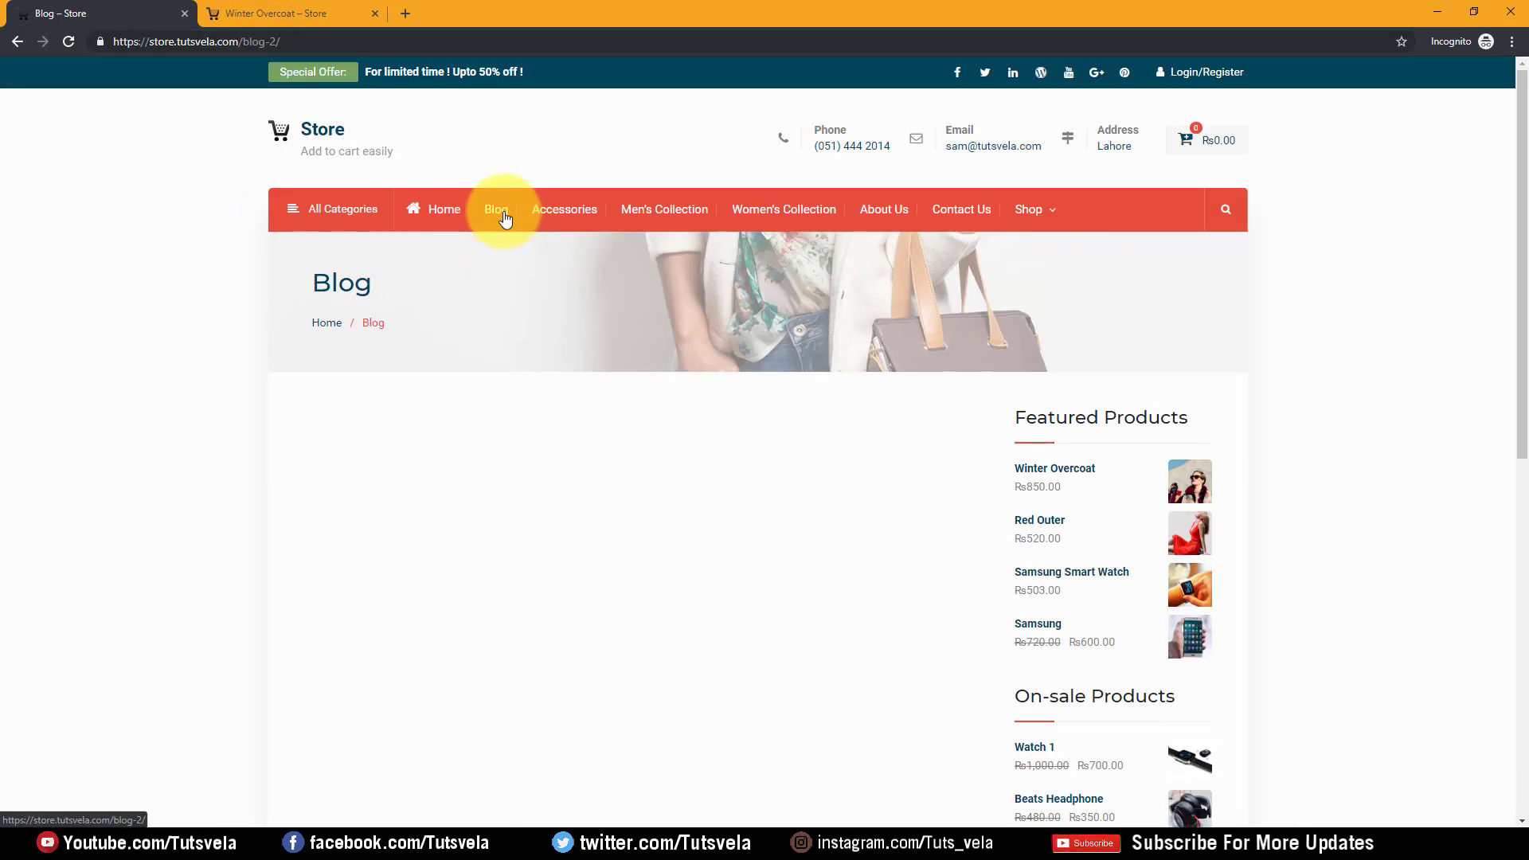
Load /blog/ by removing '-2' from the address, browse the posts, and minimize the store window
click(270, 40)
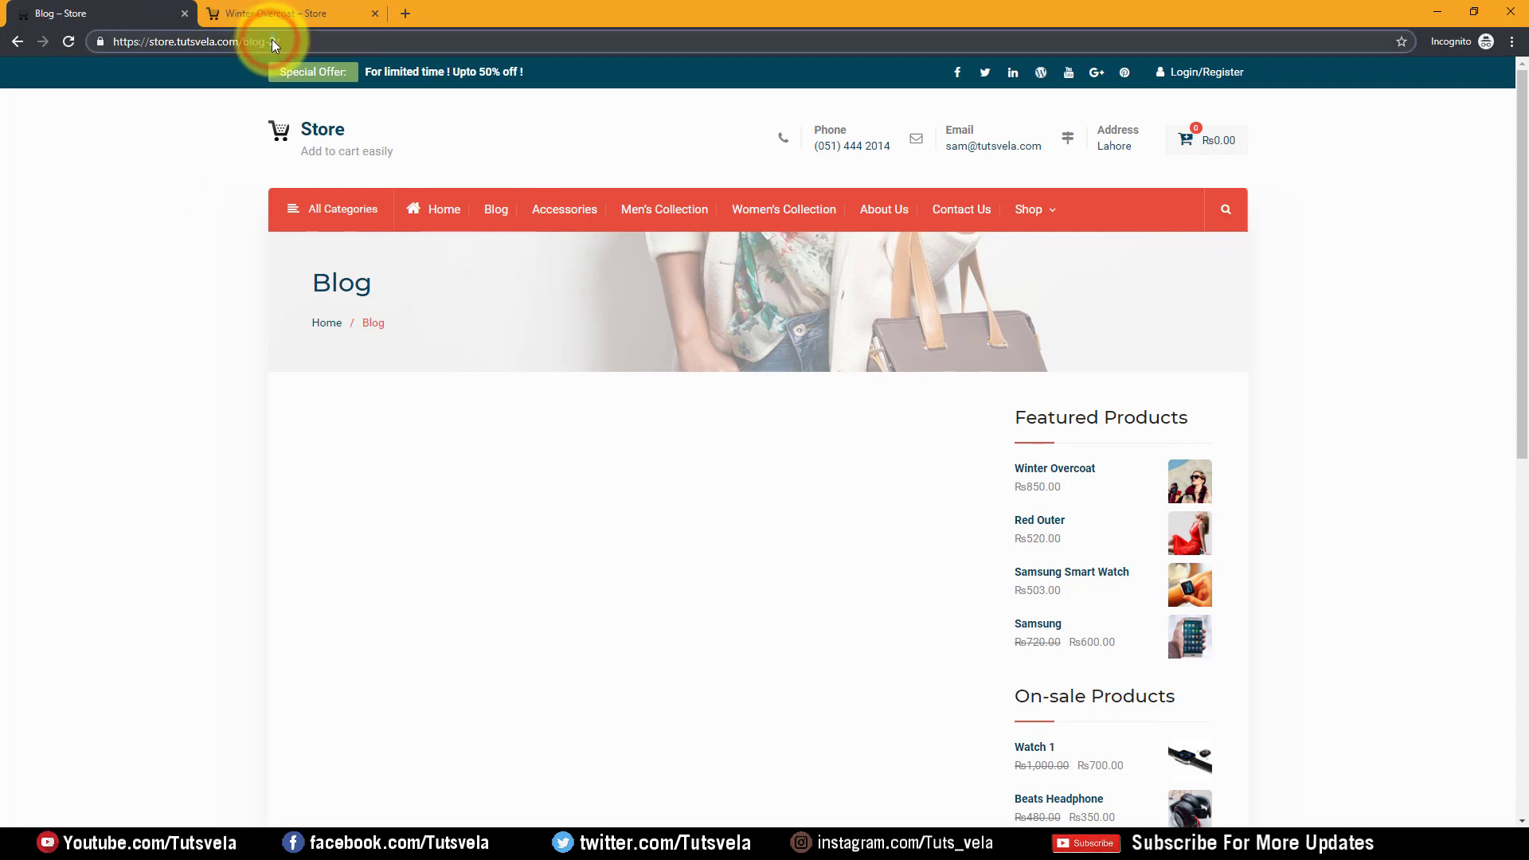
click(278, 39)
key(BackSpace)
key(BackSpace)
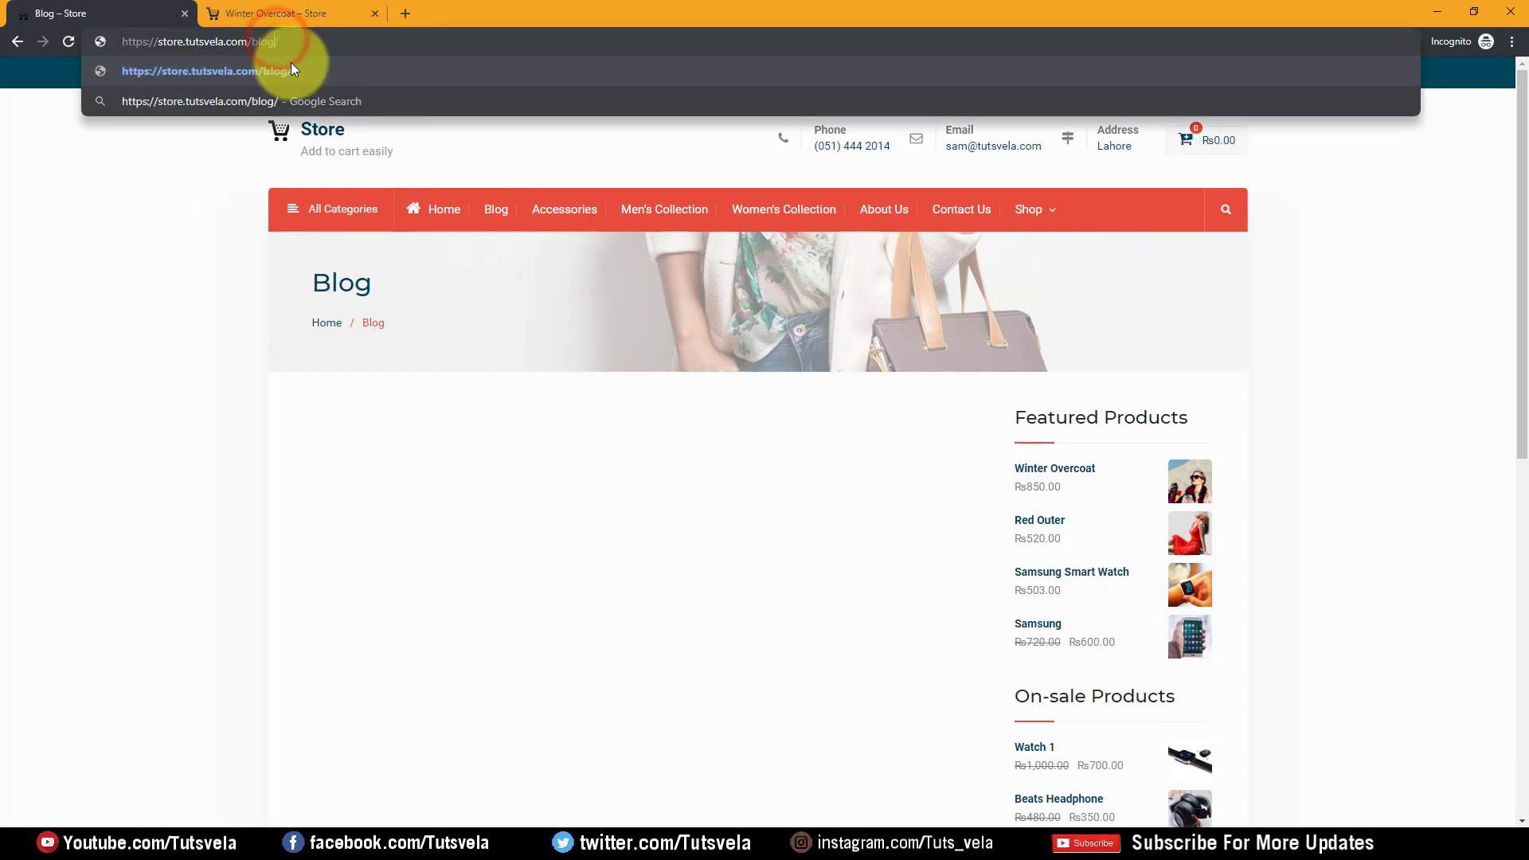
key(Return)
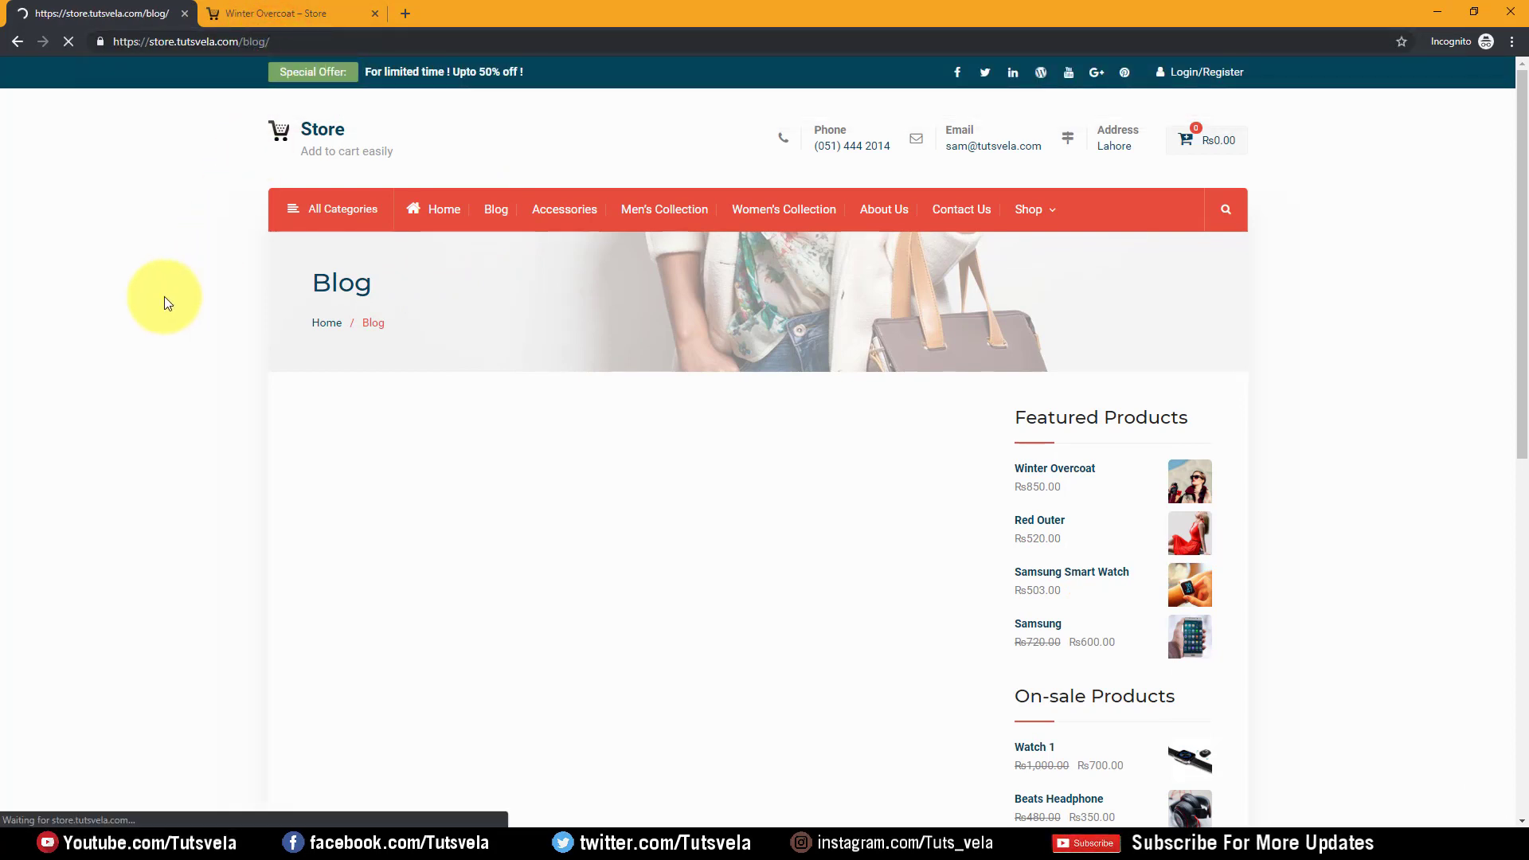
scroll(563, 256, down, 2)
scroll(623, 404, down, 6)
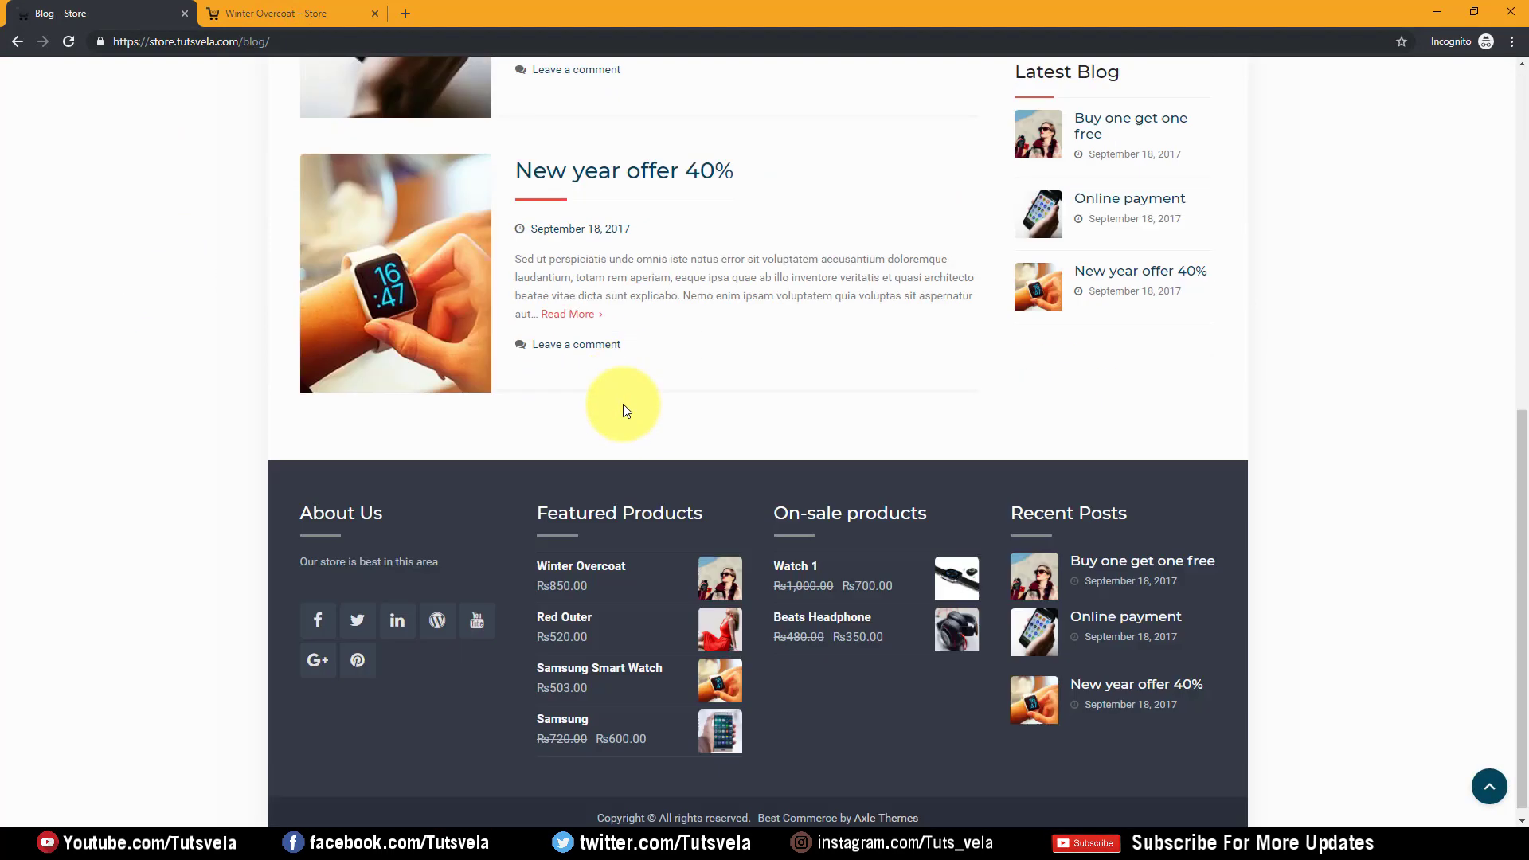
scroll(601, 365, up, 8)
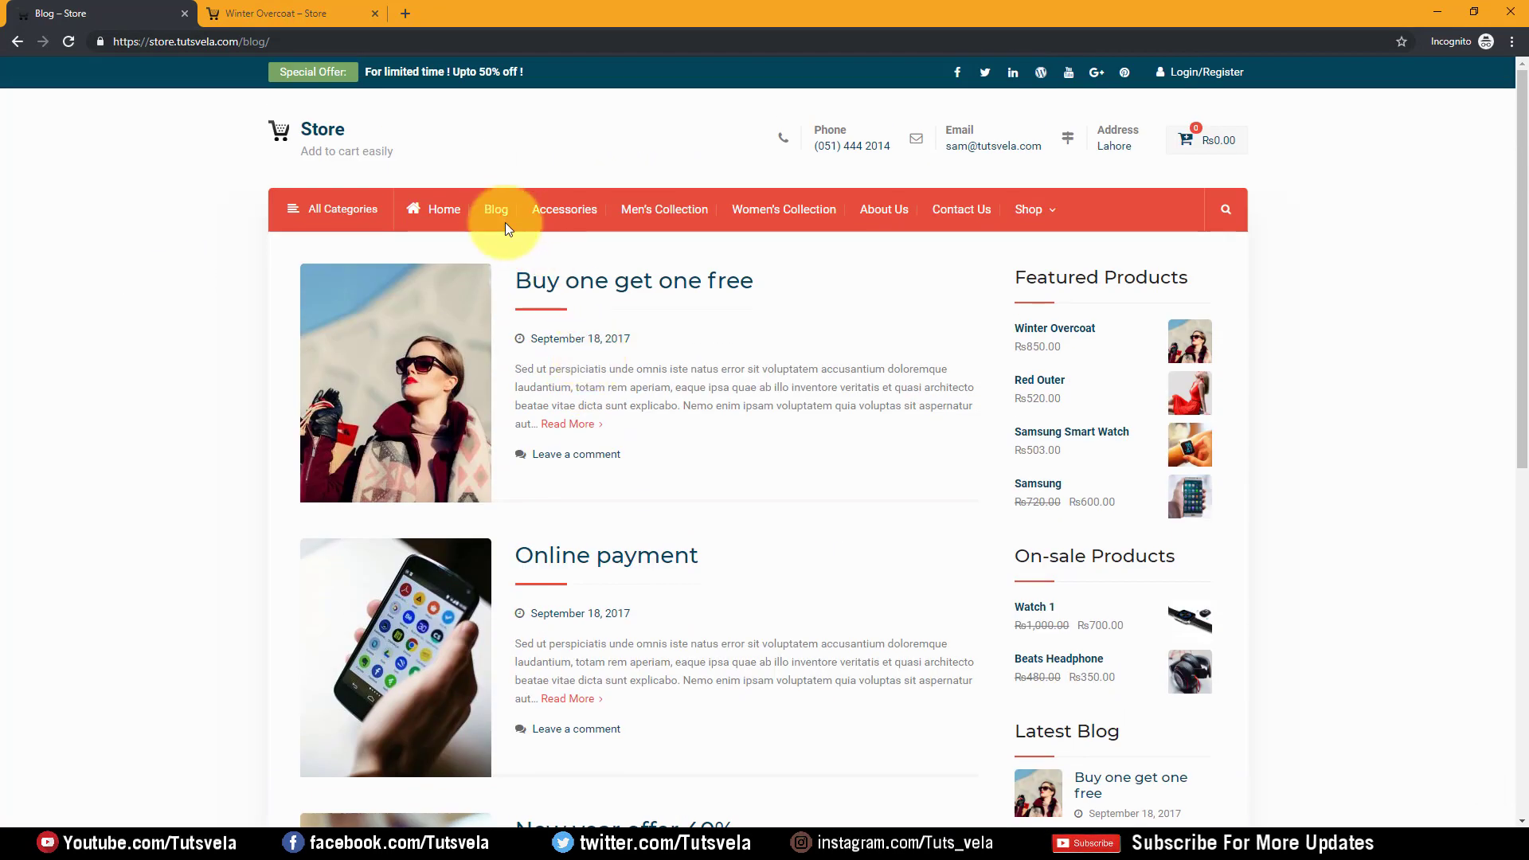
click(1438, 11)
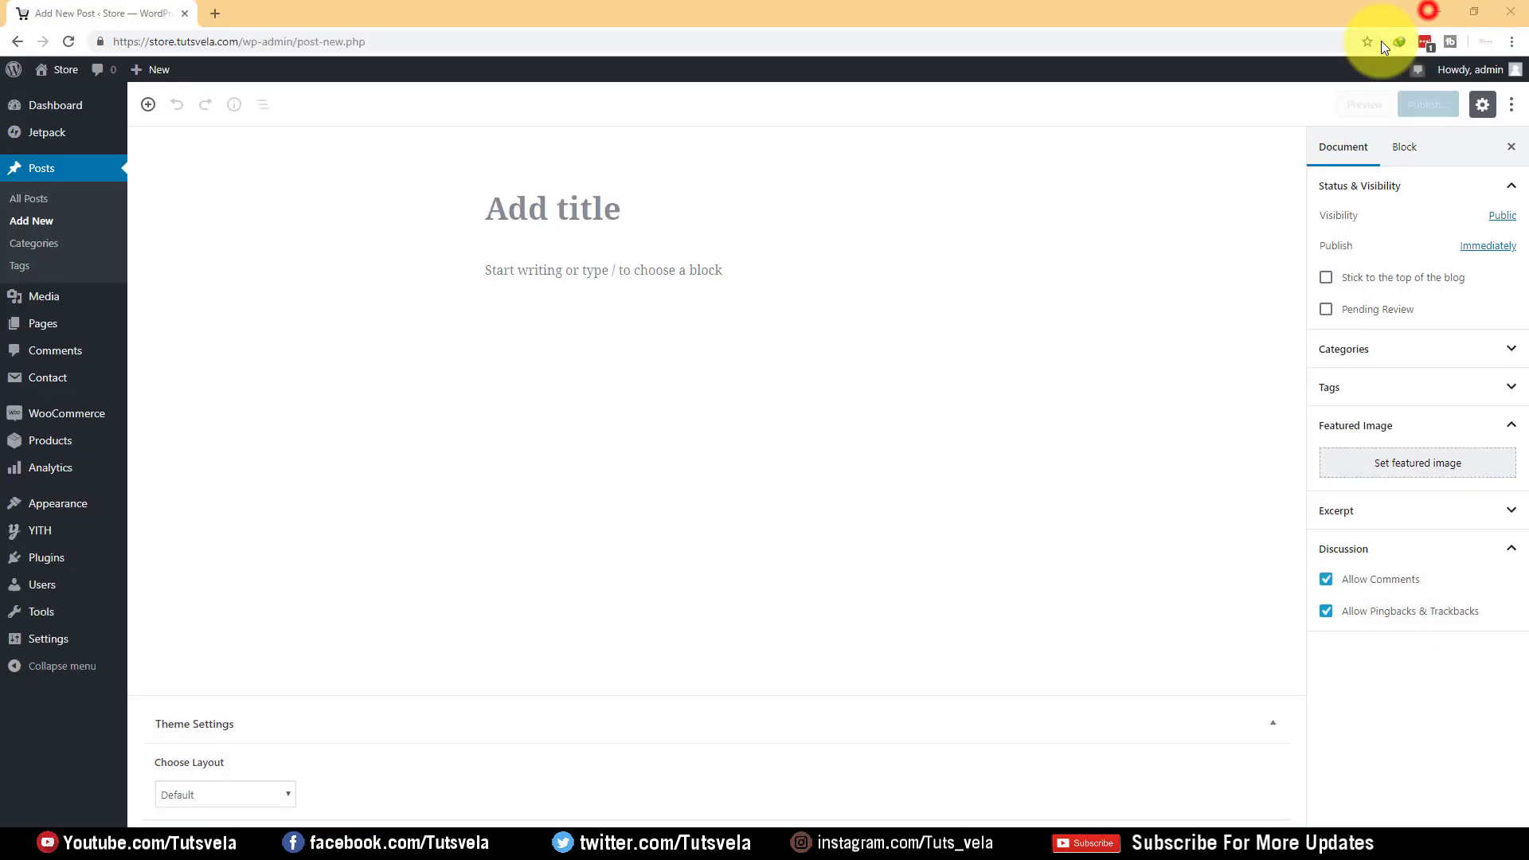
Title the post 'Watch 1 Release' and paste the Watch 1 specification text as its body
click(555, 219)
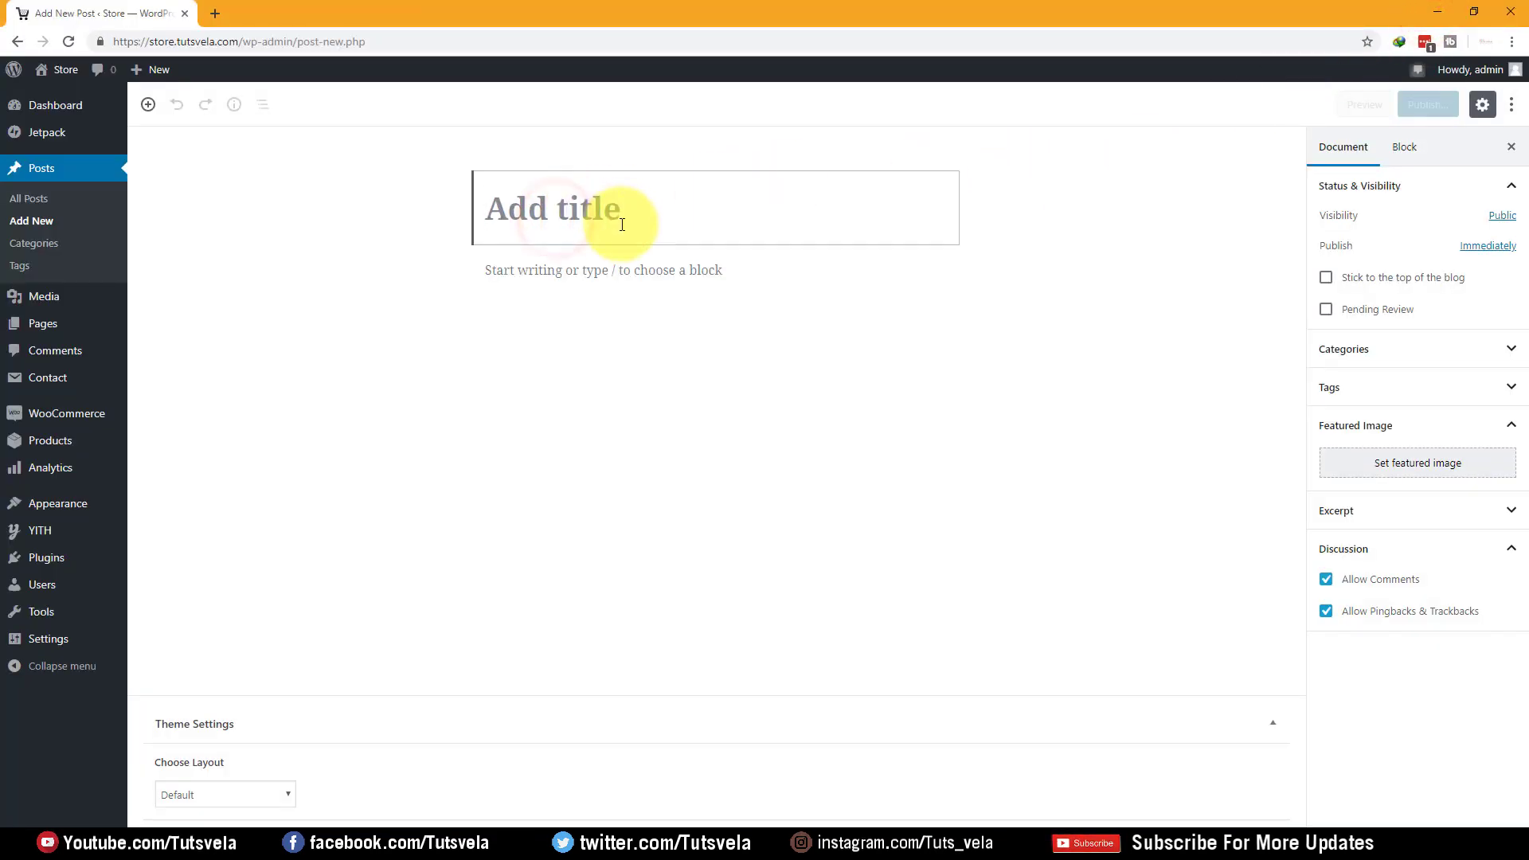
text(Watch 1 Release)
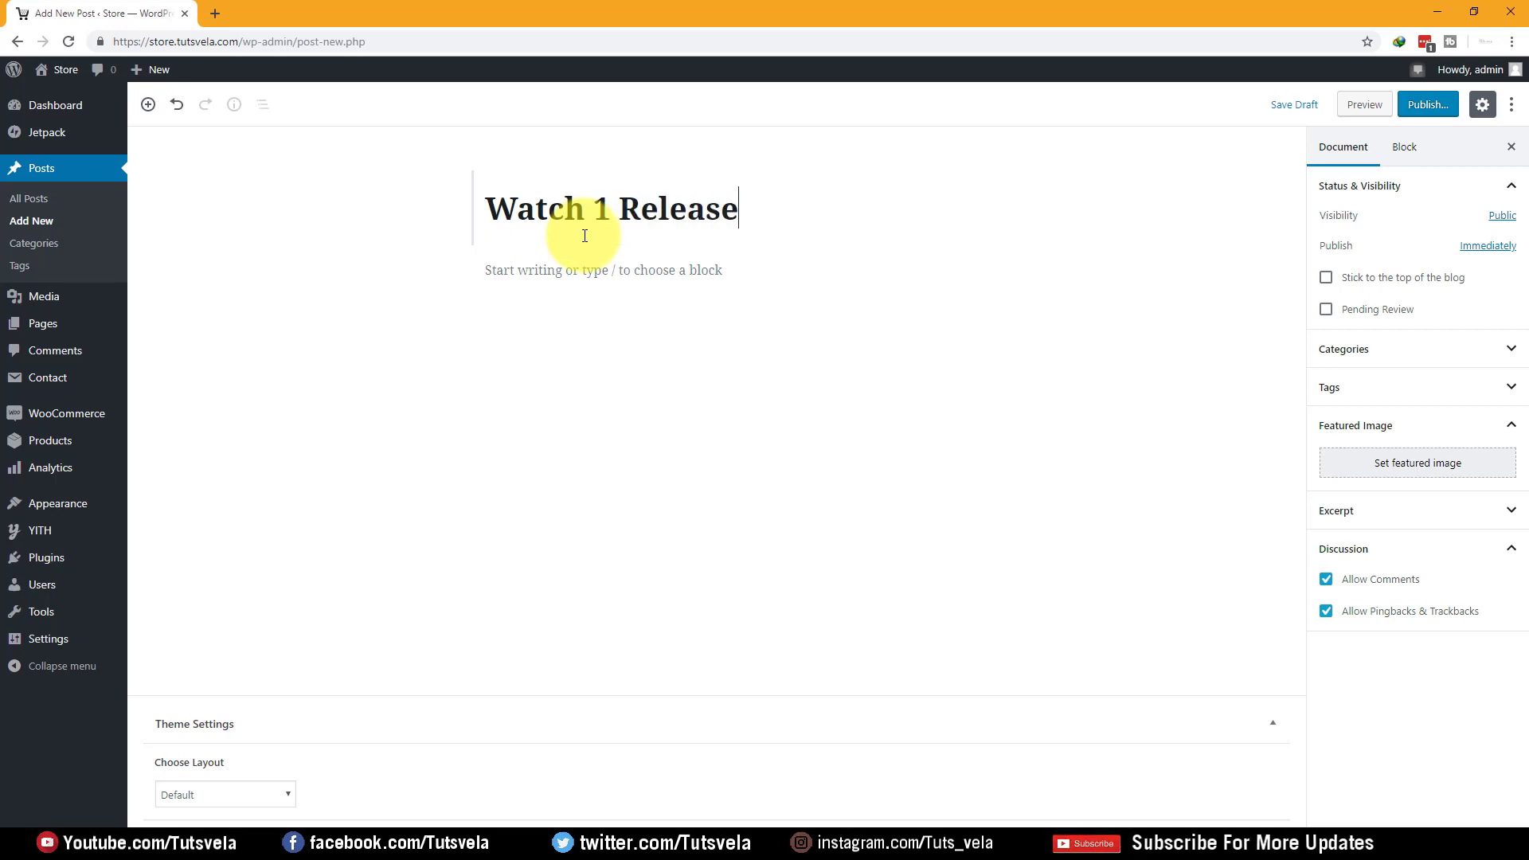
click(462, 297)
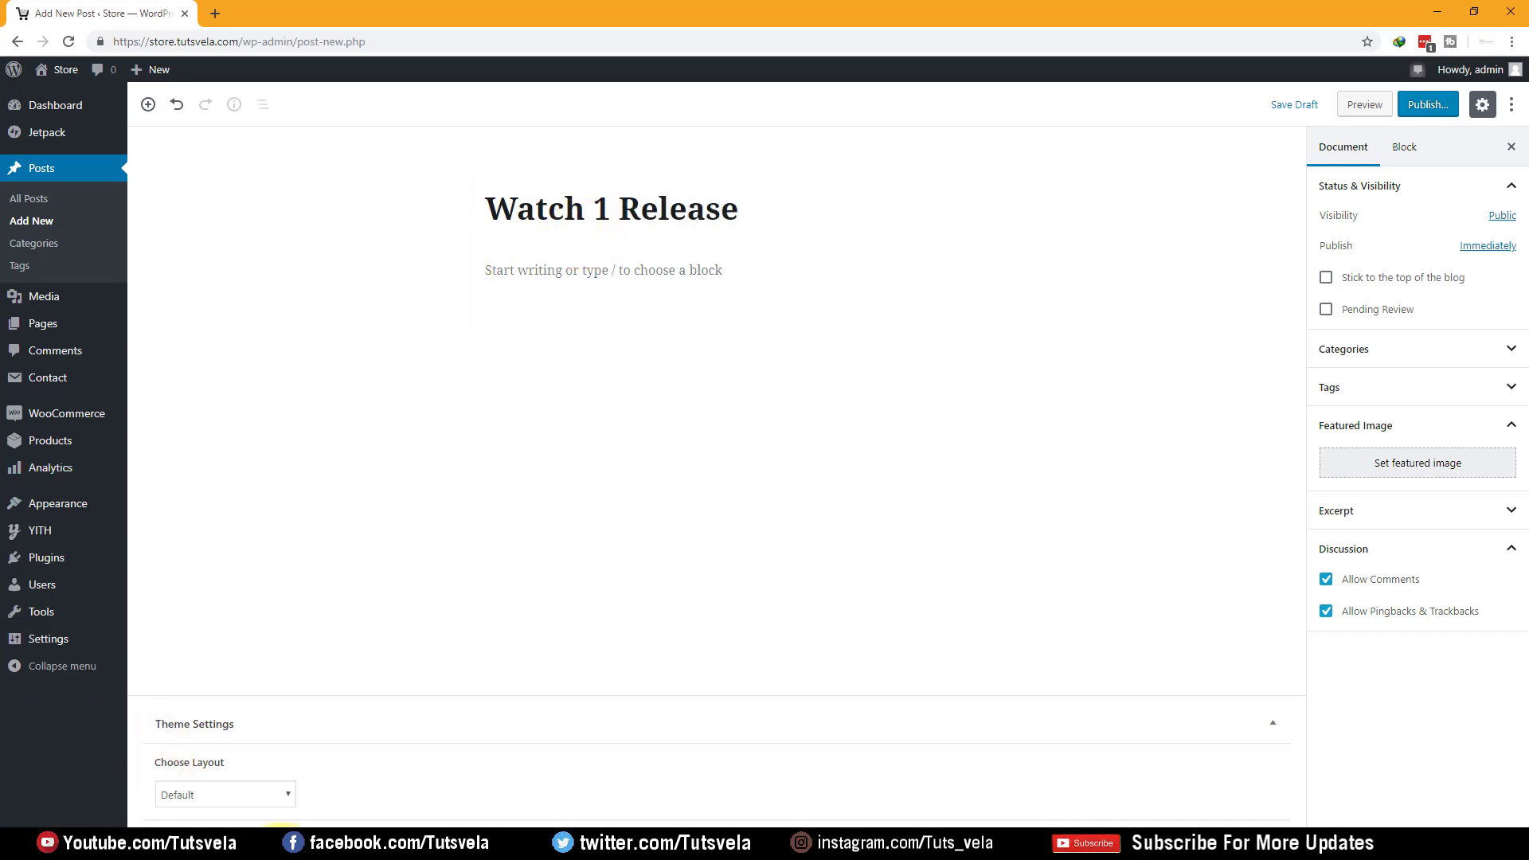
key(alt+Tab)
key(alt+Tab)
click(614, 529)
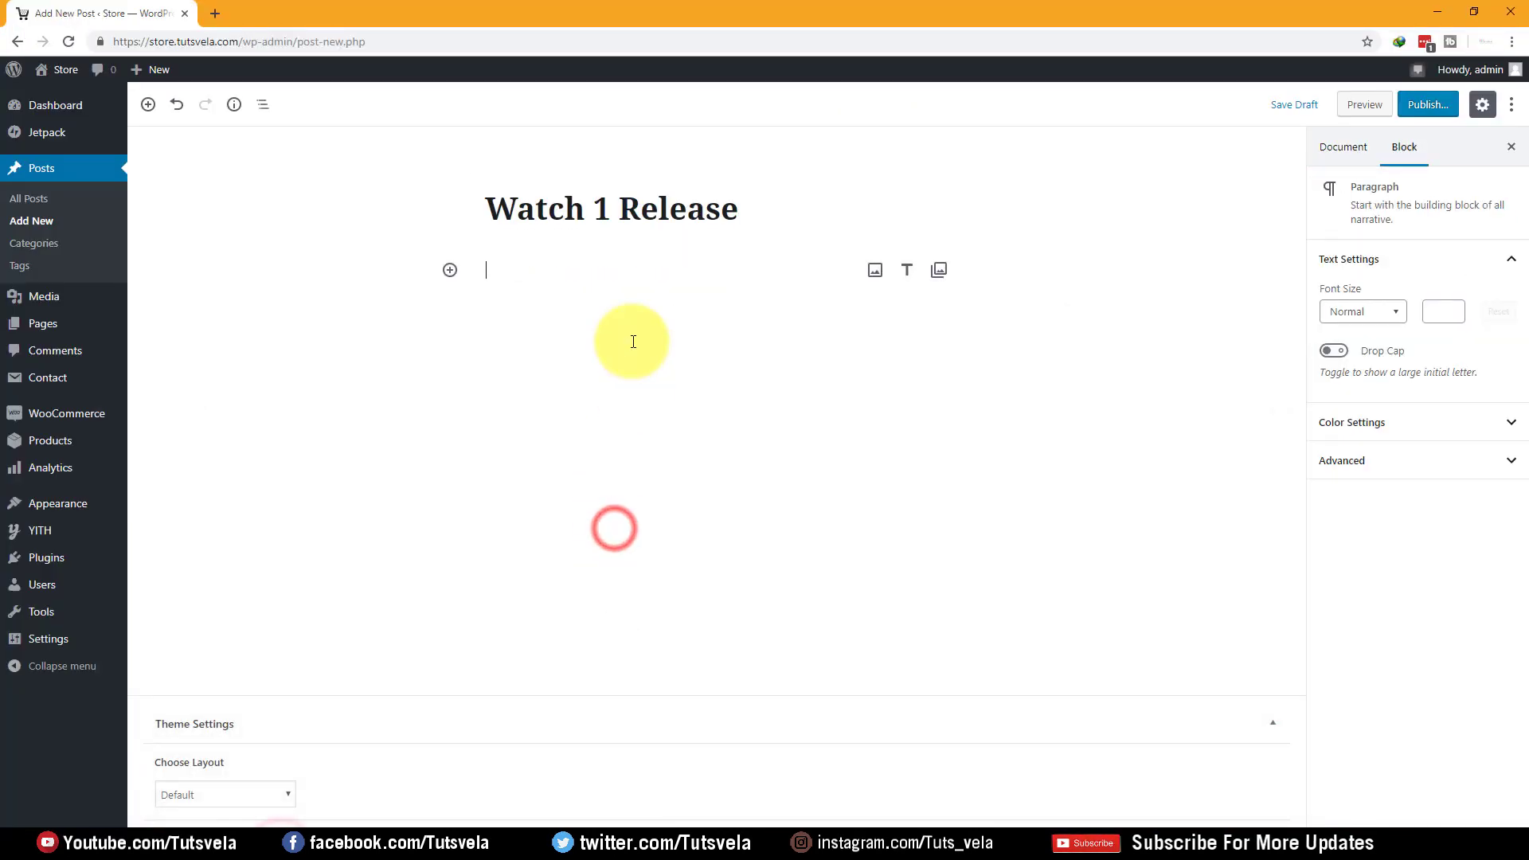
key(ctrl+v)
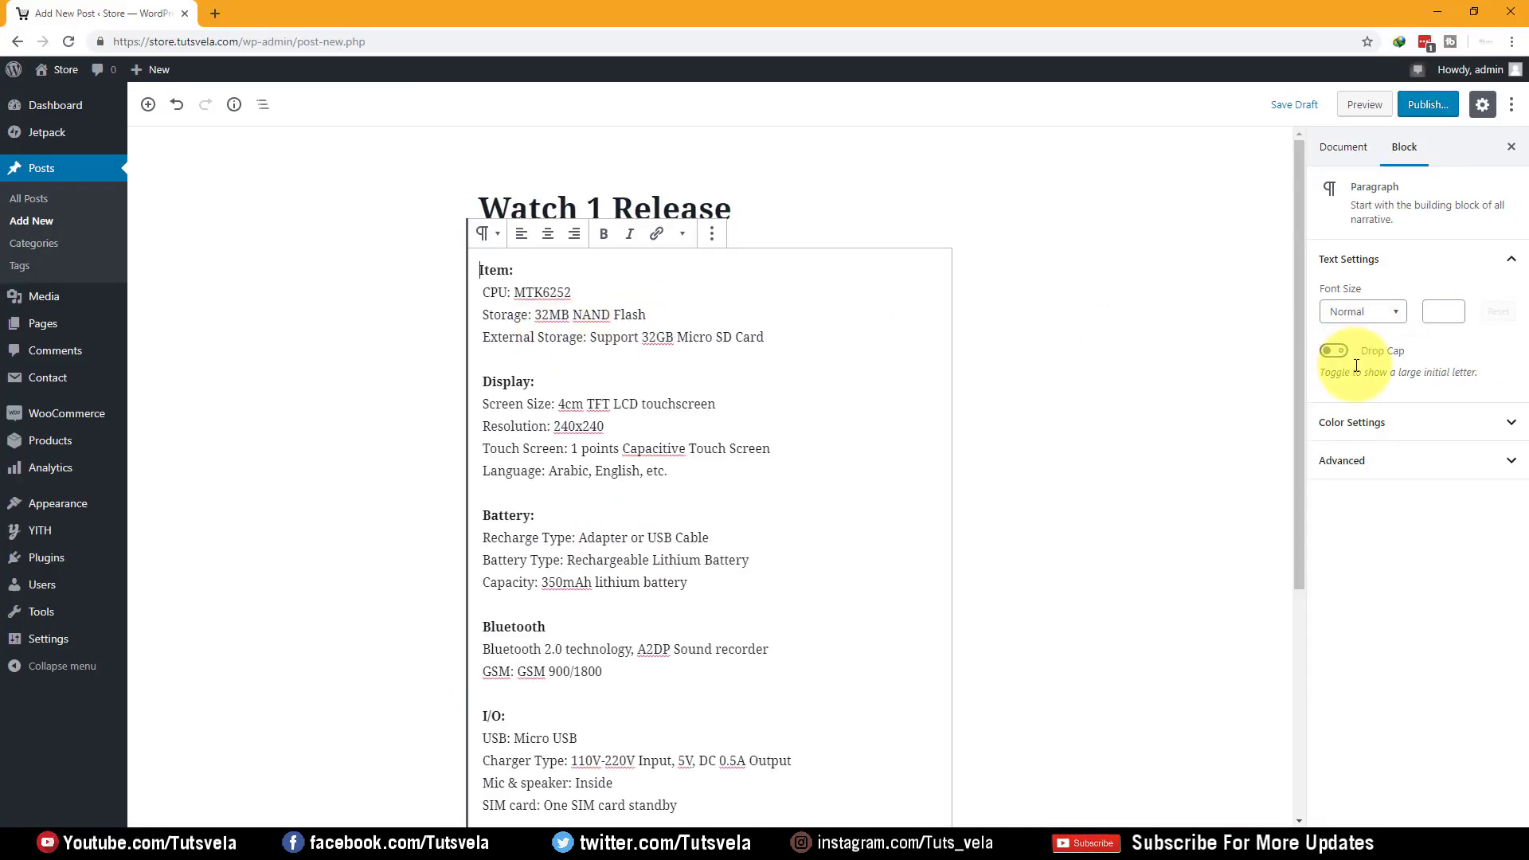
Set a watch photo as the featured image and keep the Default layout
click(1345, 147)
click(1434, 466)
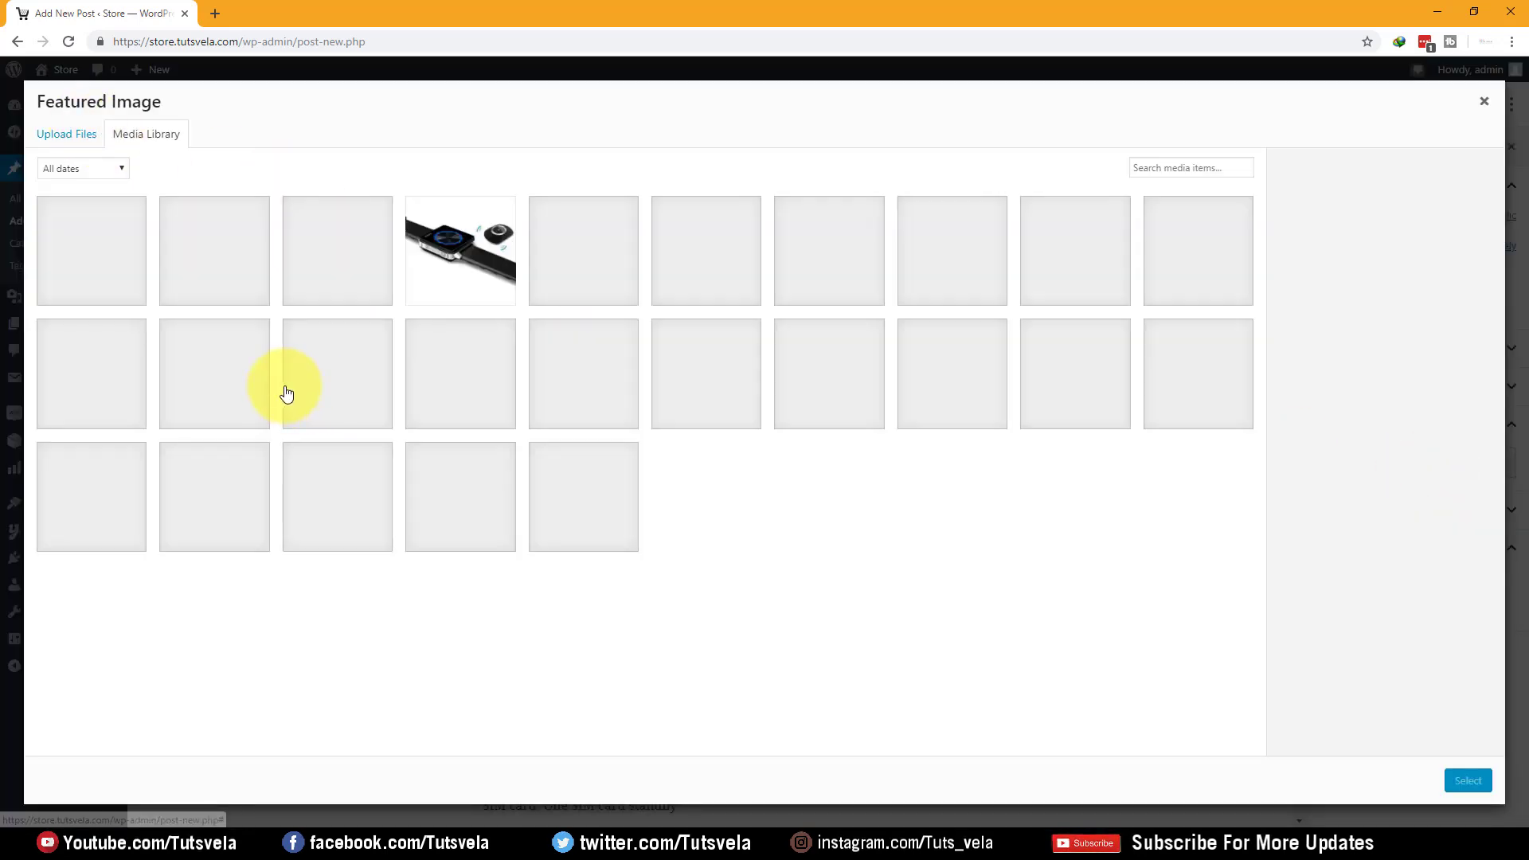
click(371, 257)
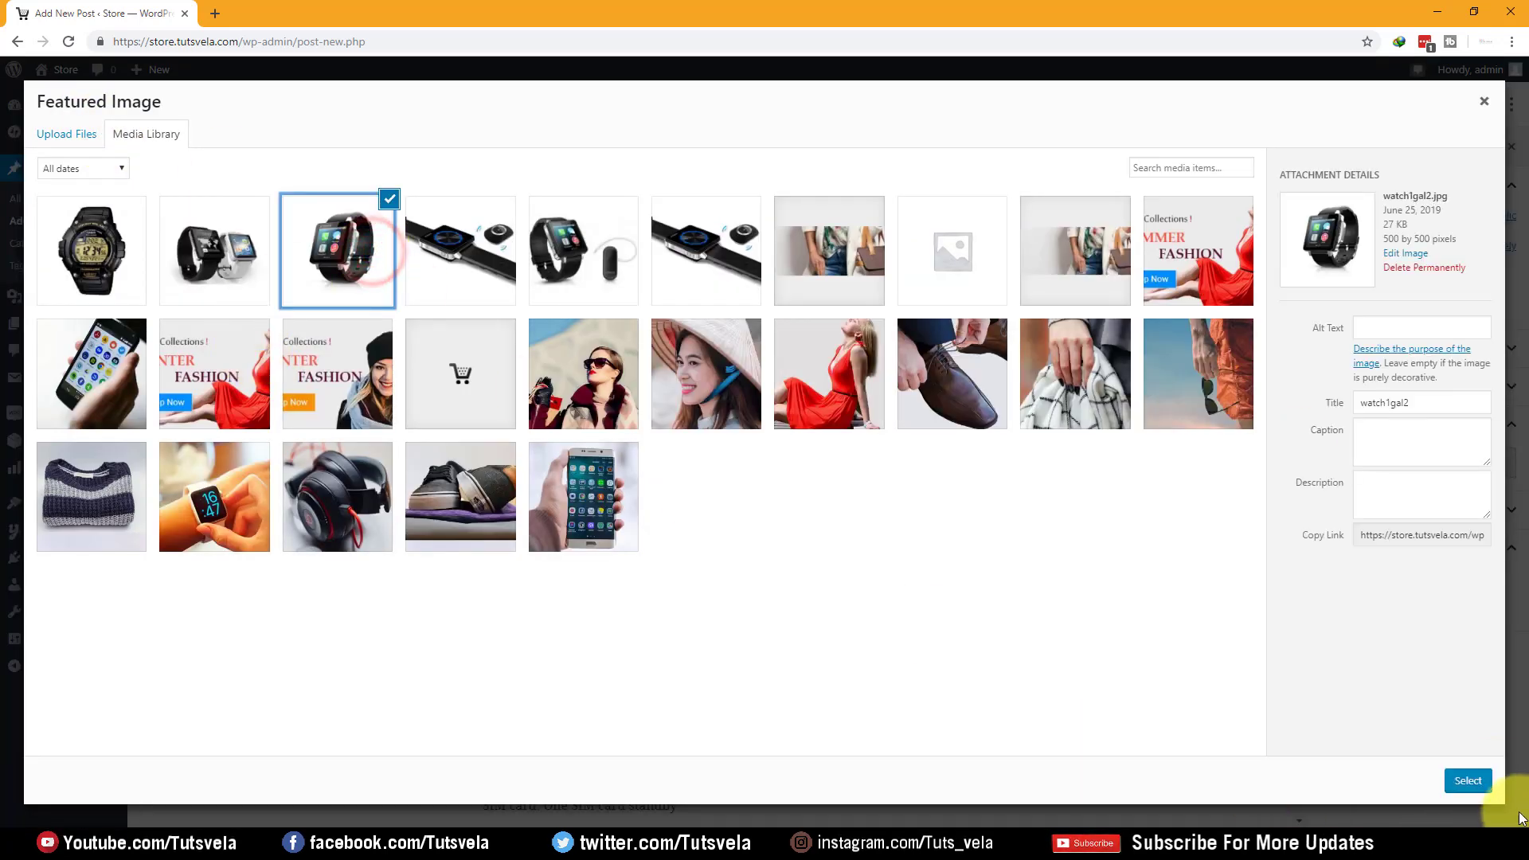
click(1481, 780)
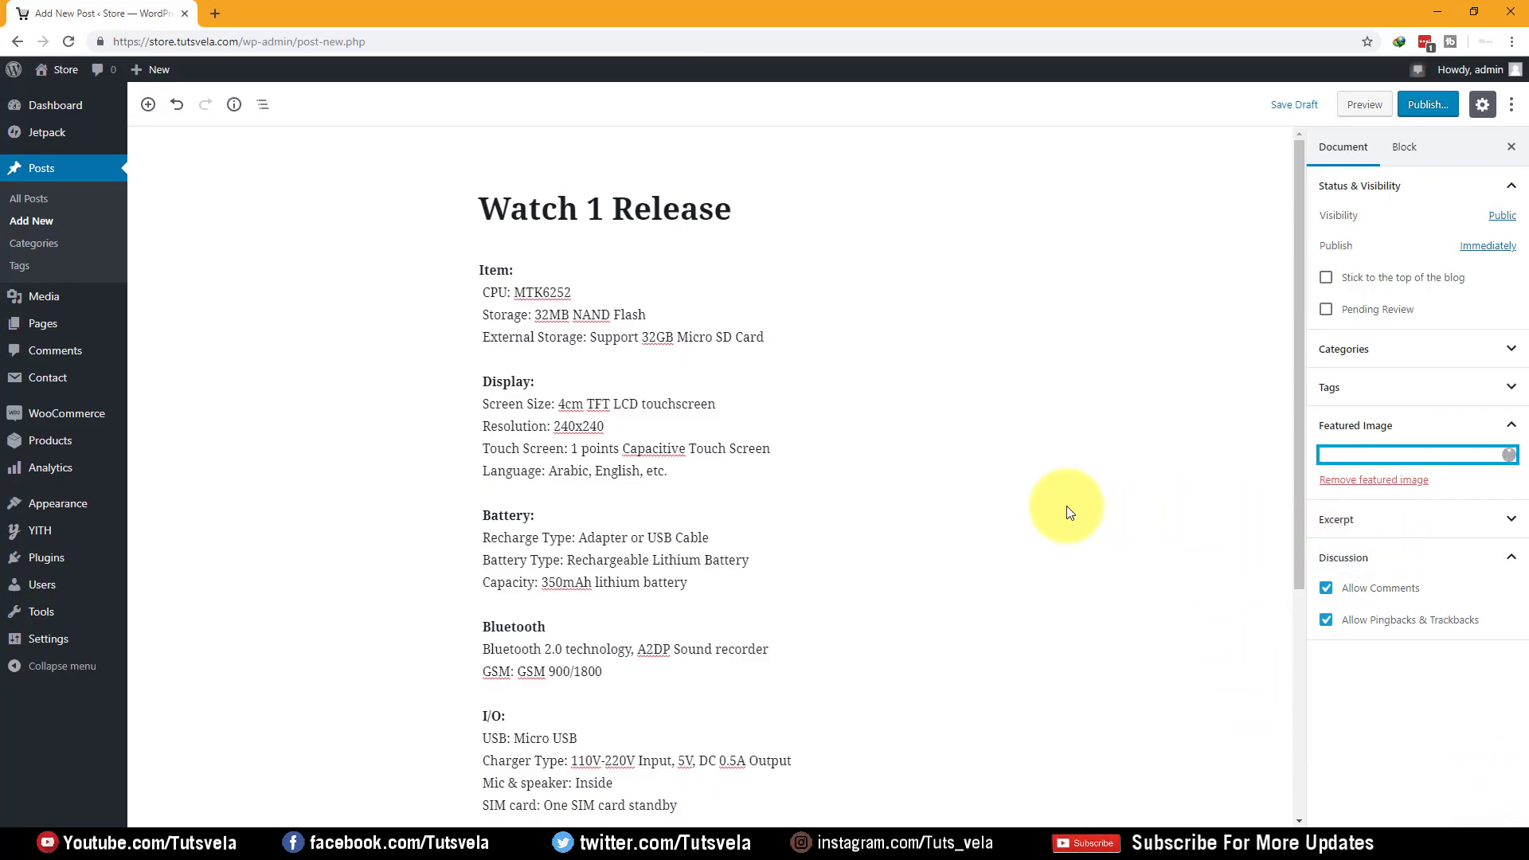
scroll(905, 488, down, 5)
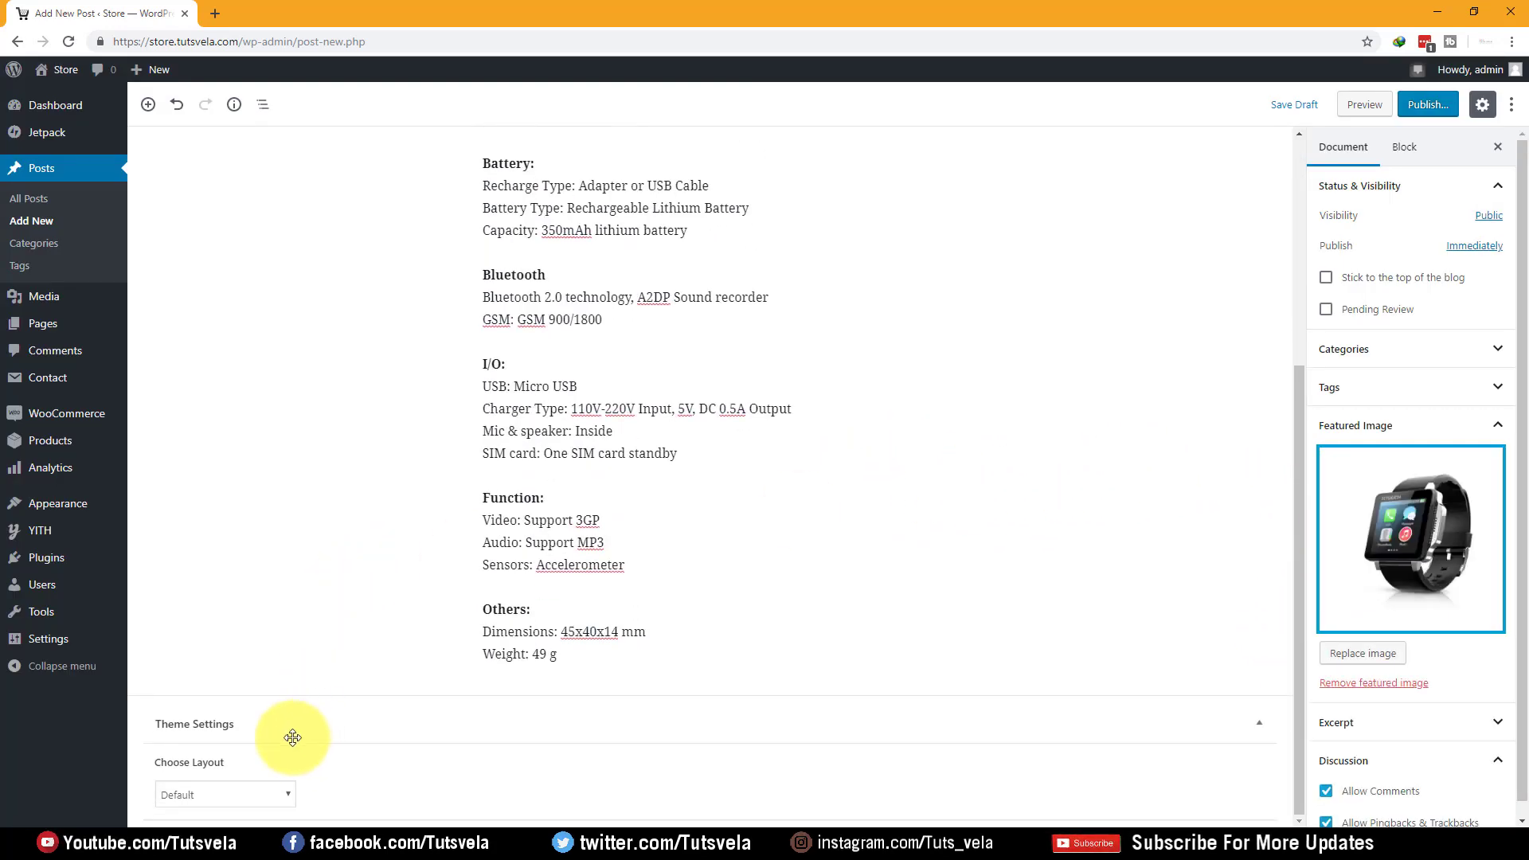
click(264, 793)
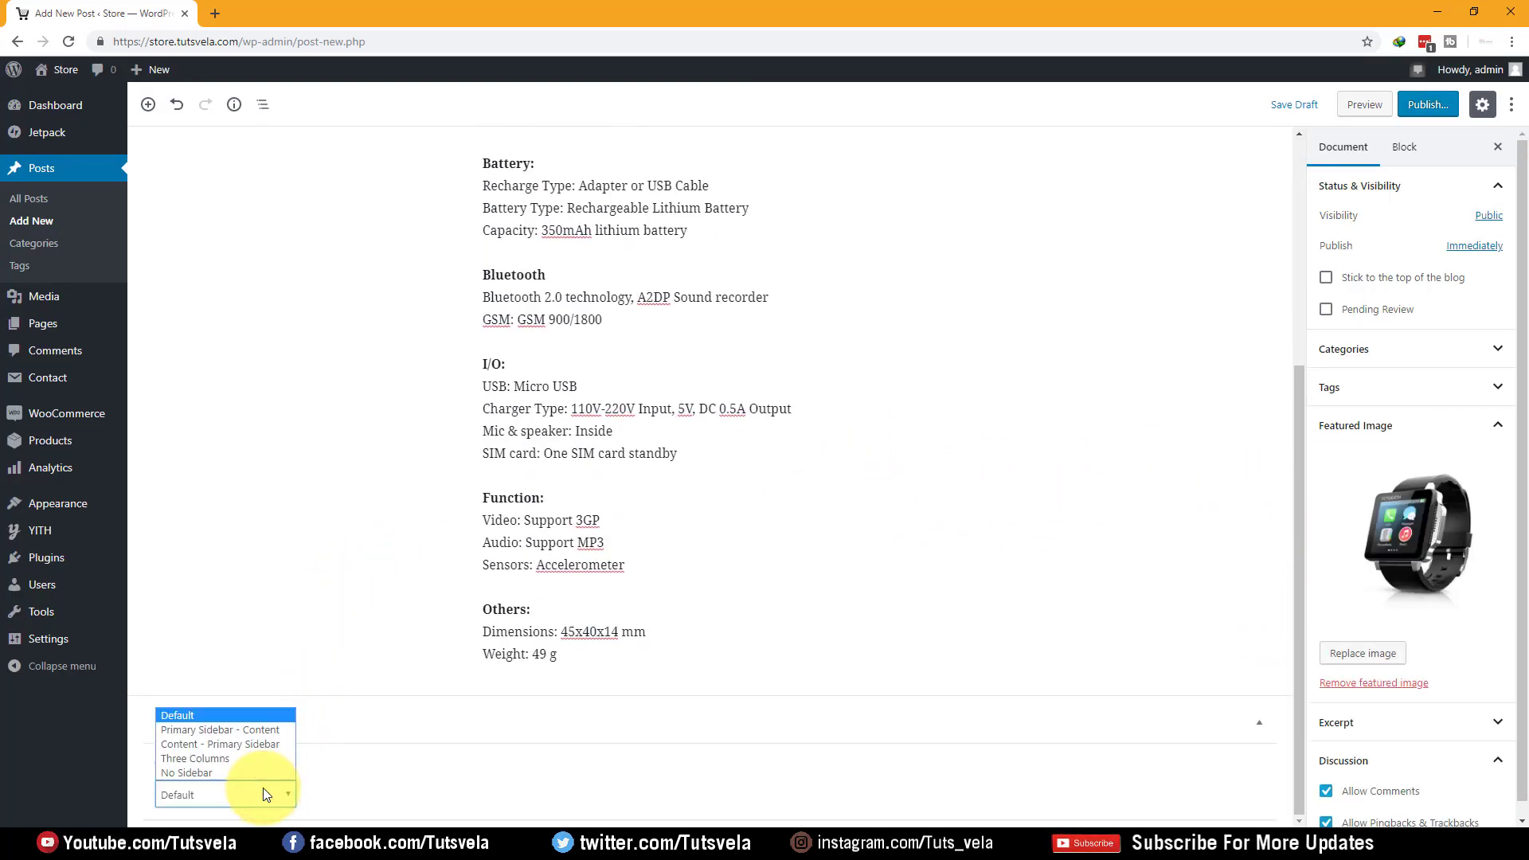
click(263, 787)
scroll(1140, 562, up, 5)
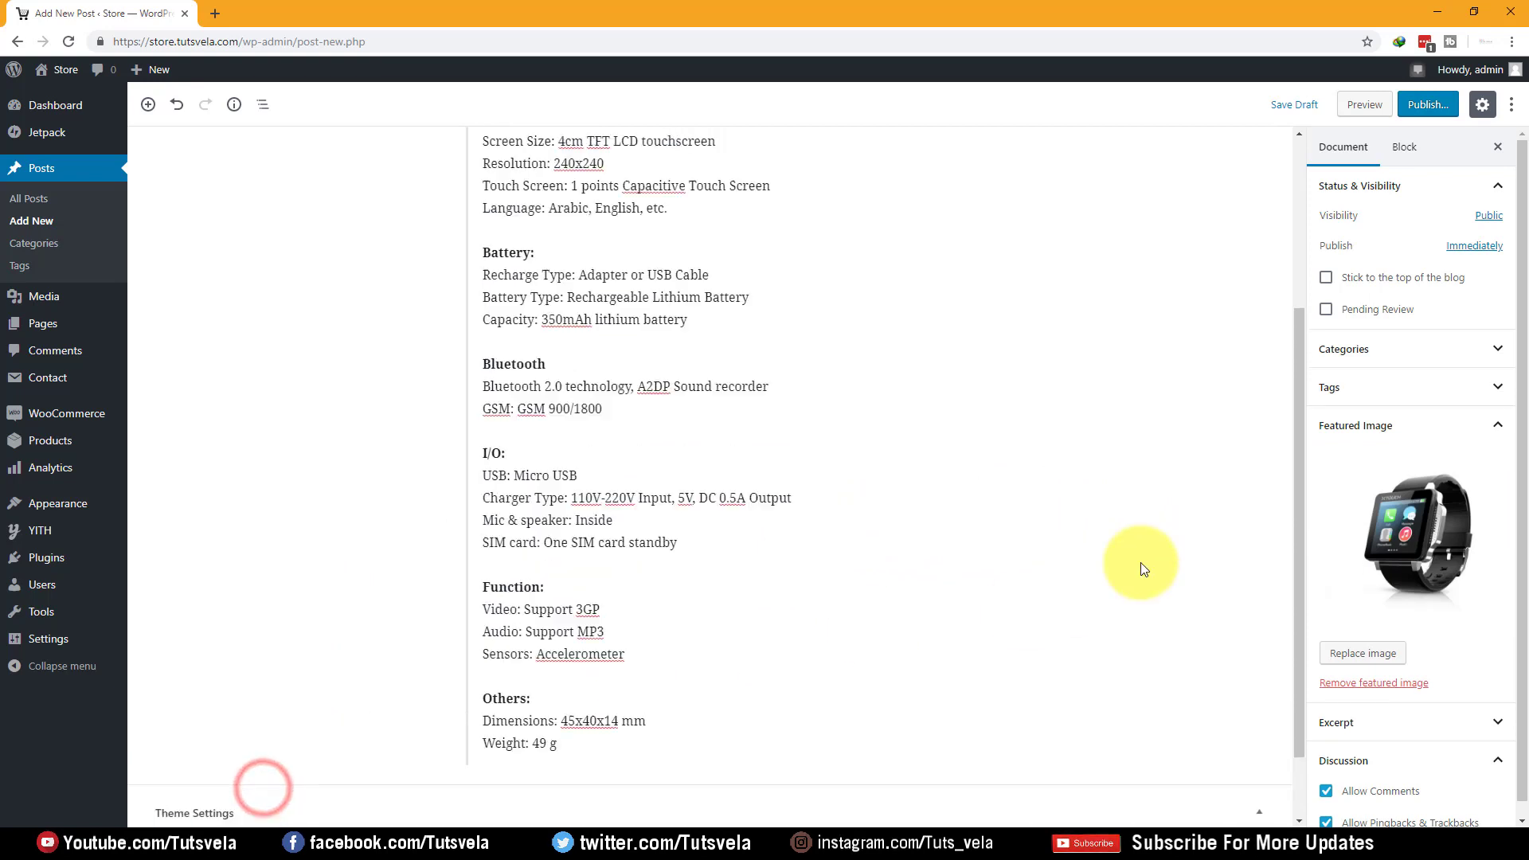
Publish the Watch 1 Release post and open the store home page in a new tab
click(1436, 115)
click(1438, 110)
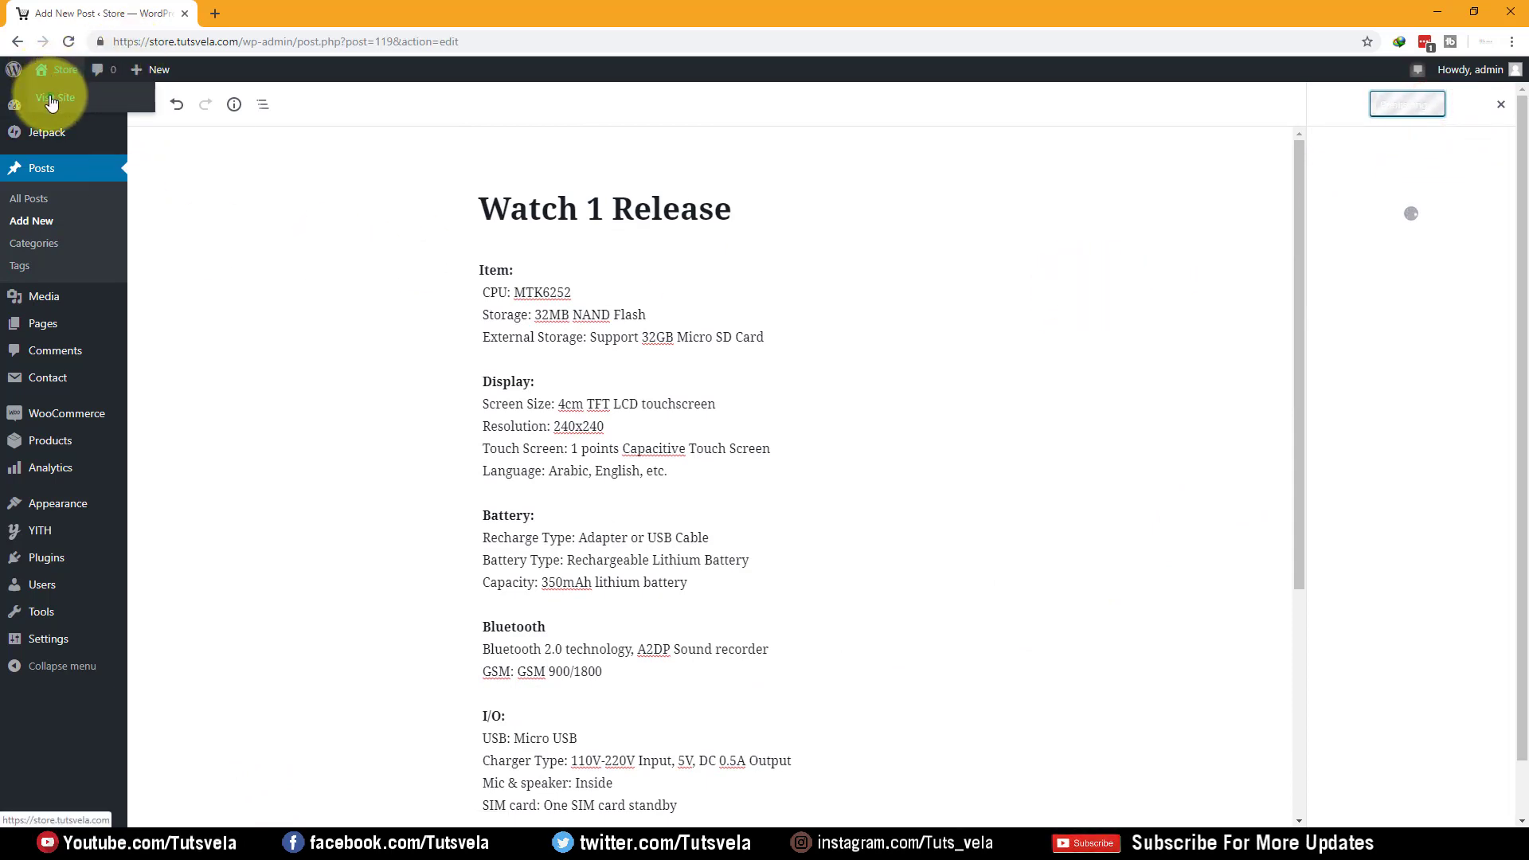
right_click(50, 97)
click(72, 112)
click(230, 14)
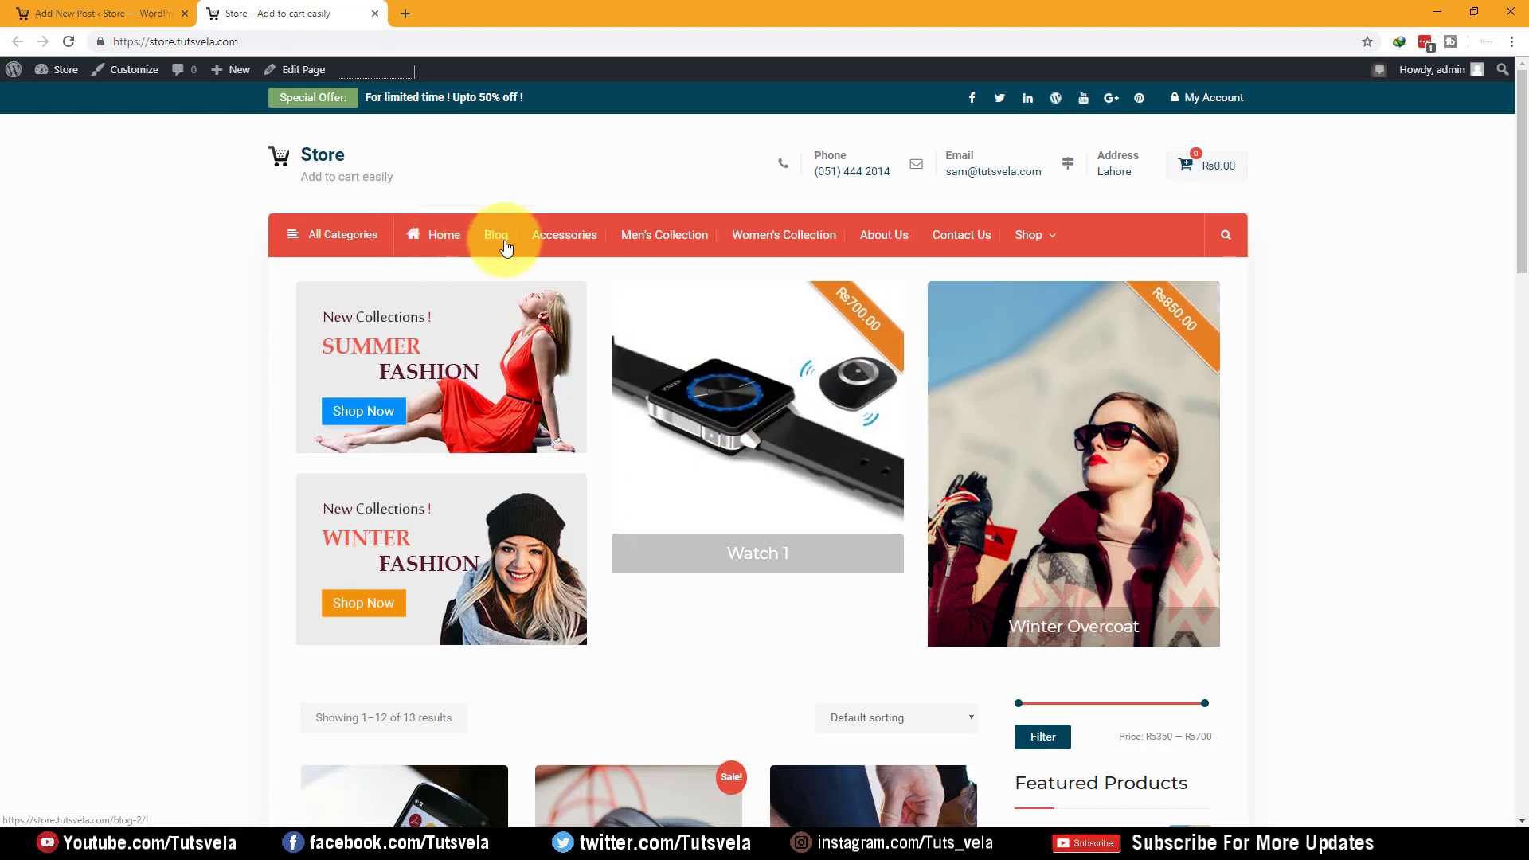
scroll(280, 237, down, 10)
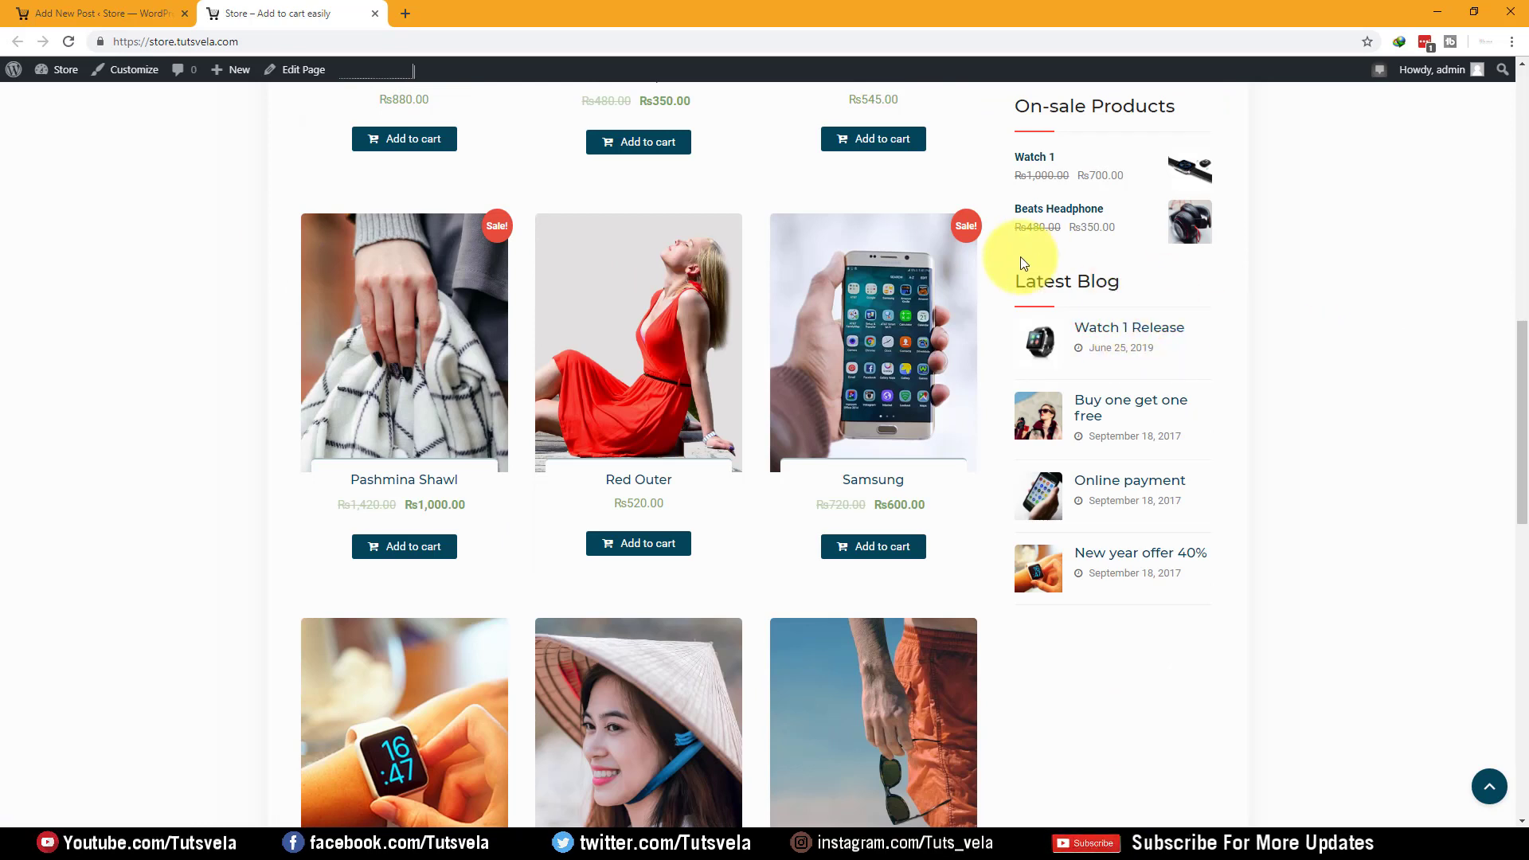
scroll(252, 324, down, 15)
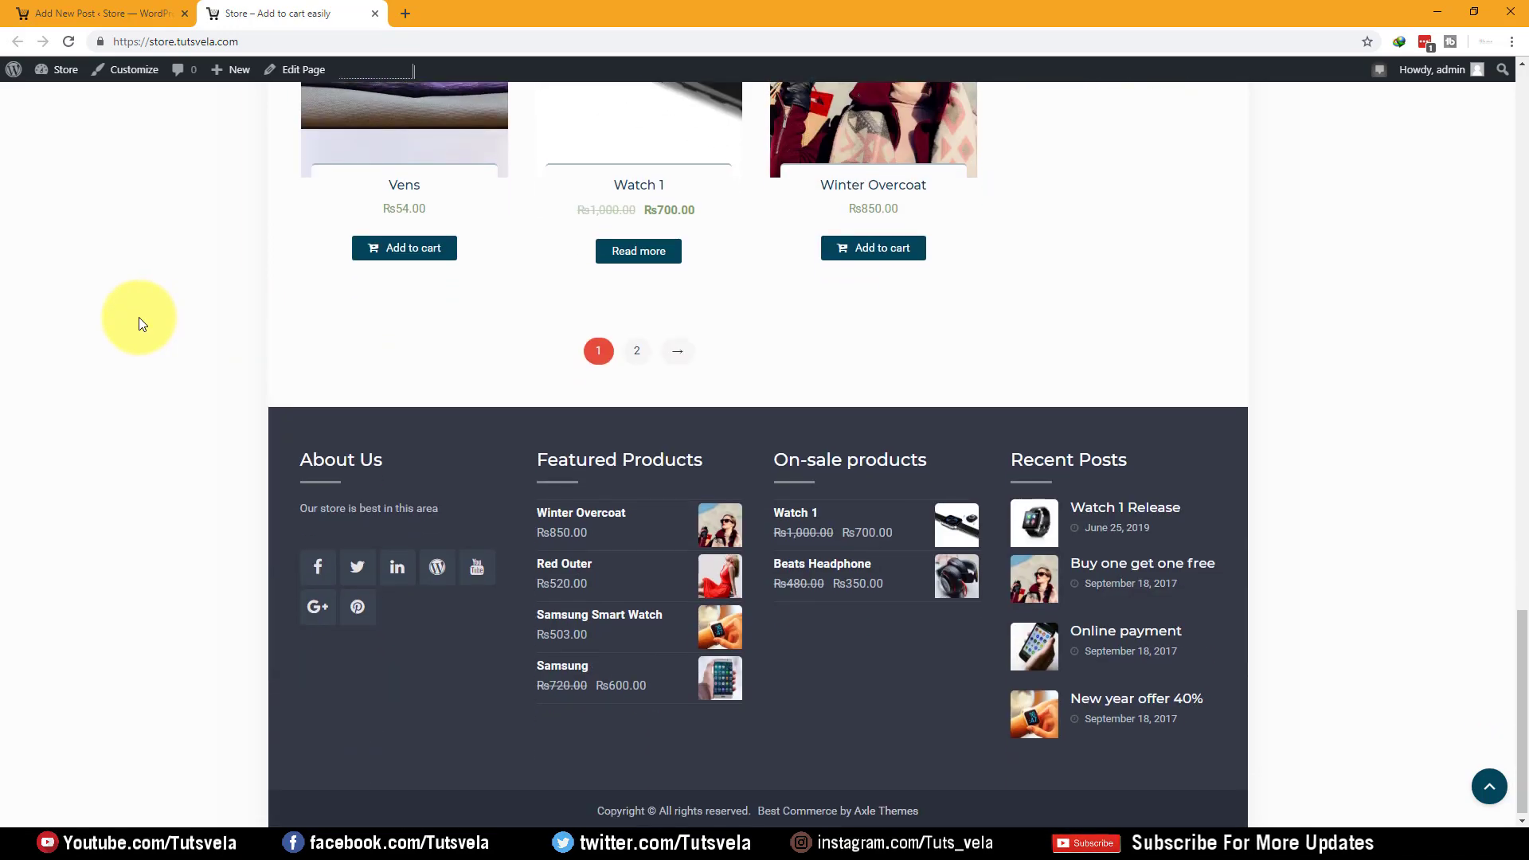
scroll(439, 329, up, 3)
scroll(439, 329, up, 17)
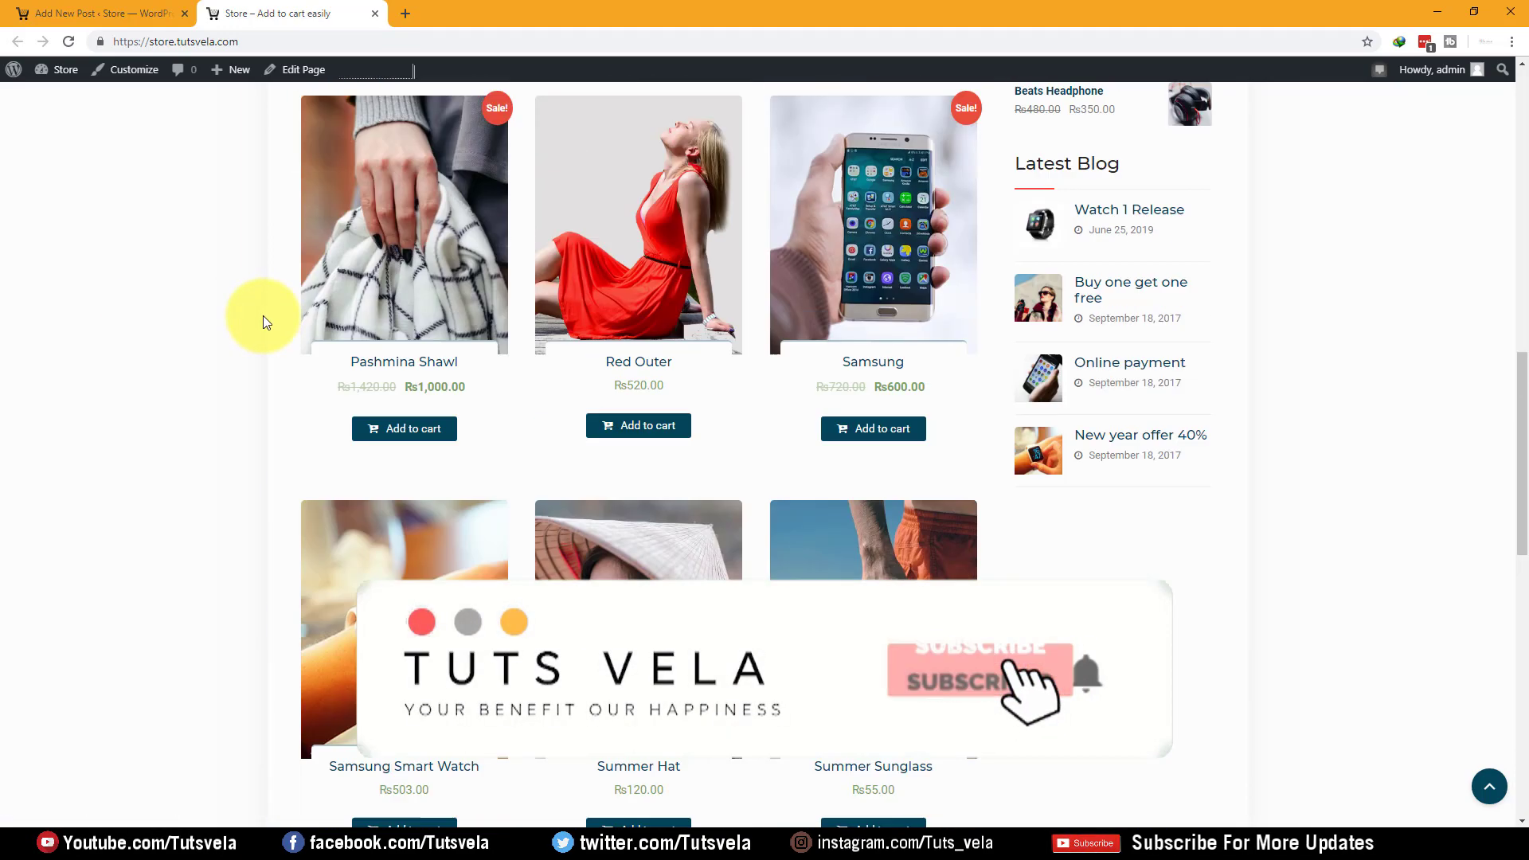
scroll(265, 322, up, 5)
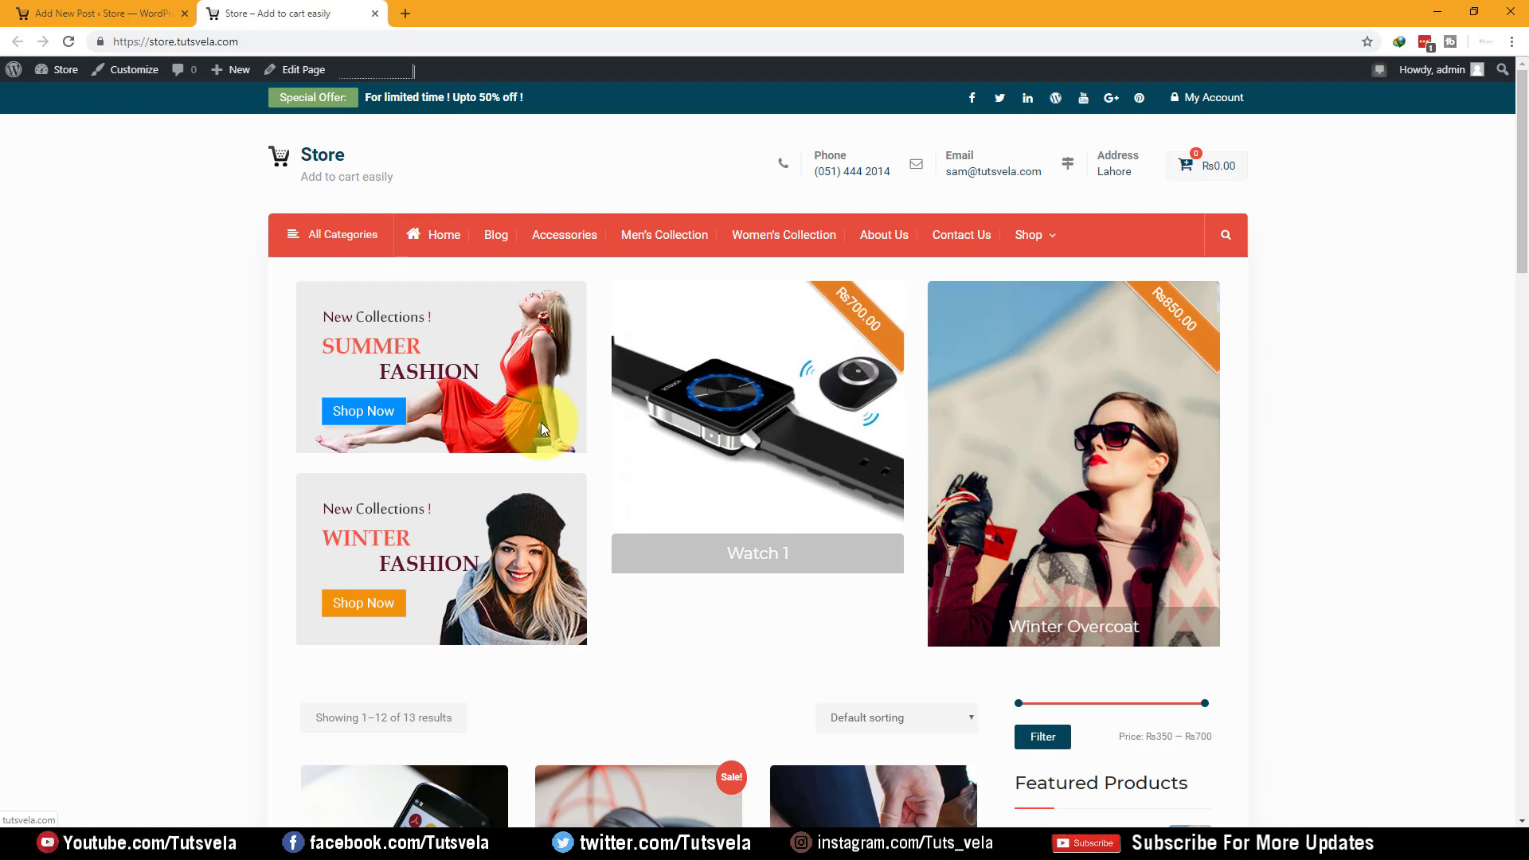
click(48, 13)
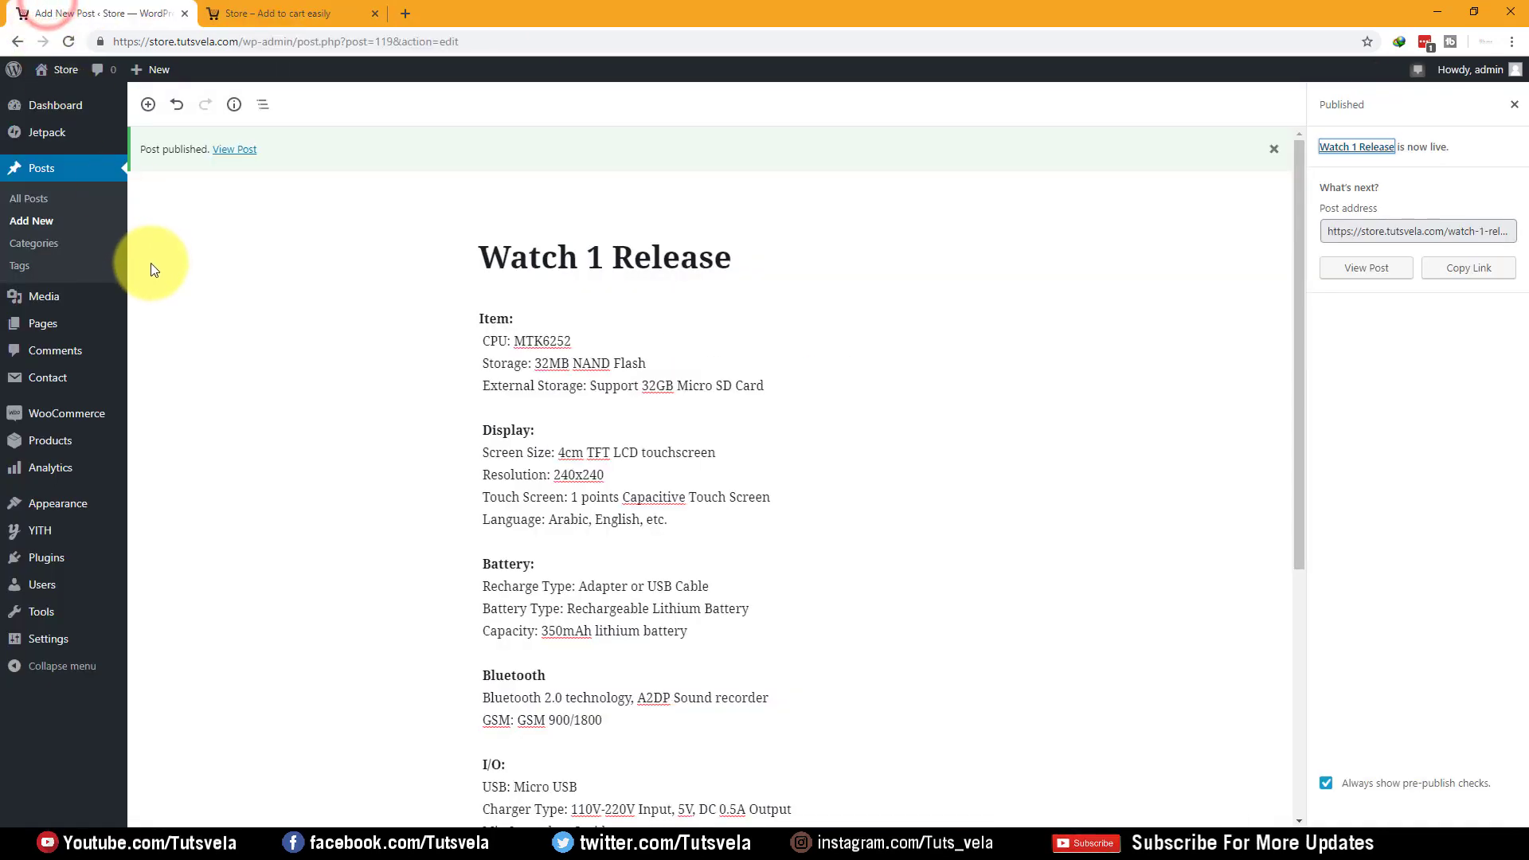
click(319, 13)
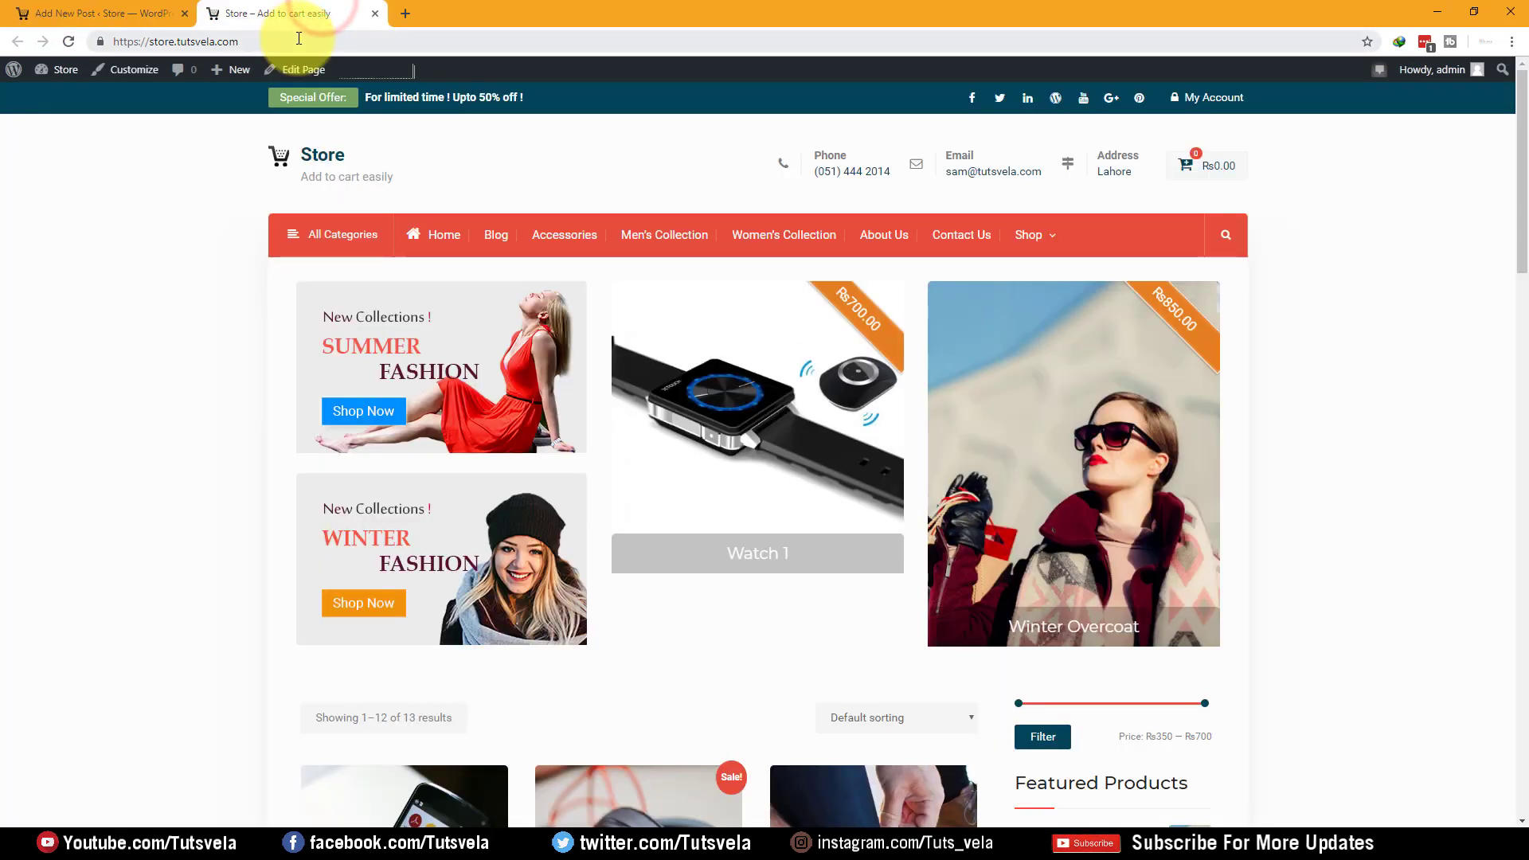